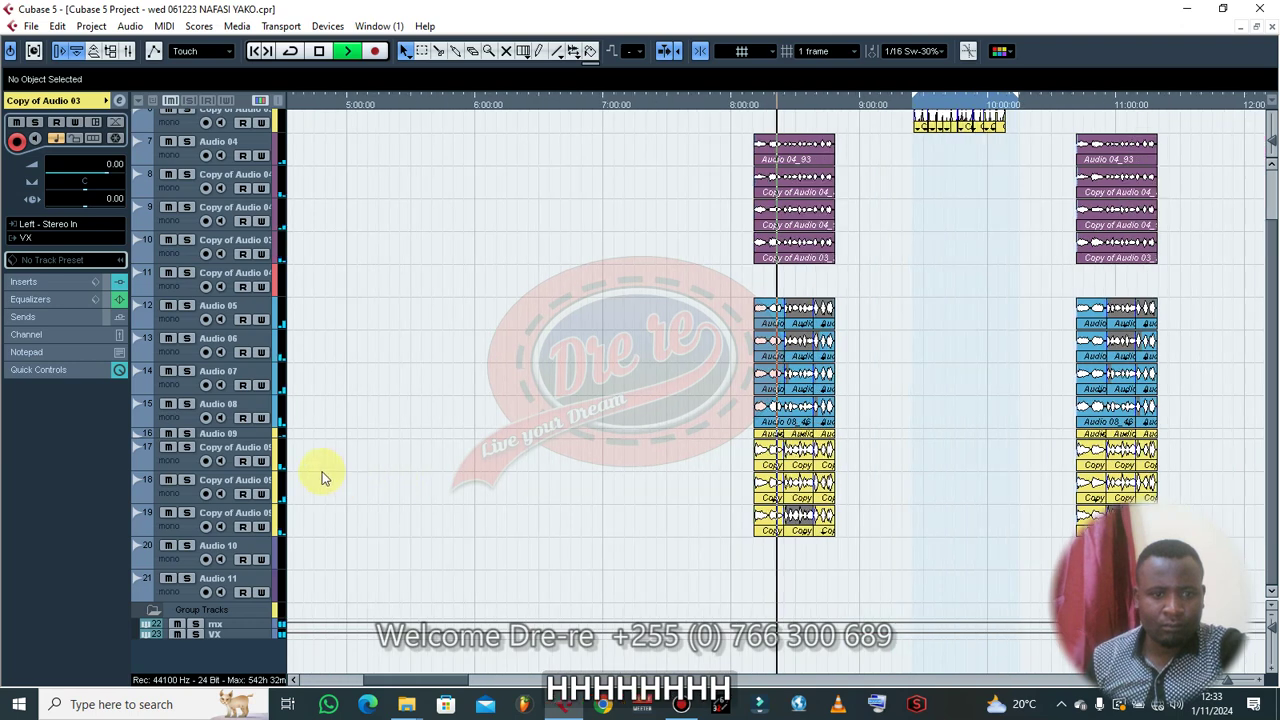
left_click(242, 447)
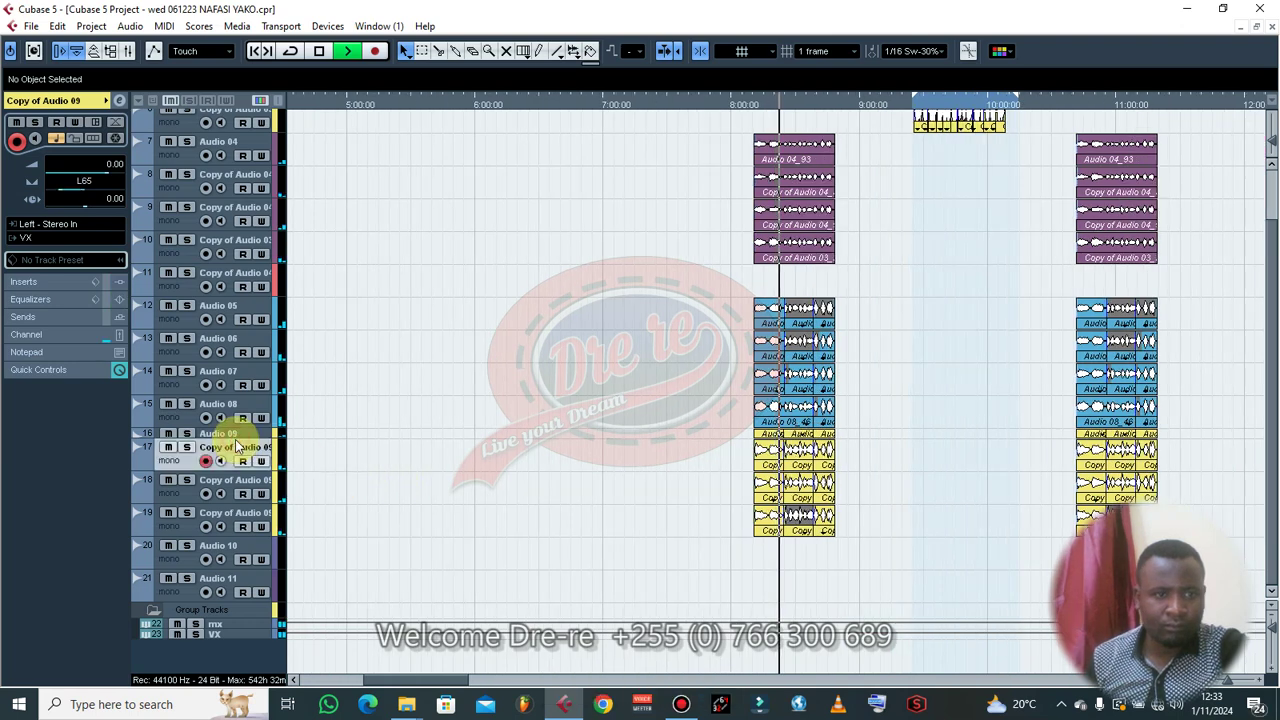
left_click(244, 498)
left_click(247, 535)
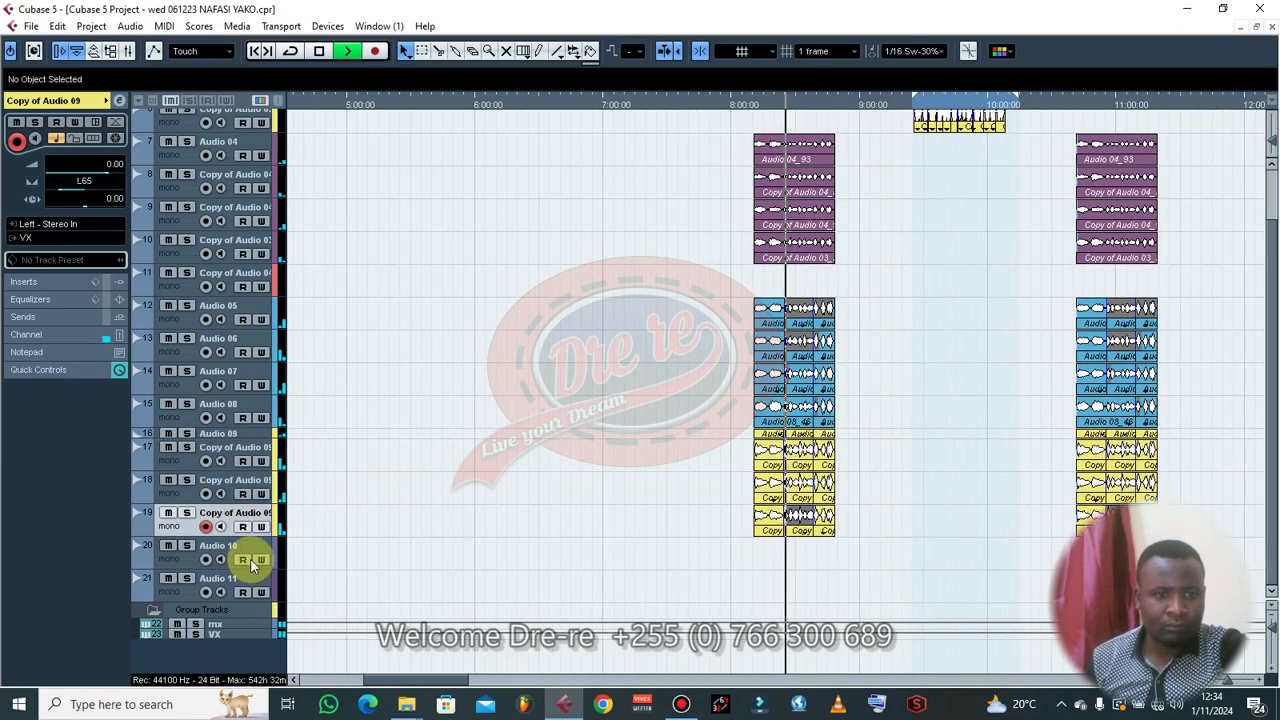
left_click(251, 565)
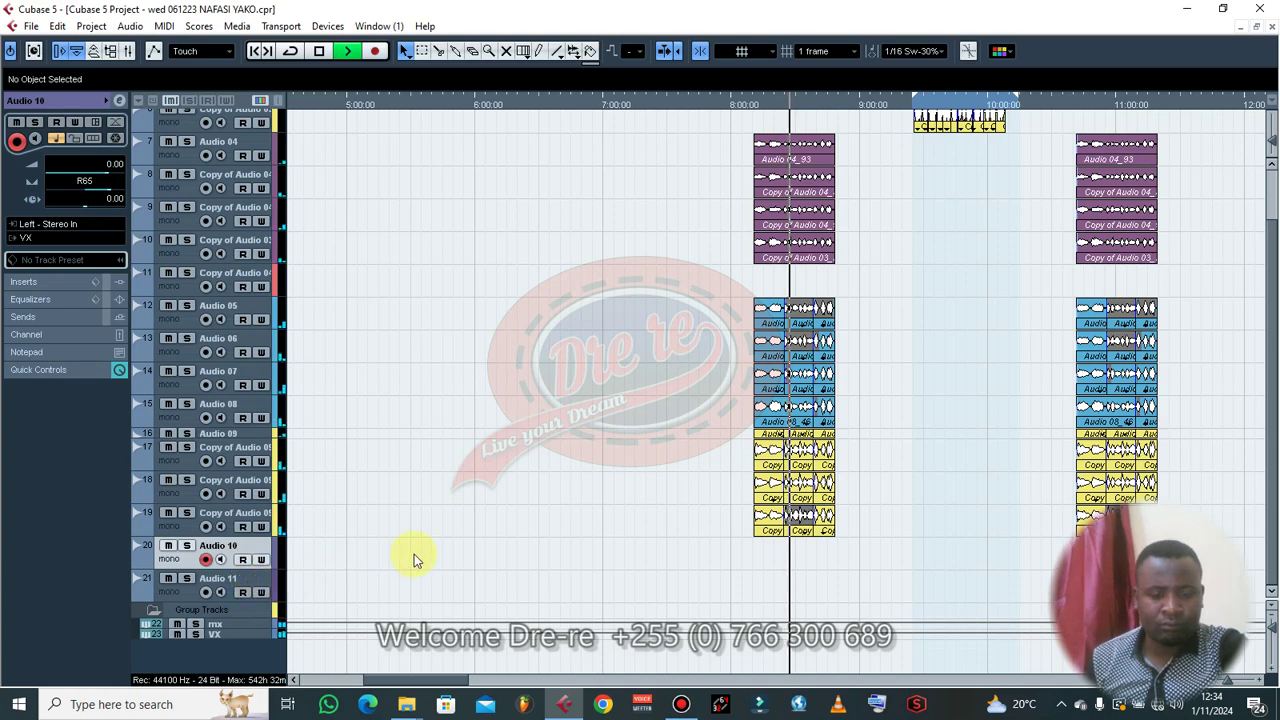
key("g")
key("g")
key("g")
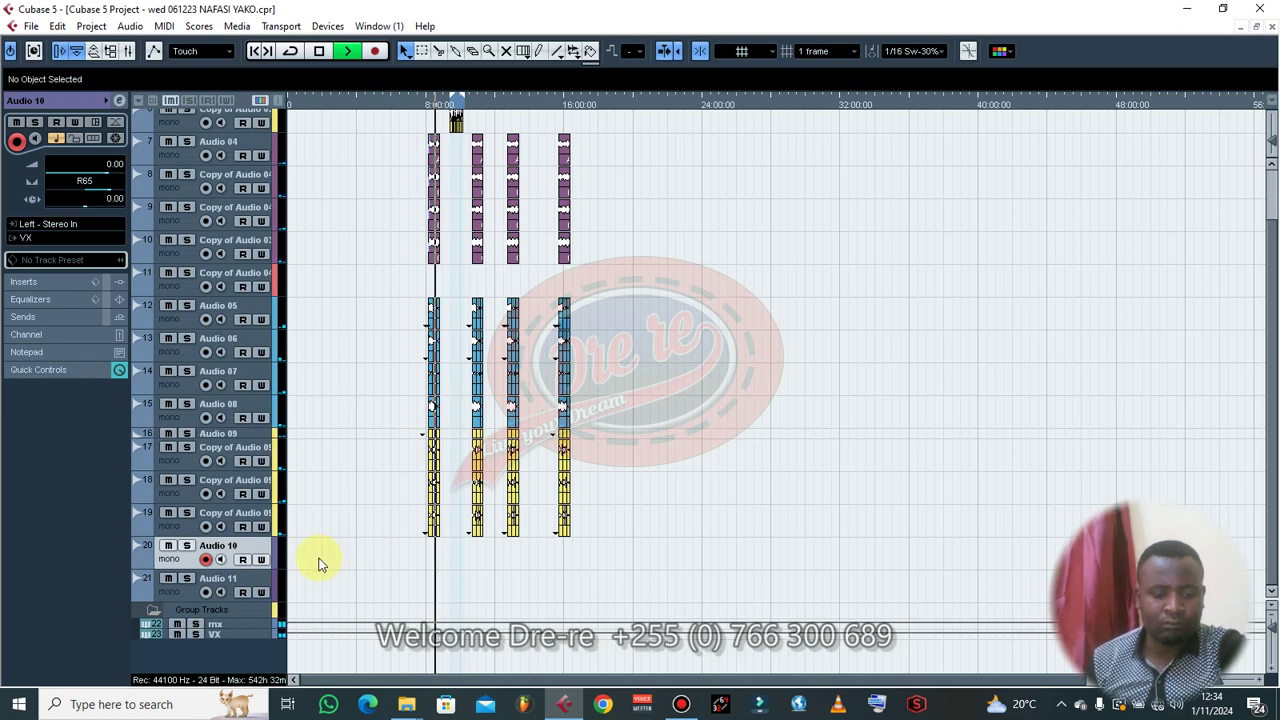
left_click(252, 577, "shift")
right_click(256, 578)
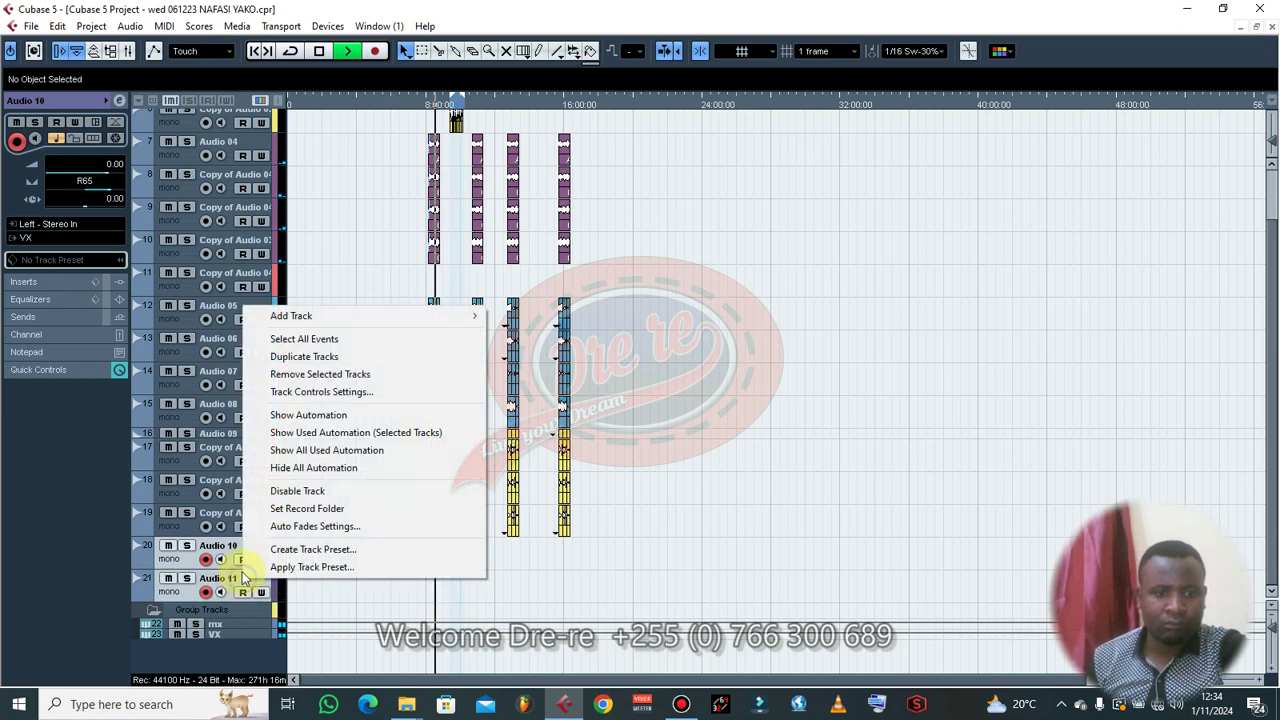
left_click(341, 277)
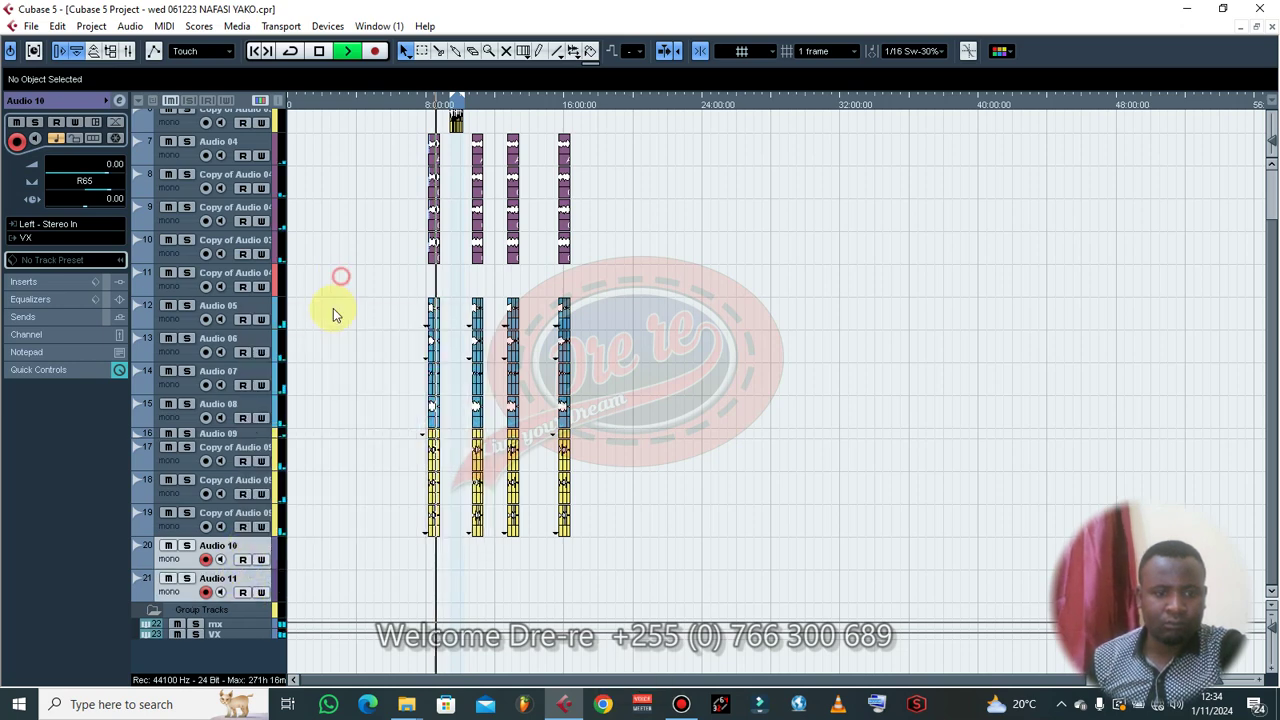
- Solo the VX group track and loop playback over the first block of purple events on tracks 7 to 10
left_click(215, 634)
key("s")
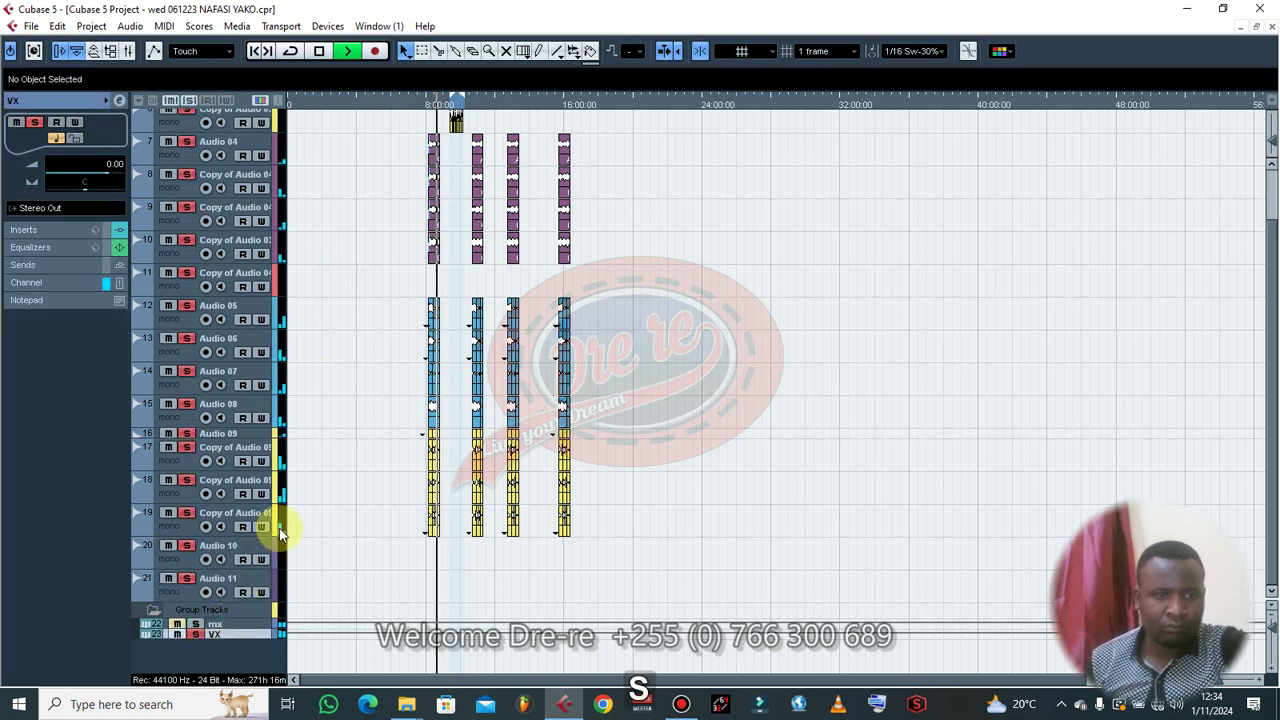
left_click_drag(403, 178, 440, 262)
key("p")
key("l")
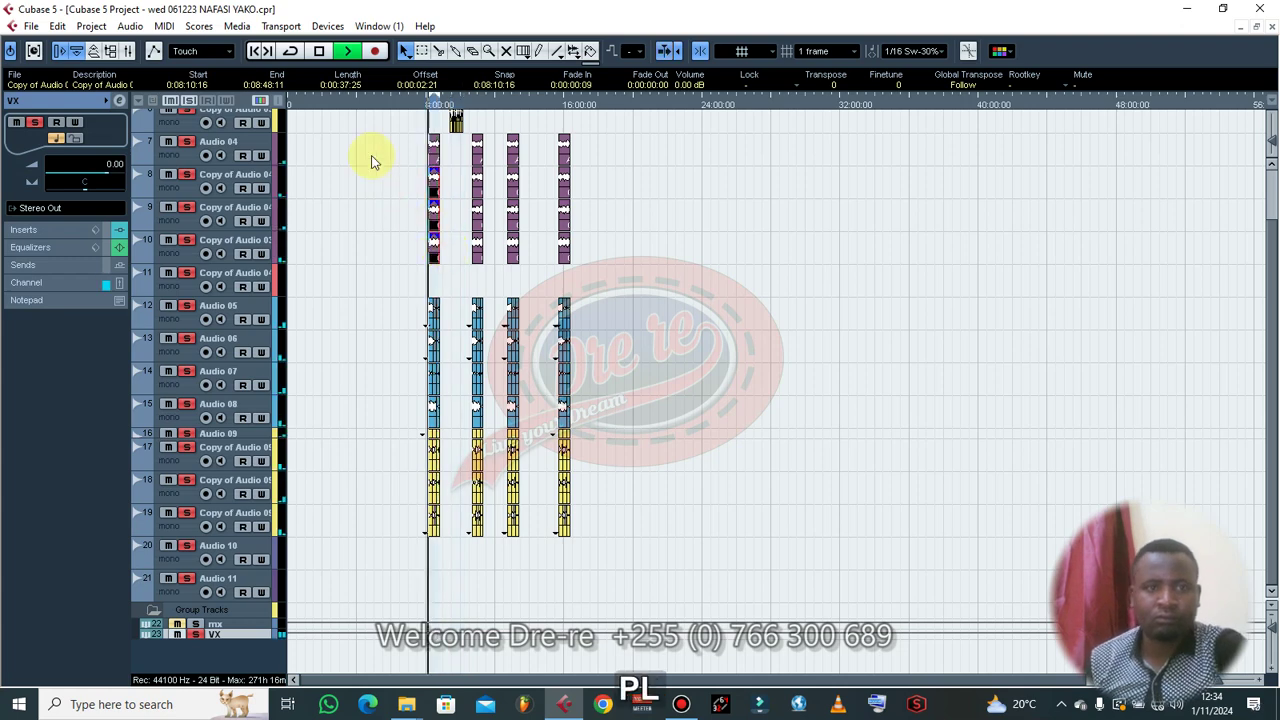
left_click(290, 51)
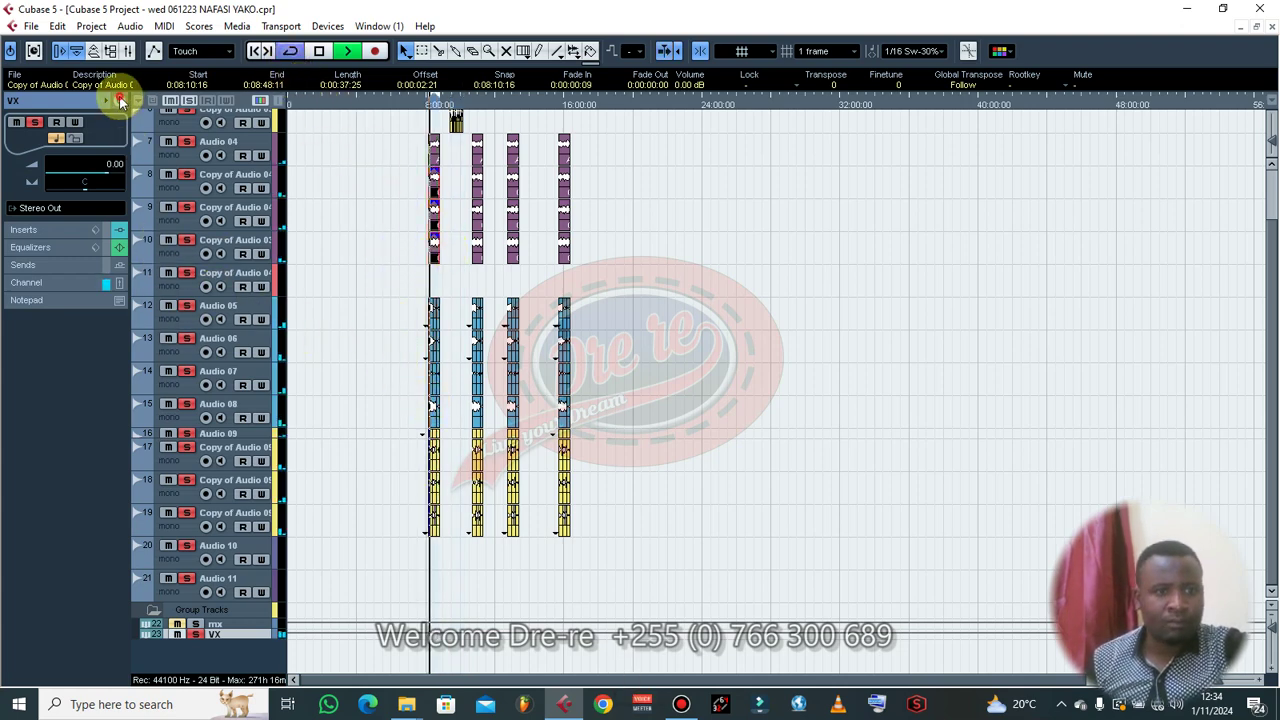
- Open the VX group's channel settings and remove the NS1 Stereo plug-in from insert slot 2
left_click(120, 101)
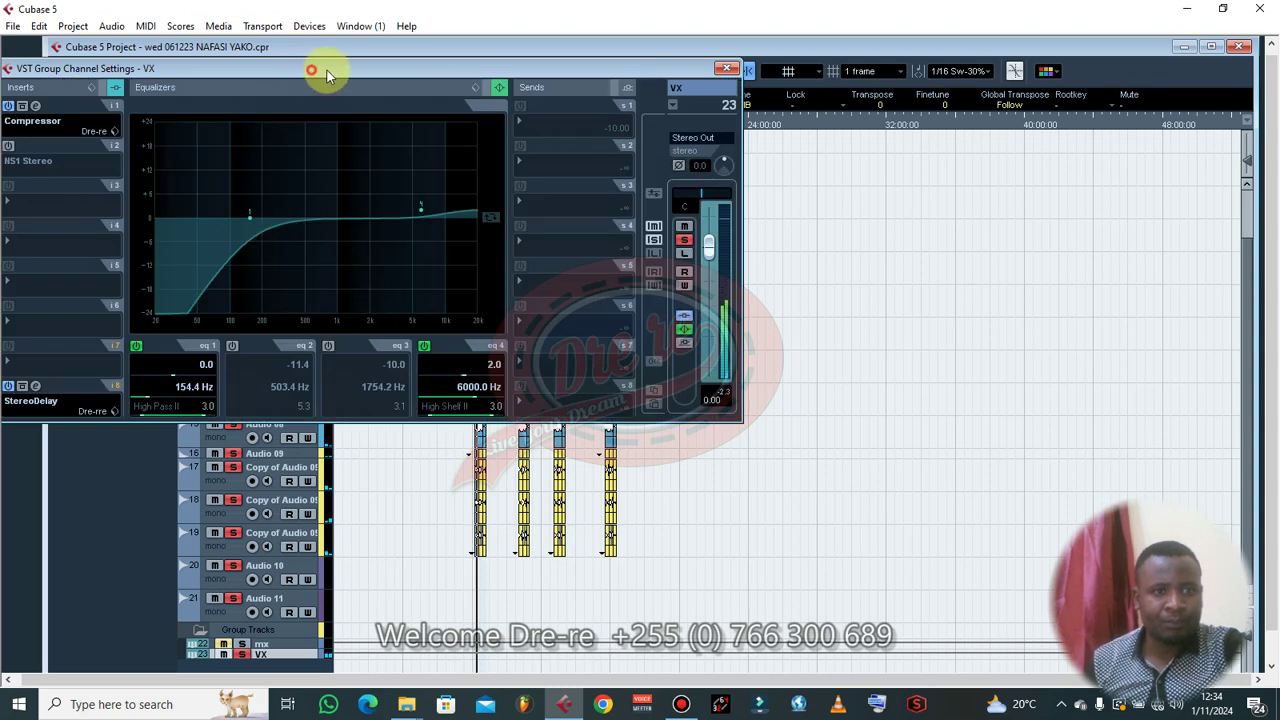
left_click_drag(311, 68, 505, 70)
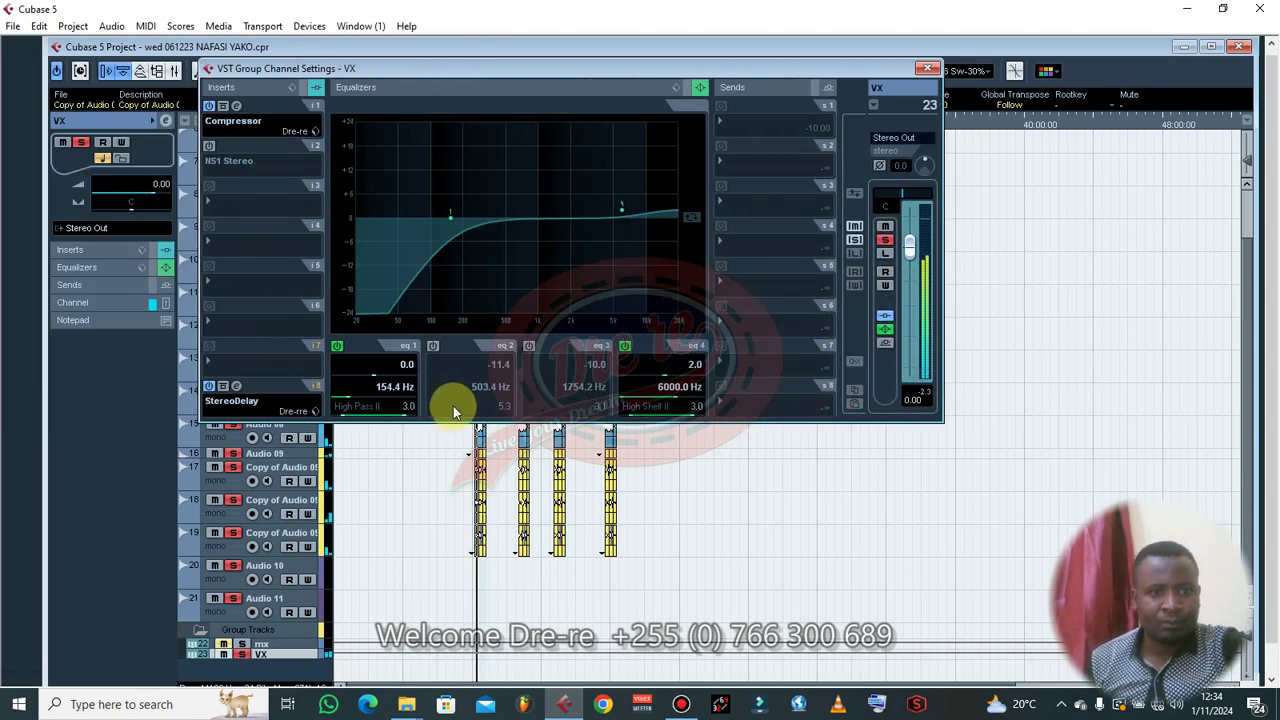
left_click(238, 162)
left_click(248, 178)
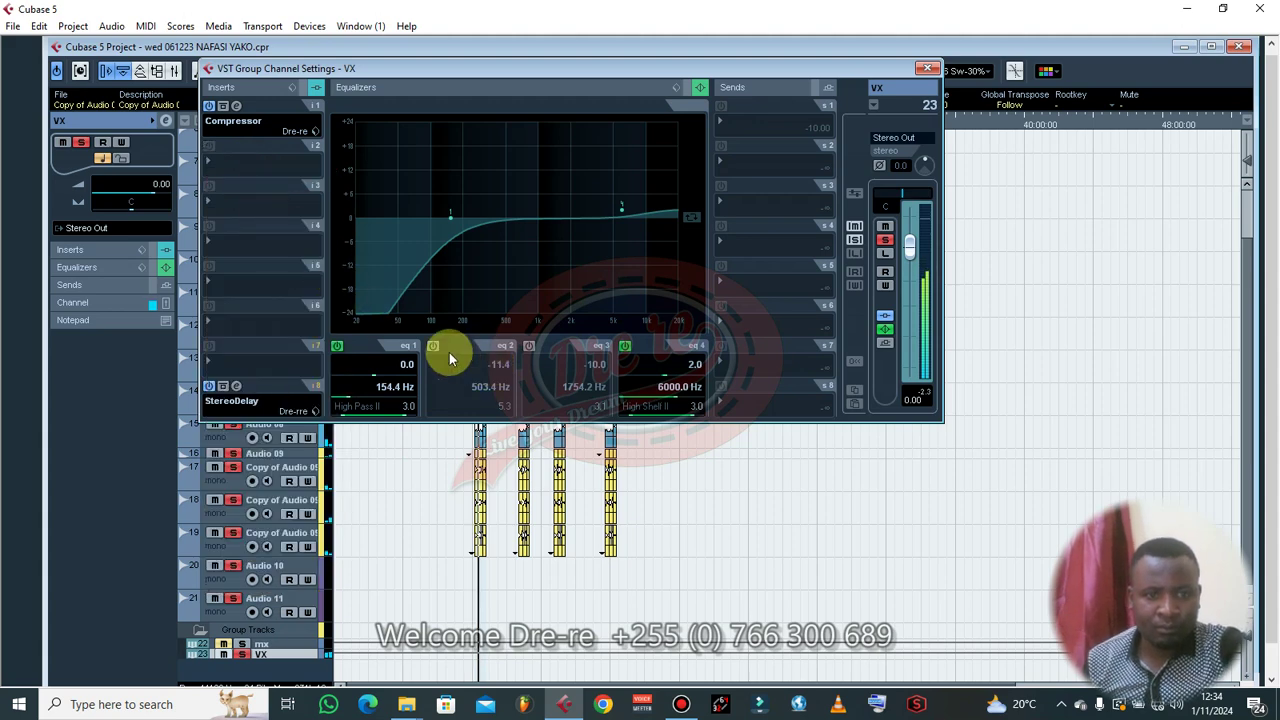
- Enable EQ band 3 on the VX channel with a Q of 12.0 and set the high-shelf band 4 gain to 3.0
left_click(530, 346)
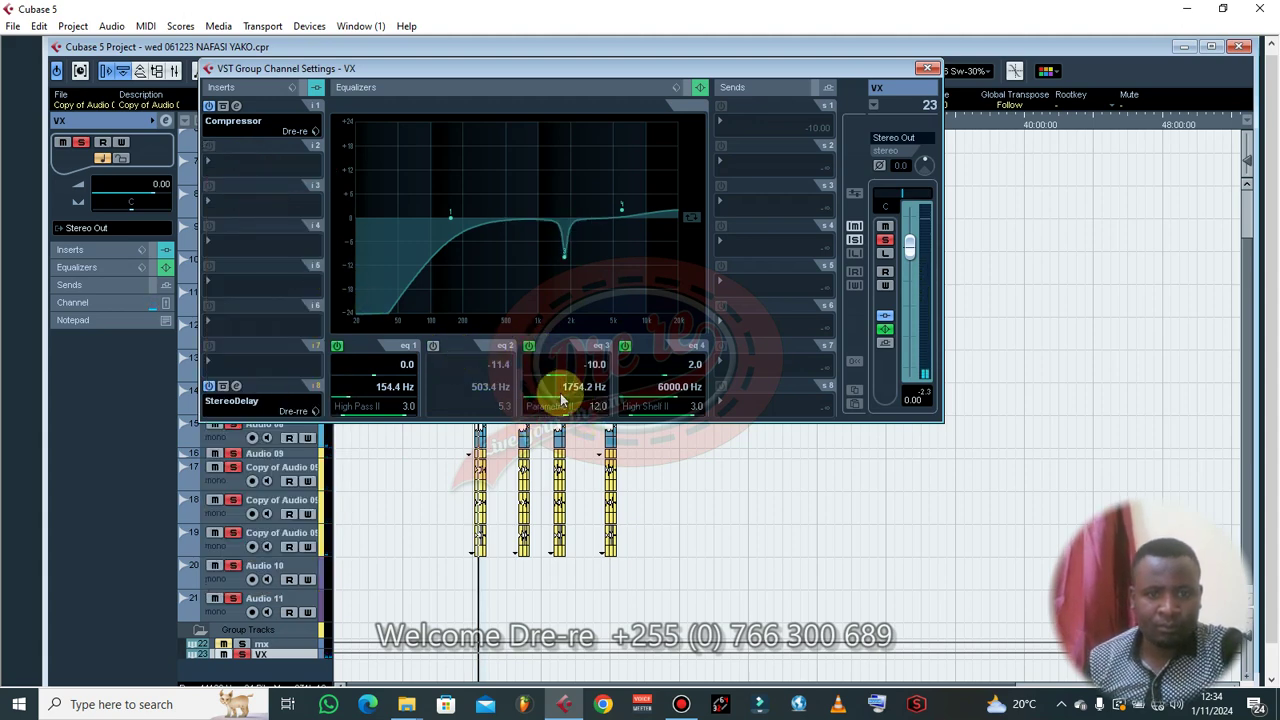
double_click(698, 371)
type("3")
key("Return")
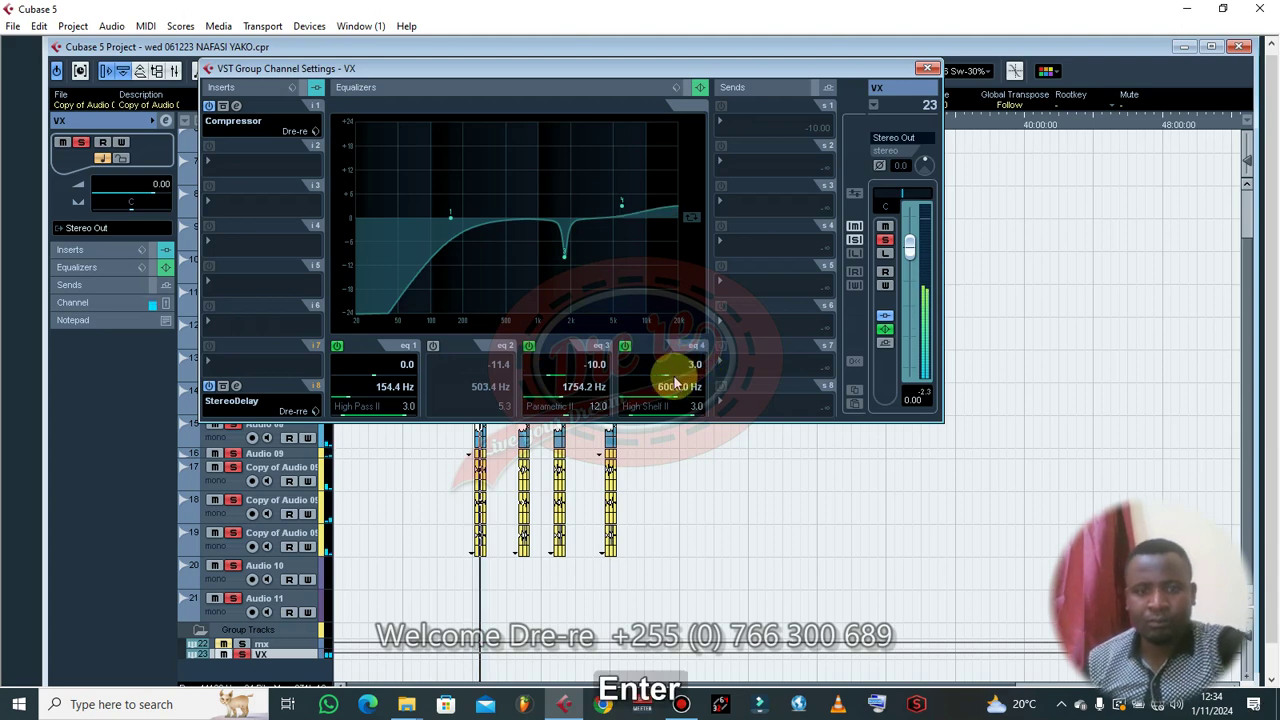
- Boost EQ band 3 to a gain of 24.0 and sweep its frequency during playback, settling on 3214.6 Hz
left_click_drag(552, 376, 666, 375)
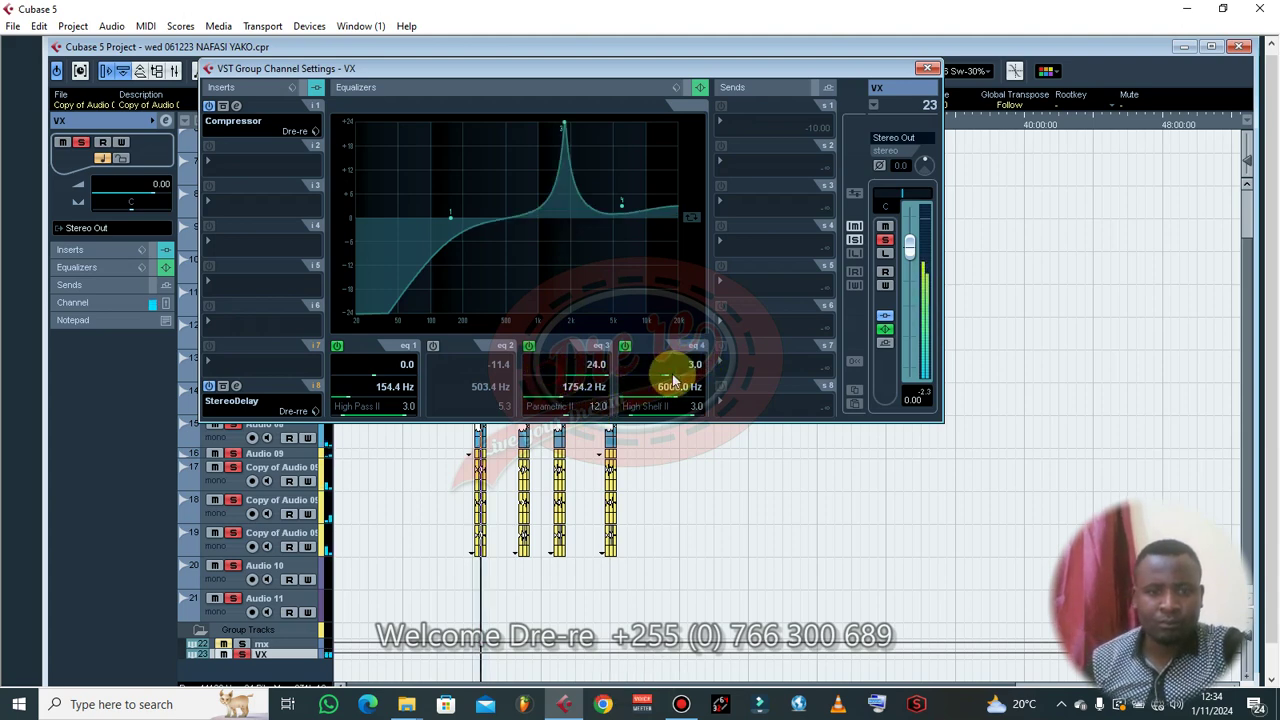
left_click_drag(586, 392, 583, 391)
scroll(584, 397, "up", 1)
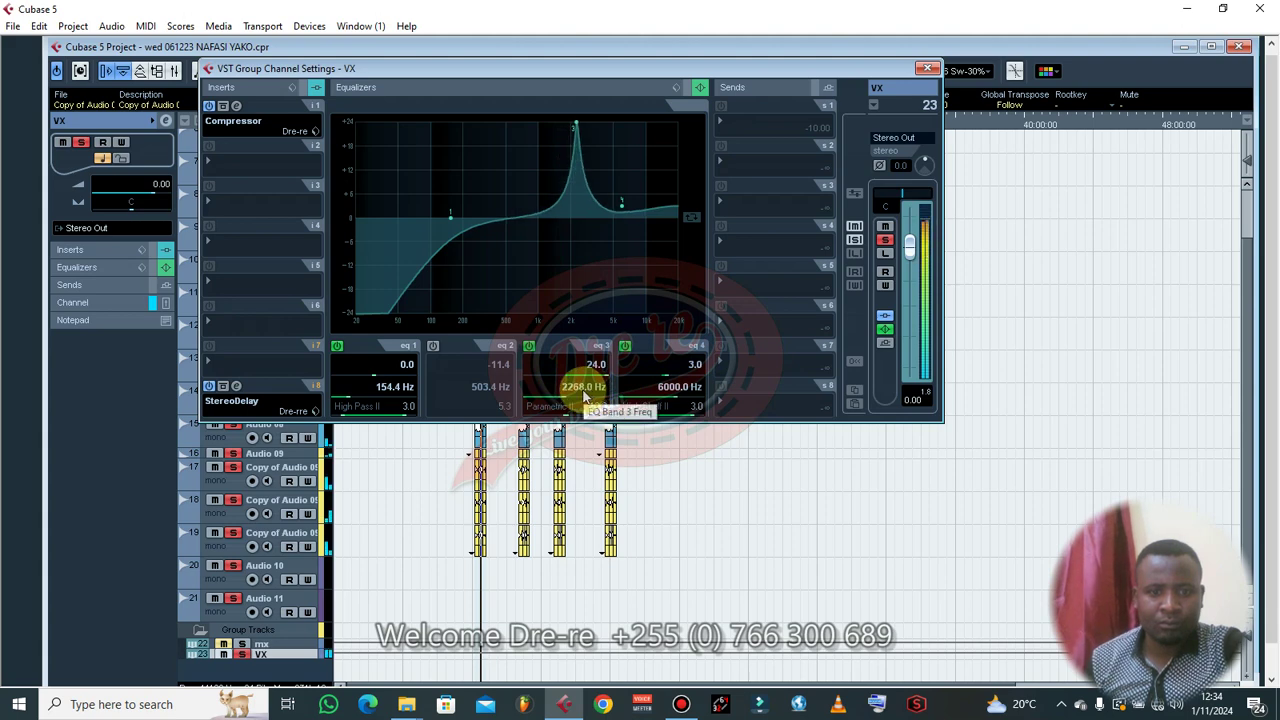
scroll(584, 397, "up", 1)
scroll(584, 397, "up", 1)
scroll(585, 397, "down", 1)
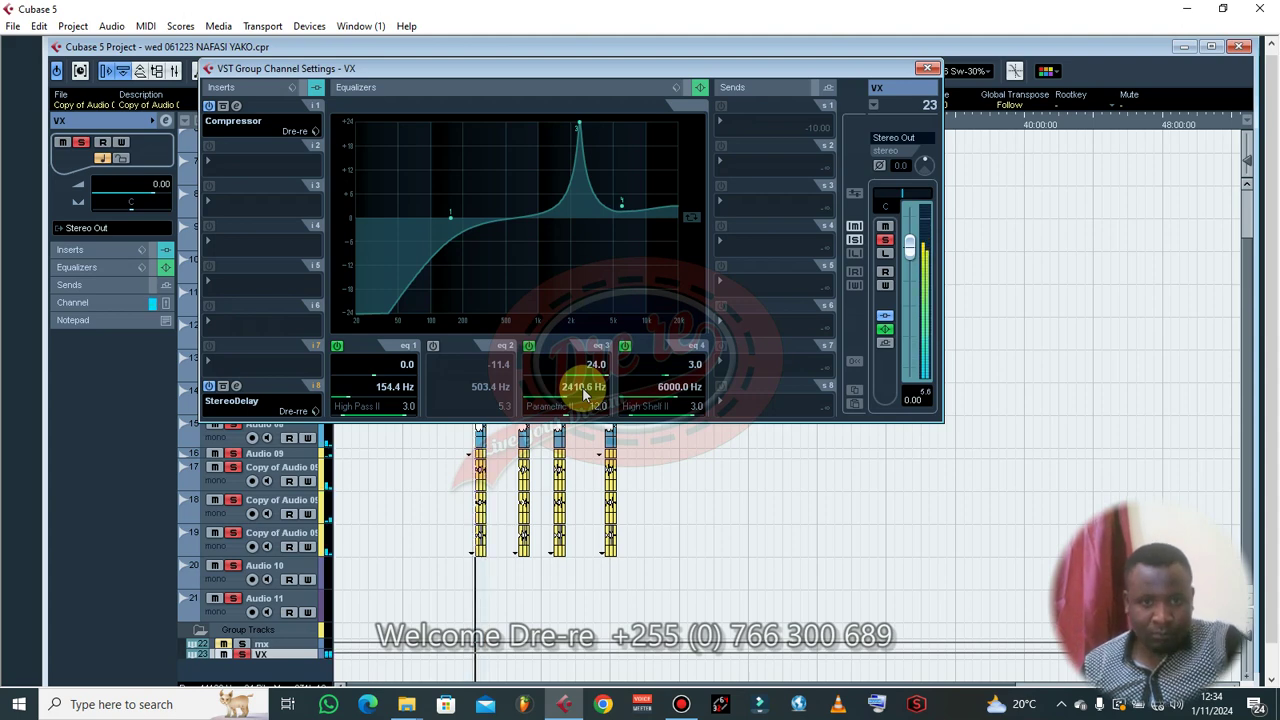
scroll(582, 387, "up", 10)
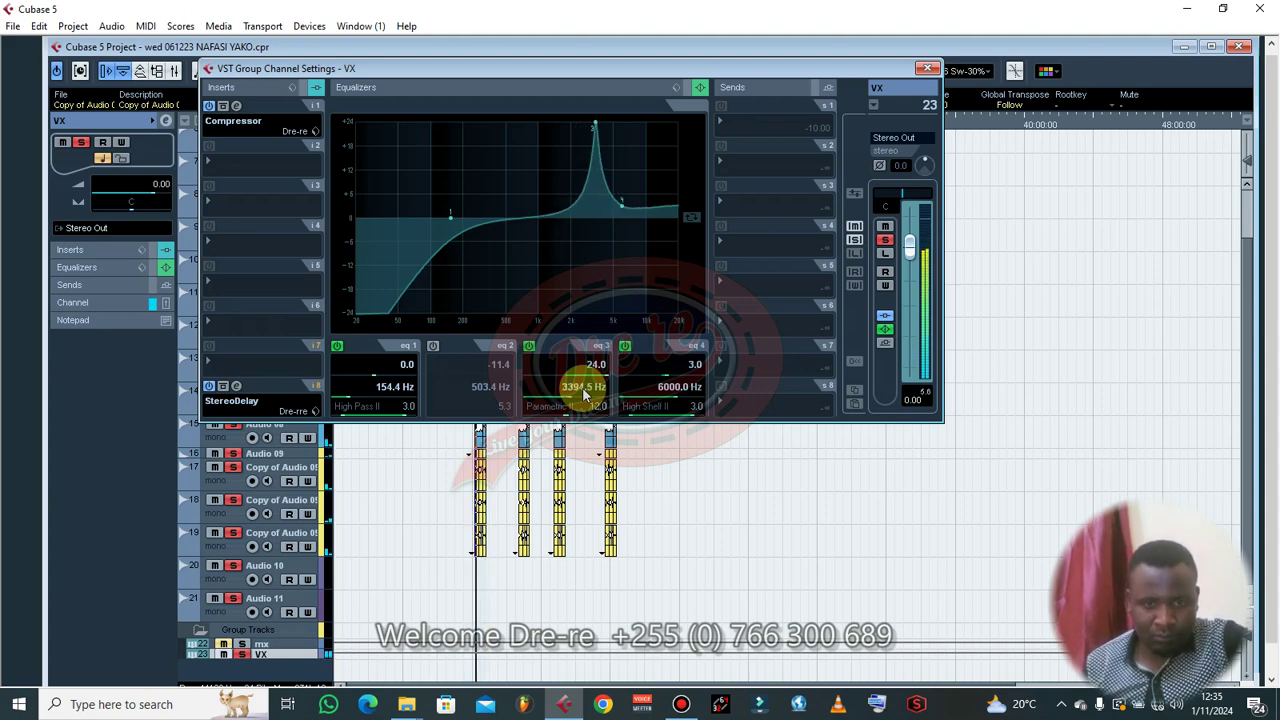
scroll(584, 393, "down", 6)
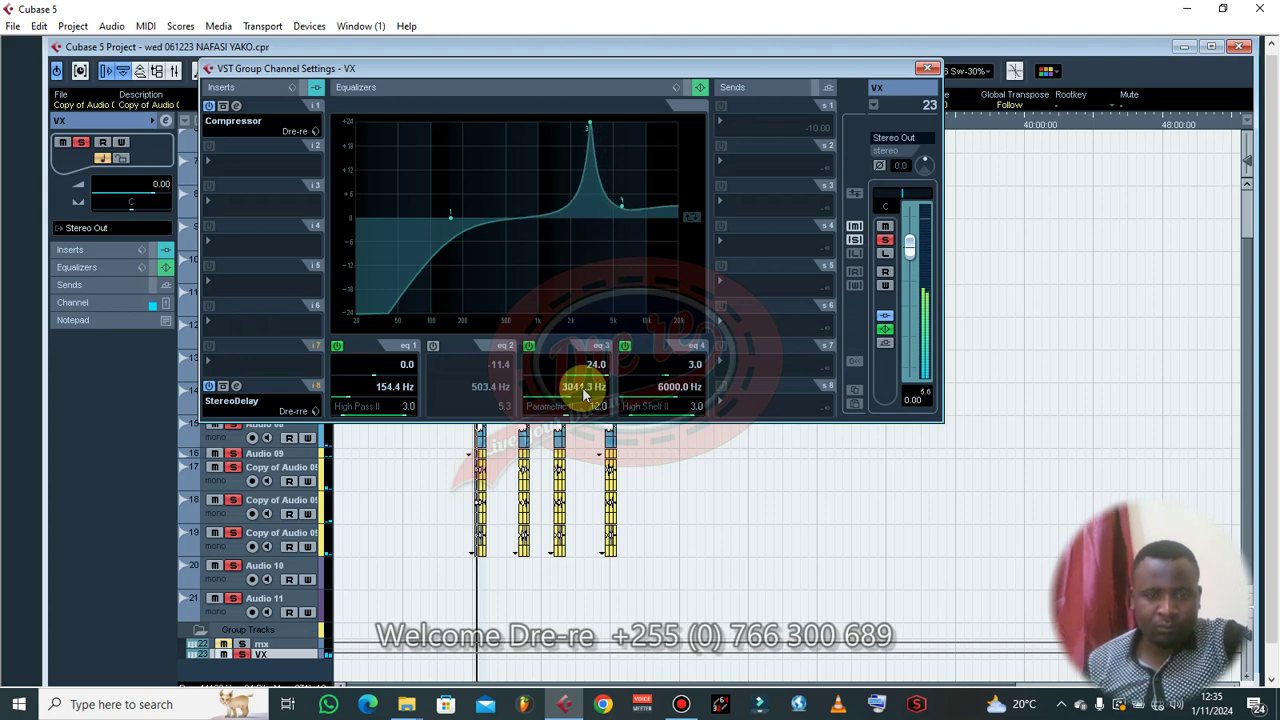
scroll(584, 393, "down", 3)
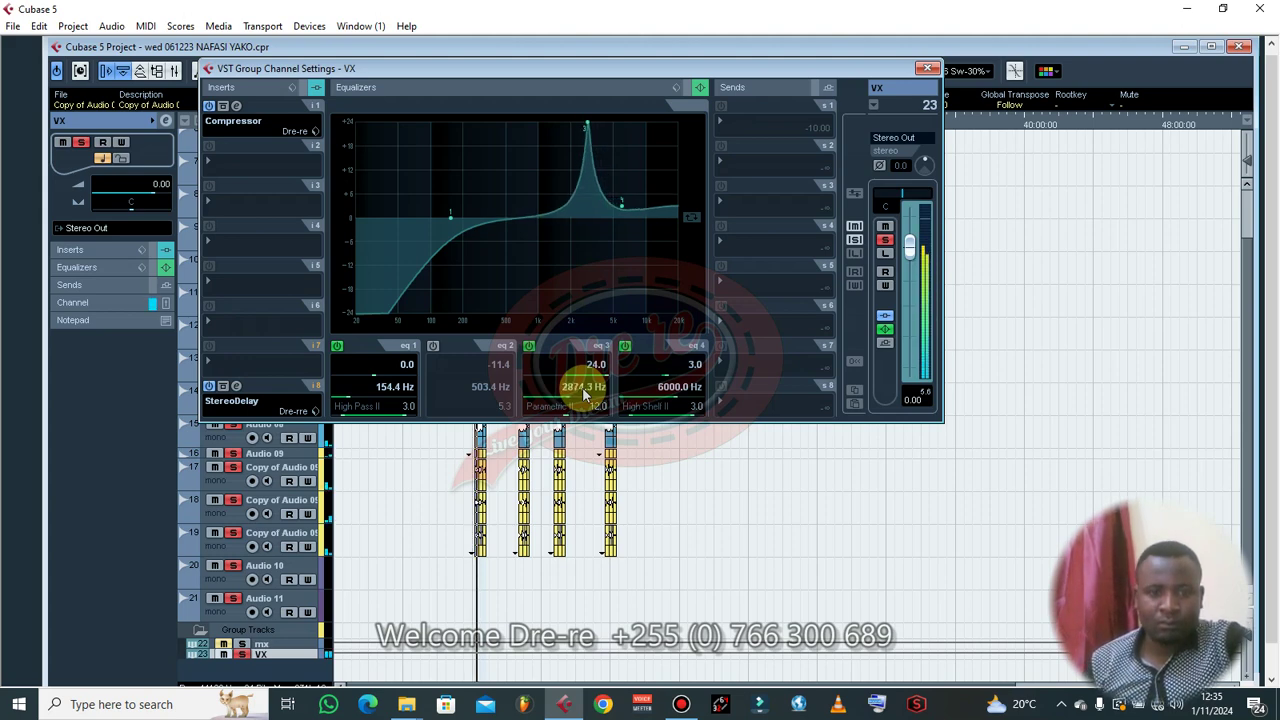
scroll(582, 387, "up", 3)
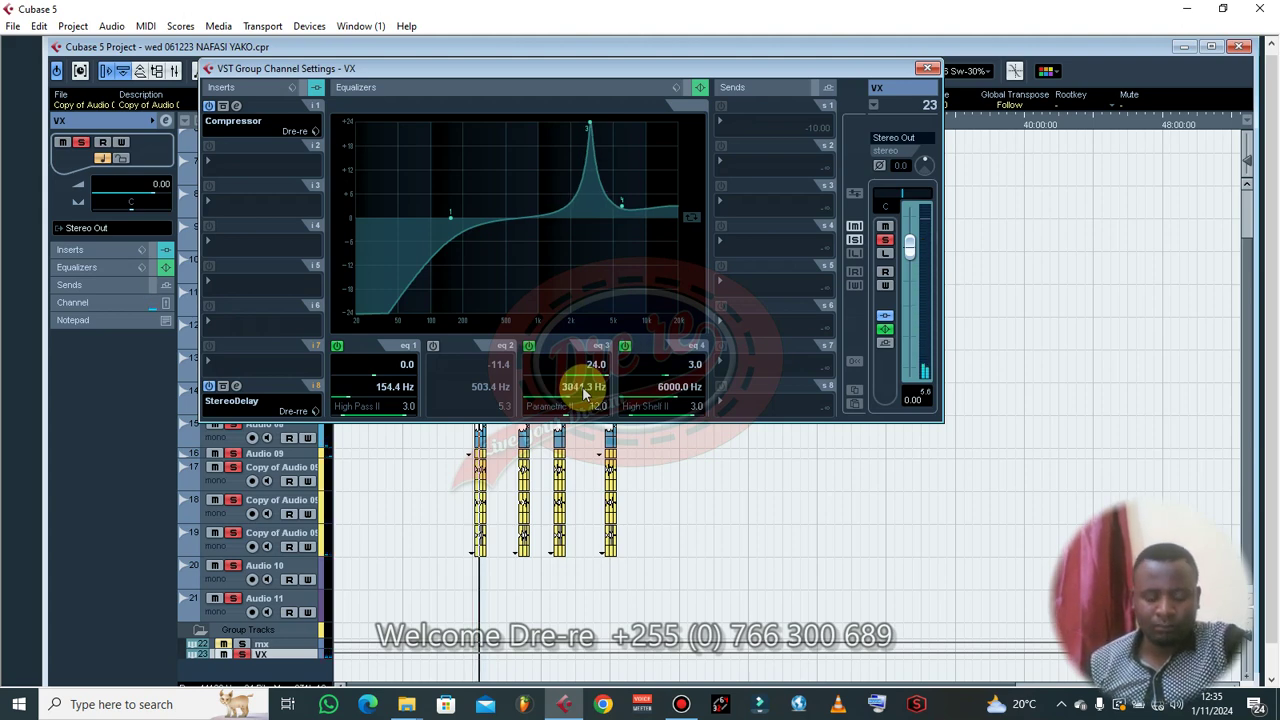
scroll(585, 393, "up", 1)
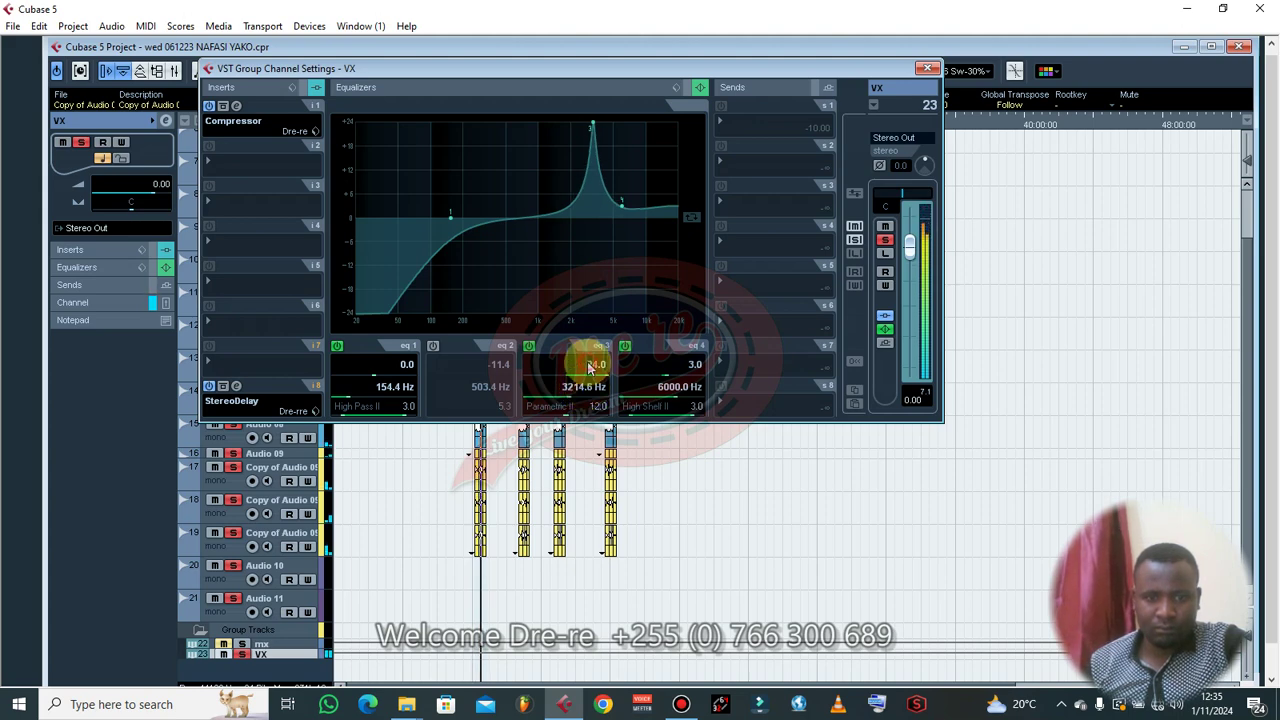
- Turn EQ band 3 into a cut with a gain of -10.4 and widen it by lowering its Q
type("-9")
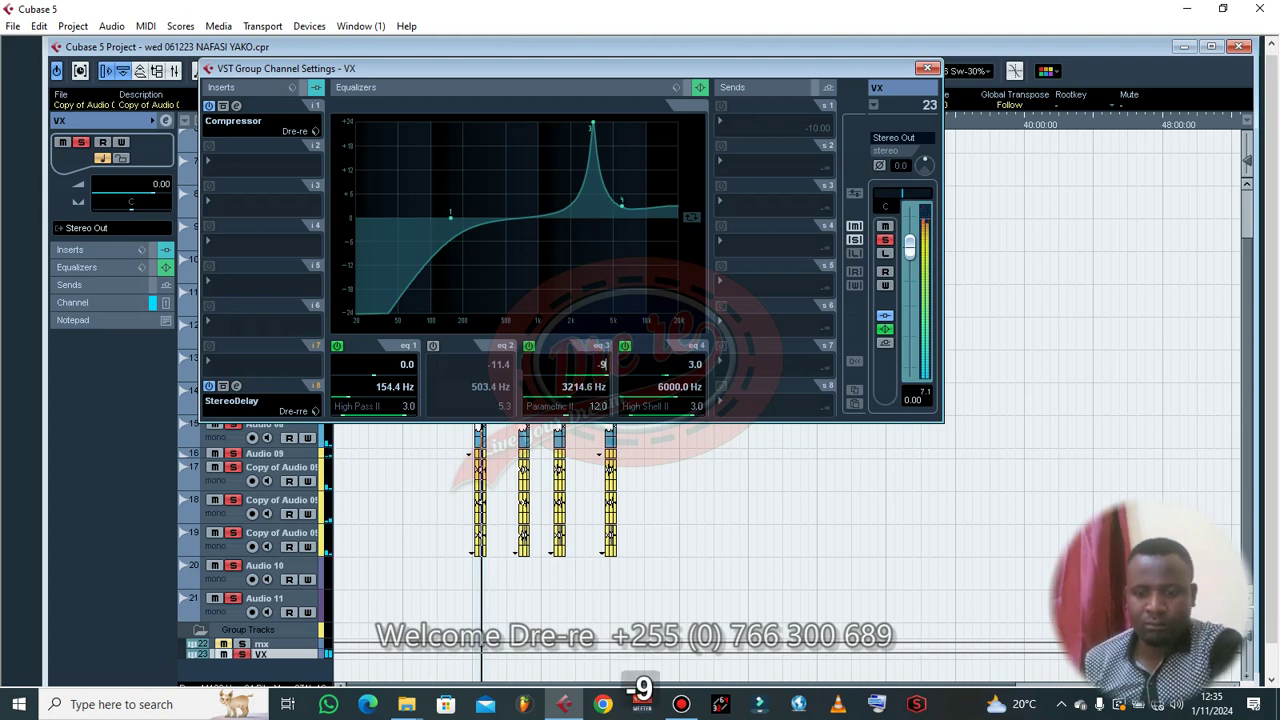
key("Return")
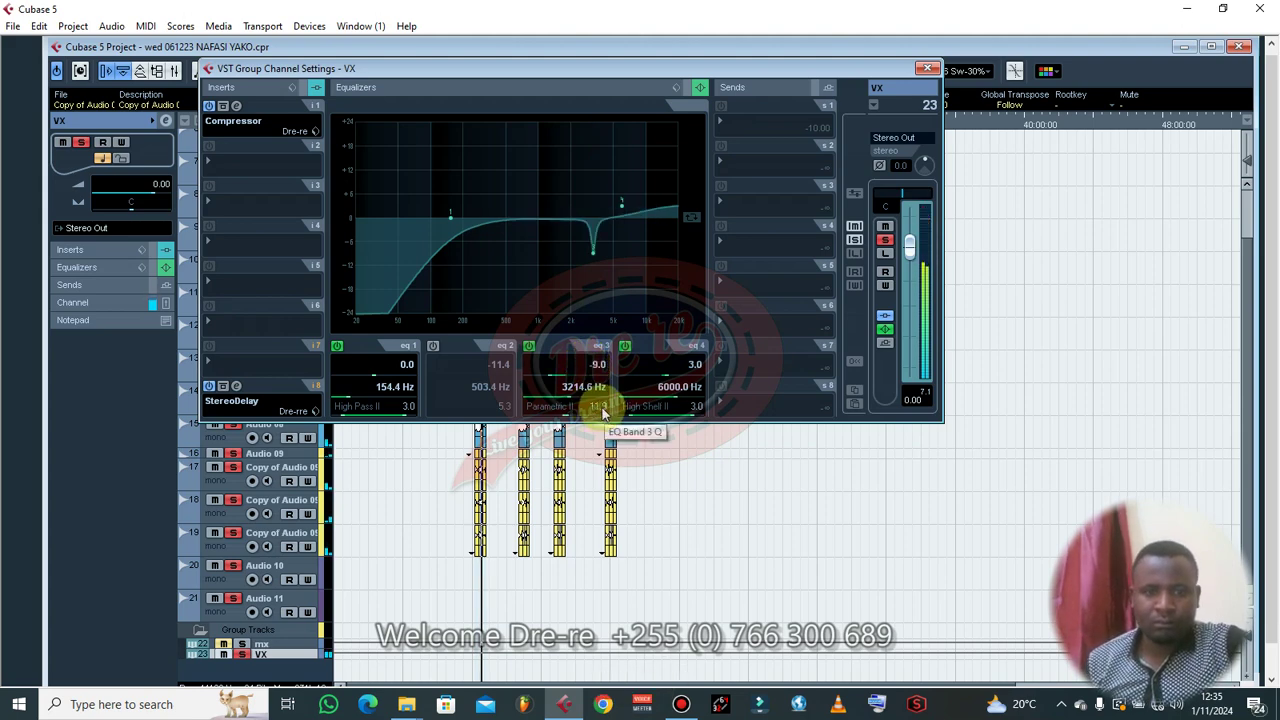
scroll(602, 411, "down", 3)
scroll(599, 370, "up", 1)
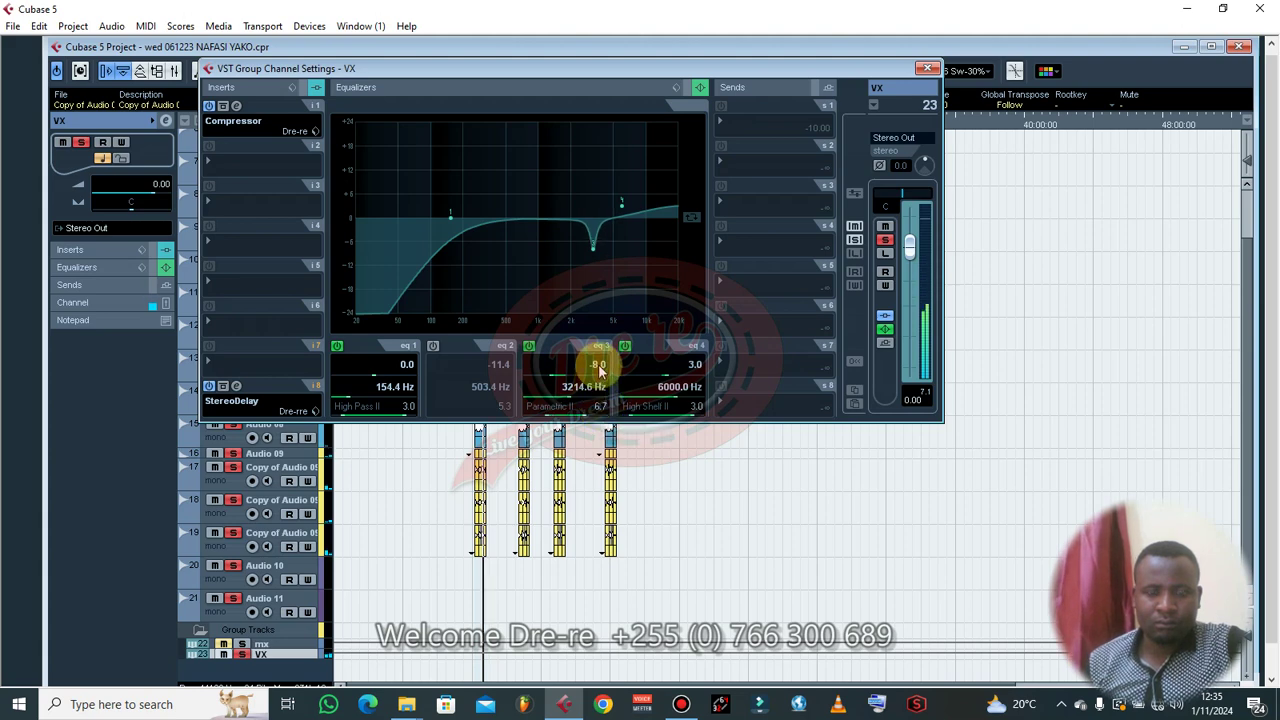
scroll(599, 369, "down", 3)
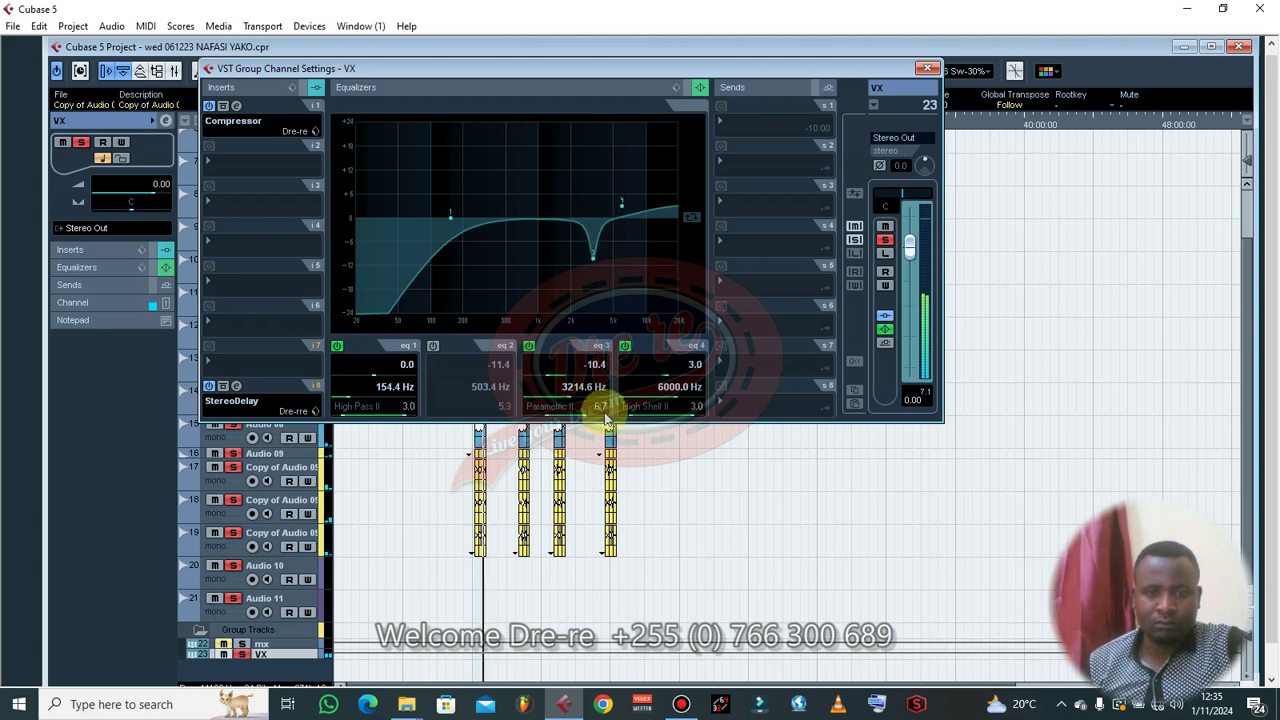
scroll(604, 414, "down", 1)
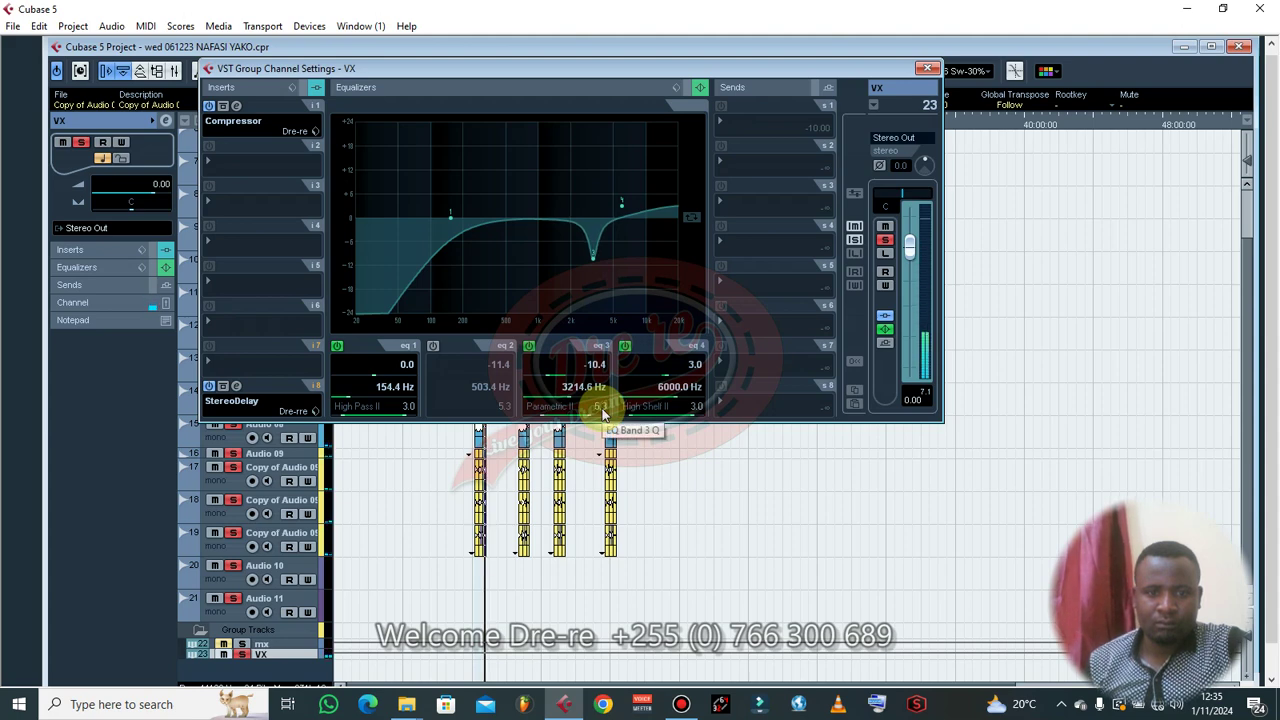
- Enable EQ band 2, boost it to 24.0 with a Q of 12.0, and sweep its frequency to 733.0 Hz
left_click(432, 346)
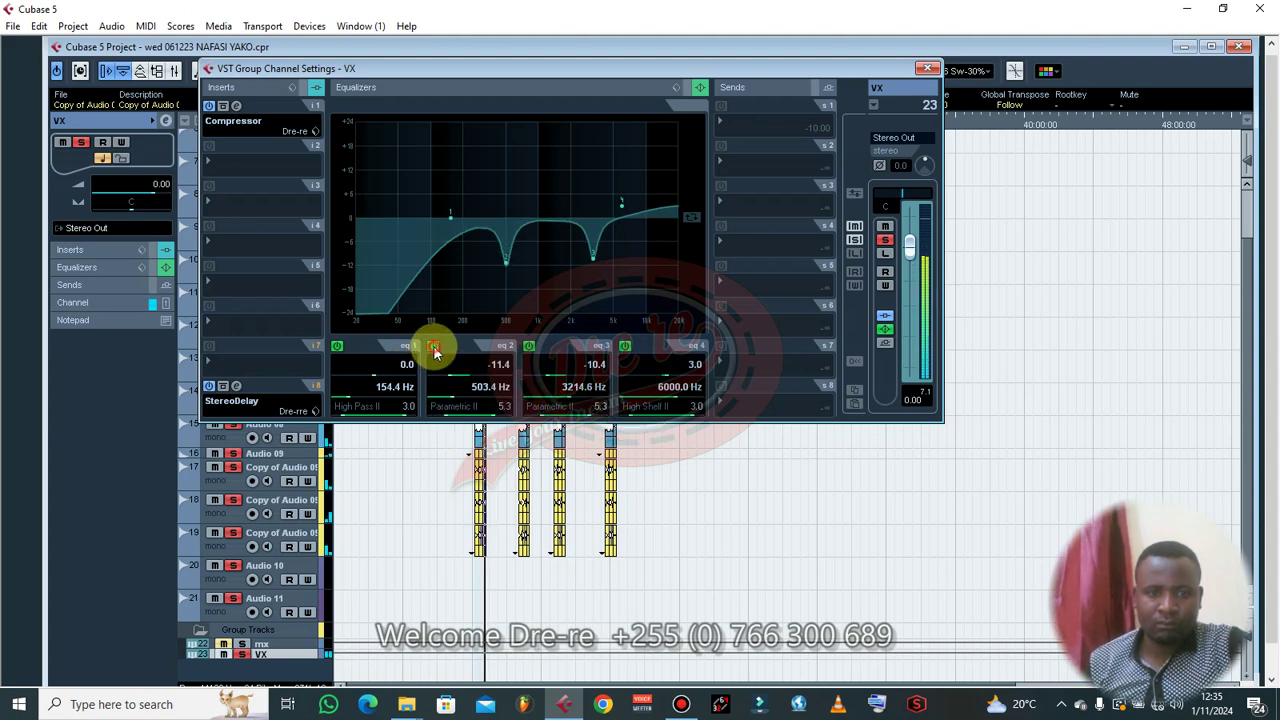
left_click_drag(485, 415, 552, 364)
scroll(493, 389, "up", 3)
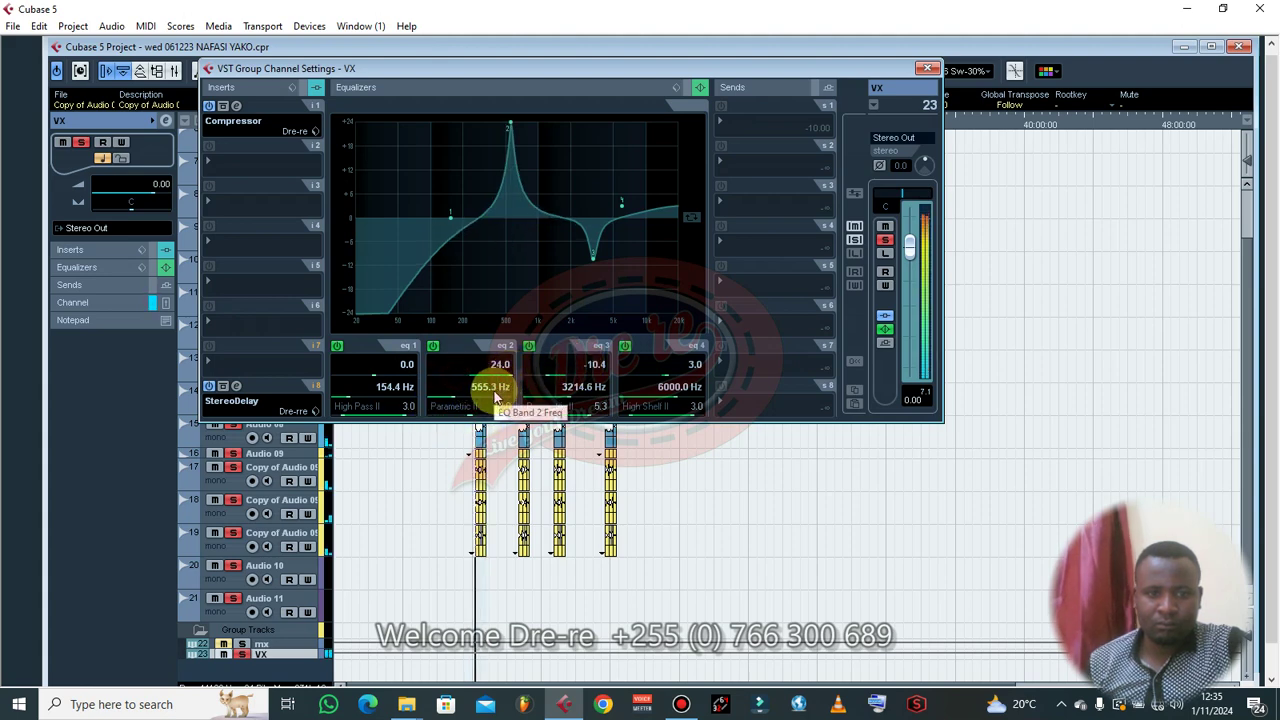
scroll(496, 398, "up", 1)
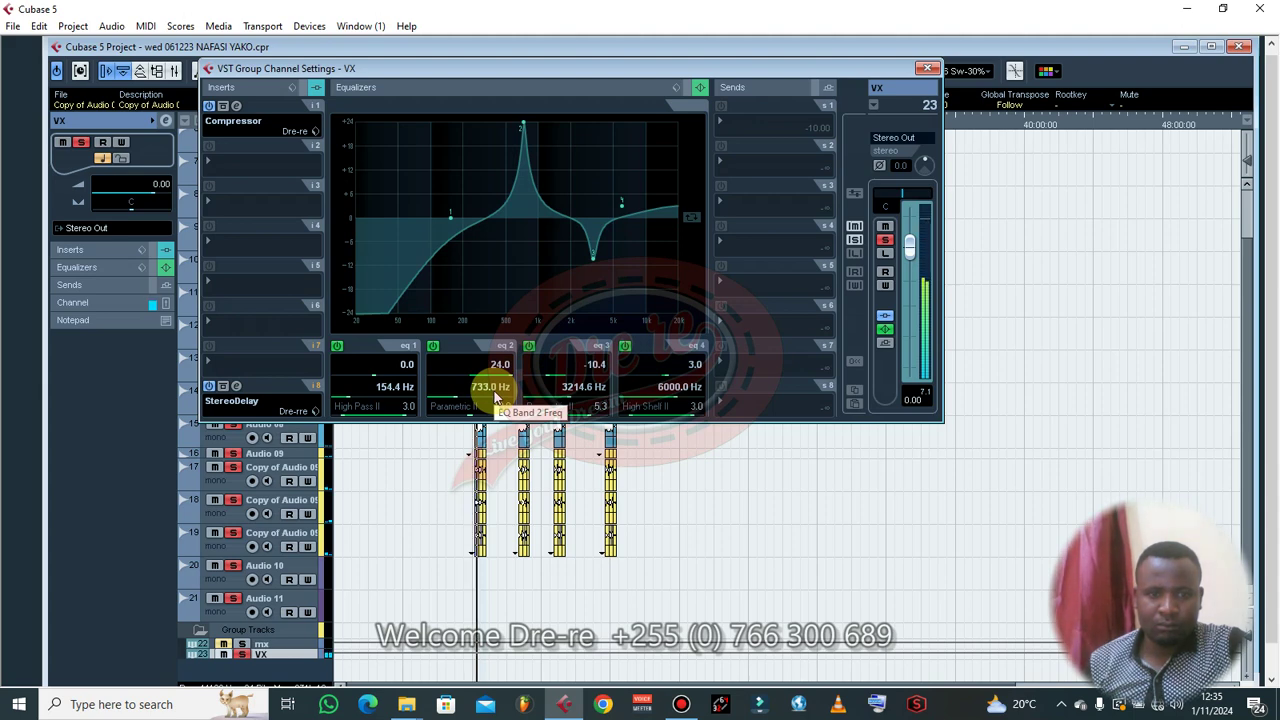
scroll(496, 398, "up", 1)
scroll(493, 389, "up", 1)
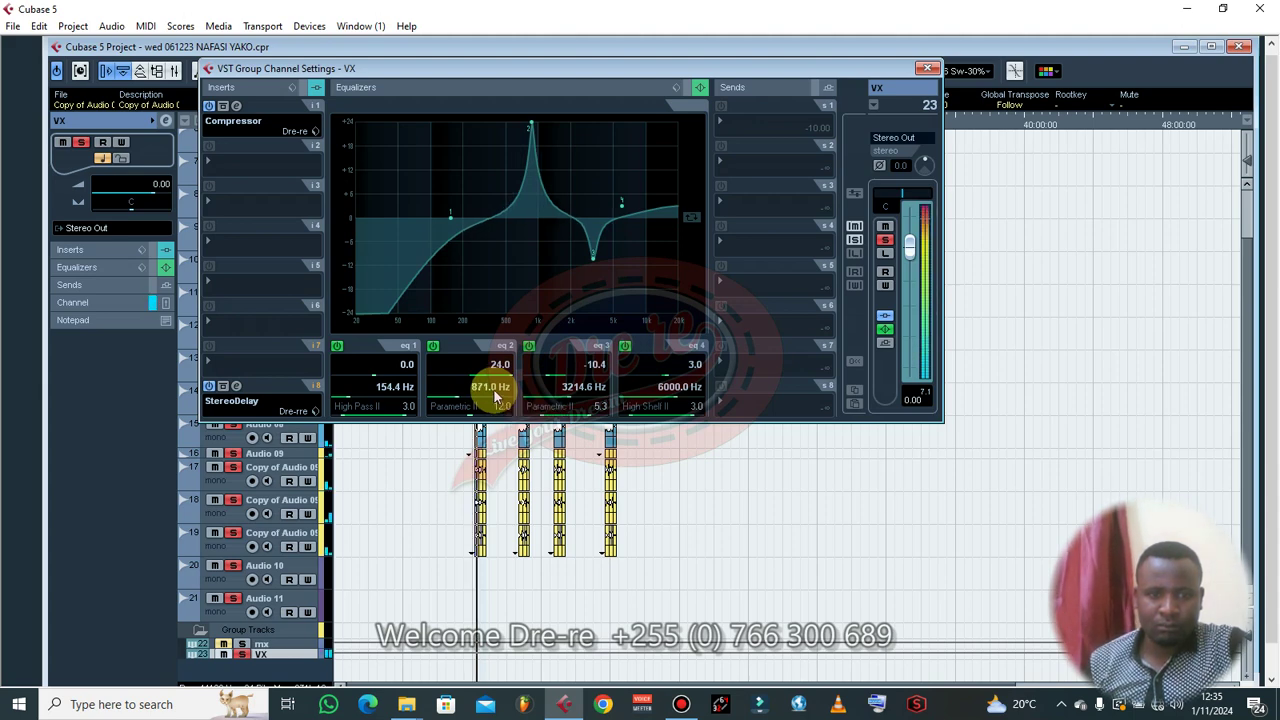
scroll(493, 396, "down", 1)
scroll(494, 393, "down", 1)
scroll(494, 393, "up", 1)
scroll(493, 396, "down", 1)
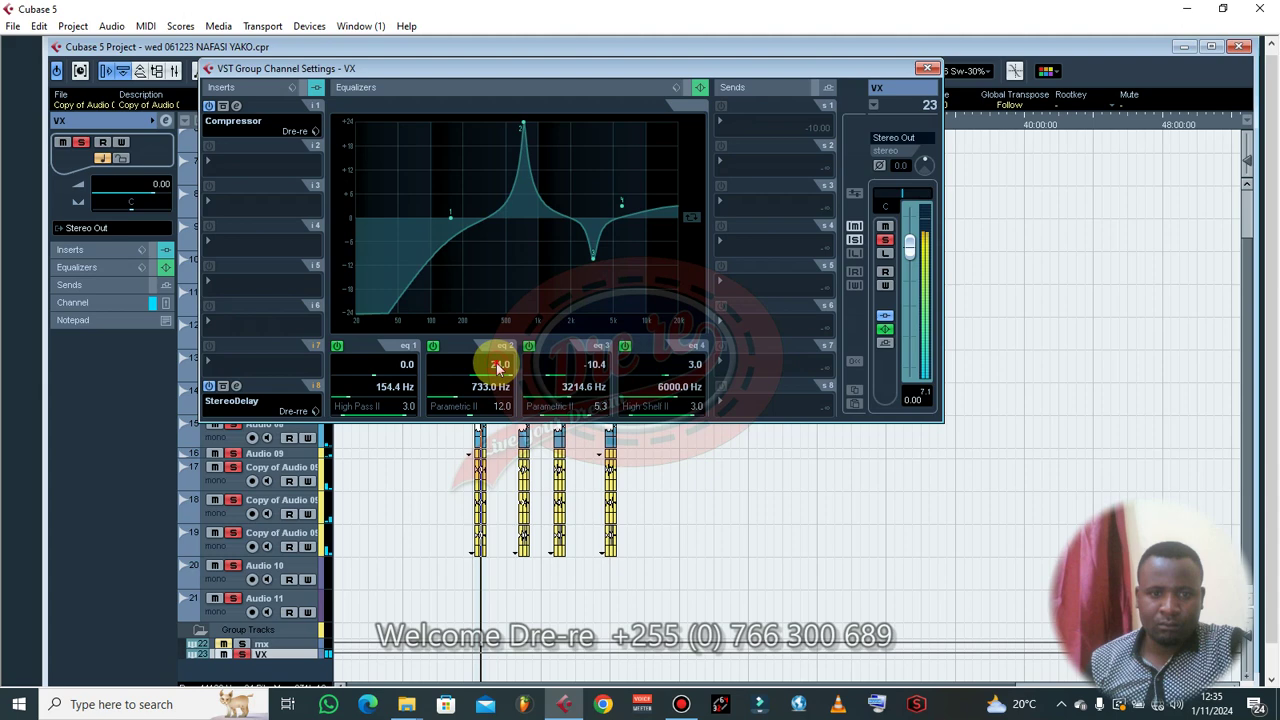
- Set the EQ band 2 gain to -9.0 and widen the cut by lowering its Q to about 7
type("-9")
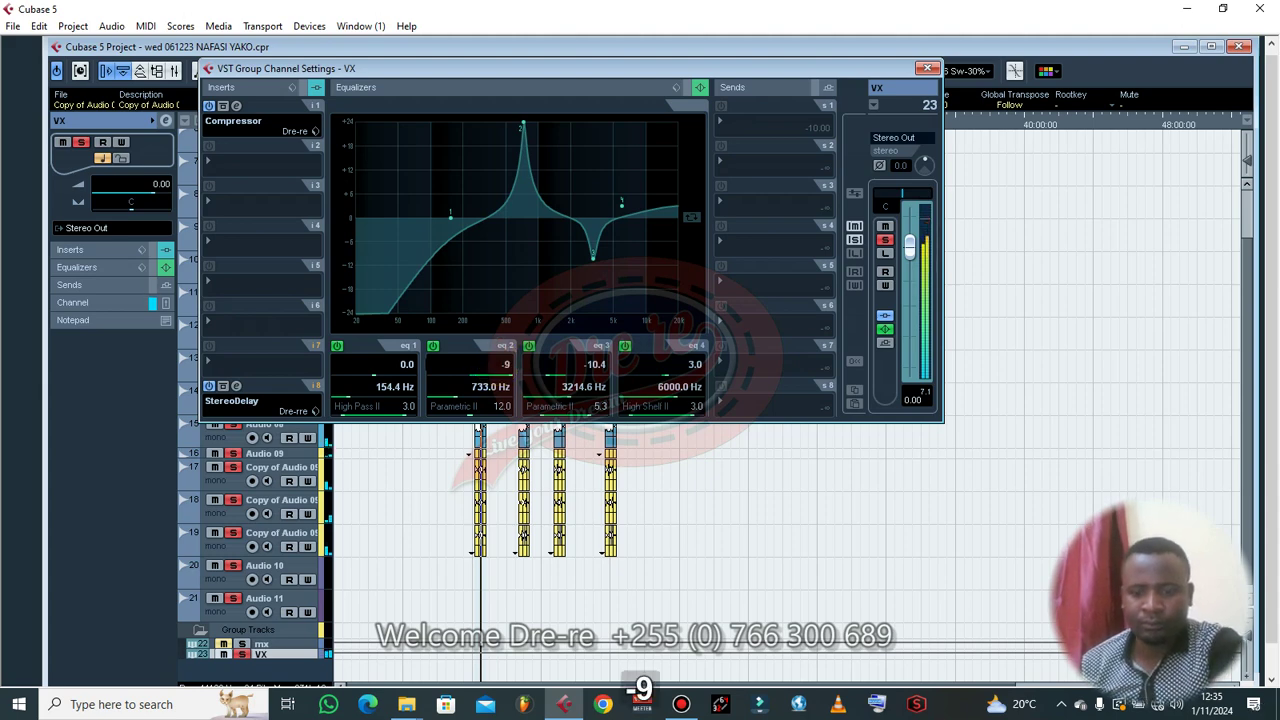
key("Return")
scroll(504, 406, "down", 5)
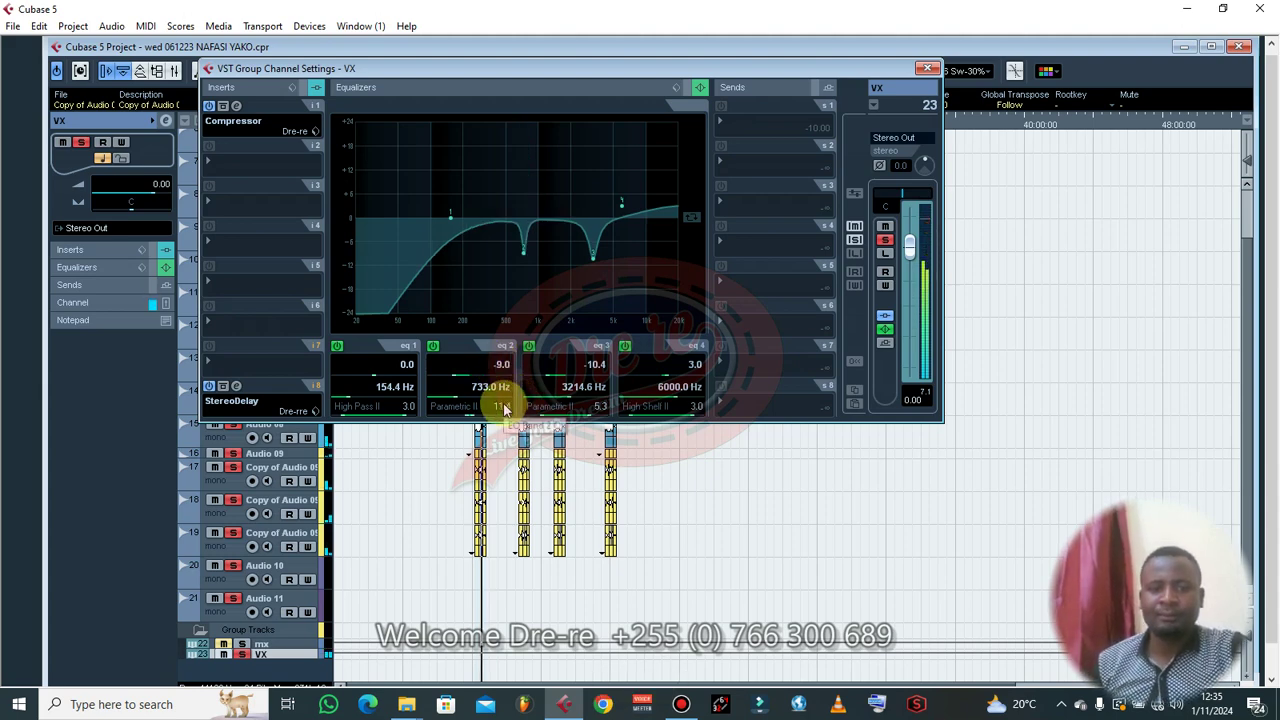
scroll(505, 410, "down", 2)
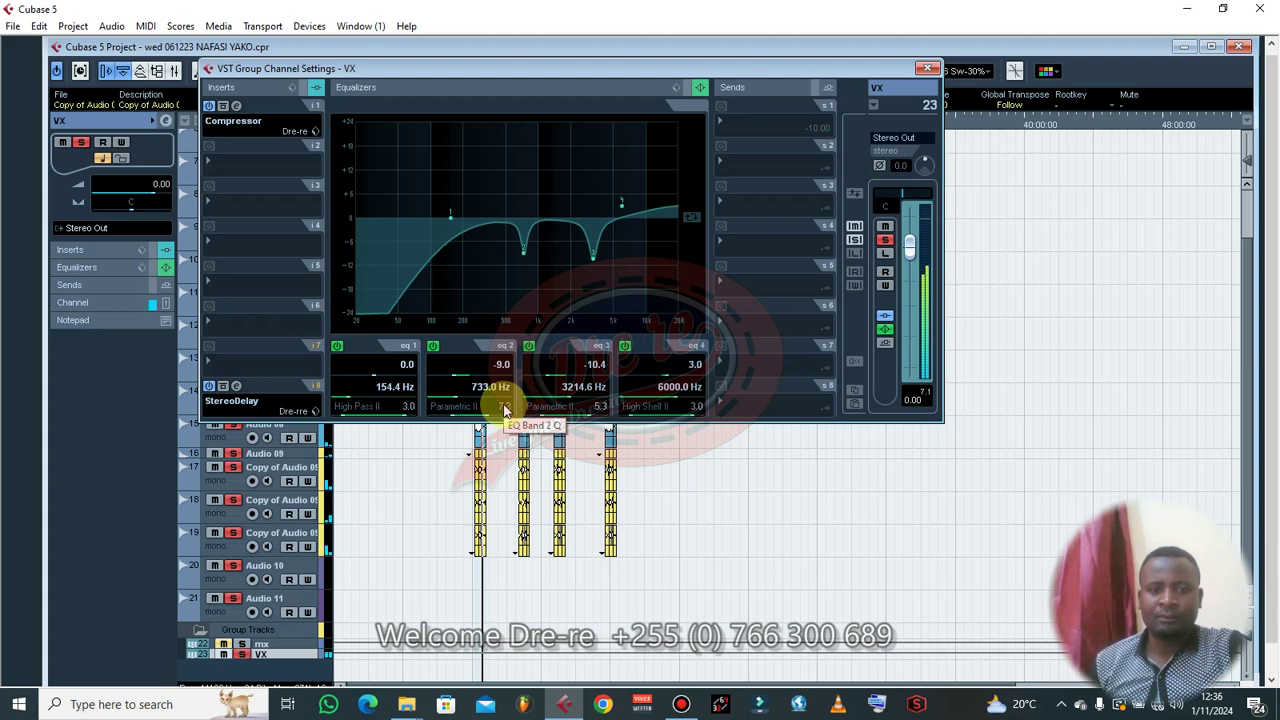
- Refine the VX group's EQ band 2 to a gain of -10.4 at 800.0 Hz, widening it with a Q of about 3.8
scroll(503, 409, "down", 1)
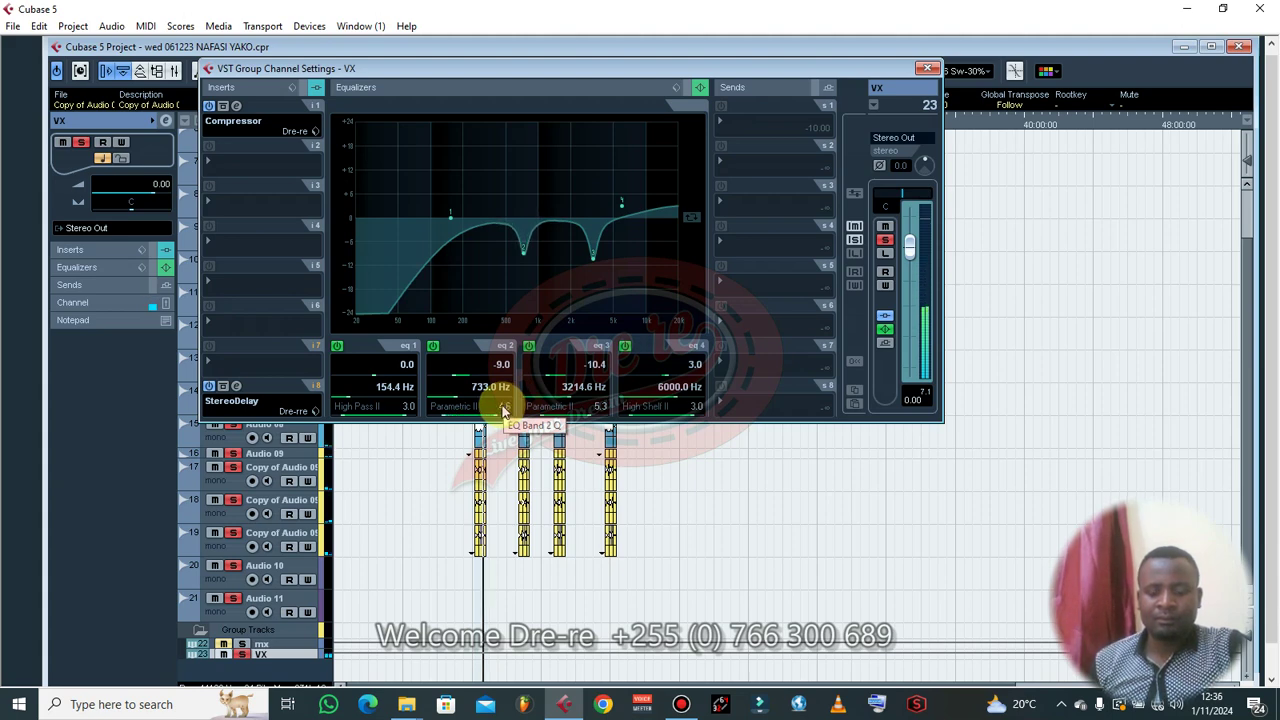
scroll(503, 409, "down", 1)
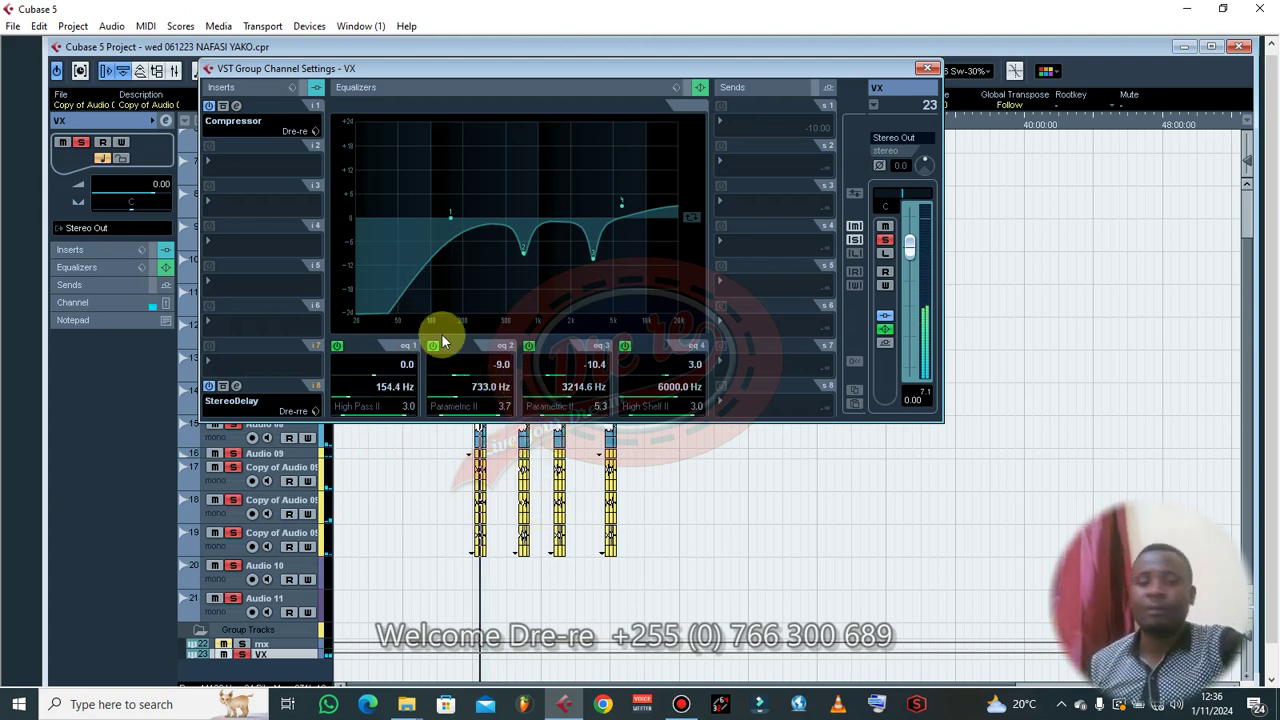
scroll(505, 372, "down", 1)
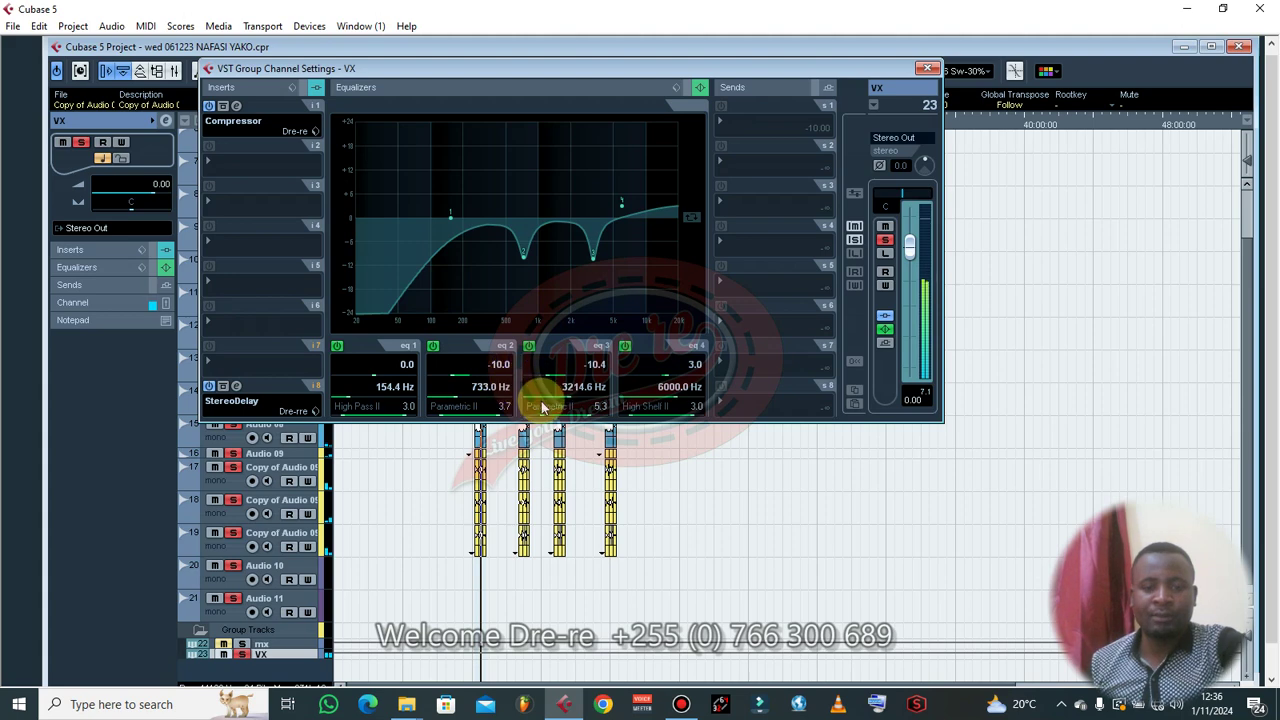
scroll(509, 410, "up", 1)
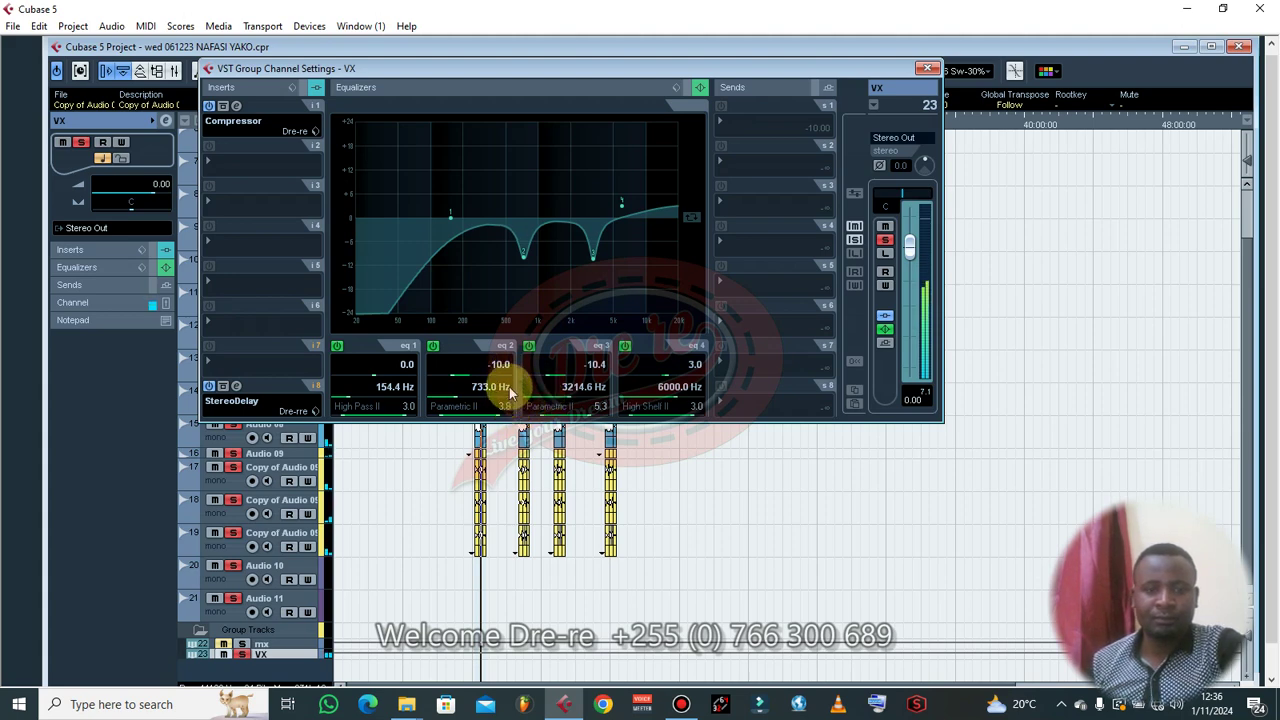
scroll(508, 390, "down", 2)
scroll(505, 390, "up", 2)
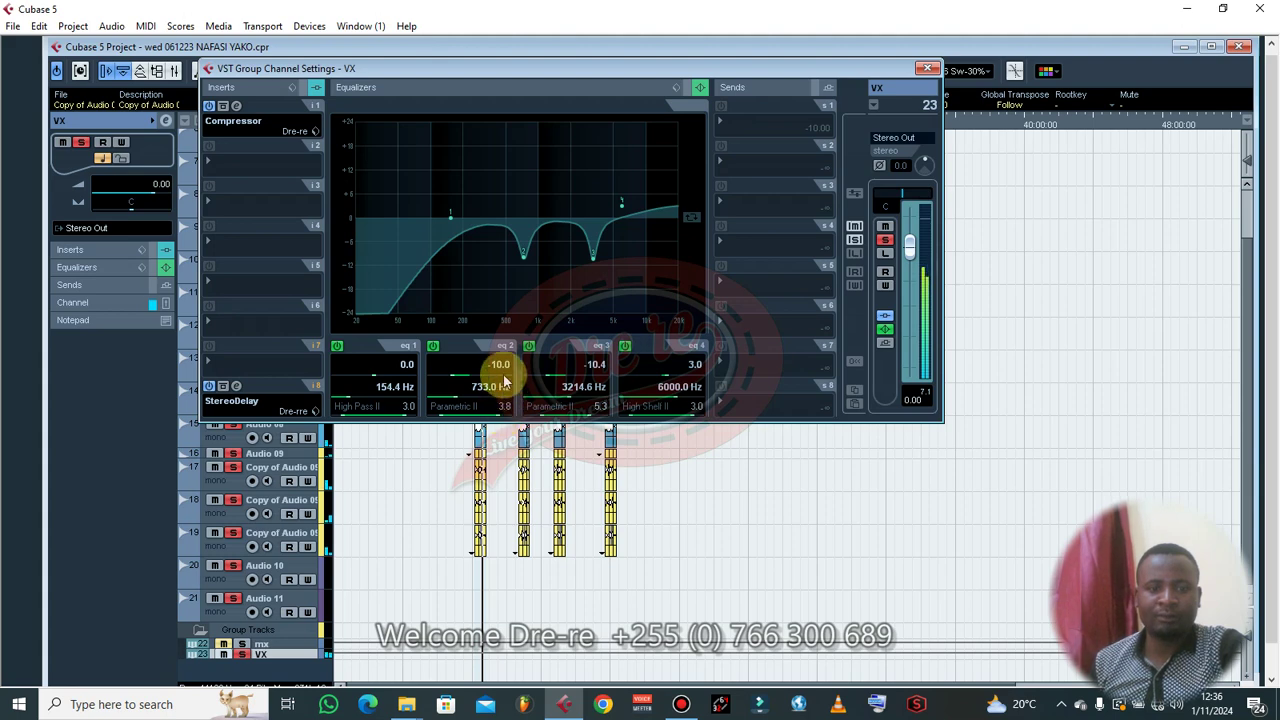
scroll(503, 365, "down", 3)
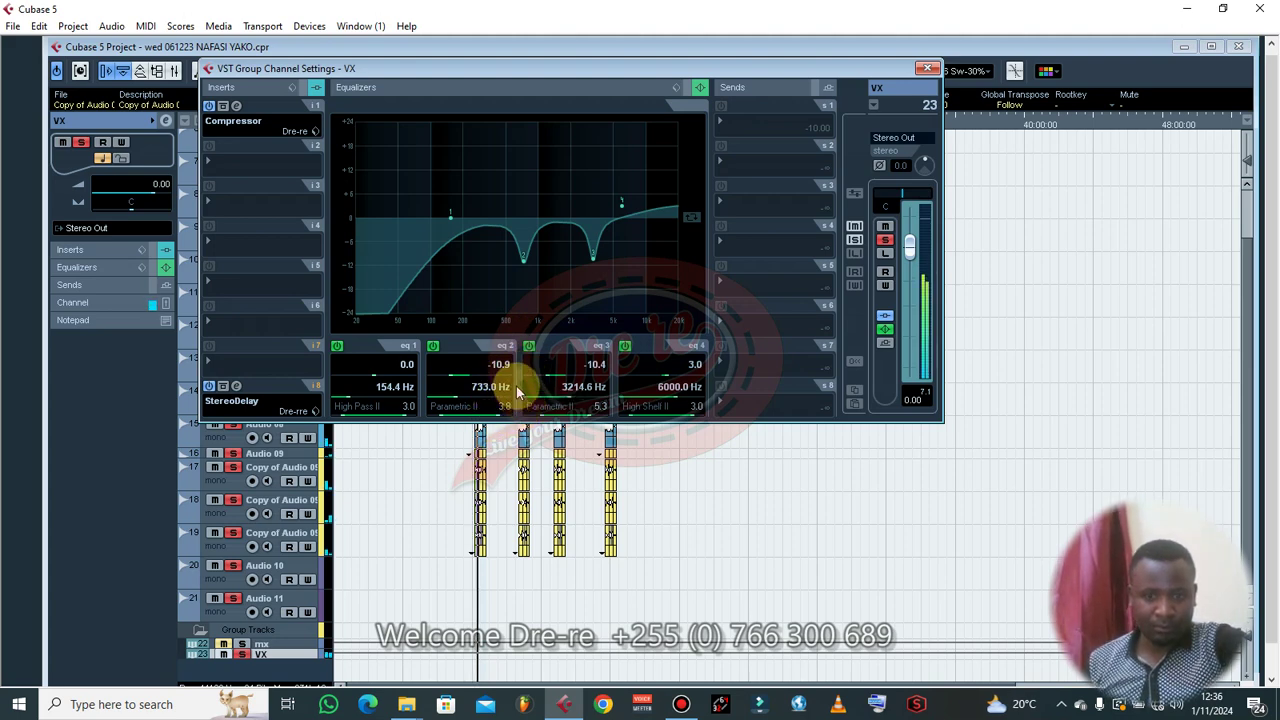
scroll(497, 366, "up", 1)
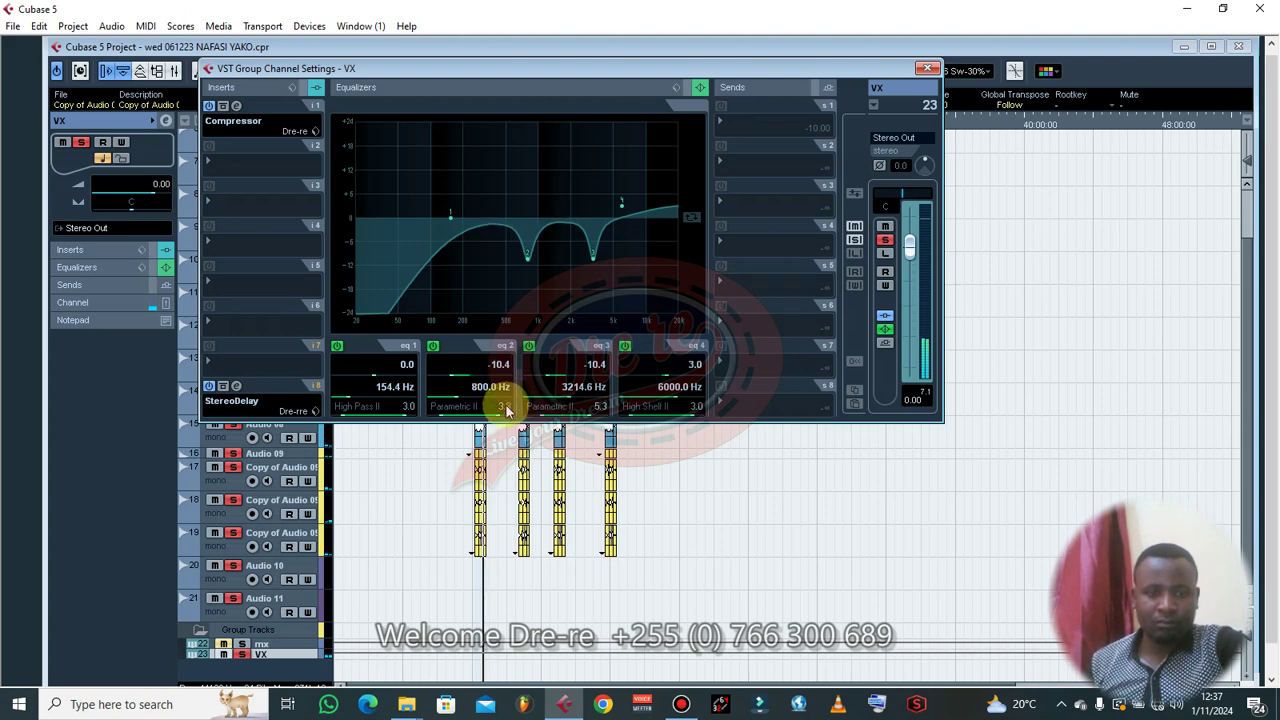
- Close the VX group's channel settings and return to the looped backing vocals in the project
left_click(925, 68)
left_click(740, 255)
scroll(758, 292, "up", 2)
key("h")
key("h")
key("h")
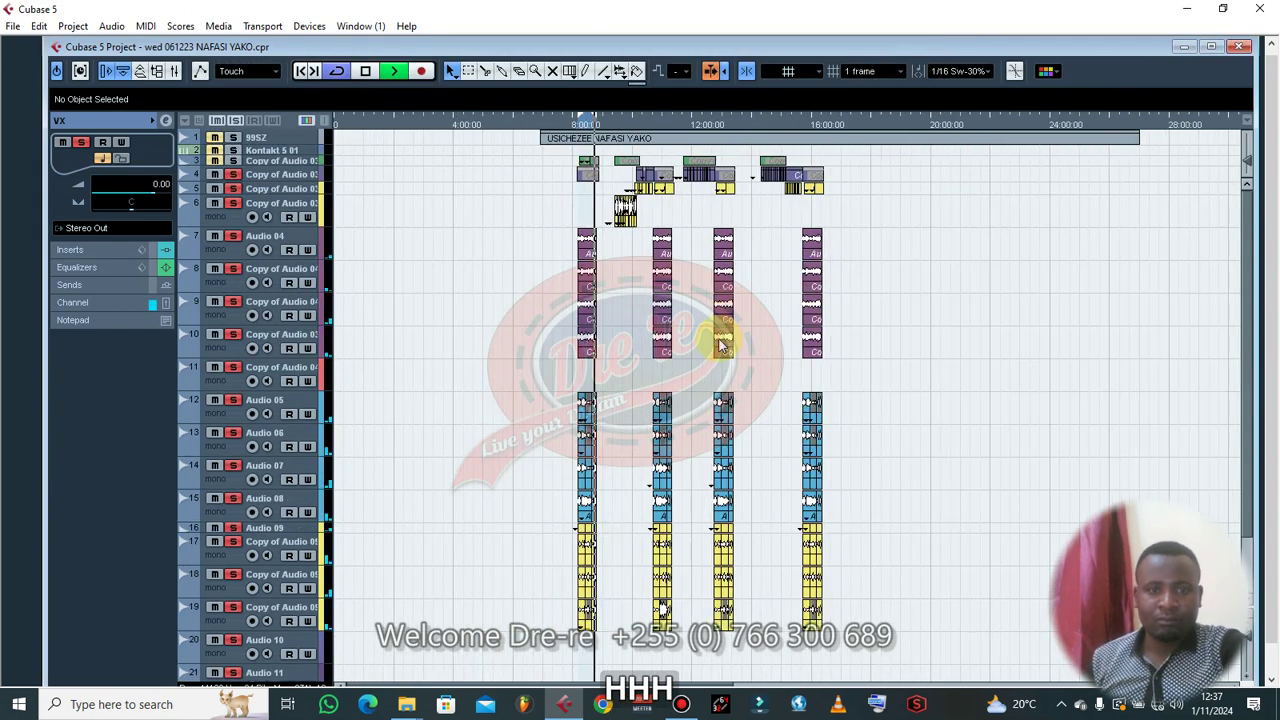
key("g")
key("g")
key("g")
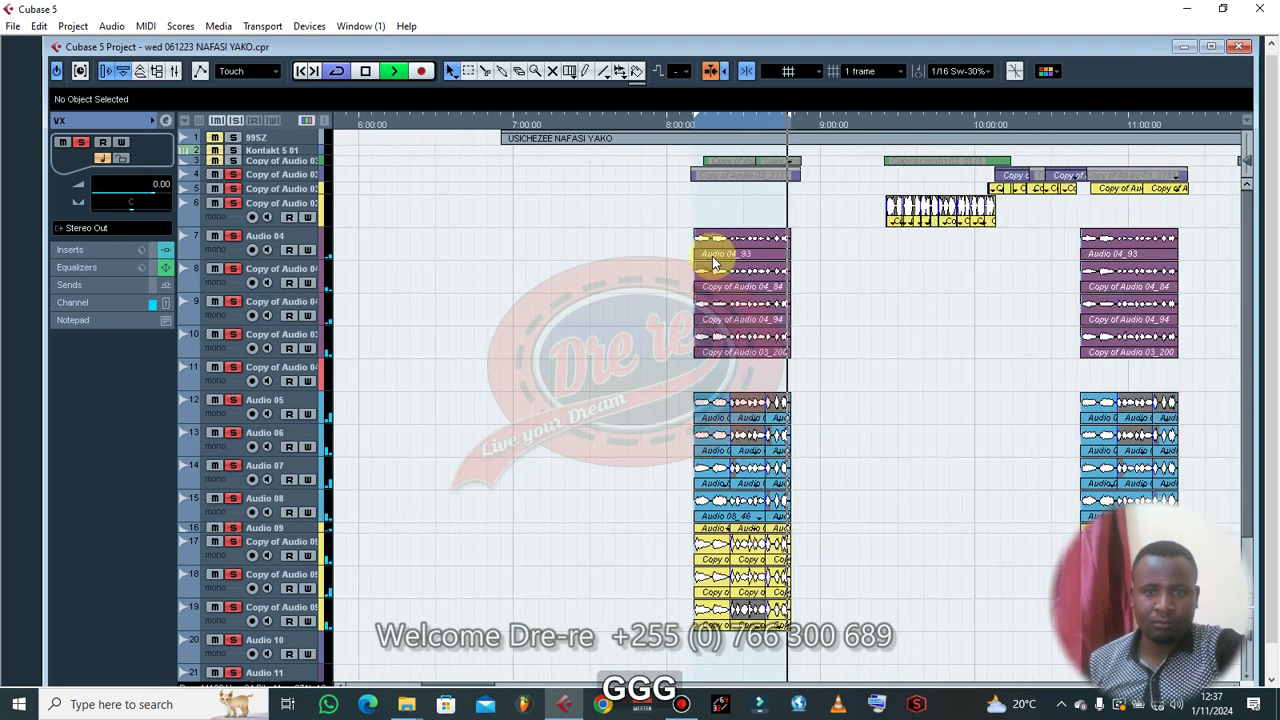
key("g")
key("g")
key("g")
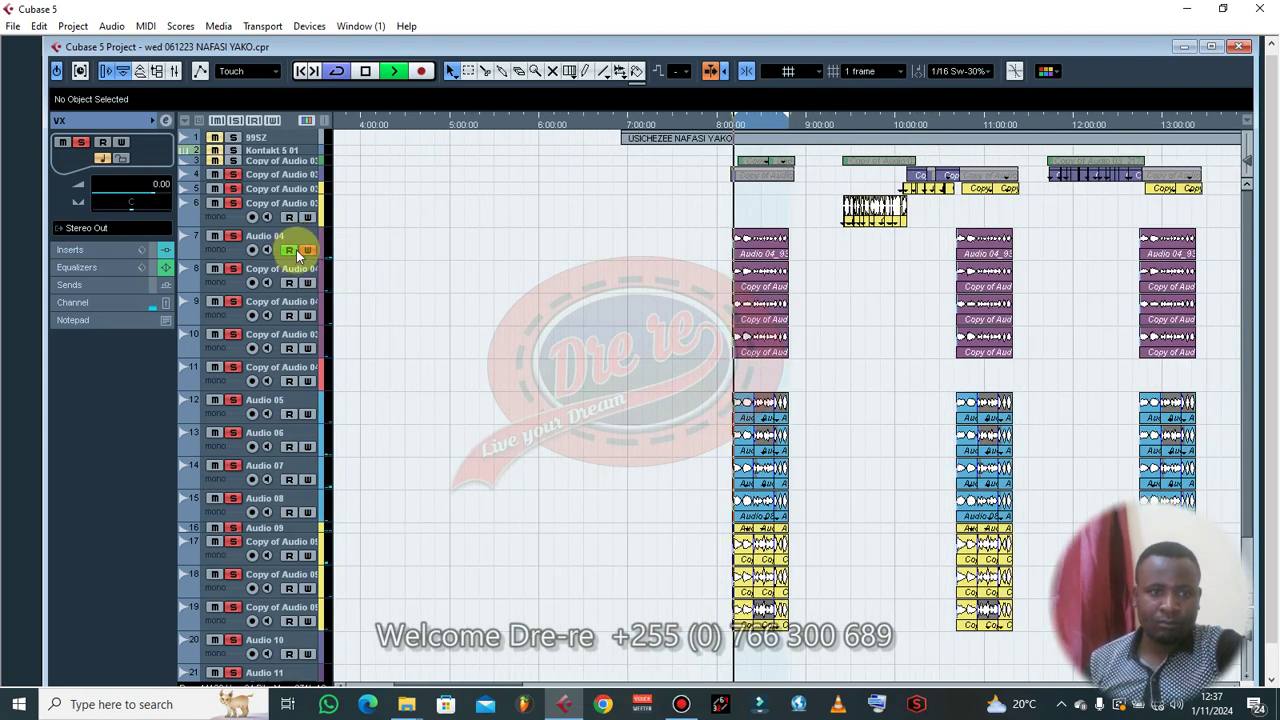
- Select vocal track 11 and clear the solo on all tracks to hear the vocals with the beat
left_click(297, 253)
left_click(295, 272)
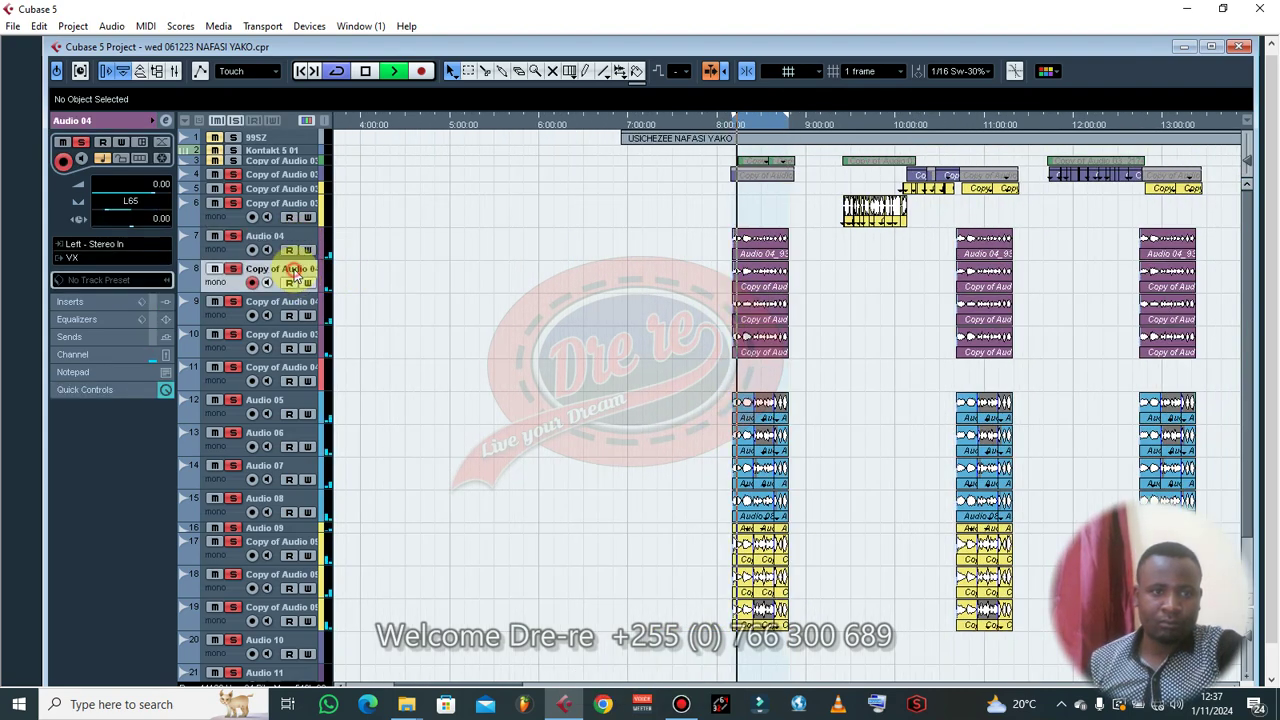
key("g")
key("g")
key("g")
key("g")
key("g")
key("g")
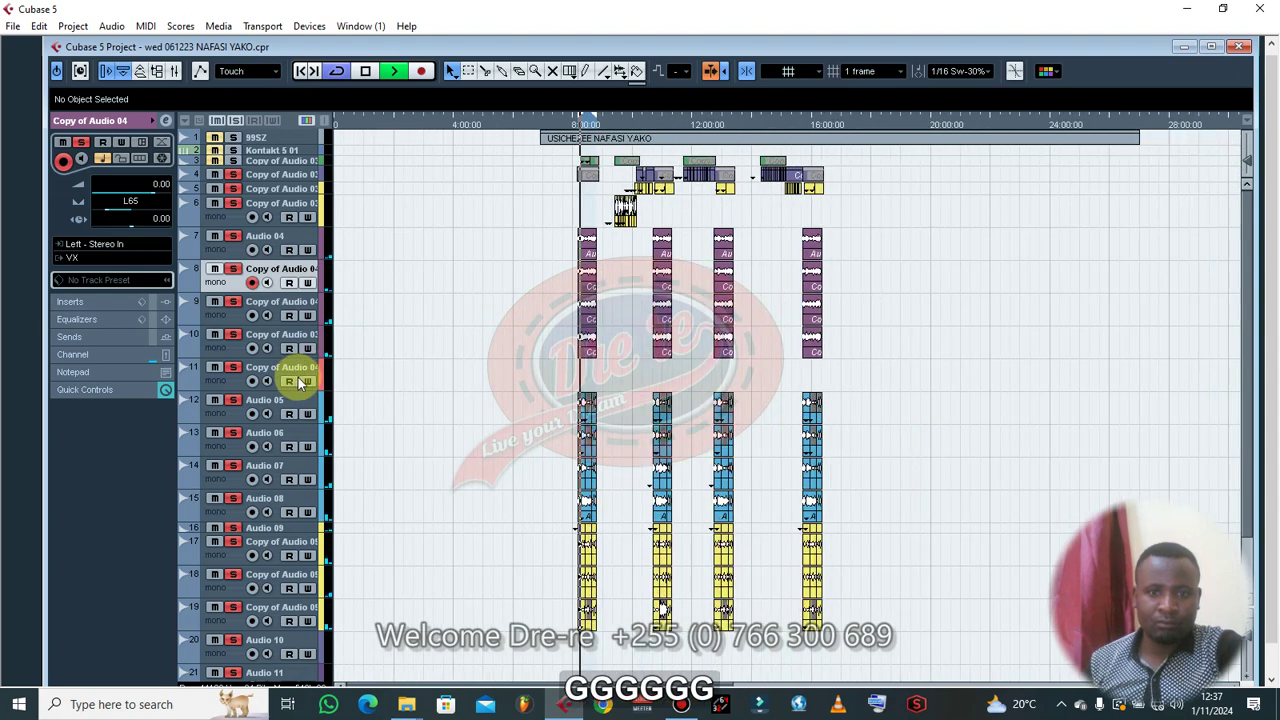
left_click(293, 372)
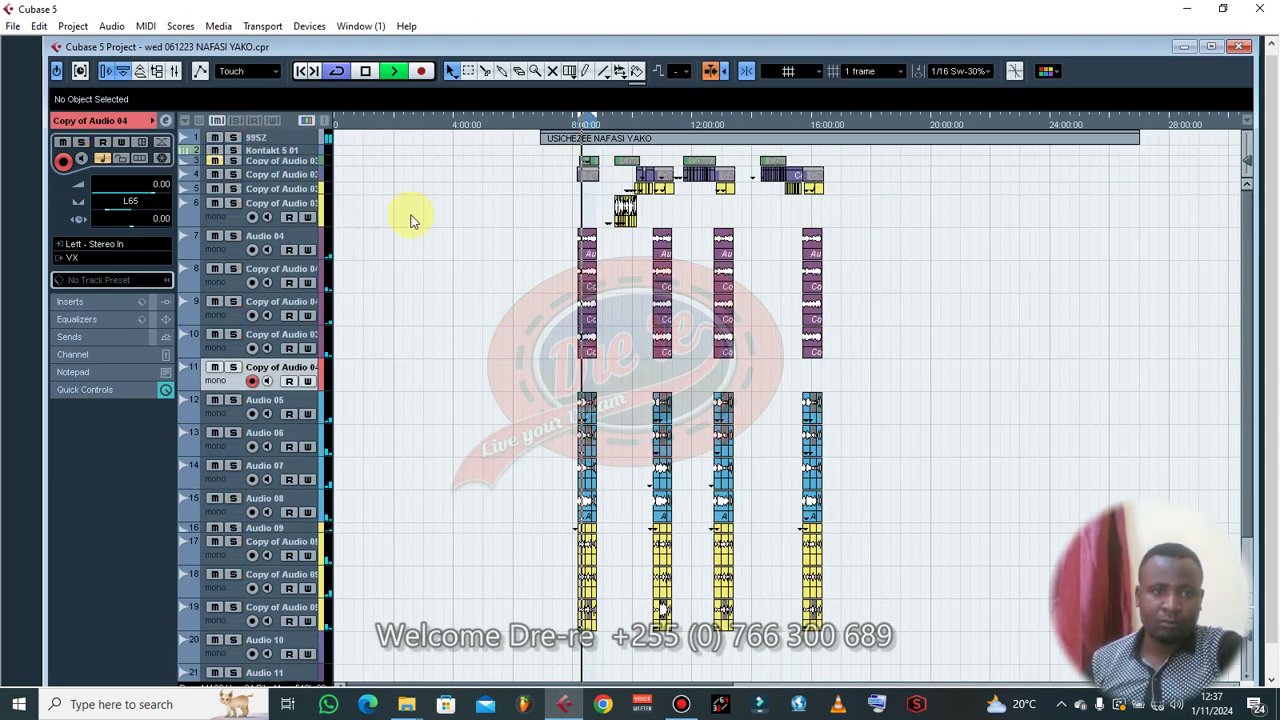
- Enlarge the height of the 99SZ track and open its channel settings
left_click(284, 140)
left_click_drag(282, 145, 282, 254)
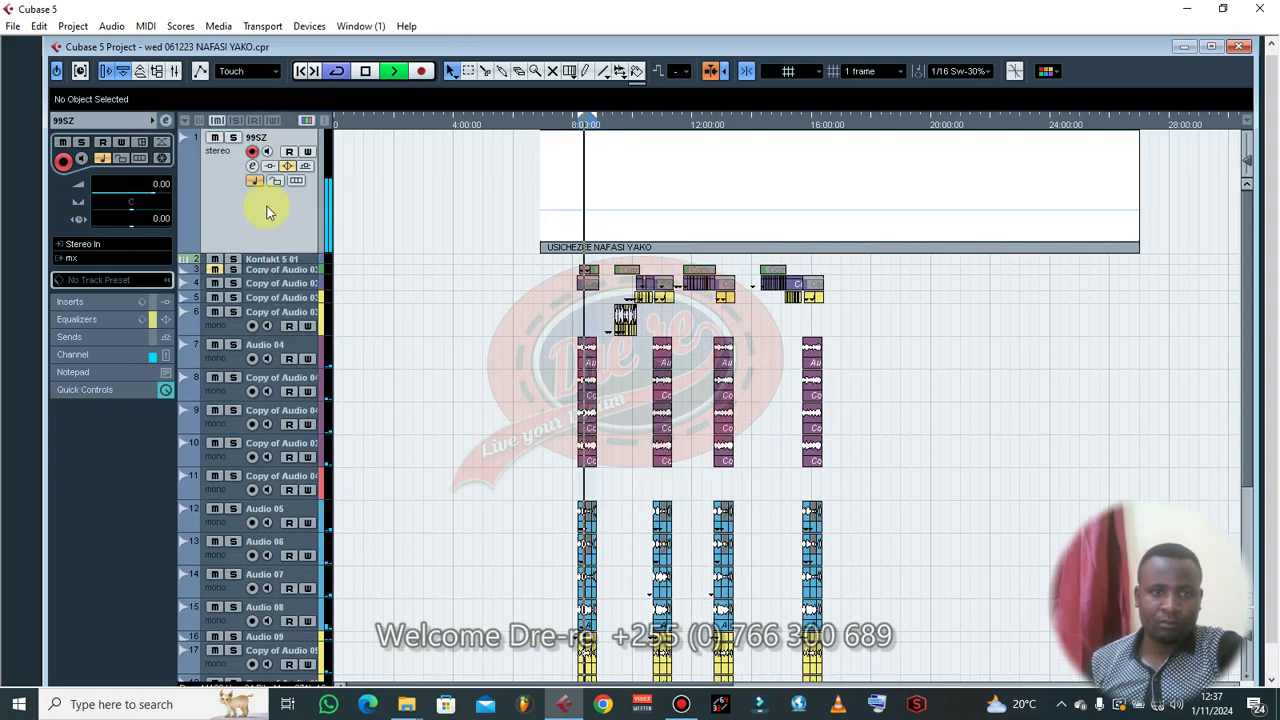
left_click(290, 168)
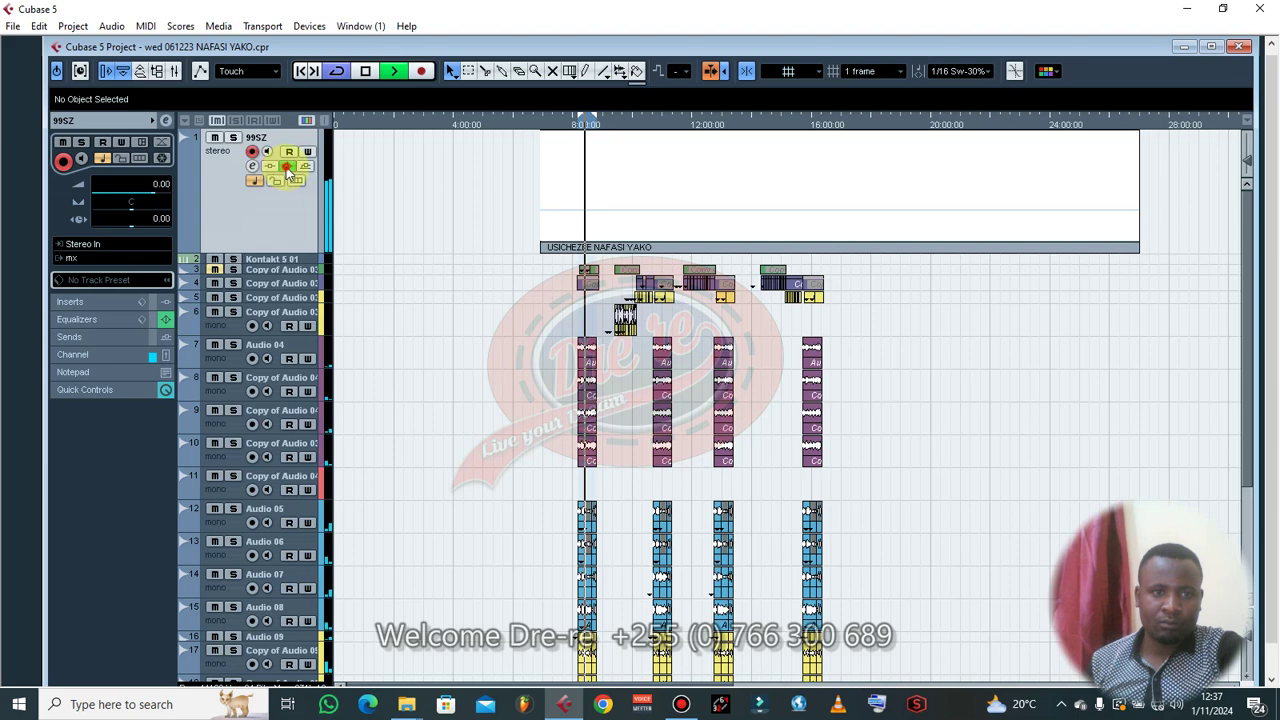
left_click(252, 166)
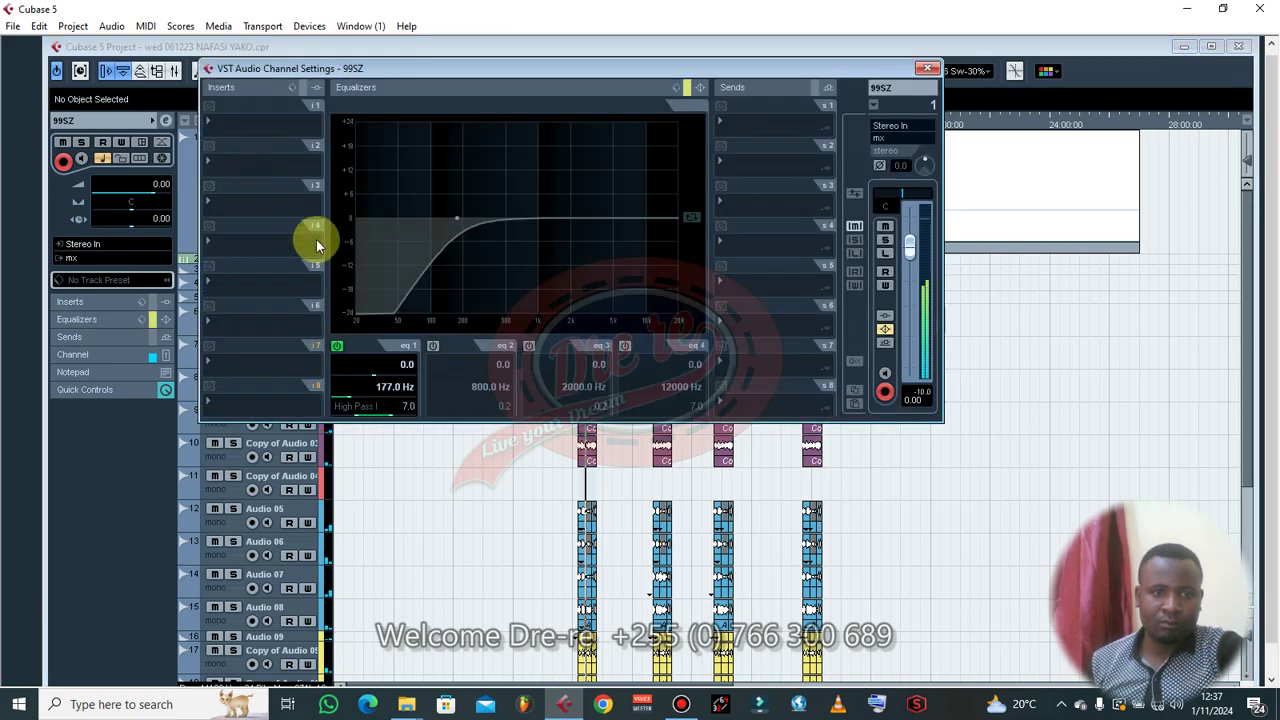
- Set the gain of EQ band 1 on the 99SZ channel to 9.0 and activate its equalizer
left_click(337, 347)
left_click(338, 347)
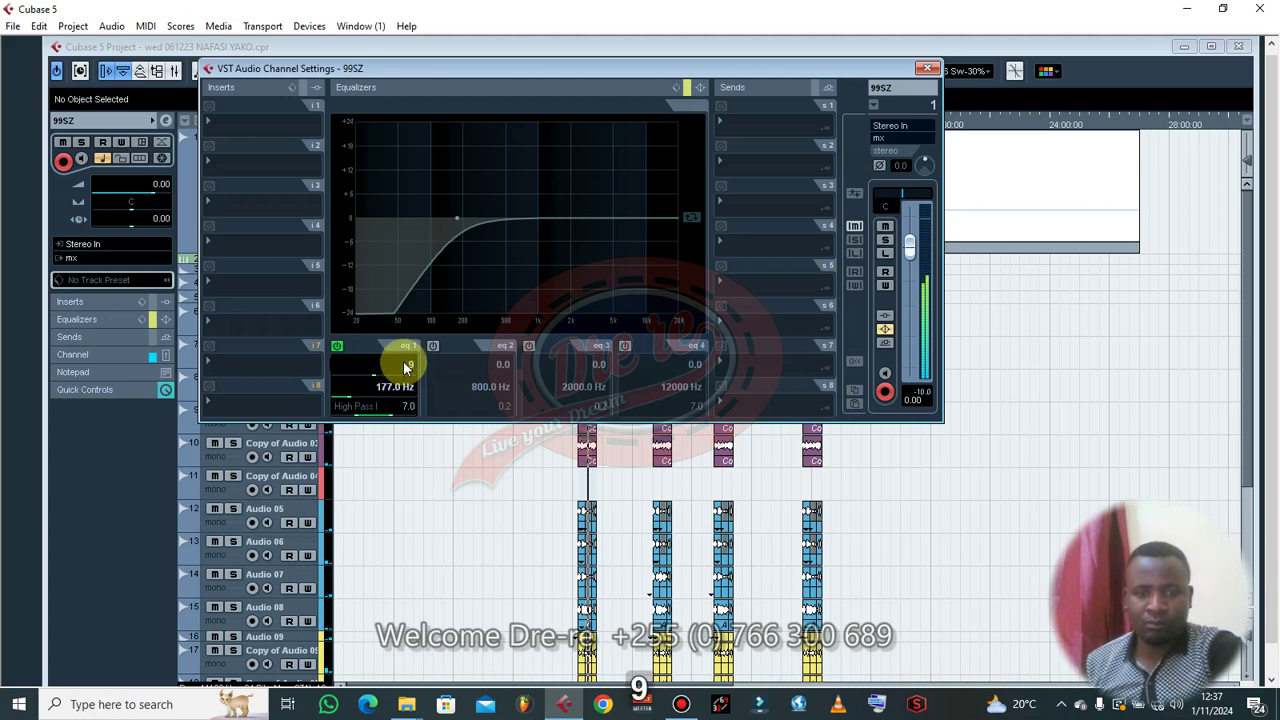
key("Return")
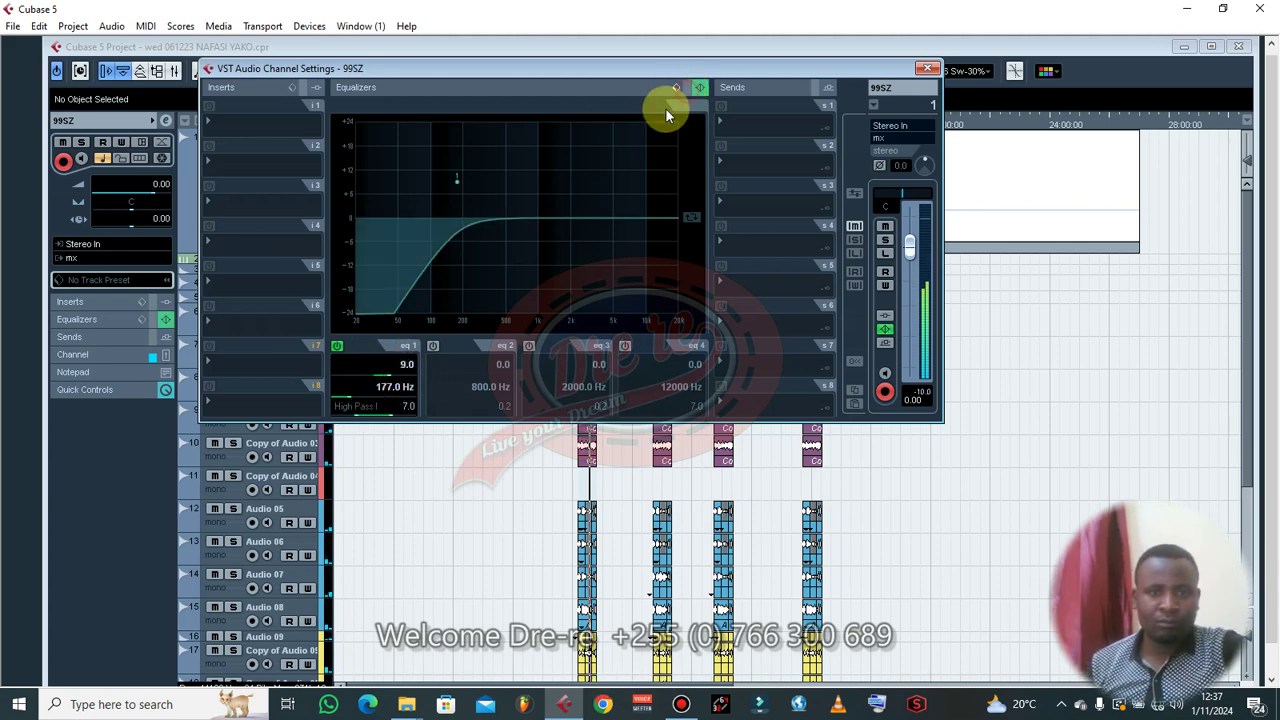
- Make EQ band 1 a Low Shelf II with Q 3.0, 116.1 Hz and 9.5 gain, and close the channel settings
left_click(362, 406)
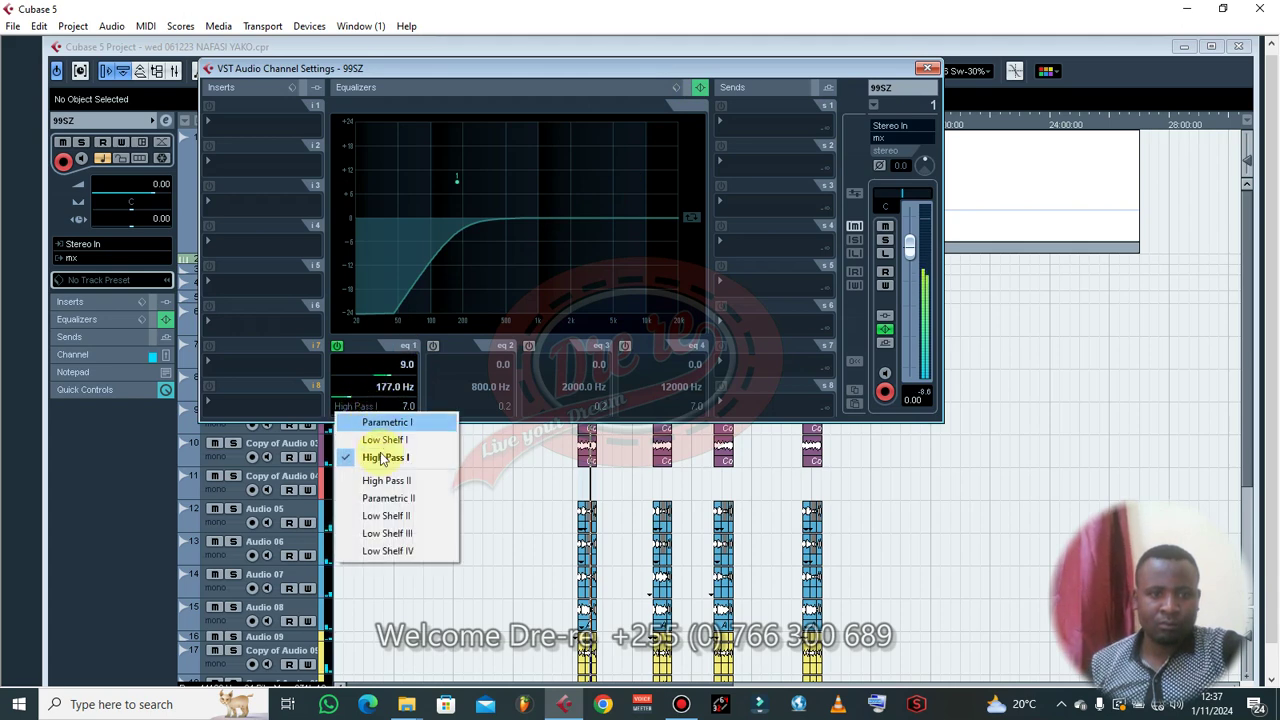
left_click(380, 515)
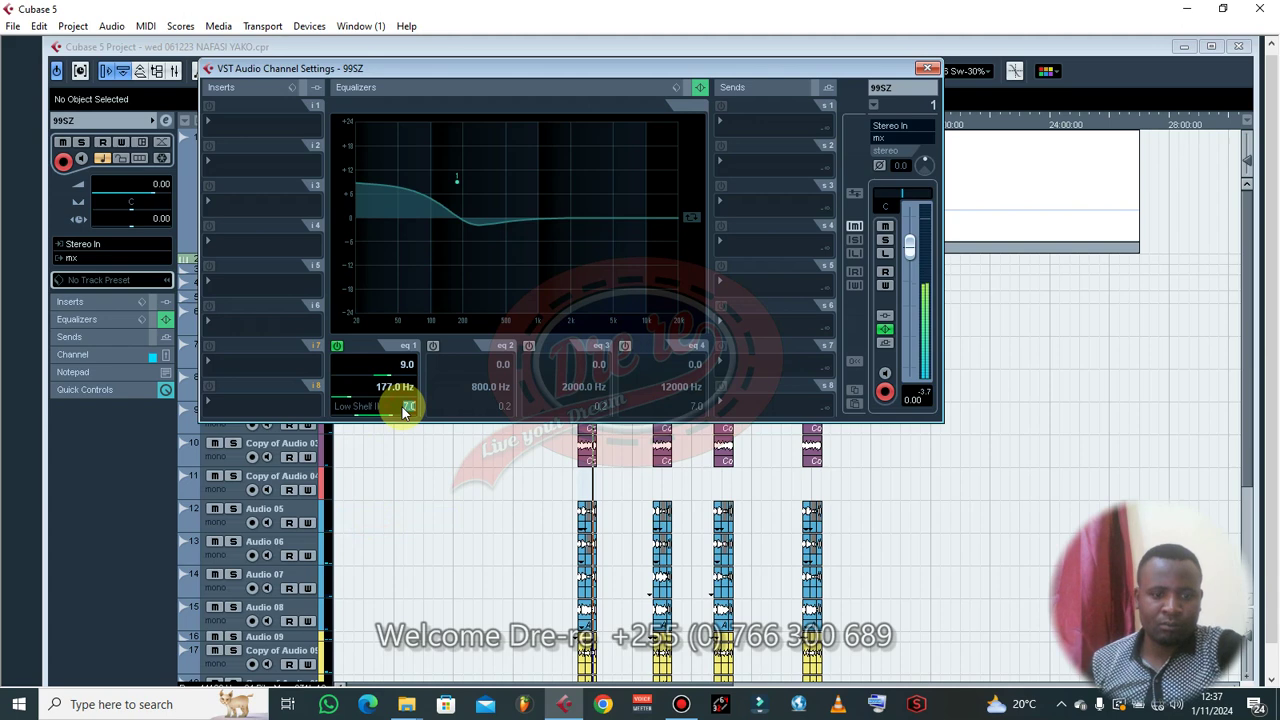
type("3")
key("Return")
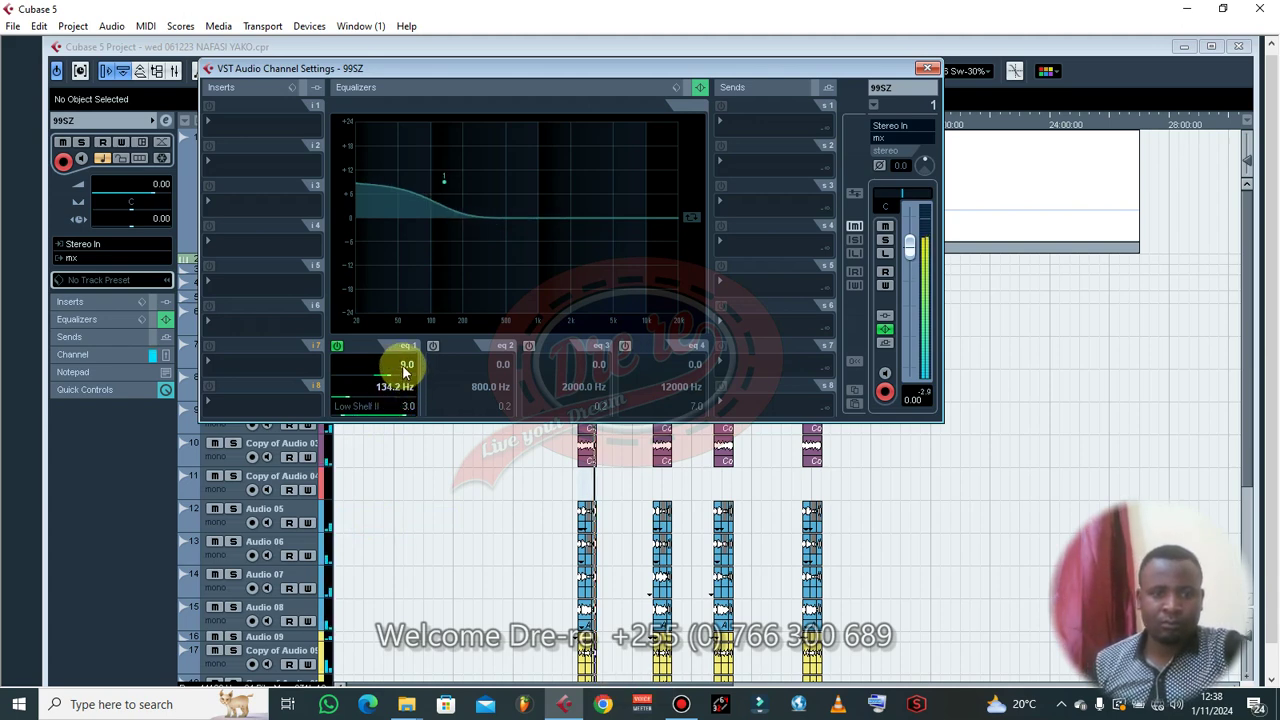
left_click(393, 389, "ctrl")
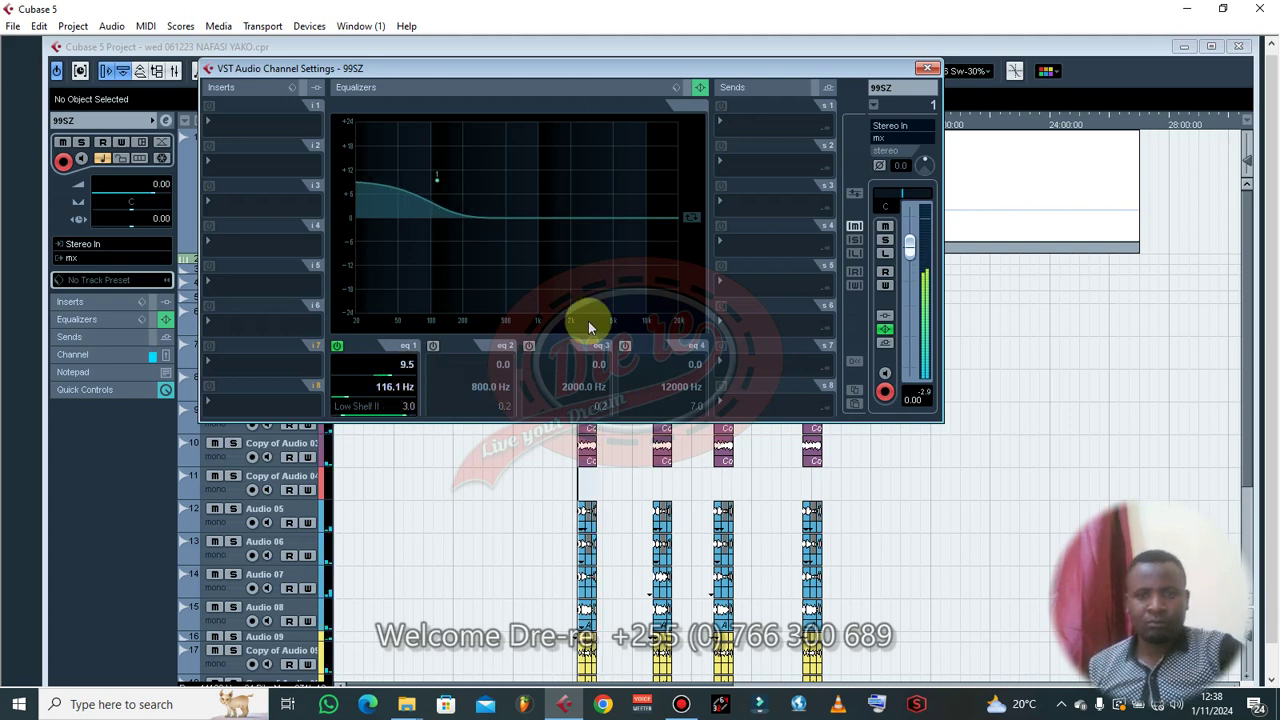
left_click(925, 70)
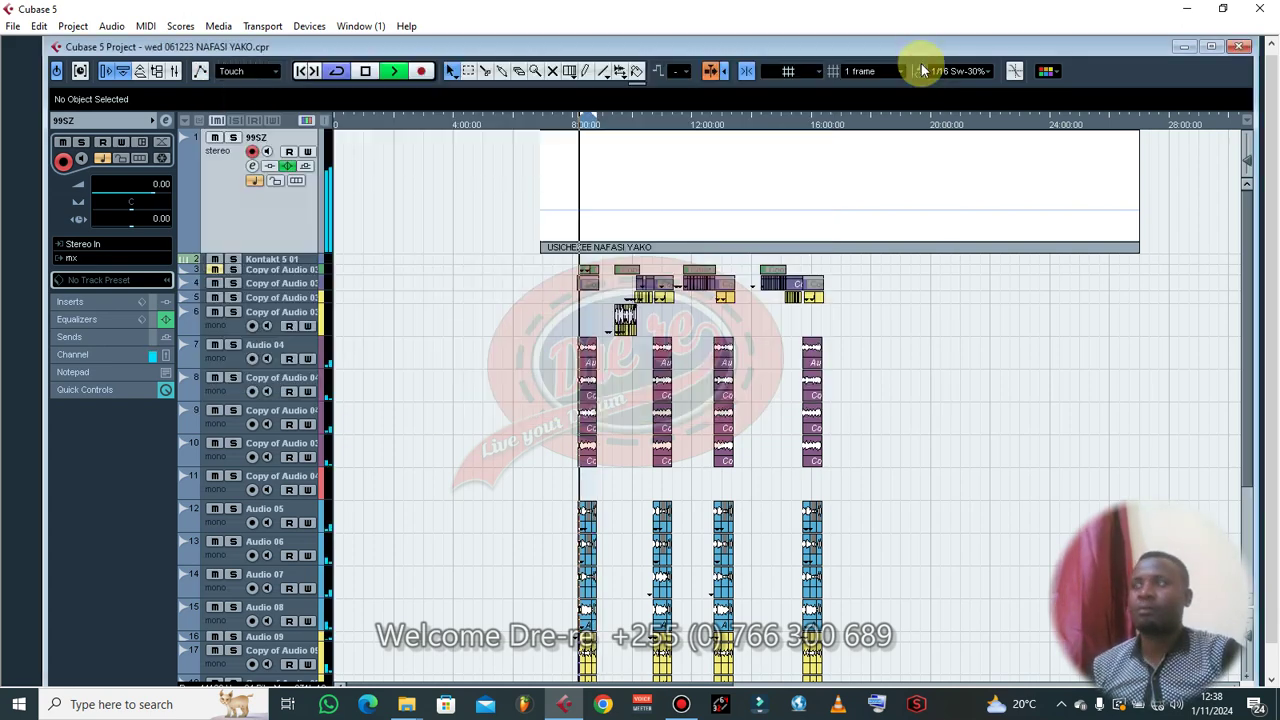
scroll(694, 350, "down", 3)
key("h")
key("g")
key("g")
key("g")
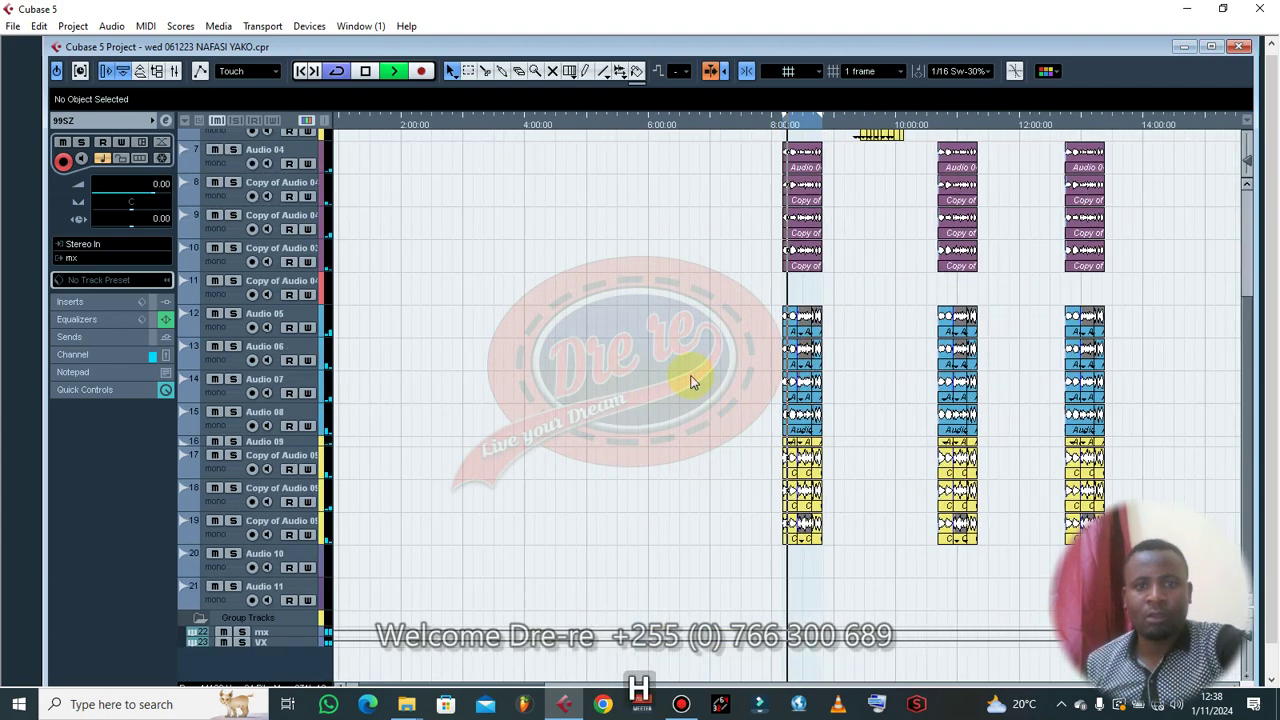
key("g")
key("g")
key("g")
key("g")
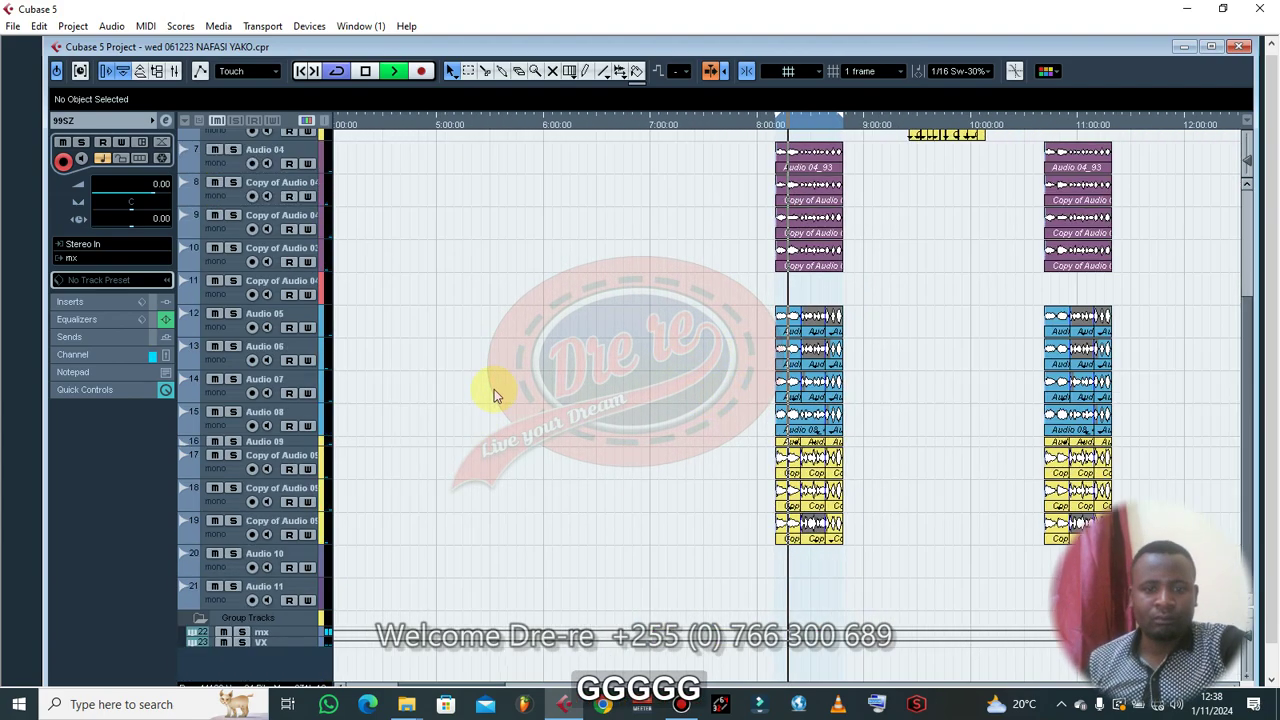
scroll(480, 390, "up", 4)
key("g")
key("g")
key("g")
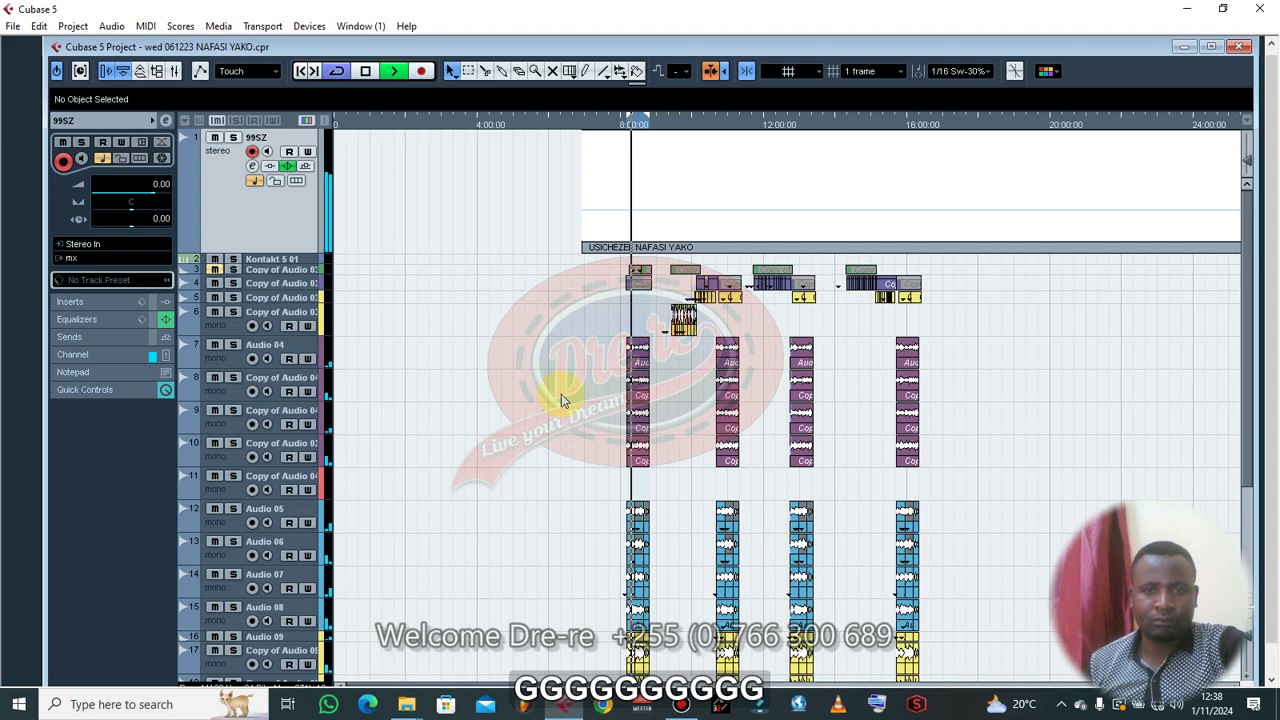
- Solo the 99SZ track and show the transport panel
key("g")
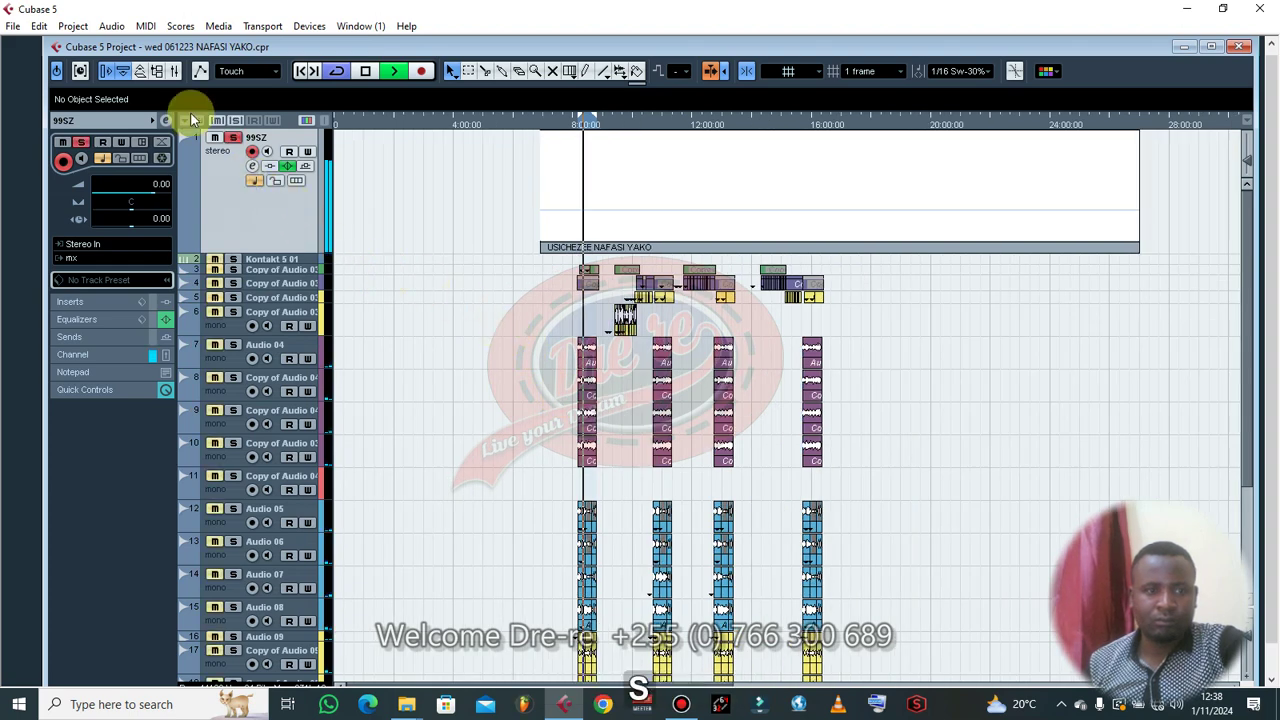
left_click(233, 137)
key("F2")
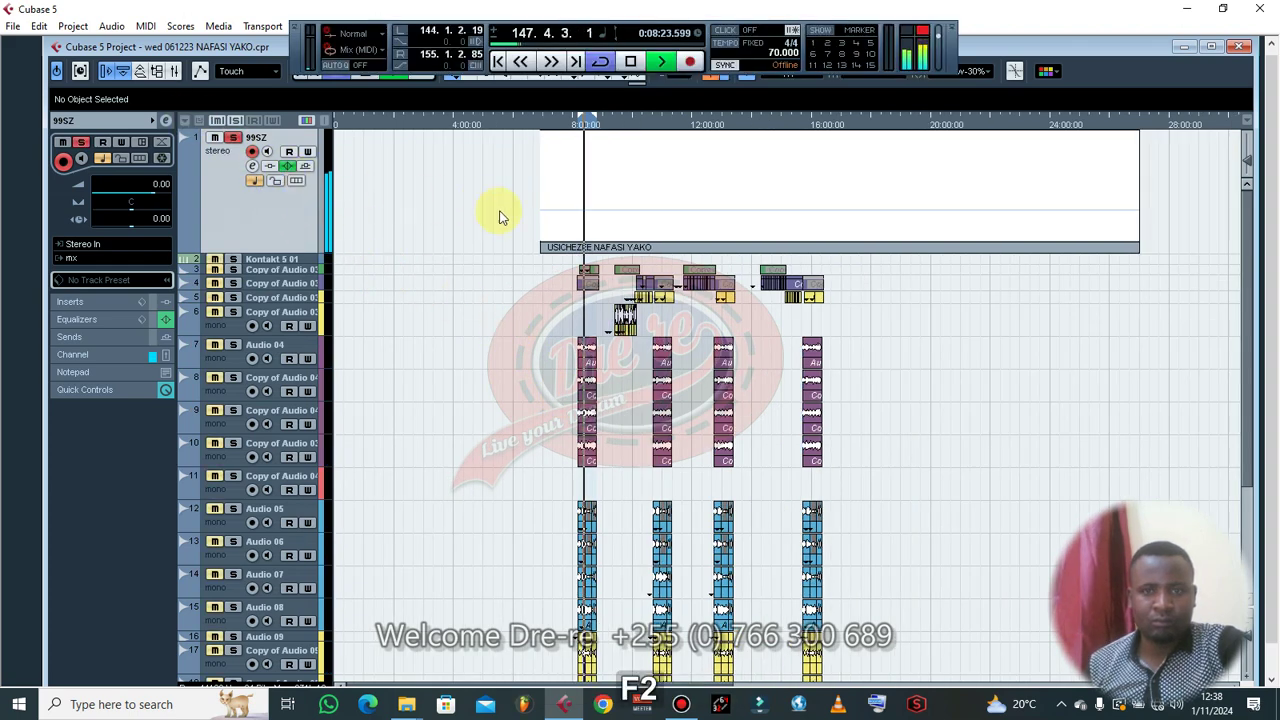
- Lower the volume of the 99SZ track's audio event to -15.00 dB while checking levels in the mixer
left_click(651, 164)
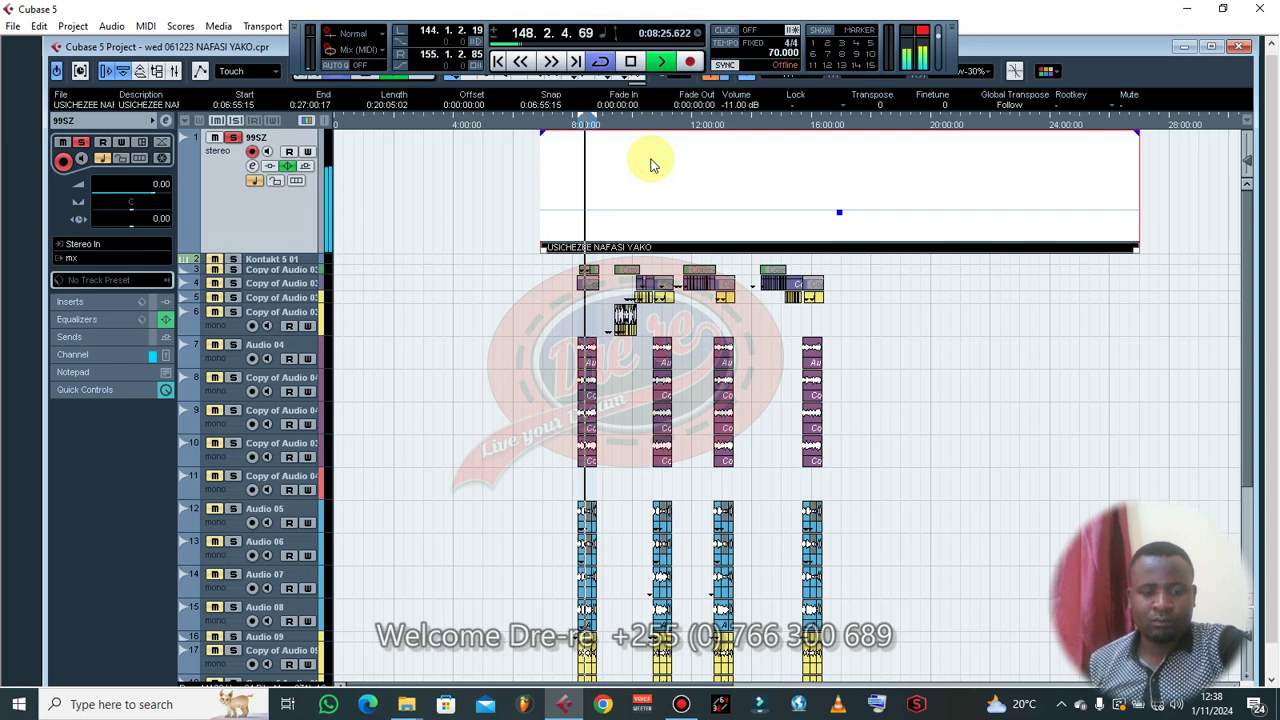
key("F3")
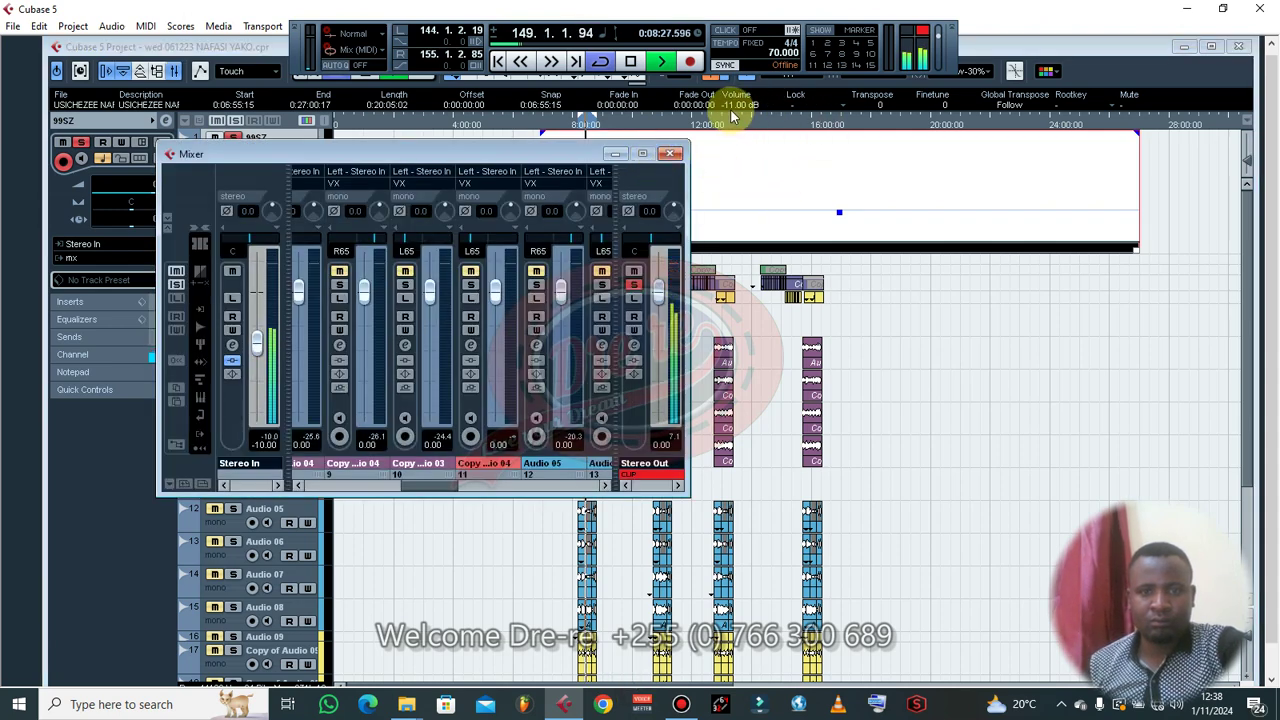
scroll(736, 110, "down", 4)
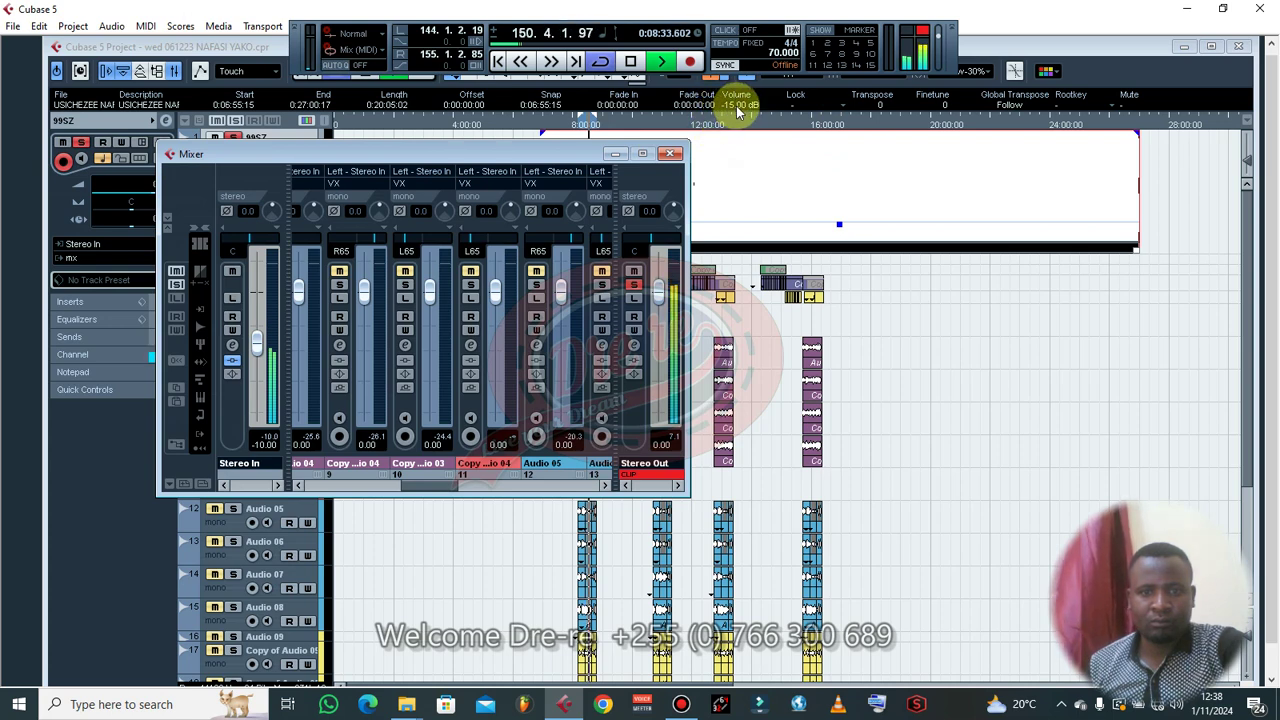
scroll(737, 112, "up", 1)
scroll(737, 112, "down", 1)
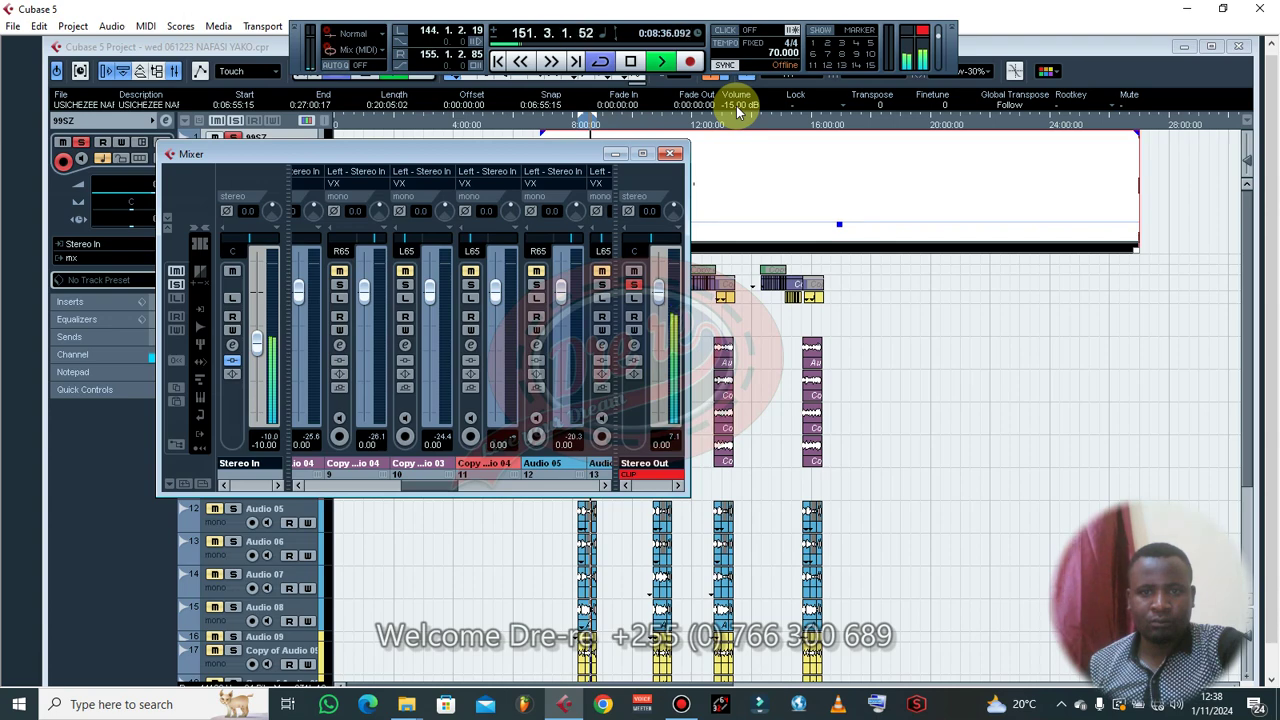
left_click(671, 154)
left_click(990, 370)
- Move playback to about 10:30 on the timeline and unsolo the 99SZ track to hear the full mix
key("g")
key("g")
key("g")
key("g")
key("g")
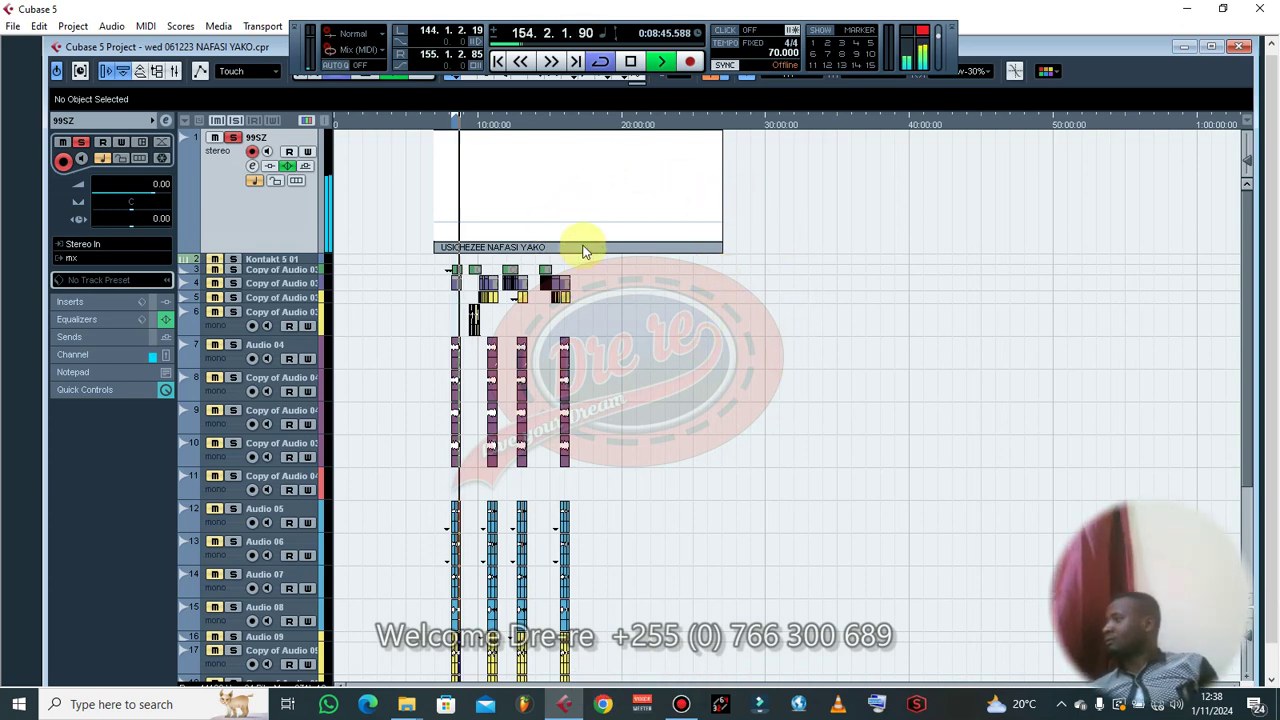
left_click(486, 128)
key("h")
key("h")
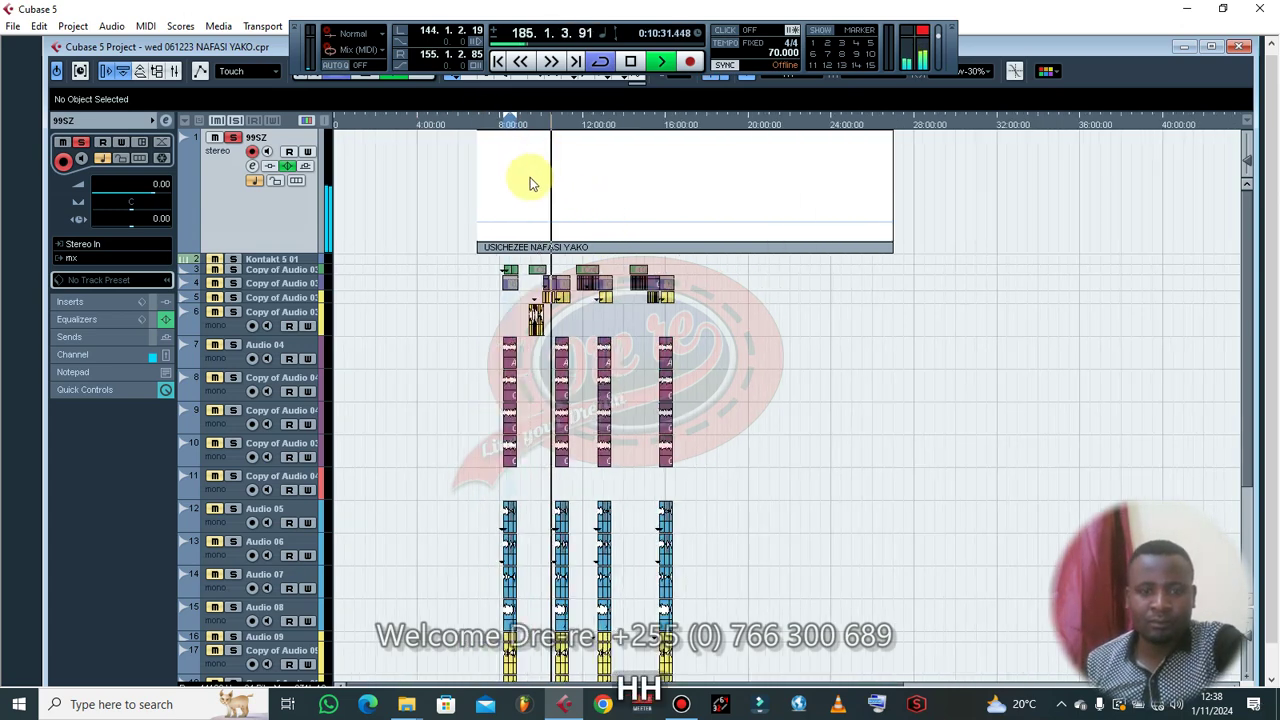
key("h")
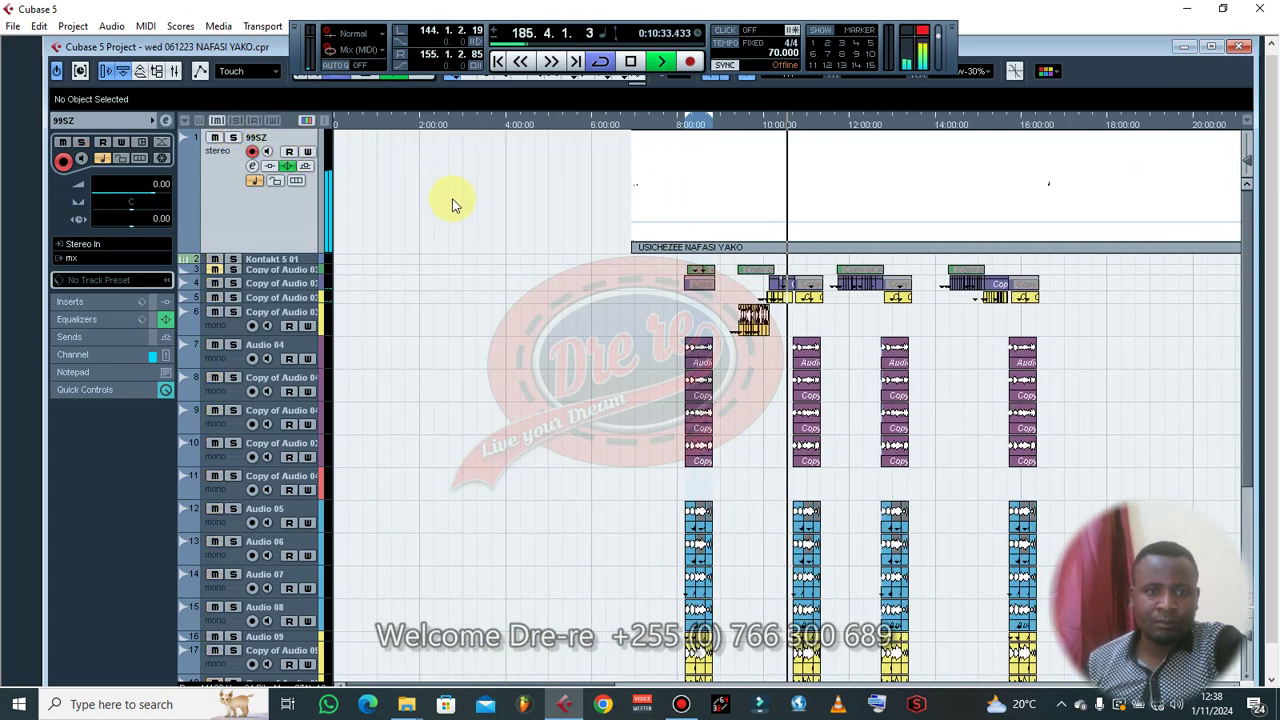
- Enlarge tracks 5 and 4 for a closer view and unmute the track 4 event starting at about 10:40
key("g")
key("g")
key("g")
left_click_drag(218, 285, 212, 313)
scroll(481, 279, "down", 3)
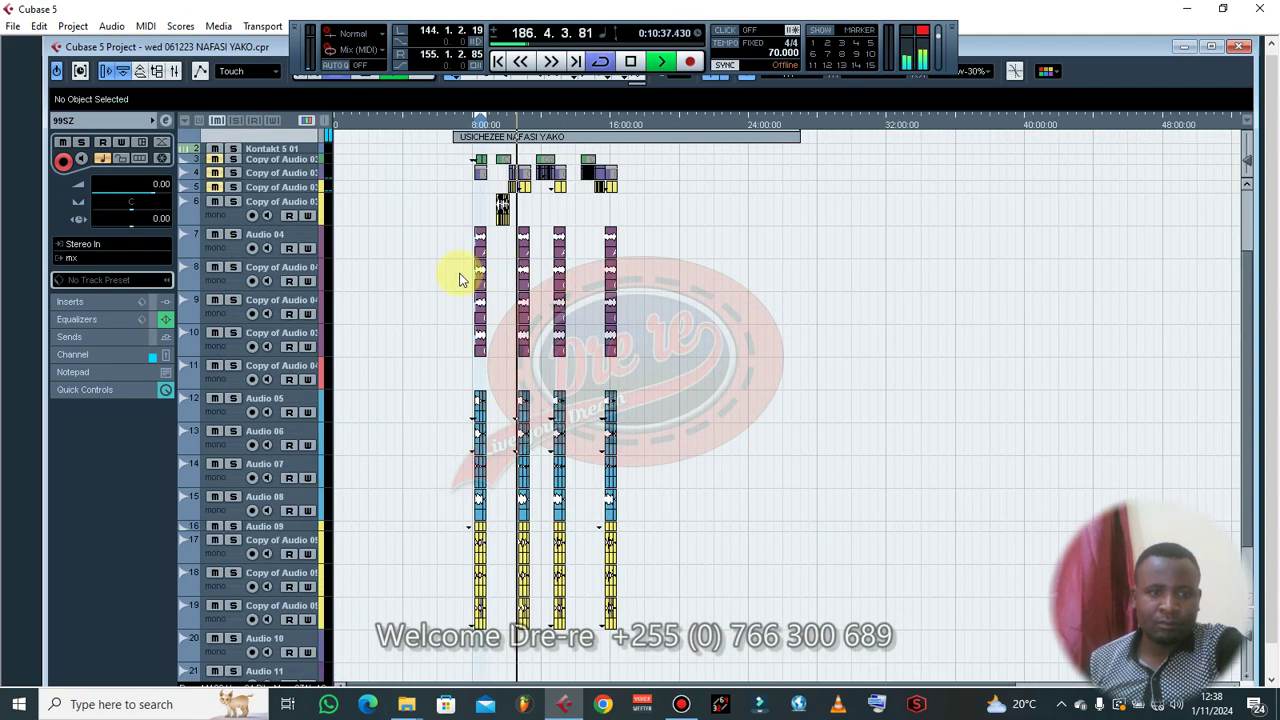
key("h")
key("h")
key("h")
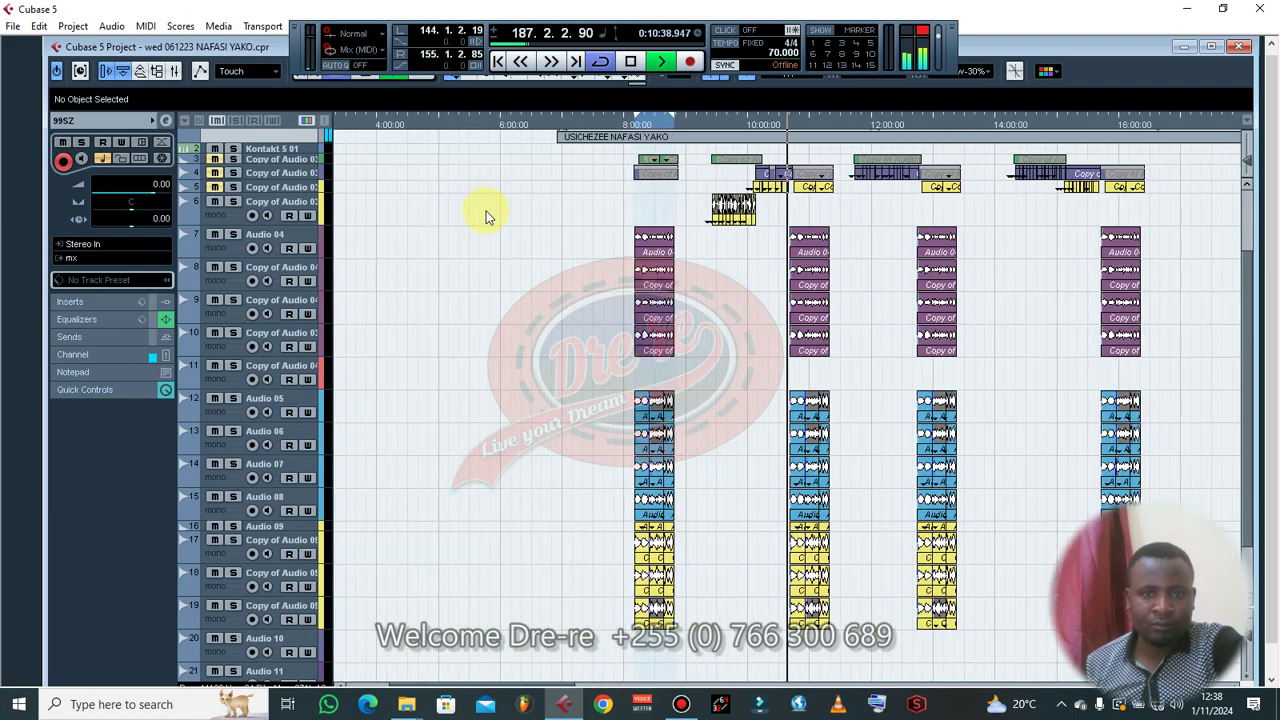
left_click(282, 188)
left_click_drag(284, 195, 271, 252)
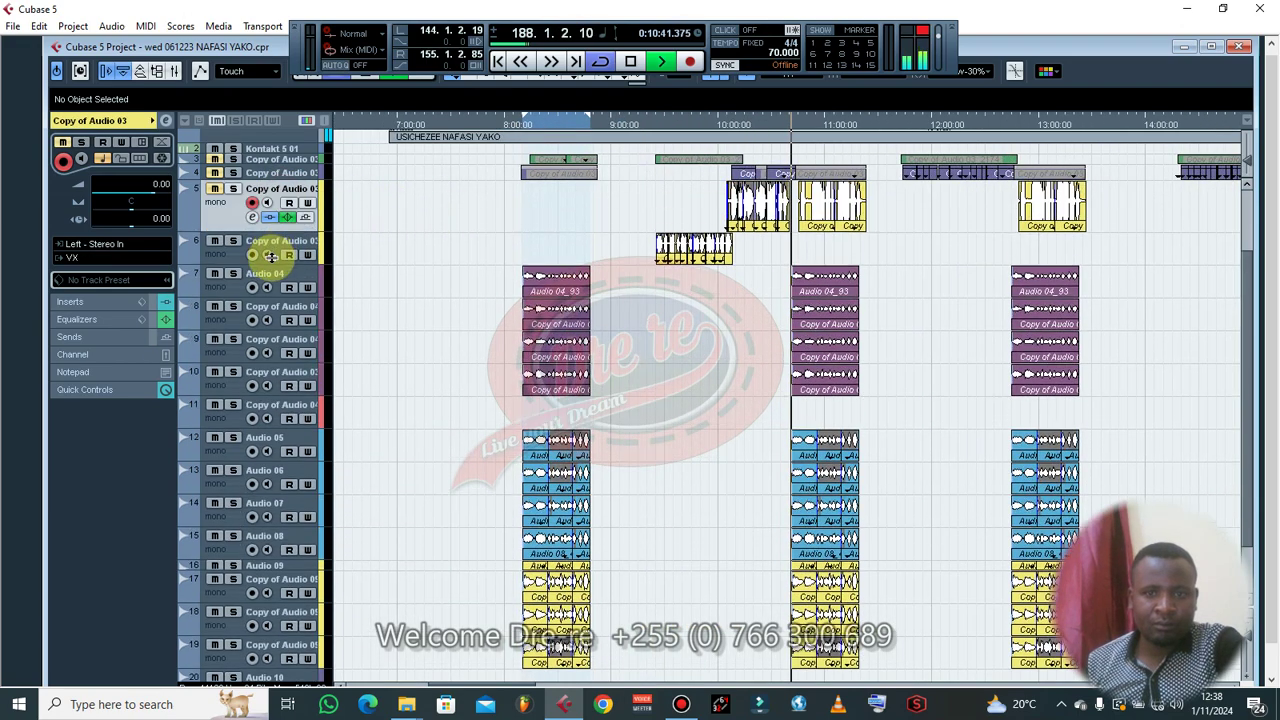
left_click(290, 174)
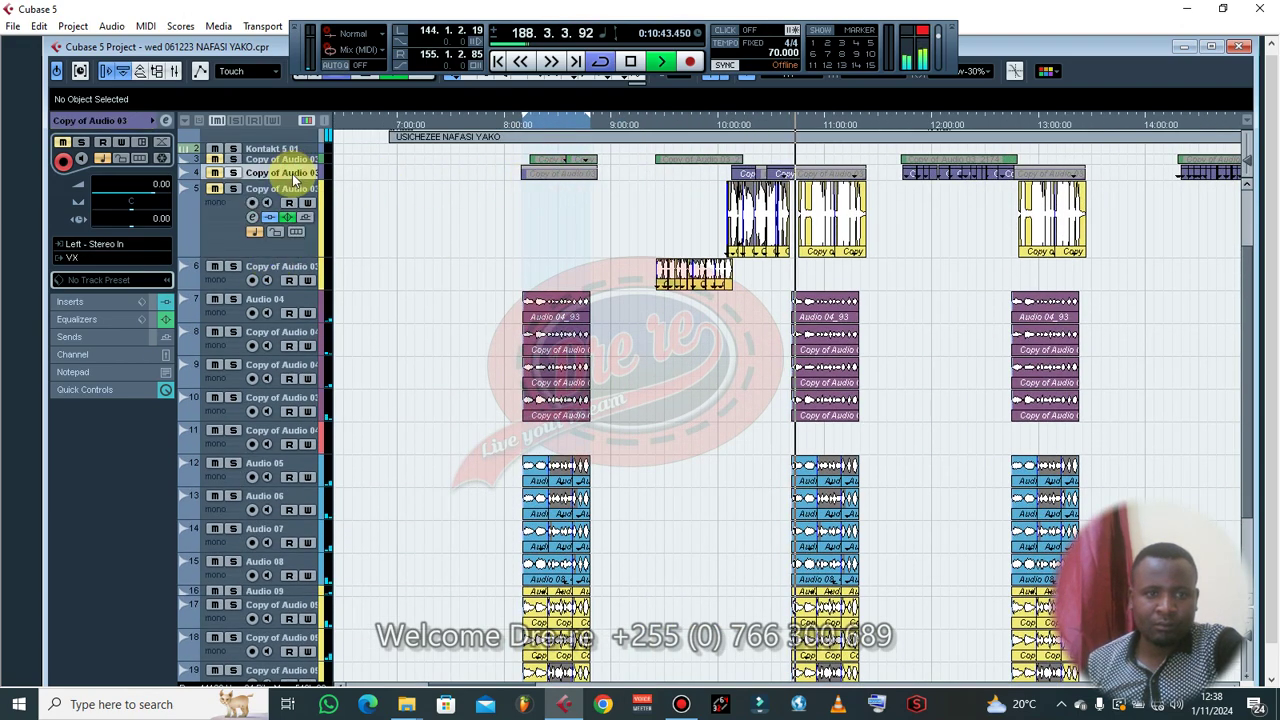
left_click_drag(290, 185, 286, 257)
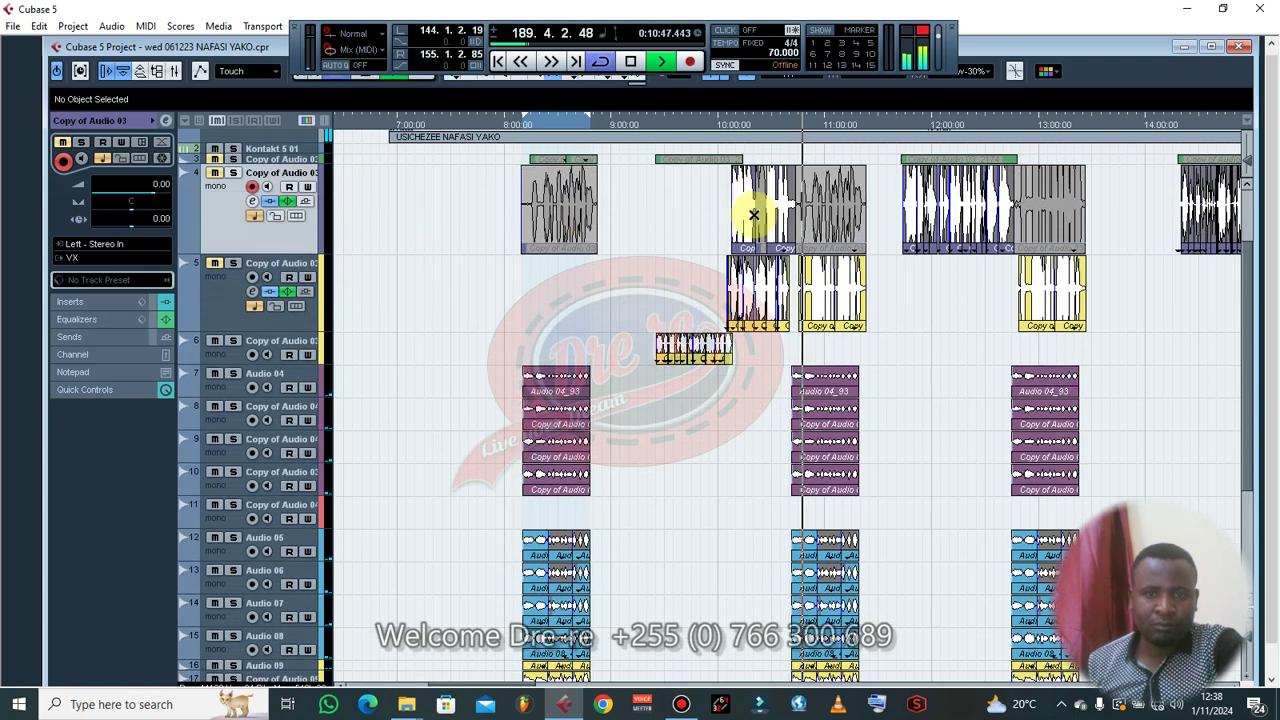
left_click(809, 200)
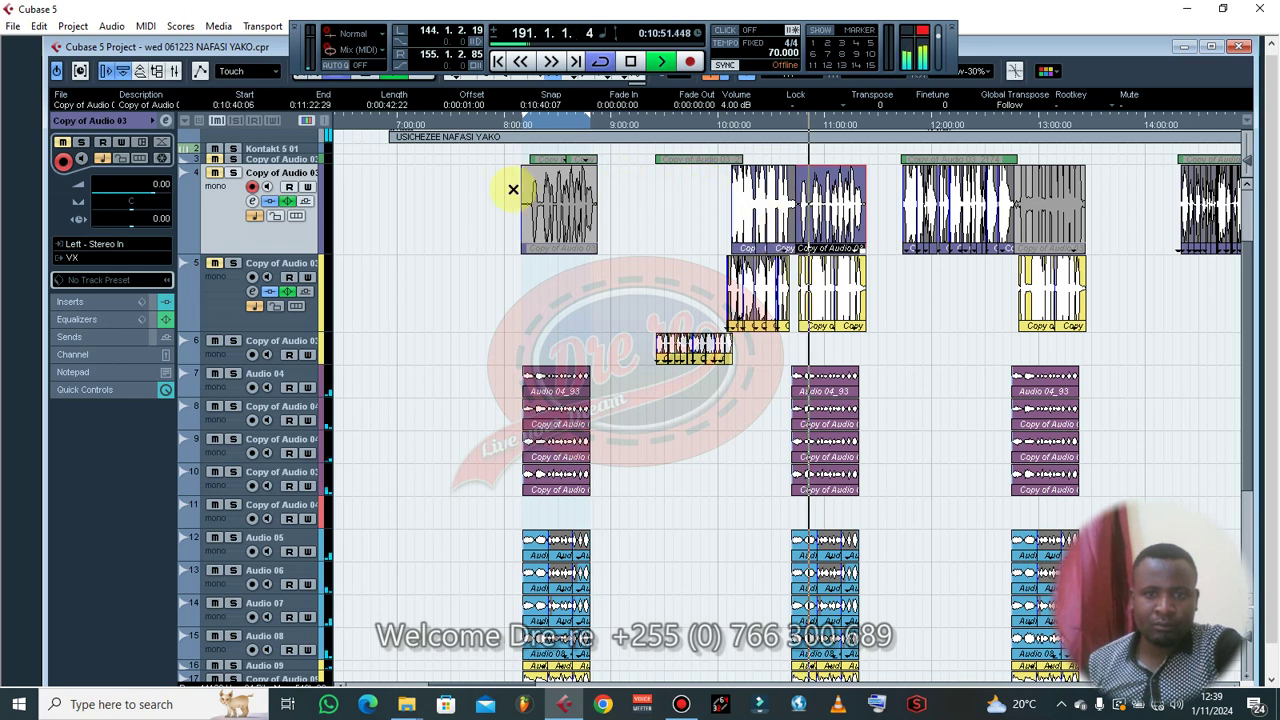
- Enlarge track 3, unmute its event starting at about 9:24, and mute track 6
left_click(298, 160)
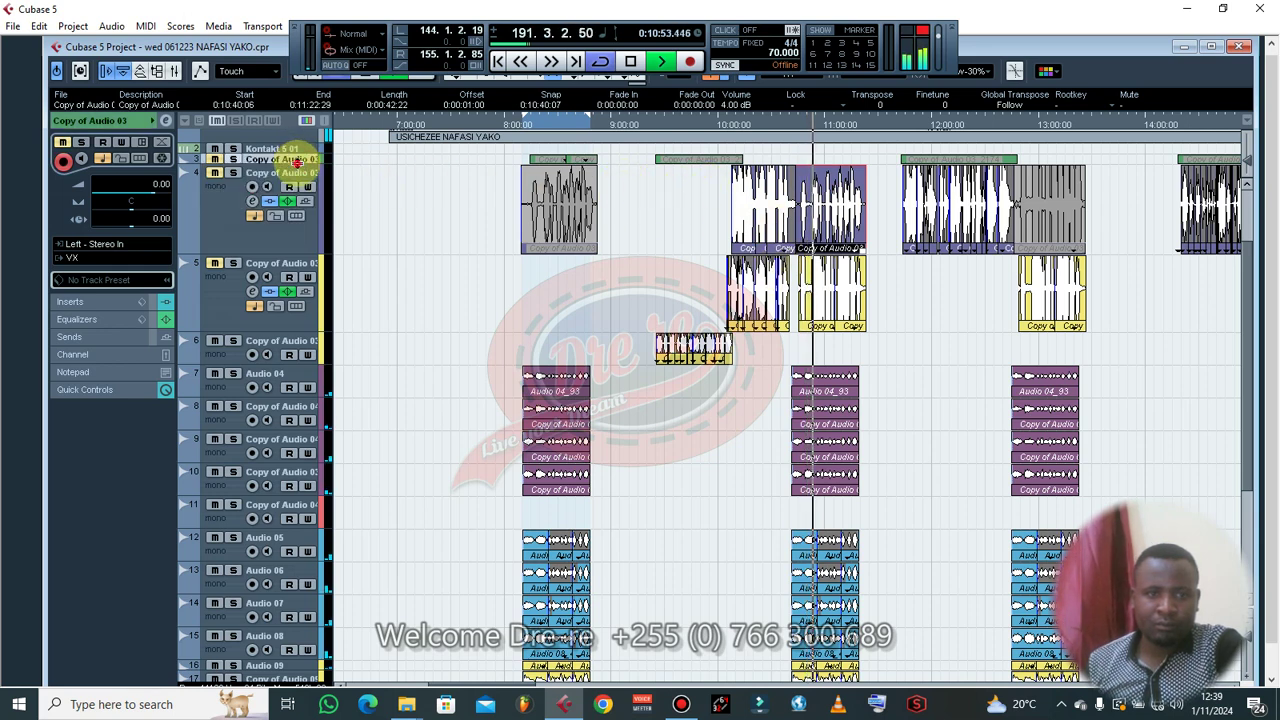
left_click_drag(298, 164, 304, 221)
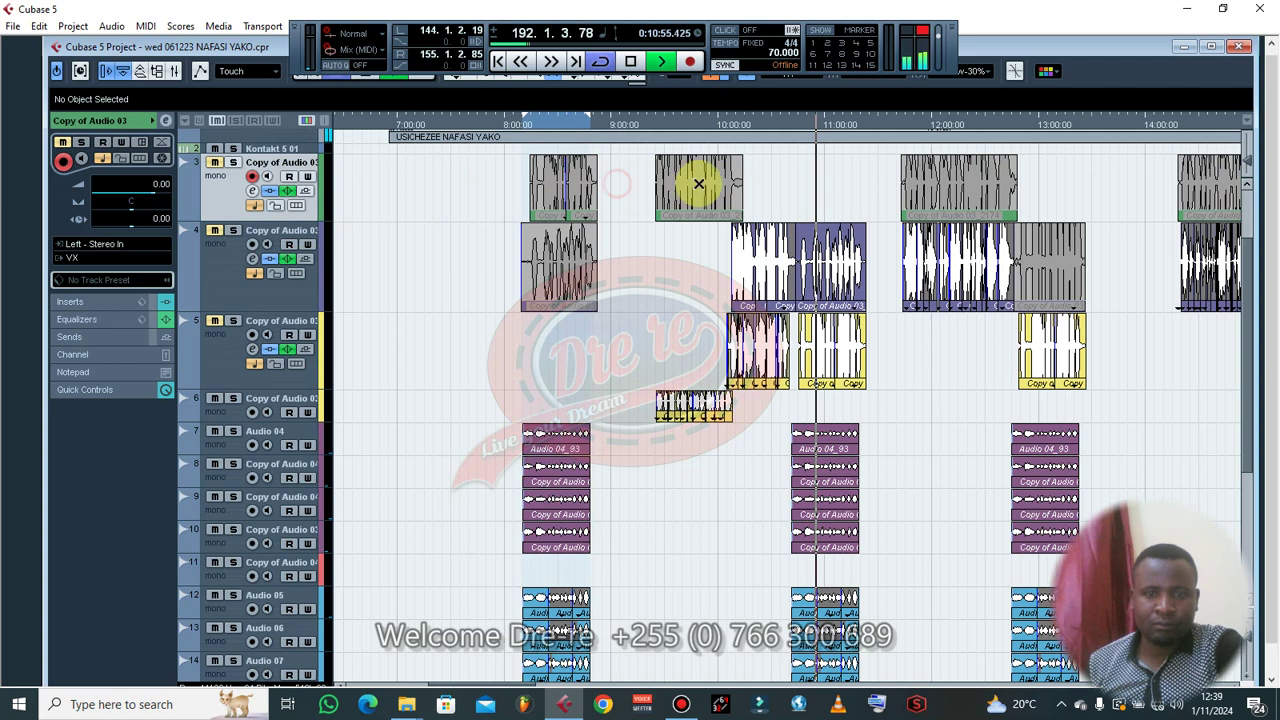
left_click(695, 182)
left_click(214, 398)
left_click(276, 398)
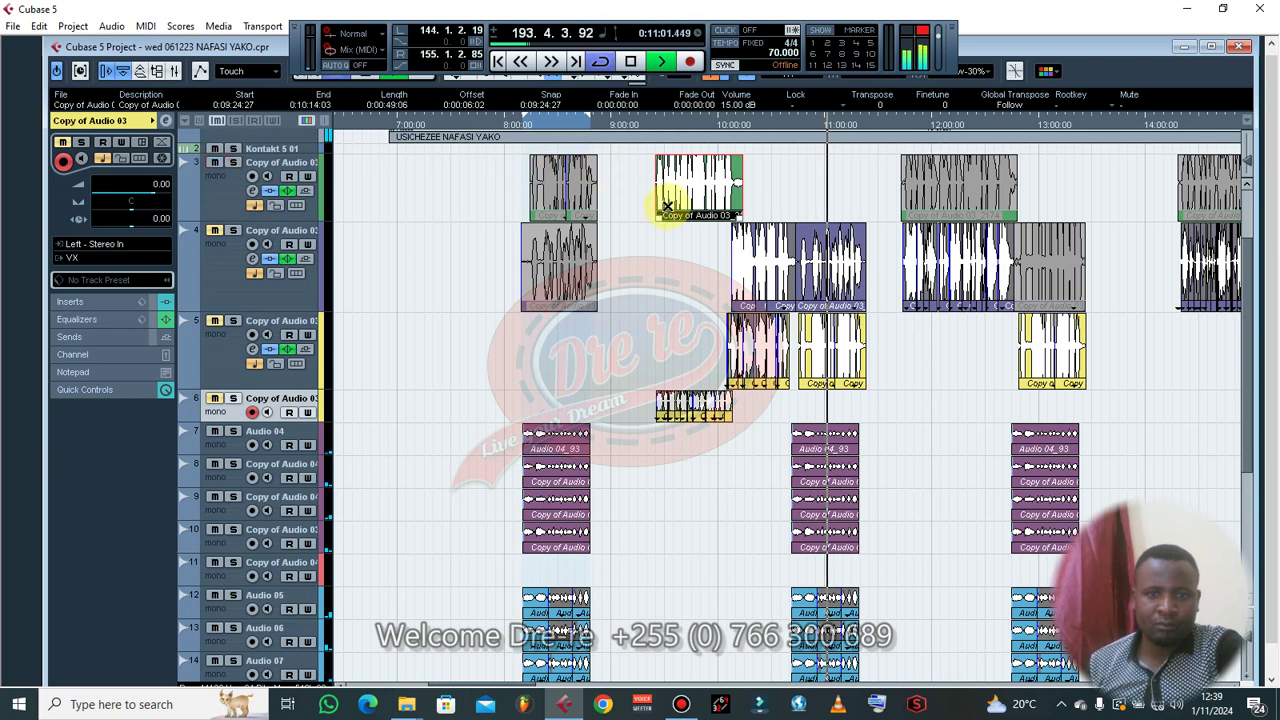
- Move playback to about 9:30 and raise the unmuted track 3 event's volume to 18.00 dB
left_click(664, 120)
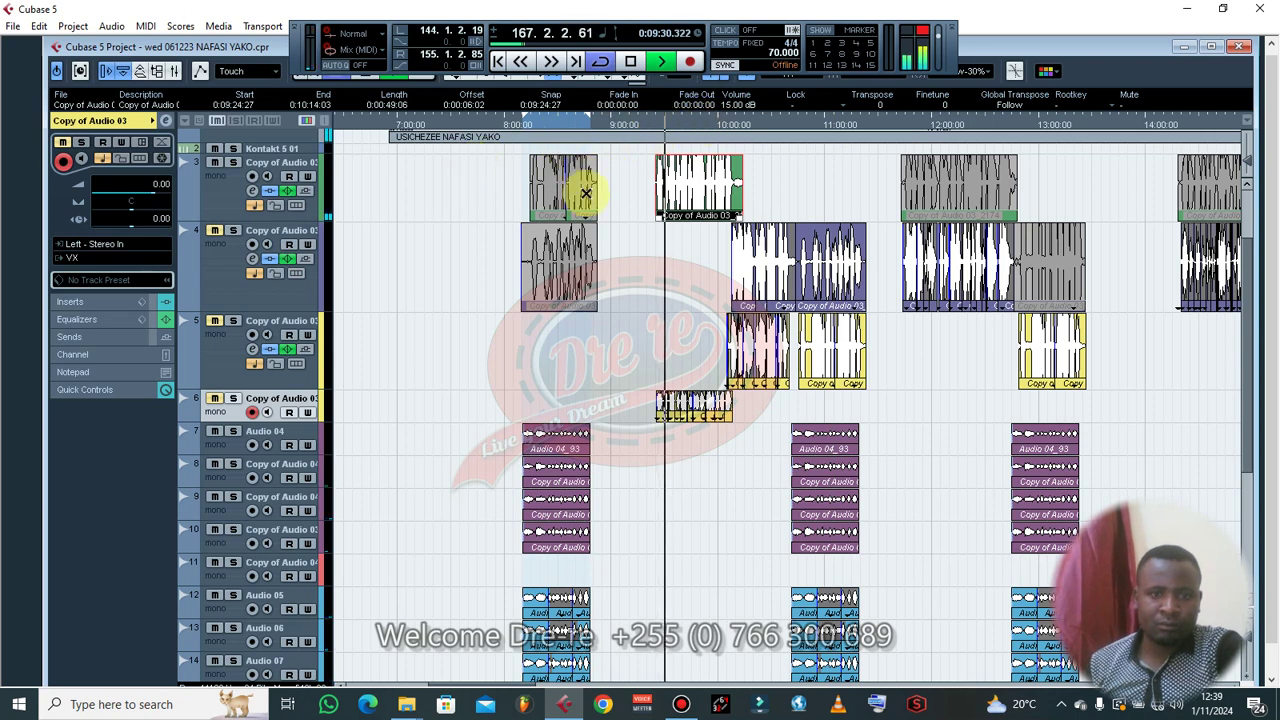
left_click_drag(622, 176, 766, 174)
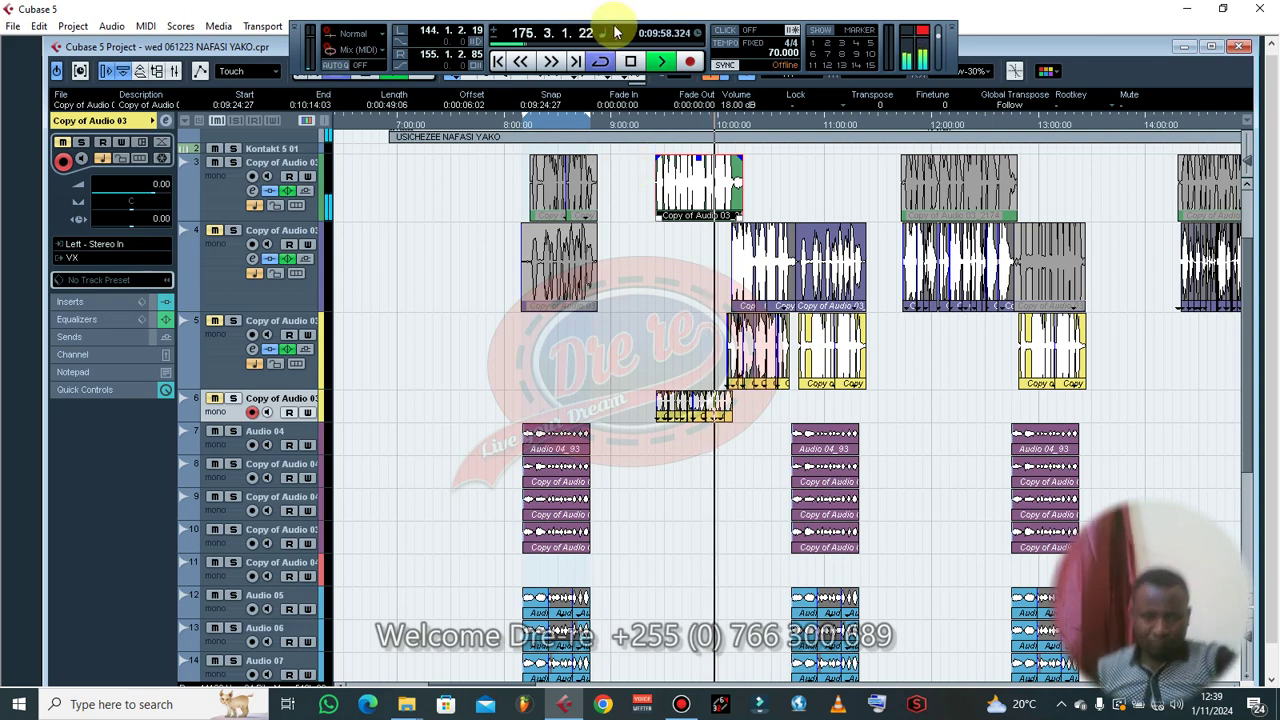
- Trim the end of the selected track 3 event back to about 10:08:07 and mute the event
key("h")
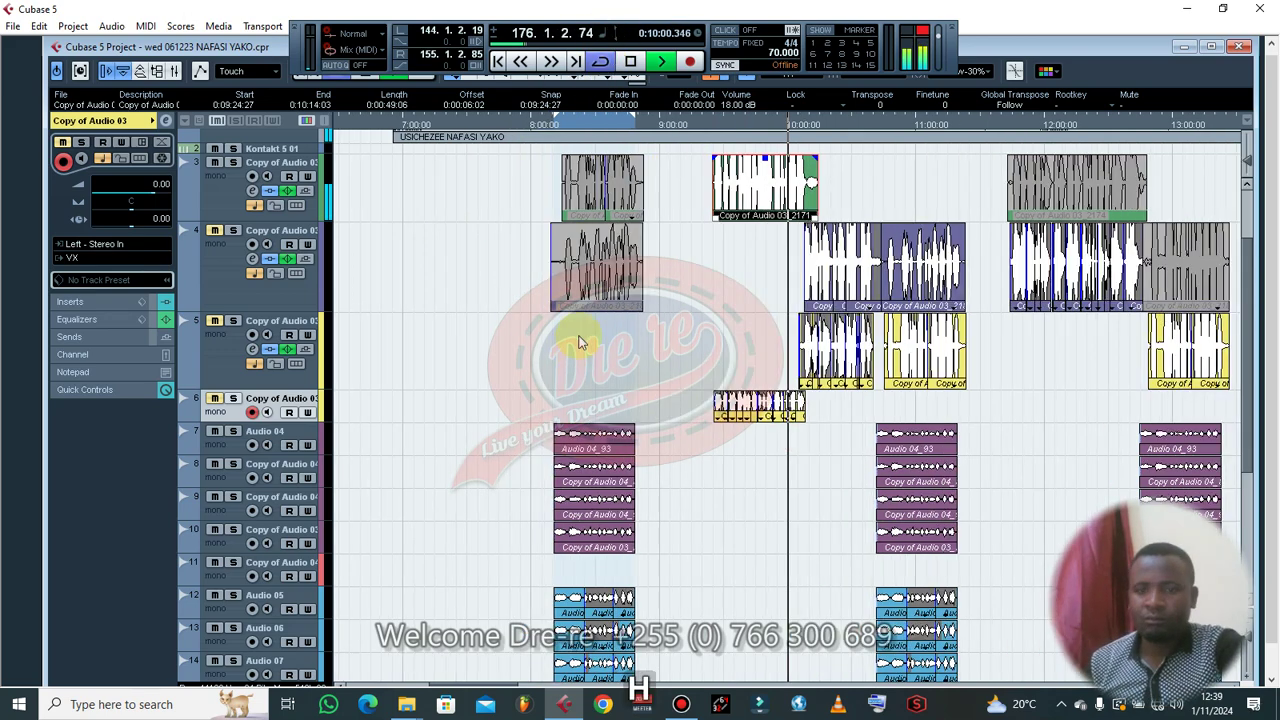
key("g")
key("g")
key("h")
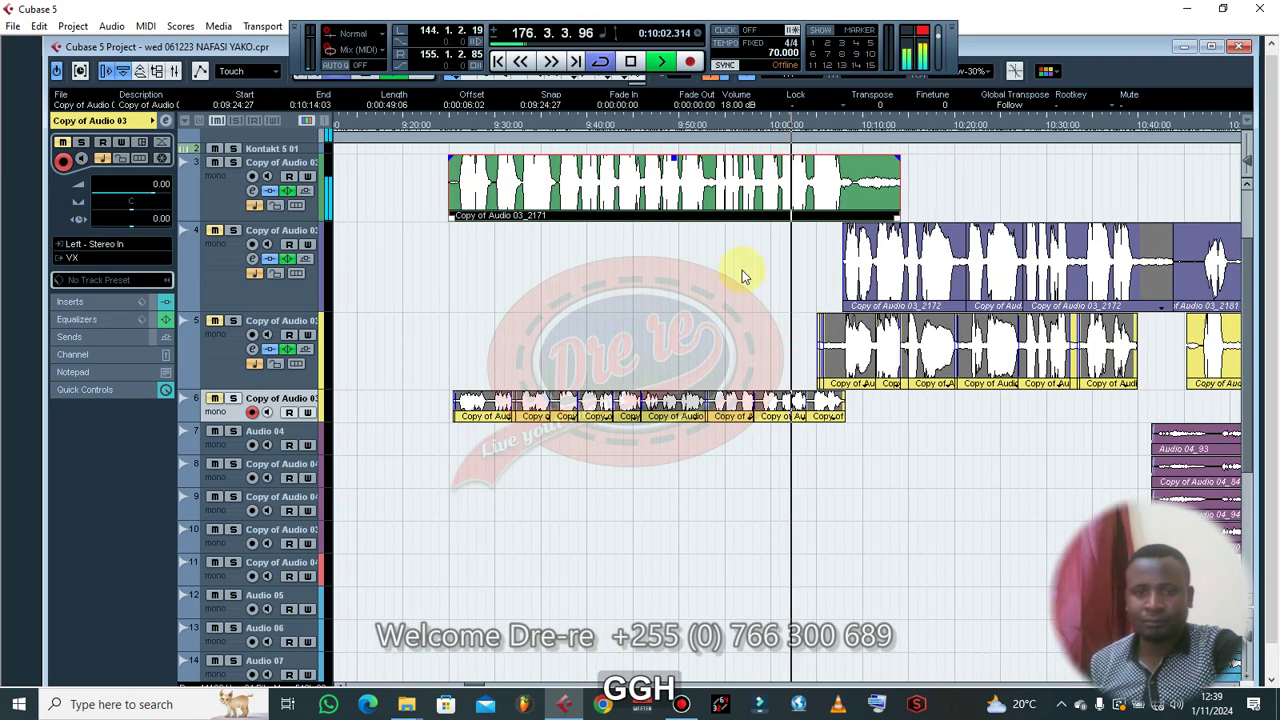
key("h")
left_click_drag(1008, 218, 780, 185)
right_click(835, 195)
left_click(832, 194)
right_click(754, 187)
left_click(757, 190)
- Select the group of audio events on track 6, move playback to their start, and enlarge the track
key("g")
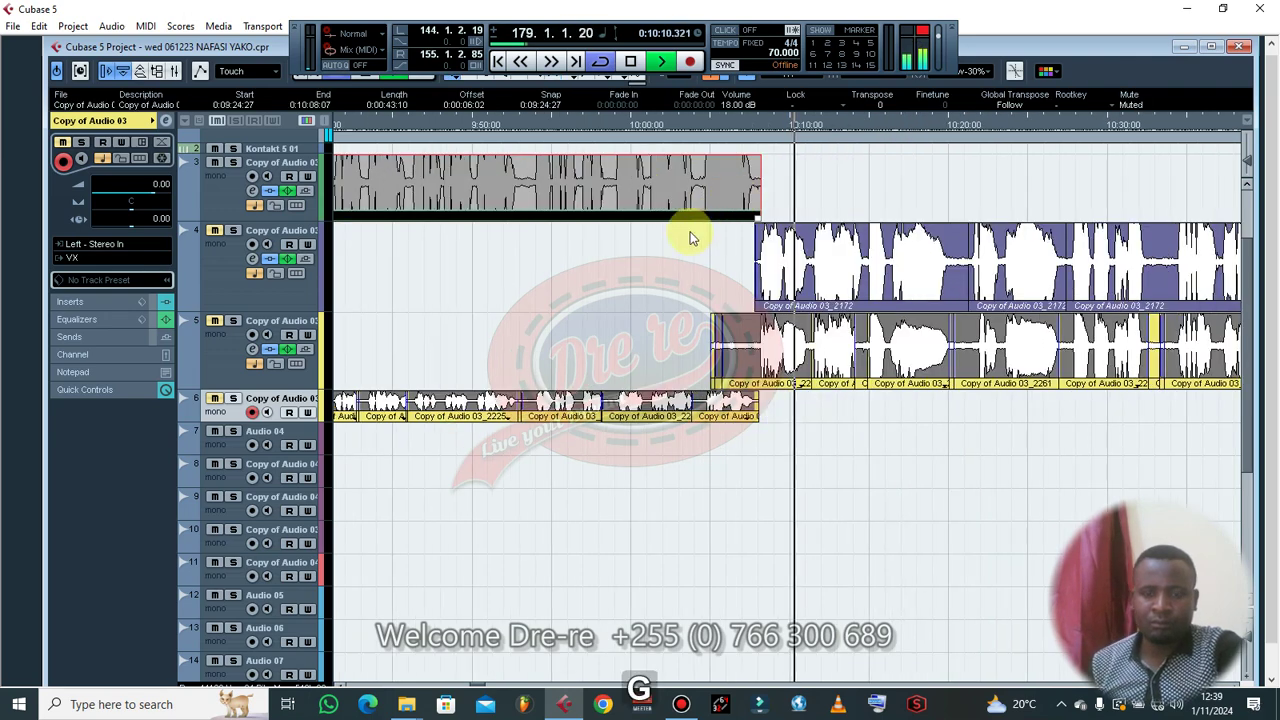
key("g")
key("g")
key("g")
key("g")
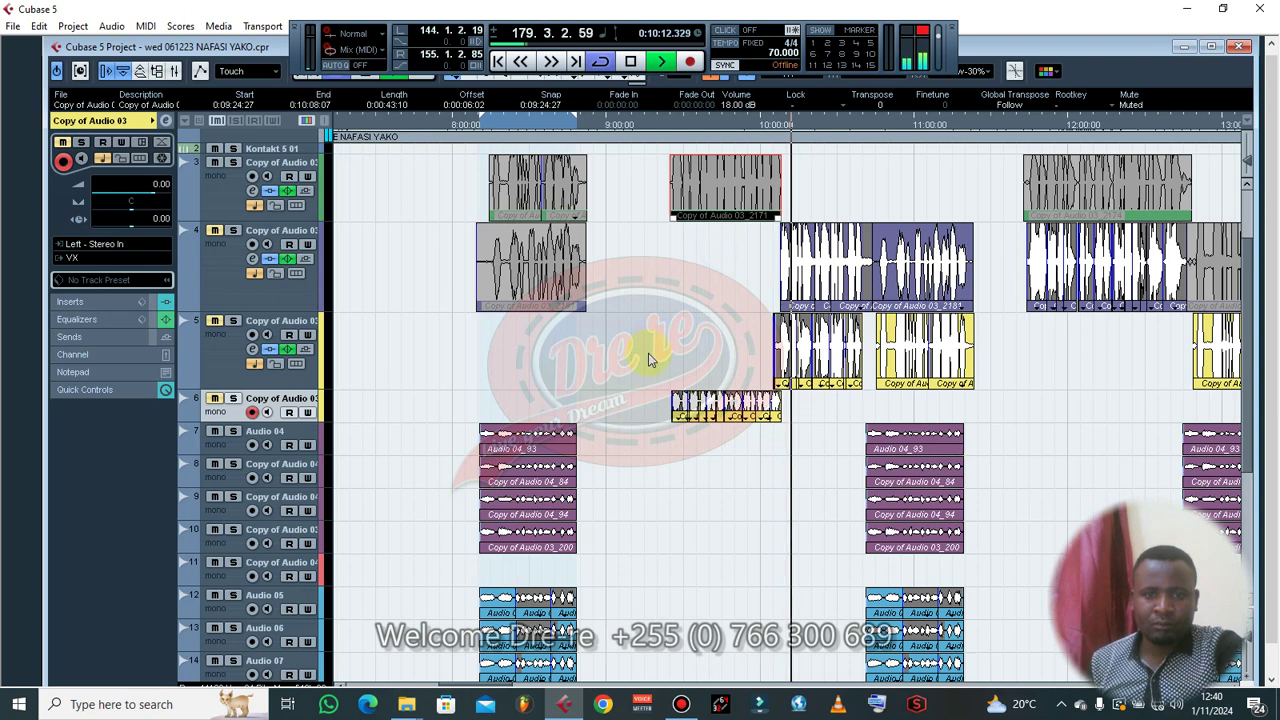
left_click(600, 393)
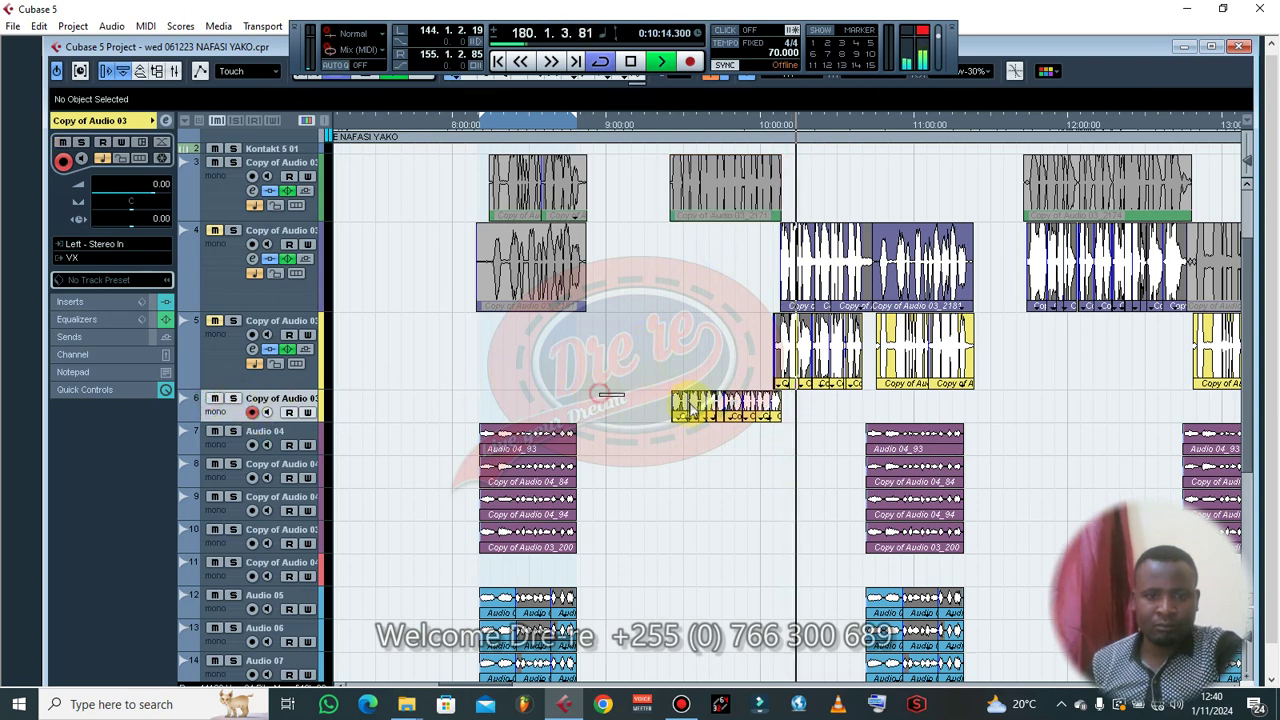
left_click(730, 405)
key("l")
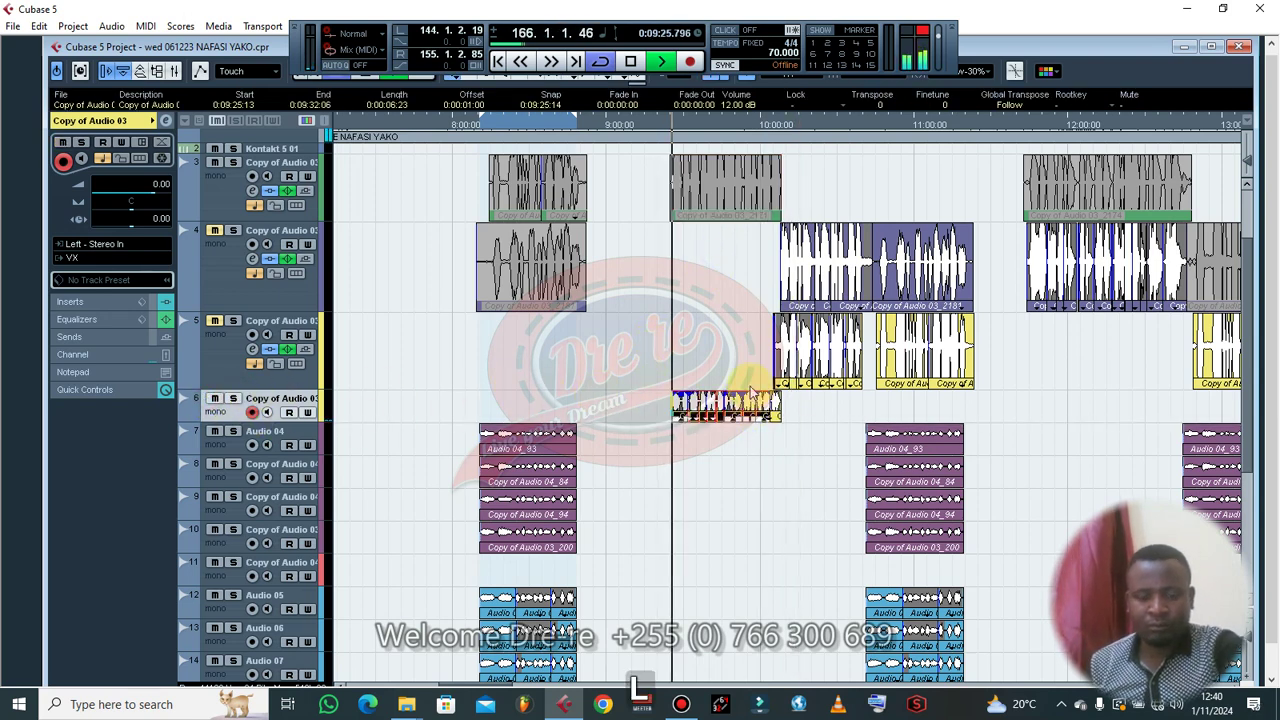
left_click(310, 416)
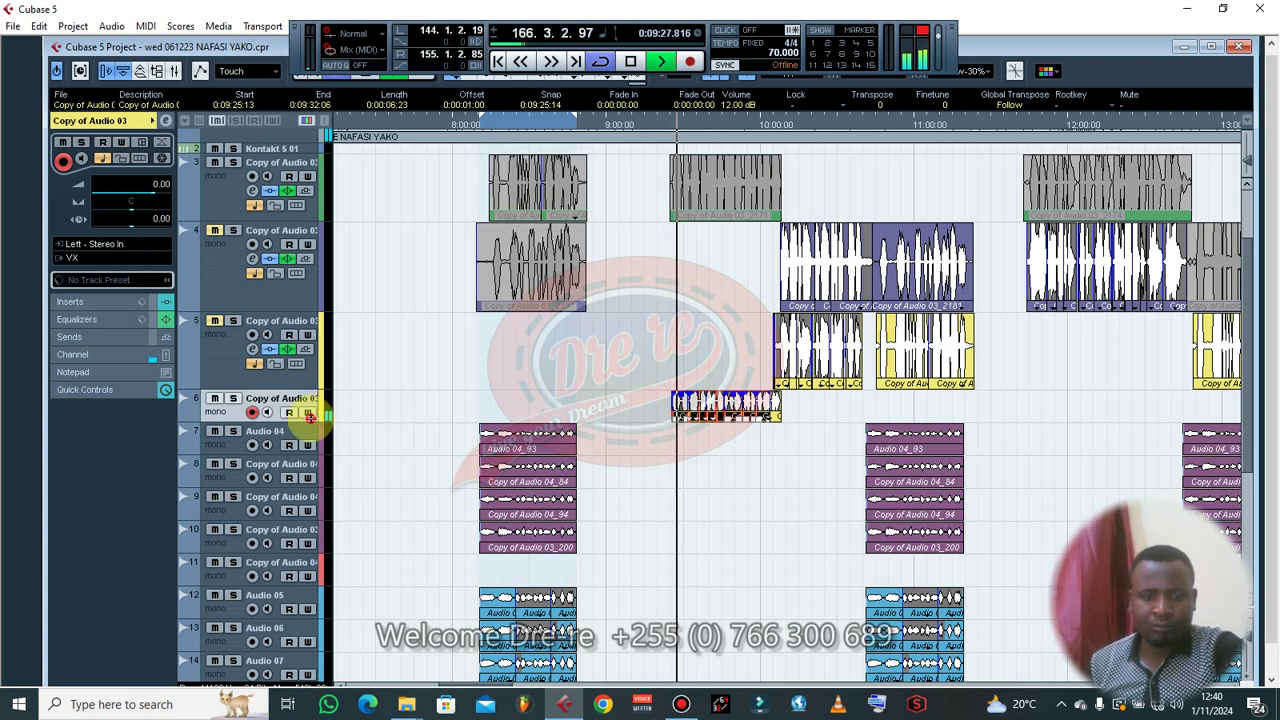
left_click_drag(310, 421, 301, 461)
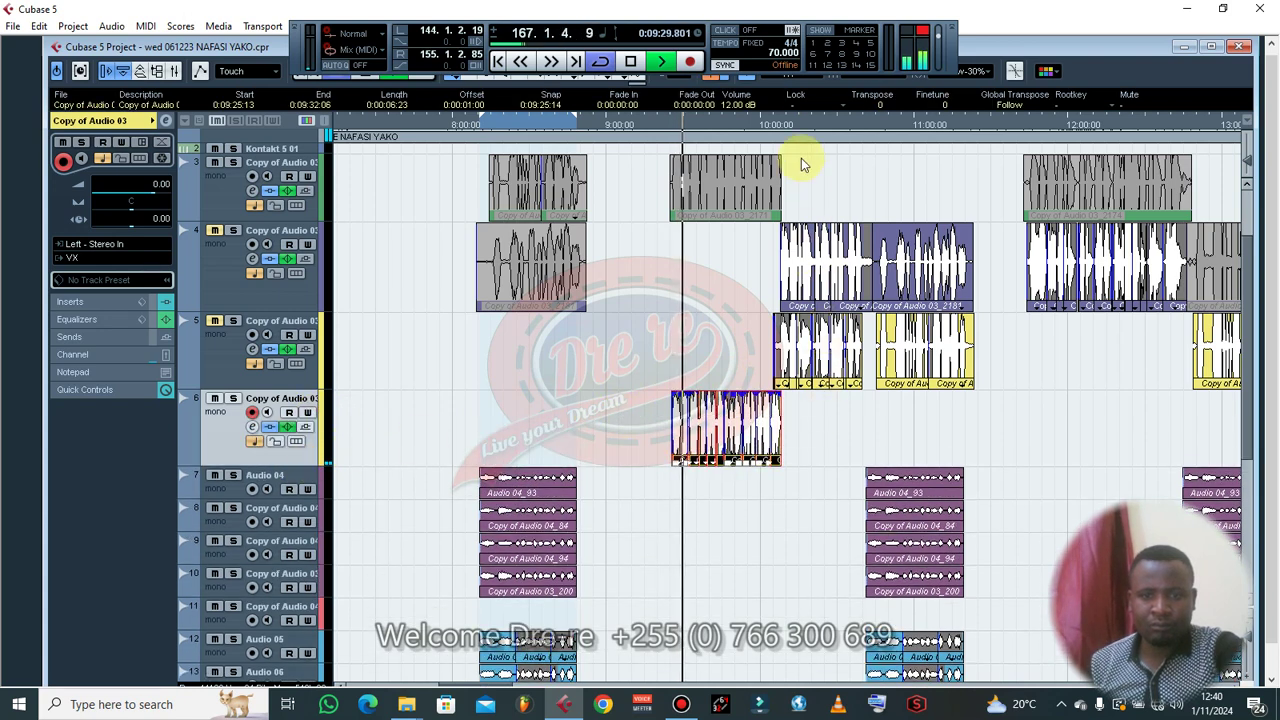
- Raise the volume of the selected track 6 events to 19.00 dB and save the project
scroll(737, 106, "up", 6)
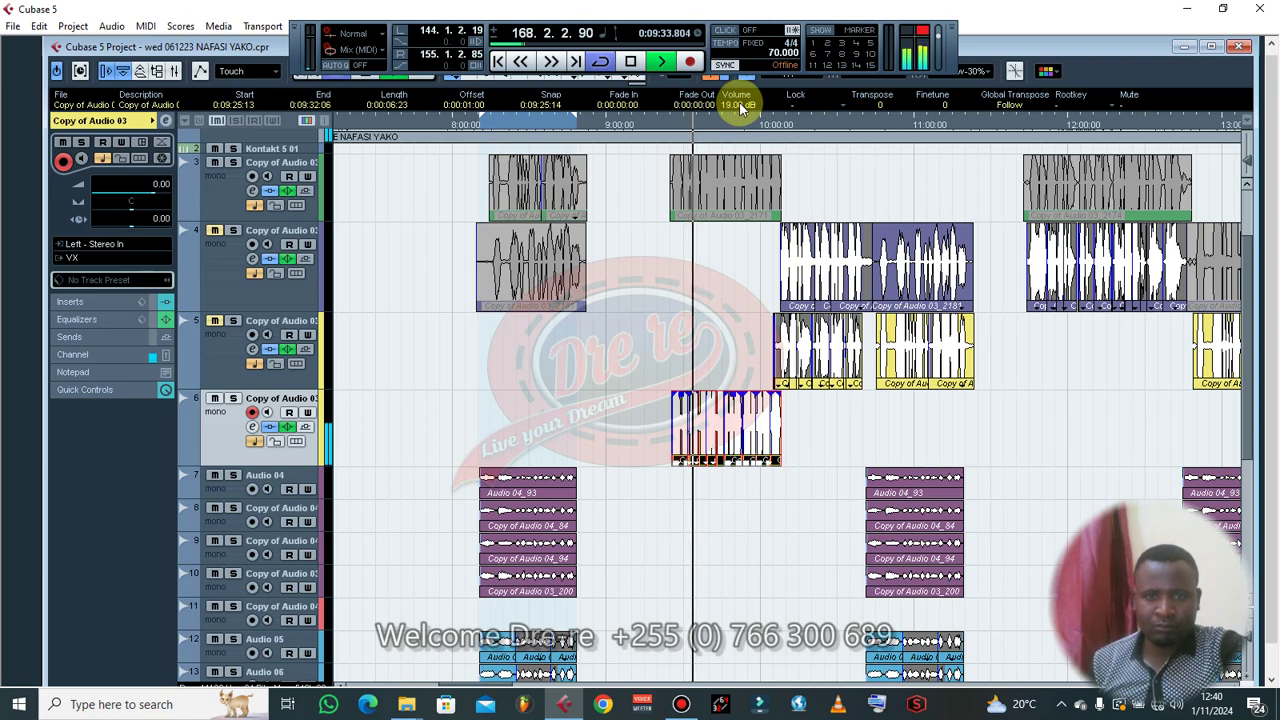
left_click(860, 210)
scroll(855, 218, "down", 3)
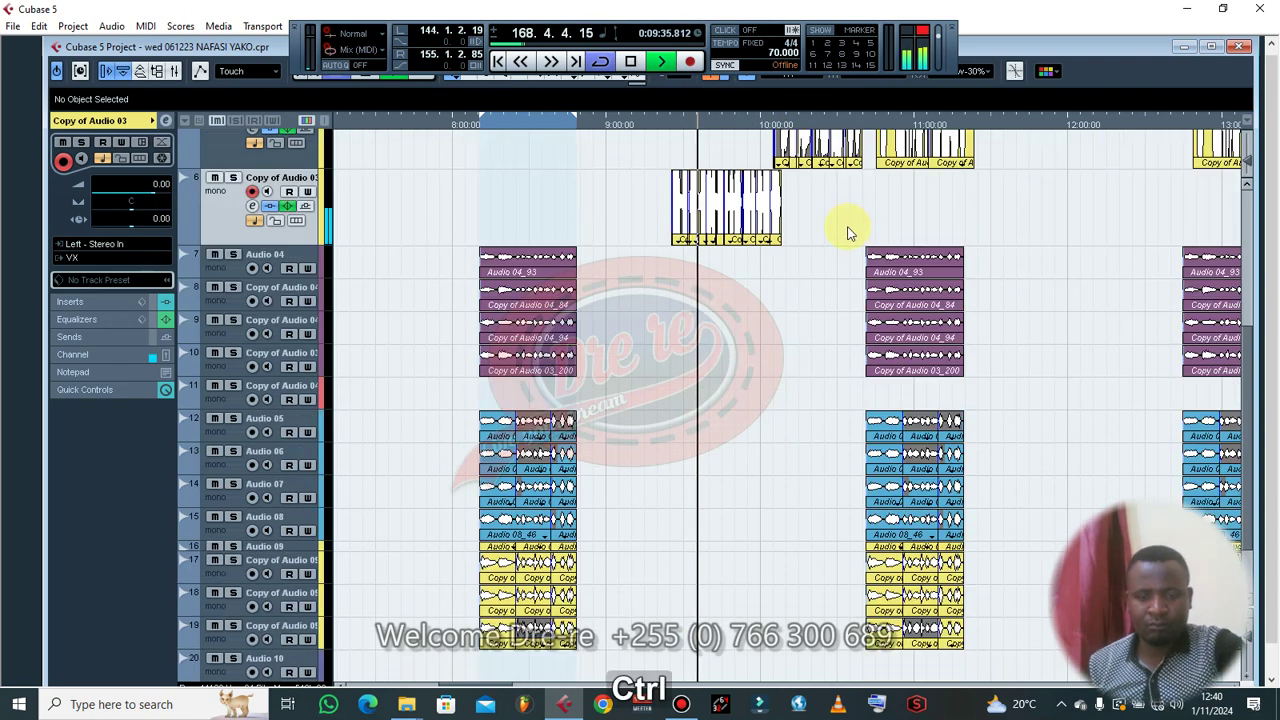
key("ctrl+s")
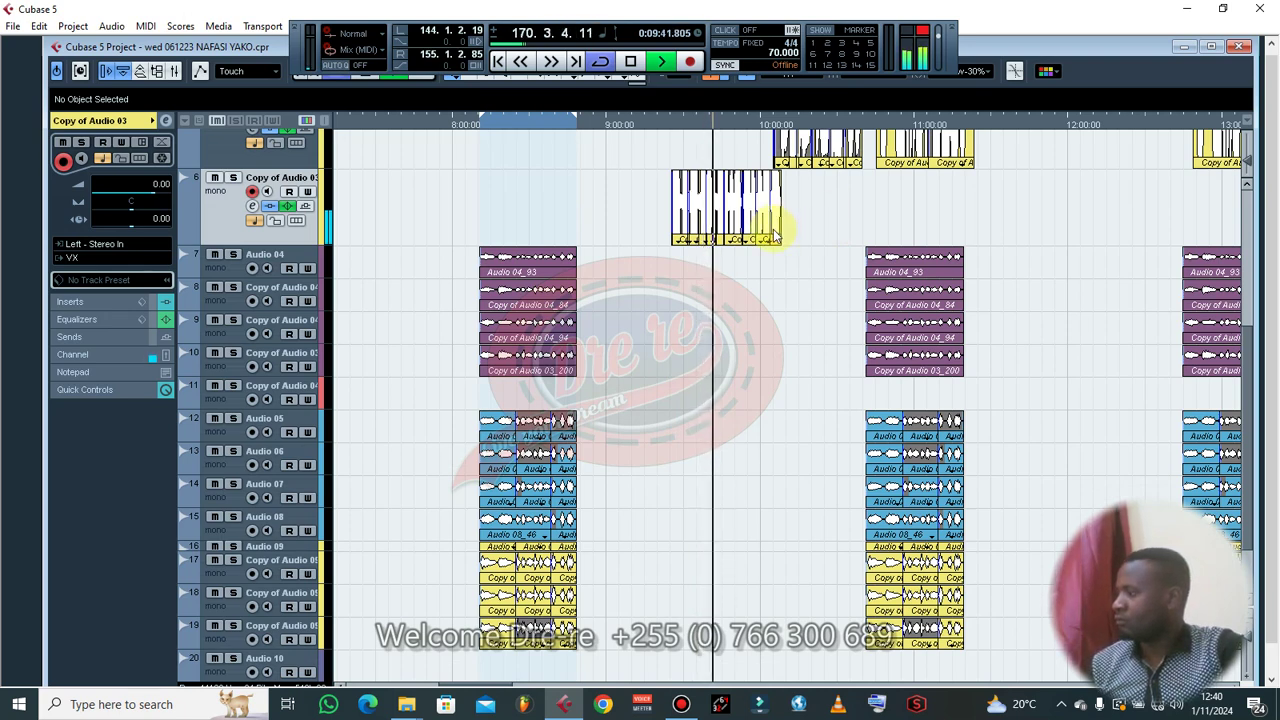
key("h")
key("h")
key("h")
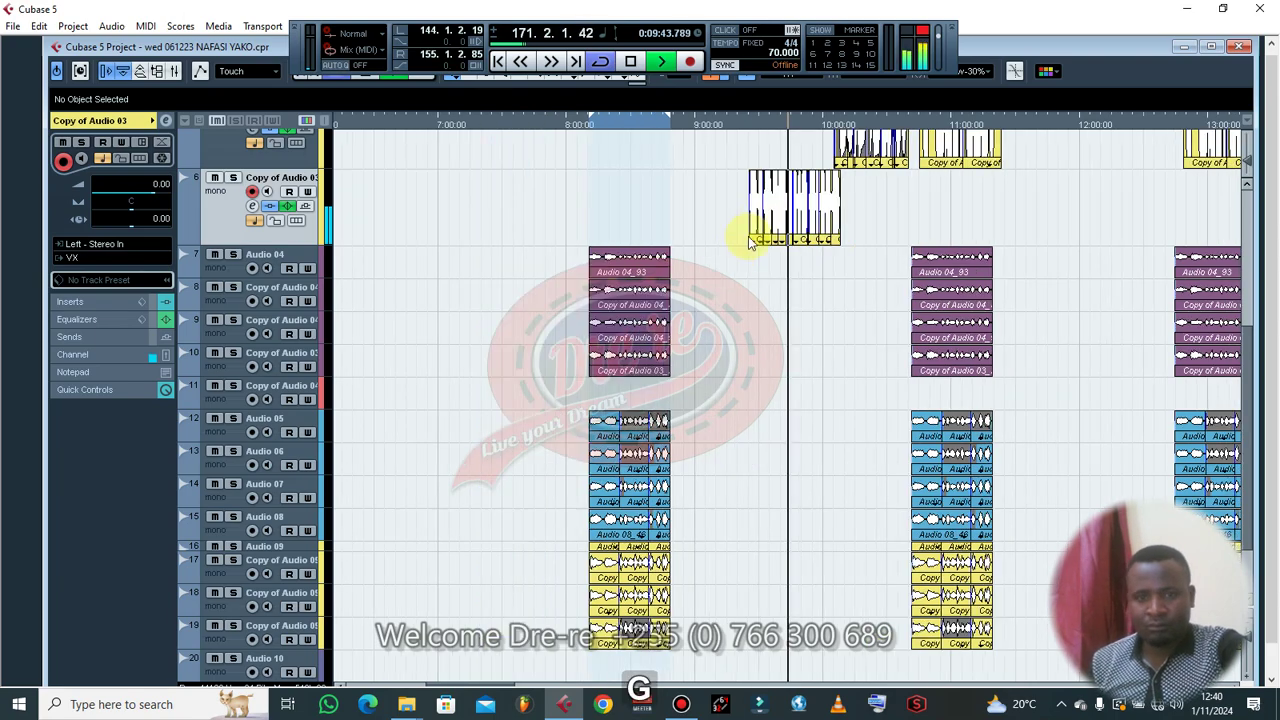
key("g")
key("g")
key("g")
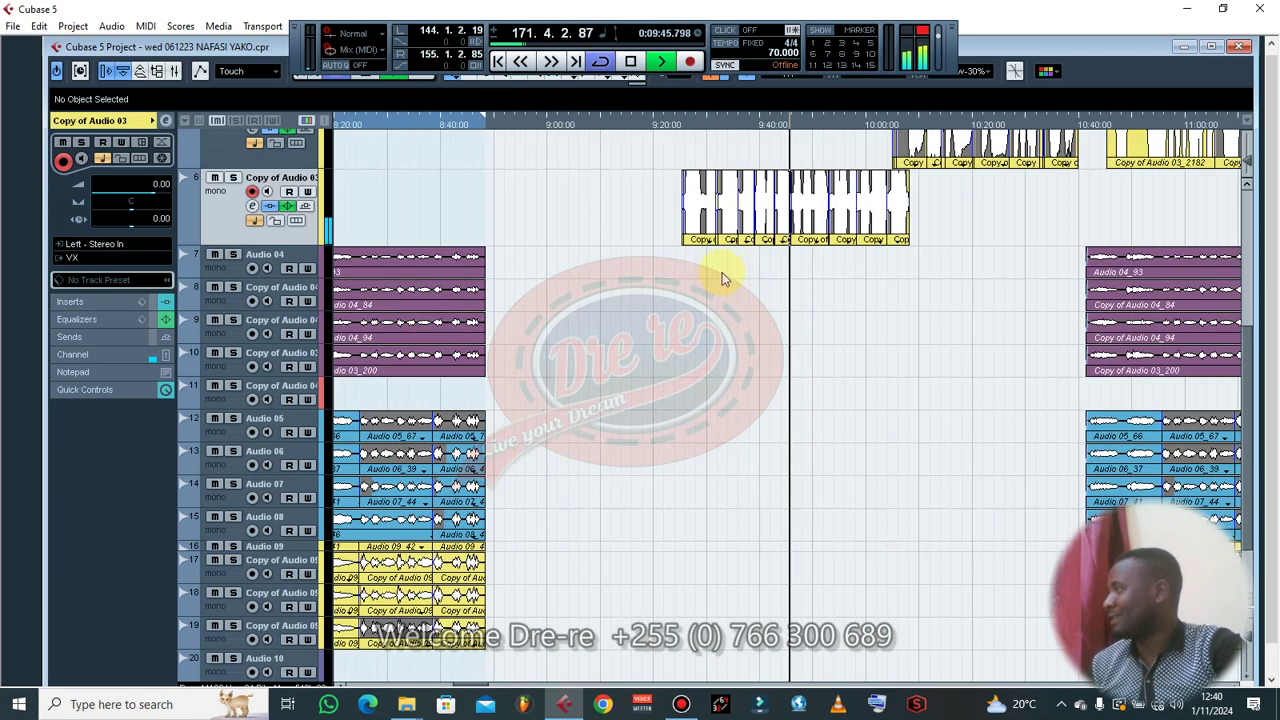
key("g")
key("g")
key("g")
key("g")
key("g")
key("g")
key("g")
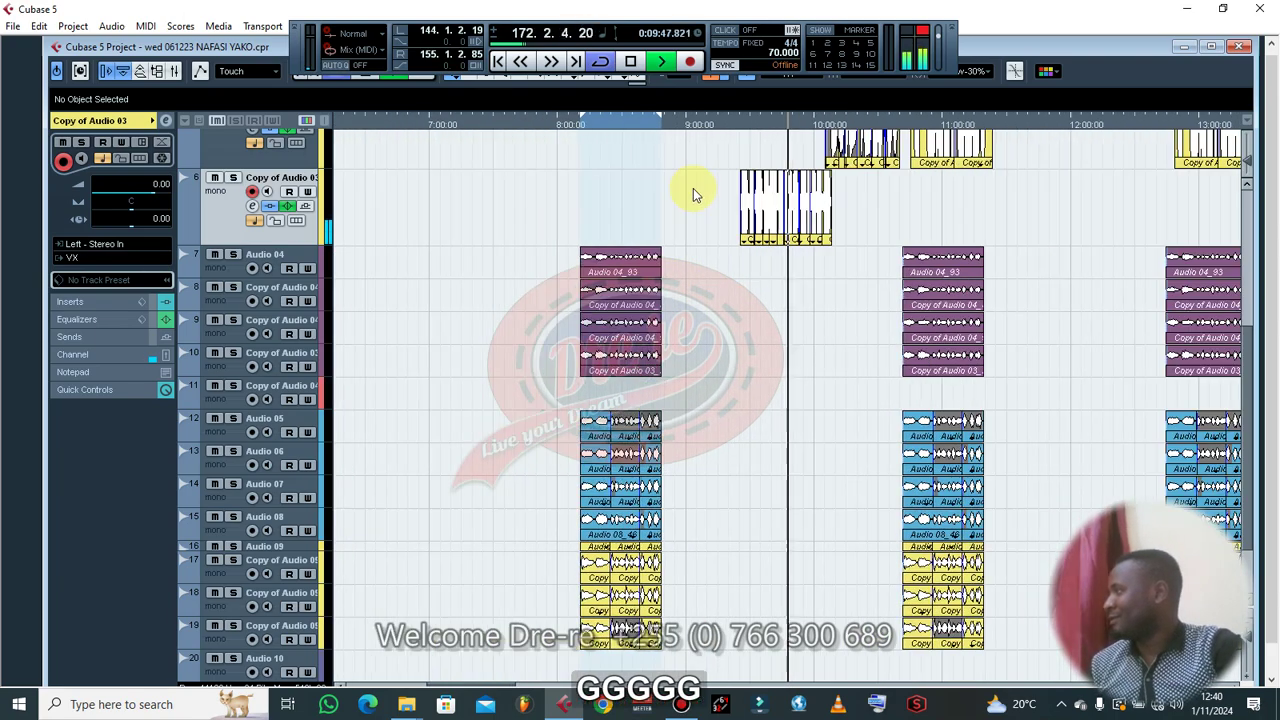
key("g")
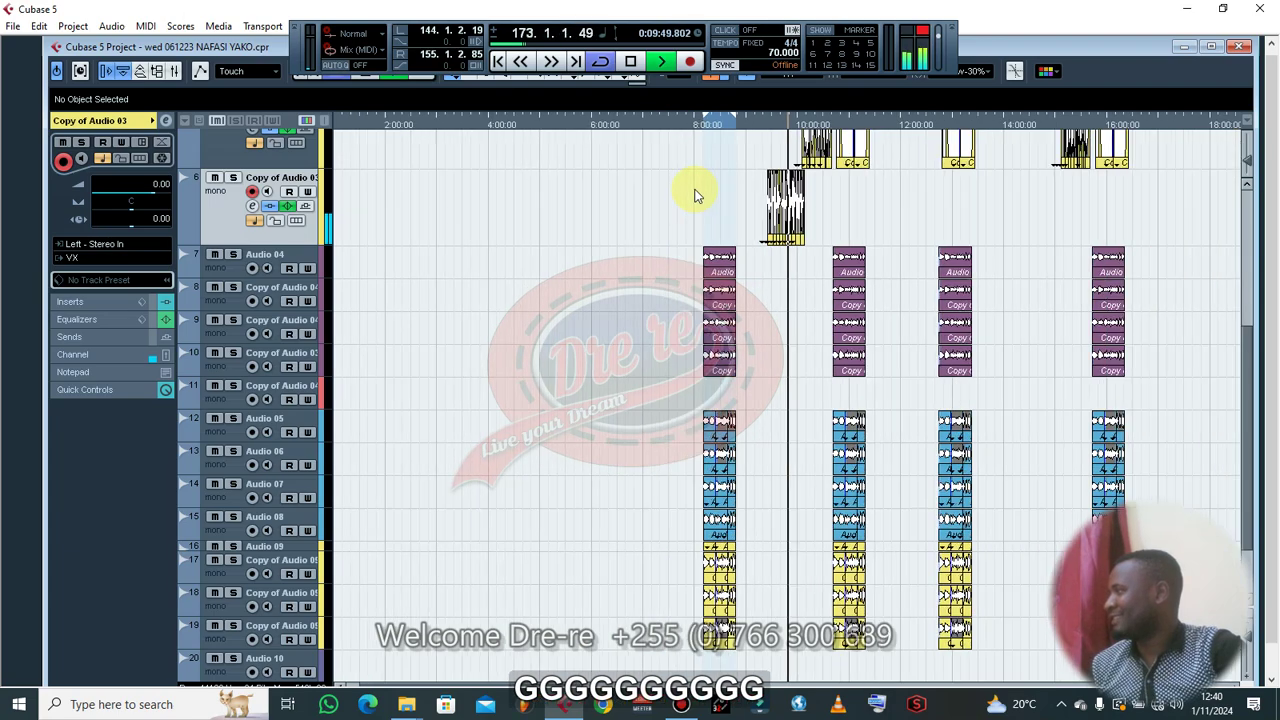
key("h")
key("h")
key("h")
key("h")
key("h")
key("h")
key("h")
key("h")
key("h")
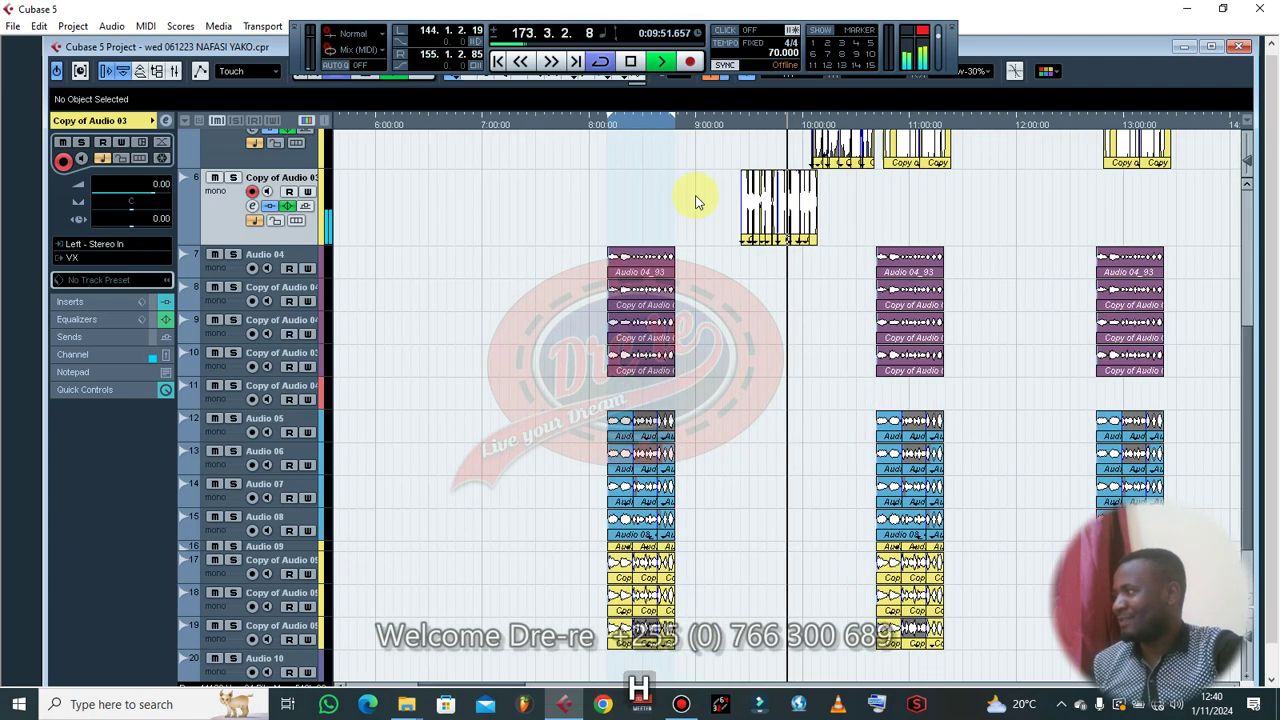
key("g")
key("g")
key("h")
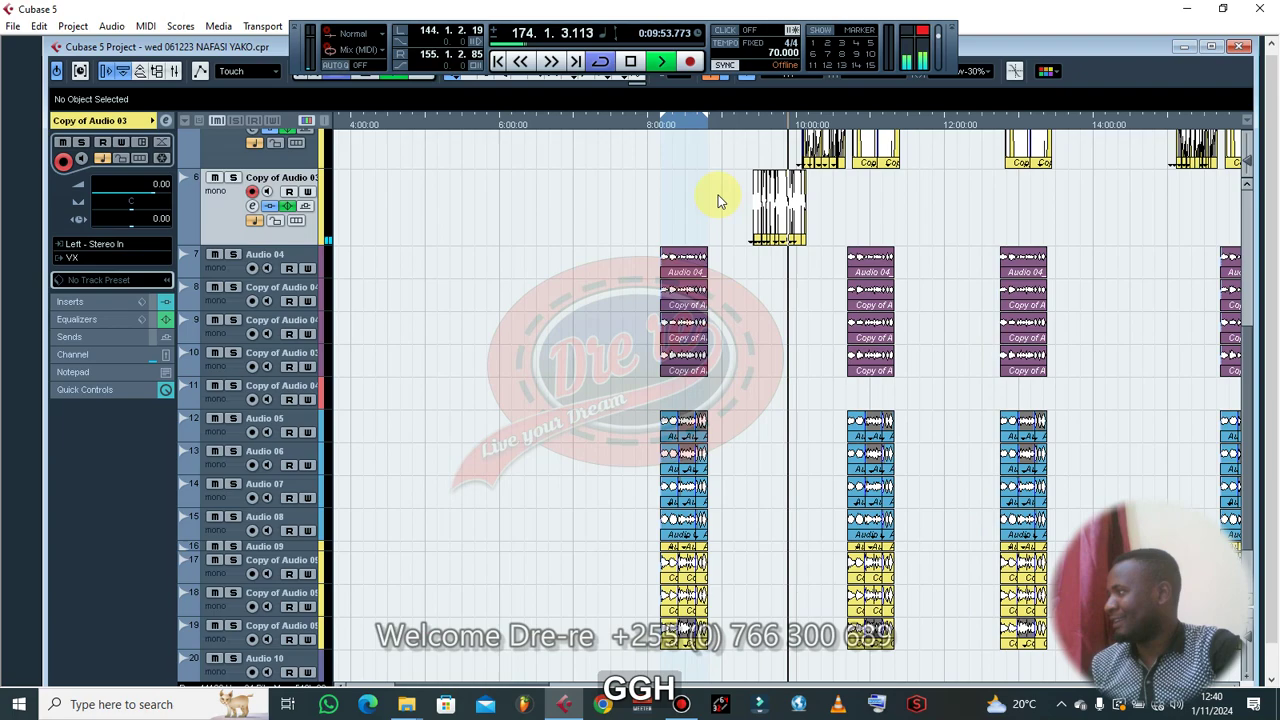
key("g")
key("g")
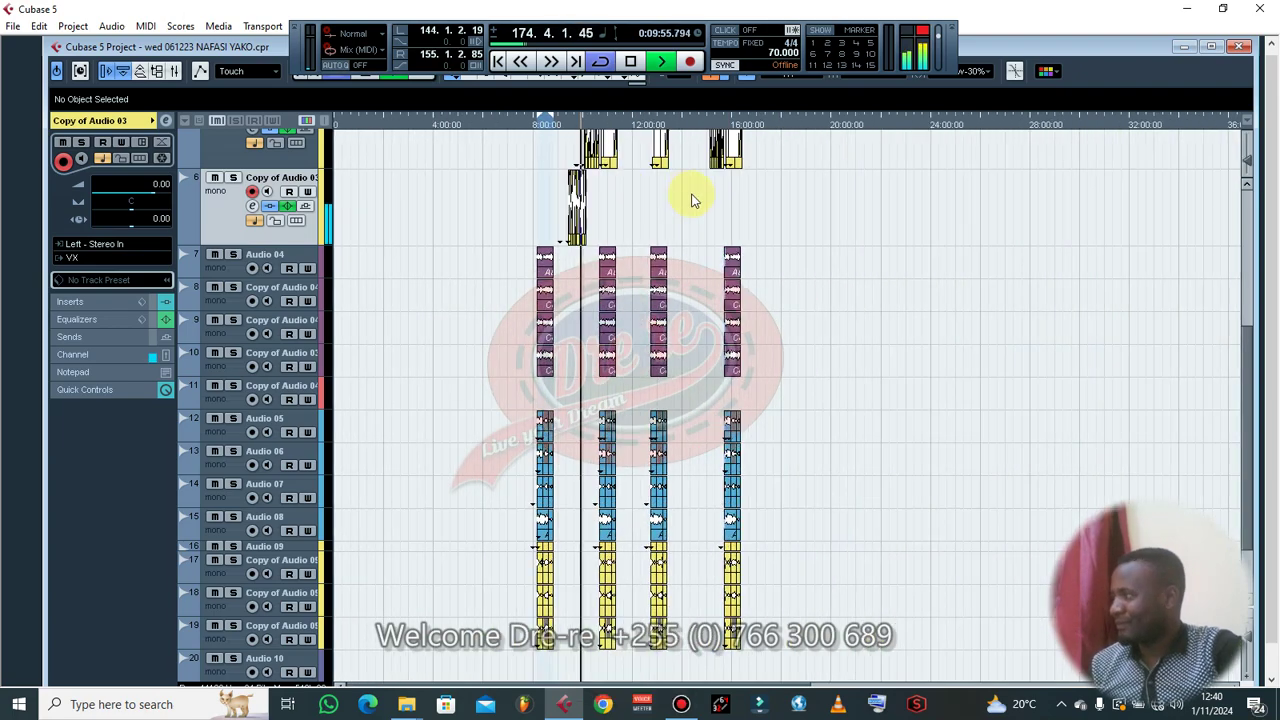
key("h")
key("h")
key("h")
key("h")
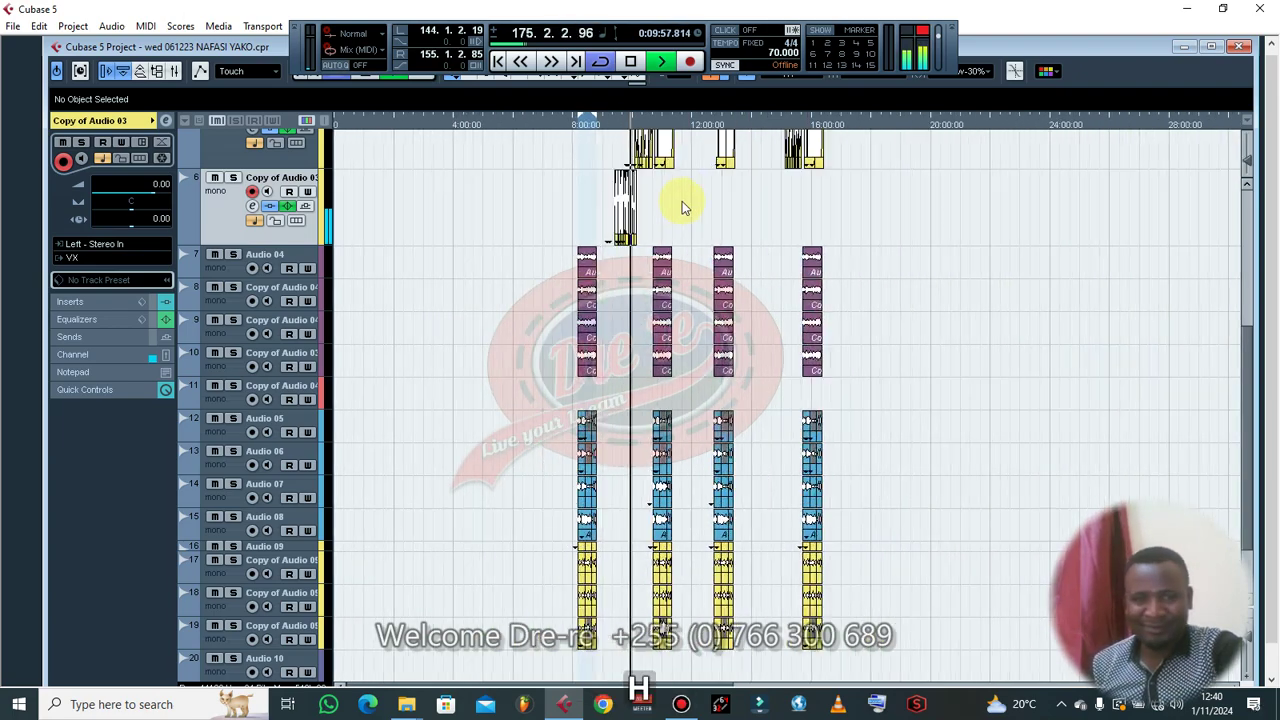
- Mute the run of track 4 events from about 10:07 up to the event starting at about 10:40
scroll(730, 241, "up", 3)
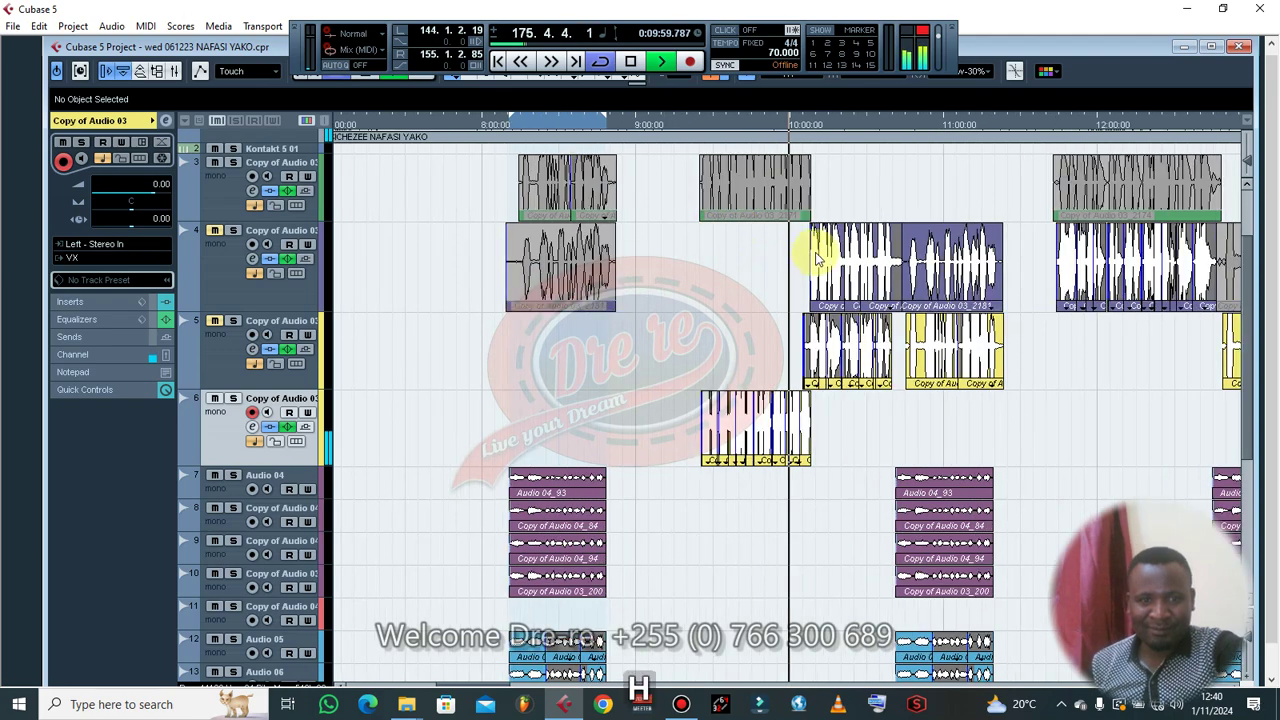
key("h")
key("h")
key("h")
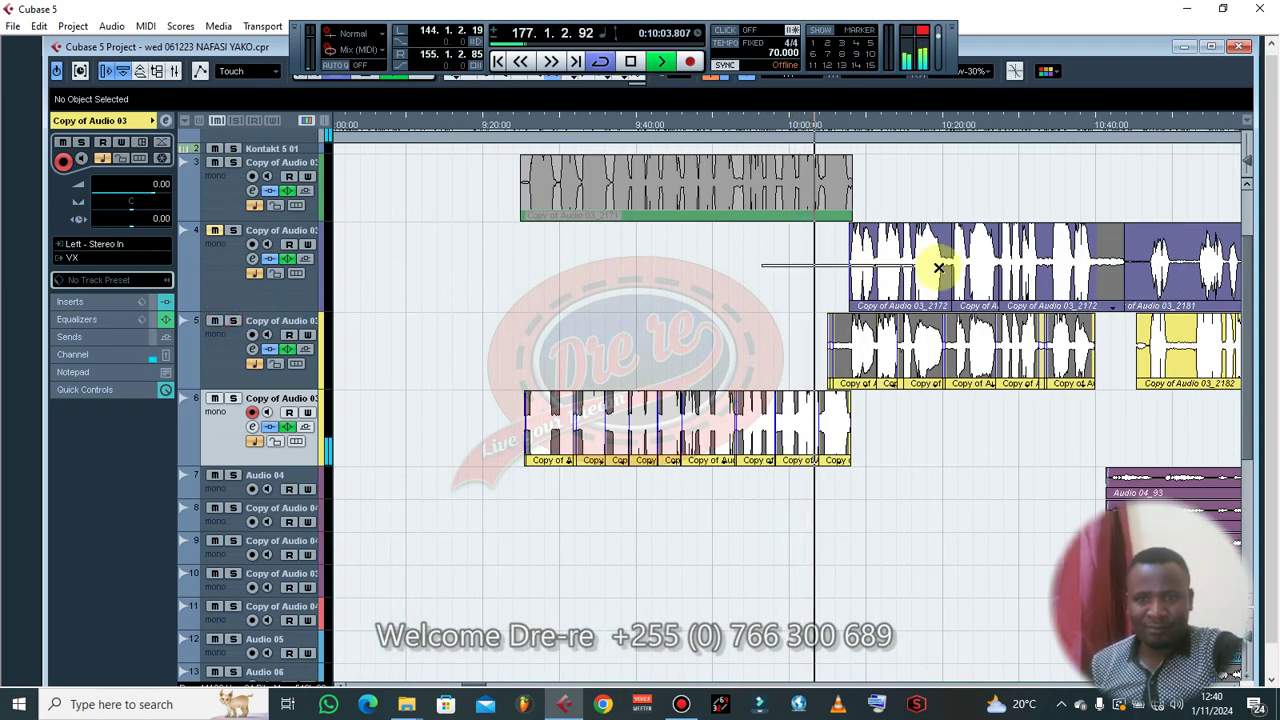
left_click(1040, 263)
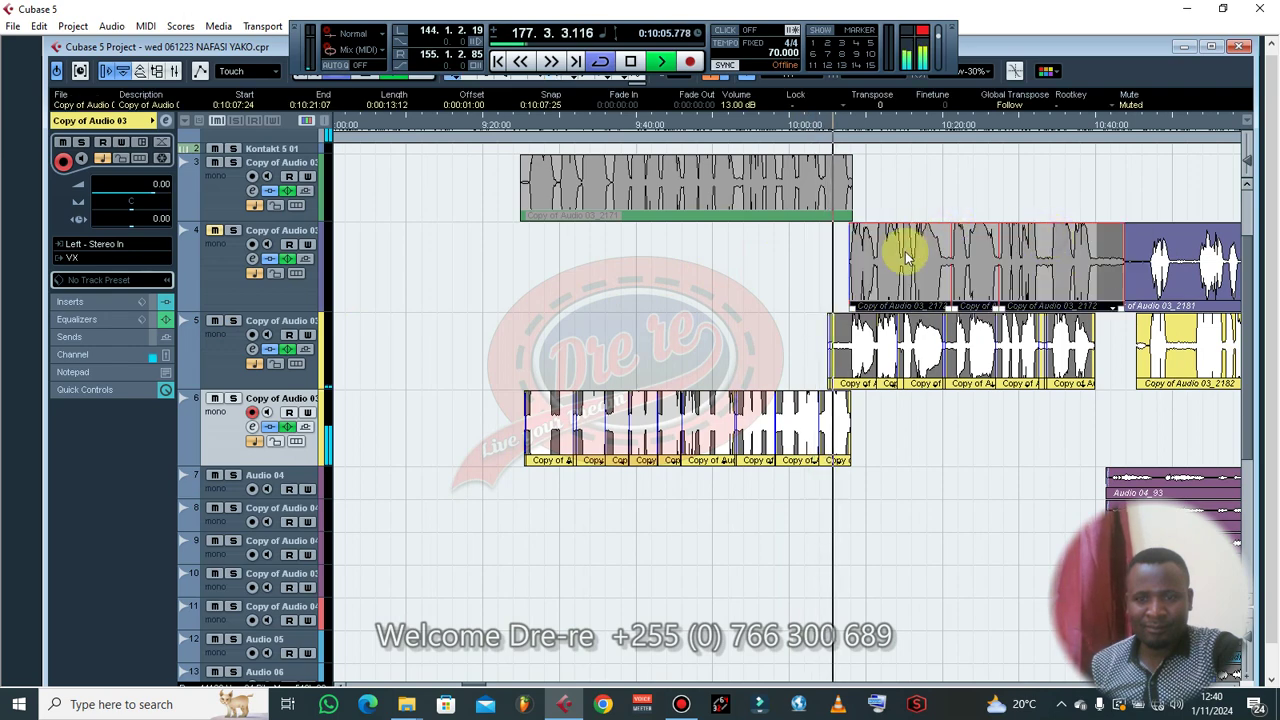
- Split the track 5 audio at about 10:07:26, where the track 4 events begin, and delete the part before it
key("h")
key("h")
key("h")
left_click(808, 357)
right_click(808, 357)
left_click(842, 354)
left_click(821, 360)
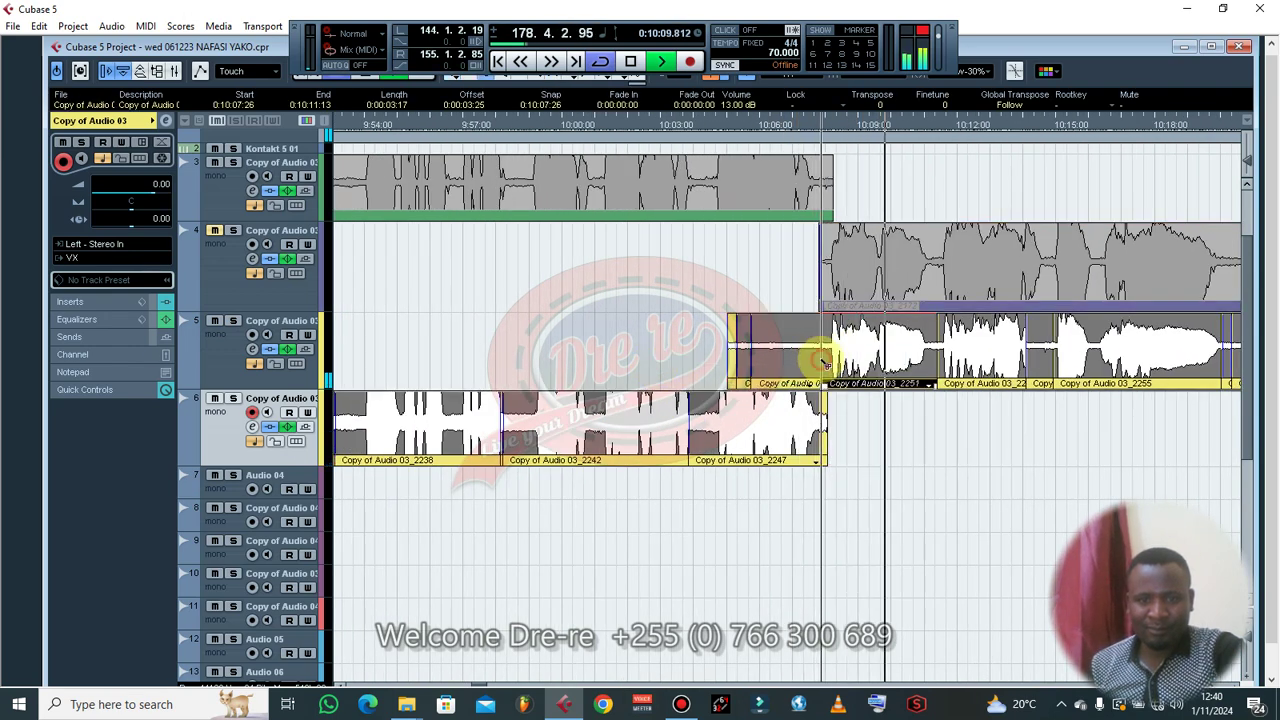
left_click(777, 349)
key("BackSpace")
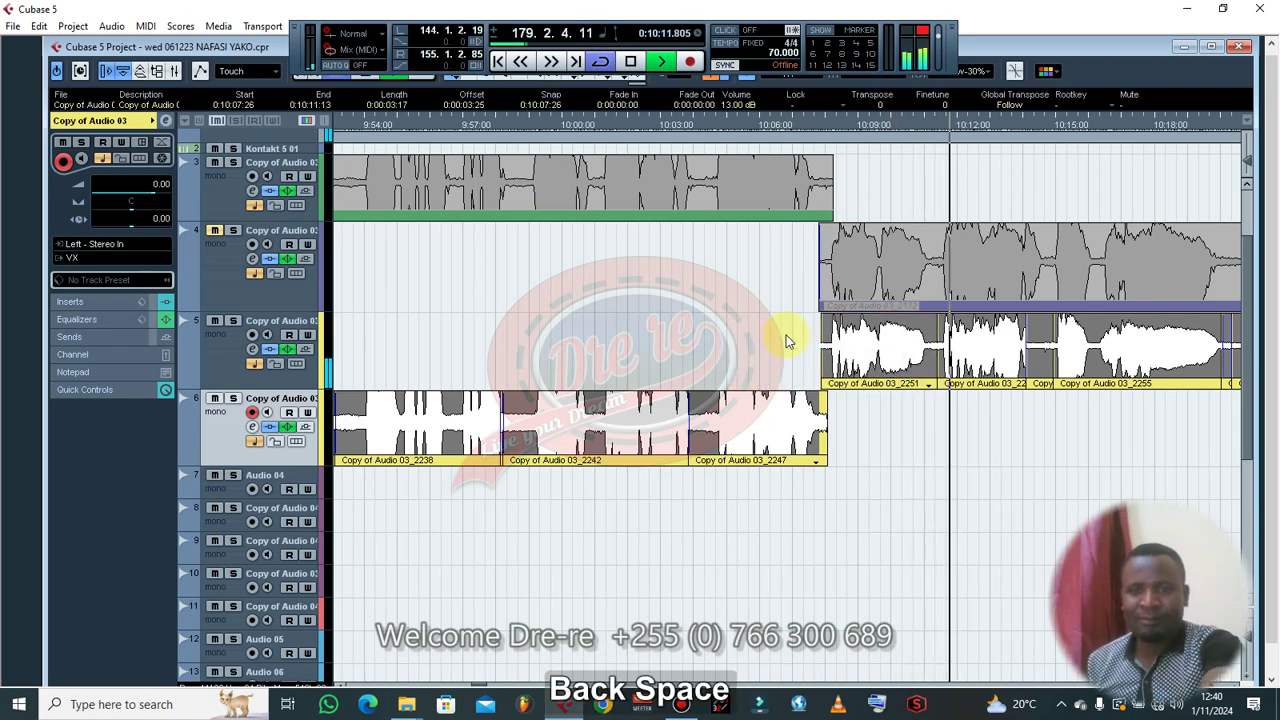
- Raise the volume of the track 5 events between about 10:07 and 10:40 to 19.00 dB, matching the track 6 events
left_click(788, 425)
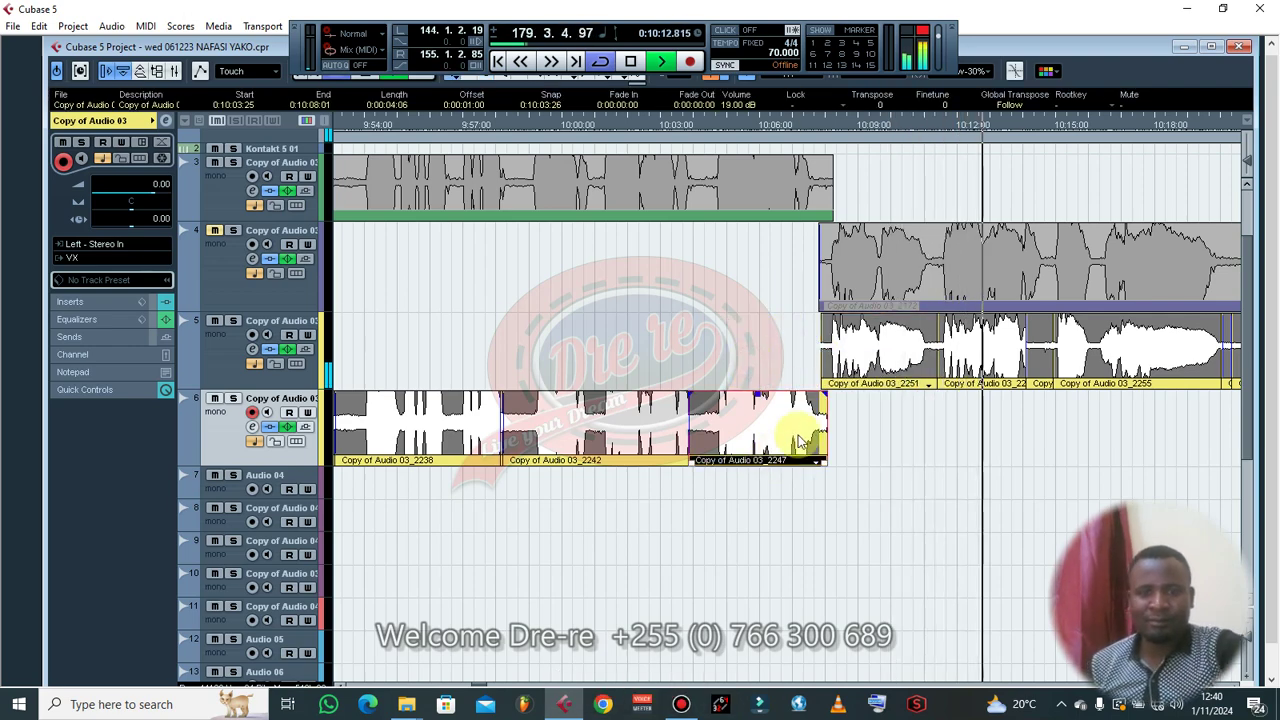
left_click(886, 422)
key("g")
key("g")
key("g")
key("g")
key("g")
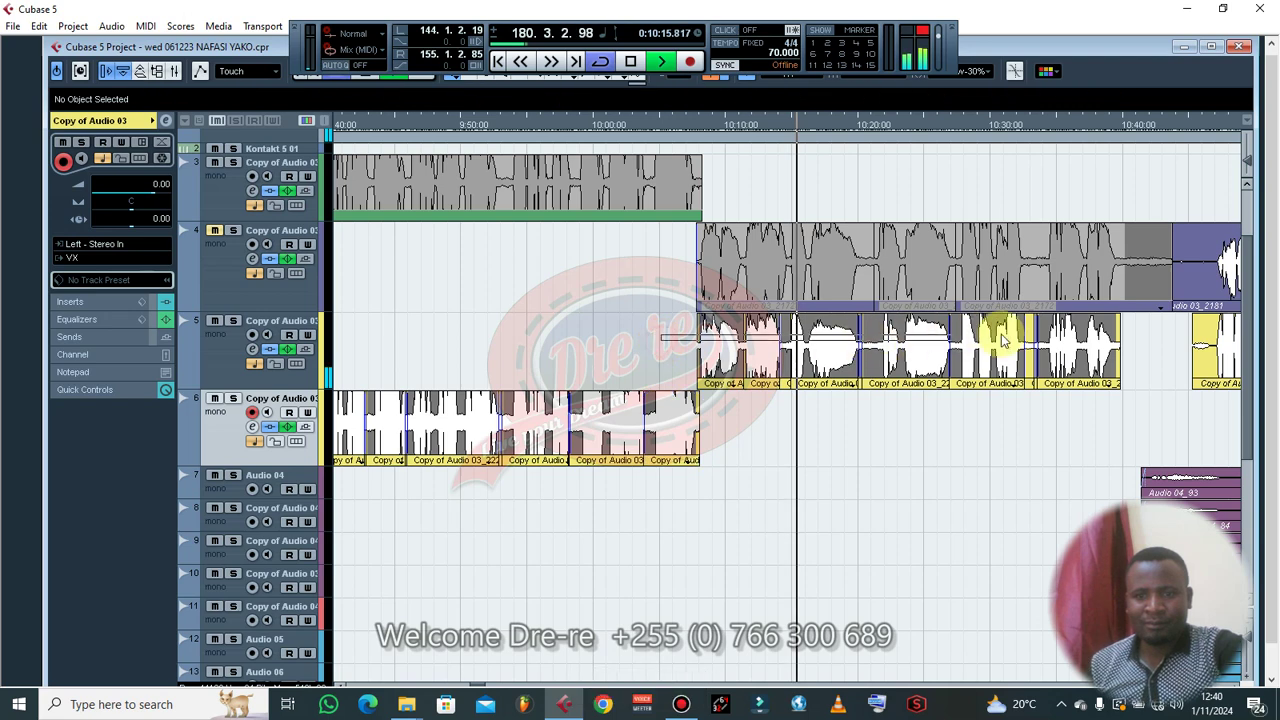
left_click(1003, 341)
scroll(737, 106, "up", 4)
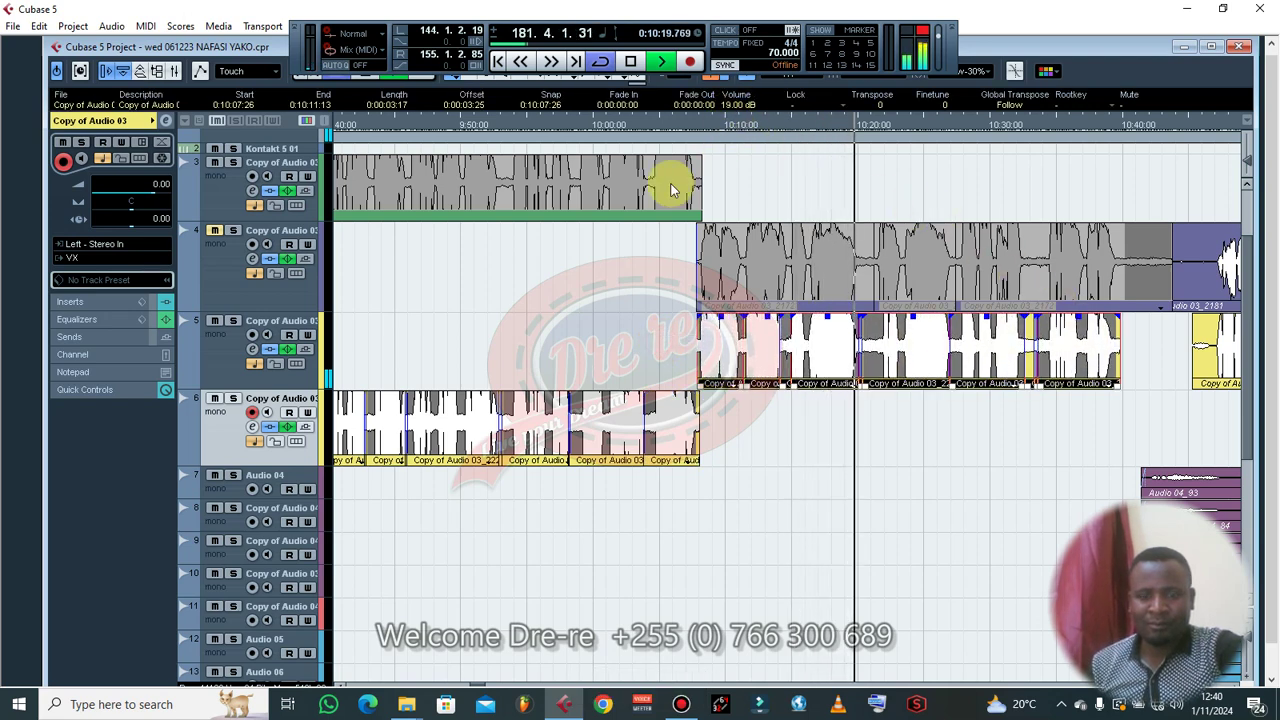
left_click(614, 257)
- Split the track 5 audio at 10:21:21 and delete the short piece between about 10:20 and that cut
key("g")
key("g")
key("g")
key("g")
key("h")
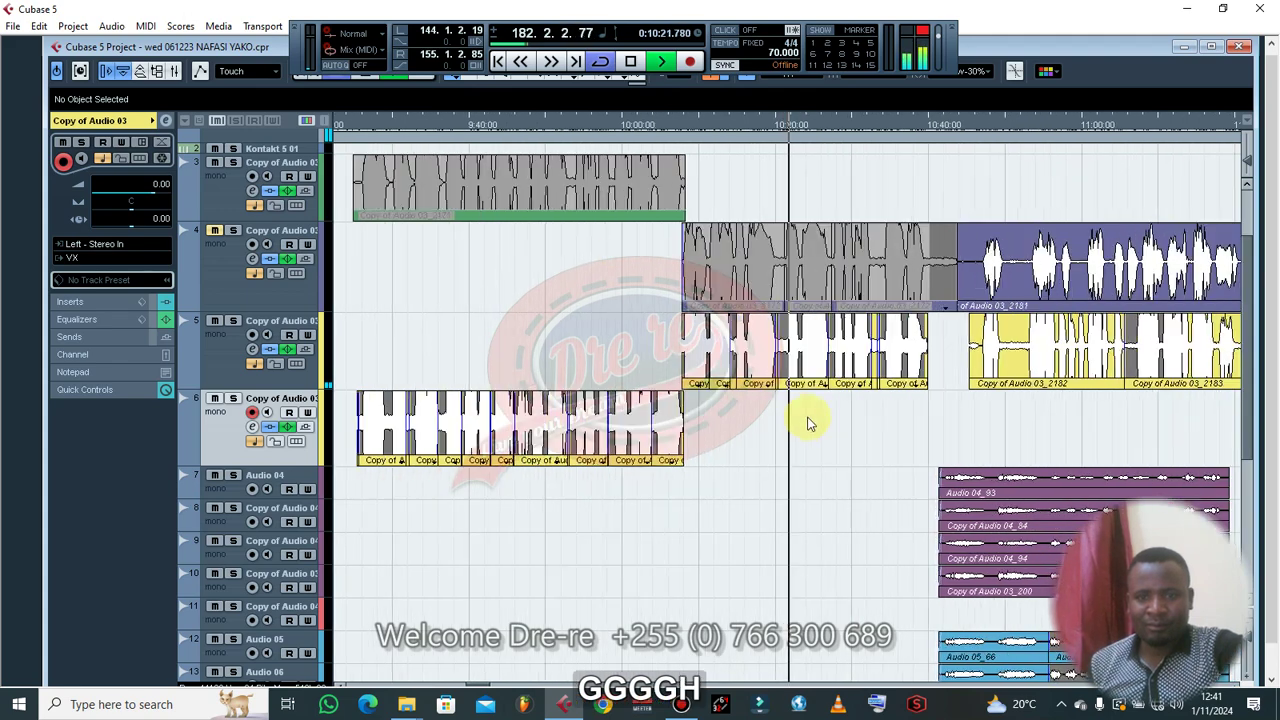
key("h")
key("h")
right_click(766, 373)
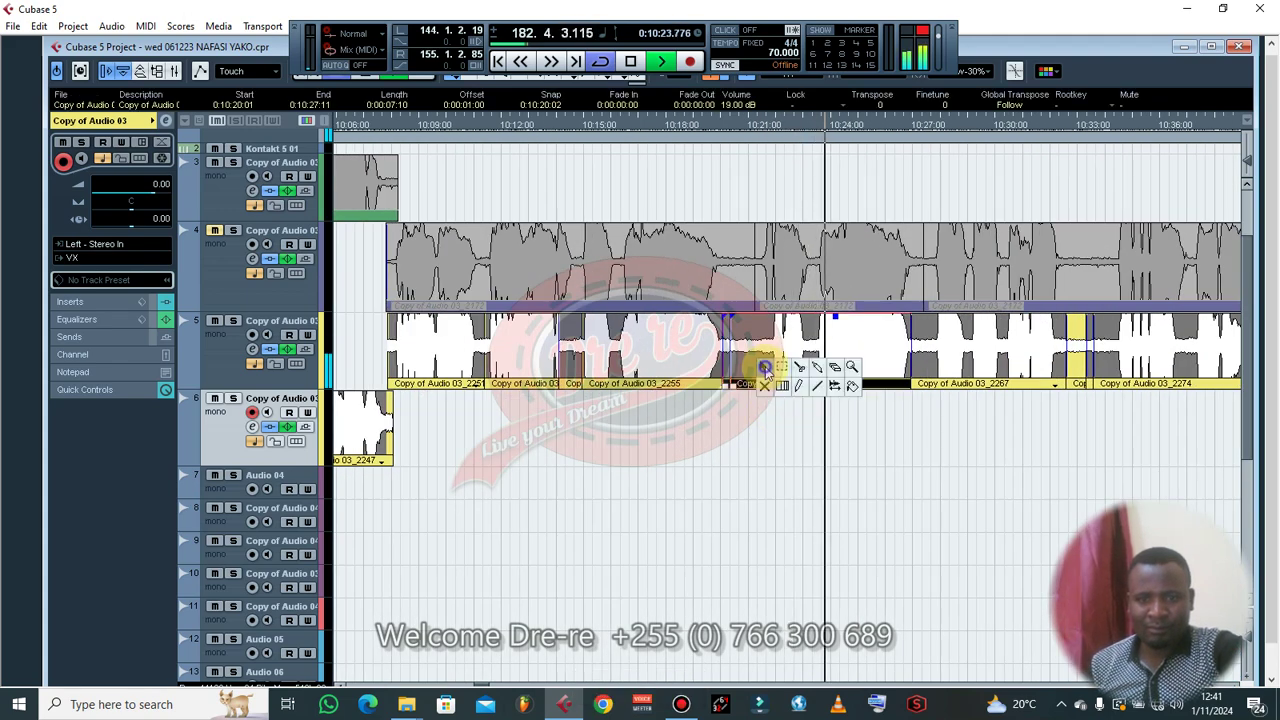
left_click(800, 367)
left_click(768, 369)
key("1")
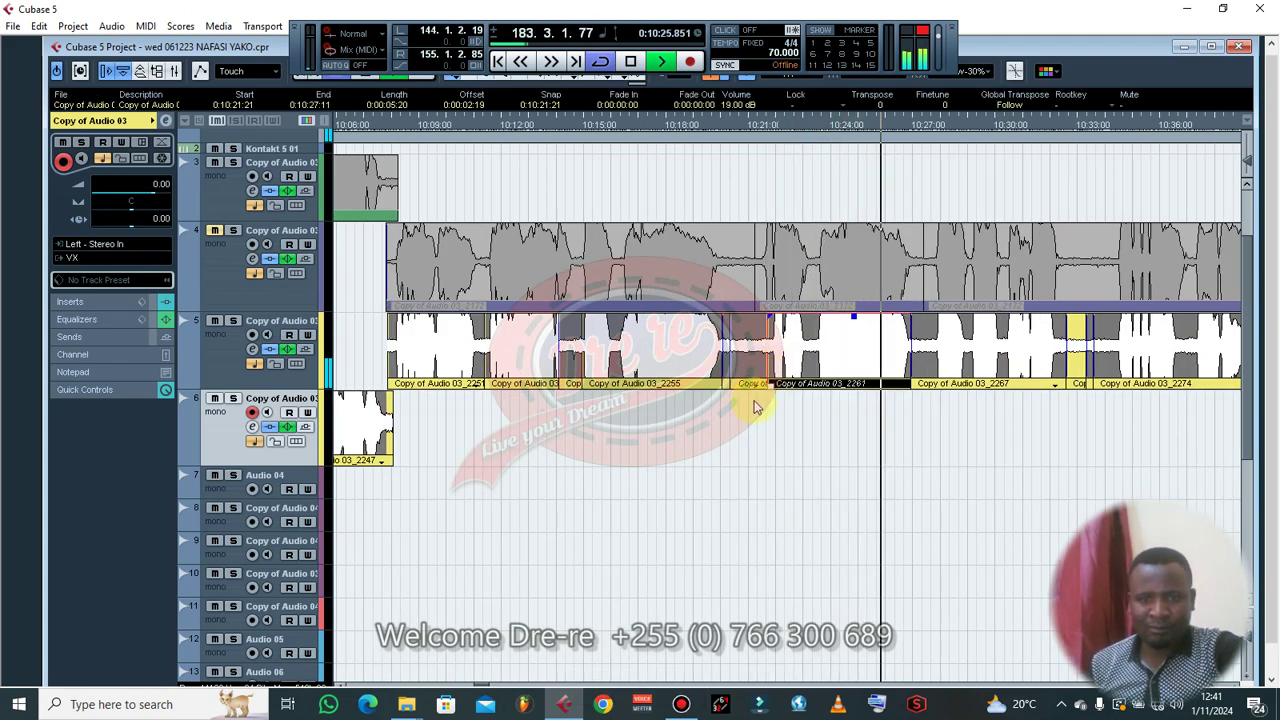
left_click(752, 355)
key("BackSpace")
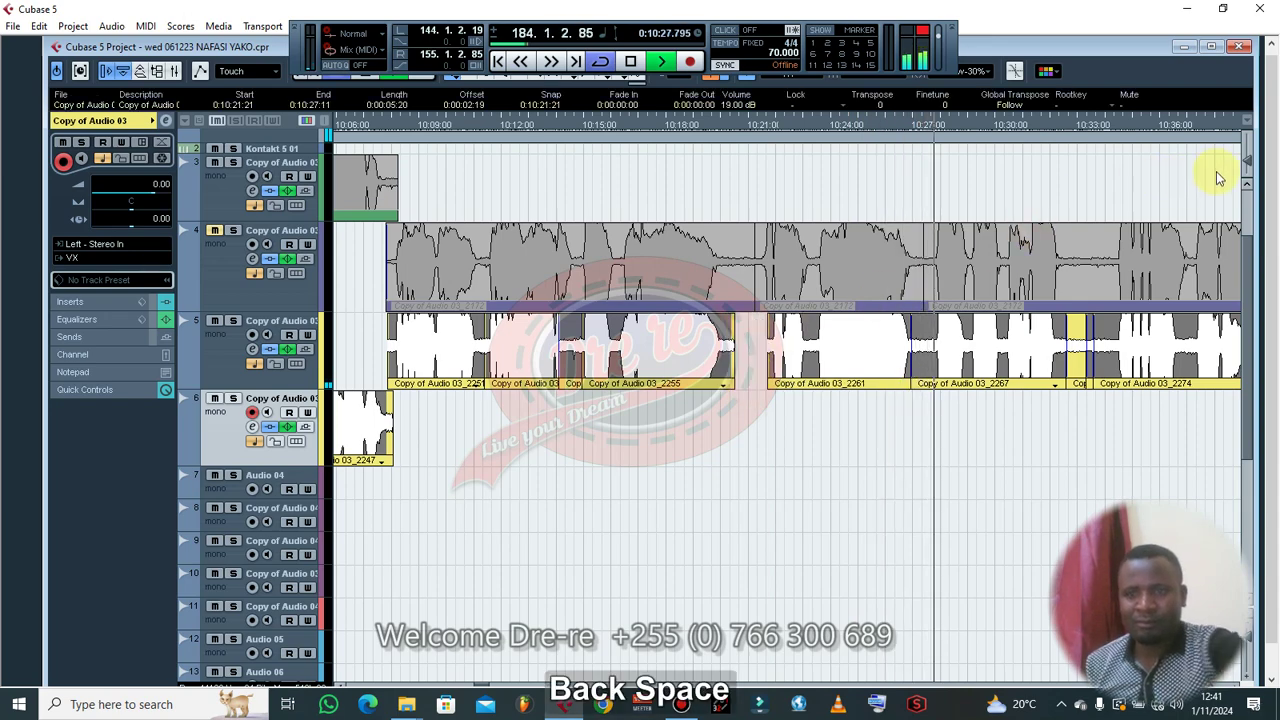
- Reduce the waveform magnification of the audio events and save the project
left_click_drag(1247, 163, 1247, 170)
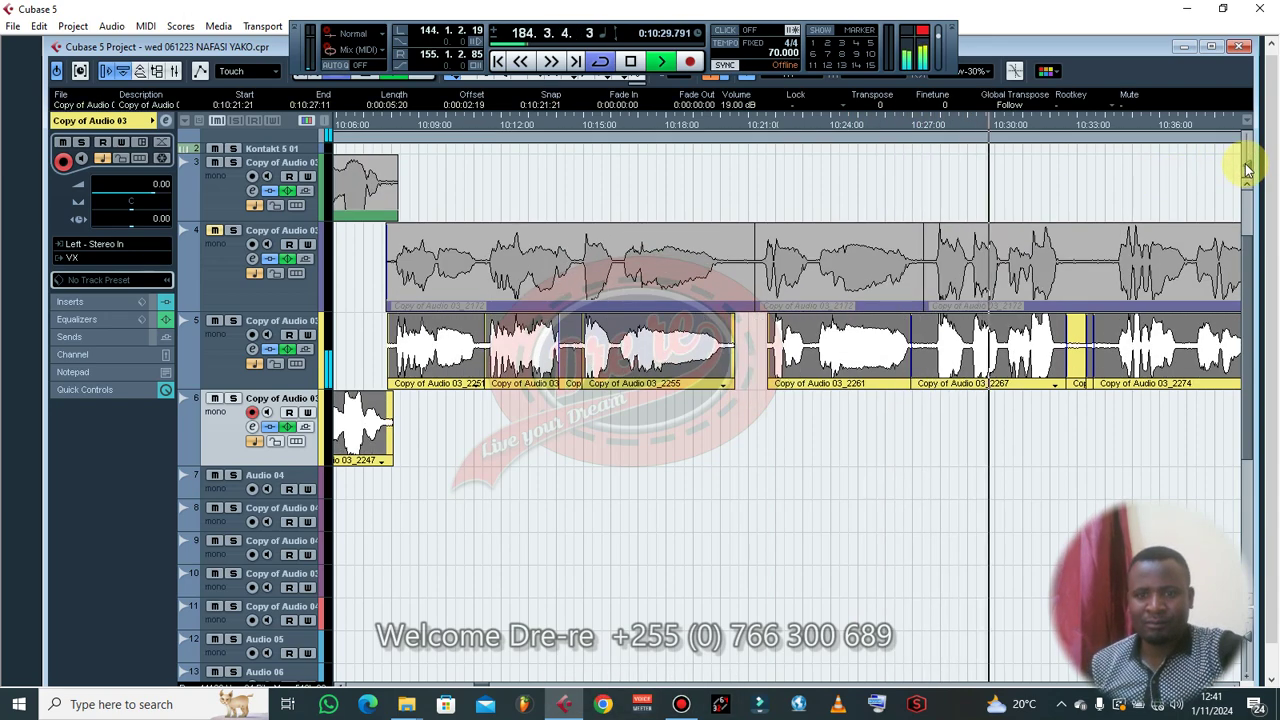
key("g")
key("g")
key("g")
key("h")
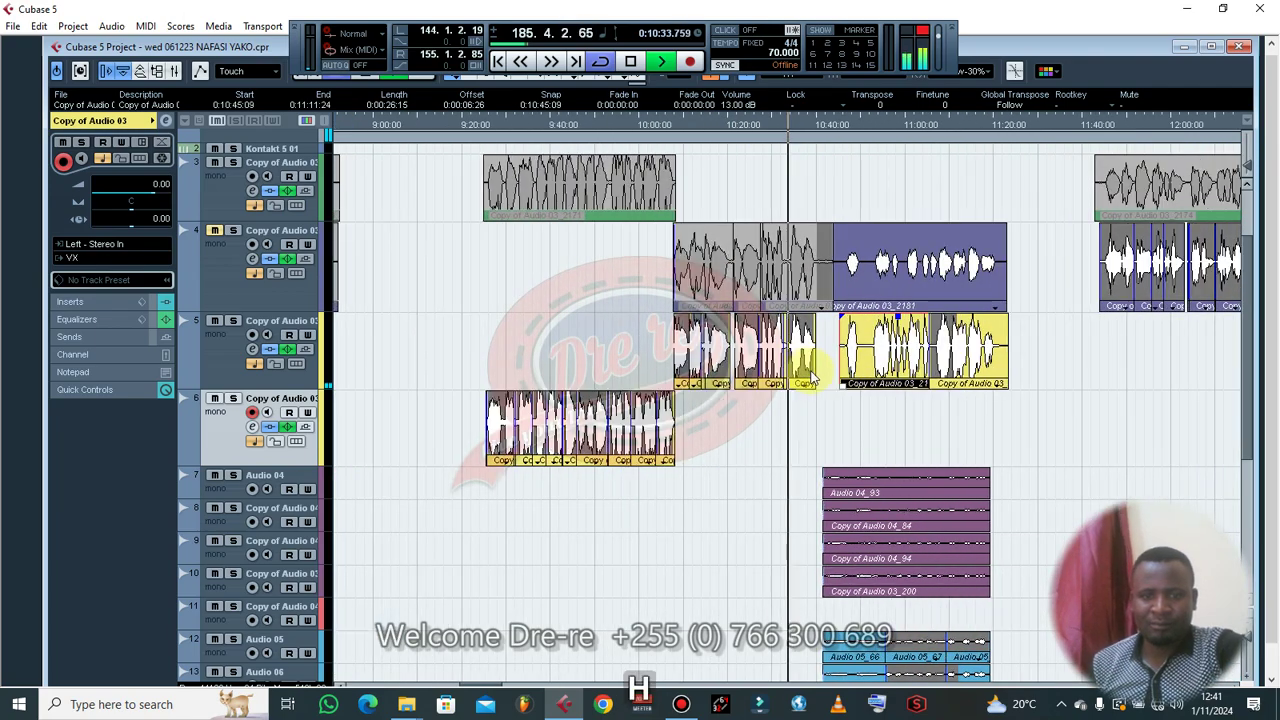
key("h")
key("h")
key("g")
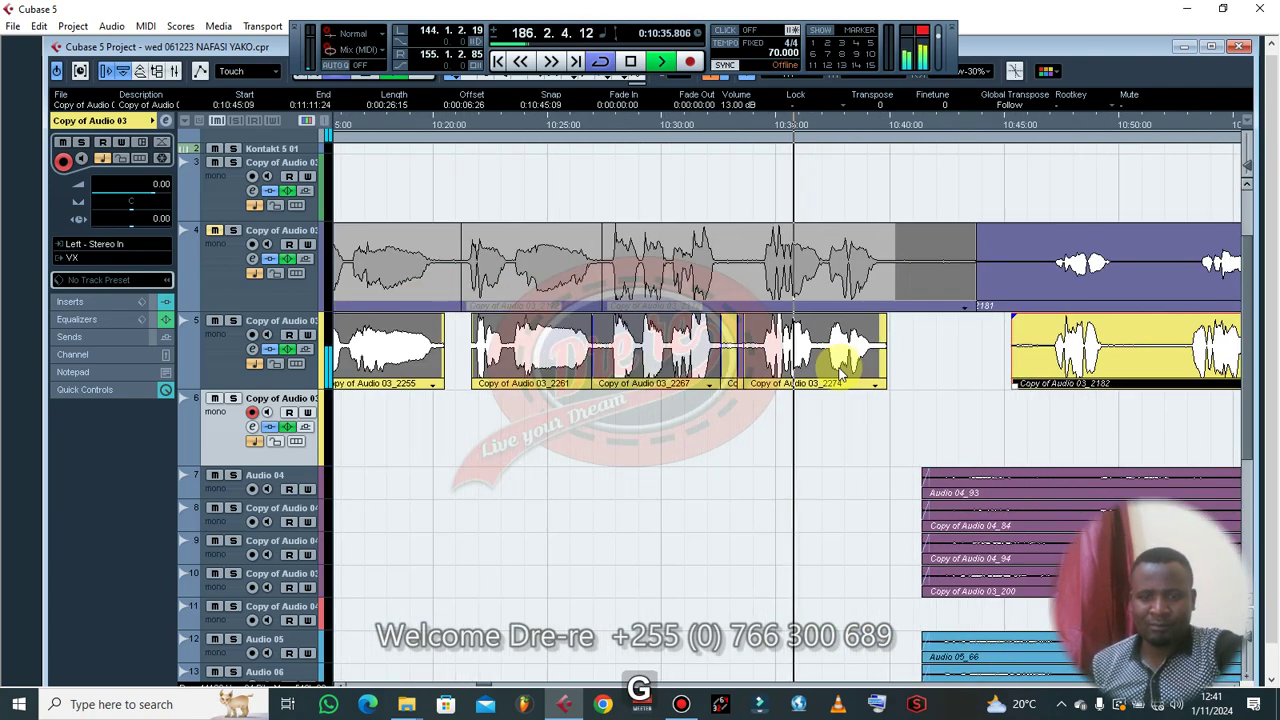
key("g")
key("g")
key("g")
key("g")
left_click(948, 371)
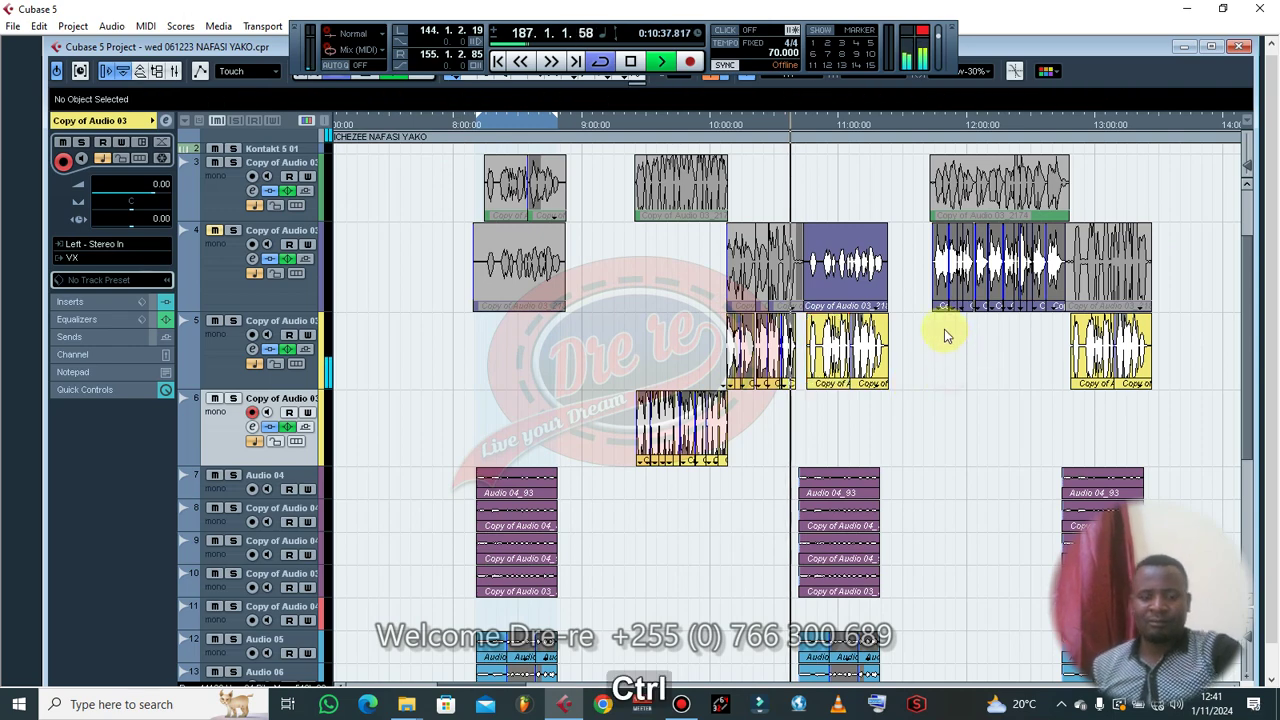
key("ctrl+s")
- Mute the track 4 event that starts at about 10:40
key("h")
key("h")
key("h")
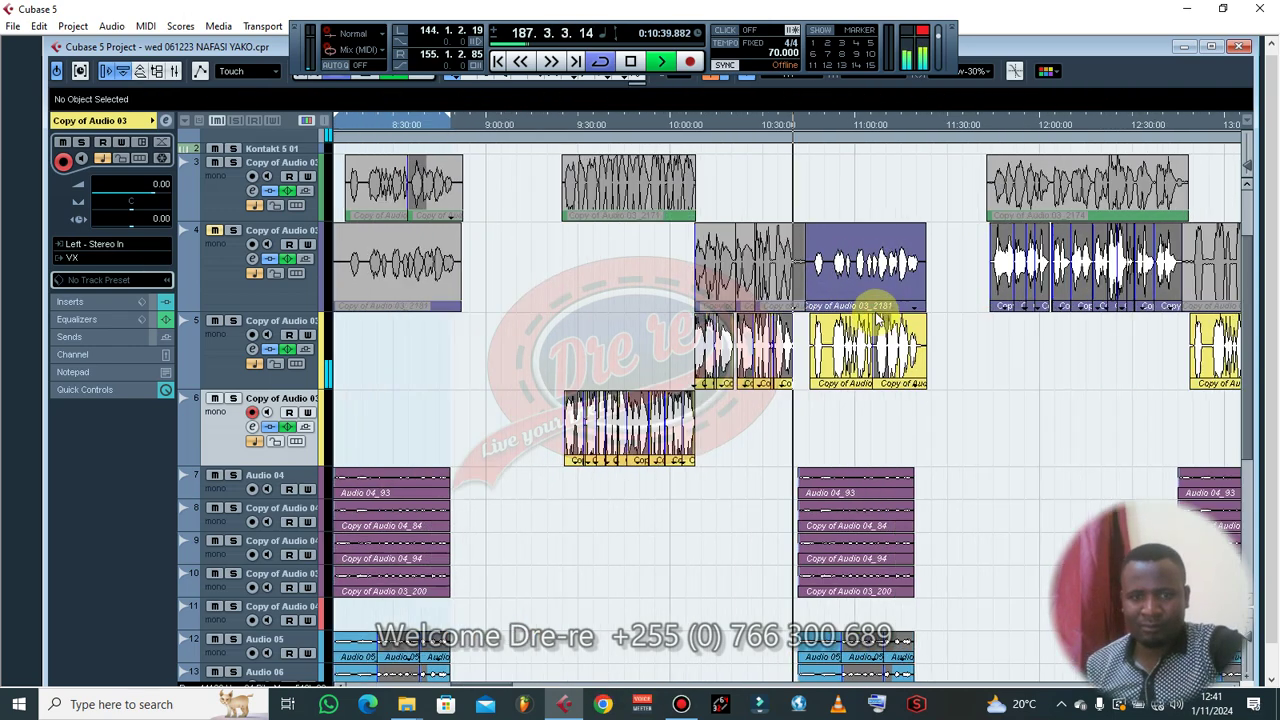
right_click(887, 268)
left_click(887, 268)
left_click(845, 266)
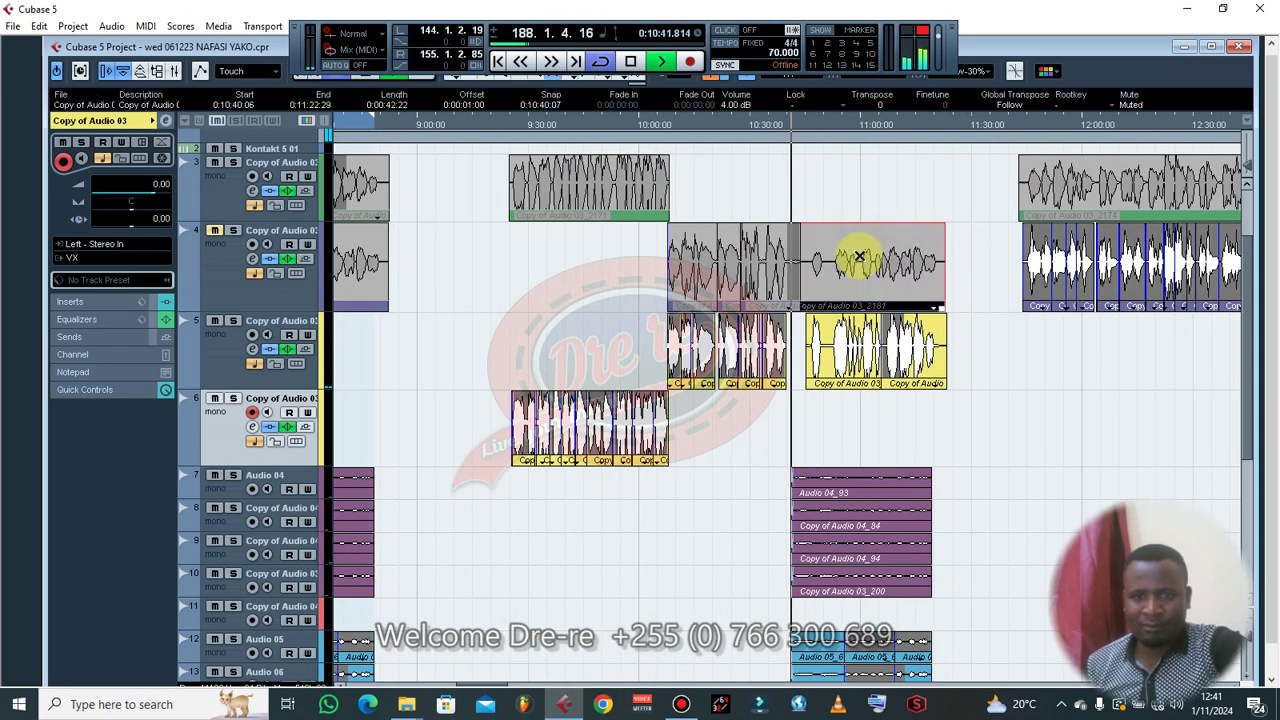
- Select the two track 5 events between about 10:45 and 11:22 and raise their volume to 17.00 dB
key("h")
key("h")
key("h")
key("h")
left_click(838, 352)
left_click_drag(786, 354, 1058, 340)
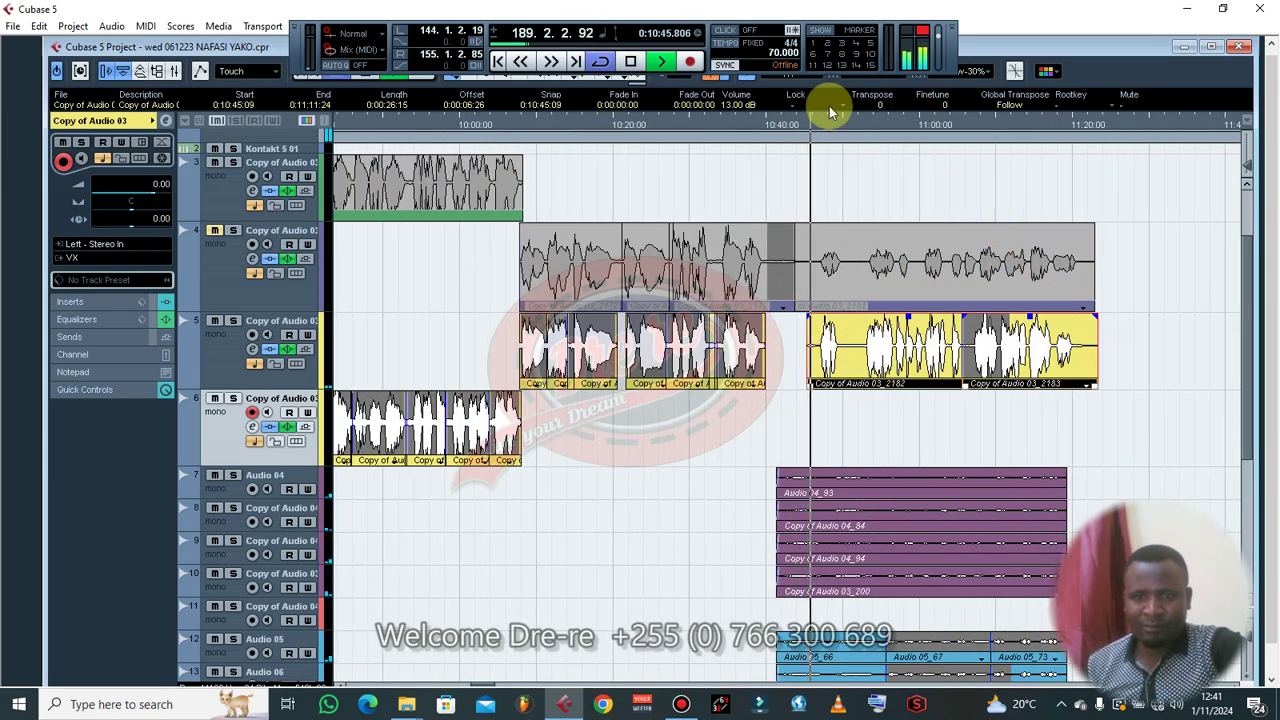
scroll(747, 105, "up", 4)
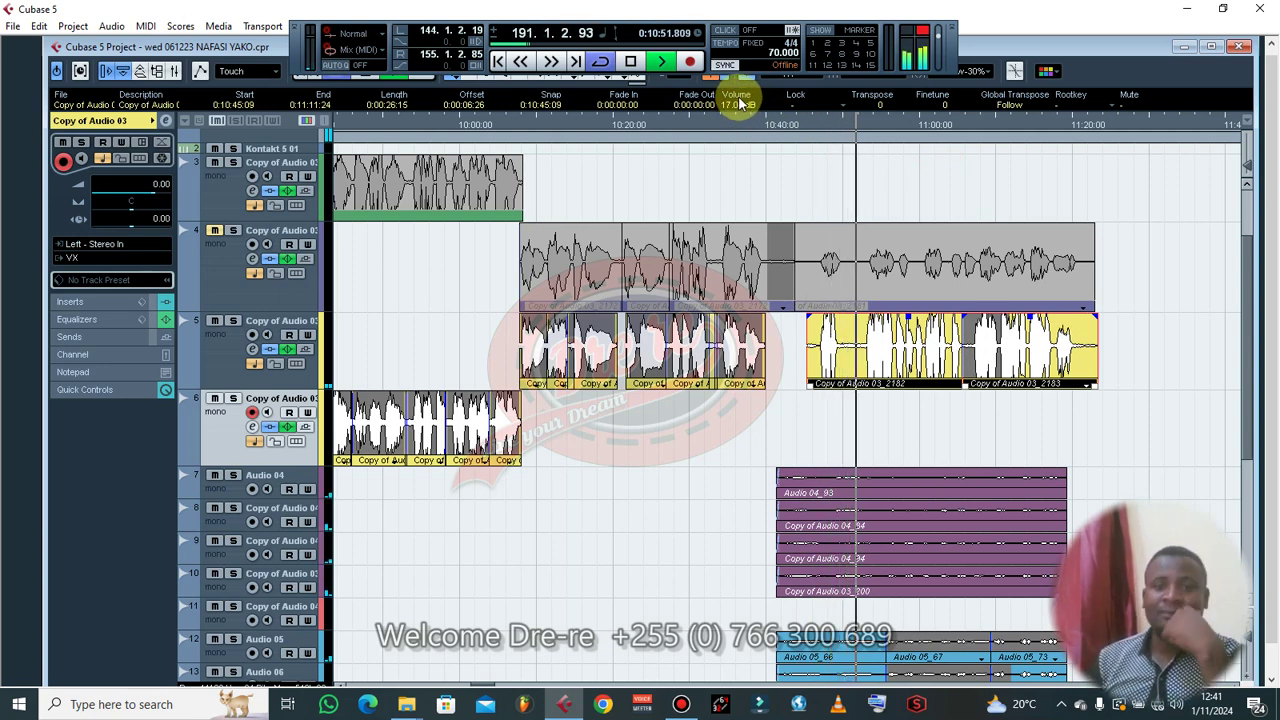
key("g")
key("g")
key("g")
key("g")
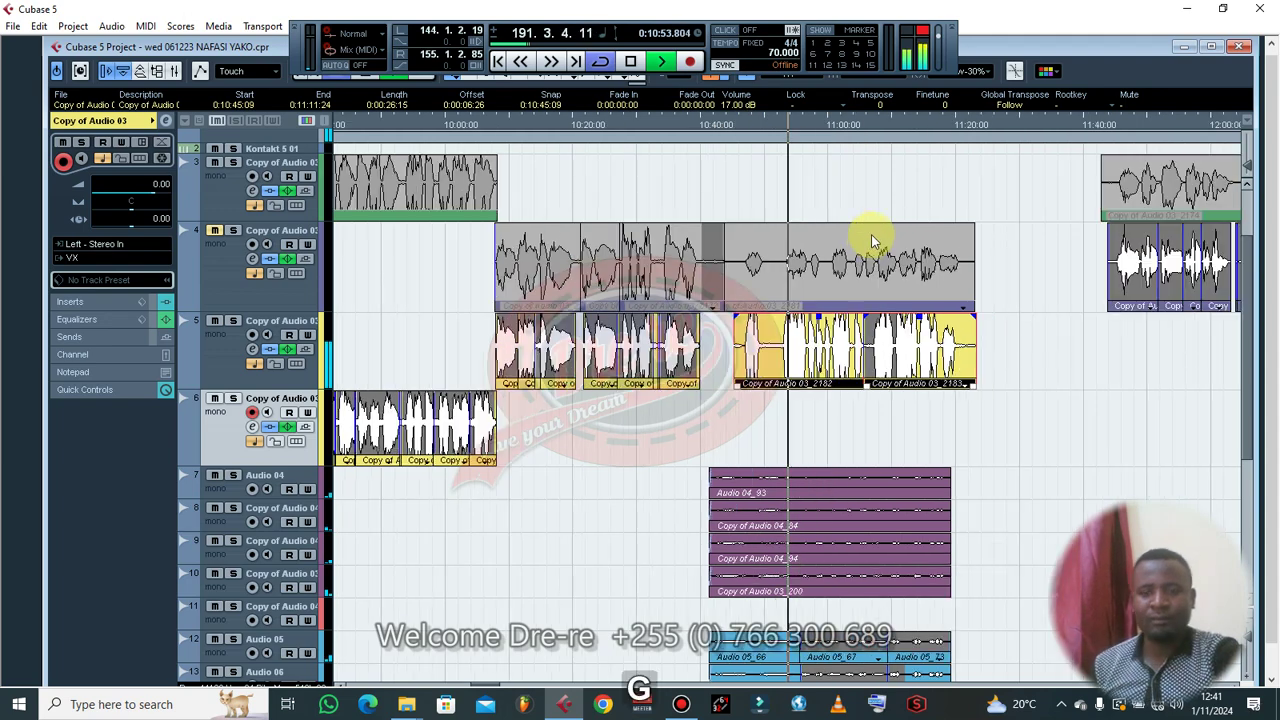
left_click(894, 365)
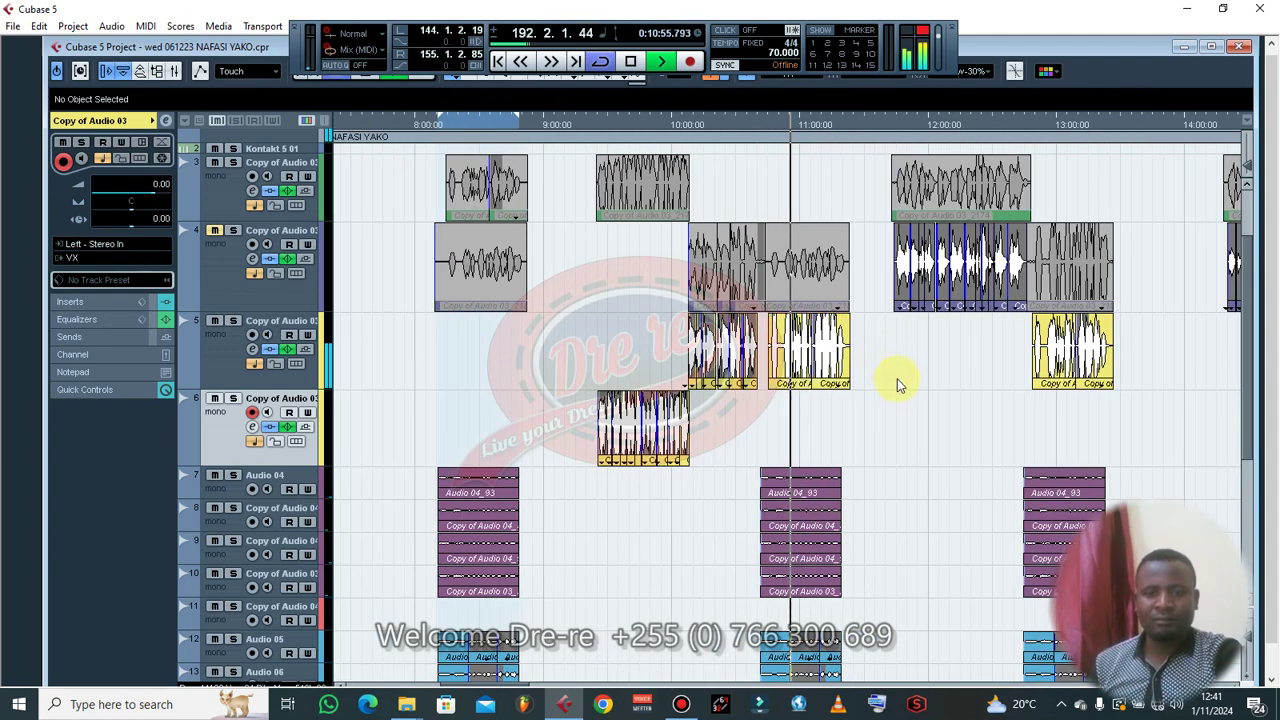
- Select the muted track 4 event starting at about 10:40 and raise its volume to 9.00 dB
key("g")
key("g")
key("g")
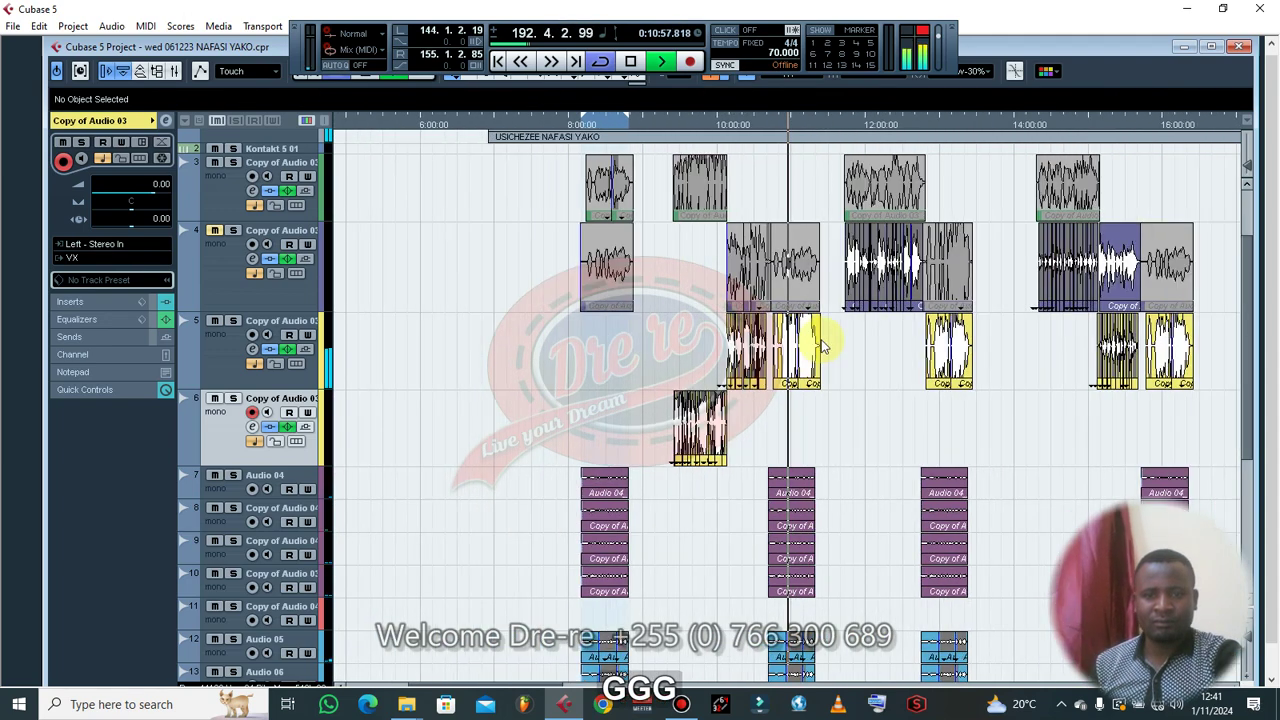
key("h")
key("h")
key("h")
right_click(855, 284)
left_click(855, 284)
right_click(710, 249)
left_click(709, 244)
left_click(732, 254)
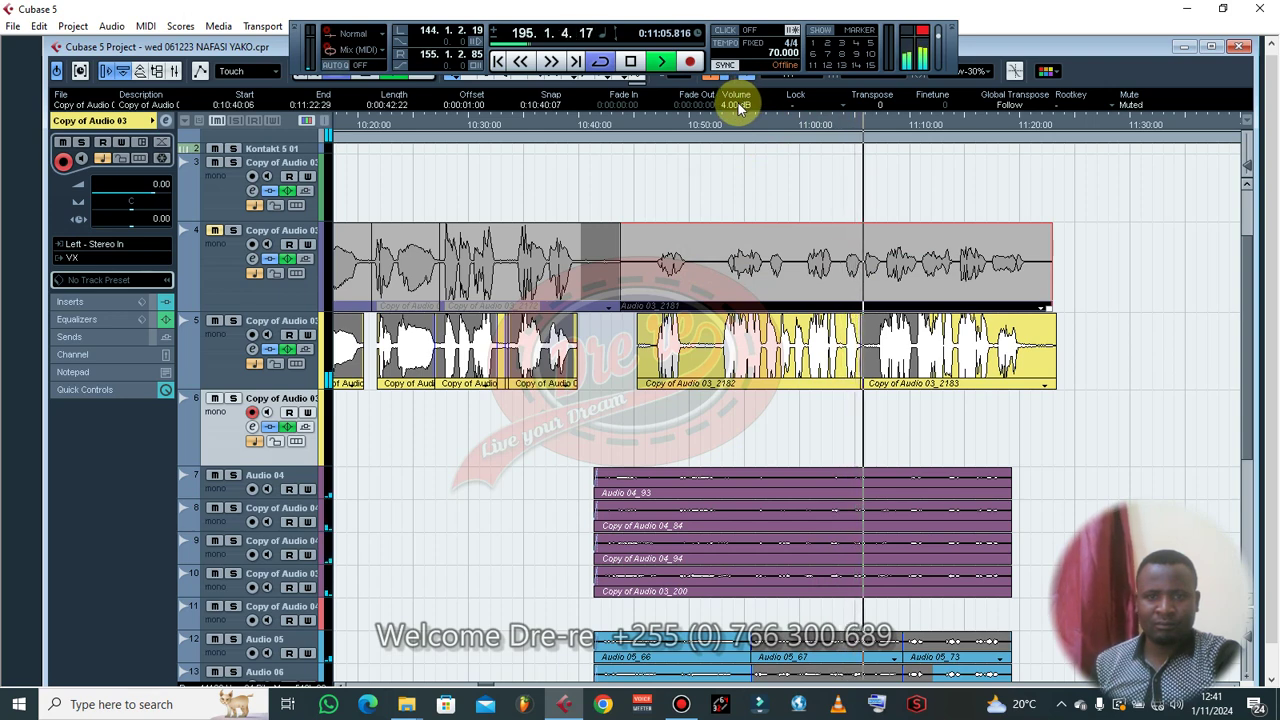
scroll(738, 109, "up", 2)
scroll(738, 109, "up", 2)
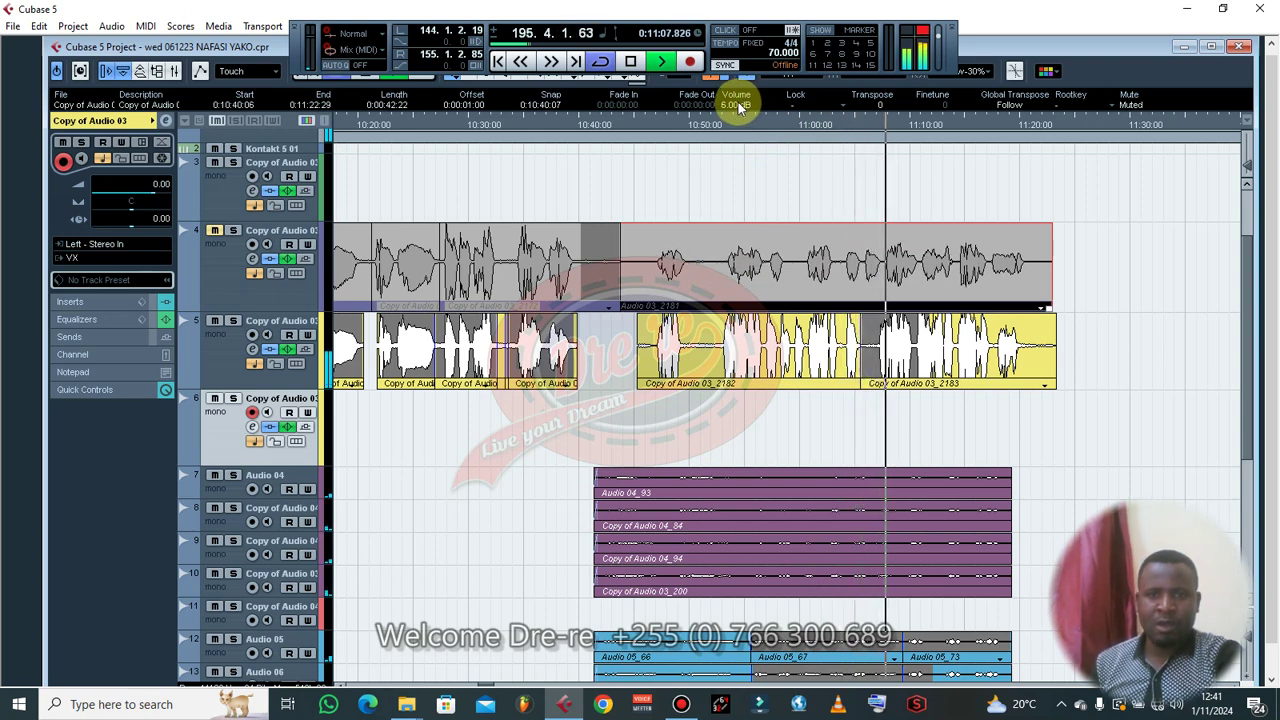
scroll(727, 108, "up", 1)
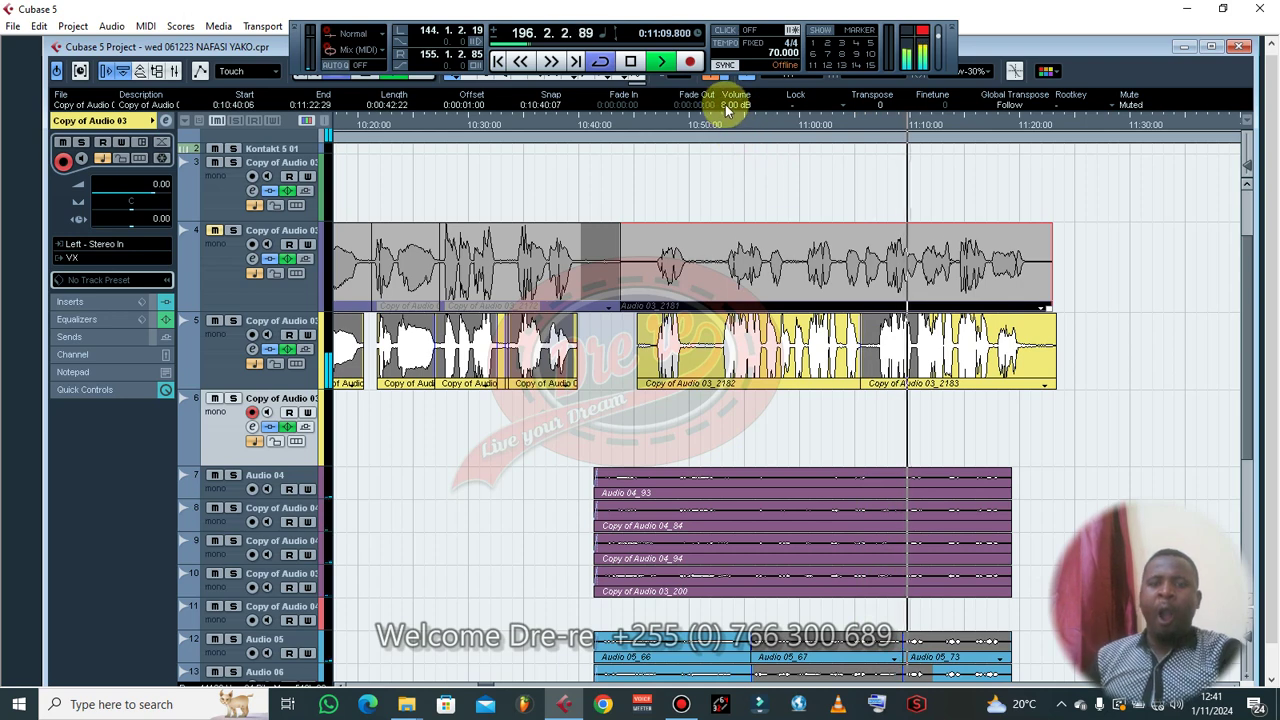
- Mute the two track 5 events between about 10:45 and 11:22 and unmute the track 4 event above them
right_click(617, 338)
left_click(616, 353)
left_click_drag(617, 349, 1014, 347)
left_click(806, 234)
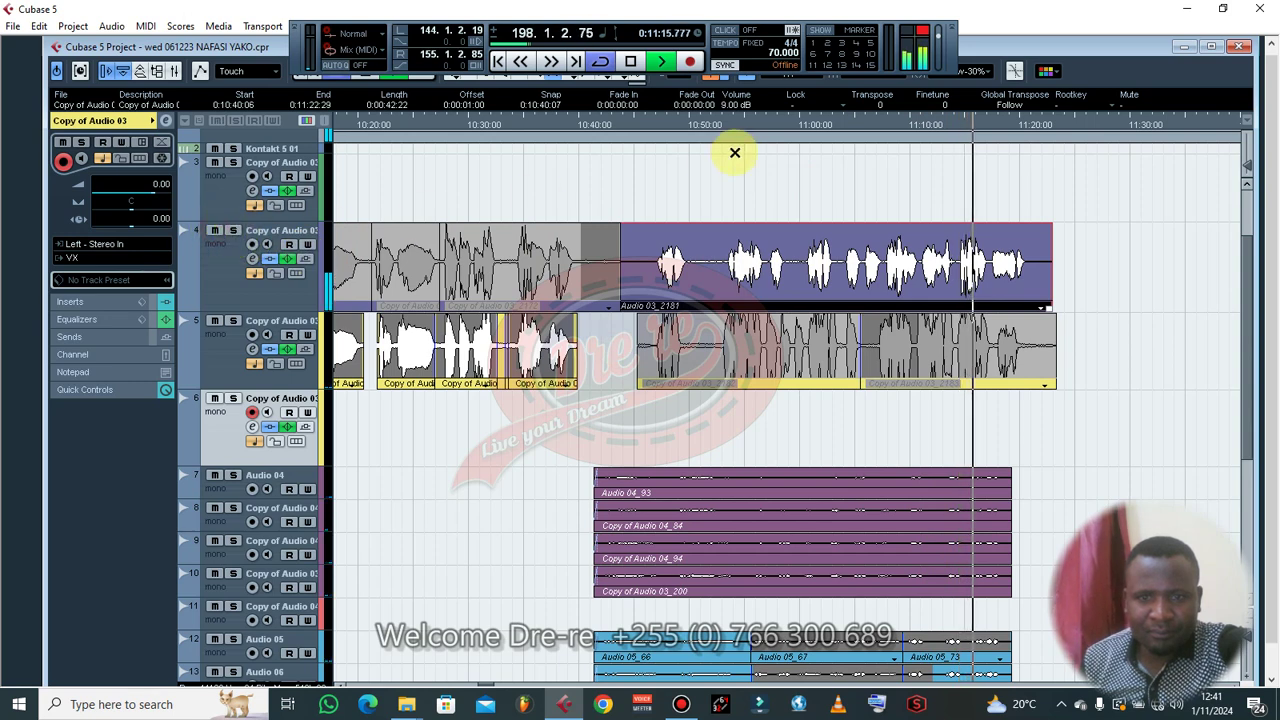
- Raise the unmuted track 4 event's volume to 15.00 dB and cut away its silent beginning before 10:46:27
scroll(735, 106, "up", 5)
scroll(733, 106, "up", 1)
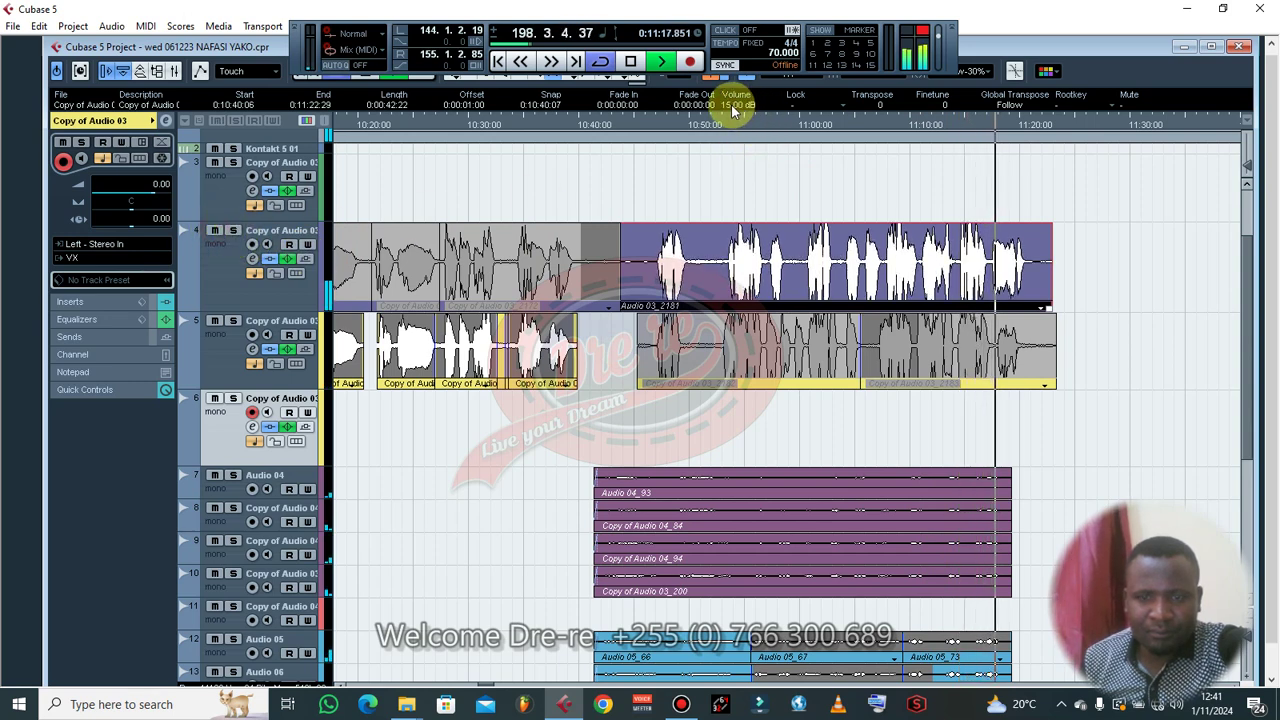
left_click_drag(638, 308, 645, 270)
key("BackSpace")
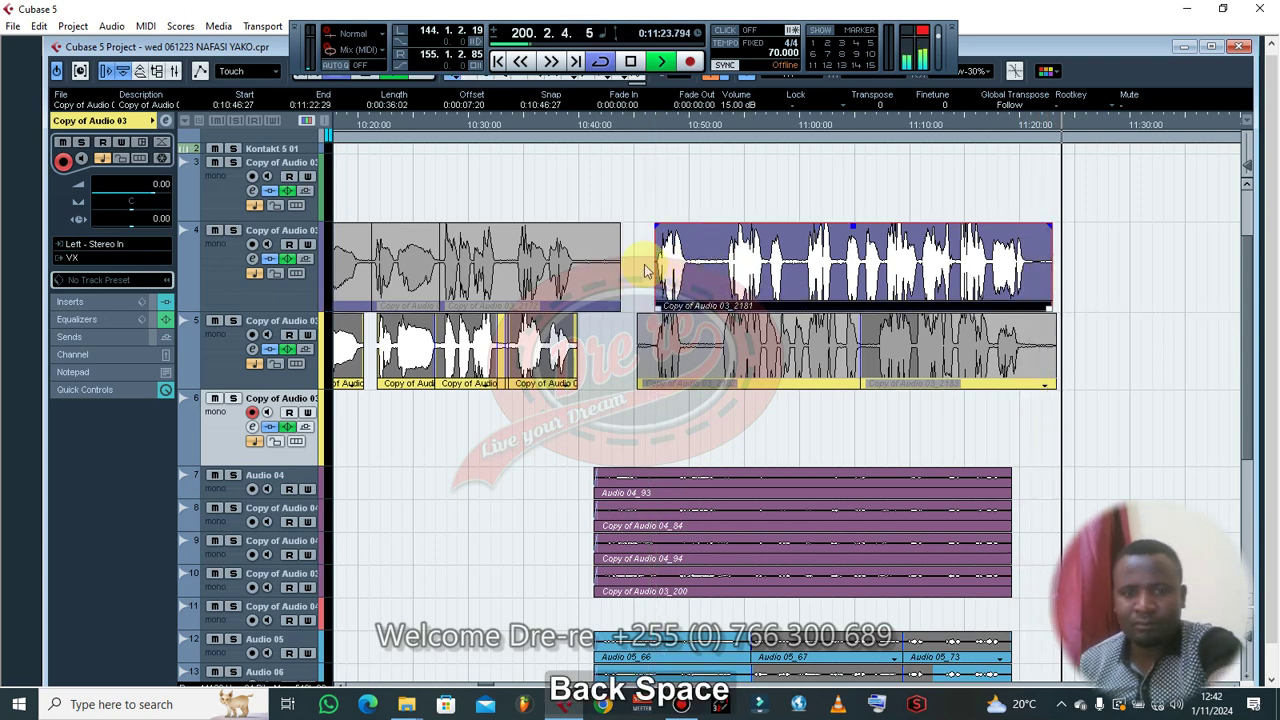
- Trim the start of the muted track 5 events to 10:46:27 and cut off both tracks' audio after 11:21:02
left_click(651, 366)
left_click_drag(638, 384, 656, 400)
left_click_drag(975, 202, 1003, 336)
right_click(1012, 318)
left_click(1059, 326)
left_click(1031, 345)
key("BackSpace")
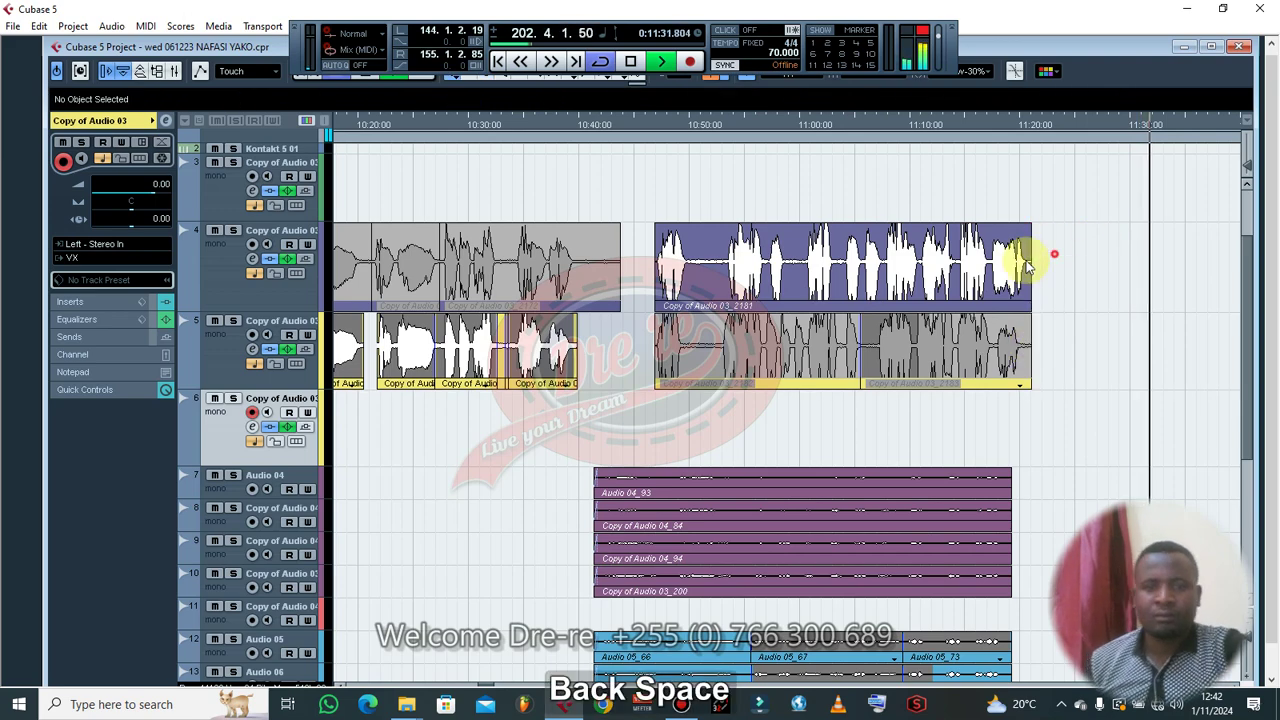
- Set the loop range to the trimmed track 4 and 5 events and move playback to their start
left_click_drag(1051, 251, 843, 337)
key("p")
key("l")
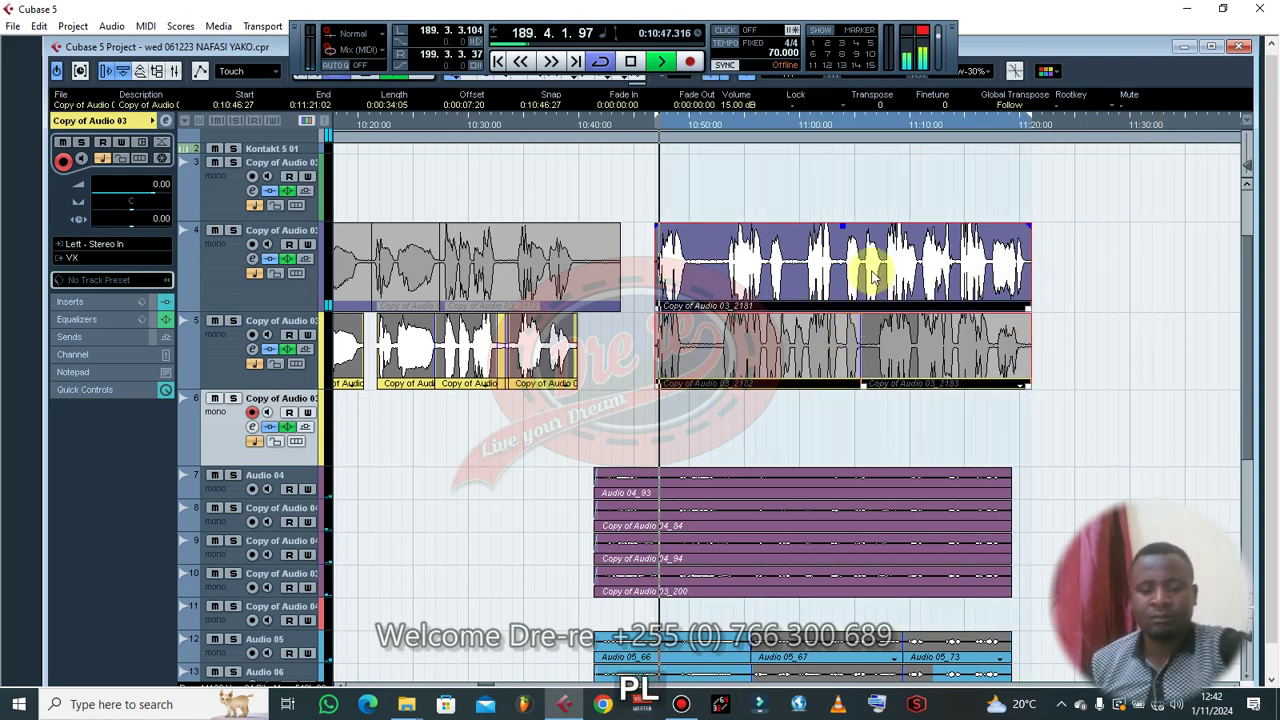
key("g")
key("g")
key("g")
key("g")
key("h")
key("h")
key("h")
key("h")
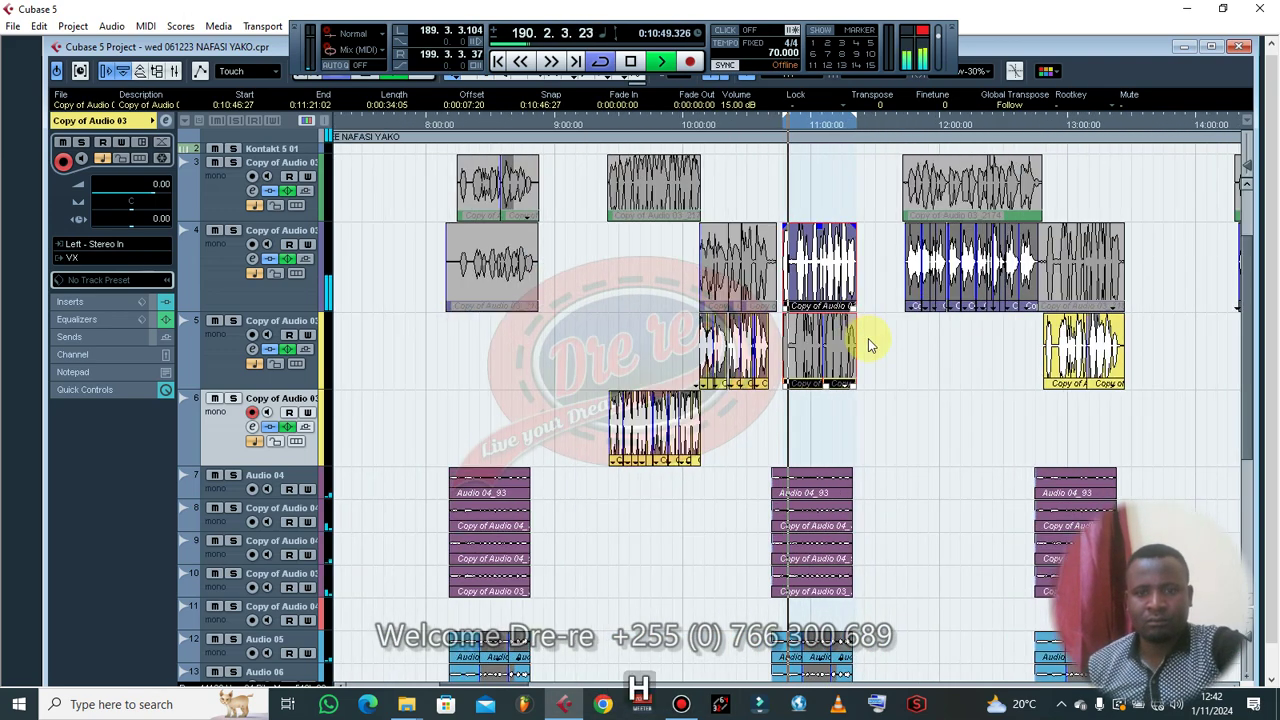
key("g")
key("g")
key("g")
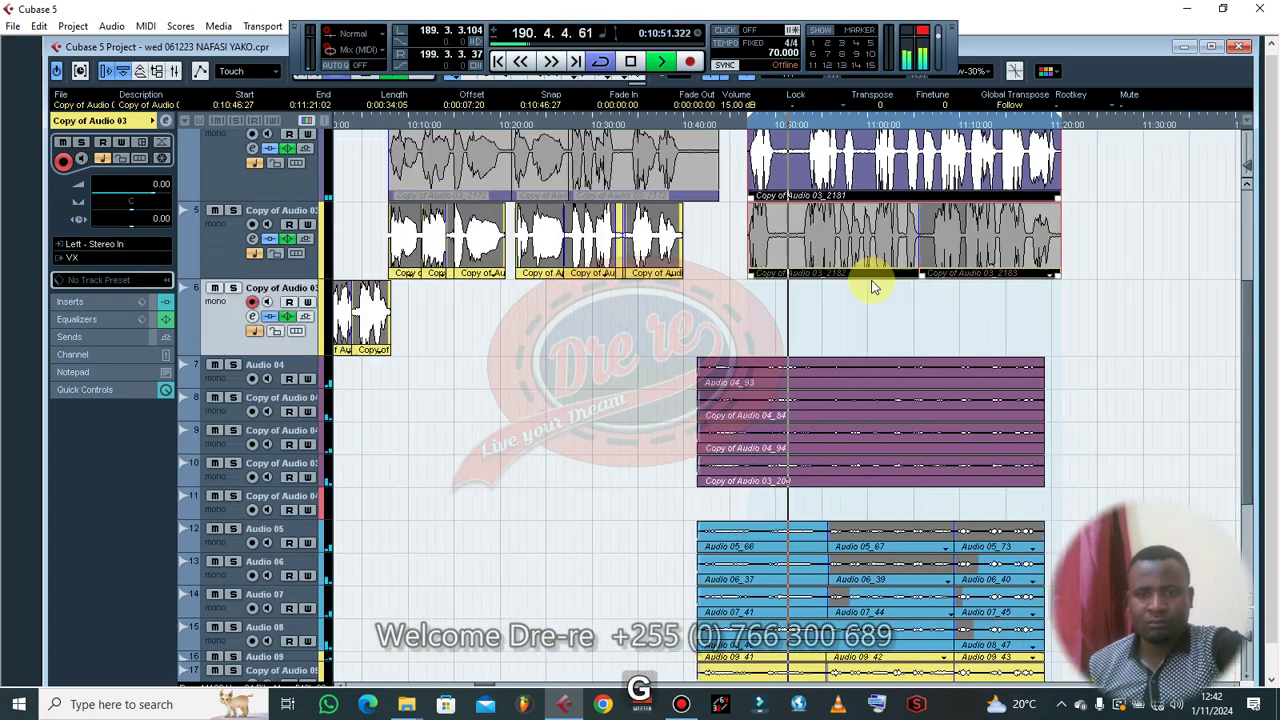
- Select all four groups of events on tracks 7 to 10 and set their volume to 4.00 dB
left_click(966, 266)
scroll(968, 263, "down", 6)
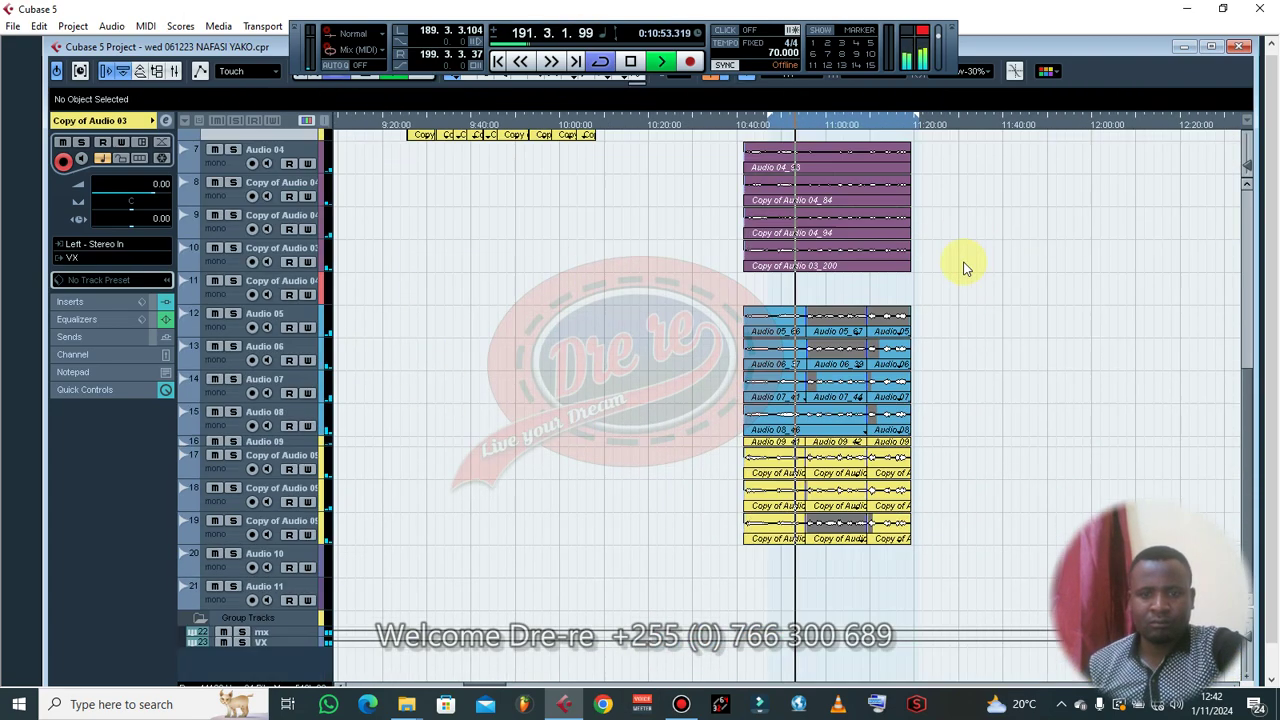
scroll(790, 270, "up", 3)
key("g")
key("g")
key("g")
key("g")
key("g")
key("g")
key("g")
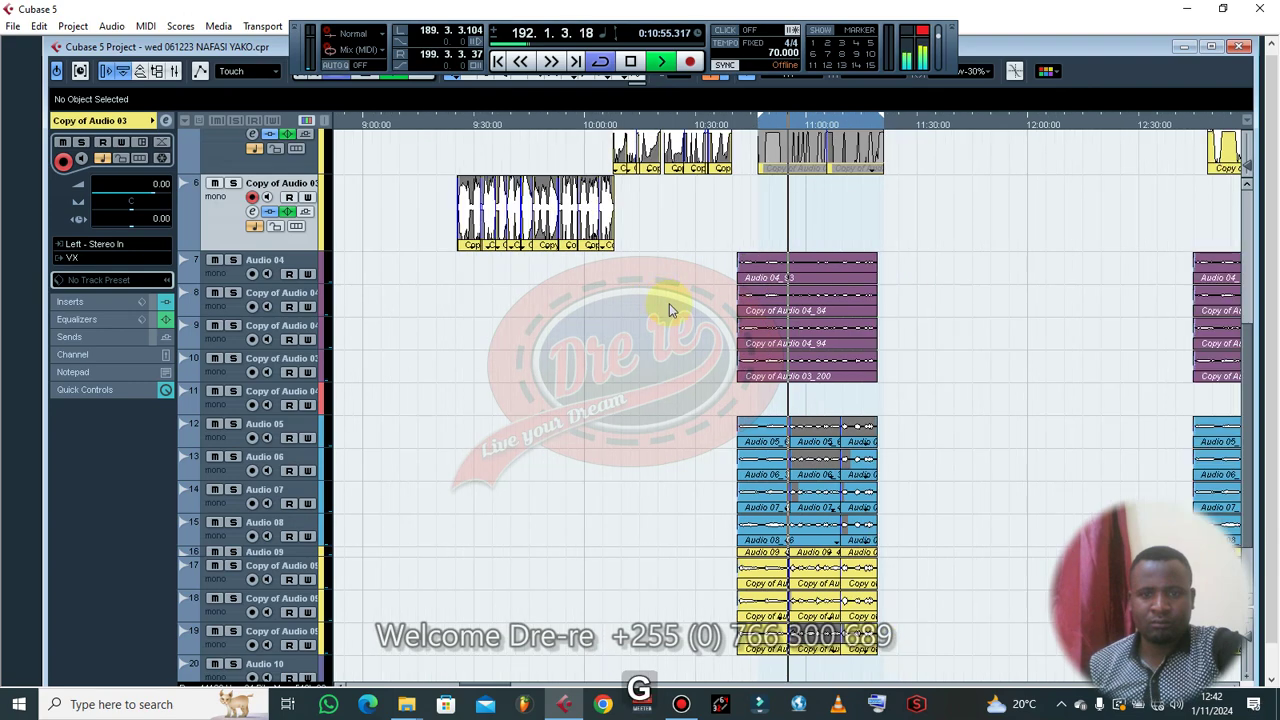
key("g")
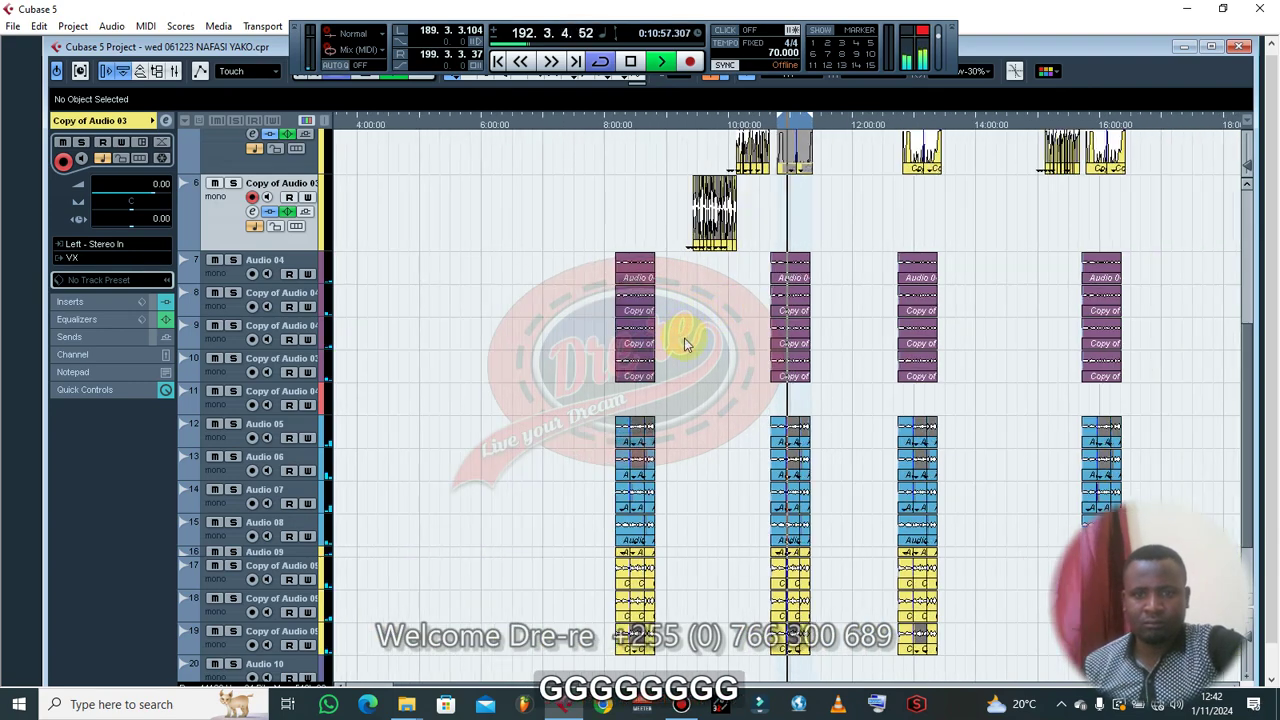
key("g")
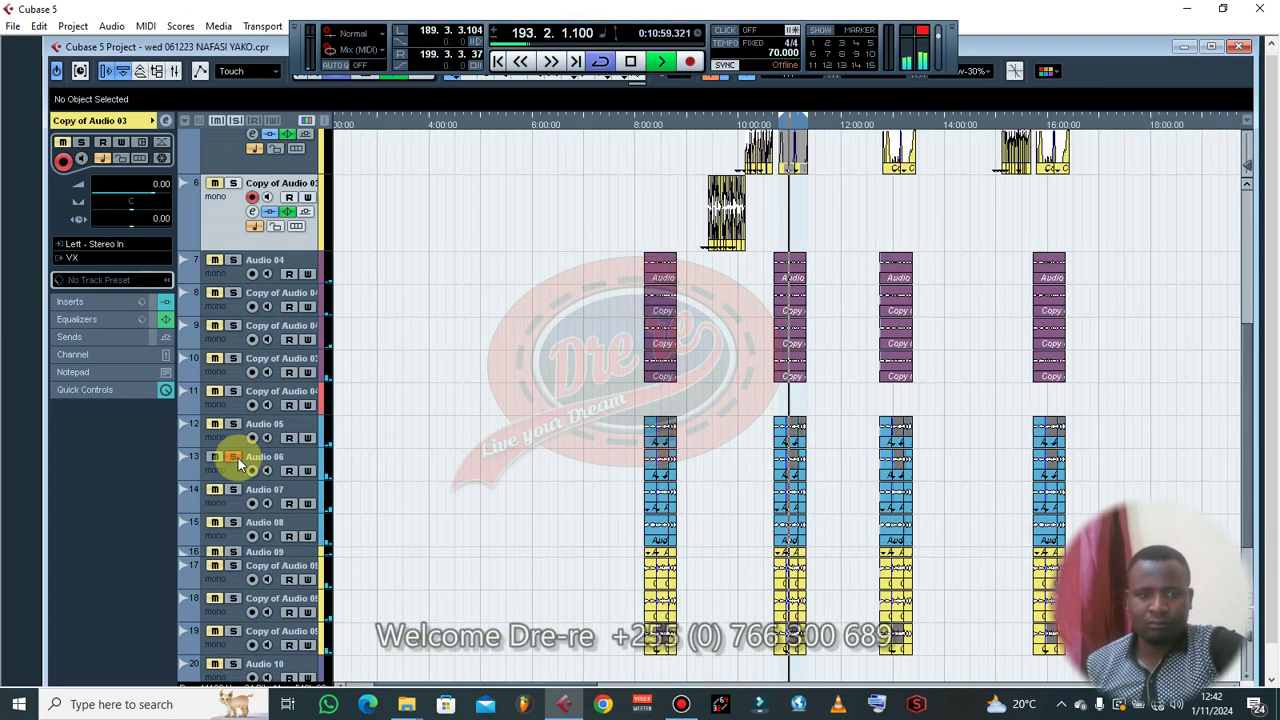
left_click_drag(900, 358, 1096, 372)
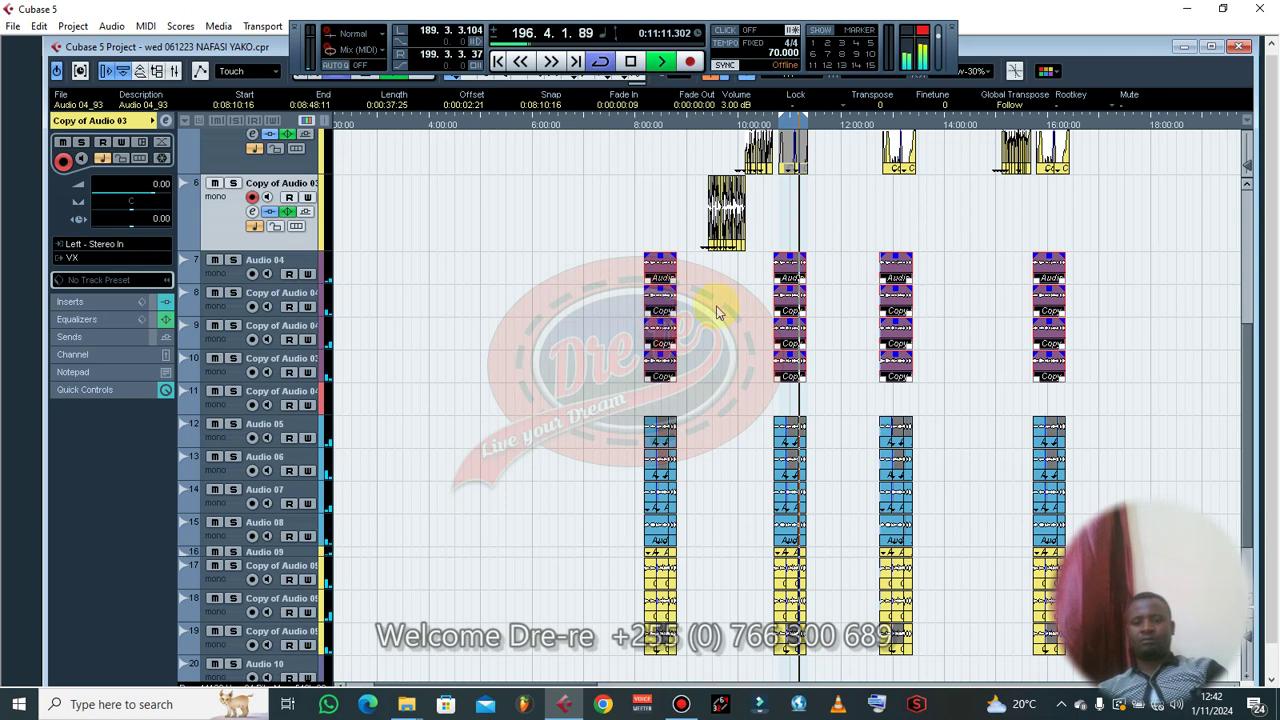
left_click(845, 240)
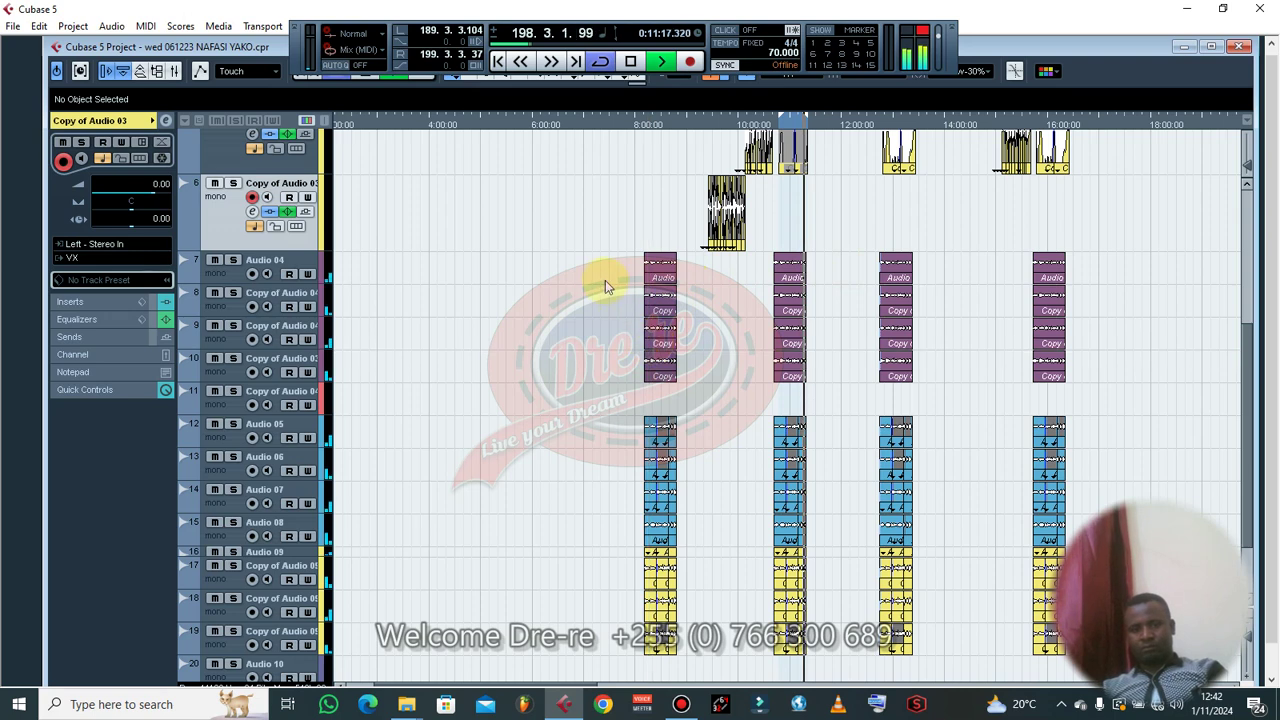
left_click_drag(1033, 352, 1136, 352)
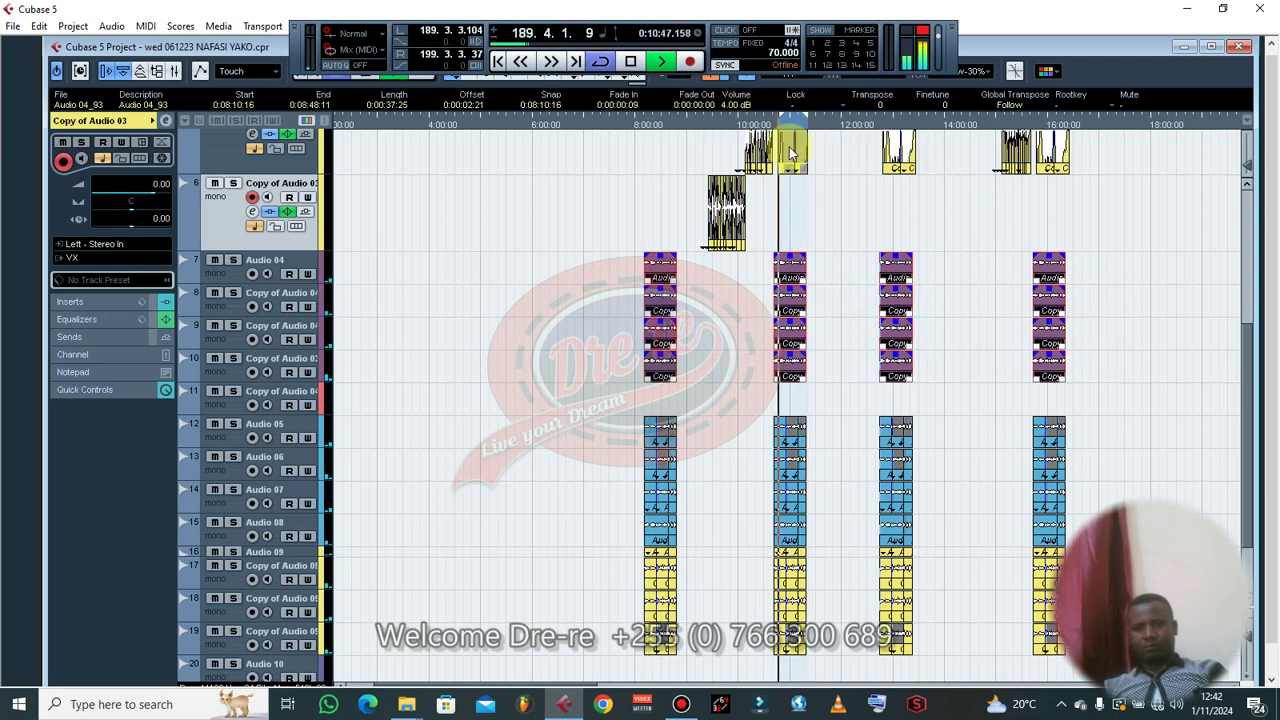
- Select all four groups of events on tracks 12 to 15 and set their volume to 2.00 dB
left_click(815, 259)
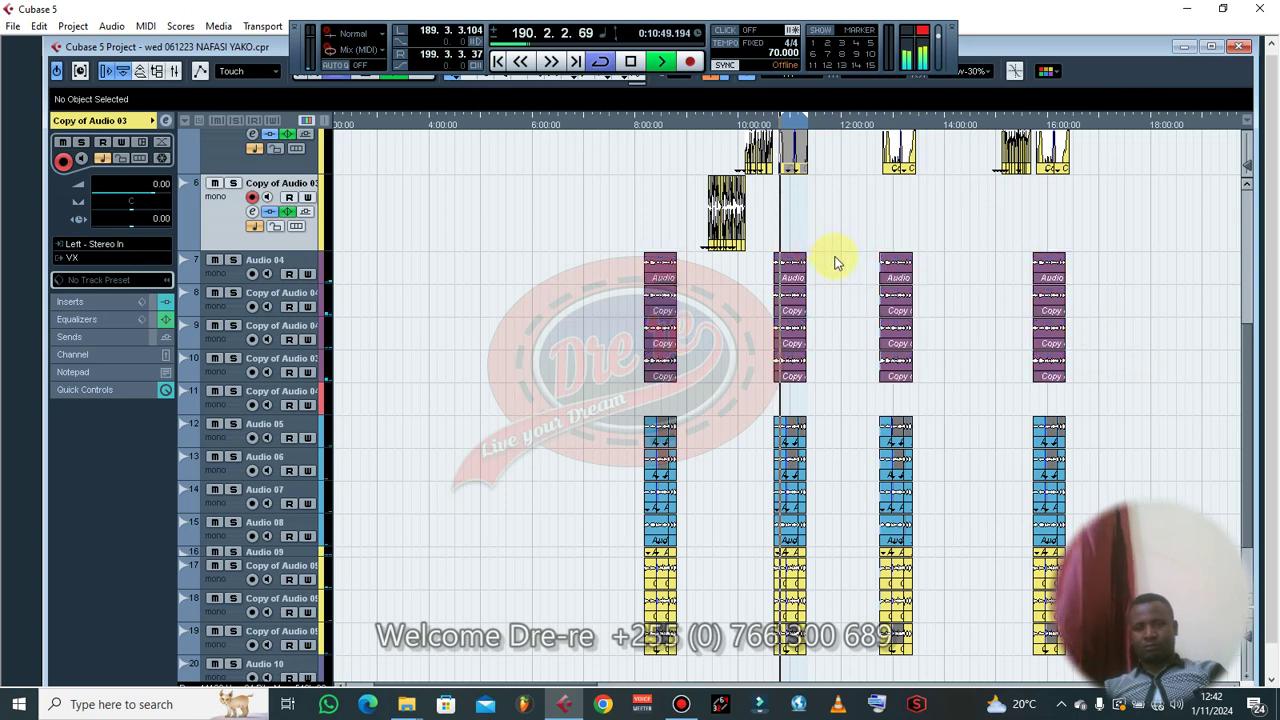
scroll(837, 263, "down", 3)
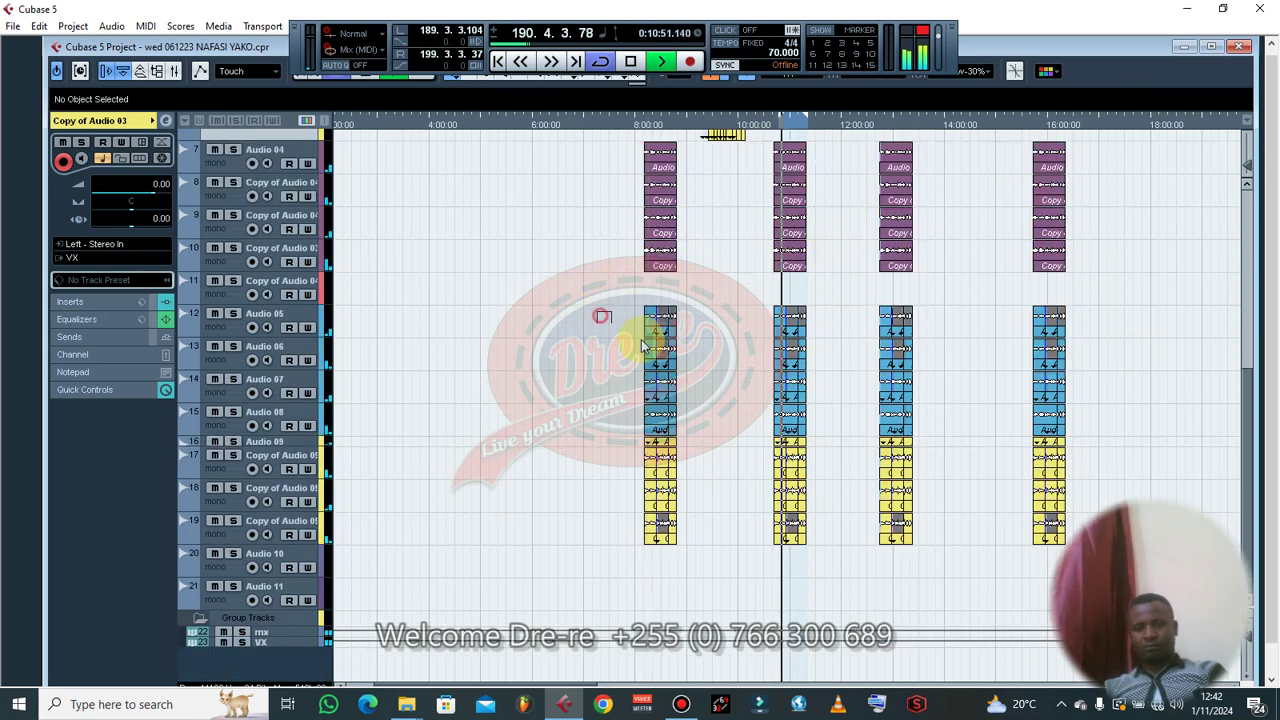
left_click_drag(950, 400, 1070, 415)
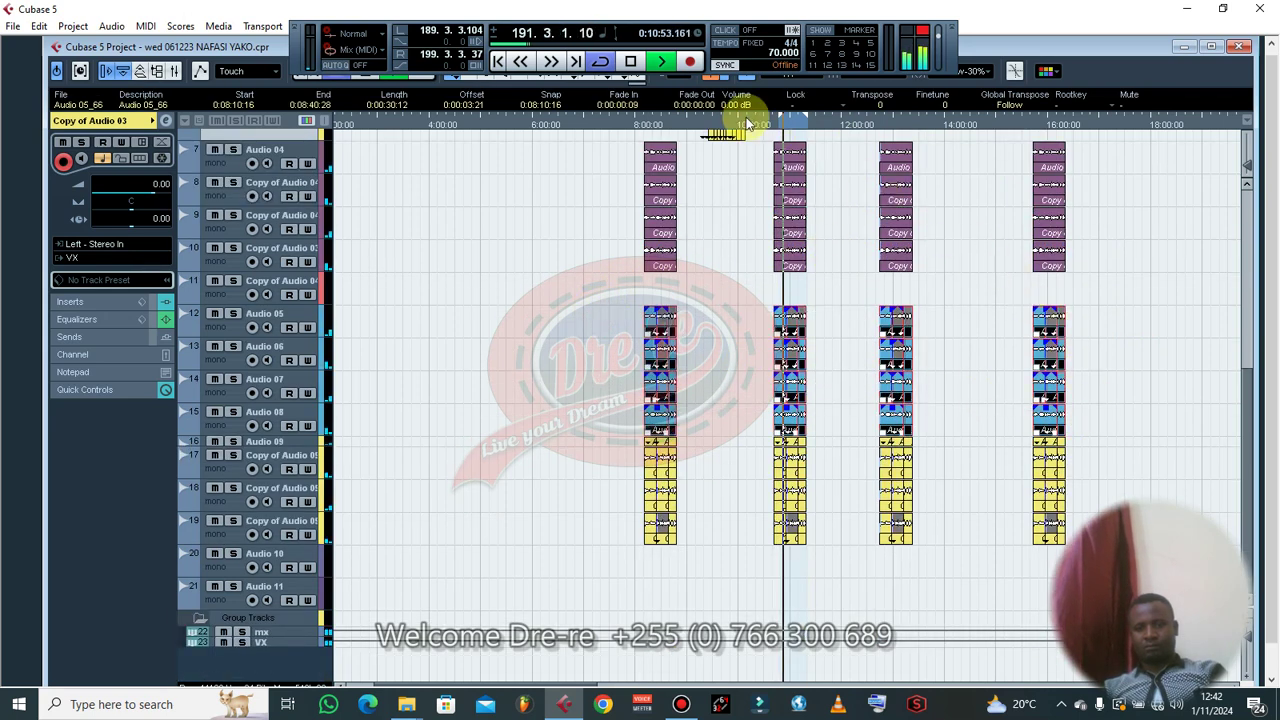
left_click(862, 264)
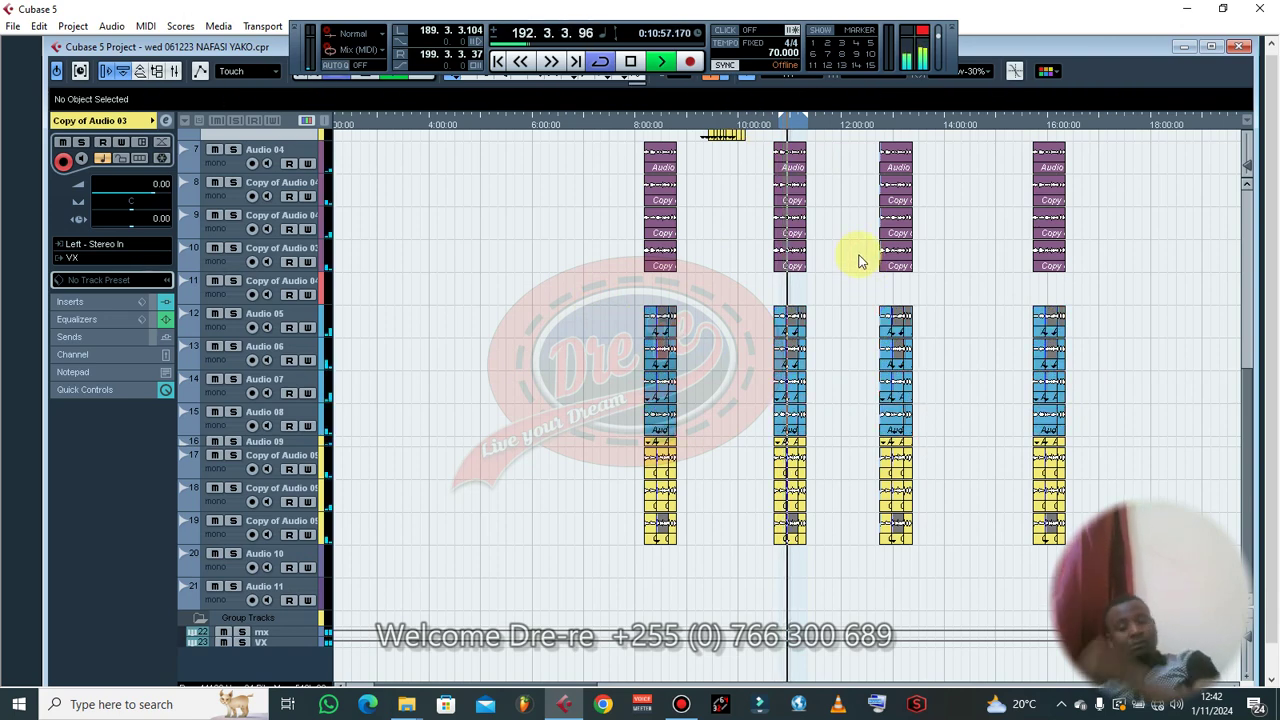
left_click_drag(1108, 406, 1133, 417)
left_click(604, 330)
scroll(736, 107, "up", 1)
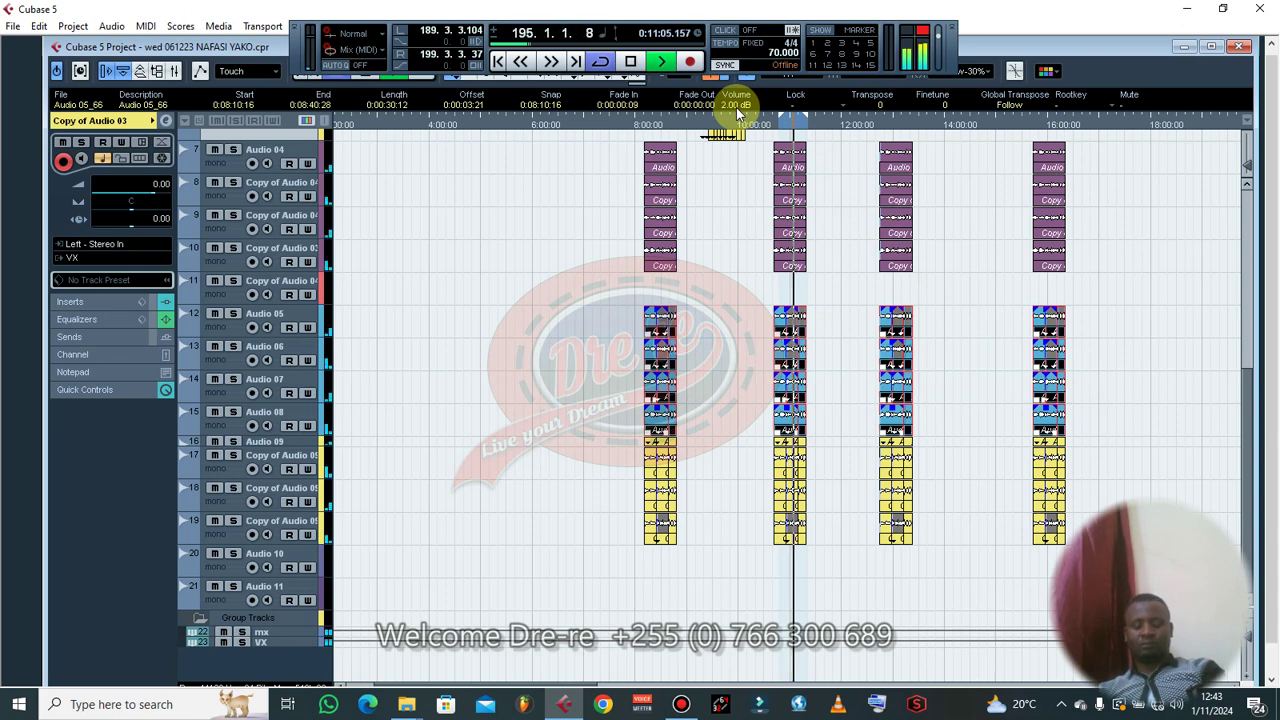
left_click(958, 264)
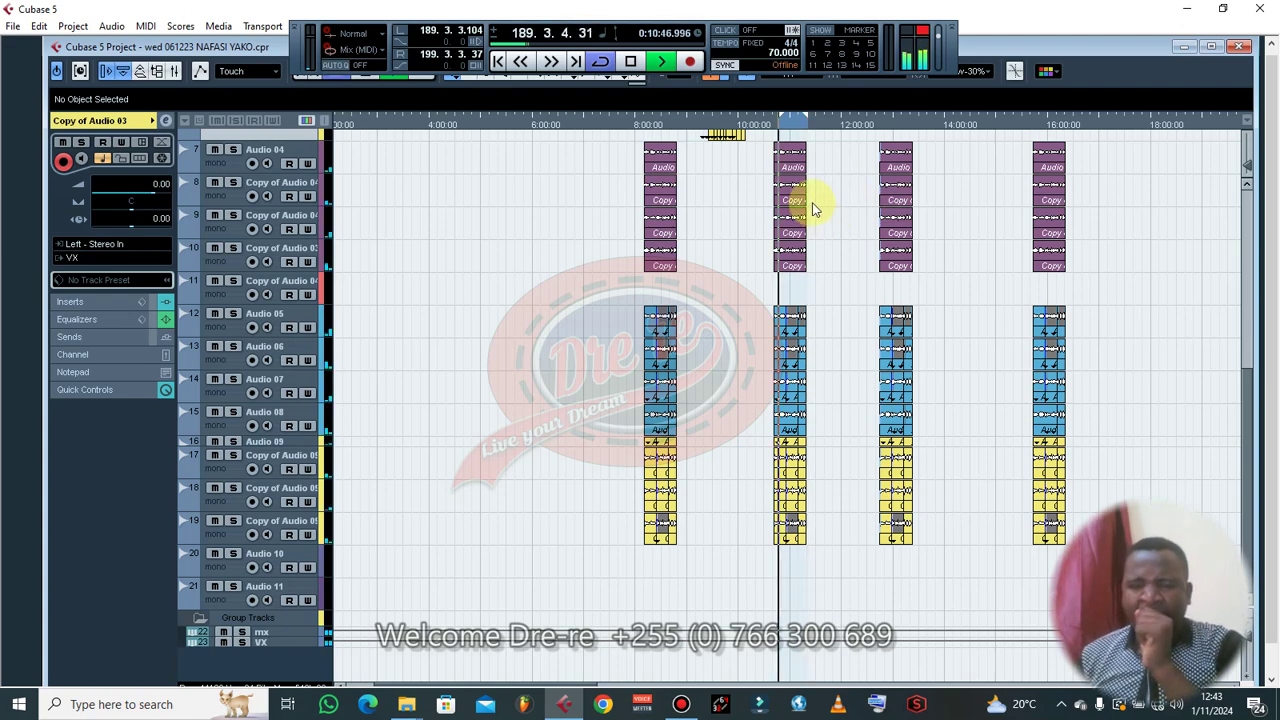
- Set the loop range to the third group of backing vocal events, starting at 12:44:25, and play from there
left_click_drag(867, 239, 942, 425)
key("p")
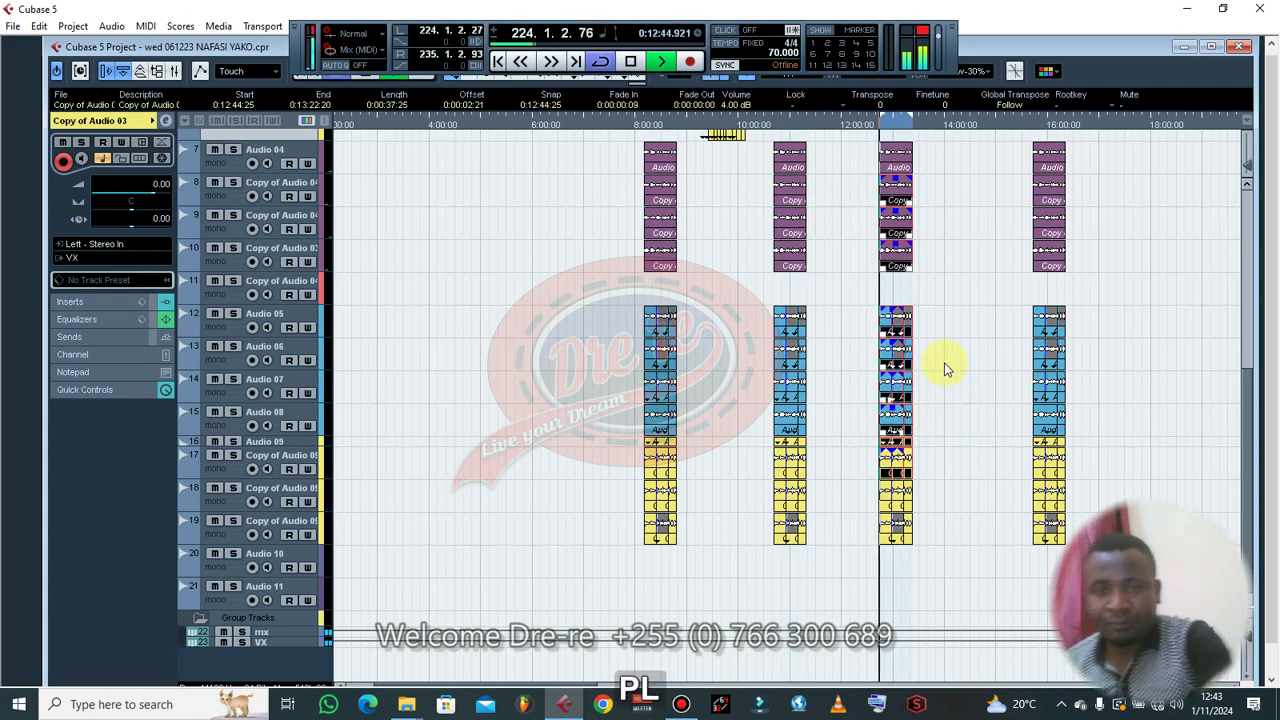
key("h")
key("h")
key("h")
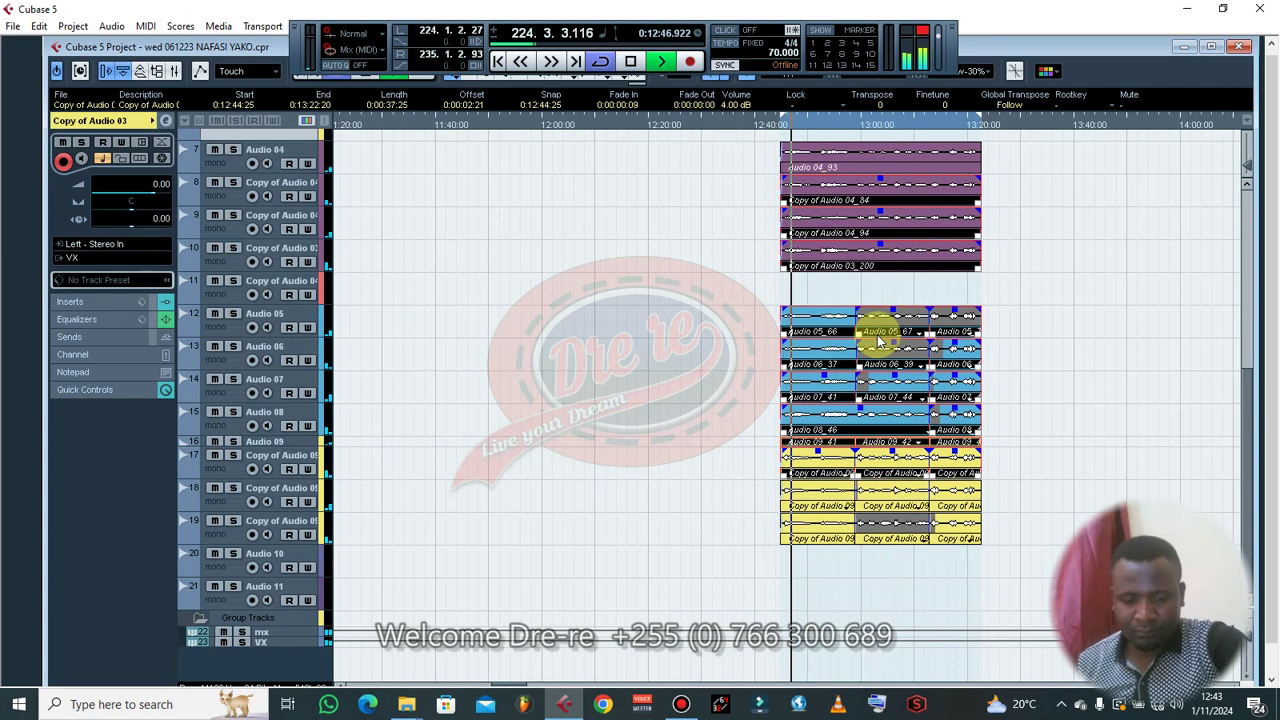
key("g")
key("g")
key("g")
key("g")
key("g")
key("g")
key("g")
key("g")
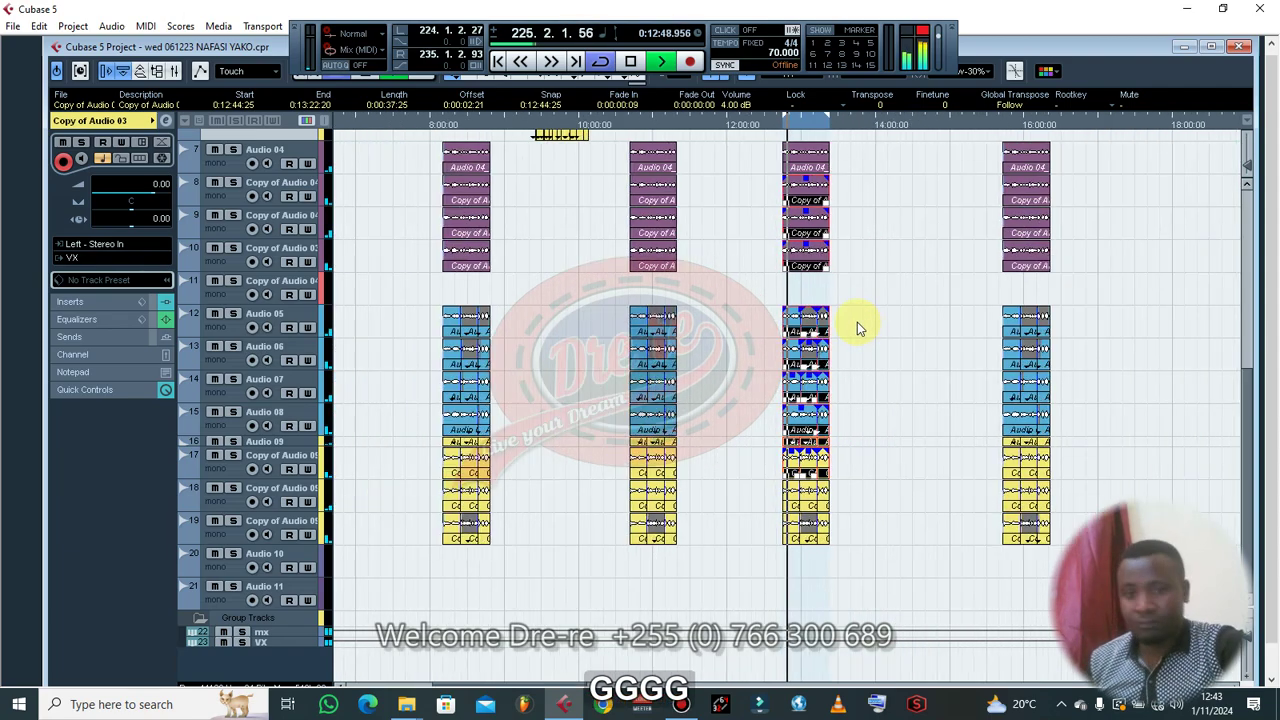
key("h")
key("h")
key("h")
key("g")
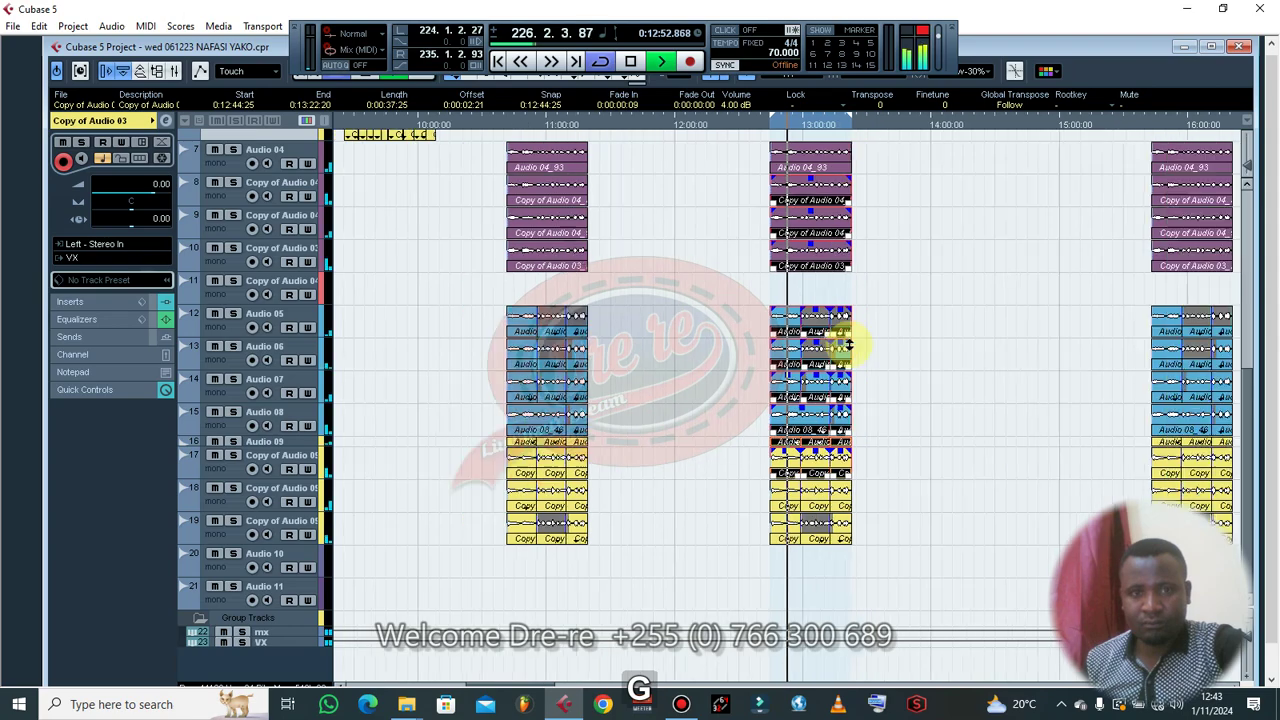
key("g")
key("g")
key("h")
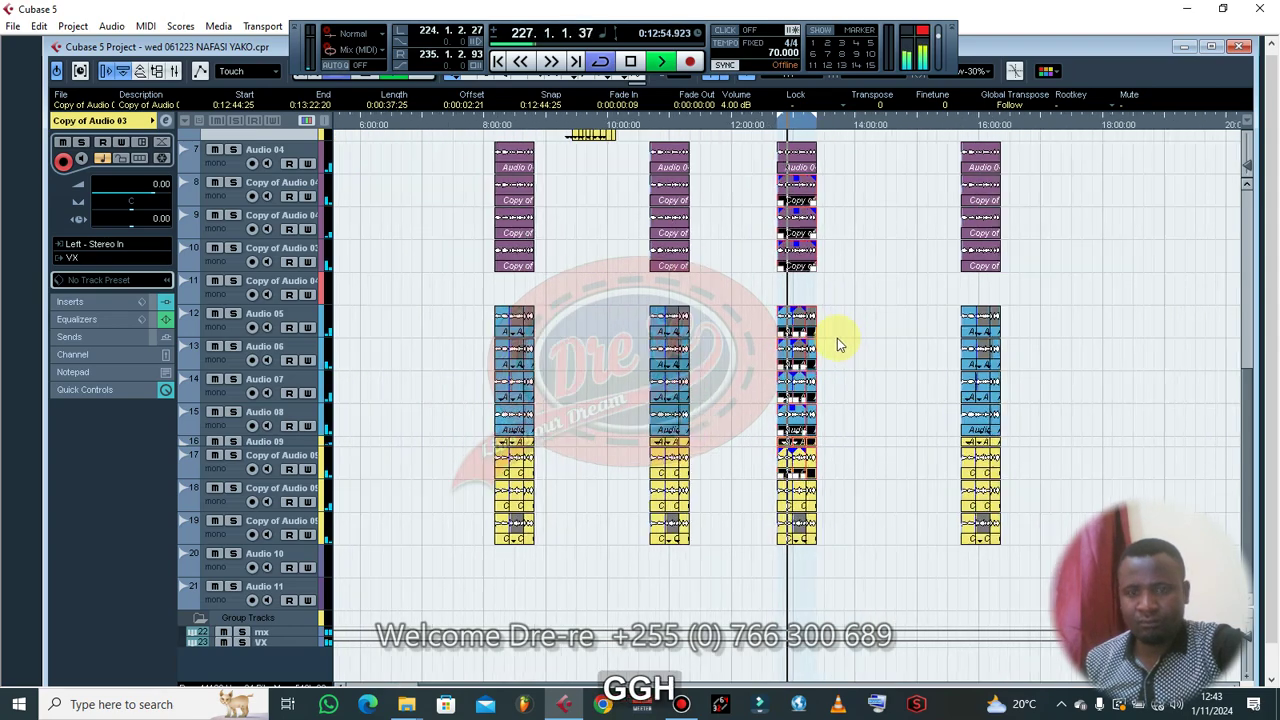
key("h")
key("h")
key("g")
key("g")
key("g")
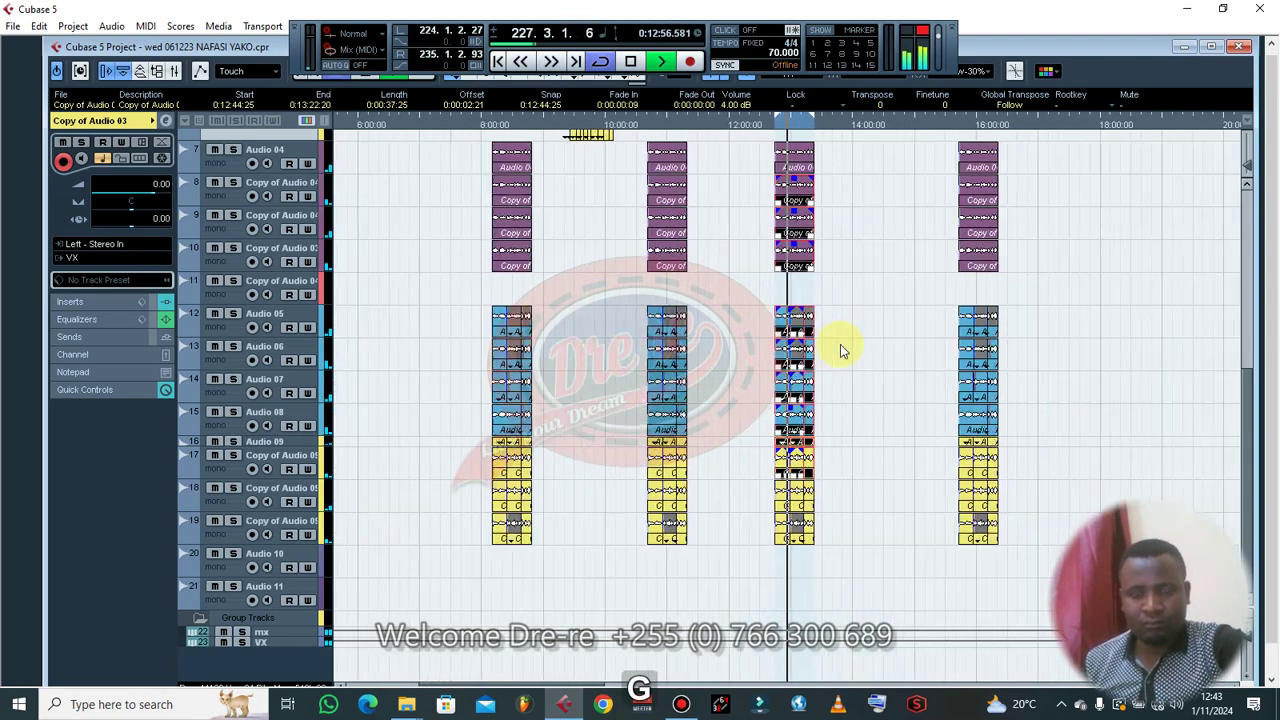
key("g")
scroll(833, 345, "up", 2)
key("h")
key("h")
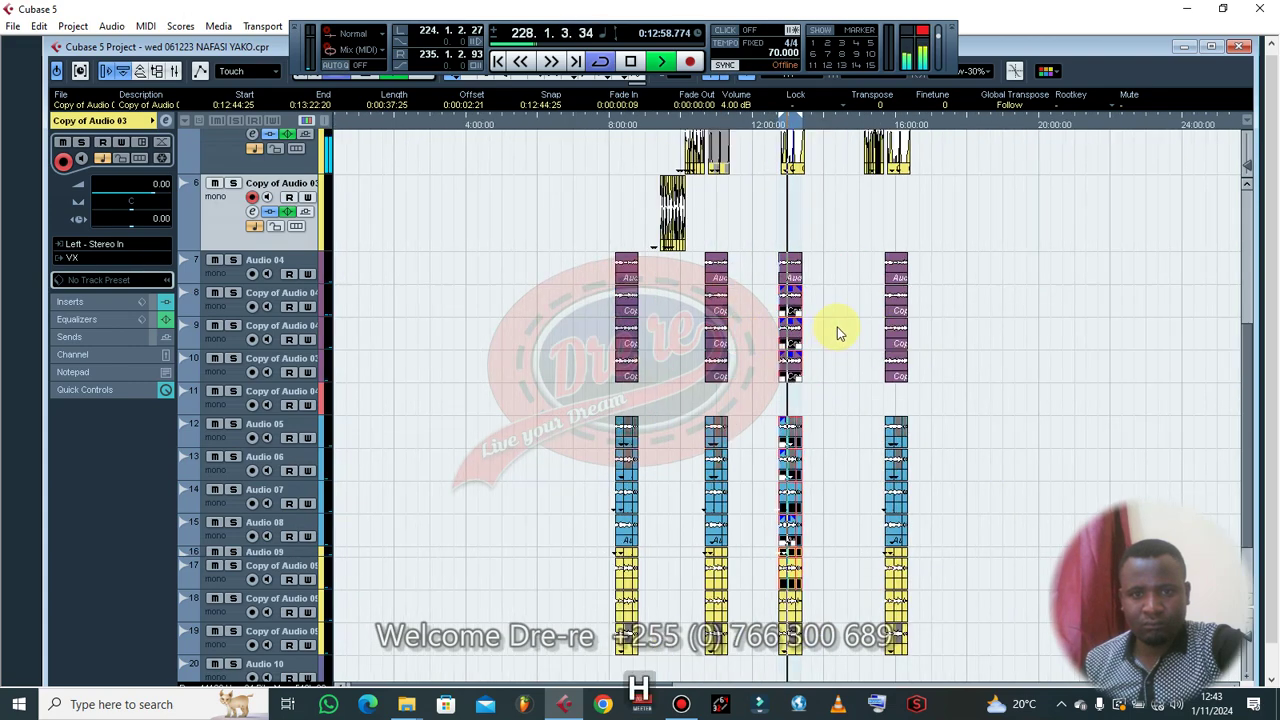
key("h")
scroll(847, 326, "up", 2)
left_click_drag(886, 160, 1158, 272)
scroll(1022, 262, "up", 2)
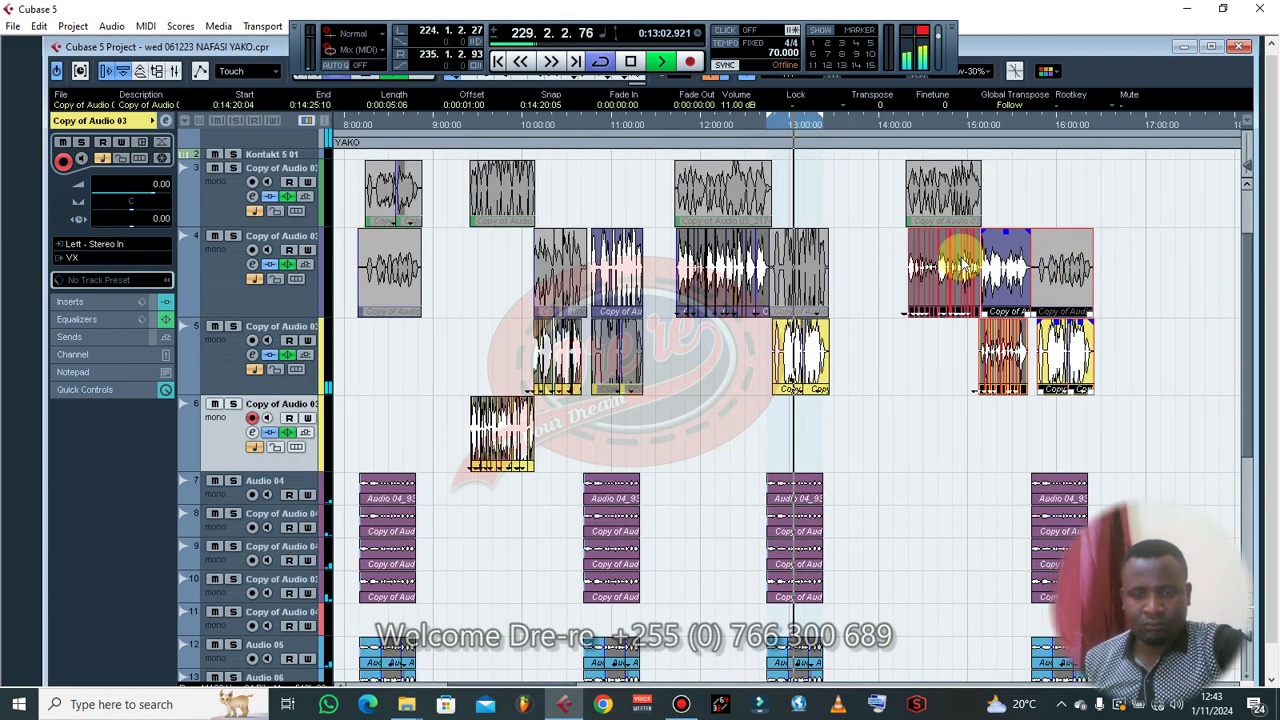
scroll(944, 268, "down", 2)
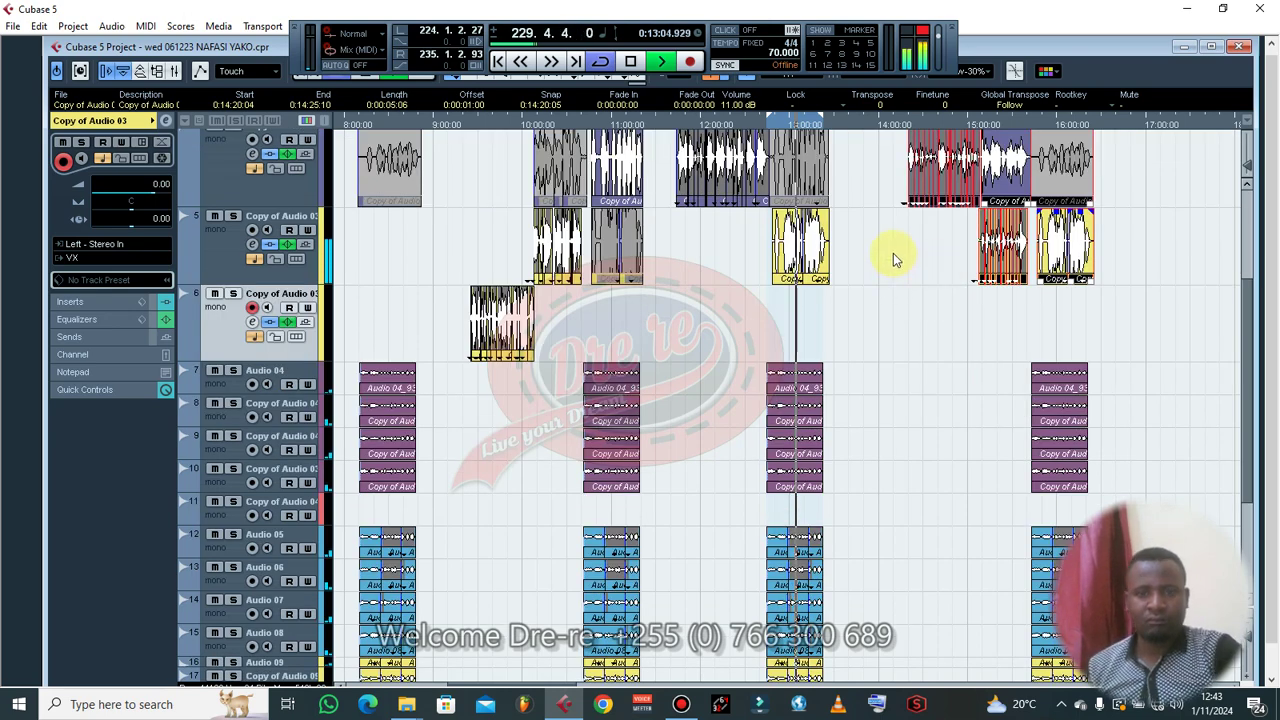
- Set the loop range to the track 6 events and move playback to their start
left_click(472, 310)
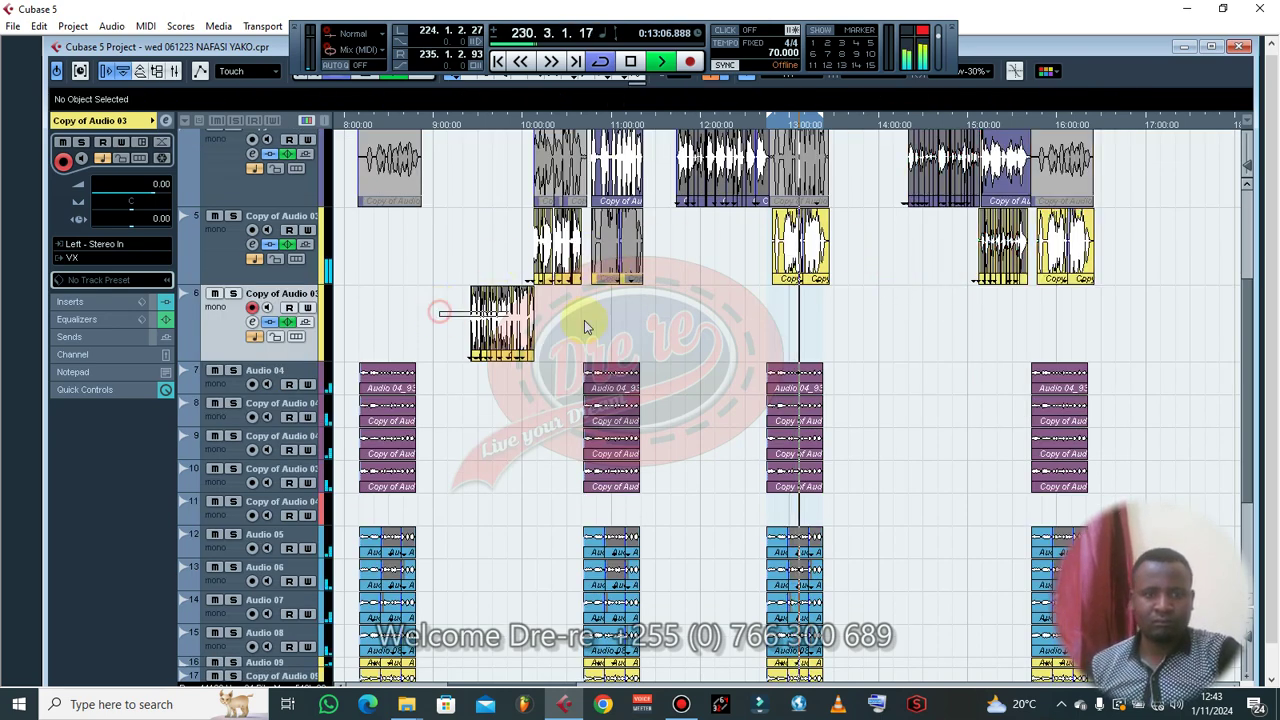
key("l")
scroll(427, 283, "down", 2)
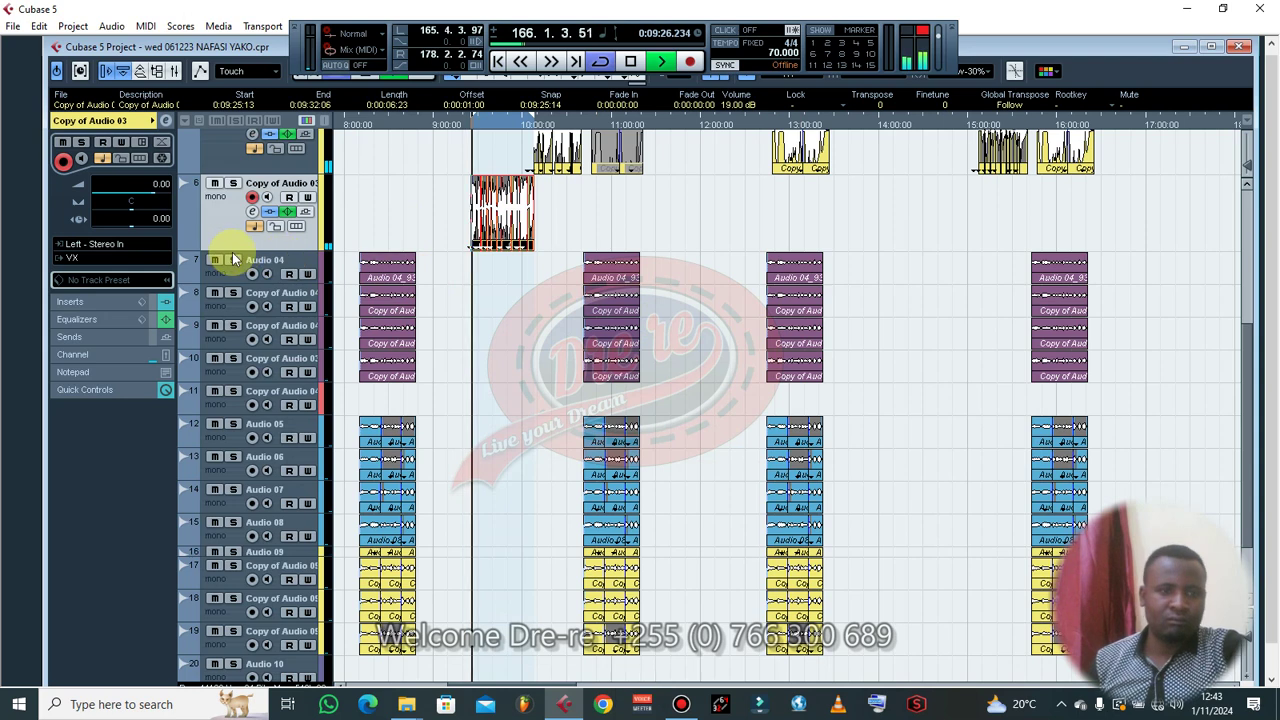
- Open track 6's channel settings, audition its sound, and switch off EQ bands 1, 2 and 3
left_click(253, 212)
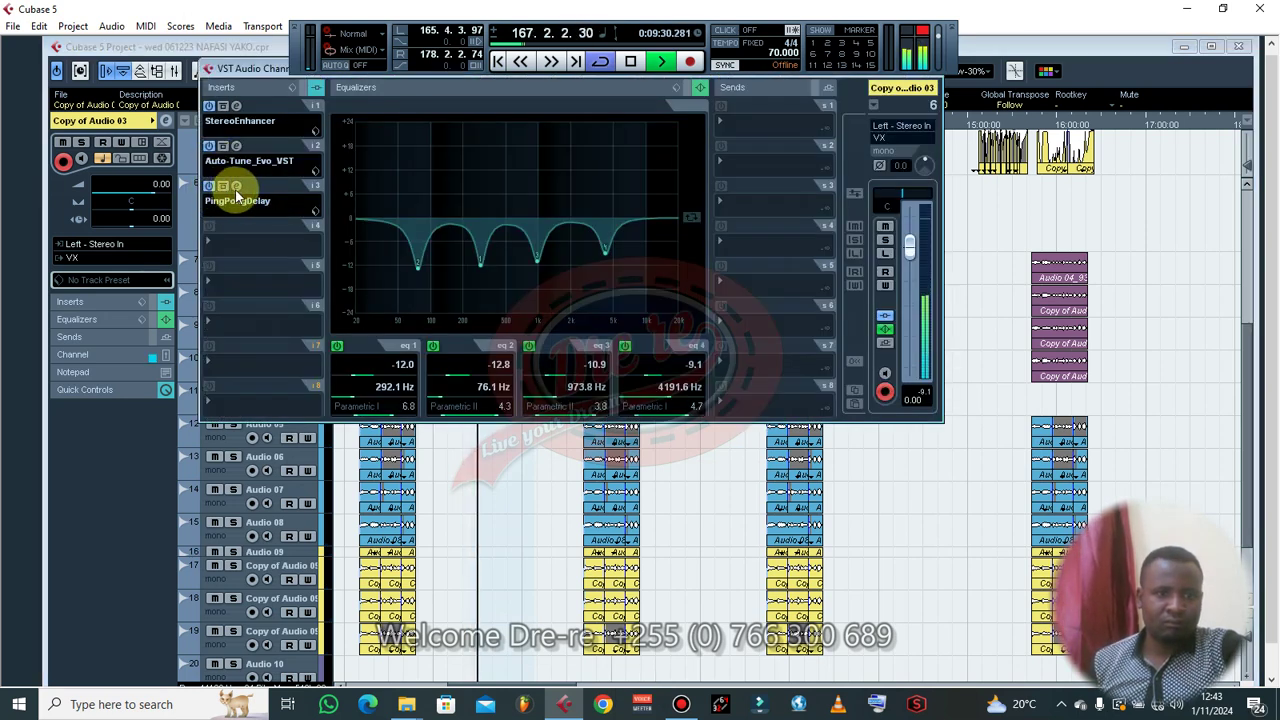
key("space")
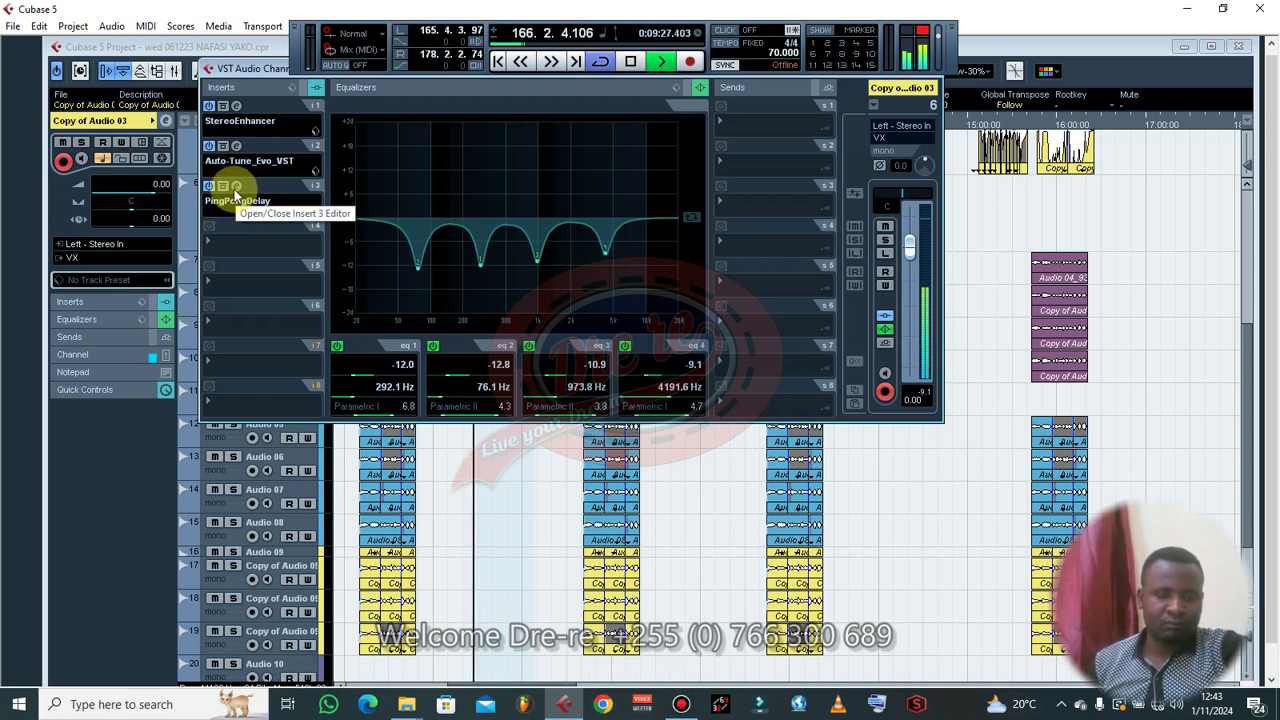
key("space")
left_click(336, 347)
left_click(336, 347)
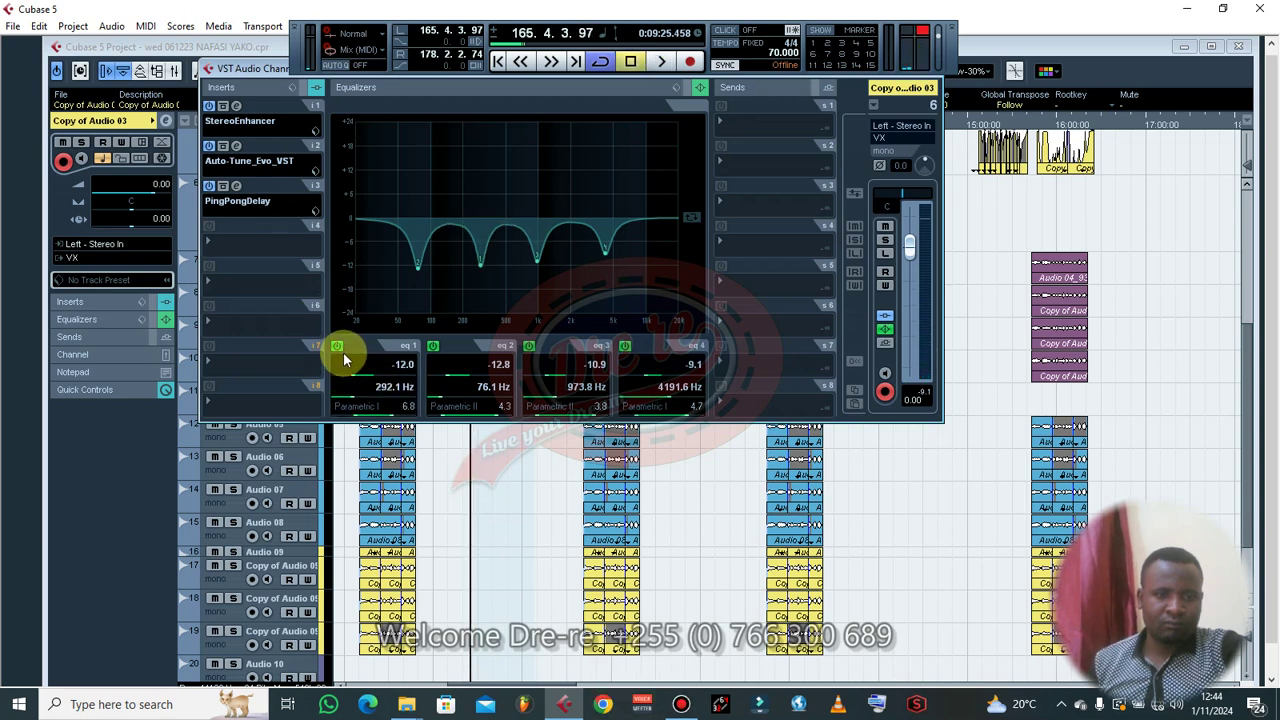
left_click(338, 348)
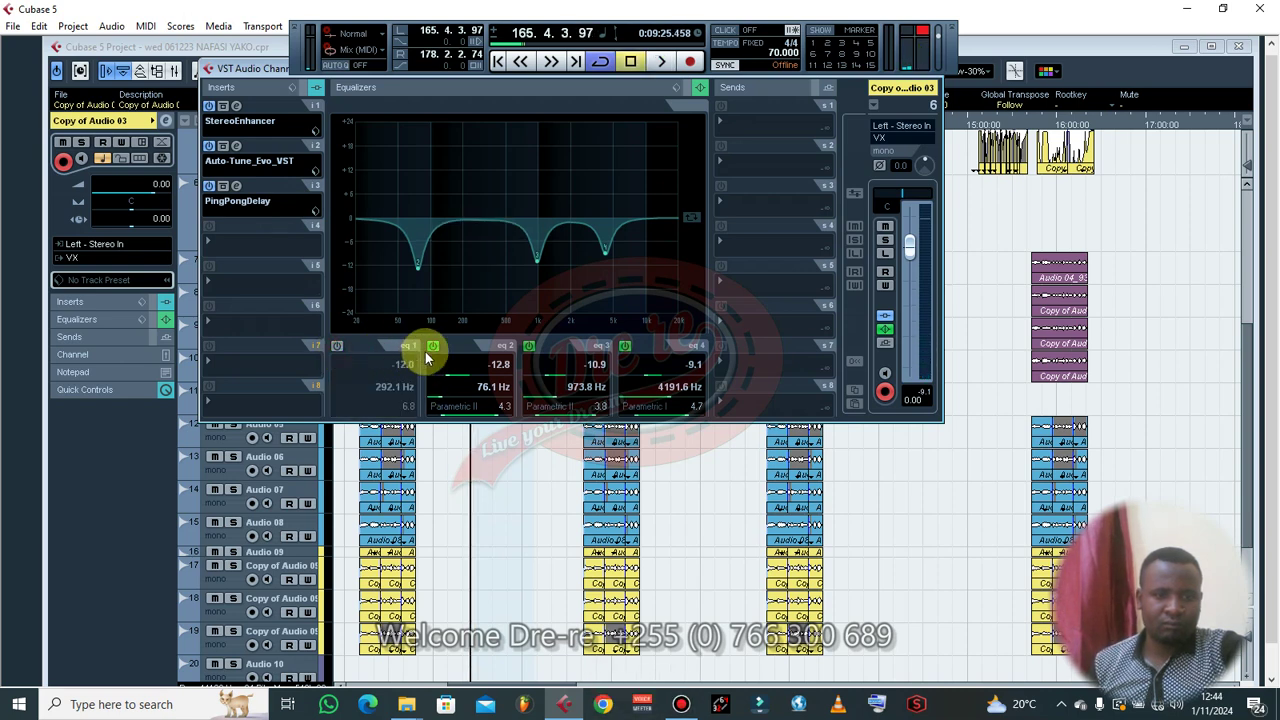
left_click(430, 348)
left_click(527, 346)
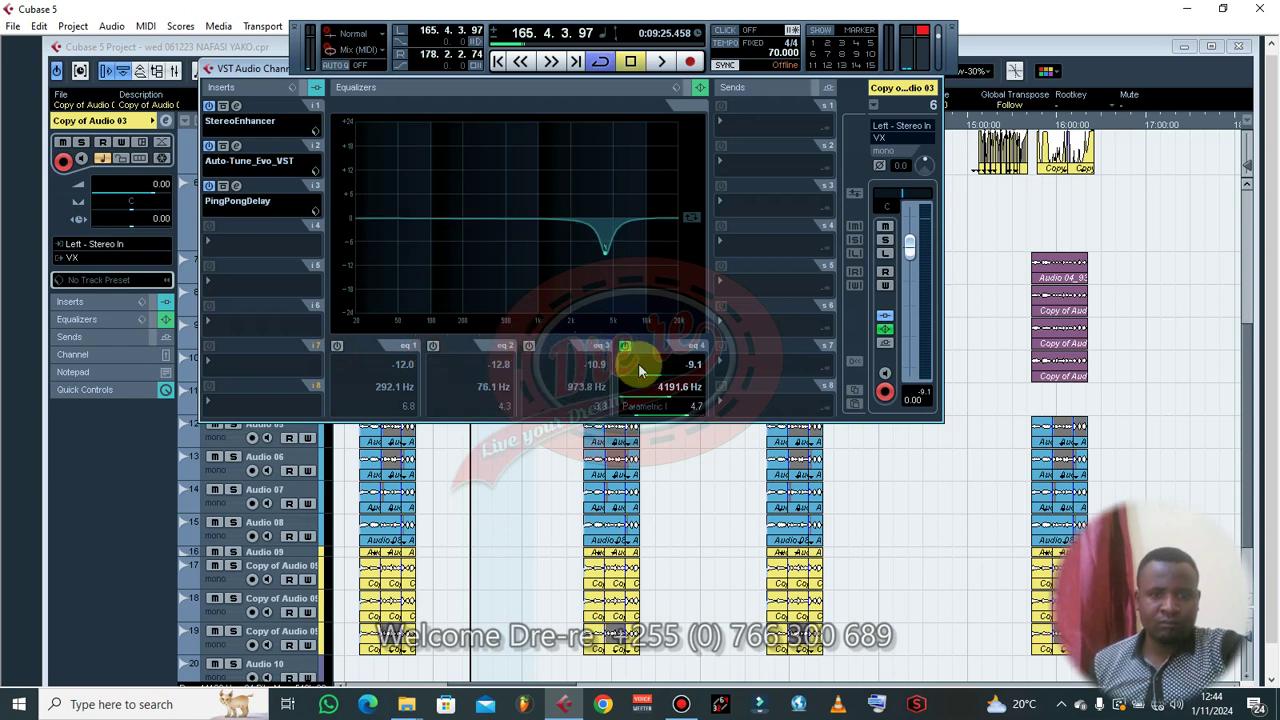
- Boost track 6's EQ band 4 to 24.0 dB with a Q of 12.0 and sweep its frequency down to about 2275 Hz during playback
key("space")
mouse_move(688, 413)
left_mouse_down()
mouse_move(636, 414)
mouse_move(757, 377)
mouse_move(683, 391)
left_mouse_up()
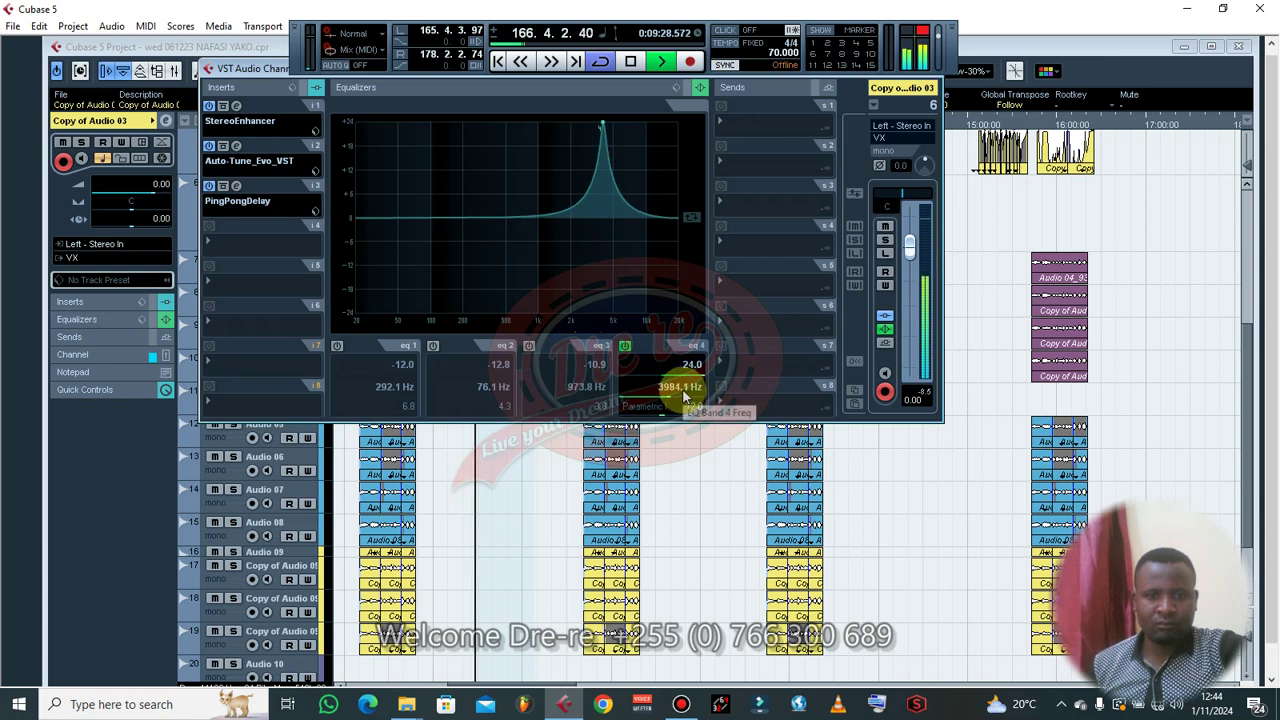
scroll(685, 398, "down", 6)
scroll(685, 398, "down", 8)
key("space")
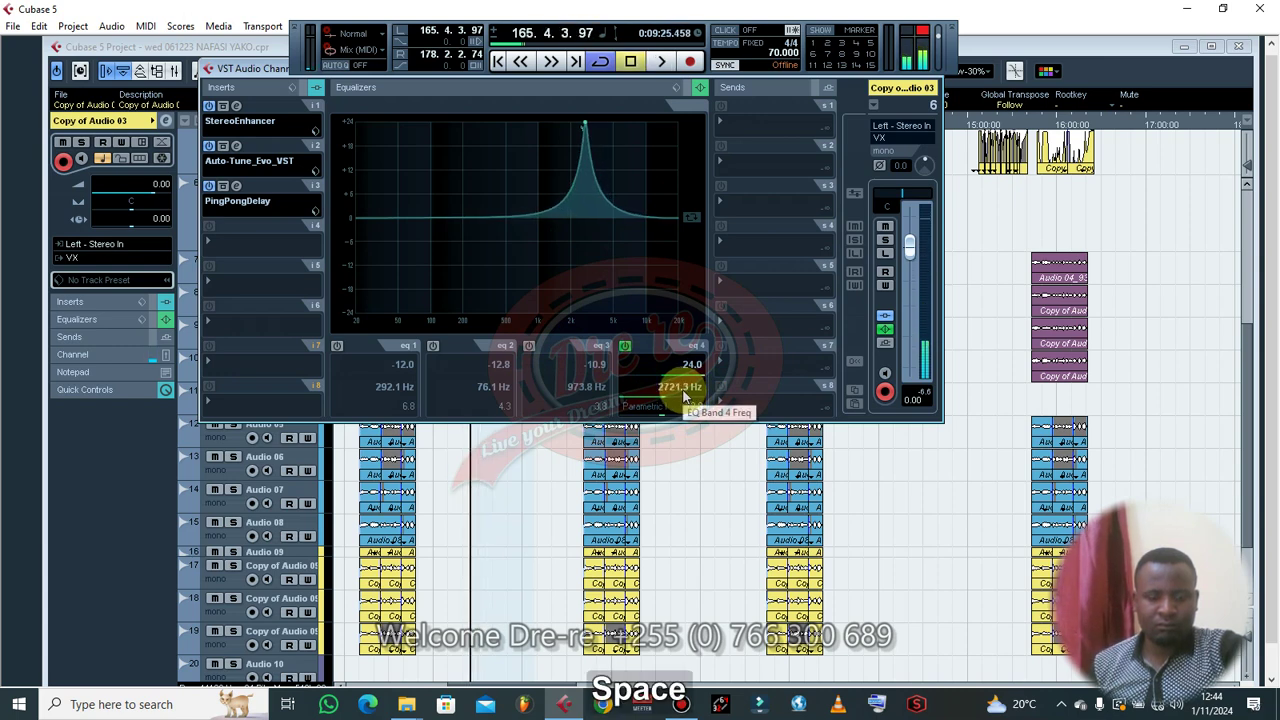
scroll(685, 397, "down", 2)
key("space")
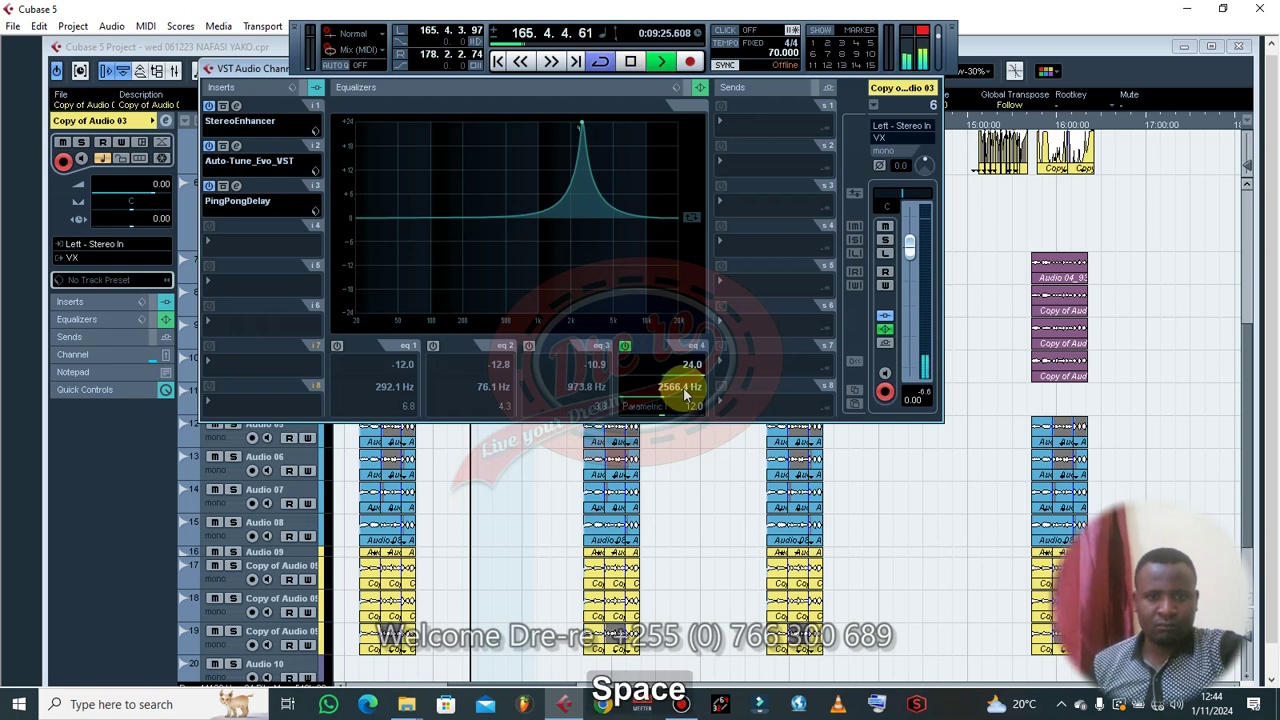
scroll(683, 387, "down", 4)
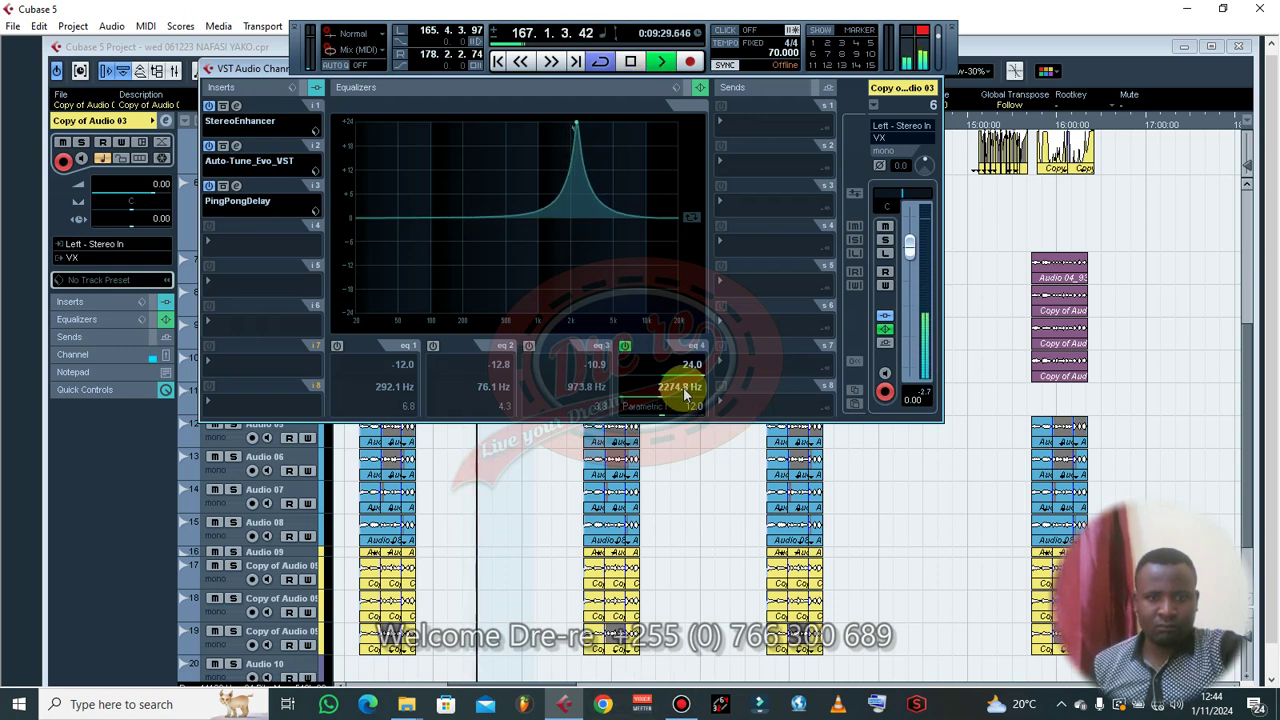
- Sweep track 6's EQ band 4 frequency up to about 10.4 kHz during playback, keeping the 24.0 dB boost
scroll(683, 387, "up", 4)
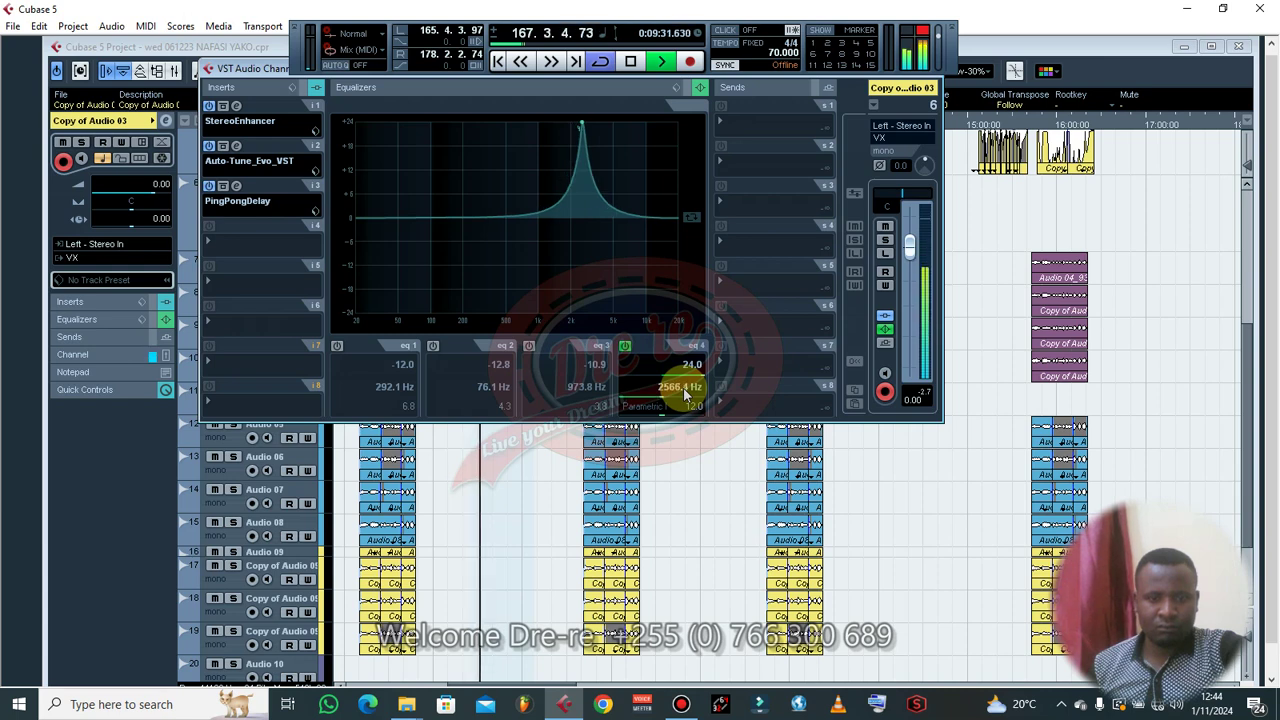
scroll(683, 387, "up", 2)
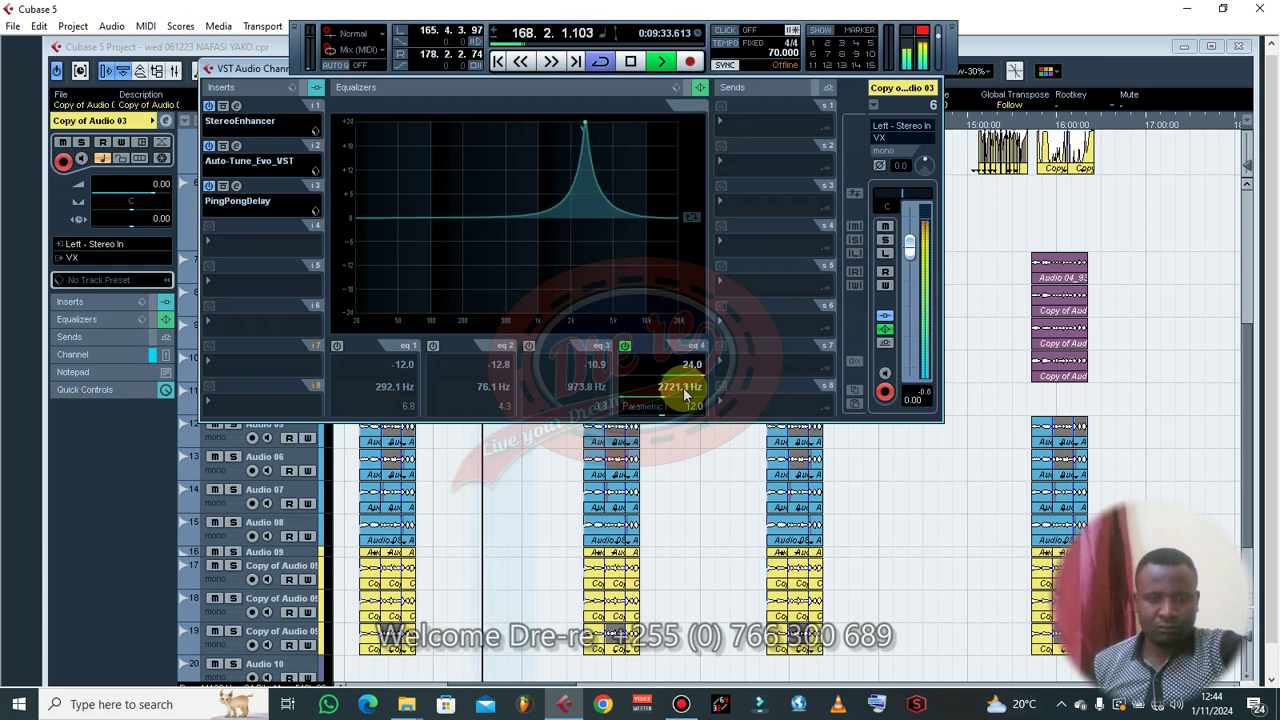
scroll(683, 387, "up", 7)
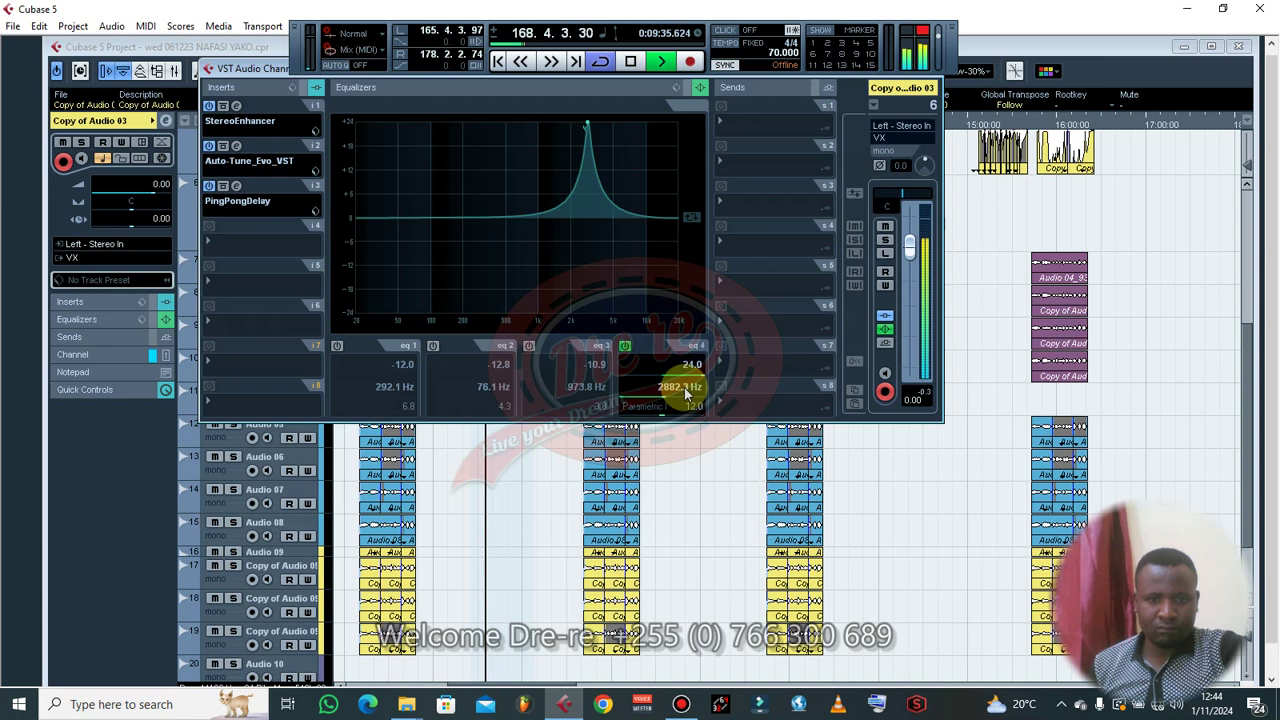
scroll(683, 387, "up", 20)
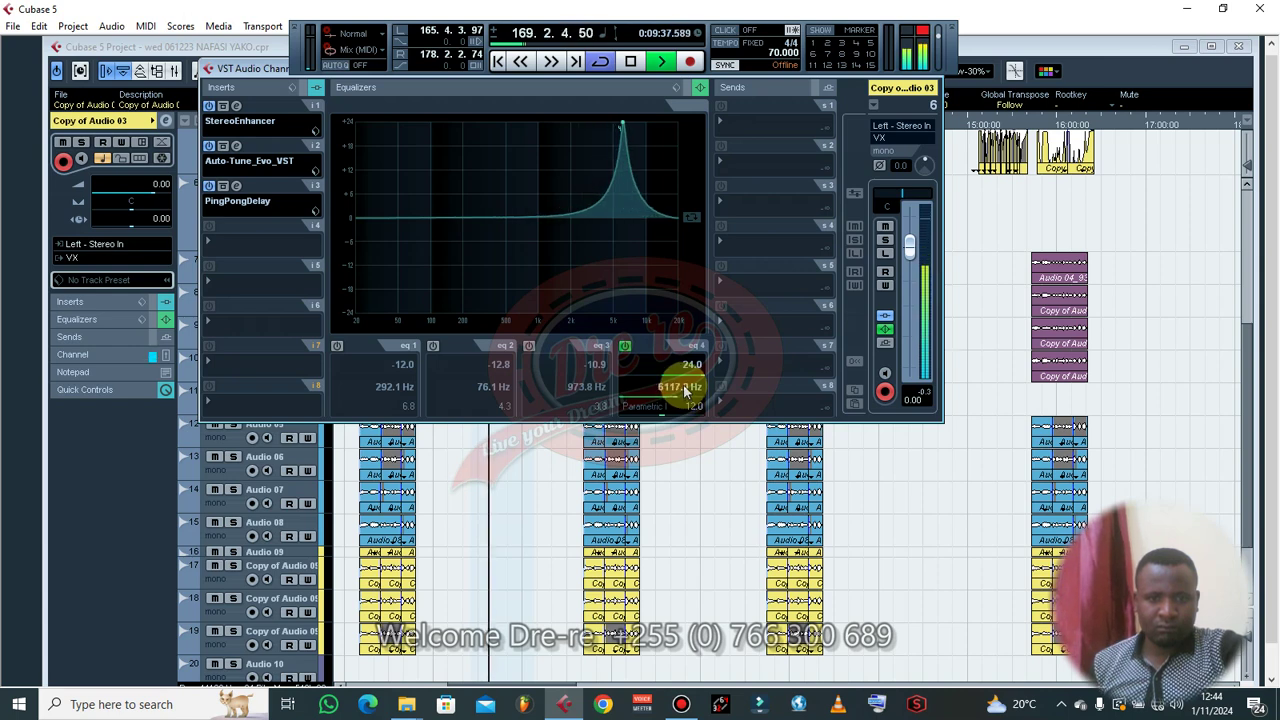
scroll(685, 392, "up", 3)
scroll(685, 392, "up", 4)
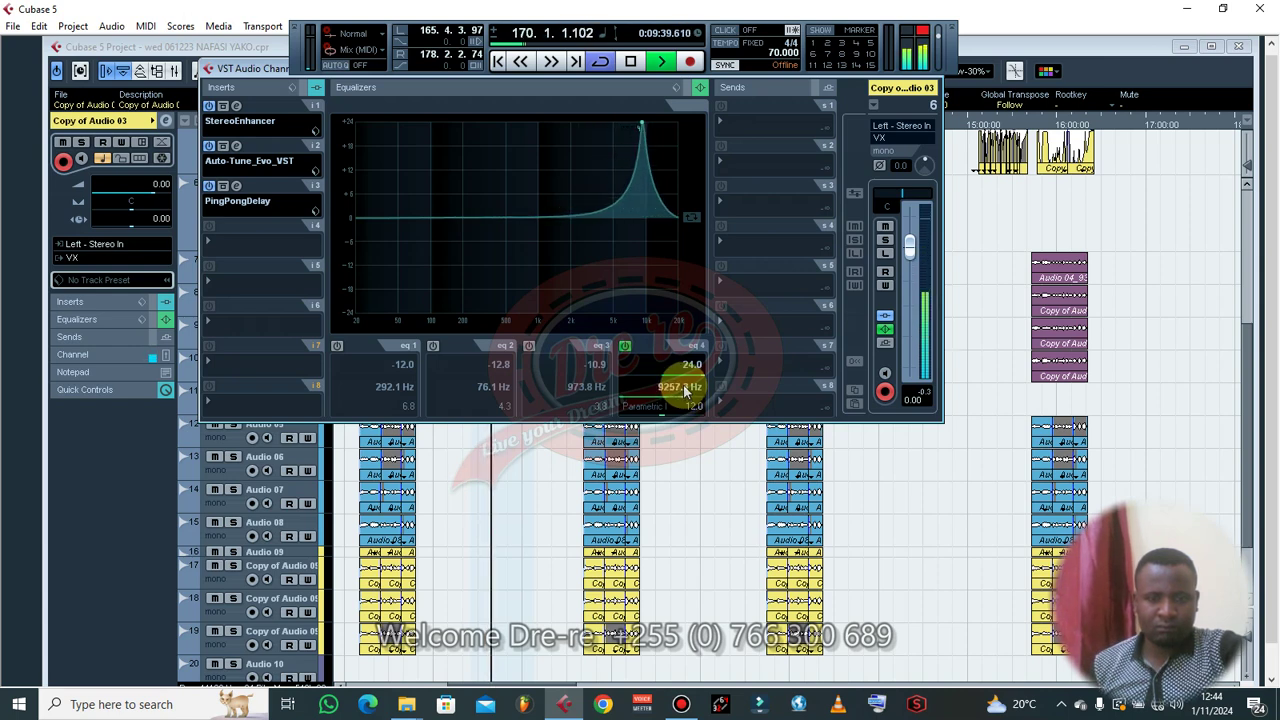
scroll(685, 392, "up", 2)
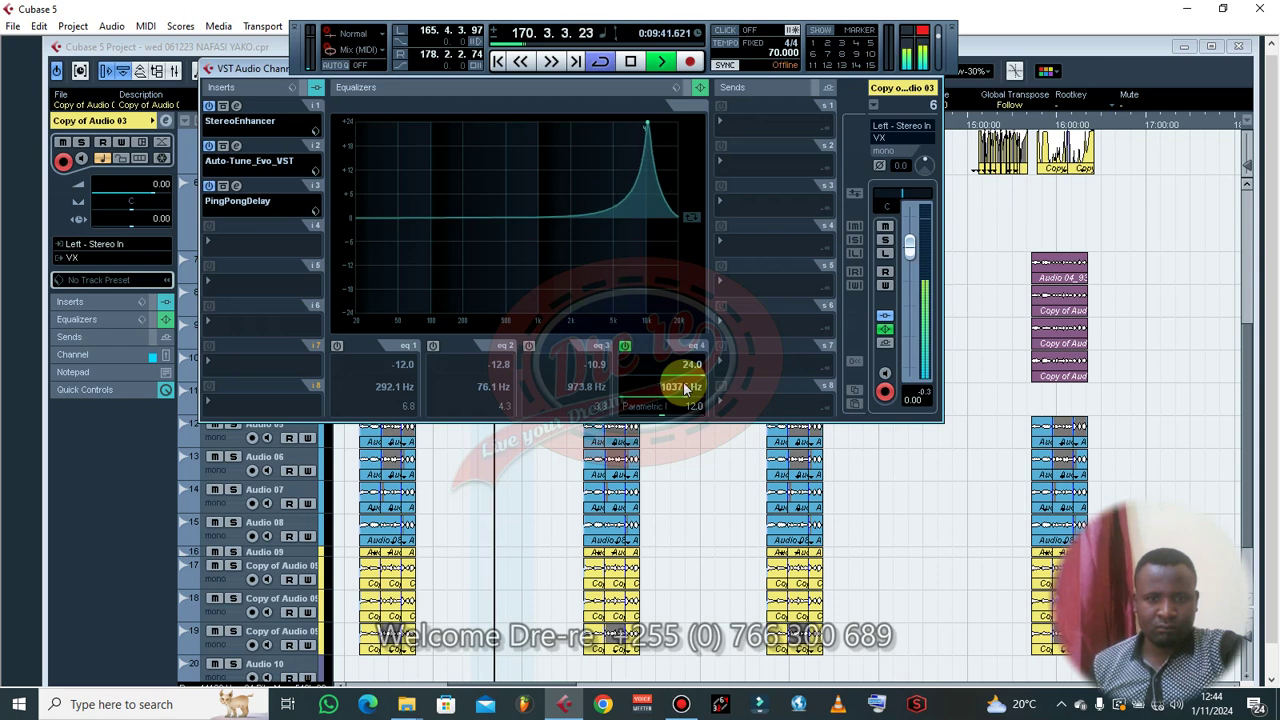
- Sweep EQ band 4's frequency gradually back down to about 3784 Hz while listening for harsh tones
scroll(685, 390, "down", 5)
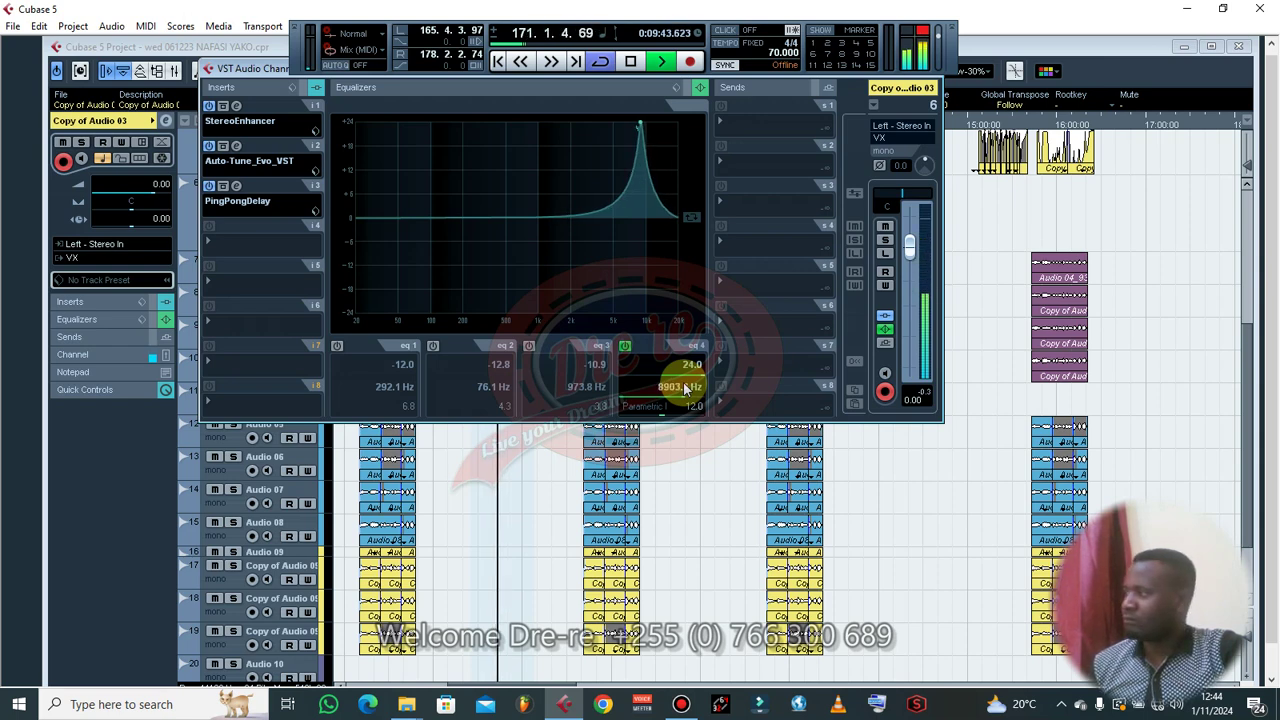
scroll(685, 390, "down", 1)
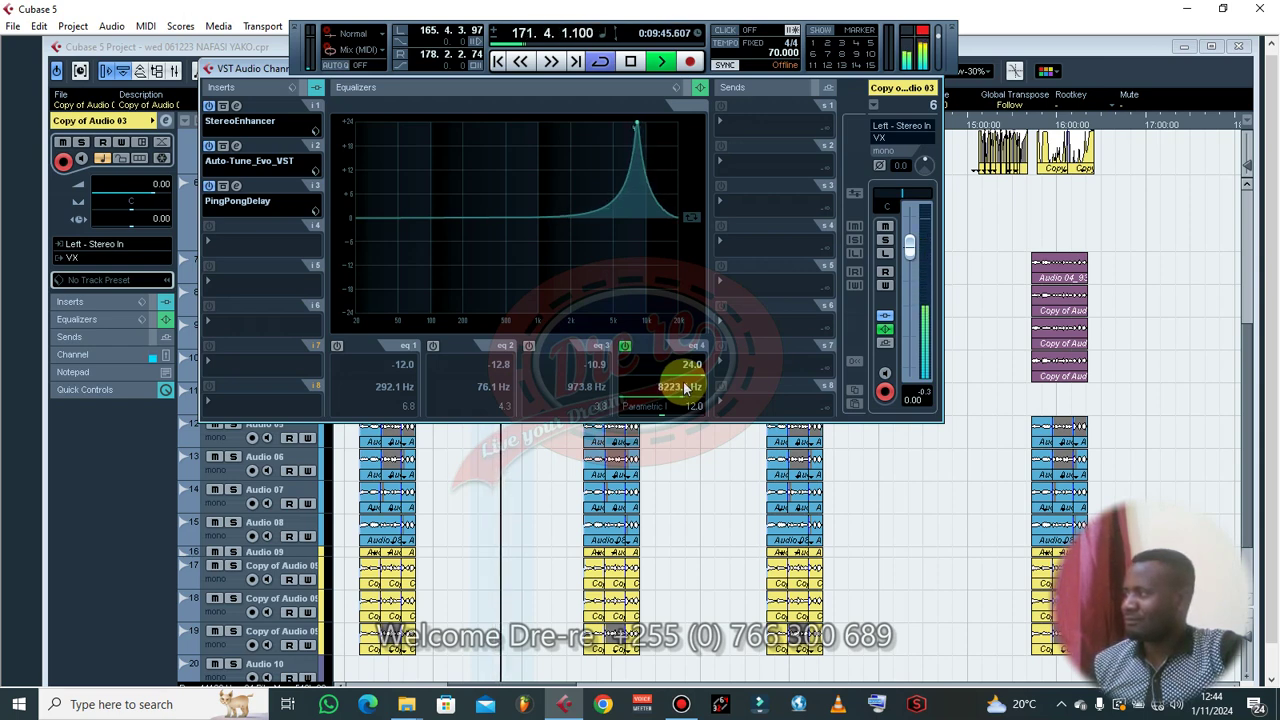
scroll(685, 390, "down", 3)
scroll(685, 390, "down", 1)
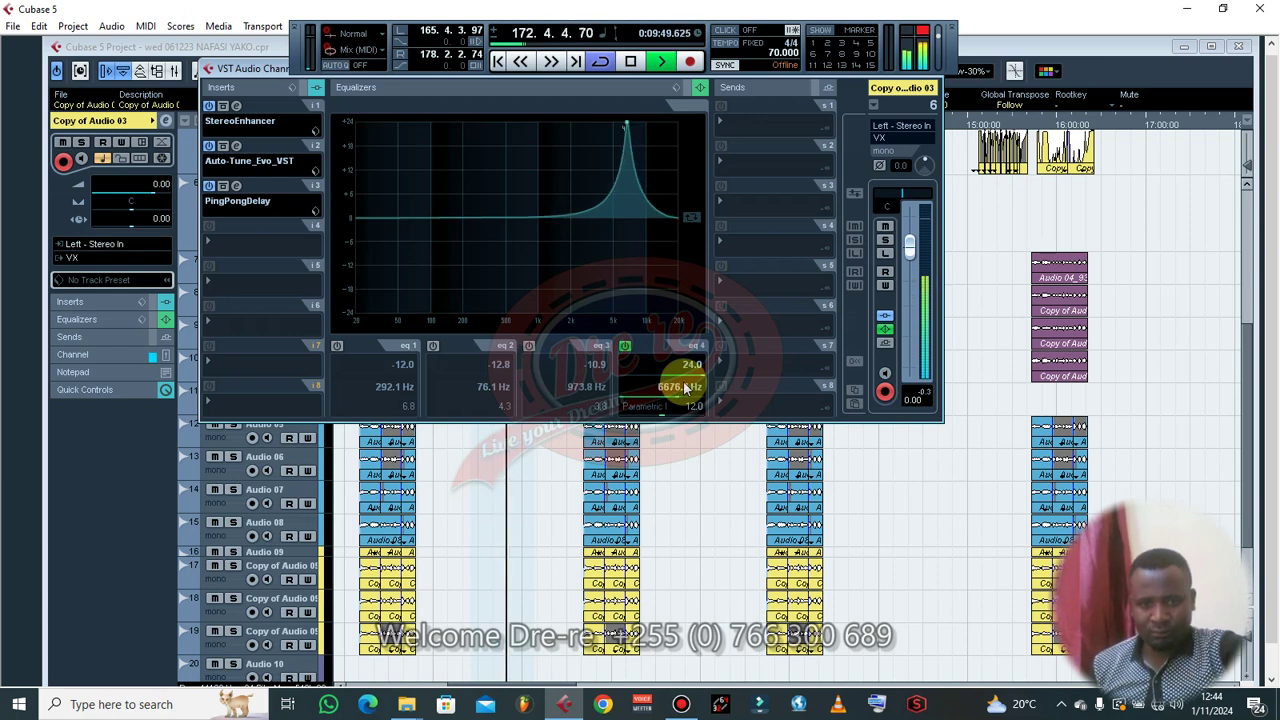
scroll(685, 390, "down", 1)
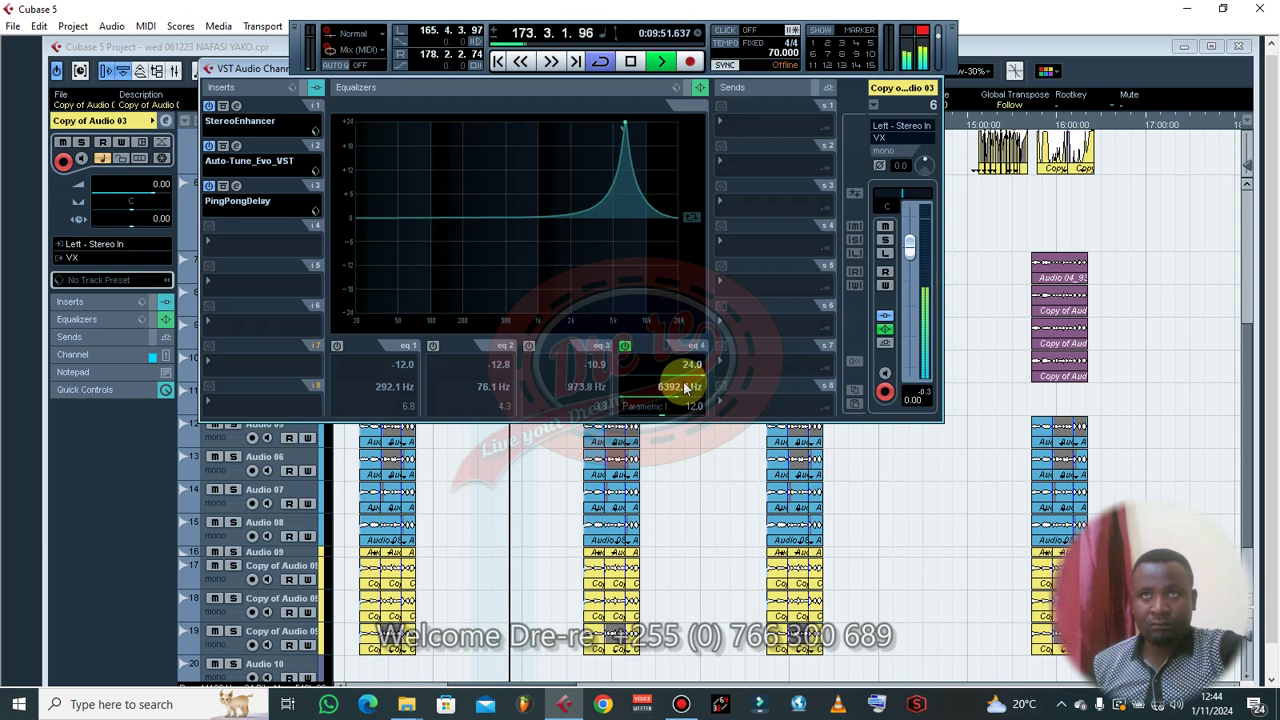
scroll(685, 390, "down", 1)
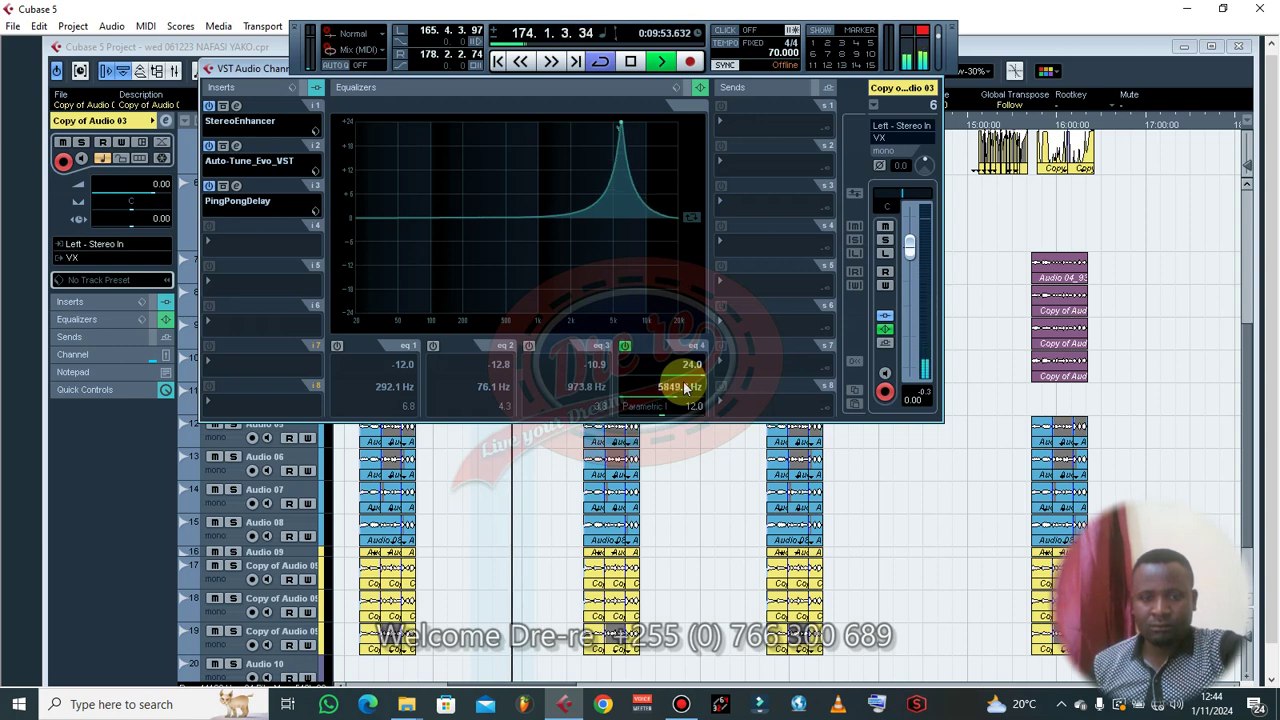
scroll(685, 390, "down", 1)
scroll(685, 390, "down", 1)
scroll(685, 390, "down", 3)
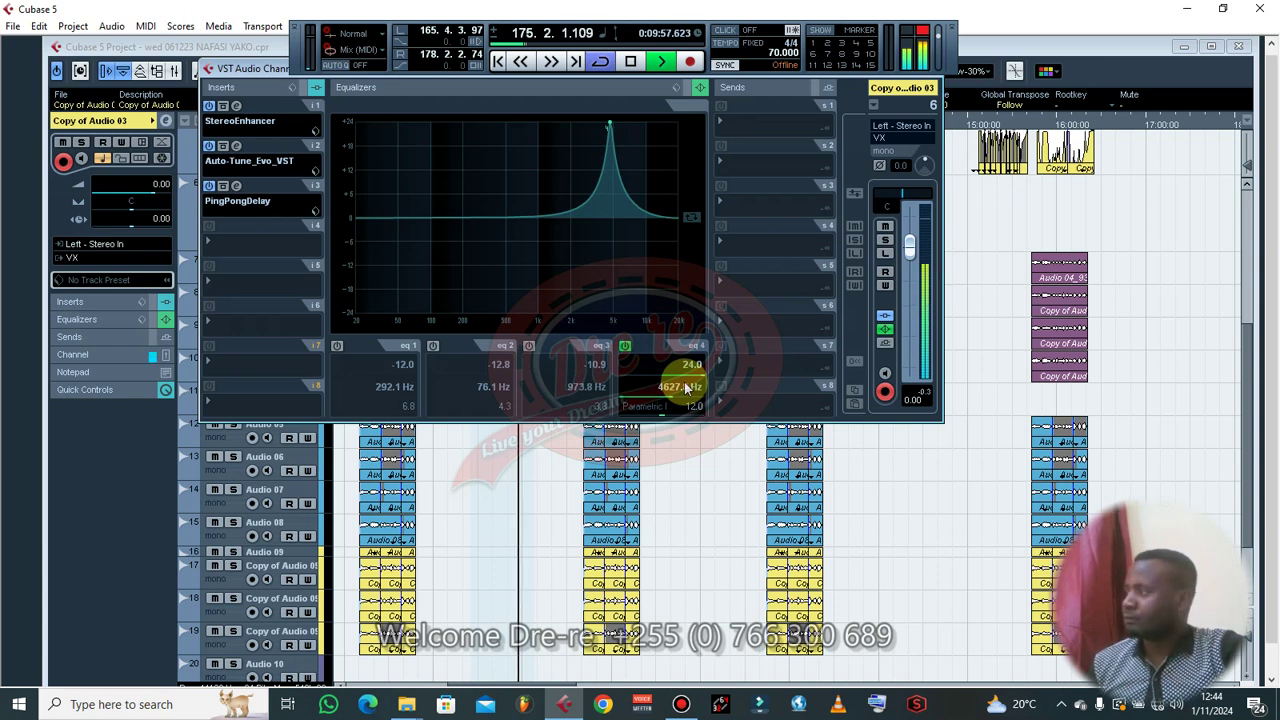
scroll(685, 390, "down", 2)
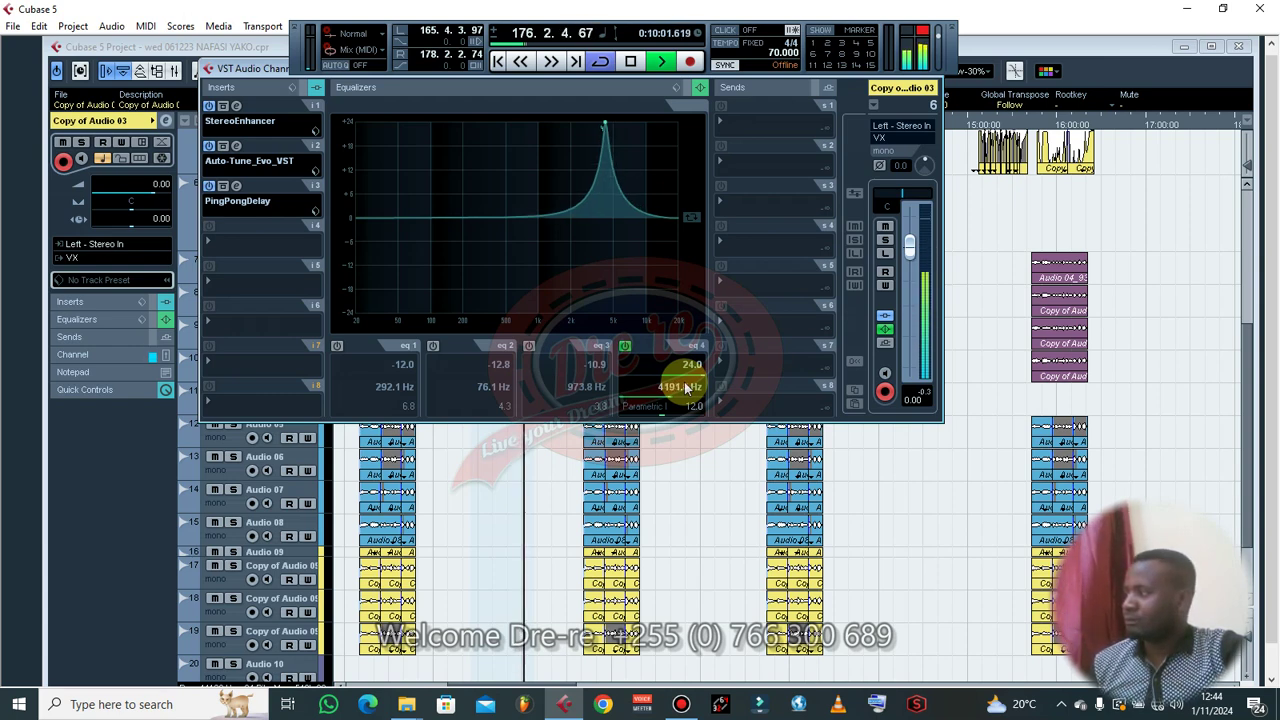
scroll(685, 390, "down", 1)
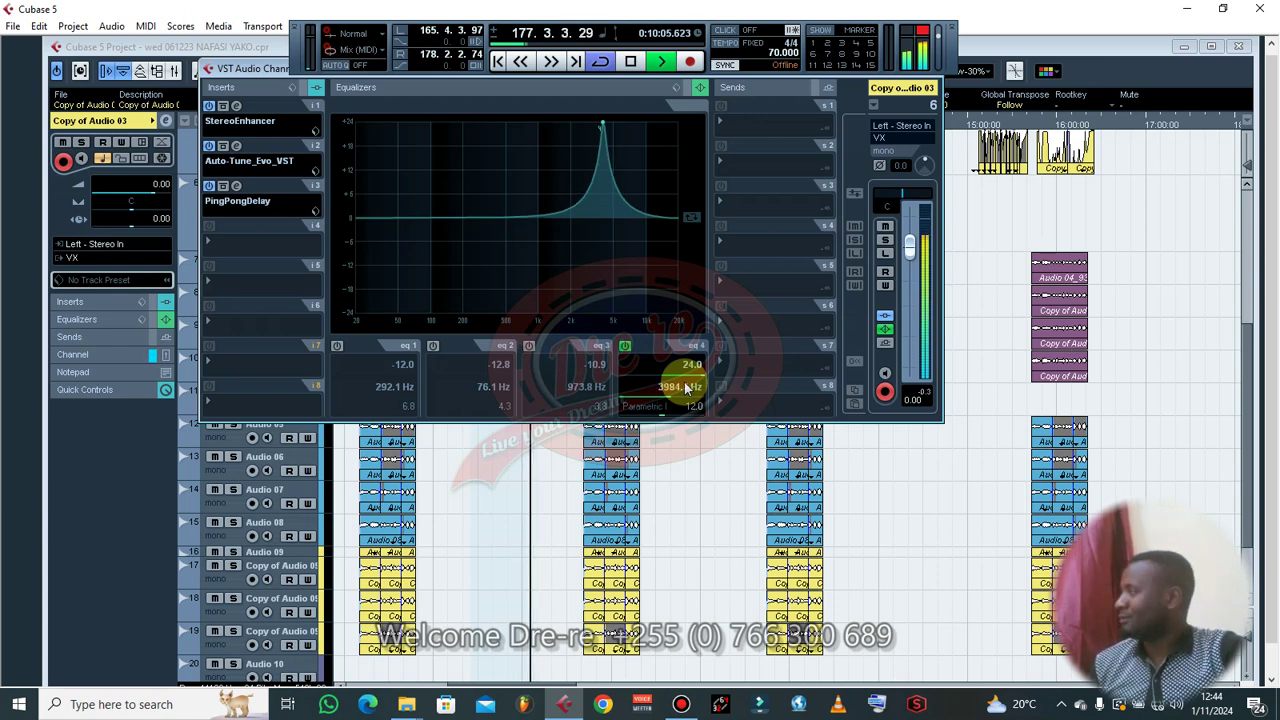
scroll(685, 390, "down", 1)
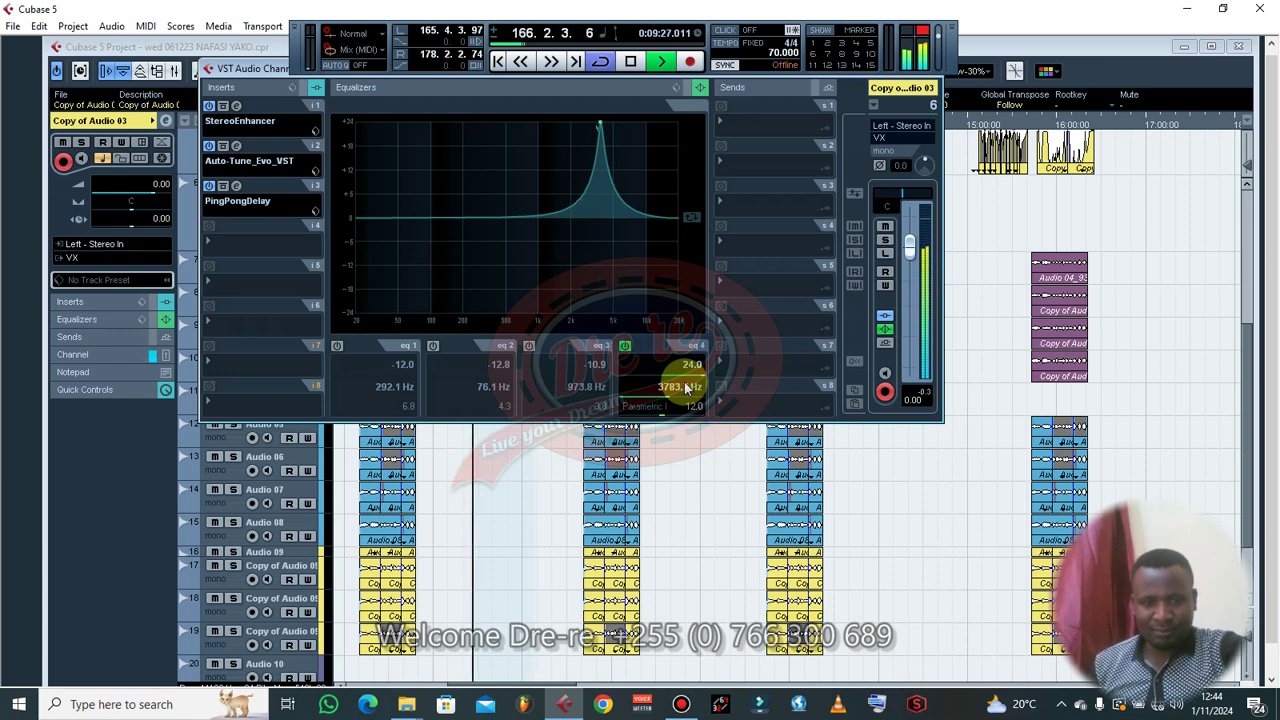
- Raise EQ band 4's frequency to 4191.6 Hz and cut its gain to -9.0 dB
scroll(685, 390, "up", 1)
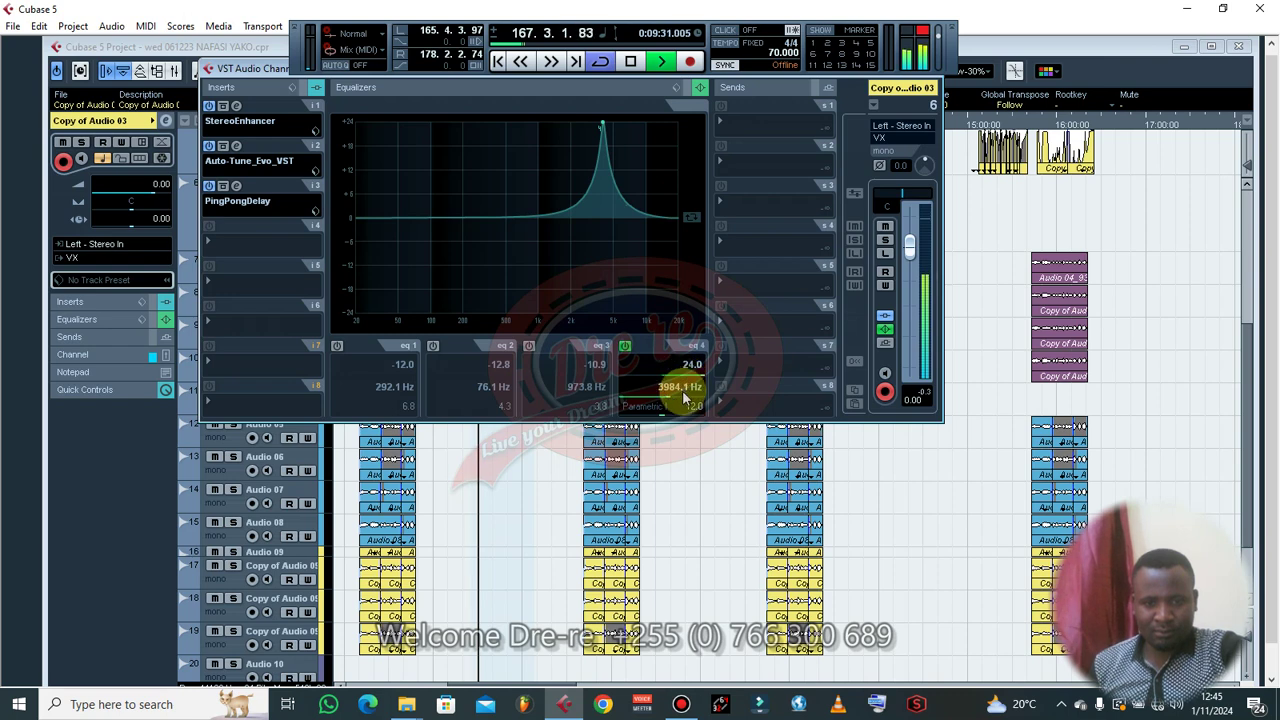
scroll(685, 392, "up", 1)
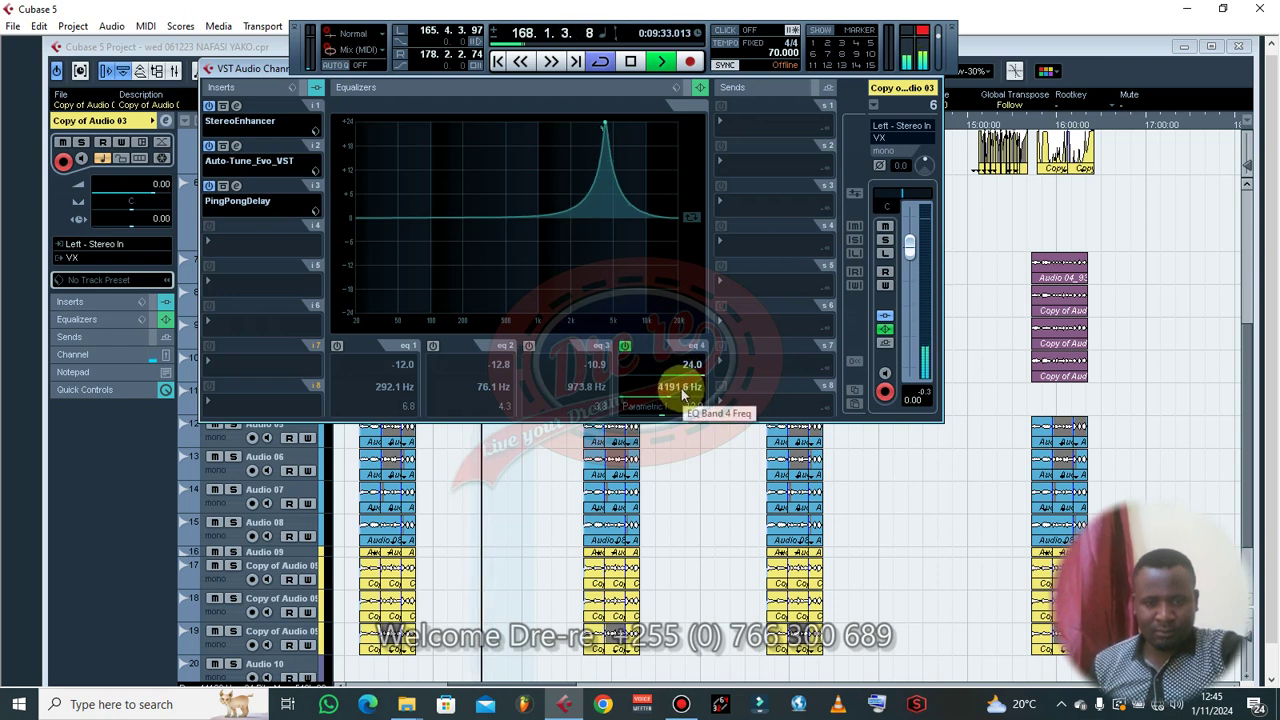
left_click(692, 365)
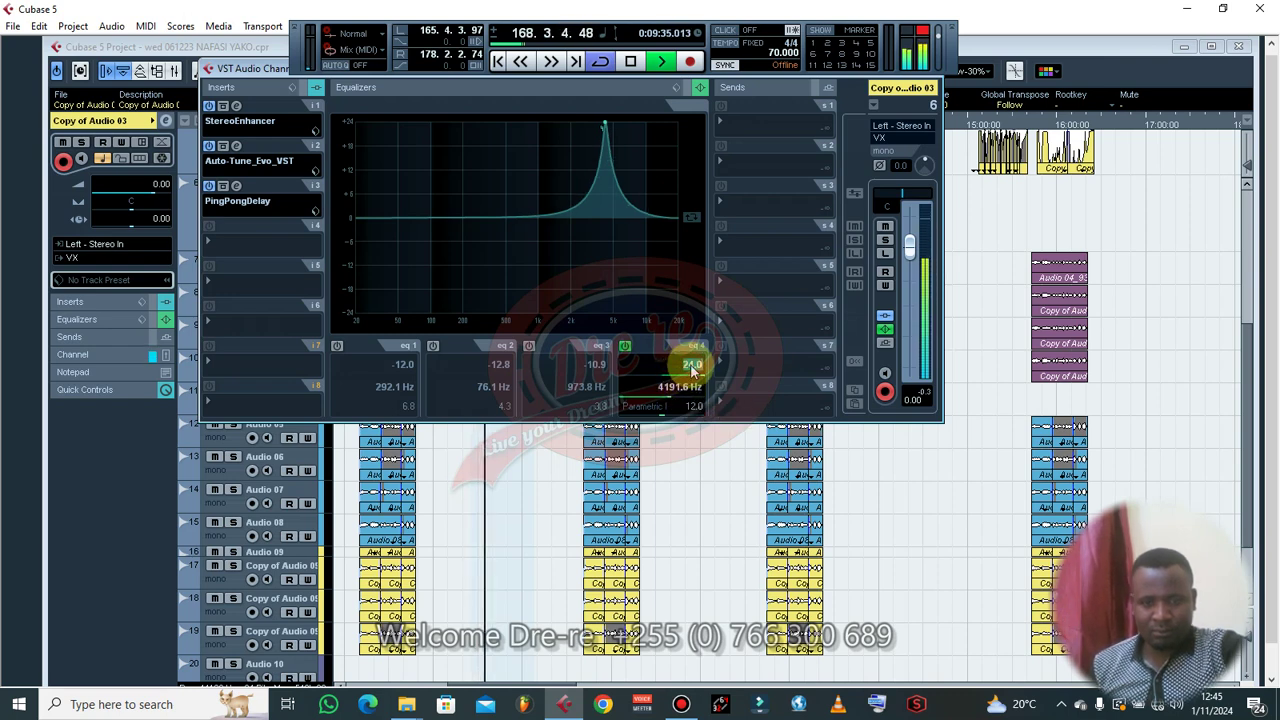
type("-9")
key("Return")
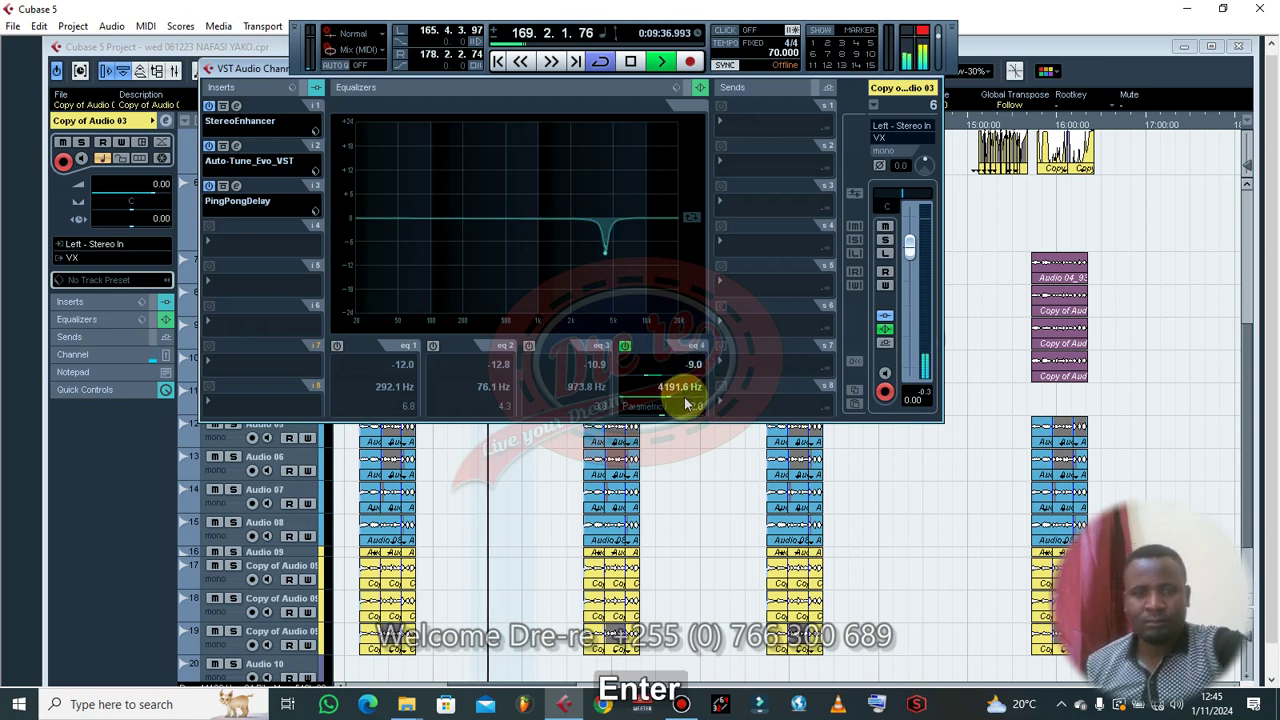
- Fine-tune EQ band 4 to 3590.2 Hz, with a gain of -6.6 dB and a Q of 10.1
scroll(690, 390, "down", 3)
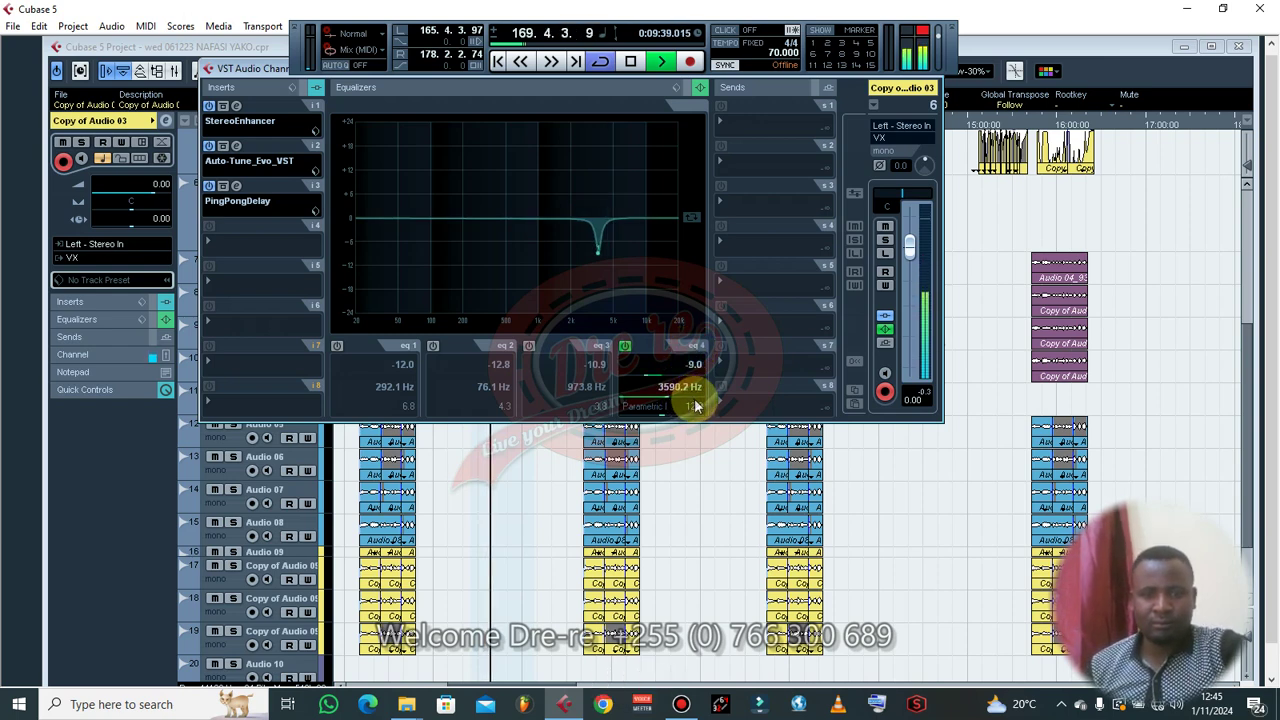
scroll(695, 405, "up", 2)
scroll(697, 408, "down", 1)
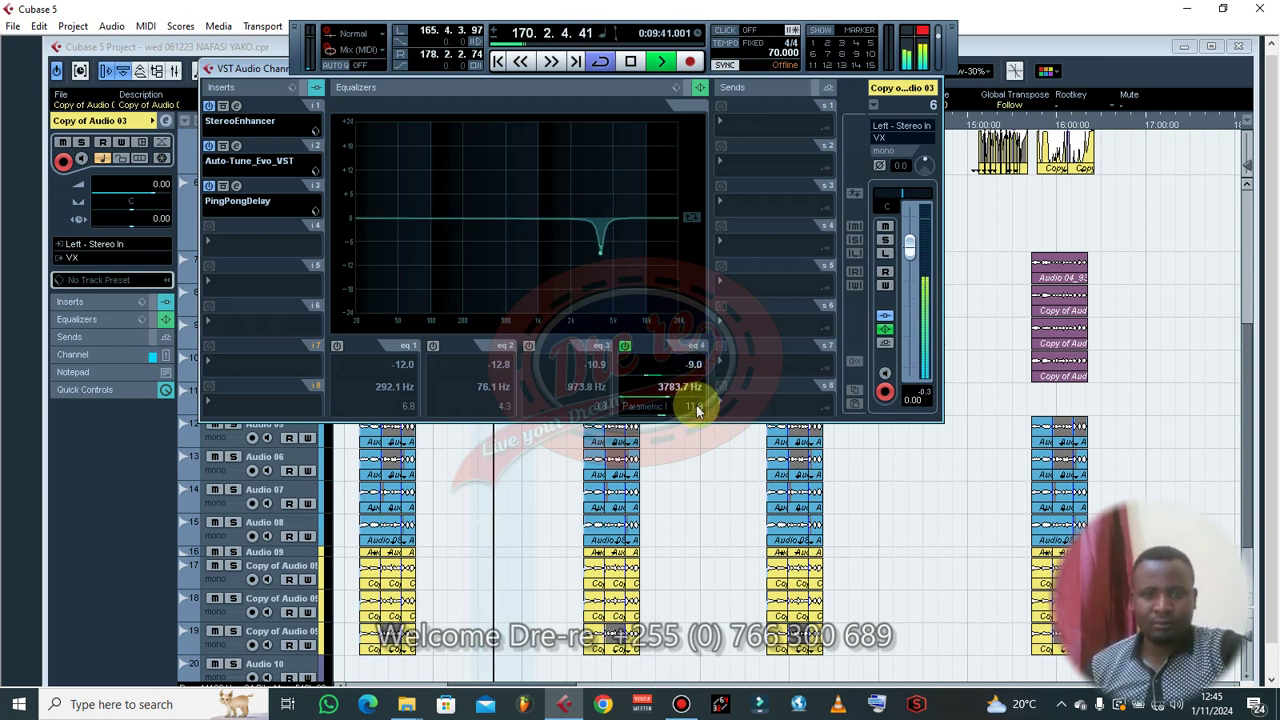
scroll(690, 370, "up", 1)
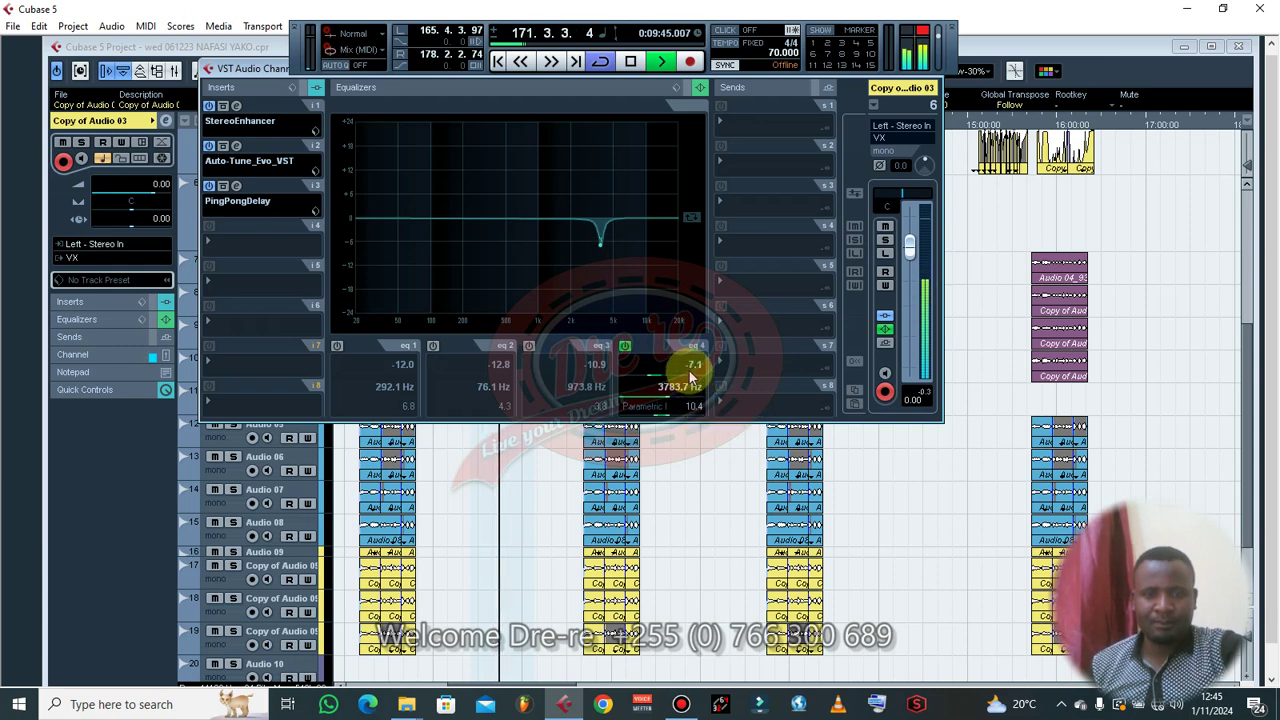
scroll(690, 370, "up", 1)
scroll(686, 389, "down", 1)
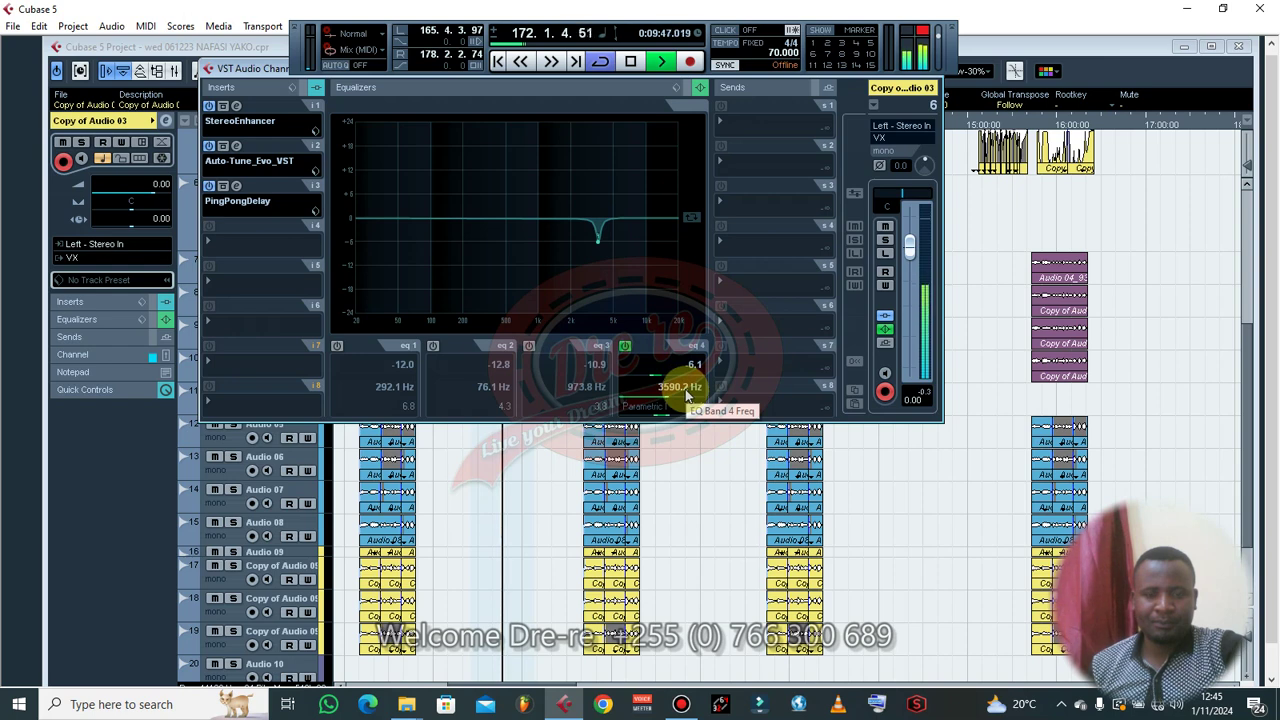
scroll(693, 368, "down", 1)
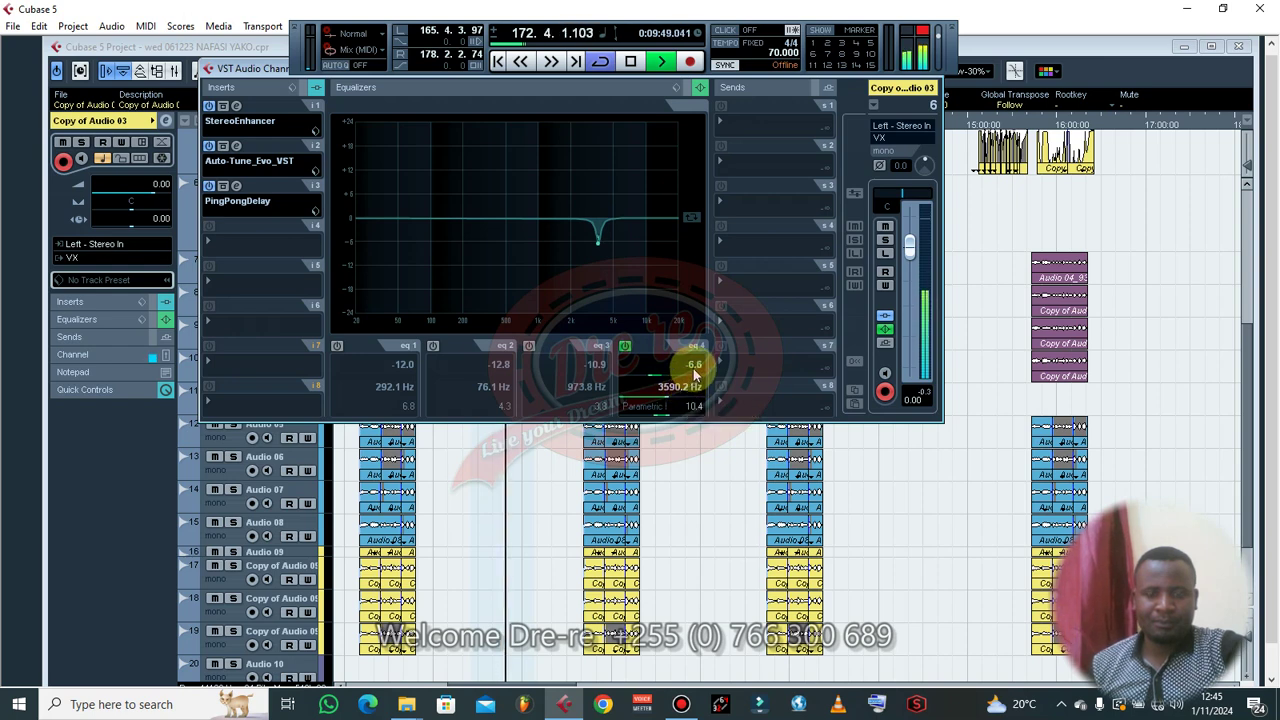
- Switch on EQ band 3, boost it to 24.0 dB with a Q of 12.0, and sweep its frequency up to about 1425 Hz
left_click(529, 348)
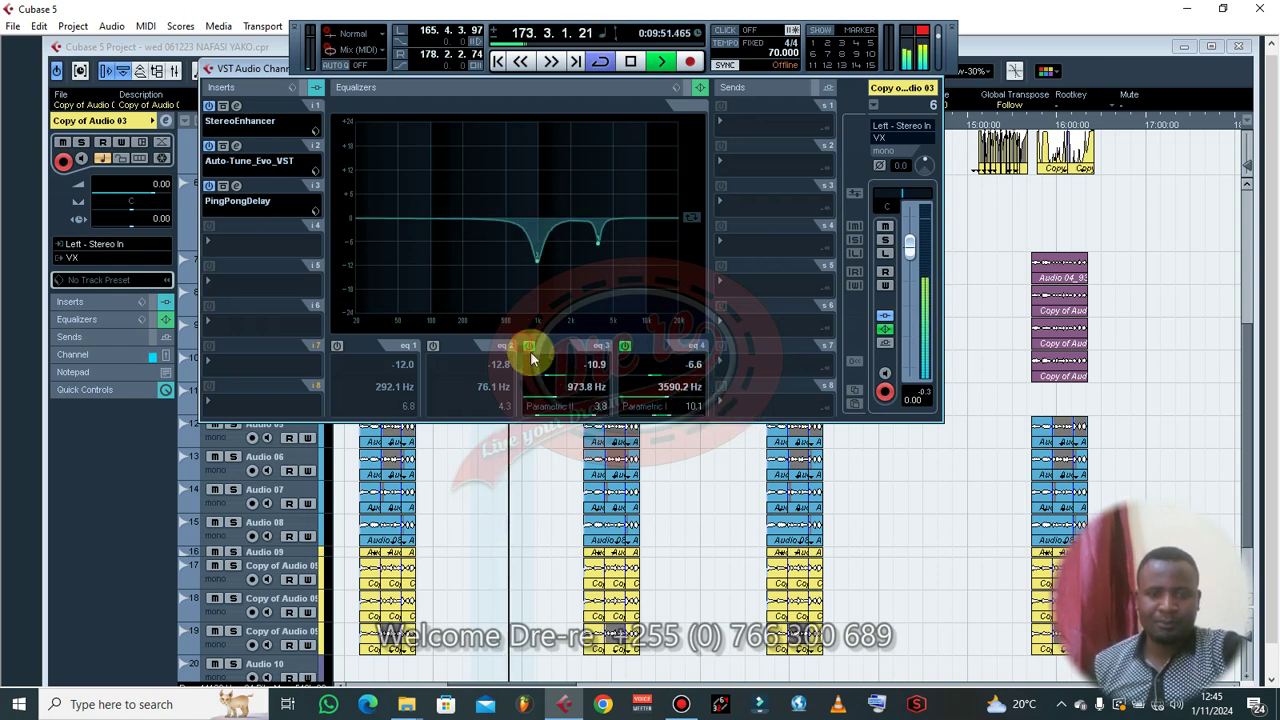
left_click(558, 413)
left_click_drag(548, 376, 642, 372)
scroll(578, 389, "up", 2)
scroll(578, 395, "up", 2)
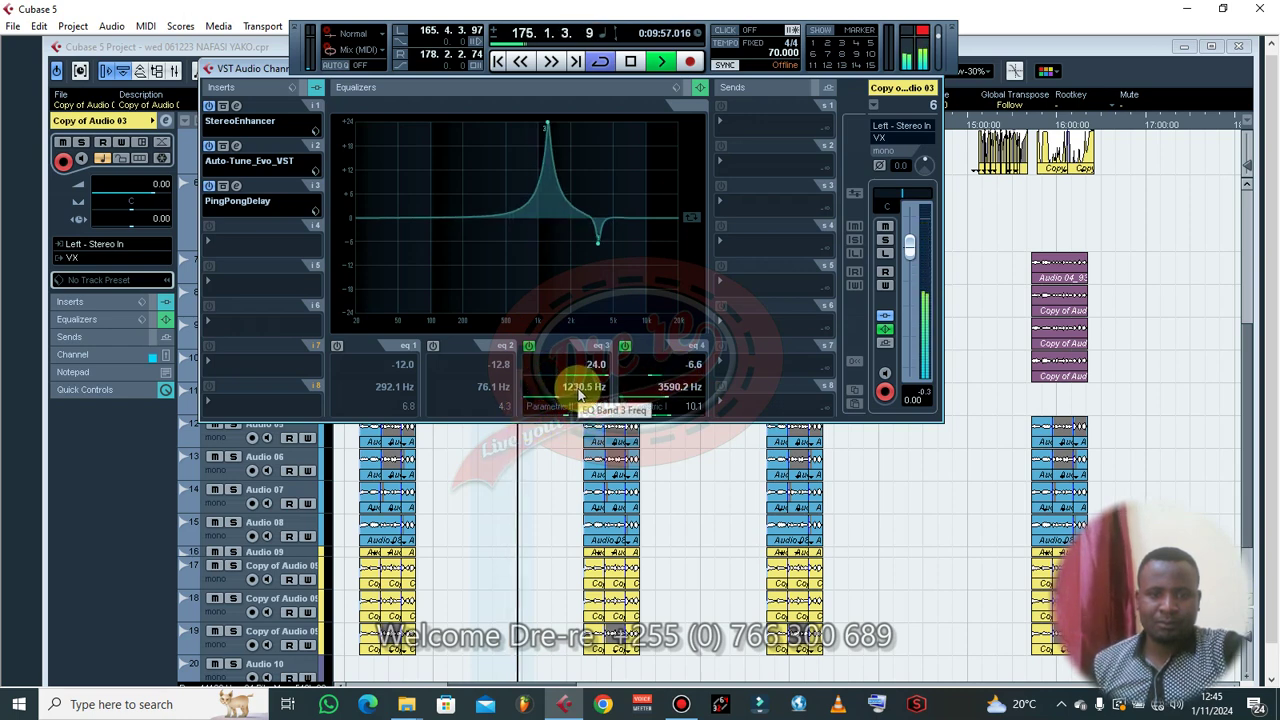
scroll(578, 395, "up", 2)
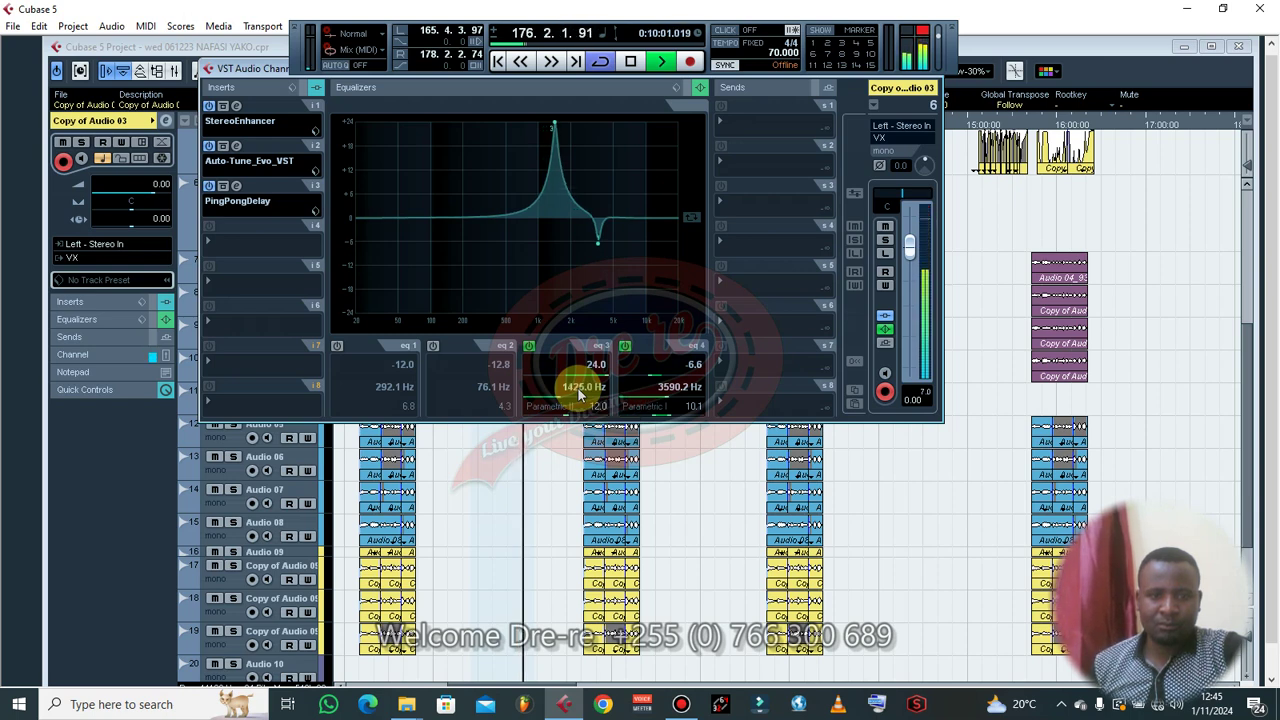
- Sweep EQ band 3's boosted frequency down and up during playback, settling at 1230.5 Hz
scroll(577, 387, "down", 2)
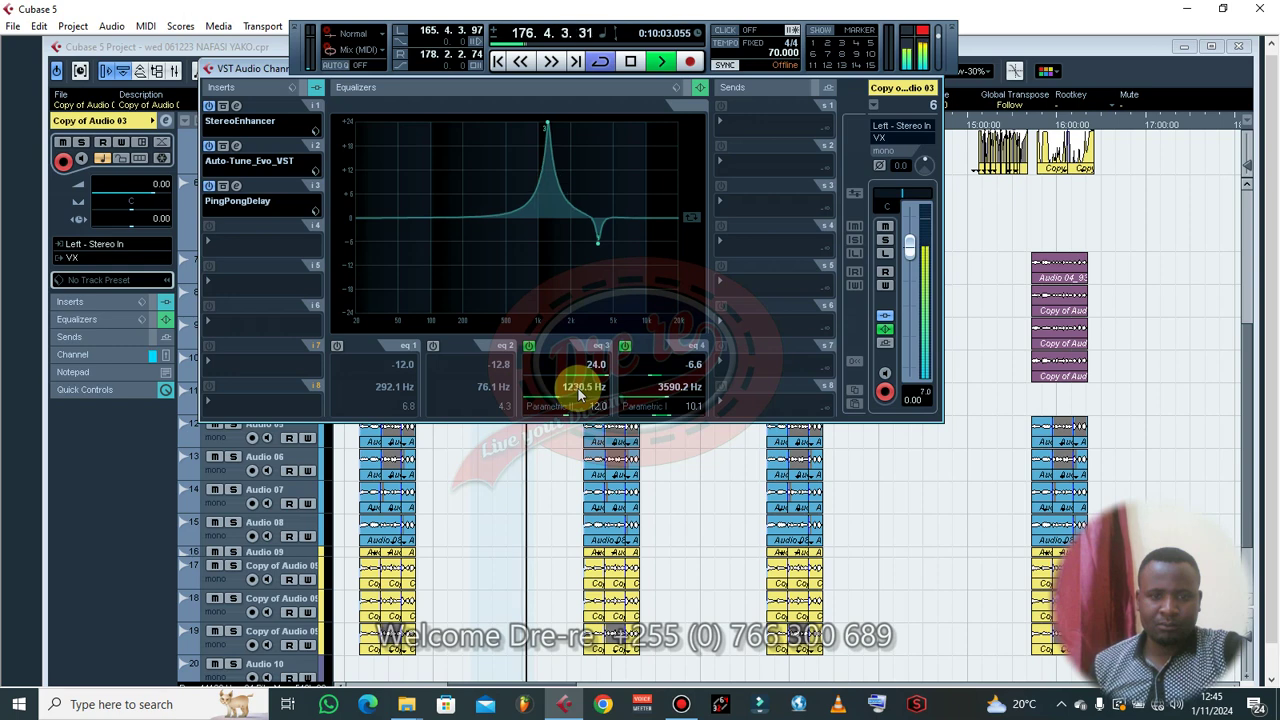
scroll(578, 388, "up", 1)
scroll(579, 386, "up", 1)
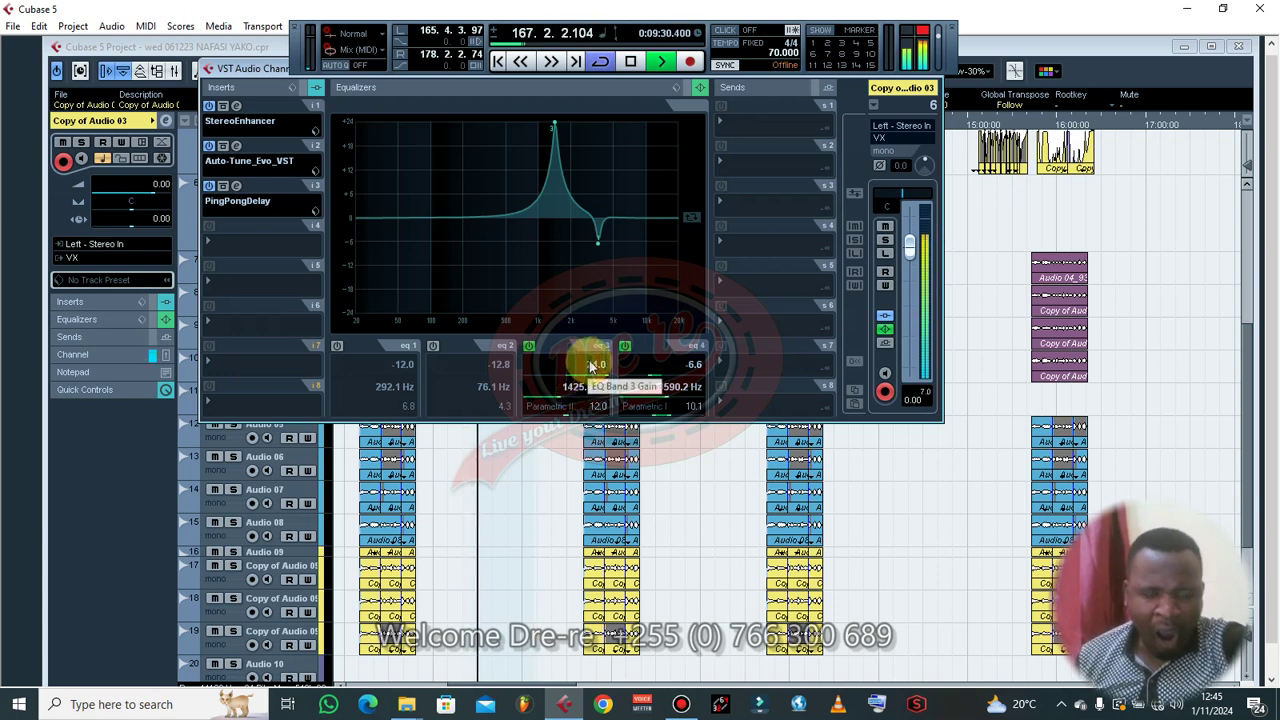
scroll(583, 390, "down", 3)
scroll(583, 390, "down", 2)
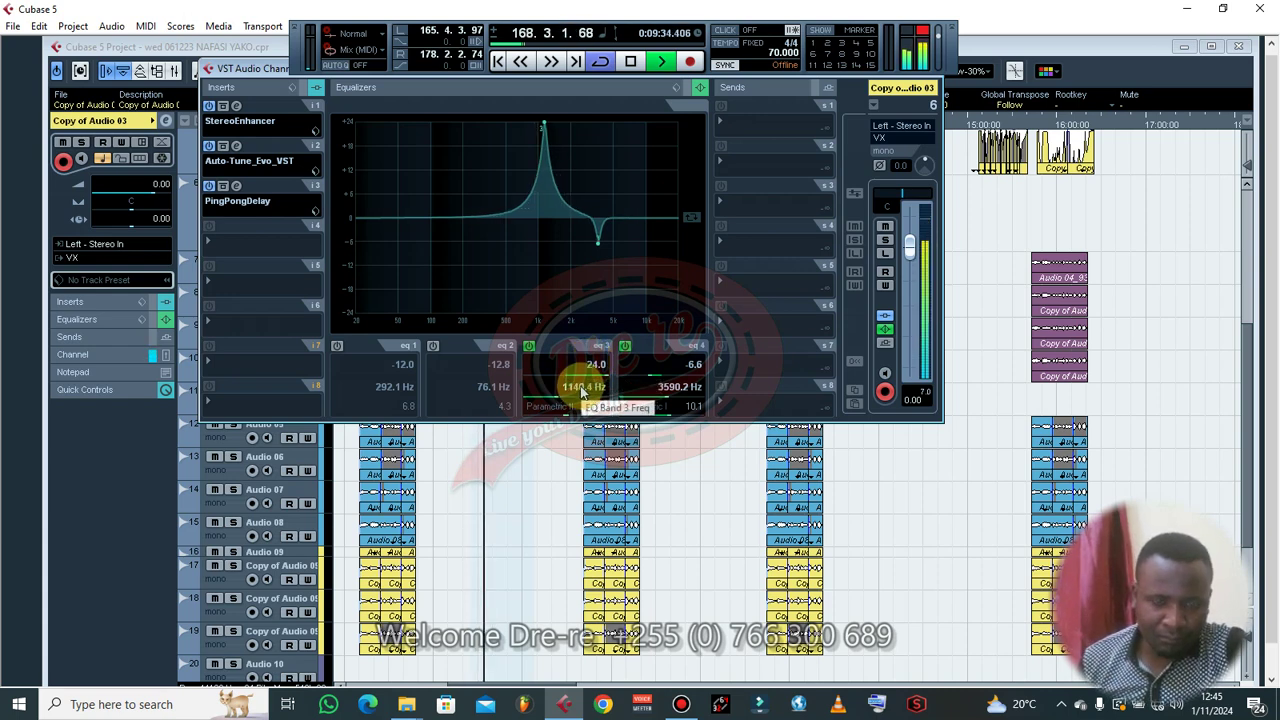
scroll(583, 390, "up", 1)
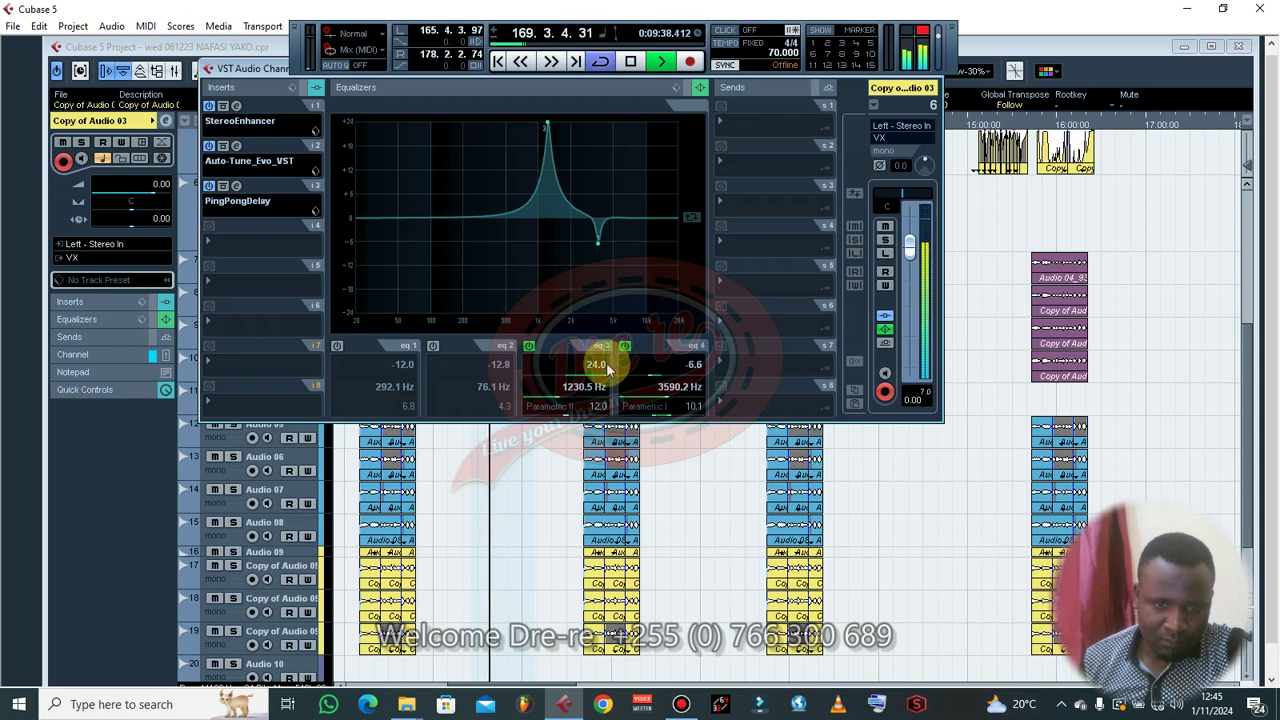
- Cut EQ band 3's gain to -10.4 dB and widen its Q to 6.4
type("-10")
key("Return")
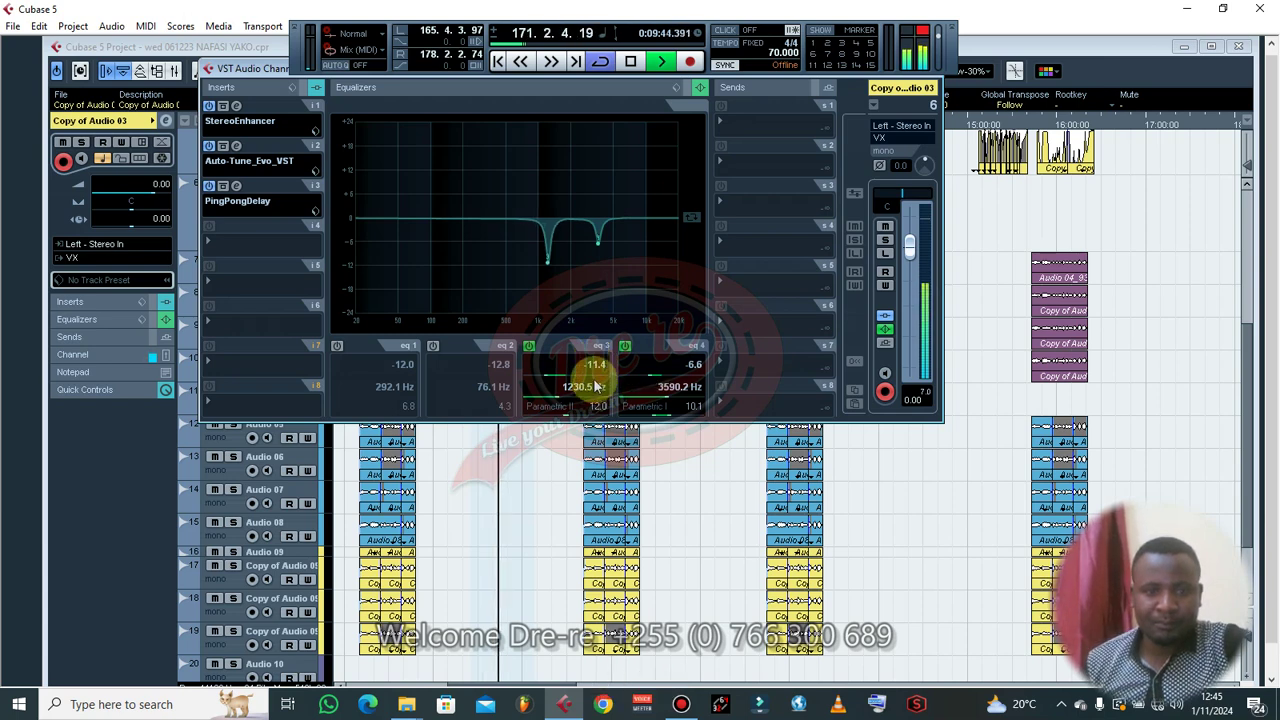
scroll(593, 372, "up", 1)
scroll(600, 406, "down", 2)
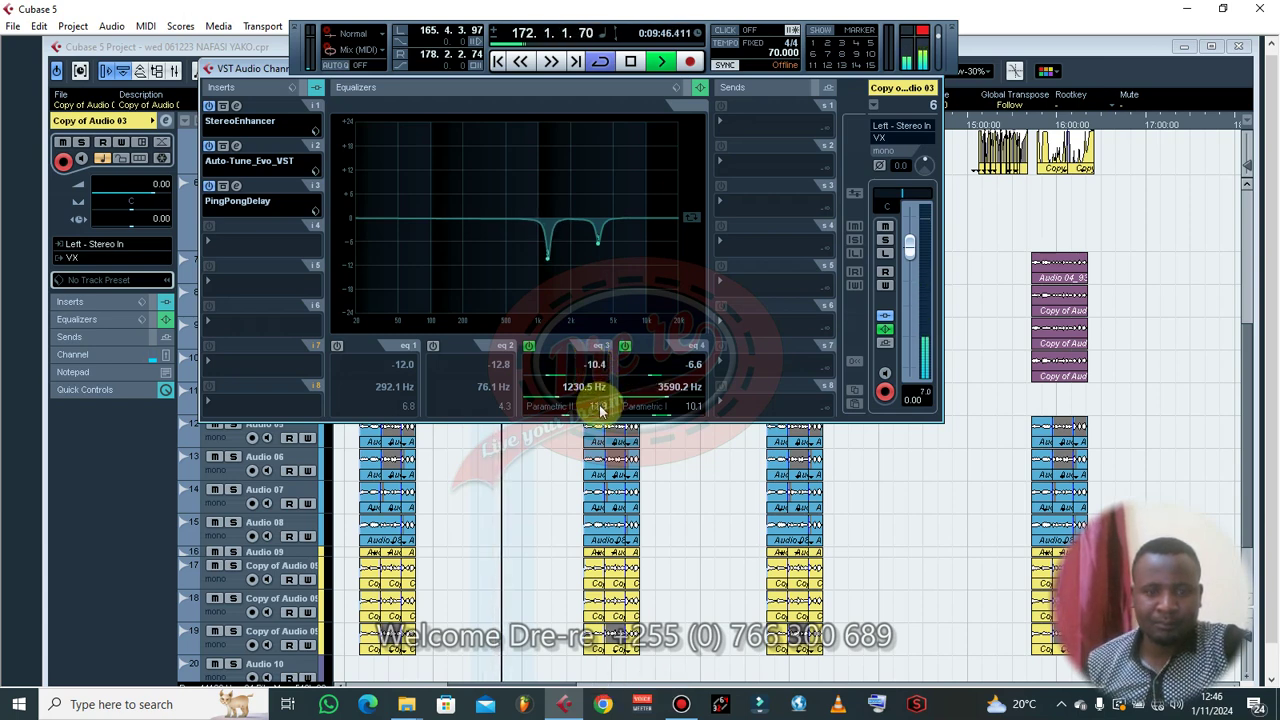
scroll(600, 410, "down", 4)
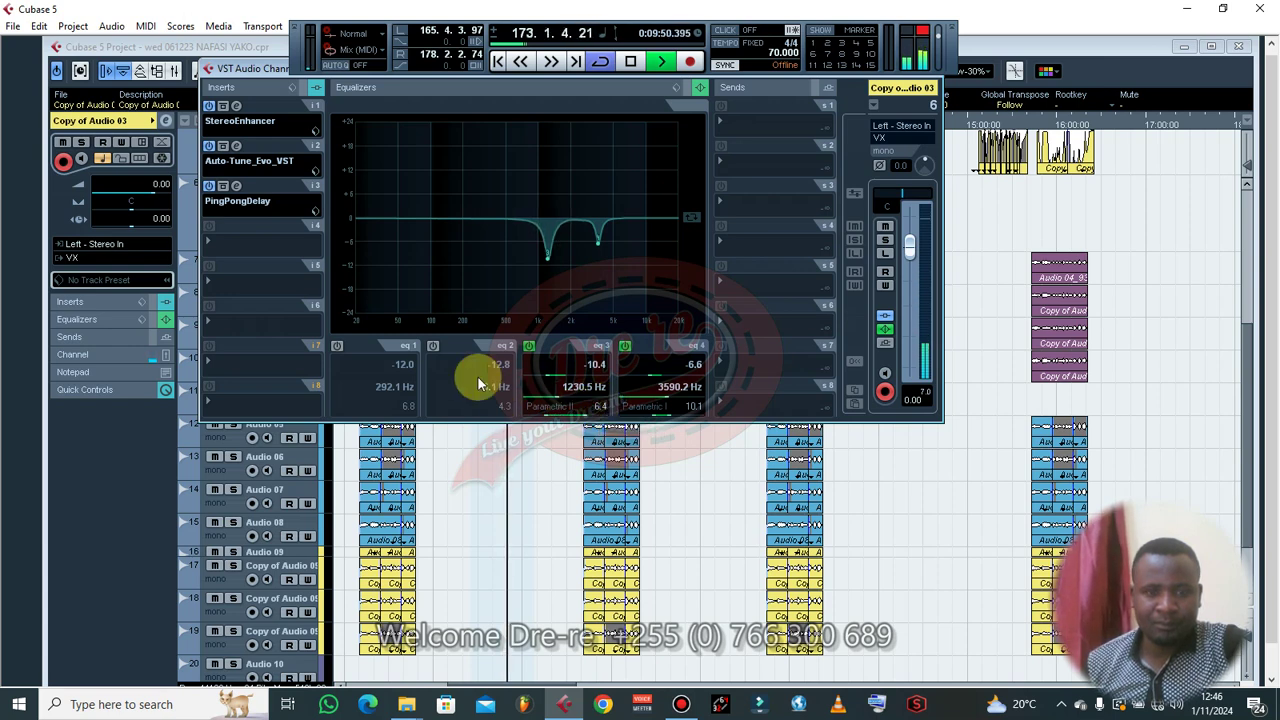
- Switch on EQ band 2, boost it to 24.0 dB with a Q of 12.0, and sweep its frequency up to 336.3 Hz
left_click(435, 346)
left_click_drag(488, 421, 512, 375)
scroll(477, 390, "up", 7)
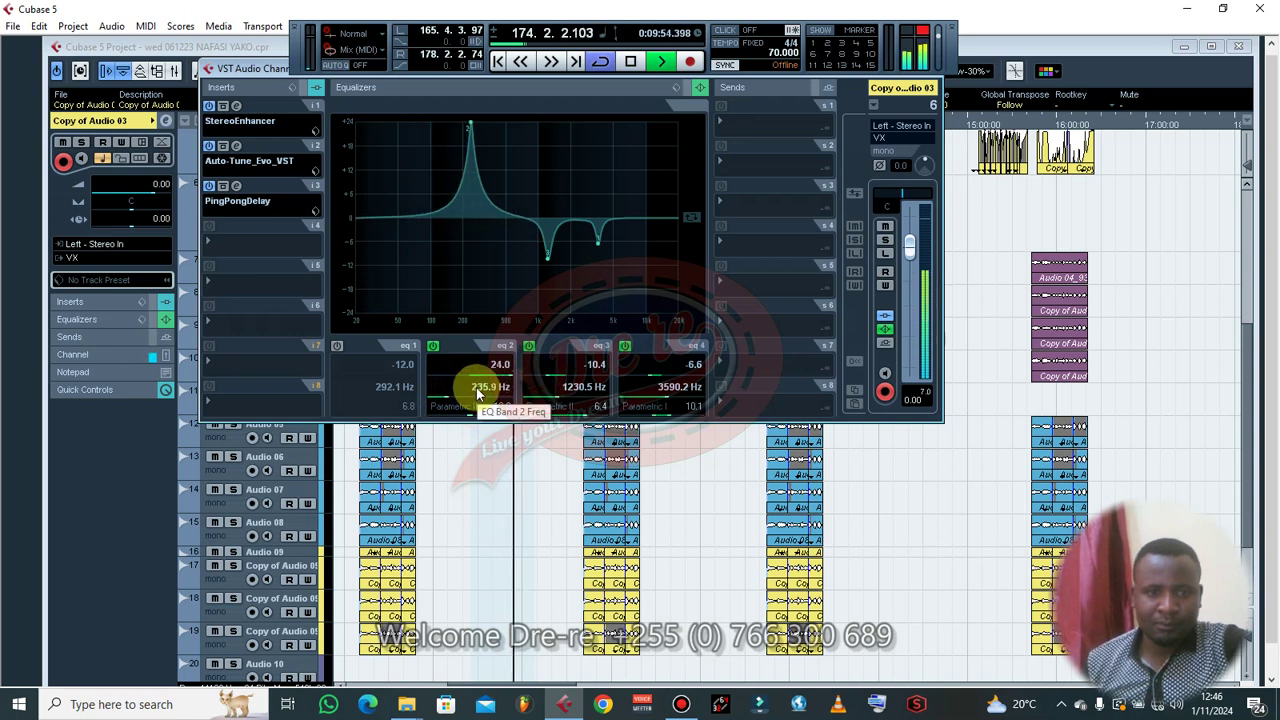
scroll(476, 387, "up", 2)
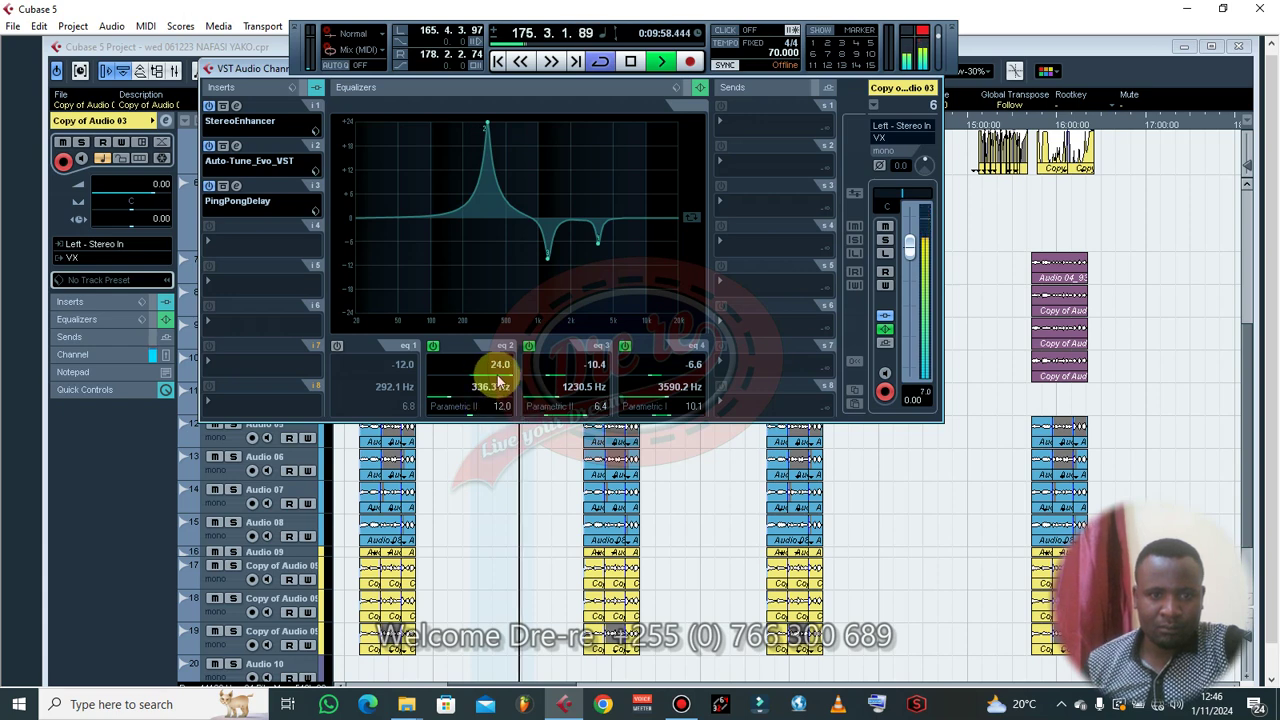
- Cut EQ band 2's gain to -14.9 dB at the swept frequency
left_click(501, 367)
type("-12")
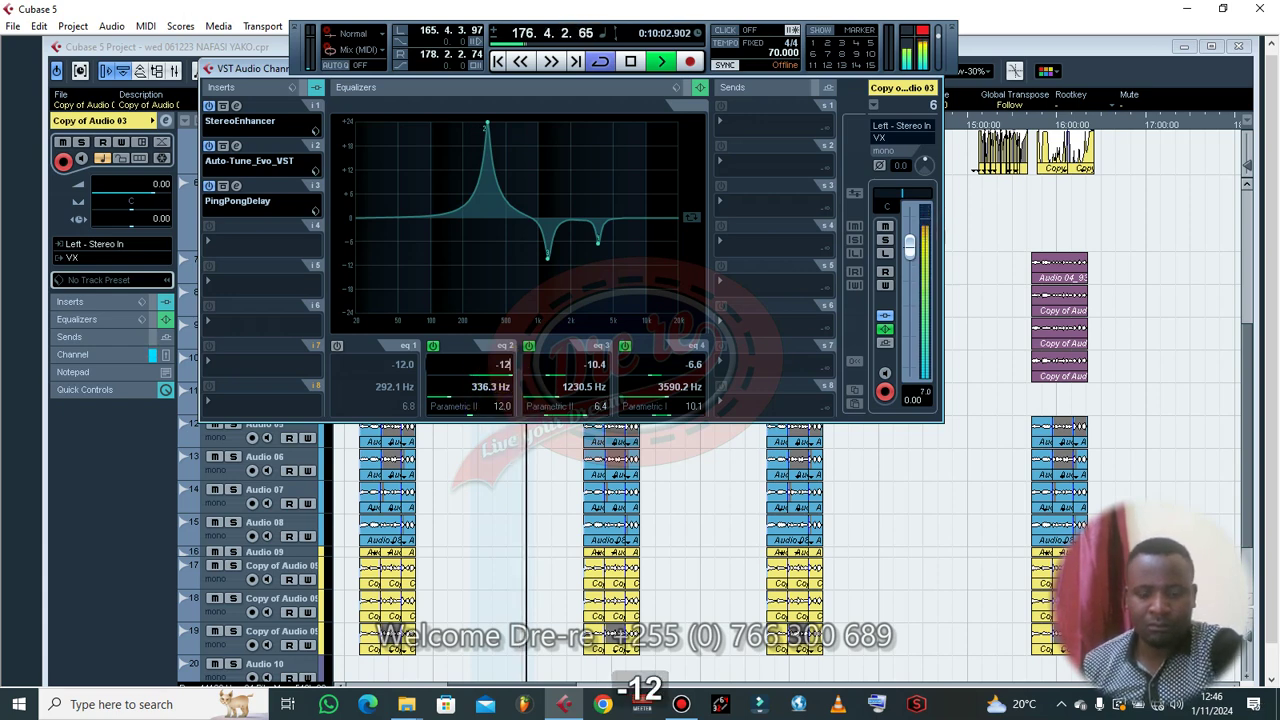
key("Return")
scroll(500, 363, "down", 3)
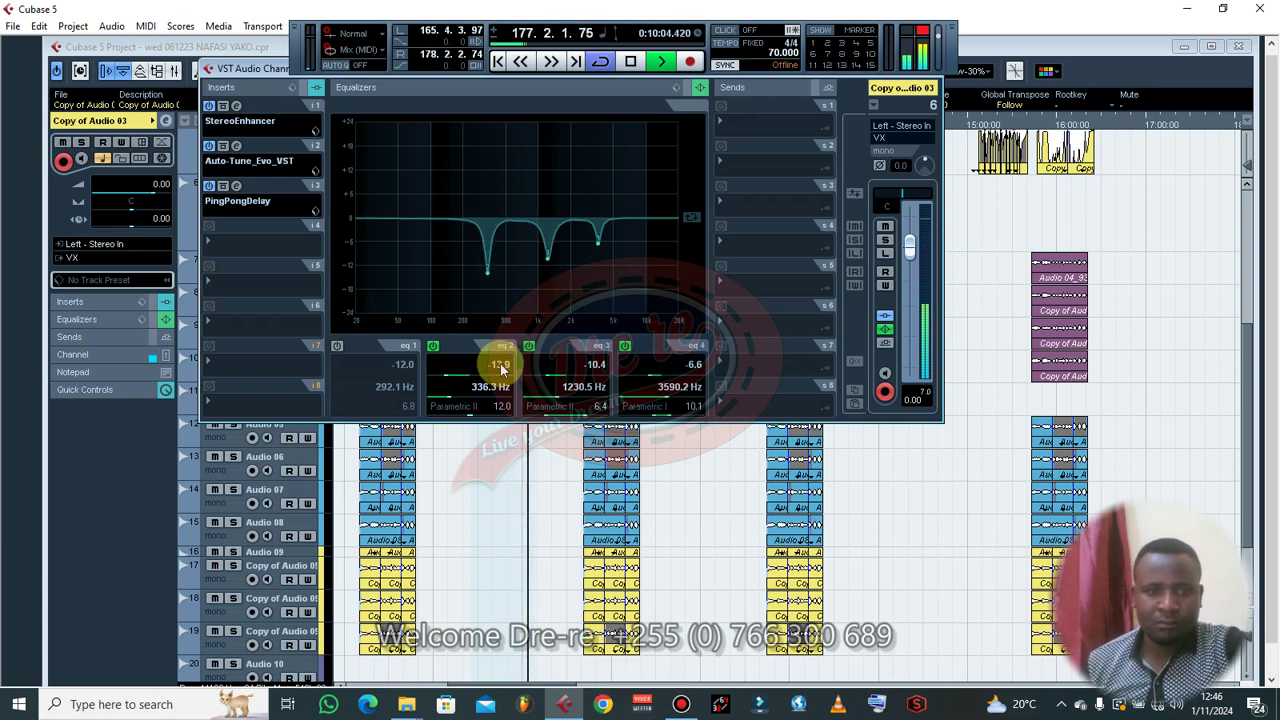
scroll(503, 408, "down", 3)
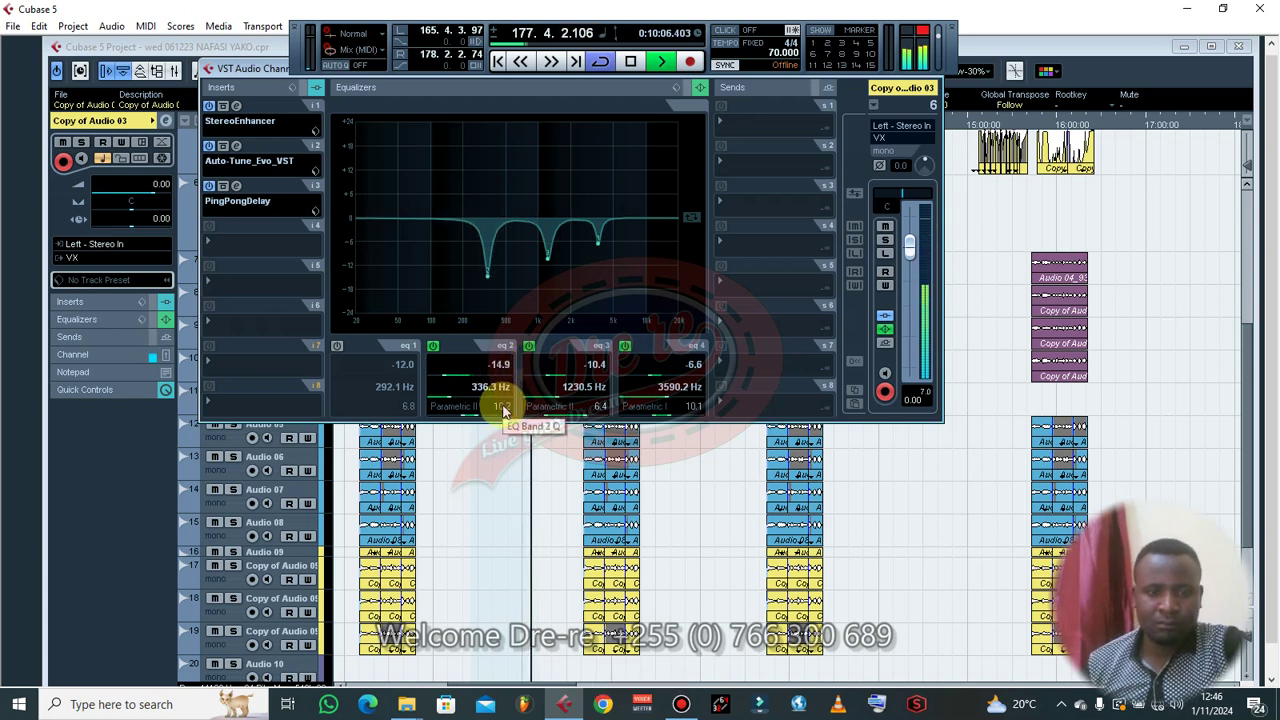
- Widen EQ band 2's Q to 4.0 during playback and save the project
scroll(503, 410, "down", 6)
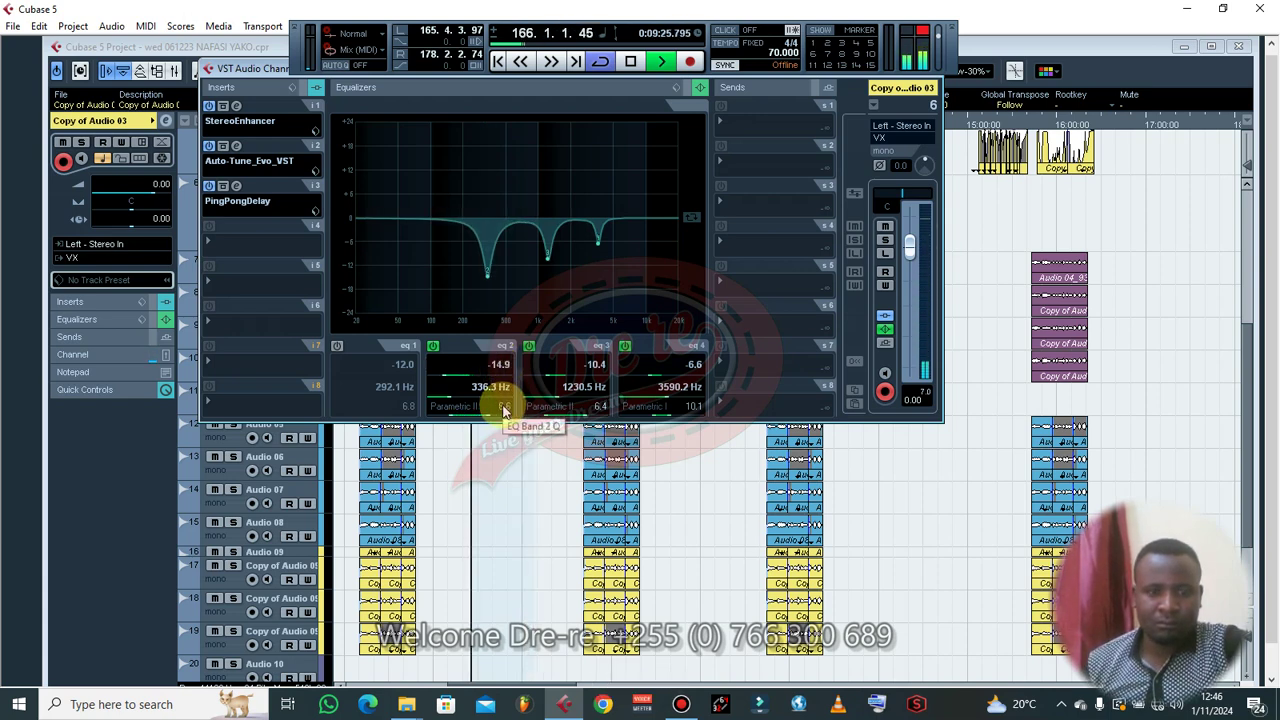
scroll(503, 410, "down", 2)
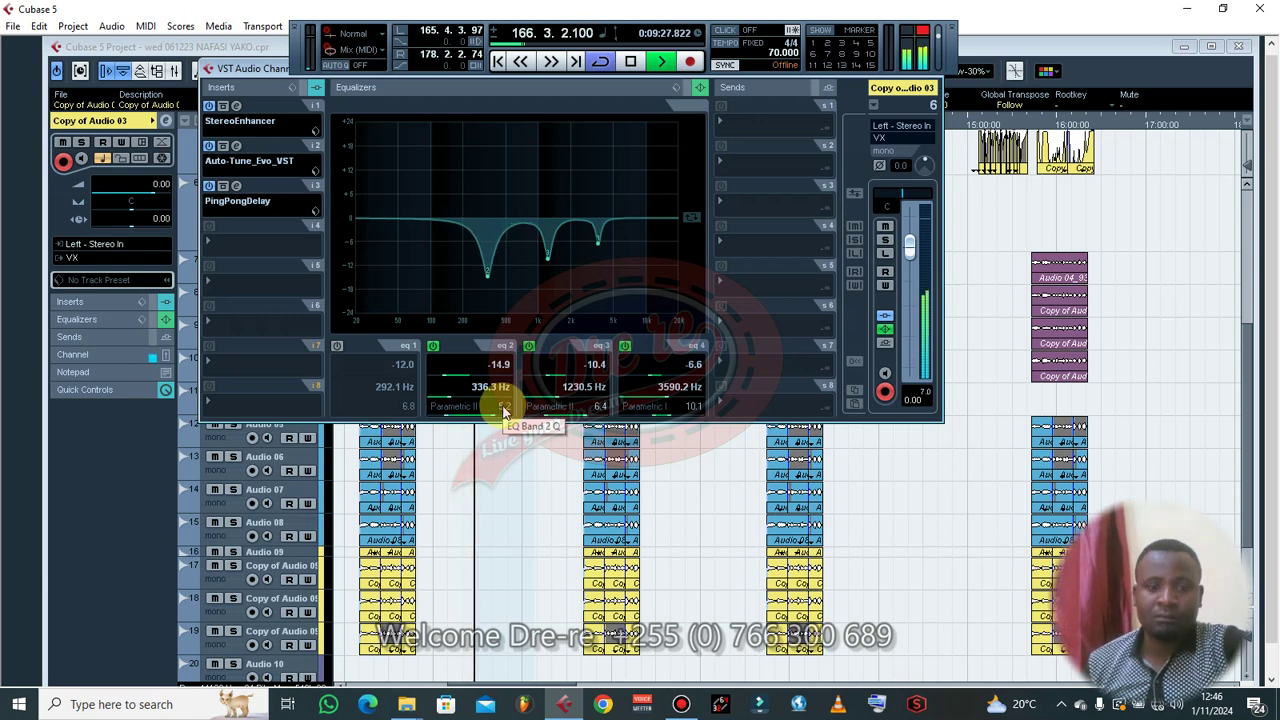
scroll(503, 410, "down", 1)
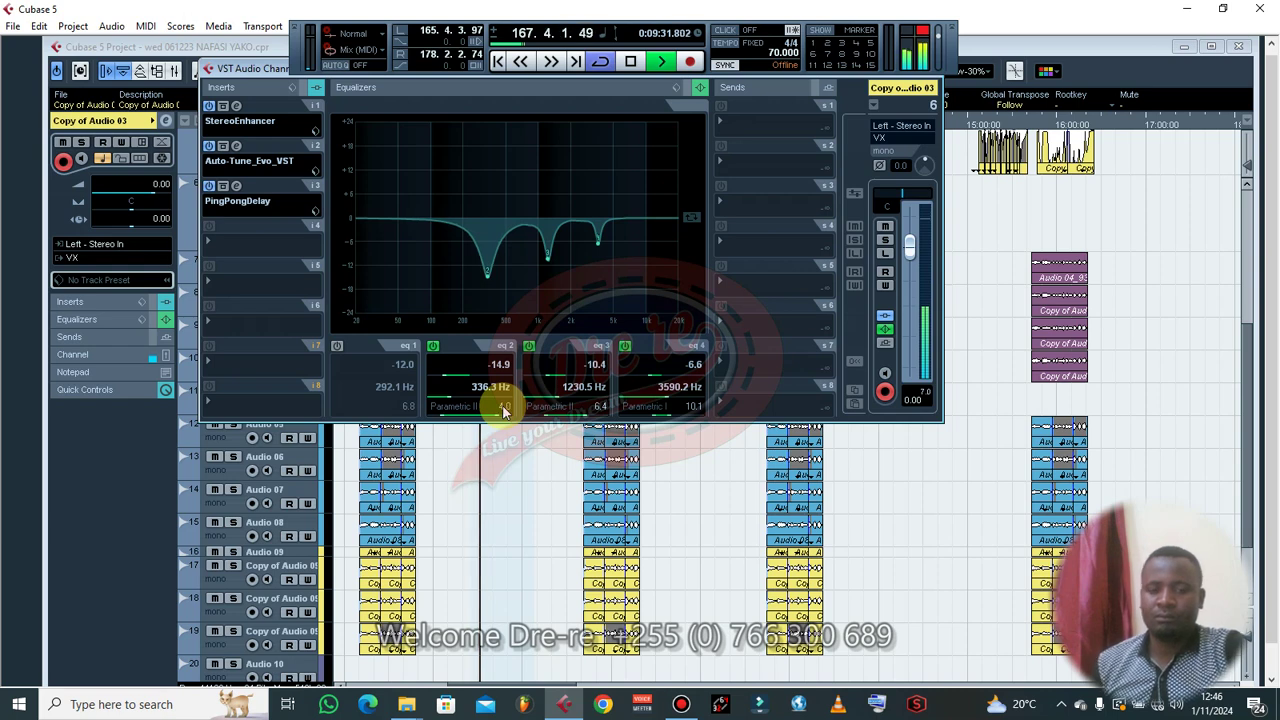
scroll(504, 411, "down", 1)
scroll(507, 408, "up", 1)
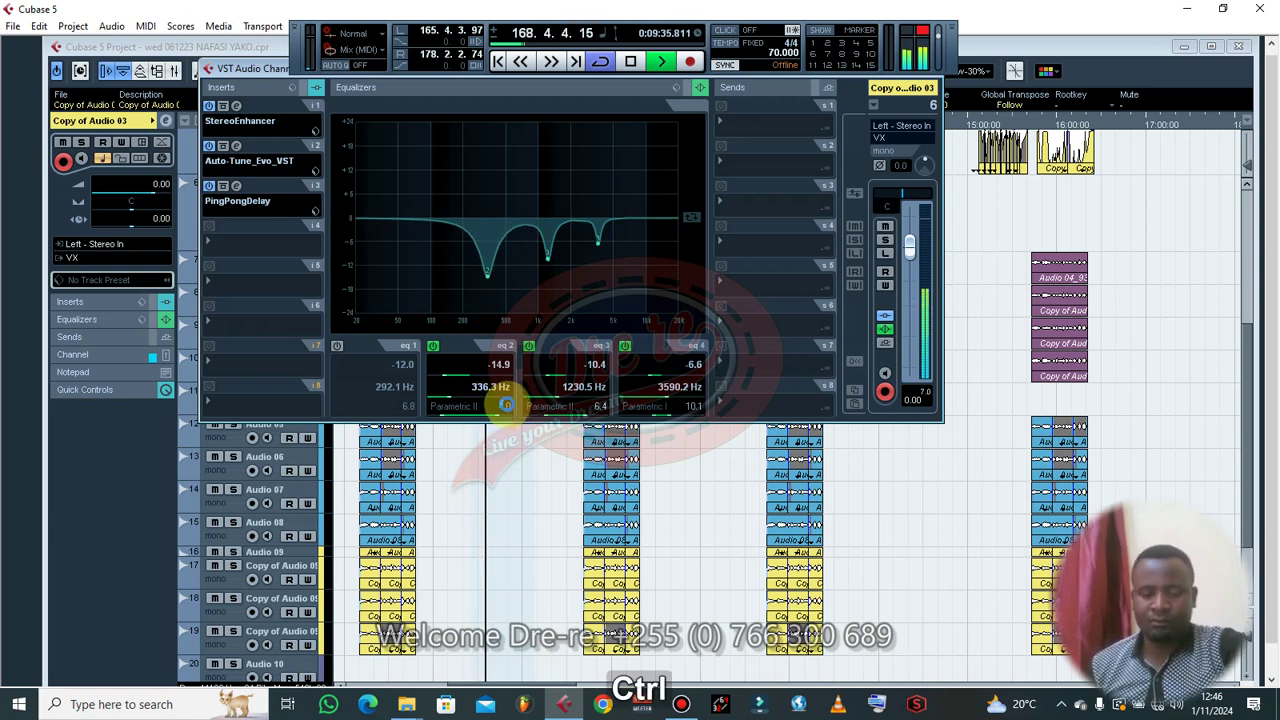
key("ctrl+s")
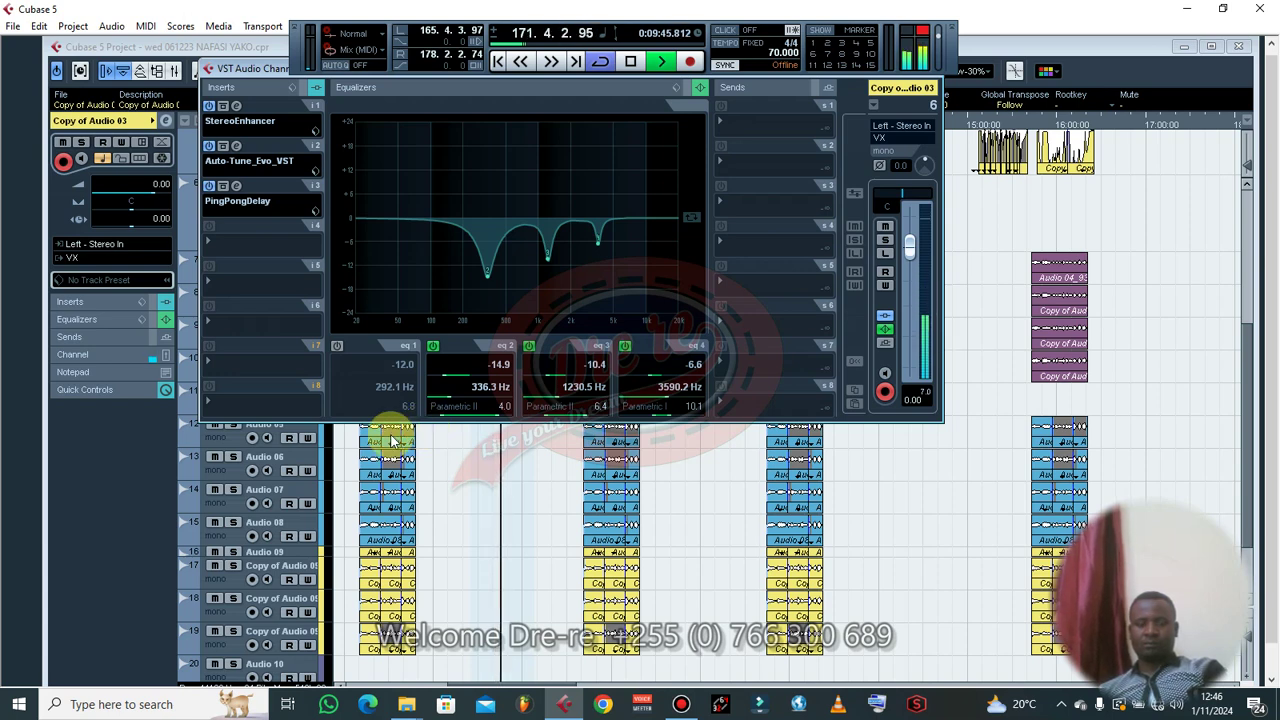
- Switch on EQ band 1, boost it to 24.0 dB with a Q of 12.0, and sweep its frequency down to 73.4 Hz
left_click(338, 347)
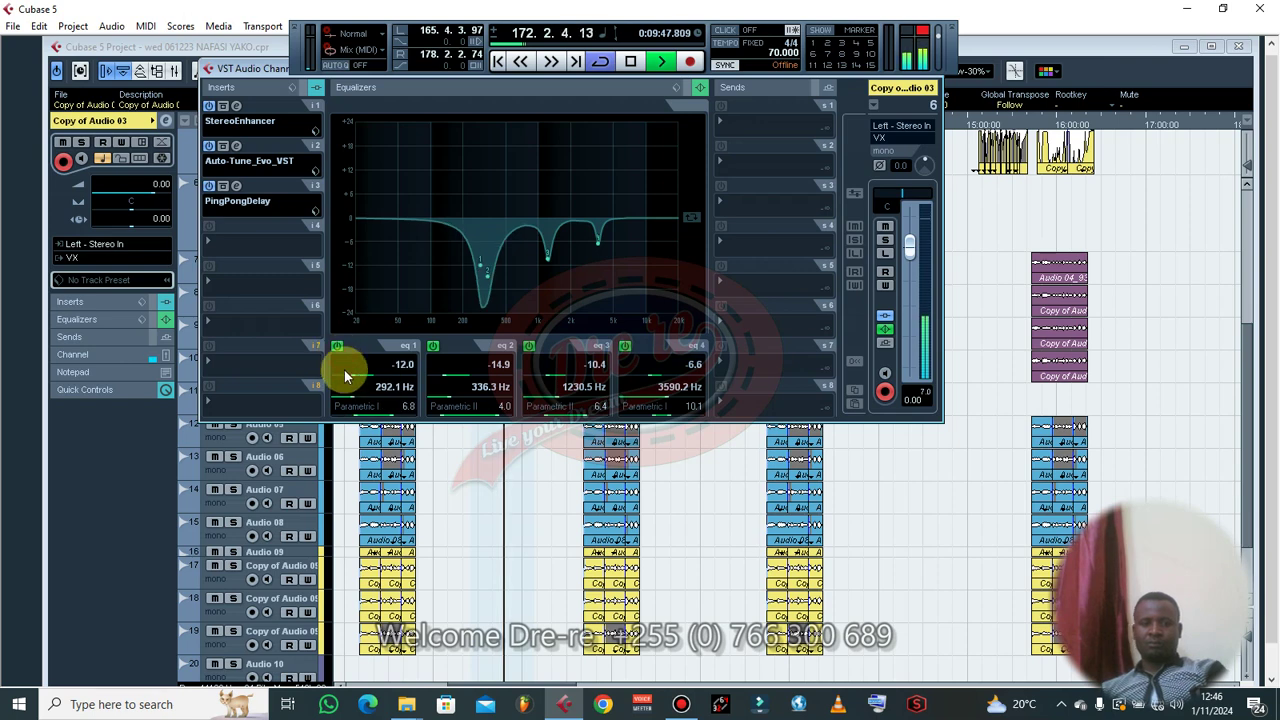
left_click_drag(376, 414, 418, 376)
scroll(387, 390, "down", 8)
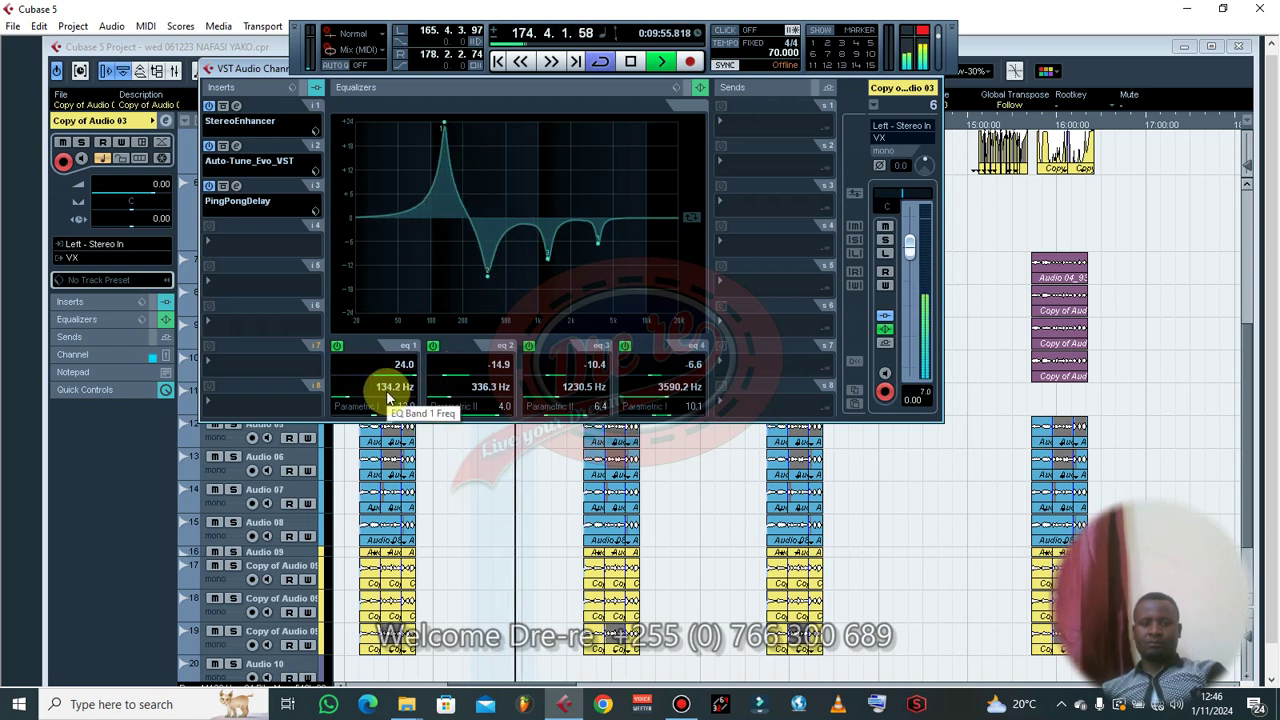
scroll(388, 398, "down", 10)
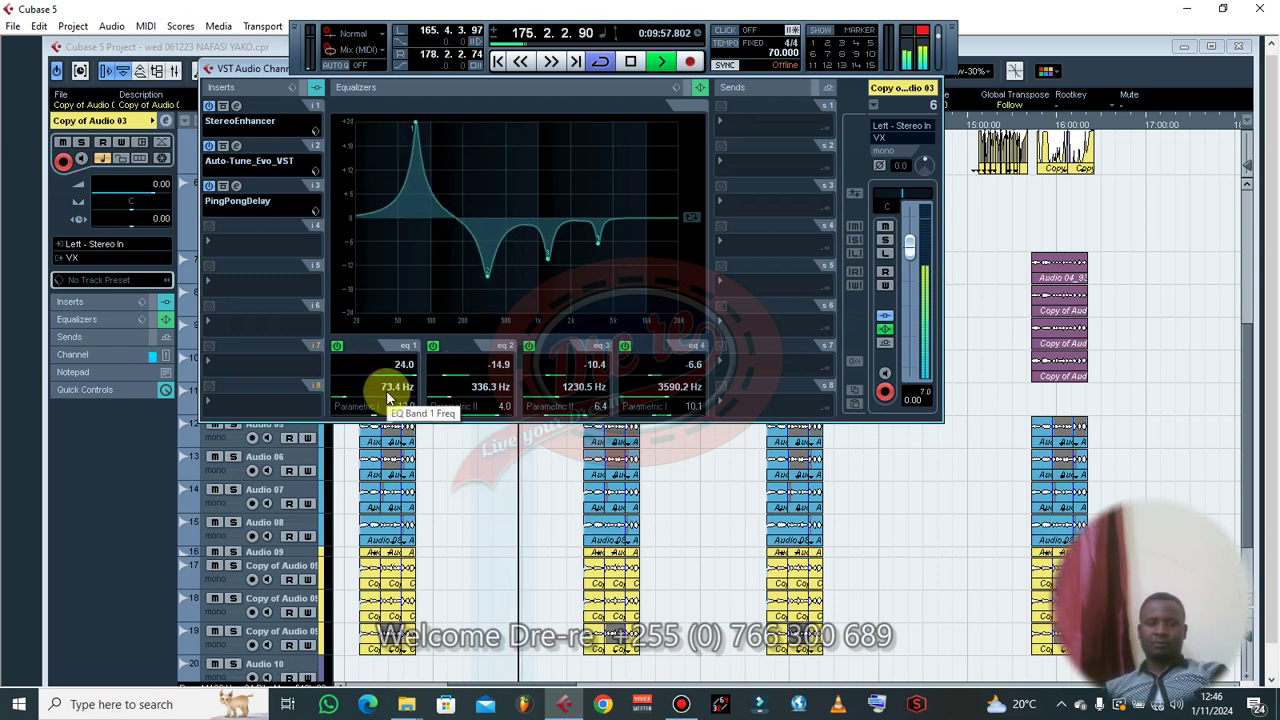
- Sweep EQ band 1's boosted frequency upward in stages during playback, settling at 292.1 Hz
scroll(388, 398, "up", 12)
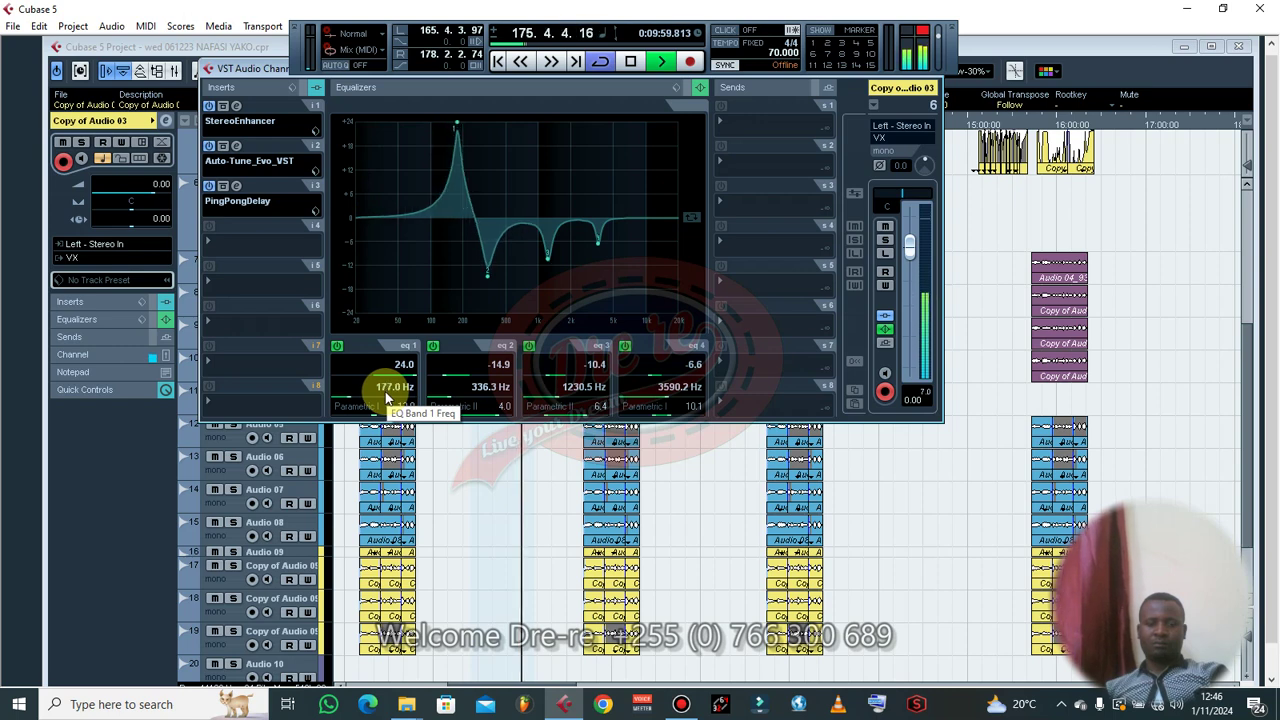
scroll(388, 398, "up", 2)
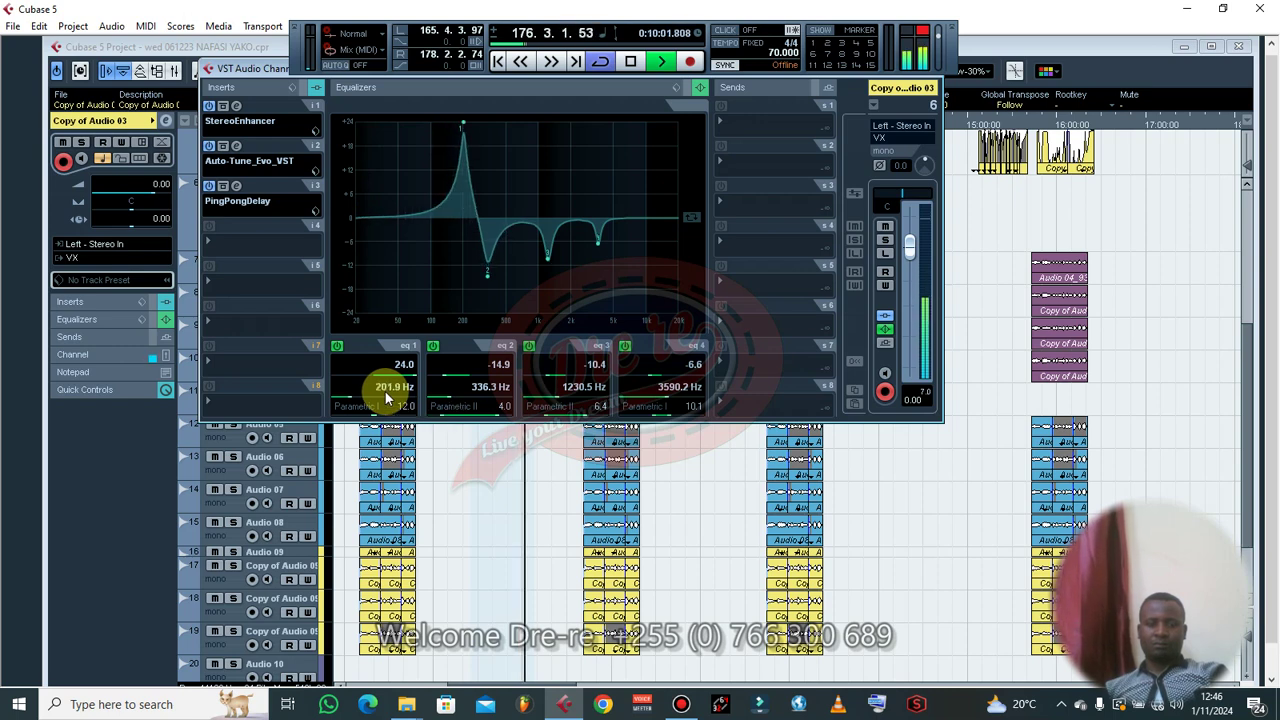
scroll(388, 398, "up", 2)
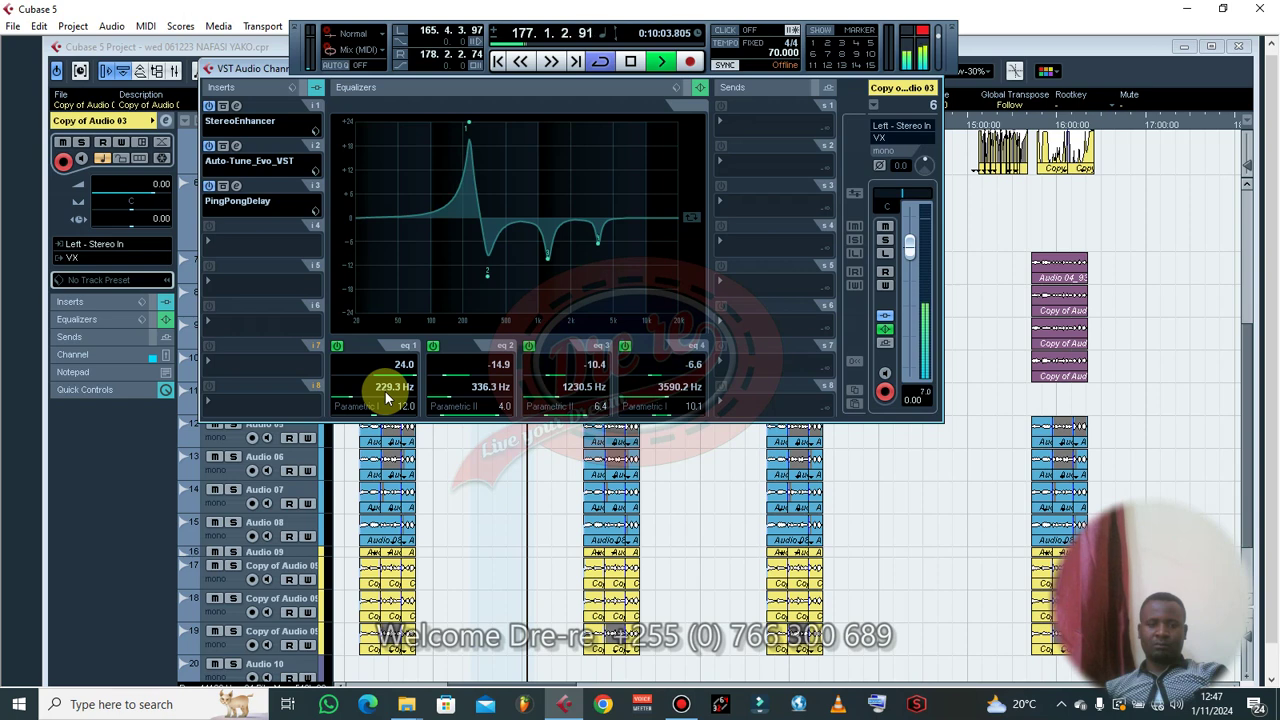
scroll(385, 396, "up", 4)
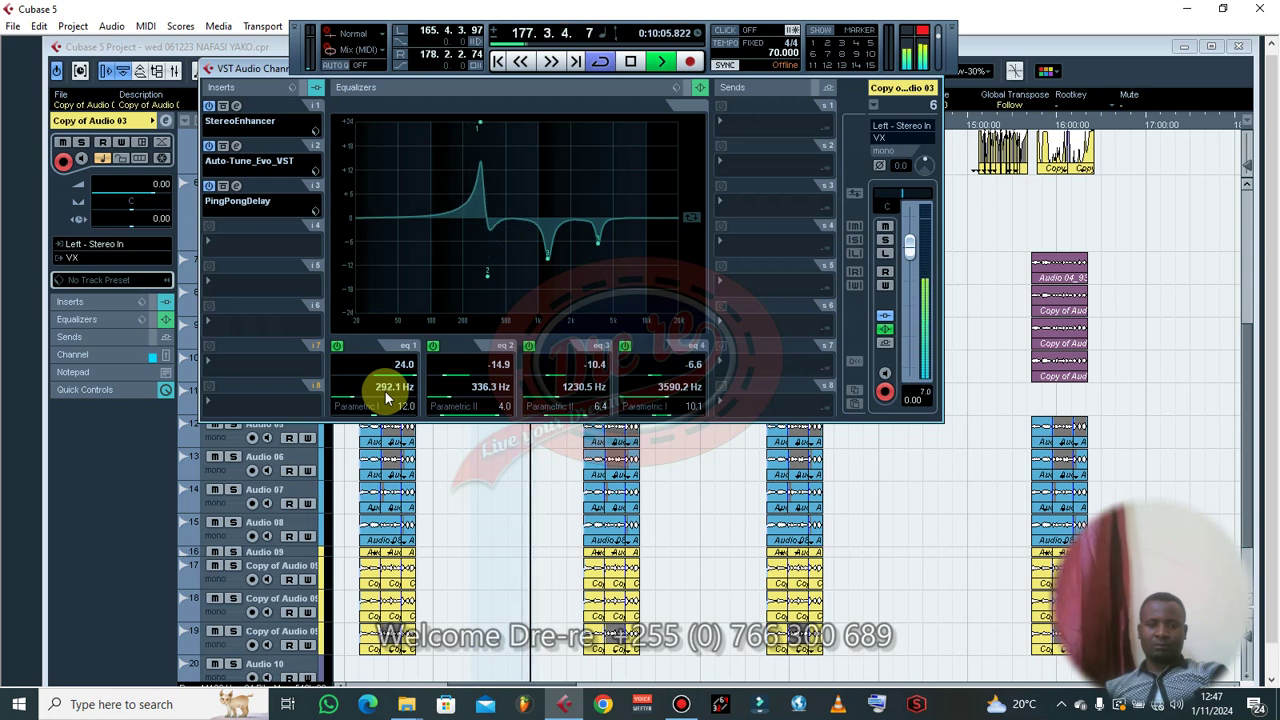
- Cut EQ band 1's gain to -13.3 dB and shift EQ band 2's frequency to 463.7 Hz
left_click(400, 372)
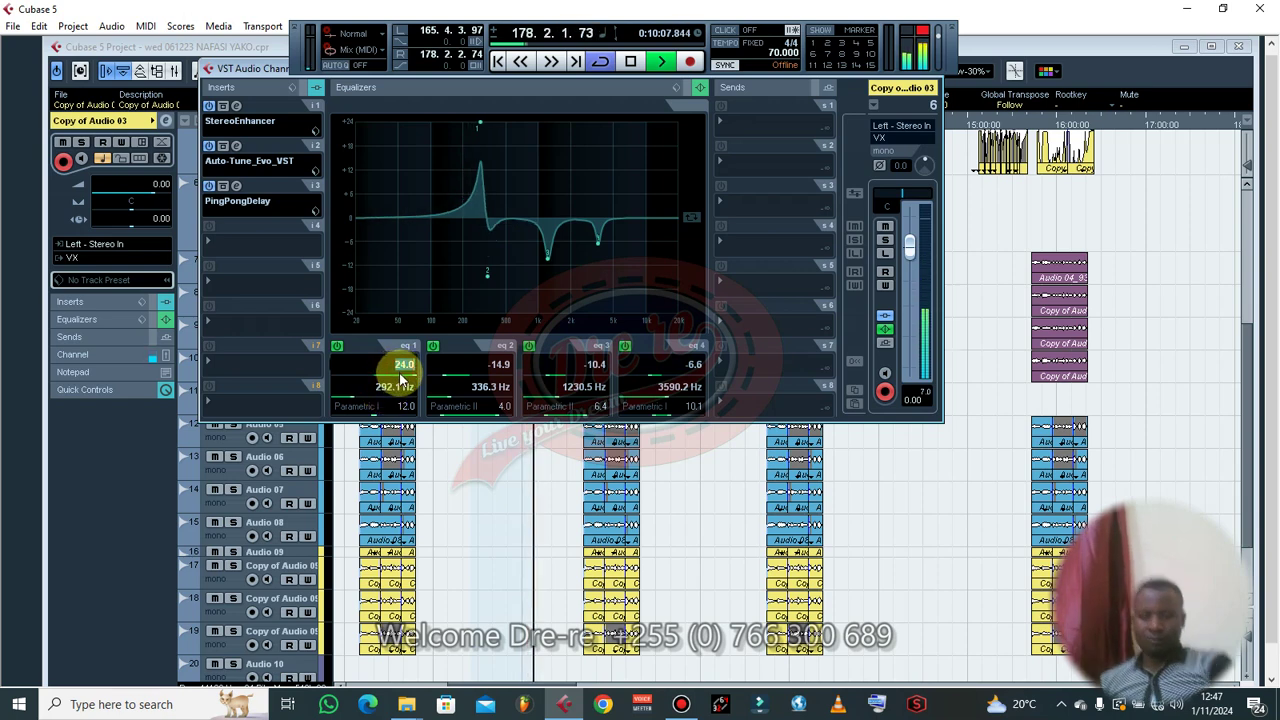
type("-9")
key("Return")
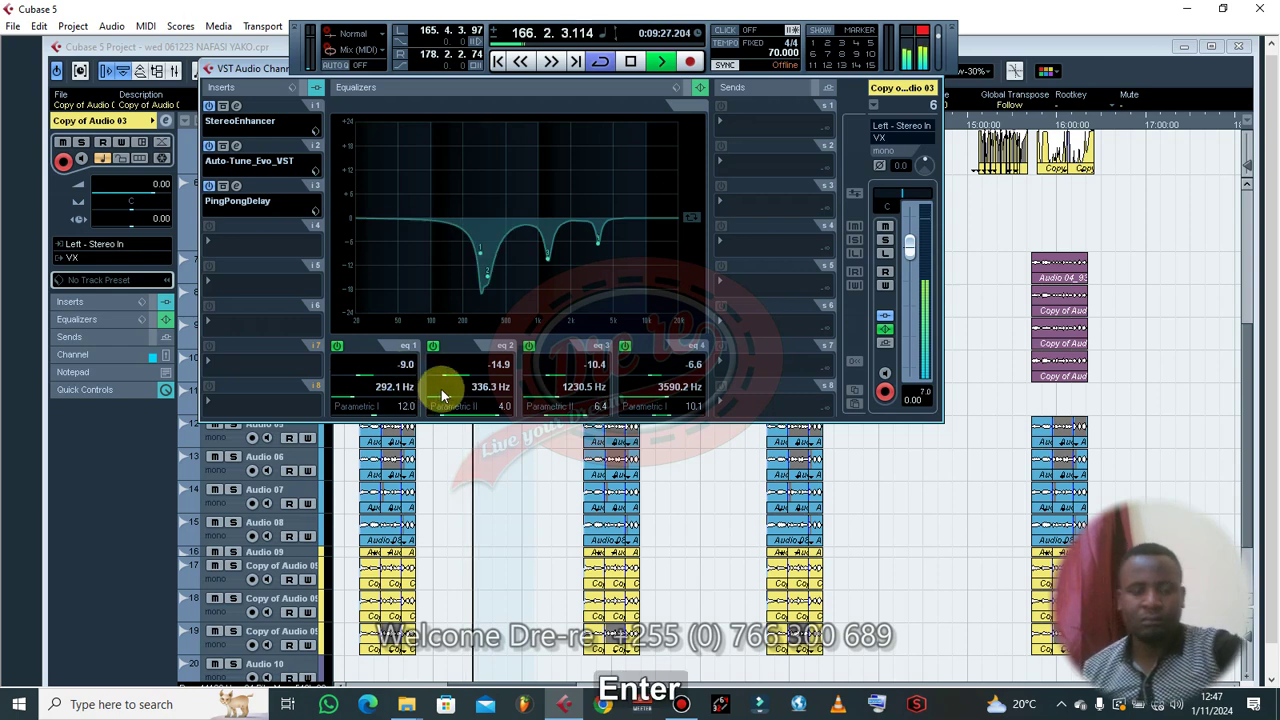
scroll(478, 386, "up", 3)
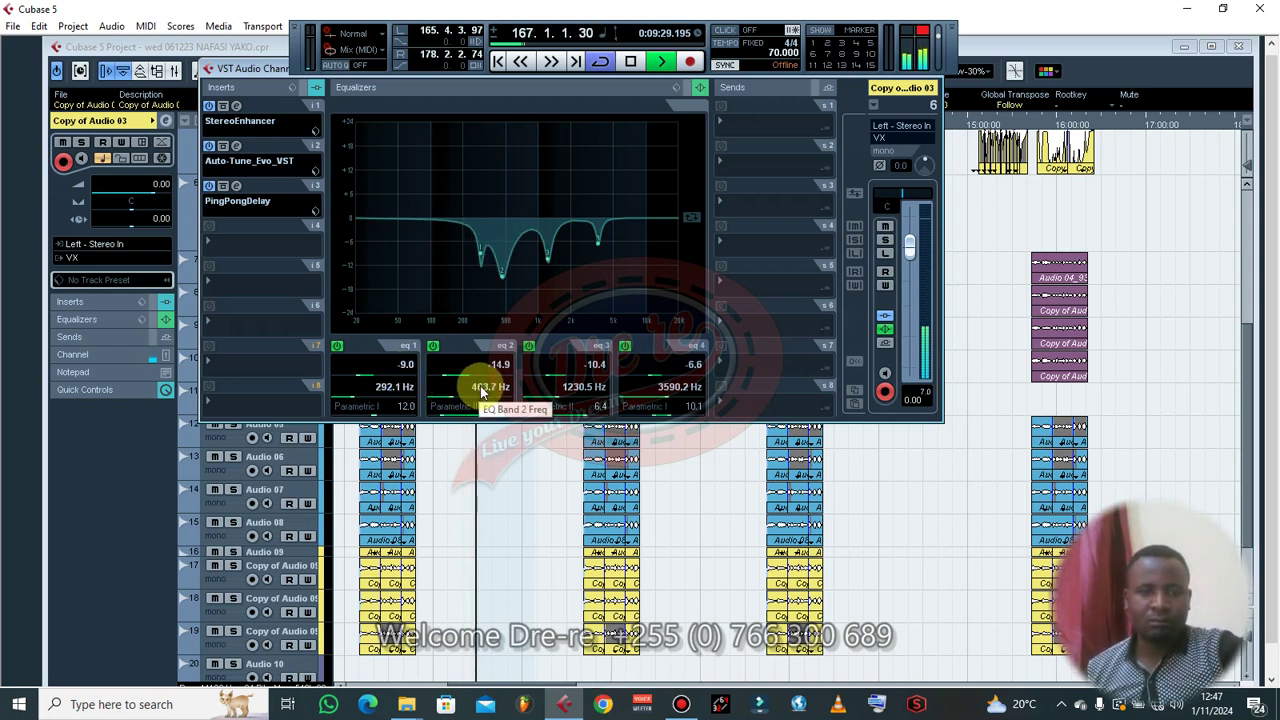
scroll(412, 364, "down", 2)
scroll(411, 366, "down", 2)
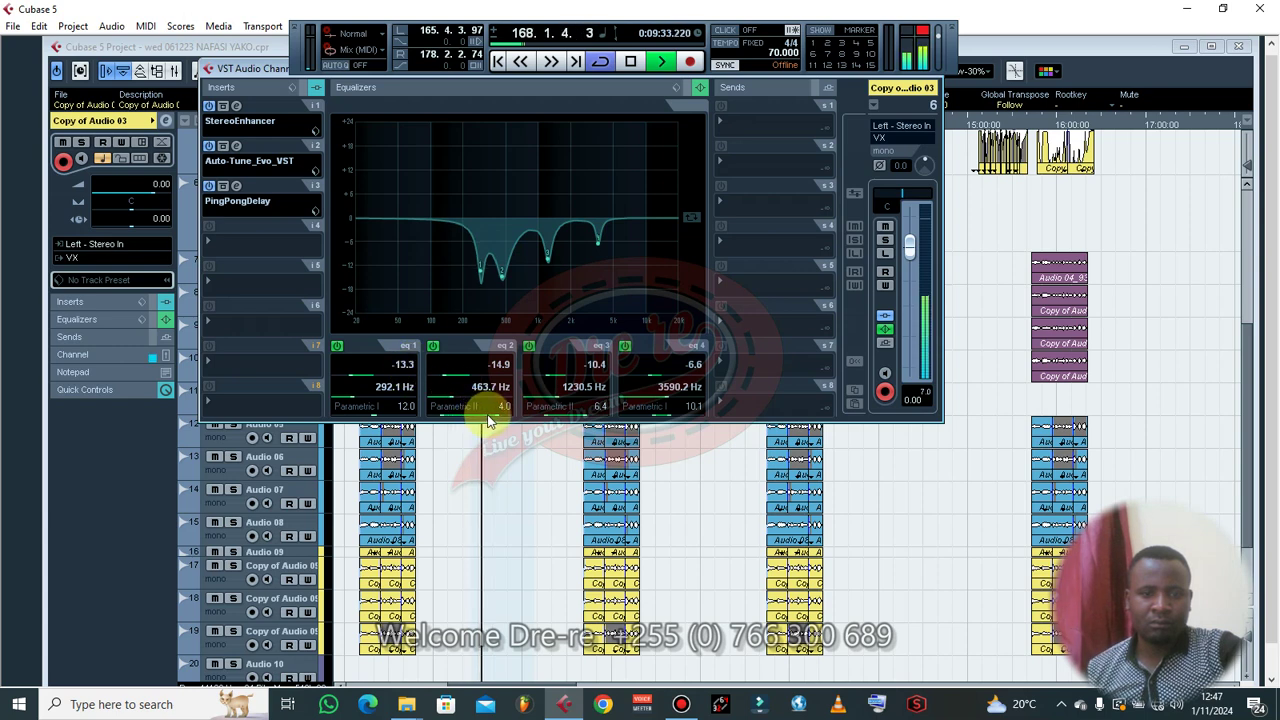
- Boost EQ band 2 to 24.0 dB with a Q of 12.0 and sweep its frequency to 621.5 Hz
scroll(491, 416, "up", 5)
left_click_drag(450, 383, 480, 386)
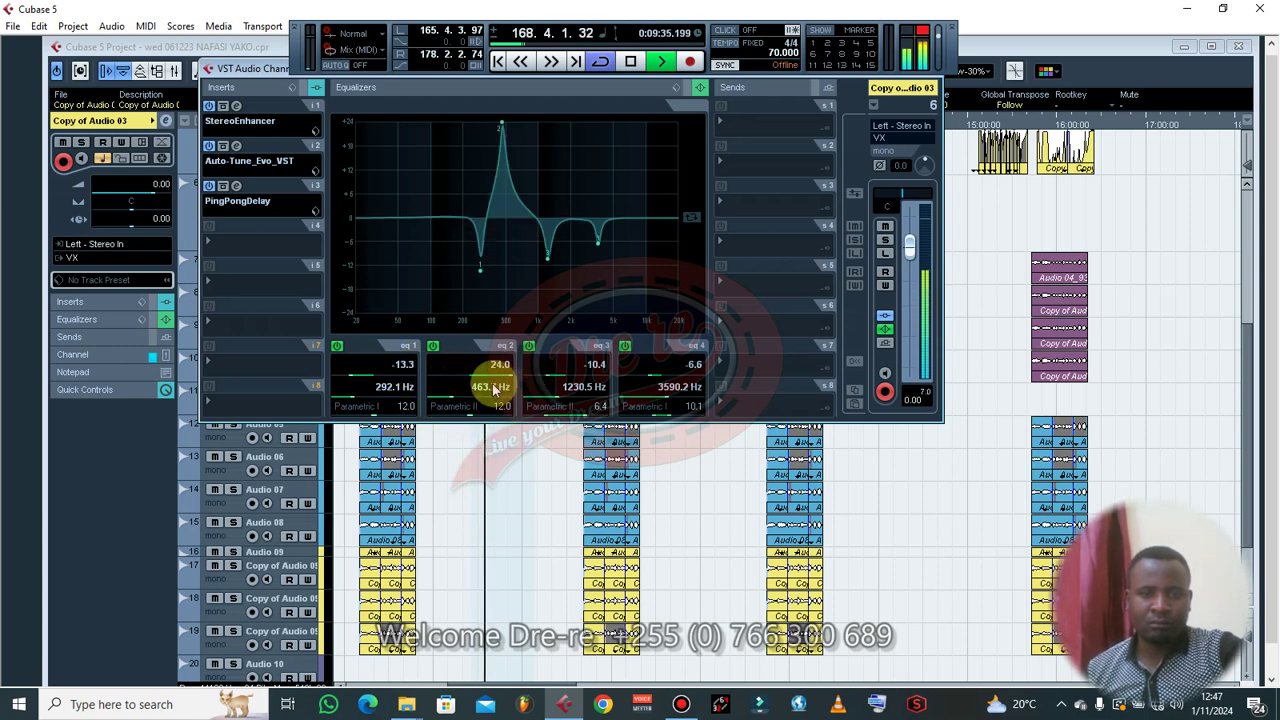
scroll(488, 392, "up", 3)
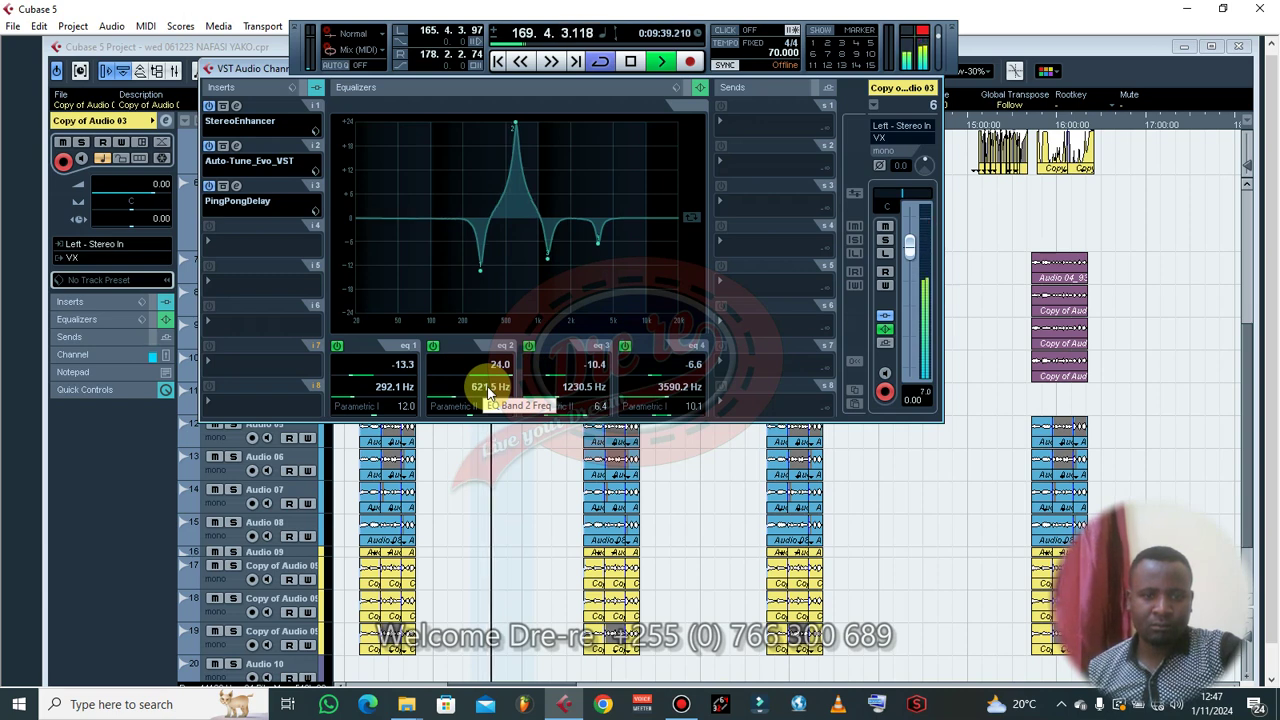
scroll(487, 385, "down", 3)
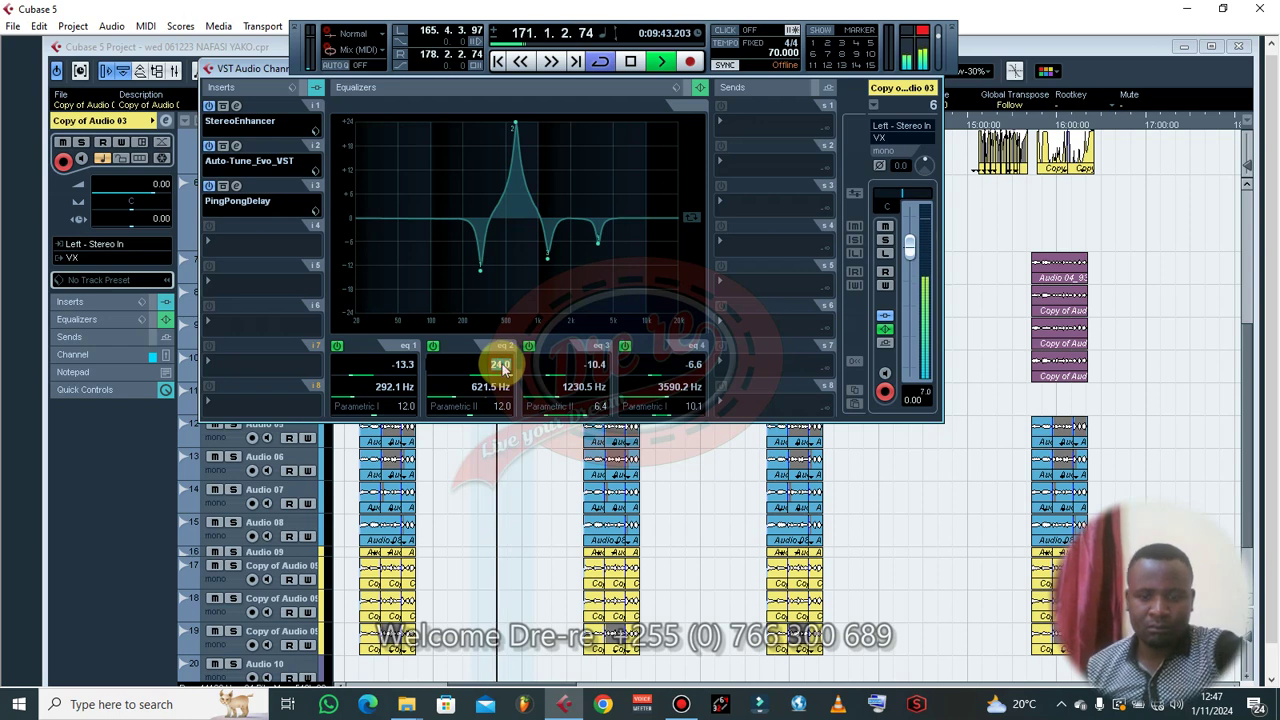
- Cut EQ band 2's gain to -9.0 dB with a Q of 11.4, and lower EQ band 1's gain to -15.2 dB
left_click(502, 364)
type("-9")
key("Return")
scroll(501, 404, "down", 3)
scroll(410, 364, "down", 2)
scroll(410, 366, "down", 1)
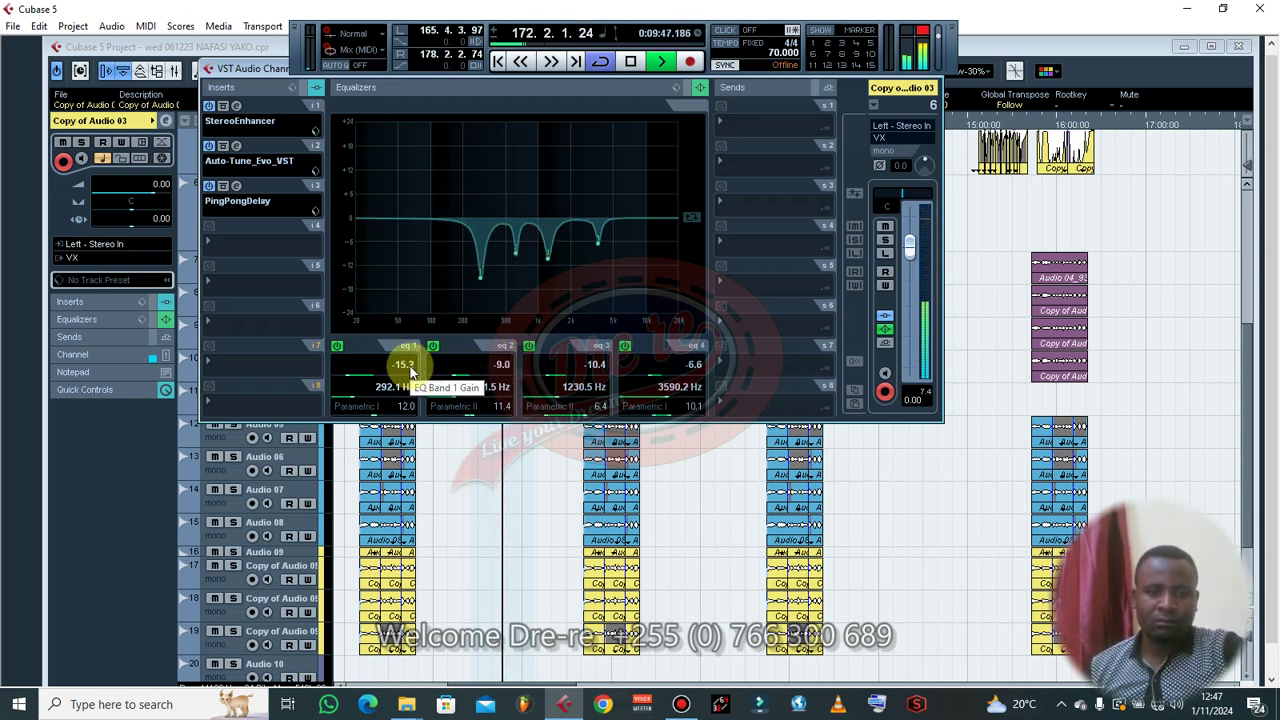
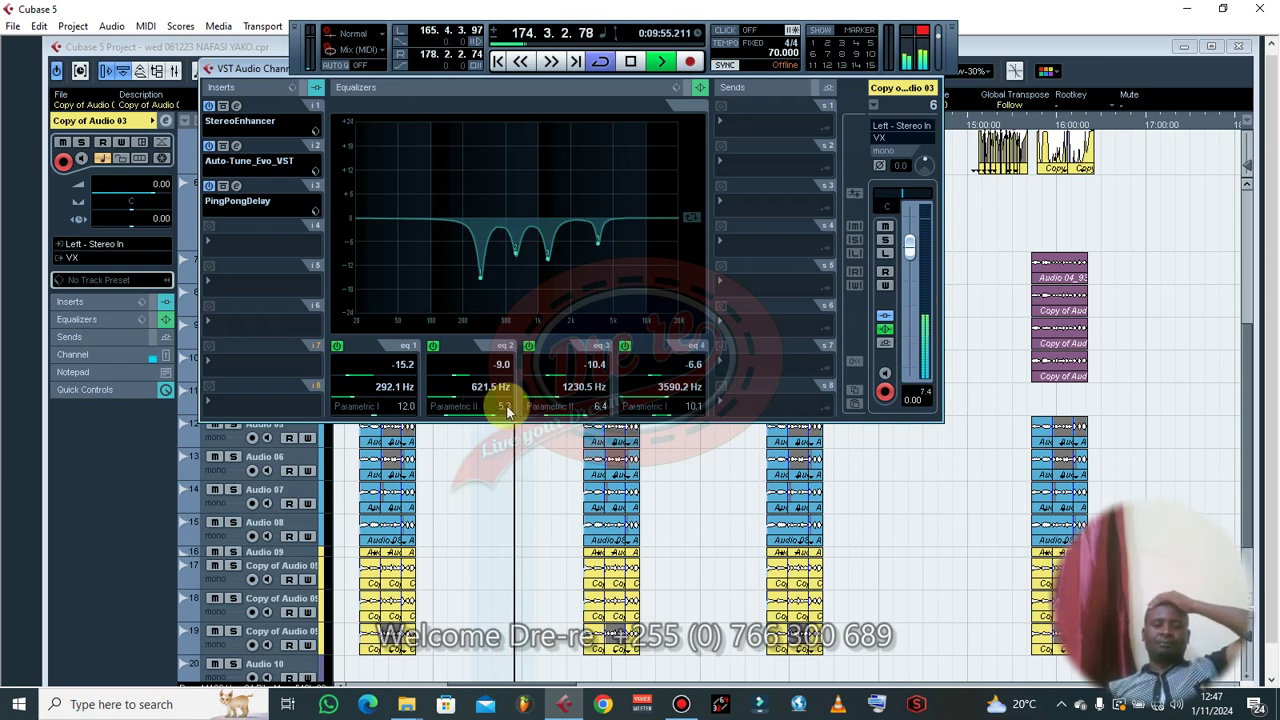
- Fine-tune EQ band 2 to -10.4 dB with a Q of 5.6, band 3's Q to 6.5 and band 4's gain to -7.6 dB
scroll(505, 405, "down", 2)
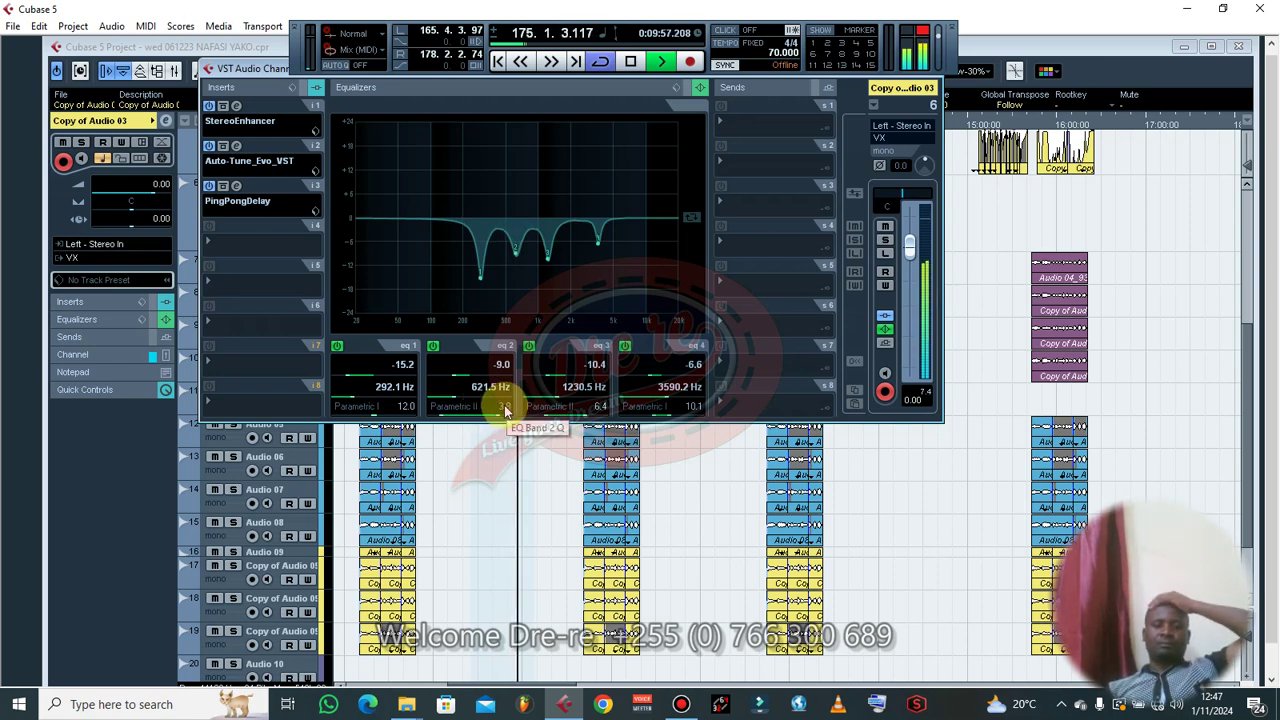
scroll(504, 405, "up", 5)
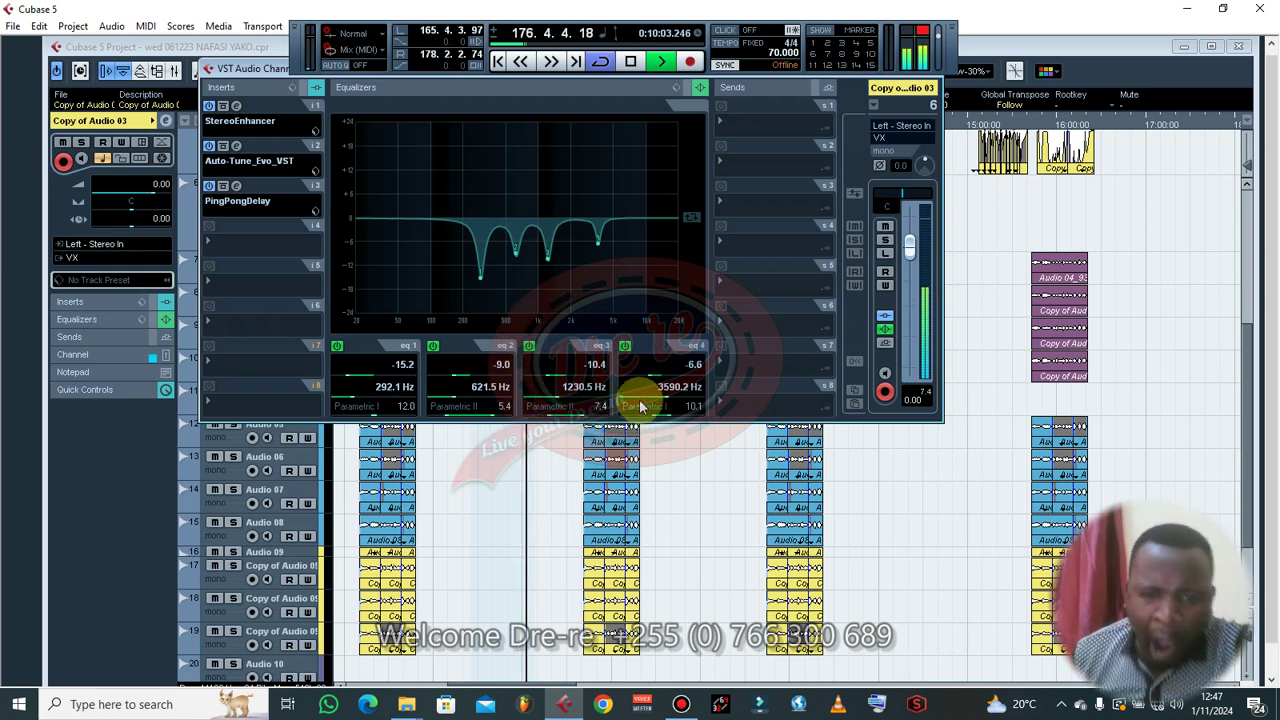
scroll(505, 365, "down", 1)
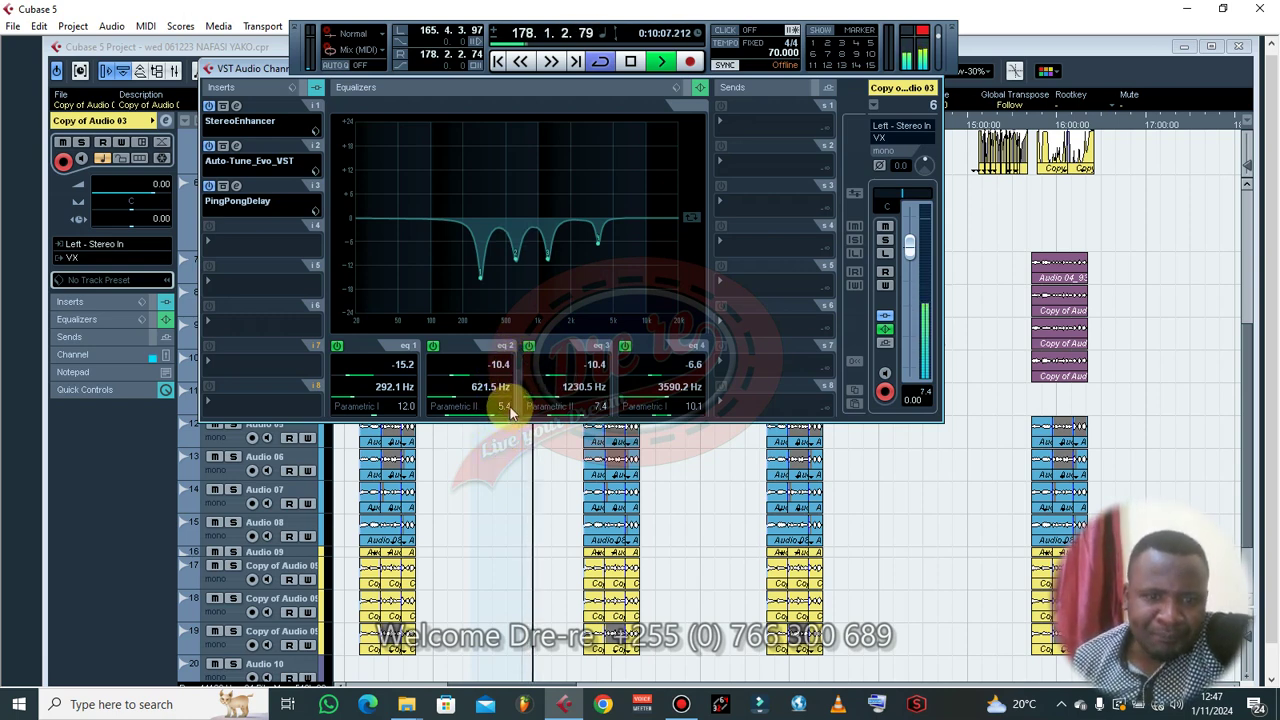
scroll(510, 413, "up", 1)
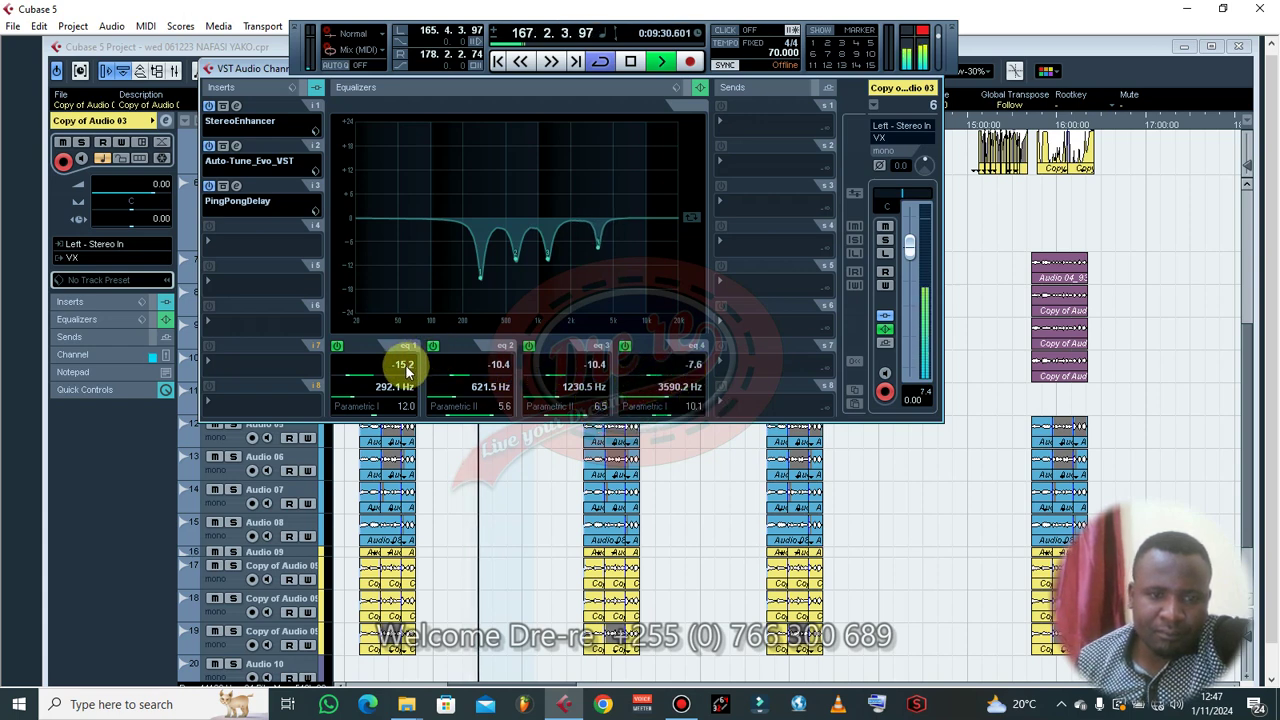
- Retune EQ band 1 to 327.7 Hz with a gain of -14.8 dB and a Q of 10.7
scroll(406, 365, "down", 1)
scroll(398, 388, "up", 2)
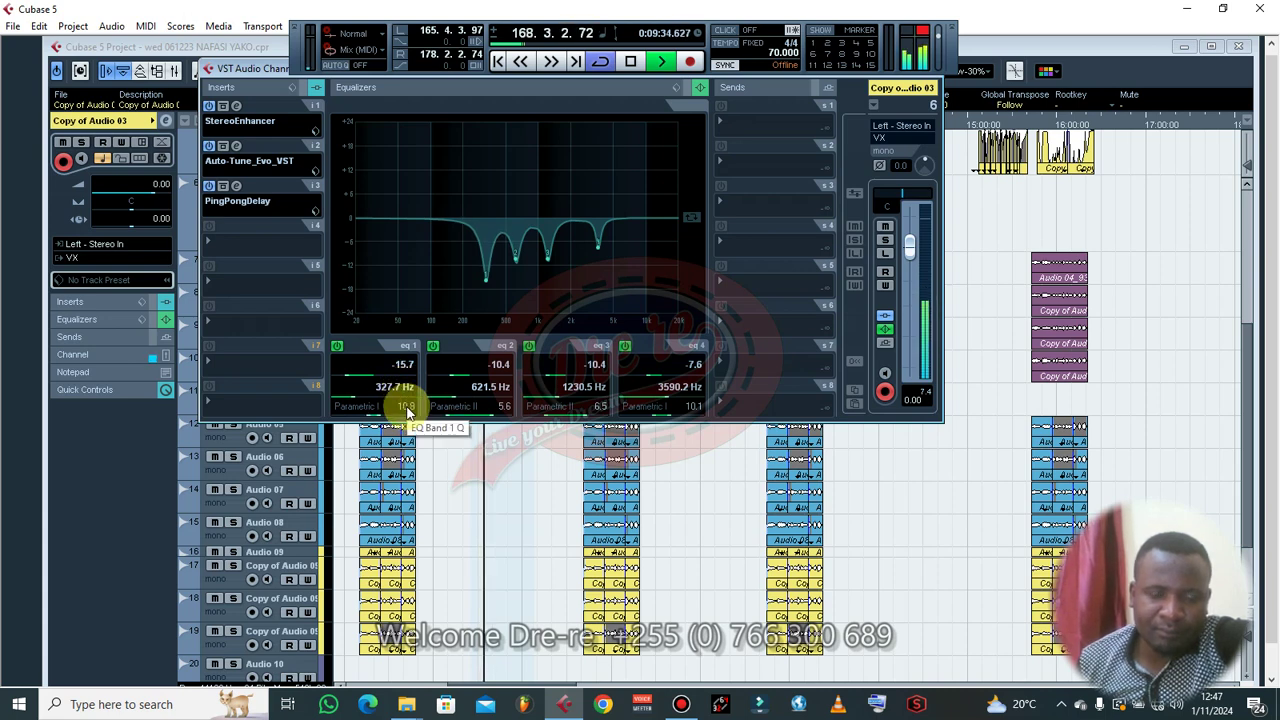
scroll(407, 410, "down", 2)
scroll(405, 368, "up", 2)
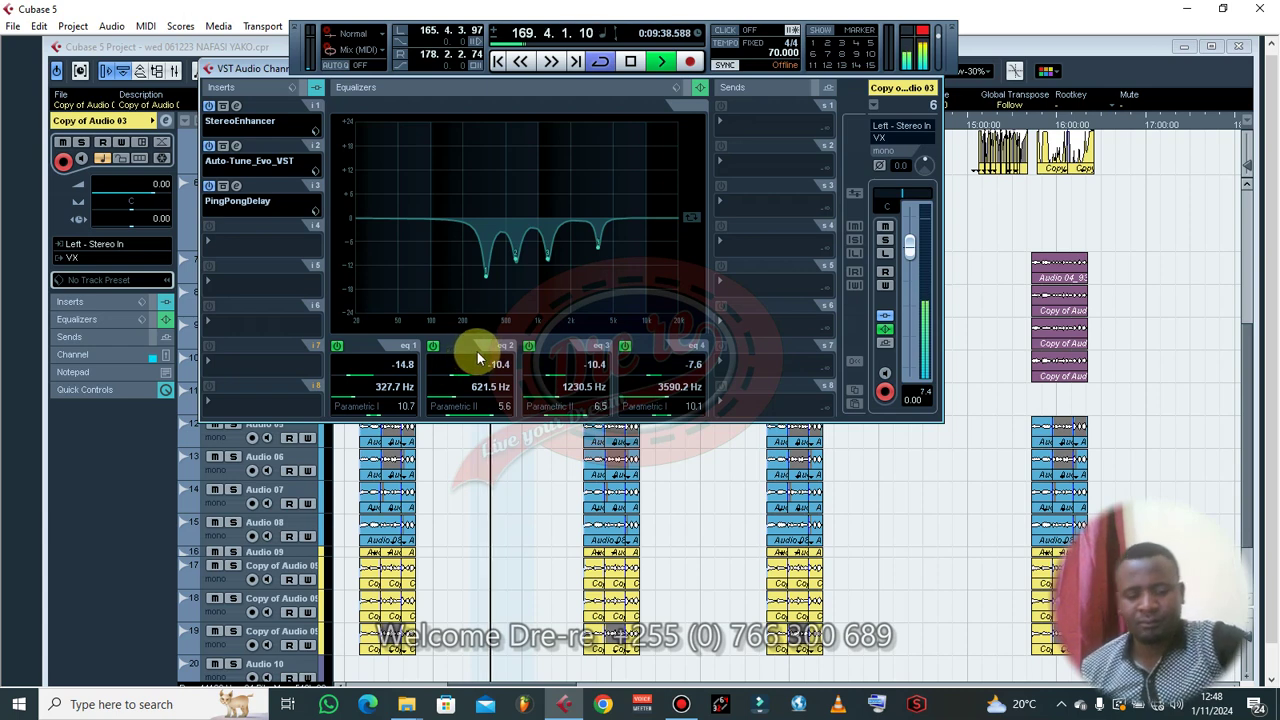
- Save the project, then hide the Transport panel and close the vocal track's channel settings
key("ctrl+s")
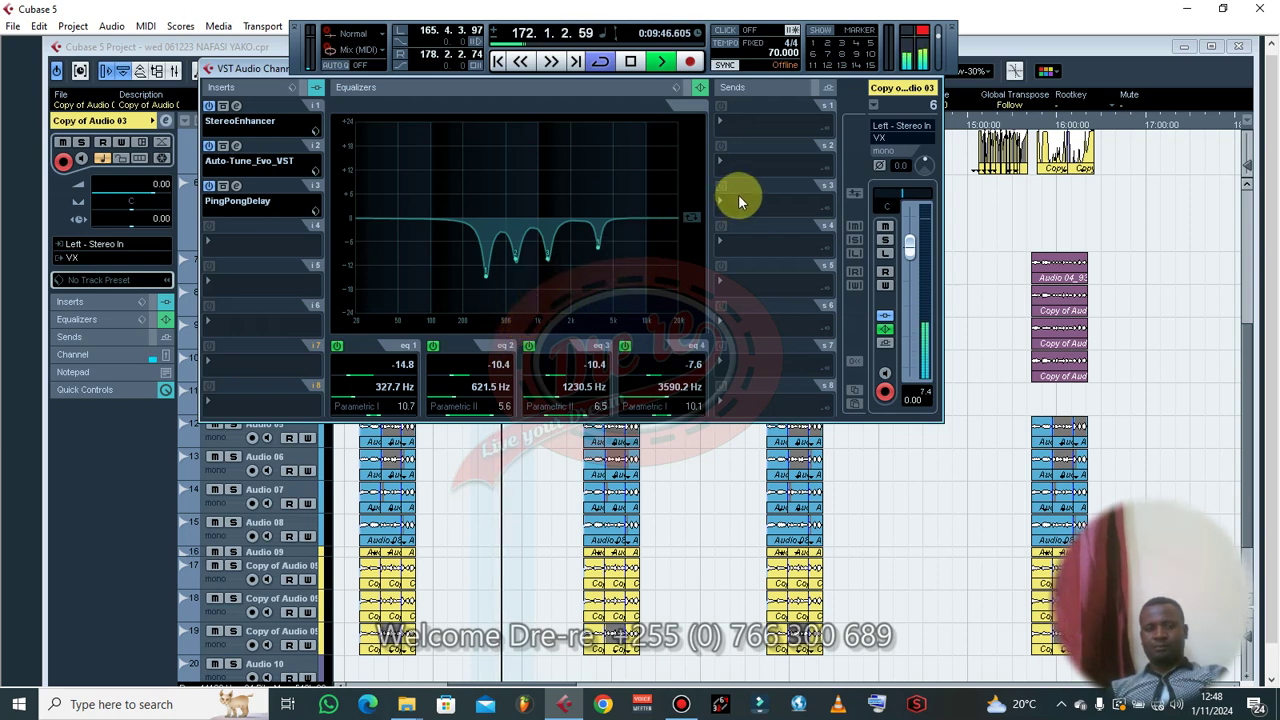
key("F2")
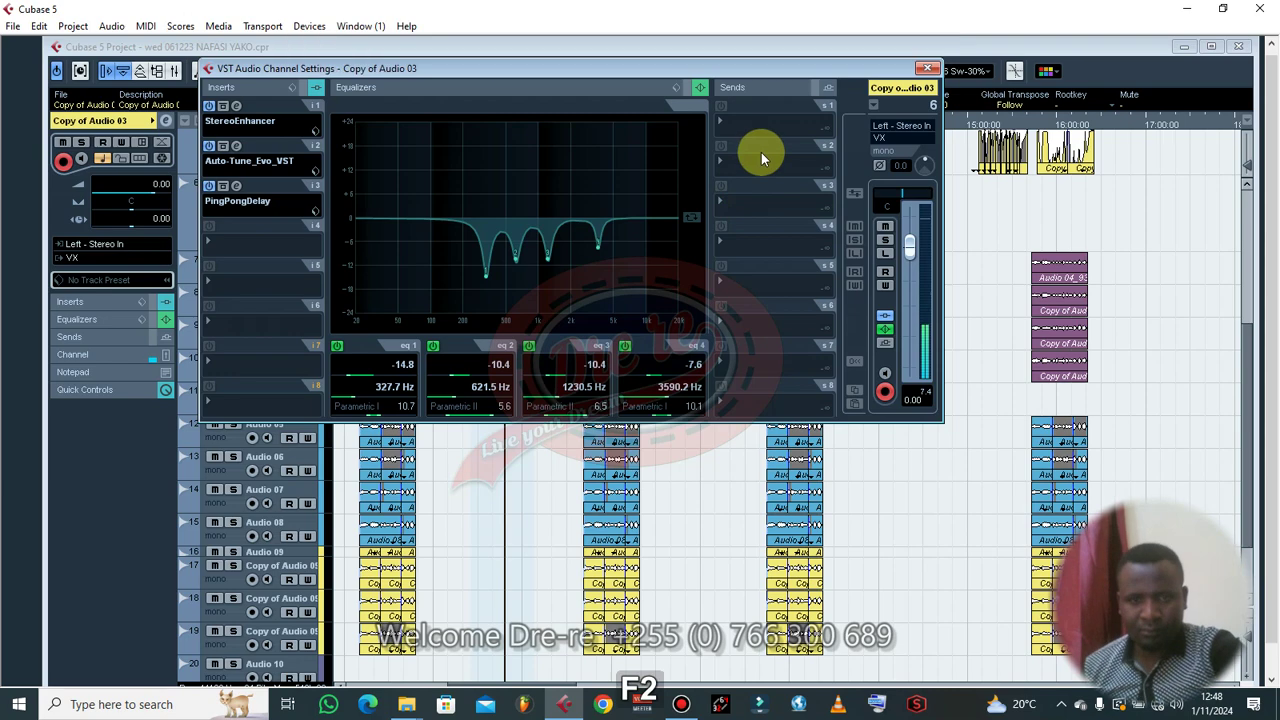
left_click(927, 70)
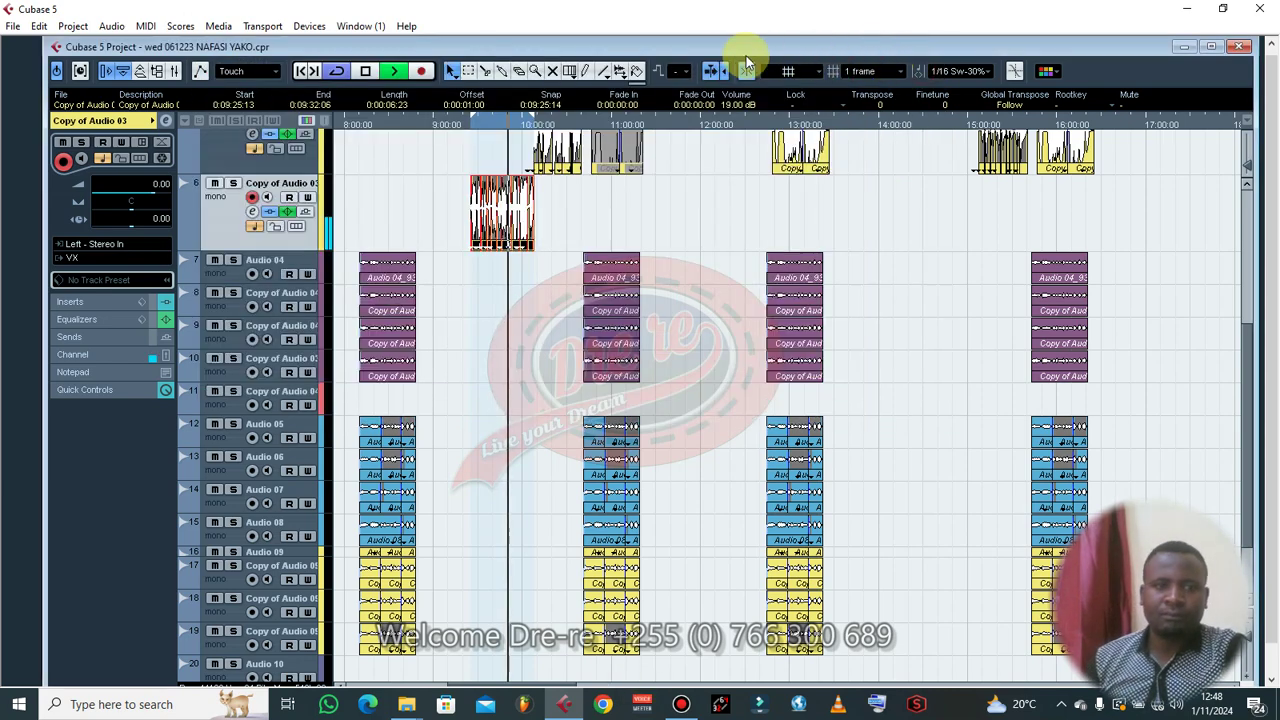
- Examine the track 6 vocal clips and their gaps up close in the enlarged project window
double_click(660, 52)
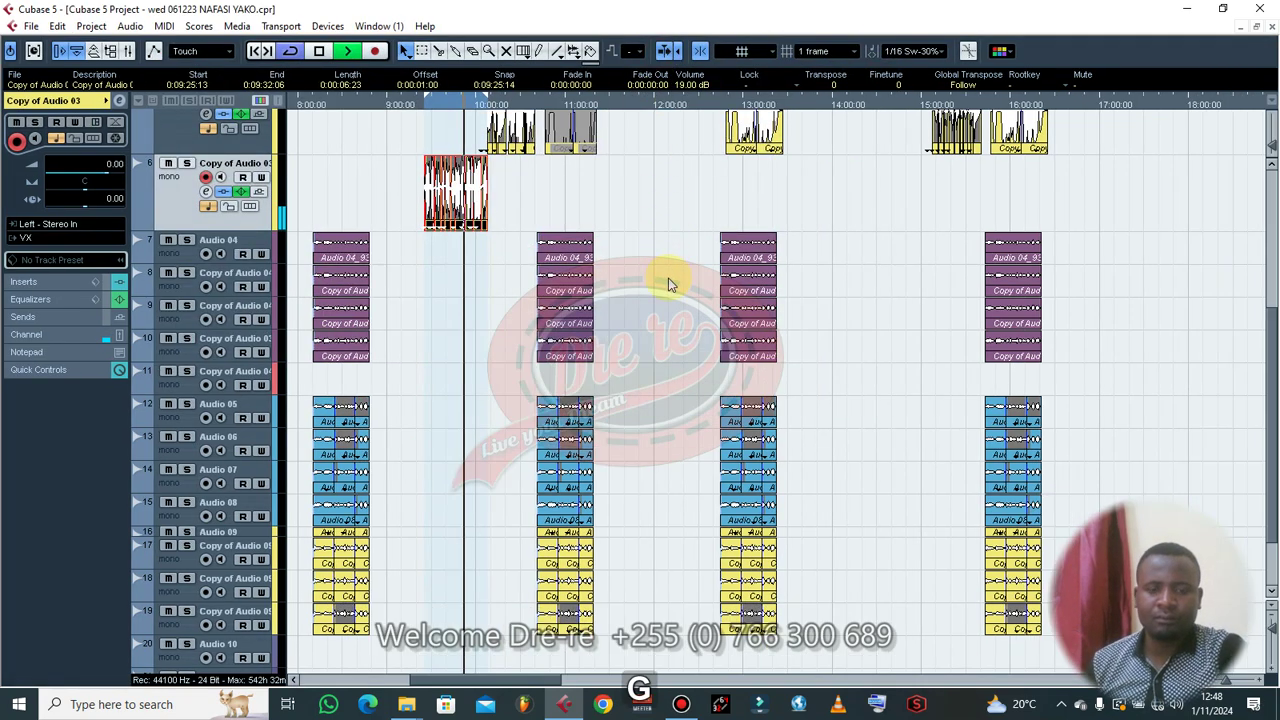
key("g")
key("g")
key("g")
key("g")
key("g")
left_click(814, 191)
scroll(770, 230, "up", 3)
key("h")
key("h")
key("h")
key("h")
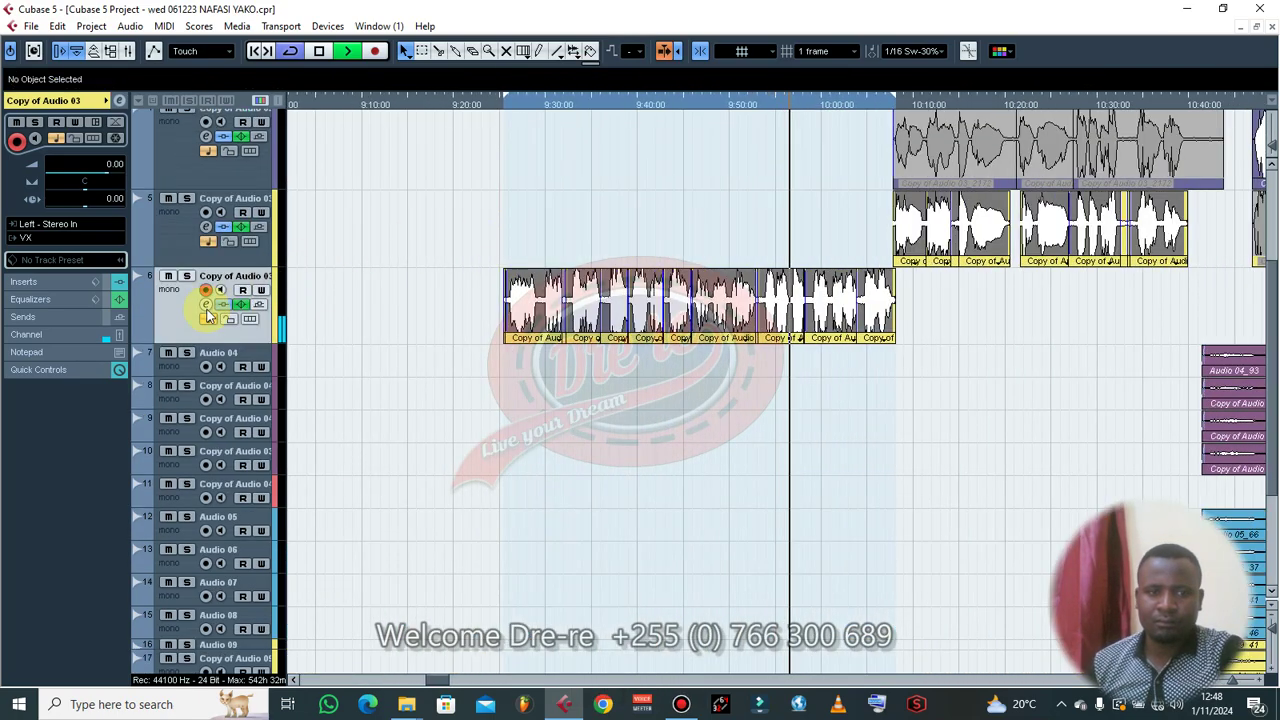
- Review the Auto-Tune Evo insert settings on the track 6 vocal, and restart playback of the looped section
left_click(206, 305)
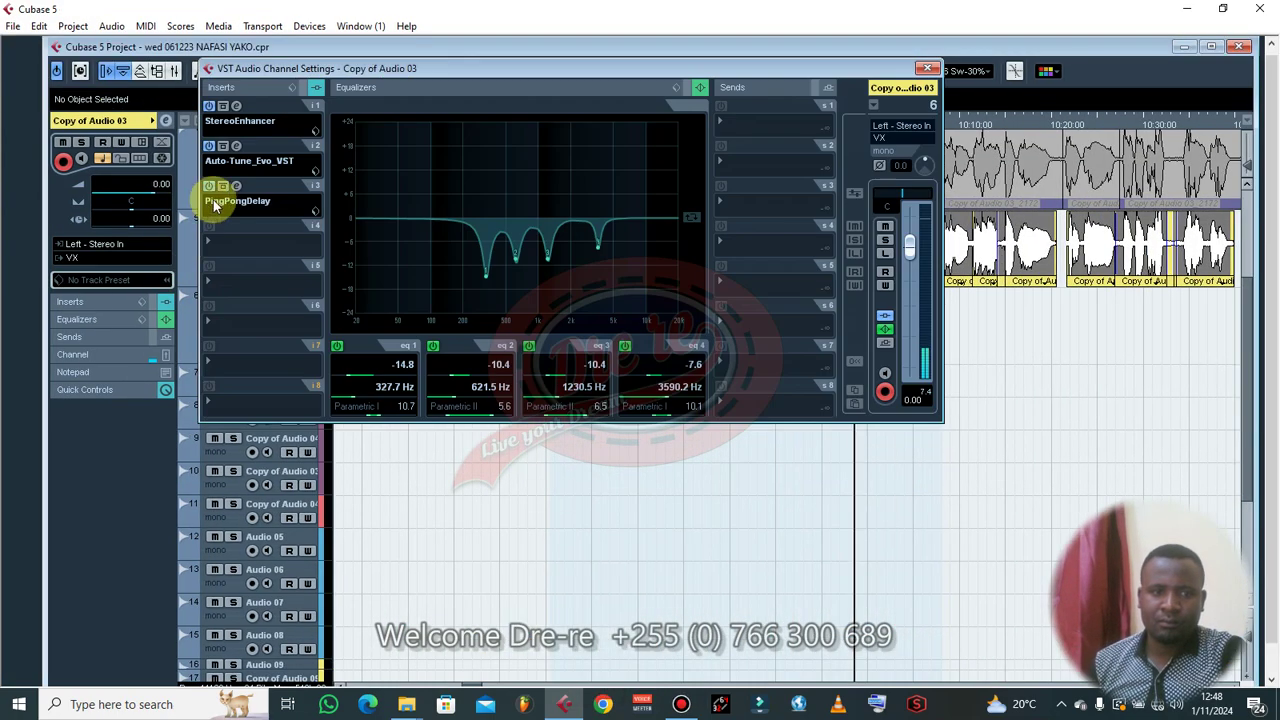
left_click(238, 147)
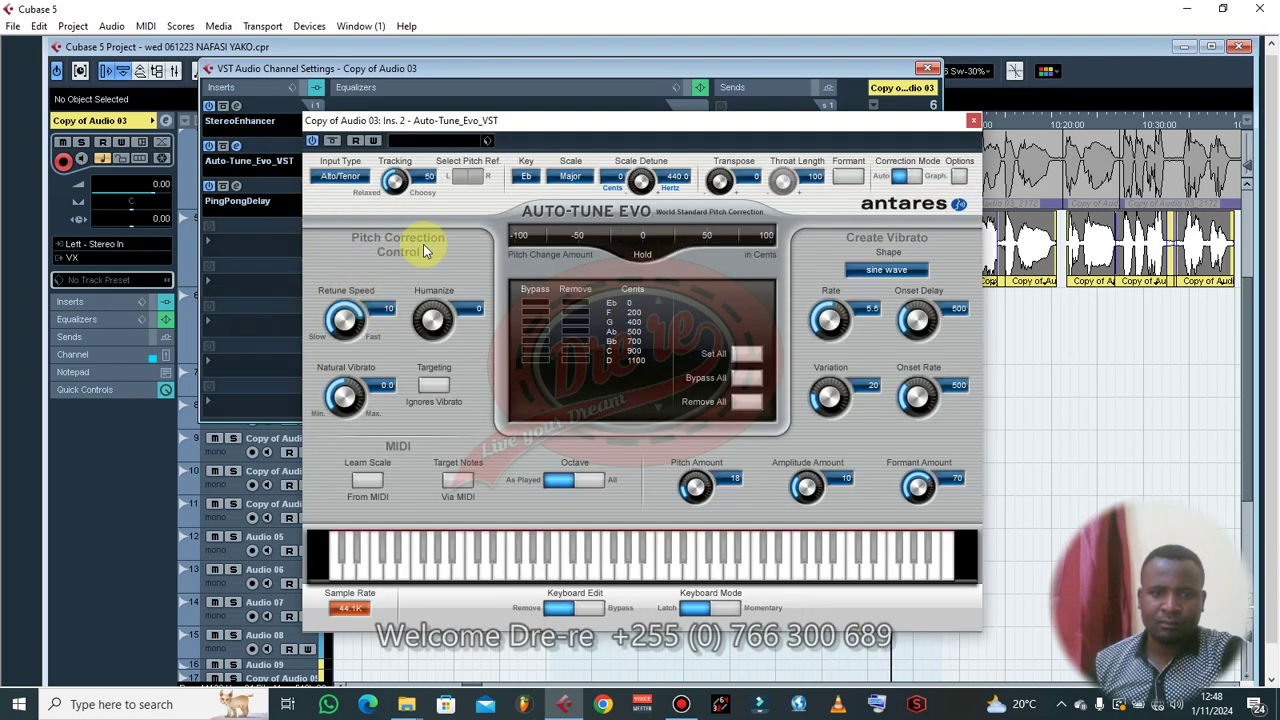
left_click(970, 122)
left_click(927, 68)
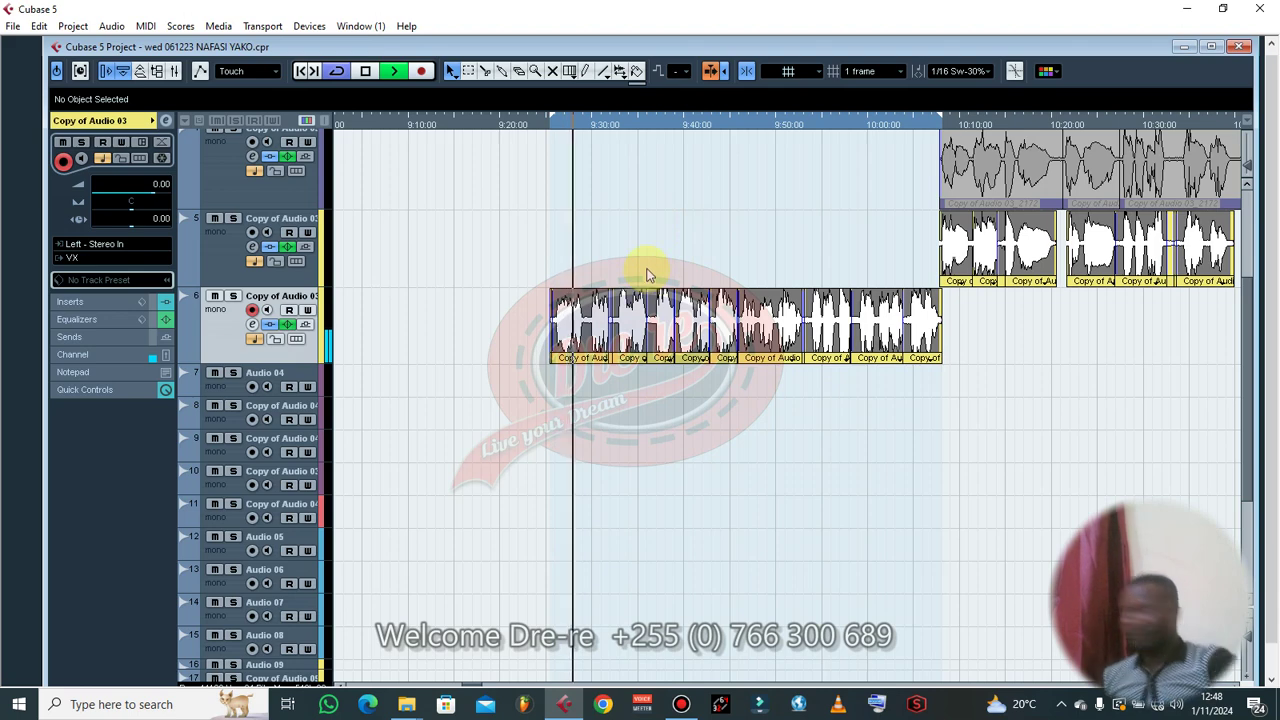
key("space")
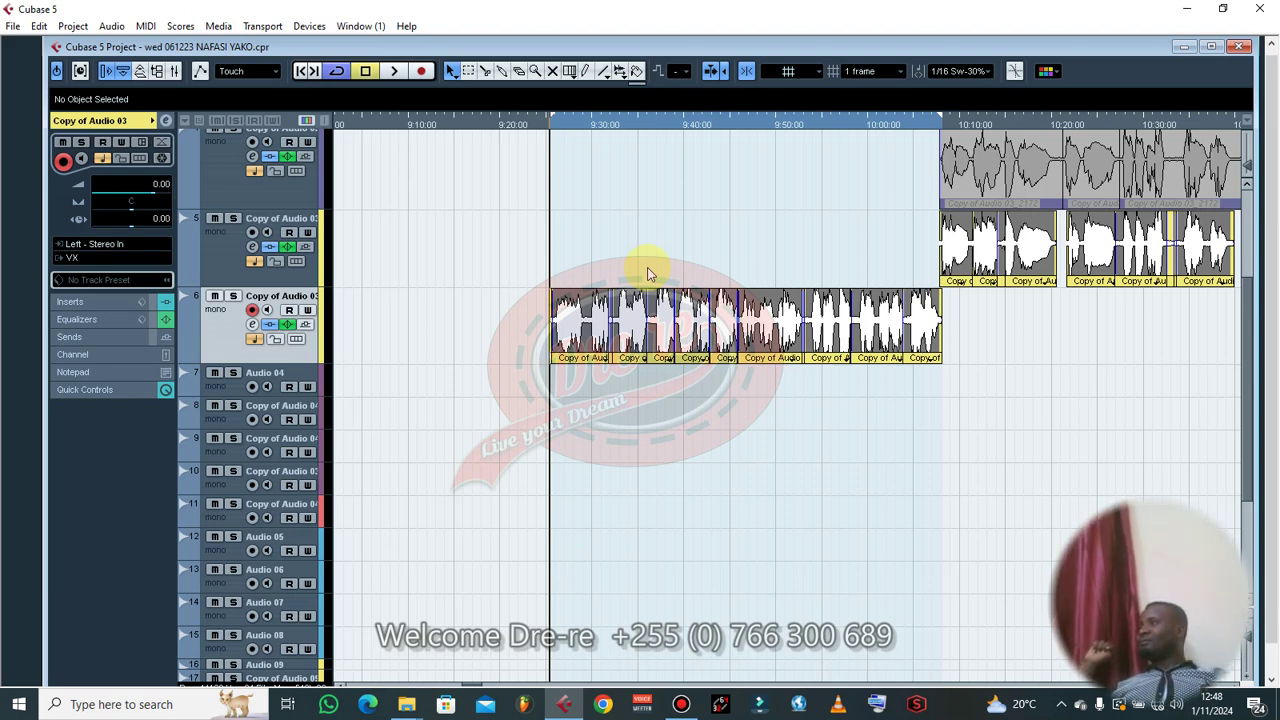
key("space")
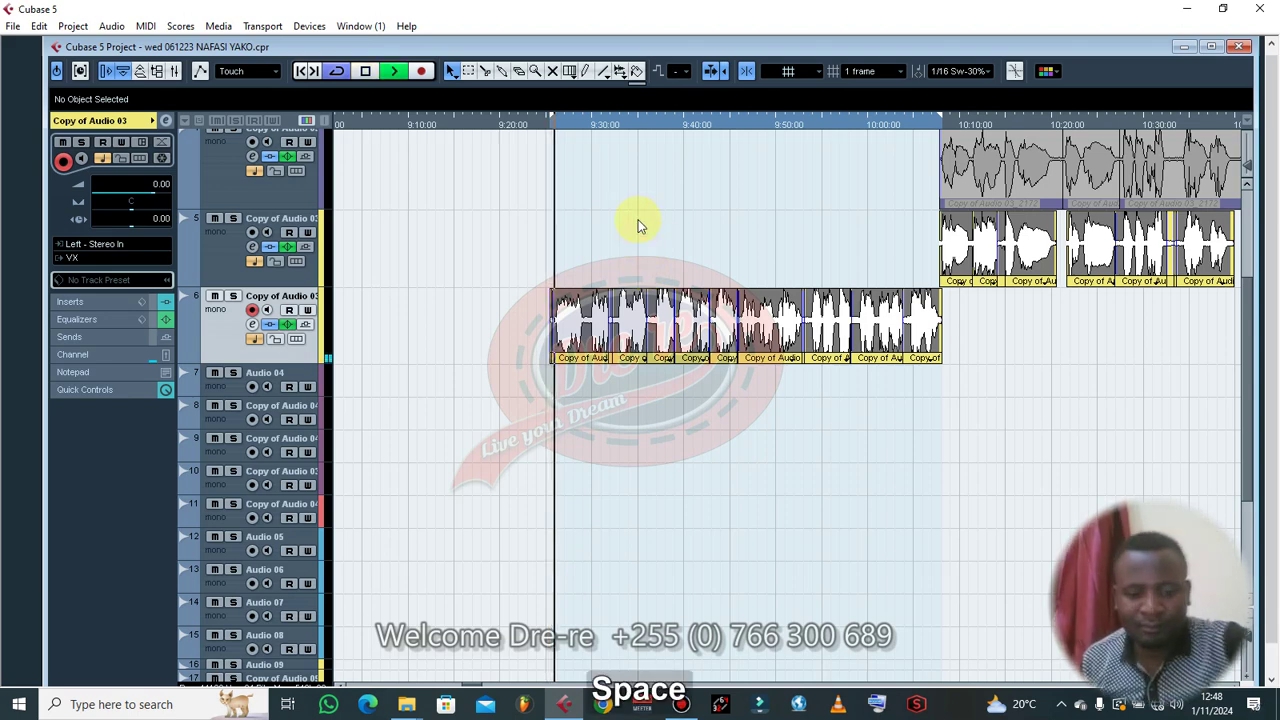
- Split the opening clip on track 6 at 9:26:04 and delete the silent part before the first phrase
key("h")
left_click(760, 358)
right_click(790, 383)
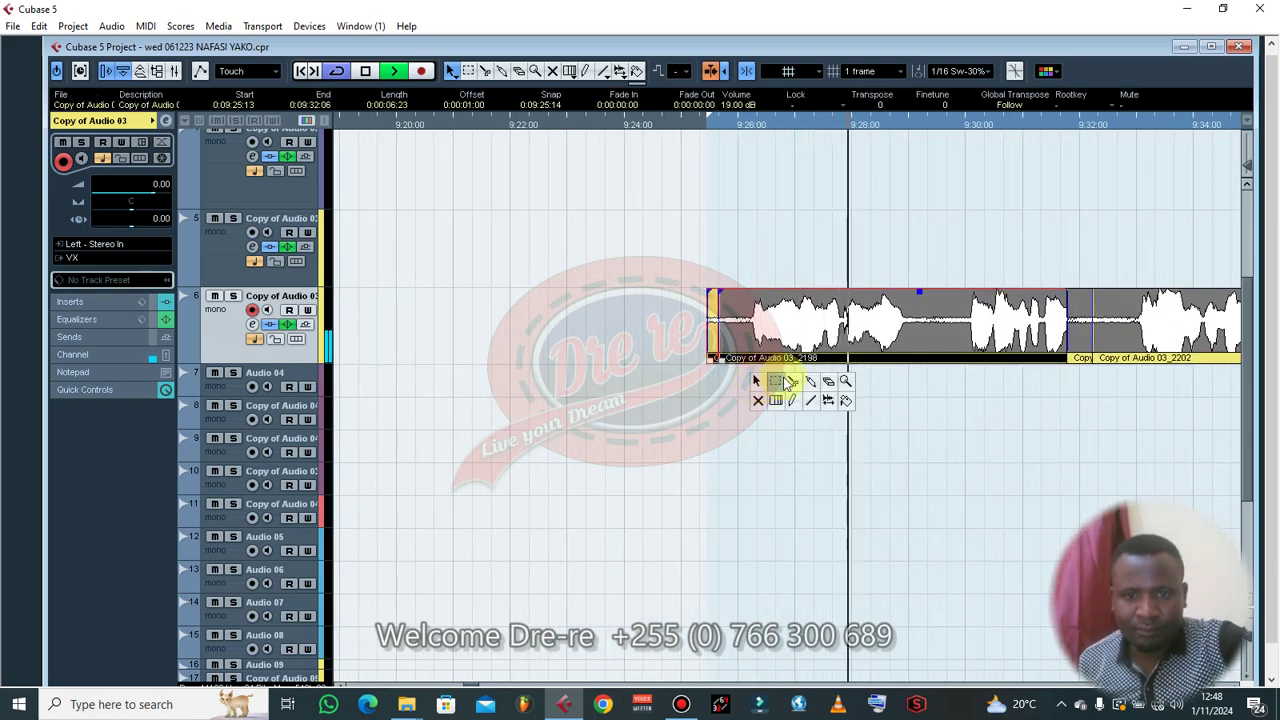
left_click(792, 383)
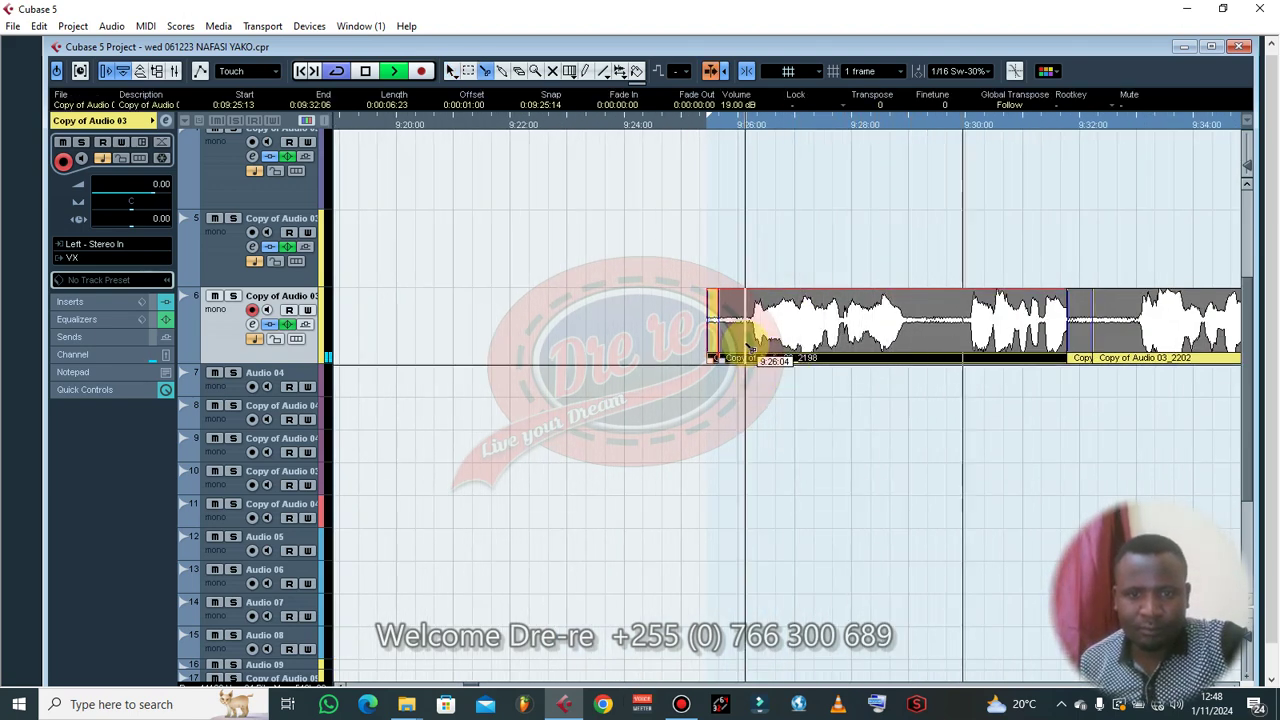
left_click(746, 347)
key("1")
left_click(729, 262)
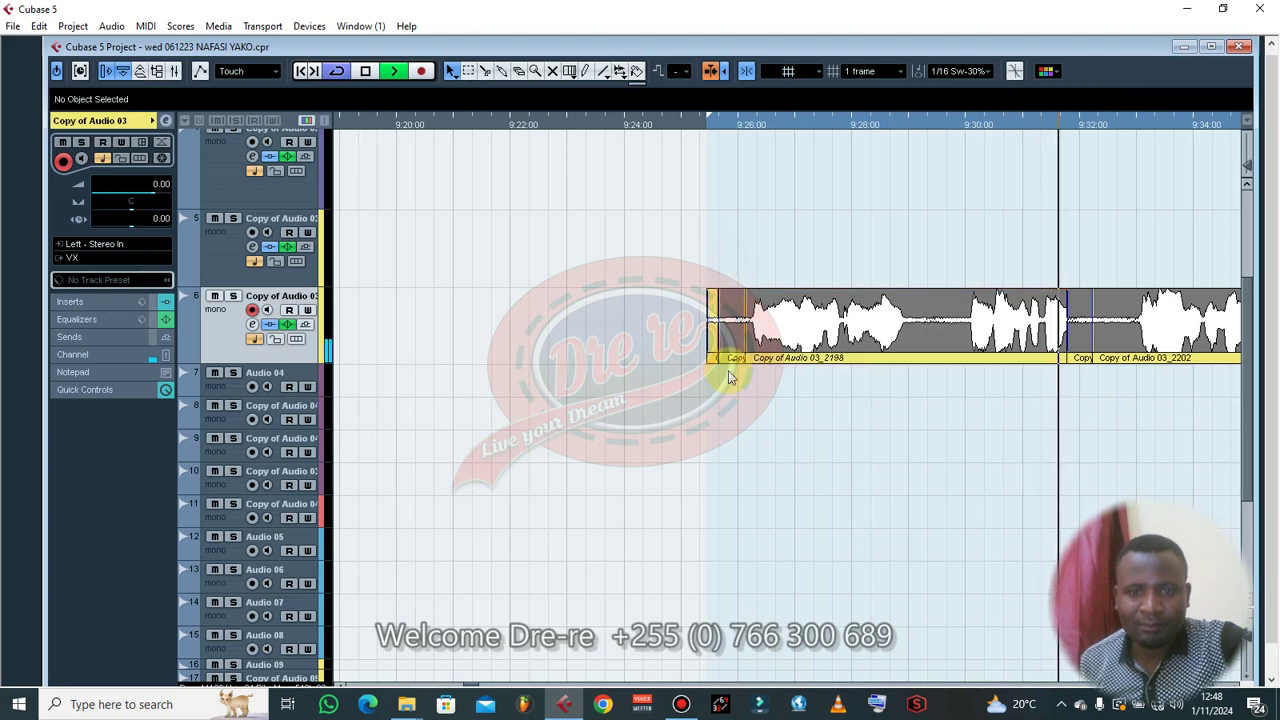
left_click(727, 357)
key("BackSpace")
- Split clip Copy of Audio 03_2202 on track 6 at 9:32:29, just before its phrase begins
key("g")
key("g")
key("g")
key("g")
key("g")
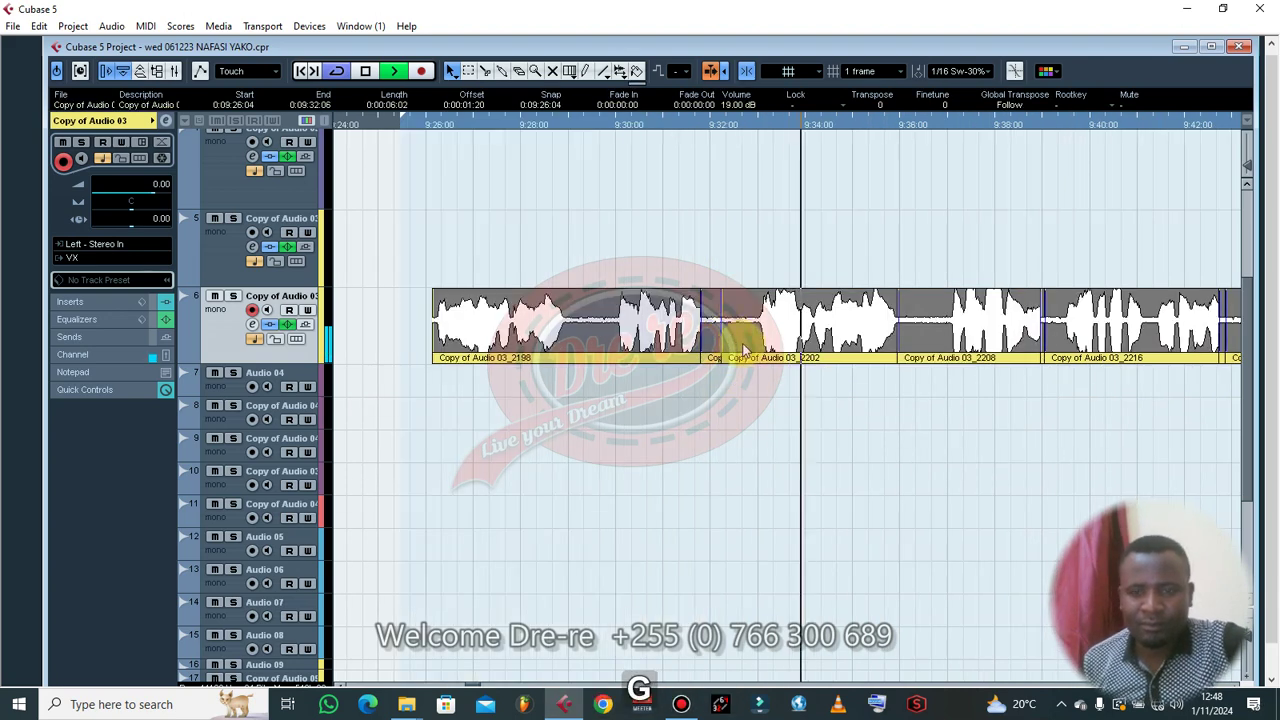
key("h")
key("h")
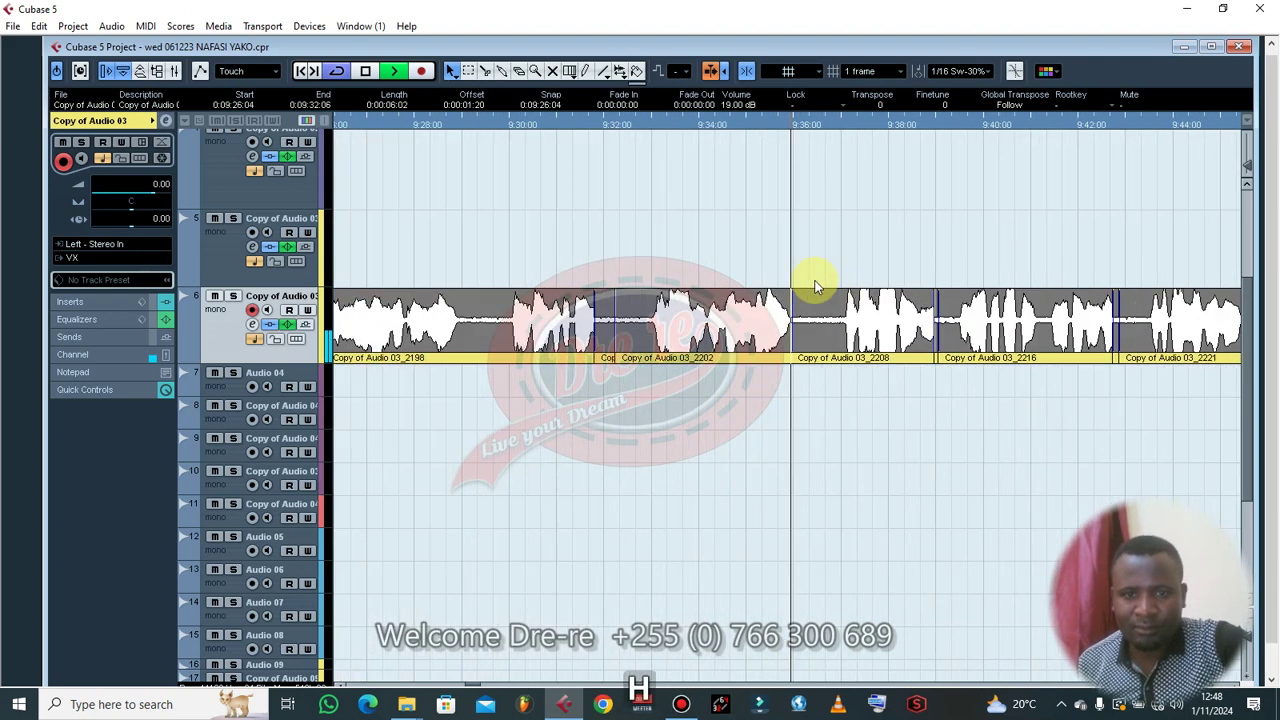
left_click(677, 329)
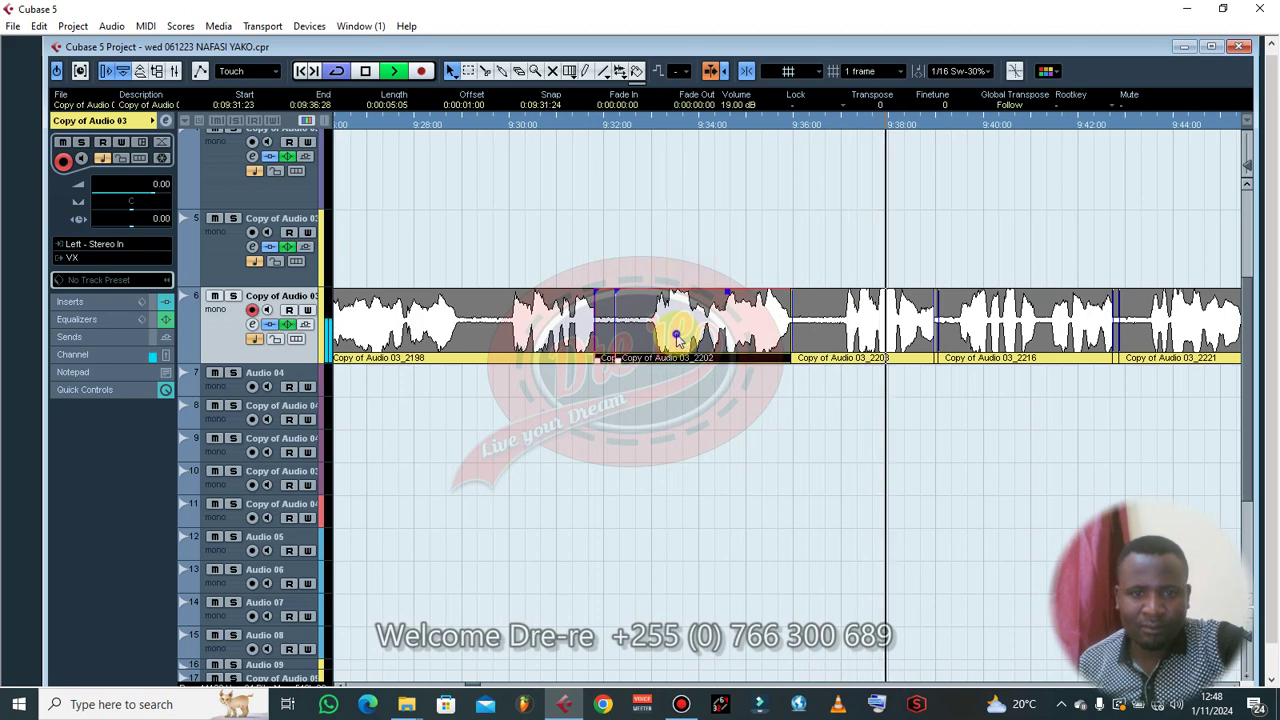
left_click(625, 342)
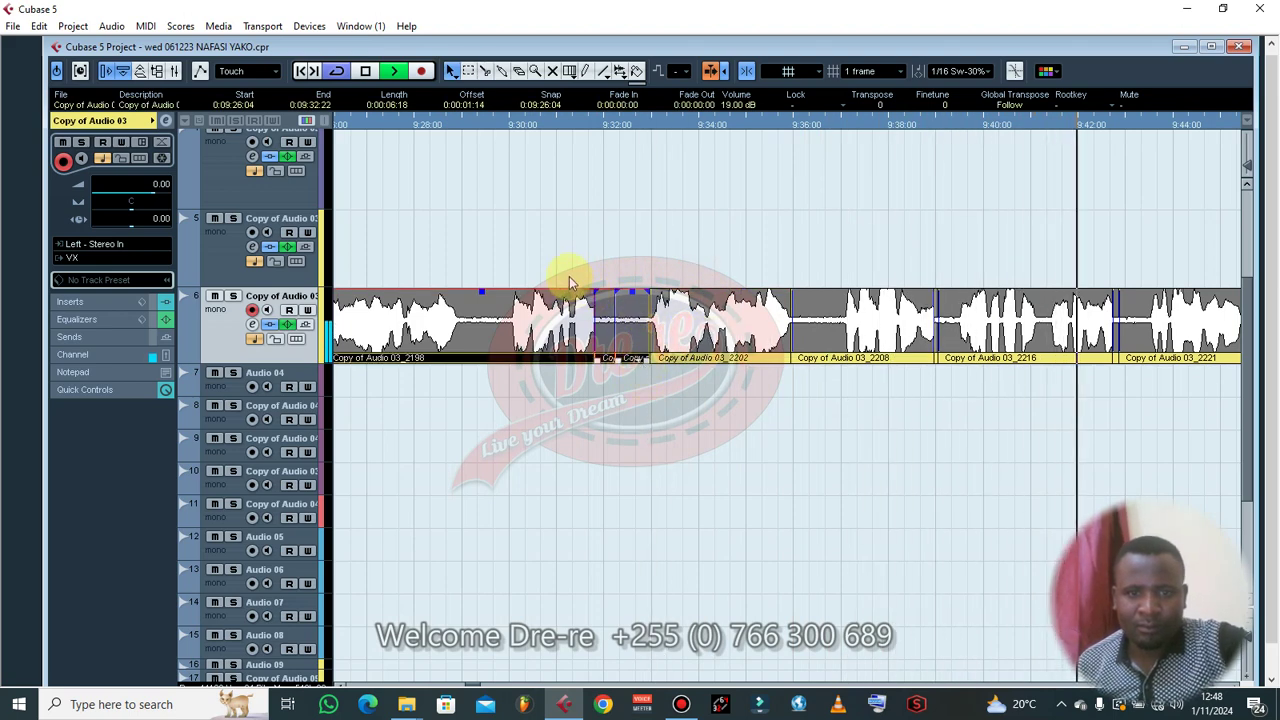
left_click(572, 355, "ctrl")
key("BackSpace")
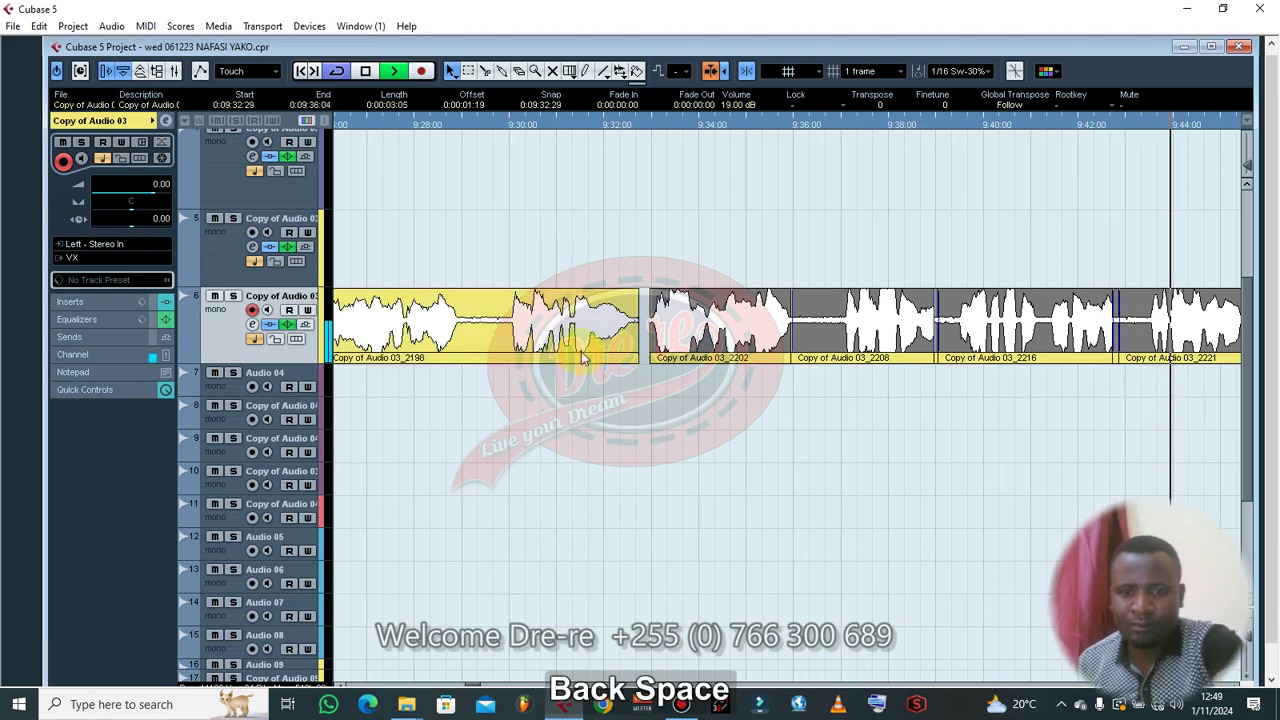
key("ctrl+z")
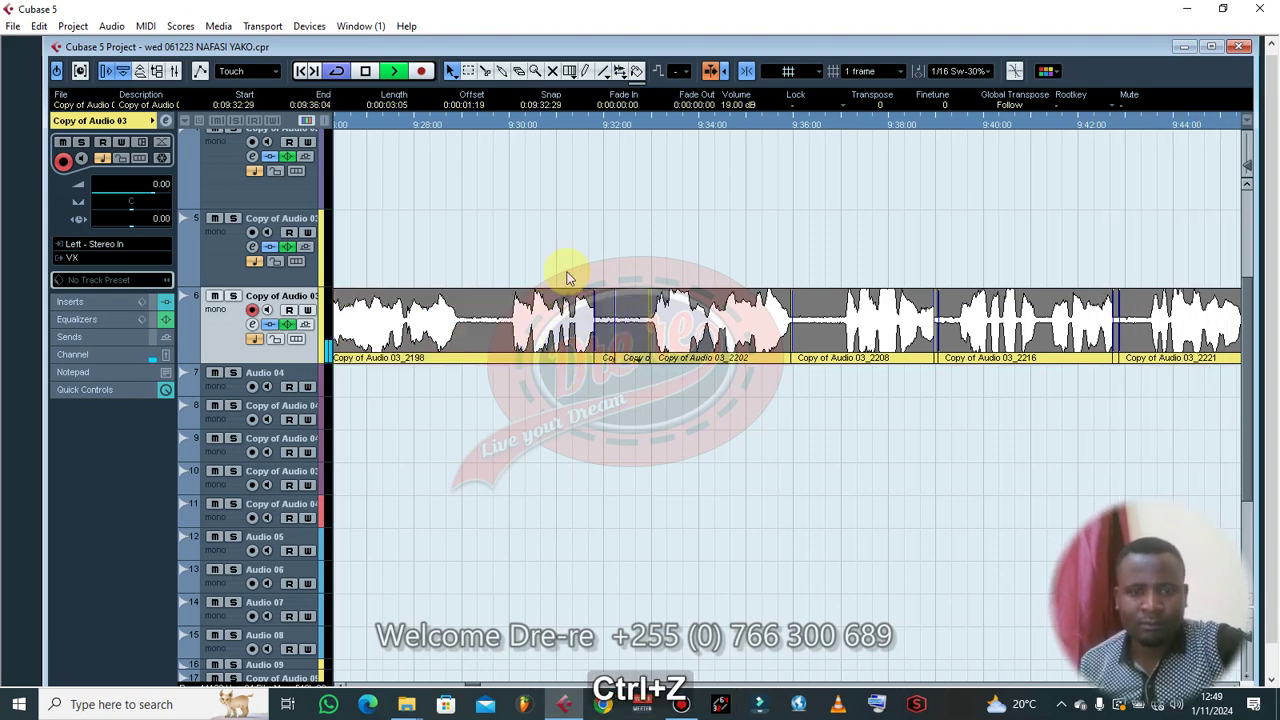
- Delete the leftover silent pieces between clips Copy of Audio 03_2198 and Copy of Audio 03_2202
key("BackSpace")
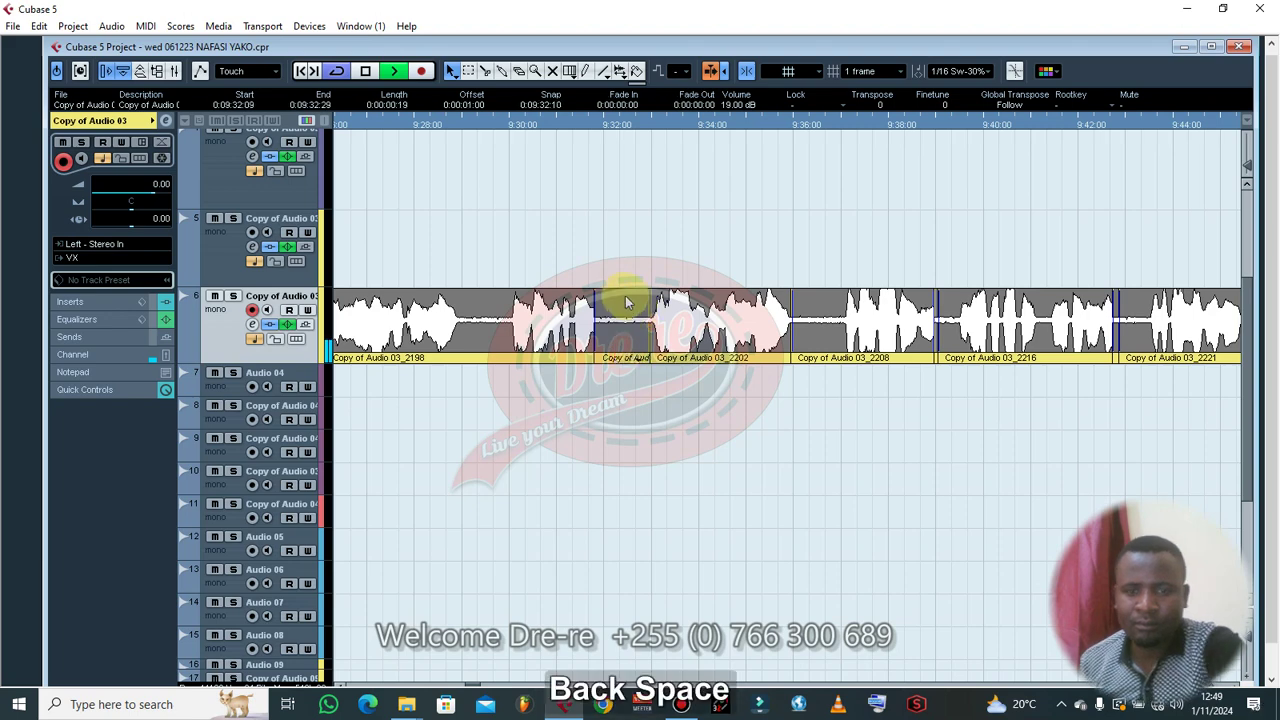
key("BackSpace")
left_click(633, 330)
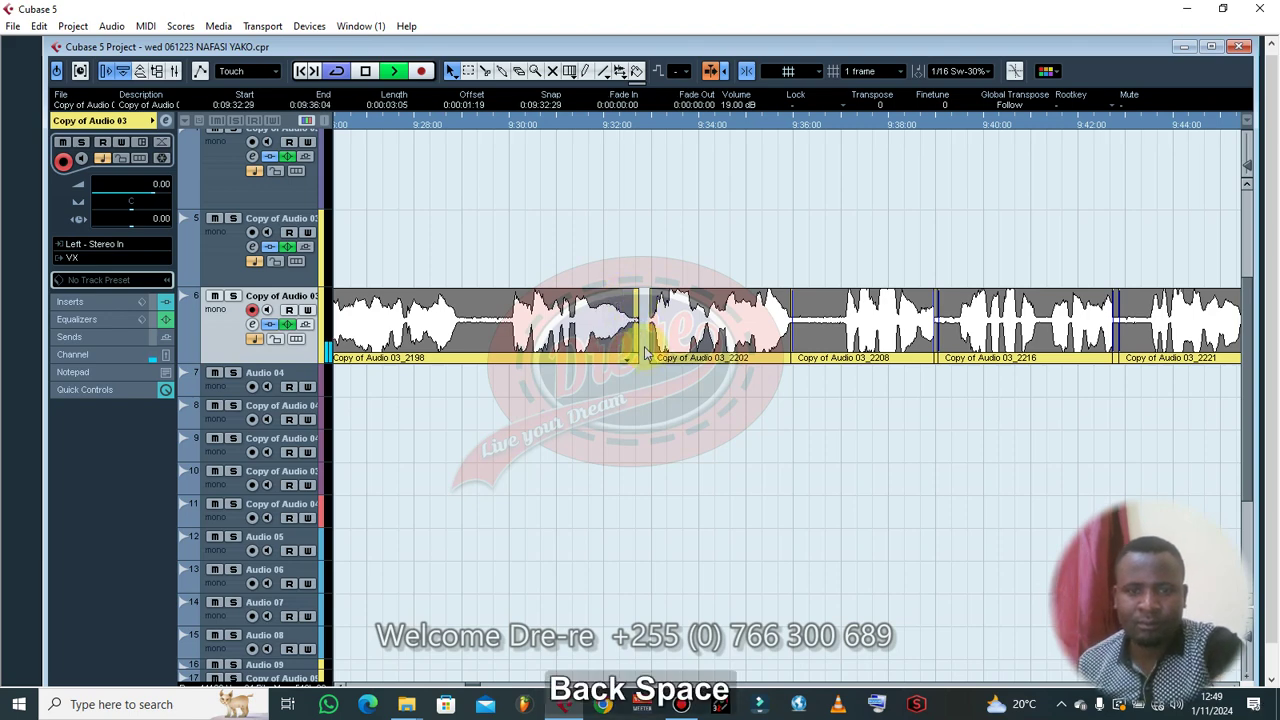
- Trim the silence from the start of clip Copy of Audio 03_2208 up to its first phrase
key("g")
key("g")
key("g")
key("g")
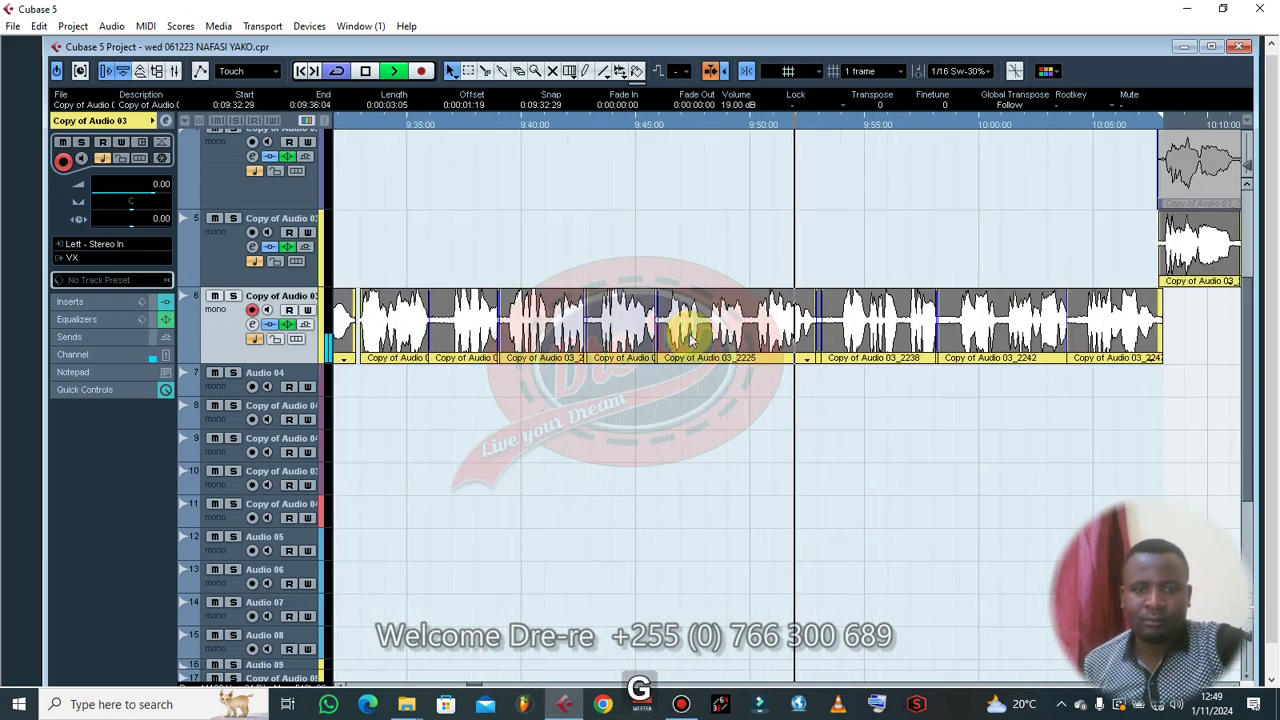
left_click(401, 120)
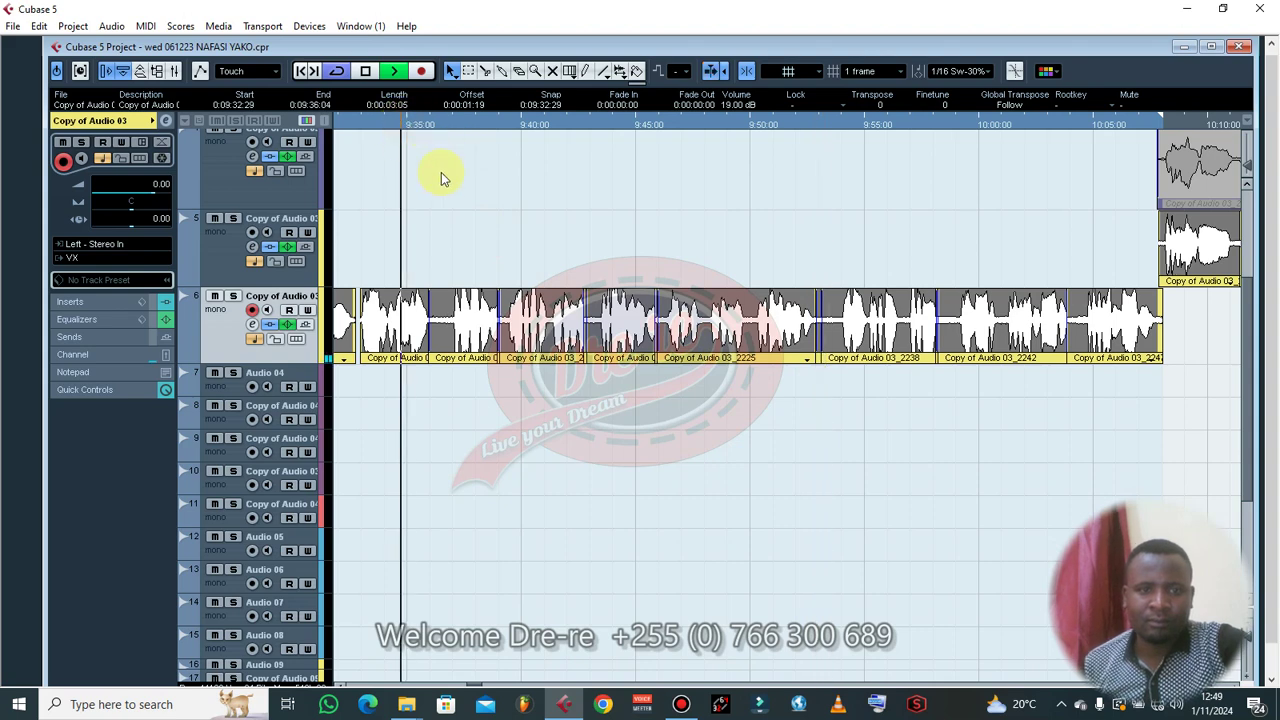
scroll(791, 297, "up", 4)
left_click(849, 360)
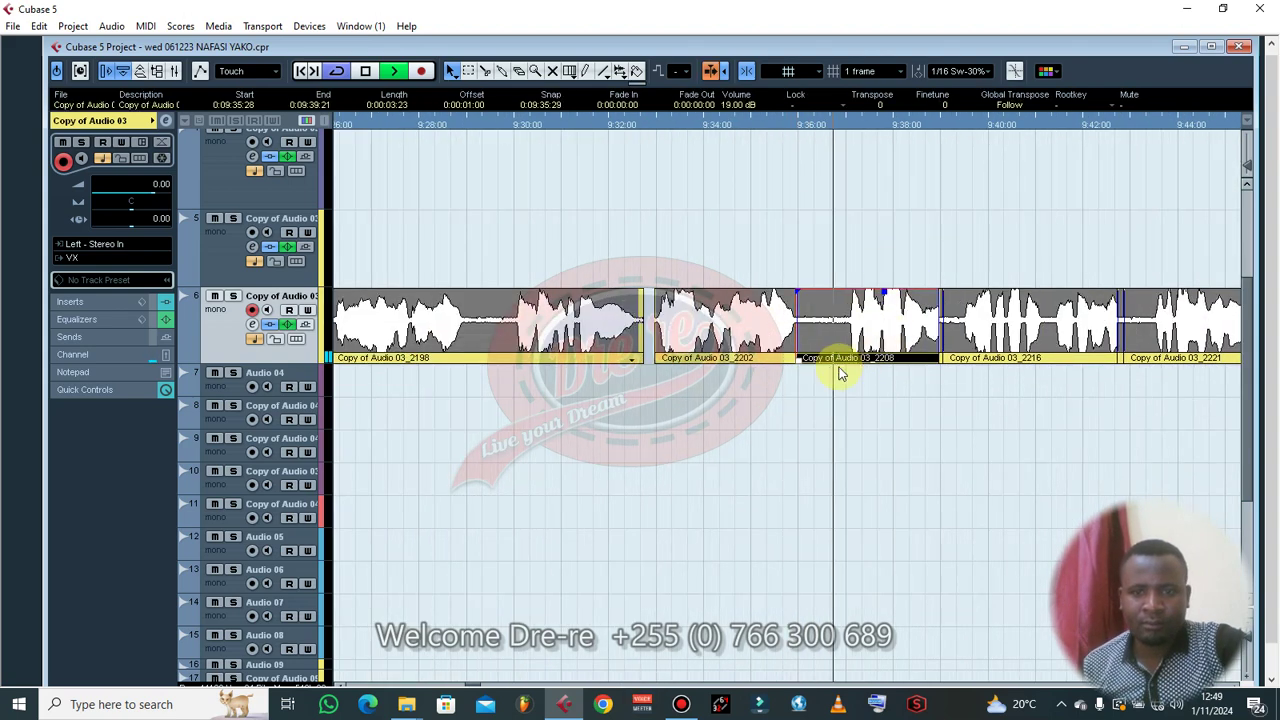
left_click_drag(806, 358, 843, 366)
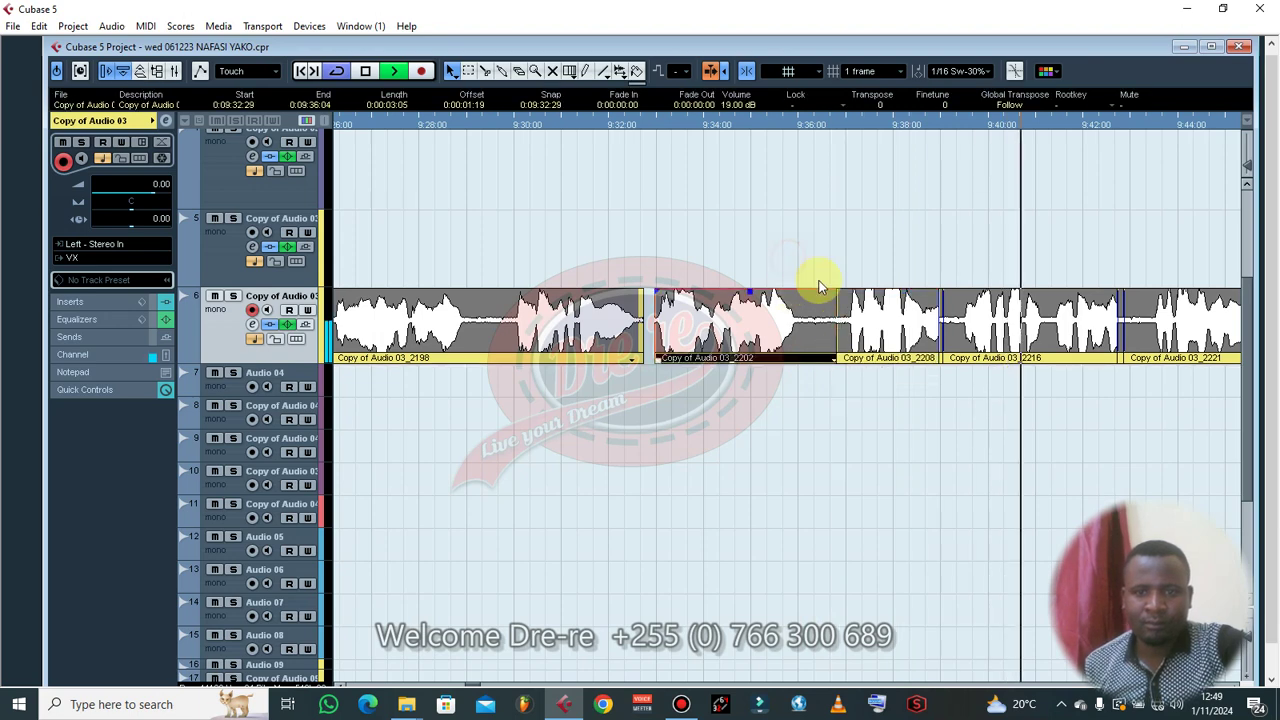
- Trim the silent starts of clips Copy of Audio 03_2216 and Copy of Audio 03_2221 to 9:39:10 and 9:43:06
scroll(850, 270, "down", 2)
left_click(783, 362)
left_click_drag(714, 363, 733, 364)
key("space")
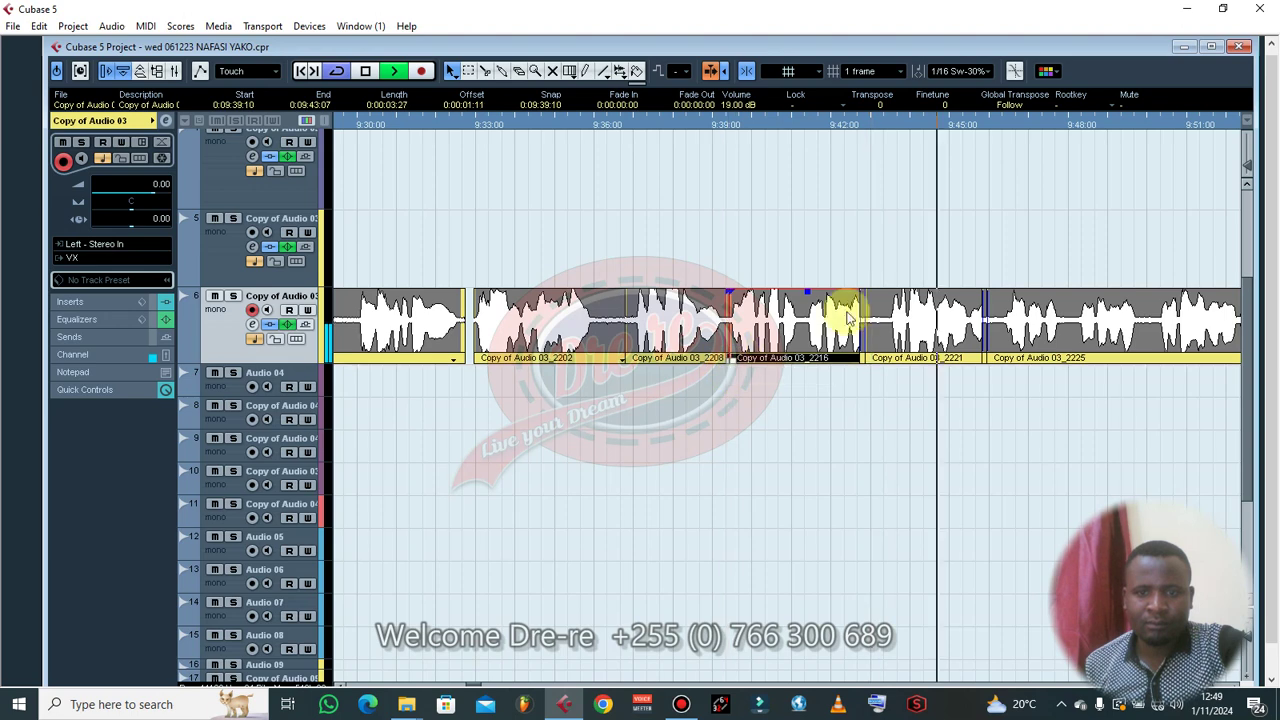
left_click(905, 335)
left_click_drag(862, 362, 886, 386)
key("g")
key("g")
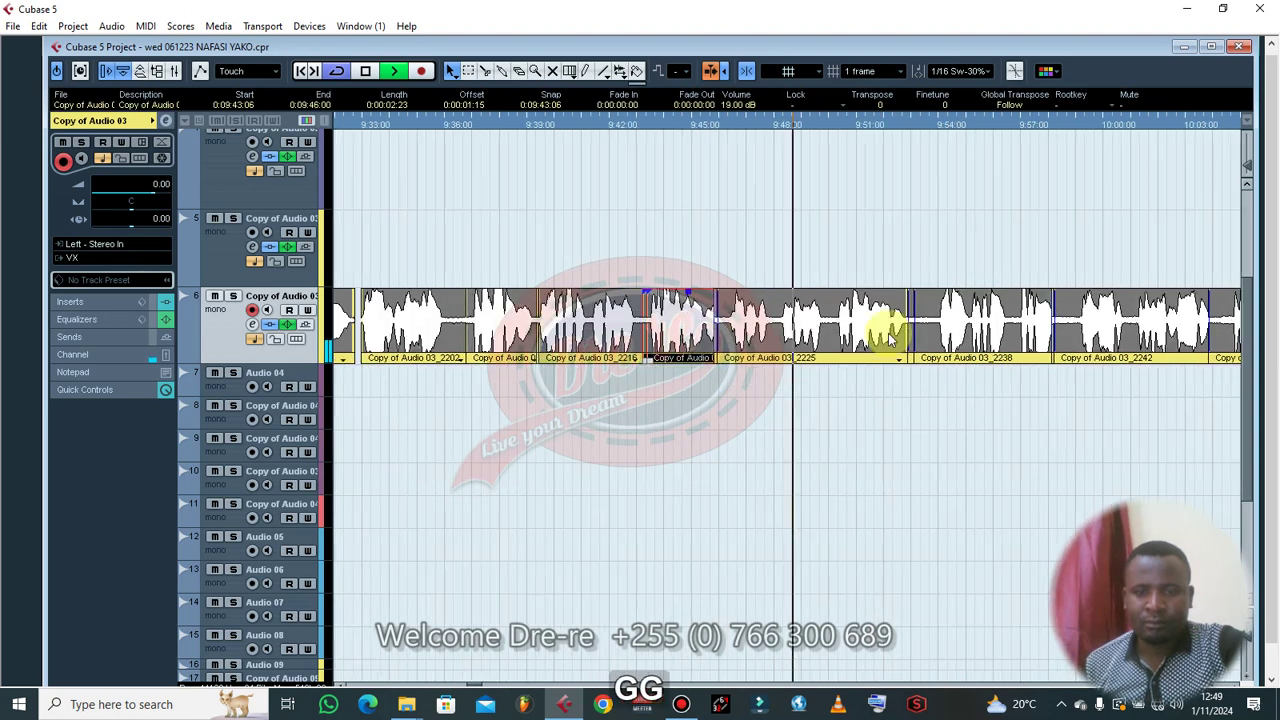
- Trim the starts of clip Copy of Audio 03_2242 and the last track 6 clip to 9:58:22 and 10:04:12, and save the project
left_click(1104, 260)
left_click(1106, 355)
left_click_drag(1063, 354, 1075, 366)
key("g")
left_click(1069, 254)
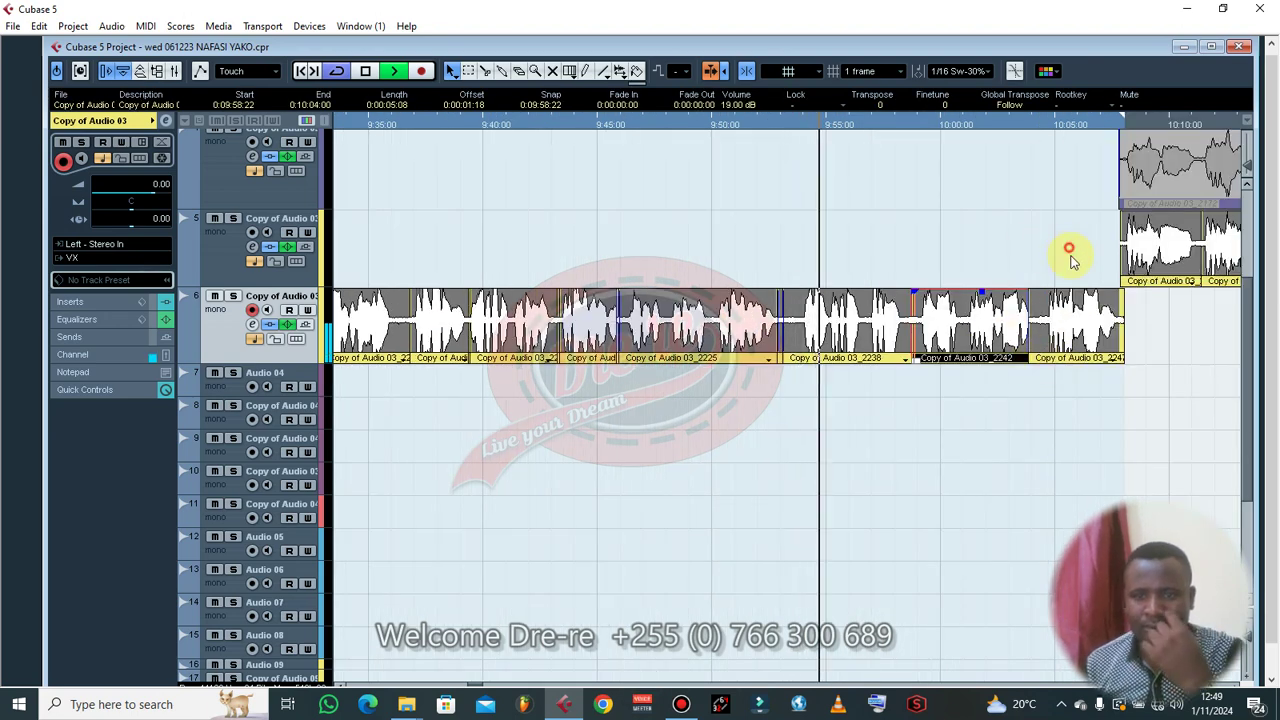
left_click(1060, 357)
left_click_drag(1037, 363, 1046, 367)
scroll(948, 416, "down", 6)
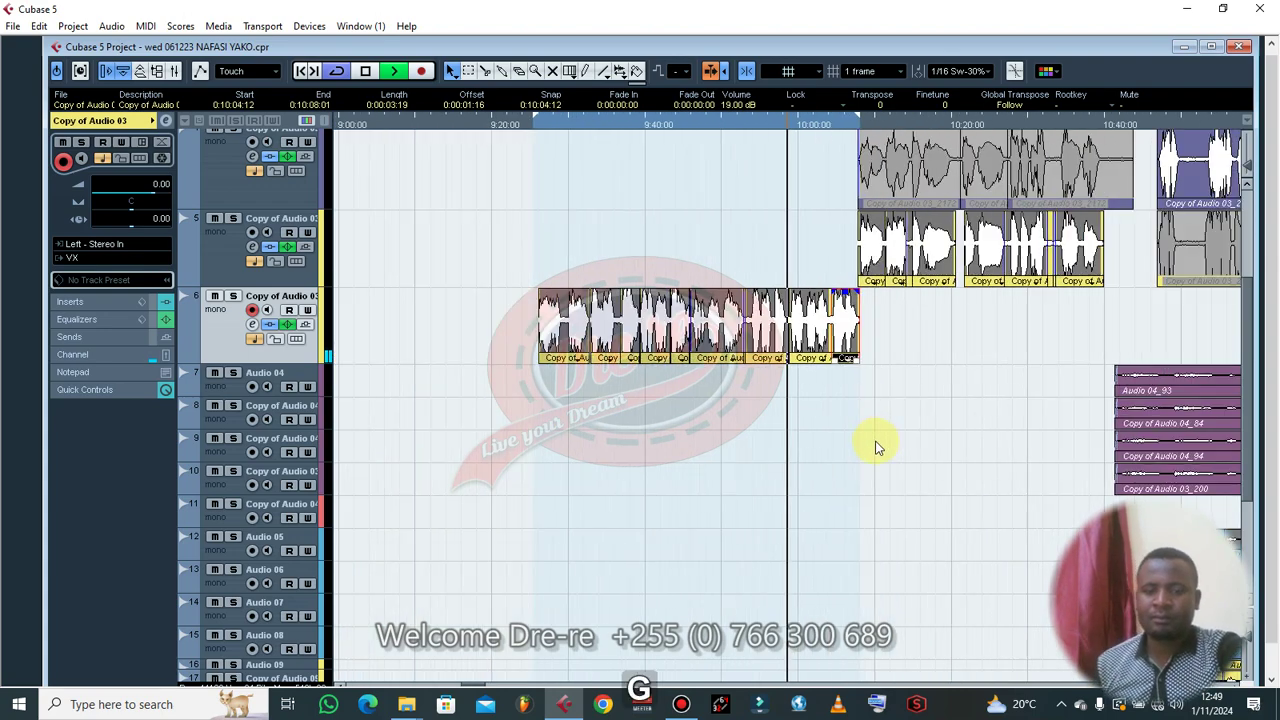
key("ctrl+s")
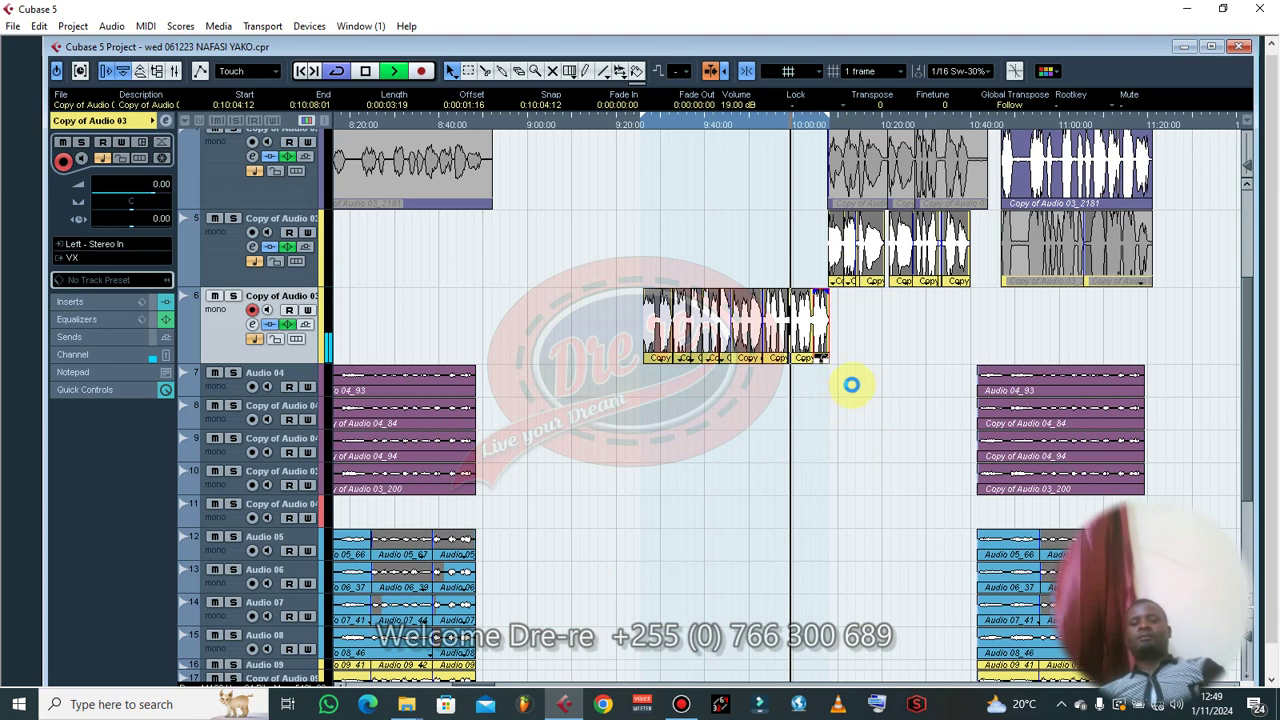
left_click(866, 348)
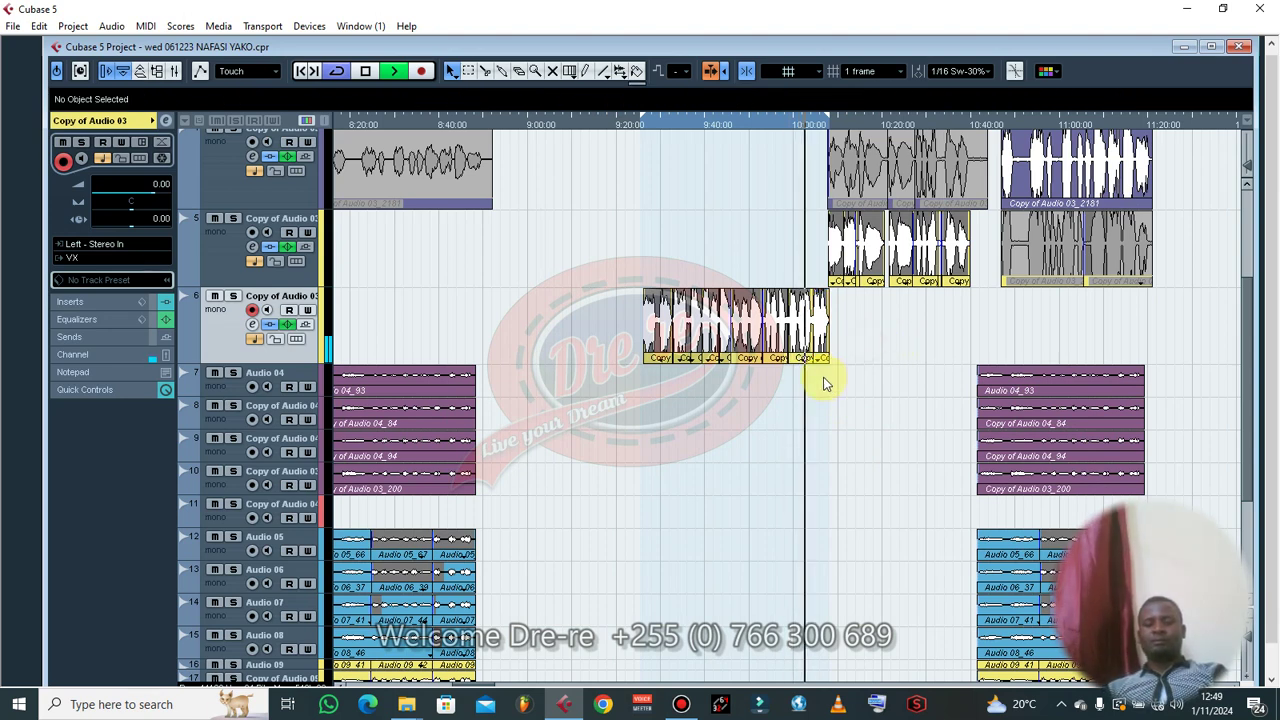
- On the track 6 vocal, set EQ band 1's Q to 10.4 and band 4 to -8.0 dB, 3403.4 Hz and a Q of 9.7
left_click(253, 326)
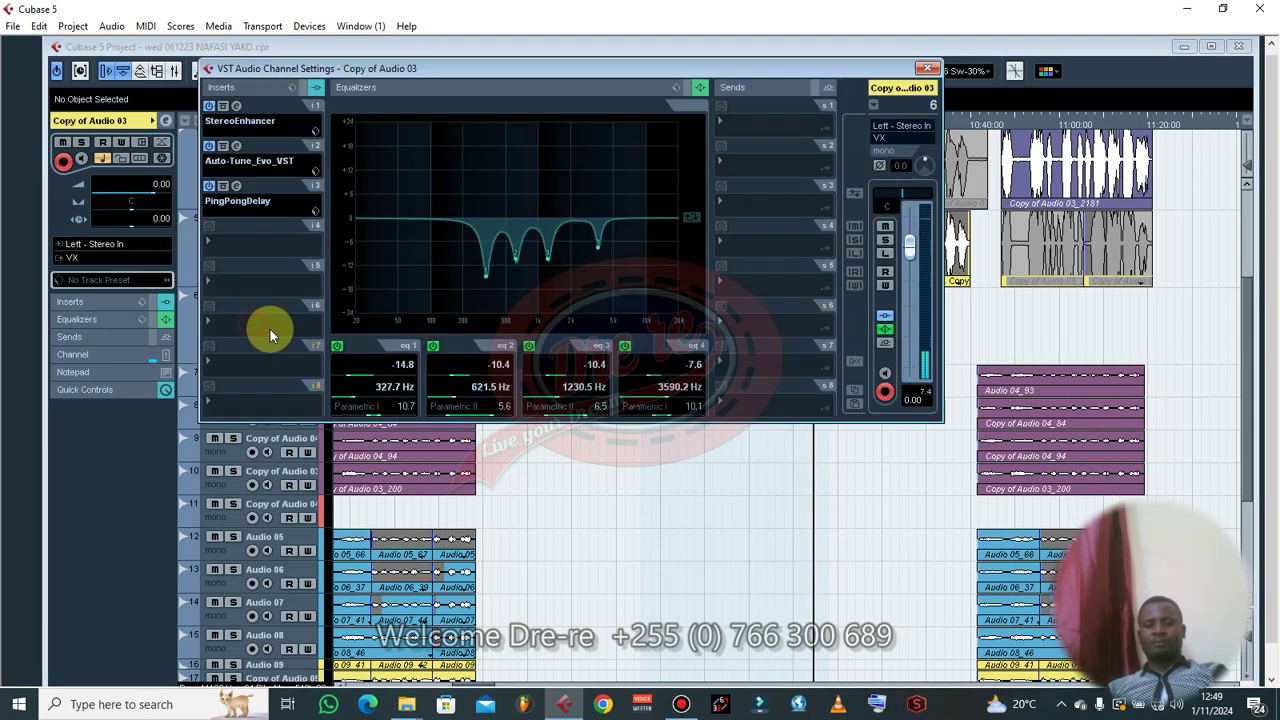
left_click(406, 409)
scroll(690, 405, "down", 4)
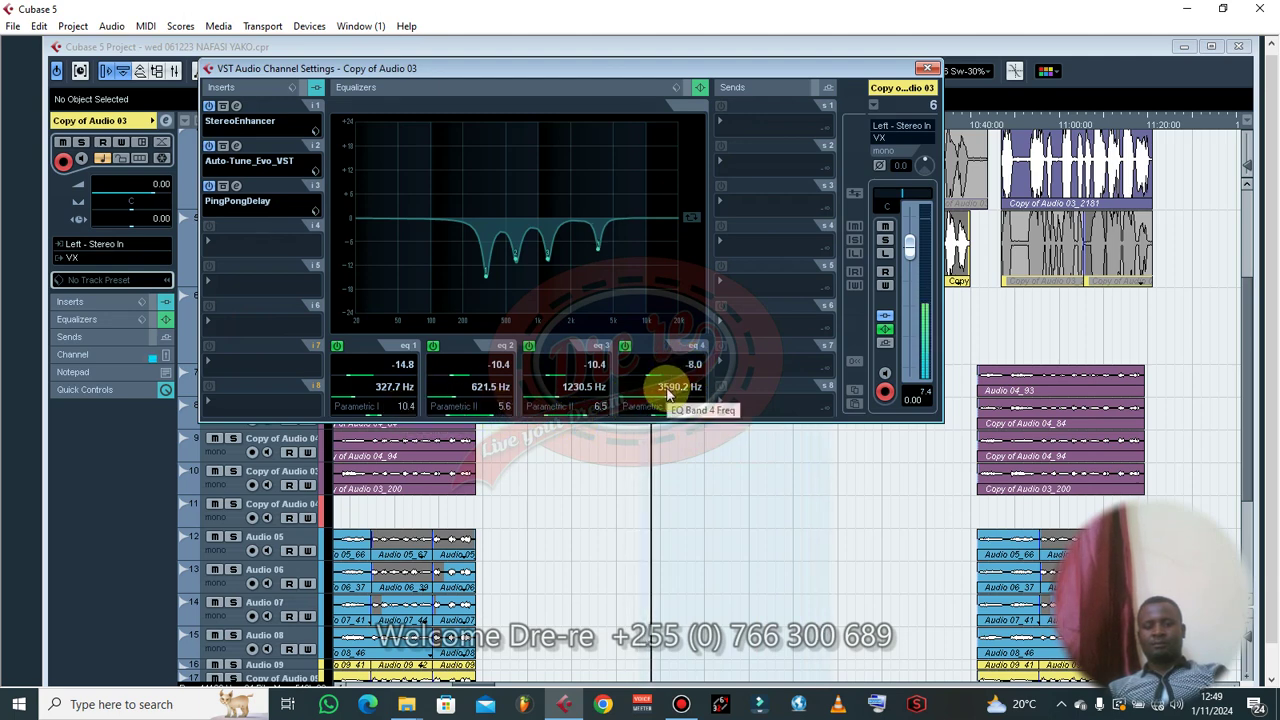
scroll(672, 388, "down", 2)
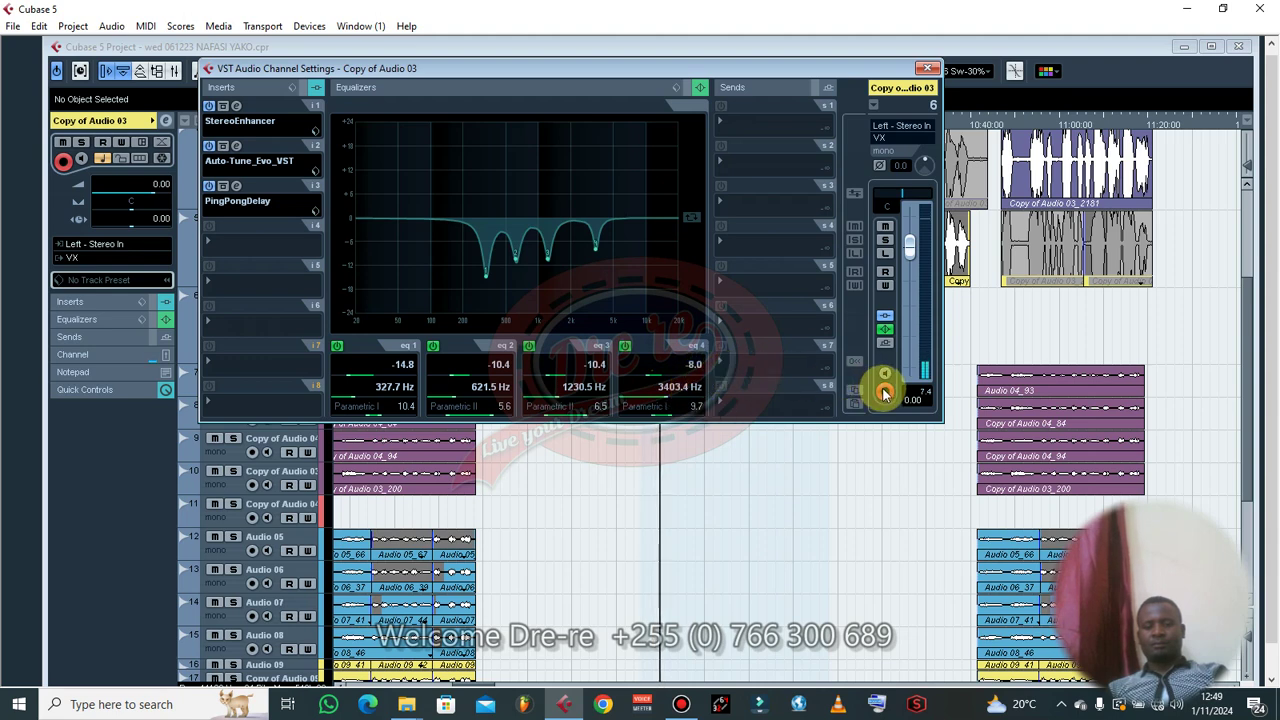
left_click(928, 70)
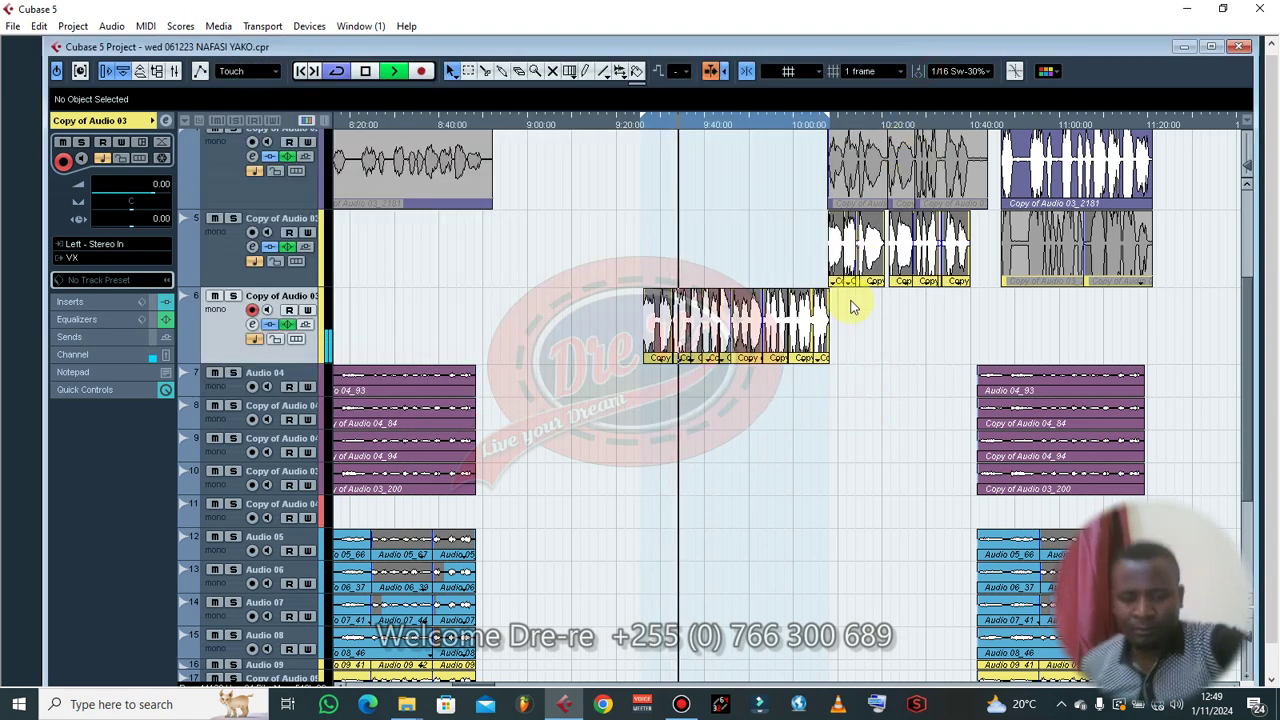
- Loop the vocal clips on track 5 right after the track 6 section, and open track 5's channel settings
key("g")
left_click_drag(866, 249, 1025, 252)
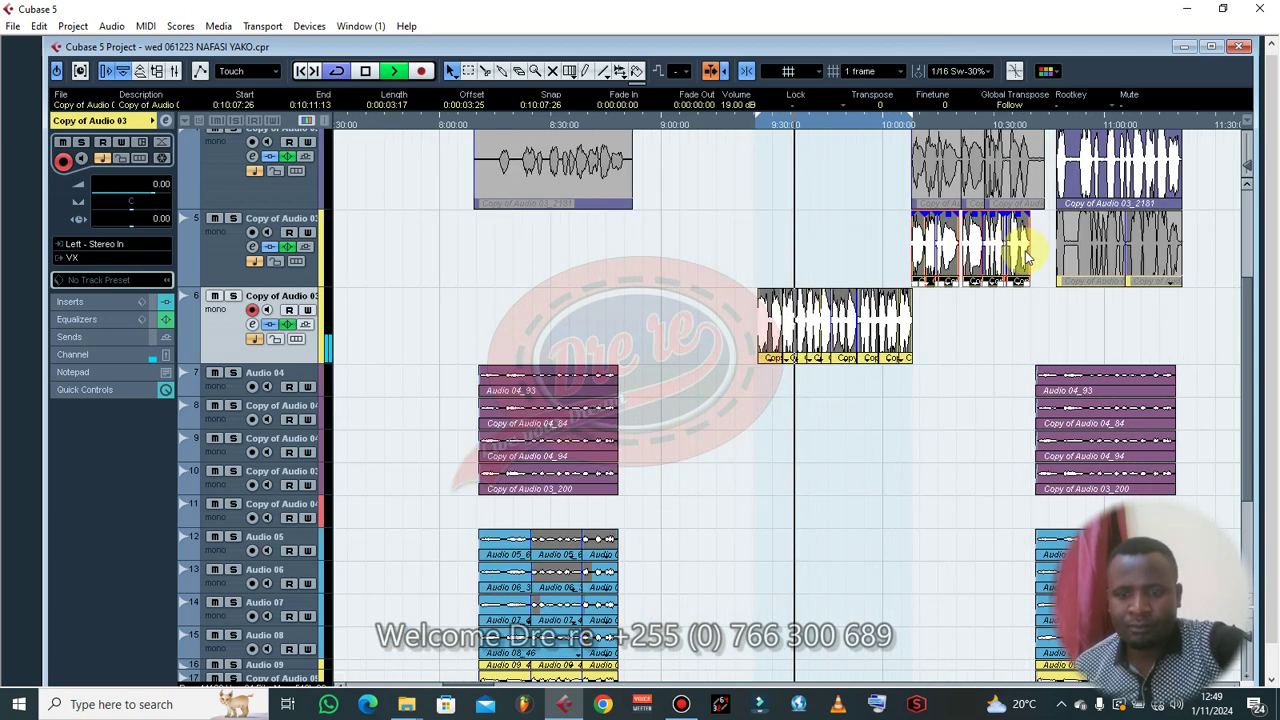
key("p")
left_click(253, 250)
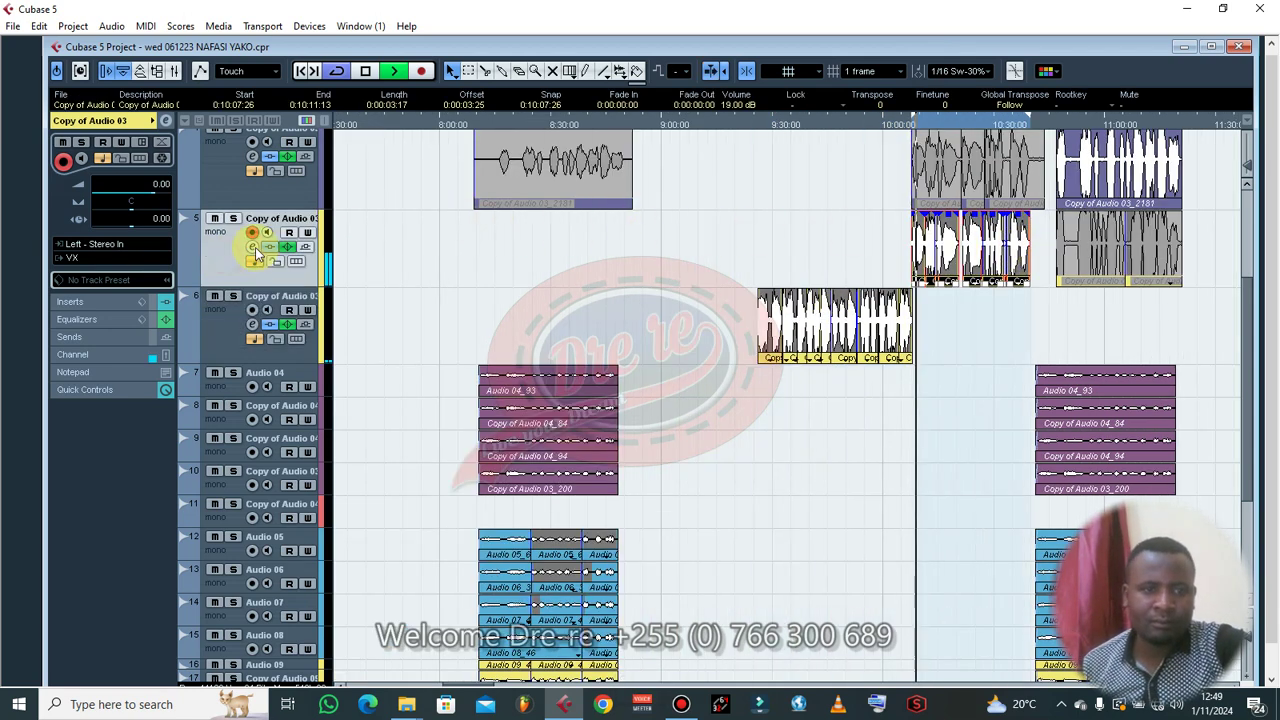
left_click(254, 247)
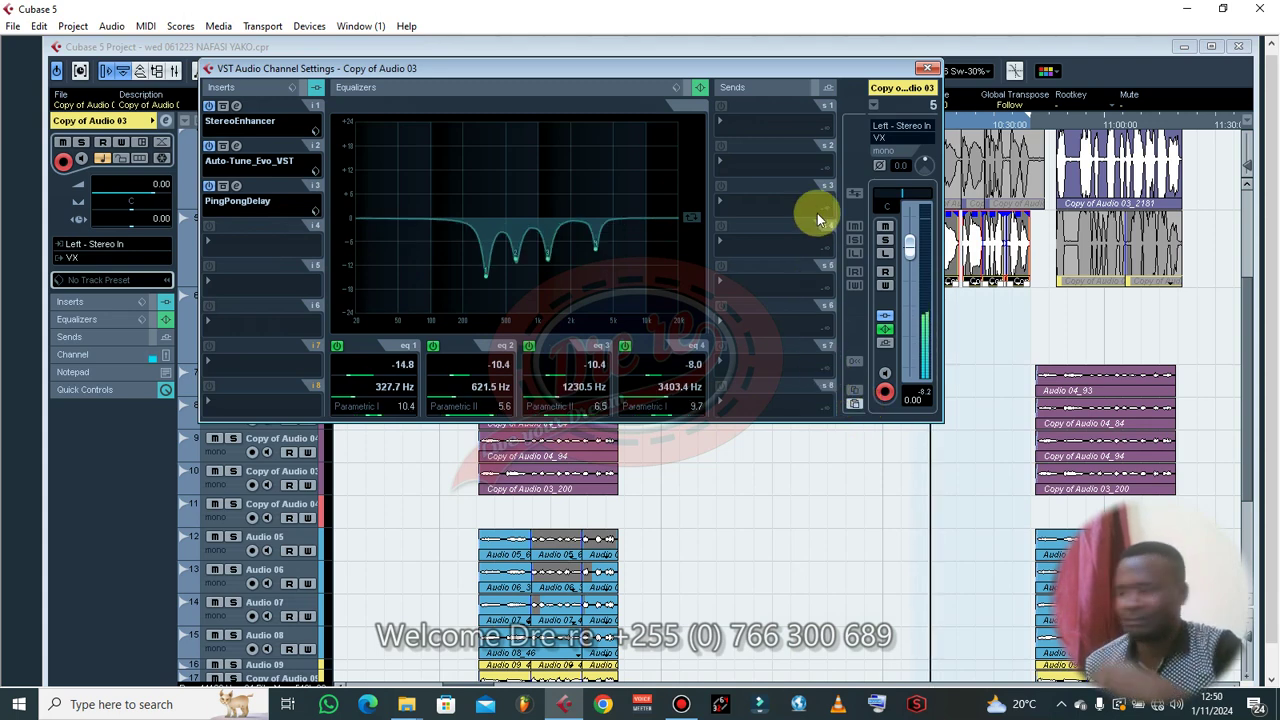
- Close the channel settings and trim the silent start of clip Copy of Audio 03_2255 on track 5 to 10:14:26
left_click(927, 68)
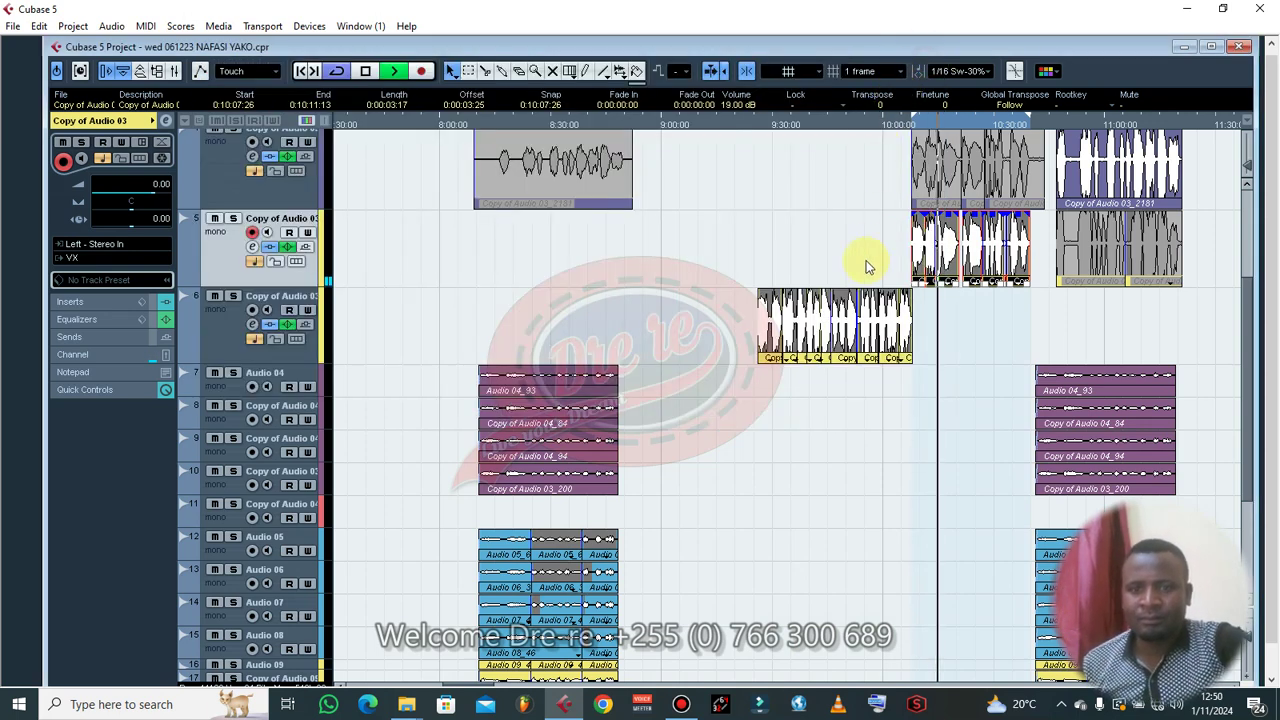
key("h")
key("h")
key("h")
key("h")
left_click(831, 316)
left_click(811, 250)
key("h")
key("h")
key("h")
key("h")
key("h")
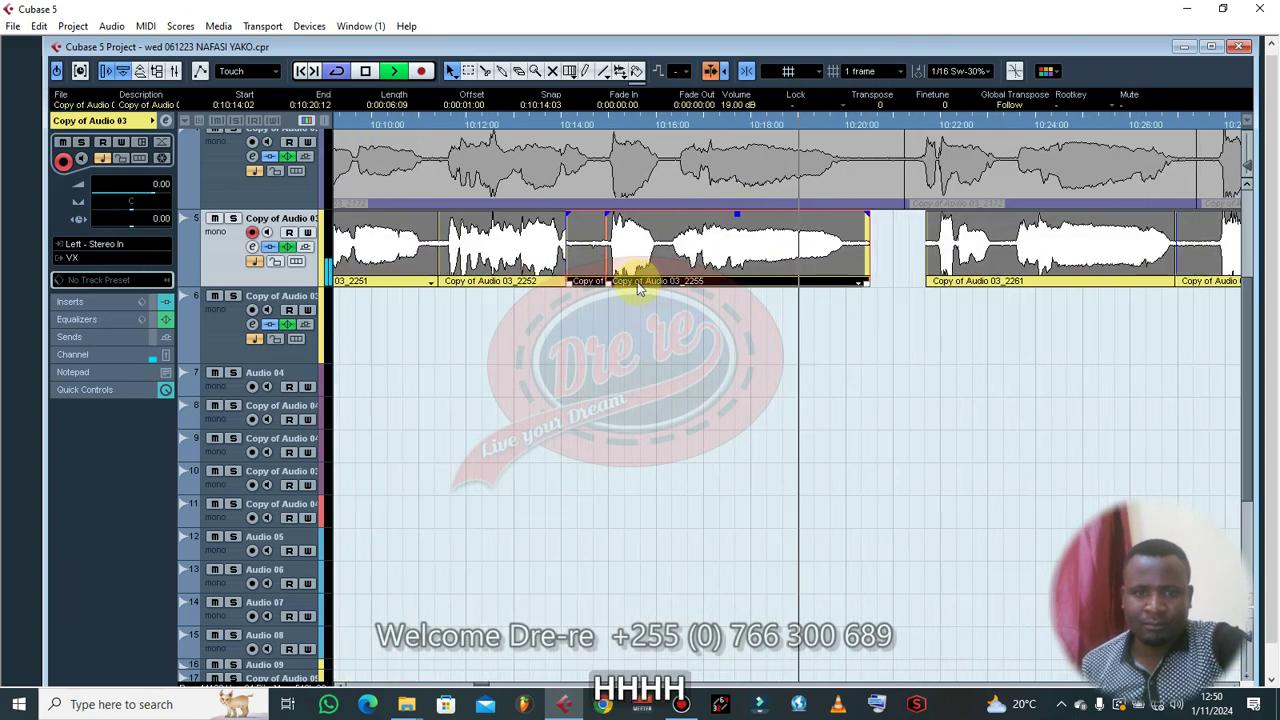
left_click(616, 267, "ctrl")
left_click_drag(570, 284, 605, 290)
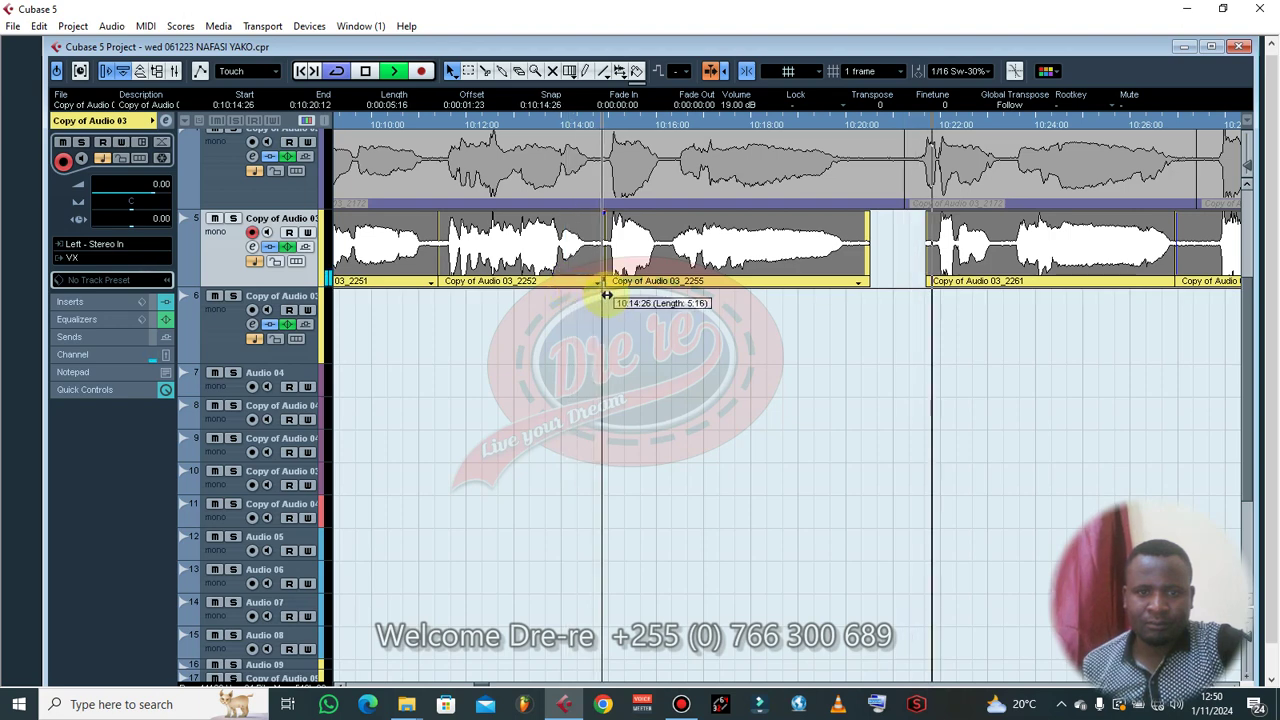
- Trim clip Copy of Audio 03_2267 on track 5 to span 10:27:13 to 10:32:18, dismiss the error dialog and deselect the clip
key("g")
key("g")
left_click(900, 308)
left_click(857, 278)
left_click_drag(857, 278, 849, 305)
key("g")
key("g")
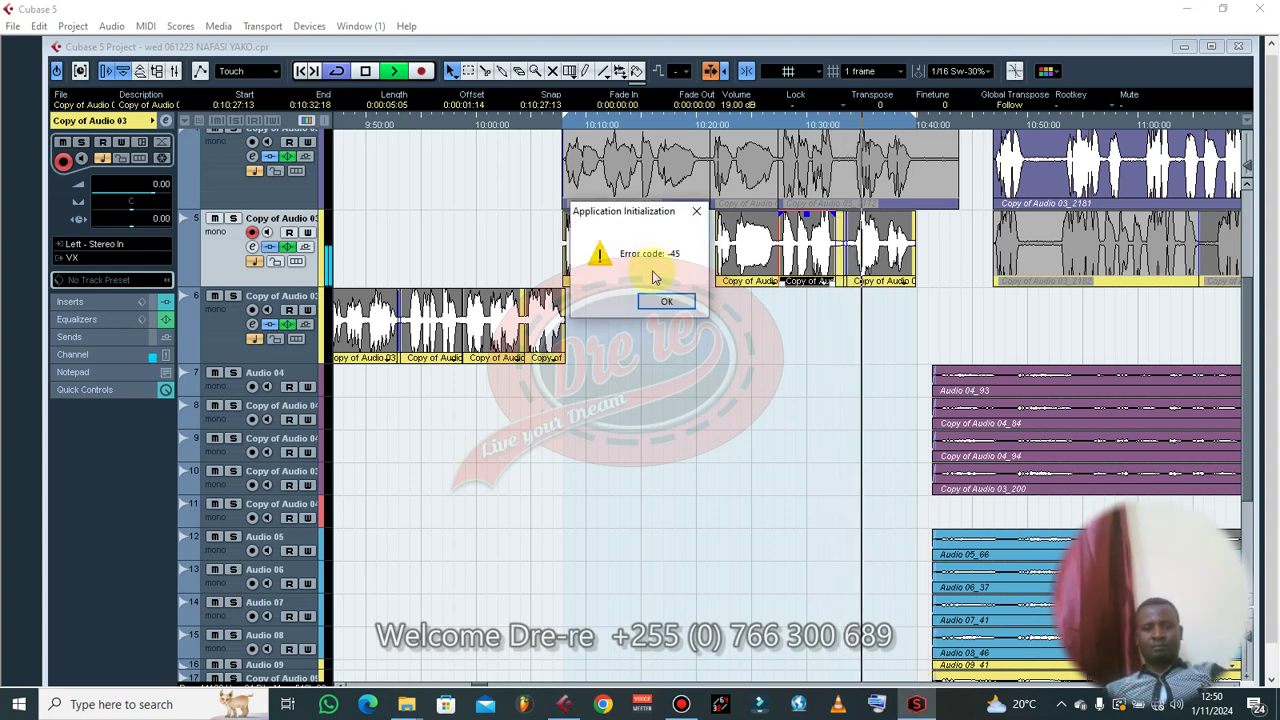
left_click(696, 211)
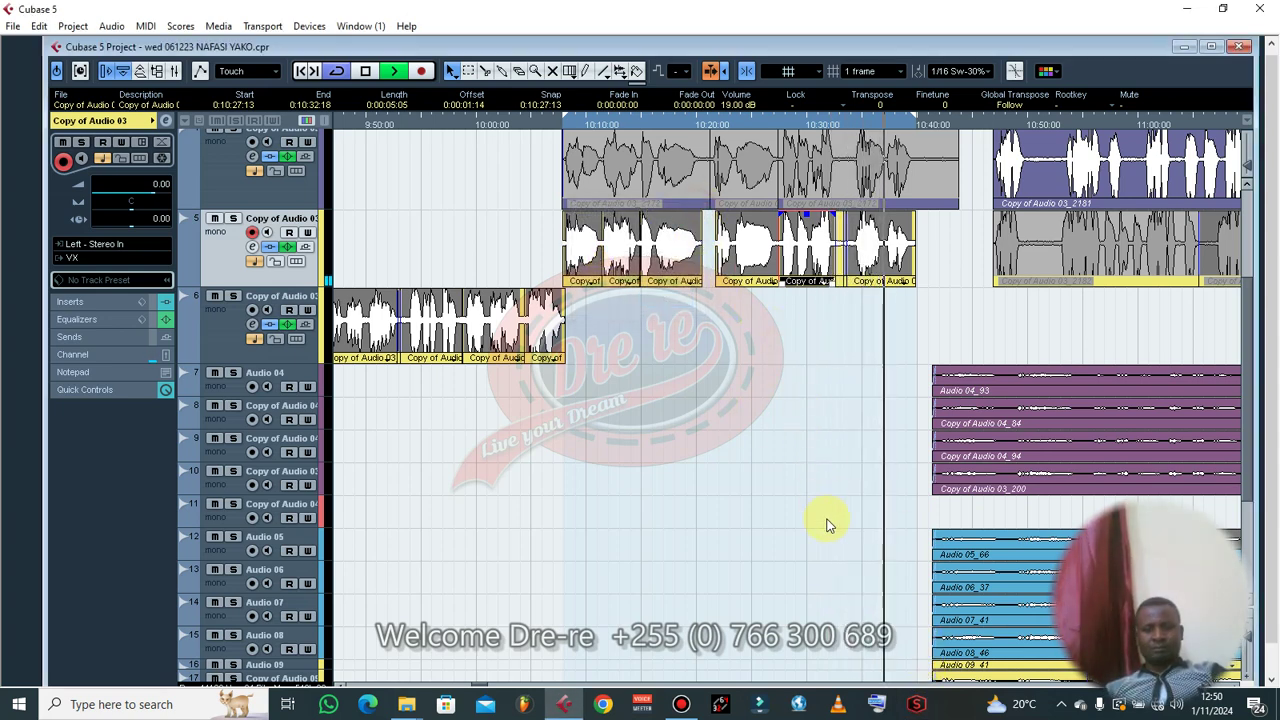
left_click(786, 357)
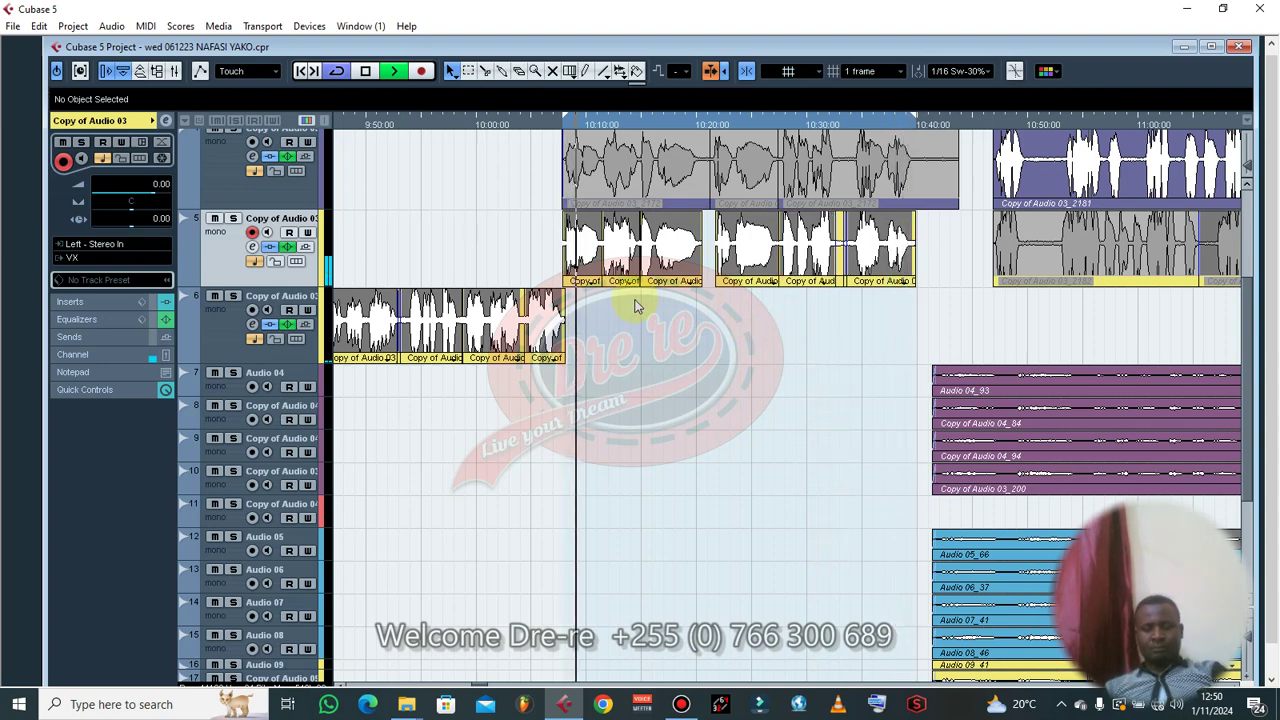
- Split clip Copy of Audio 03_2251 on track 5 at 10:08:04 and delete the silent piece before the cut
key("h")
key("h")
key("h")
key("h")
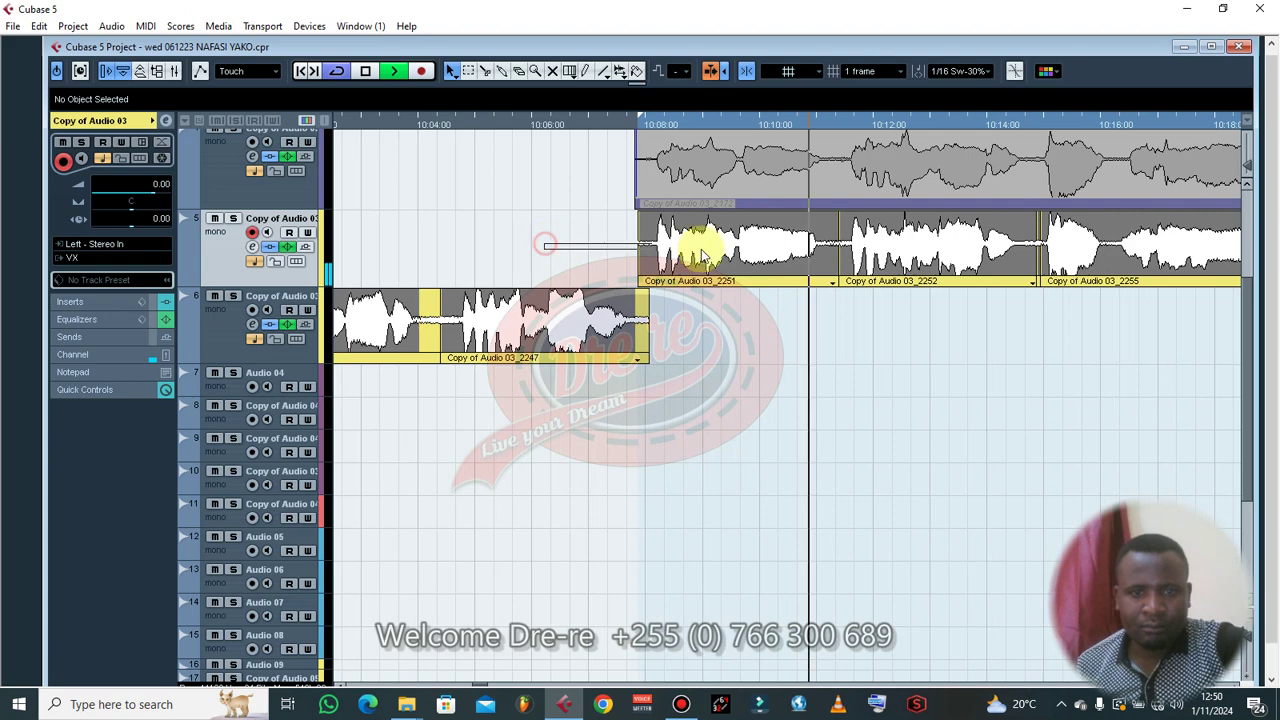
left_click(660, 262)
left_click_drag(548, 255, 565, 253)
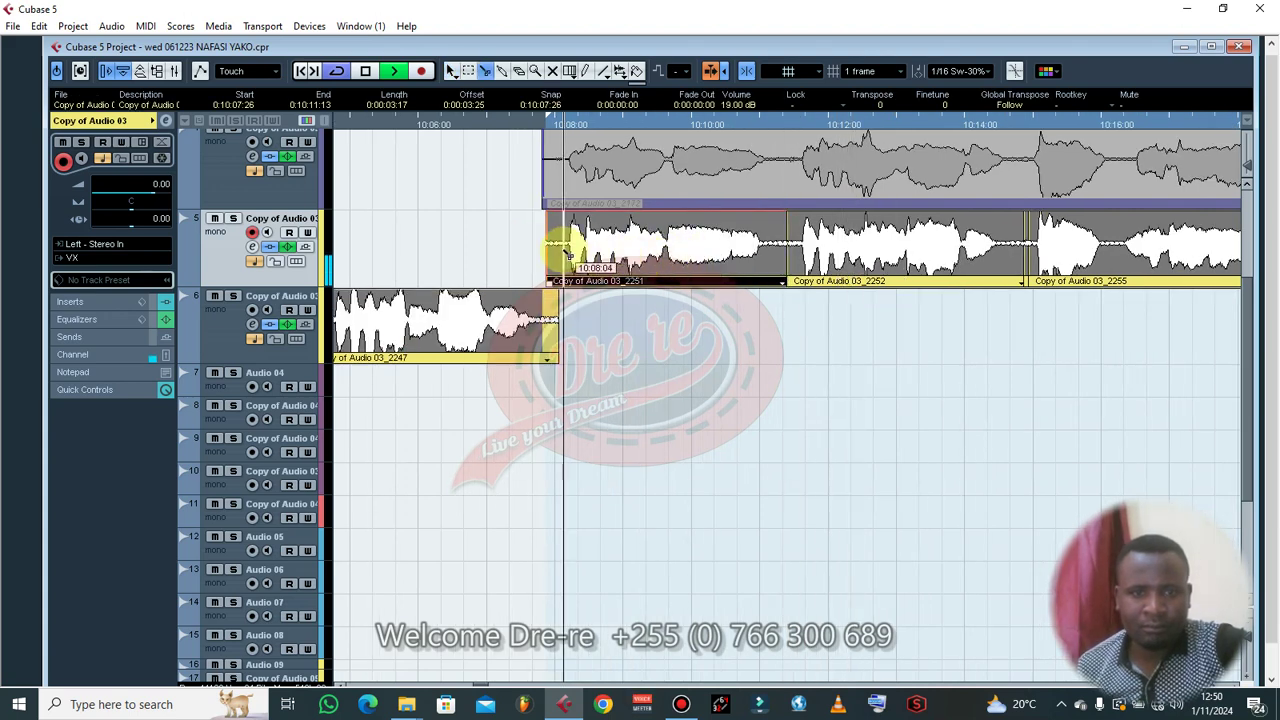
left_click(556, 256)
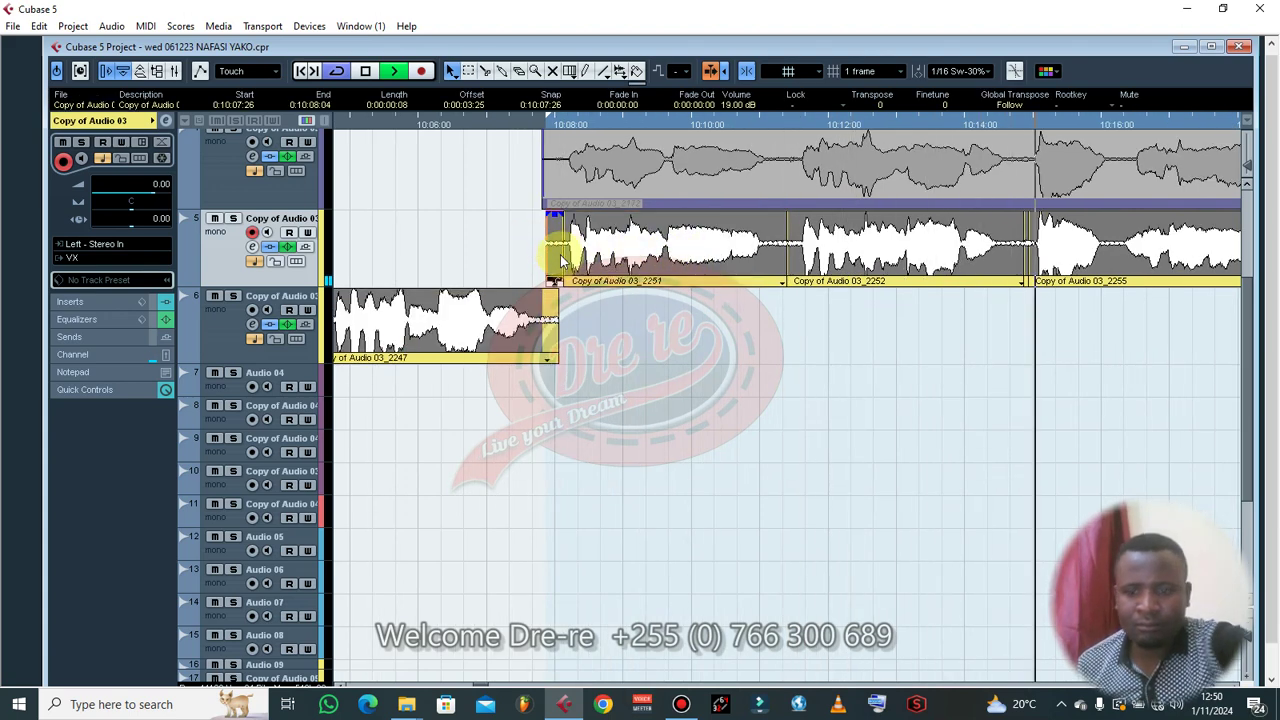
key("BackSpace")
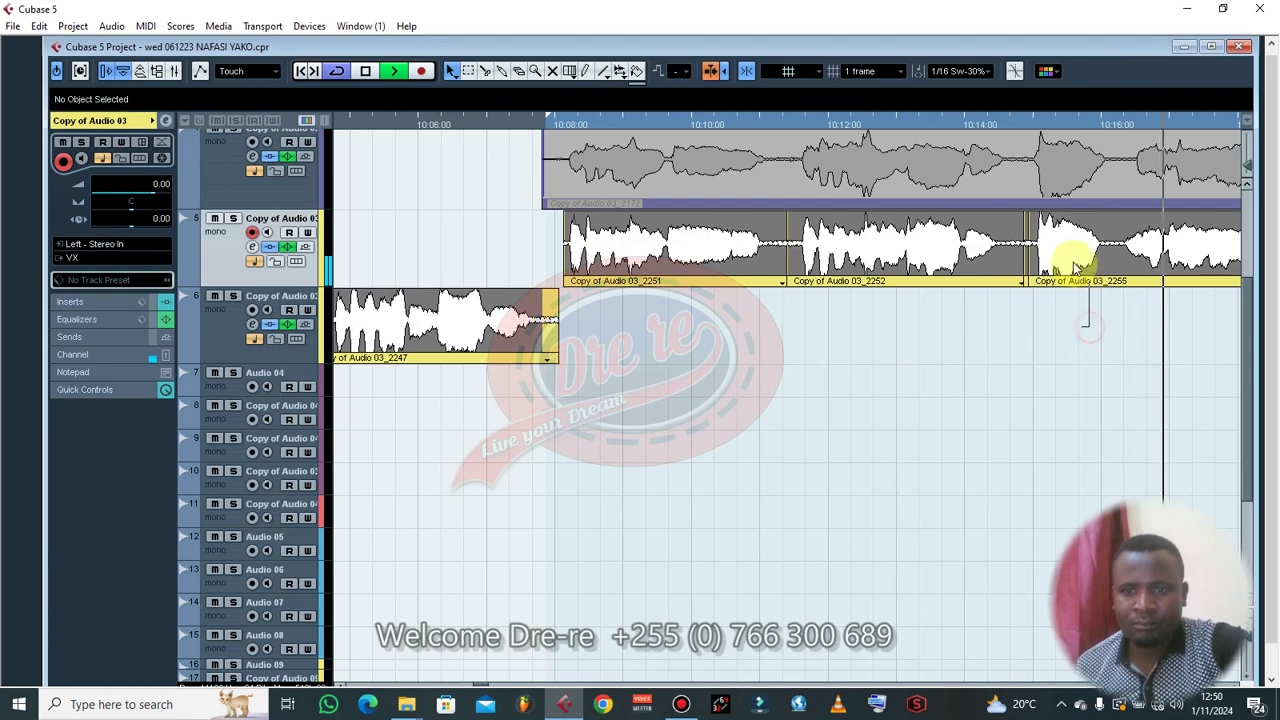
- Show the whole looped track 5 section, clear the clip selection and select vocal track 6
left_click(1071, 257)
key("g")
key("g")
key("g")
key("g")
key("g")
key("g")
key("g")
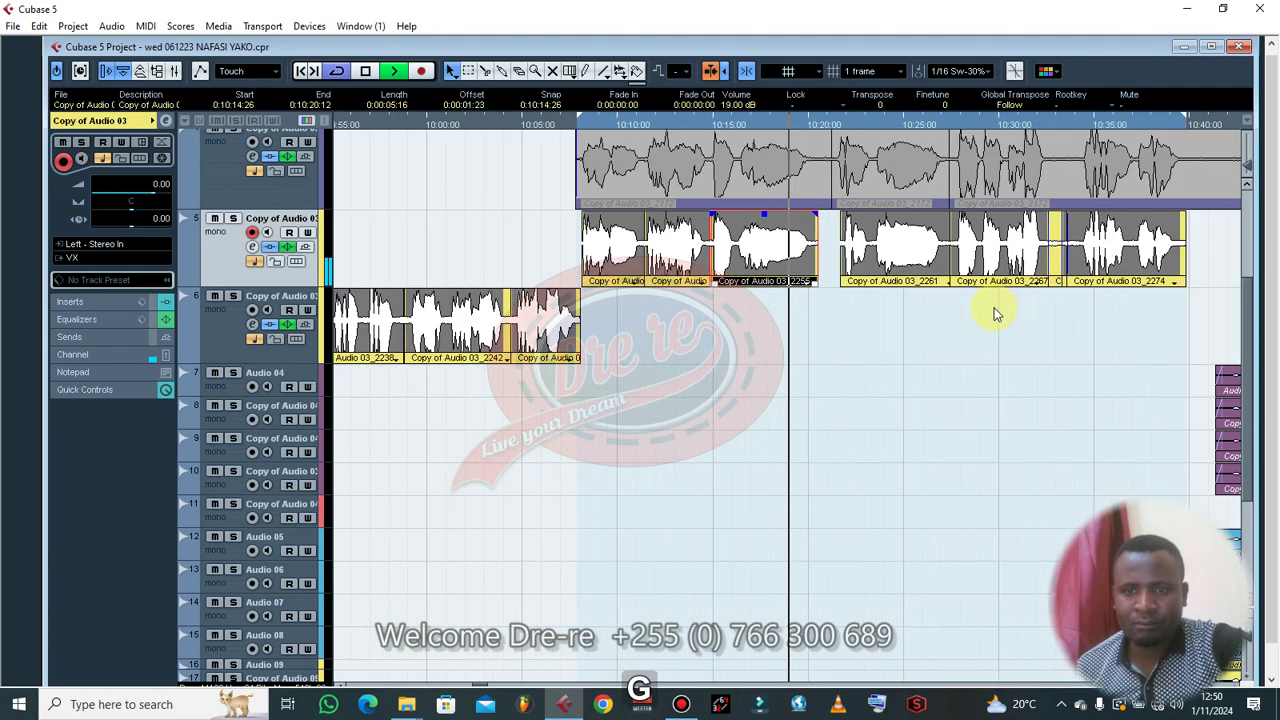
left_click(960, 308)
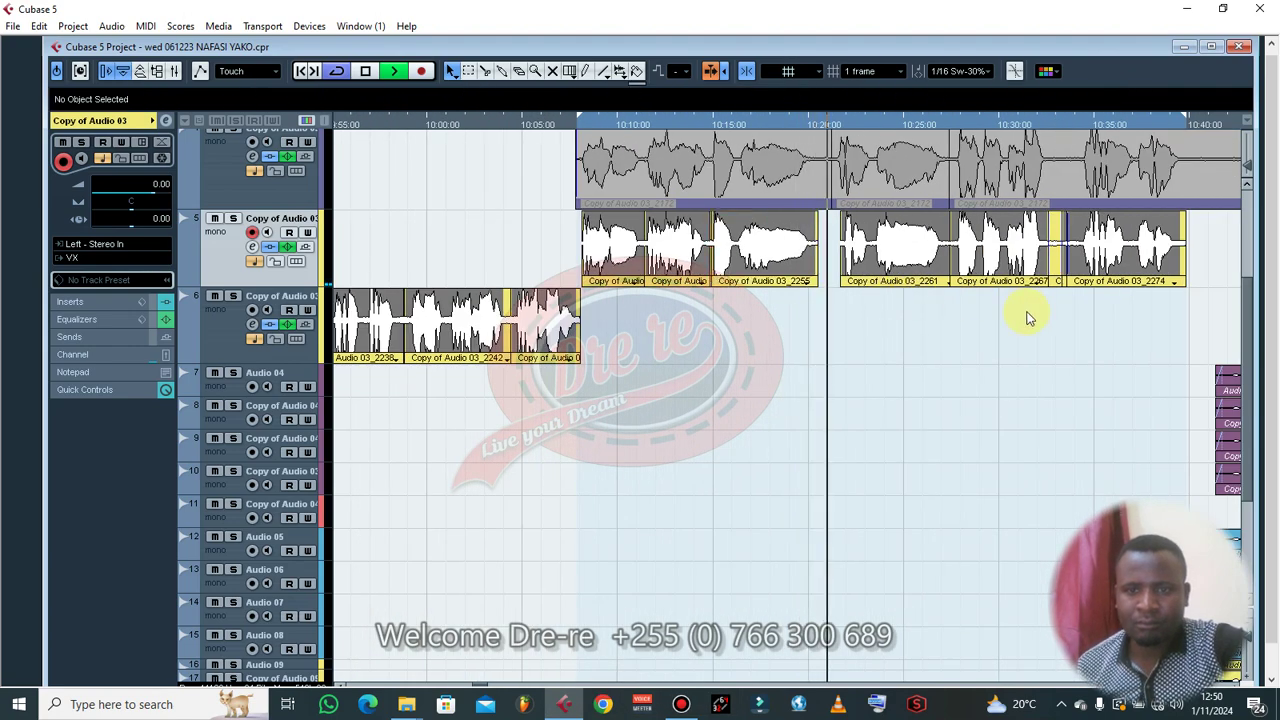
left_click(215, 331)
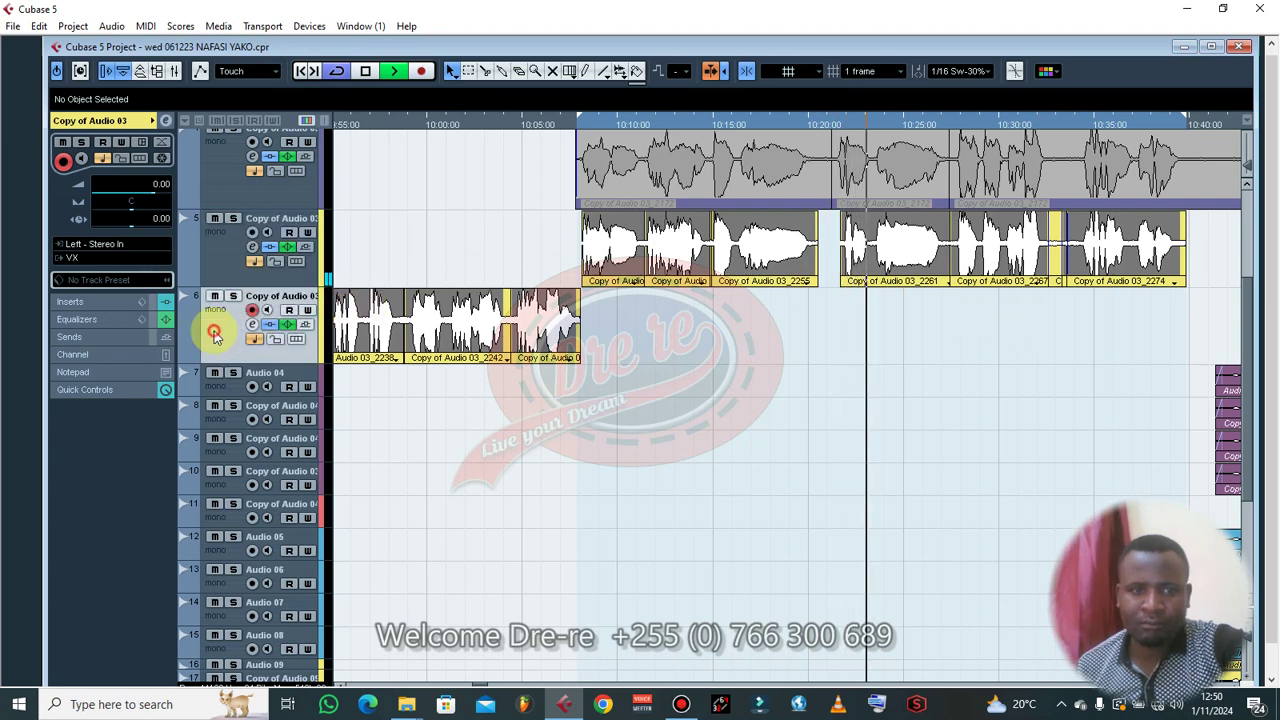
- Open track 5's channel settings, review its inserts and equalizer curve, and close them
left_click(229, 262)
left_click(251, 248)
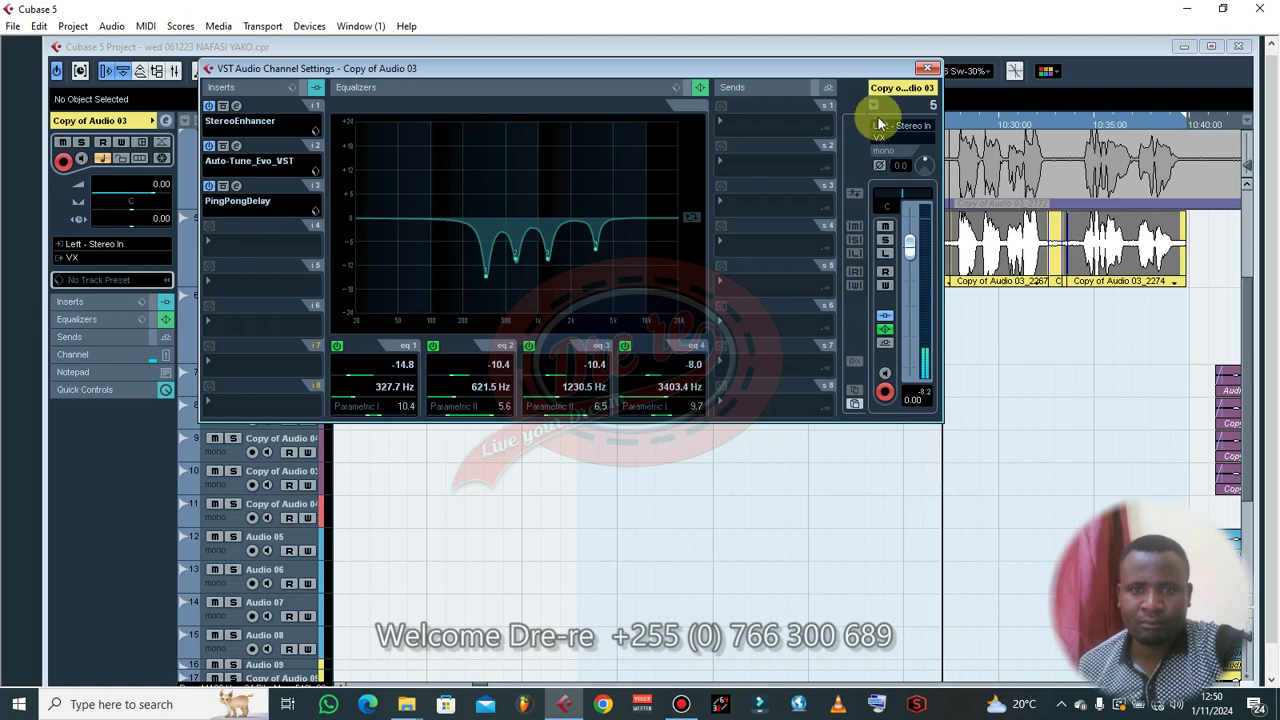
left_click(927, 68)
- Clear the selection in the arrangement and save the project
key("g")
key("g")
key("g")
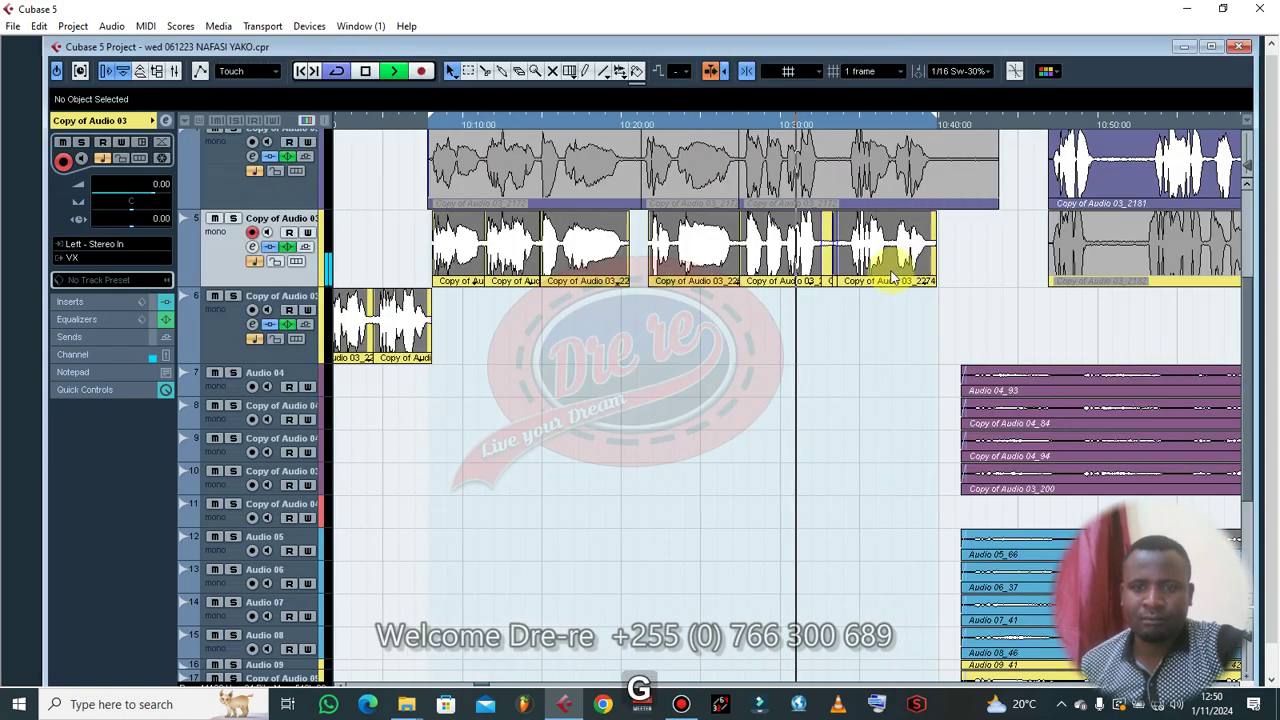
left_click(810, 319)
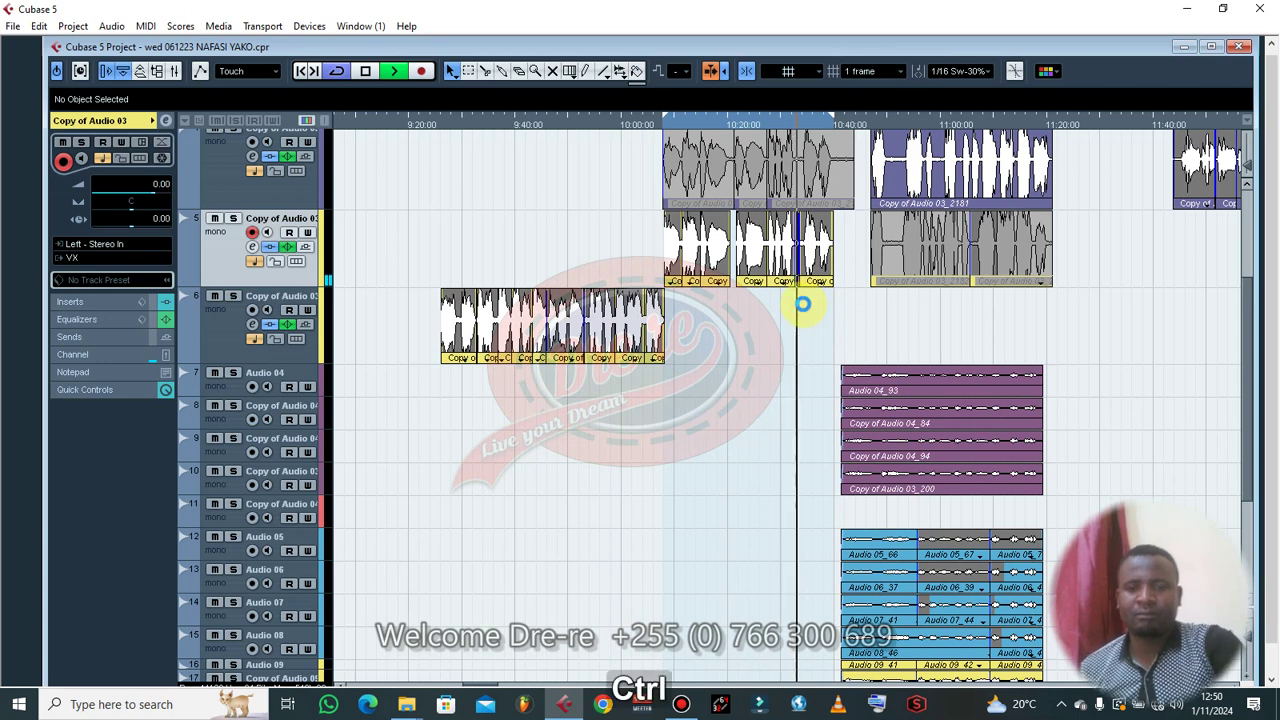
key("ctrl+s")
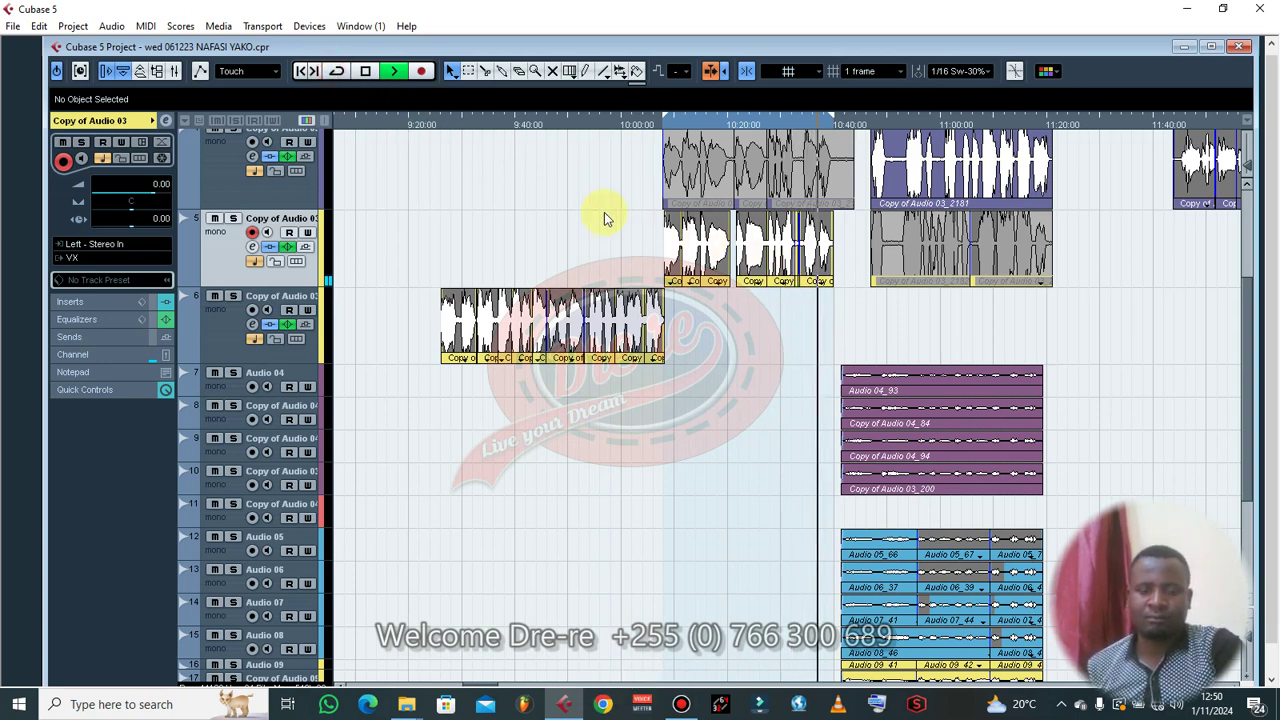
- Mute the Copy of Audio 03_2181 clip on track 4 and unmute the matching clips on track 5 at about 10:46
key("g")
key("g")
key("g")
scroll(851, 271, "up", 2)
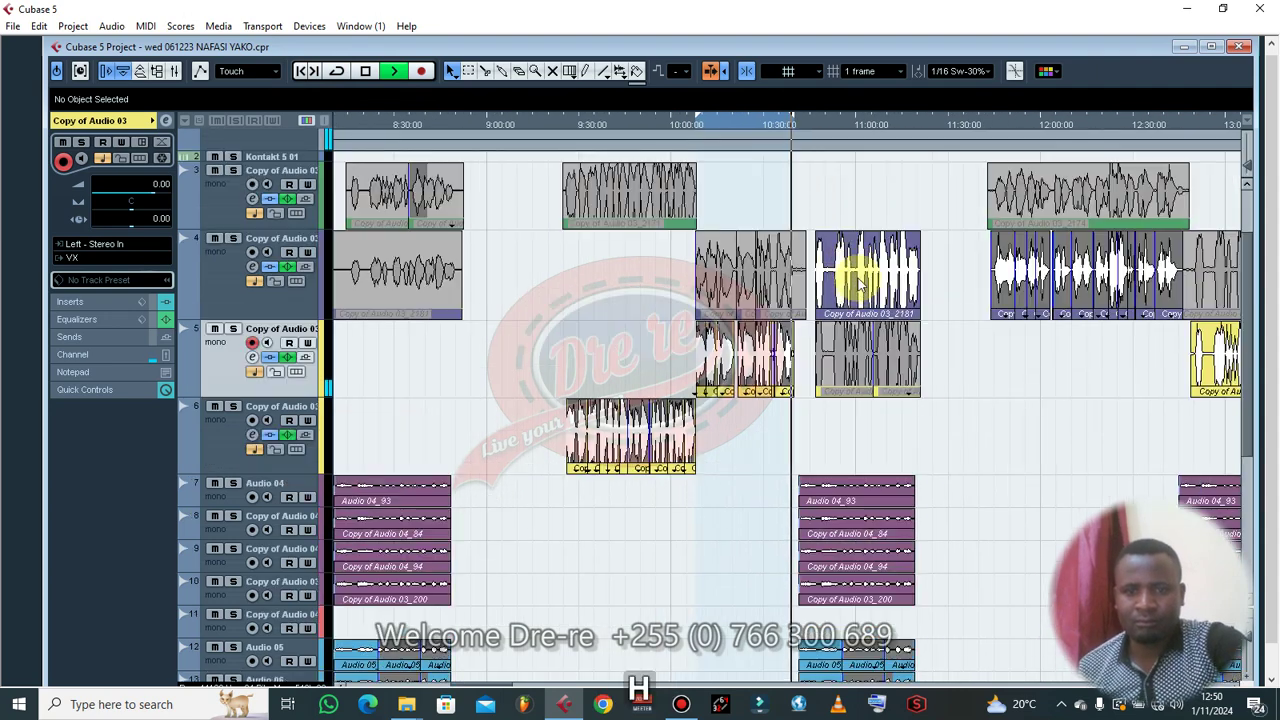
key("h")
left_click(852, 258)
key("7")
left_click(857, 363)
key("1")
key("g")
key("g")
key("g")
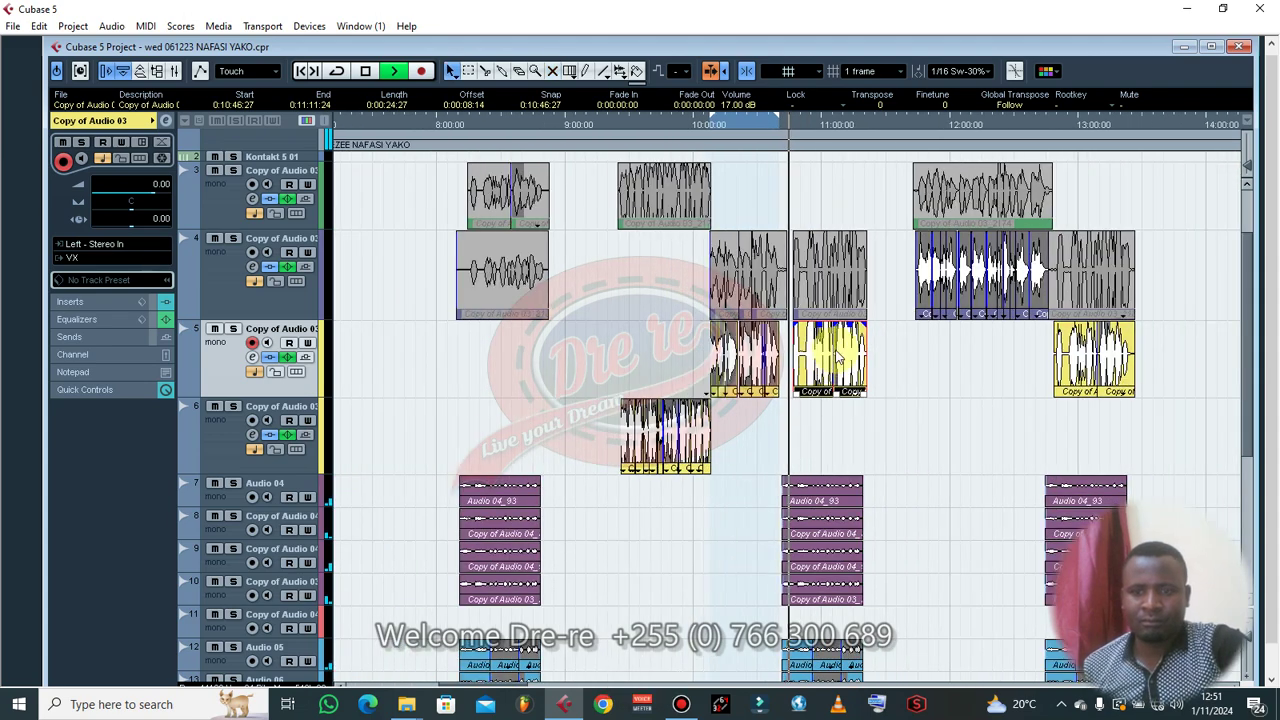
- Mute the two track 5 clips at about 10:46 again
key("7")
left_click_drag(882, 355, 794, 369)
key("1")
- Move the Copy of Audio 03_2181 clip at about 10:46 from track 4 to track 6 and unmute it
left_click(809, 212)
left_click_drag(826, 281, 848, 408)
right_click(849, 401)
left_click(858, 428)
left_click(827, 430)
right_click(826, 428)
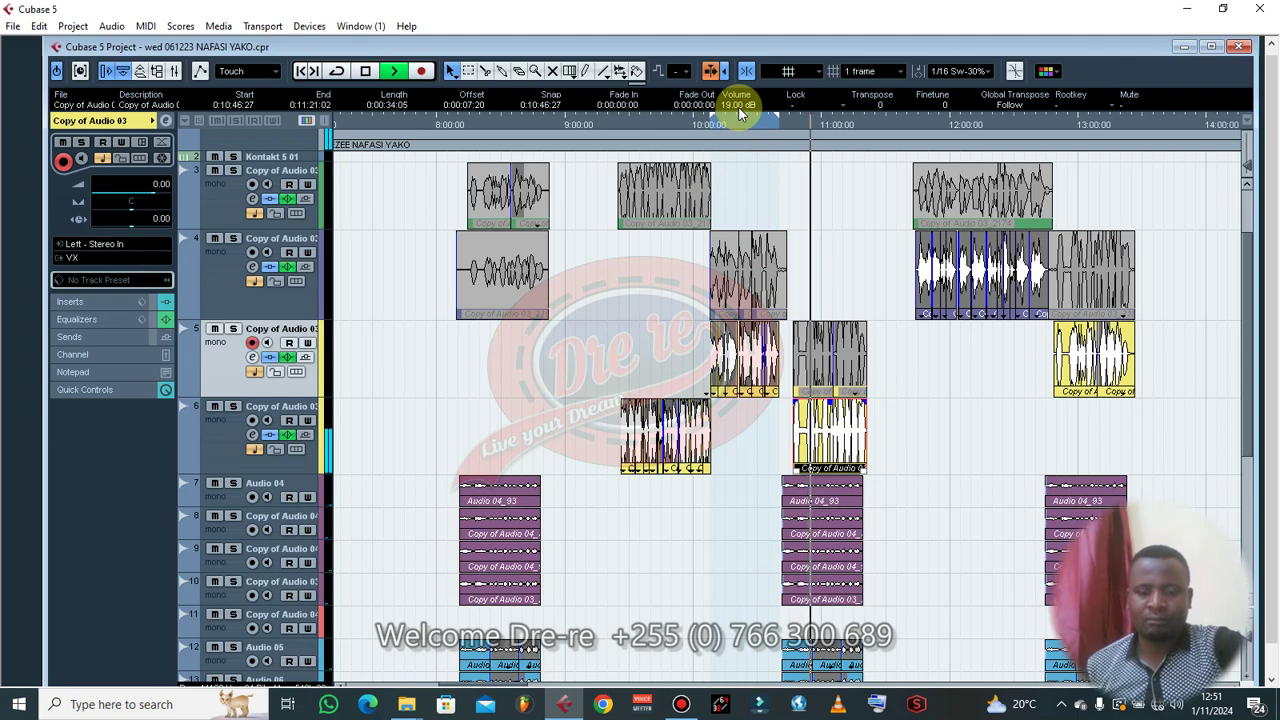
- Listen to the moved clip on track 6 at a closer view and clear the selection
key("g")
key("h")
key("h")
key("h")
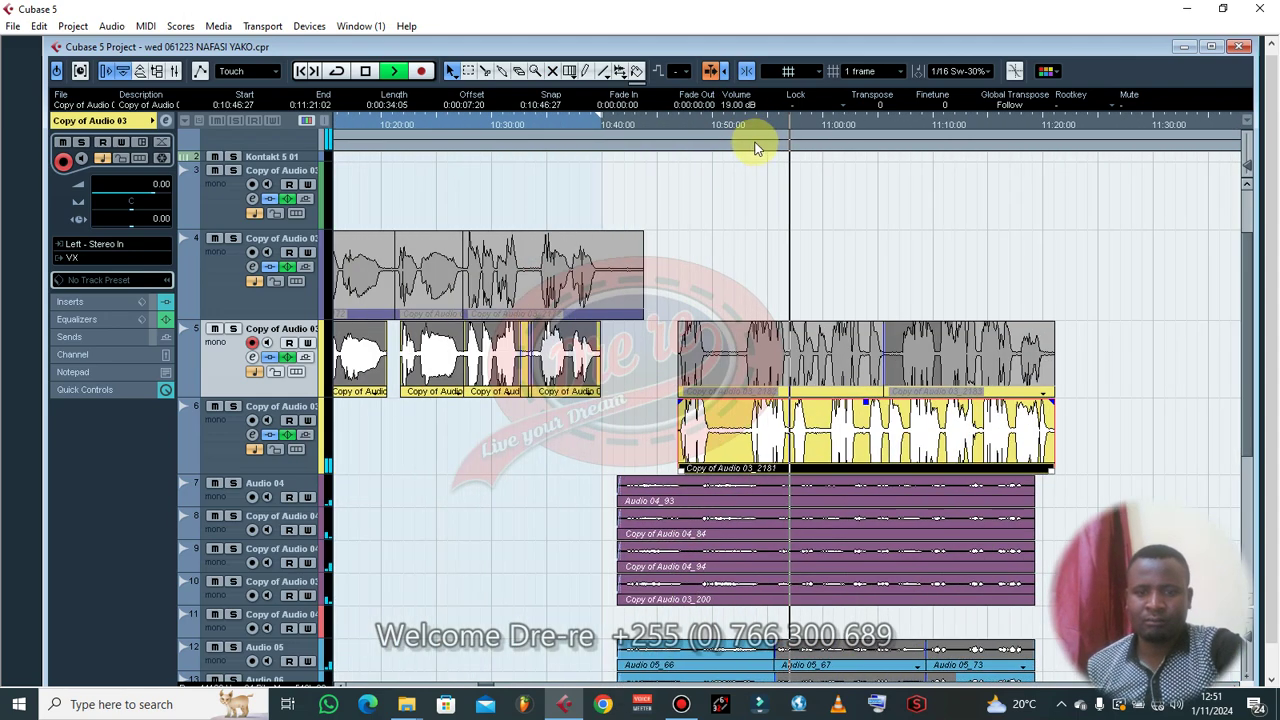
key("g")
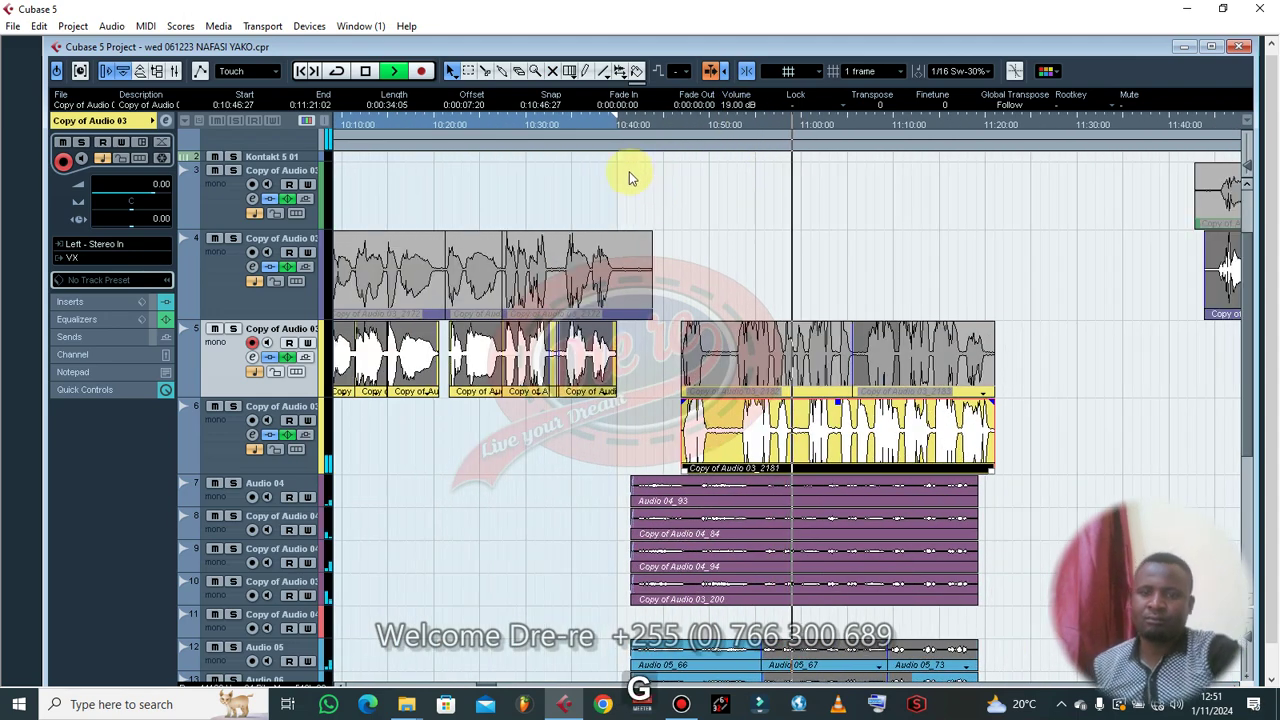
key("g")
left_click(808, 277)
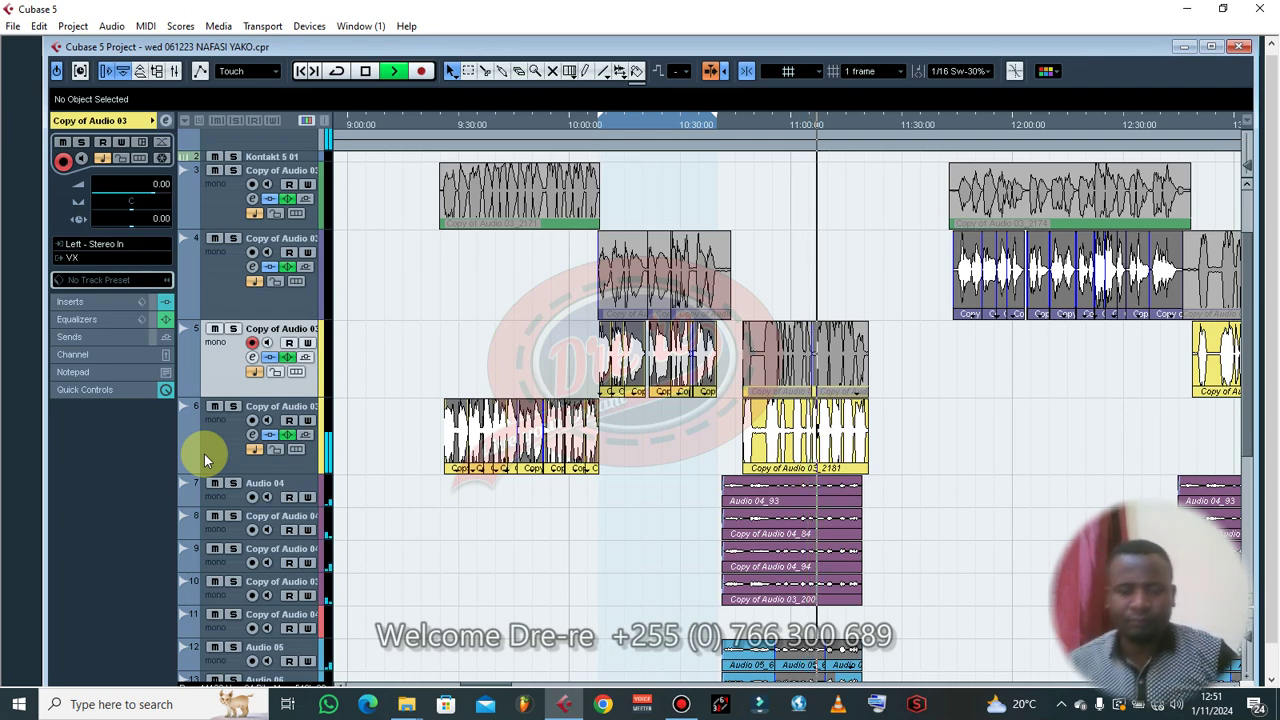
- Stop playback and replay the vocals from the start of the marked range, just after 10:00
key("space")
key("t")
key("g")
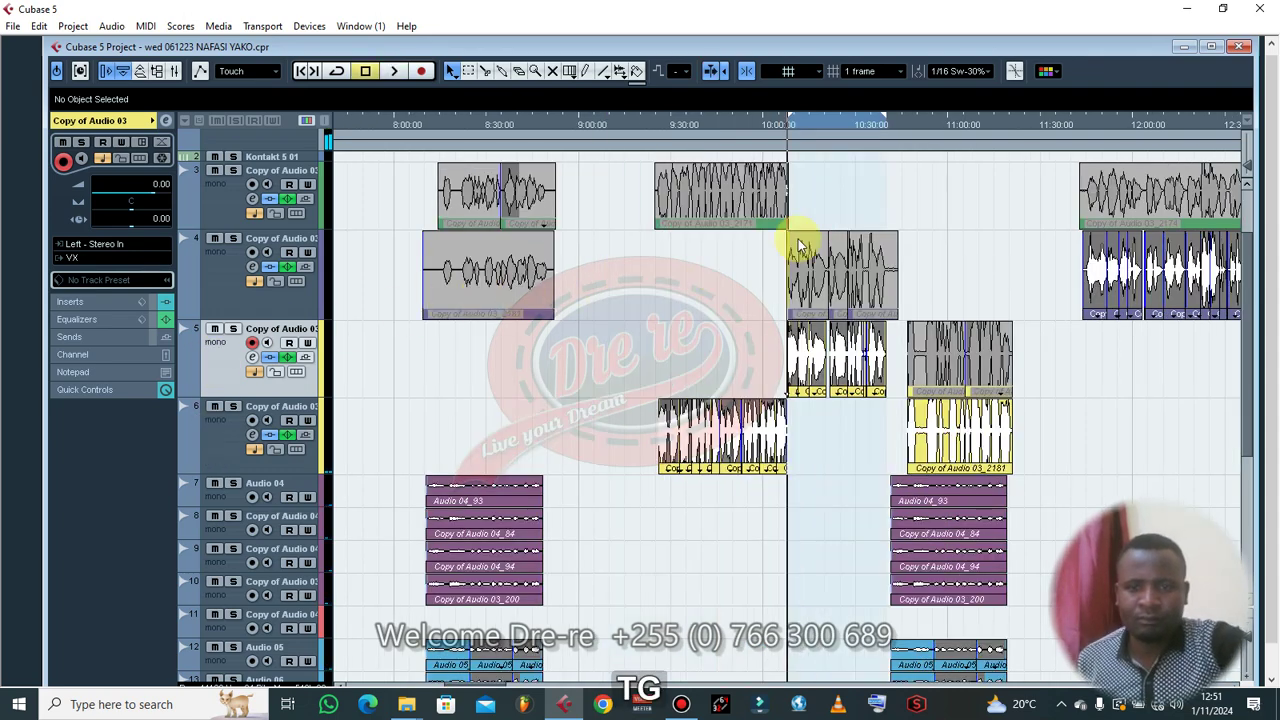
key("g")
key("g")
key("g")
key("g")
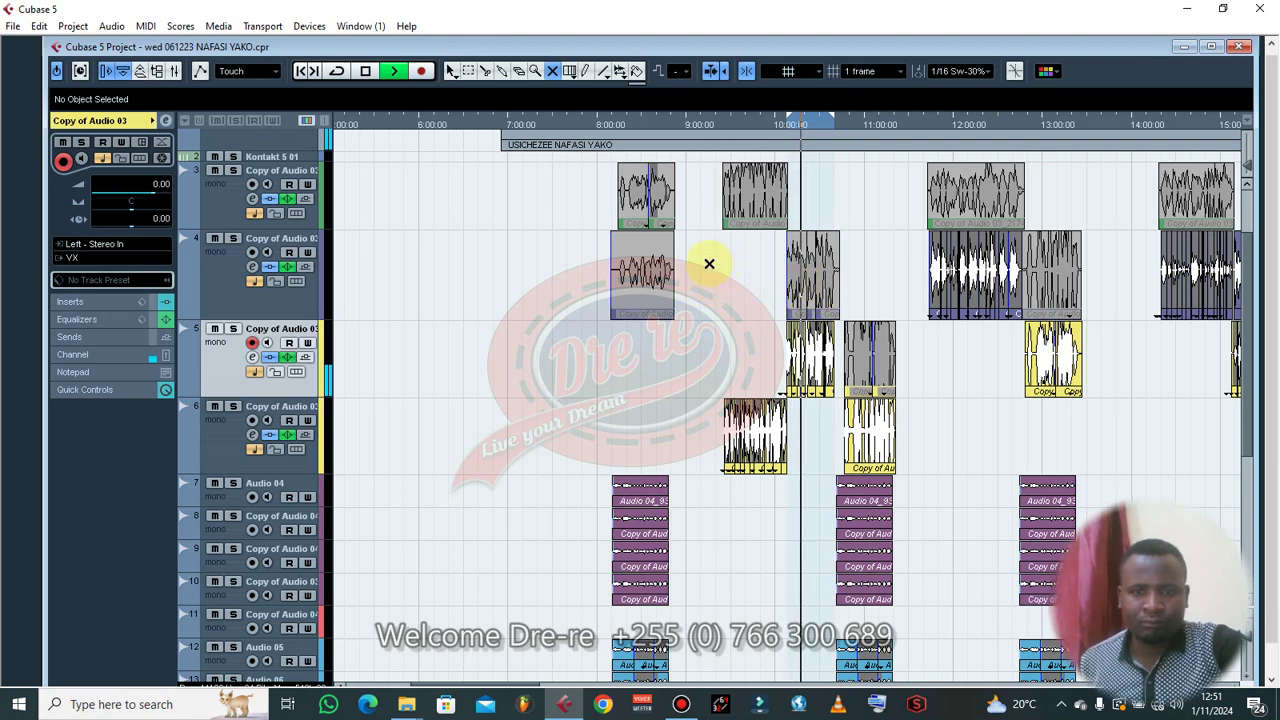
- Select the stacked clips on tracks 7 to 10 at about 8:10 and play the song from there
left_click_drag(660, 540, 654, 528)
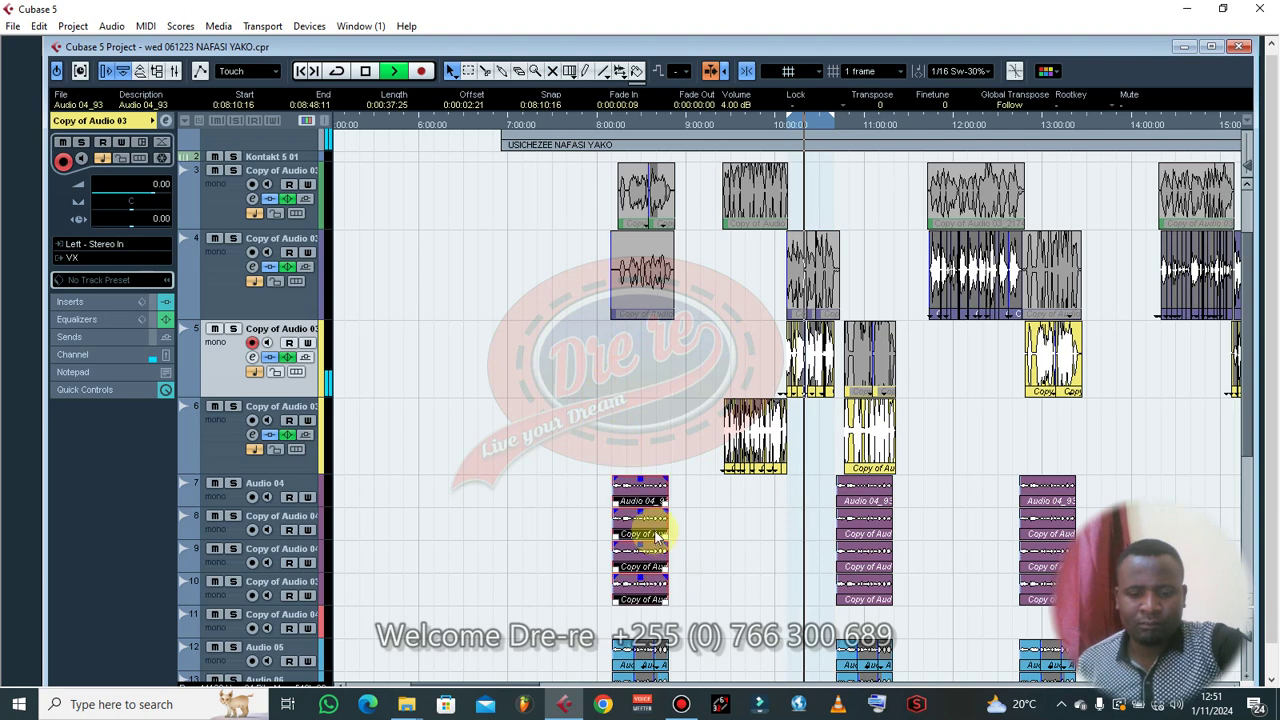
key("g")
key("g")
key("g")
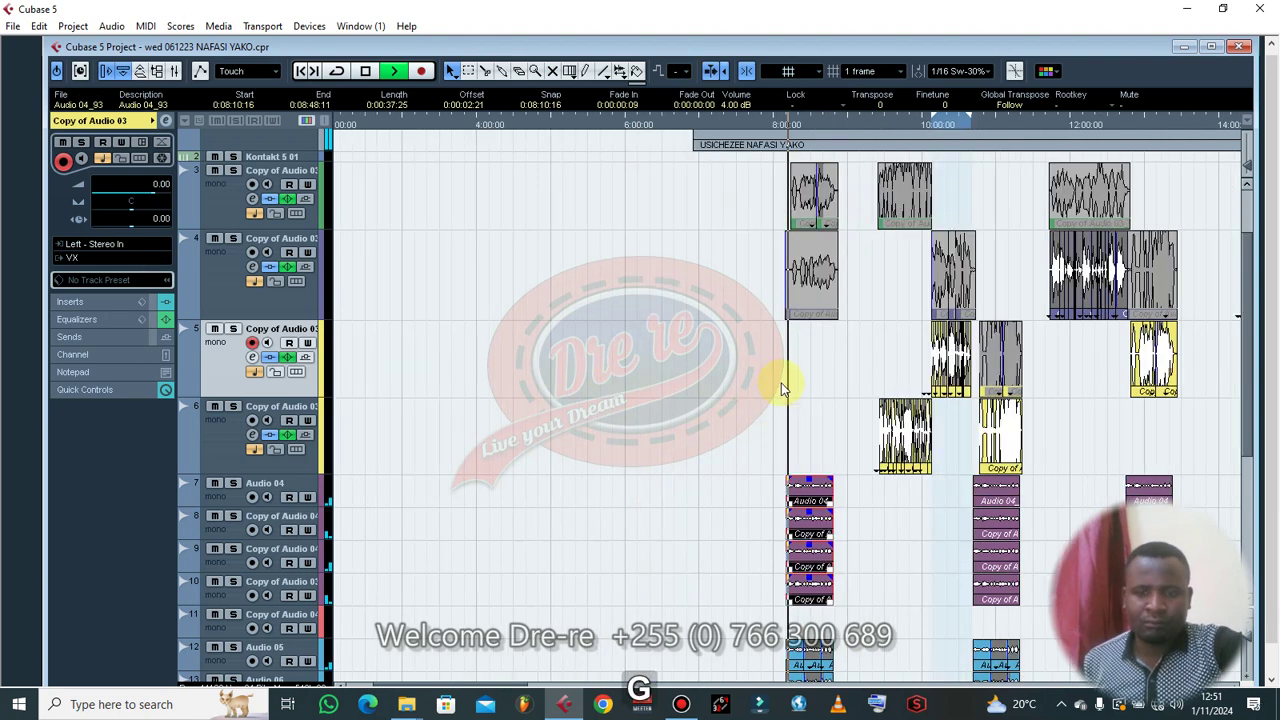
key("g")
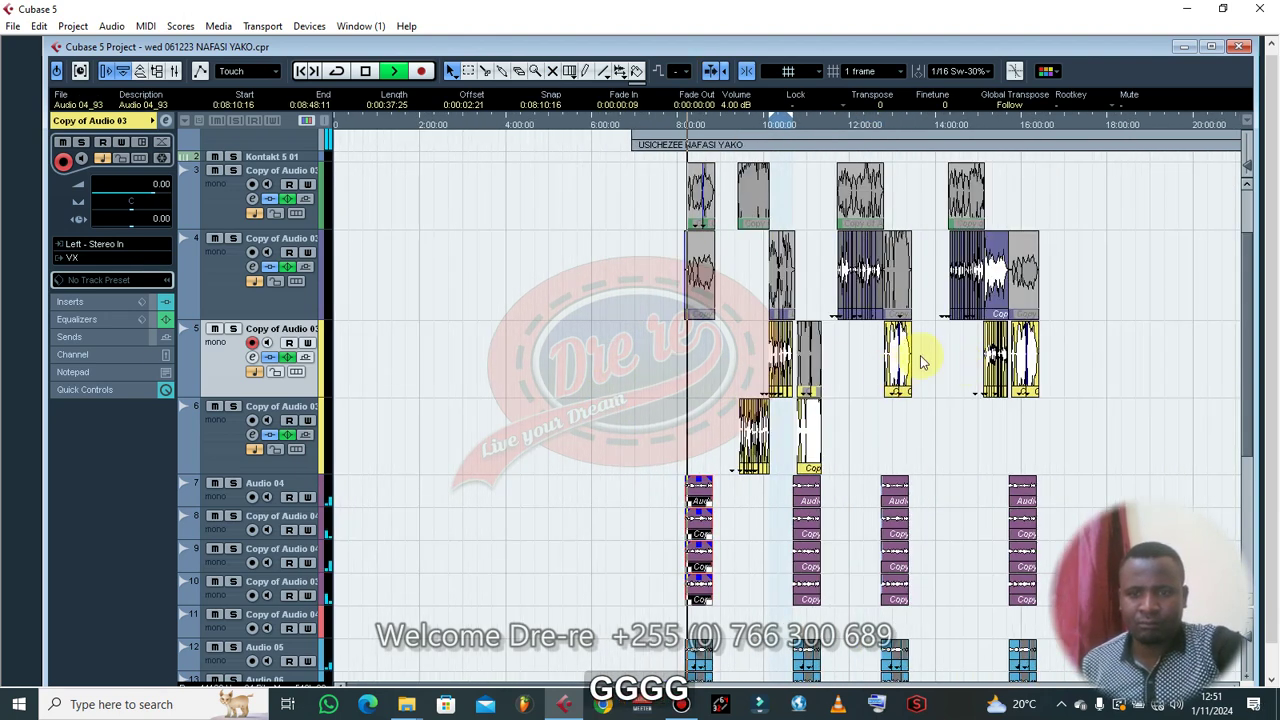
- Move the group of vocal clips starting at about 11:43 from track 4 to track 6 and set their volume to 20 dB
left_click_drag(829, 271, 858, 422)
key("l")
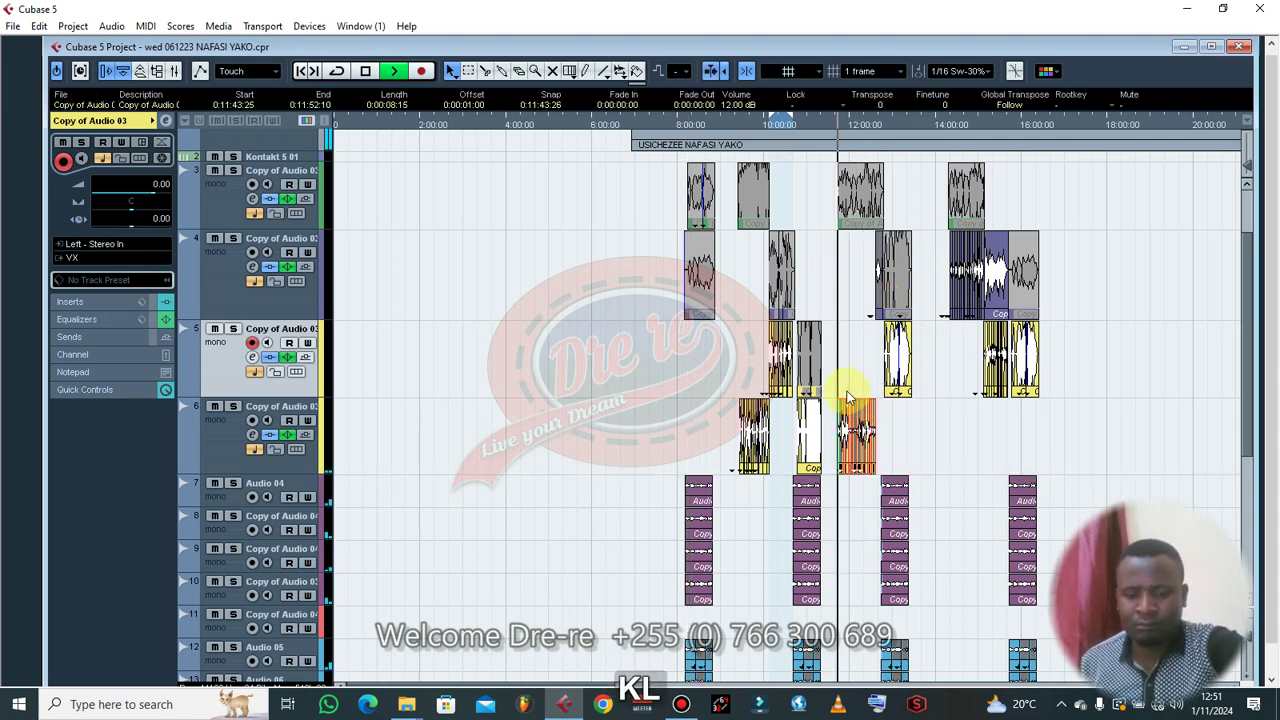
key("h")
key("h")
key("h")
key("h")
key("h")
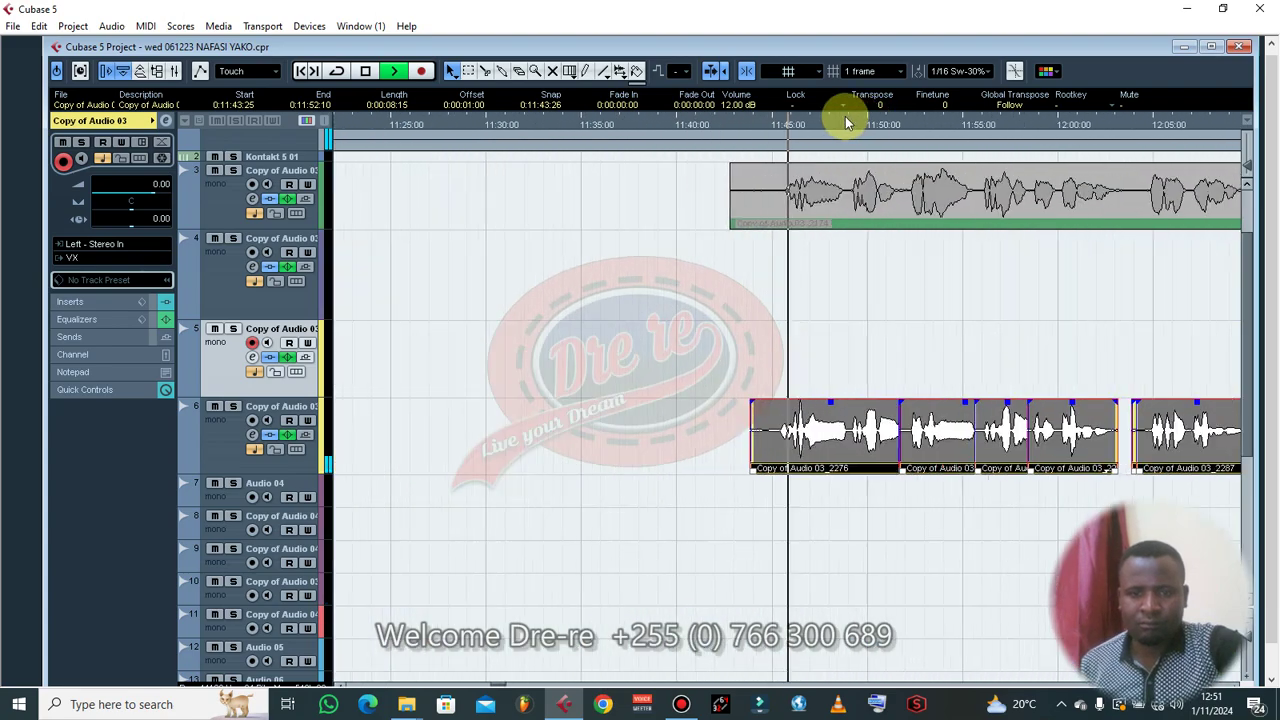
scroll(740, 105, "up", 8)
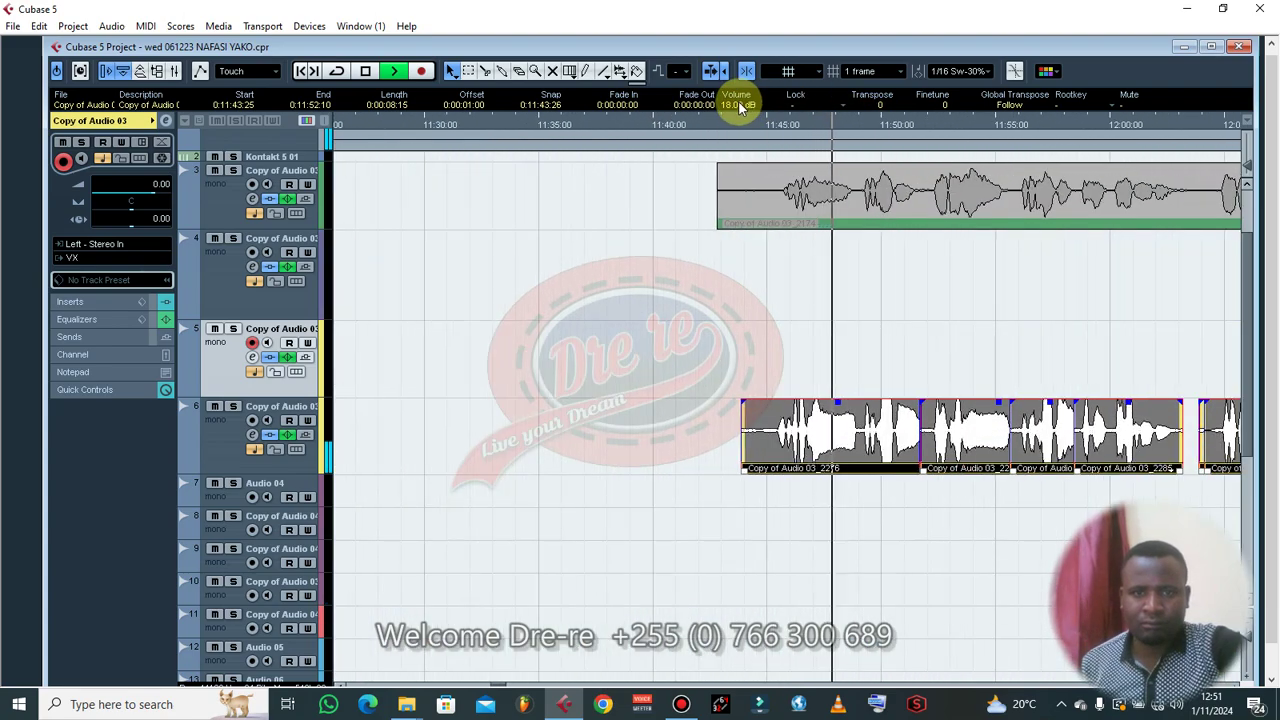
- Trim the starts of the first two clips in the moved vocal phrase on track 6
key("g")
left_click(714, 434)
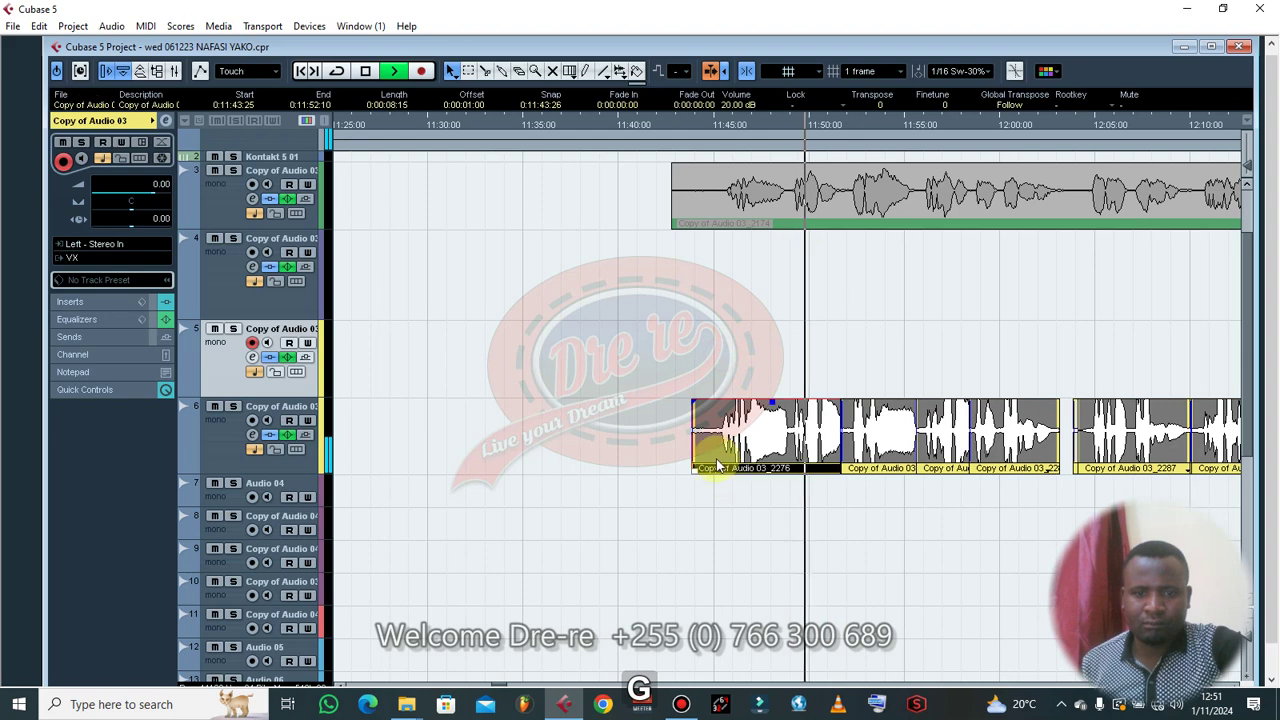
left_click_drag(694, 465, 722, 482)
key("g")
left_click(820, 464)
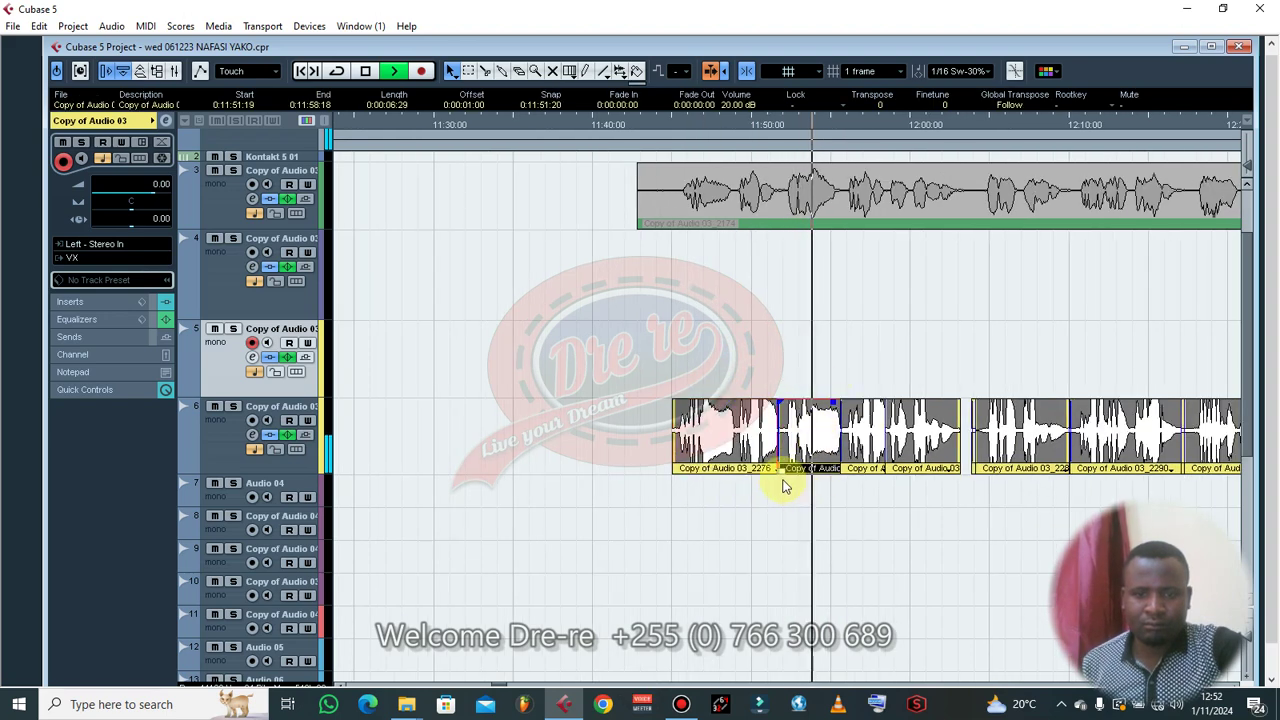
left_click_drag(777, 471, 791, 480)
- Trim the starts of the third and fourth clips in the track 6 vocal phrase slightly
left_click_drag(891, 367, 866, 477)
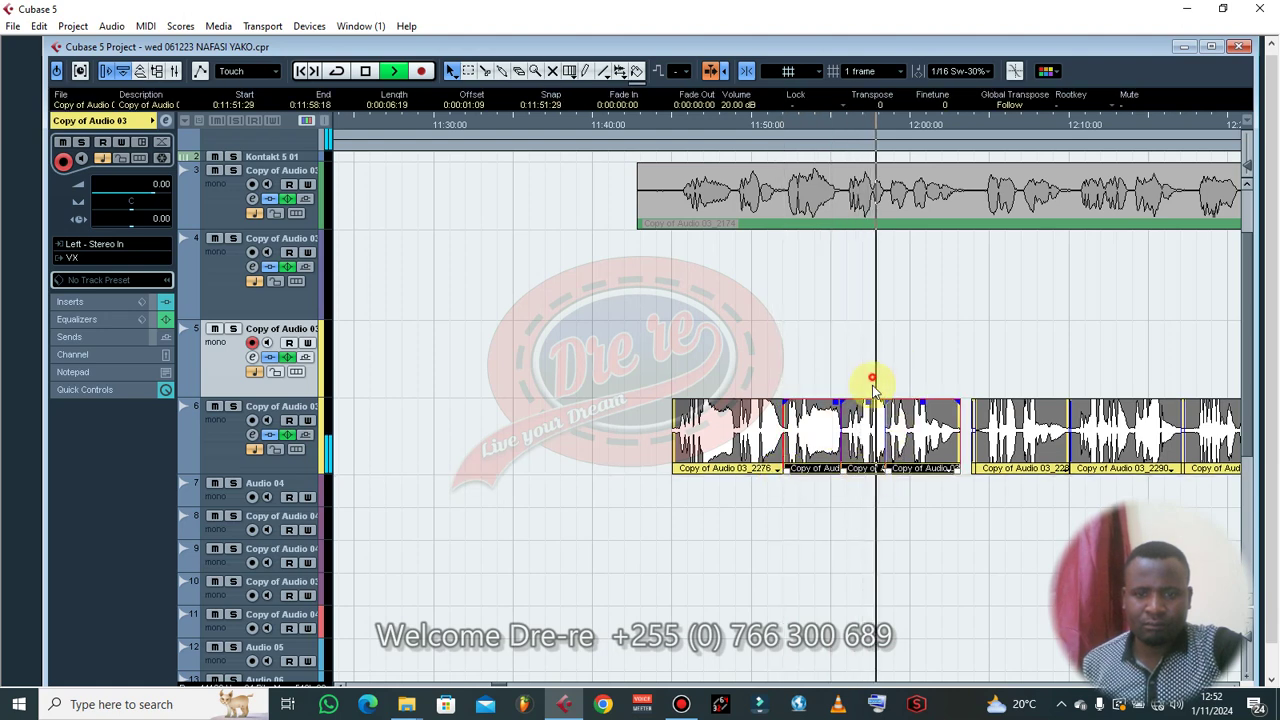
left_click_drag(874, 377, 861, 471)
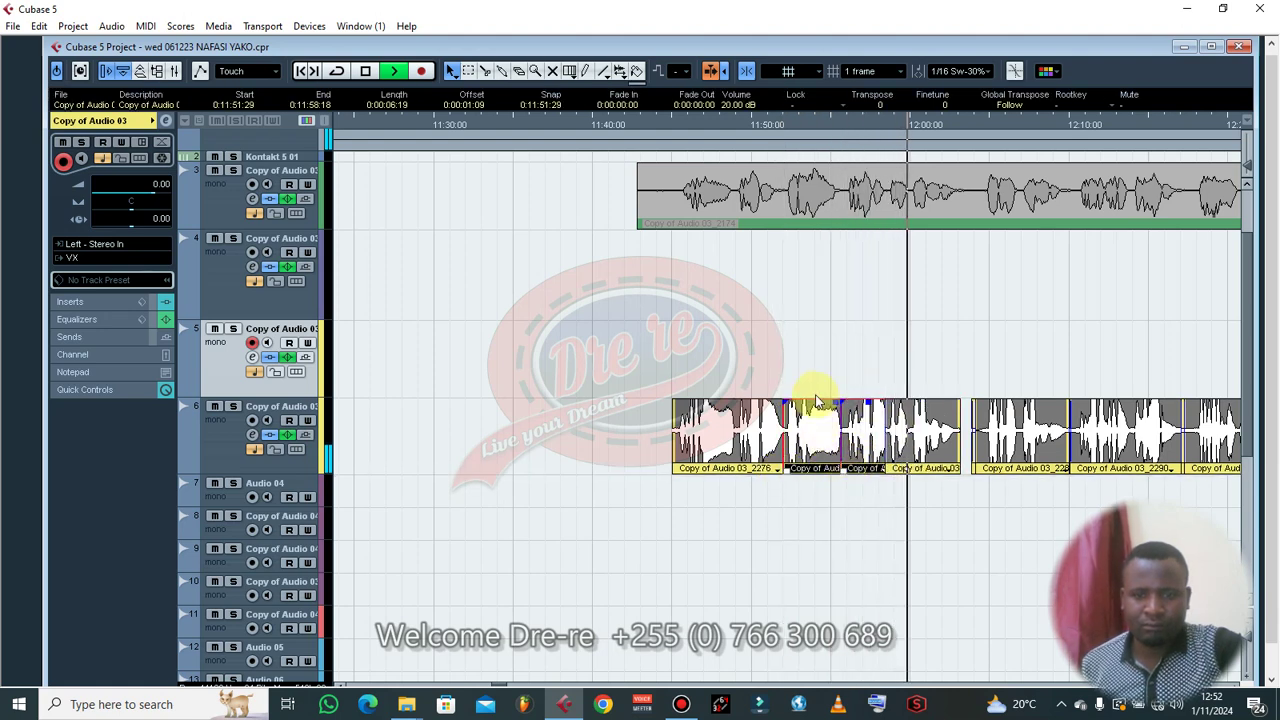
left_click(815, 377, "ctrl")
left_click(822, 446, "ctrl")
left_click_drag(842, 468, 891, 469)
left_click(944, 372)
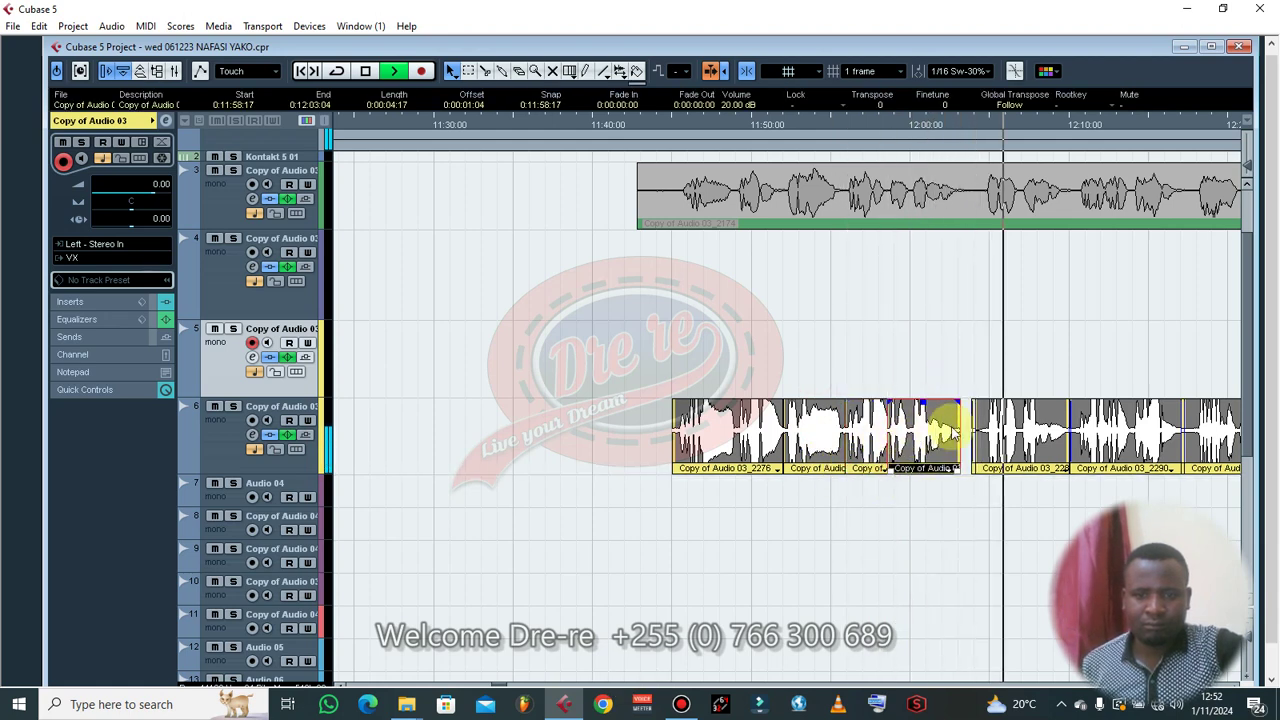
- Split the Copy of Audio 03_2287 clip on track 6 at 12:04:17 and delete its short leading piece
left_click(990, 382)
right_click(984, 443)
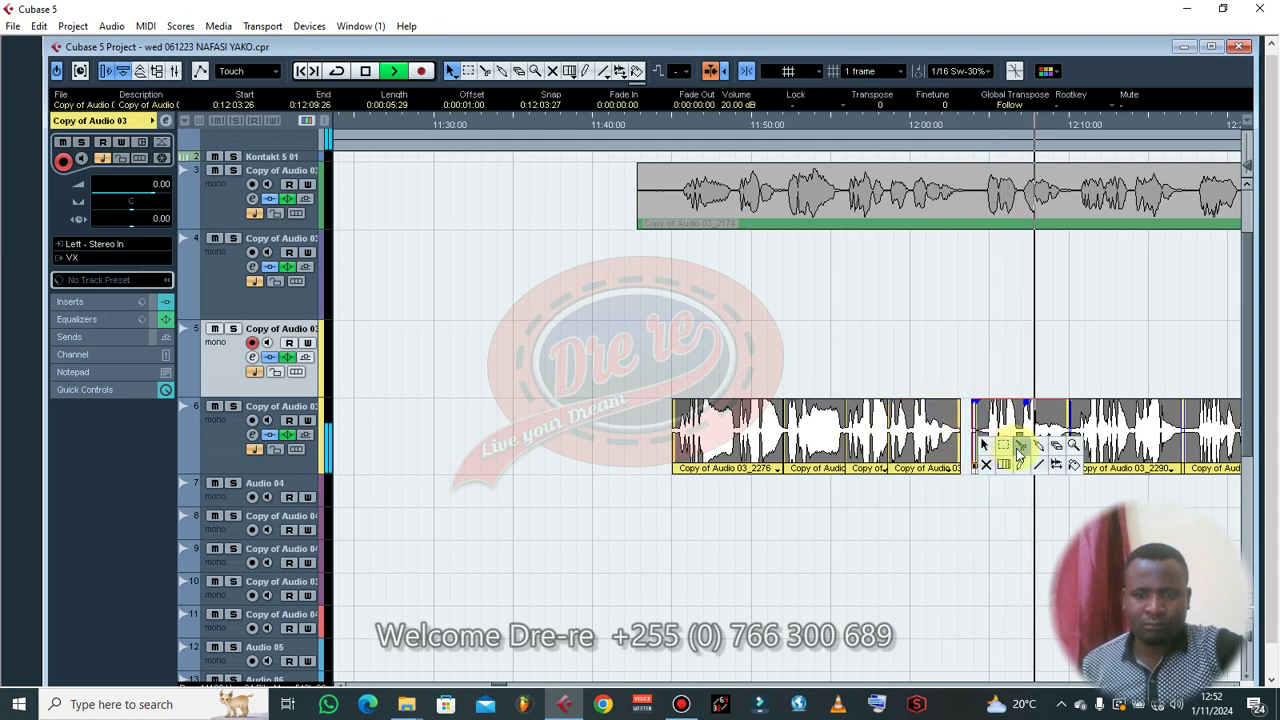
left_click(1017, 443)
left_click(983, 449)
right_click(983, 449)
left_click(983, 449)
left_click_drag(965, 394, 977, 445)
left_click(980, 450)
key("BackSpace")
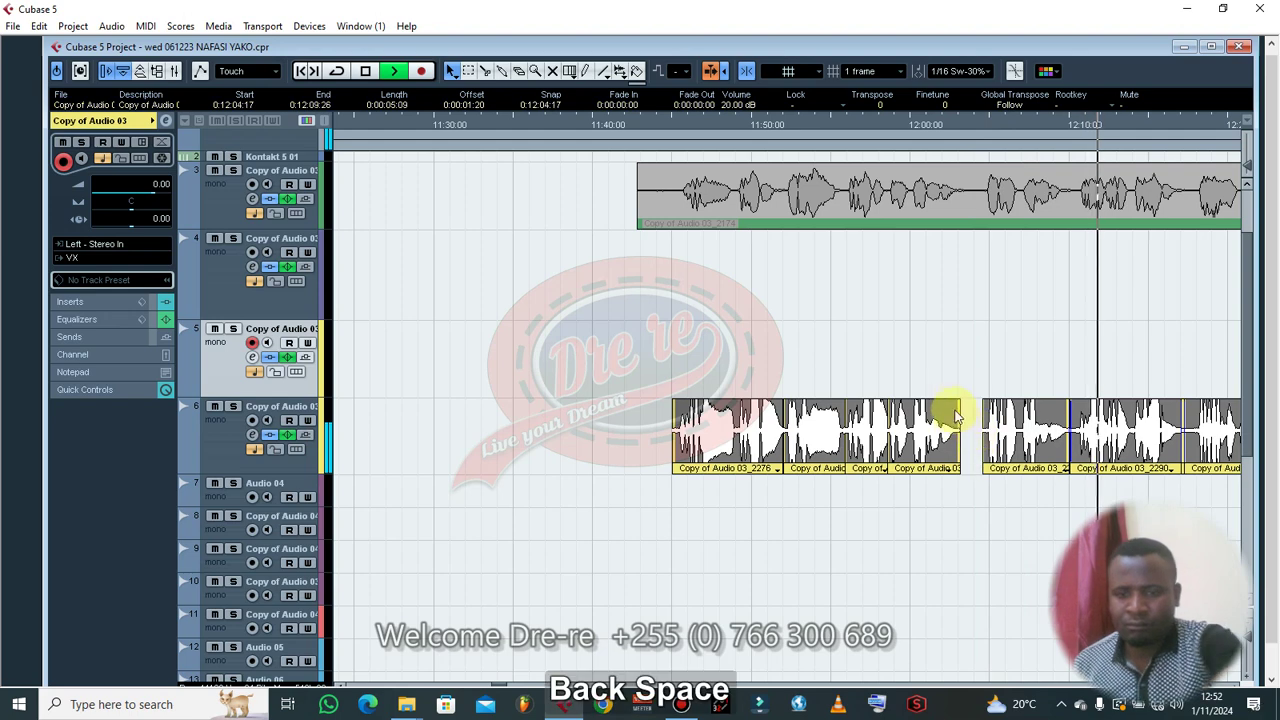
- Add a short fade-out to the end of the track 6 clip just before the gap at about 12:03
left_click(945, 422)
left_click_drag(955, 405, 943, 403)
key("g")
key("g")
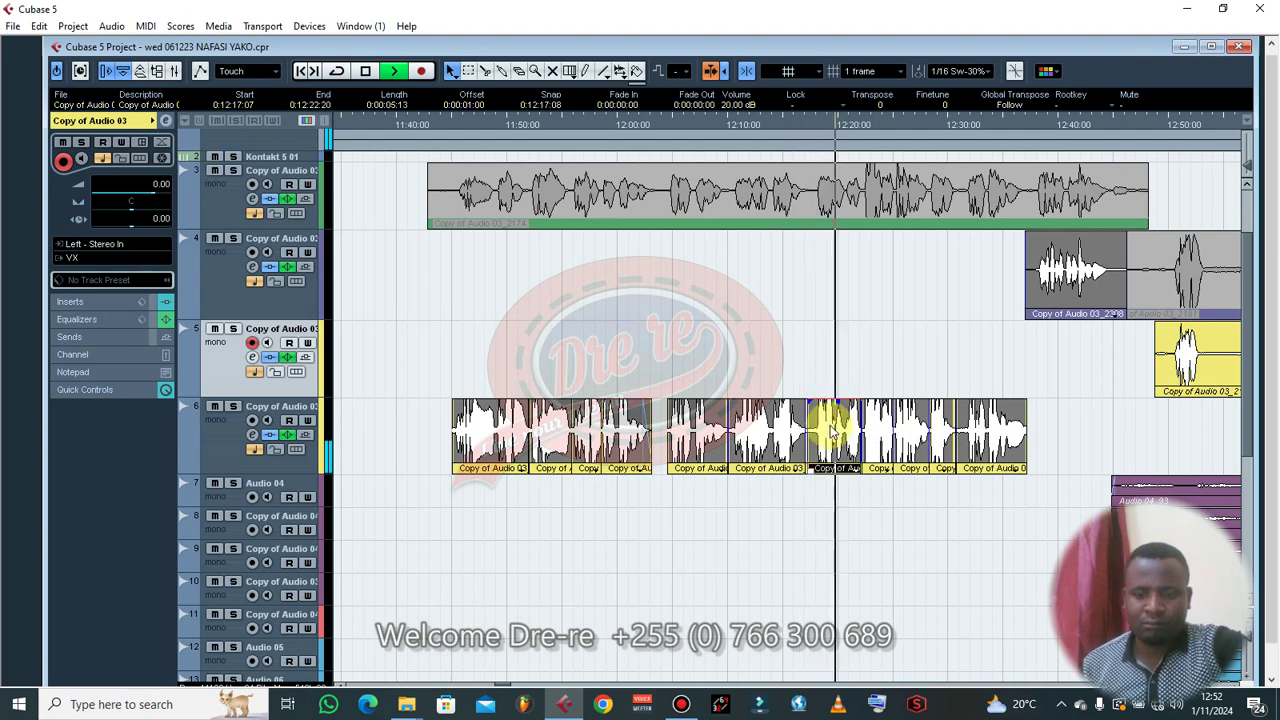
- Open the Copy of Audio 03_2292 clip in the Sample Editor with Pitch & Warp and snap all its segments to the nearest semitones
double_click(830, 430)
left_click(191, 232)
key("ctrl+a")
key("space")
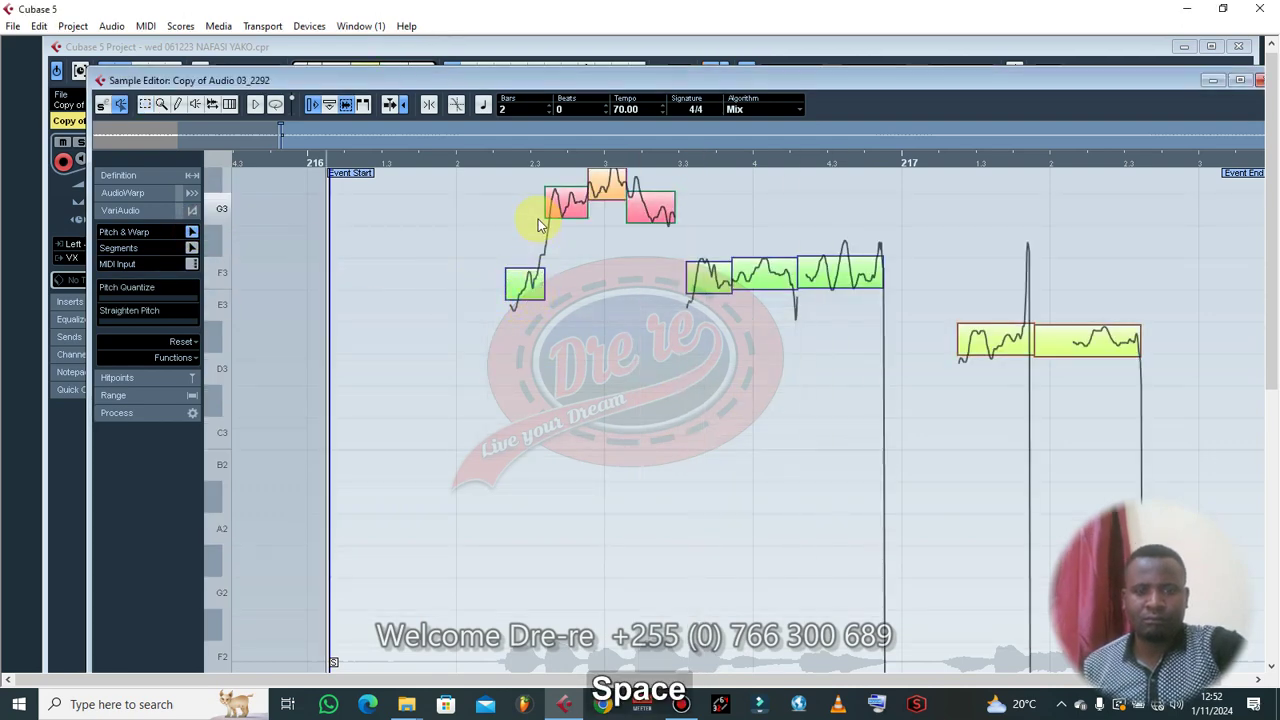
left_click_drag(565, 208, 569, 217)
- Step through the pitch segments from the first one to audition their notes
left_click(530, 279)
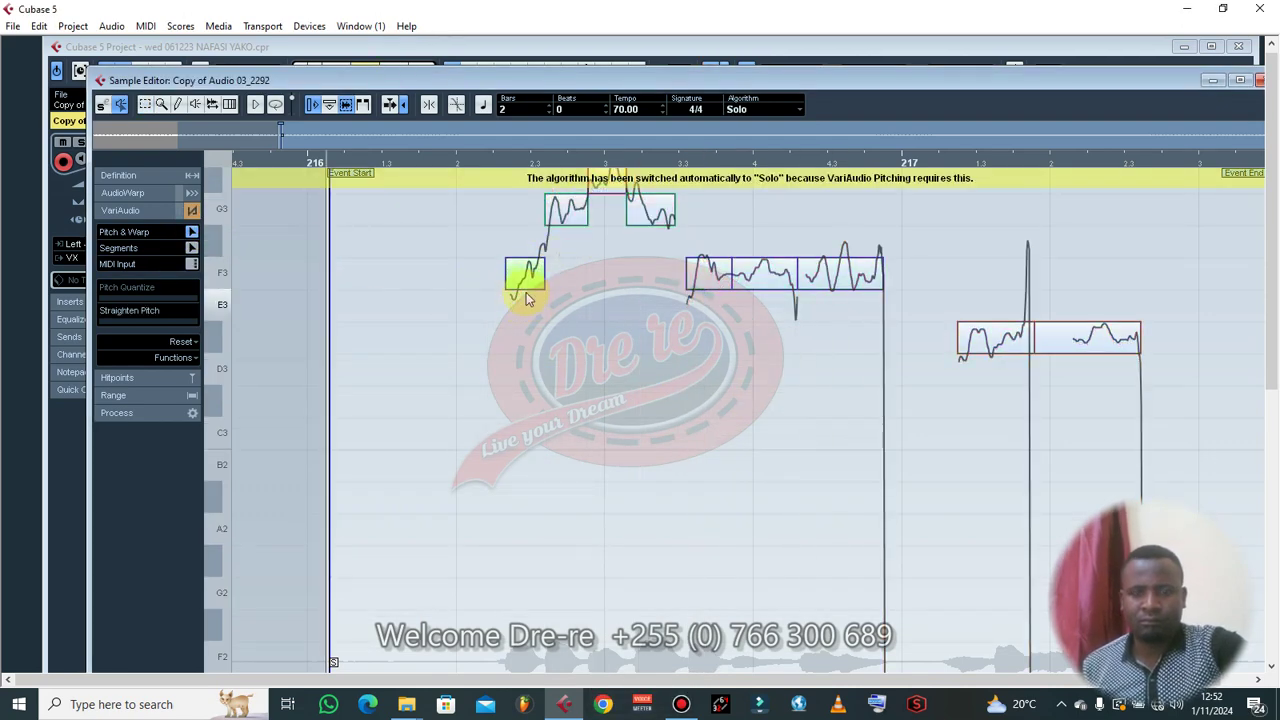
key("Right")
key("Right")
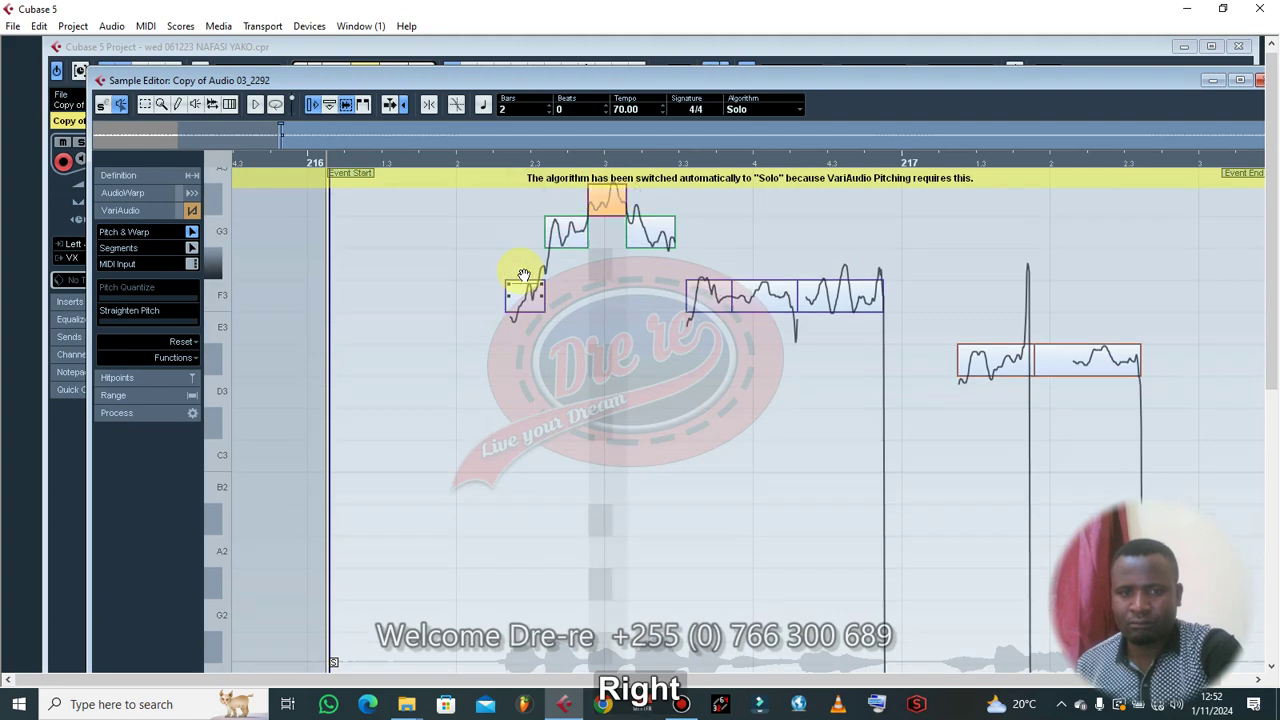
key("Up")
key("Down")
key("Right")
key("Right")
key("Right")
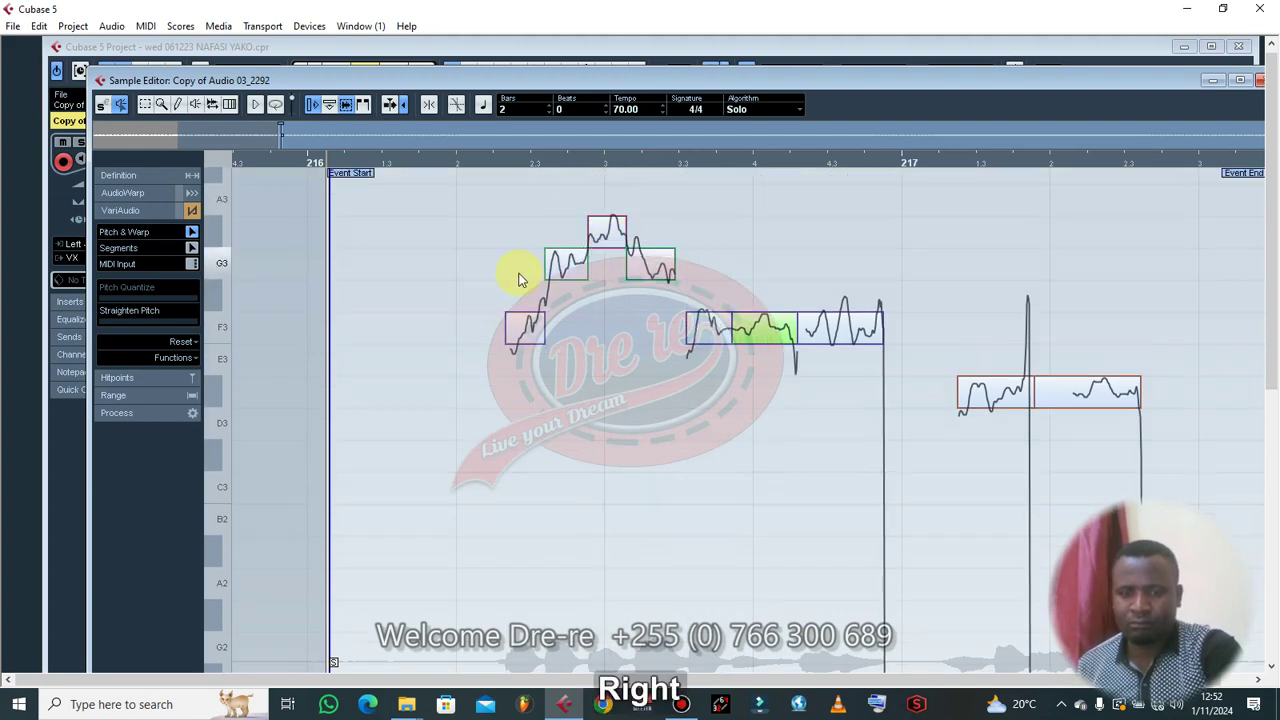
- Apply about 30% Straighten Pitch to all segments of the clip, play it back and close the Sample Editor
scroll(500, 270, "down", 5)
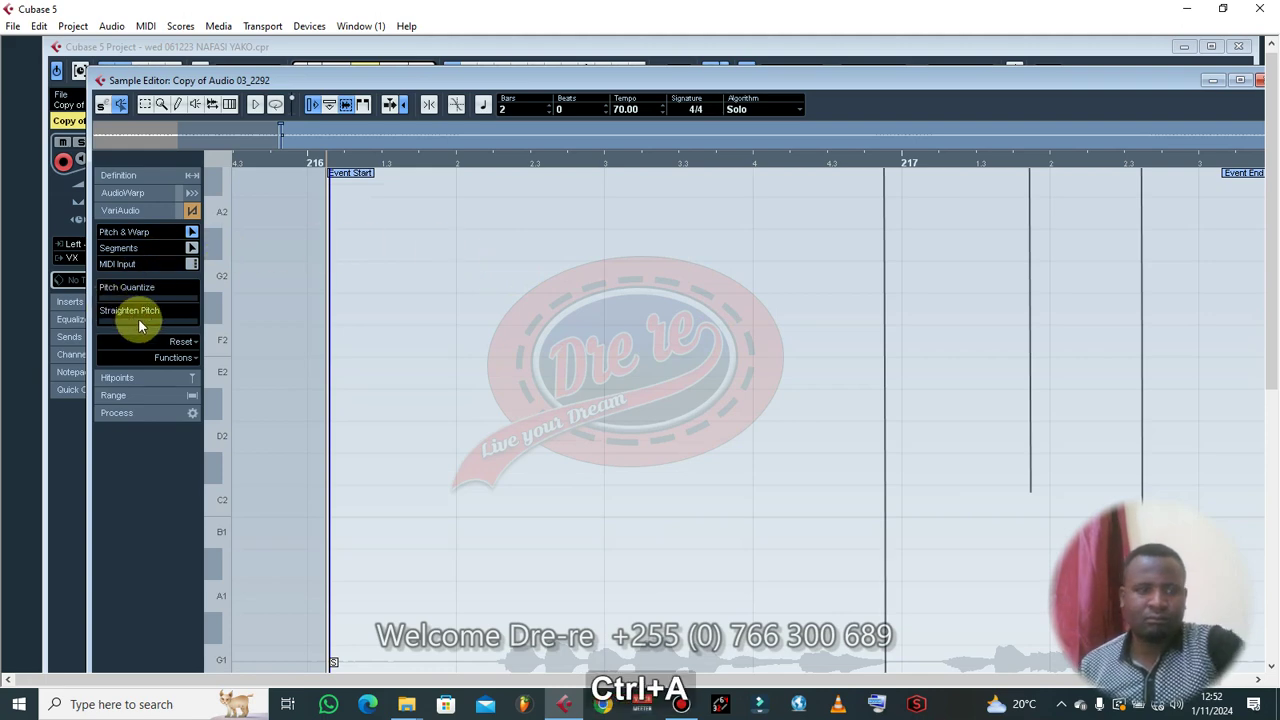
left_click_drag(138, 322, 129, 322)
scroll(516, 284, "up", 5)
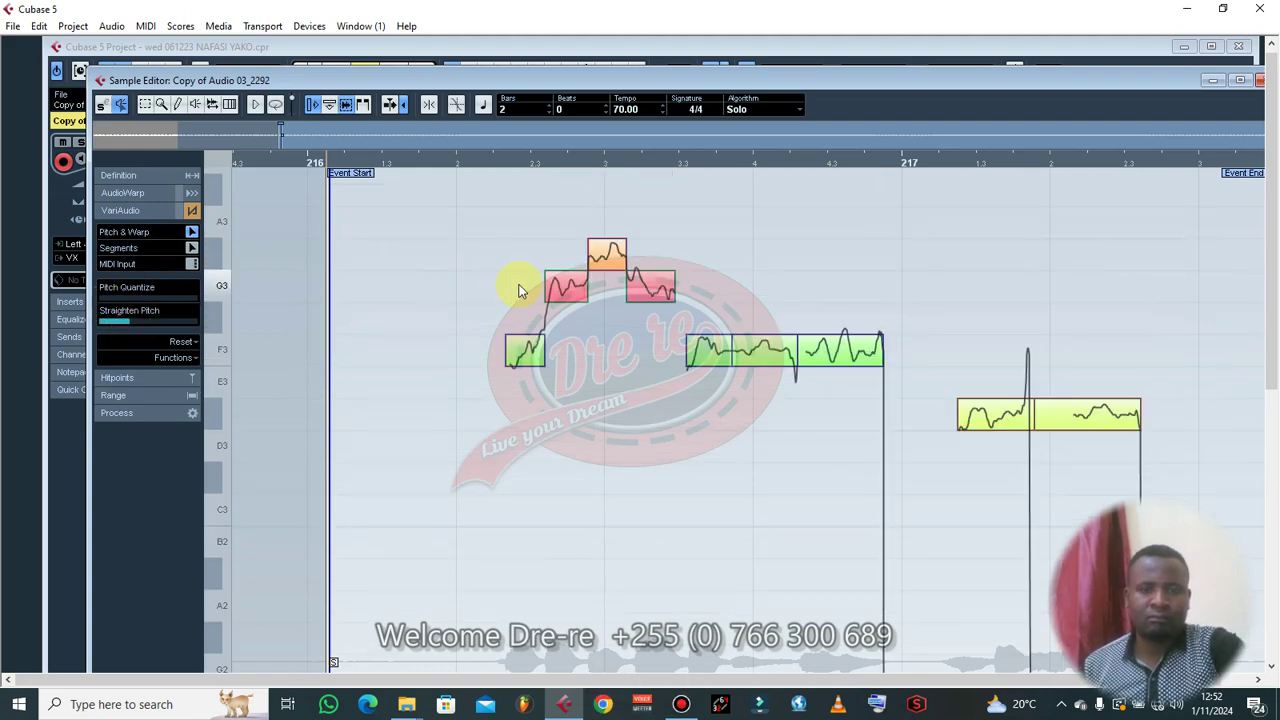
key("space")
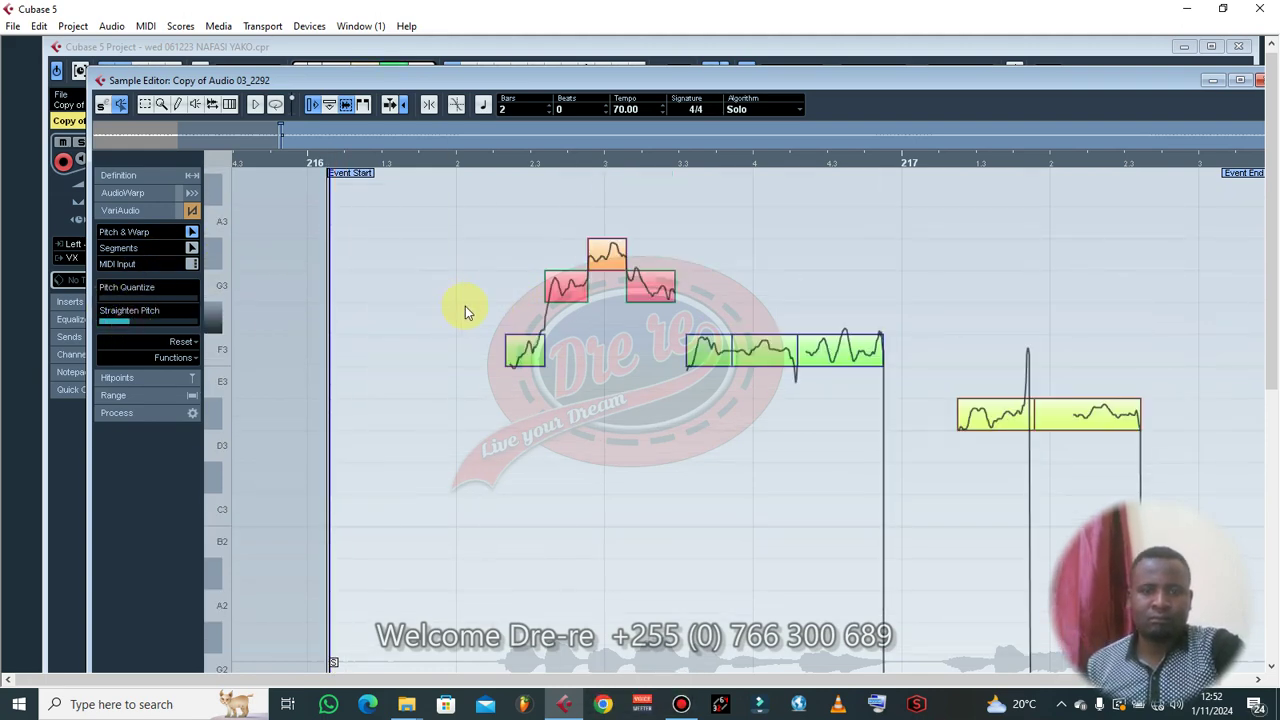
left_click(1261, 81)
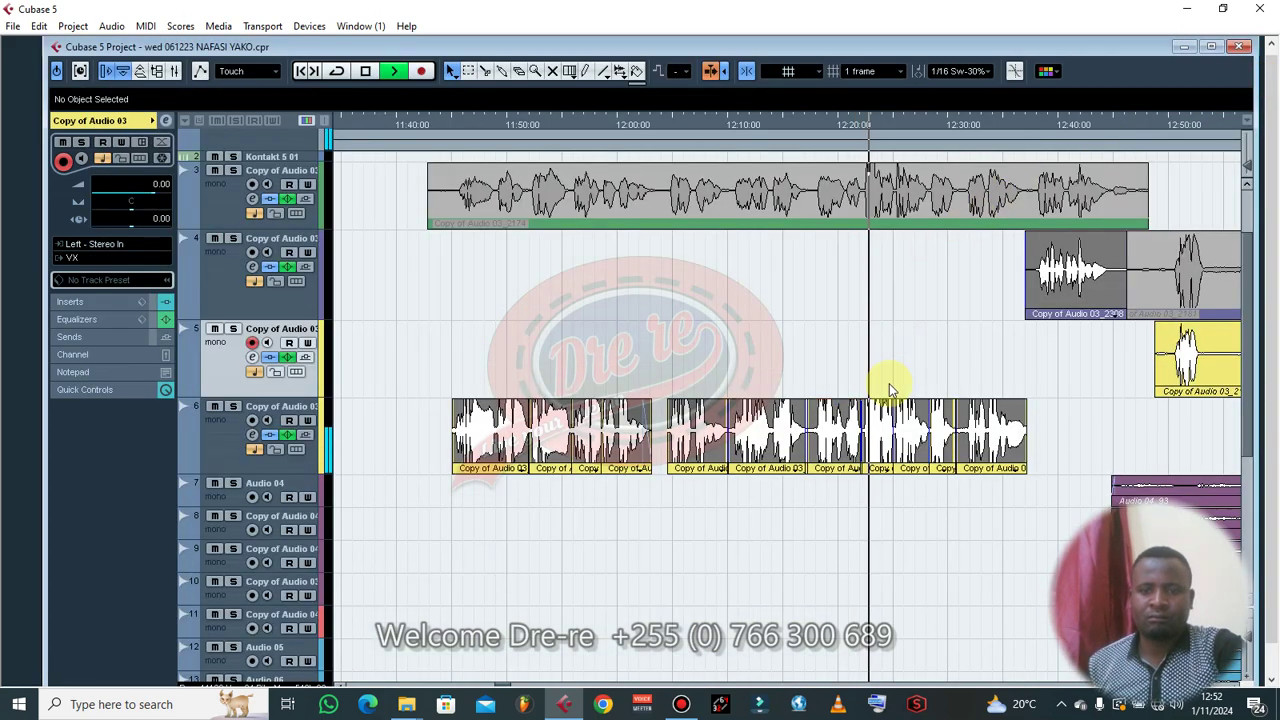
key("g")
key("g")
key("h")
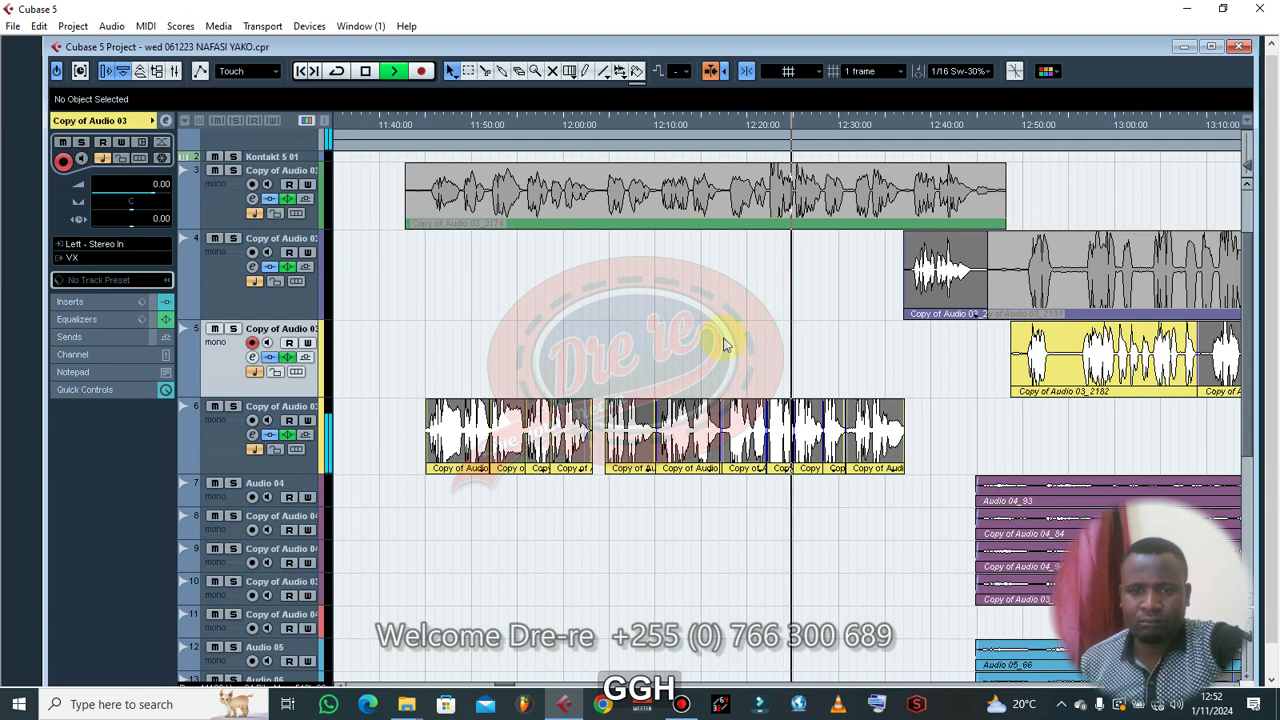
- Play through the remaining track 6 clips from about 12:25 to 12:37 to check their sound
left_click(828, 418)
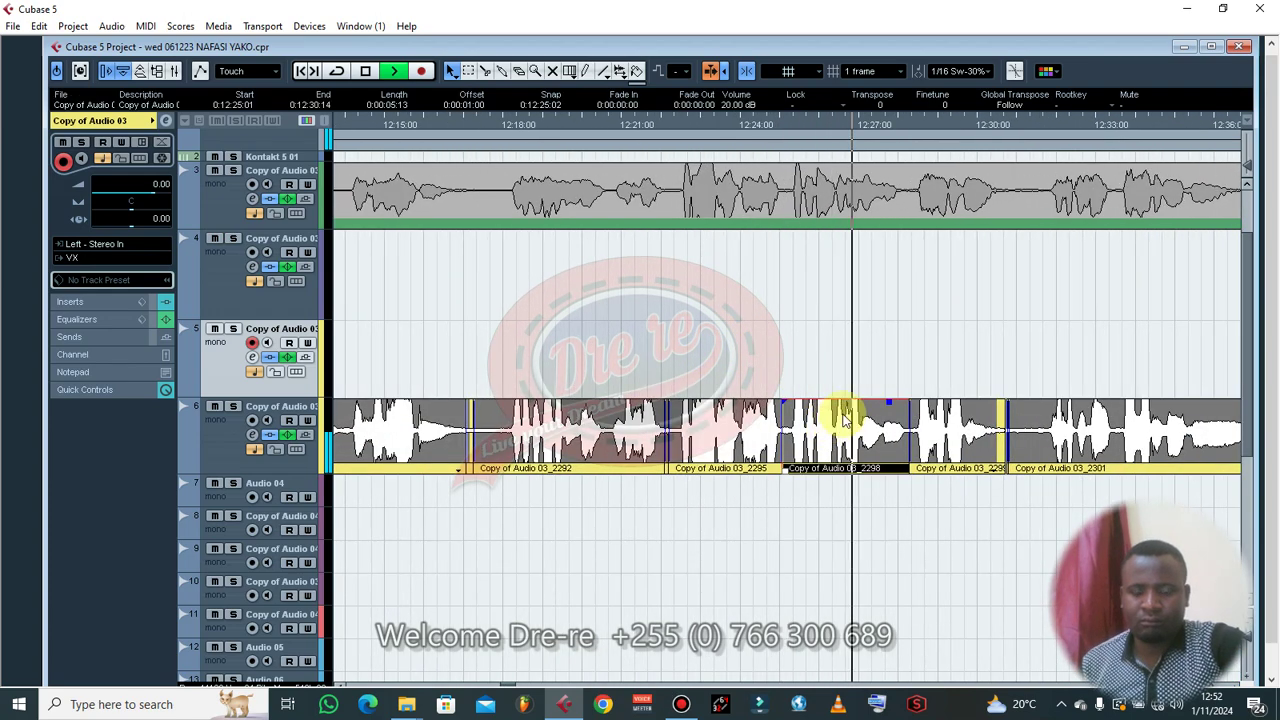
key("g")
key("g")
key("g")
key("g")
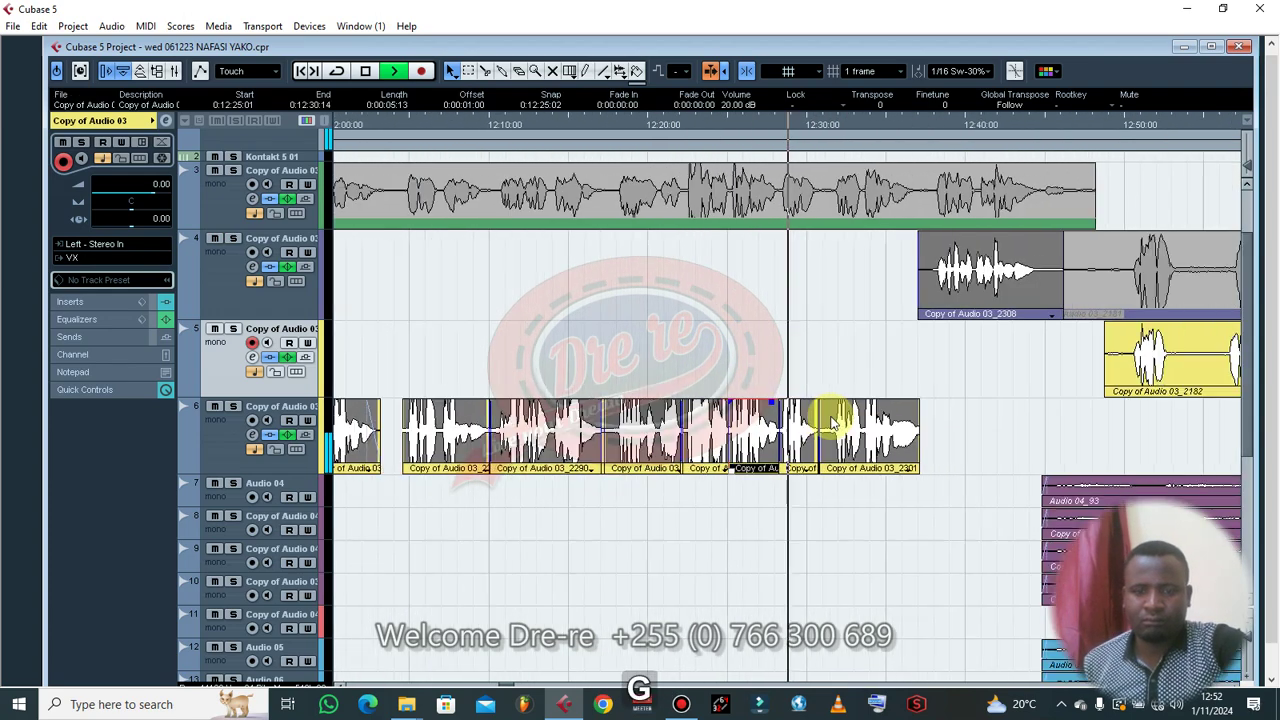
key("h")
key("h")
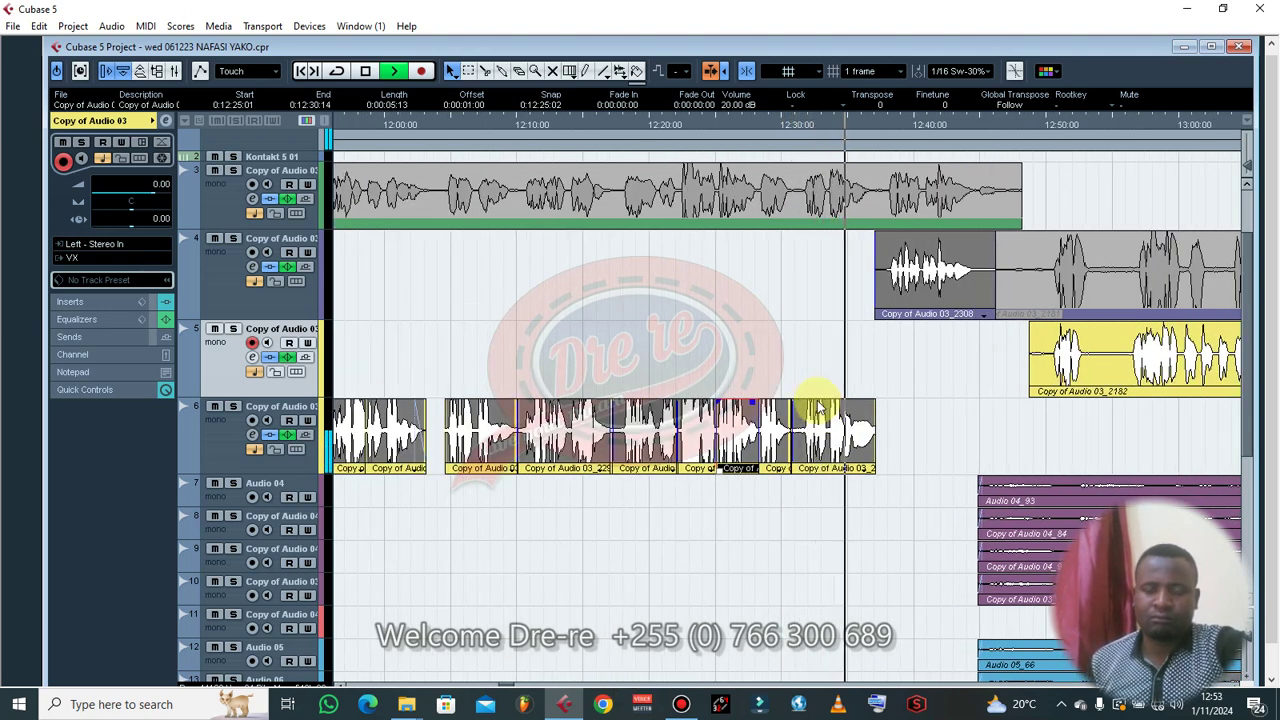
left_click(890, 407)
left_click(868, 407)
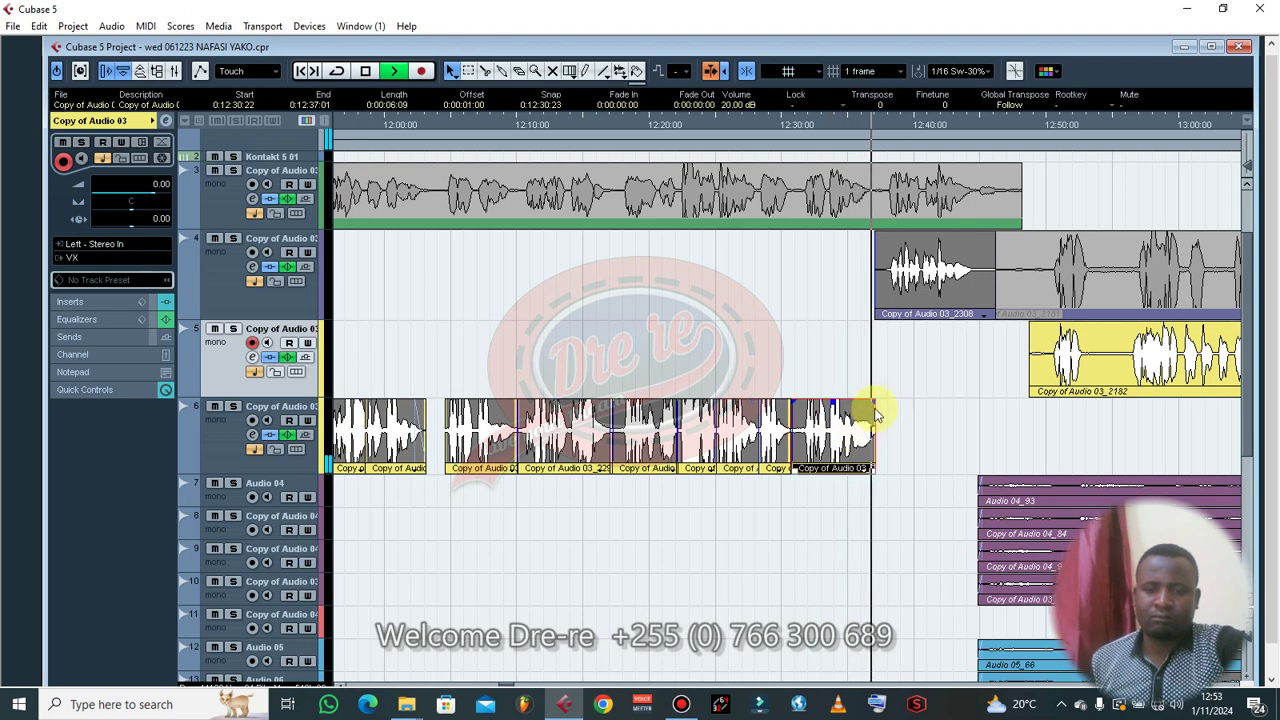
- Move the Copy of Audio 03_2308 clip from track 4 straight down to track 5 and set its volume to 19 dB
left_click(860, 285)
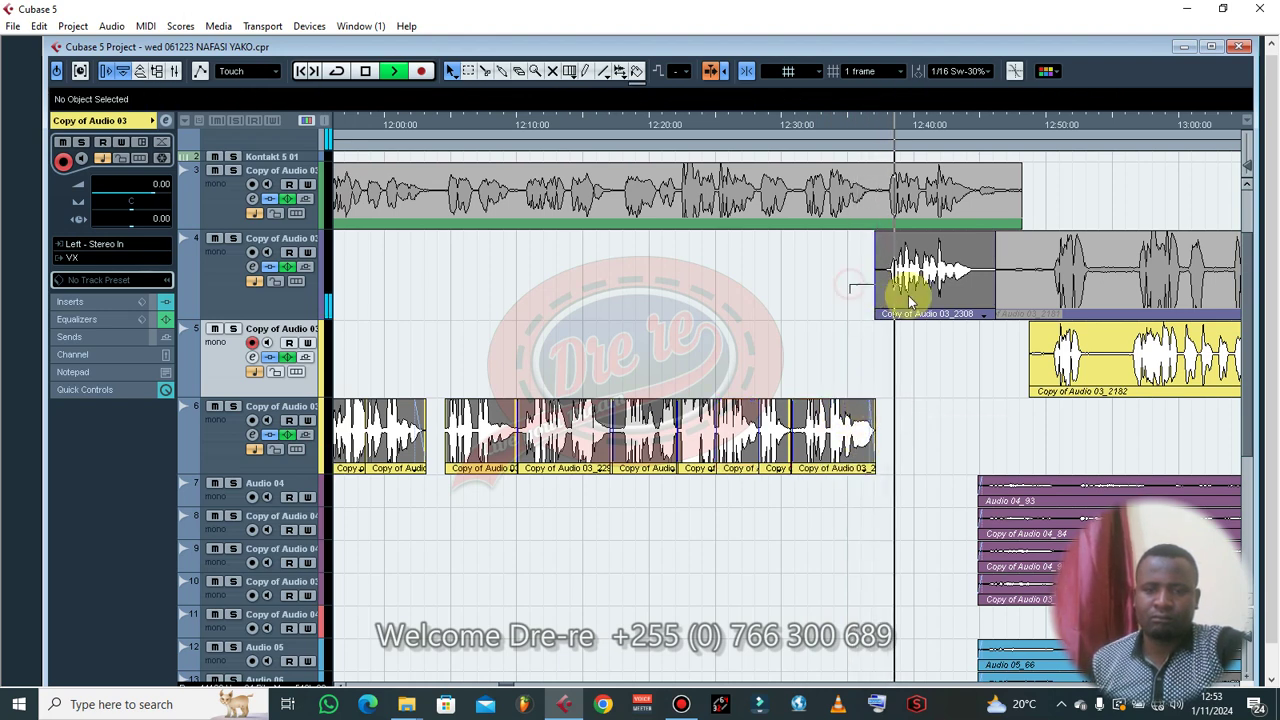
left_click(913, 303)
left_click_drag(913, 303, 913, 385)
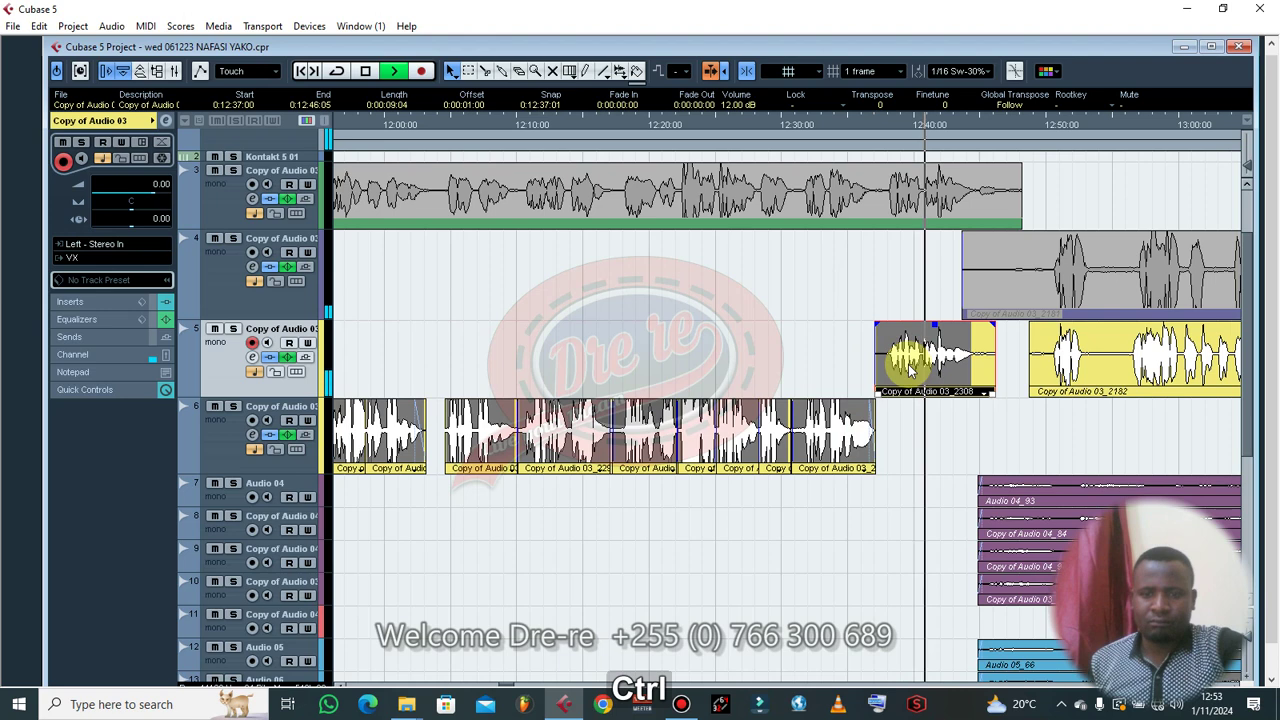
scroll(730, 105, "up", 8)
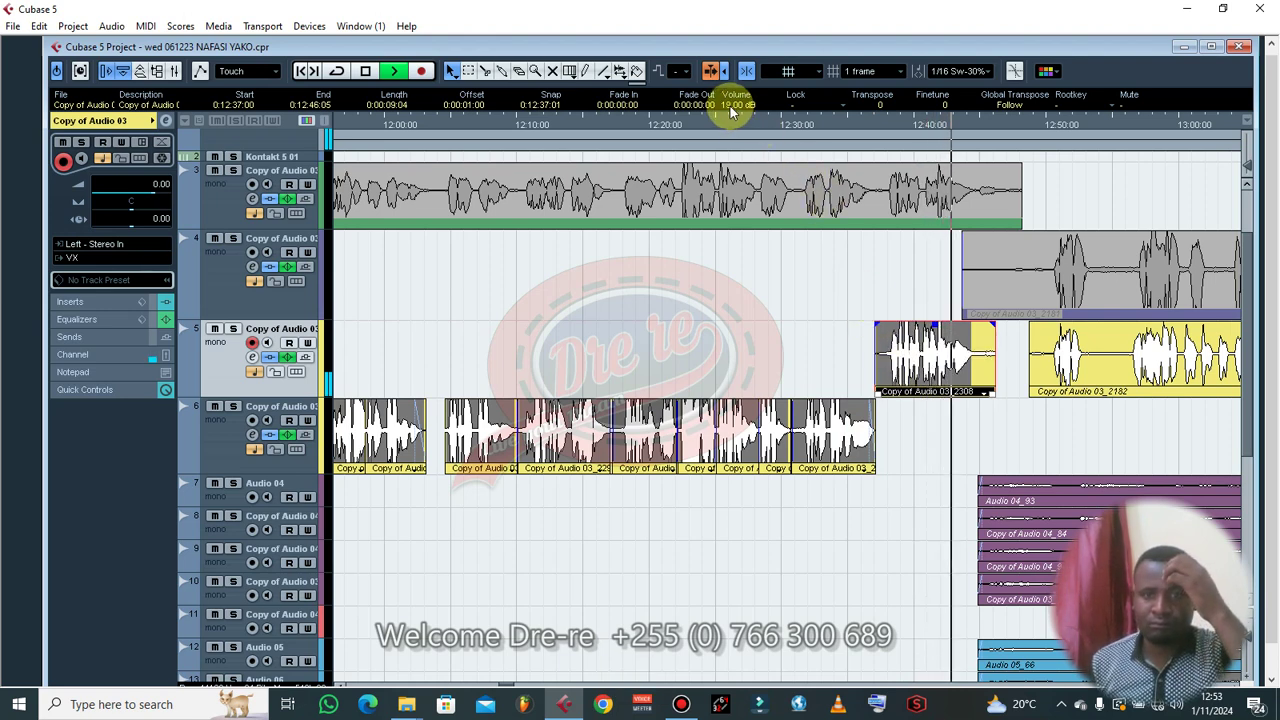
scroll(730, 105, "down", 1)
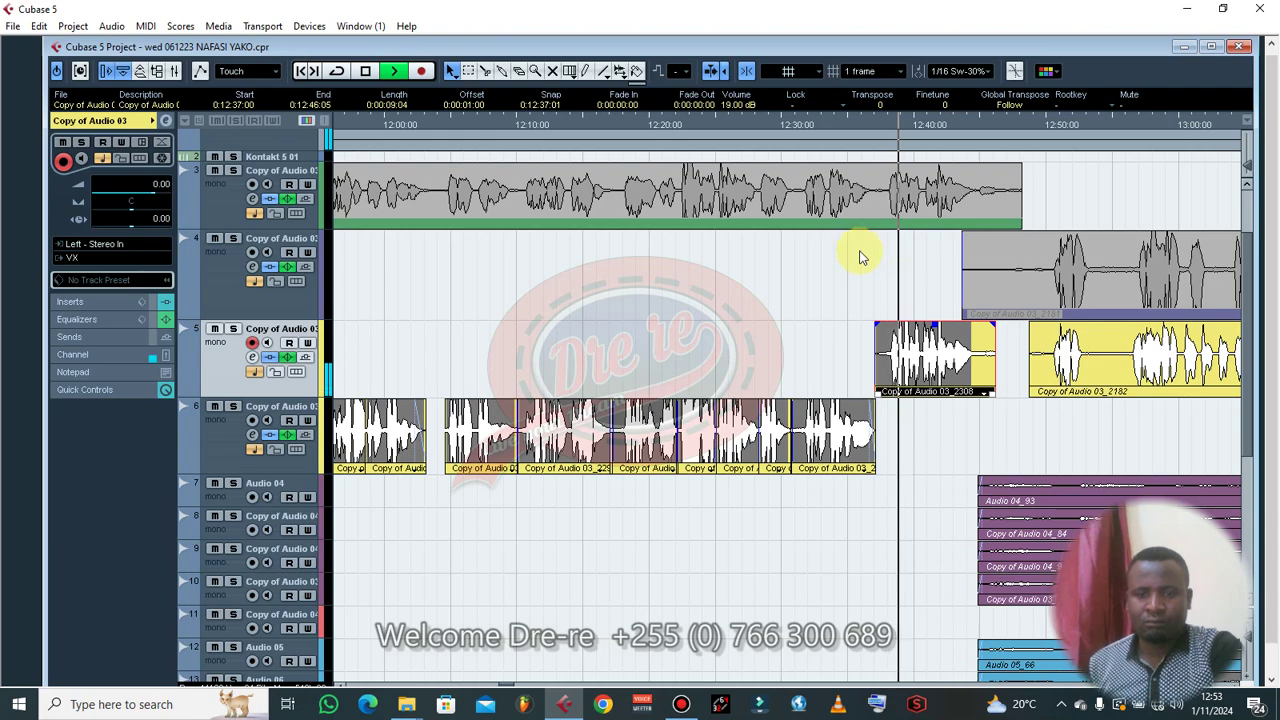
- Cut off the tail of the Copy of Audio 03_2308 clip at about 12:44 and give its end a 12-frame fade-out
scroll(763, 293, "down", 3)
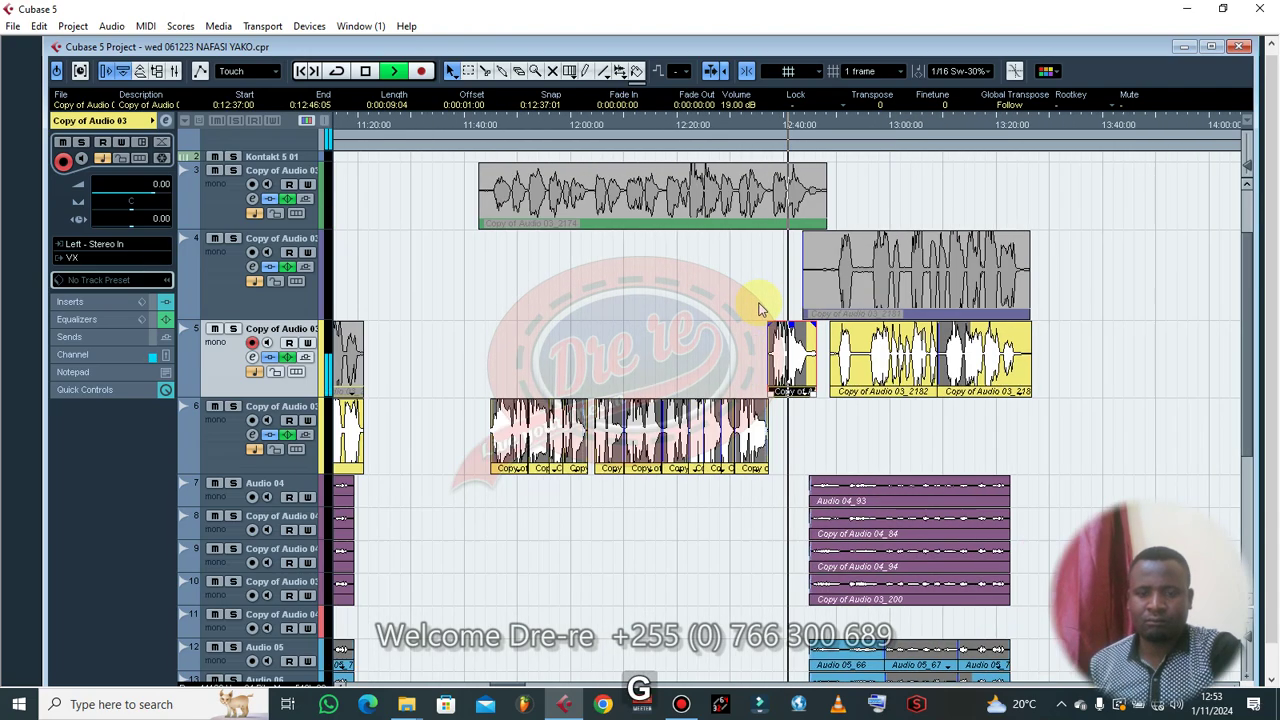
scroll(771, 311, "up", 4)
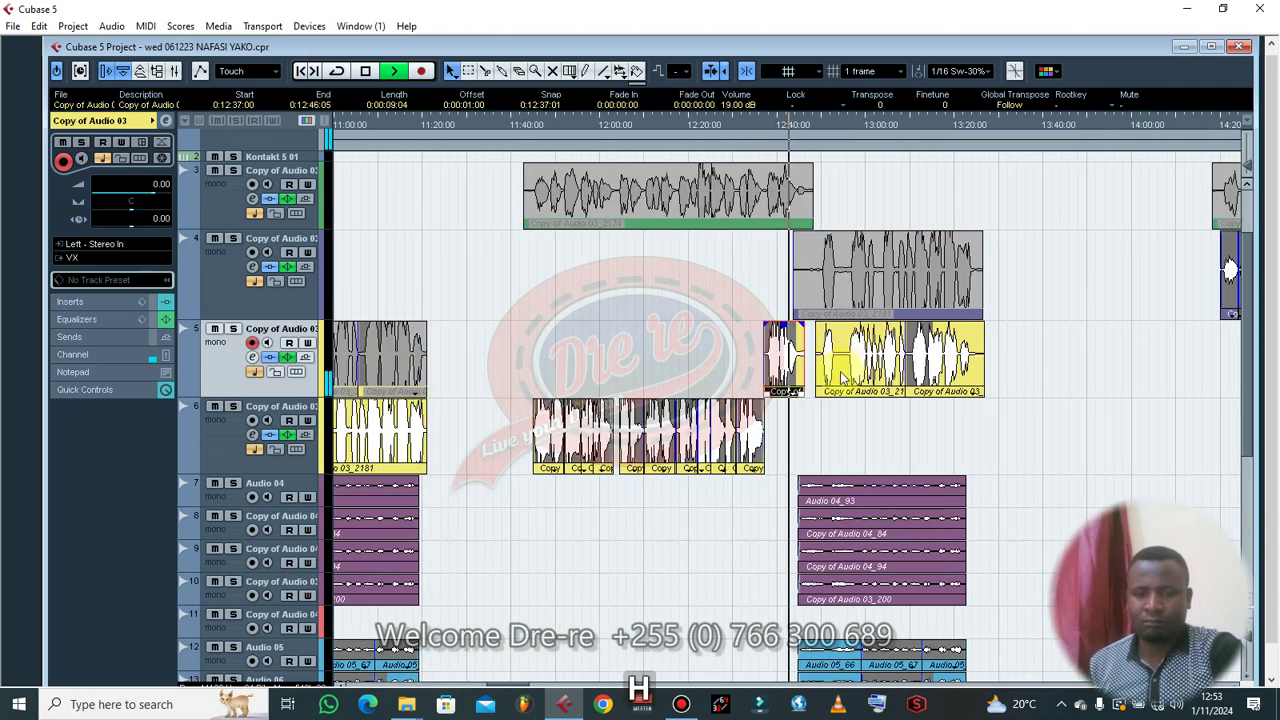
right_click(870, 388)
left_click(881, 380)
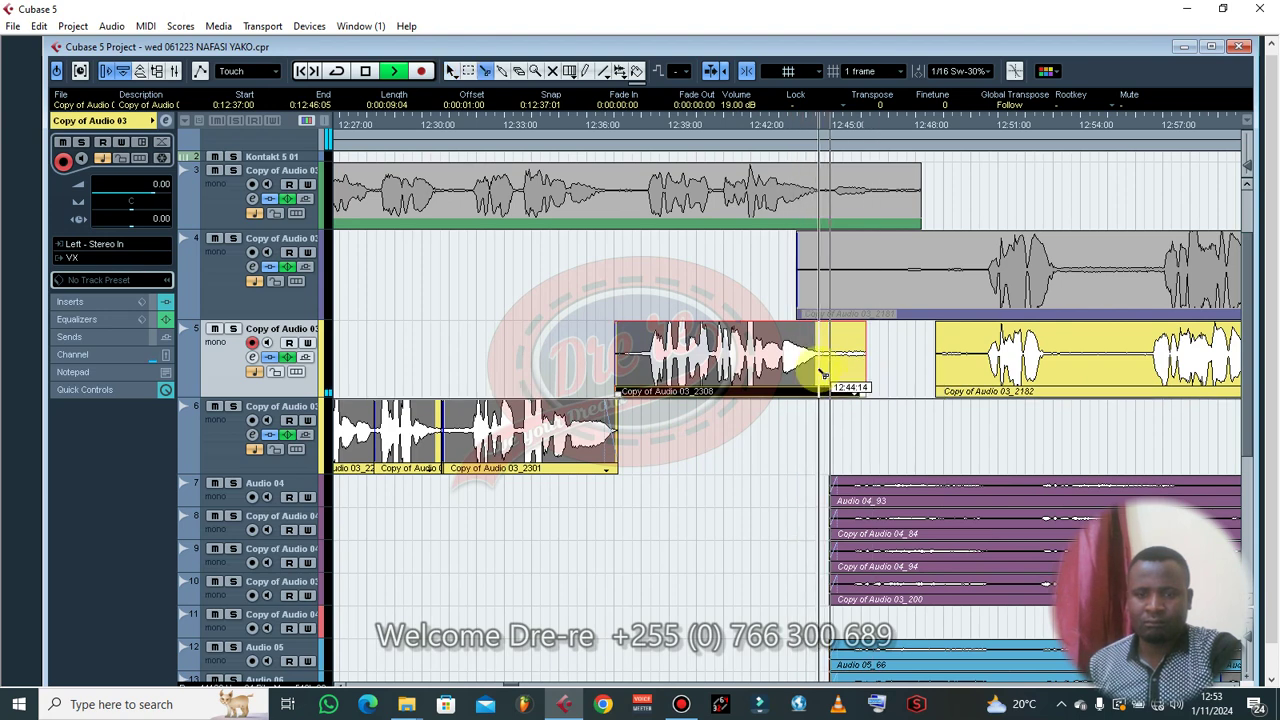
left_click(815, 370)
key("1")
key("BackSpace")
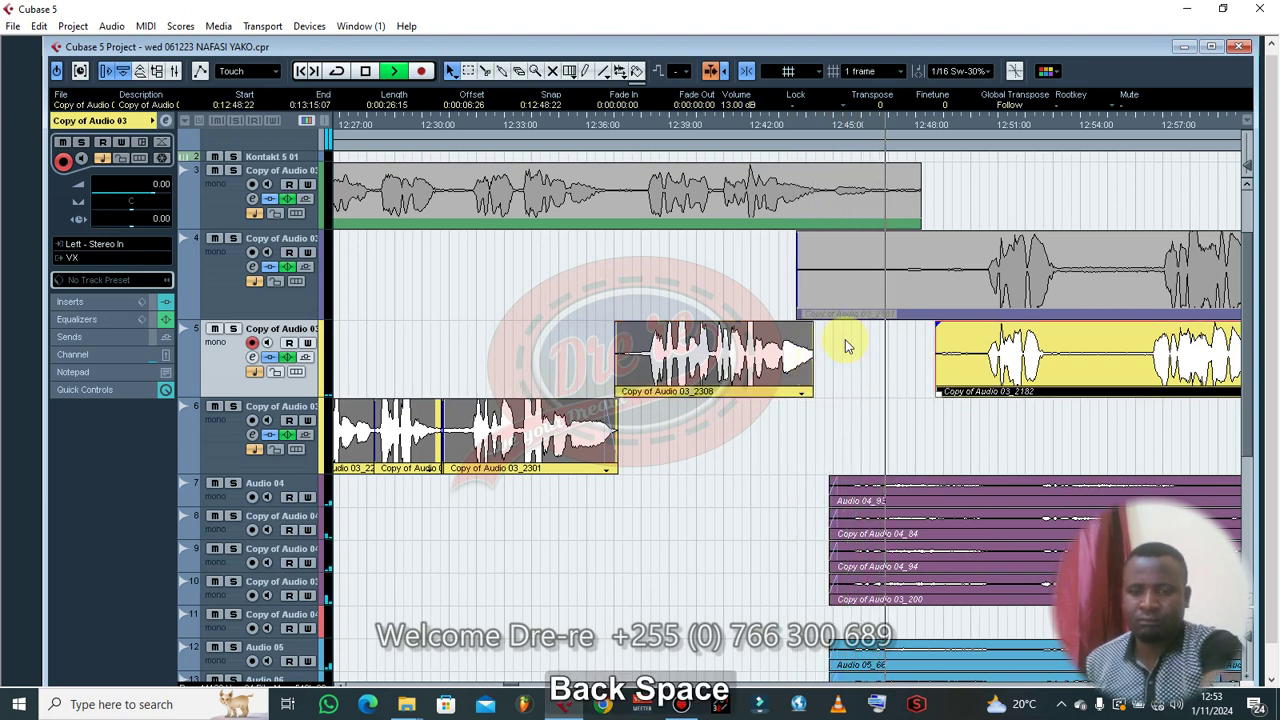
left_click_drag(811, 325, 800, 323)
left_click_drag(813, 392, 826, 398)
- Split the Copy of Audio 03_2308 clip at 12:38:03 and delete the silent part before its first word
right_click(680, 366)
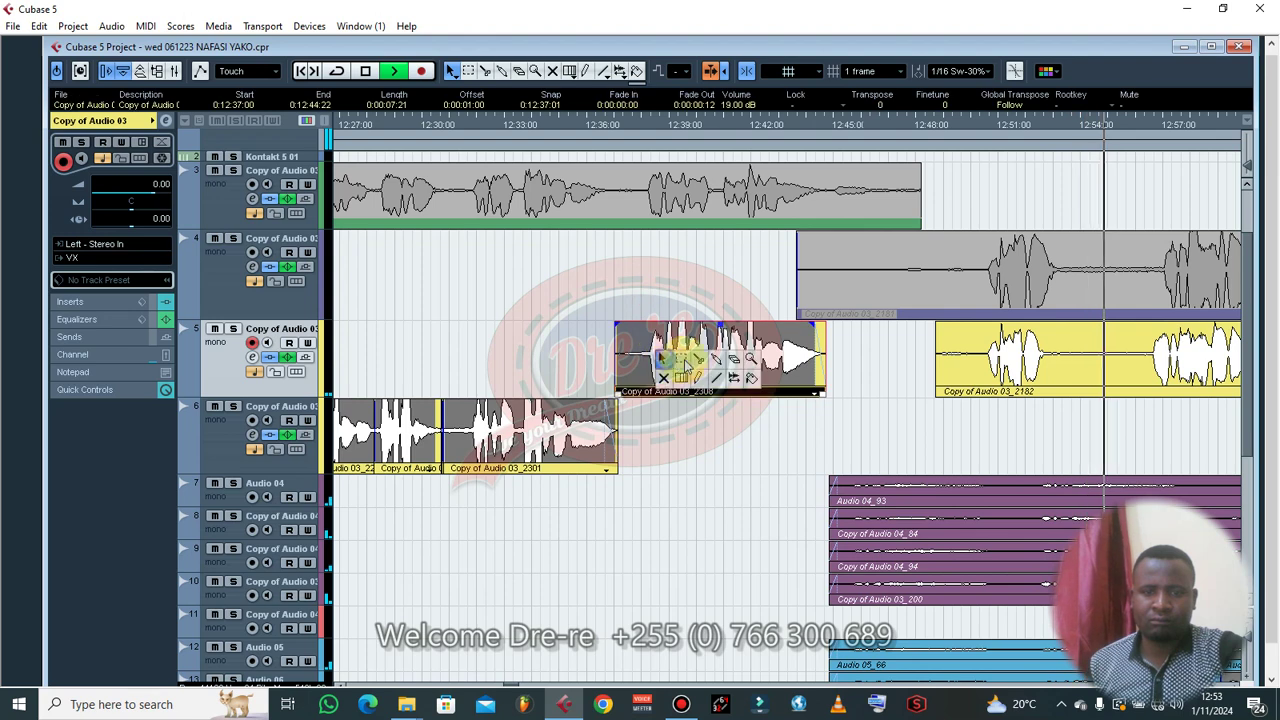
left_click(699, 360)
left_click(644, 366)
right_click(644, 366)
left_click(645, 367)
left_click(630, 356)
key("BackSpace")
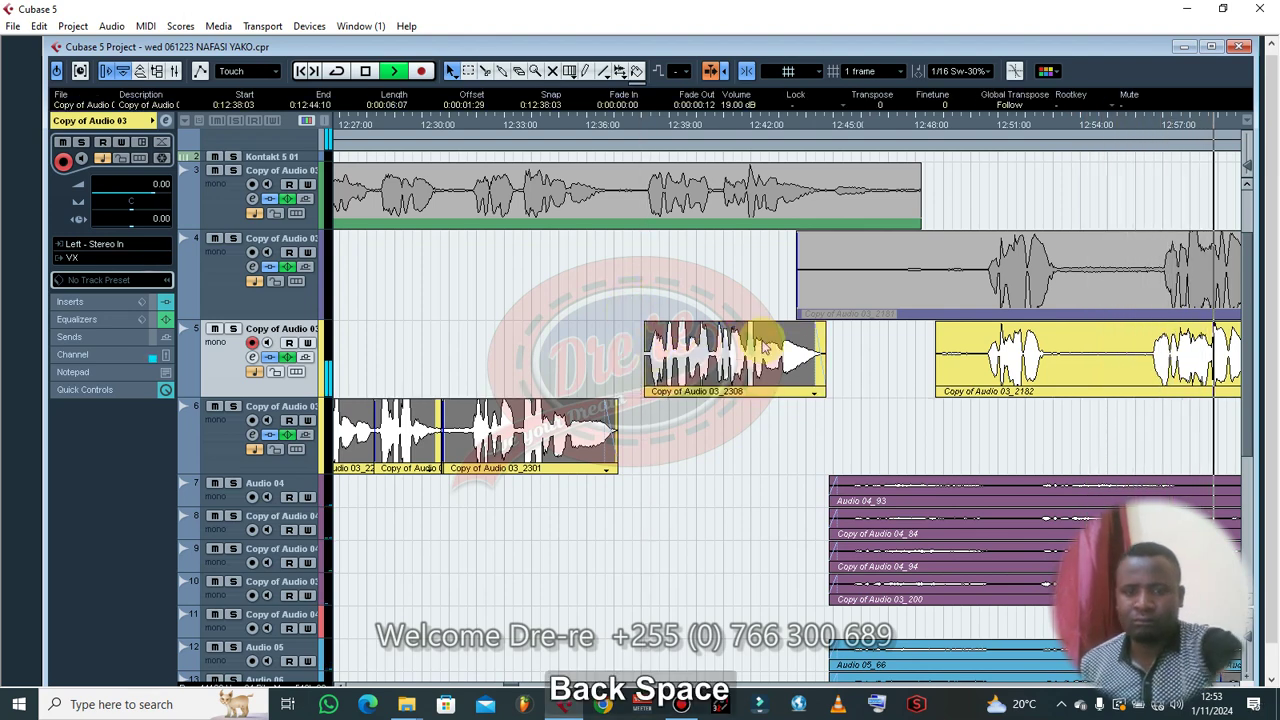
- Trim the silent start of the Copy of Audio 03_2182 clip on track 5 so that it begins at 12:50:11
left_click_drag(937, 389, 990, 393)
key("g")
key("g")
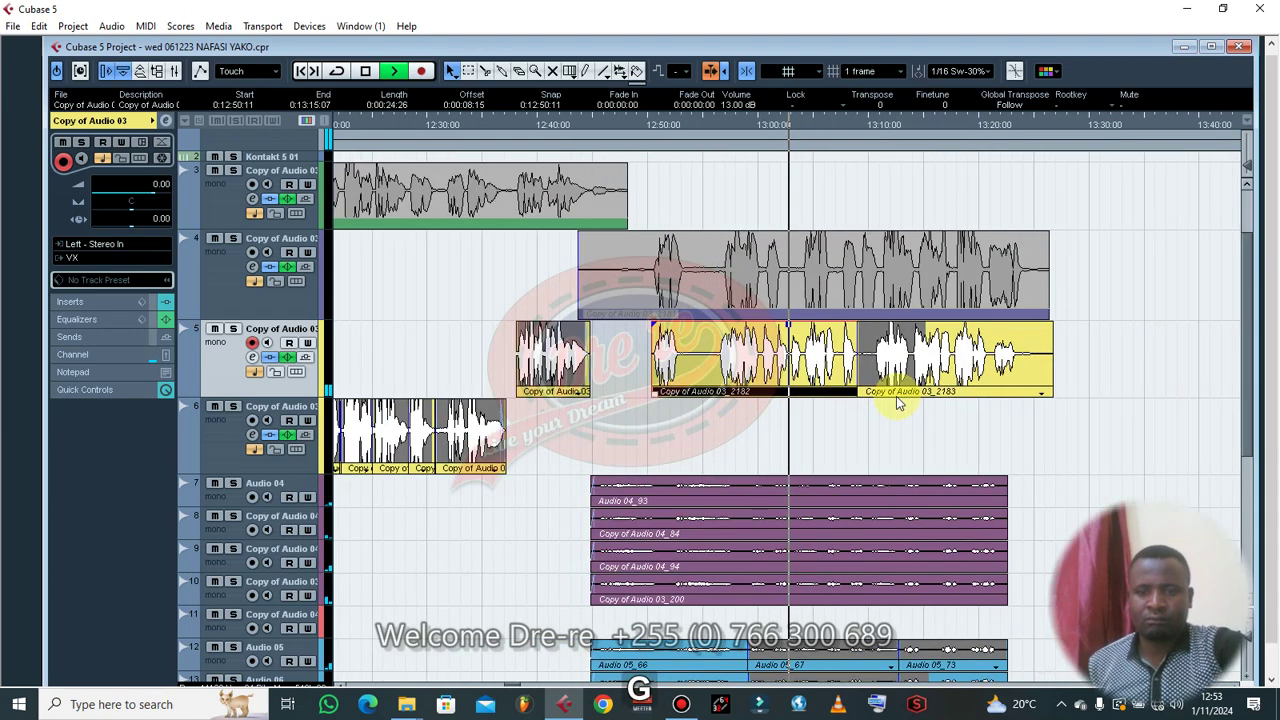
key("g")
key("g")
key("g")
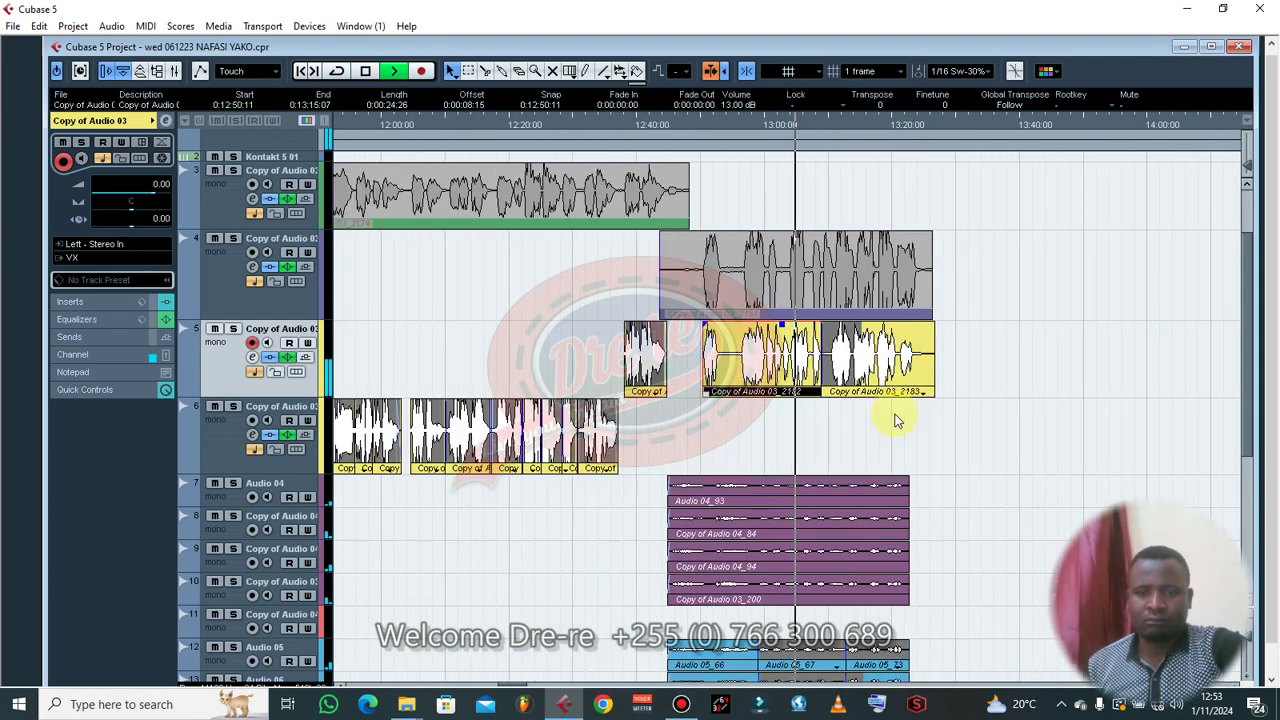
- Select the Copy of Audio 03_2182 and 03_2183 clips on track 5 and raise their volume to 16 dB
left_click(905, 385)
right_click(885, 371)
left_click(893, 368)
left_click_drag(974, 352, 761, 374)
scroll(735, 105, "up", 2)
scroll(735, 105, "up", 1)
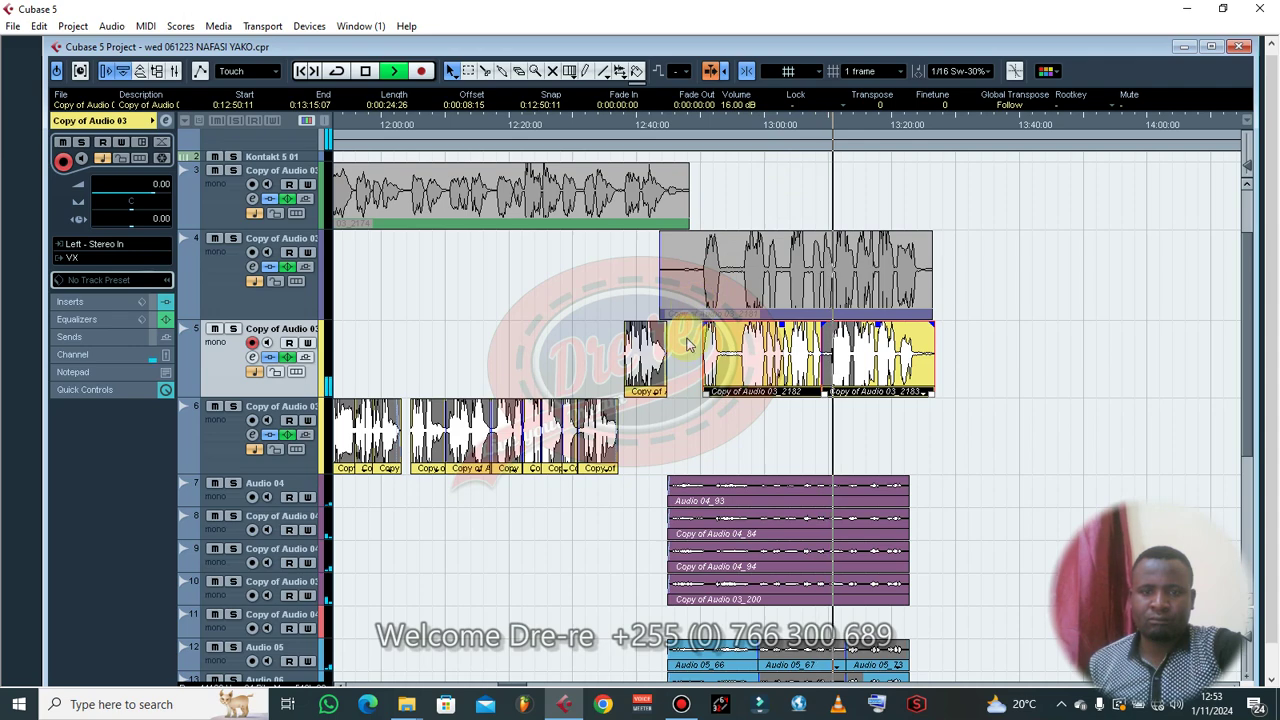
- Compare the volume of the track 6 clip starting at about 10:46 with the two track 5 clips starting at 12:50
key("g")
key("g")
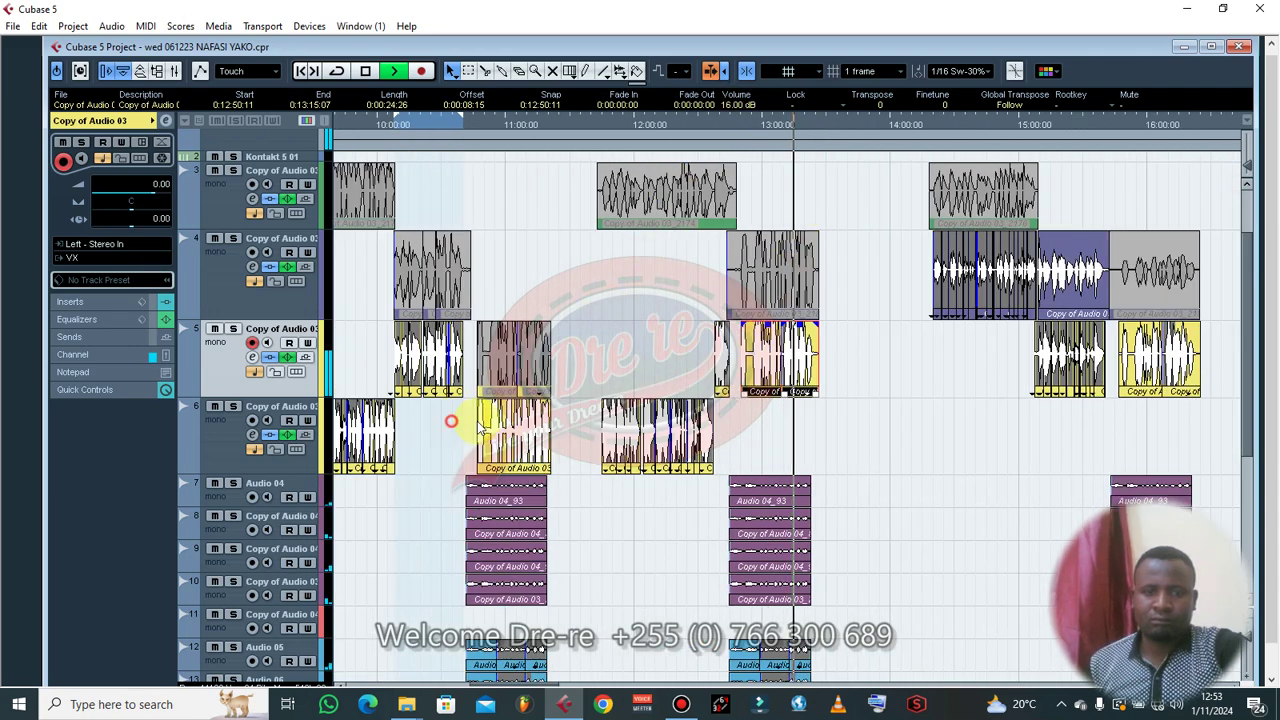
left_click(563, 434)
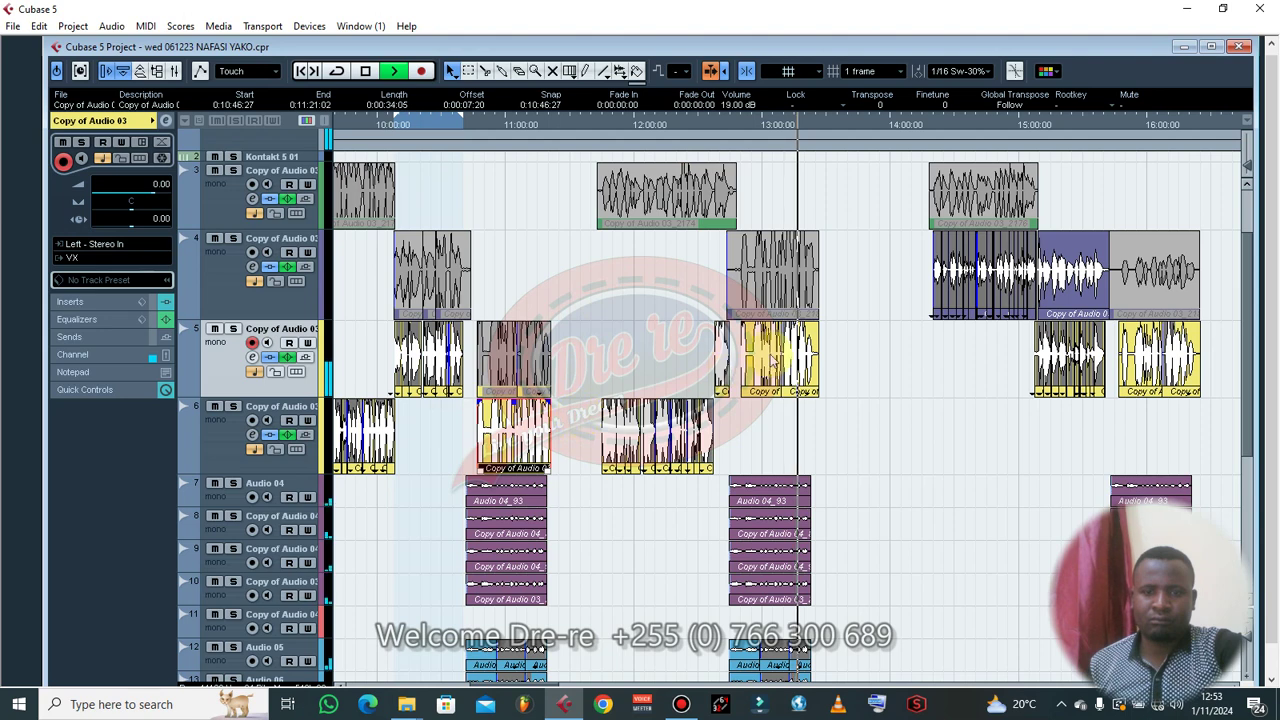
left_click(829, 355)
left_click(752, 358)
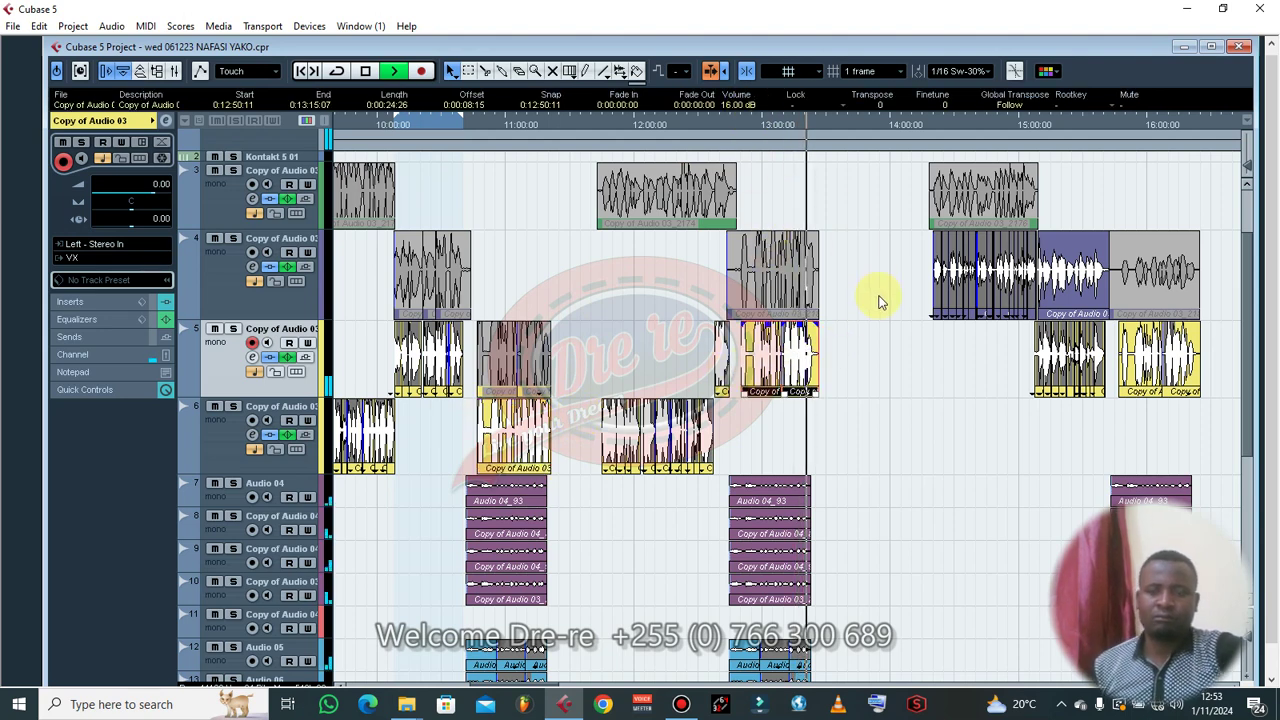
- Shorten the USICHEZEE NAFASI YAKO backing clip on track 1 so that it ends at 17:34:03, just after the last vocals
key("g")
key("g")
key("g")
key("g")
key("g")
key("g")
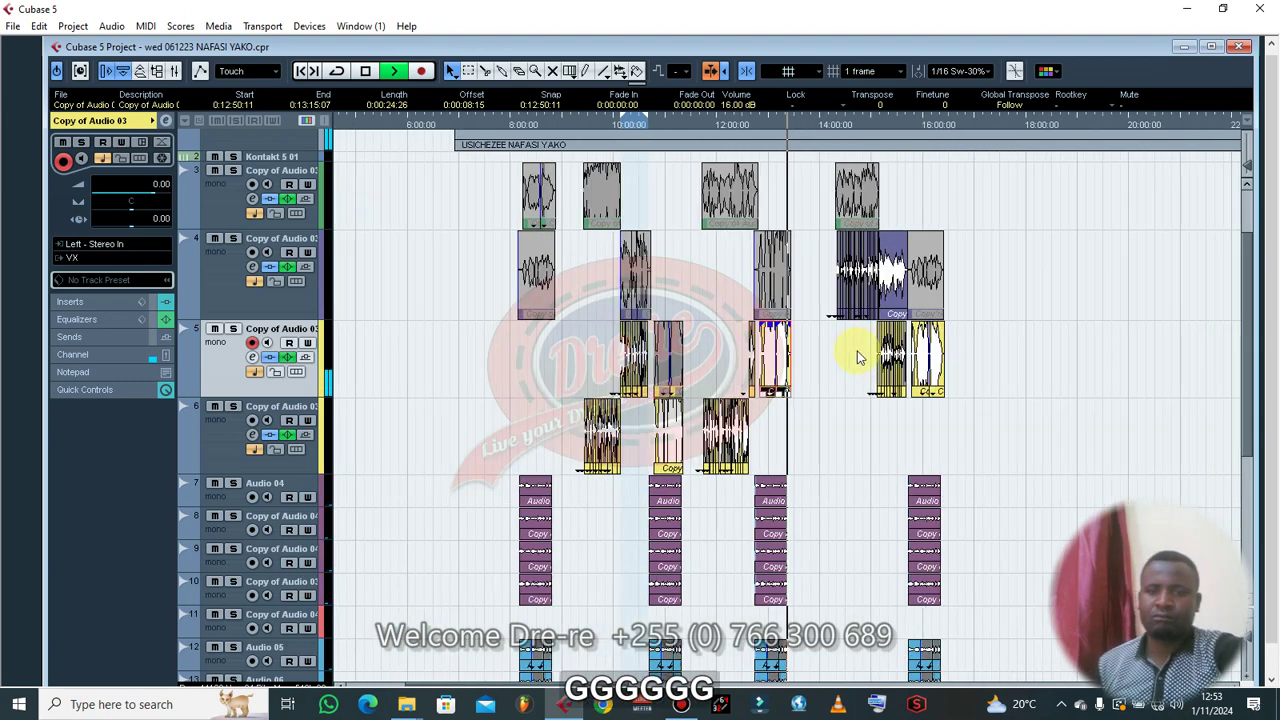
scroll(862, 348, "up", 1)
key("g")
key("g")
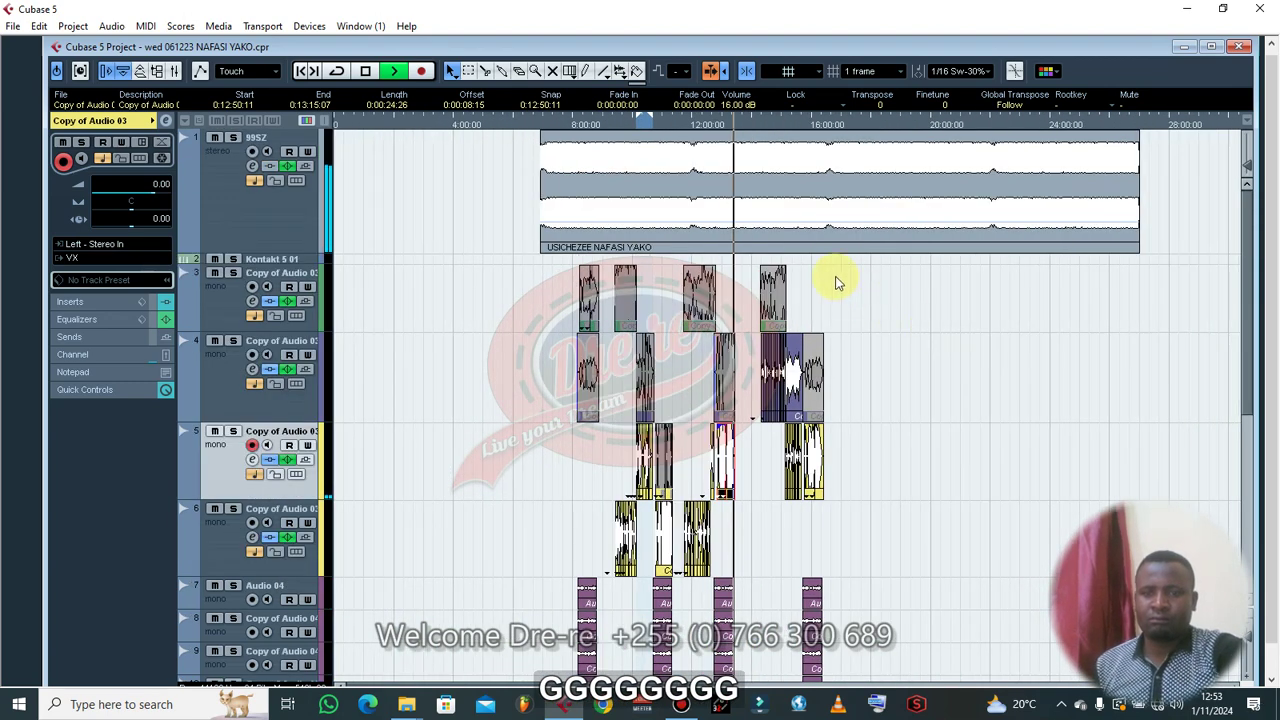
left_click(858, 215)
left_click_drag(1141, 254, 854, 225)
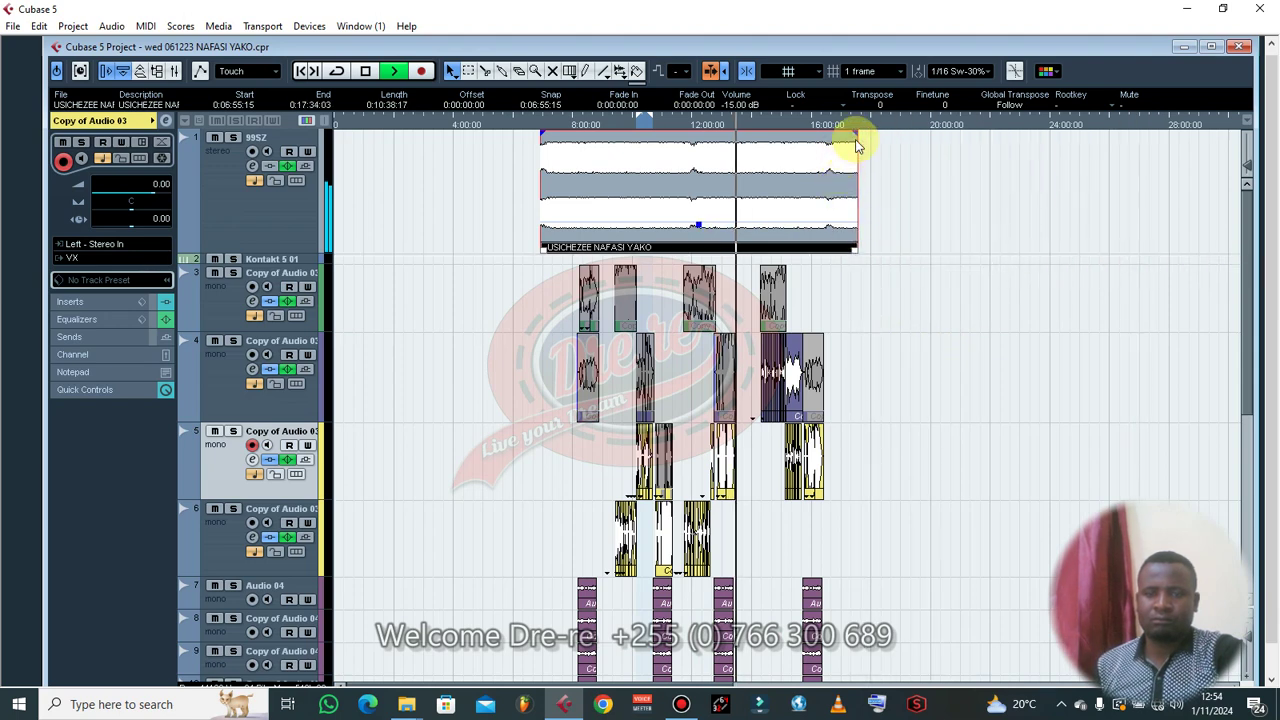
- Move the short track 4 vocal clips from about 14:20 to 15:06 down to track 6 and set their volume to 20 dB
left_click_drag(856, 134, 1072, 515)
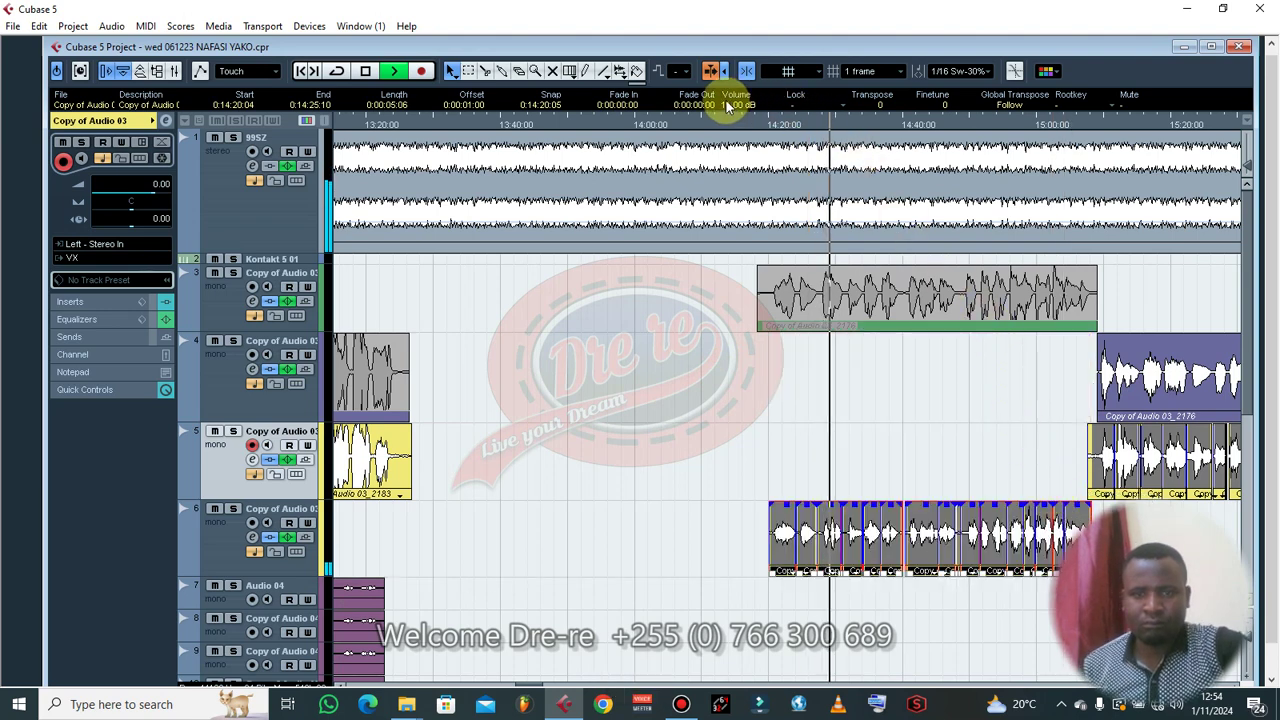
scroll(731, 110, "up", 6)
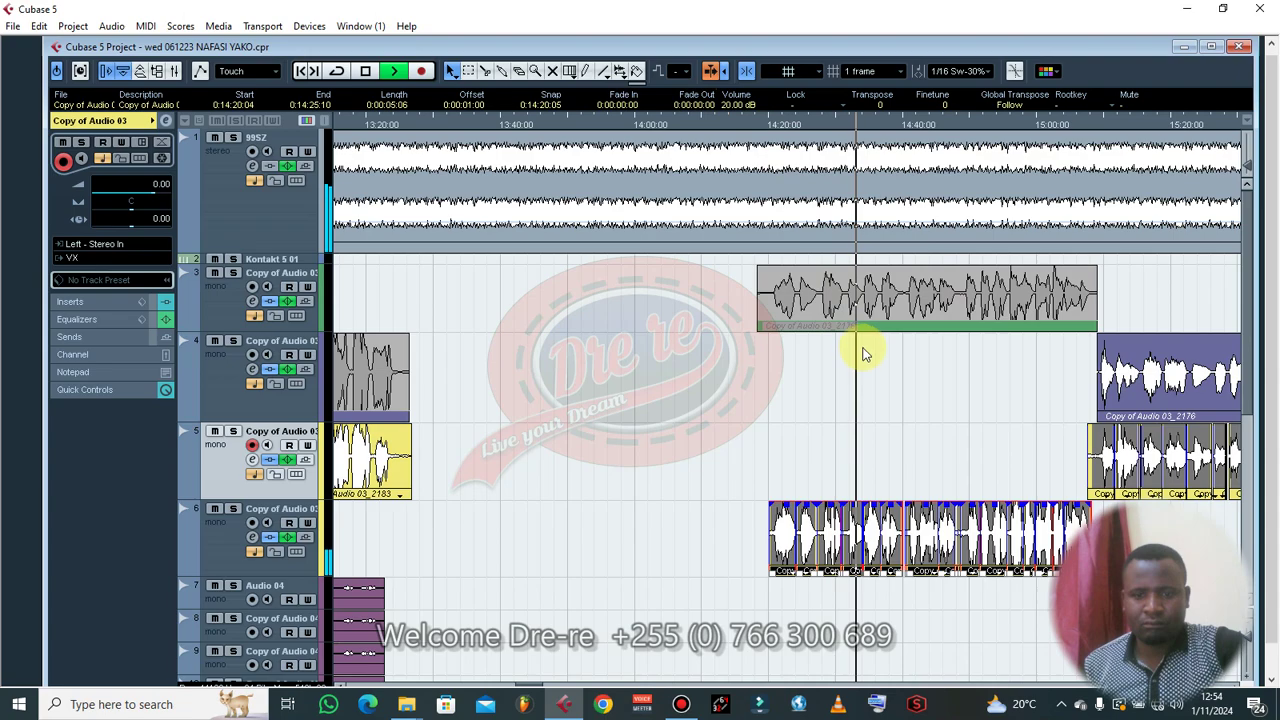
scroll(865, 352, "down", 2)
key("l")
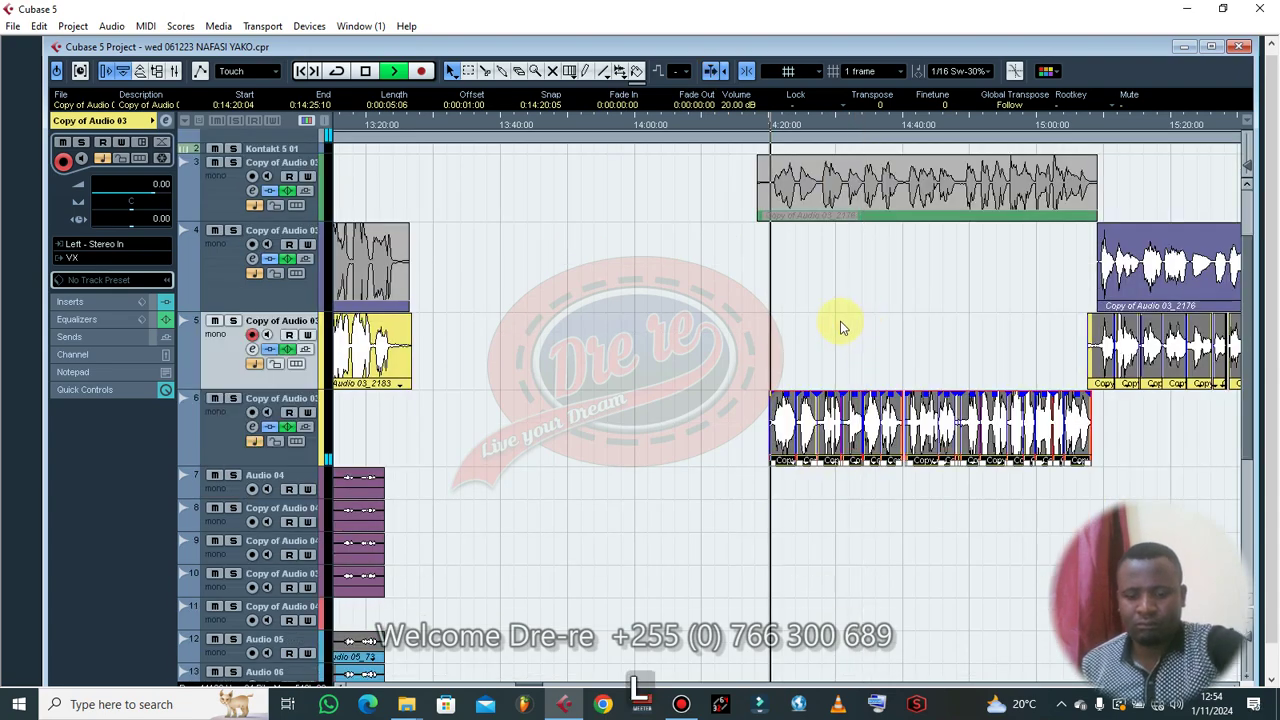
key("h")
key("h")
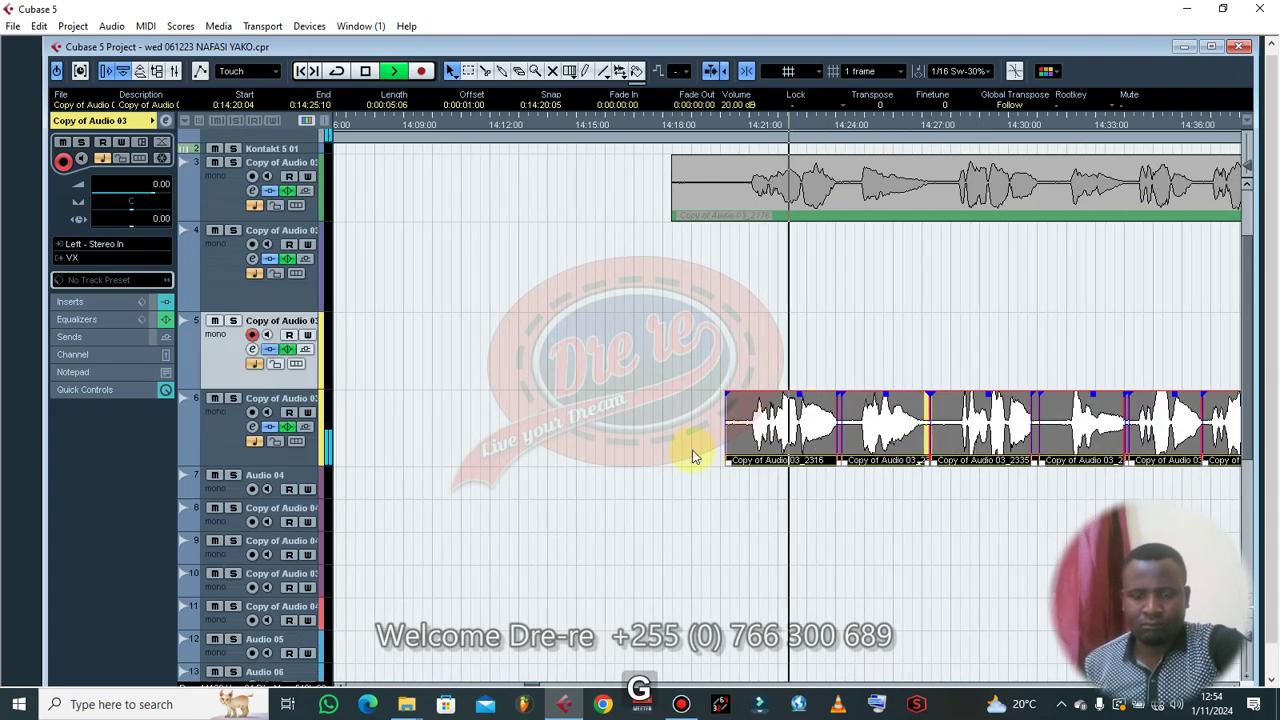
- Duplicate track 6 and delete all the clips on the duplicated track
key("g")
key("g")
key("g")
key("g")
key("g")
key("g")
right_click(285, 407)
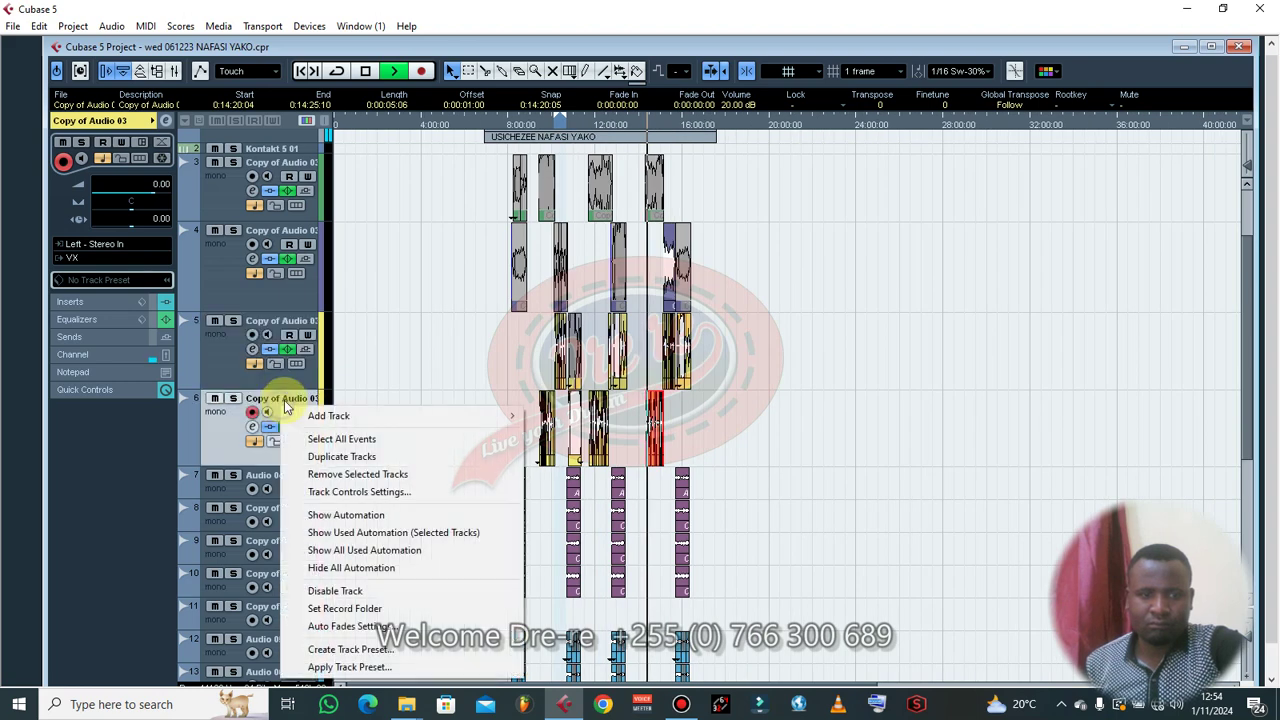
left_click(357, 456)
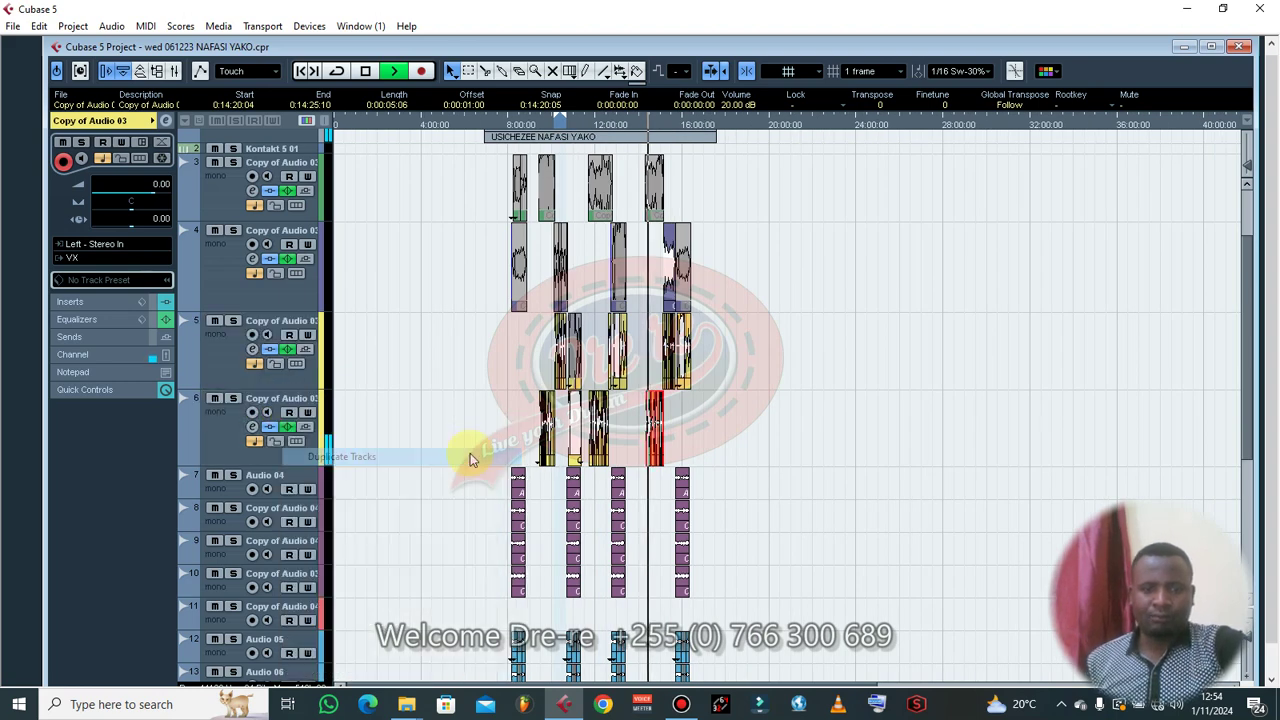
left_click_drag(514, 484, 780, 512)
key("BackSpace")
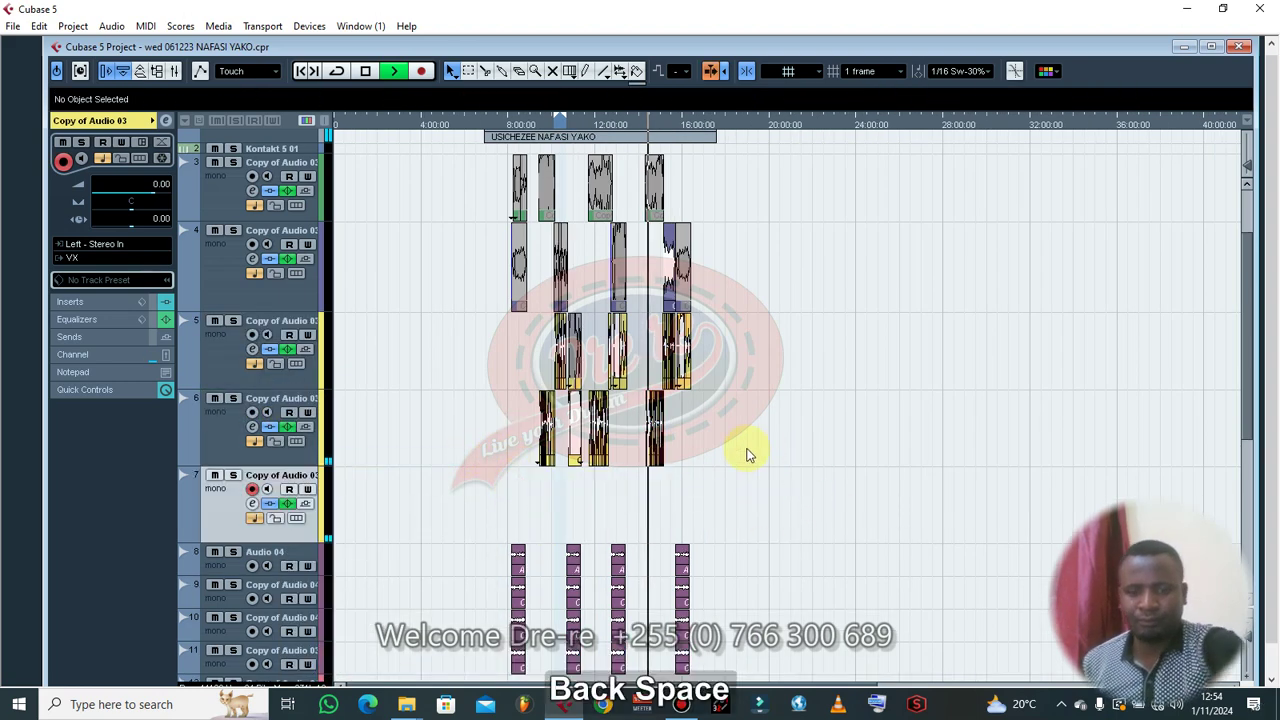
- Move the group of vocal clips starting at 14:20 from track 6 down to the empty track 7
key("h")
key("h")
key("h")
left_click(848, 435)
left_click_drag(795, 430, 779, 478)
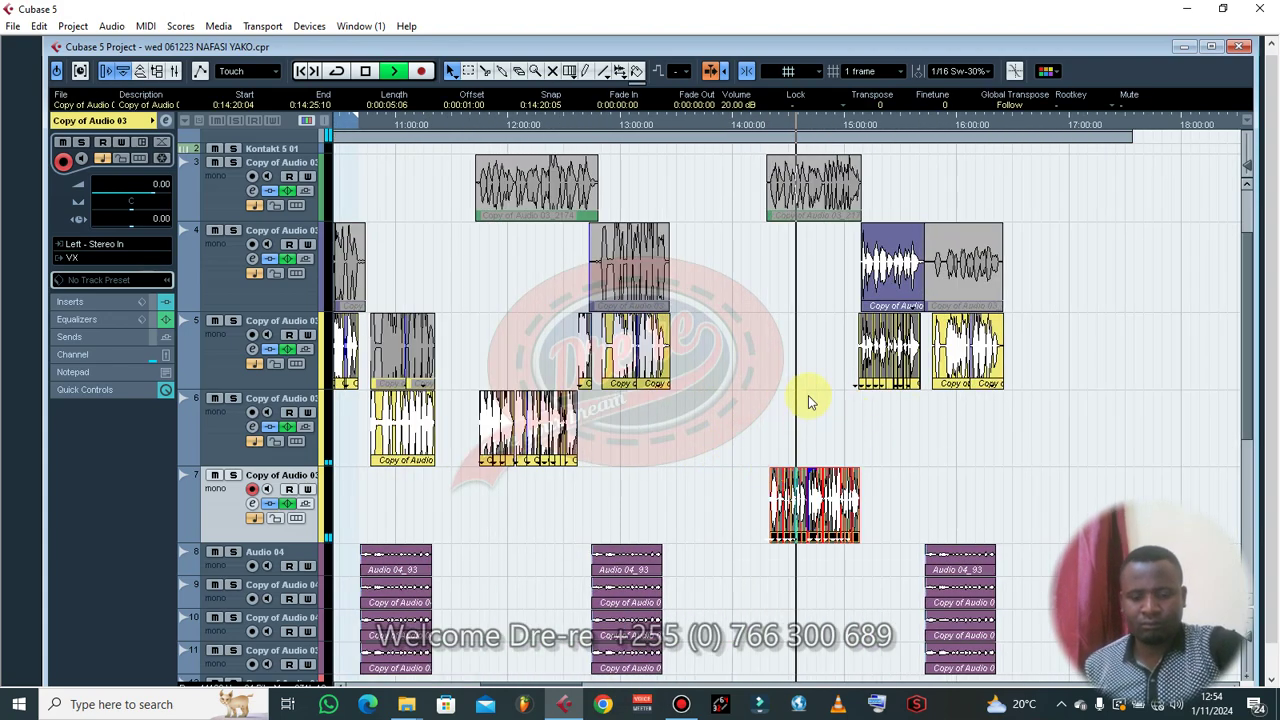
- In track 7's channel settings, set EQ band 1 to a gain of 24.0 and a Q of 12.0, and replay the clips from 14:20
scroll(808, 395, "down", 2)
key("h")
key("h")
key("h")
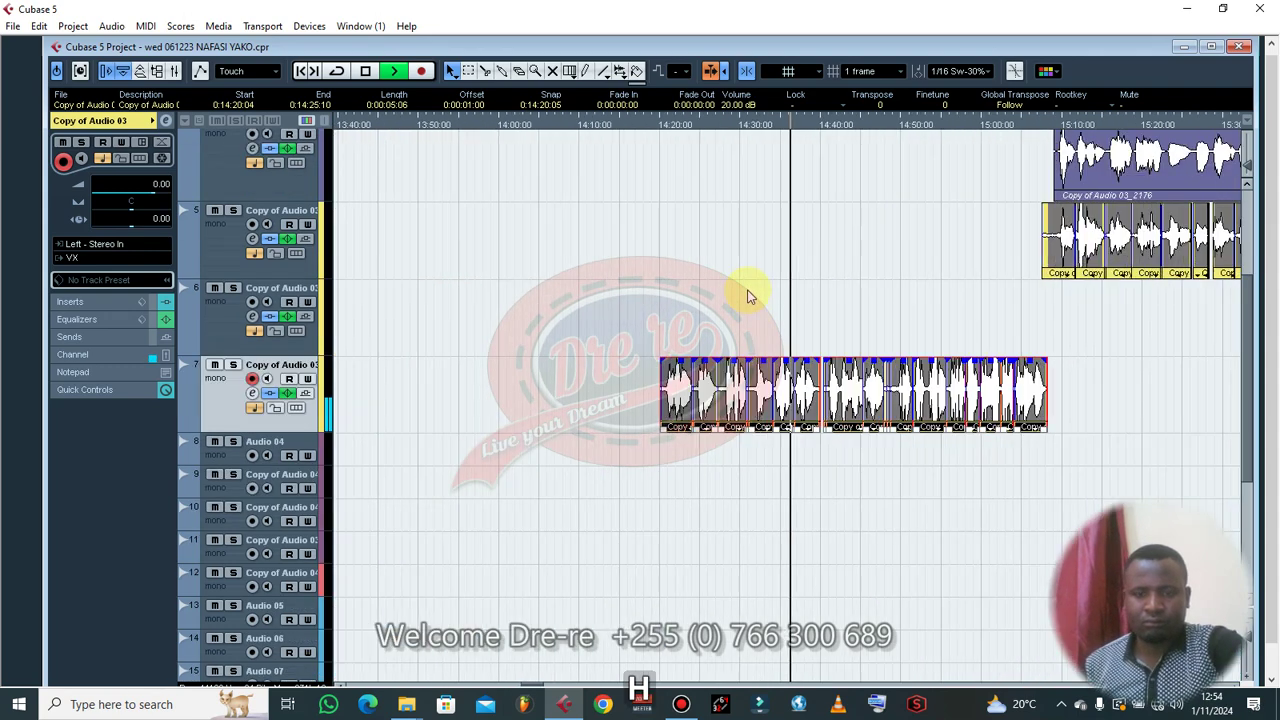
left_click(748, 295)
key("space")
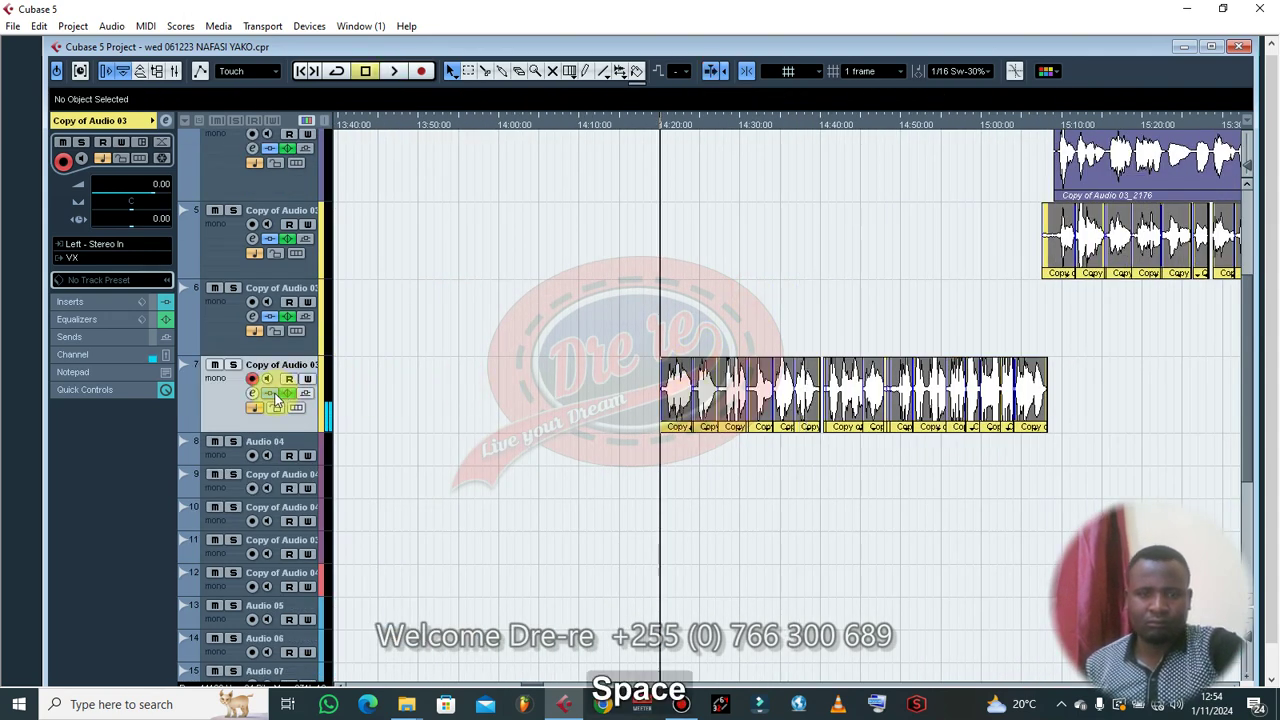
key("space")
left_click(253, 393)
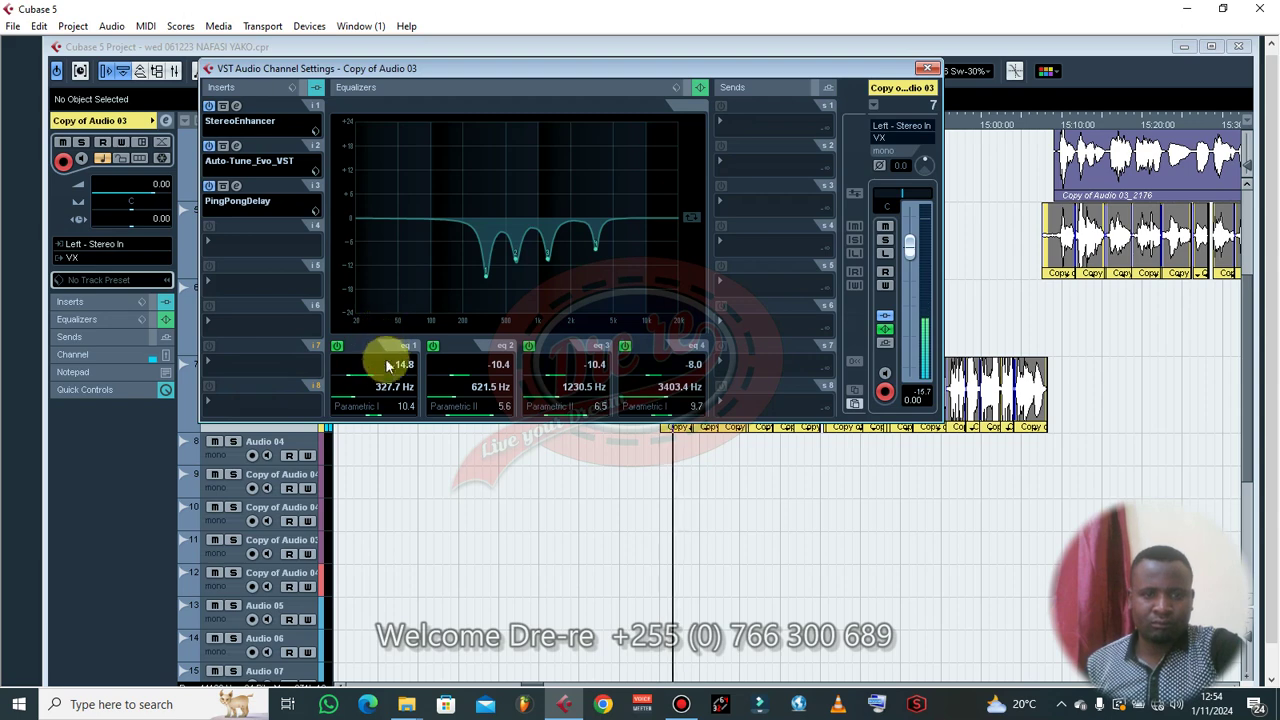
left_click(373, 416)
left_click_drag(355, 376, 503, 377)
key("space")
key("space")
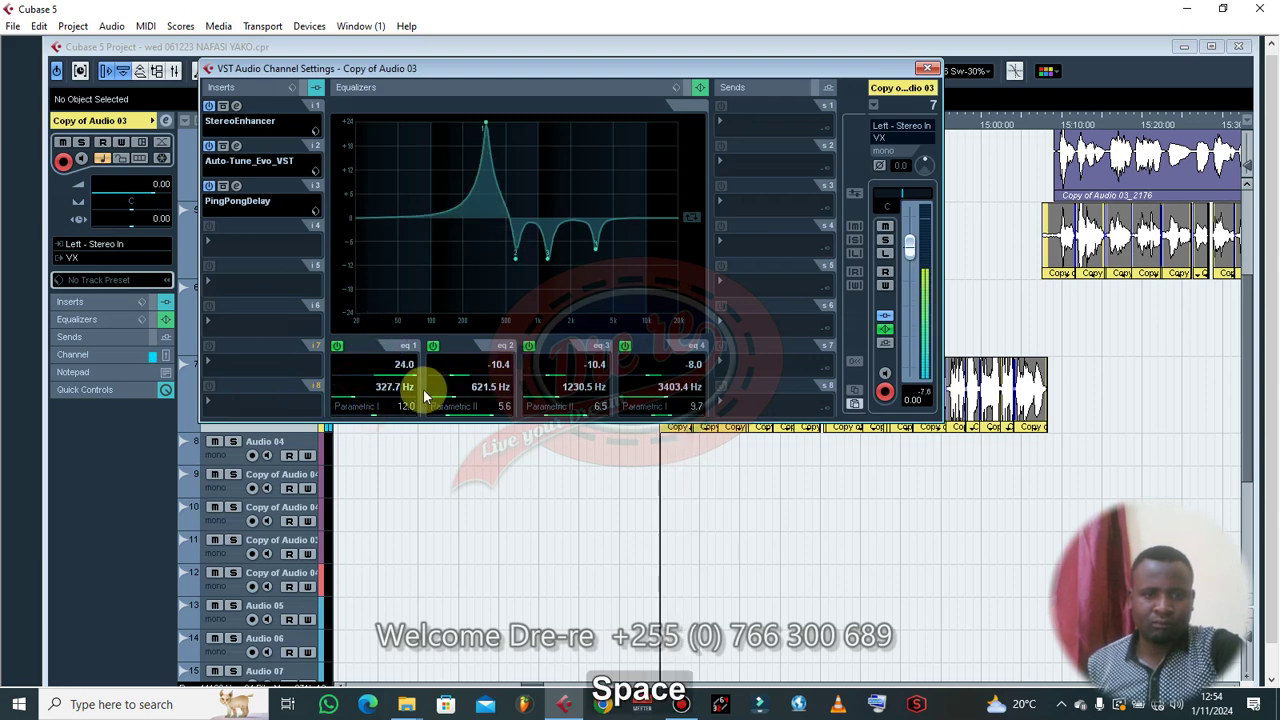
- While the vocals play, sweep the frequency of track 7's EQ band 1 and settle it at 201.9 Hz
left_click_drag(423, 393, 407, 393)
scroll(406, 393, "down", 10)
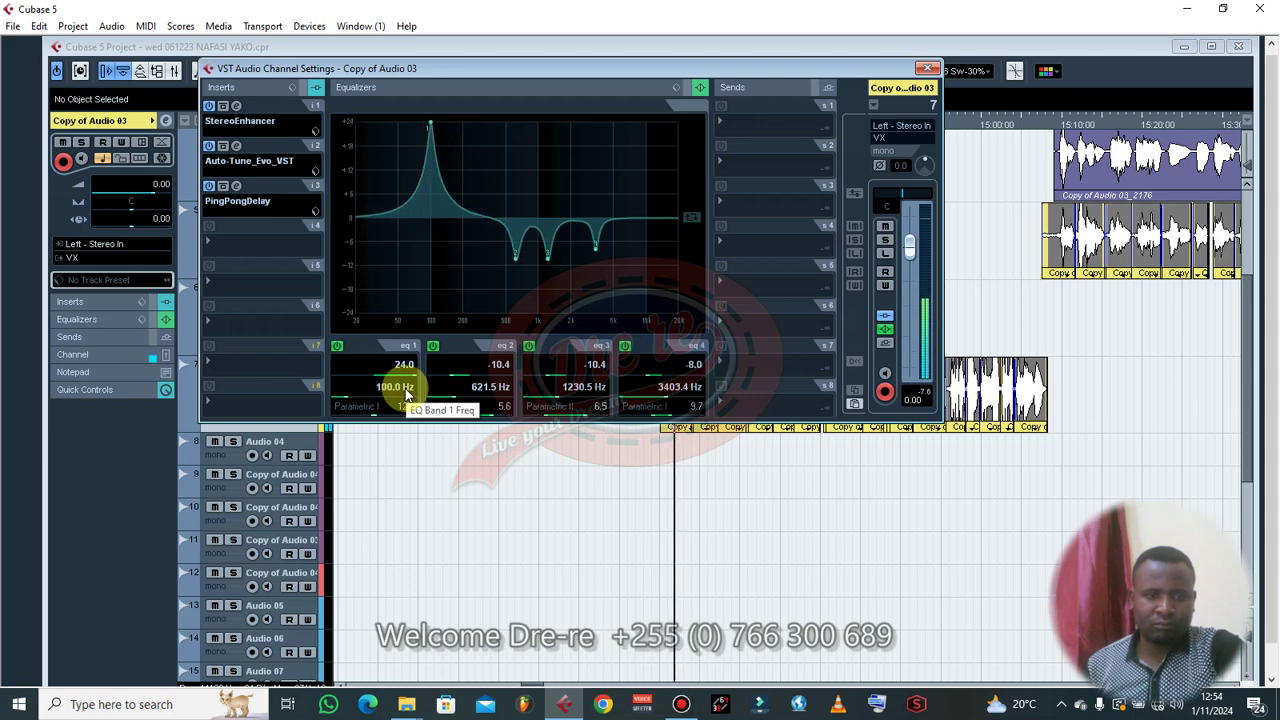
scroll(407, 395, "up", 6)
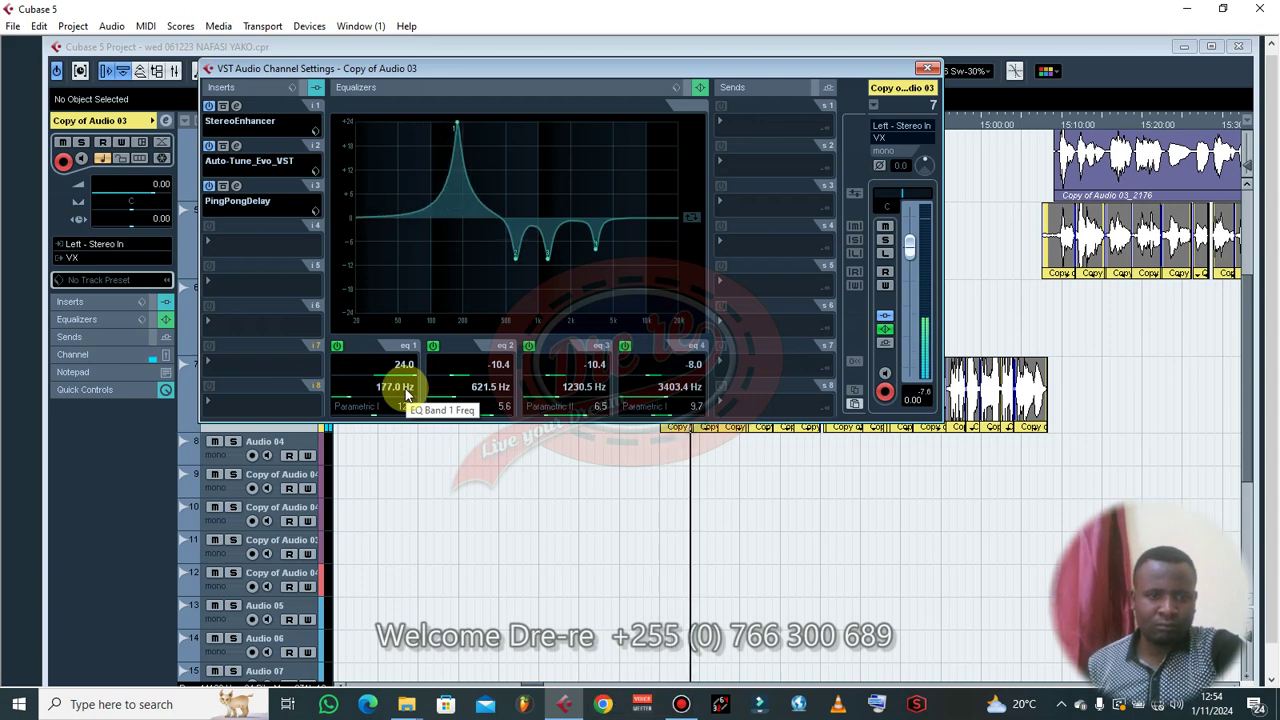
scroll(407, 395, "up", 2)
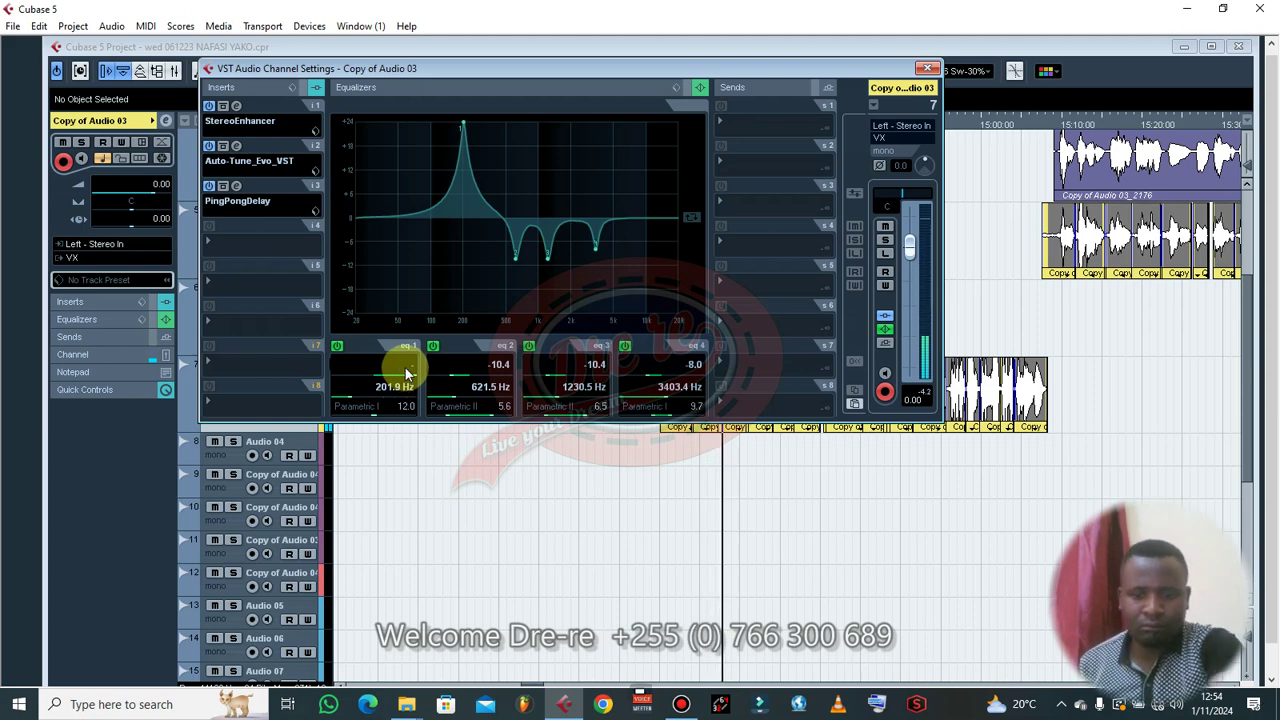
- Set EQ band 1's gain to -14.0 and its Q to 8.5
type("-13")
key("Return")
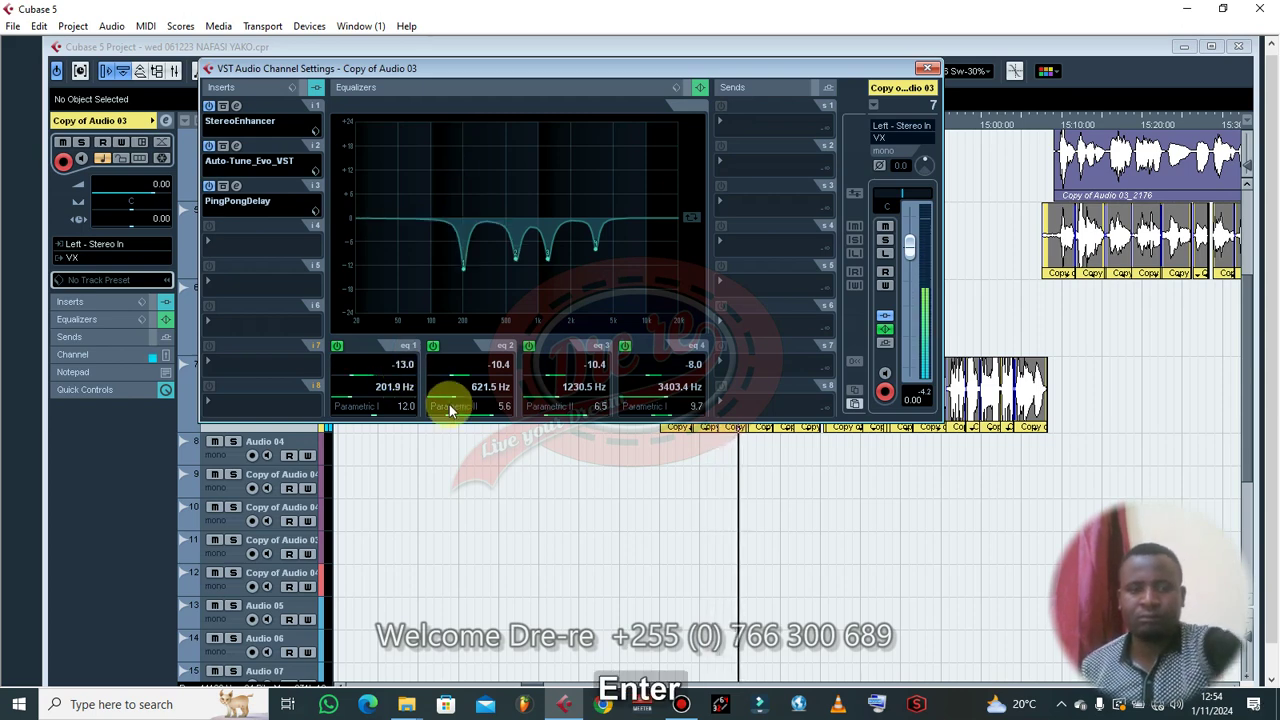
scroll(409, 368, "down", 1)
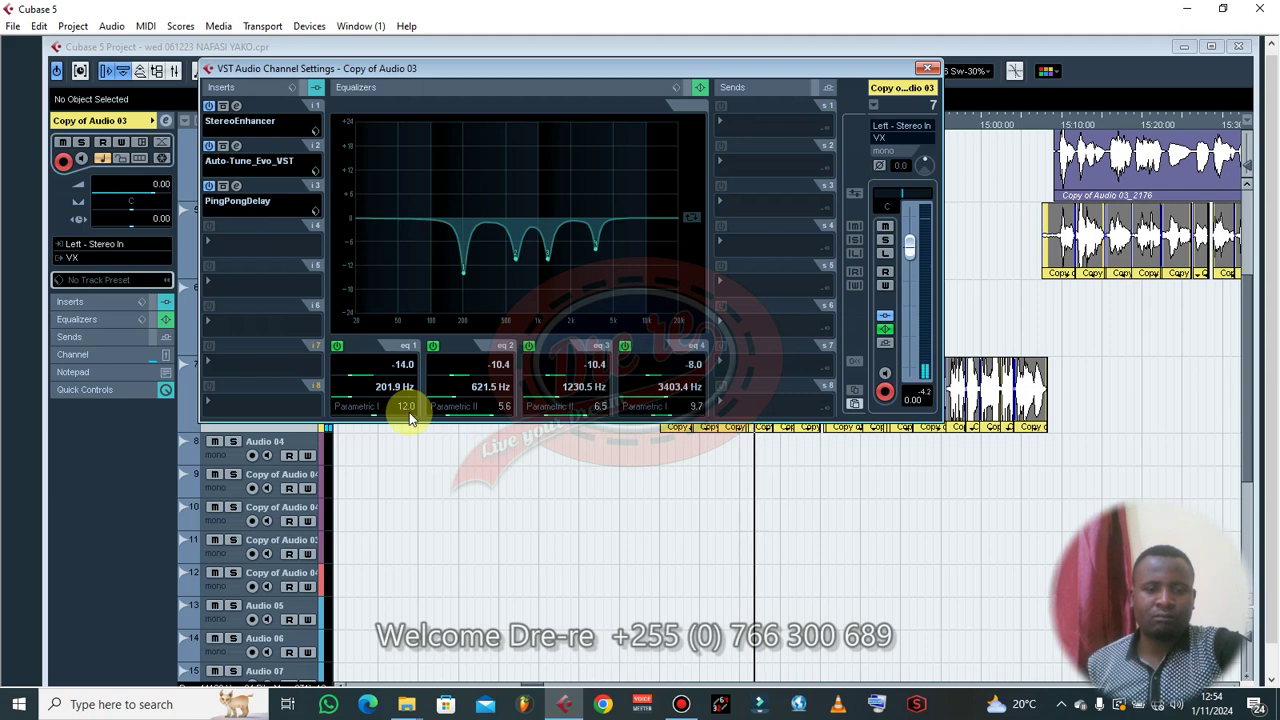
scroll(409, 409, "down", 3)
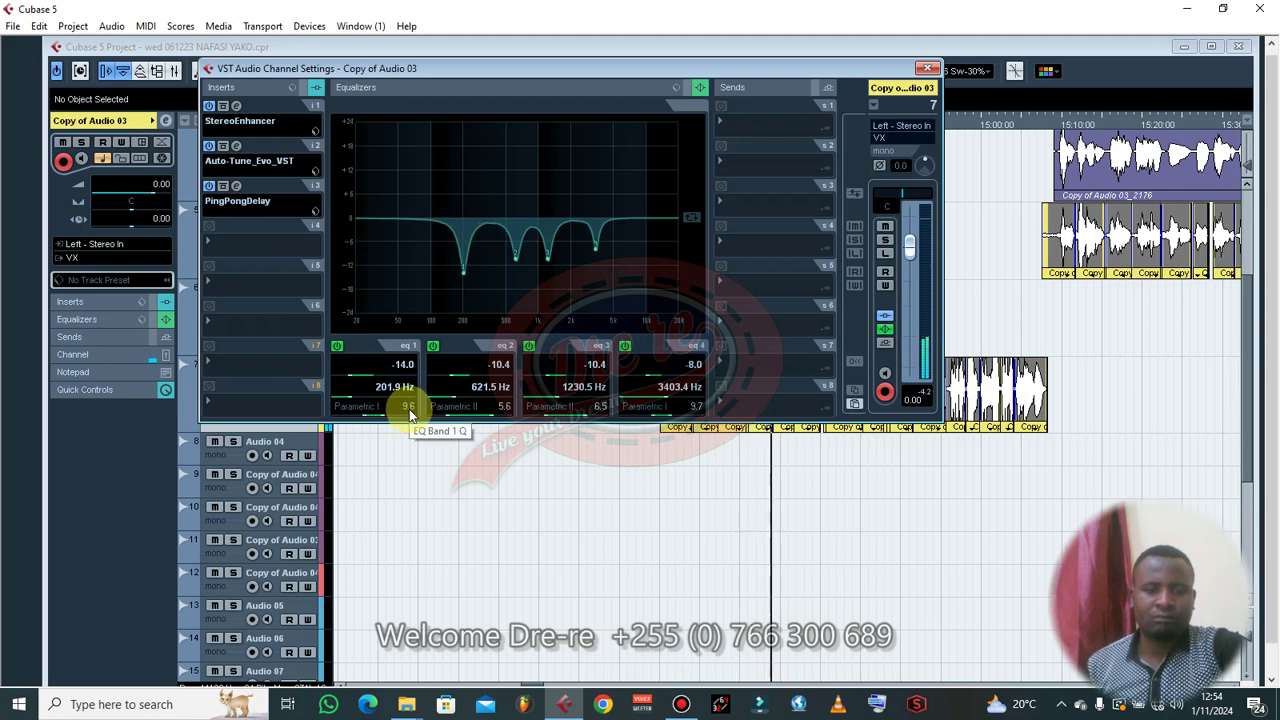
scroll(409, 409, "down", 1)
- Replay from 14:20 with EQ band 2 at Q 12.0 and gain 24.0, sweeping its frequency to 512.8 Hz
key("space")
key("space")
scroll(488, 414, "up", 8)
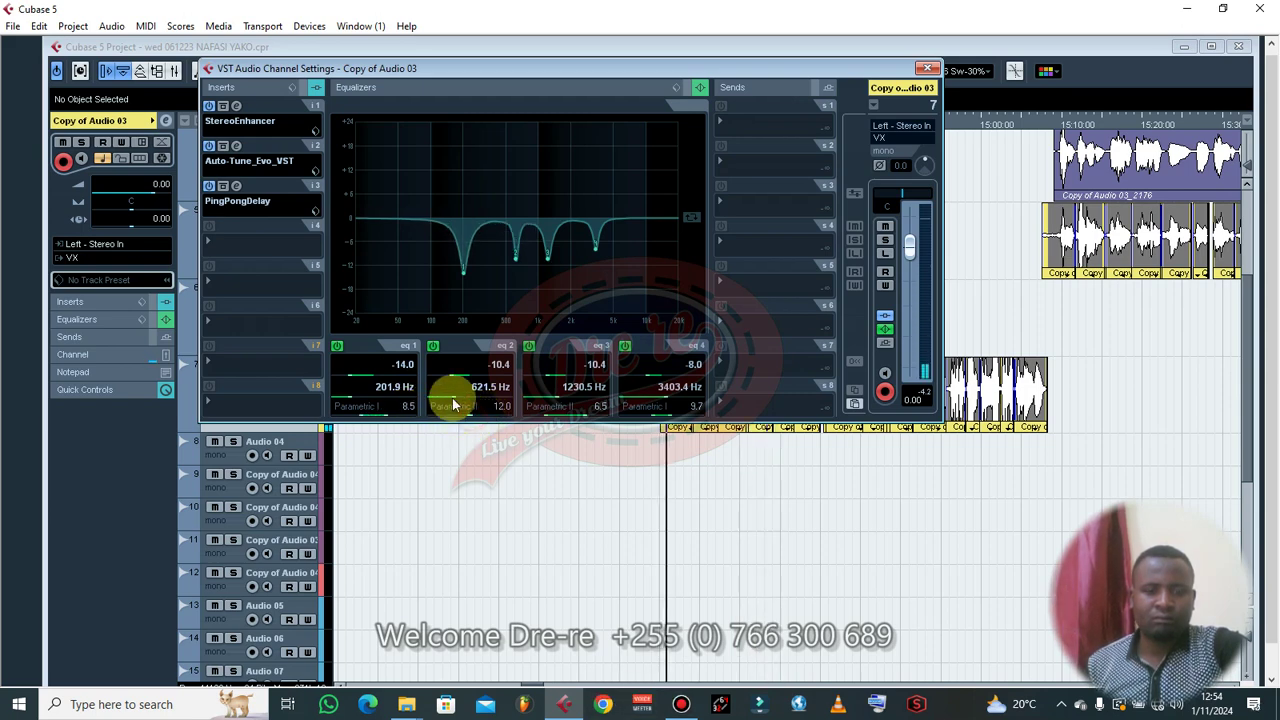
left_click_drag(456, 381, 511, 381)
scroll(493, 389, "down", 5)
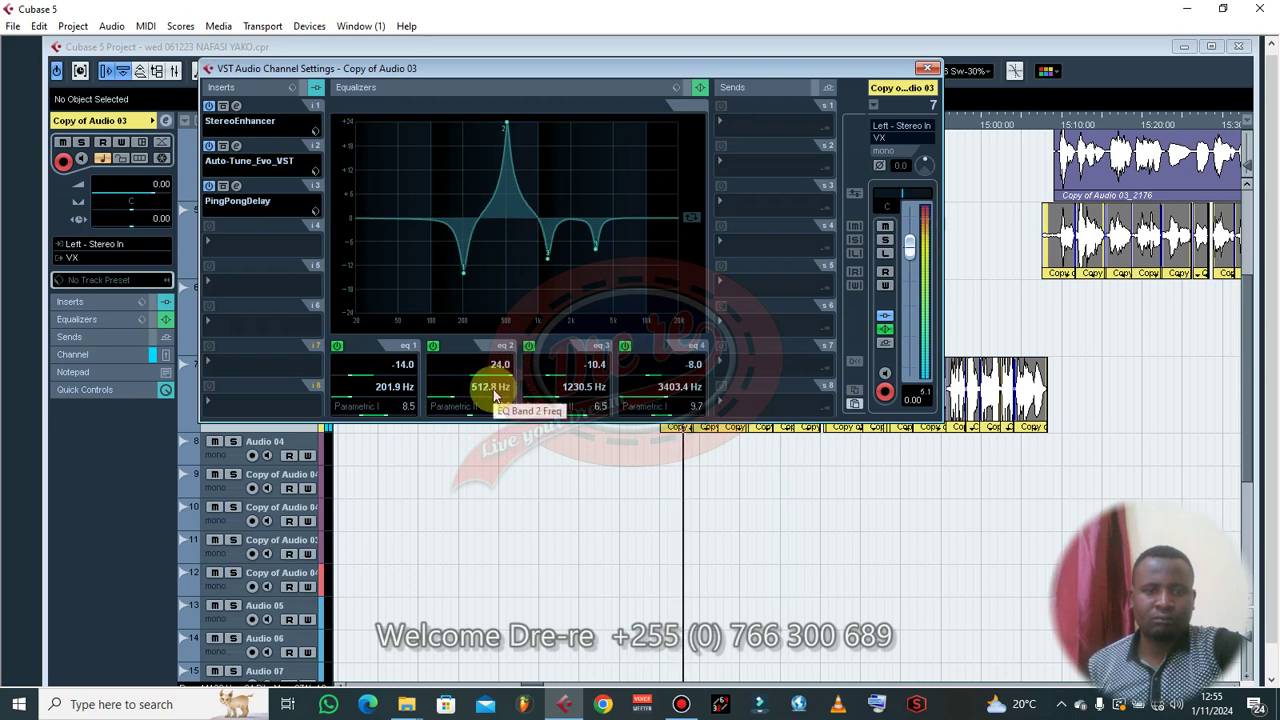
scroll(493, 389, "down", 4)
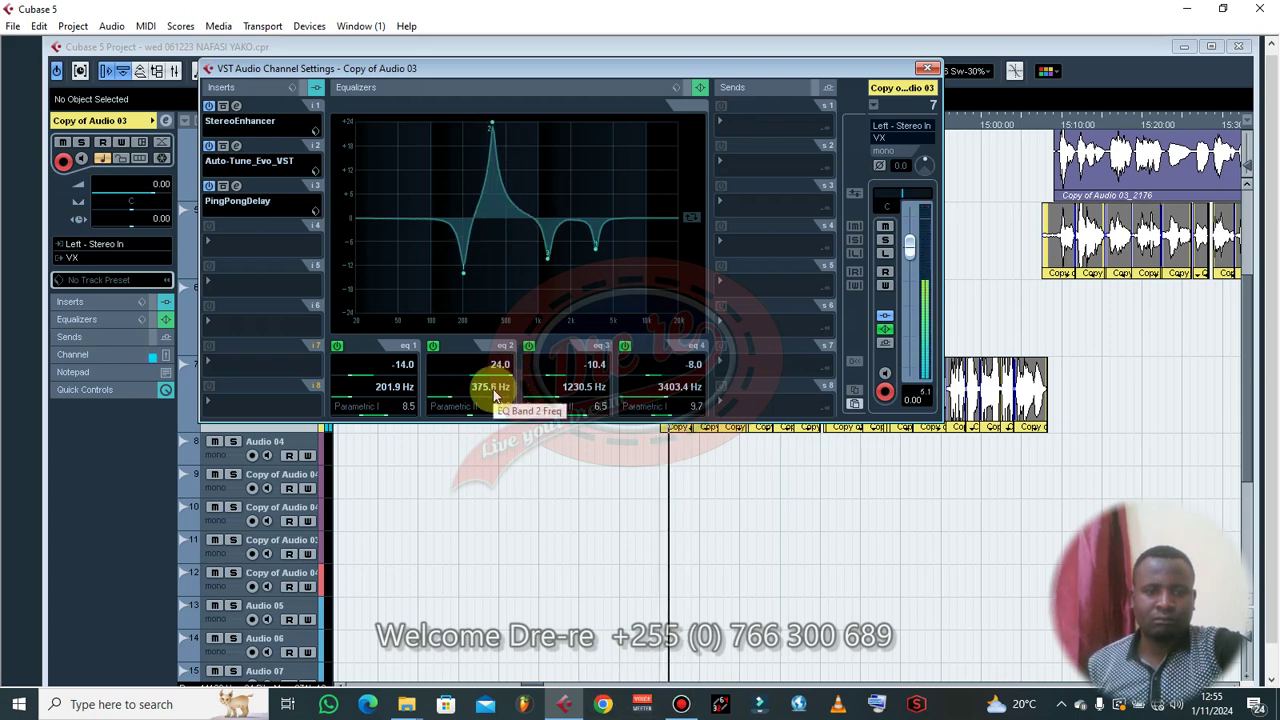
scroll(493, 389, "up", 6)
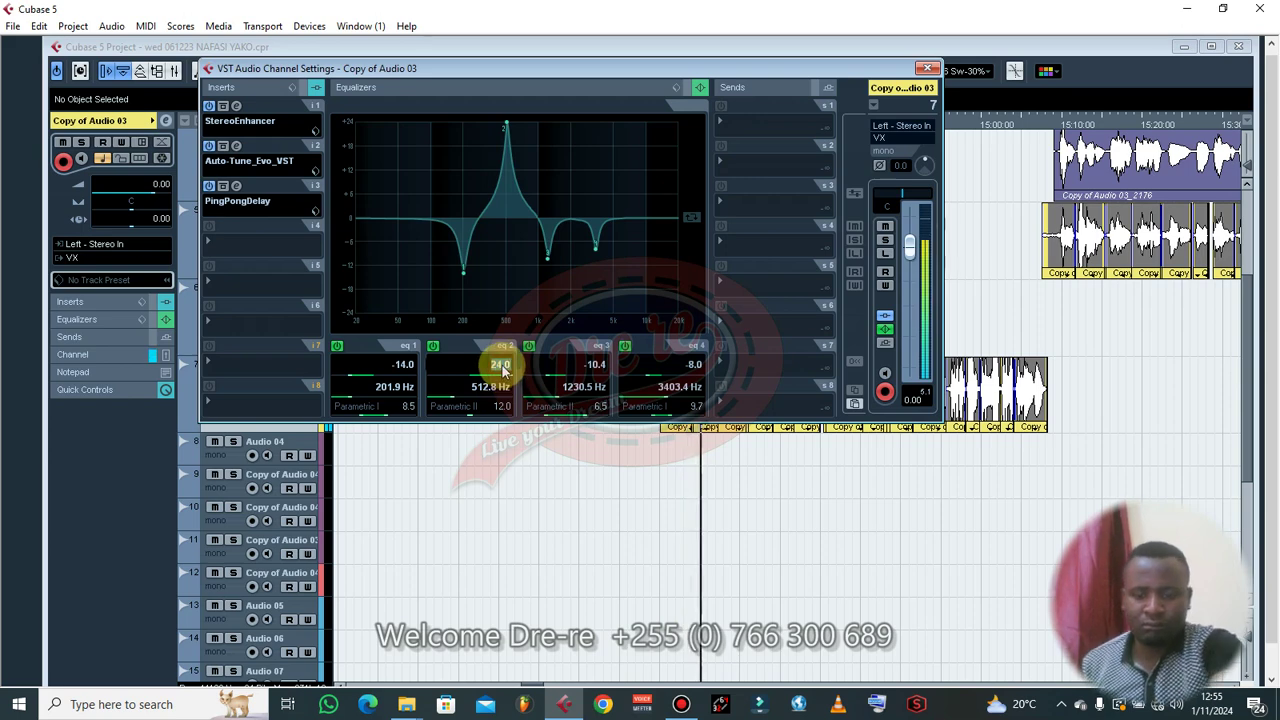
- Set EQ band 2's gain to -12.1 and its Q to 6.1
type("-14")
key("Return")
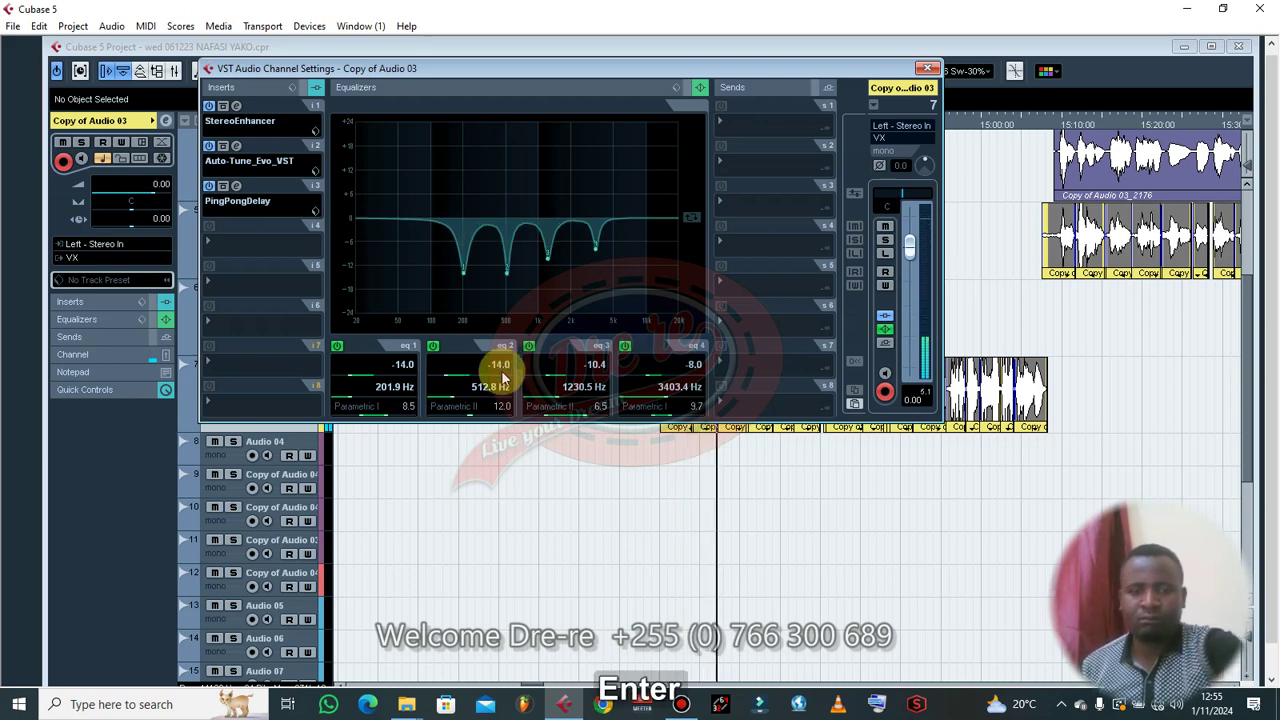
scroll(502, 381, "up", 2)
scroll(508, 407, "down", 5)
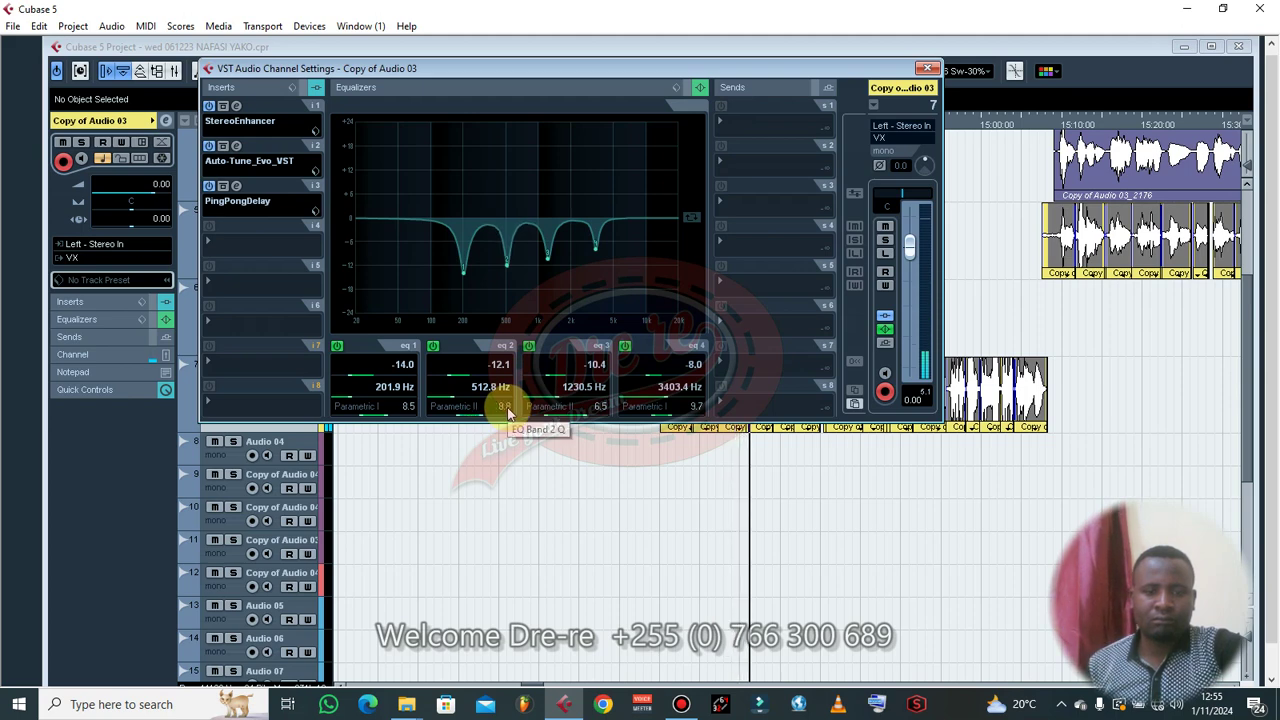
scroll(507, 406, "down", 3)
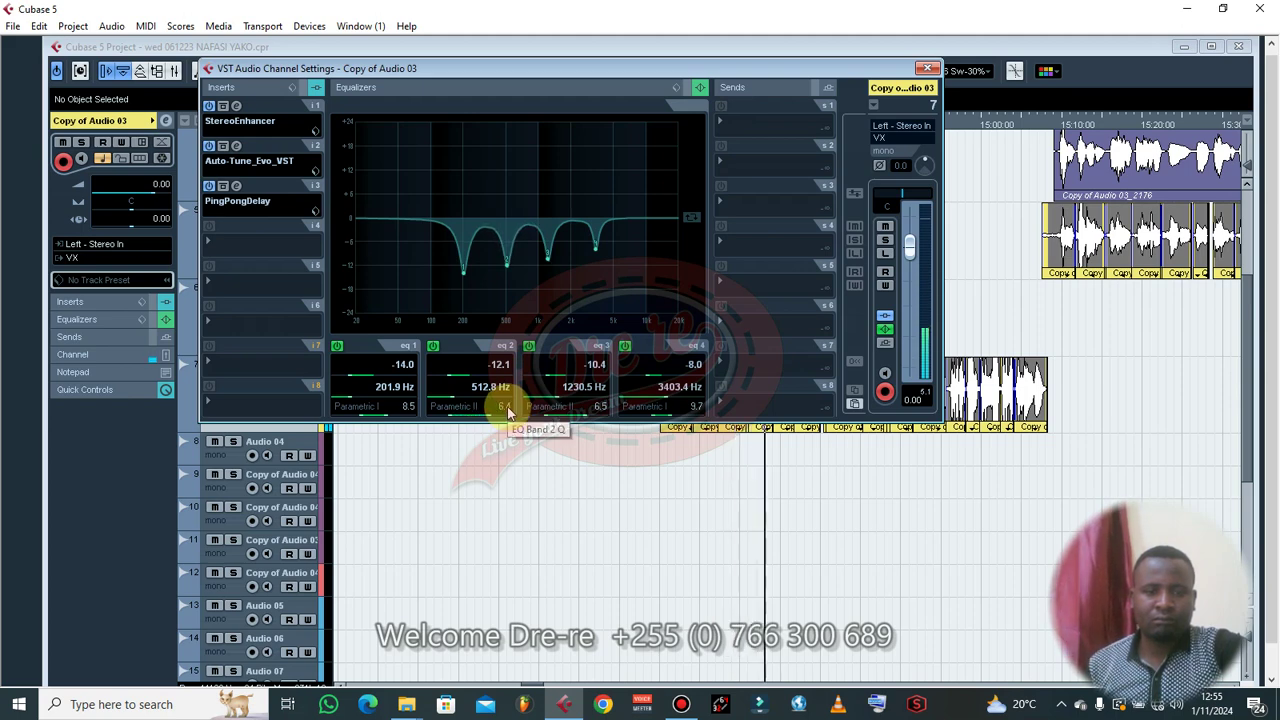
- Raise EQ band 3 to gain 24.0 and Q 12.0, replay from 14:20 and sweep its frequency, settling on 1230.5 Hz
left_click_drag(573, 414, 665, 371)
key("space")
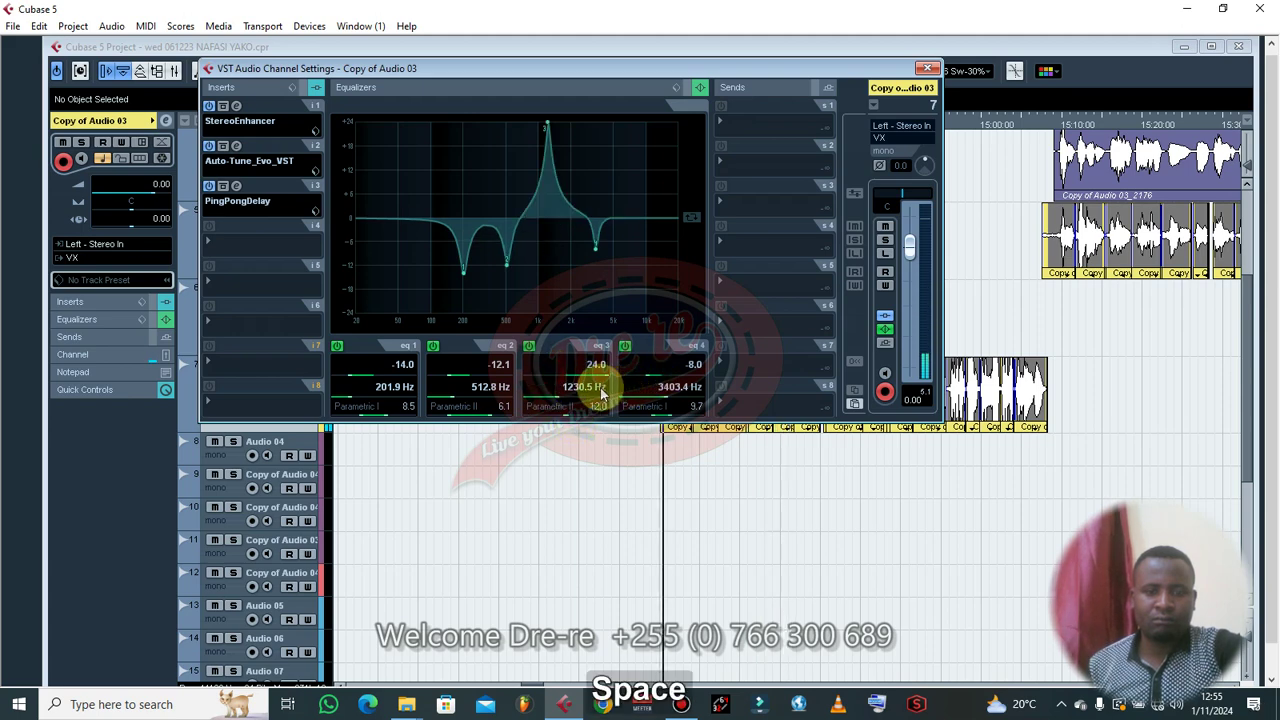
scroll(601, 393, "down", 3)
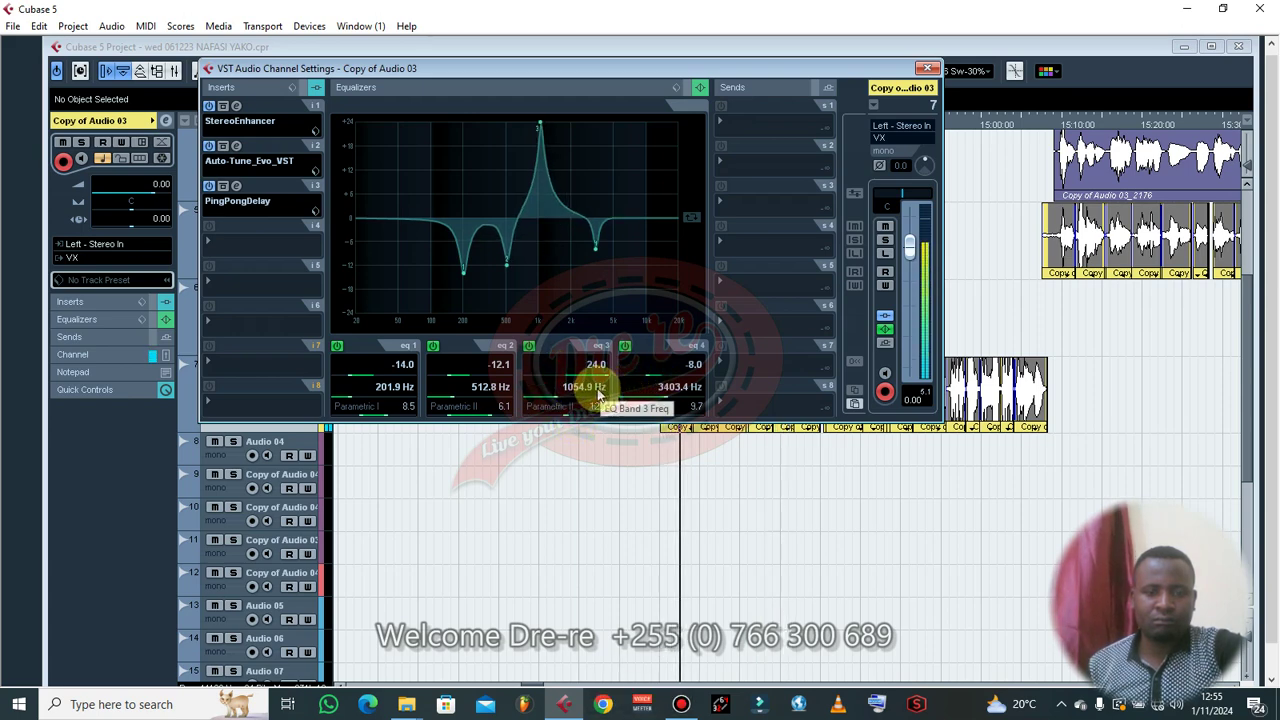
scroll(601, 393, "up", 2)
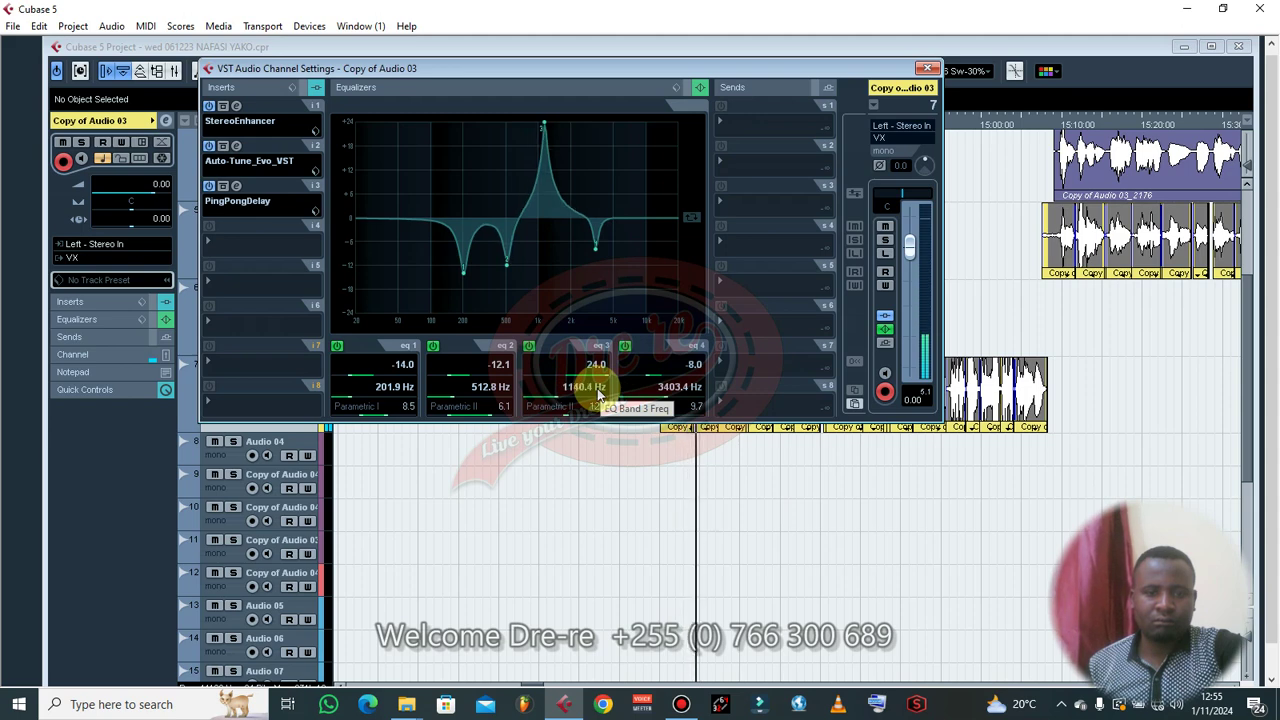
scroll(590, 387, "up", 2)
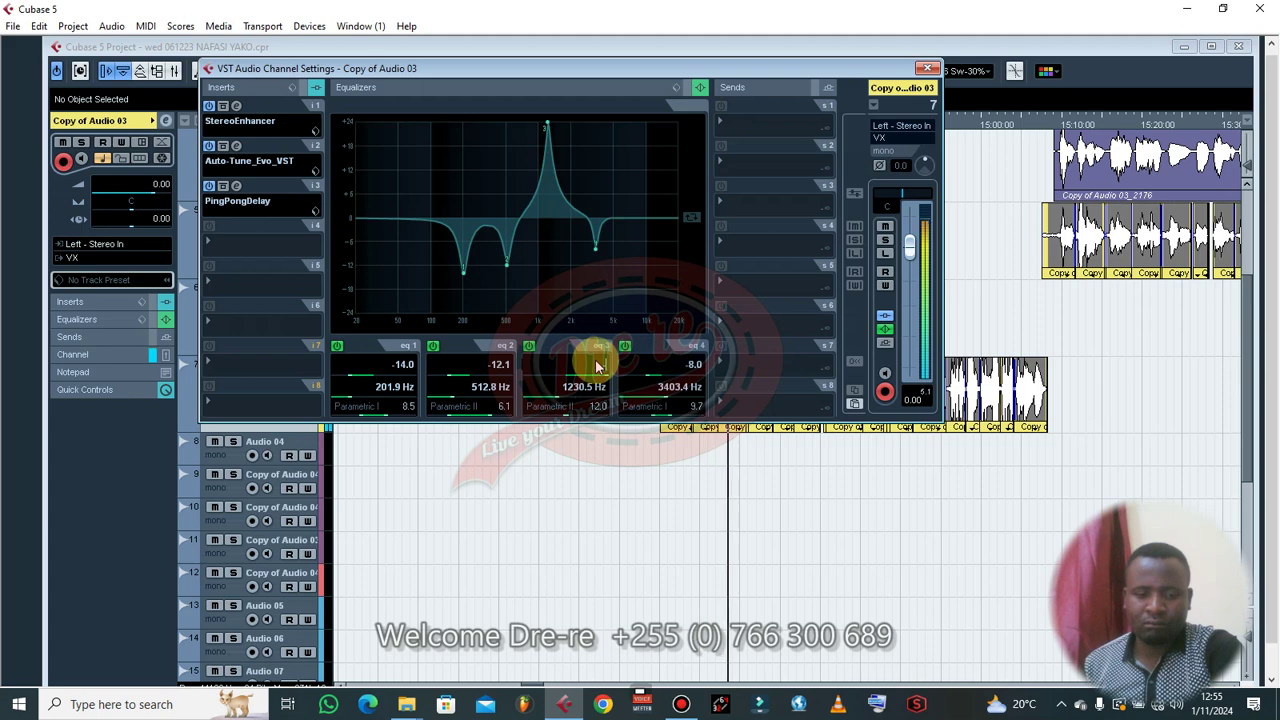
- Set EQ band 3's gain to -10.6 and its Q to 6.4
type("-12")
key("Return")
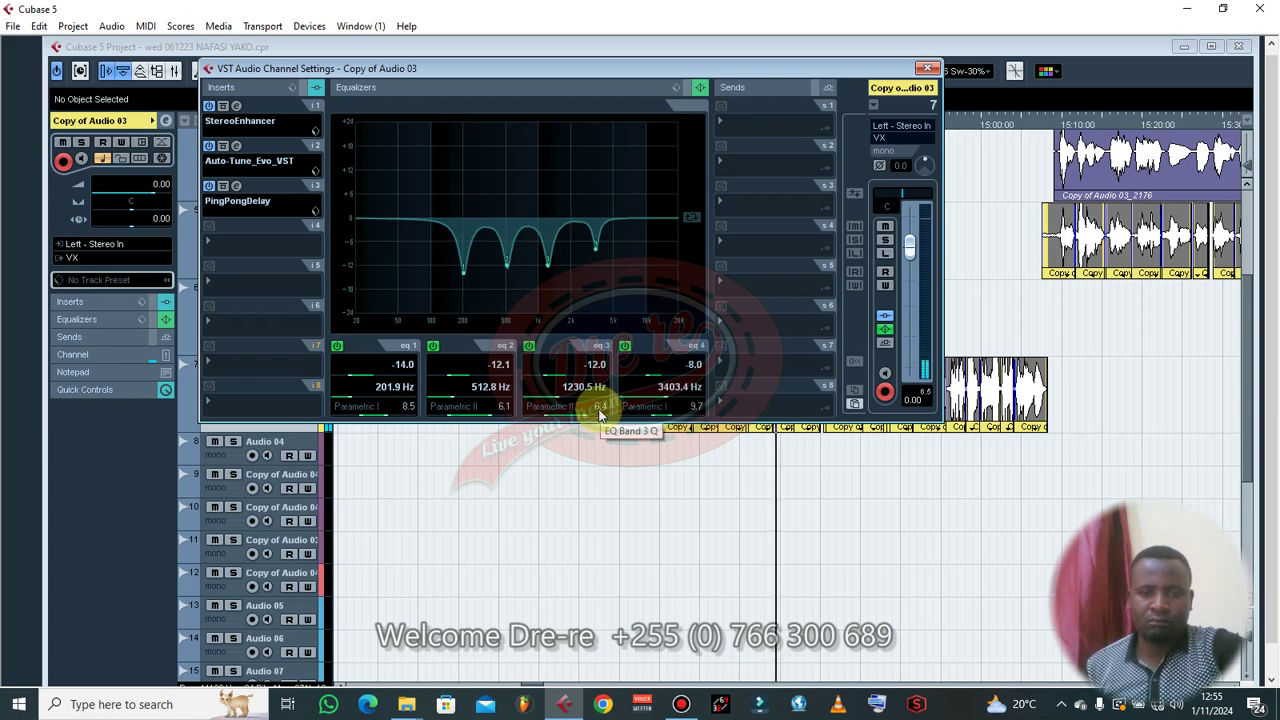
scroll(600, 366, "up", 5)
- Raise EQ band 4 to gain 24.0 and Q 12.0, replay from 14:20 and sweep its frequency down to 2721.3 Hz
left_click_drag(646, 416, 704, 378)
scroll(688, 391, "down", 3)
key("space")
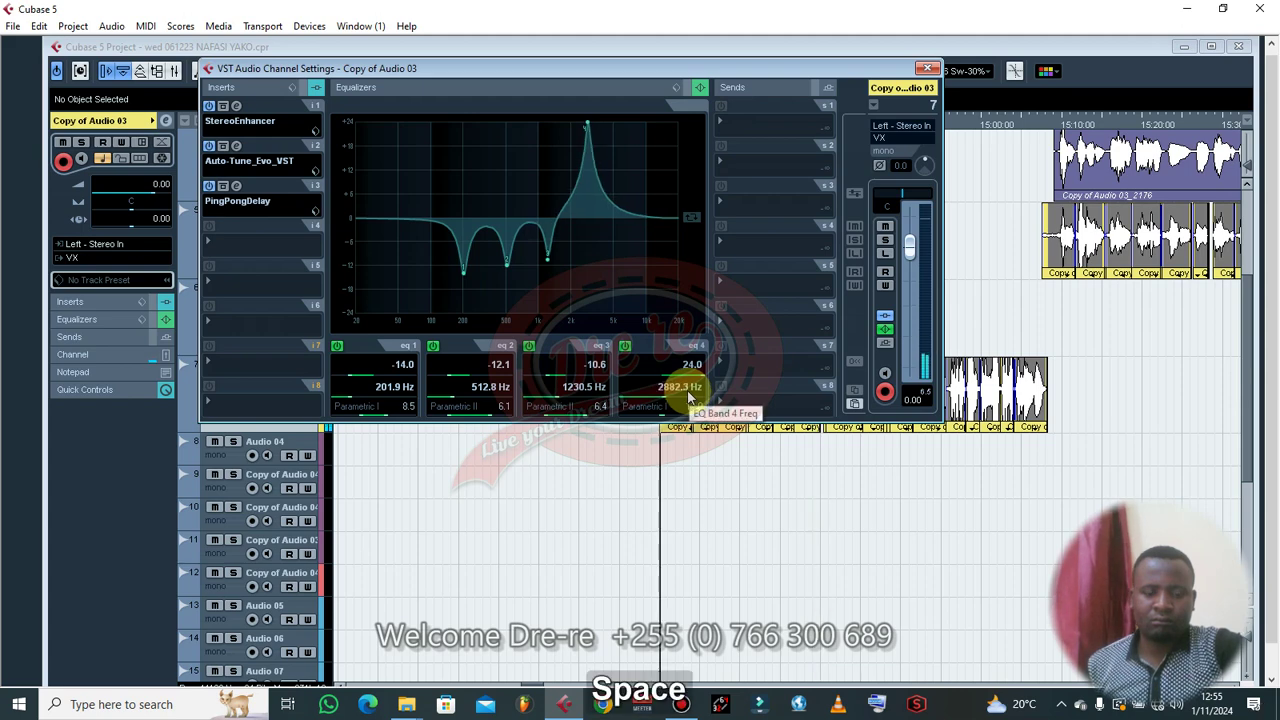
scroll(688, 397, "down", 1)
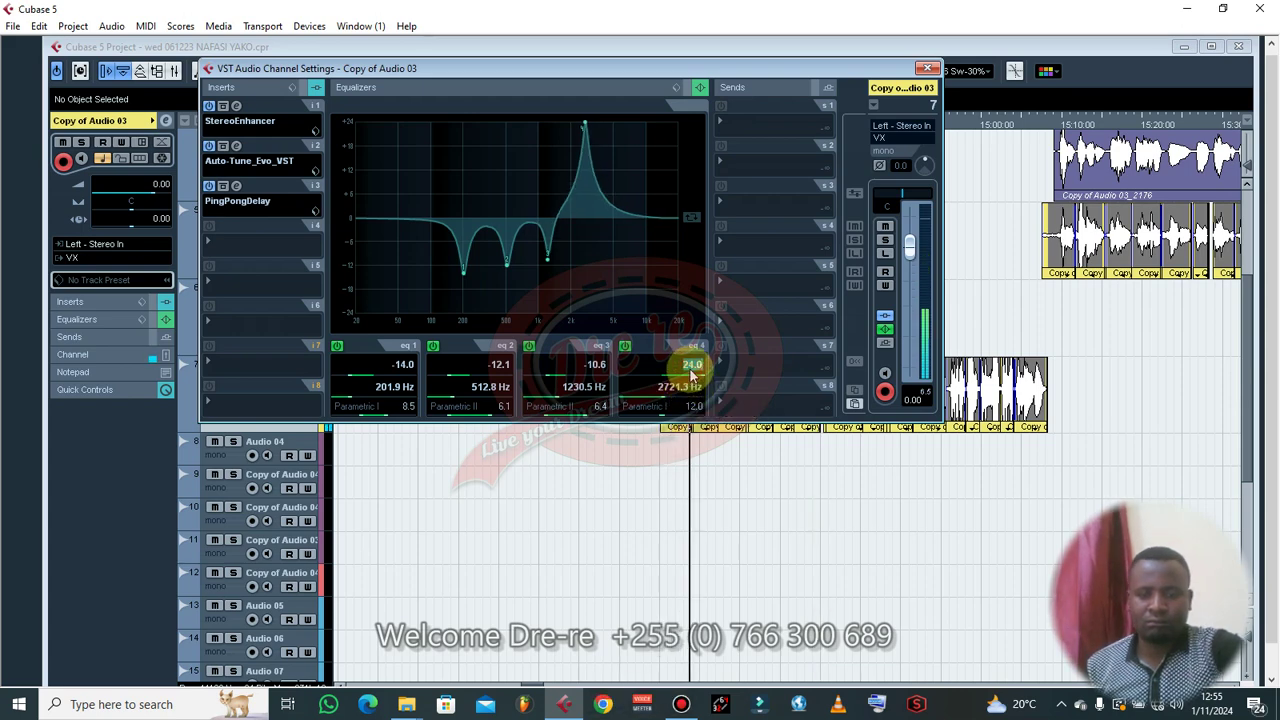
- Set EQ band 4's frequency to 2882.3 Hz, its gain to -9.6 and its Q to 8.6
type("-12")
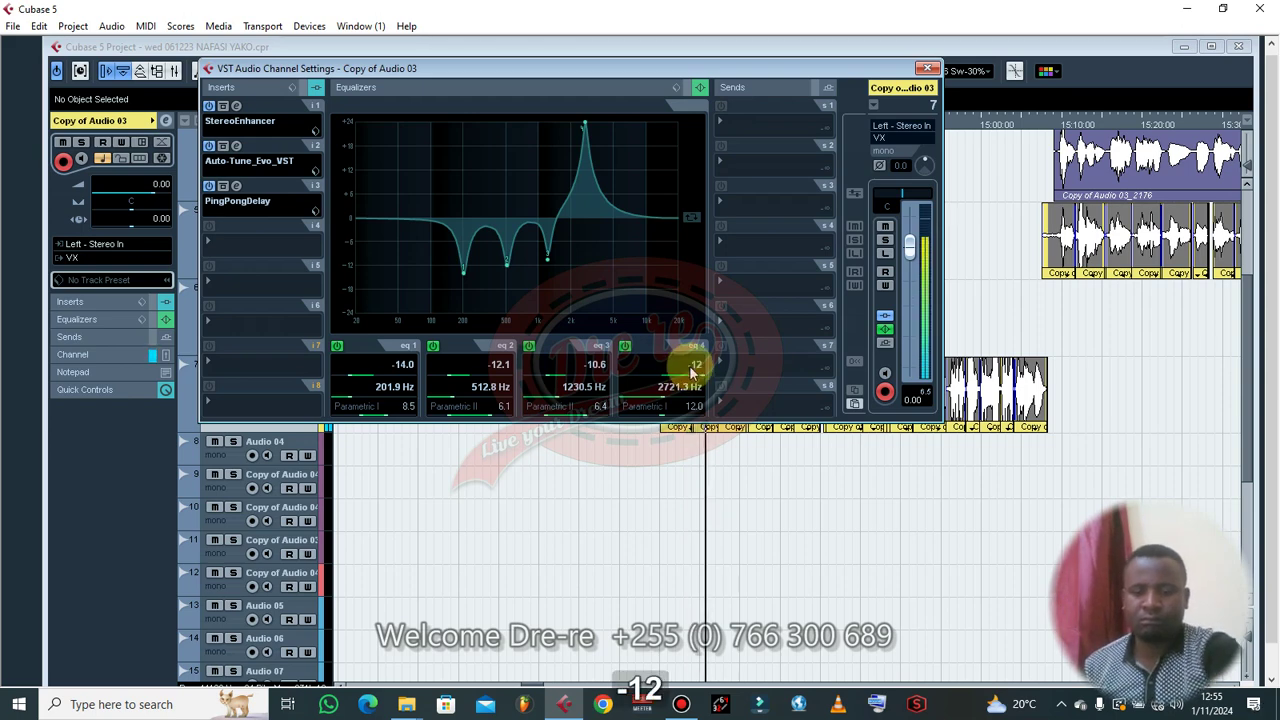
key("Return")
scroll(680, 395, "up", 1)
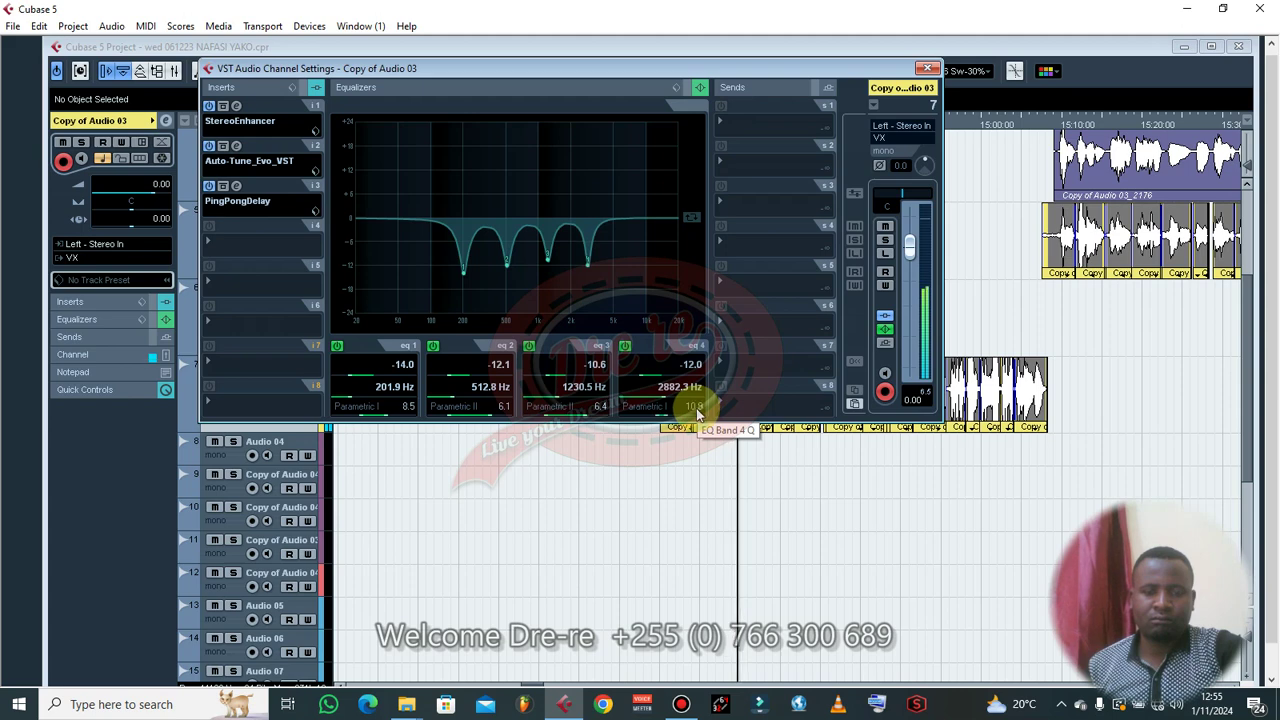
scroll(697, 408, "down", 3)
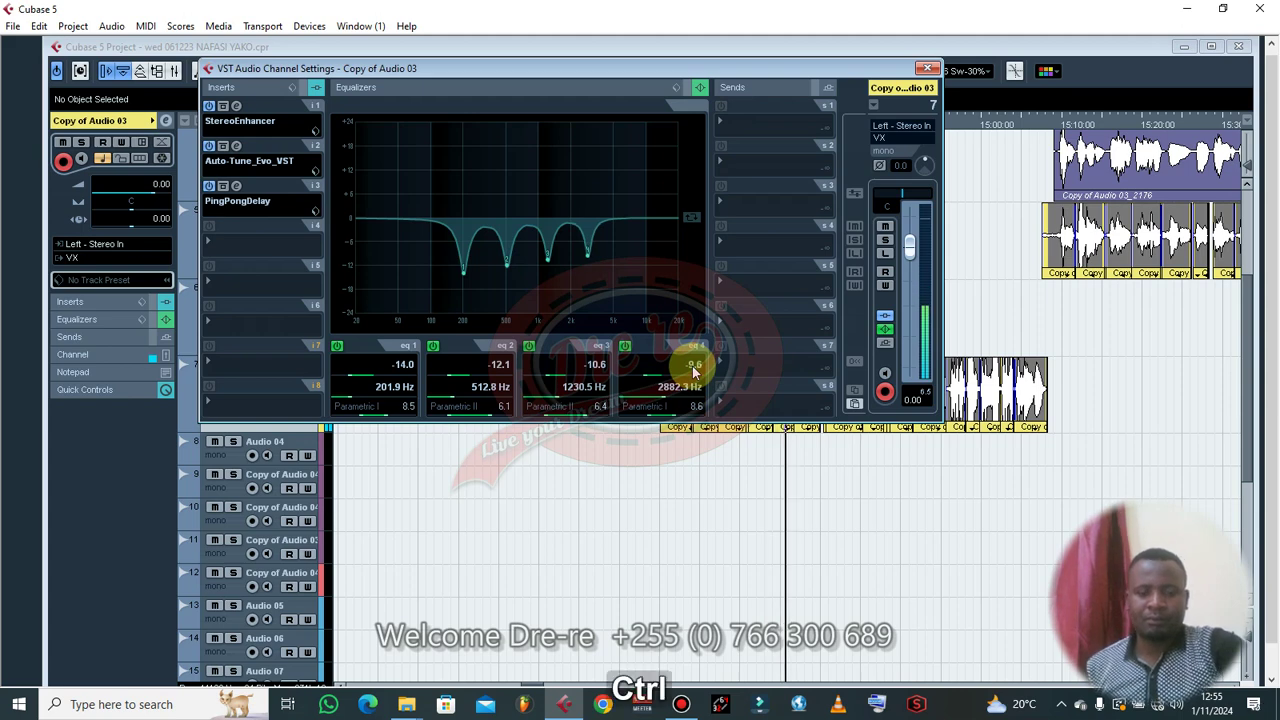
- Save the project, close track 7's channel settings and replay its vocal clips from 14:20
key("ctrl+s")
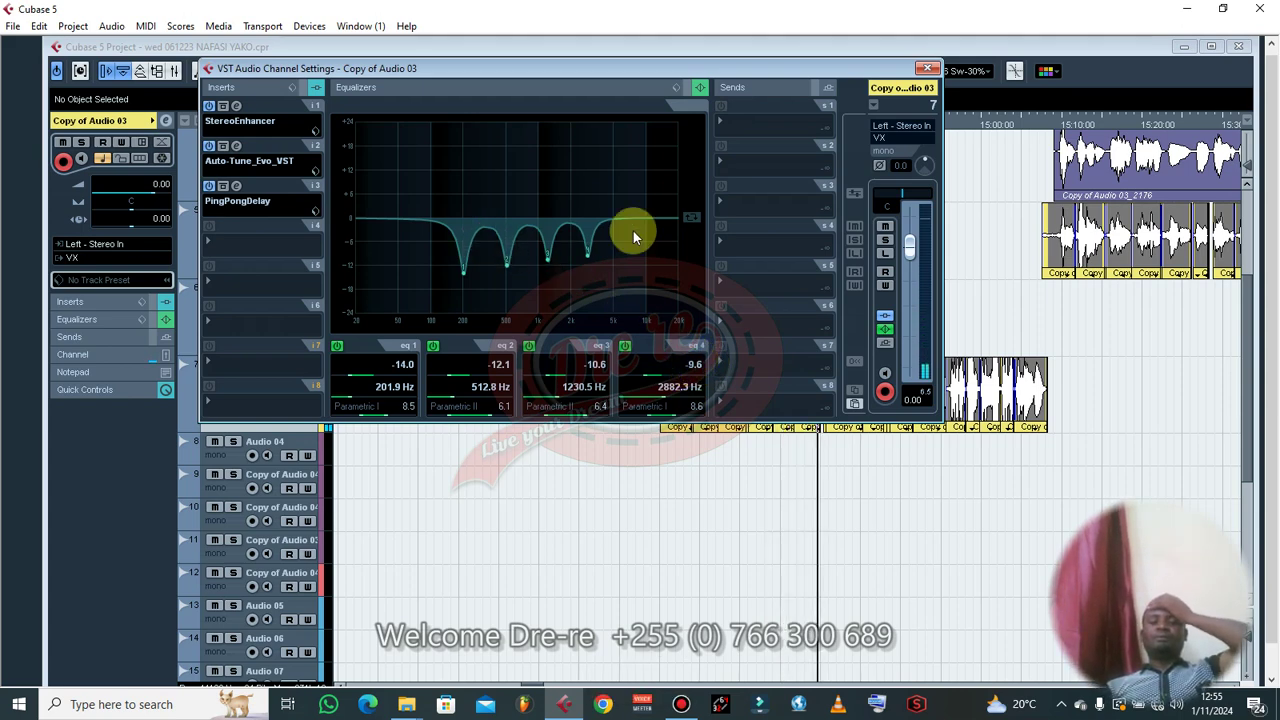
left_click(927, 69)
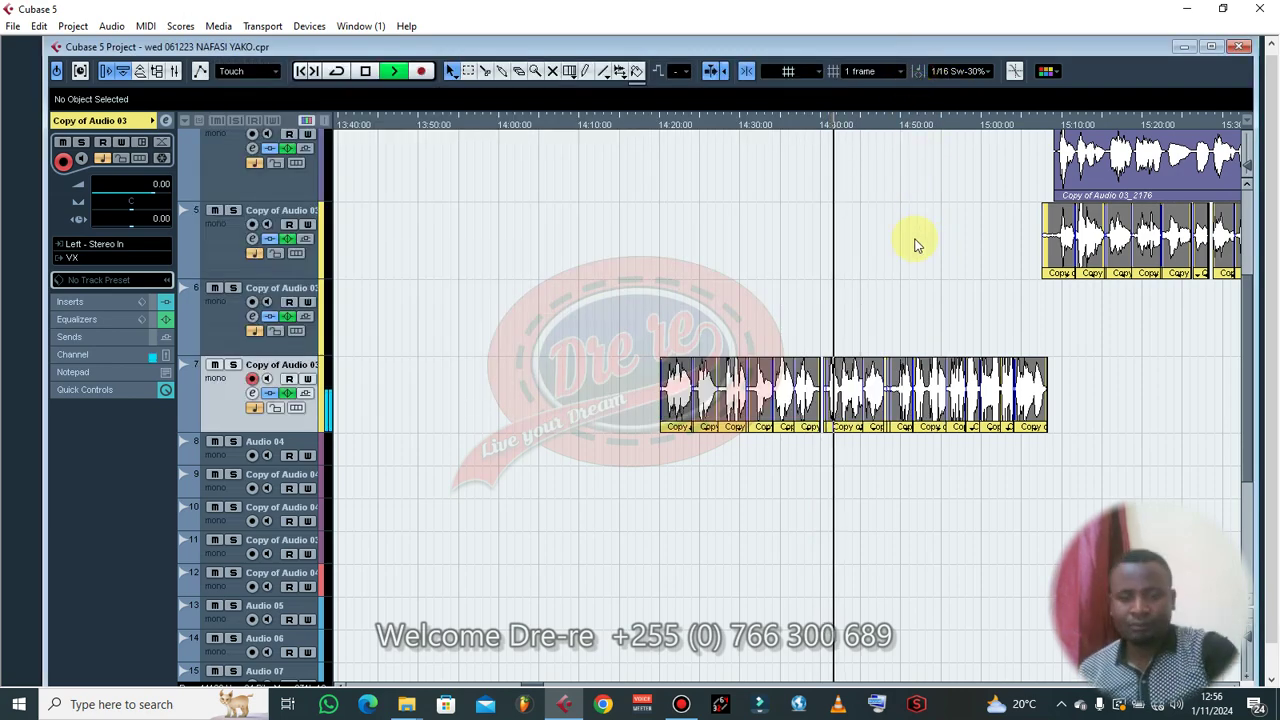
key("space")
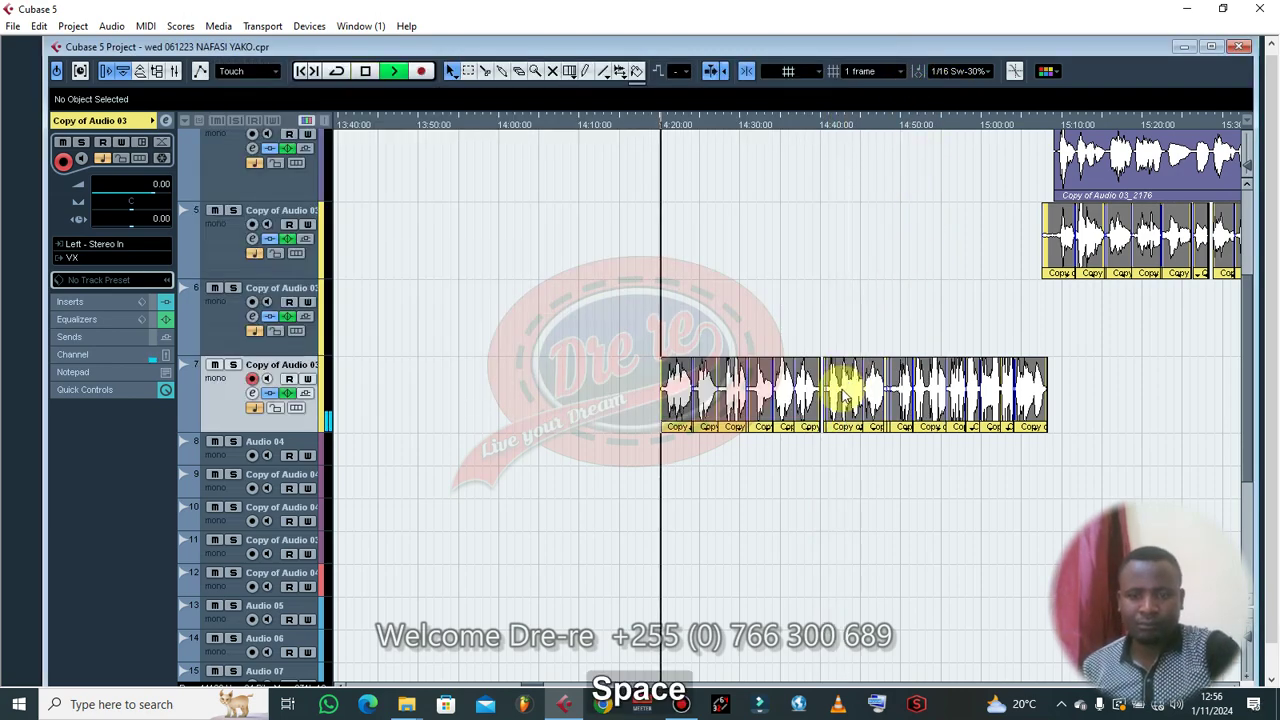
- Trim the start of track 7's clip Copy of Audio 03_2321 to 14:24:14
key("h")
key("h")
key("h")
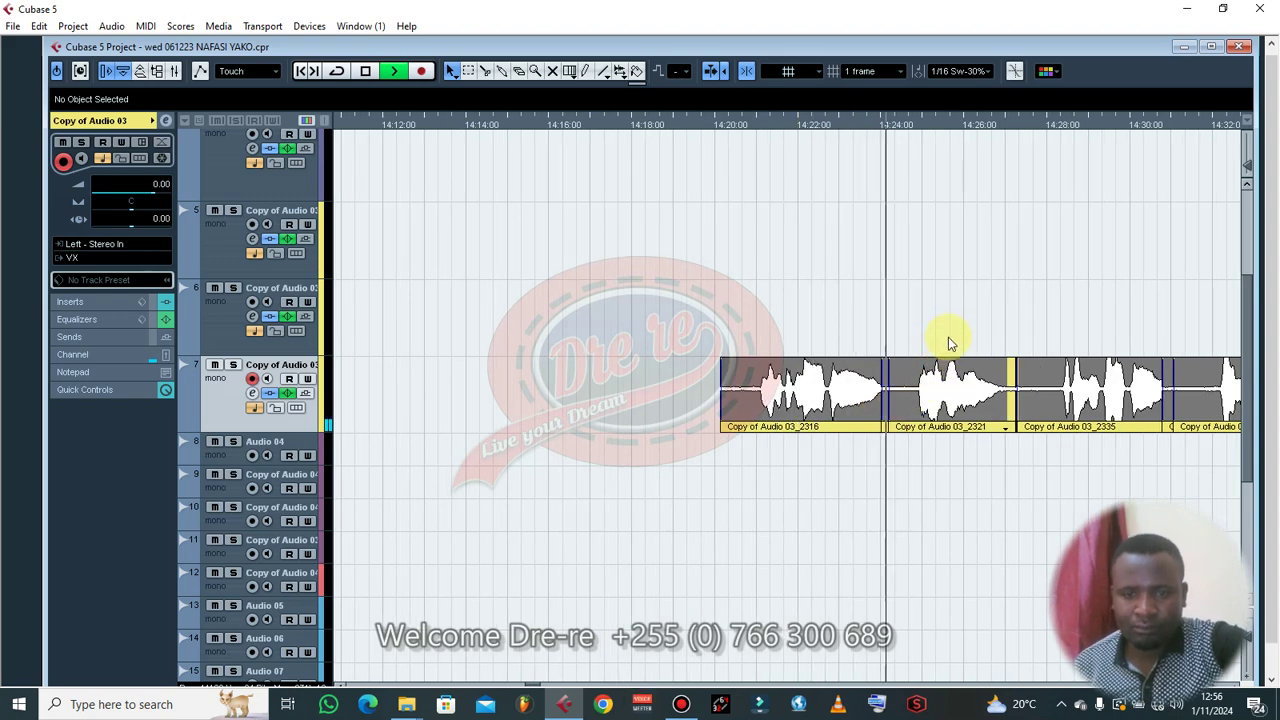
left_click(905, 428)
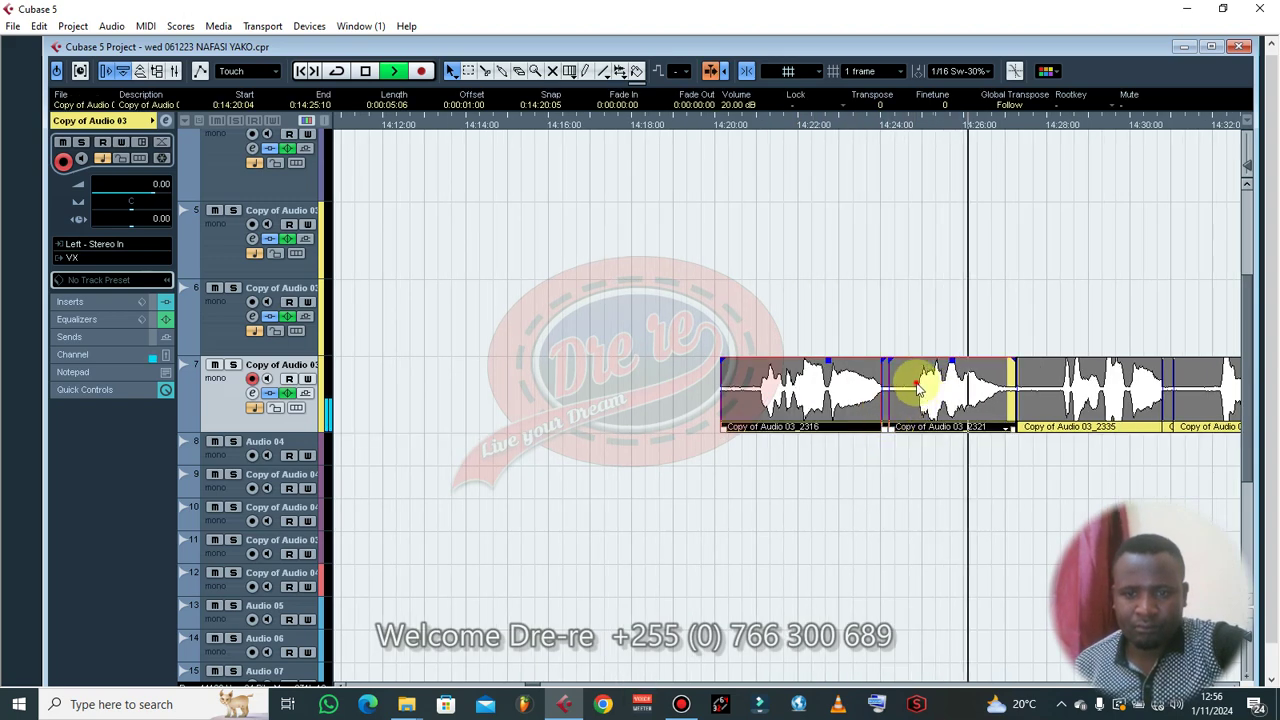
mouse_move(890, 427)
left_mouse_down()
mouse_move(909, 439)
mouse_move(891, 429)
mouse_move(902, 429)
left_mouse_up()
left_click(887, 427)
- Trim the start of track 7's clip Copy of Audio 03_2339 to 14:31:14
key("g")
key("g")
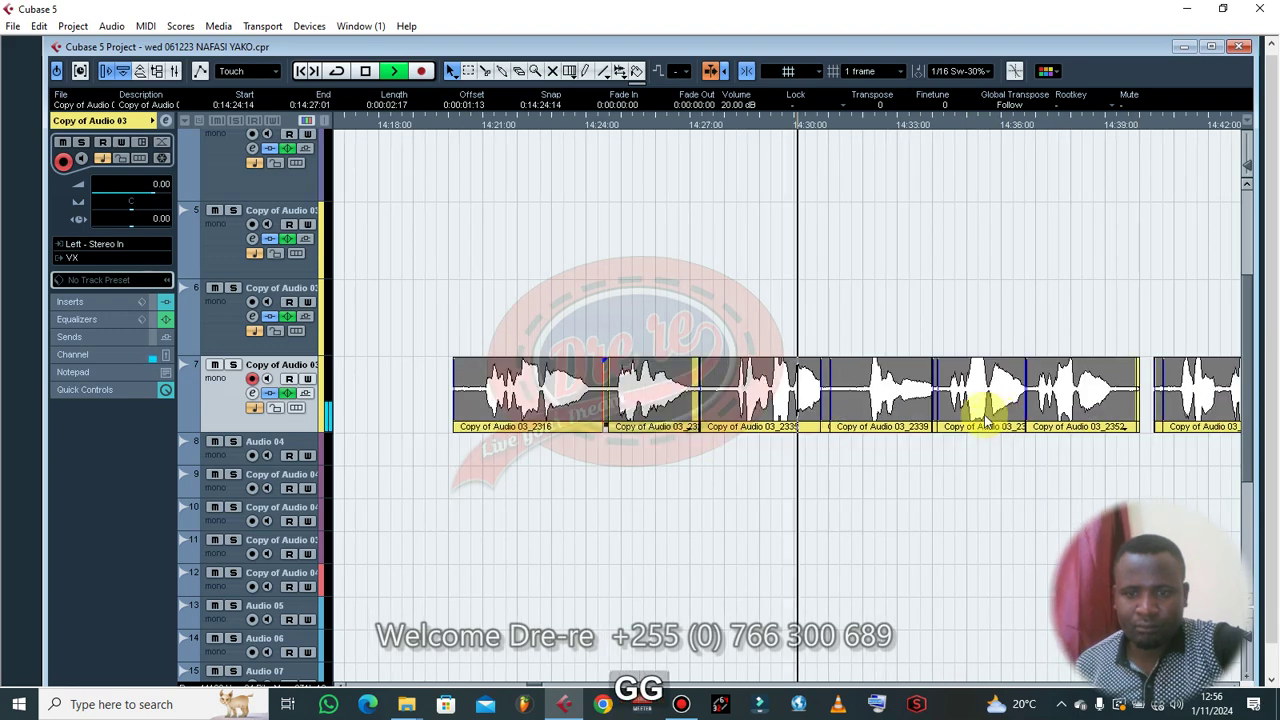
left_click(815, 418)
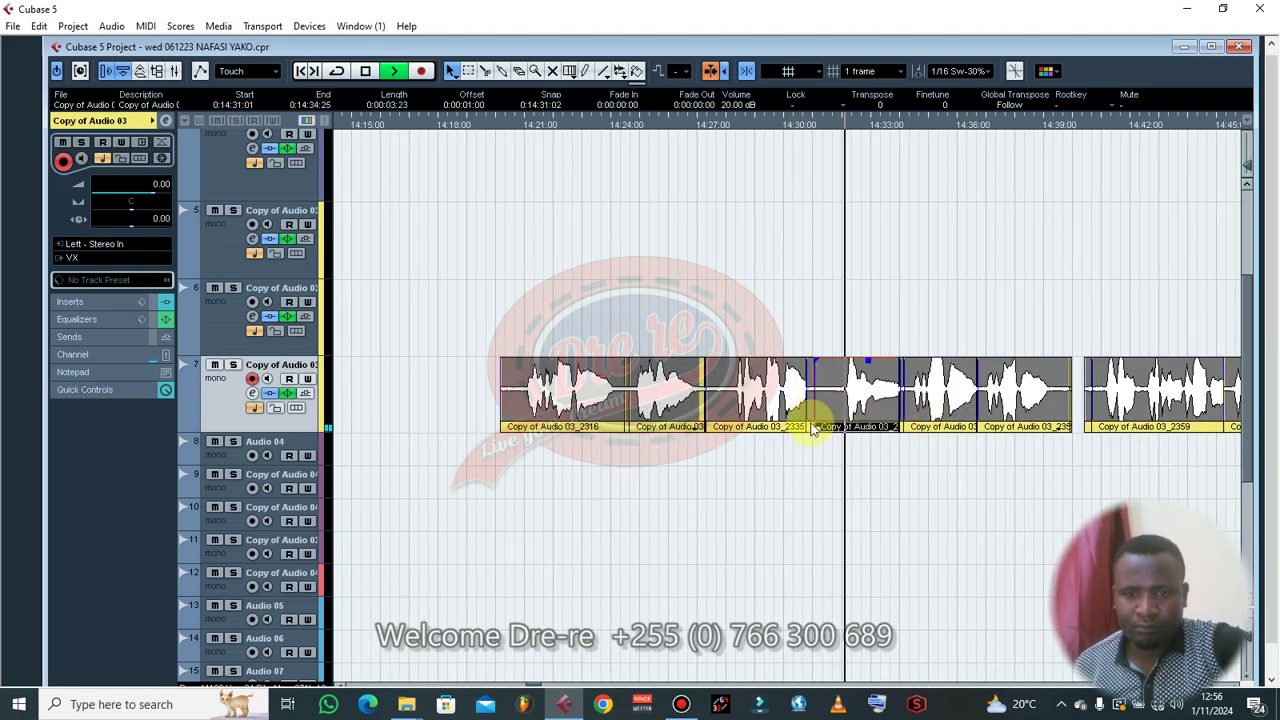
left_click_drag(813, 428, 826, 431)
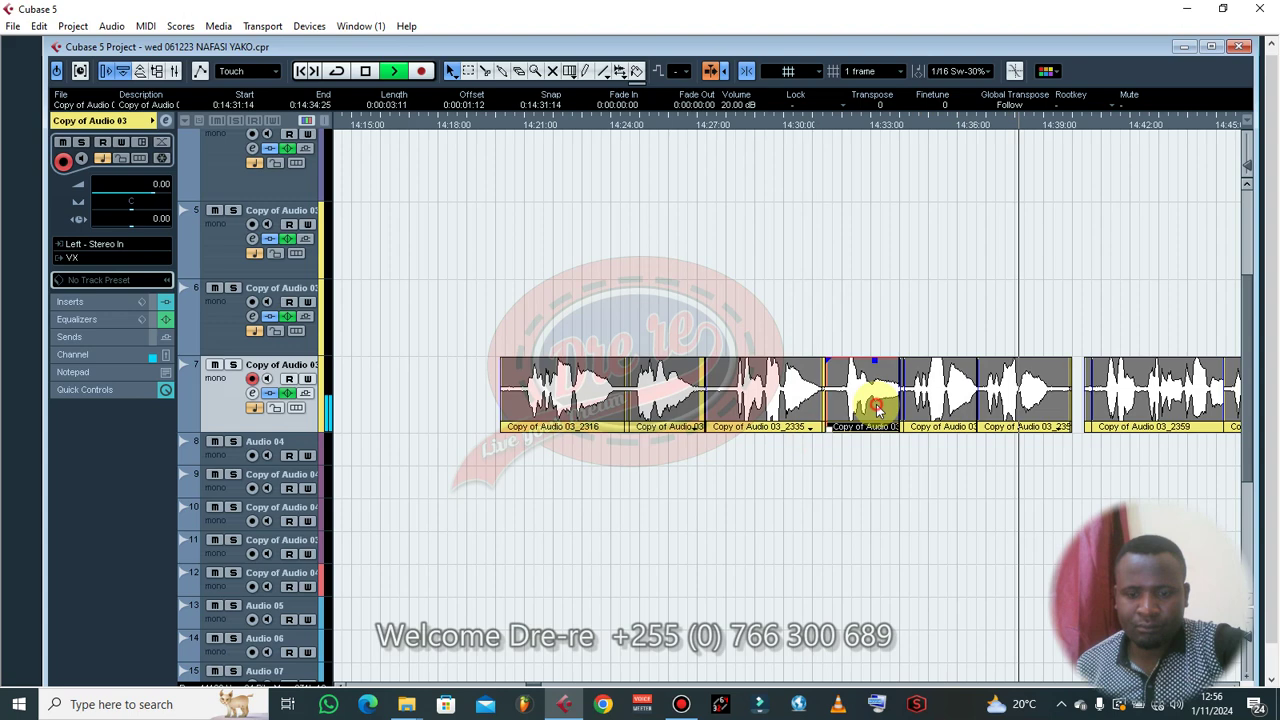
- Open the clip Copy of Audio 03_2339 in the Sample Editor, enable VariAudio Pitch & Warp and select its first pitch segment
double_click(868, 400)
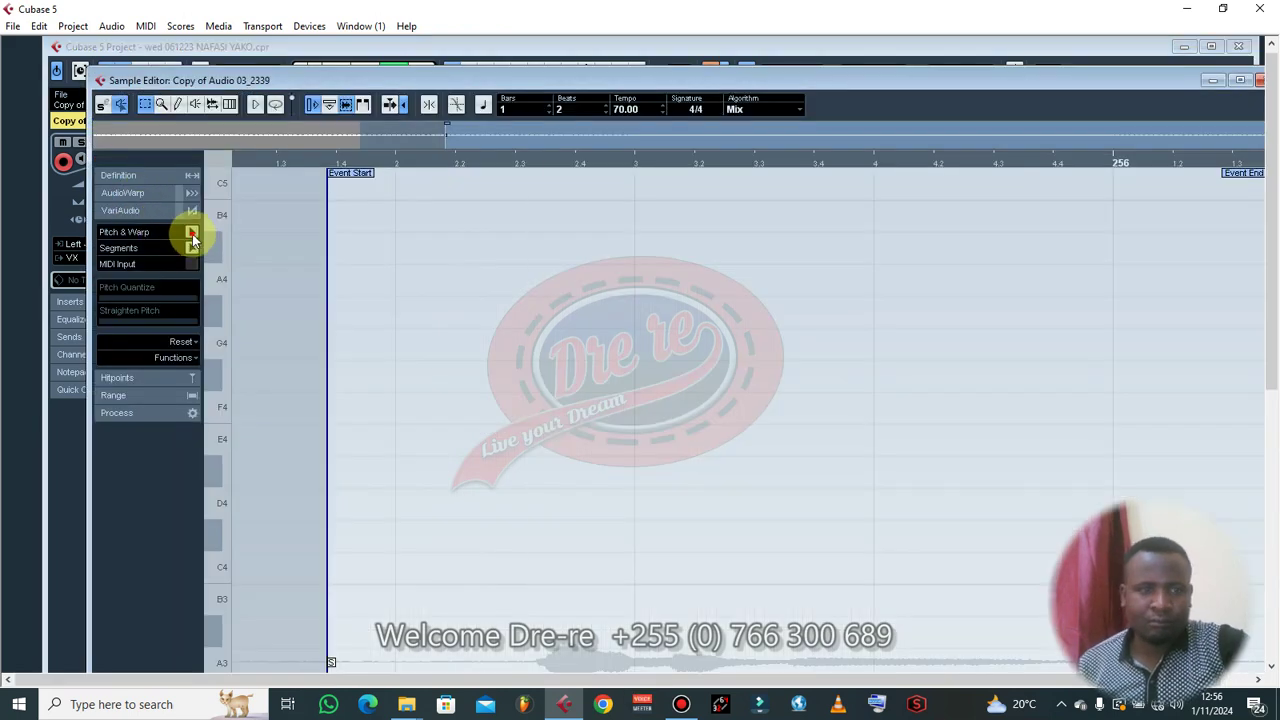
left_click(191, 234)
key("ctrl+a")
key("space")
left_click_drag(637, 305, 535, 390)
scroll(611, 277, "up", 3)
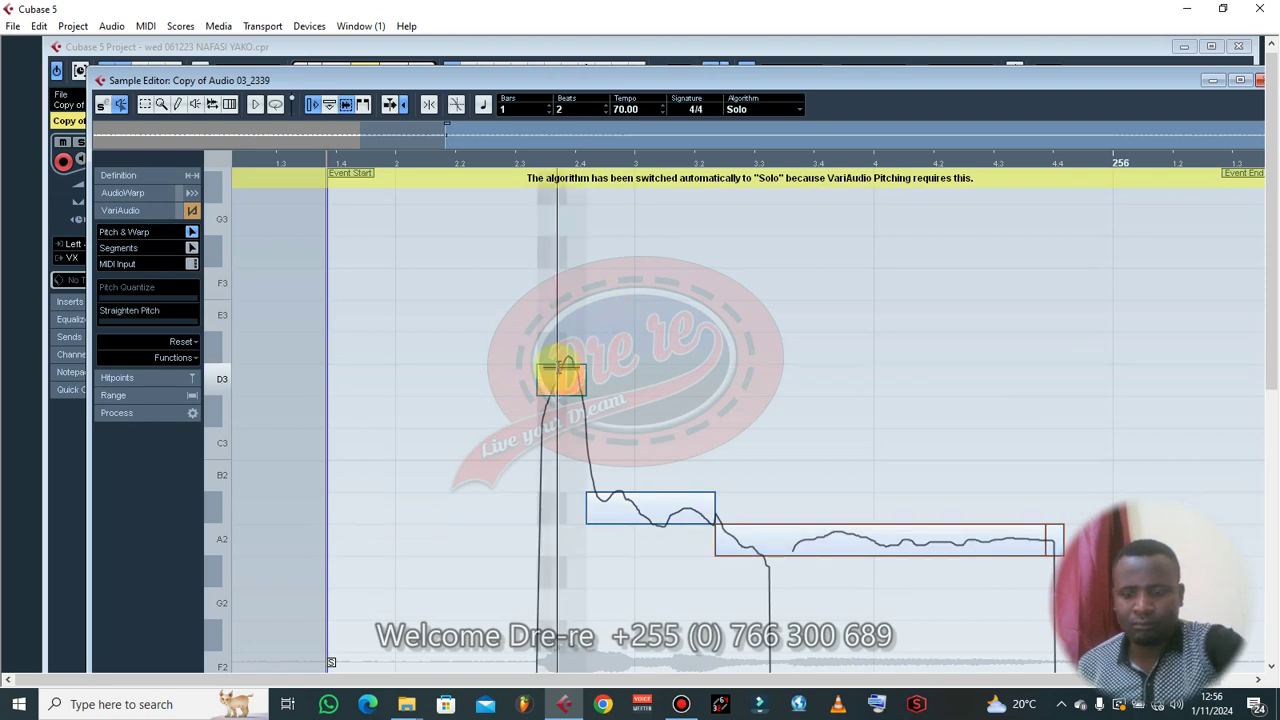
- Lower the long A2 pitch segment and the short segment at its end by one semitone to G#2
key("Right")
key("Right")
key("Down")
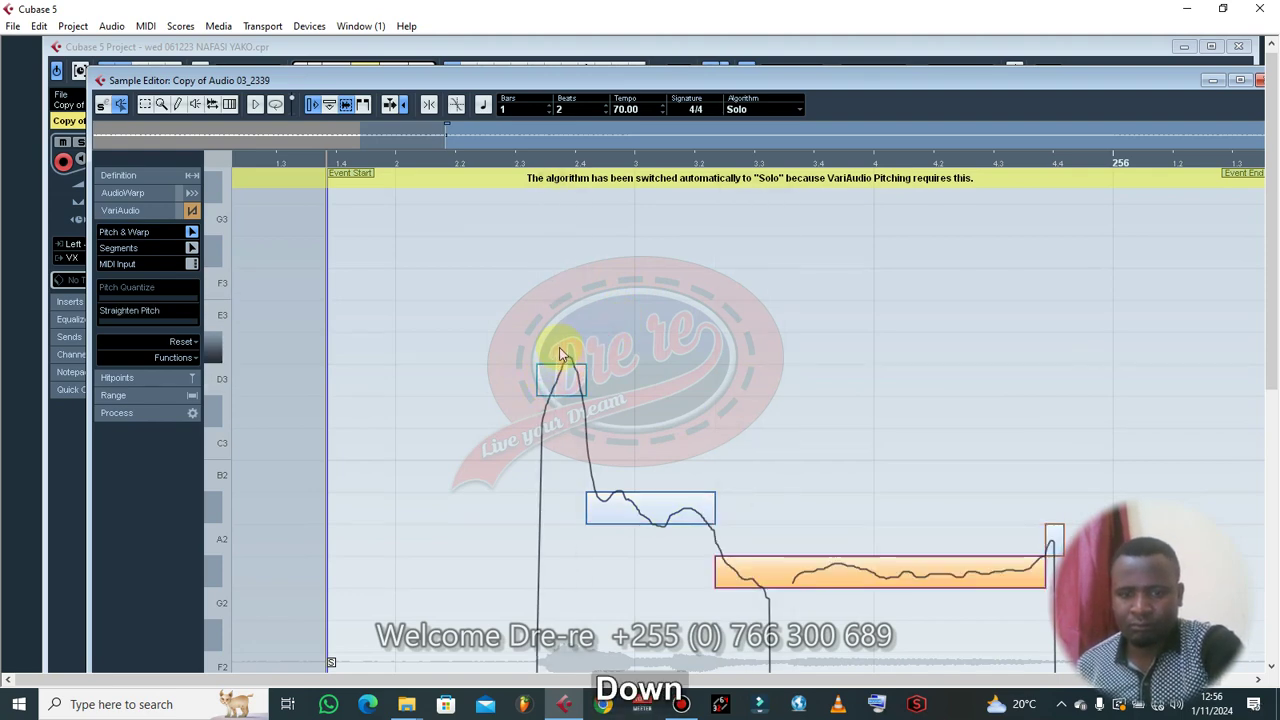
key("Right")
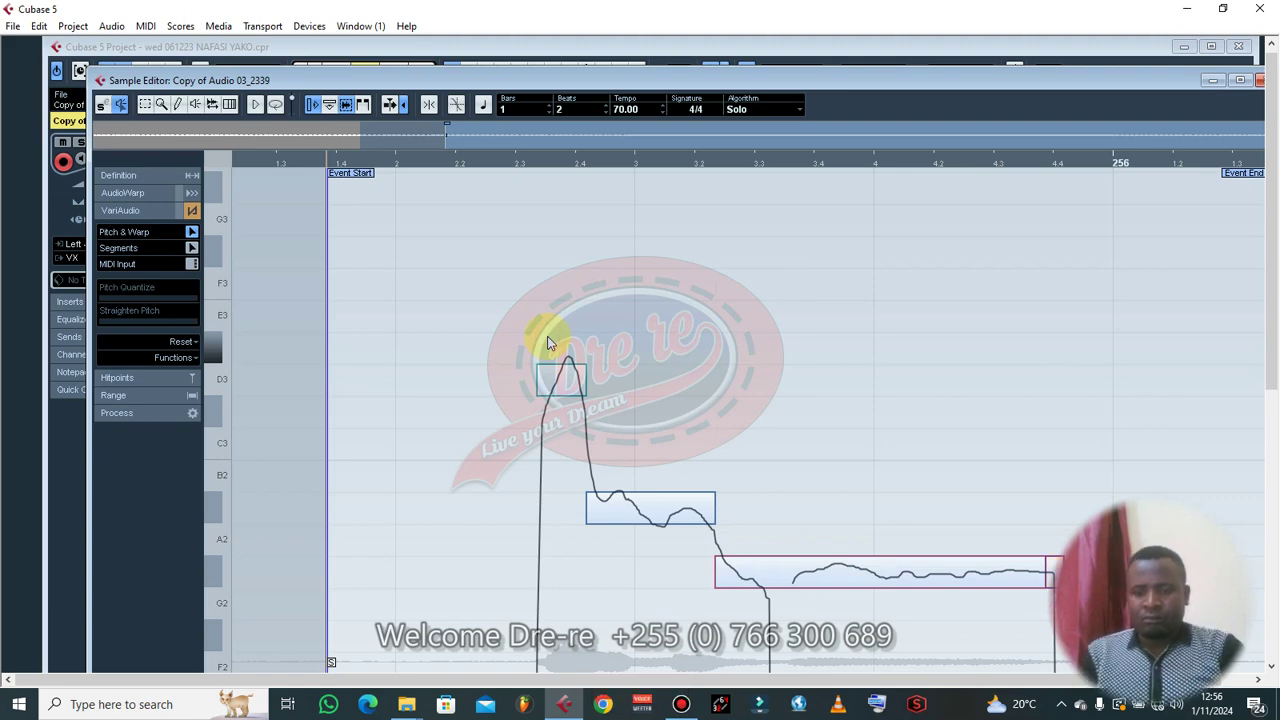
- Split the long G#2 pitch segment at three points and the A#2 segment at its middle using the VariAudio Segments mode
key("space")
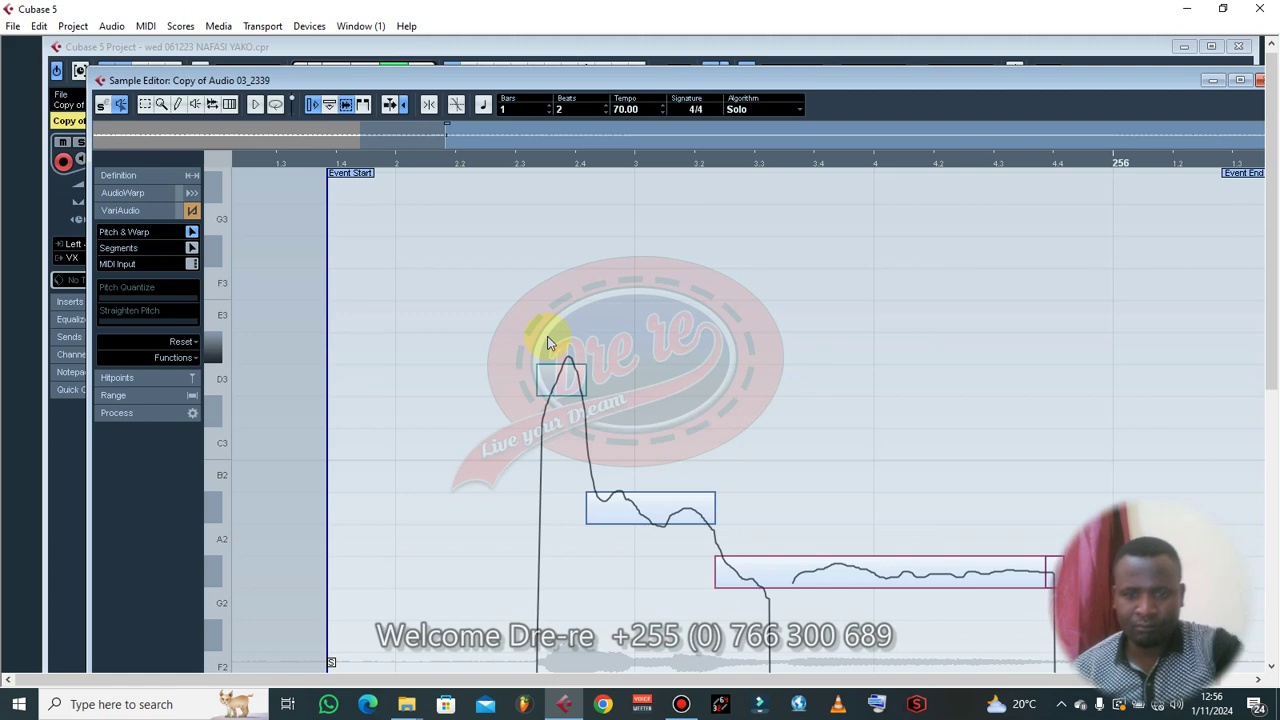
key("space")
left_click(766, 571)
scroll(748, 289, "down", 3)
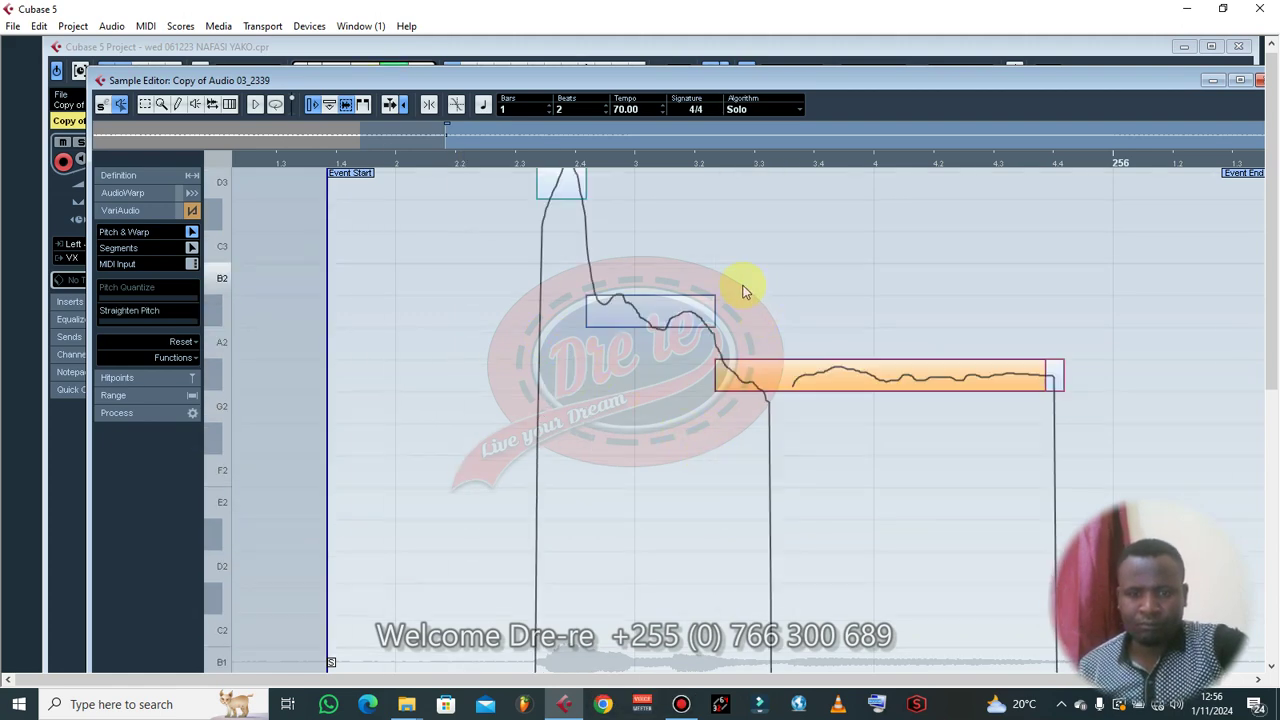
key("space")
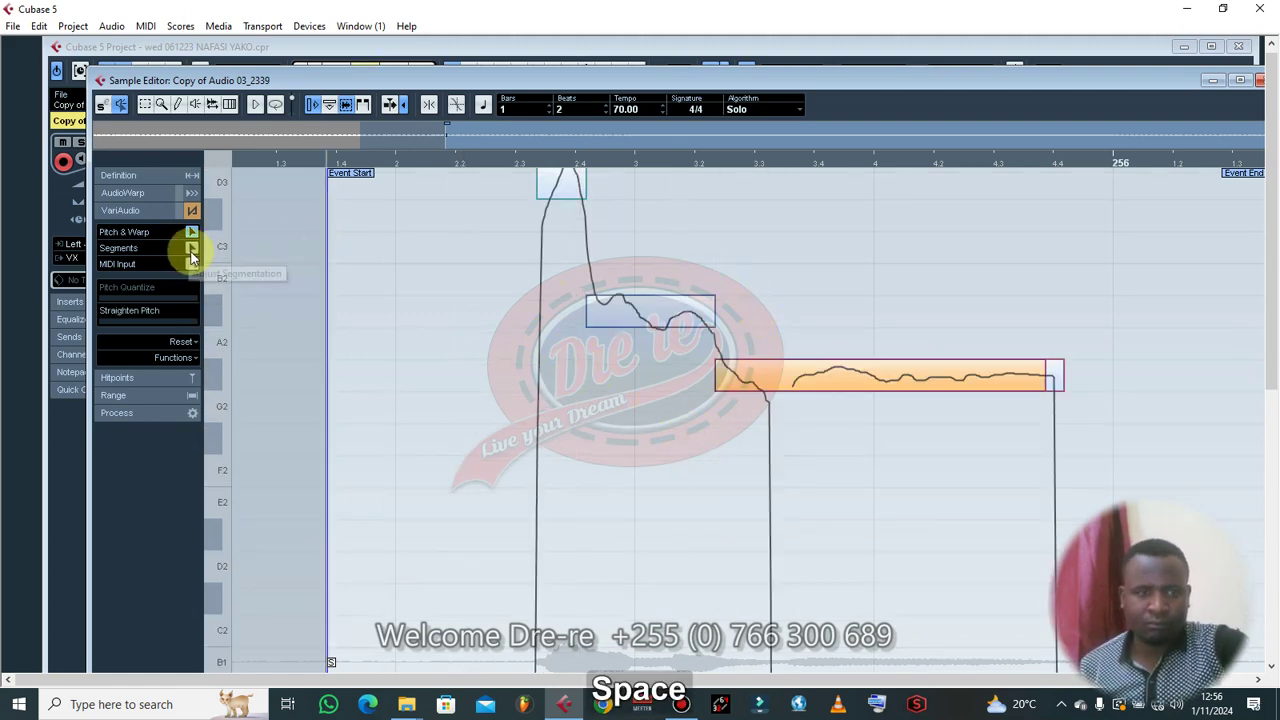
left_click(765, 389)
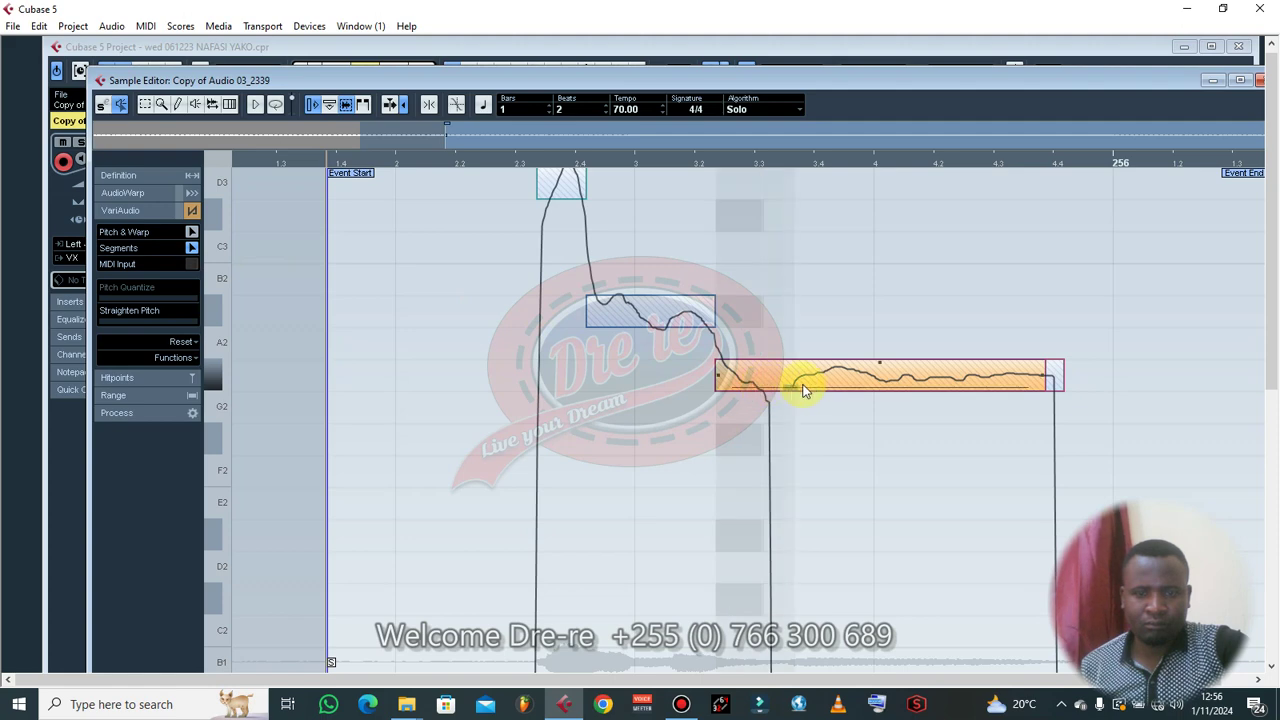
left_click(763, 390)
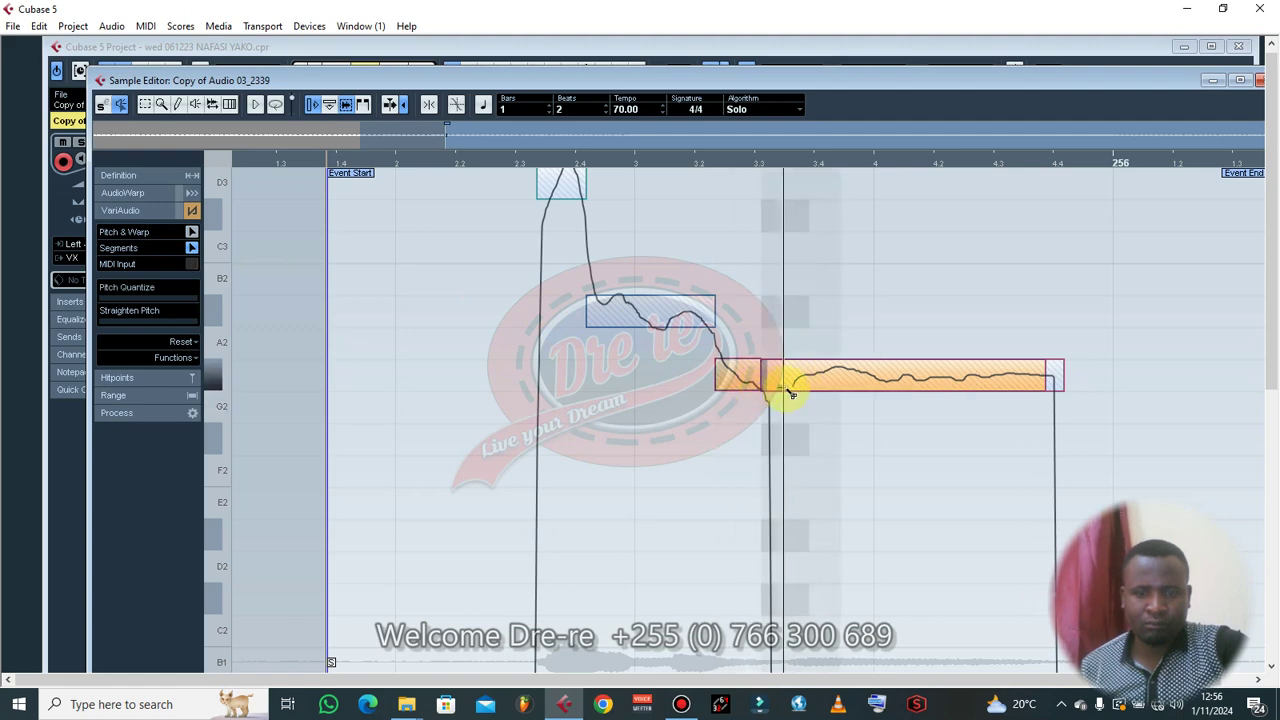
left_click(801, 390)
left_click(874, 384)
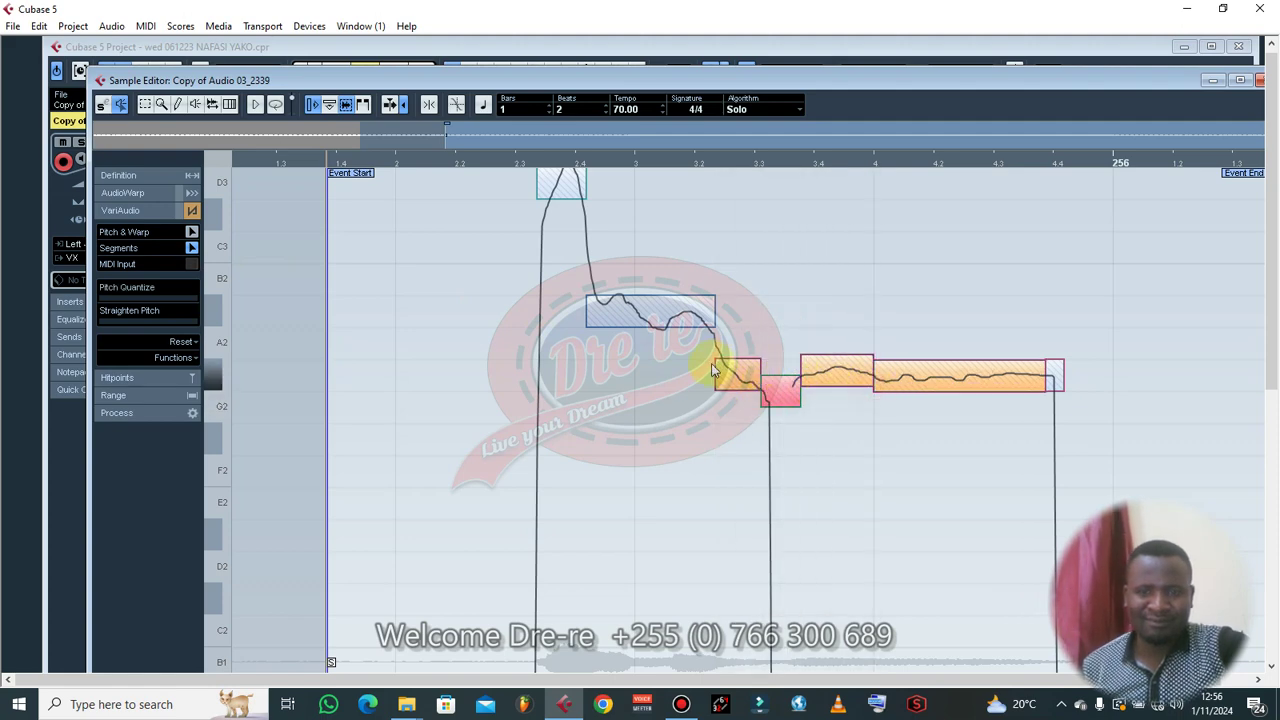
left_click(659, 320)
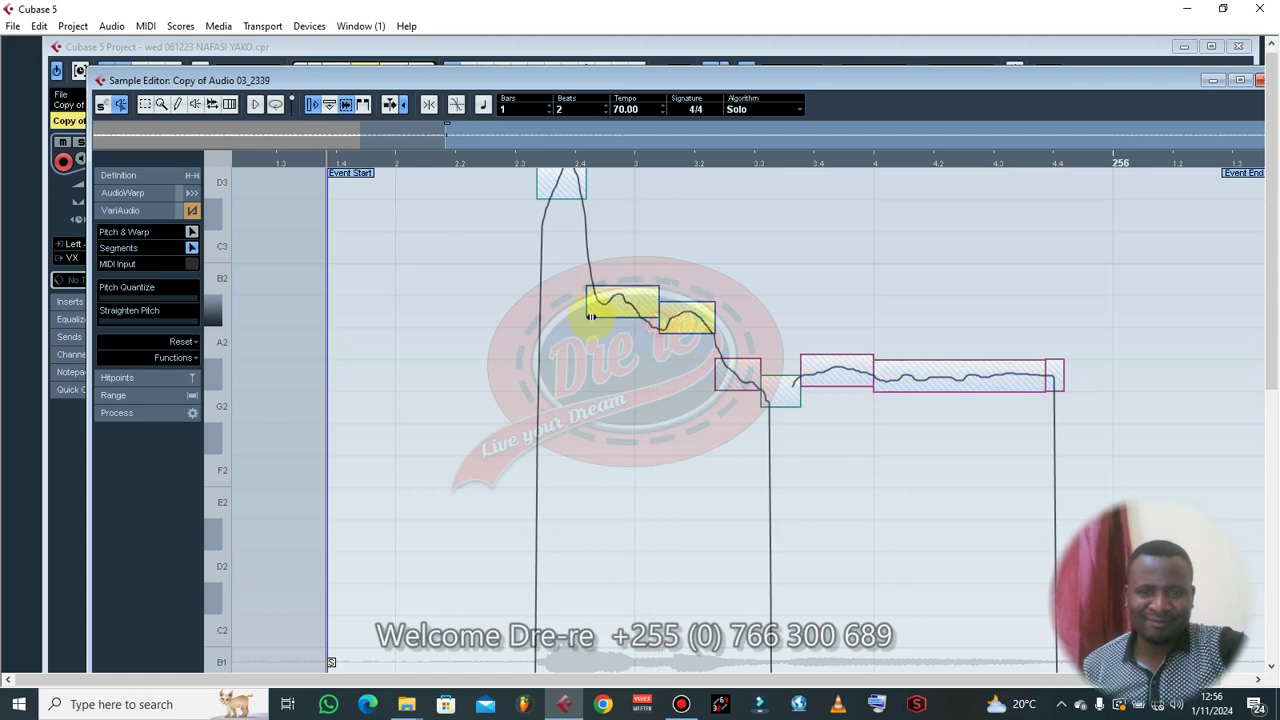
- Return to Pitch & Warp mode, select all segments from A#2 downwards and pitch-quantize them to the nearest semitones
left_click(192, 232)
left_click_drag(478, 280, 1109, 486)
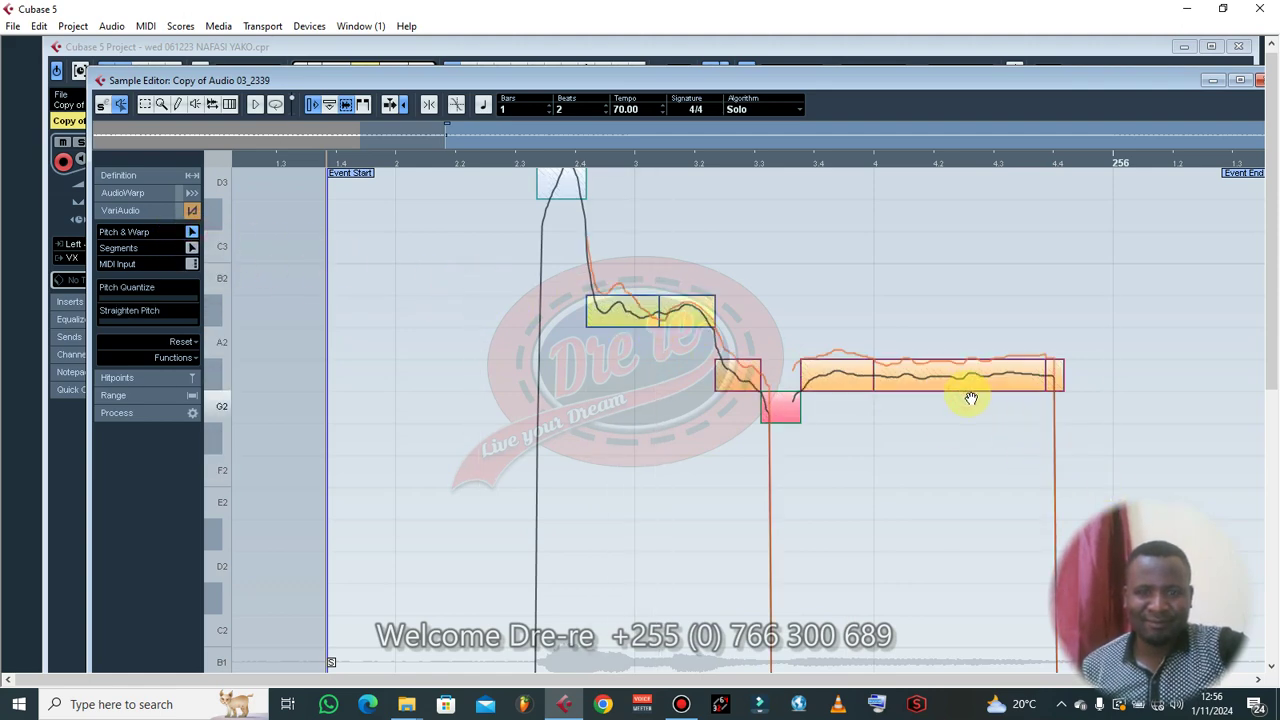
left_click(742, 382)
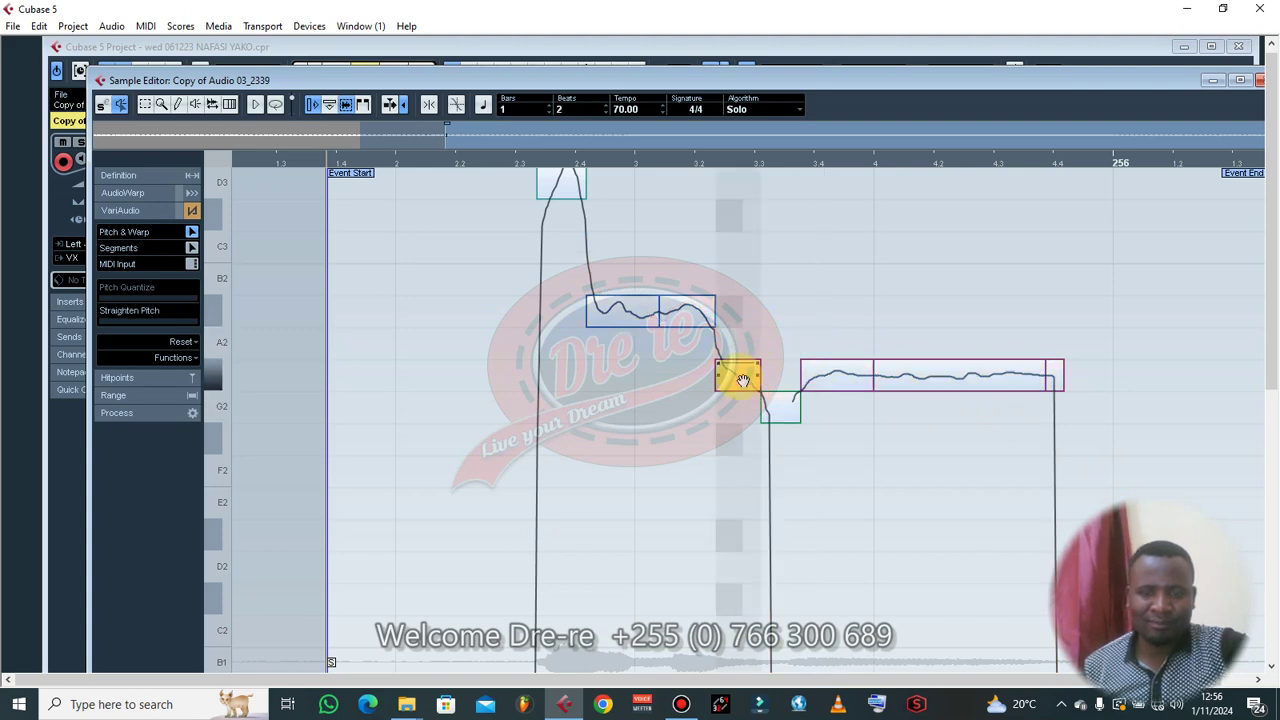
- Lower the short G2 segment by one semitone to F#2, audition the phrase and close the Sample Editor
left_click_drag(780, 407, 778, 443)
left_click(850, 380)
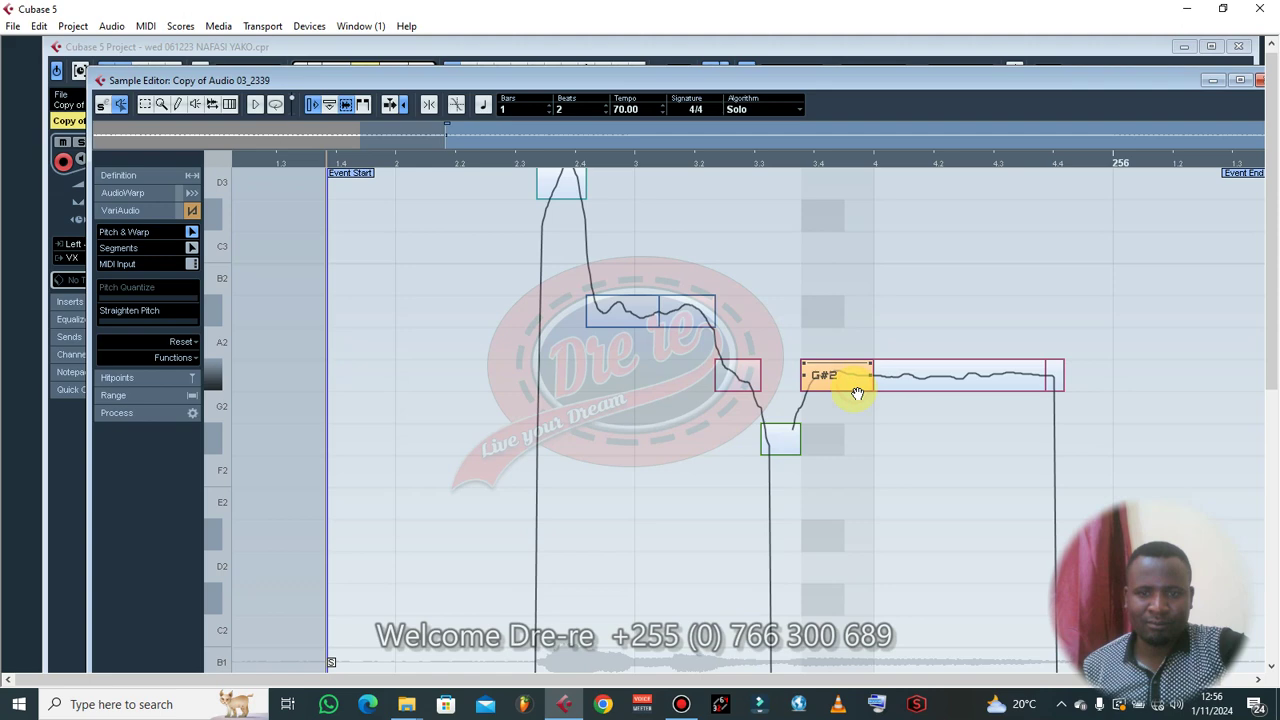
left_click(908, 376)
left_click(1056, 380)
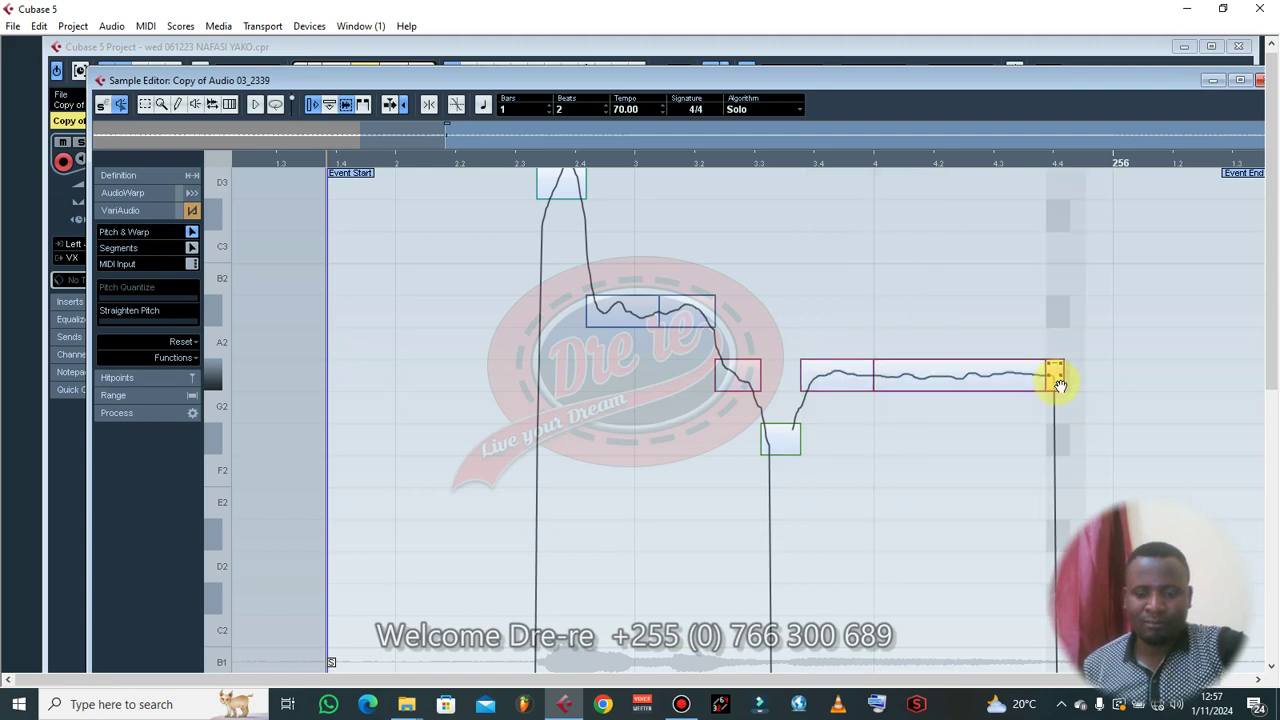
key("space")
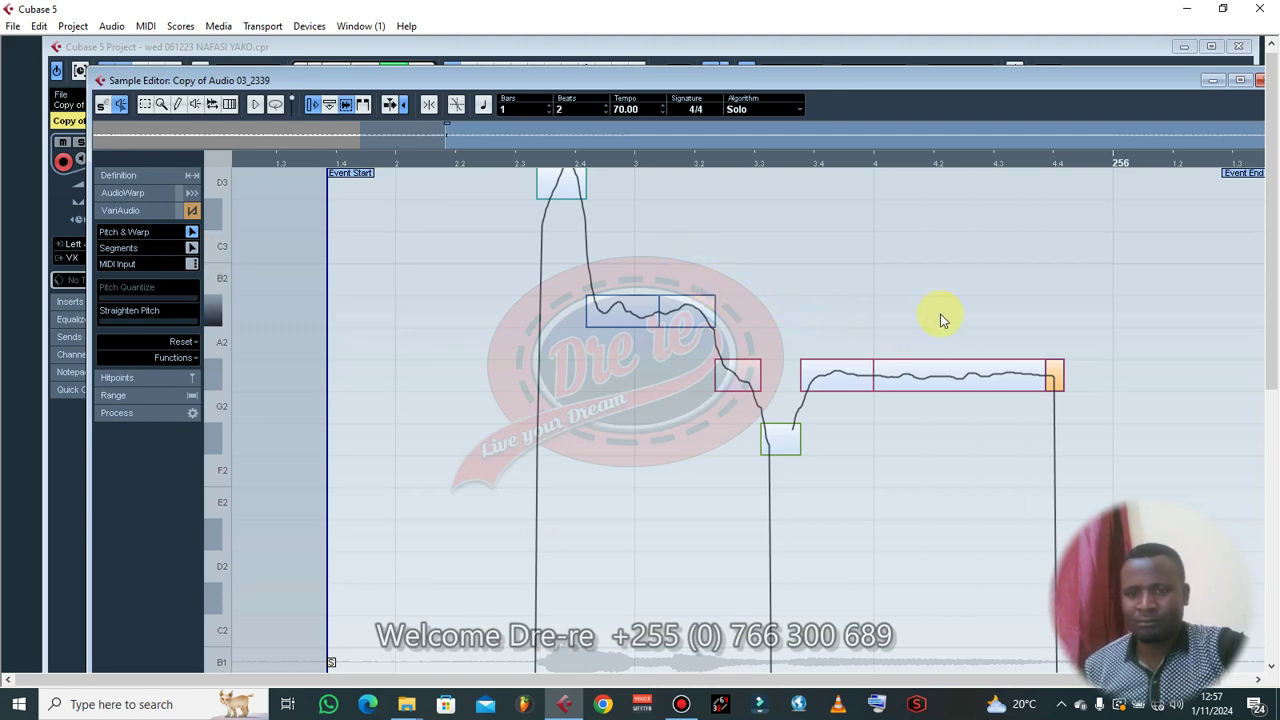
key("space")
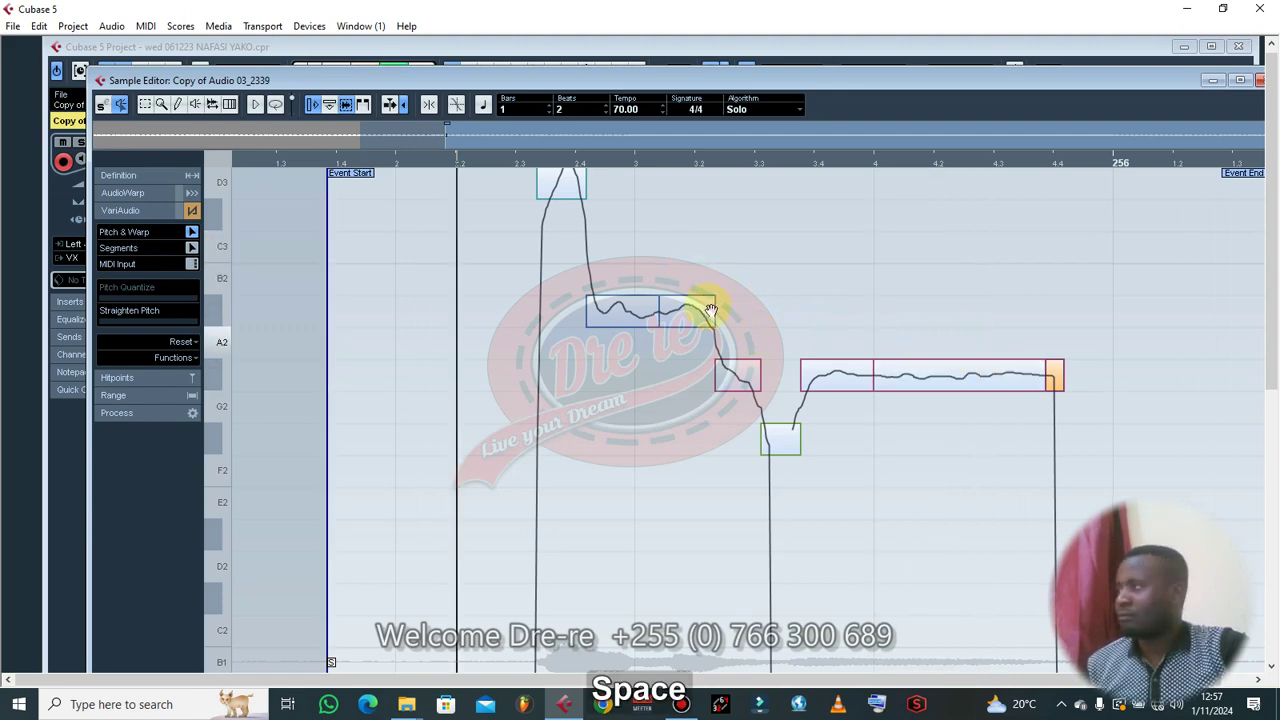
left_click(709, 309)
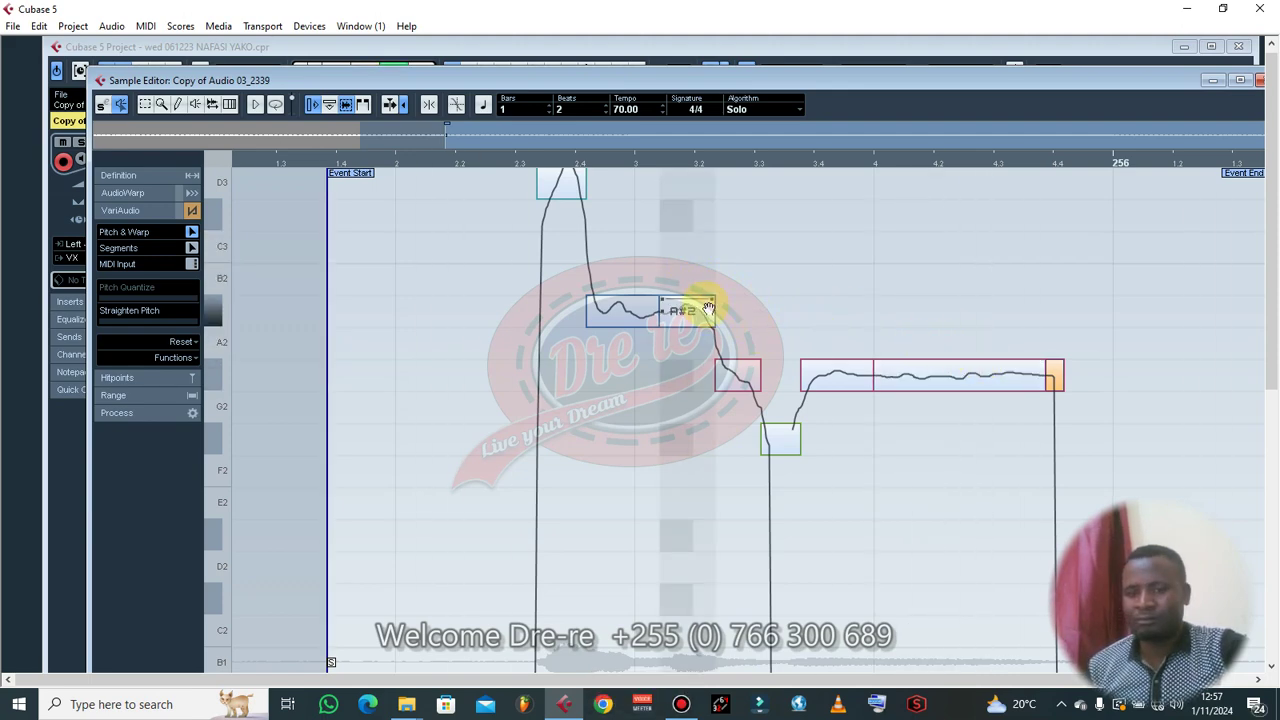
left_click(1258, 80)
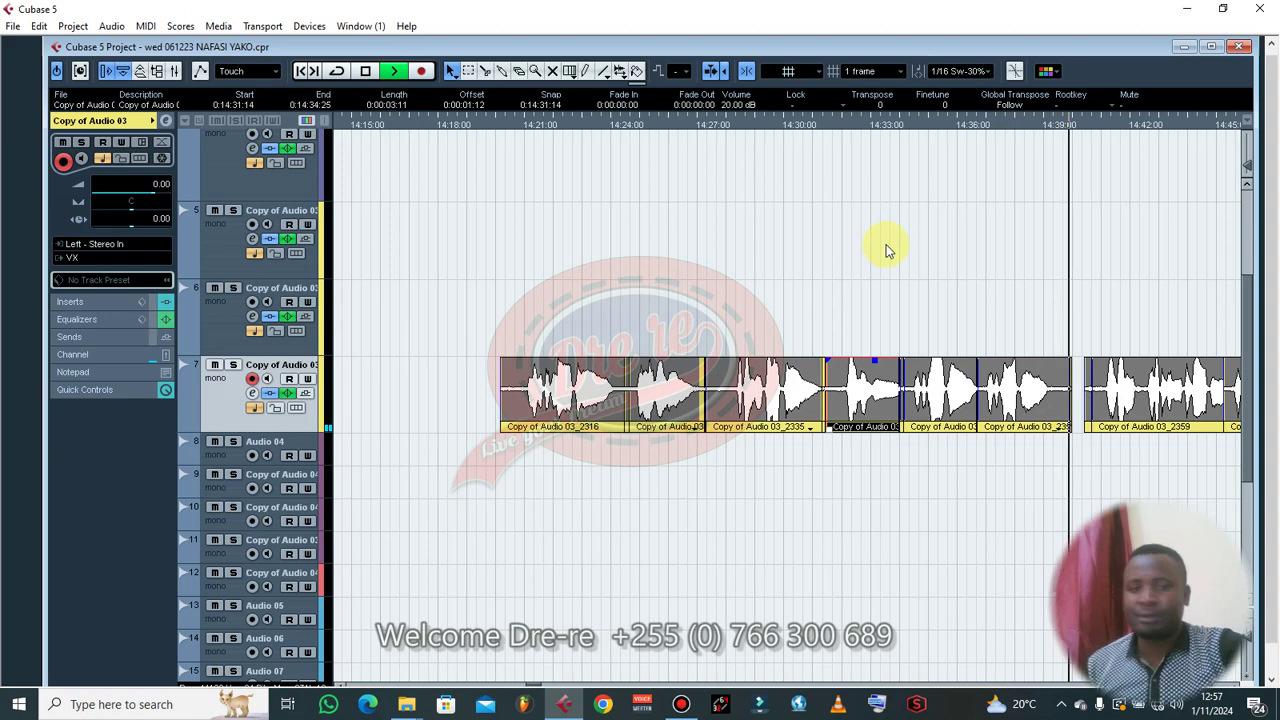
- Split track 7's clip that starts at 14:36:20 at 14:39:14 and delete its tail
left_click(1052, 422)
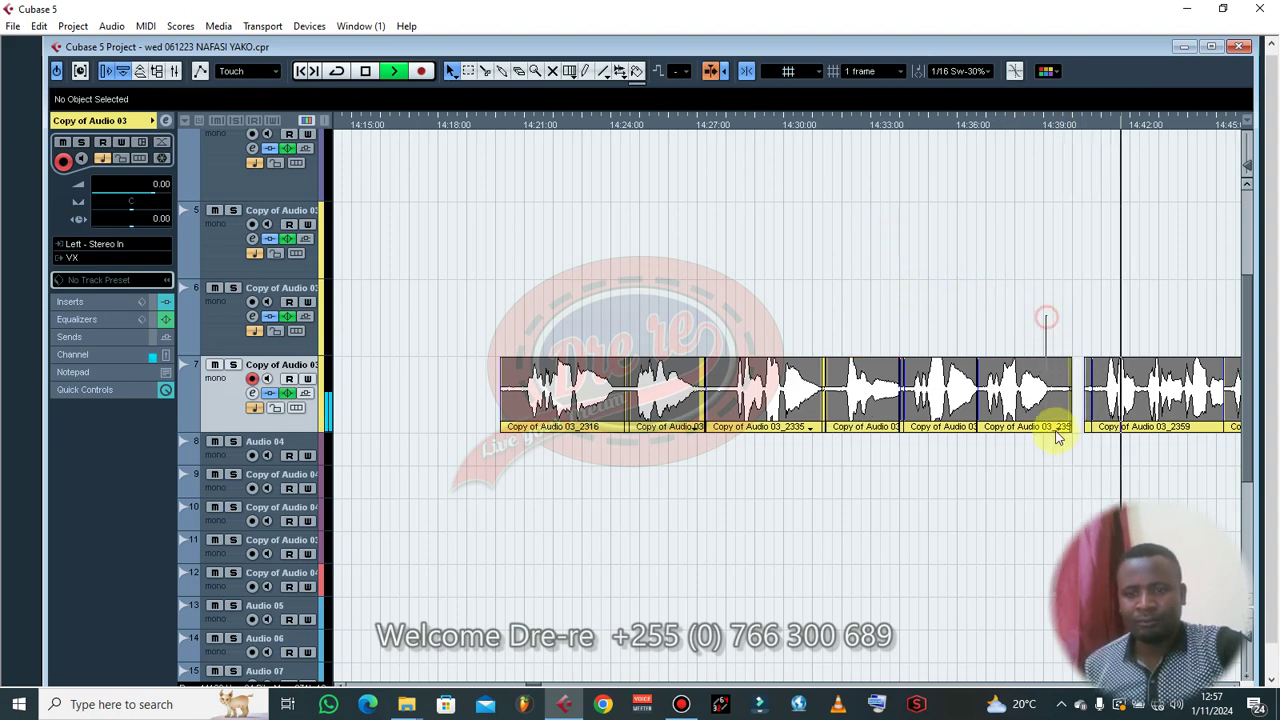
right_click(1056, 424)
left_click(1092, 428)
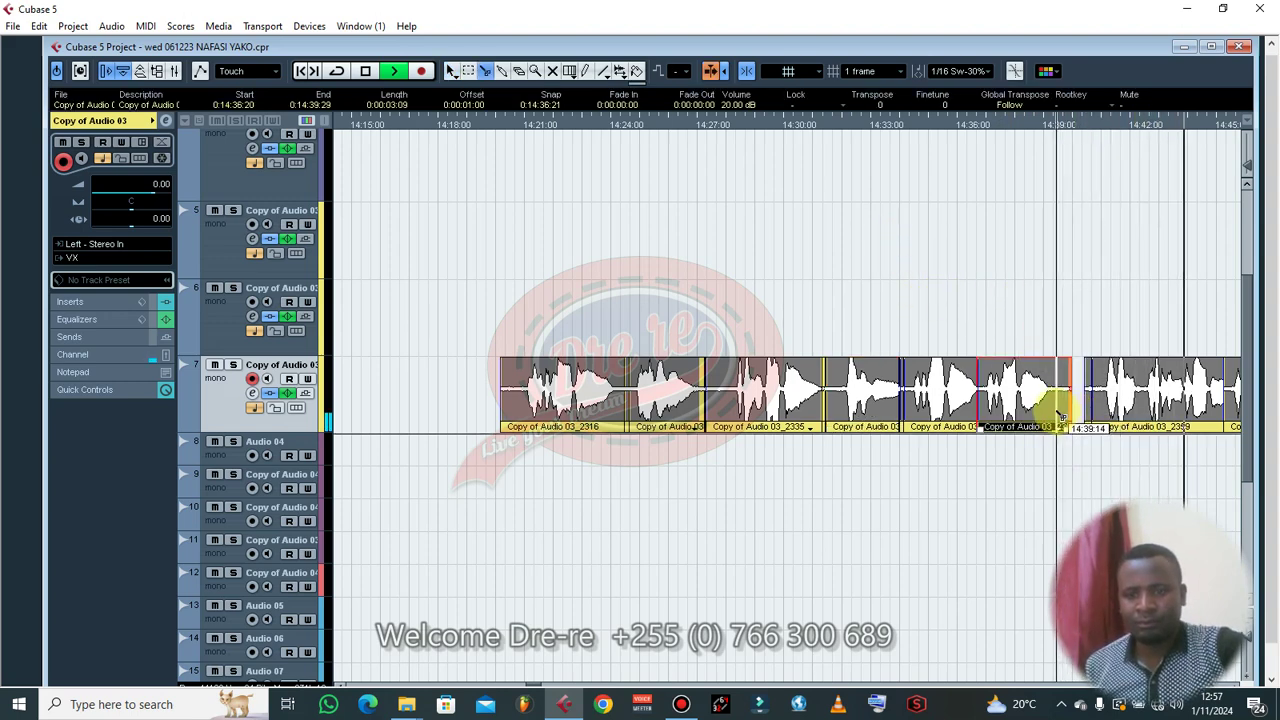
left_click(1057, 412)
right_click(1056, 414)
left_click(1056, 415)
key("BackSpace")
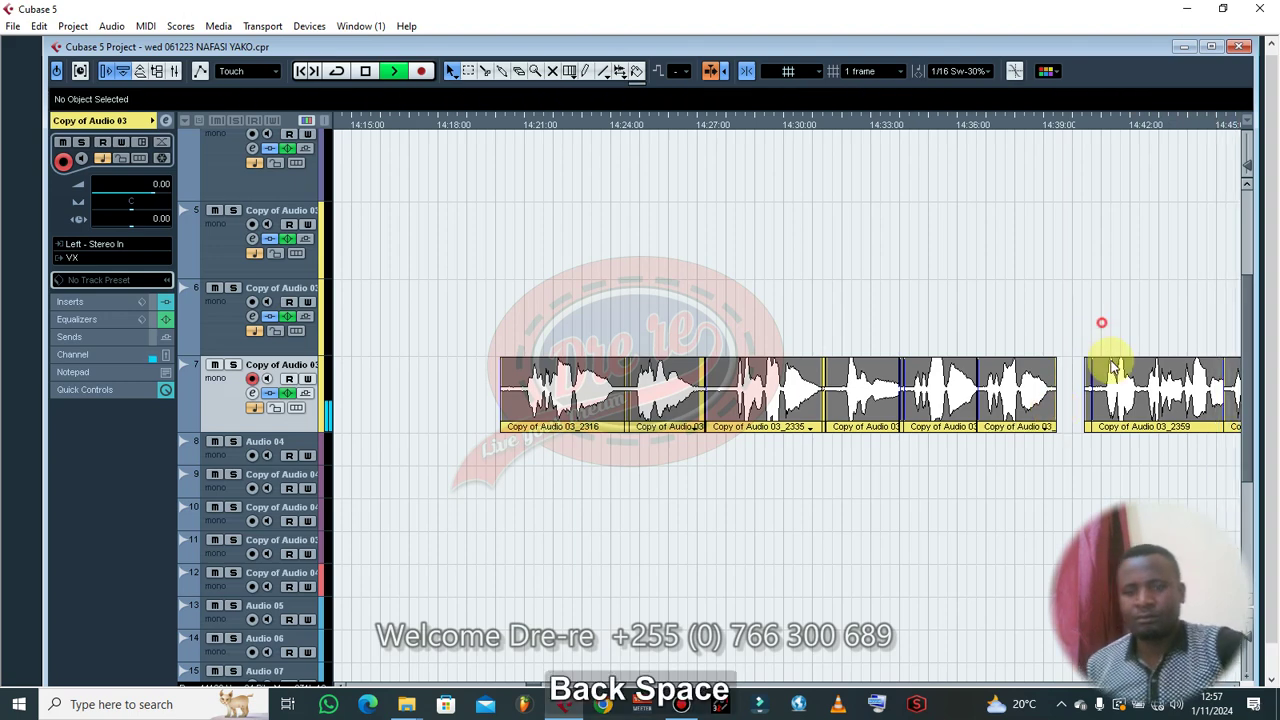
- Split track 7's clip Copy of Audio 03_2359 at 14:41:04 and delete everything before the cut
left_click(1118, 420)
right_click(1160, 430)
left_click(1158, 425)
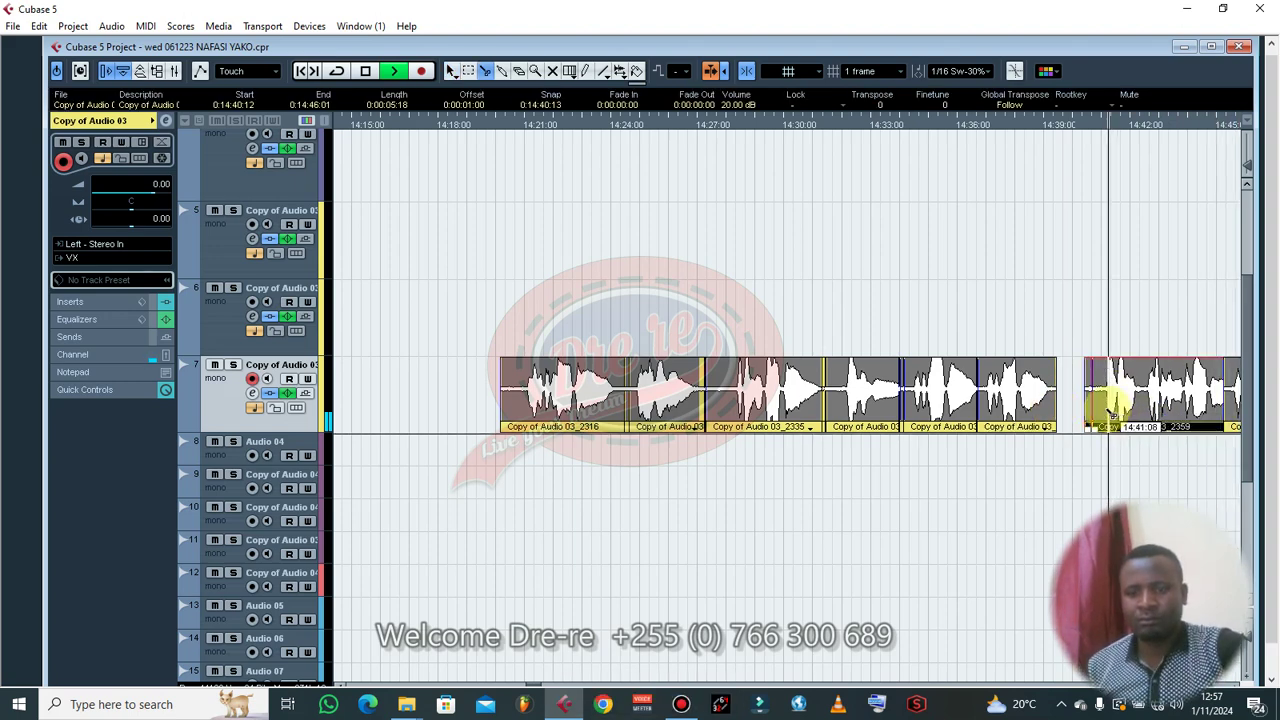
left_click(1106, 410)
right_click(1104, 400)
left_click(1095, 338)
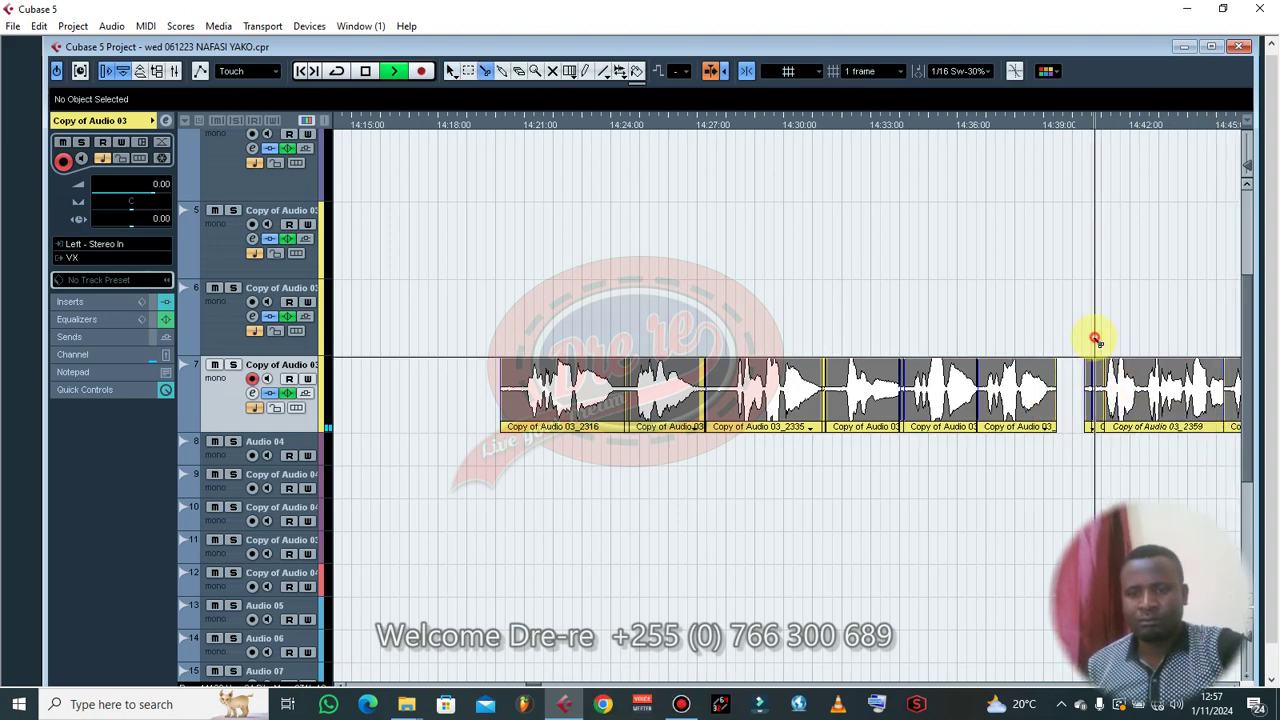
key("1")
left_click(1097, 402)
key("BackSpace")
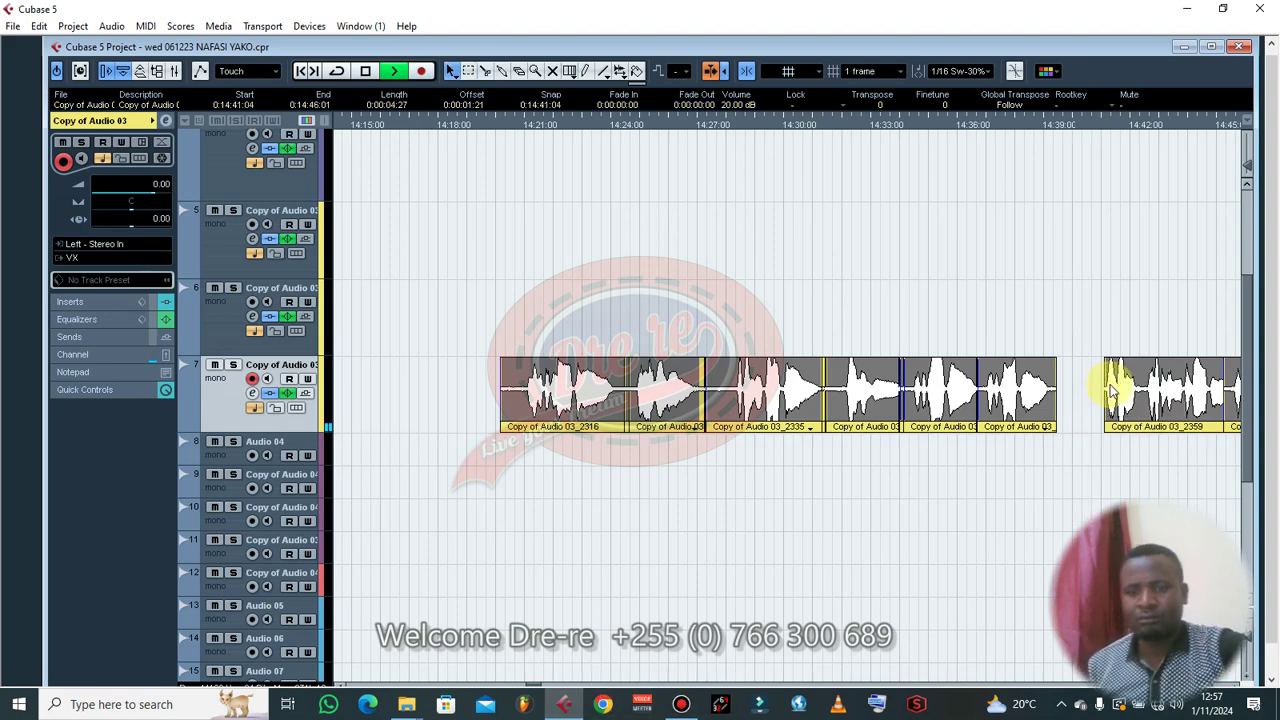
- Trim the start of track 7's clip that follows Copy of Audio 03_2372 to 14:56:03
key("g")
key("g")
key("g")
key("g")
key("g")
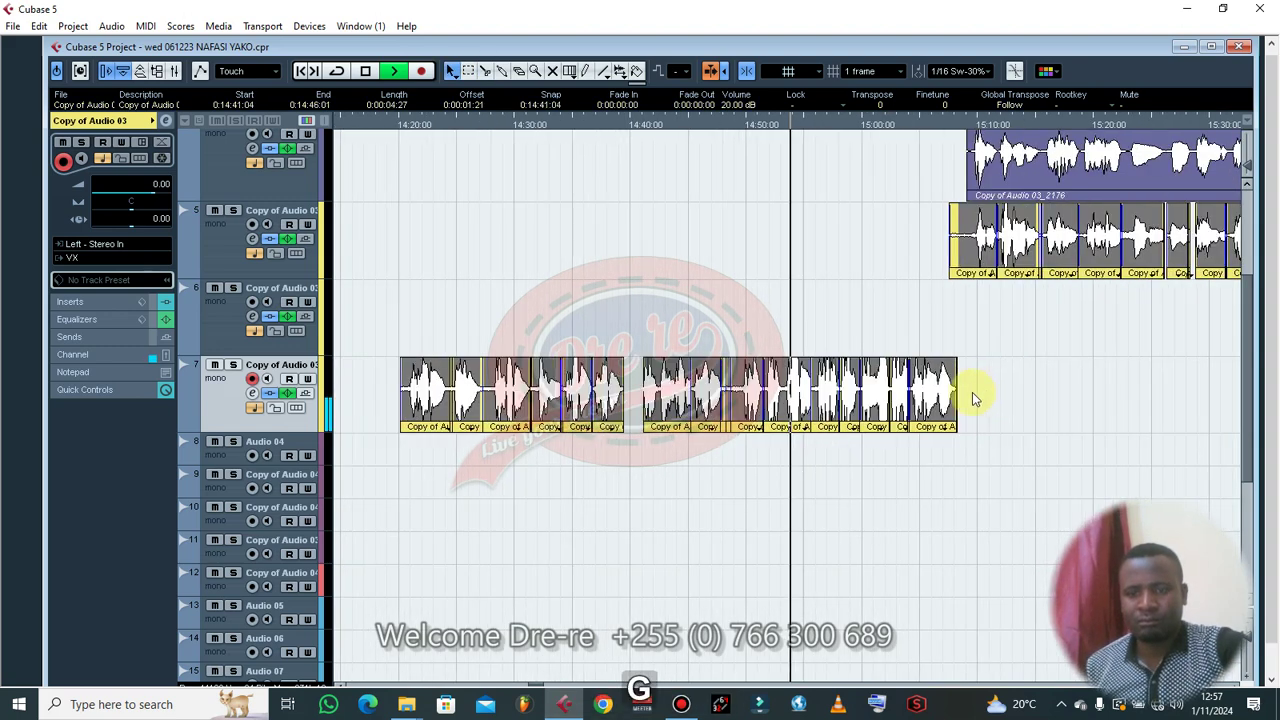
left_click(829, 350)
left_click(832, 386)
key("h")
key("h")
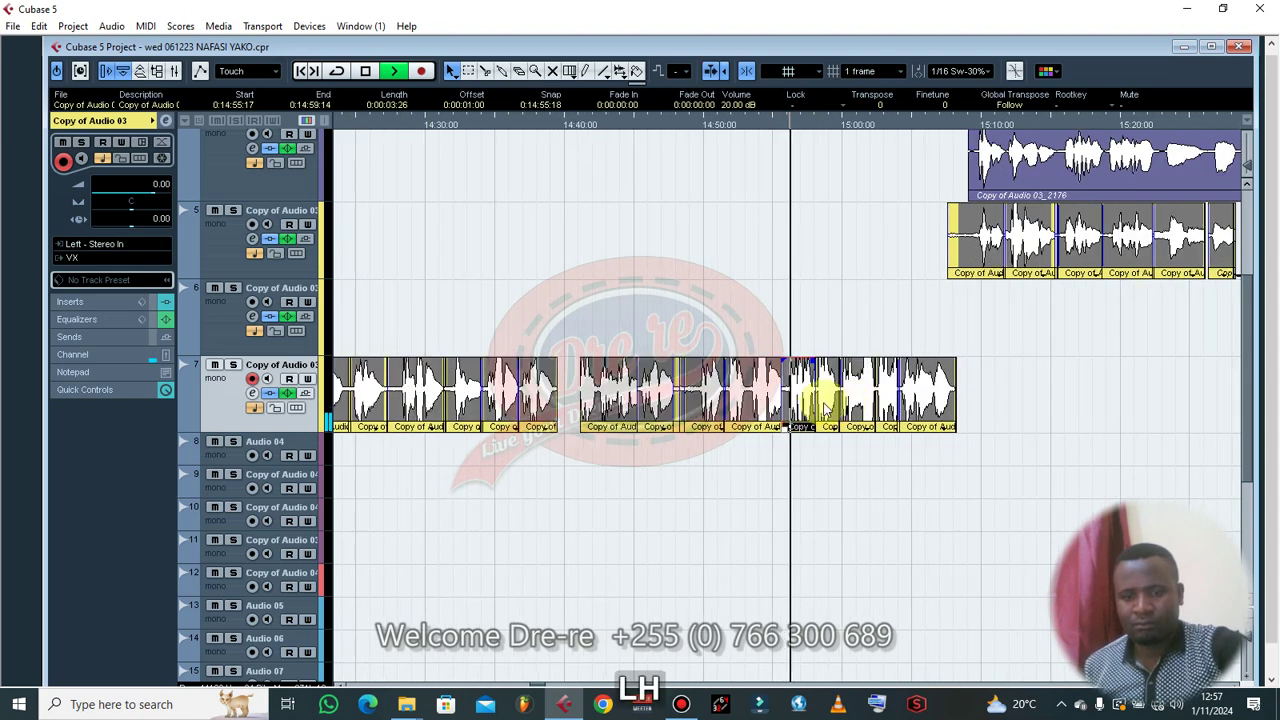
left_click_drag(731, 432, 757, 443)
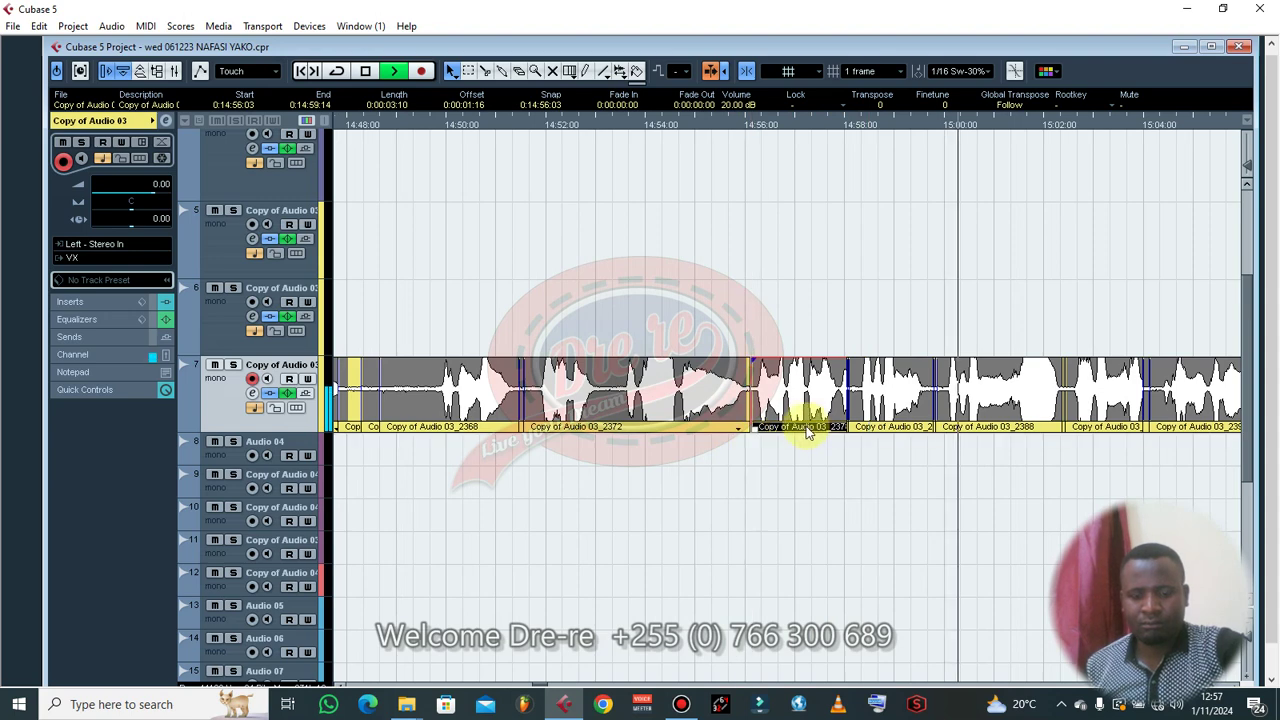
- Trim the start of track 7's clip just before Copy of Audio 03_2388 to 14:58:08
key("g")
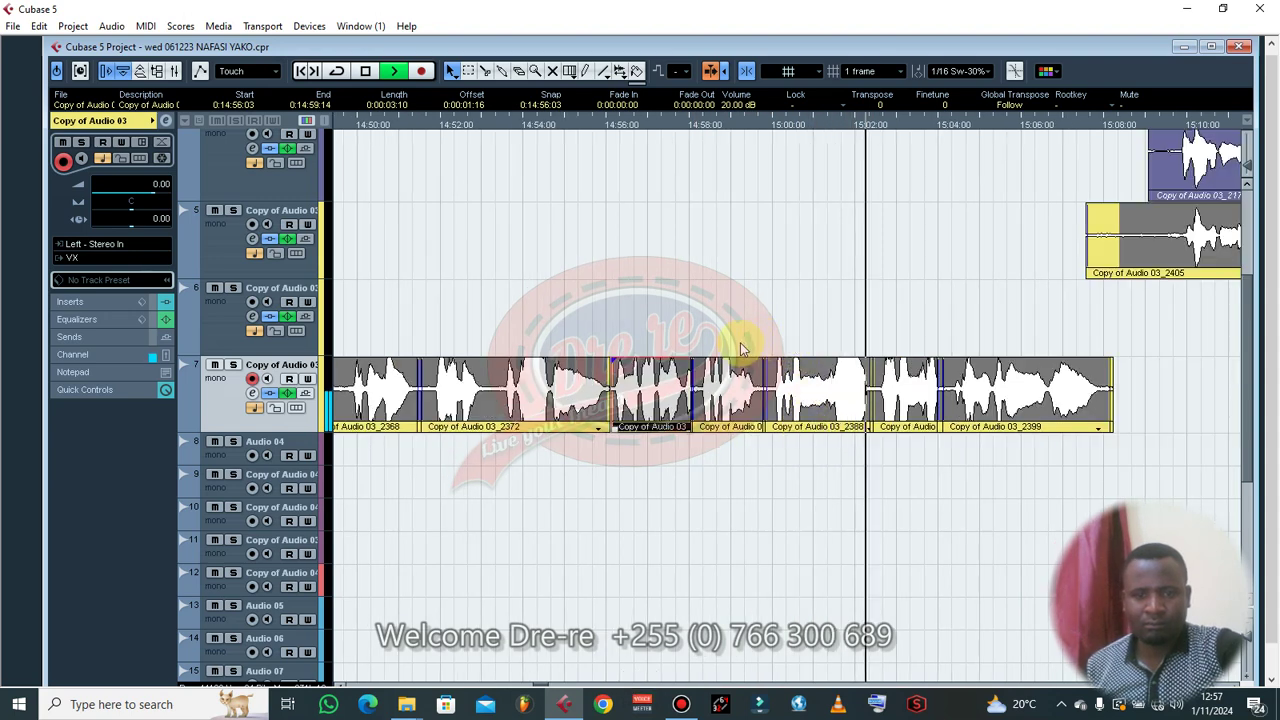
left_click(711, 432)
left_click_drag(736, 350, 704, 432)
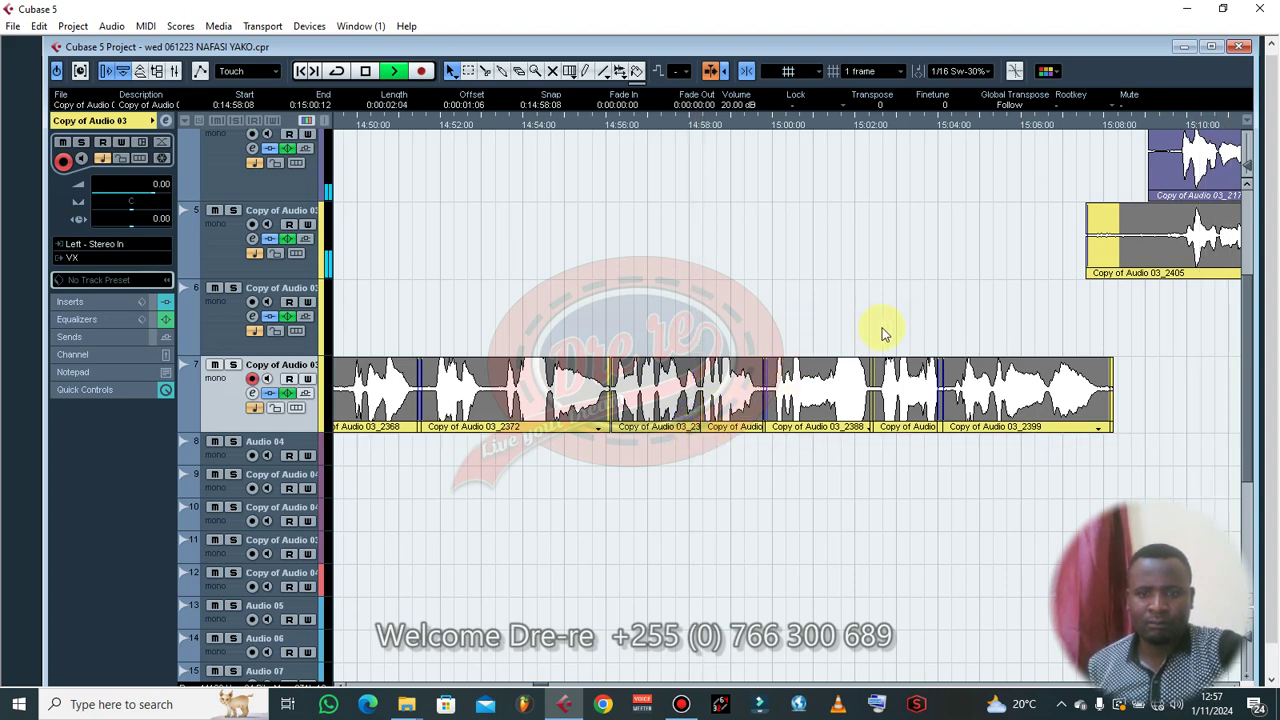
- Trim the start of track 7's clip Copy of Audio 03_2399 to 15:04:05
left_click(974, 420)
left_click_drag(946, 425, 955, 436)
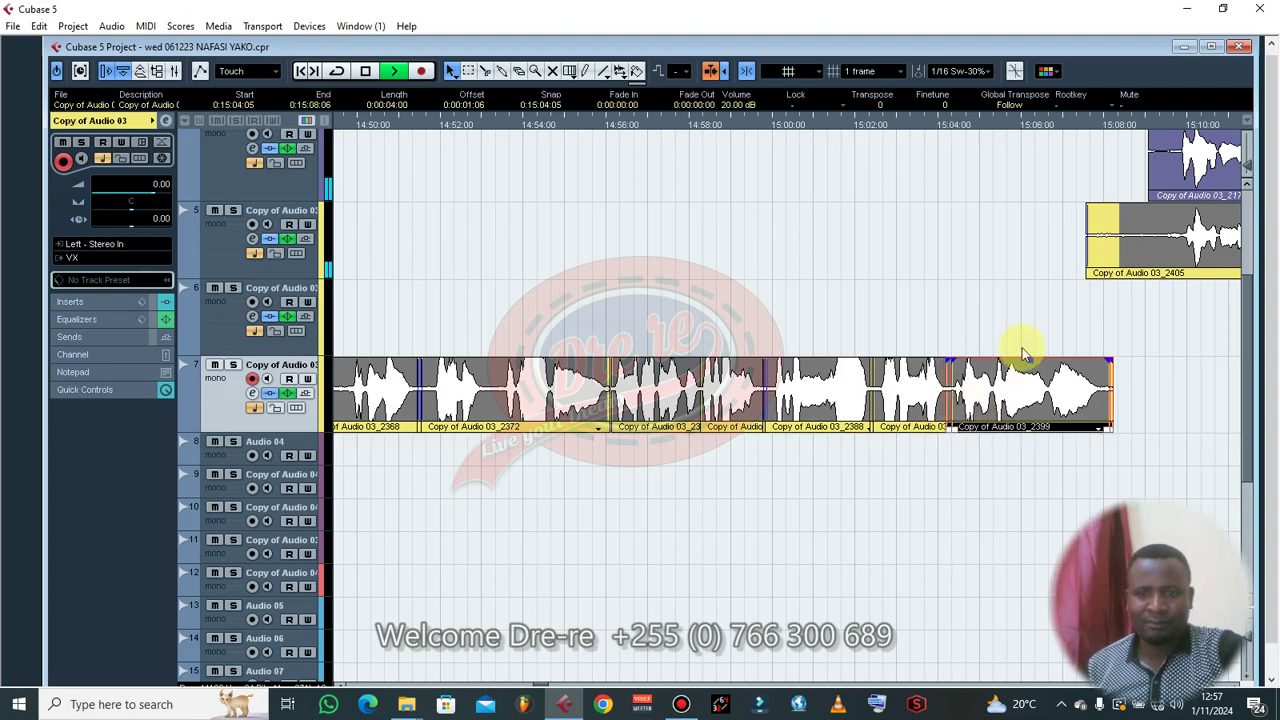
left_click(998, 341)
- Split track 7's clip Copy of Audio 03_2368 at 14:49:20 and delete its quiet opening along with the short fragments before it
key("g")
key("g")
key("g")
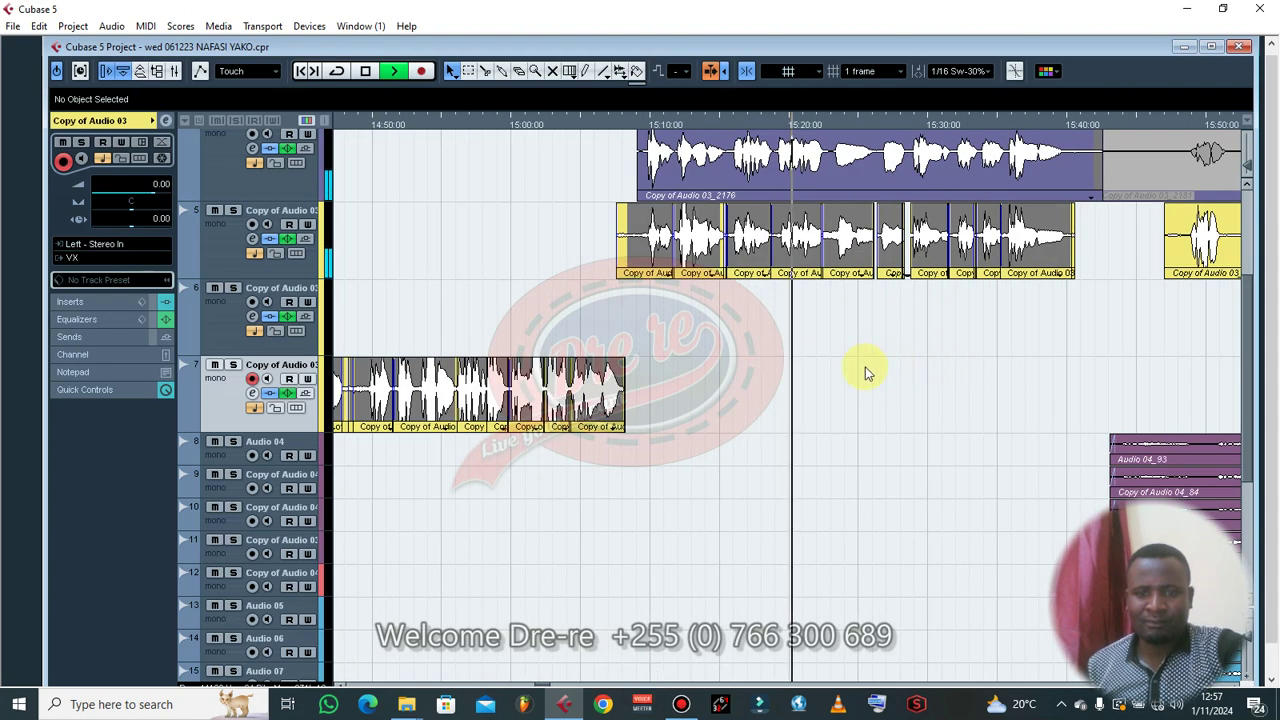
key("g")
key("space")
key("g")
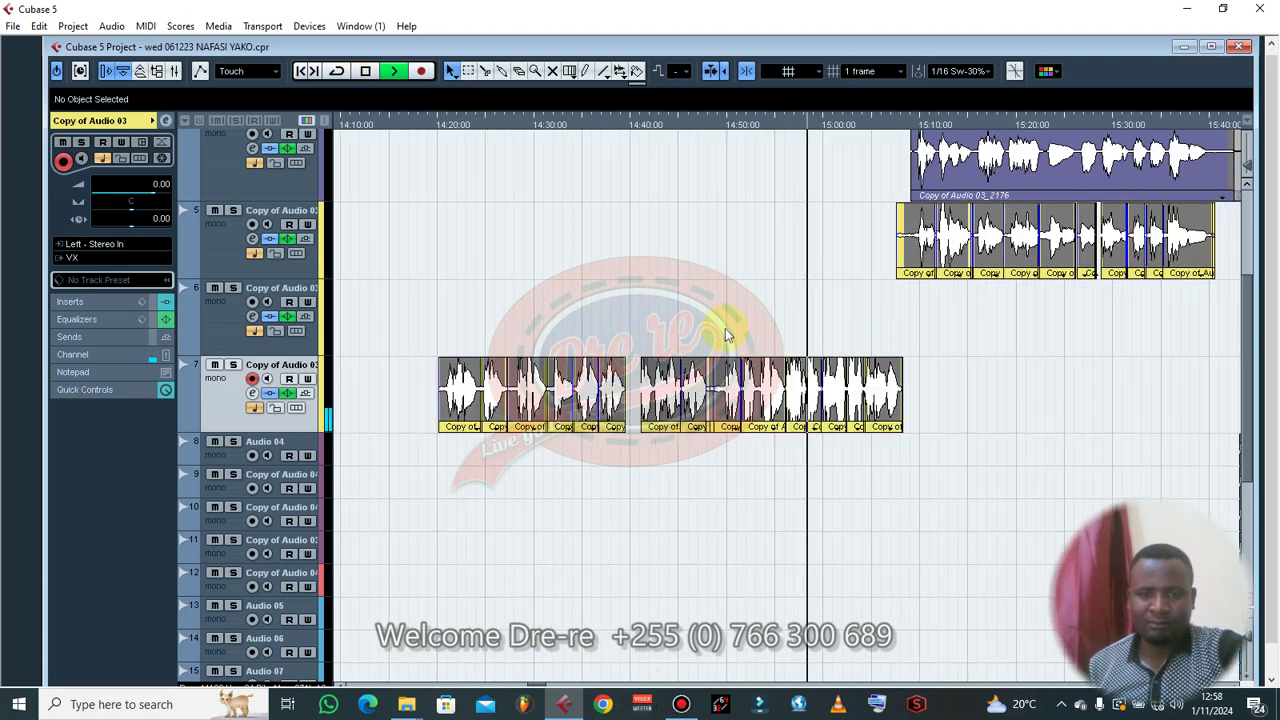
left_click(716, 398)
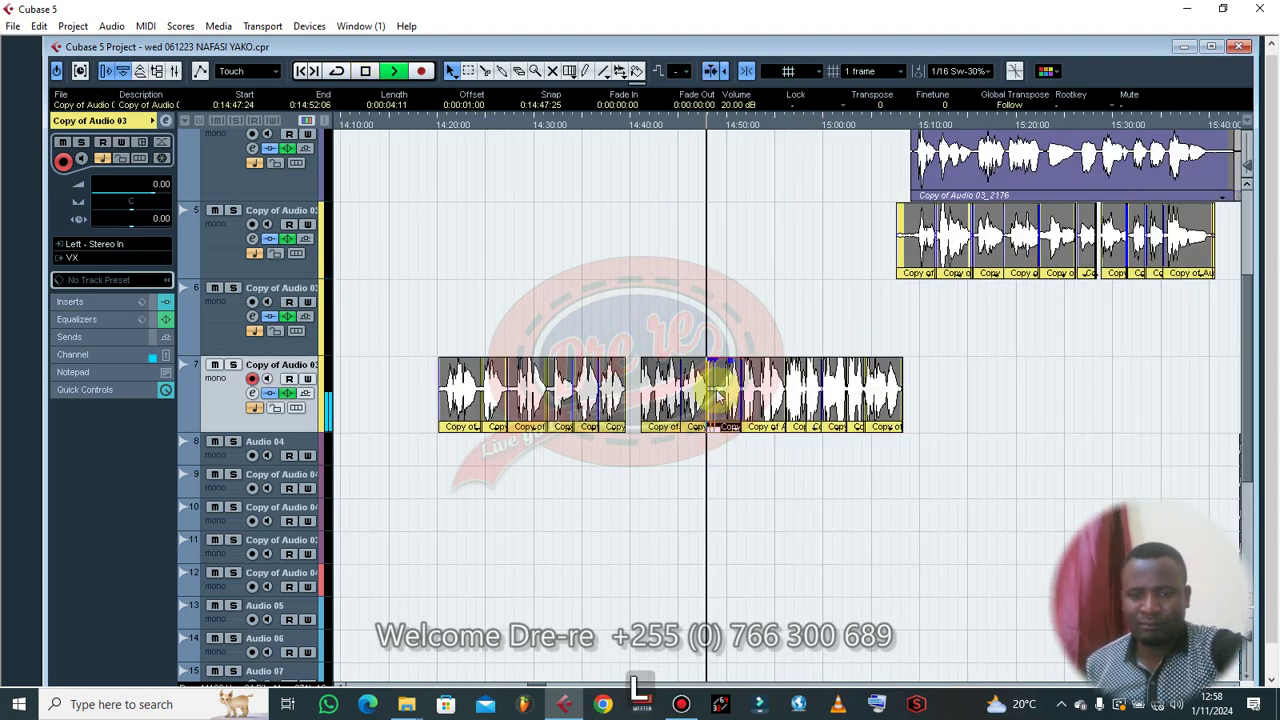
key("h")
key("h")
key("h")
right_click(795, 405)
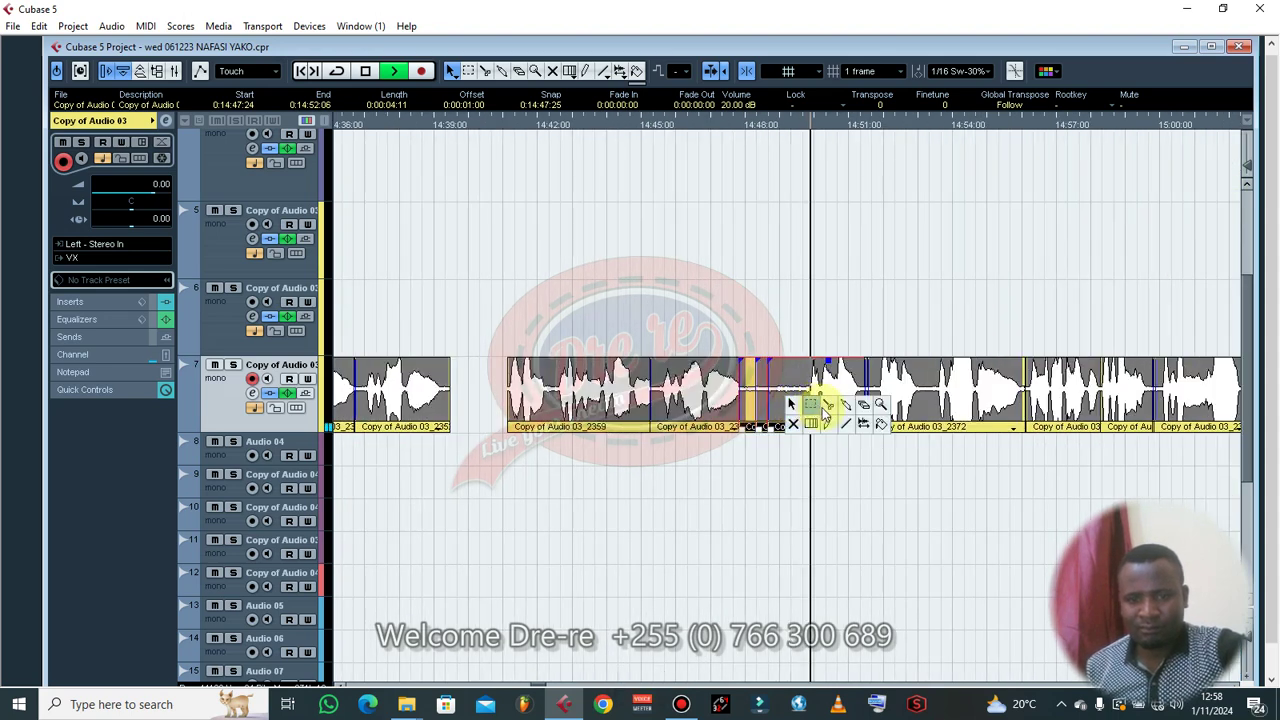
left_click(828, 399)
left_click(803, 400)
key("1")
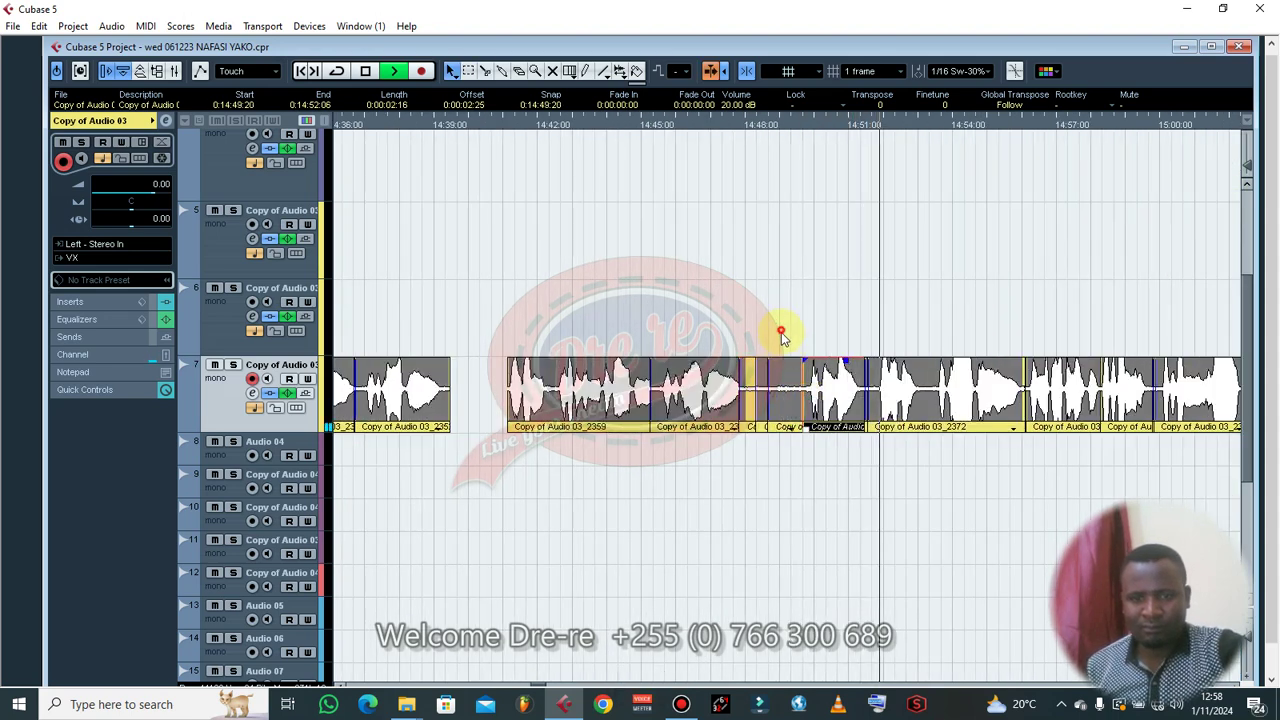
left_click(789, 415)
key("BackSpace")
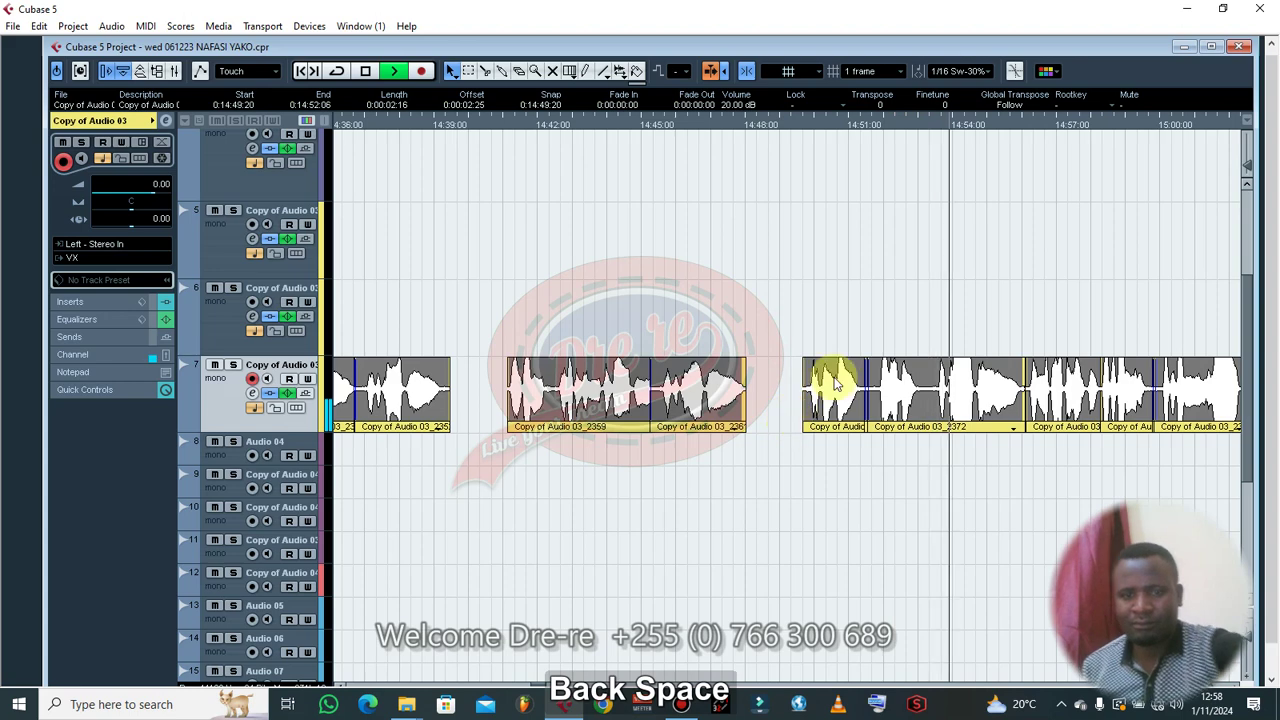
- Resume playback from about 14:58 to listen to the final phrases on track 7
key("g")
key("g")
key("g")
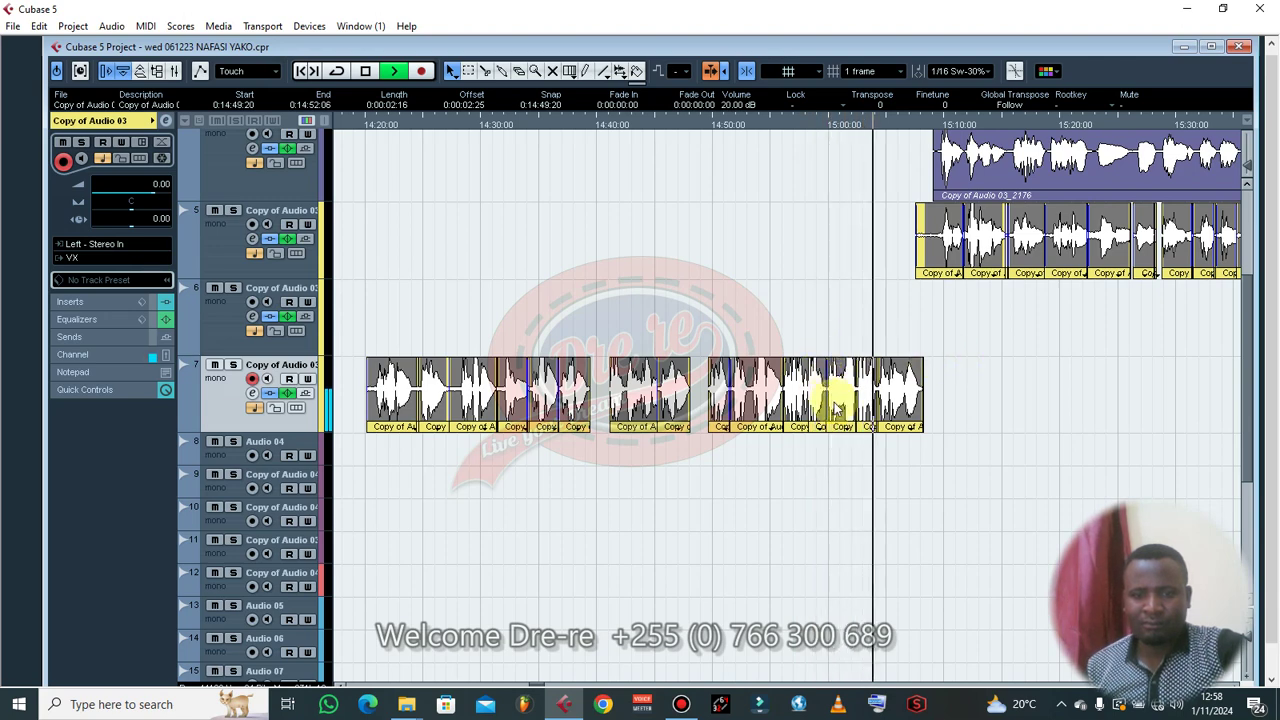
left_click(803, 120)
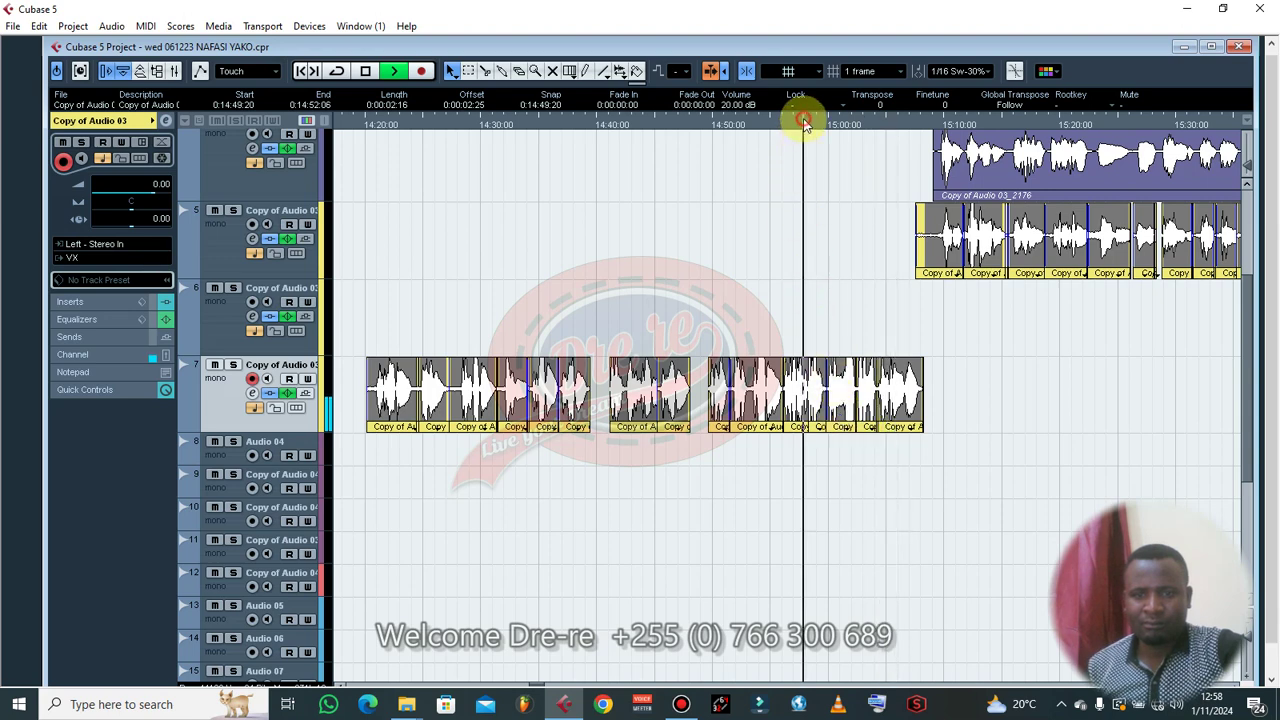
- Toggle track 7's solo during playback and listen through its final phrases up to where track 5's clips begin
left_click(233, 365)
key("space")
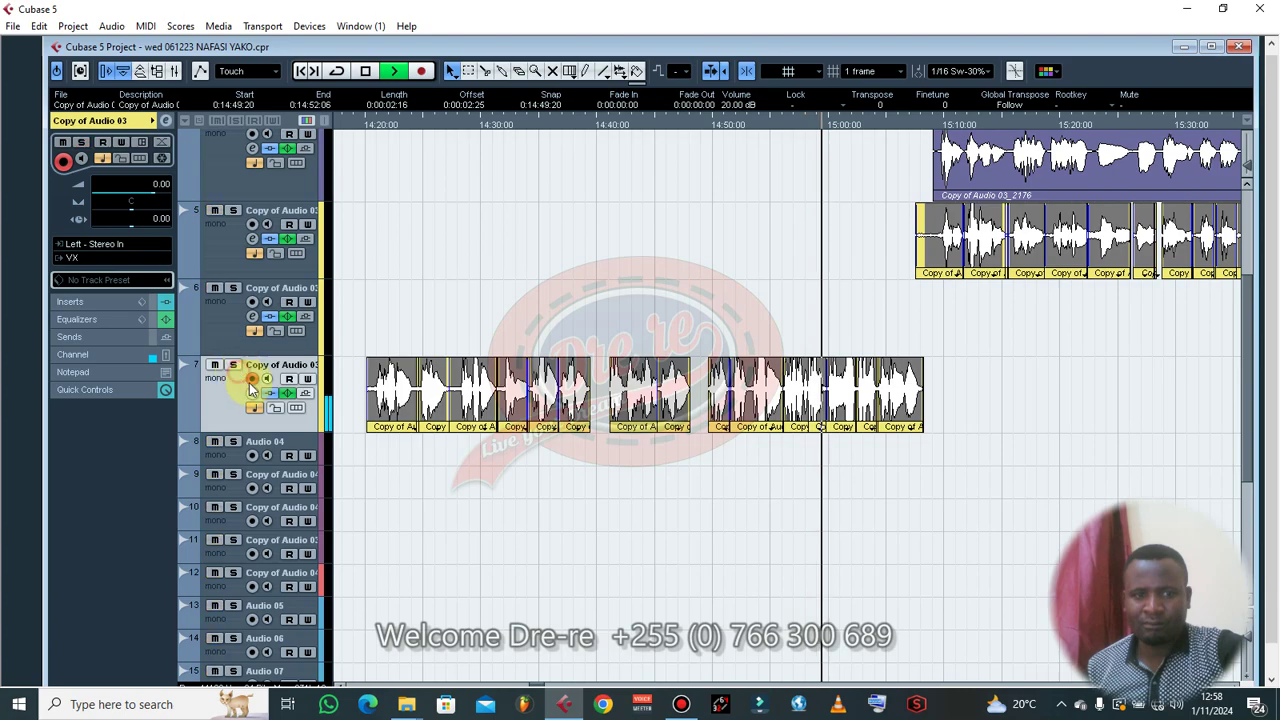
left_click(233, 365)
key("space")
key("g")
key("g")
key("g")
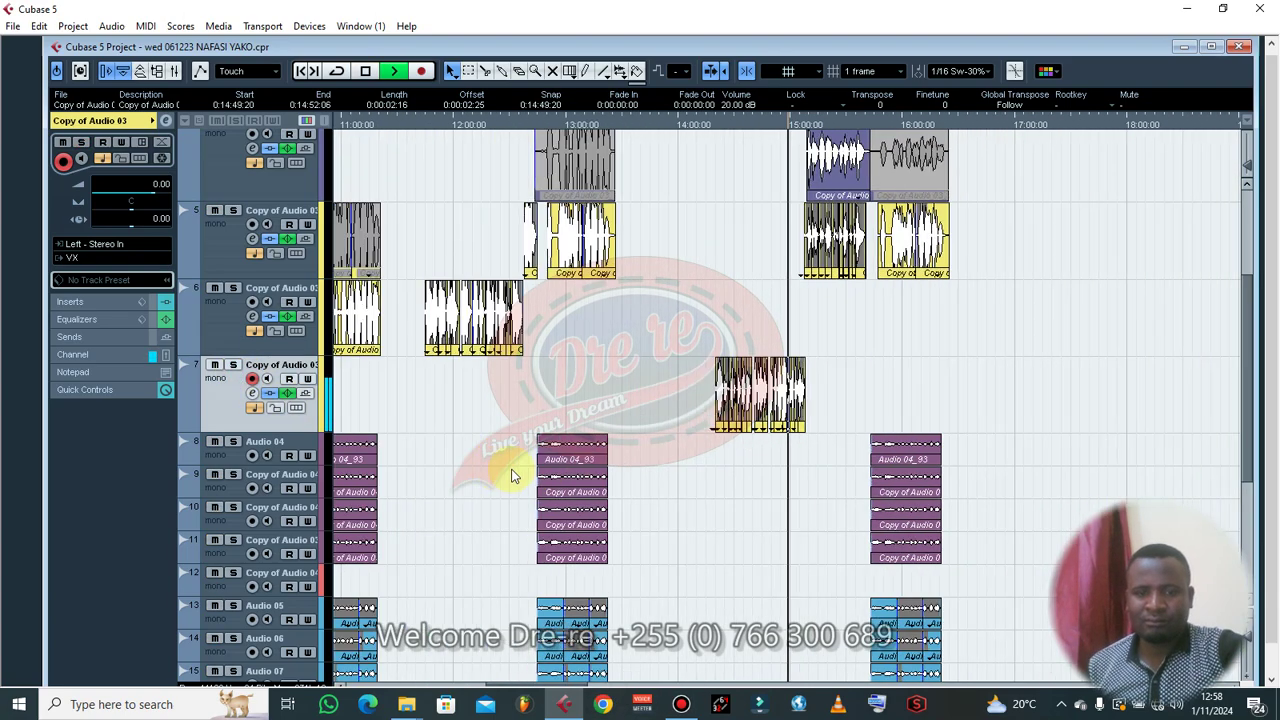
key("h")
key("h")
key("h")
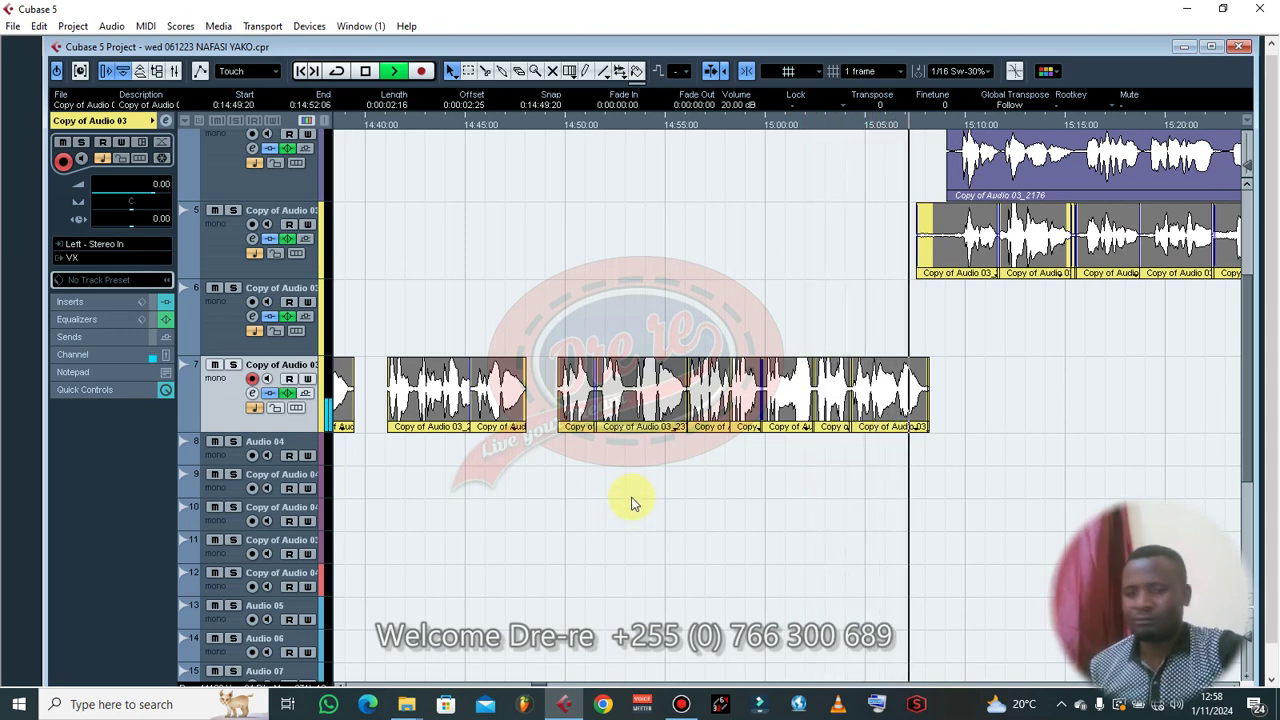
- Add a very short fade-out at the end of track 7's last clip, just before 15:10:00
left_click(963, 371)
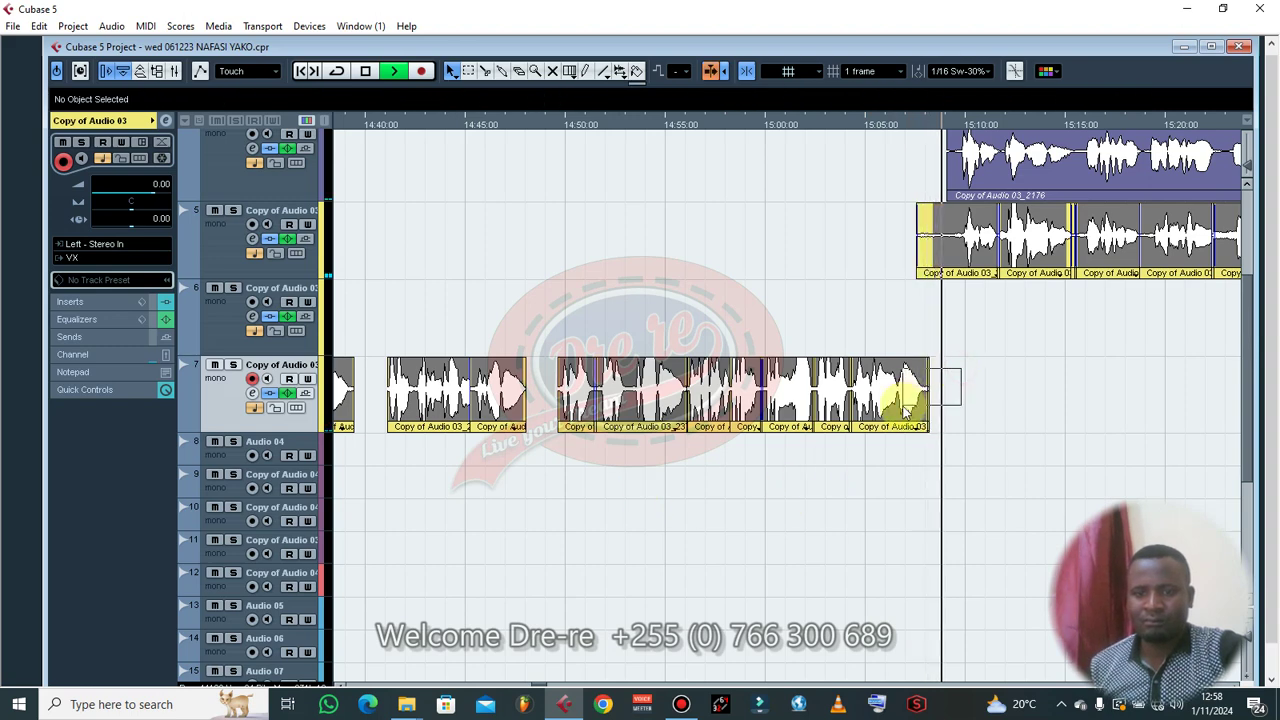
left_click(923, 366)
left_click_drag(923, 362, 920, 362)
- Split track 5's first clip after 15:07:17 at 15:09:22 and delete its quiet opening
left_click(888, 251)
left_click(967, 245)
right_click(965, 245)
left_click(1000, 246)
left_click(960, 245)
left_click(877, 228)
left_click_drag(950, 257, 943, 251)
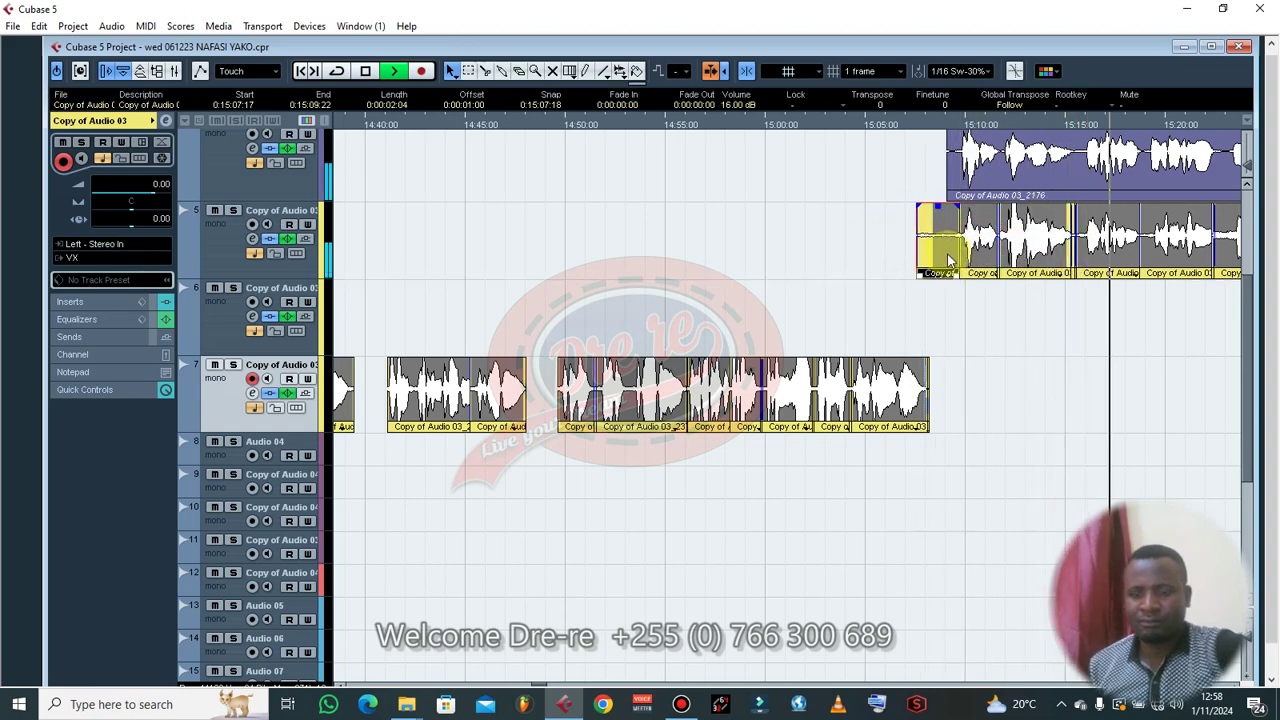
key("BackSpace")
right_click(931, 251)
- Mute track 4's clip Copy of Audio 03_2176, which starts at 15:09:02
key("g")
key("g")
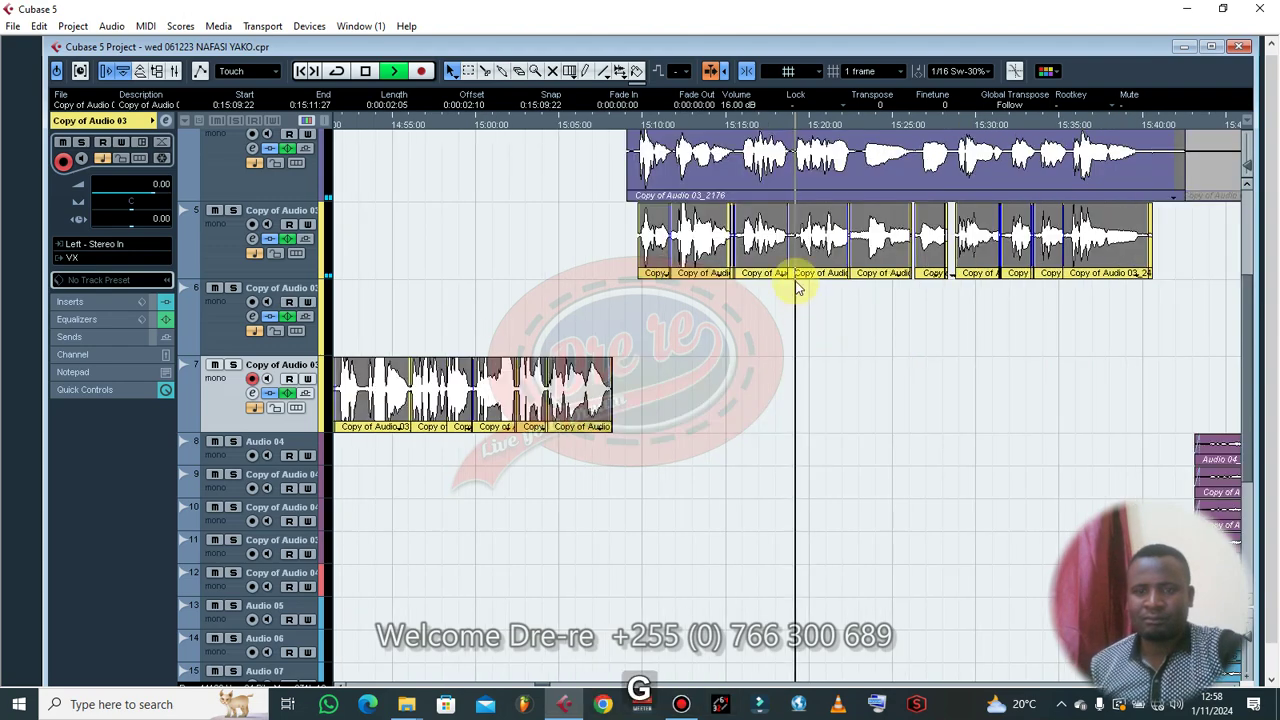
right_click(795, 256)
left_click(797, 279)
left_click(748, 175)
right_click(820, 170)
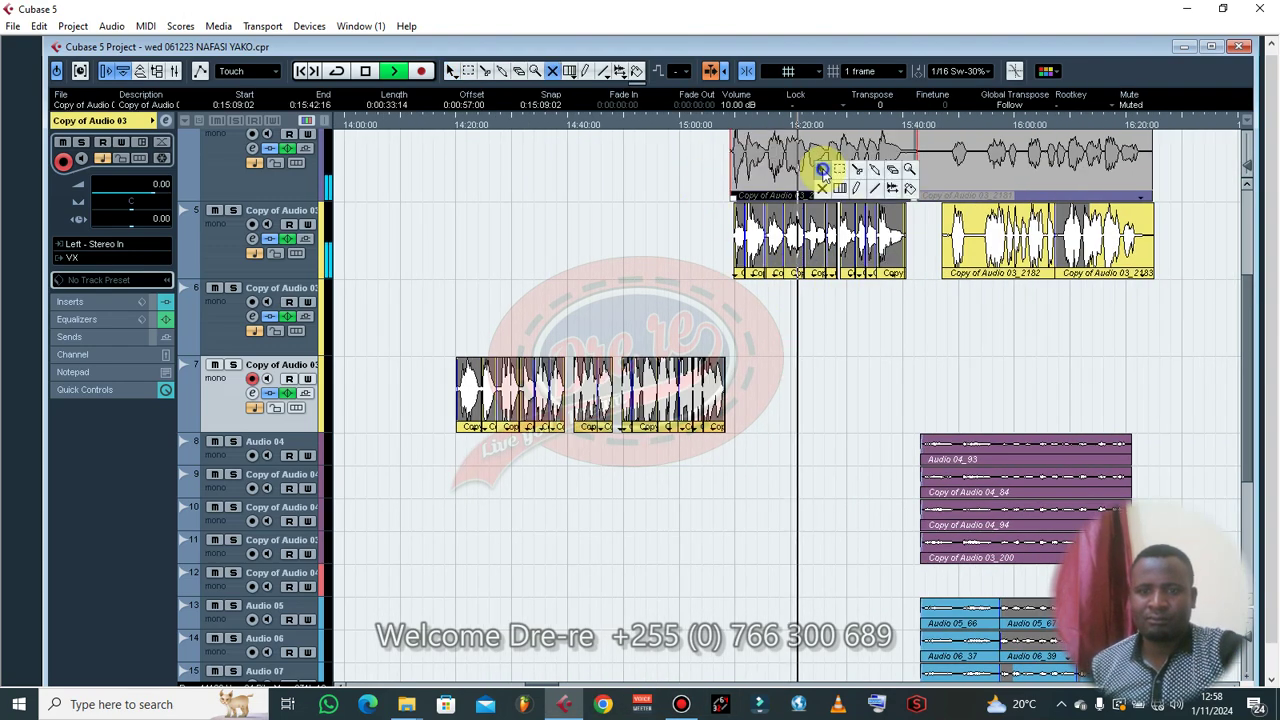
left_click(822, 171)
- Raise the volume of track 5's run of clips starting at 15:09:22 to 18 dB and move them to track 6
scroll(823, 228, "up", 2)
scroll(834, 270, "down", 1)
left_click_drag(709, 343, 922, 354)
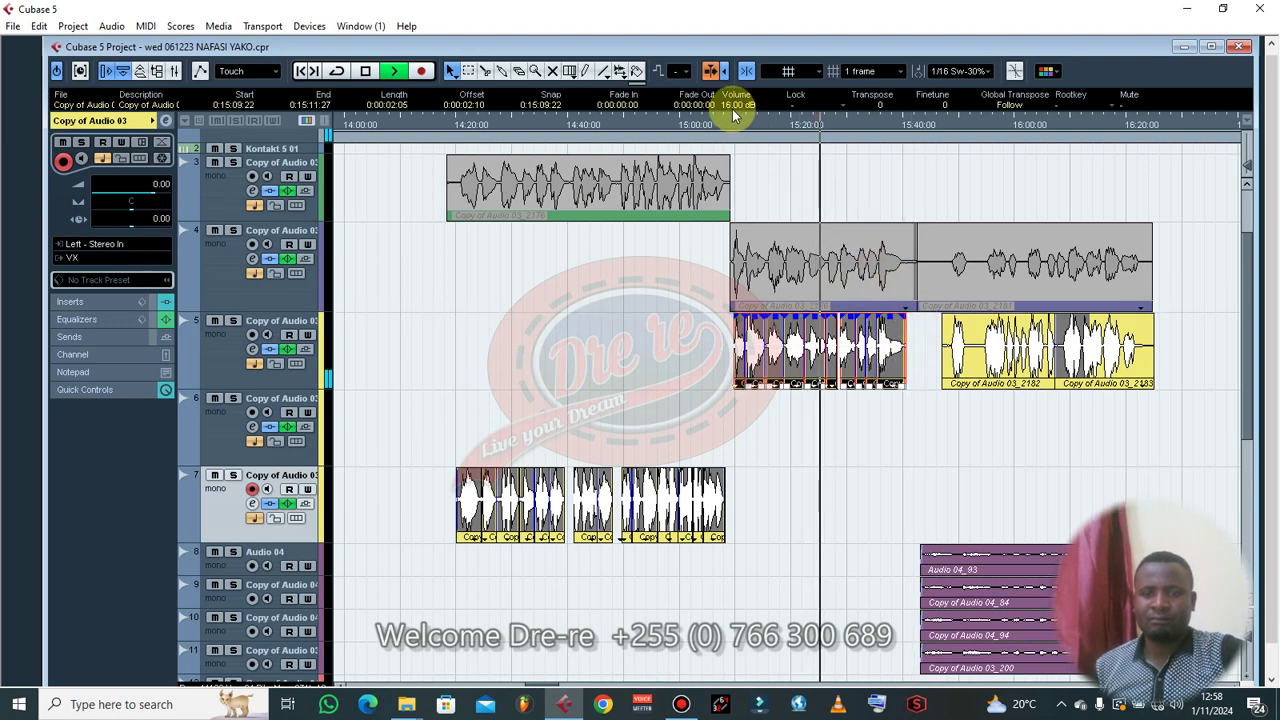
scroll(732, 106, "up", 2)
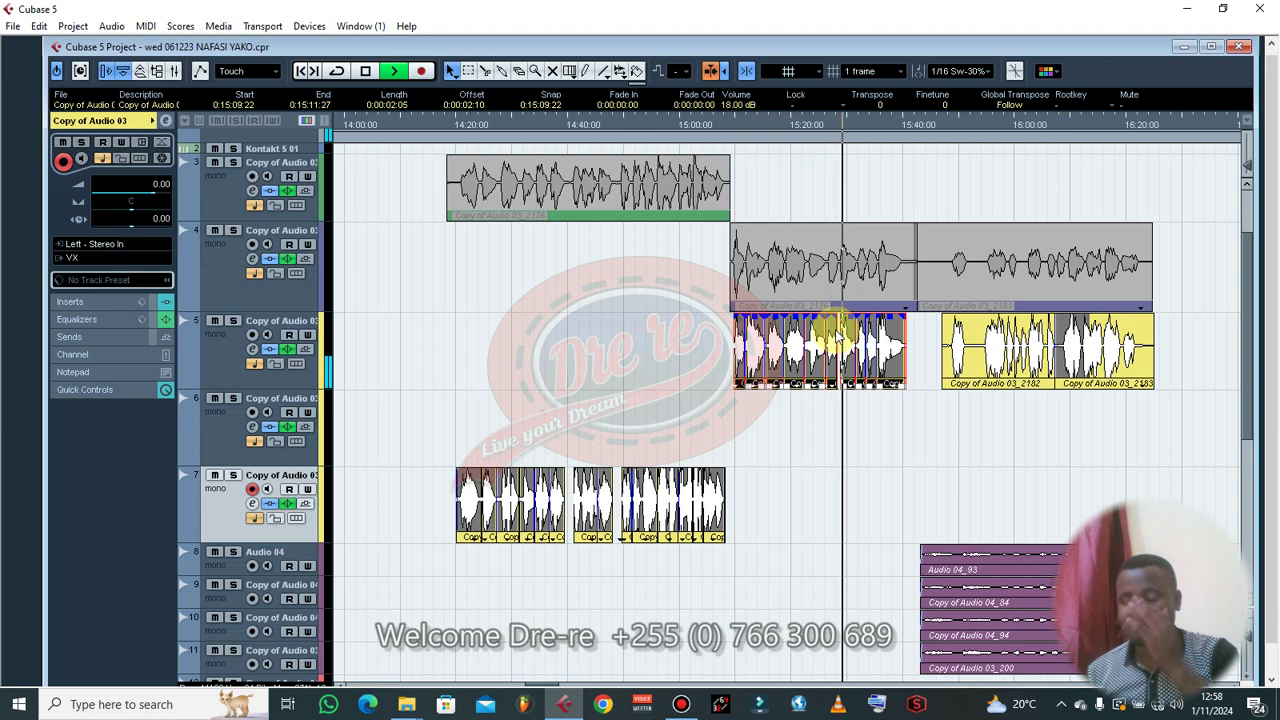
left_click_drag(842, 340, 804, 405)
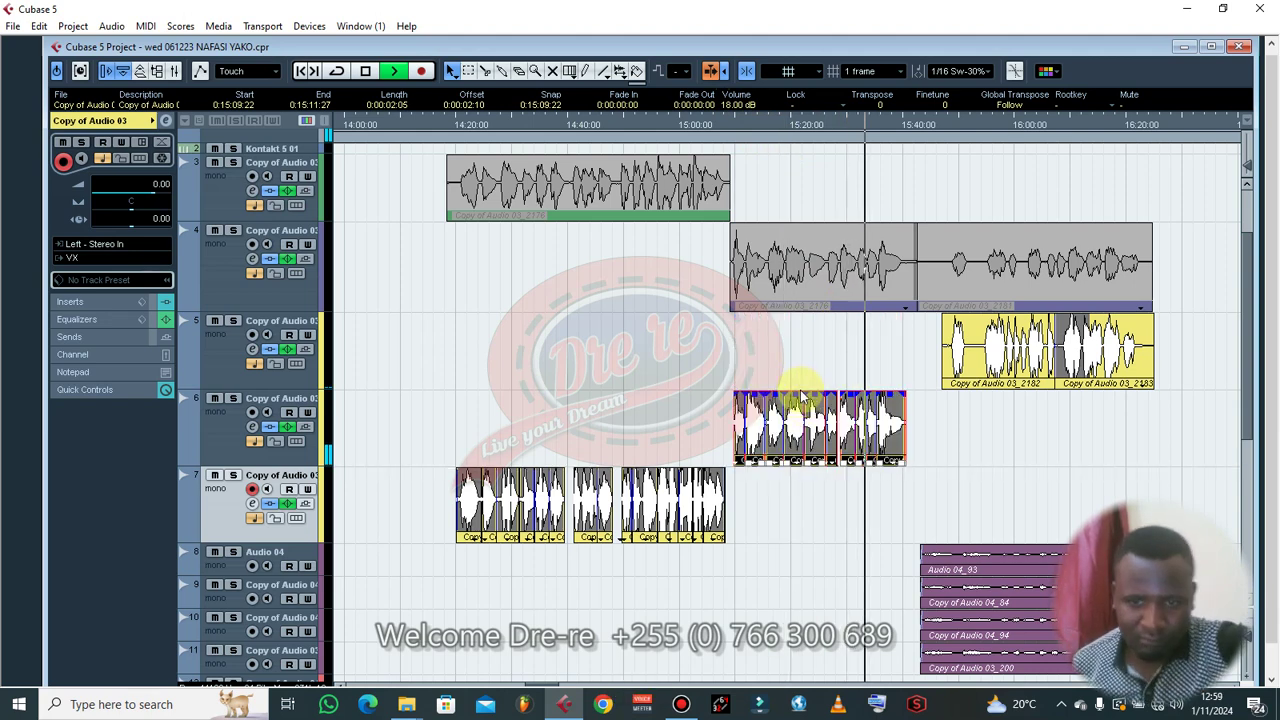
- Move the clips Copy of Audio 03_2182 and Copy of Audio 03_2183 from track 5 to track 6
key("g")
key("h")
key("h")
left_click_drag(837, 351, 1086, 405)
key("g")
key("g")
key("g")
key("g")
key("g")
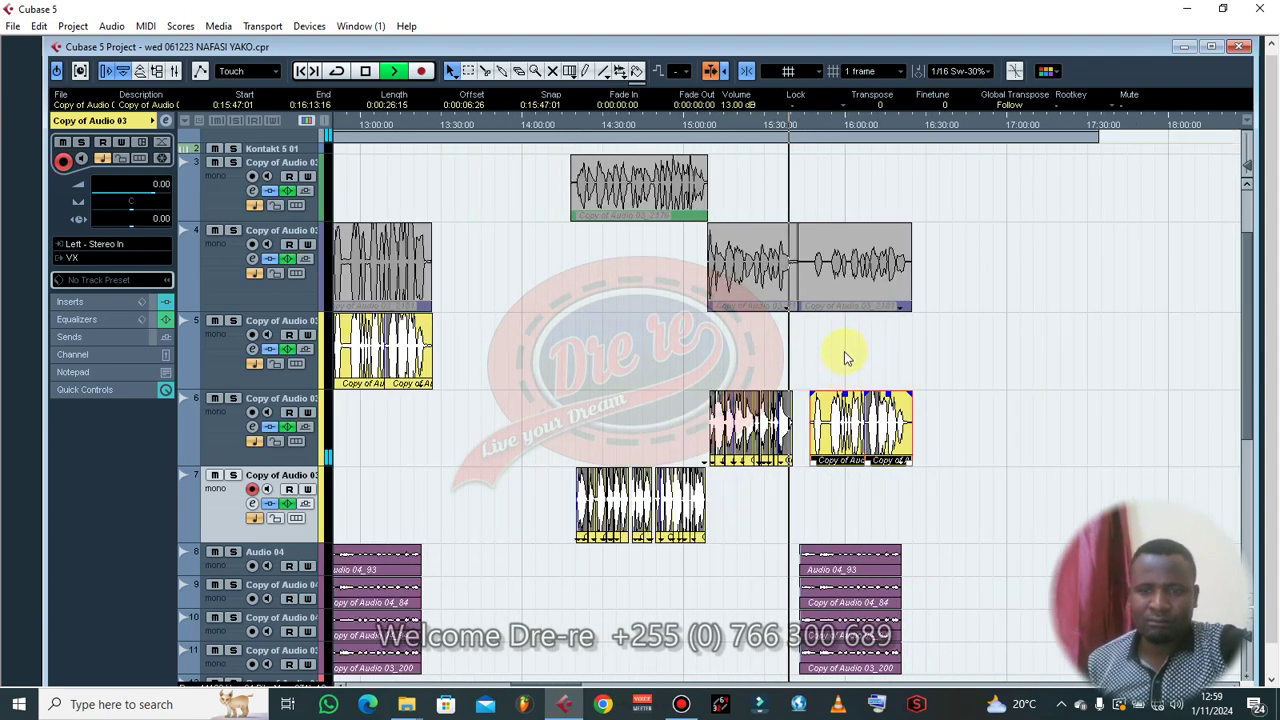
left_click(840, 372)
- View the whole arrangement and play it back from just before track 7's clips to check the vocals
scroll(822, 385, "up", 4)
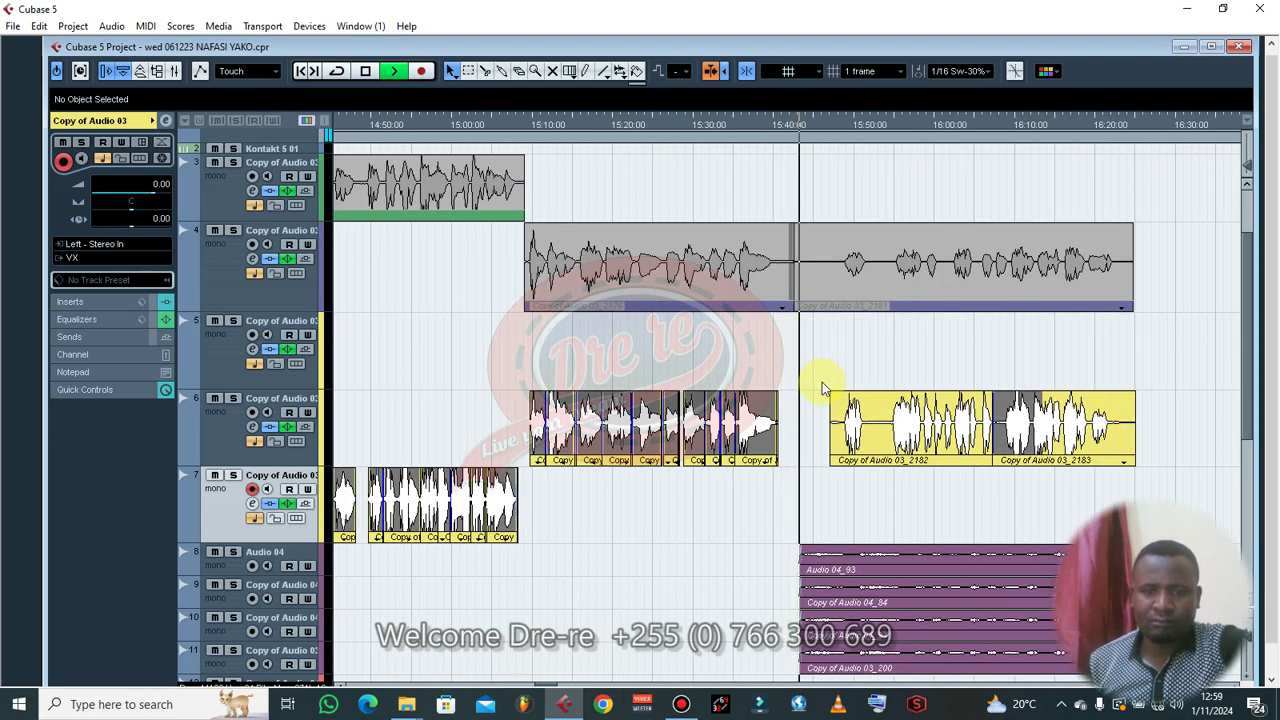
key("g")
key("g")
key("g")
key("g")
key("g")
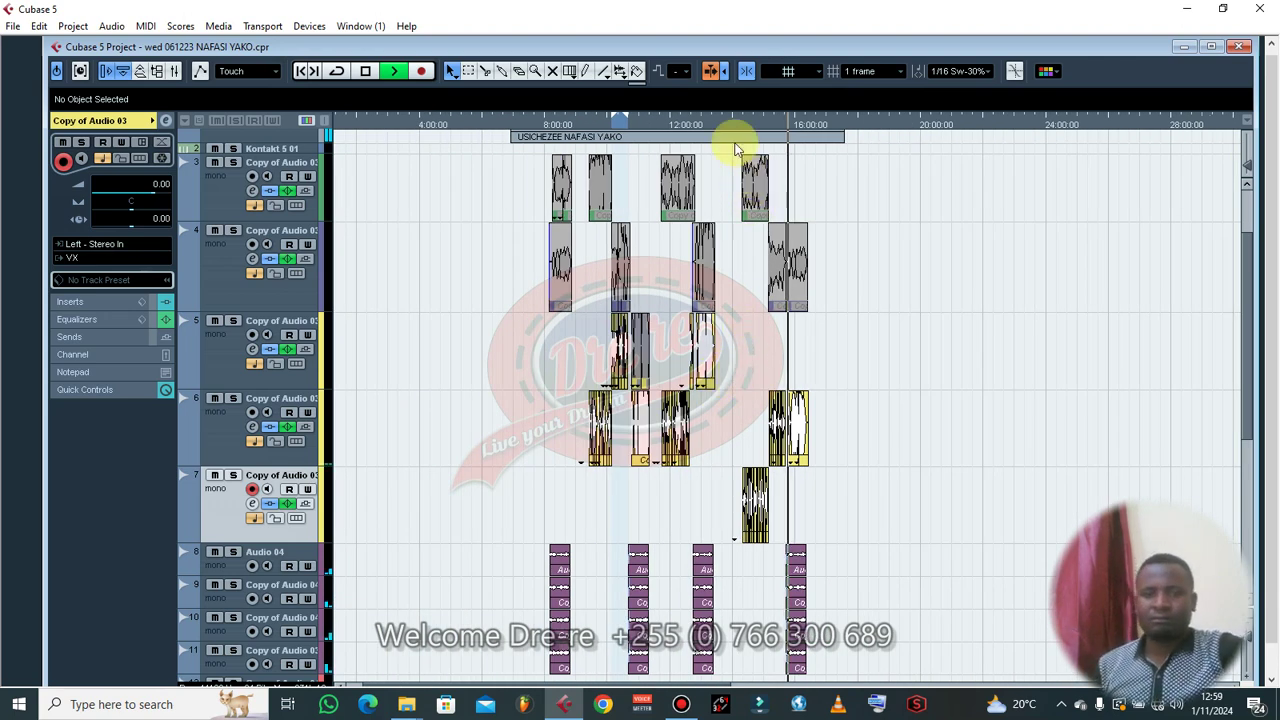
left_click(731, 137)
left_click_drag(734, 126, 738, 138)
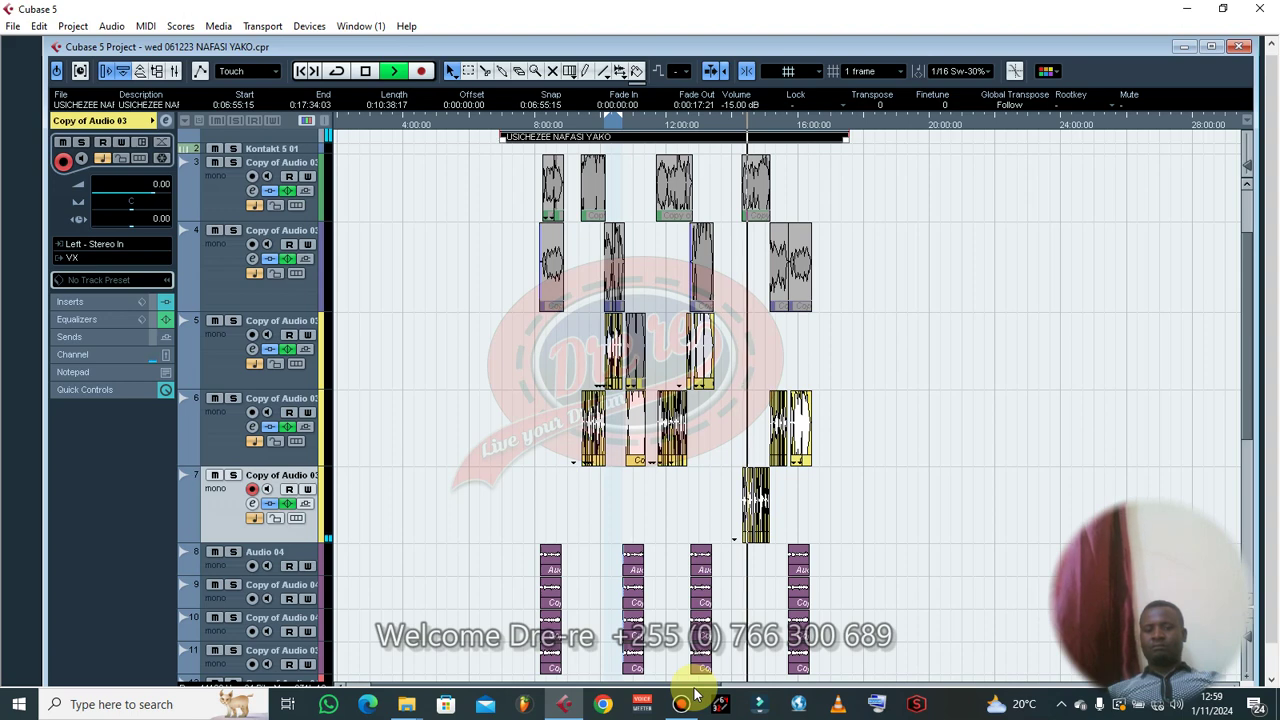
mouse_move(697, 695)
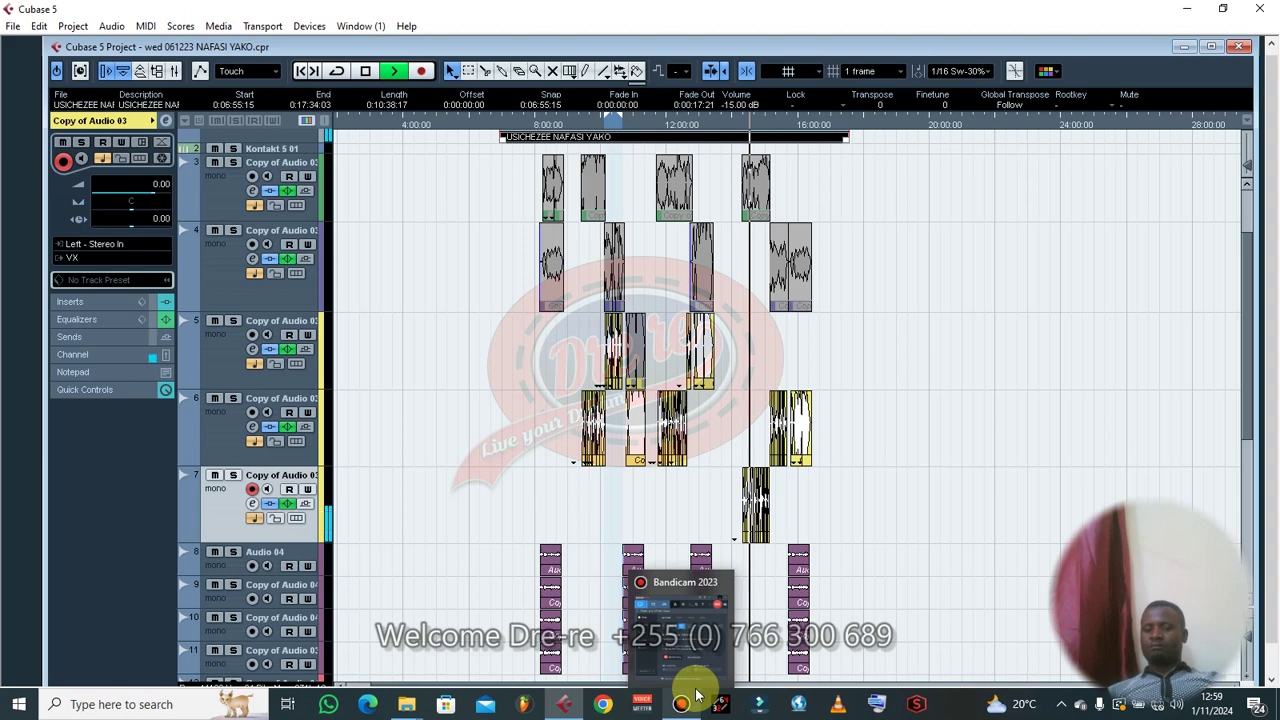
left_click(869, 380)
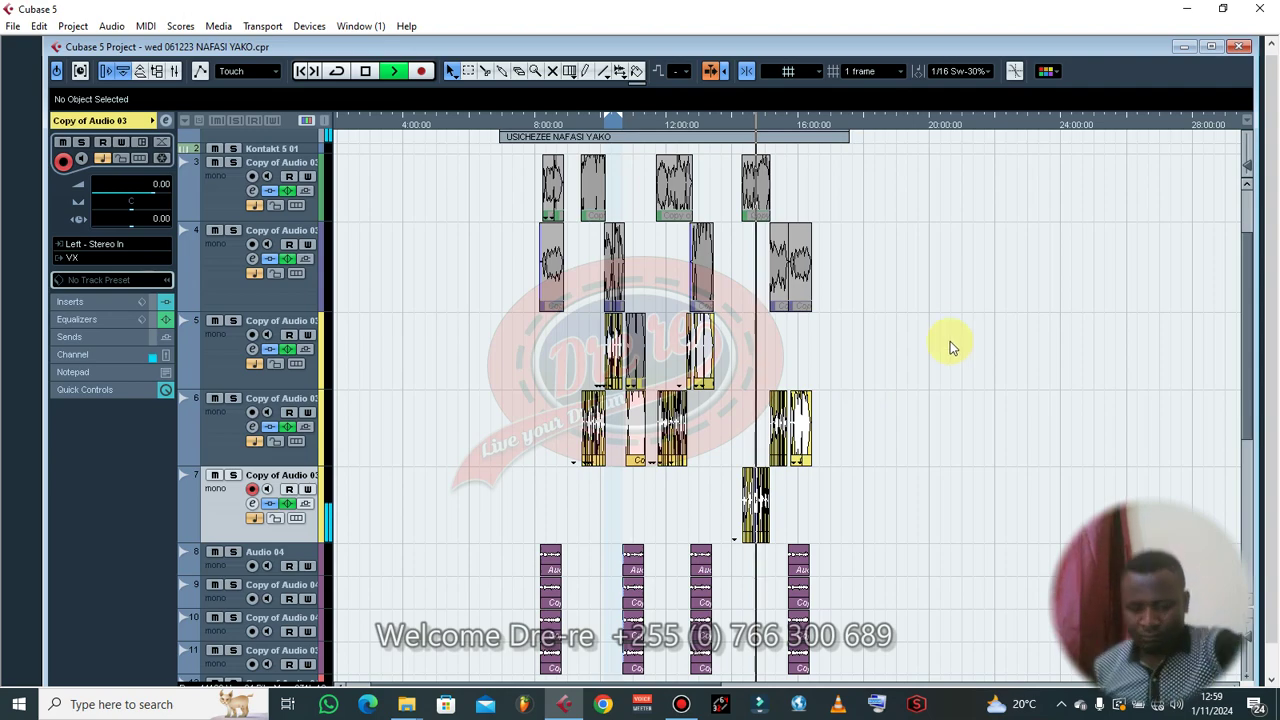
- Trim the start of track 7's clip Copy of Audio 03_2361 to 14:45:18
key("h")
key("h")
key("h")
key("h")
key("h")
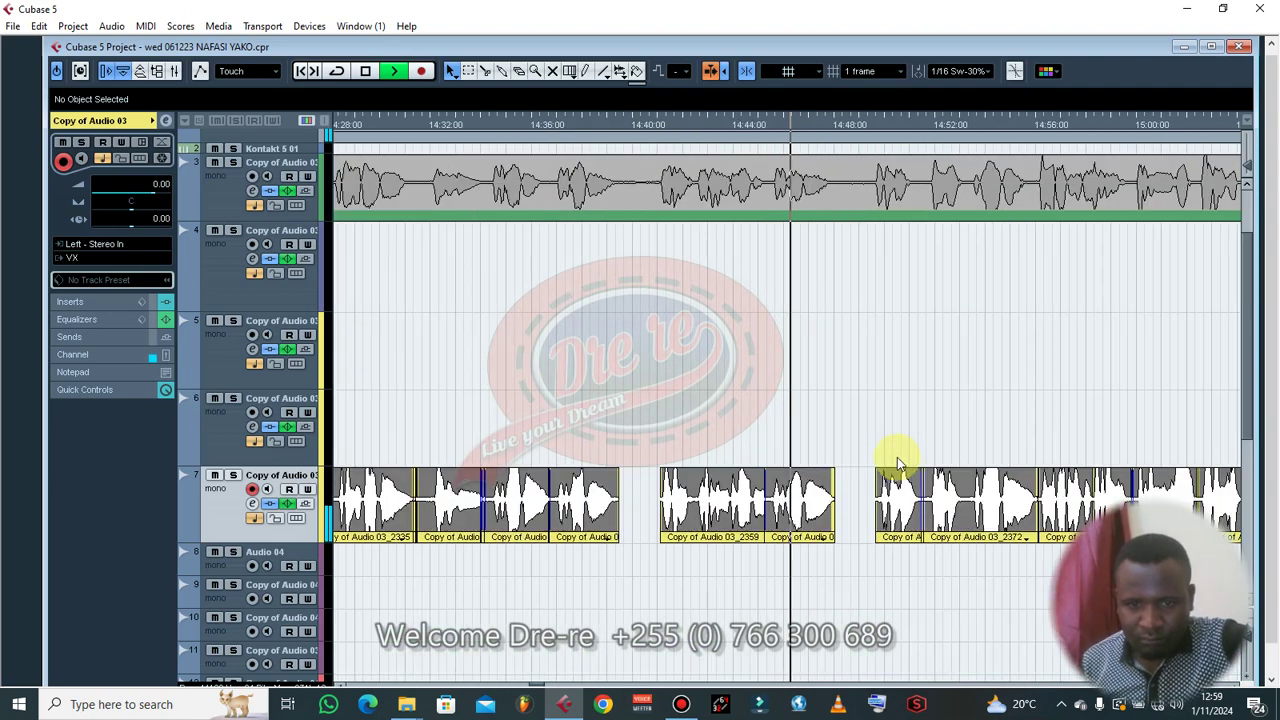
left_click(795, 512)
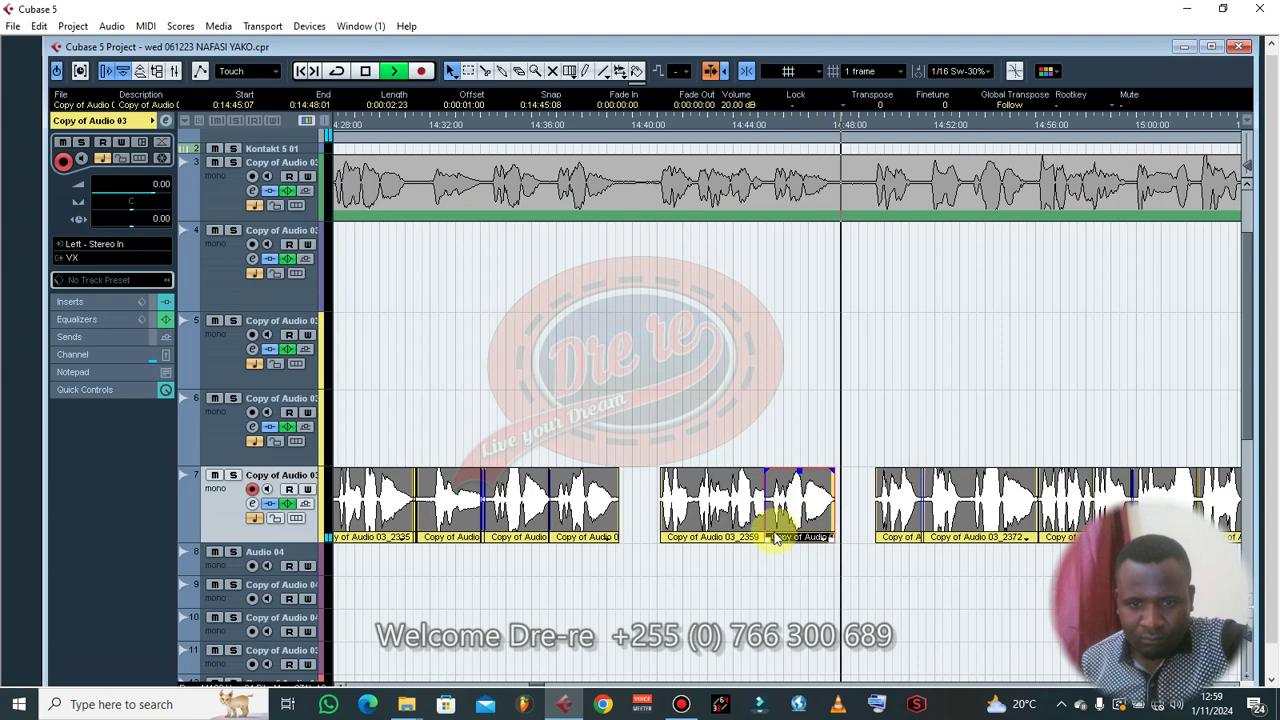
left_click_drag(770, 537, 786, 500)
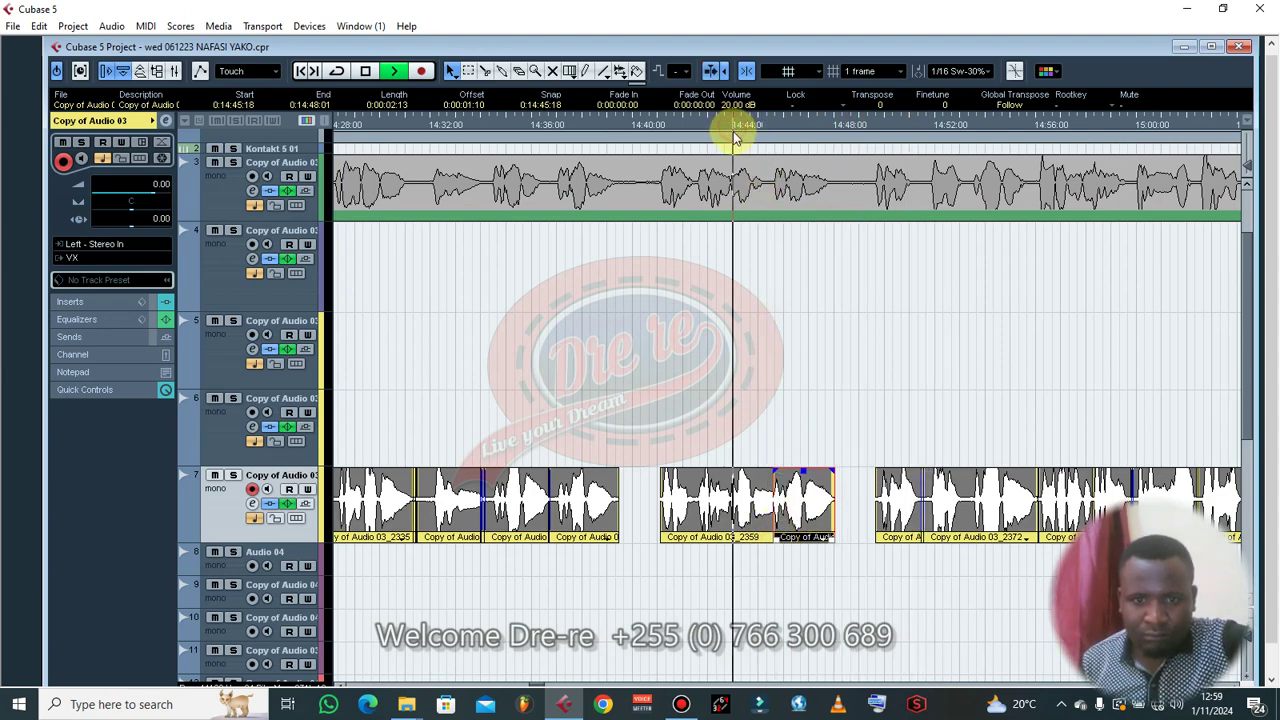
- Split track 7's clip Copy of Audio 03_2359 at 14:45:15, delete the remainder, and give the kept part a five-frame fade-out ending at 14:45:16
key("h")
key("h")
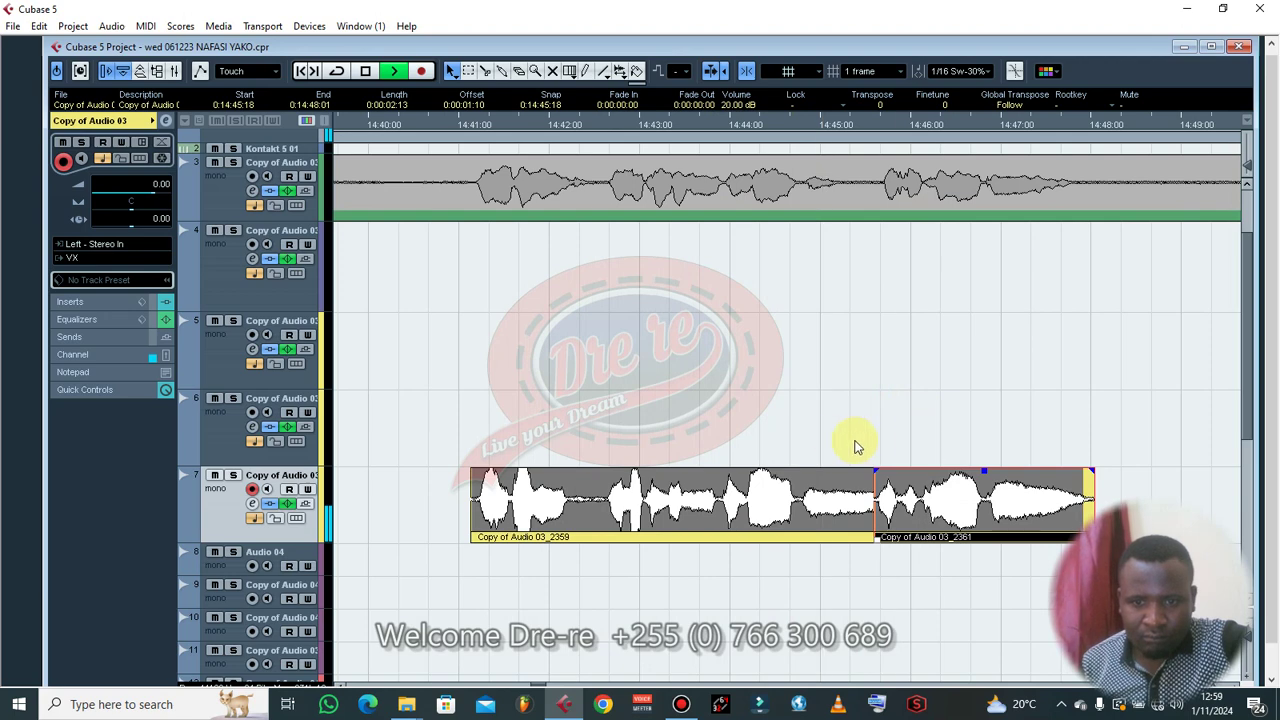
right_click(835, 513)
left_click(868, 516)
left_click(865, 515)
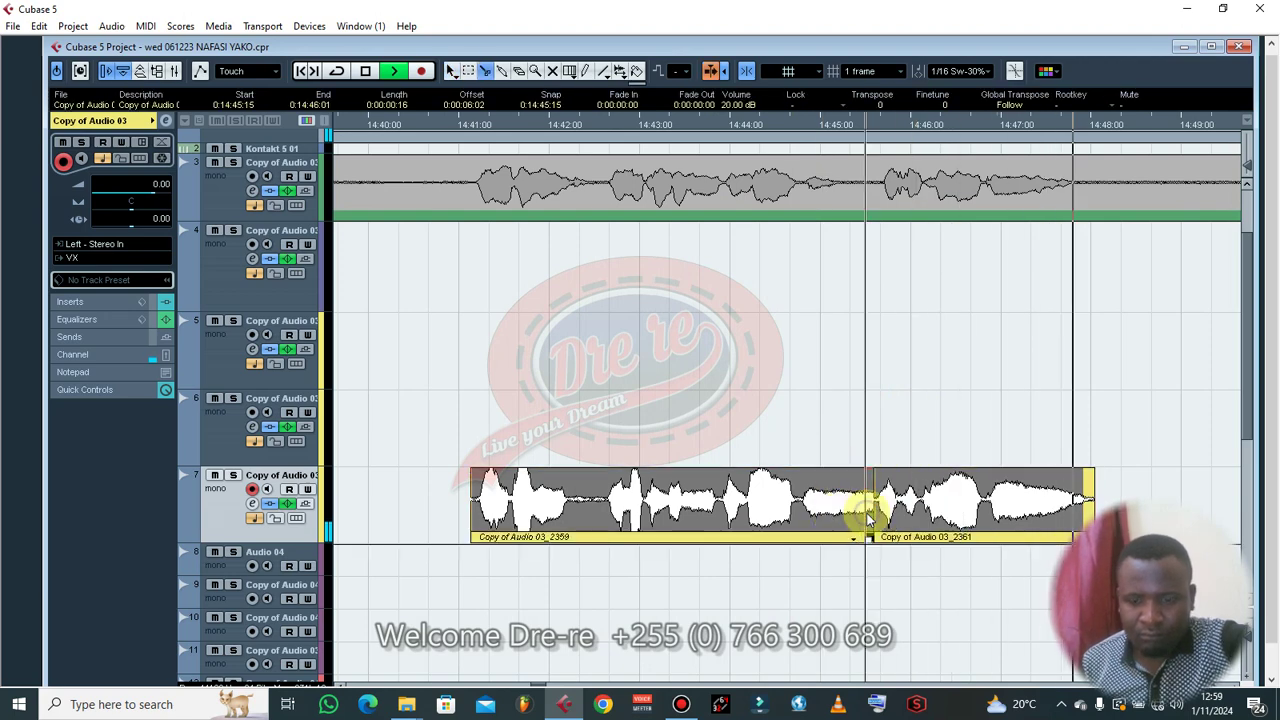
key("BackSpace")
left_click(857, 491)
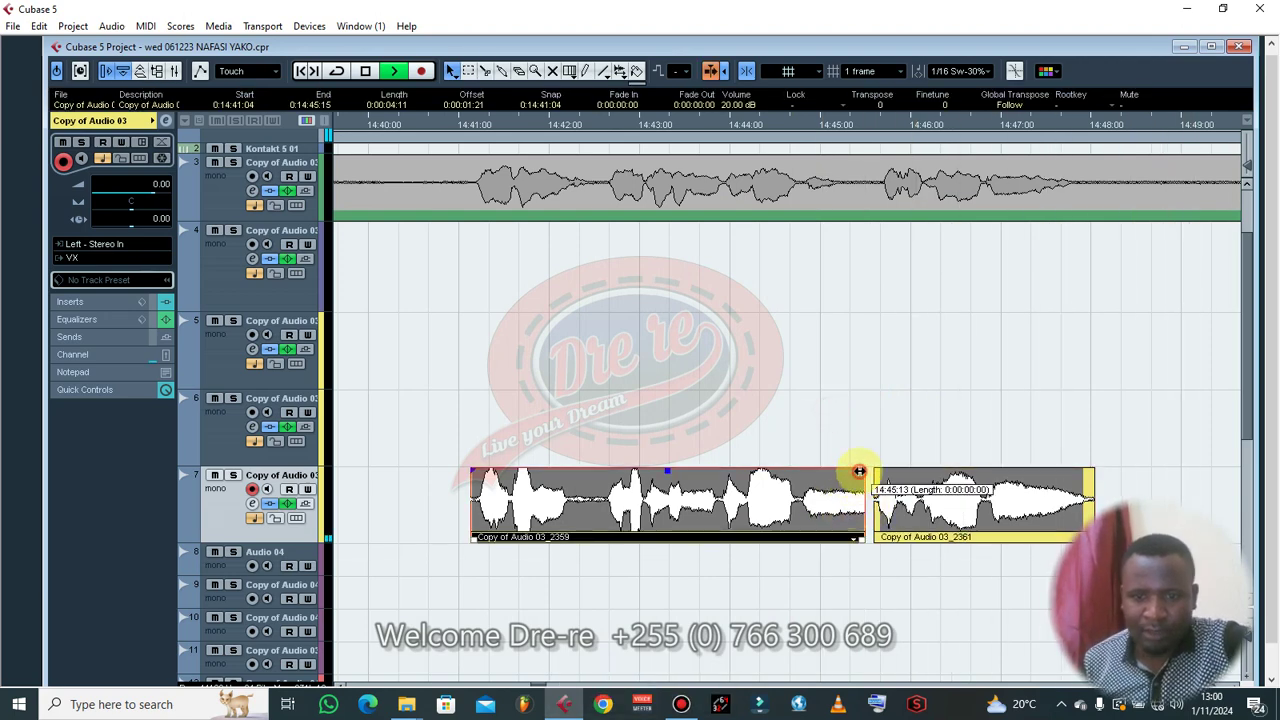
left_click_drag(856, 548, 866, 550)
- Replay track 7 from about 14:28 to check its phrases for stray sounds between clips
key("g")
key("g")
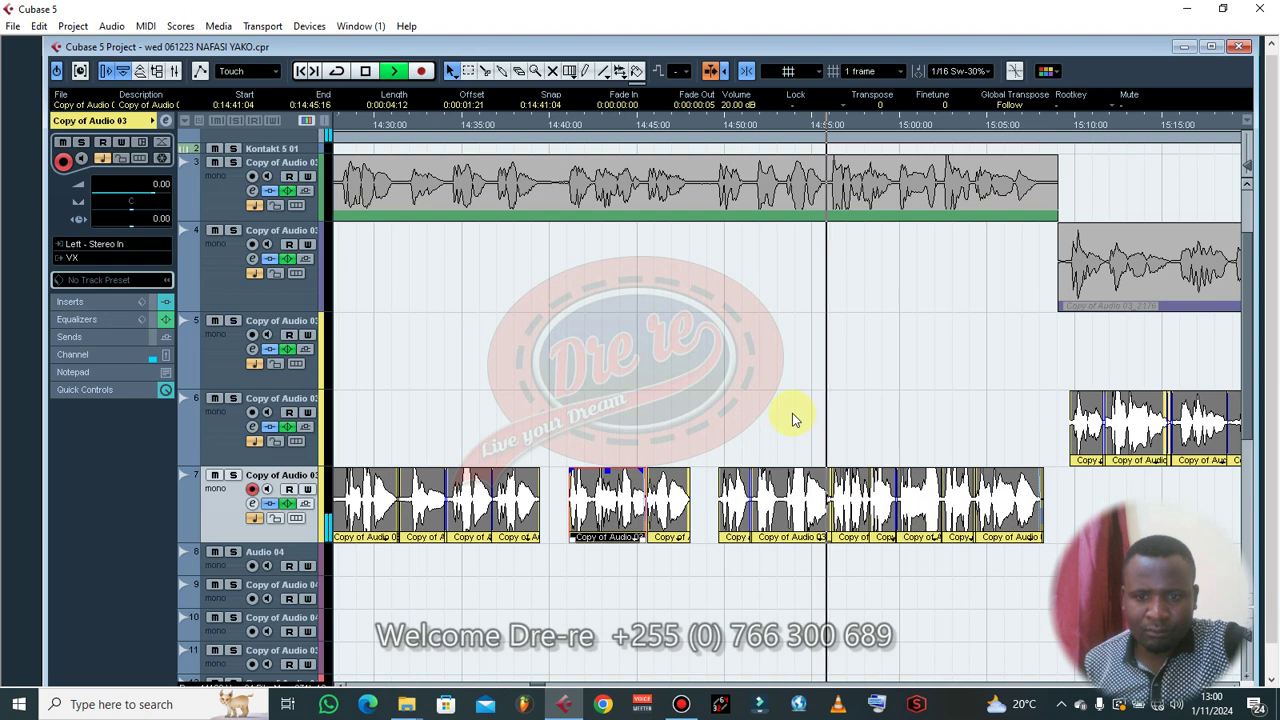
key("g")
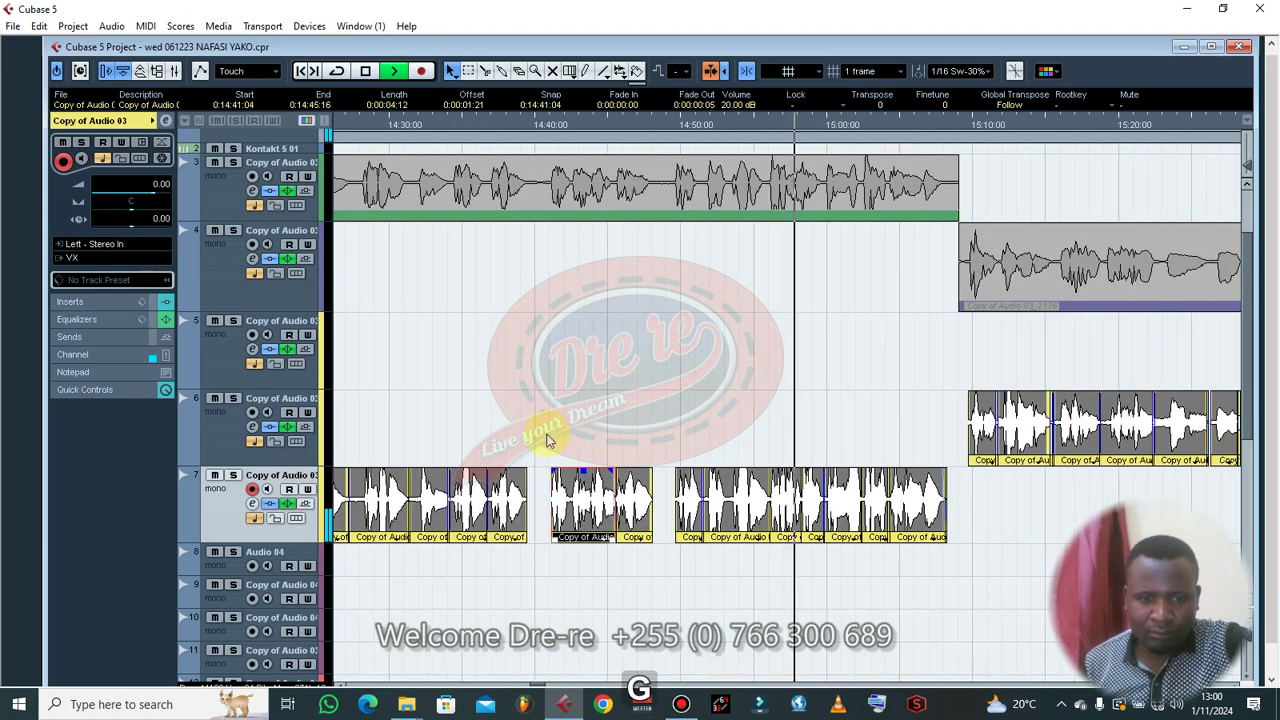
left_click(366, 128)
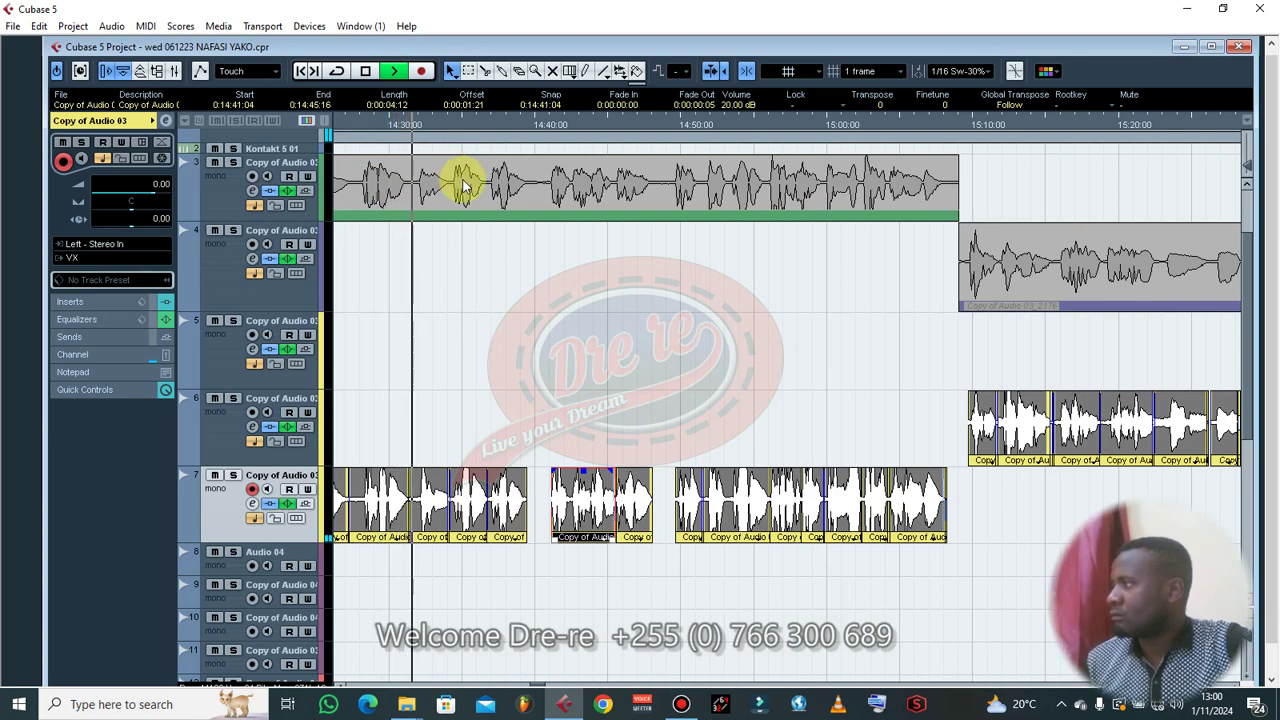
key("g")
key("g")
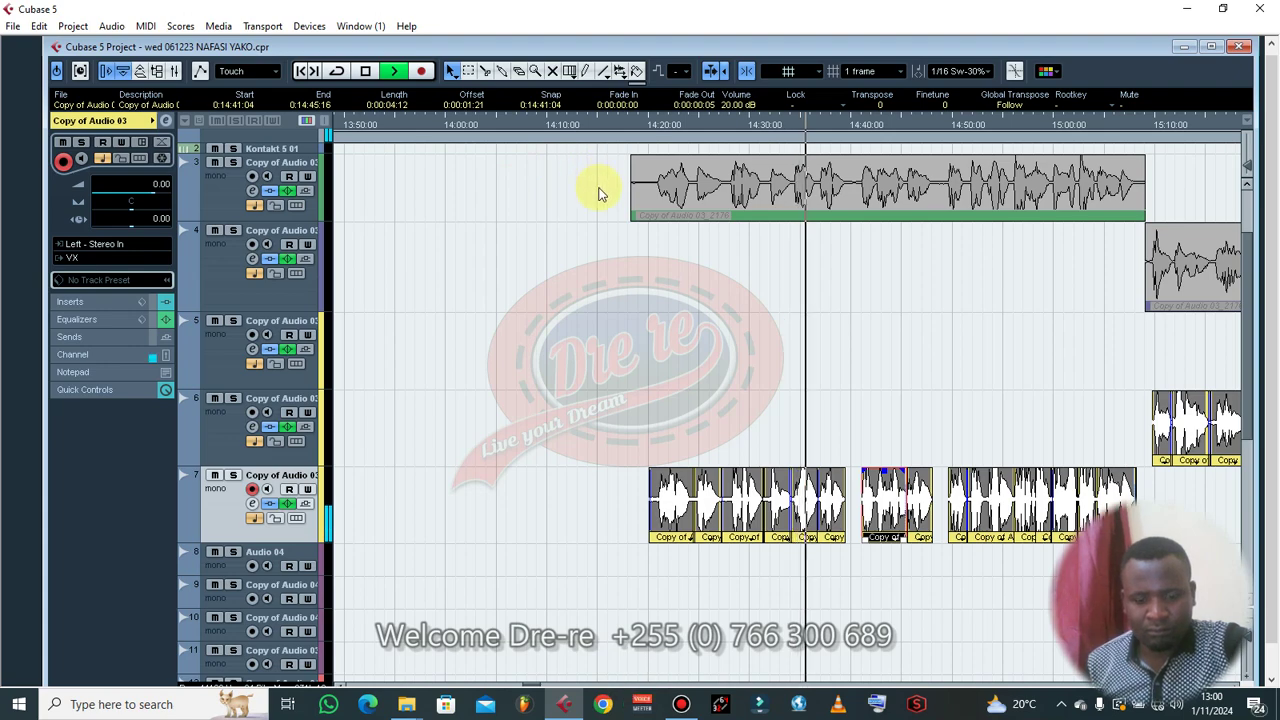
key("h")
key("h")
key("h")
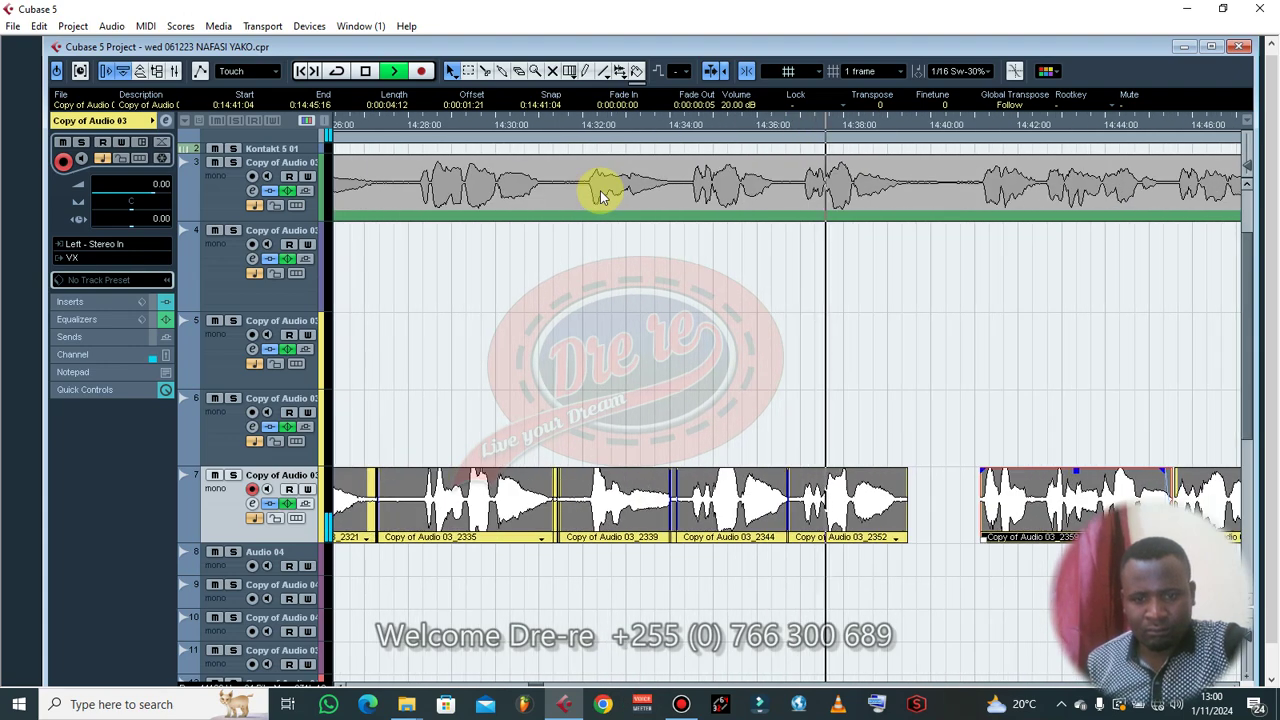
- Split track 7's clip Copy of Audio 03_2344 at 14:34:15 and delete the fragment before it
right_click(710, 502)
left_click(745, 500)
left_click(692, 506)
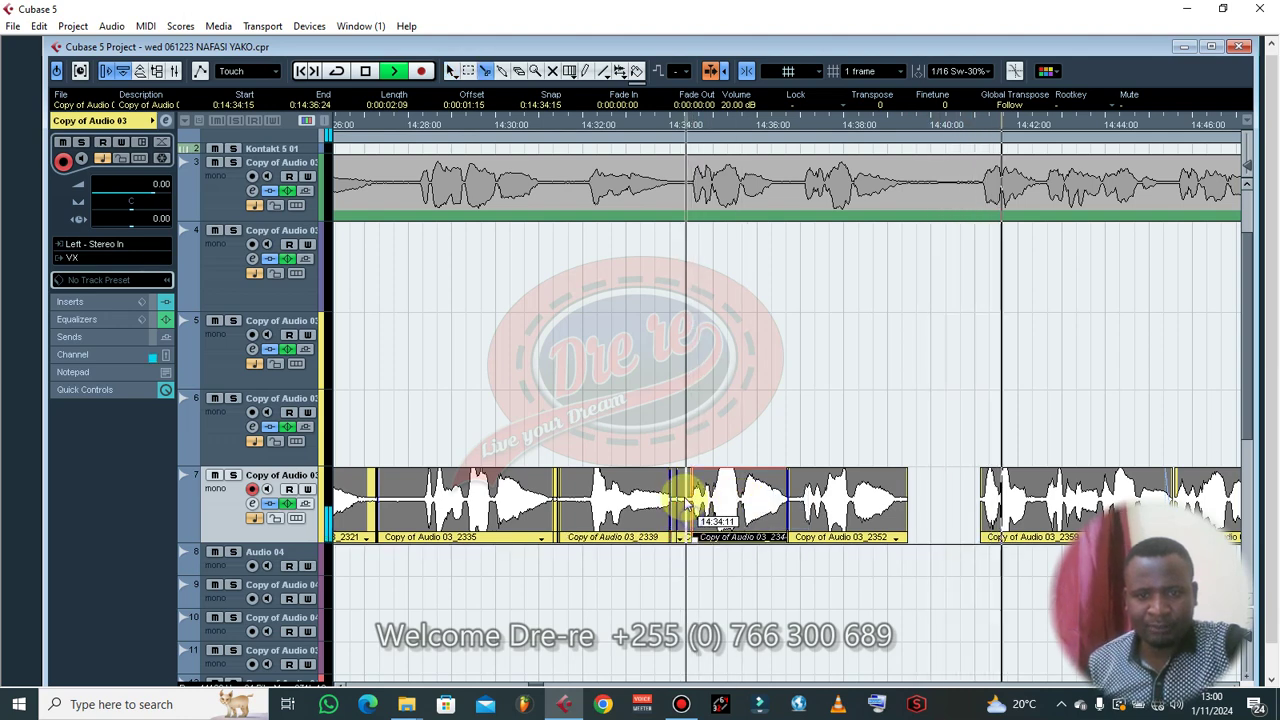
key("BackSpace")
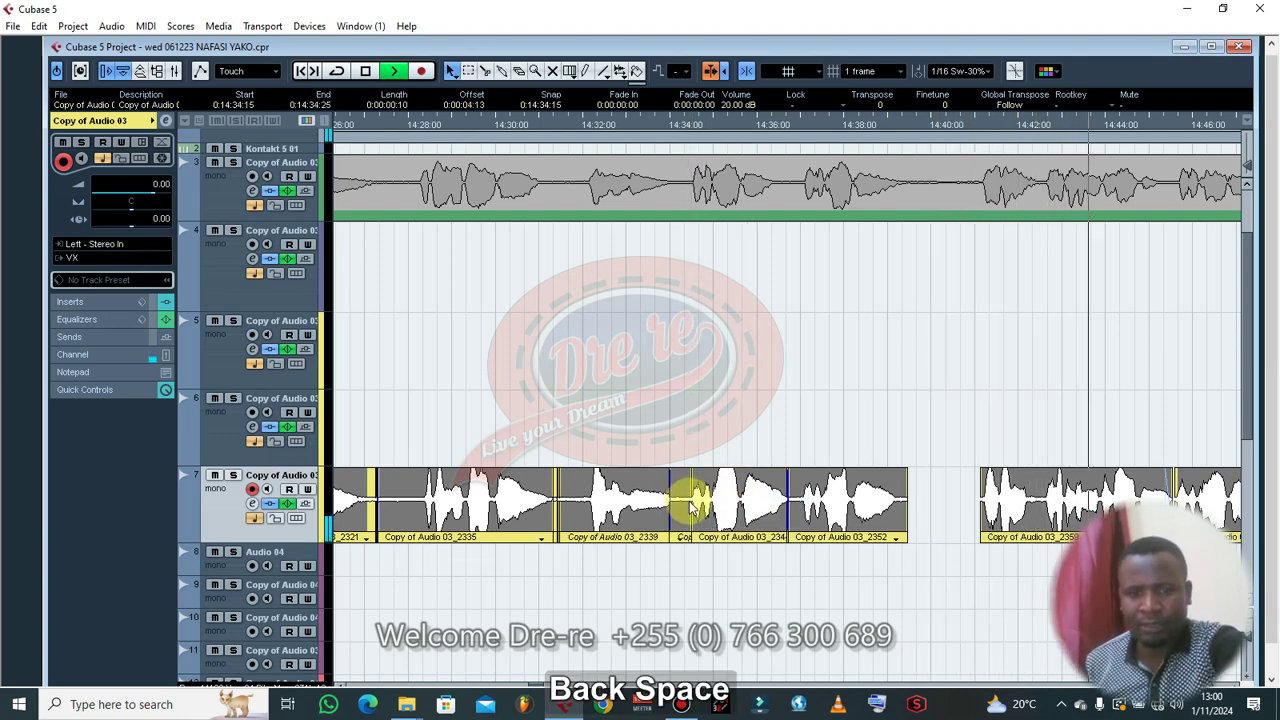
- Extend the end of track 7's clip Copy of Audio 03_2339, pull the start of Copy of Audio 03_2344 slightly earlier, and stop playback
left_click(671, 458)
left_click_drag(668, 537, 697, 533)
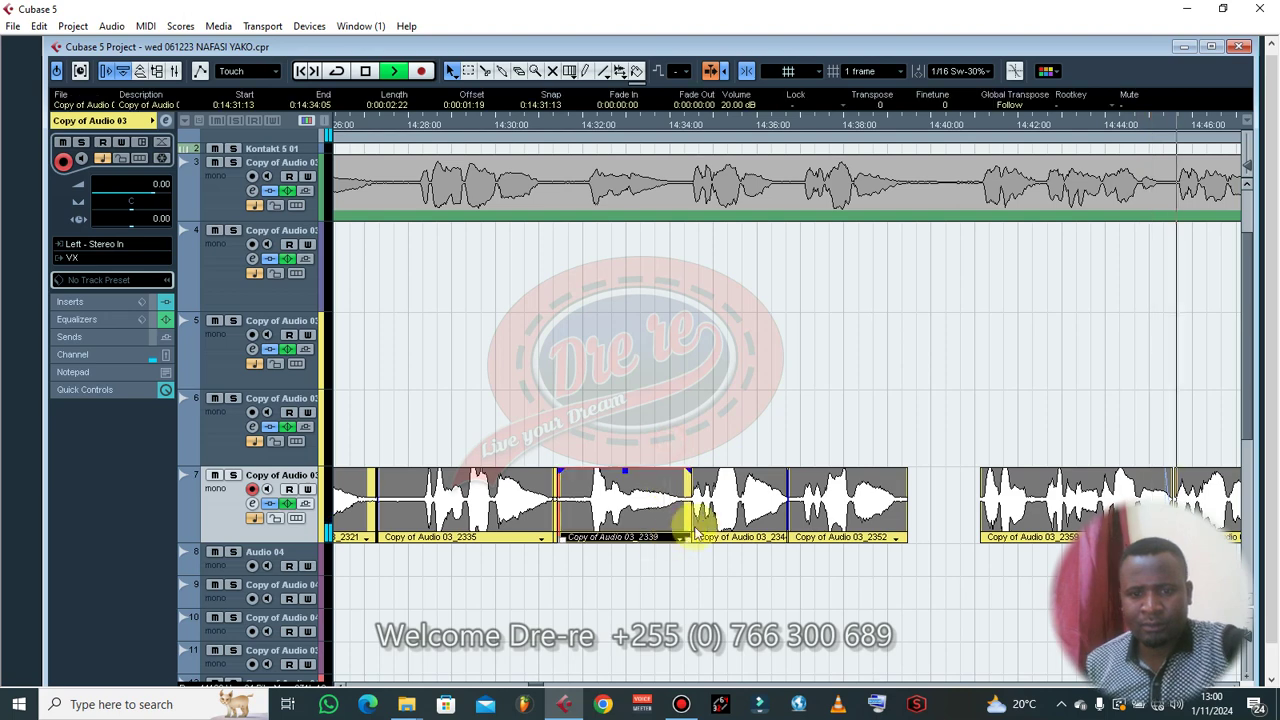
left_click(698, 535)
key("space")
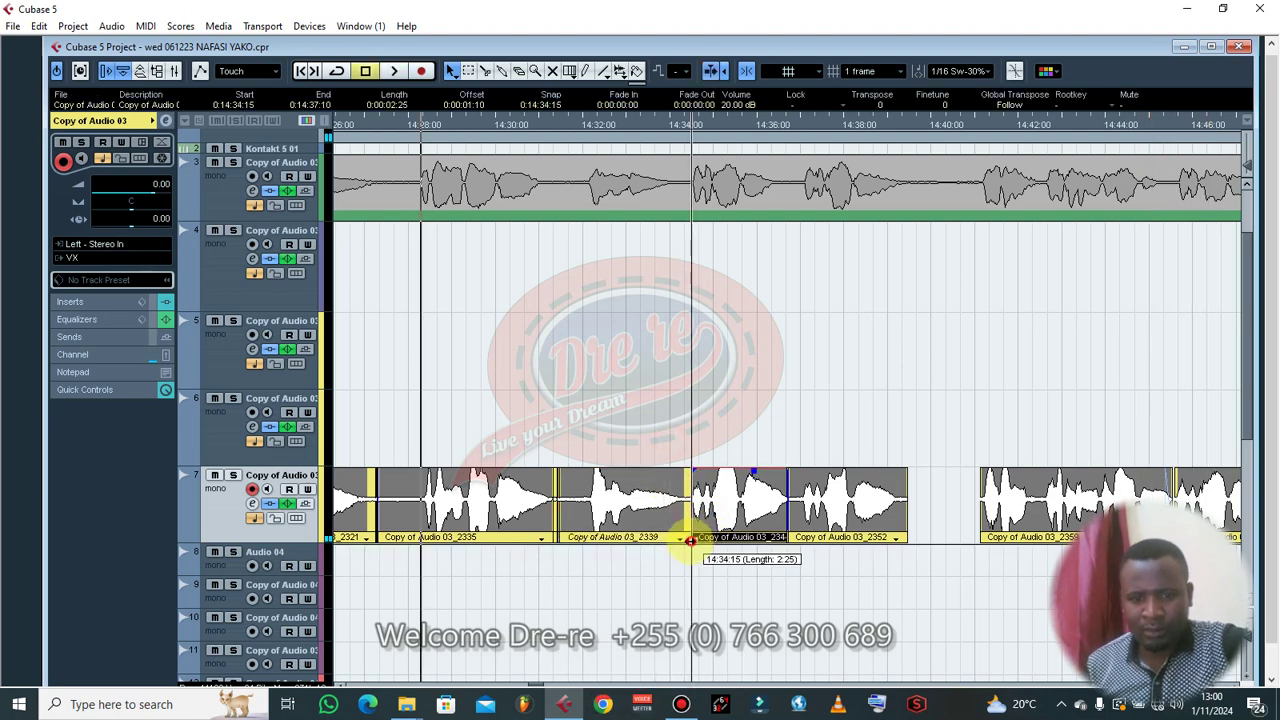
- Split track 7's clip Copy of Audio 03_2339 at 14:32:03 and delete its quiet opening
left_click(643, 520)
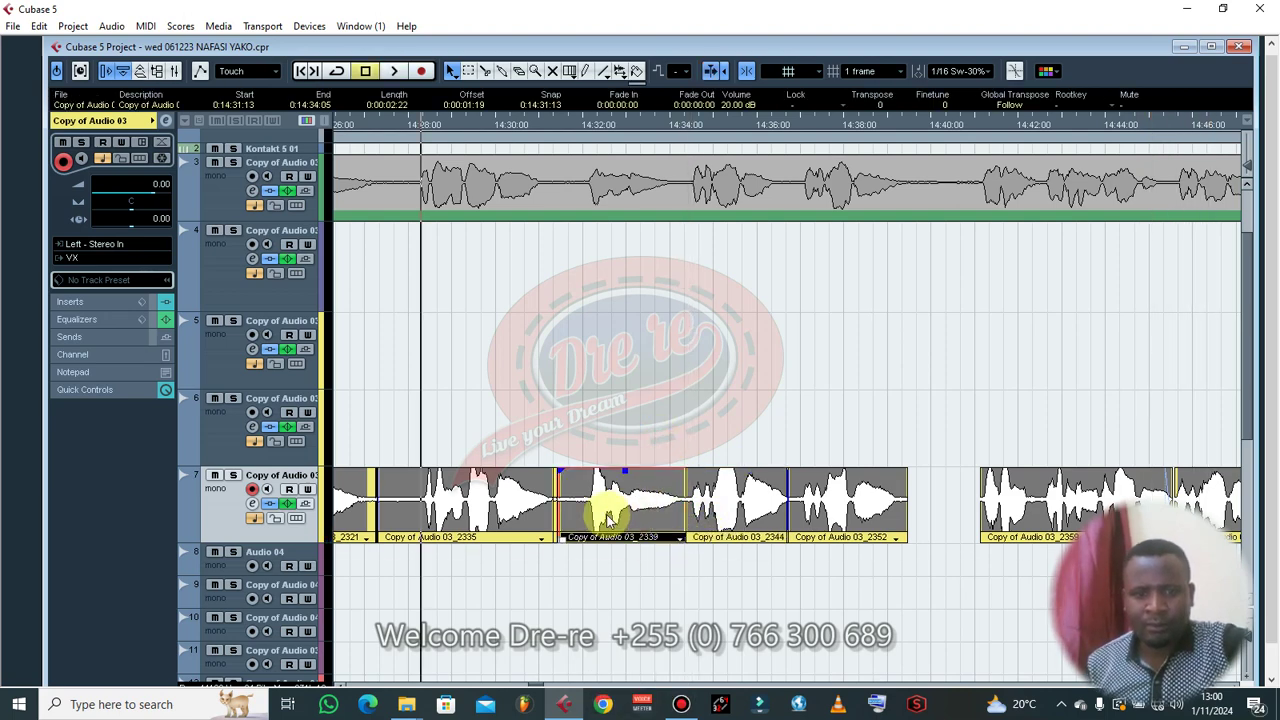
right_click(607, 516)
left_click(587, 523)
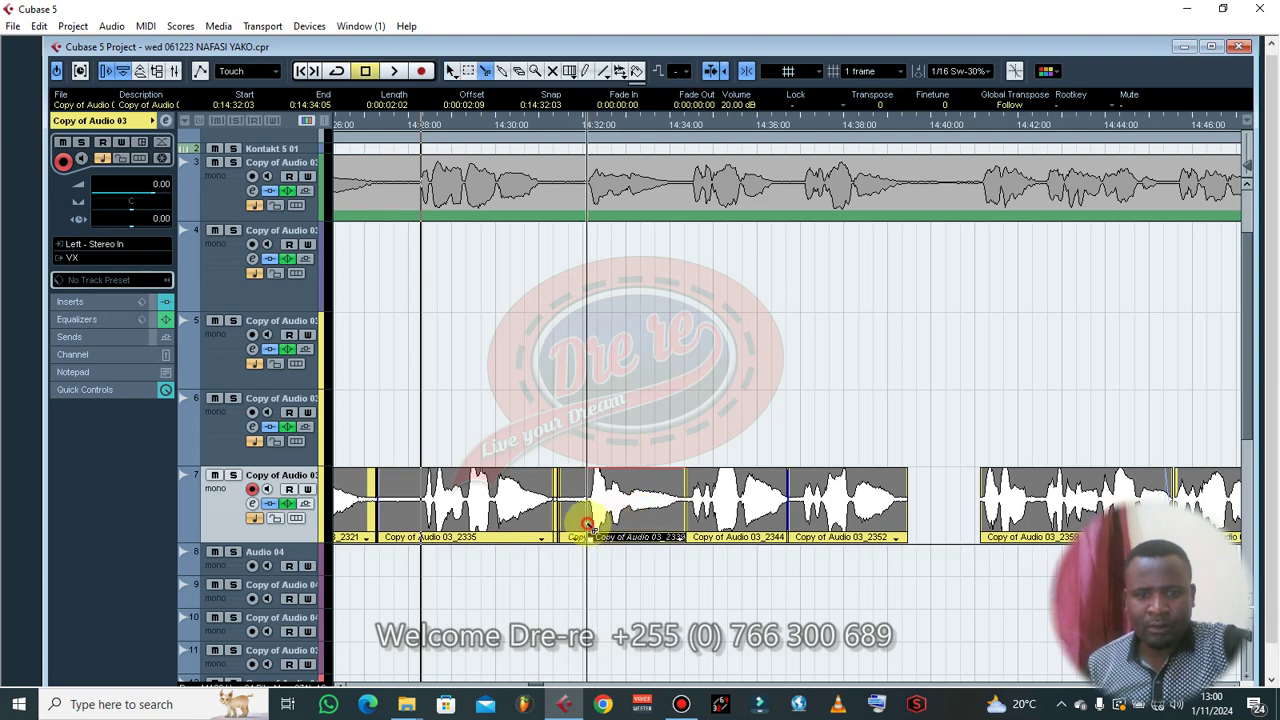
key("1")
left_click(581, 451)
left_click(582, 521)
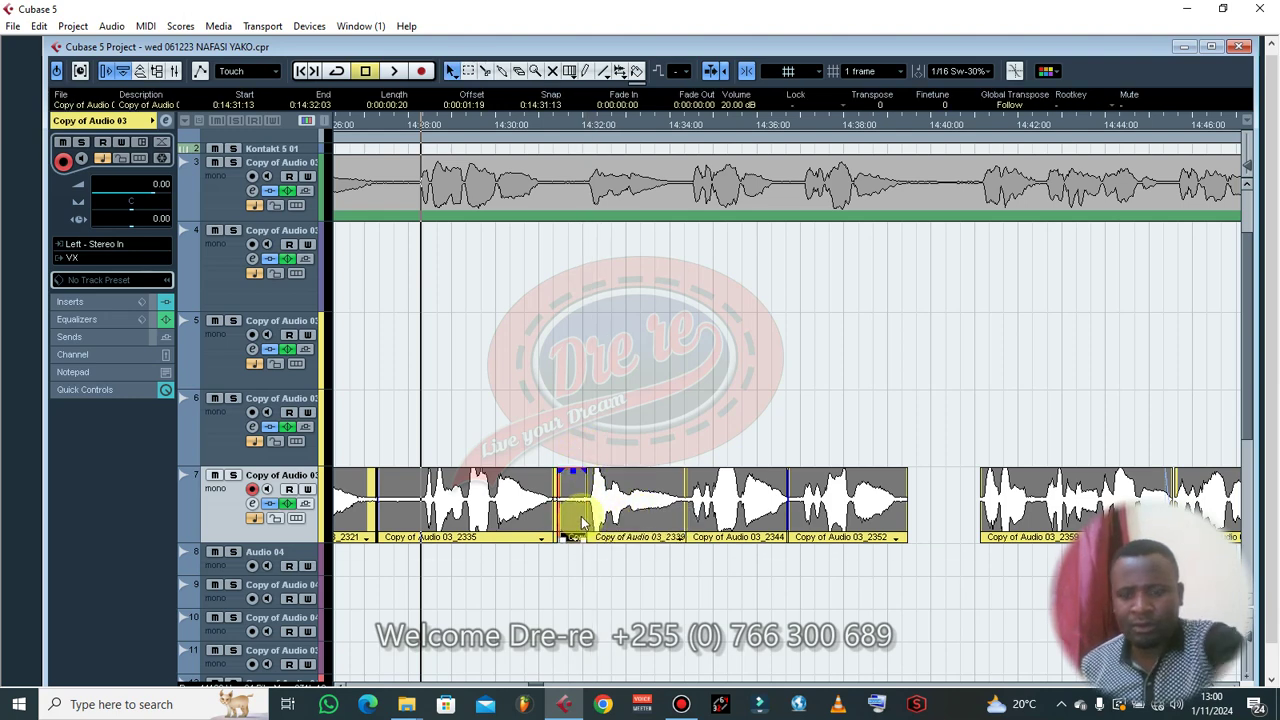
key("BackSpace")
- Split track 7's clip Copy of Audio 03_2335 at 14:31:00, delete its quiet tail and give its end a 2-frame fade-out
left_click(528, 508)
key("3")
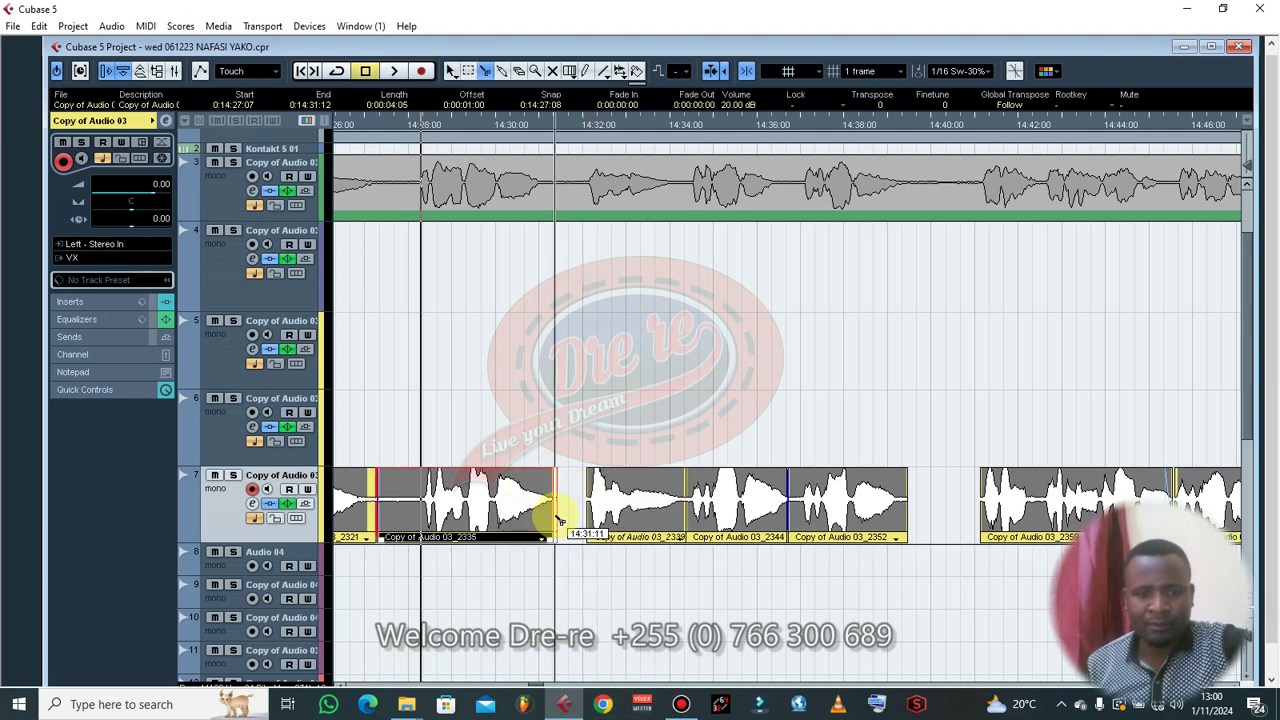
left_click(548, 522)
key("1")
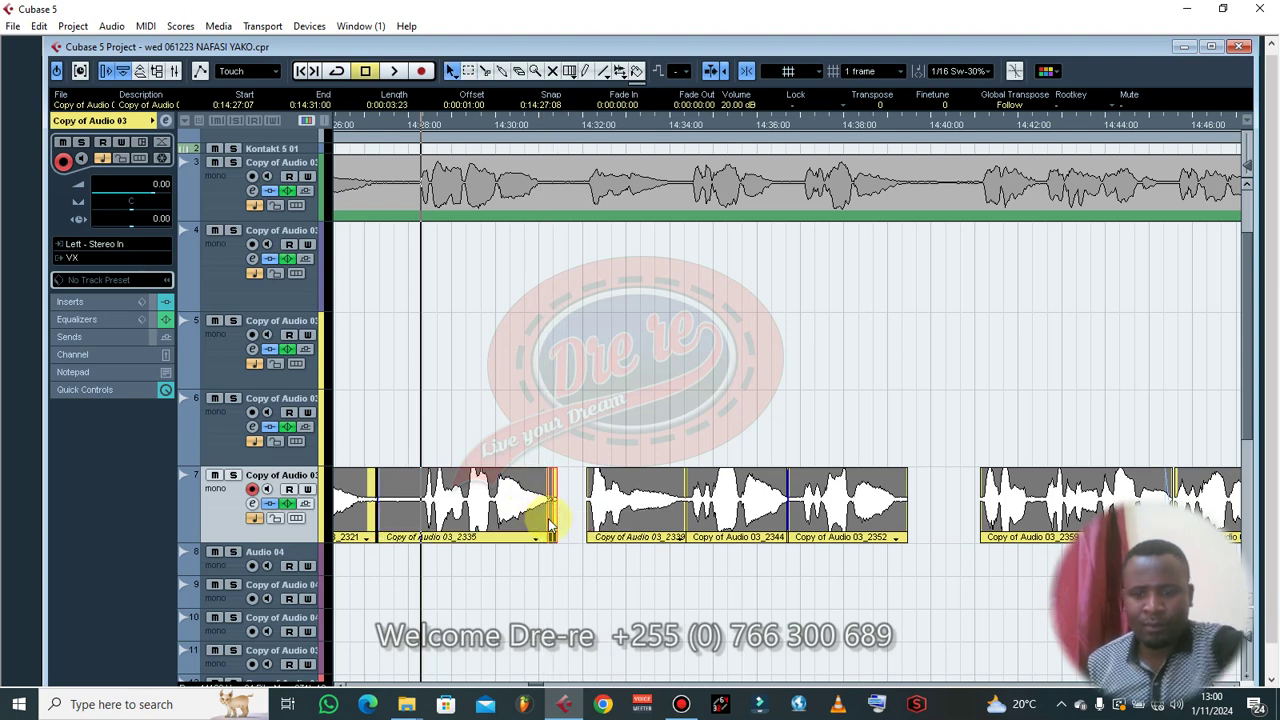
key("BackSpace")
left_click(546, 473)
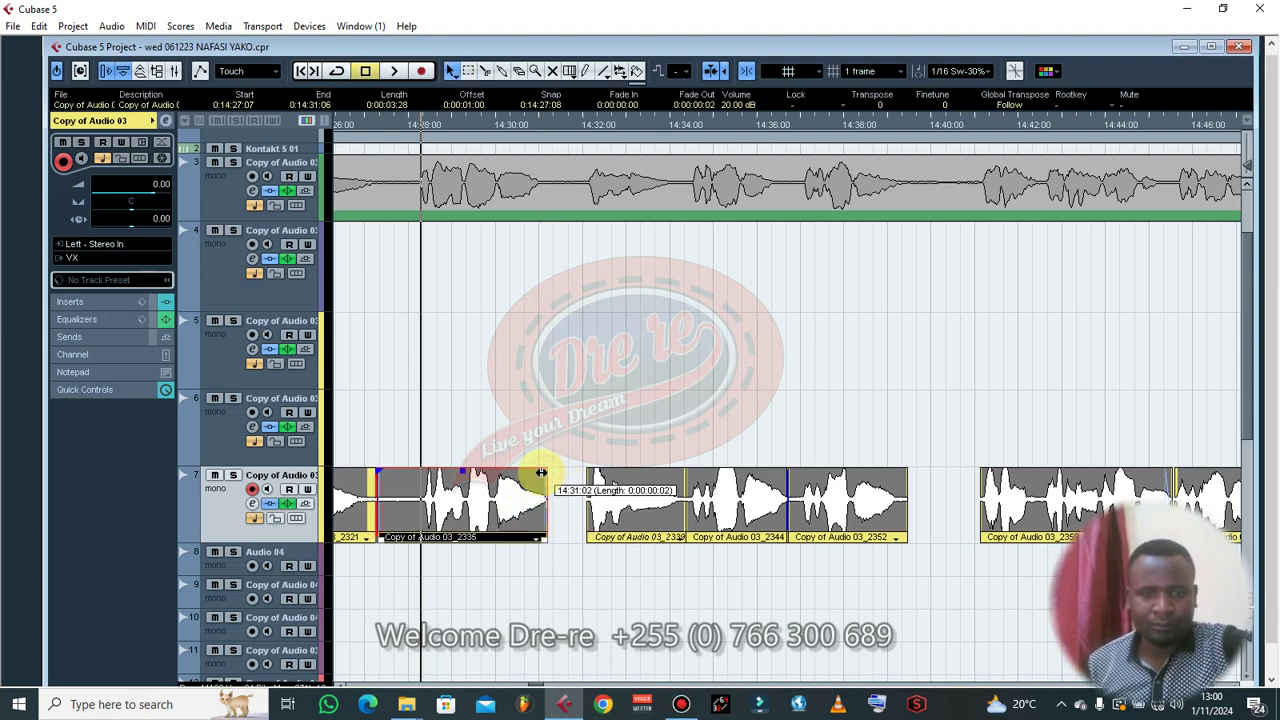
key("g")
- Pull the start of track 7's clip Copy of Audio 03_2335 later to remove its quiet opening, and start playback
left_click_drag(749, 533, 784, 534)
left_click(700, 540)
key("g")
key("g")
key("g")
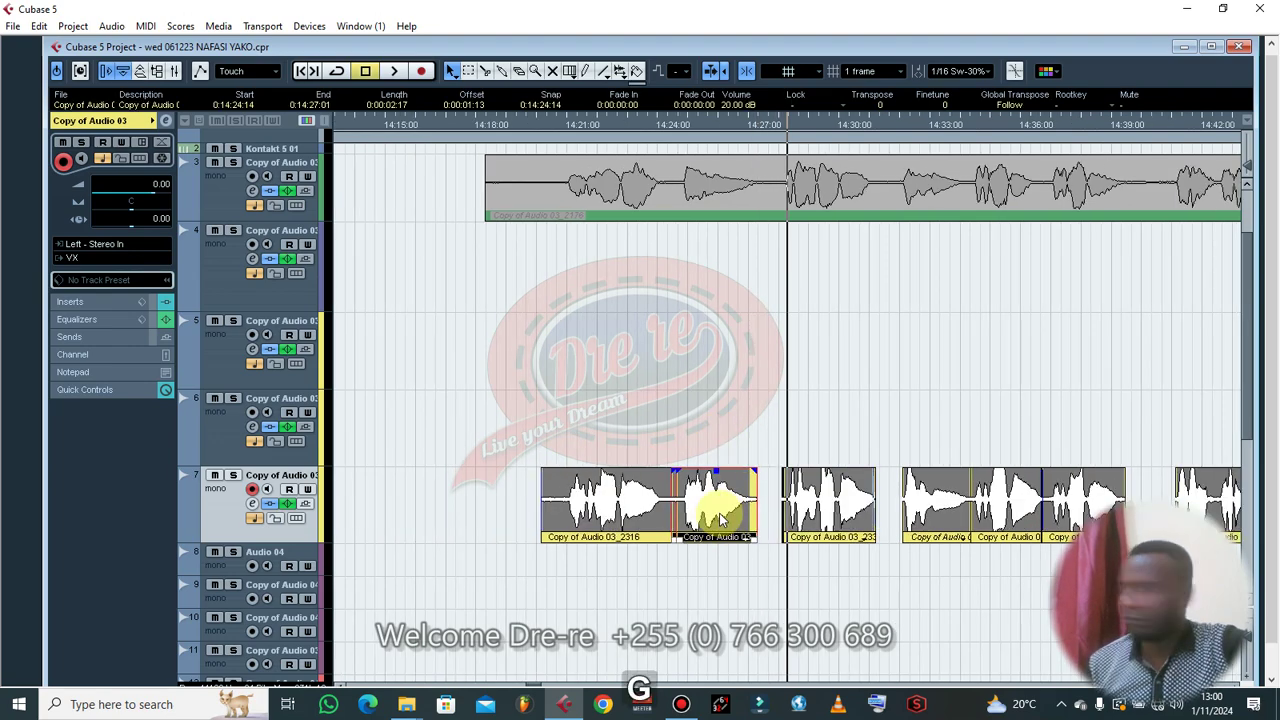
key("space")
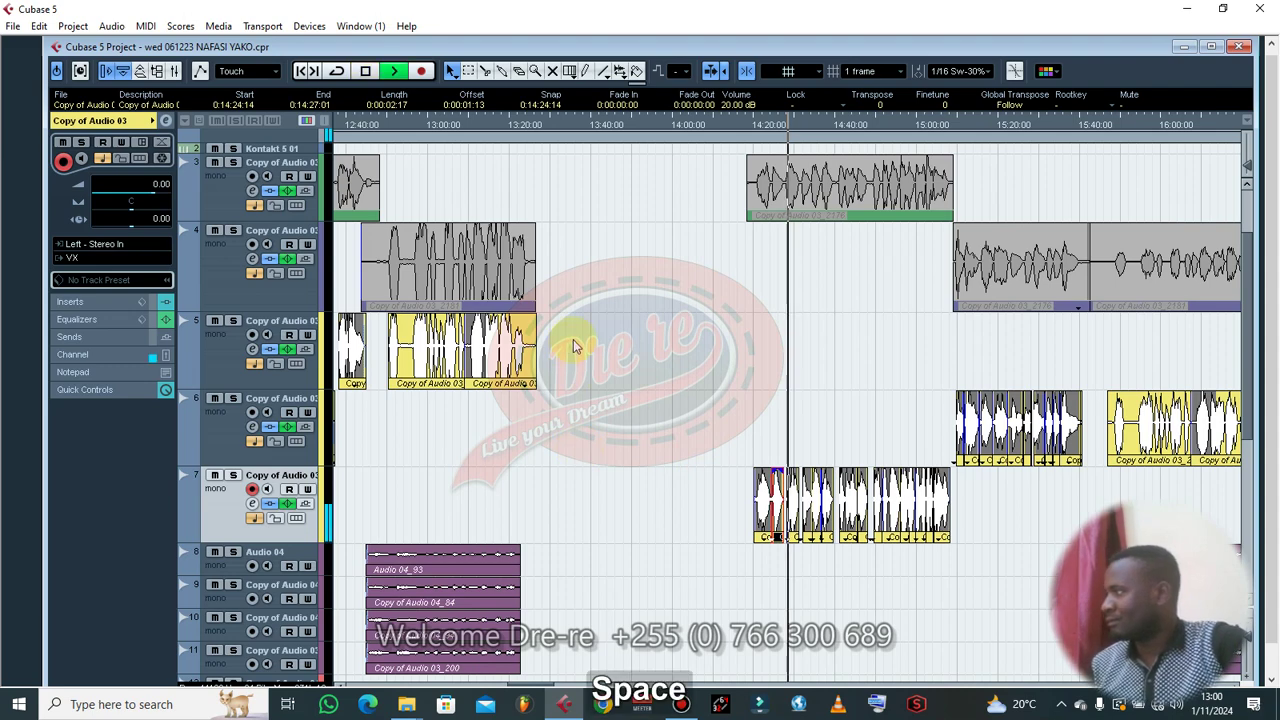
- Check the mixer levels during playback and set the volume of all track 7 clips to 21 dB
key("g")
key("g")
key("g")
key("g")
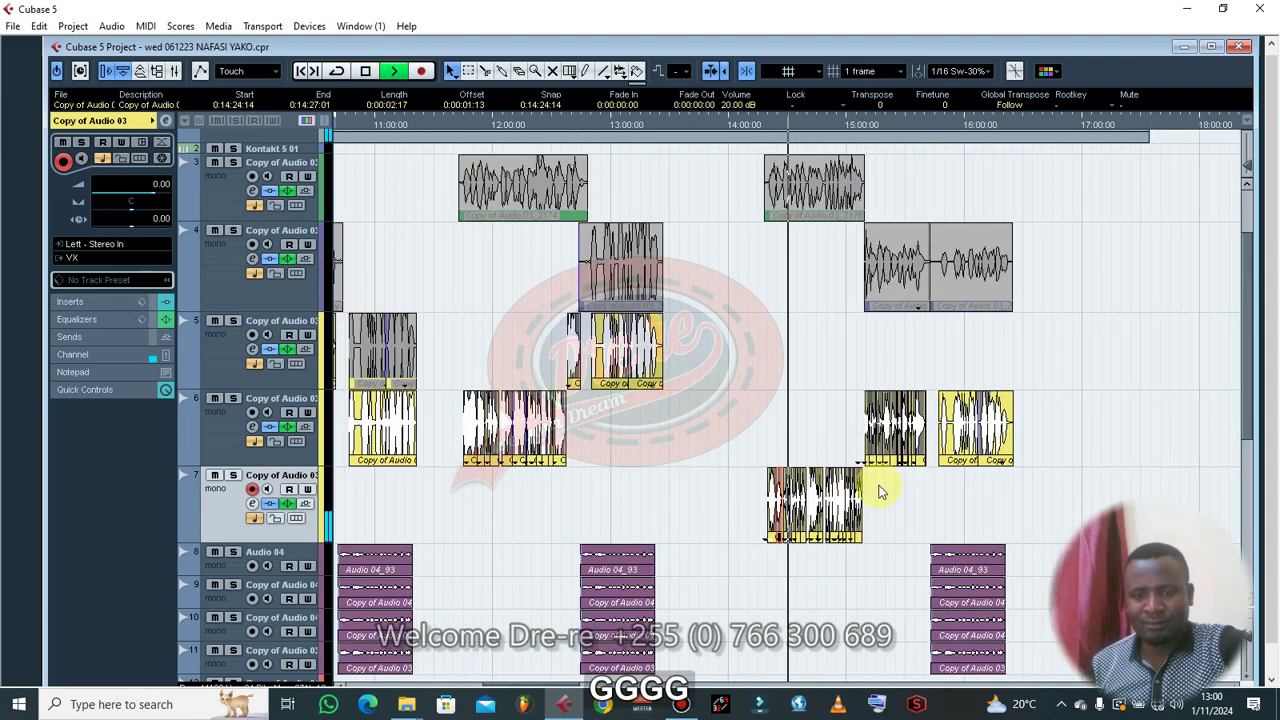
left_click(888, 492)
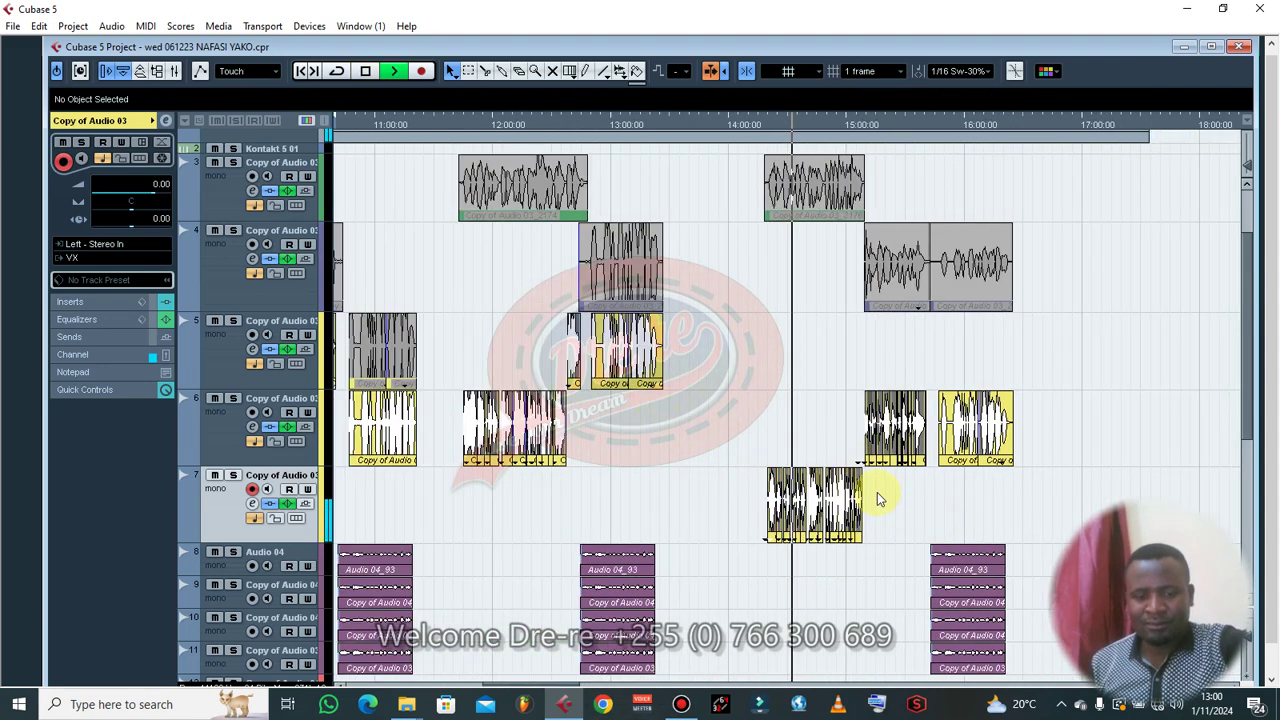
key("F3")
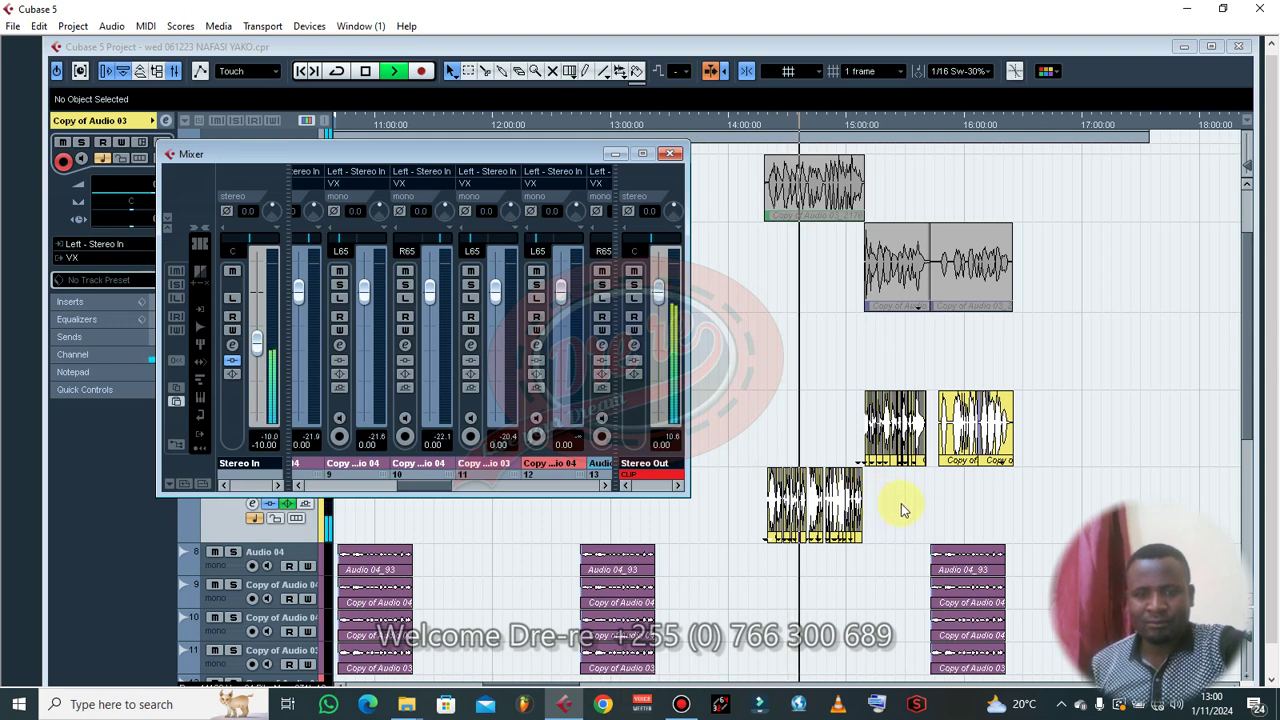
key("F3")
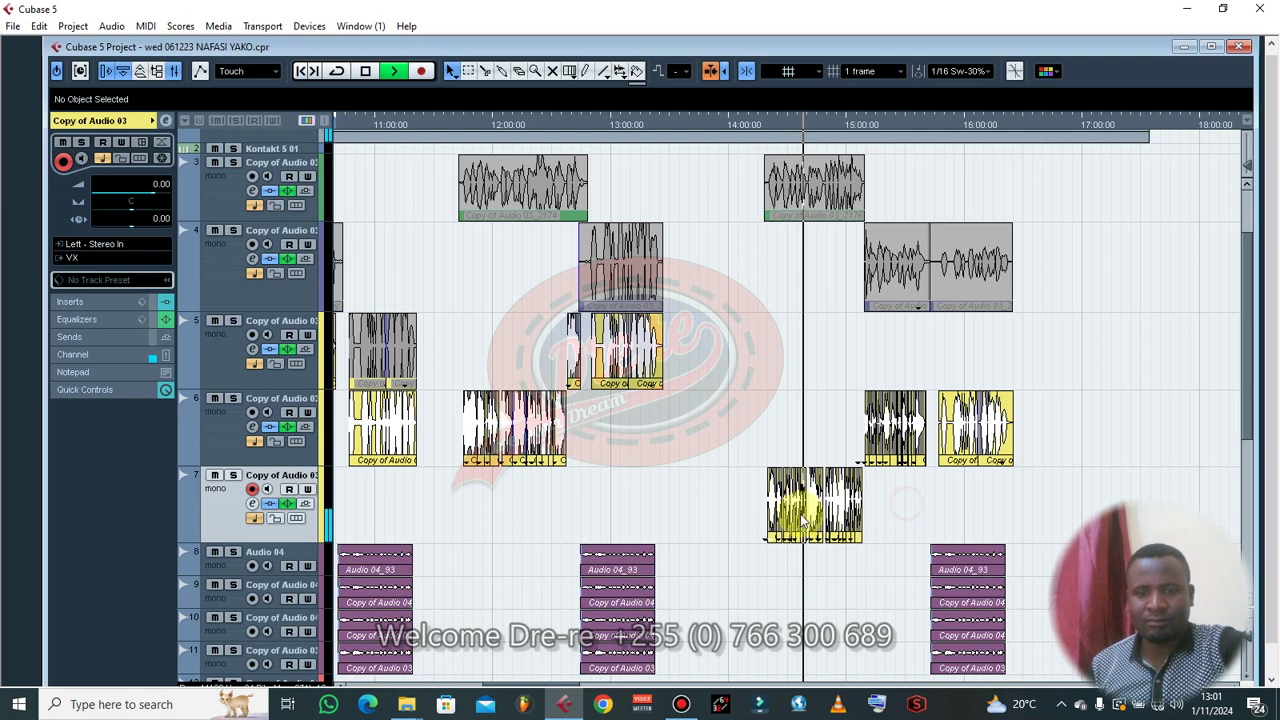
left_click(820, 505)
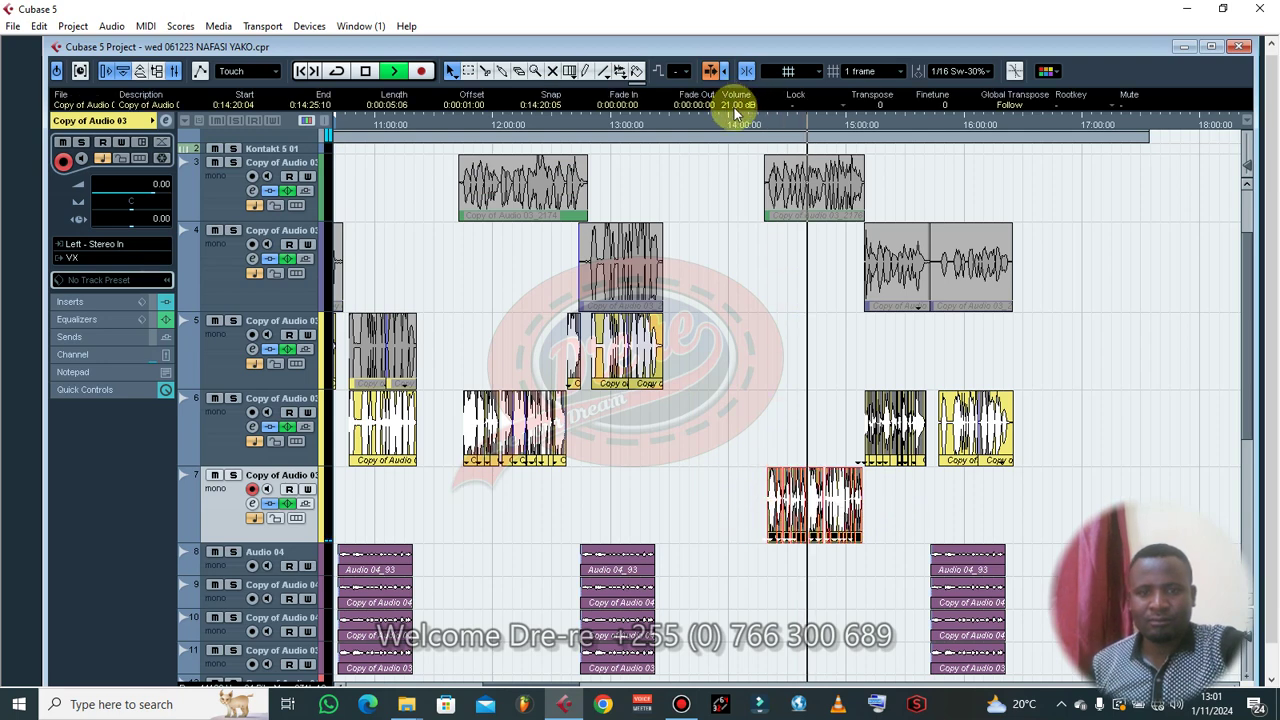
key("F3")
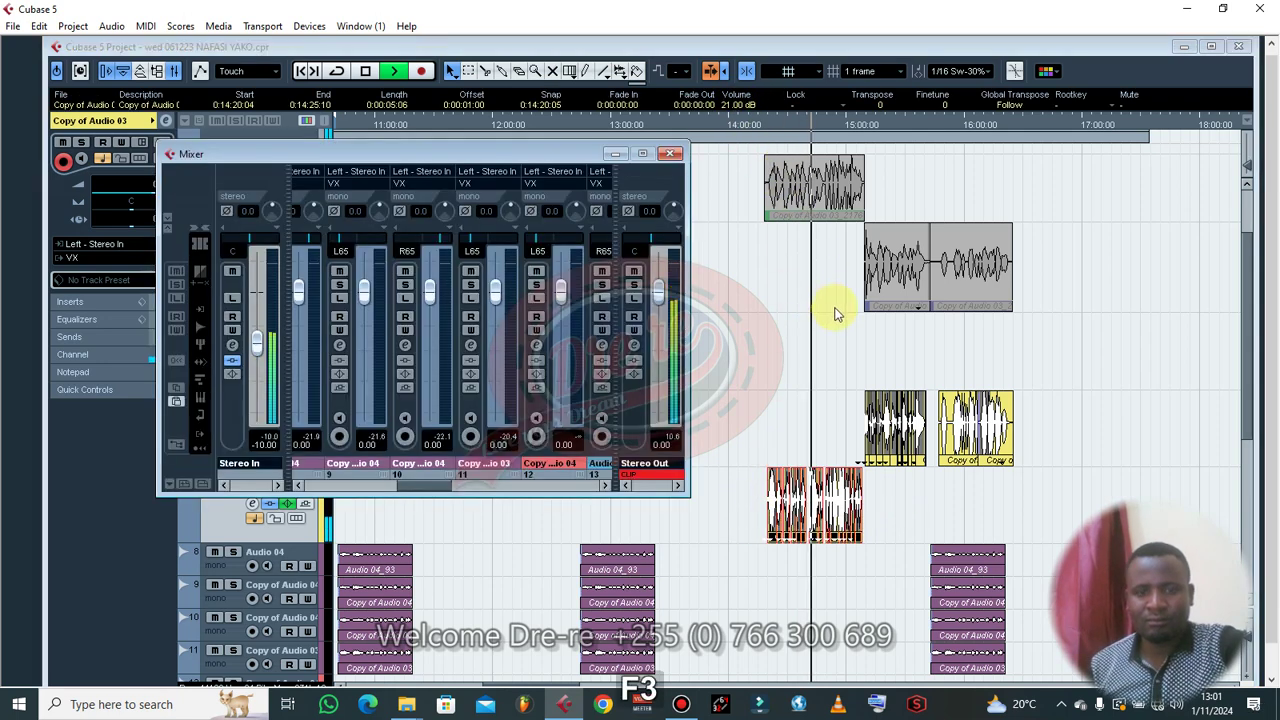
- Select track 6's edited clips starting at 15:09:22, set the locators around them, play from there and set their volume to 20 dB
left_click(845, 413)
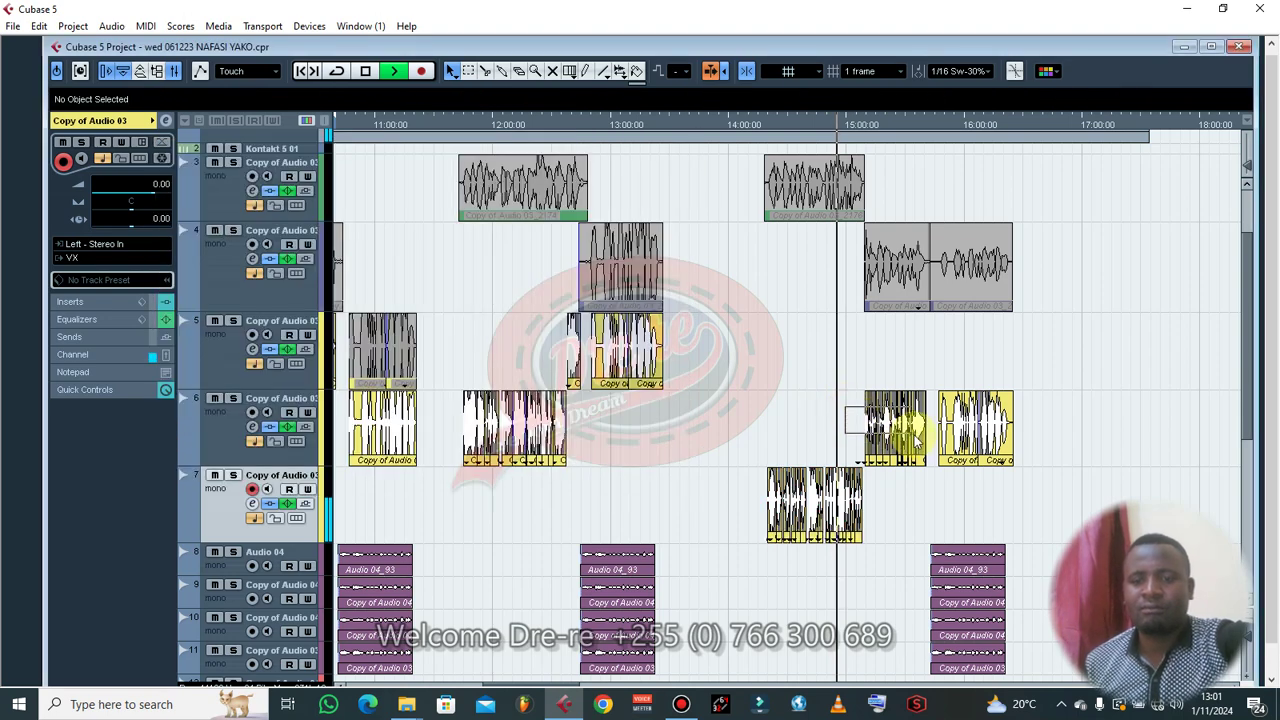
left_click_drag(927, 444, 925, 440)
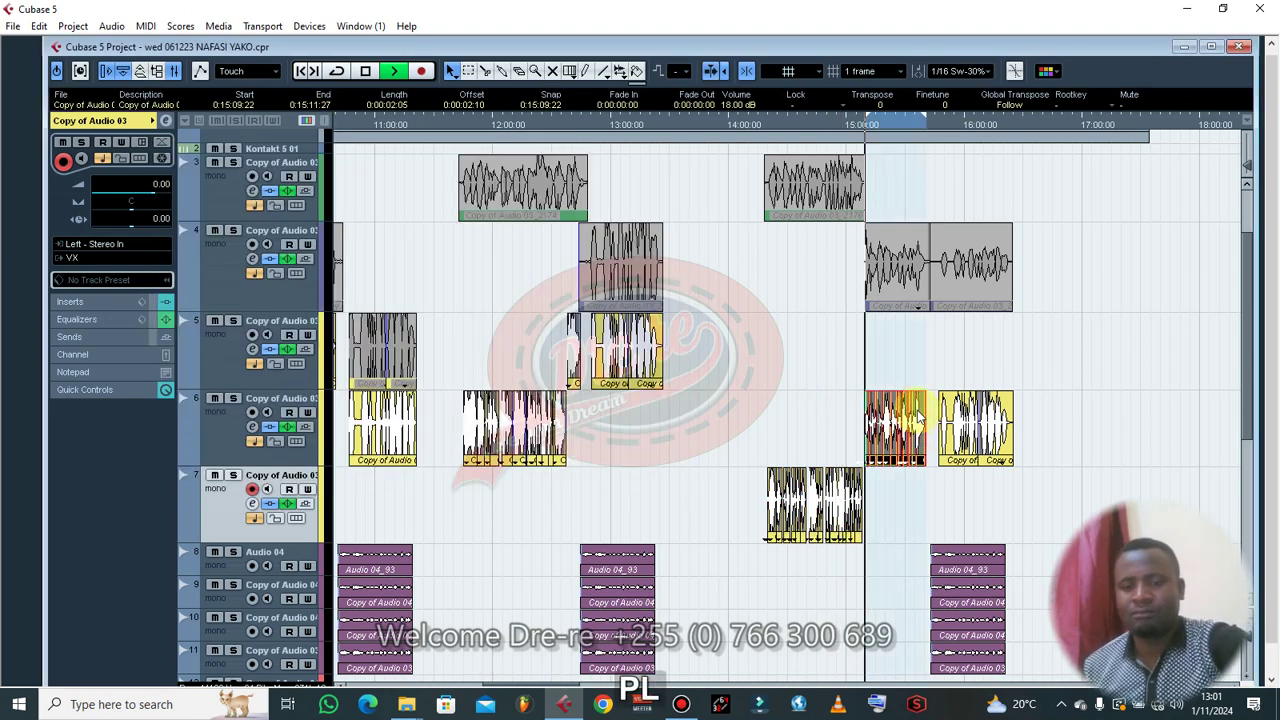
scroll(880, 372, "down", 1)
key("h")
key("h")
key("h")
scroll(736, 106, "up", 1)
key("h")
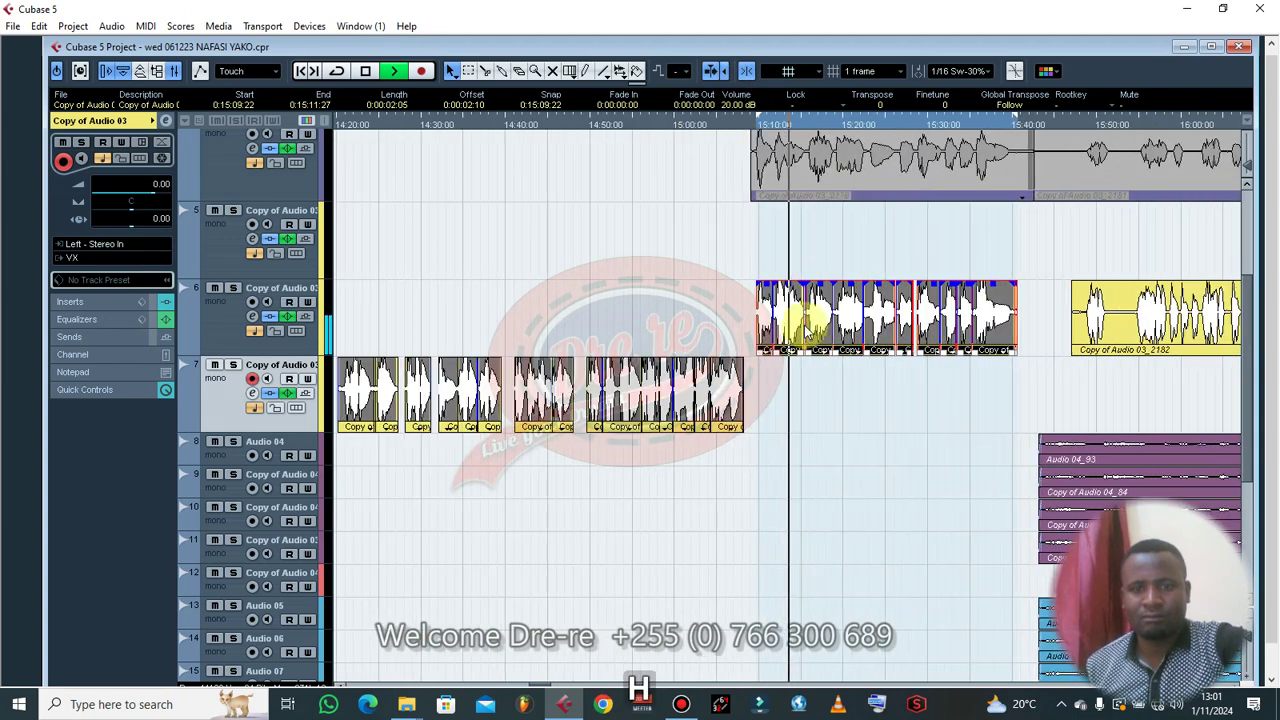
key("h")
key("h")
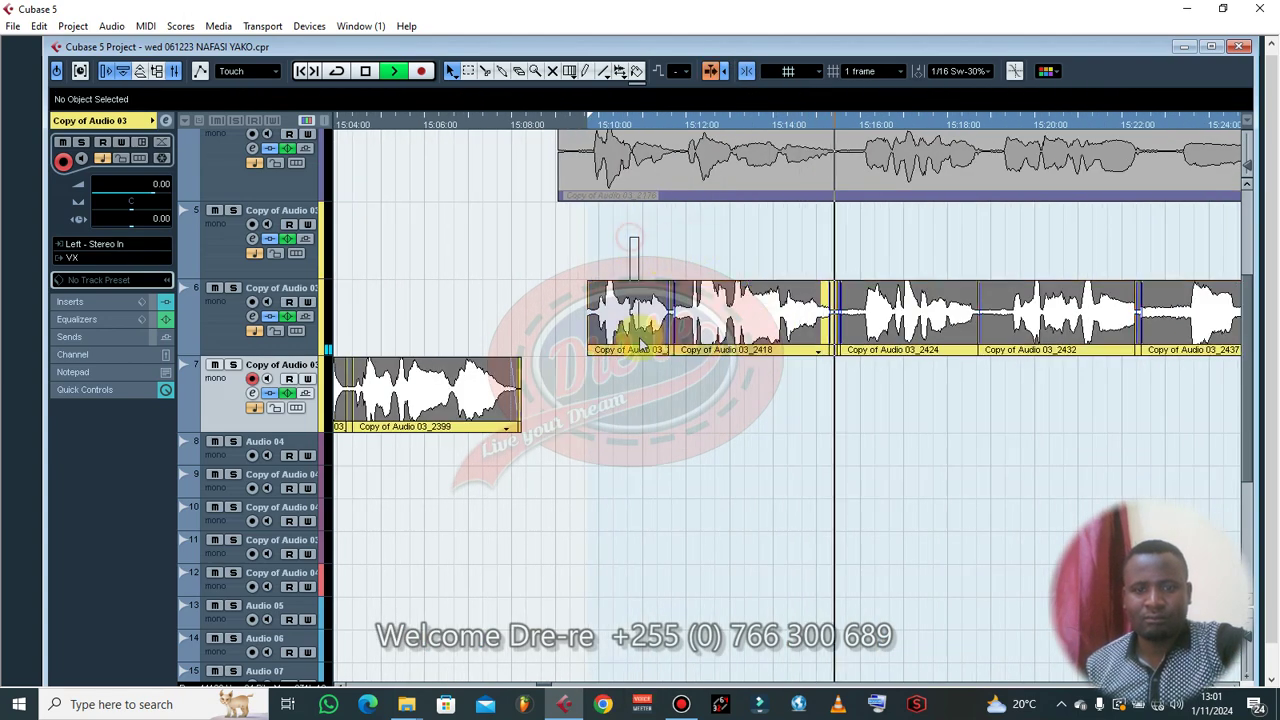
- Split track 6's clip Copy of Audio 03_2418 at 15:12:04, just before its phrase begins
right_click(720, 350)
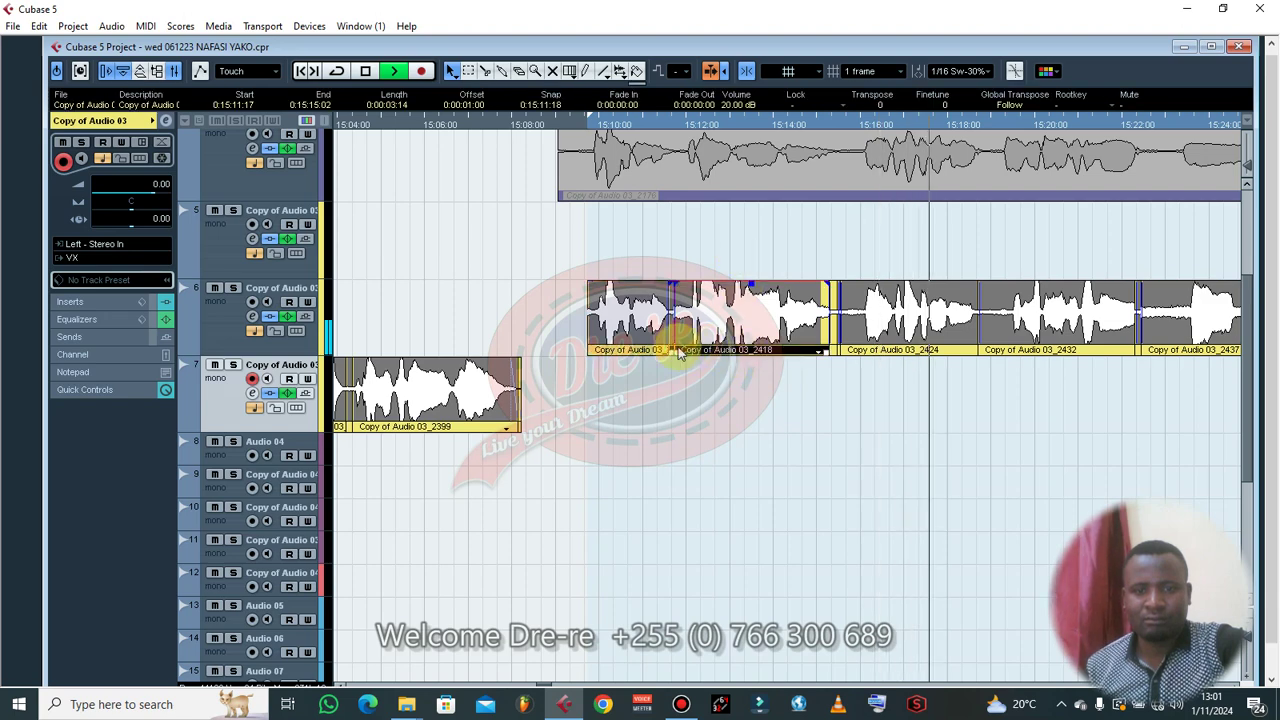
left_click(718, 345)
left_click(692, 329)
right_click(692, 329)
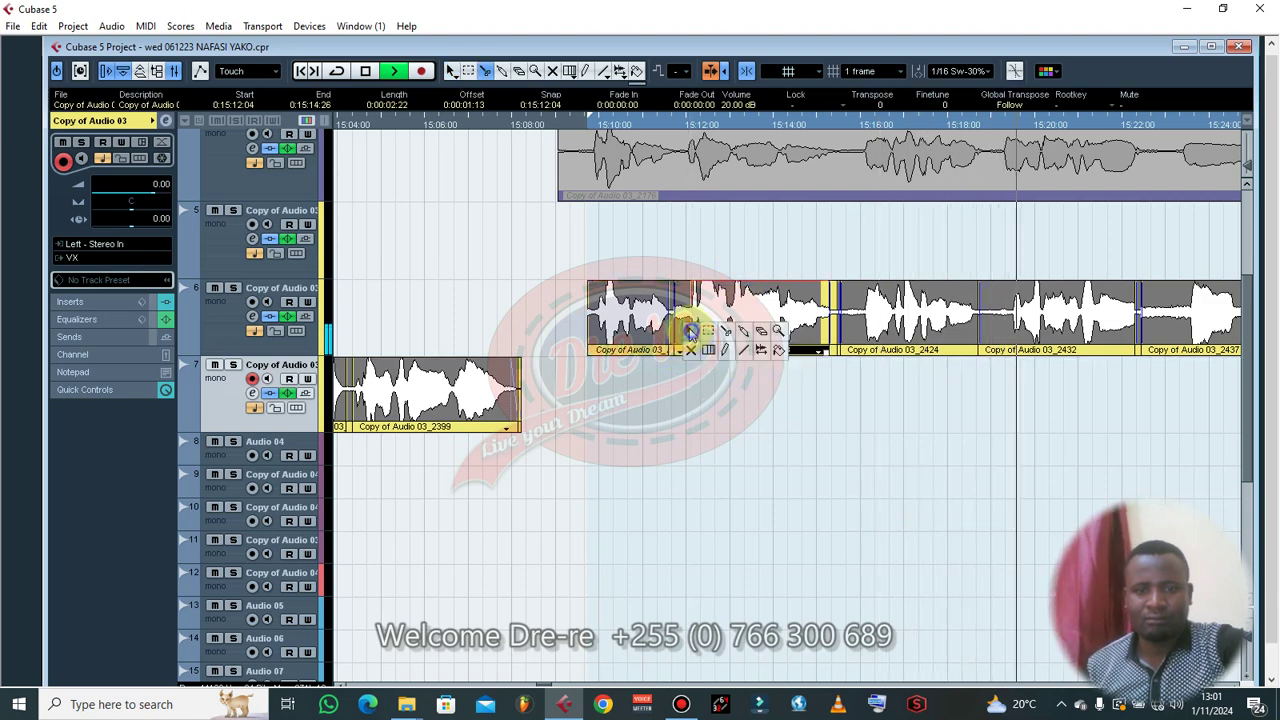
left_click(694, 331)
- Split track 6's clip that starts at 15:09:22 at 15:11:14 and delete the quiet fragments between it and Copy of Audio 03_2418
left_click(651, 335)
right_click(651, 343)
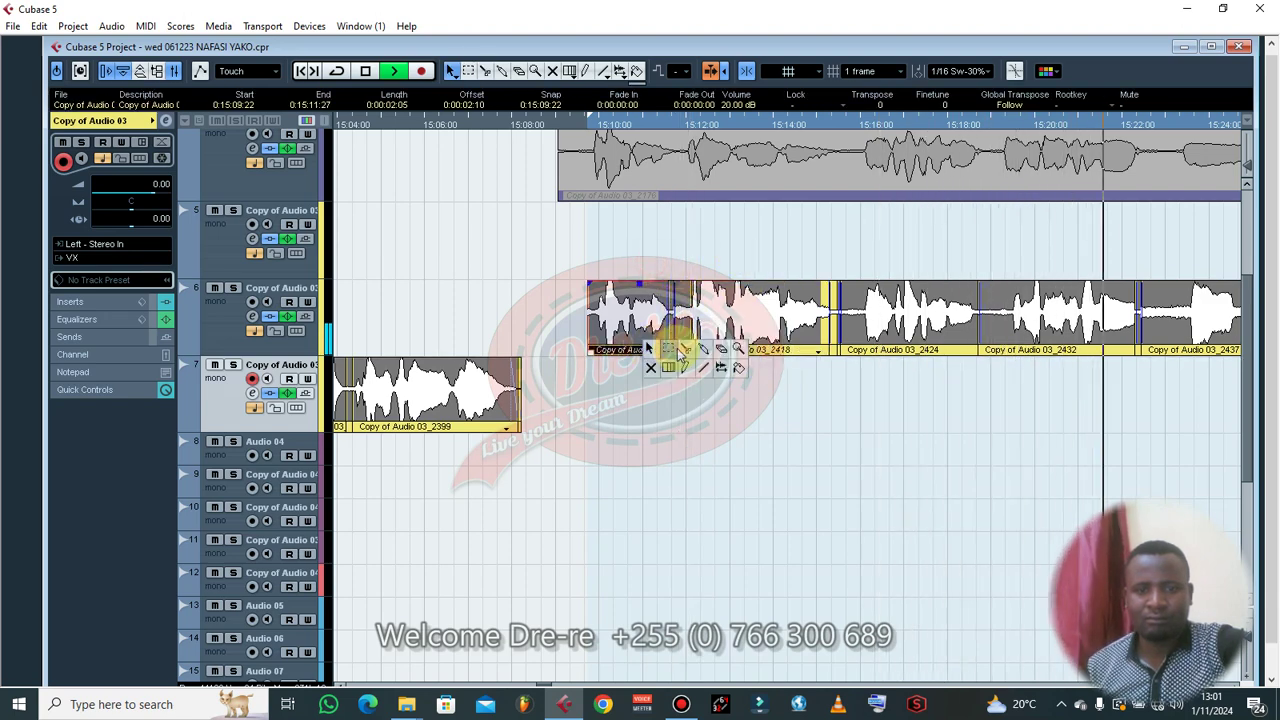
left_click(682, 350)
left_click(662, 322)
right_click(662, 322)
left_click(661, 327)
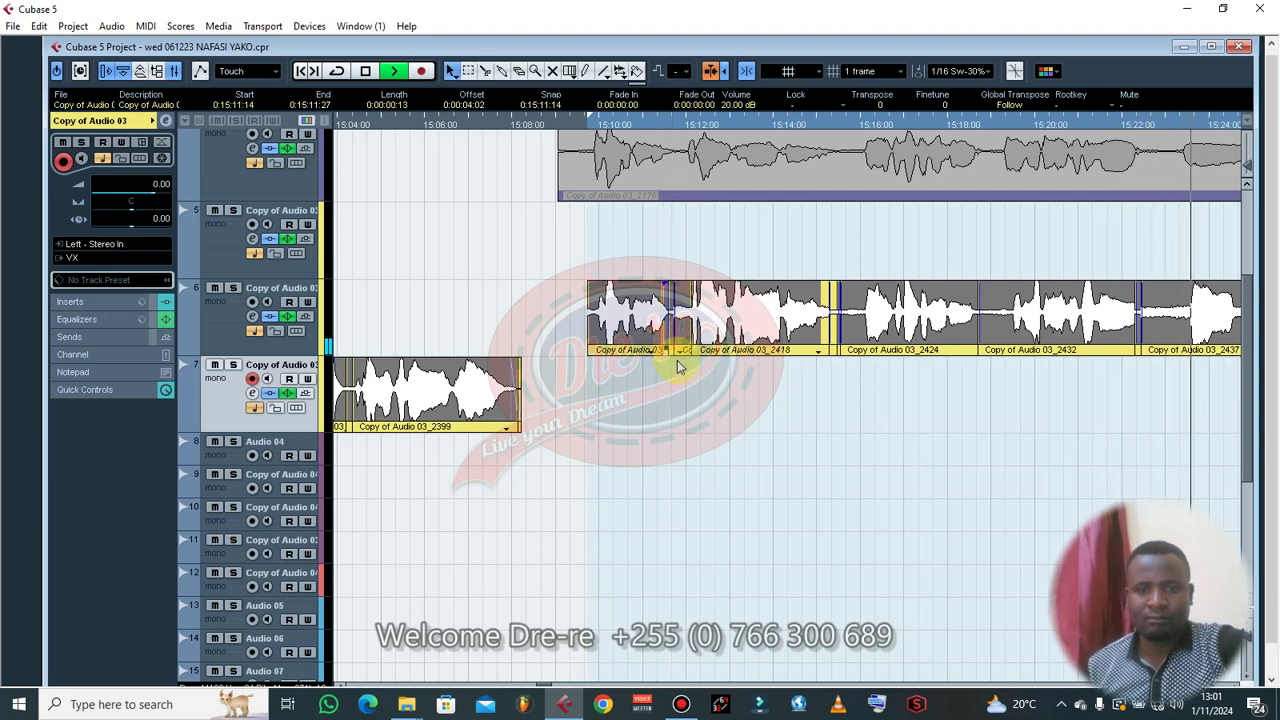
left_click(677, 361)
left_click(684, 322)
key("BackSpace")
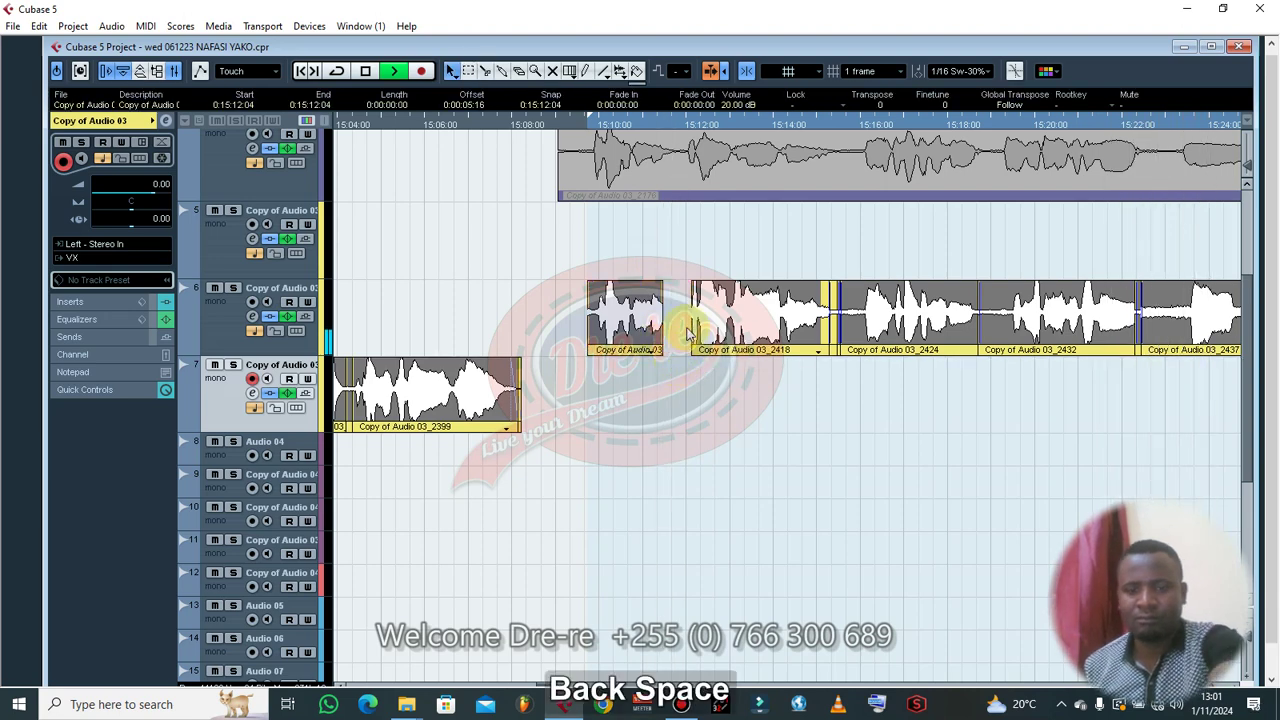
- Adjust track 6's clip before Copy of Audio 03_2418 to run from 15:09:24 to 15:11:22 with a 4-frame fade-out
left_click(657, 349)
left_click_drag(662, 352, 675, 354)
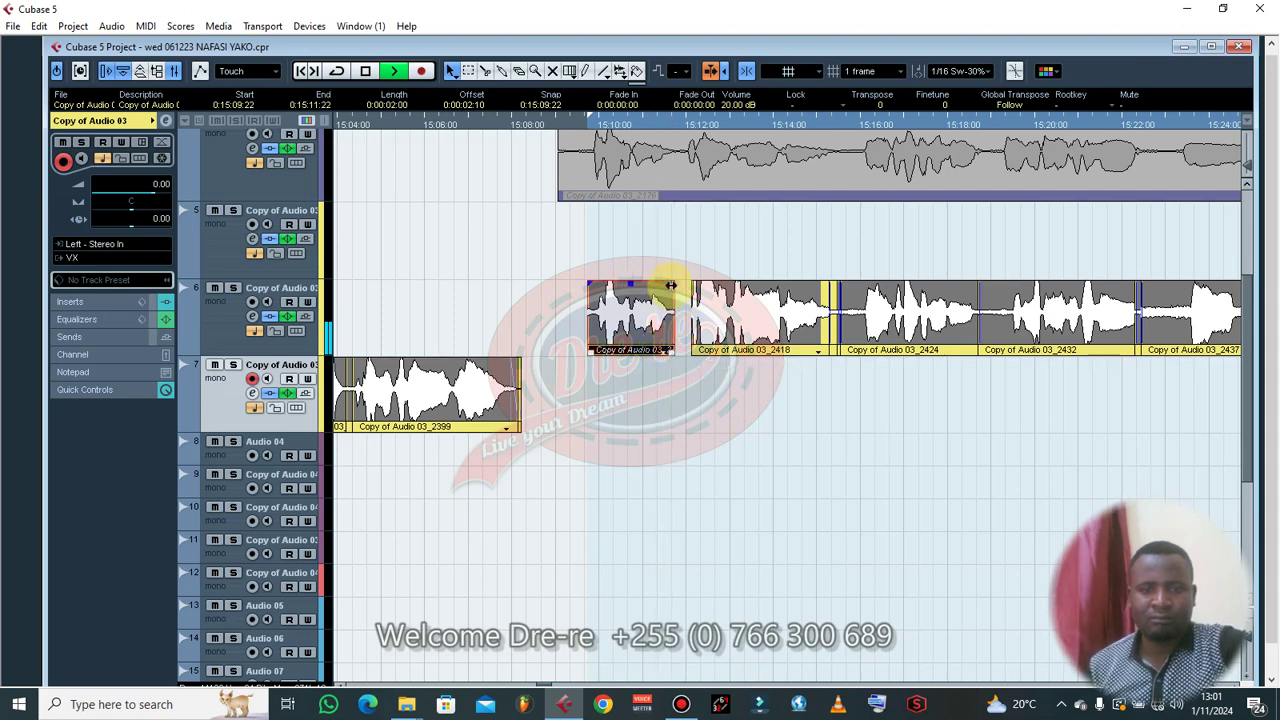
left_click_drag(665, 281, 662, 282)
key("g")
key("g")
left_click_drag(672, 350, 682, 350)
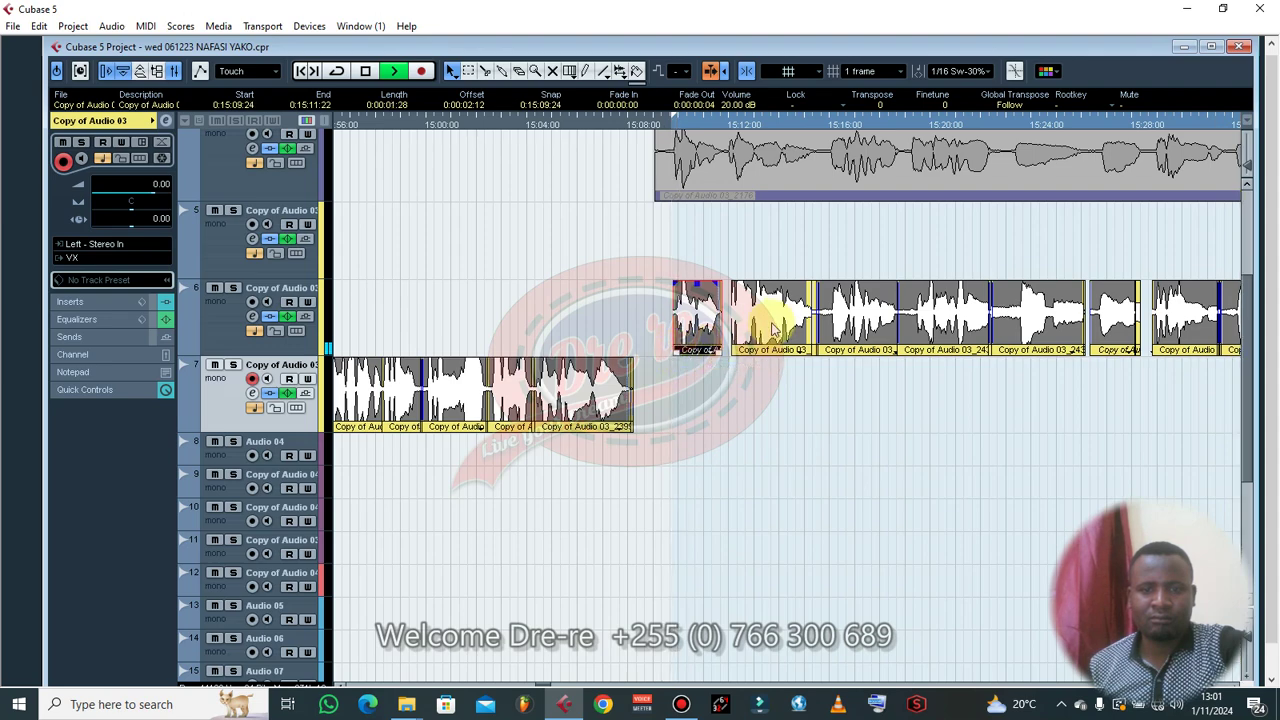
- Mute track 6's edited clips from about 15:09 to 15:39 and move the original Copy of Audio 03_2176, unmuted, from track 4 to track 7
key("g")
key("g")
key("g")
key("g")
key("g")
key("g")
key("g")
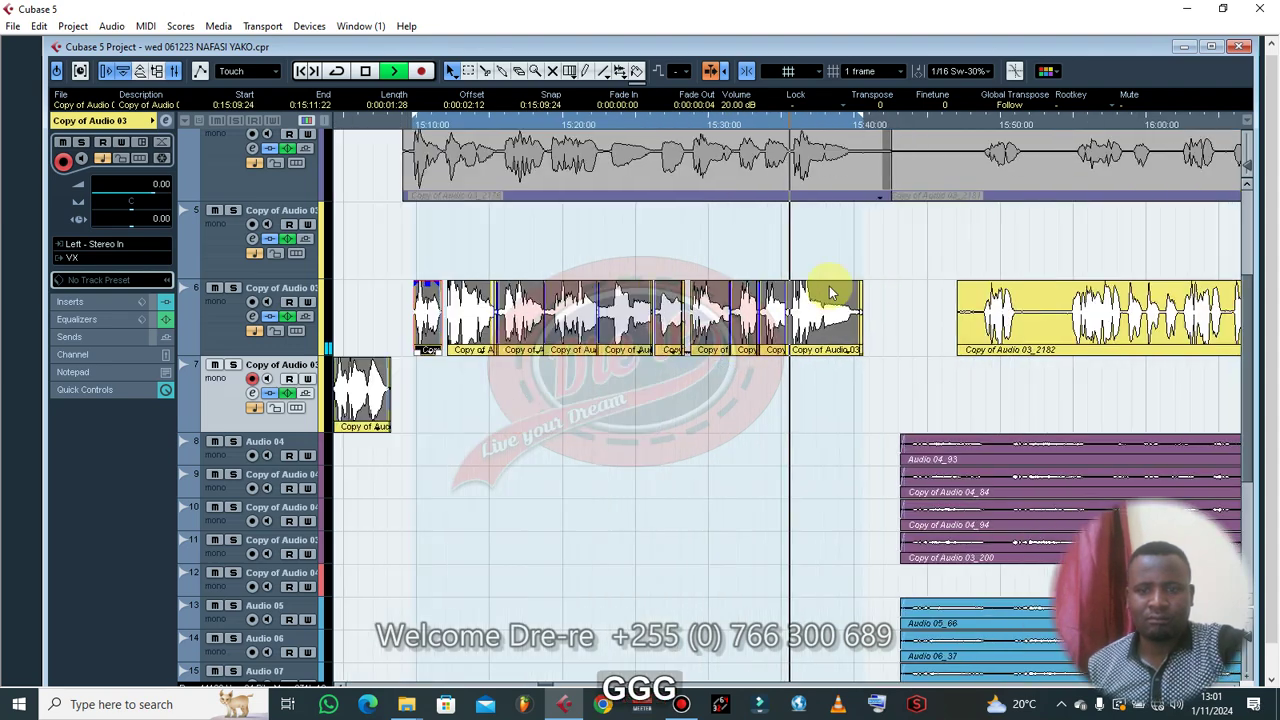
right_click(740, 266)
left_click(741, 277)
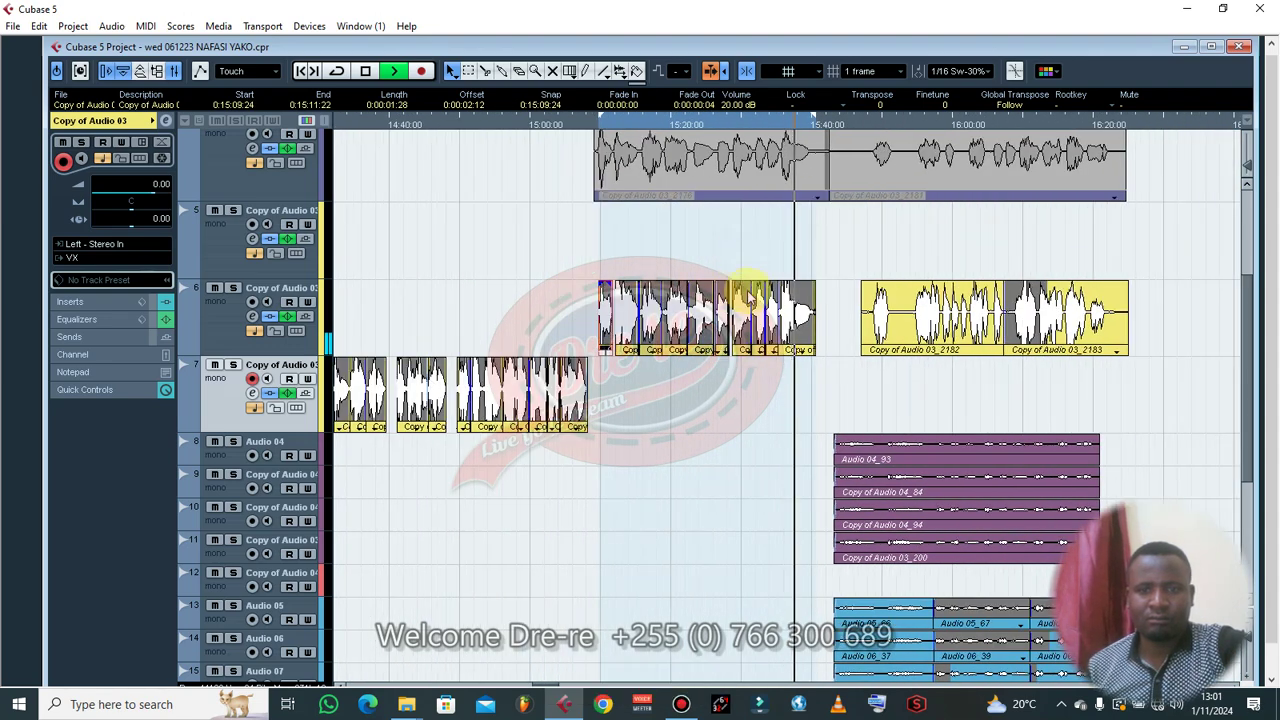
left_click(834, 313)
left_click_drag(568, 298, 606, 328)
left_click_drag(586, 163, 652, 398)
right_click(620, 171)
left_click(629, 177)
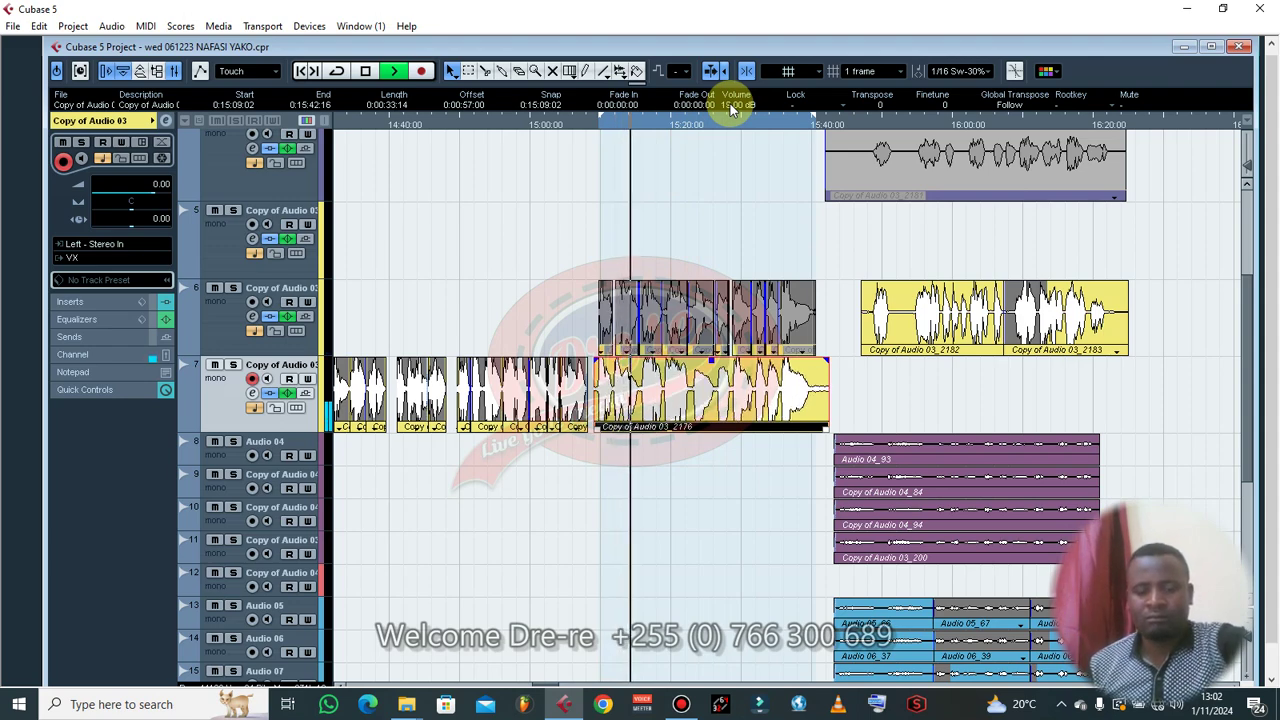
- Set the volume of track 7's clip Copy of Audio 03_2176 to 19 dB and trim its start to 15:09:18
key("h")
key("h")
key("h")
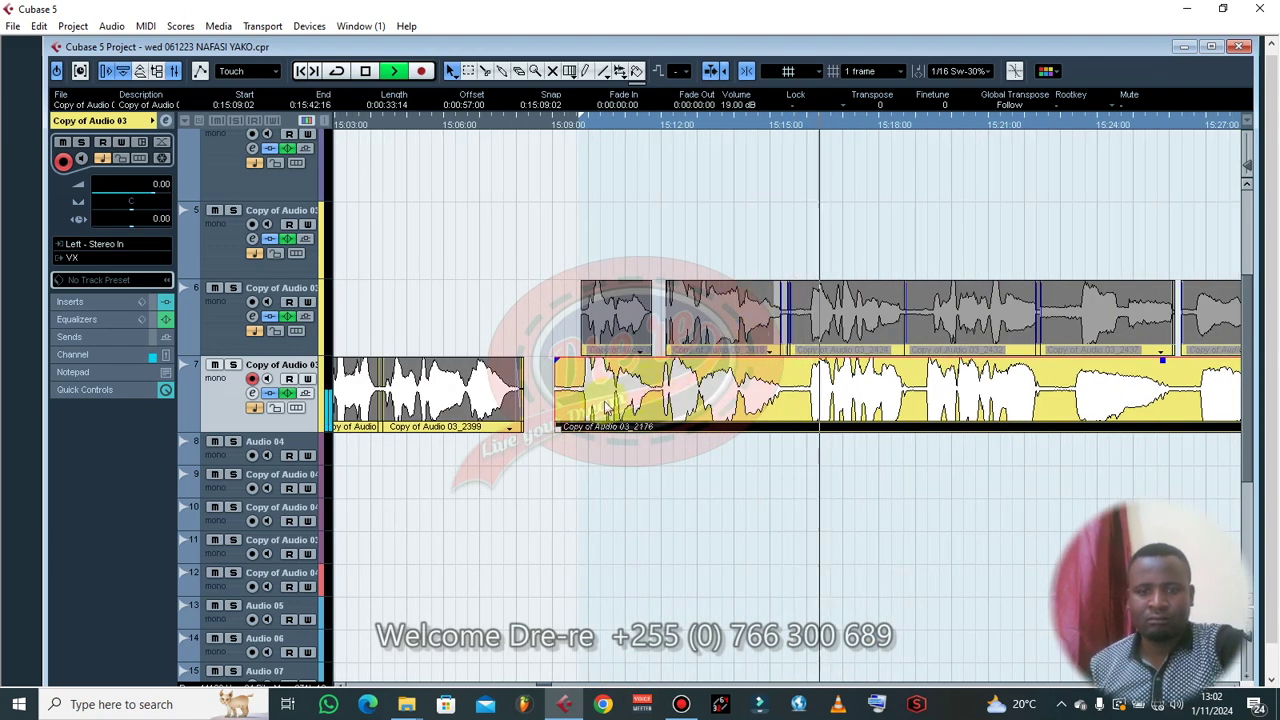
left_click_drag(567, 432, 584, 448)
- Trim the end of track 7's clip Copy of Audio 03_2176 to 15:40:10 and add a 20-frame fade-out
key("g")
key("g")
key("g")
key("g")
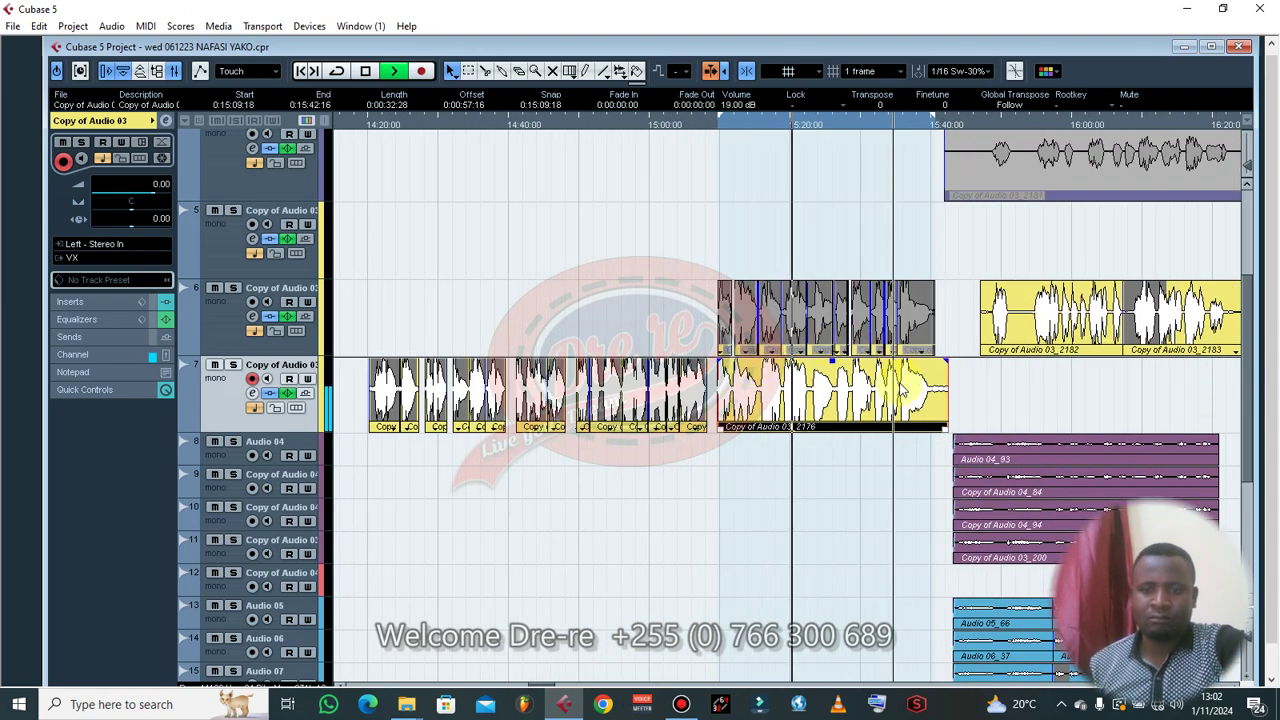
mouse_move(940, 436)
left_mouse_down()
mouse_move(920, 429)
mouse_move(932, 430)
left_mouse_up()
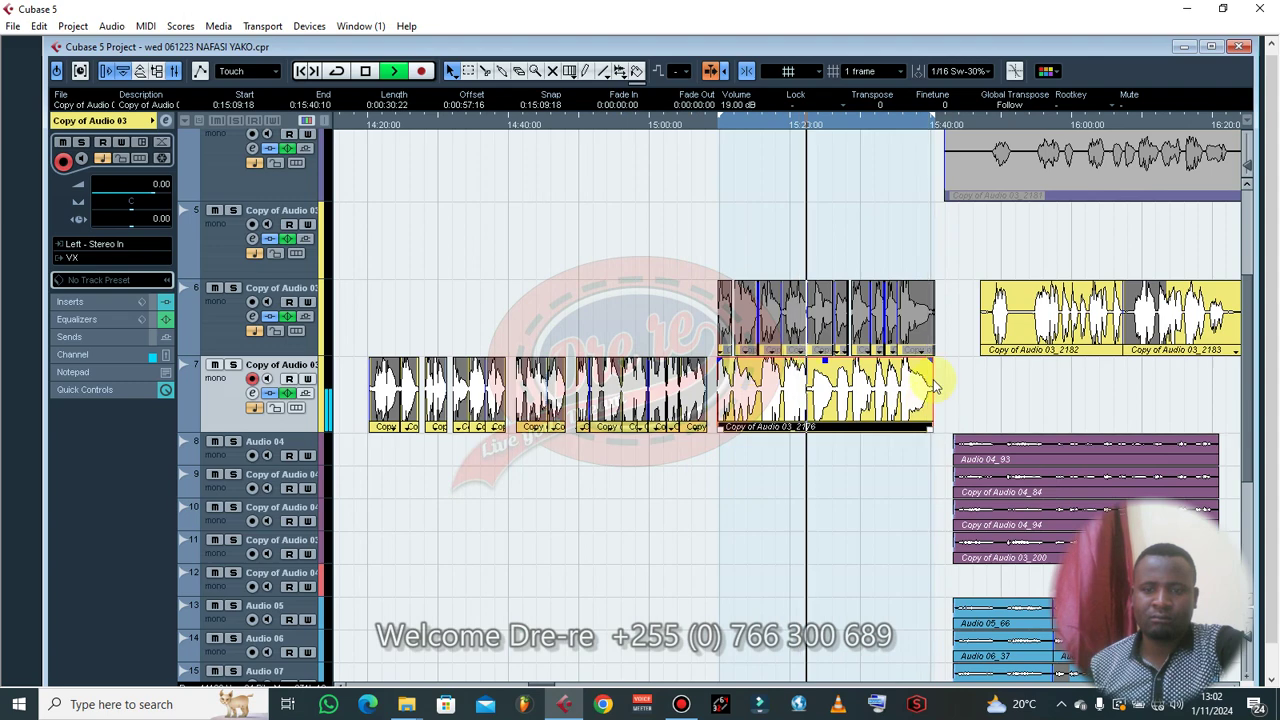
left_click_drag(933, 363, 926, 361)
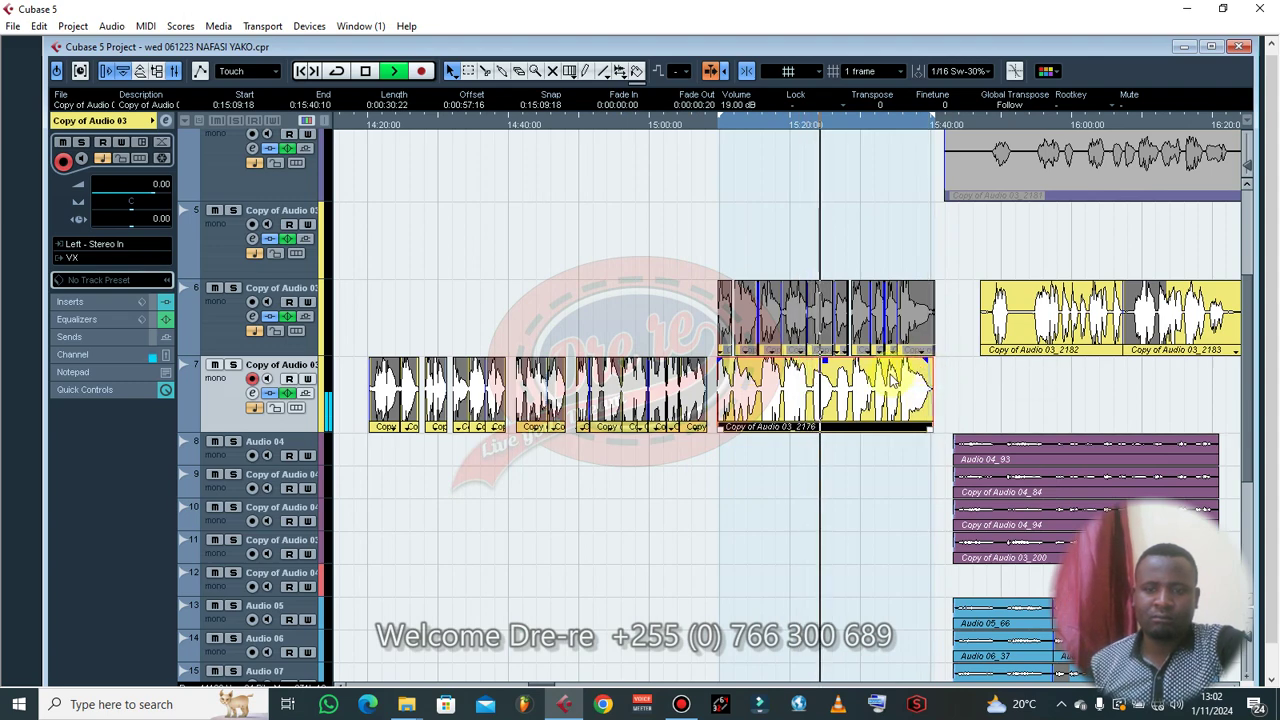
key("g")
key("g")
key("g")
key("g")
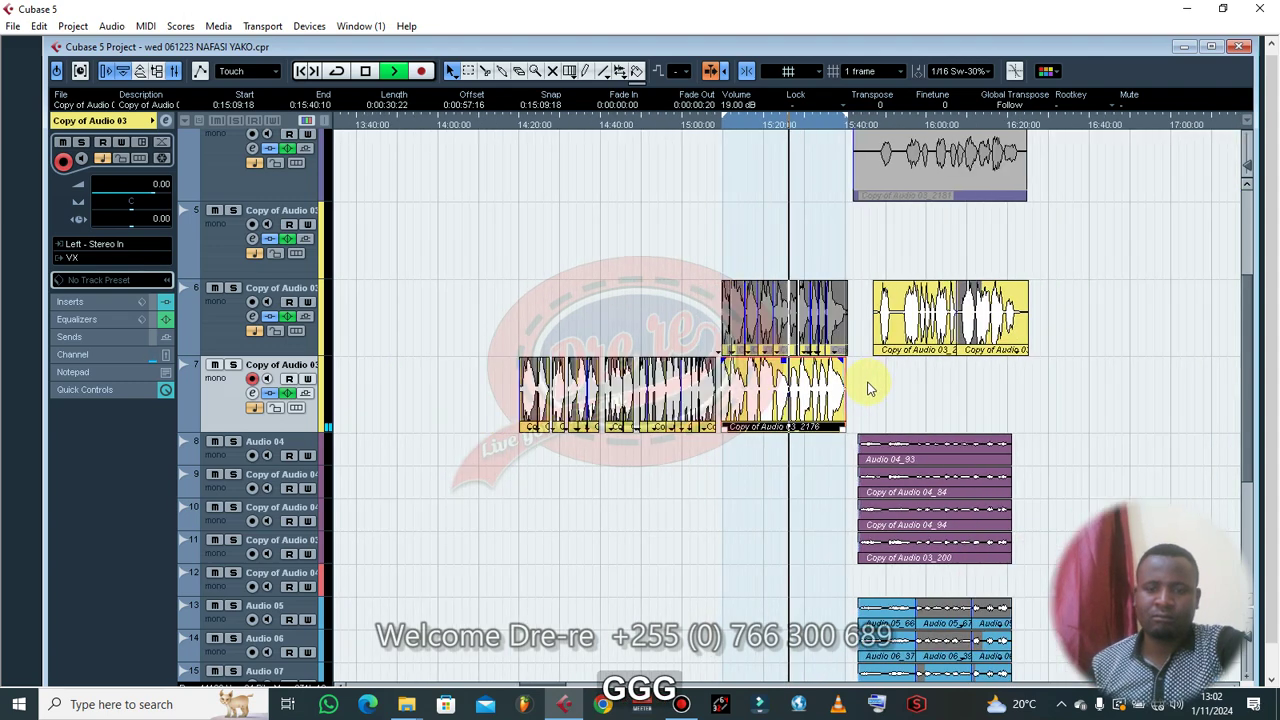
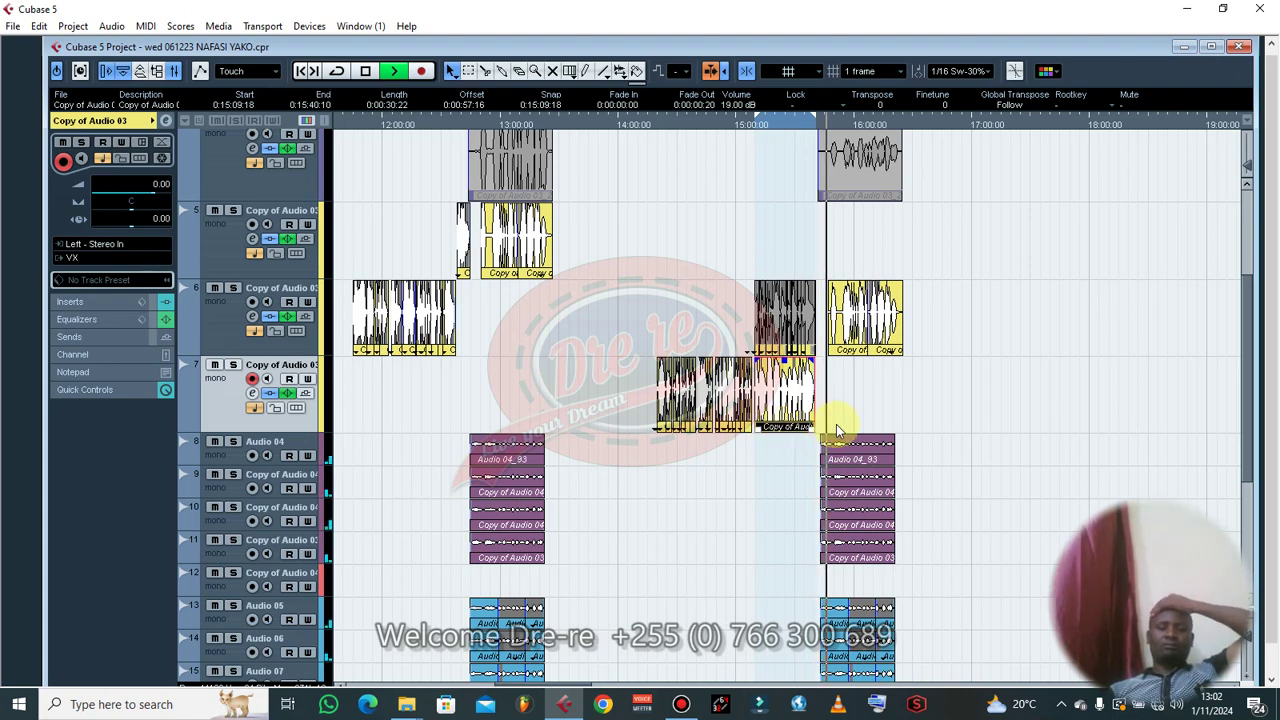
- Examine track 6's clip Copy of Audio 03_2182 from 15:47:01 up close during playback
key("h")
key("h")
key("h")
key("h")
key("h")
key("h")
key("h")
key("h")
key("h")
key("h")
key("h")
key("h")
key("h")
key("h")
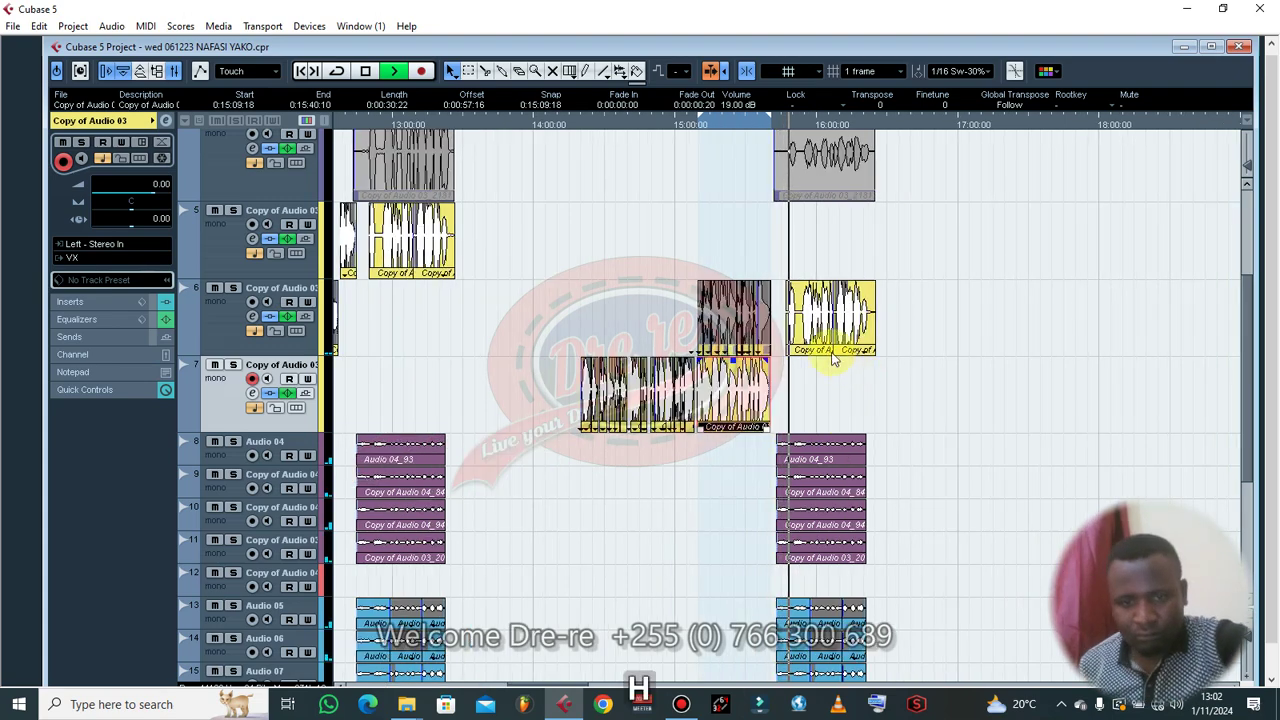
left_click(781, 258)
left_click(798, 308)
key("g")
key("g")
key("g")
key("g")
key("g")
key("g")
key("g")
key("g")
key("g")
key("g")
key("g")
key("g")
key("g")
key("g")
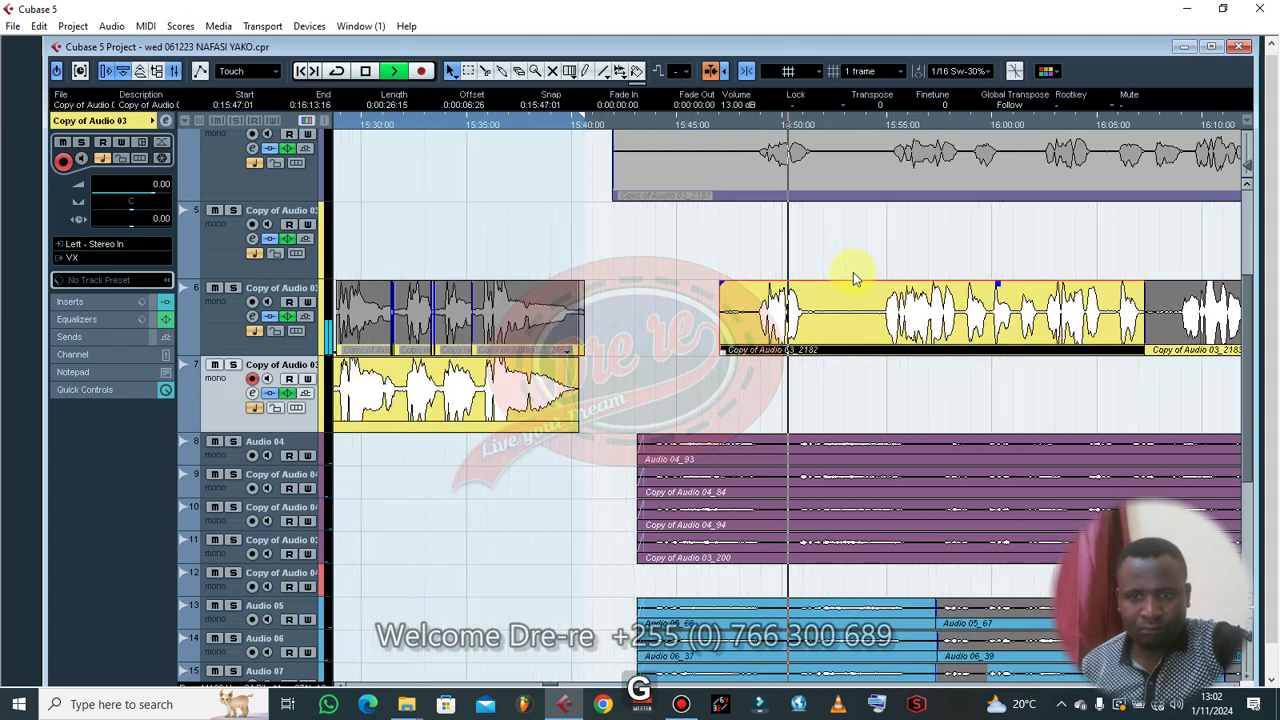
- Move track 5's clips from 12:50:11 straight down onto track 6 and set the volume of track 6's clips from 15:47:01 to 16 dB
left_click(533, 248)
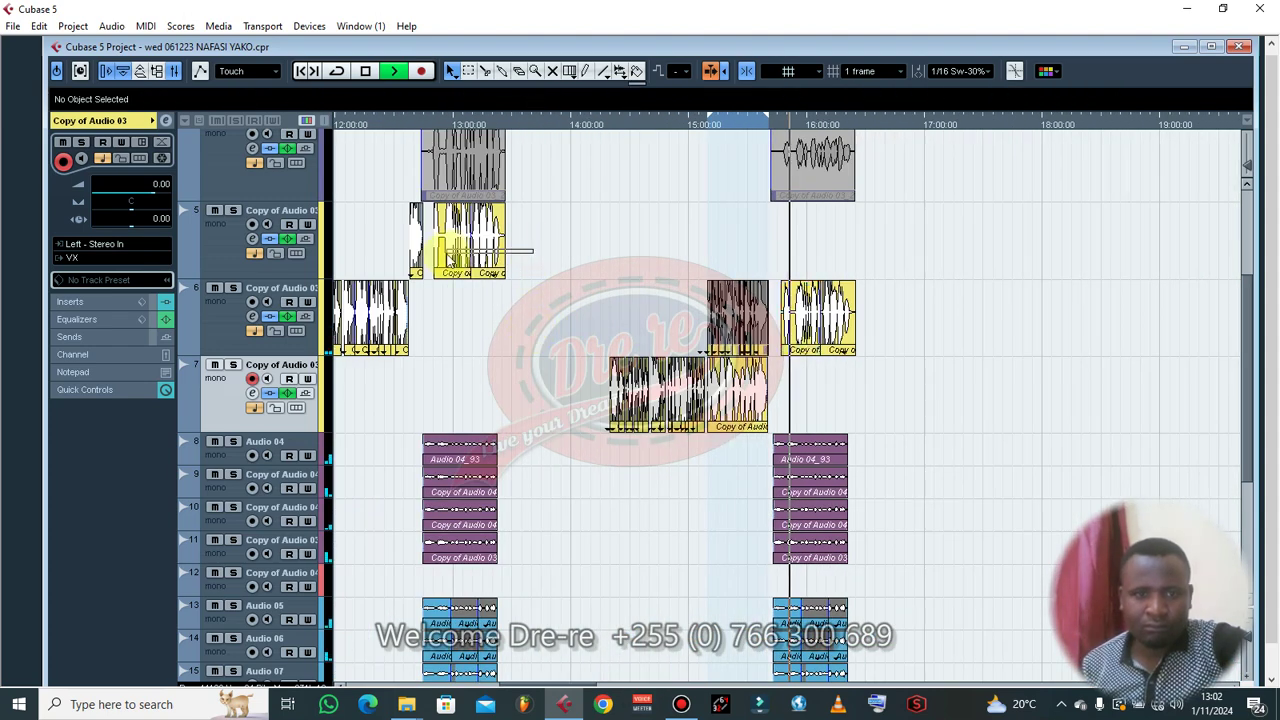
left_click_drag(450, 258, 452, 322)
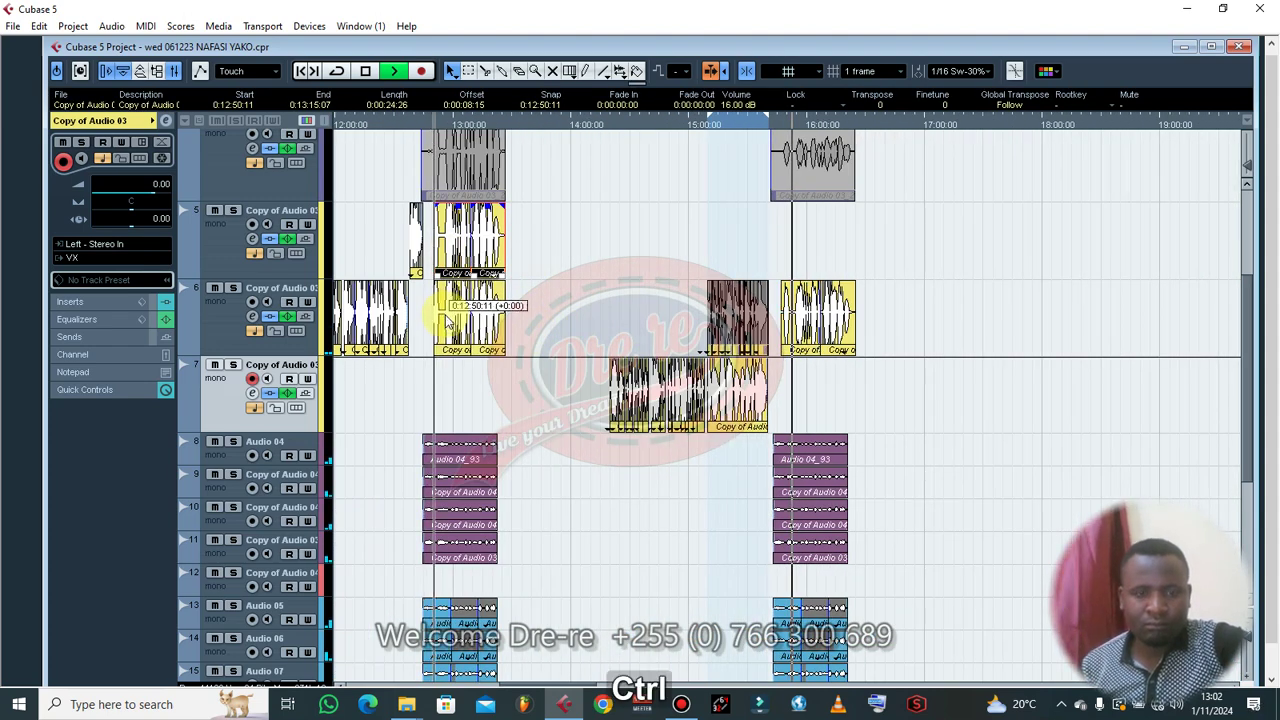
left_click(806, 290)
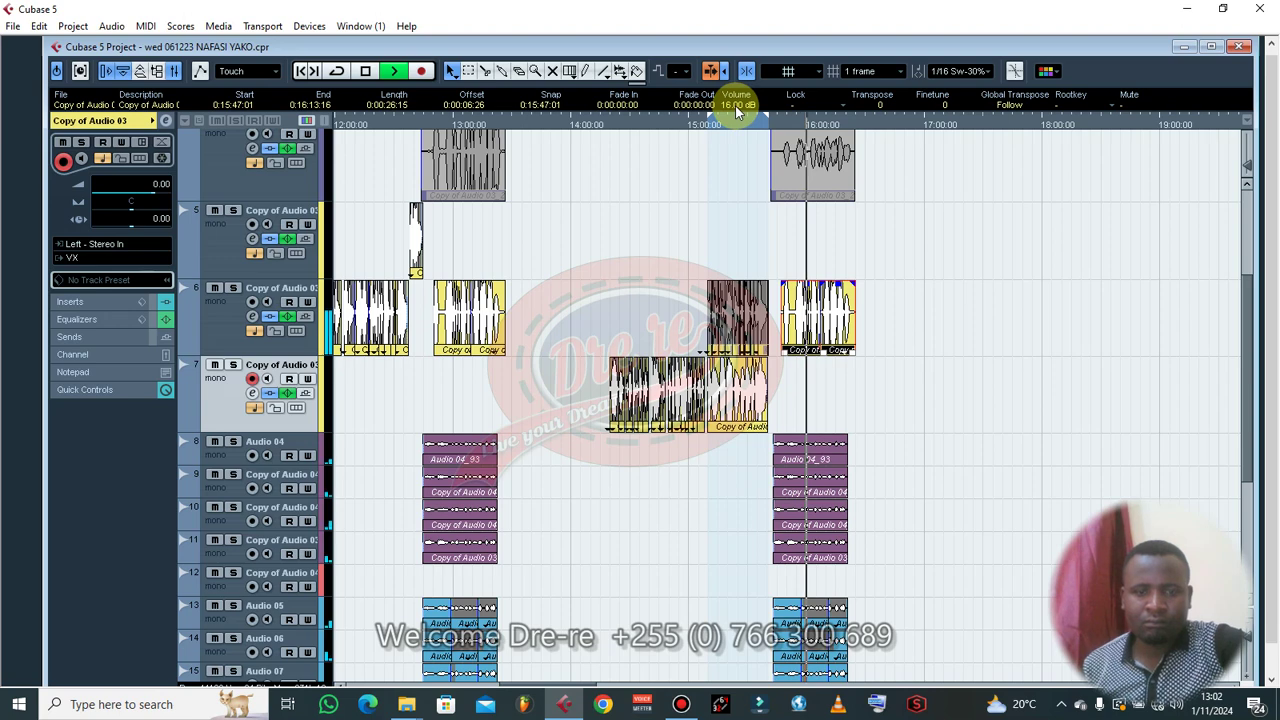
left_click_drag(444, 259, 550, 336)
left_click(802, 270)
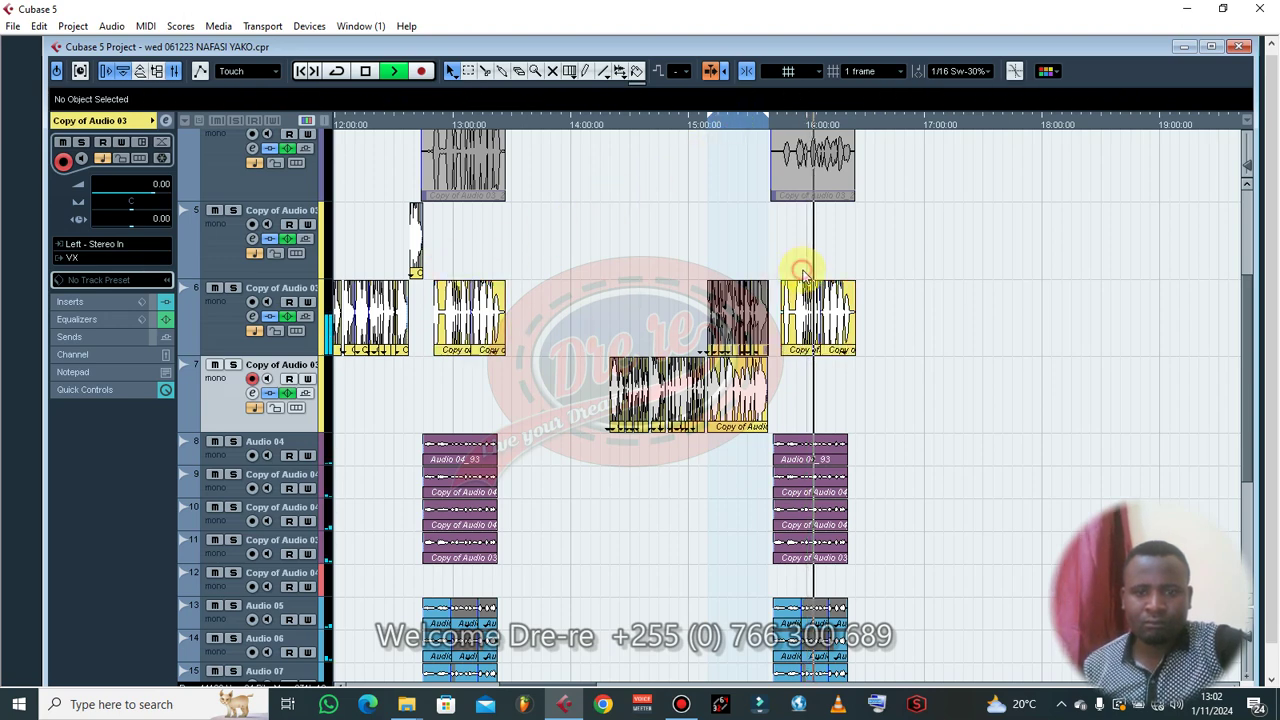
- Set the volume of both track 6 clip groups, starting at 12:50:11 and 15:47:01, to 17 dB
left_click(850, 335)
left_click(508, 322, "ctrl")
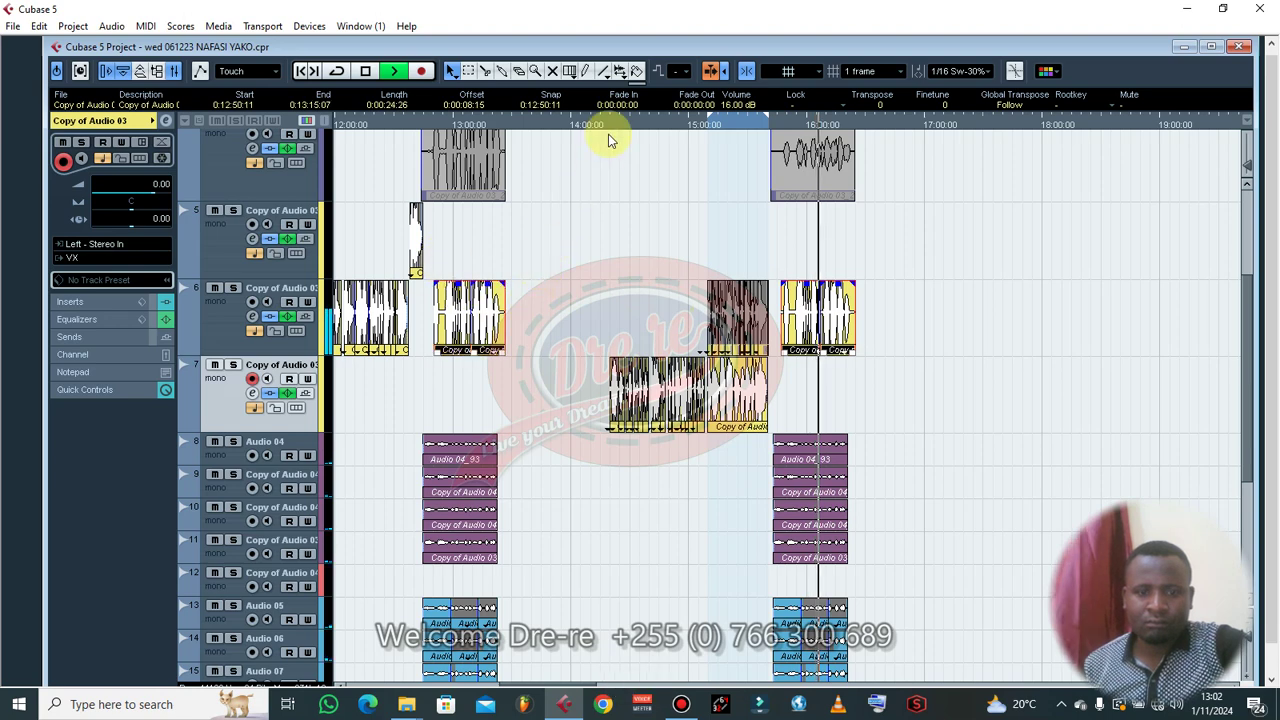
left_click(980, 258)
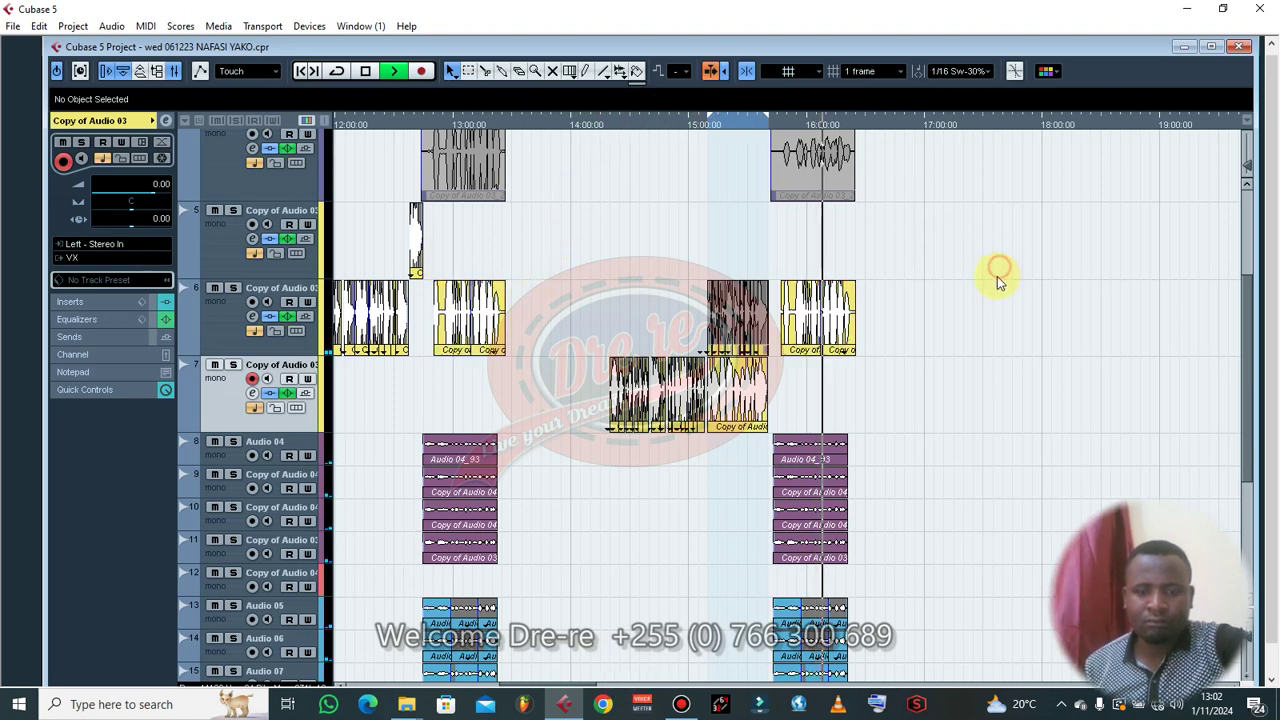
- Save the project and move track 5's muted clips from 10:46:27 up onto track 4 at the same time position
key("g")
key("g")
key("g")
key("g")
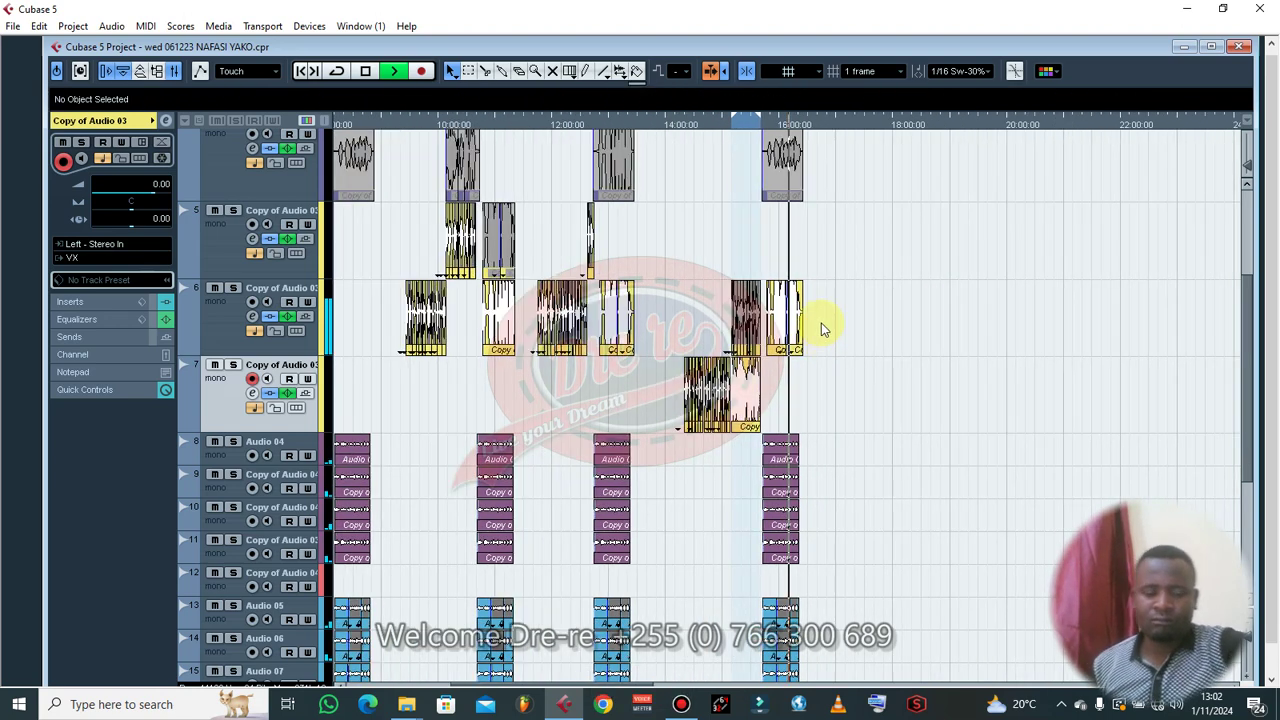
key("ctrl+s")
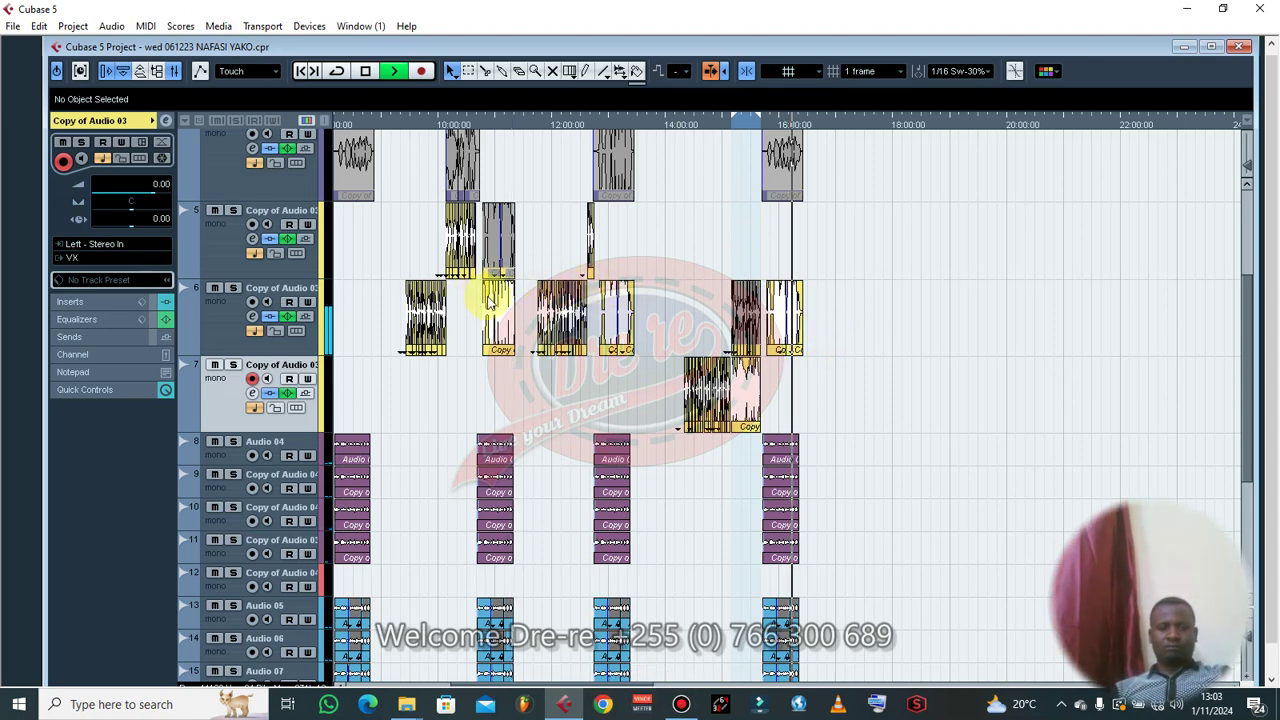
left_click_drag(500, 250, 506, 172)
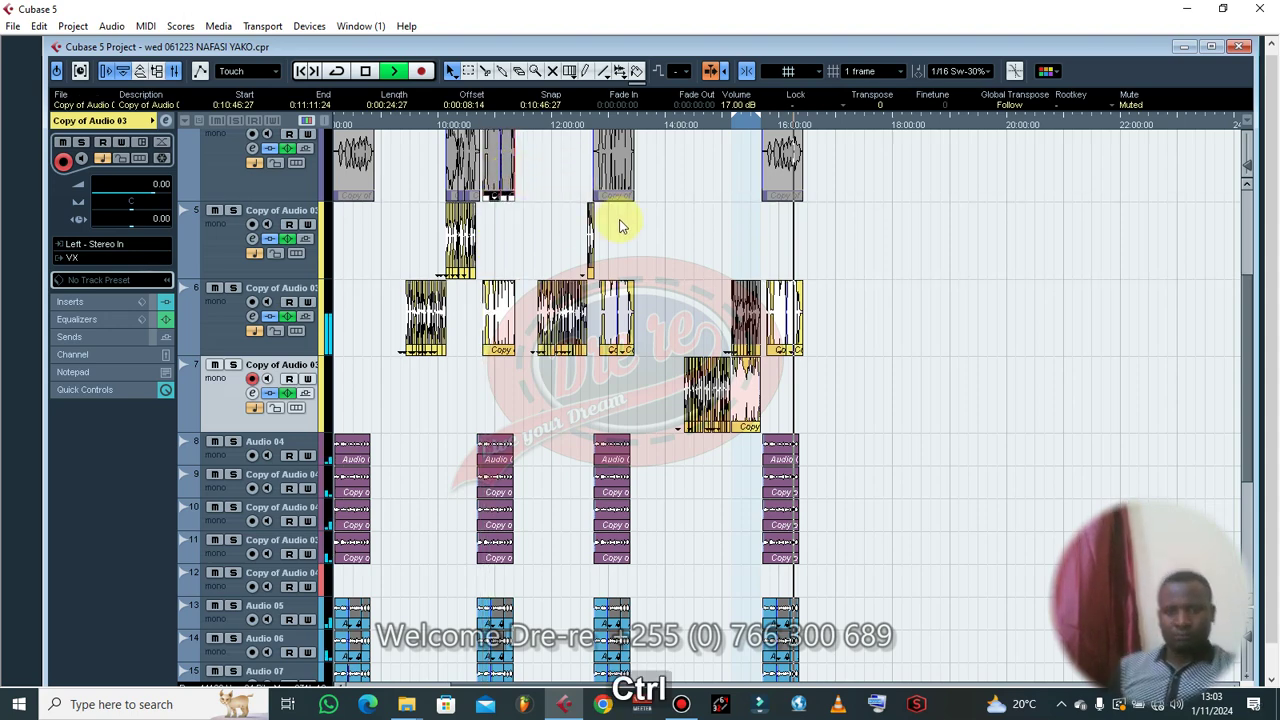
- Duplicate track 6's clips from 15:47:01 together with the matching backing vocal clips on tracks 8 to 20
key("g")
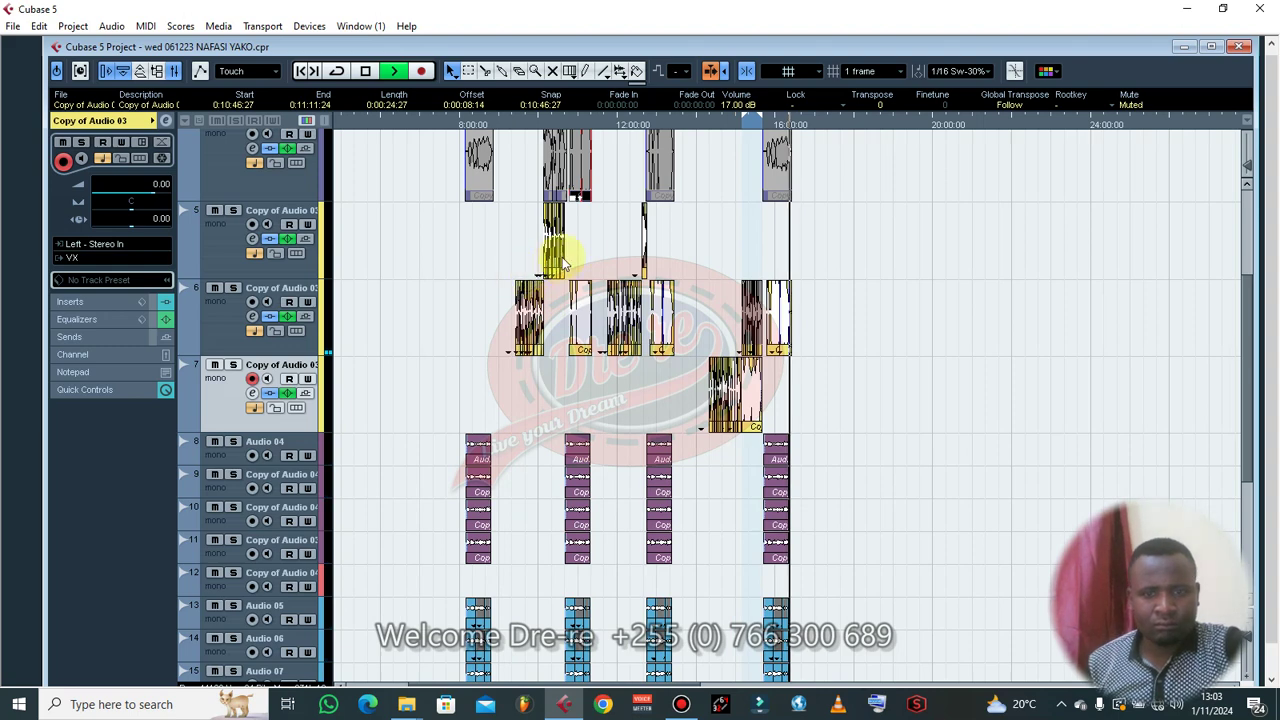
scroll(700, 298, "up", 2)
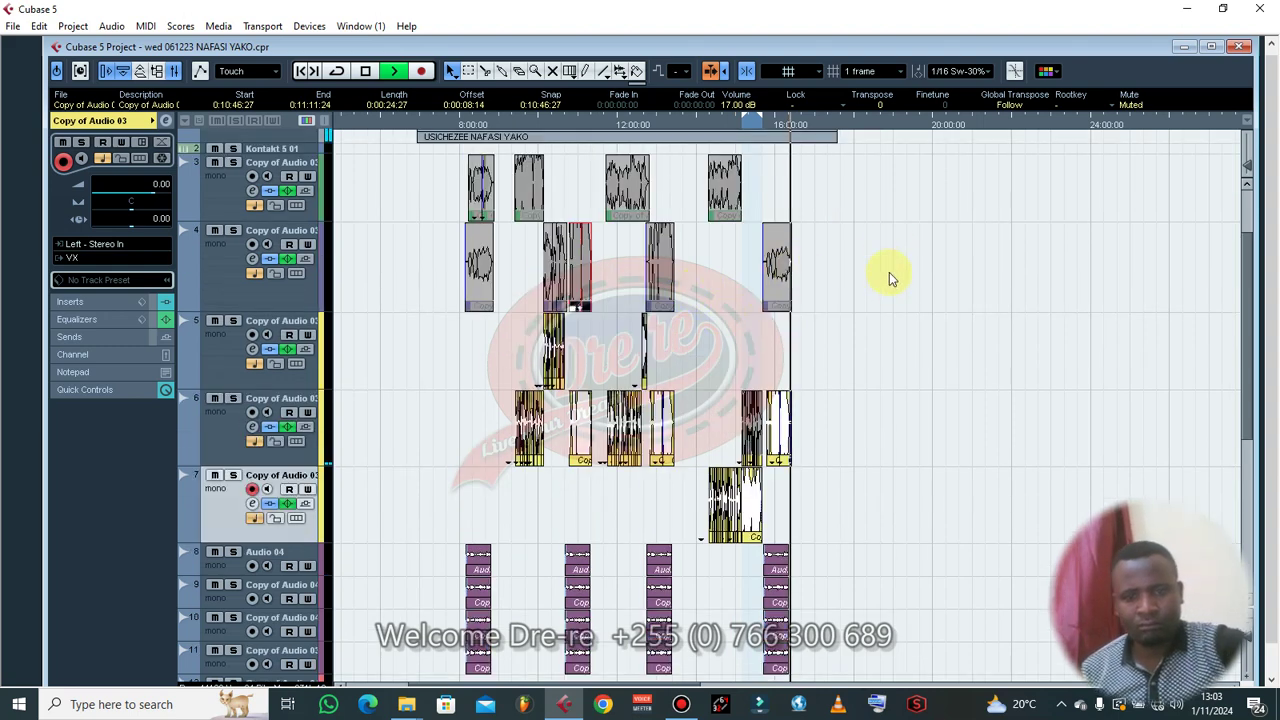
scroll(840, 220, "down", 2)
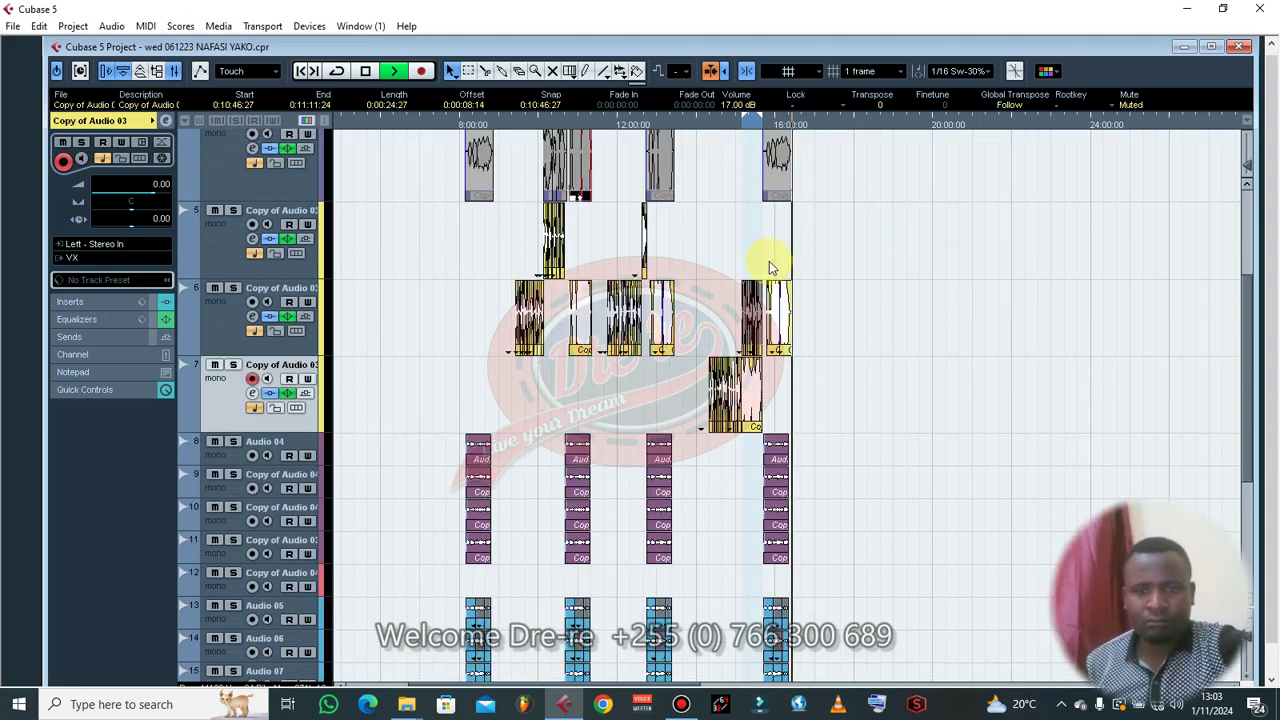
scroll(828, 420, "down", 5)
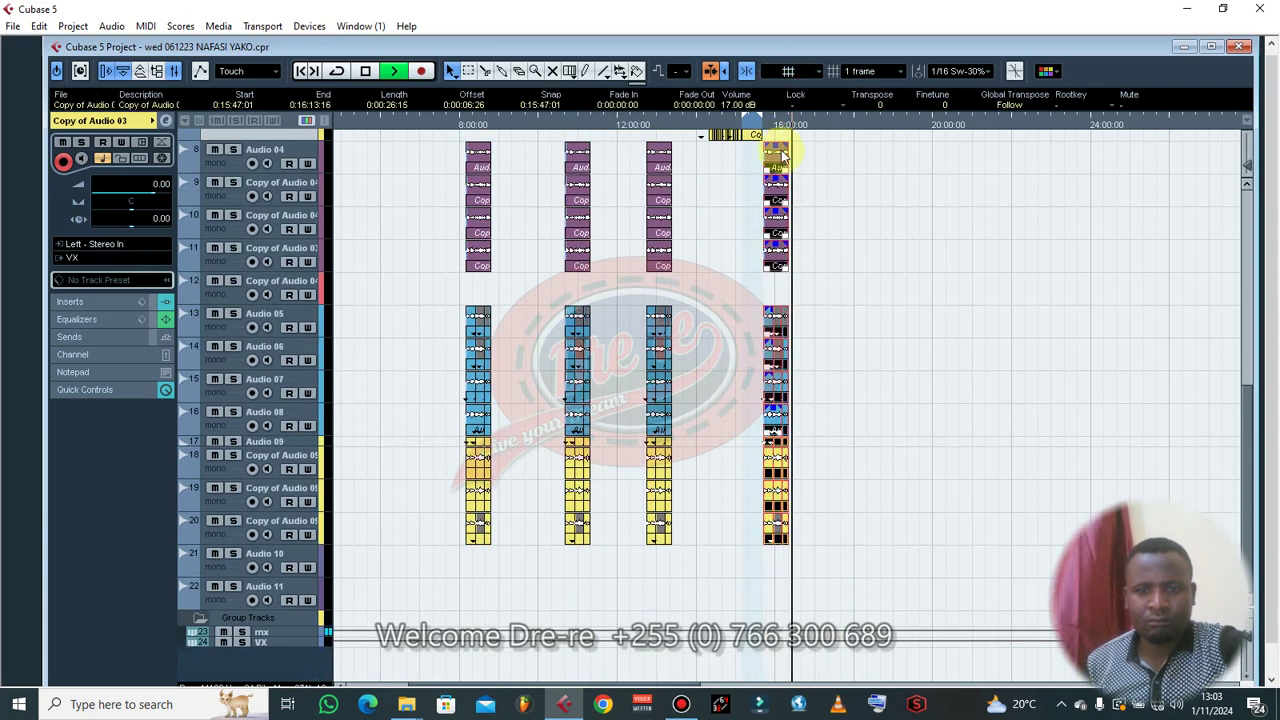
left_click(758, 125)
scroll(840, 194, "up", 6)
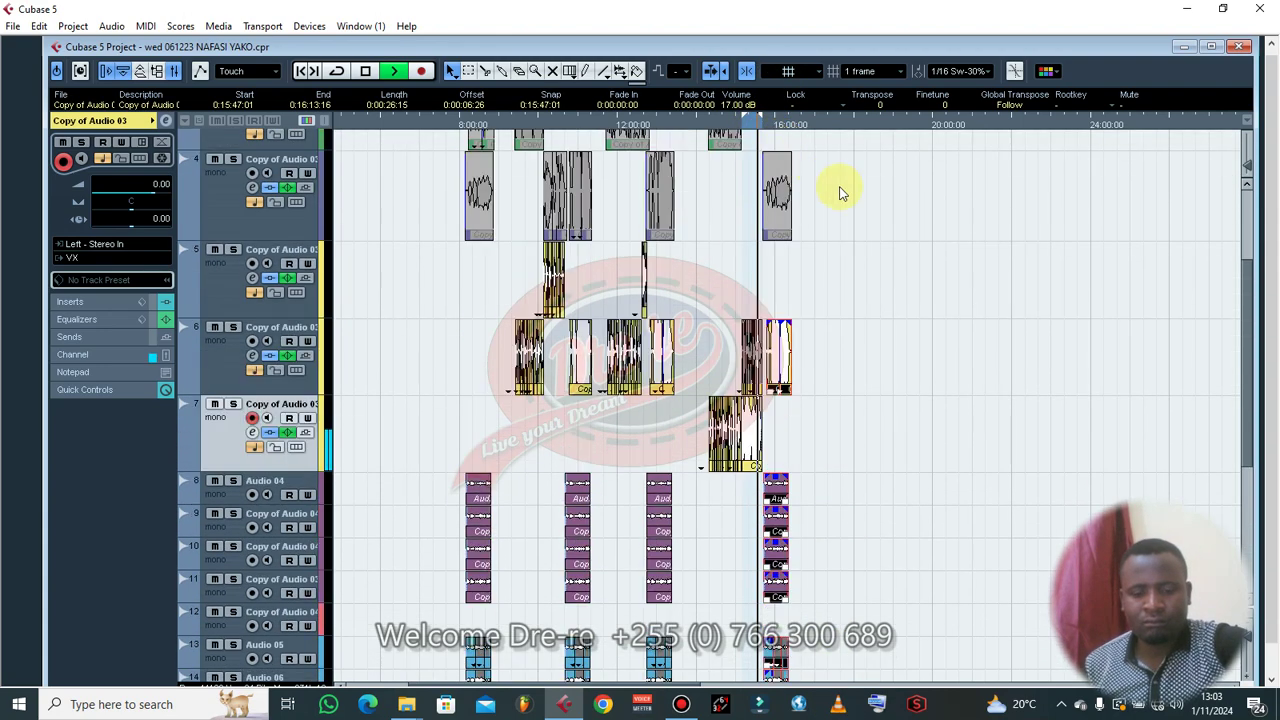
key("h")
key("h")
key("h")
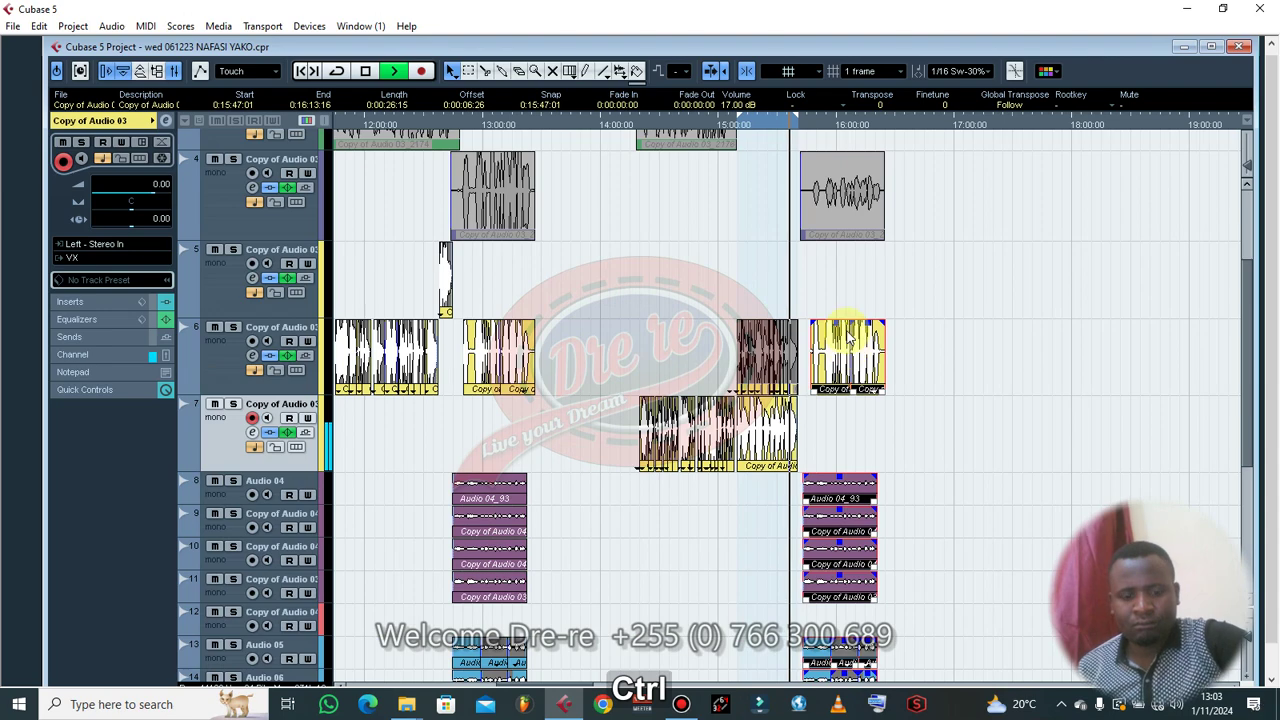
key("ctrl+d")
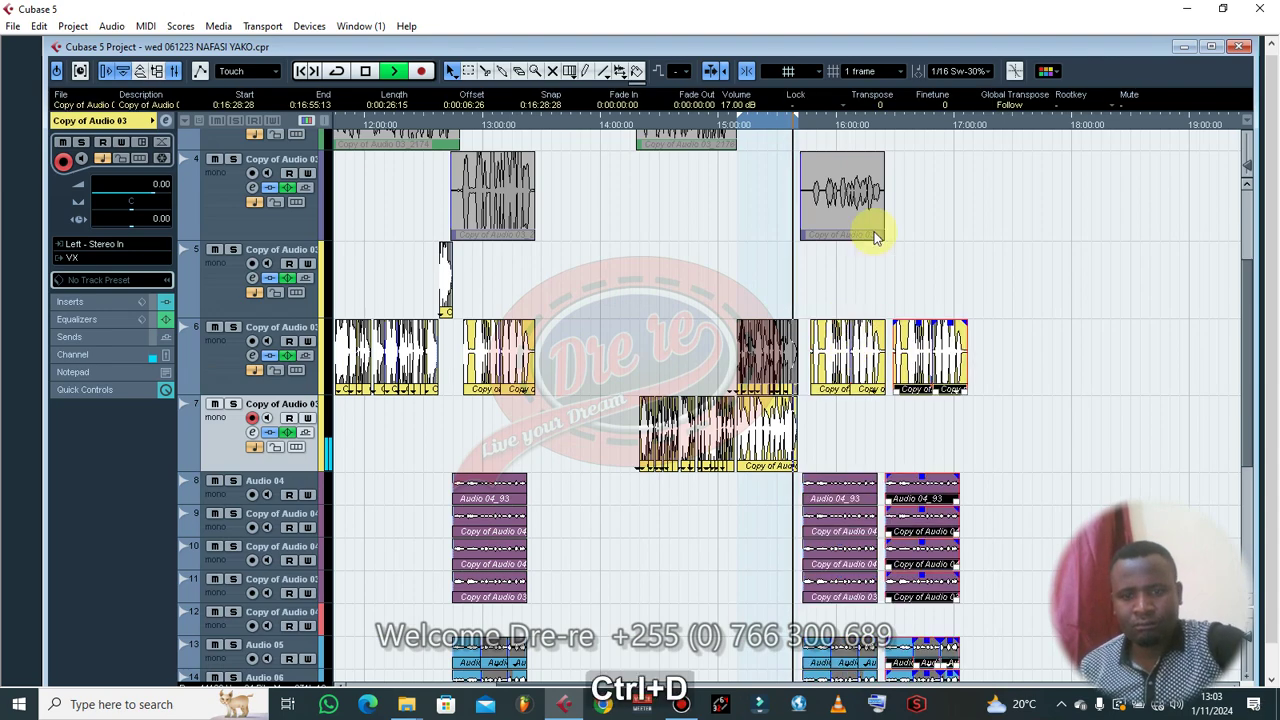
- Shift the duplicated vocal clips earlier in time so that track 6's copy starts at 16:28:05
left_click(860, 125)
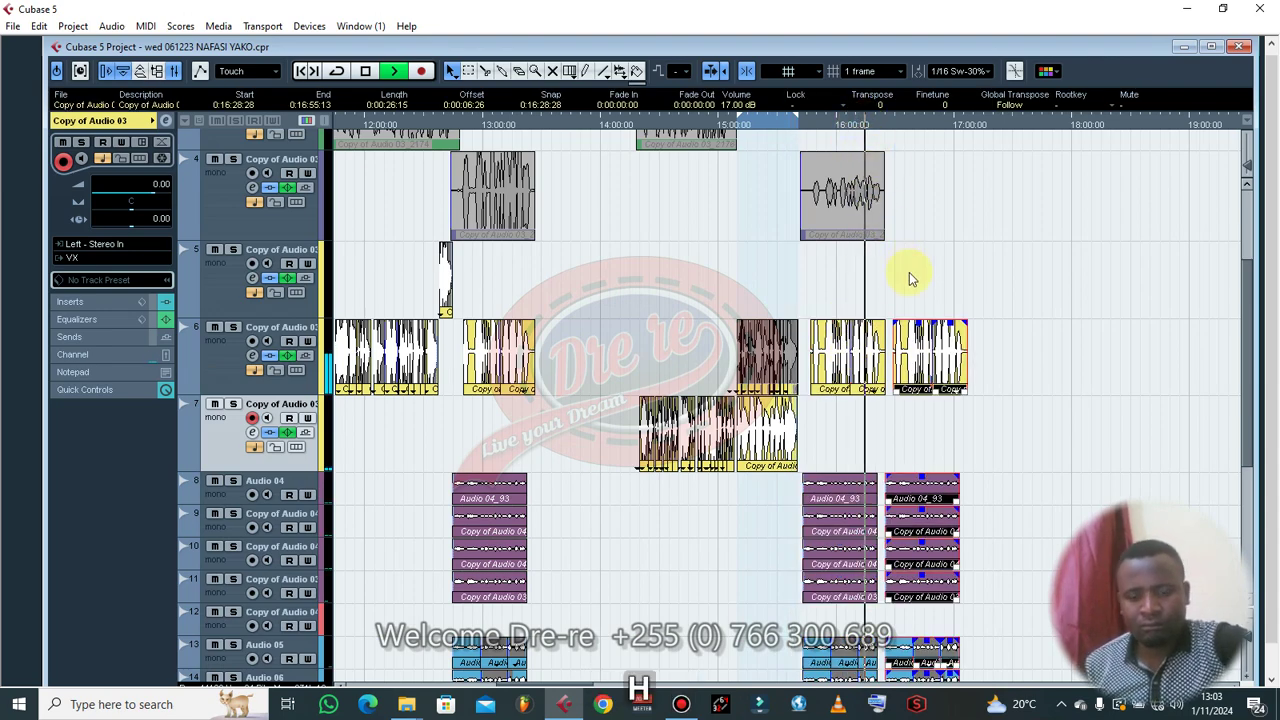
key("h")
key("h")
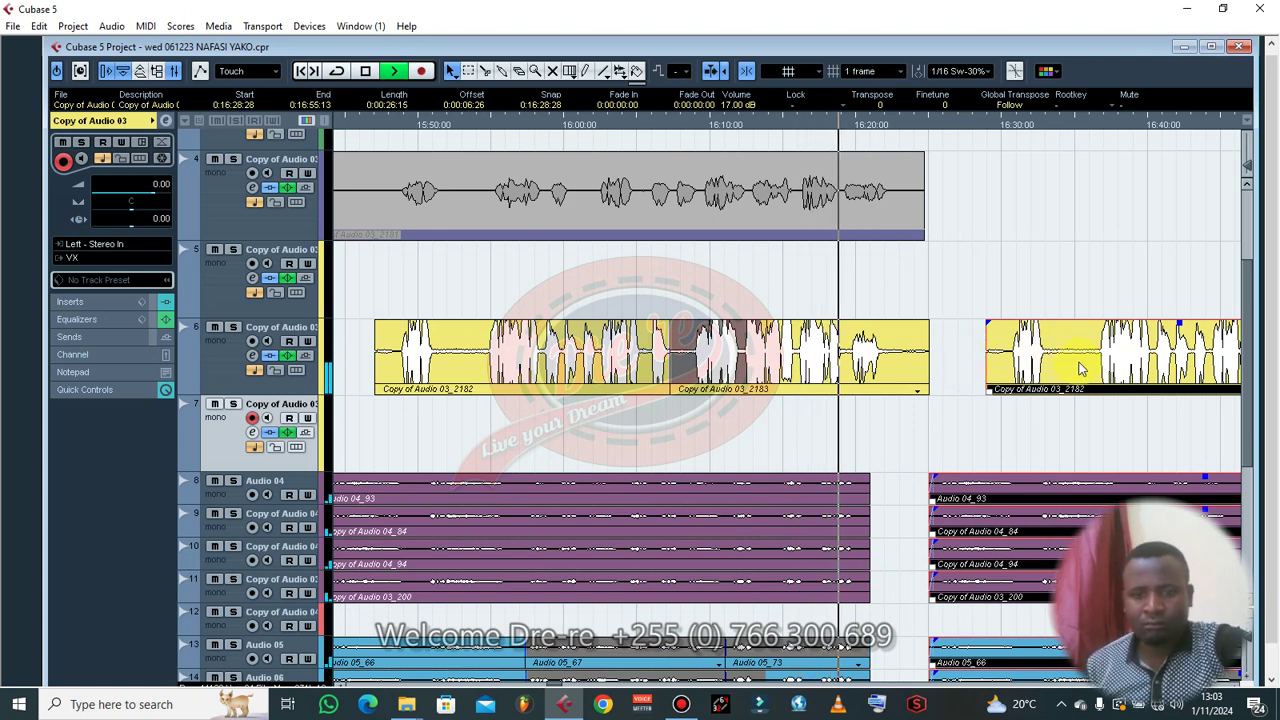
left_click_drag(1074, 366, 1041, 366)
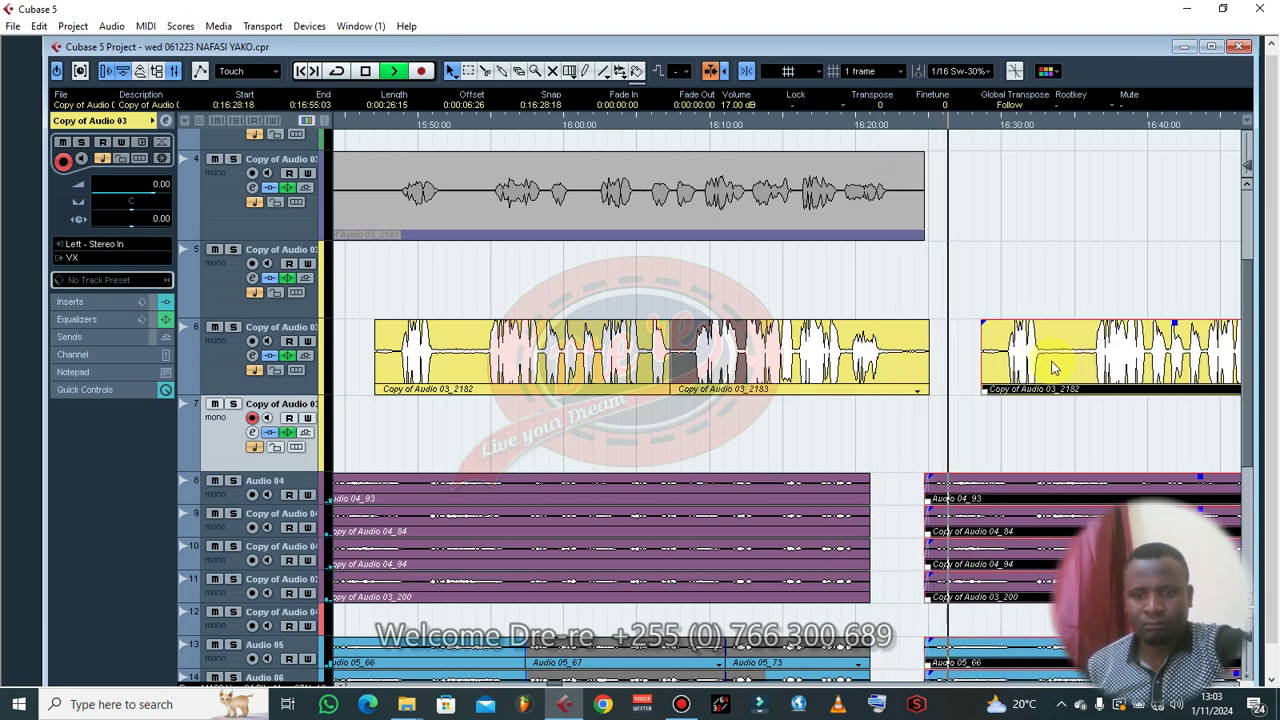
left_click(996, 332)
key("Left")
key("Left")
key("Left")
key("Left")
key("Left")
key("Left")
key("Left")
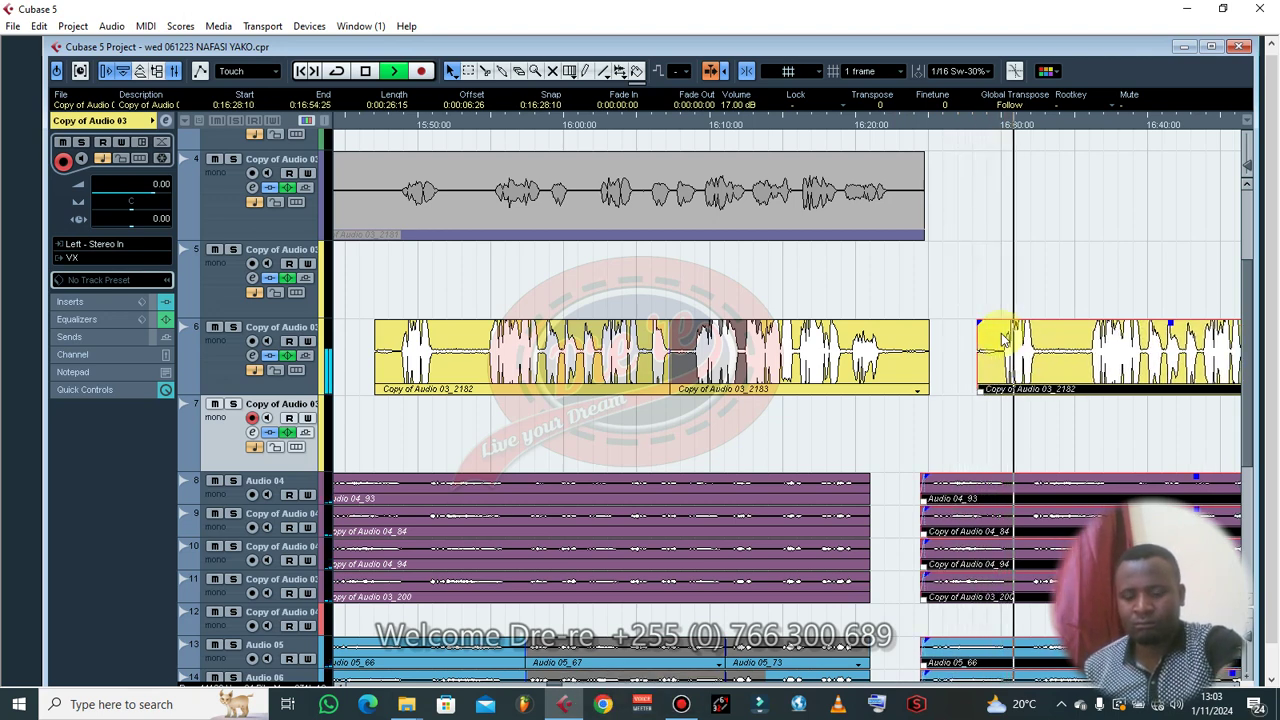
key("Right")
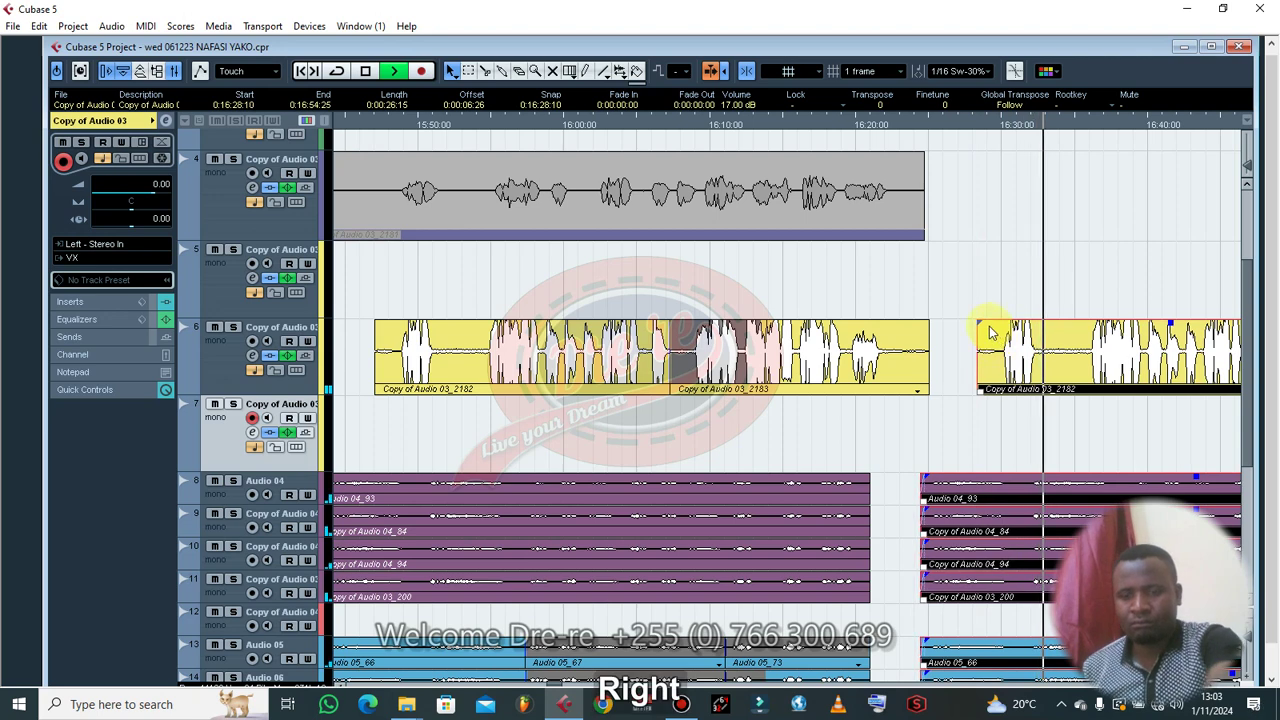
key("Left")
key("Left")
key("Left")
key("Left")
key("Left")
left_click_drag(1005, 355, 998, 348)
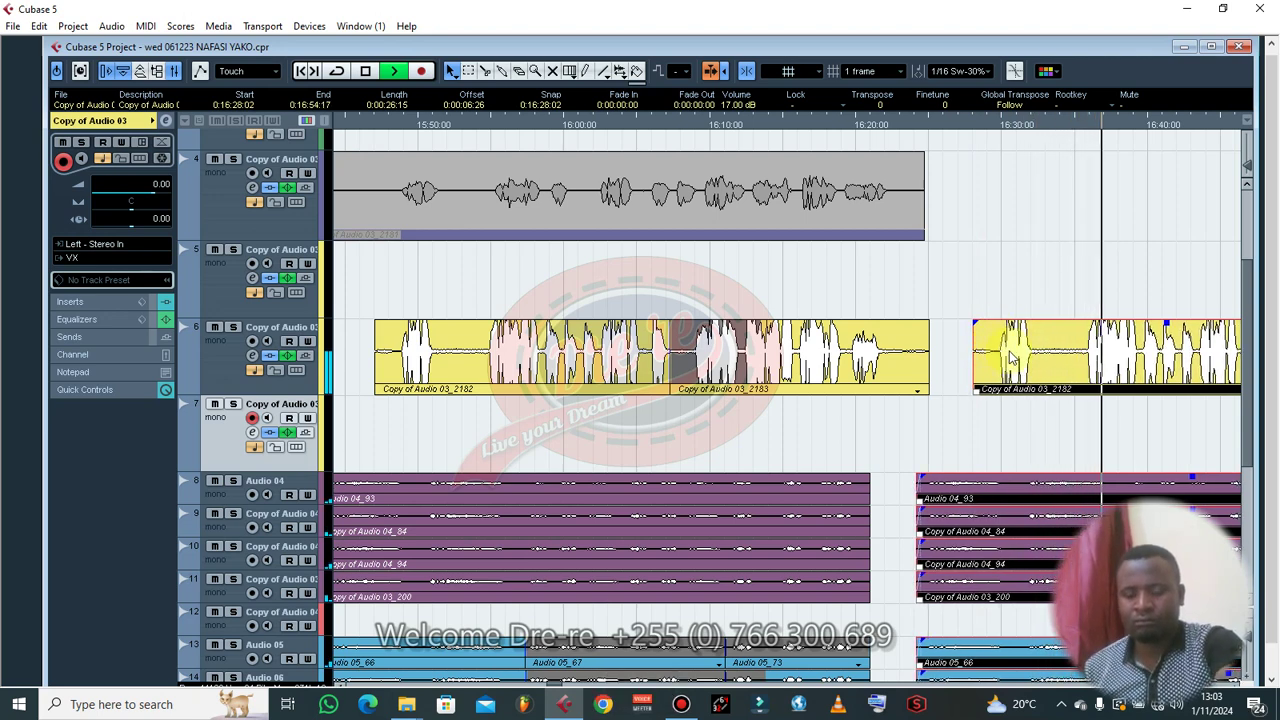
key("g")
key("g")
key("g")
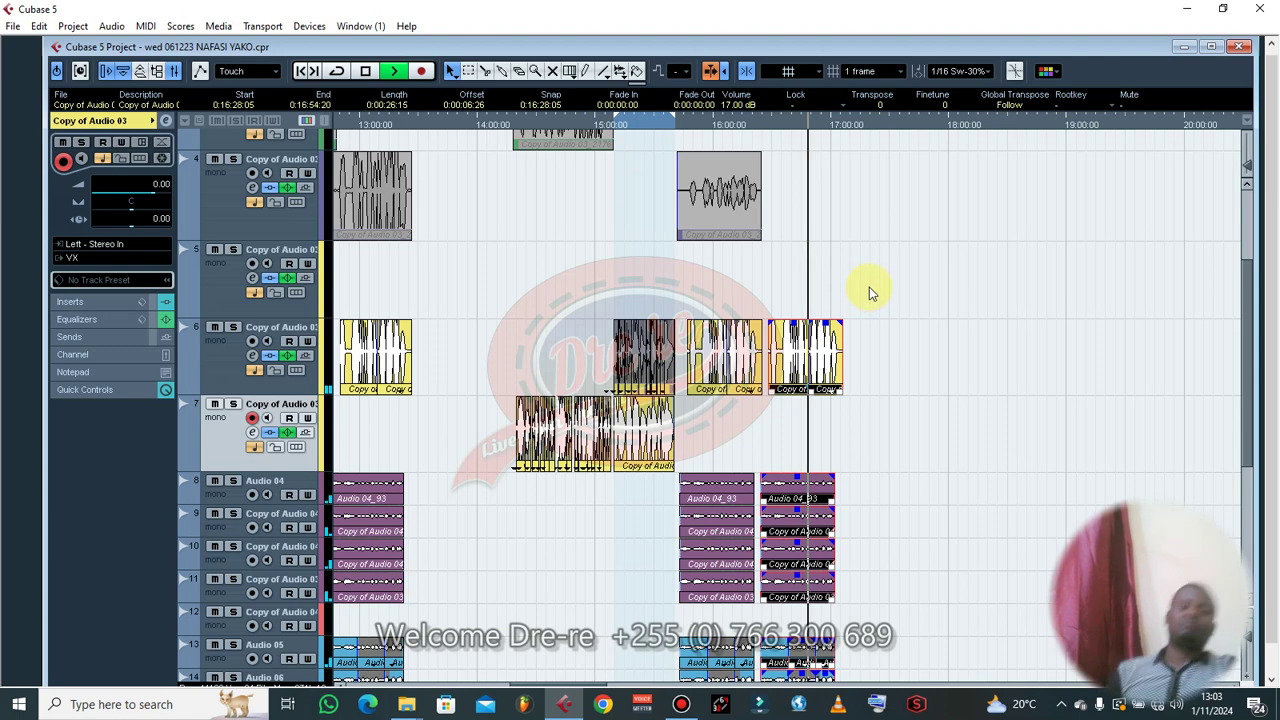
- Extend the end of track 1's instrumental clip to 17:42:01
scroll(1036, 406, "up", 2)
scroll(1036, 402, "up", 1)
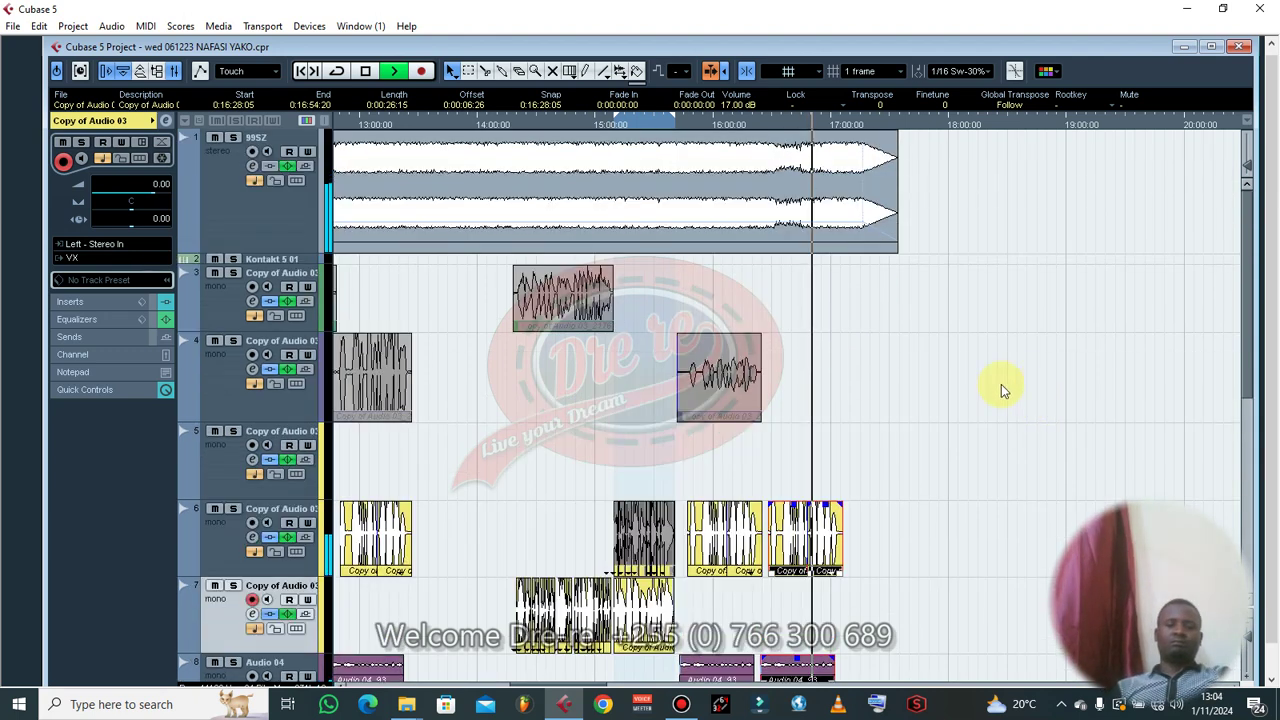
left_click(883, 225)
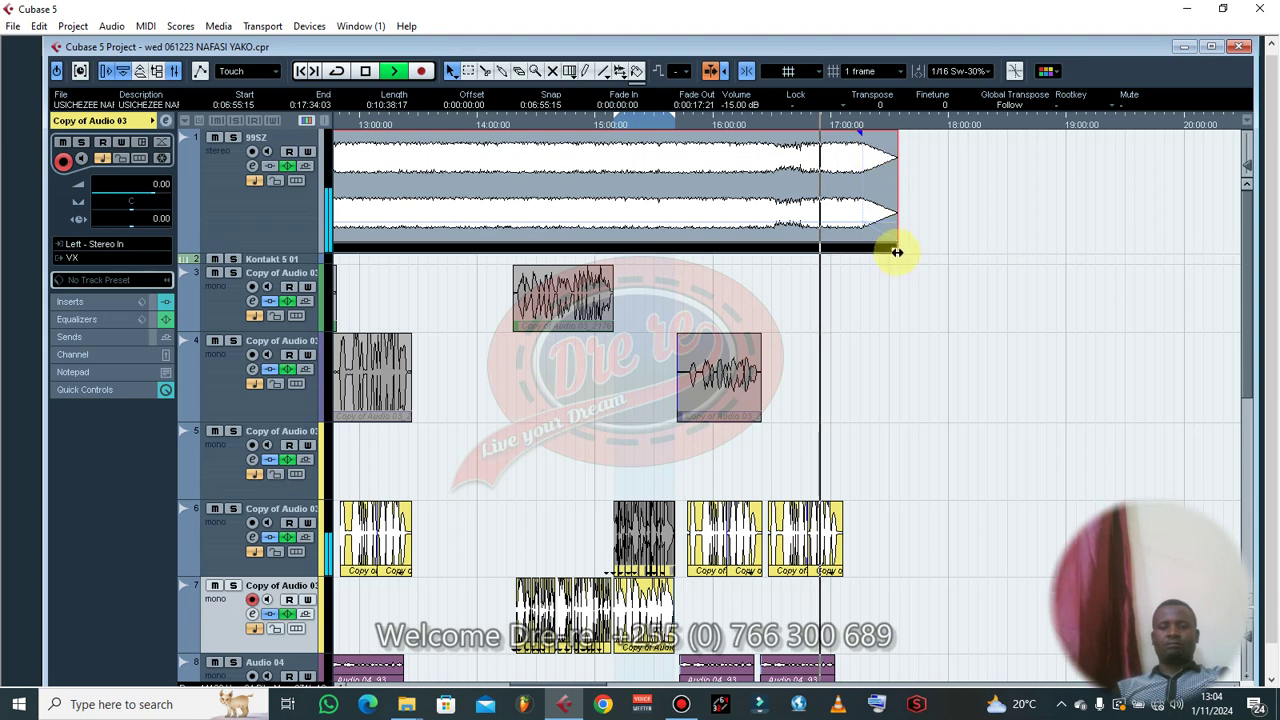
left_click_drag(893, 248, 913, 262)
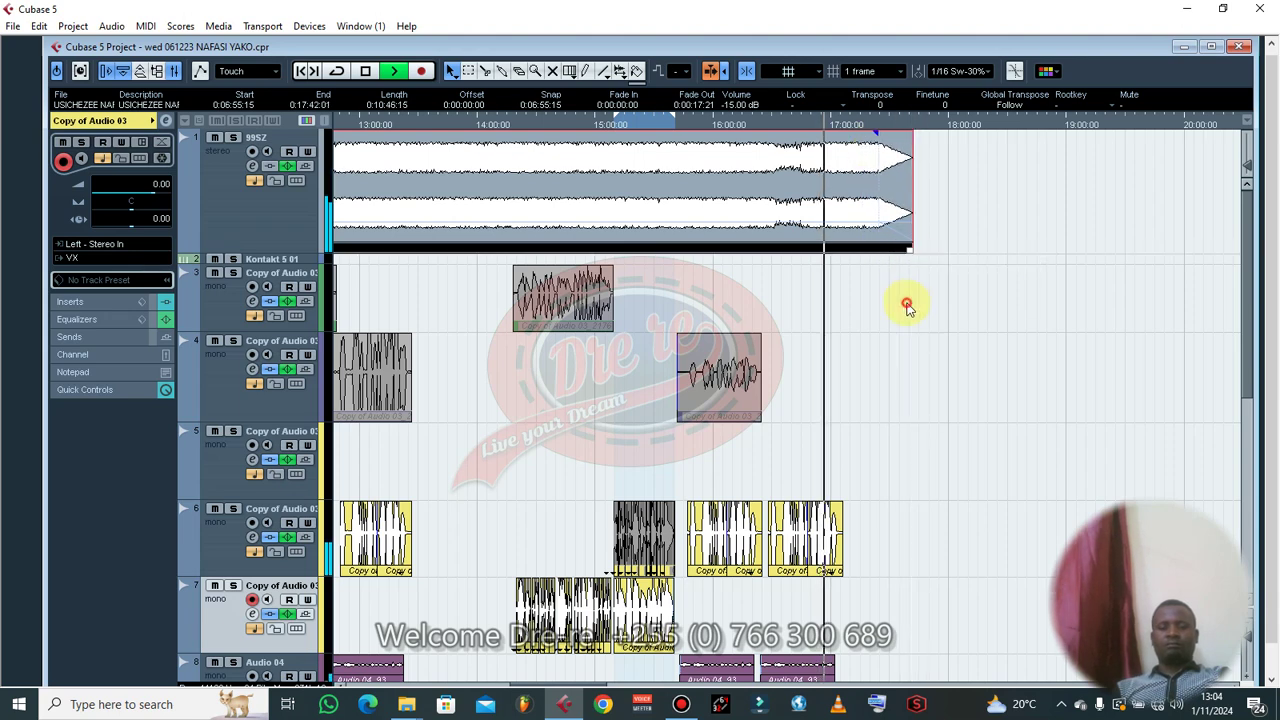
left_click(903, 306)
scroll(871, 317, "down", 3)
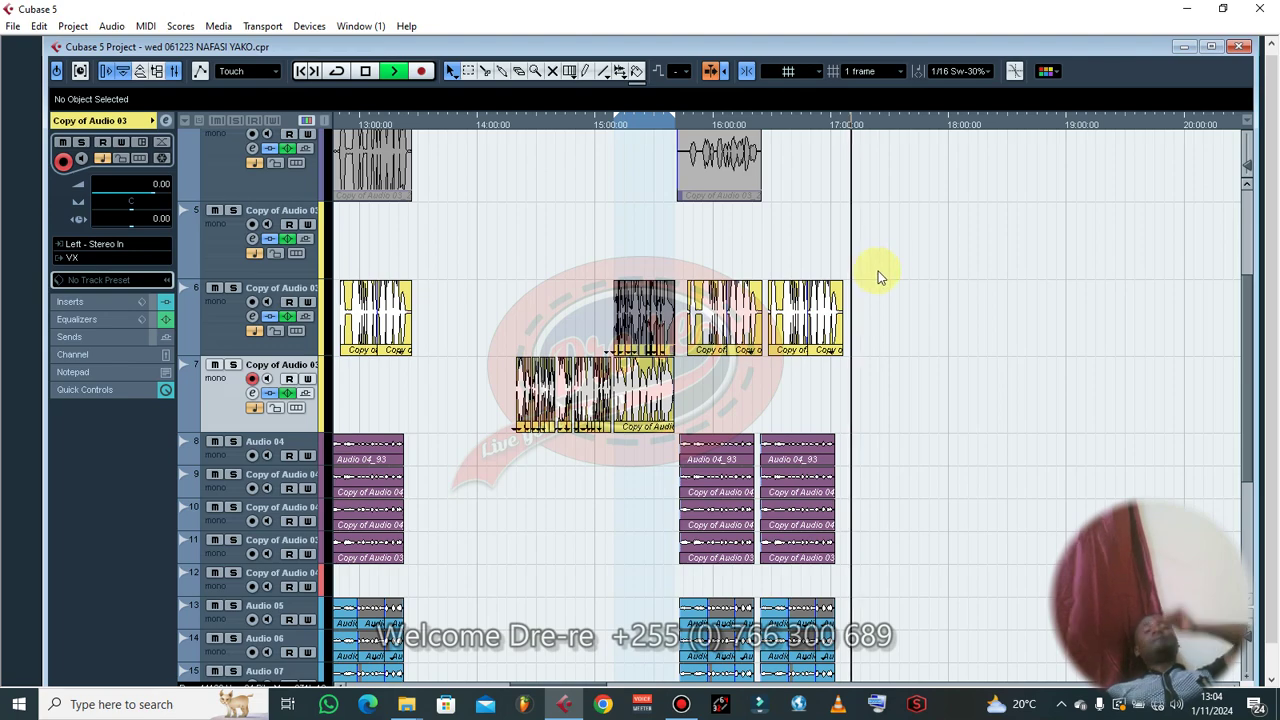
- Select all clips in the project and set the locators around the whole song, from 6:55:15 to 17:42:01
key("space")
key("g")
key("g")
key("g")
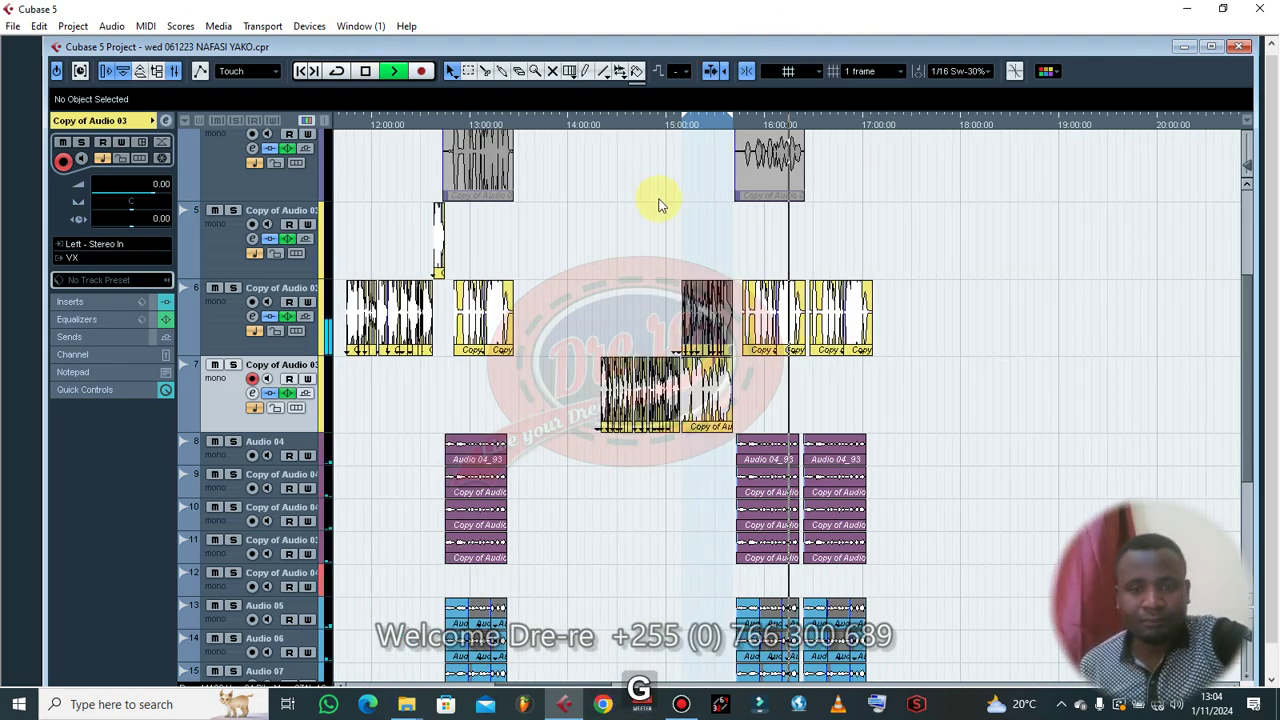
scroll(573, 194, "up", 2)
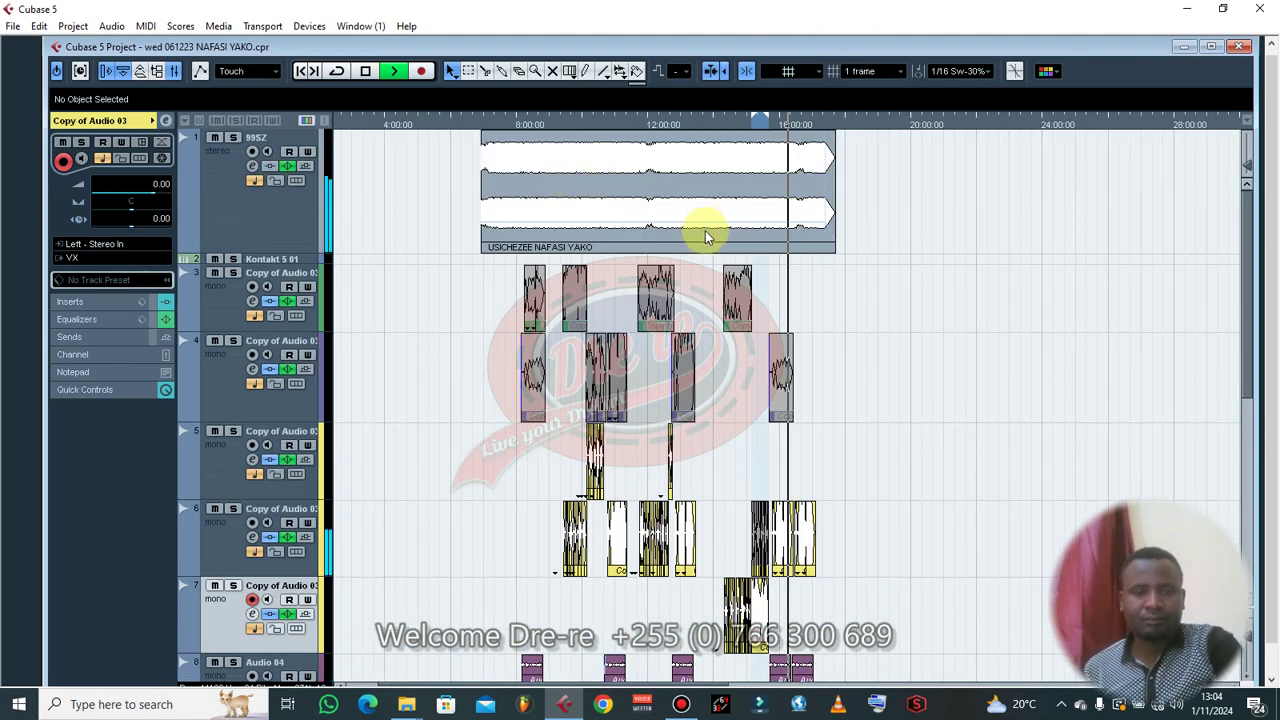
left_click(708, 232)
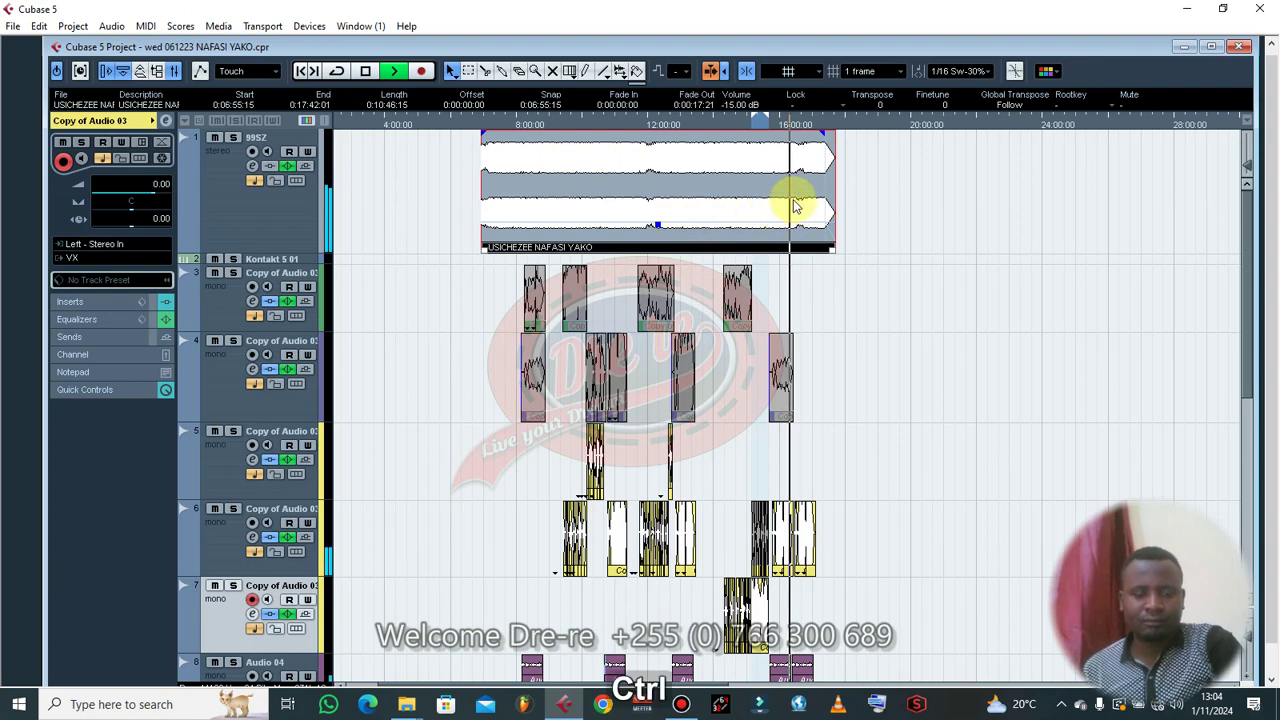
key("ctrl+a")
key("p")
- Select the backing vocal clips on tracks 8 to 20, play from just before the first group and check the levels in the mixer
scroll(786, 200, "down", 4)
scroll(775, 197, "down", 1)
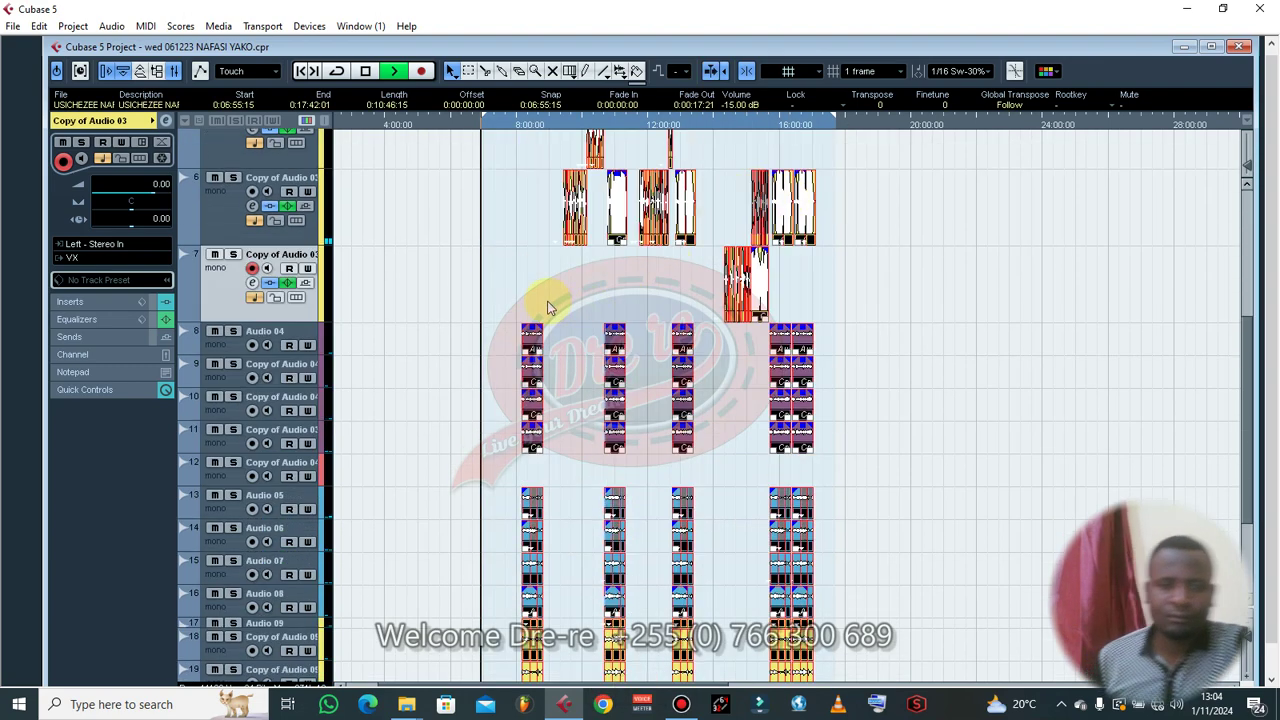
left_click_drag(499, 348, 881, 714)
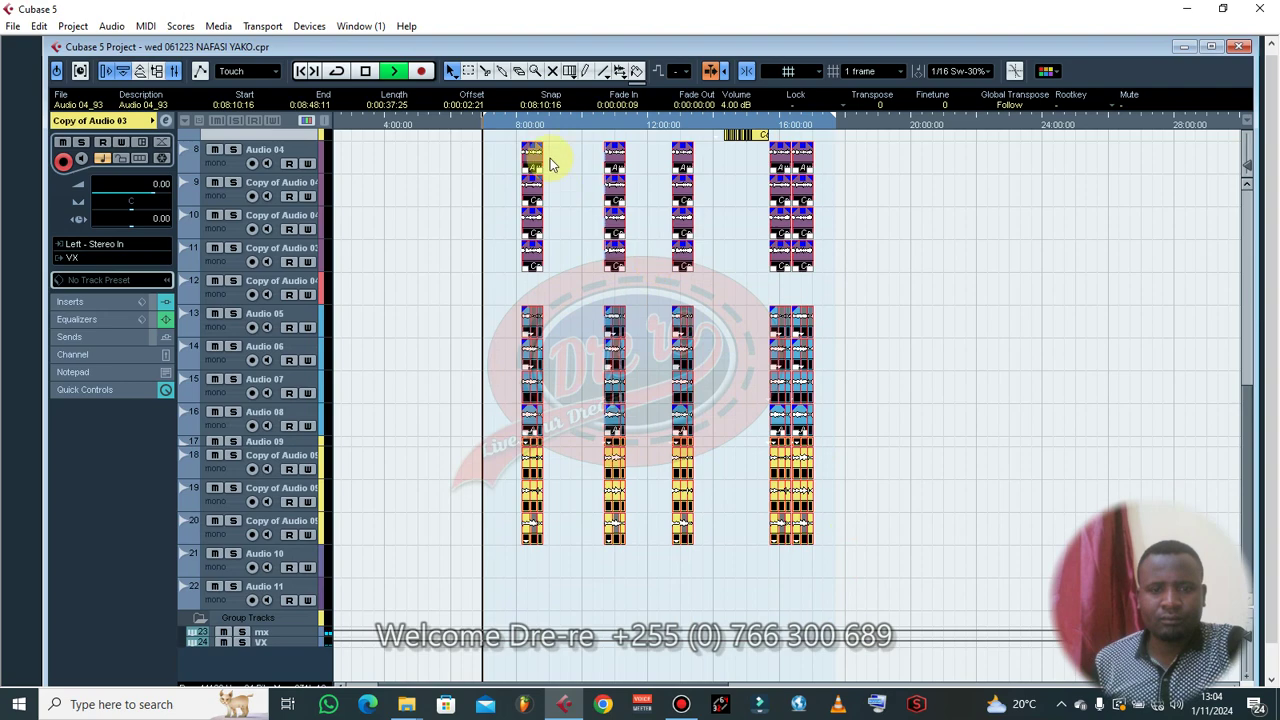
left_click(510, 127)
key("F3")
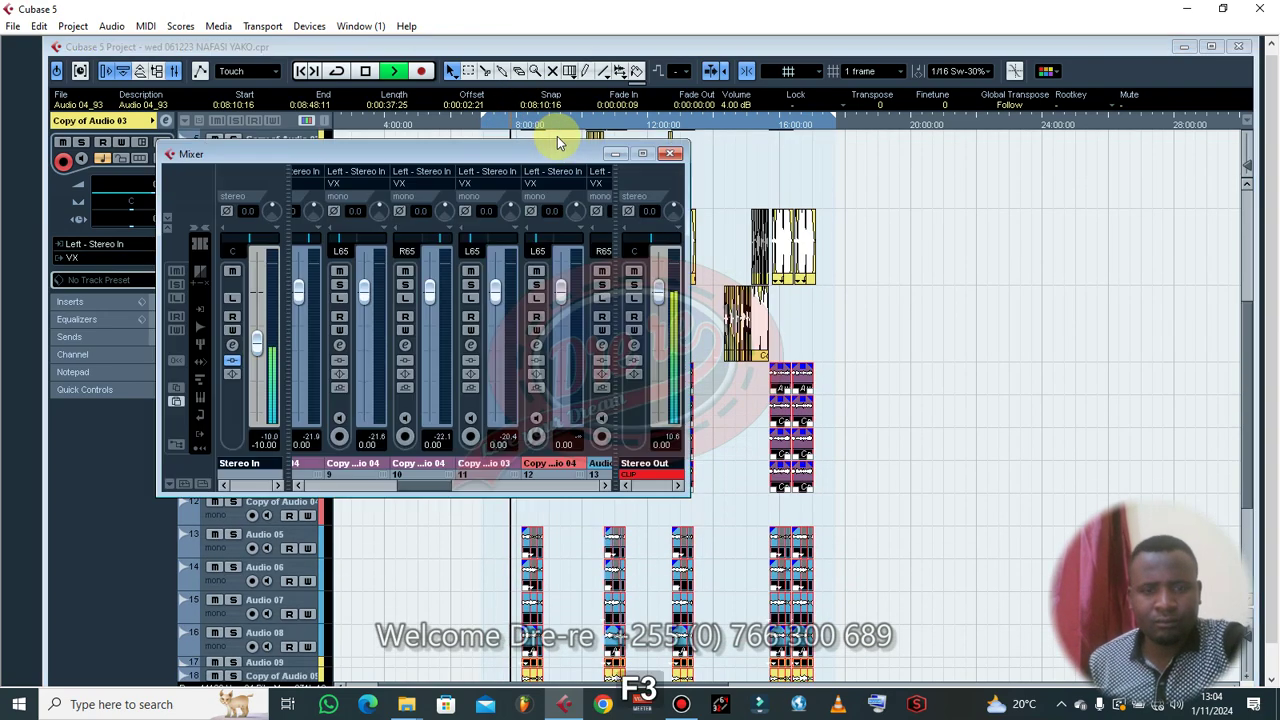
left_click(672, 155)
- Set the volume of track 1's instrumental clip USICHEZEE NAFASI YAKO to -16 dB
left_click(693, 172)
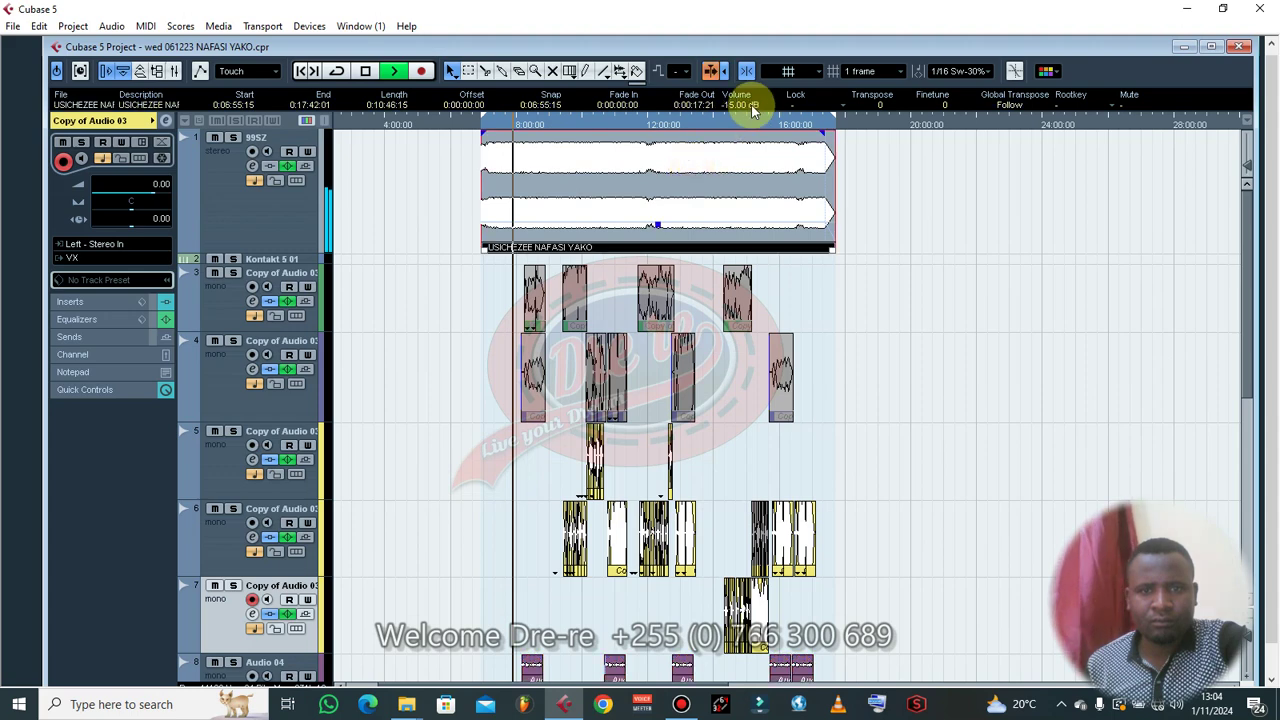
scroll(743, 105, "down", 1)
scroll(505, 430, "down", 4)
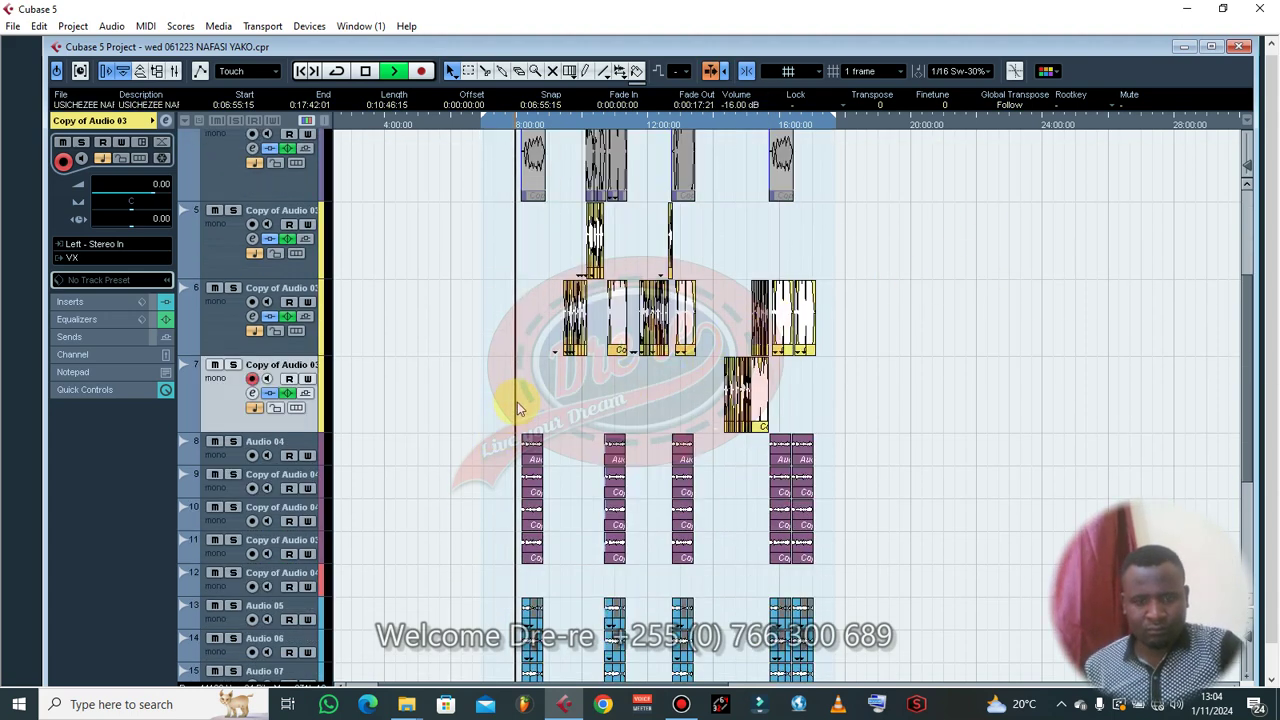
- Select the backing vocal clips on tracks 8 to 20 and raise their volume together to 12 dB, checking the mixer levels
left_click_drag(499, 441, 886, 640)
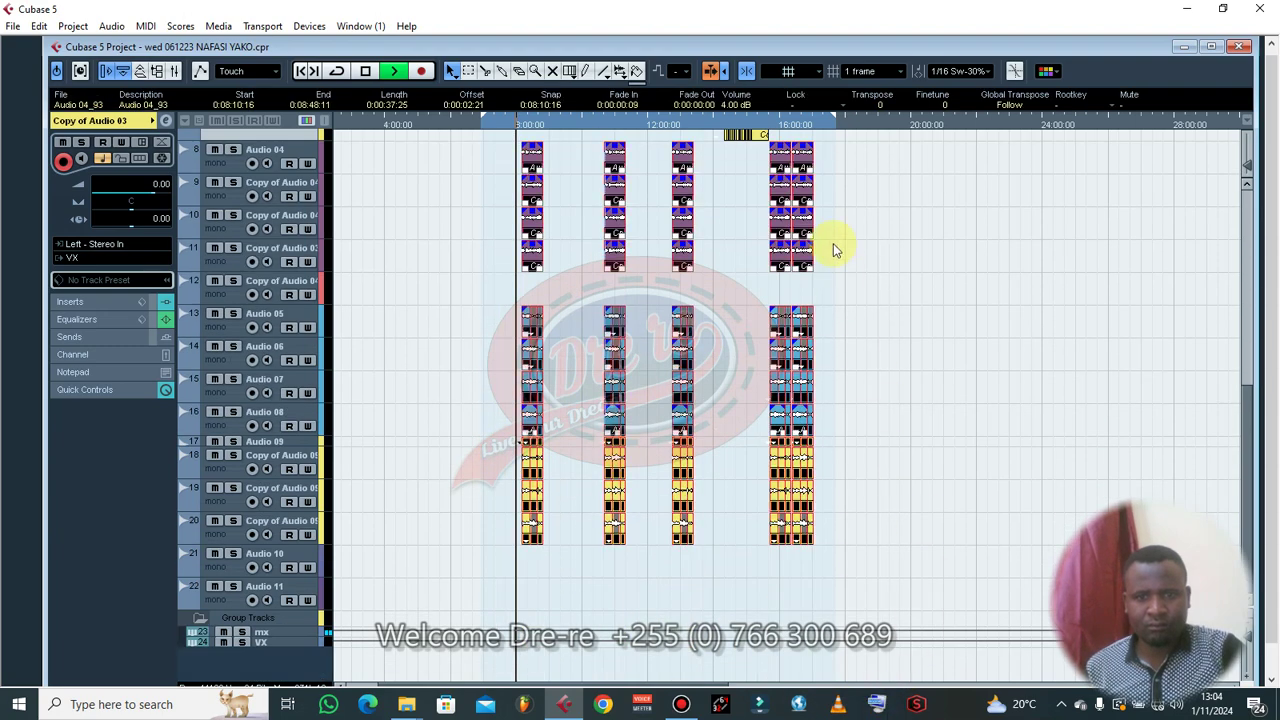
scroll(736, 106, "up", 2)
key("F3")
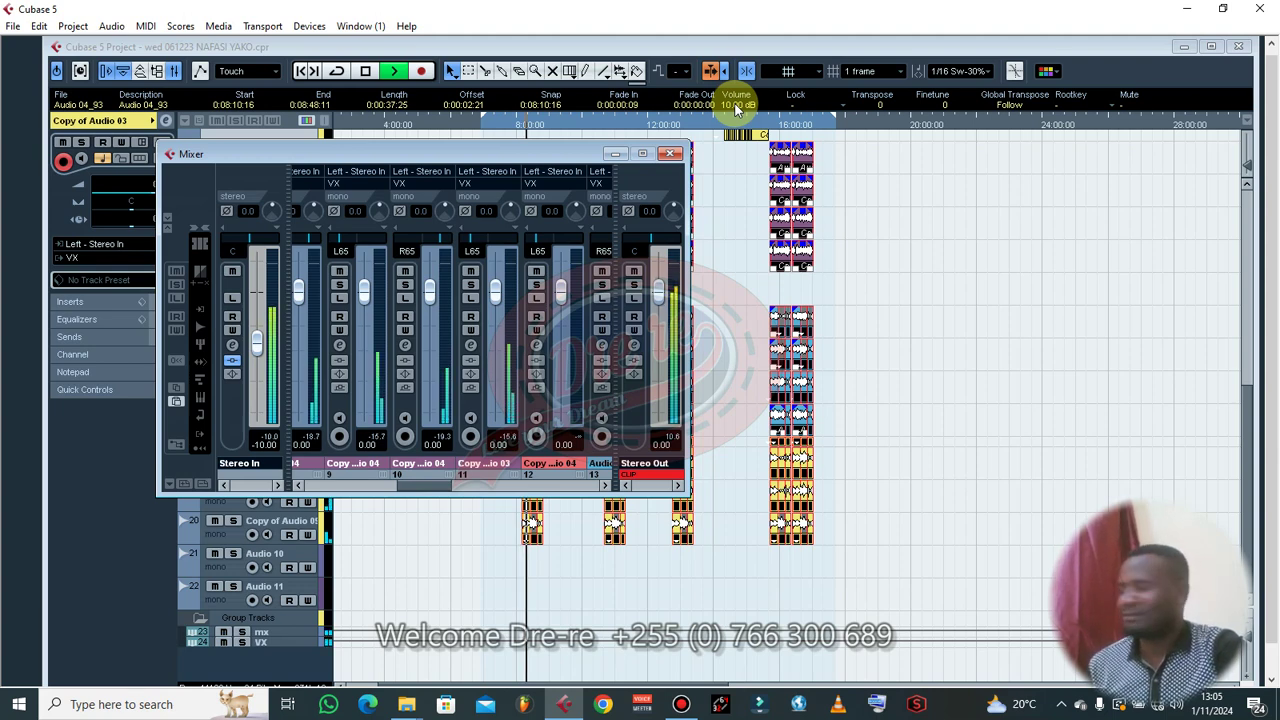
scroll(736, 108, "up", 1)
scroll(735, 108, "up", 1)
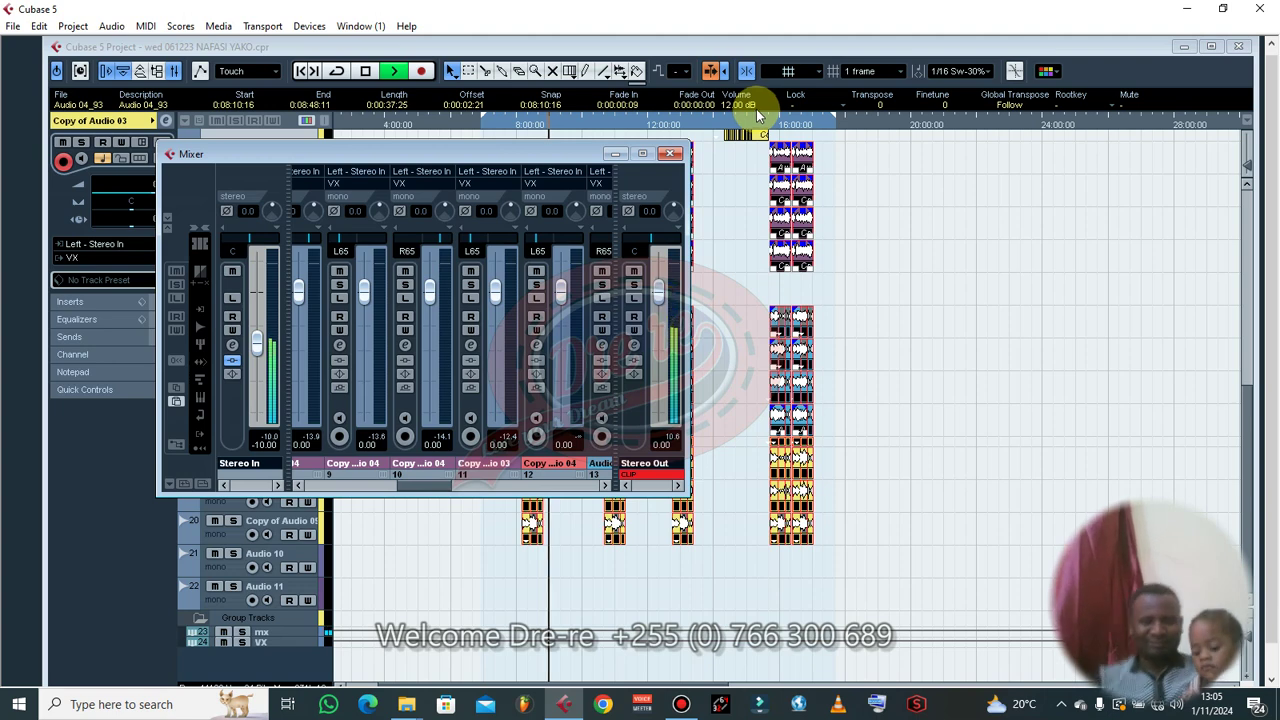
key("space")
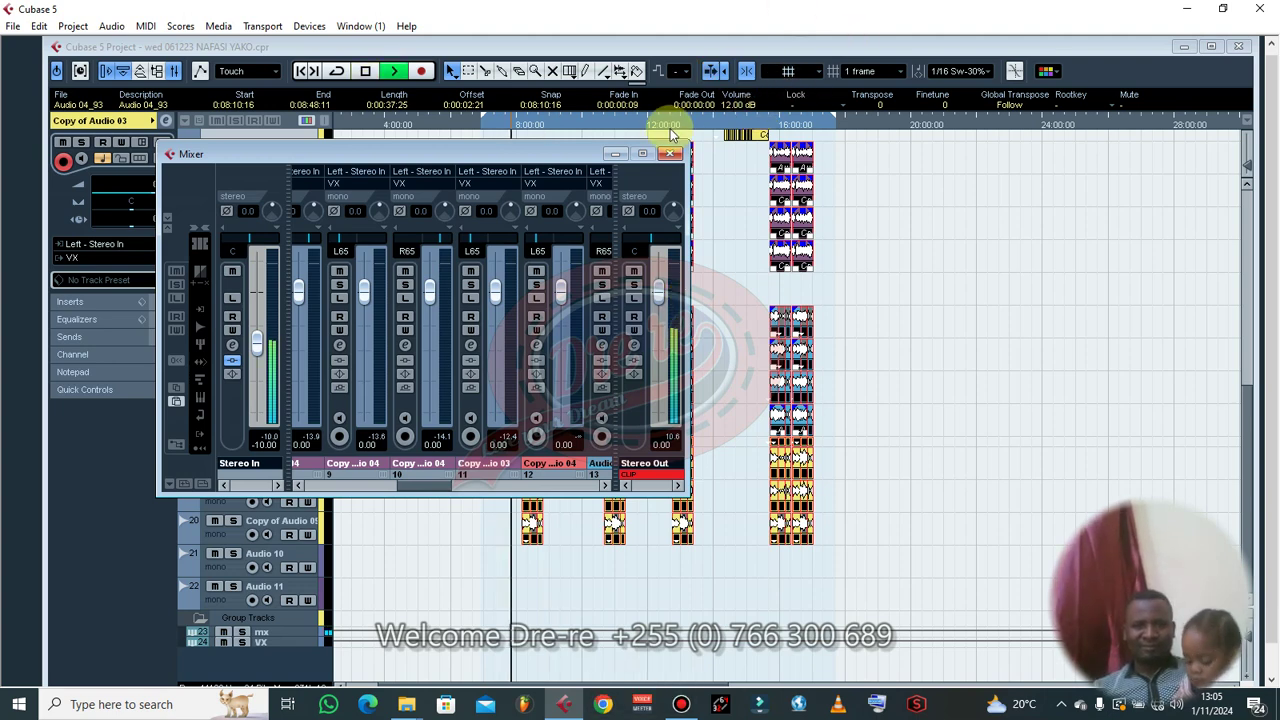
left_click(670, 153)
- Select the clips on tracks 13 to 16 (Audio 05 to Audio 08) and lower their volume to 8 dB
scroll(772, 185, "up", 3)
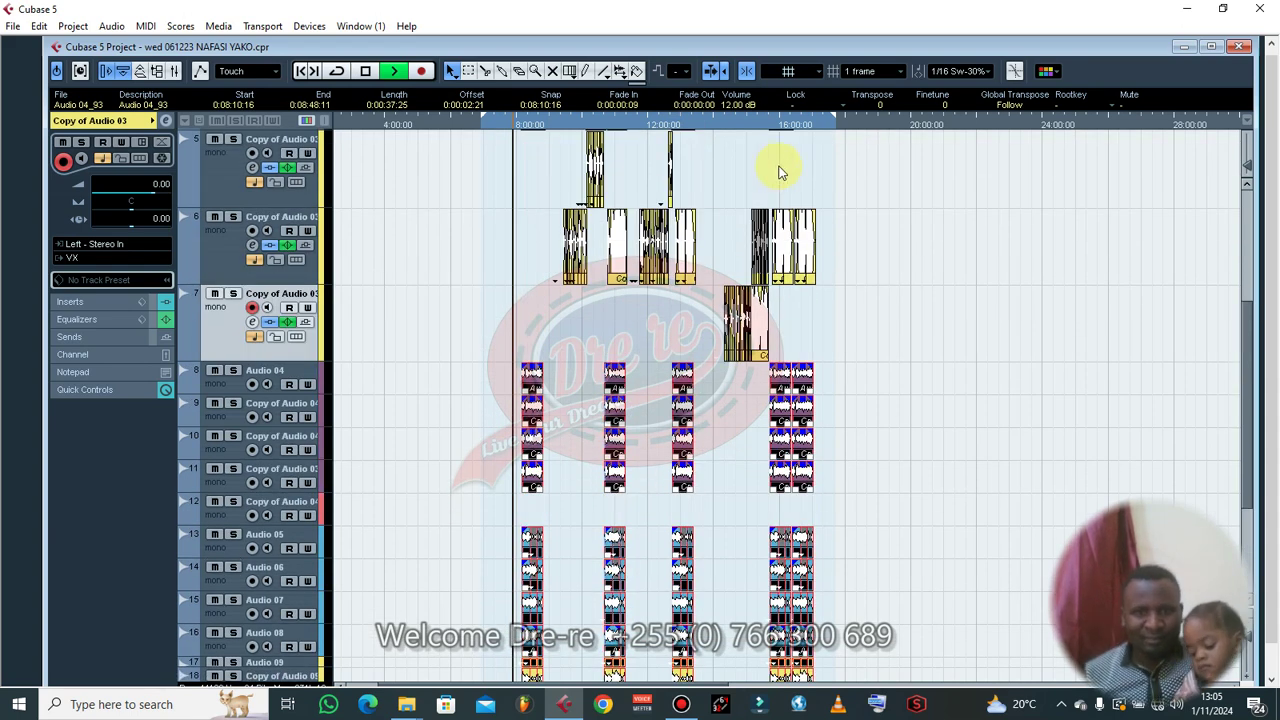
scroll(625, 266, "up", 3)
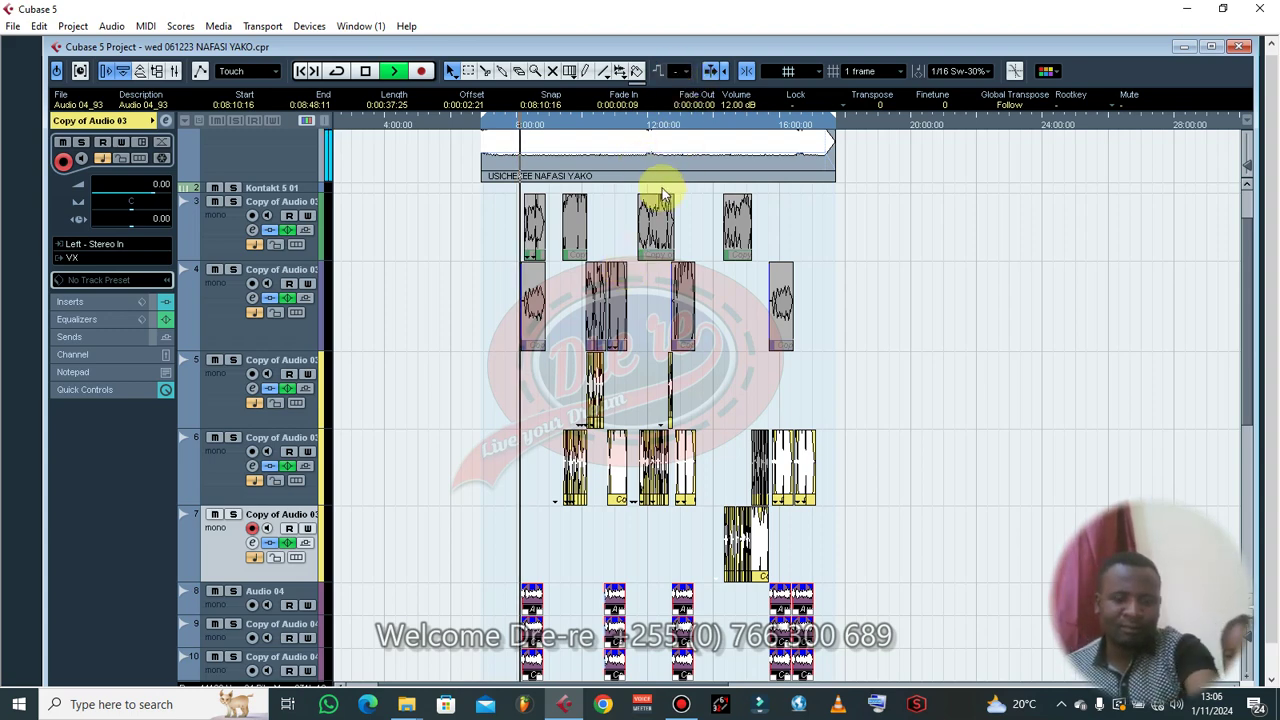
scroll(590, 310, "down", 4)
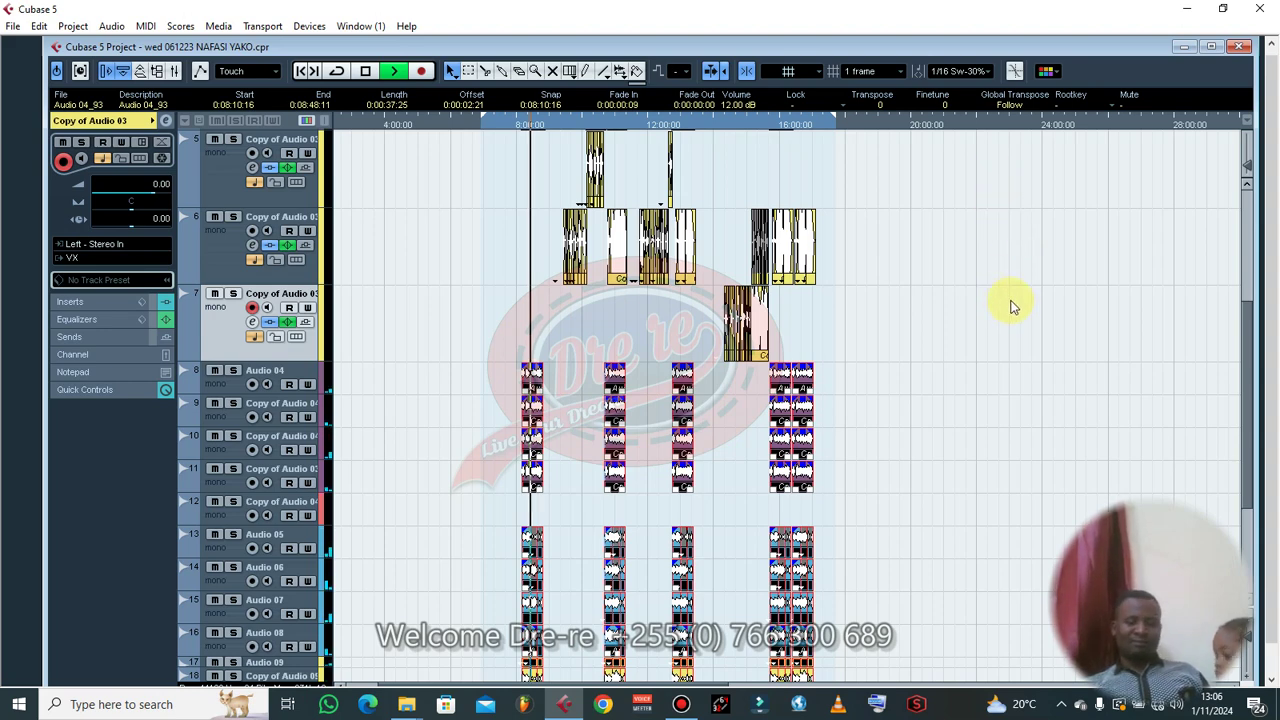
scroll(1017, 370, "down", 4)
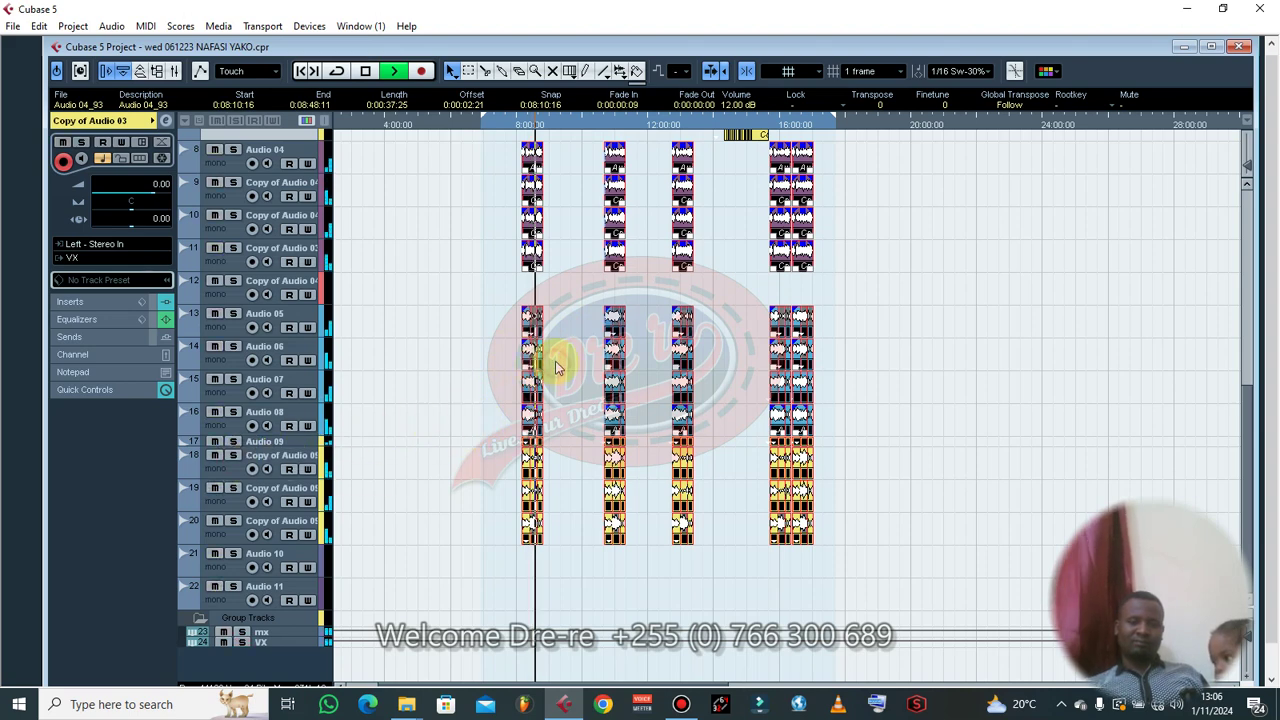
left_click(495, 352)
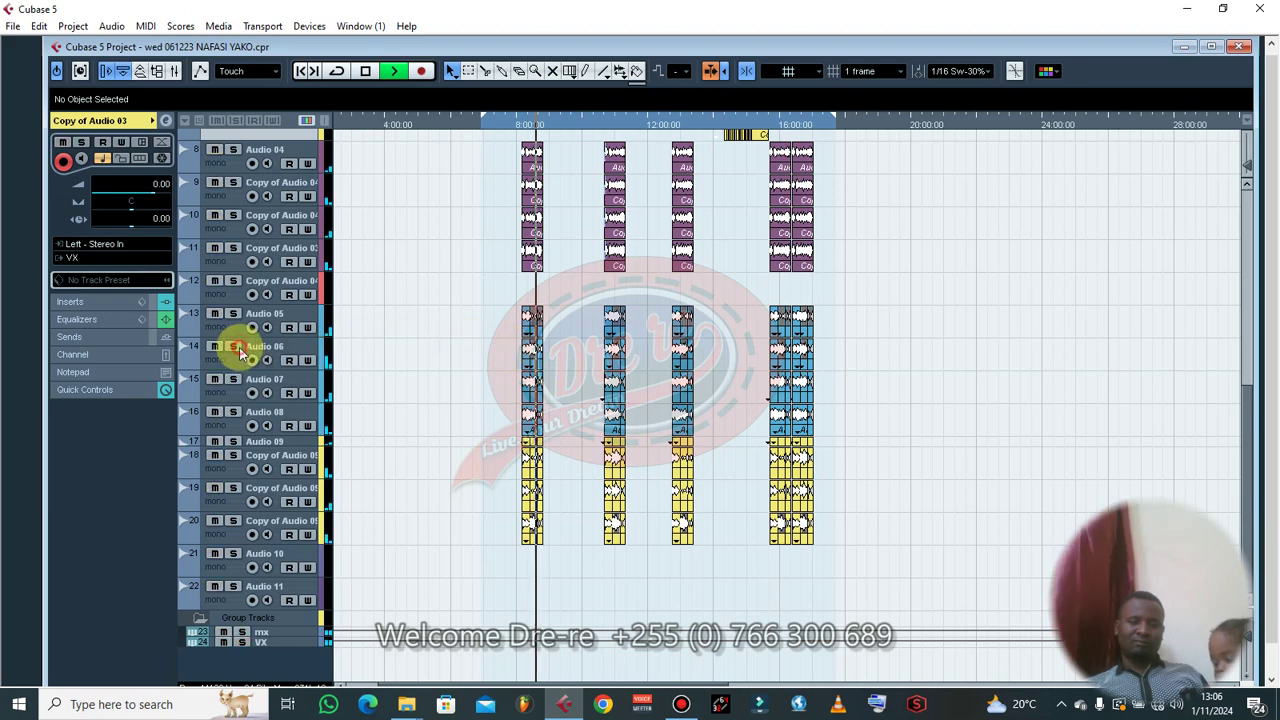
left_click_drag(455, 331, 848, 436)
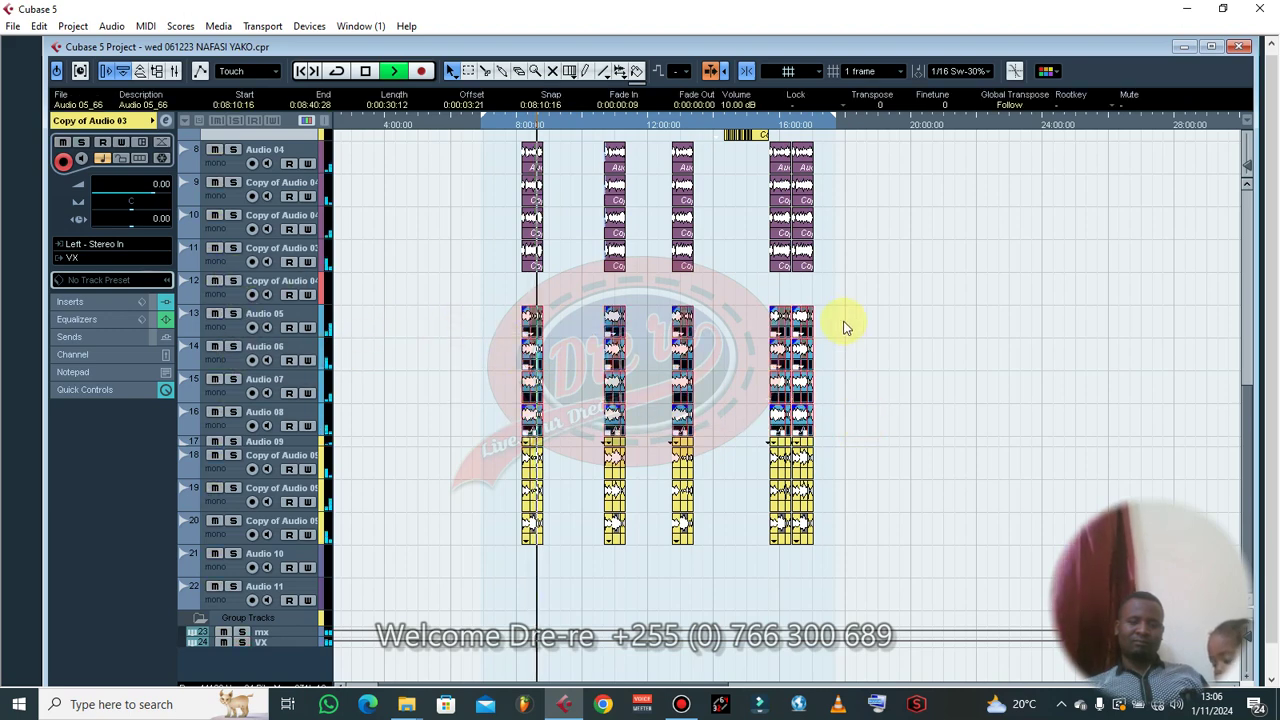
scroll(741, 106, "down", 2)
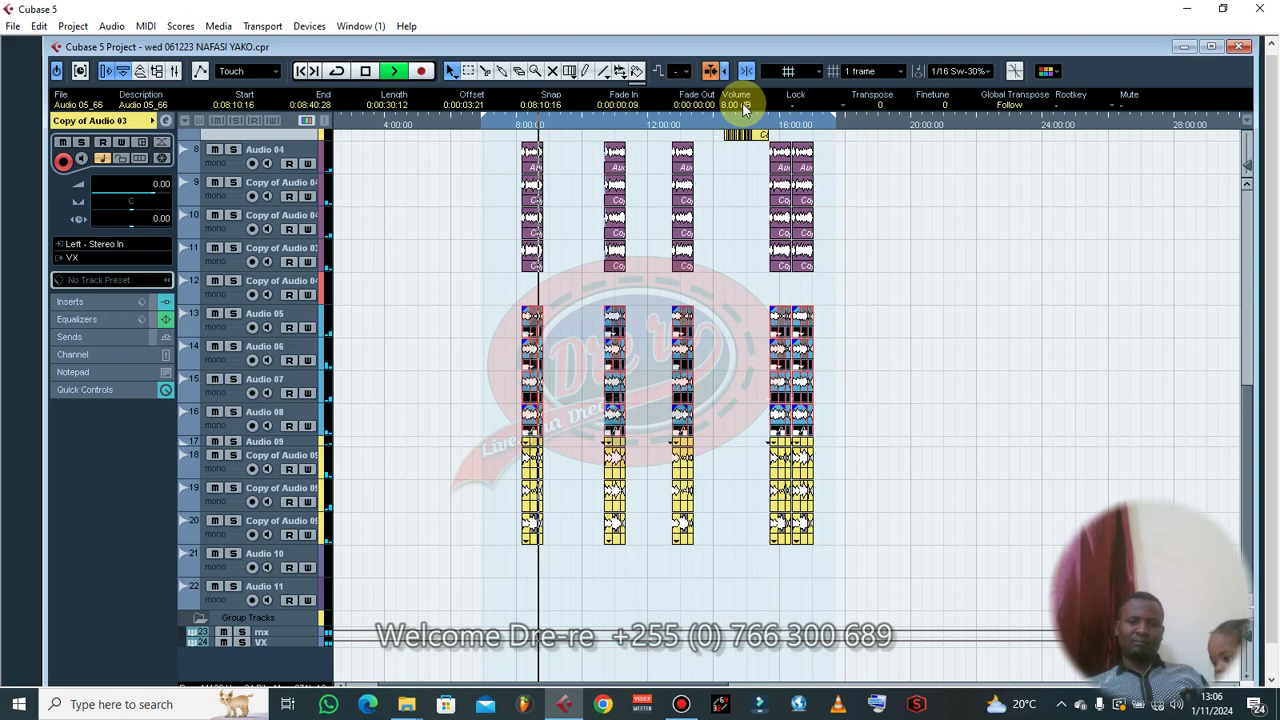
scroll(729, 234, "up", 2)
scroll(728, 240, "down", 3)
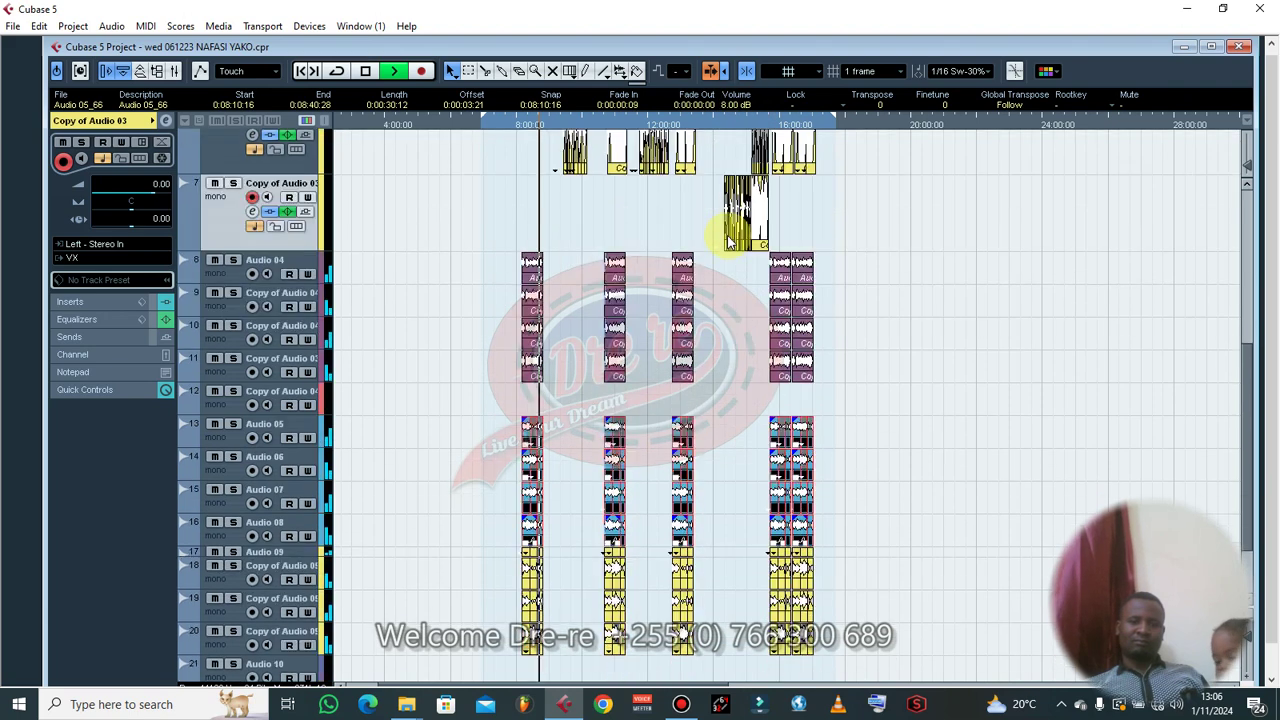
- Raise the volume of the backing vocal clips on tracks 8 to 11 to 13 dB and deselect them
left_click(500, 178)
left_click_drag(685, 250, 903, 282)
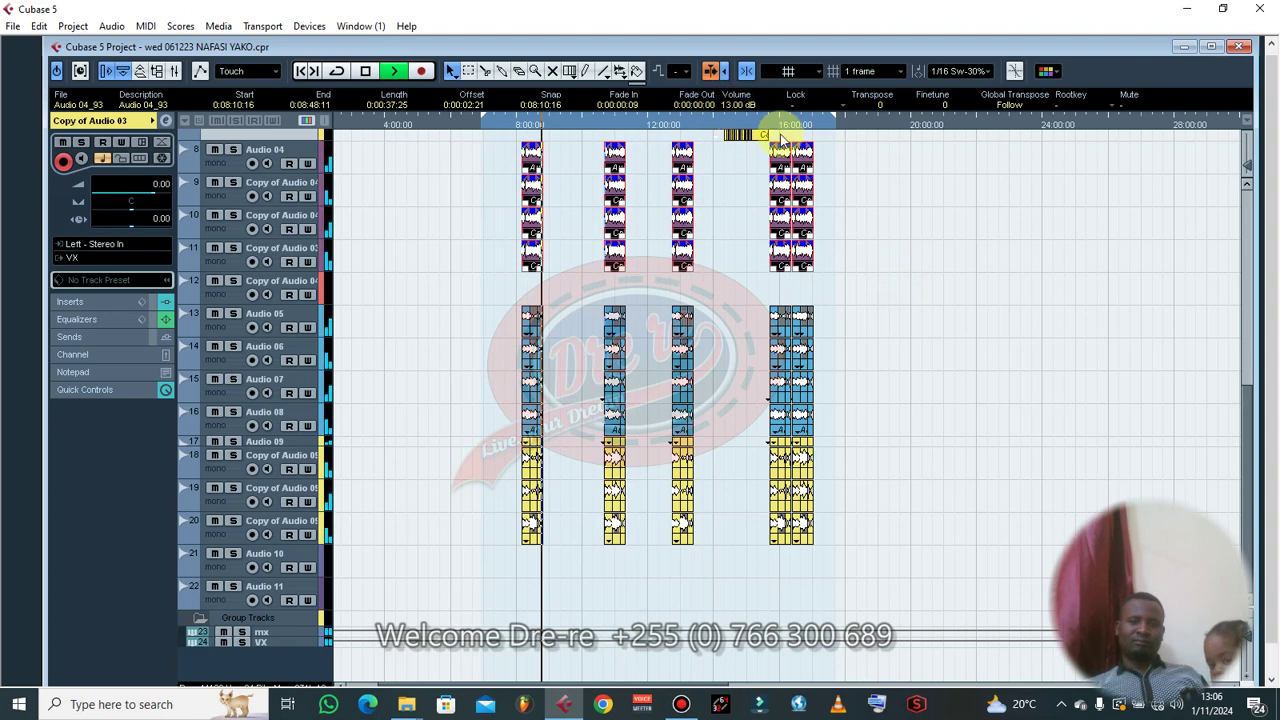
left_click(937, 243)
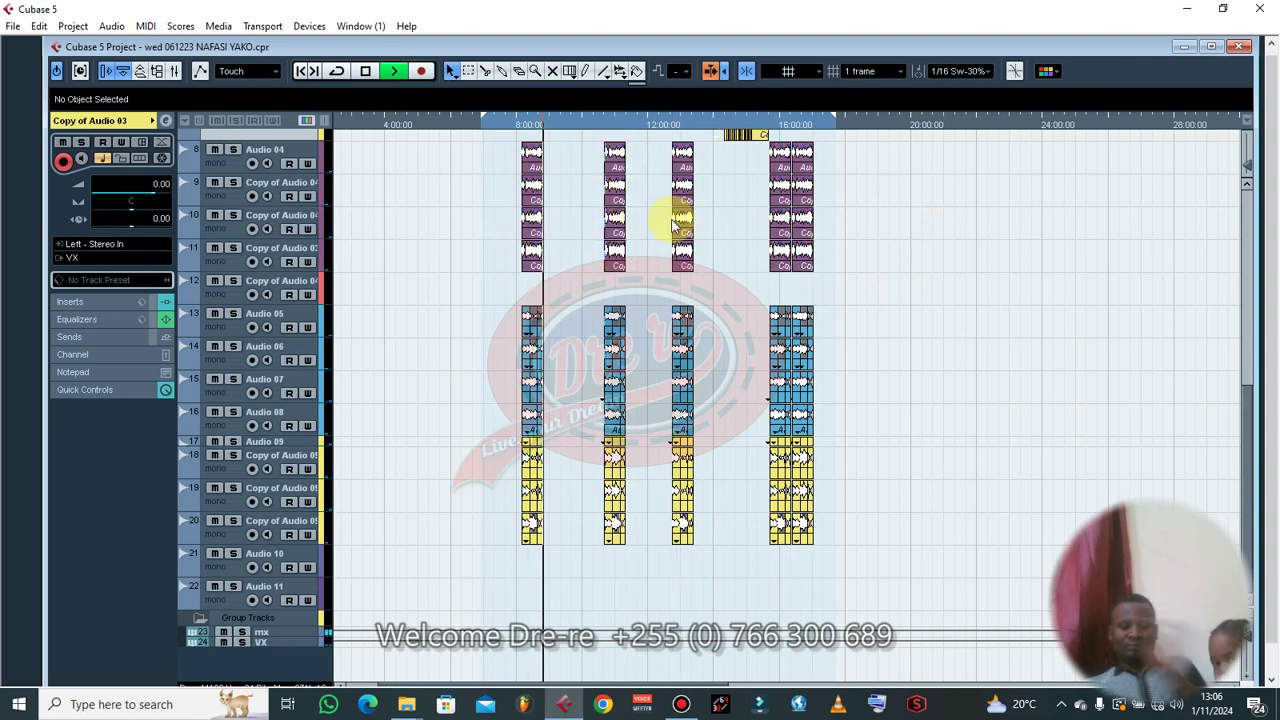
- Duplicate the first group of backing vocal clips on tracks 8 to 20 directly behind the original
scroll(672, 258, "up", 3)
key("h")
key("h")
key("h")
key("h")
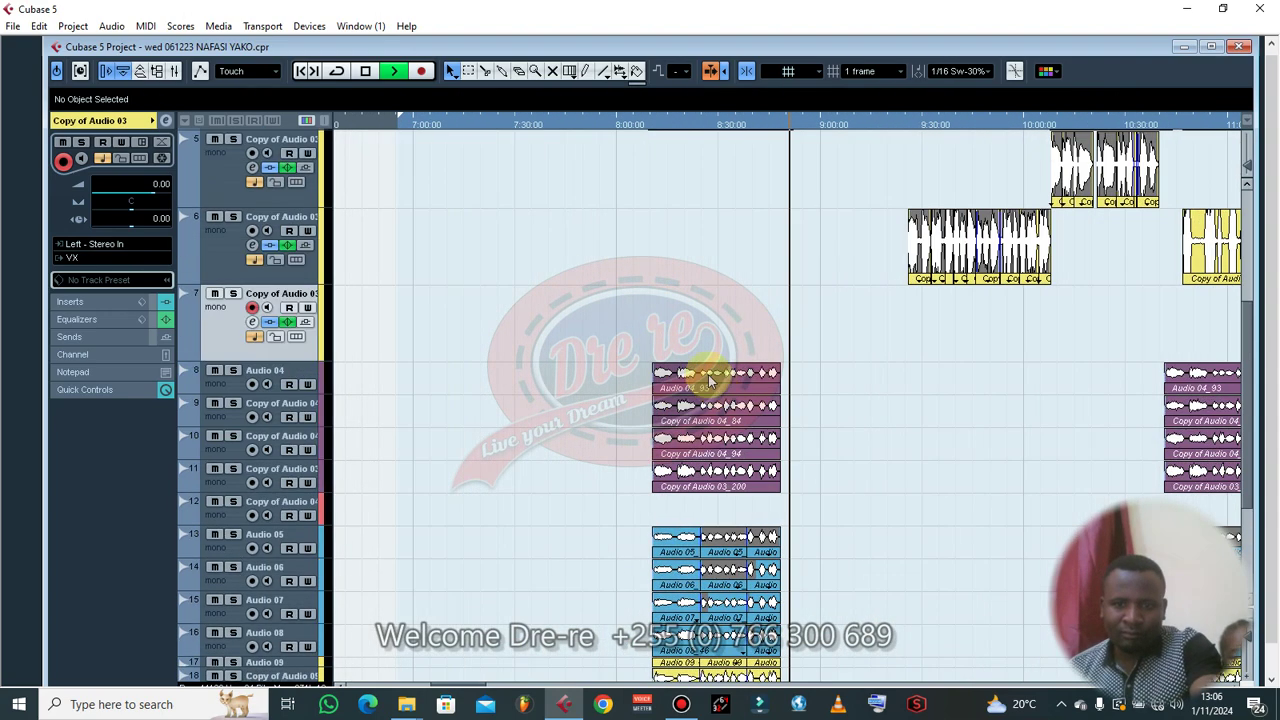
left_click_drag(627, 365, 785, 662)
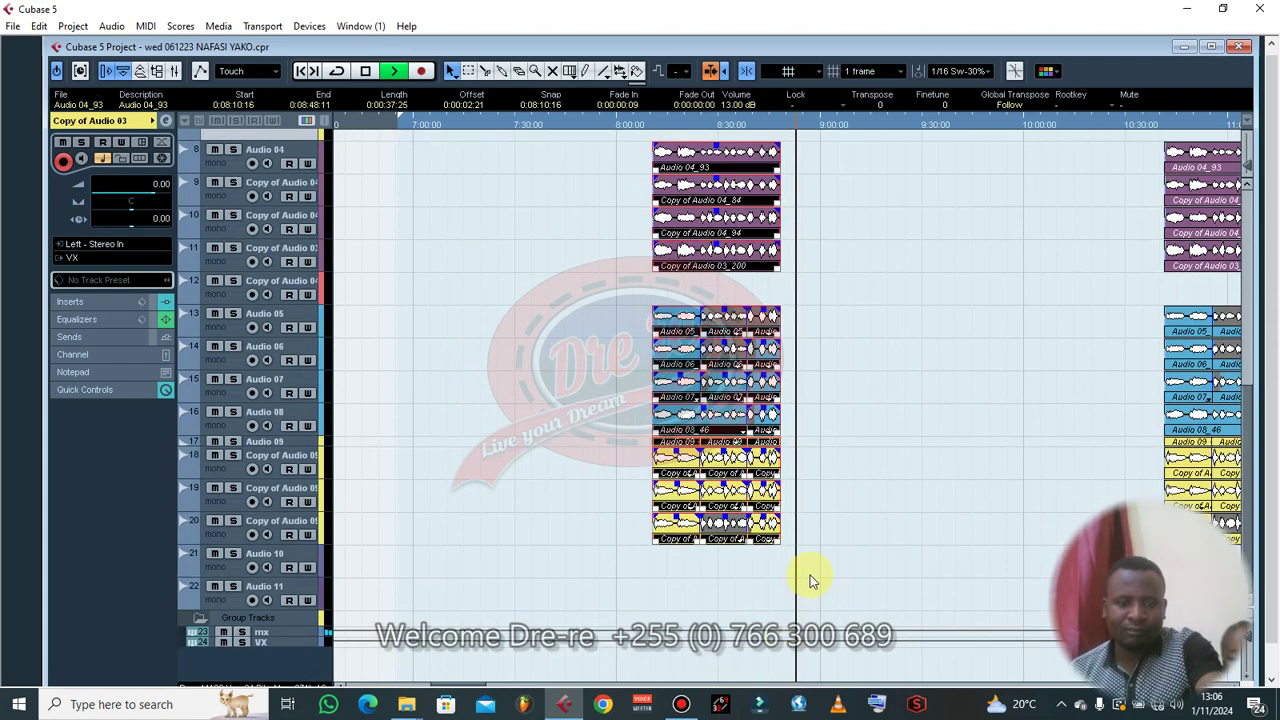
key("ctrl+d")
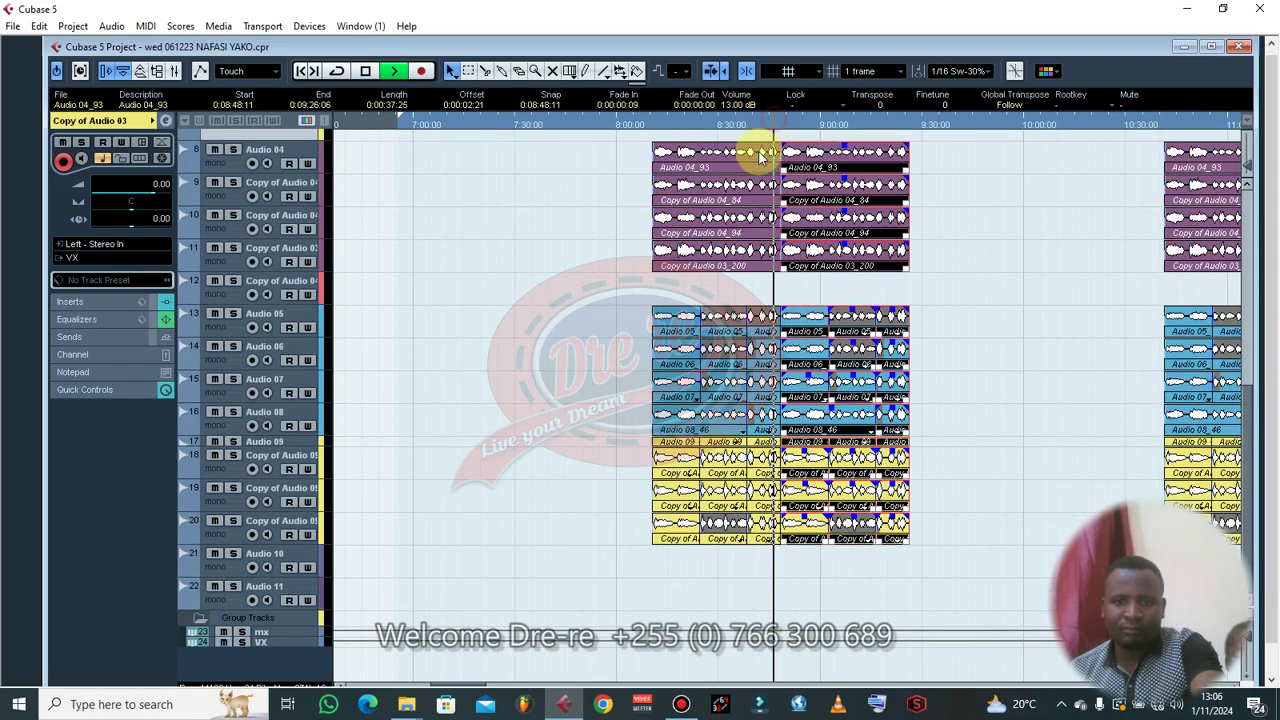
- Try moving the duplicated backing vocals to start at 8:51:29, and undo both the move and the duplication
scroll(780, 190, "up", 3)
key("h")
key("h")
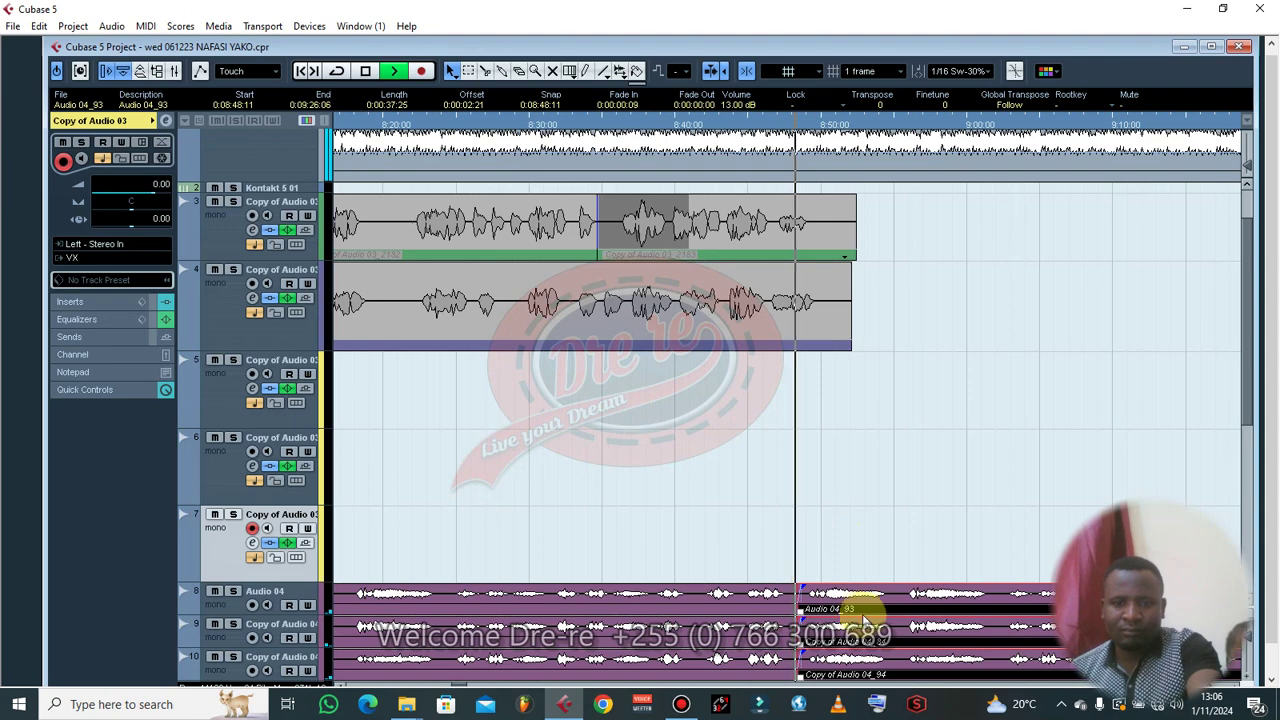
key("g")
key("g")
key("g")
key("g")
left_click_drag(791, 588, 836, 598)
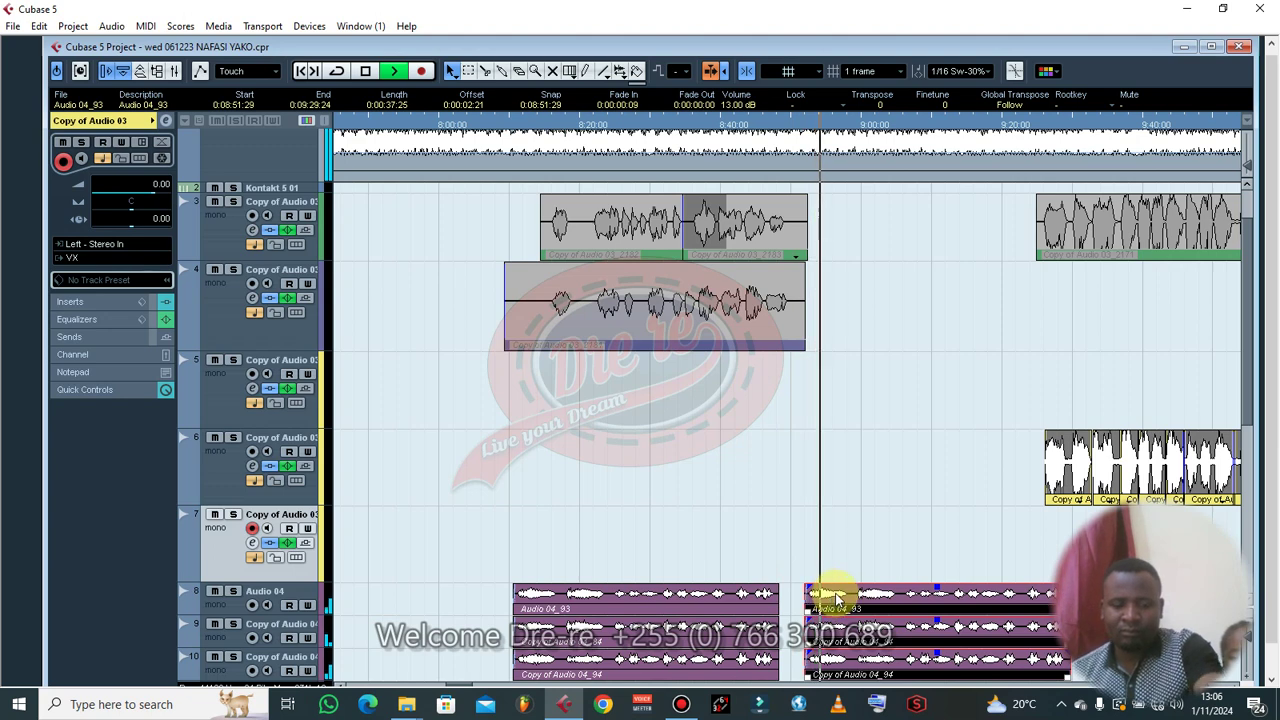
key("ctrl+z")
key("ctrl+z")
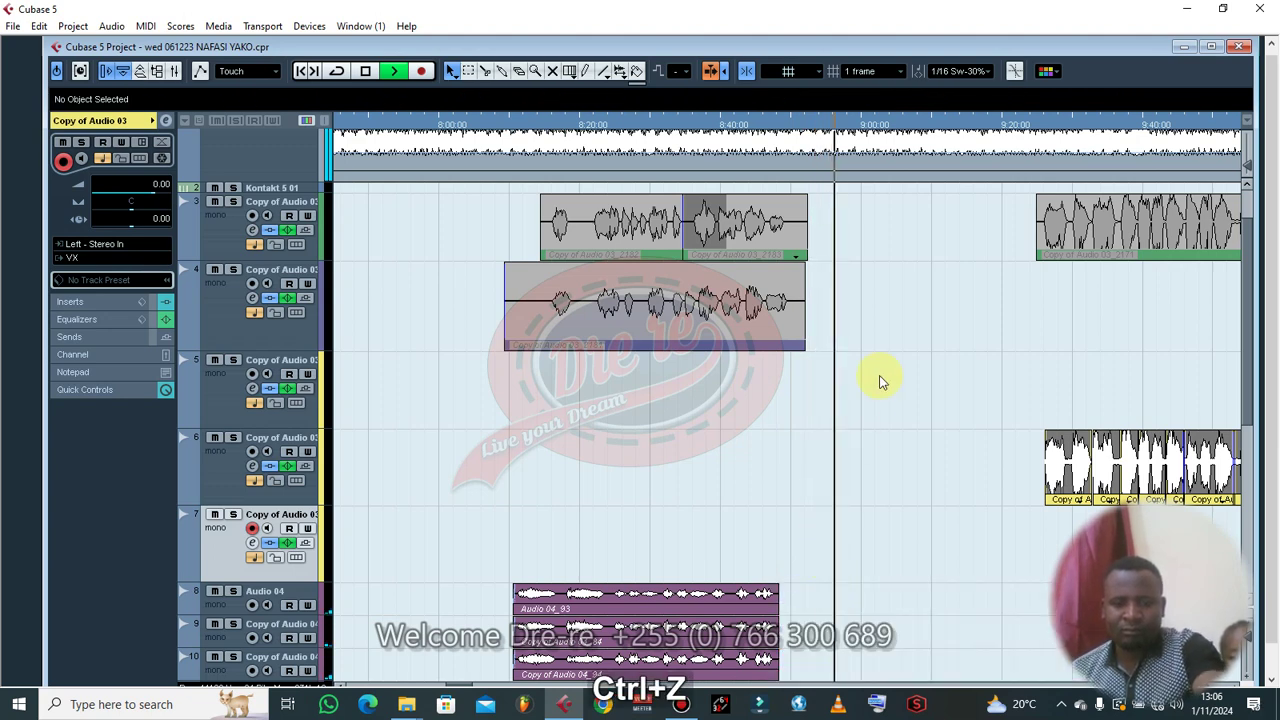
- Split track 1's instrumental clip at 9:11:25, shortly before the next vocal section
left_click(1016, 124)
scroll(1047, 185, "up", 1)
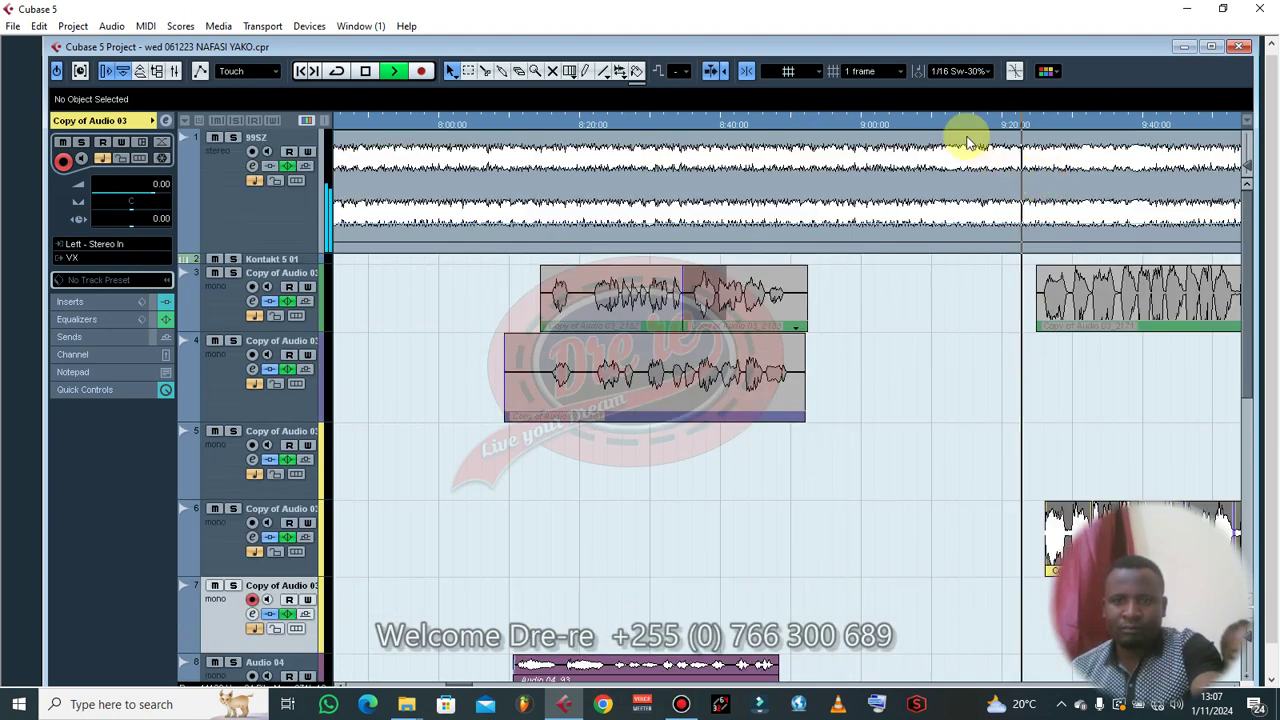
left_click(958, 122)
left_click(948, 124)
right_click(925, 179)
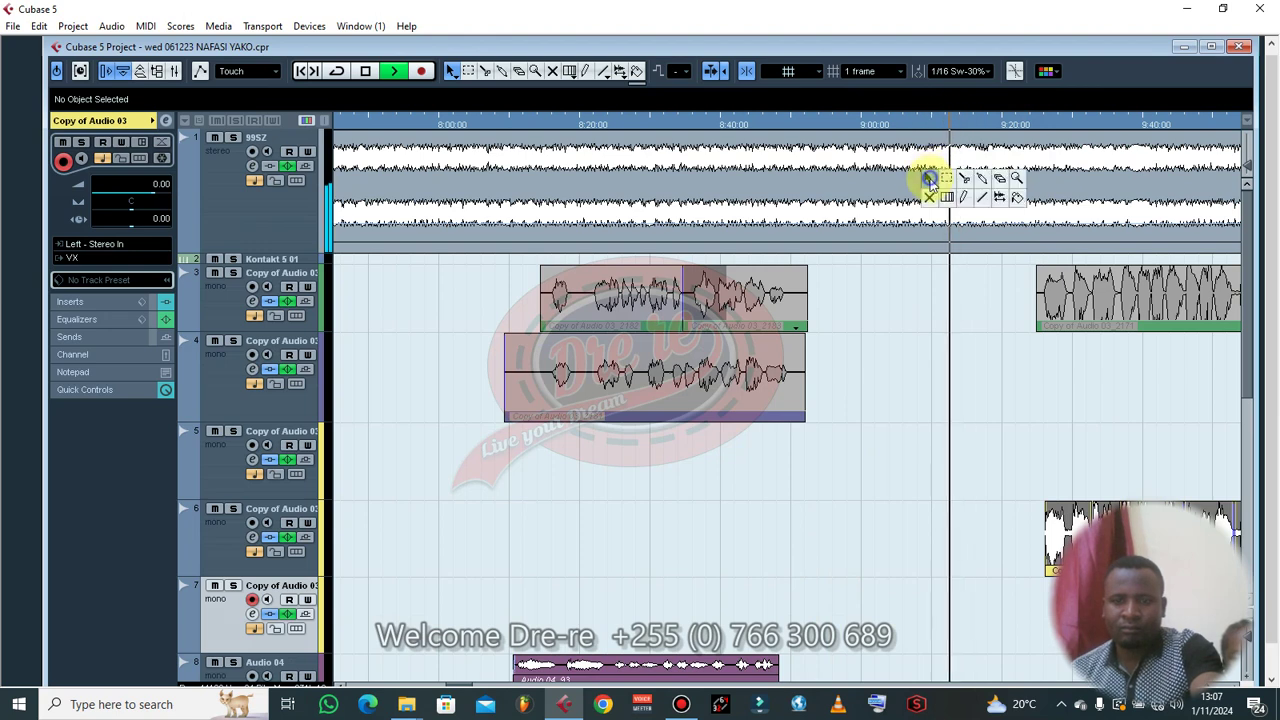
left_click(966, 180)
left_click_drag(918, 127, 849, 191)
- Select the second part of the instrumental and all vocal clips that follow the split on every track
key("g")
key("g")
key("g")
key("g")
key("g")
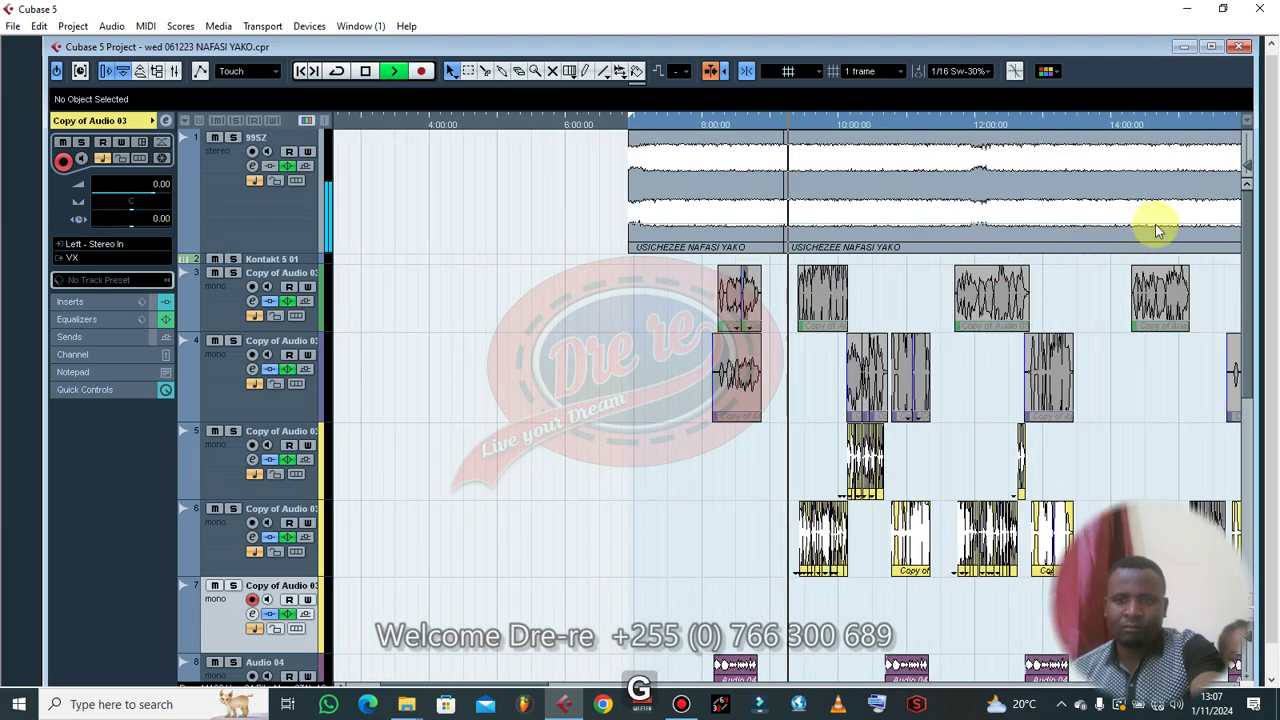
left_click_drag(754, 456, 705, 585)
scroll(751, 428, "up", 1)
scroll(755, 428, "up", 4)
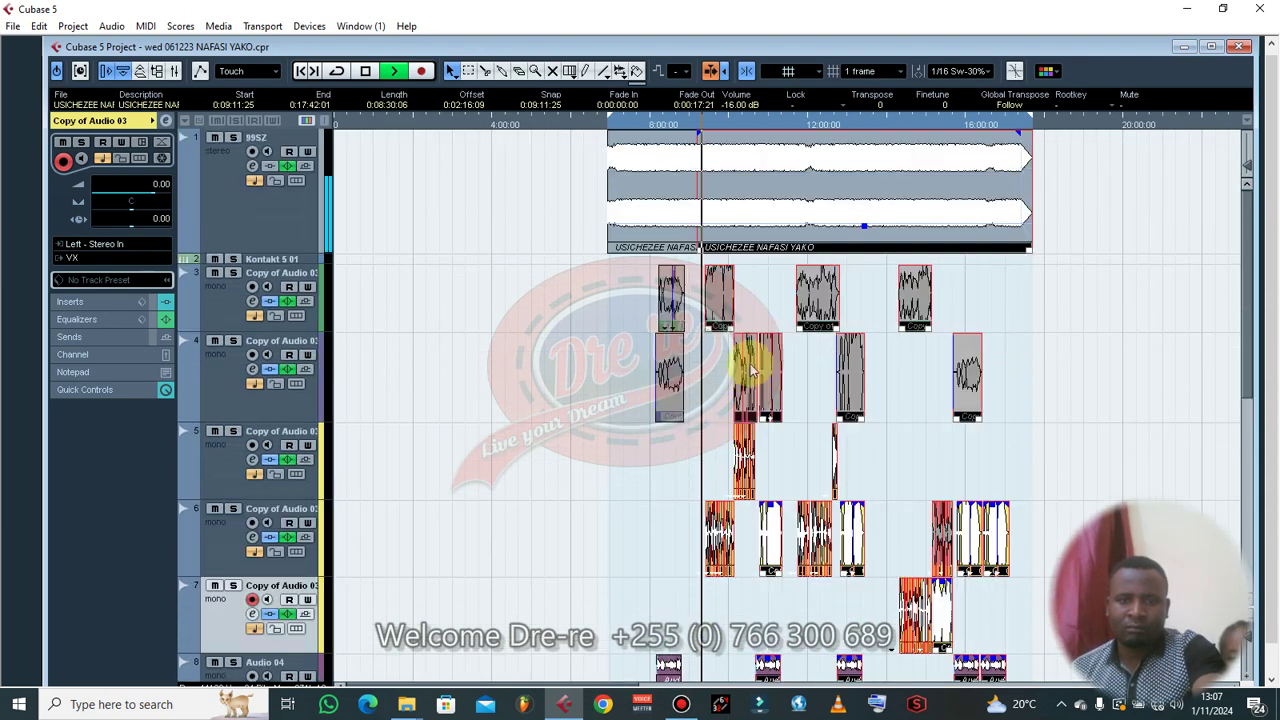
- Move the selected clips earlier so the second instrumental part starts at 8:52:13, near the end of the first vocal section
key("h")
key("h")
key("h")
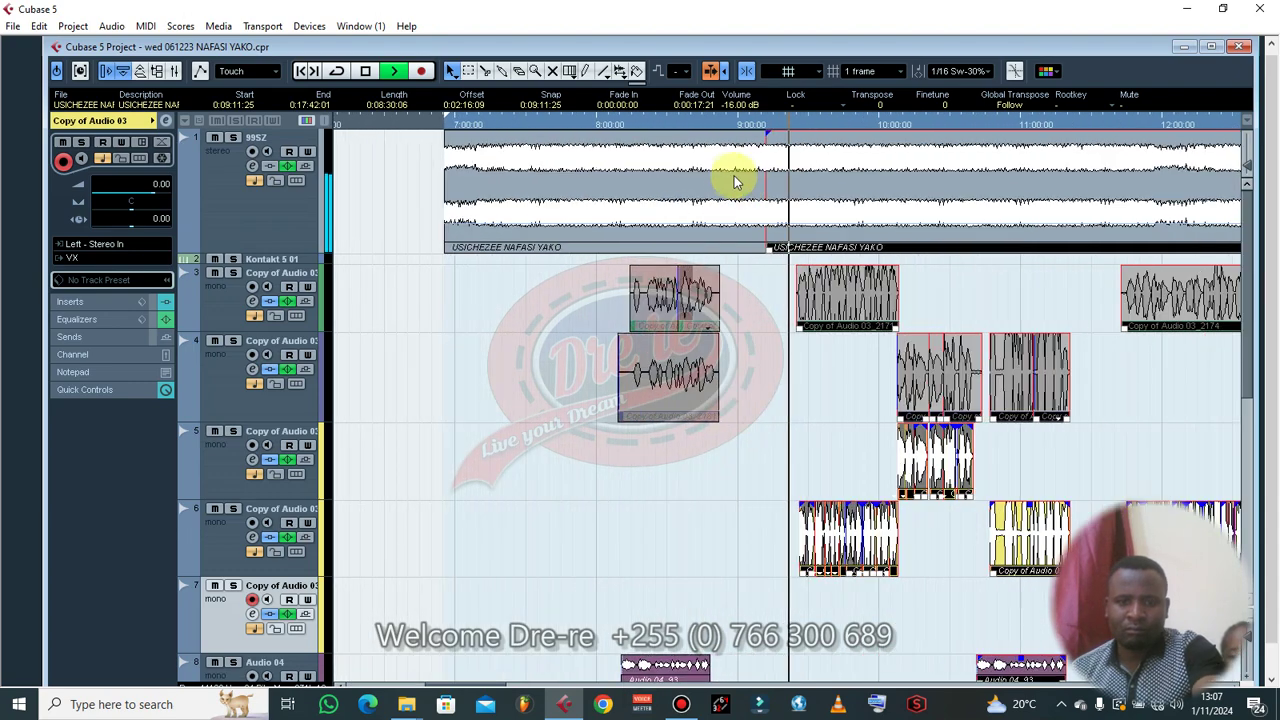
left_click(705, 127)
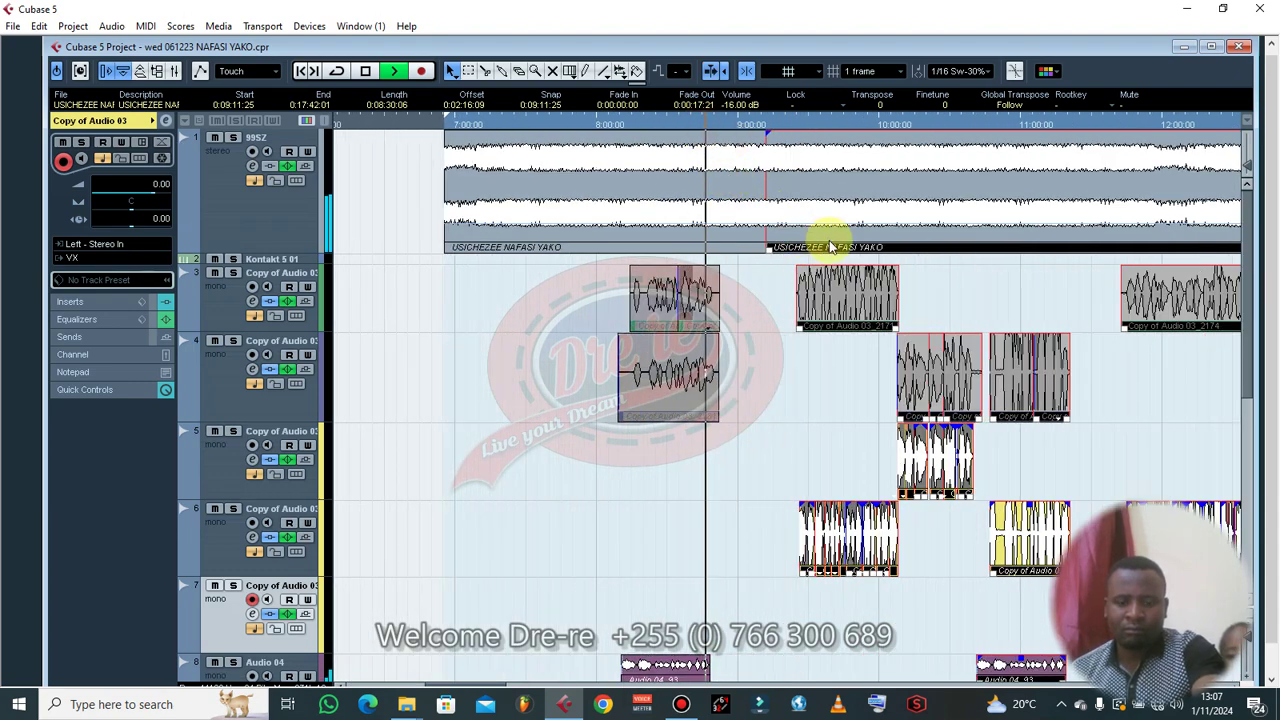
key("h")
key("h")
key("h")
left_click_drag(1040, 213, 900, 209)
key("h")
key("h")
left_click(761, 125)
key("h")
key("h")
mouse_move(878, 225)
left_mouse_down()
mouse_move(903, 220)
mouse_move(894, 214)
left_mouse_up()
- Play across the instrumental join and nudge the selected clips earlier so they start at 8:52:06
key("space")
key("space")
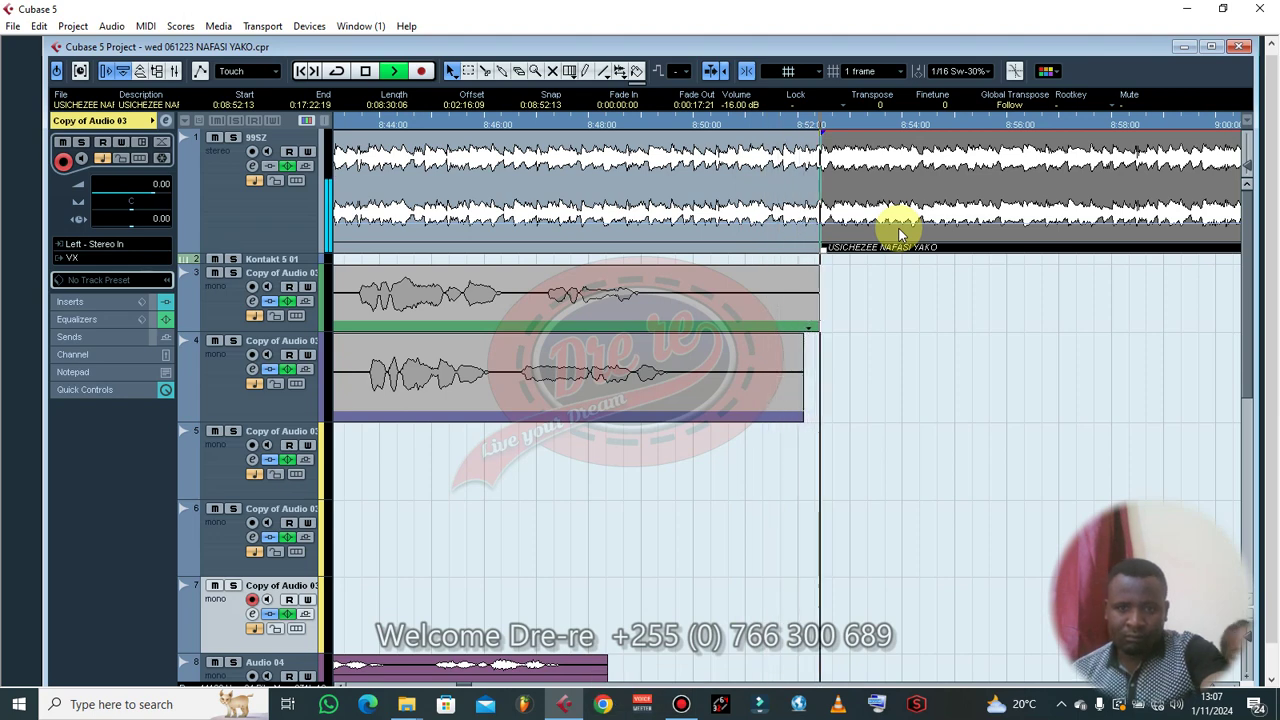
key("space")
key("Left")
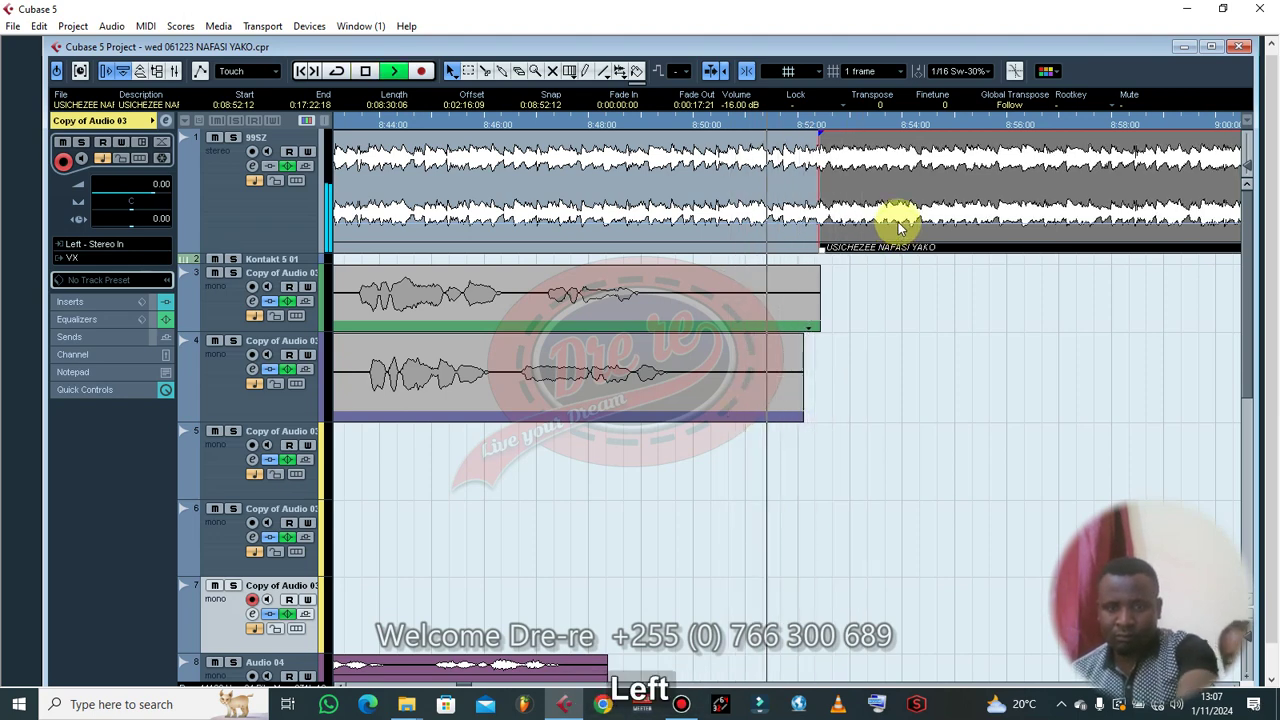
key("Left")
key("Left")
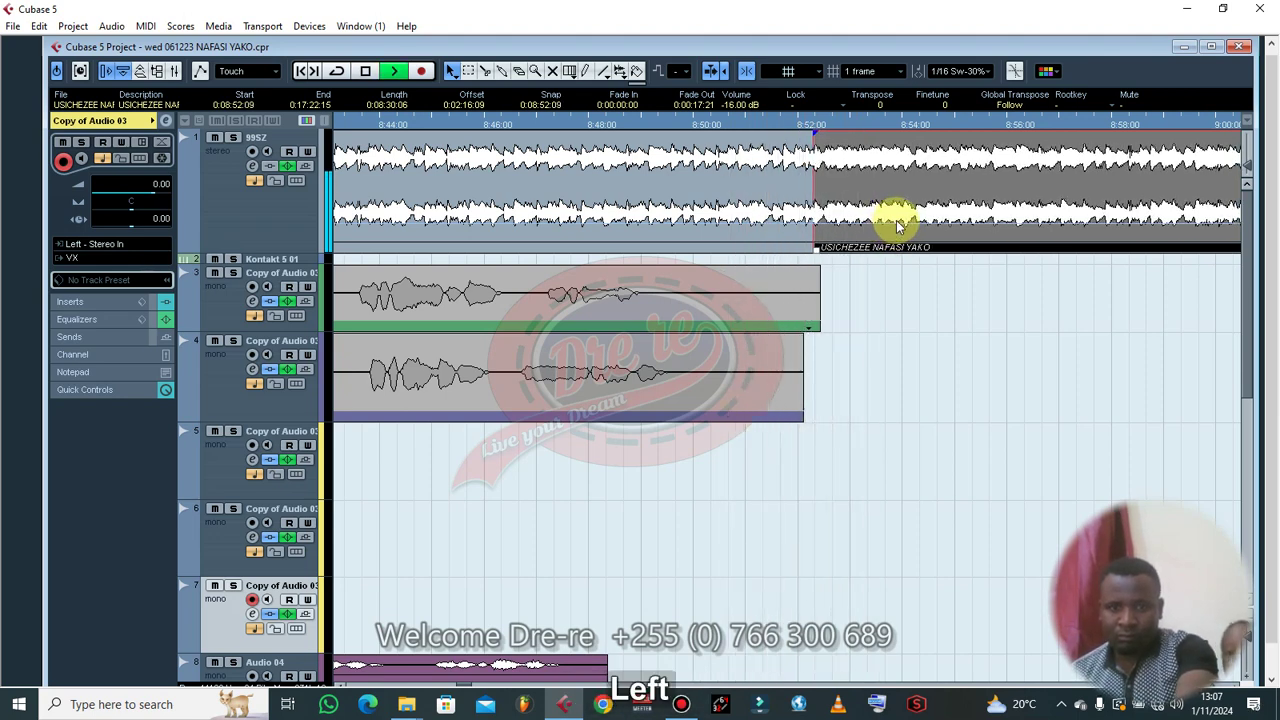
key("Left")
key("Left")
key("space")
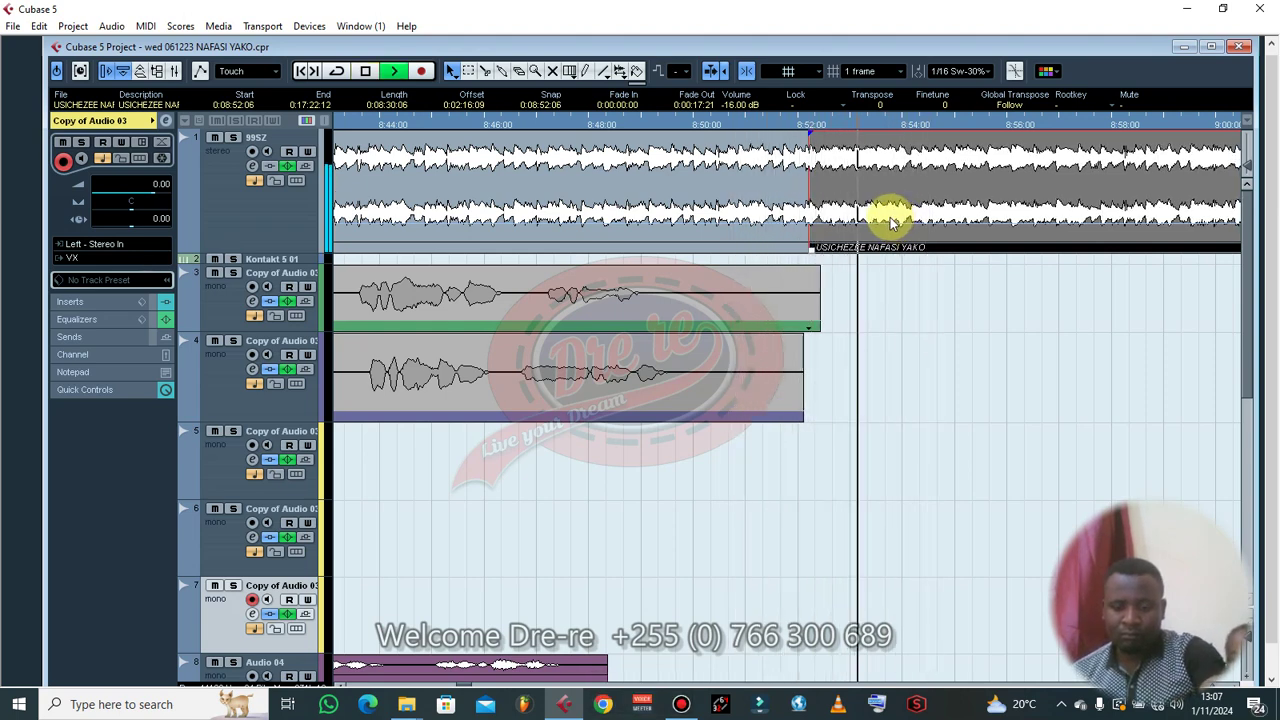
- Nudge the selected clips later to a start of 8:52:10 and audition the join
key("space")
key("Right")
key("Right")
key("Right")
key("space")
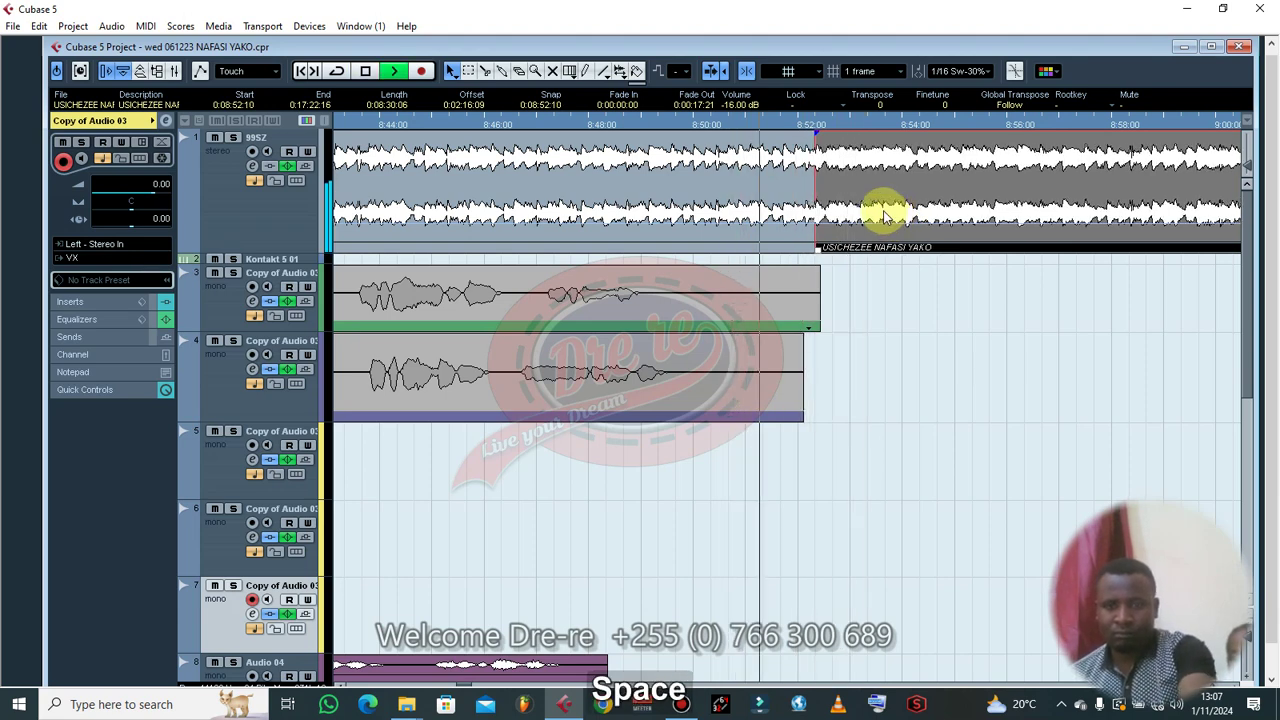
key("space")
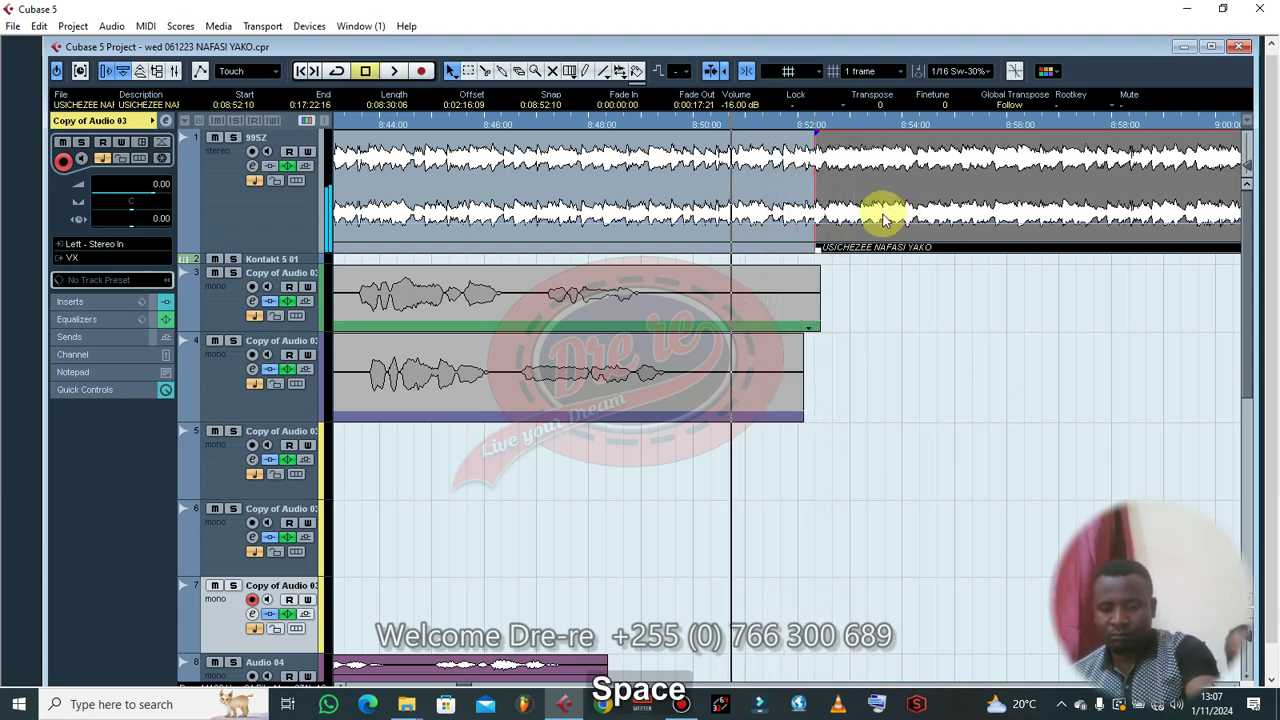
- Nudge the selected clips back to a start of 8:52:06 and replay the join
key("Left")
key("Left")
key("space")
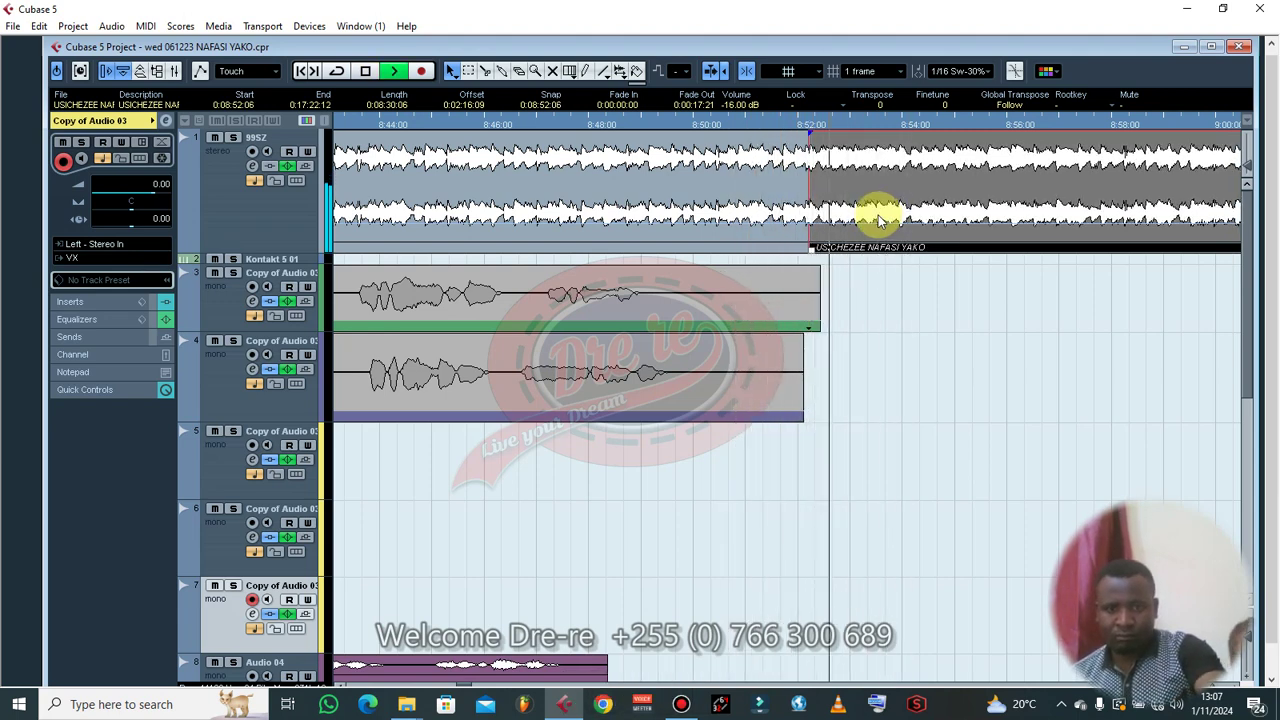
key("space")
- Nudge the selected clips later so the second instrumental part starts at 8:52:14, and play across the join
key("ctrl+Right")
key("ctrl+Right")
key("ctrl+Right")
key("ctrl+Right")
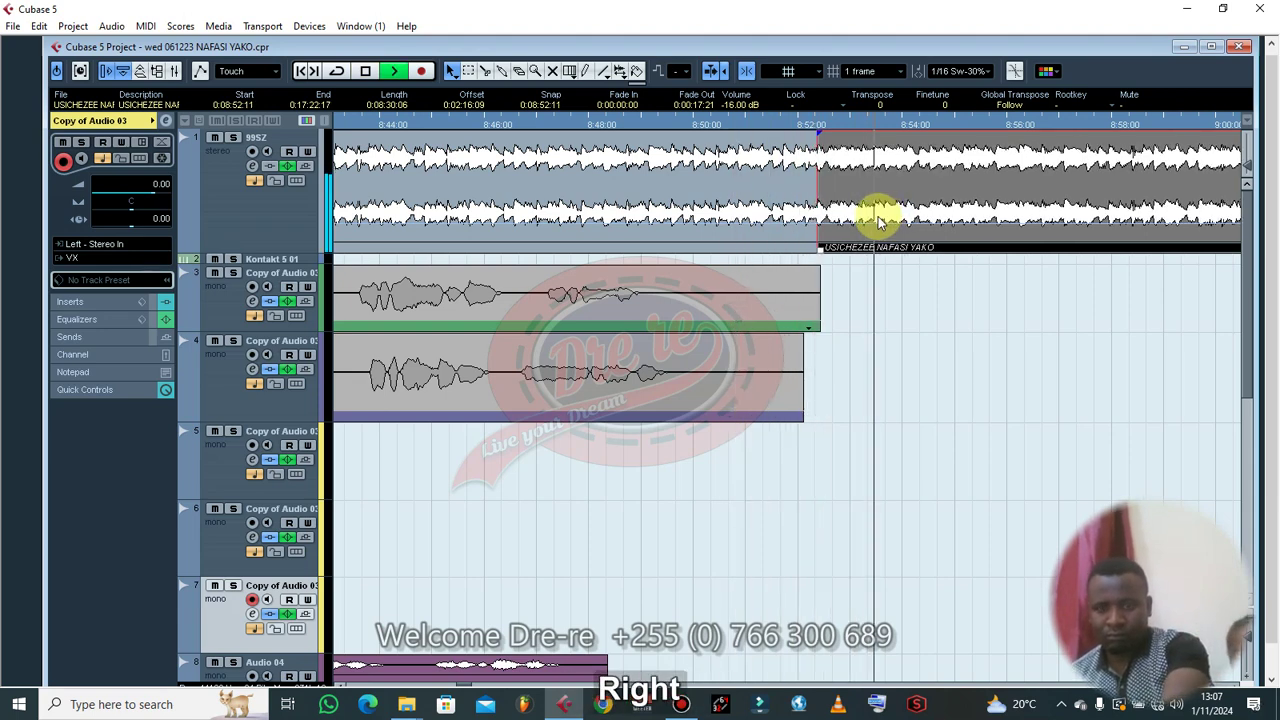
key("space")
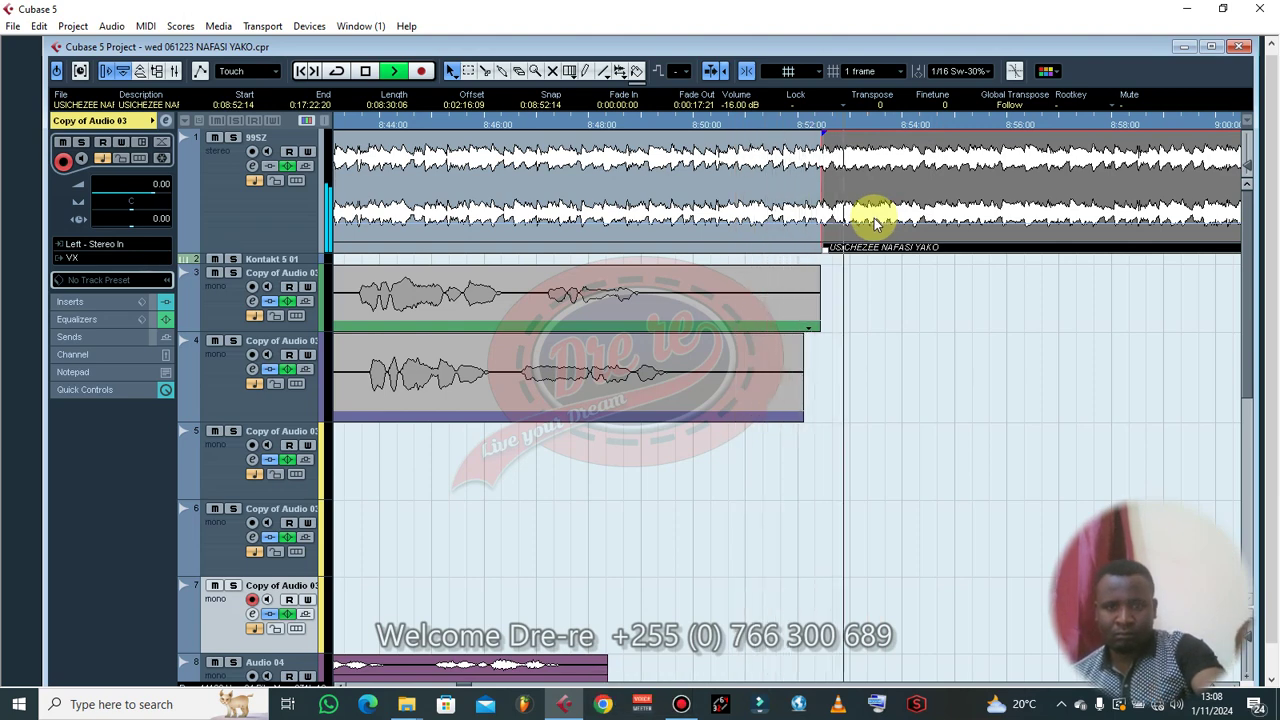
- Try the selected clips at a start of 8:52:12, return them to 8:52:14 and replay the join
key("space")
key("ctrl+Left")
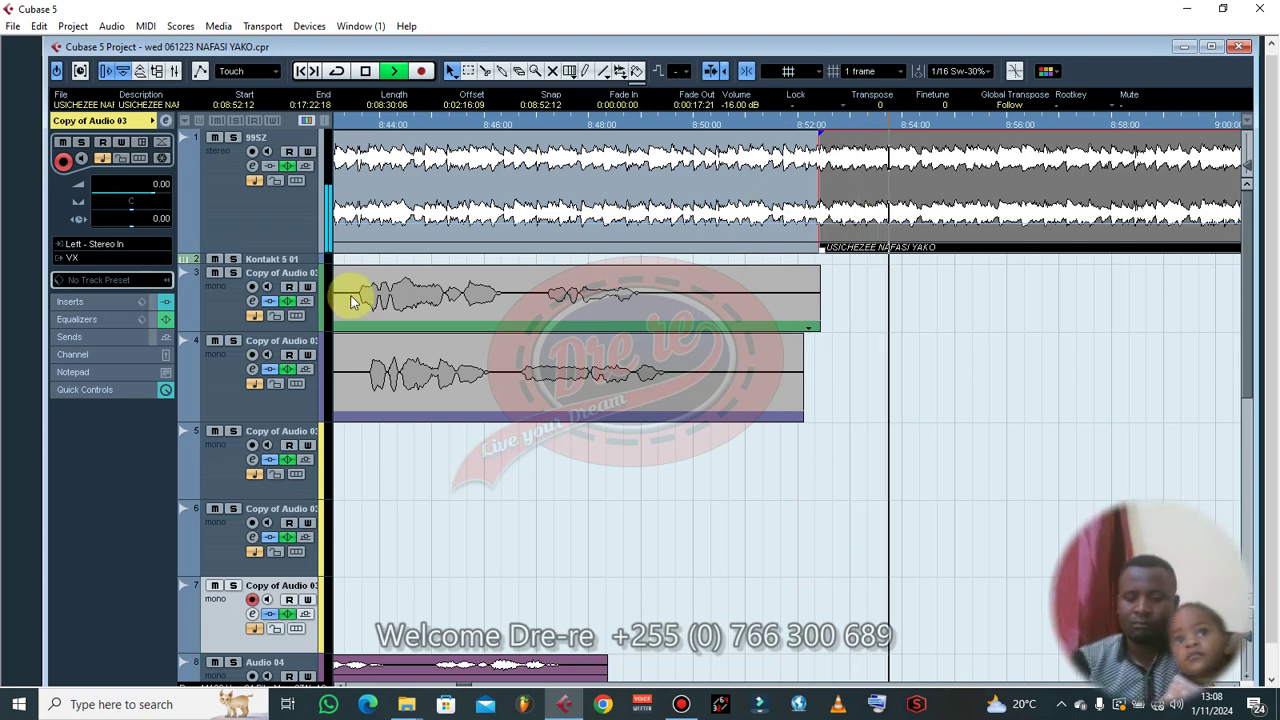
key("ctrl+Right")
key("space")
key("space")
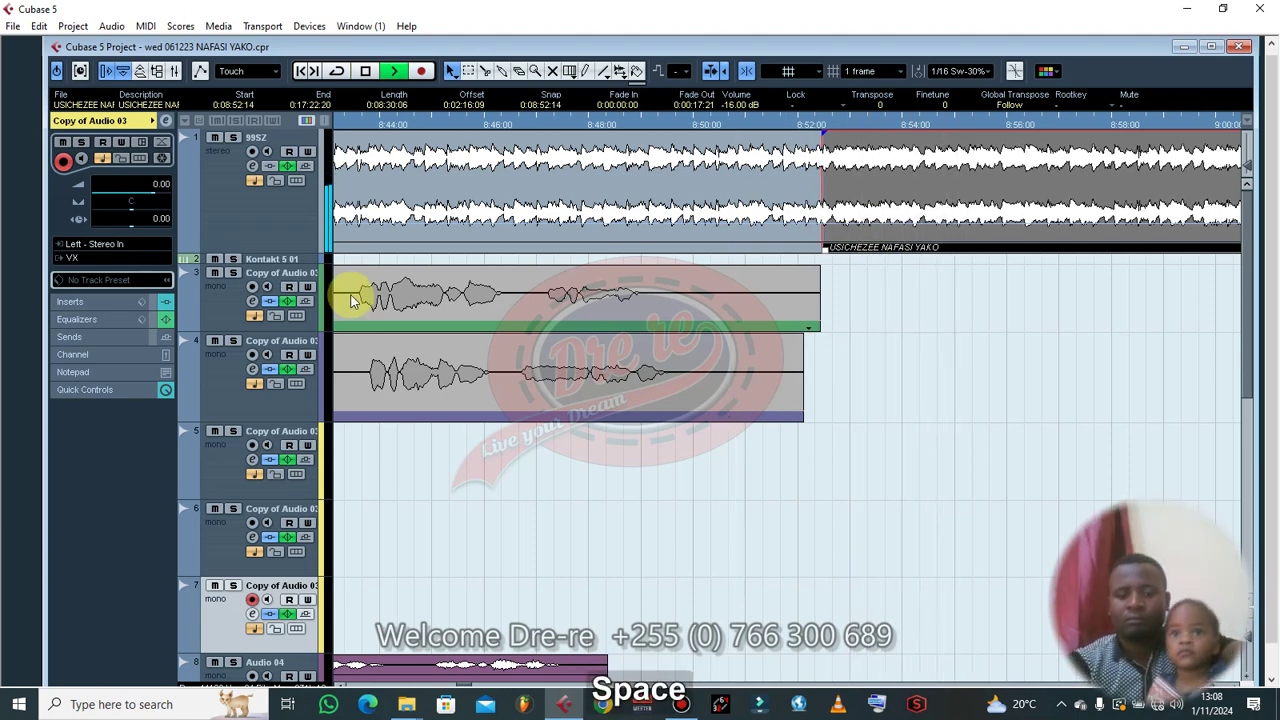
- Listen repeatedly to the join between the two instrumental parts with a wider stretch of the timeline in view
key("g")
key("g")
key("g")
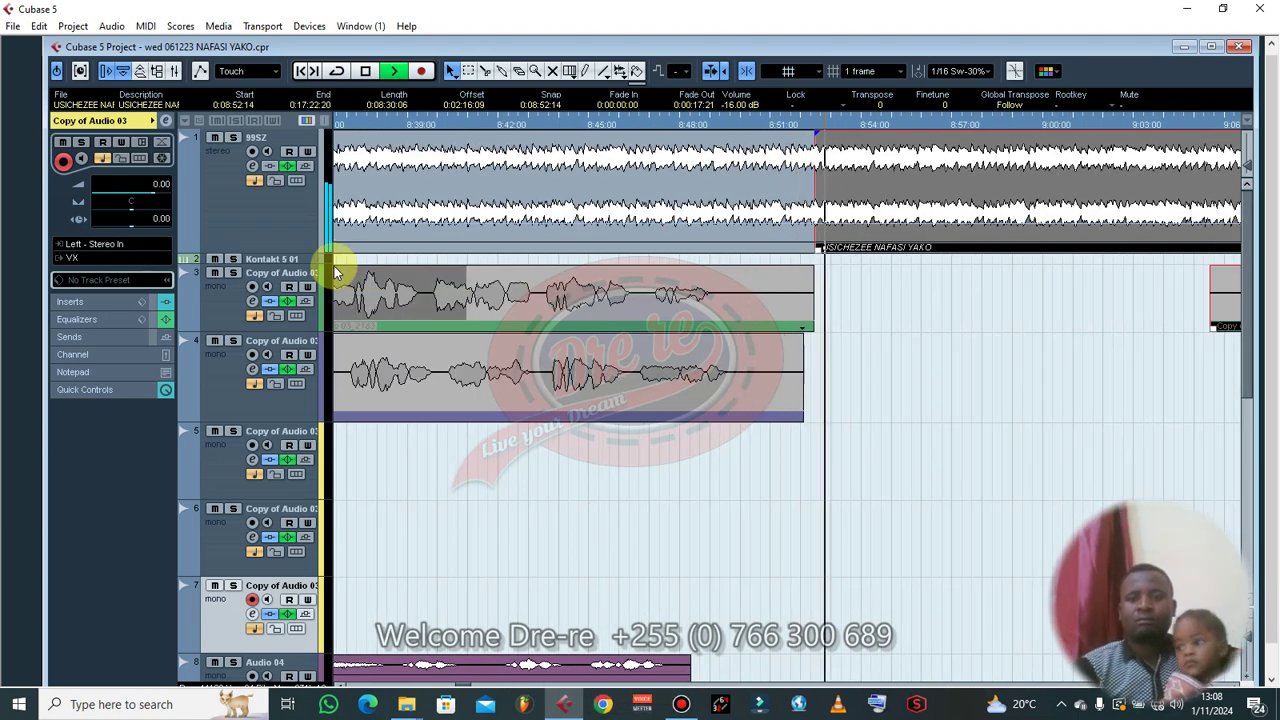
key("space")
key("space")
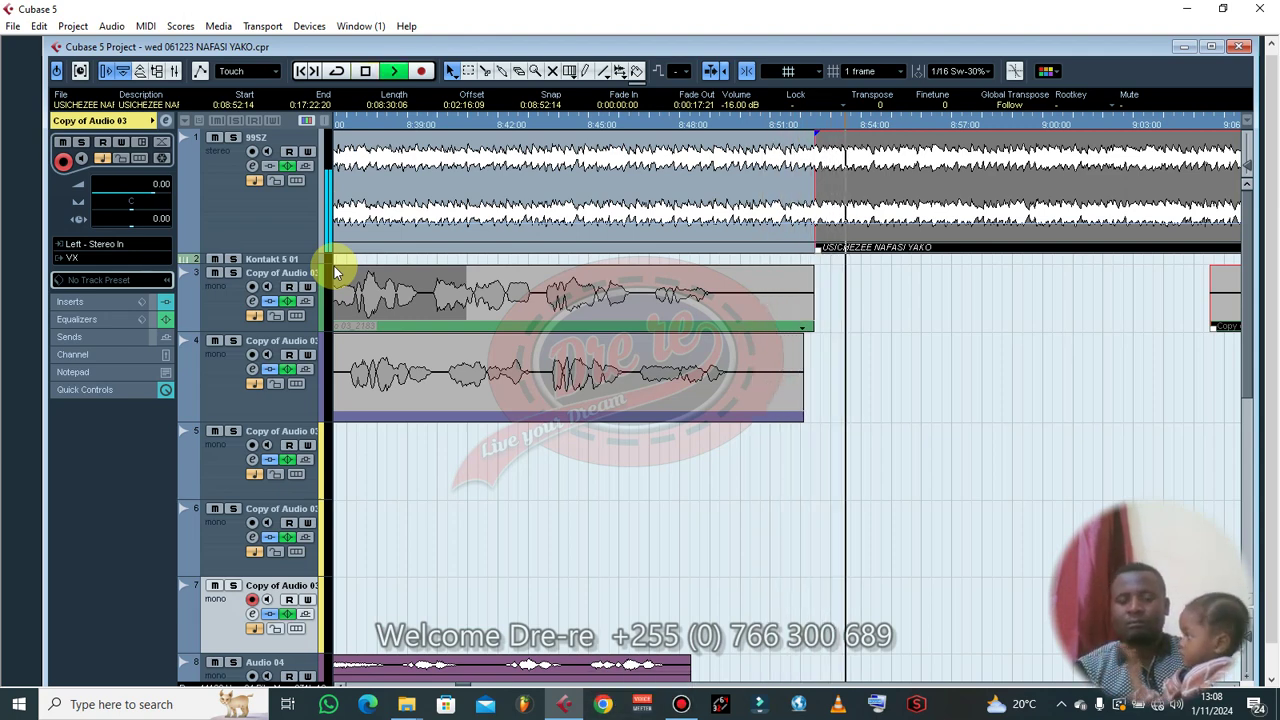
key("space")
key("space")
- Nudge the selected clips earlier so the second instrumental part starts at 8:51:19, and play across the join
key("ctrl")
key("ctrl+Left")
key("ctrl+Left")
key("ctrl+Left")
key("ctrl+Left")
key("ctrl+Left")
key("ctrl+Left")
key("ctrl+Left")
key("ctrl+Left")
key("ctrl+Left")
key("ctrl+Left")
key("ctrl+Left")
key("ctrl+Left")
key("ctrl+Left")
key("ctrl+Left")
key("ctrl+Left")
key("ctrl+Left")
key("ctrl+Left")
key("ctrl+Left")
key("ctrl+Left")
key("ctrl+Left")
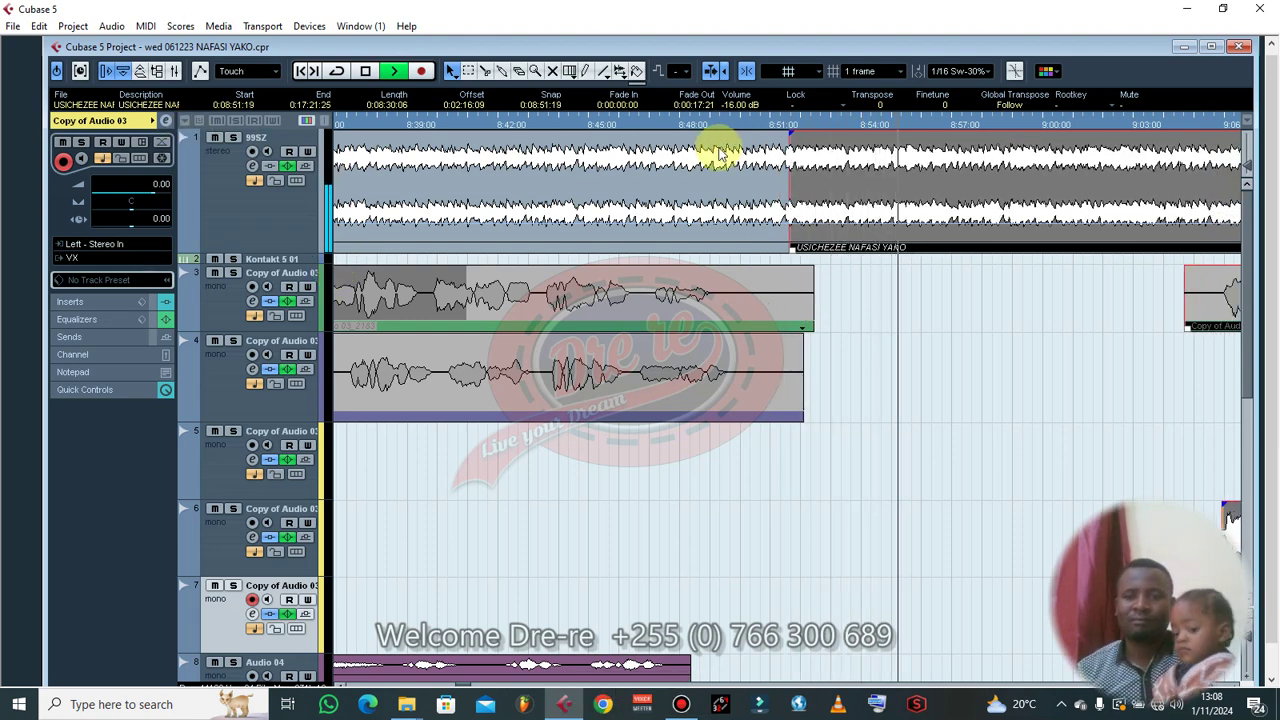
left_click_drag(745, 127, 782, 272)
key("space")
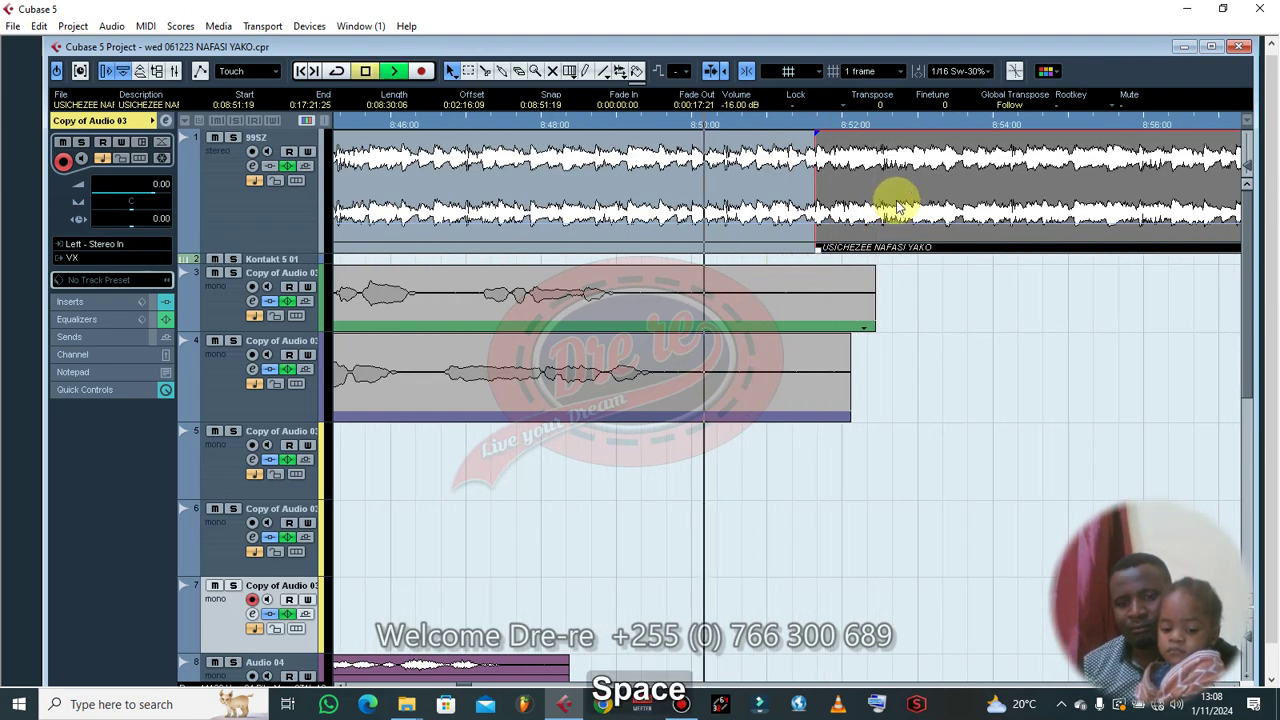
- Nudge the second USICHEZEE NAFASI YAKO event on the 99SZ track earlier to start at 0:08:51:13, auditioning the splice
key("ctrl+Left")
key("ctrl+Left")
key("ctrl+Left")
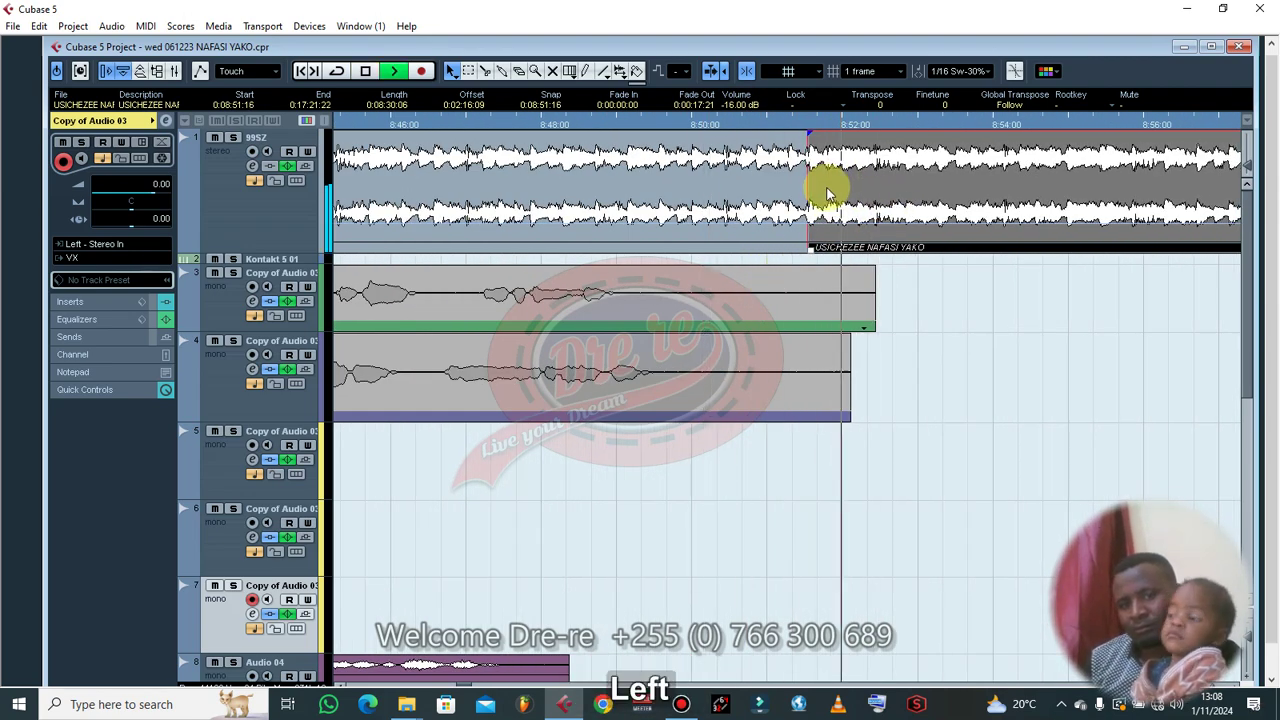
key("ctrl+Left")
key("ctrl+Left")
key("space")
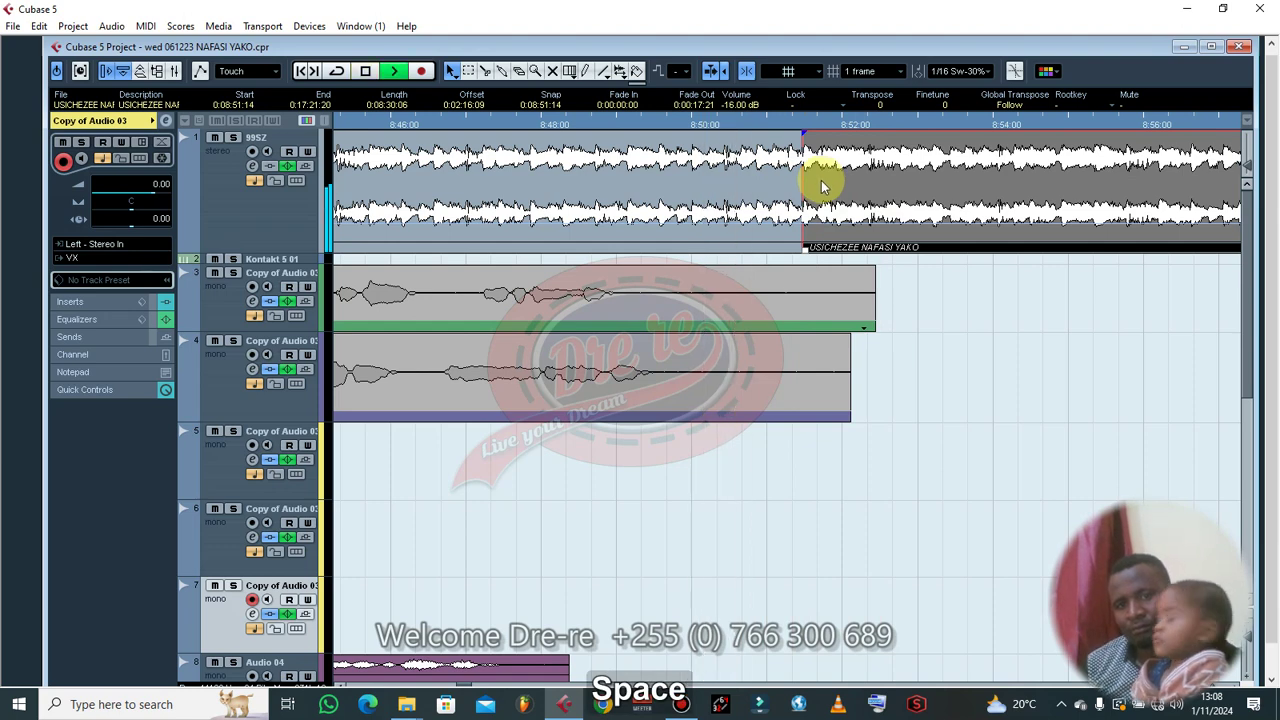
key("space")
key("ctrl+Left")
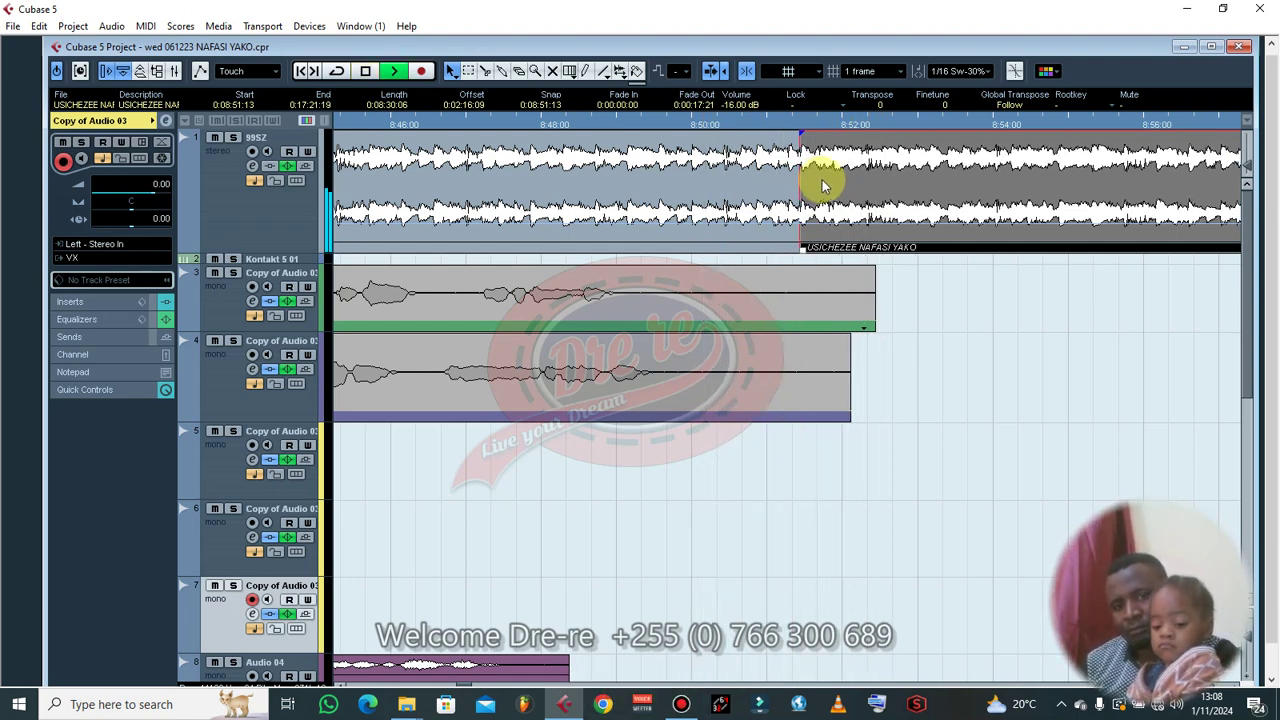
- Move the same instrumental event frame by frame to a start of 0:08:51:08 and replay the transition
key("space")
key("ctrl+Left")
key("ctrl+Left")
key("ctrl+Left")
key("ctrl+Left")
key("space")
key("space")
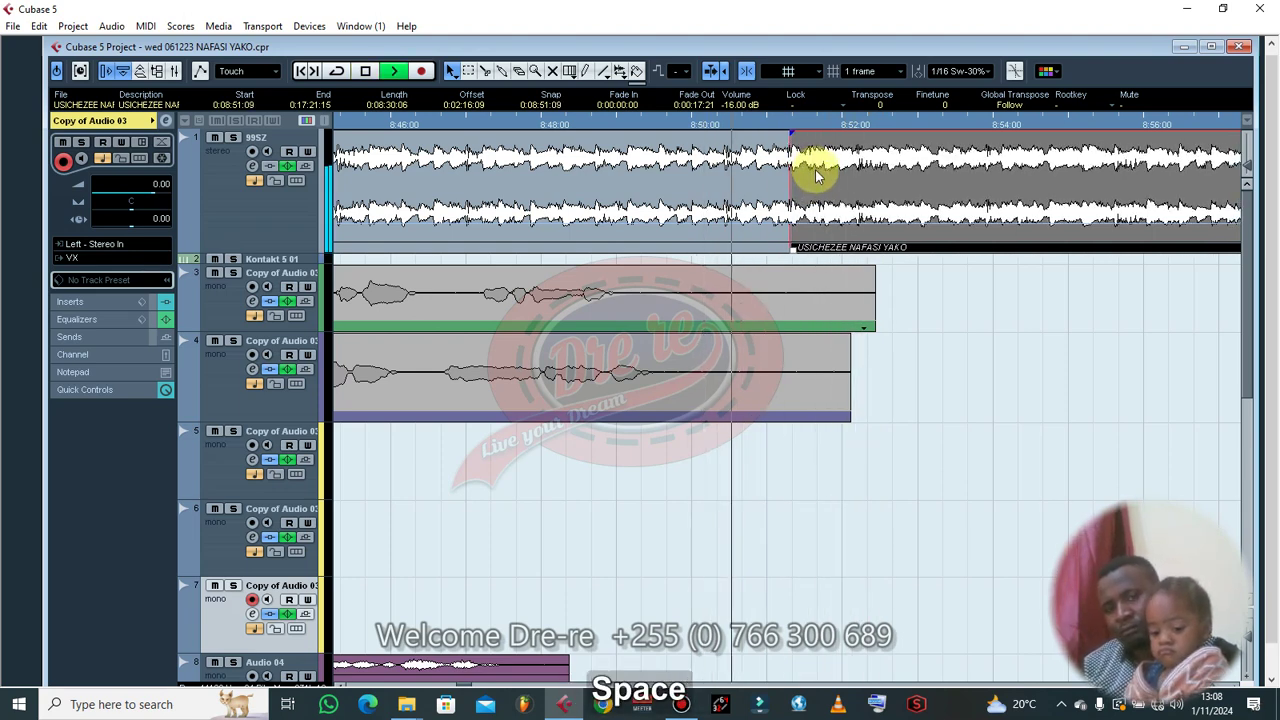
key("space")
key("space")
key("ctrl+Left")
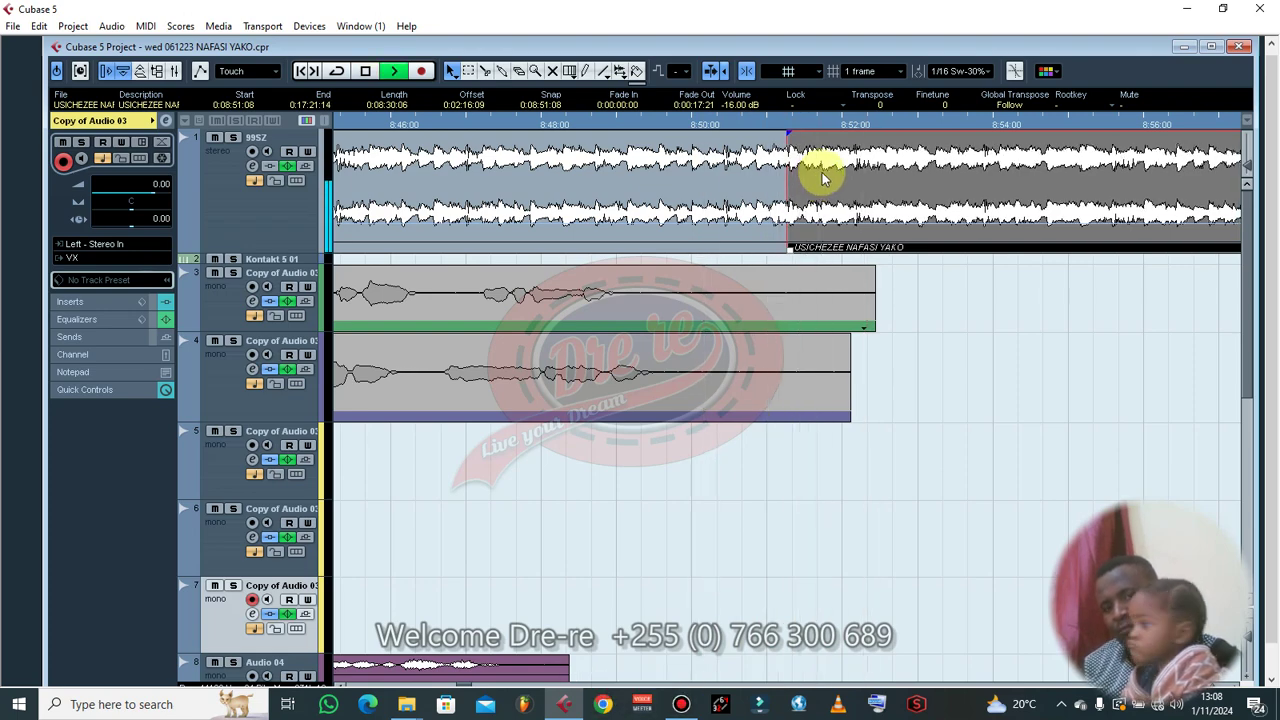
key("space")
key("space")
- Try one-frame shifts of the second instrumental event in both directions while auditioning, returning its start to 0:08:51:08
key("g")
key("g")
key("g")
key("g")
key("g")
key("g")
key("g")
key("g")
key("g")
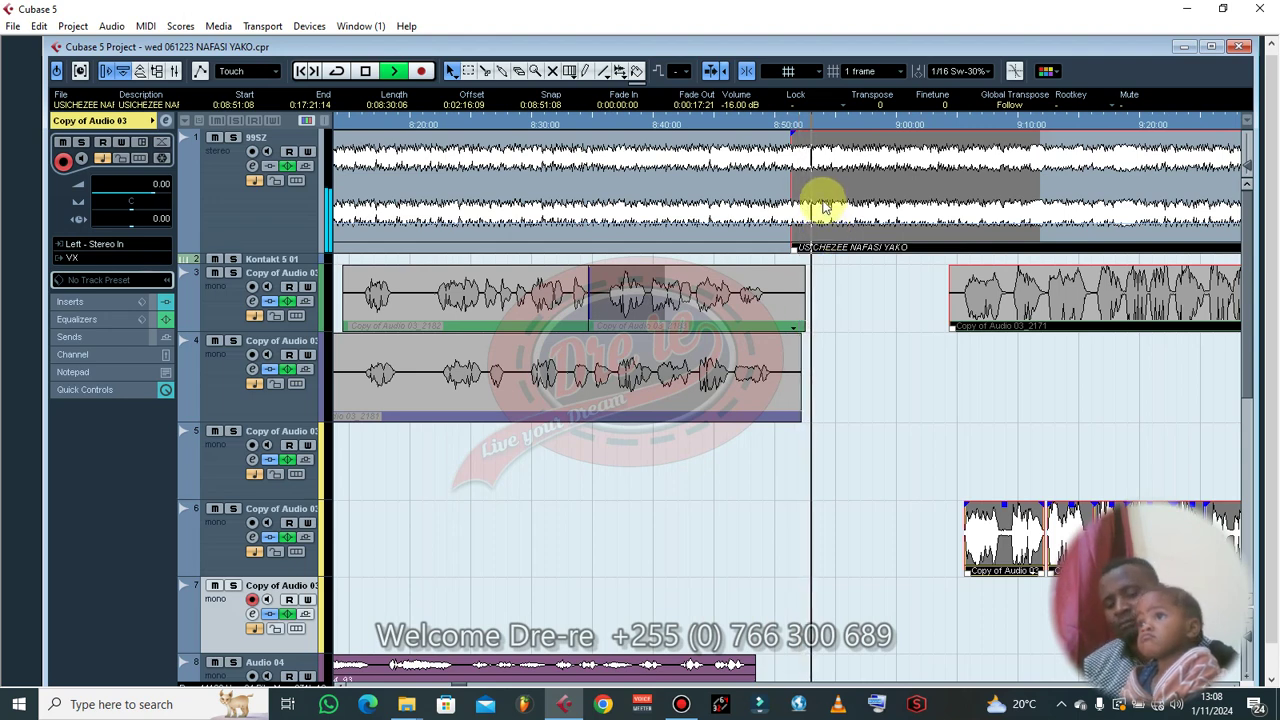
key("ctrl+Right")
key("space")
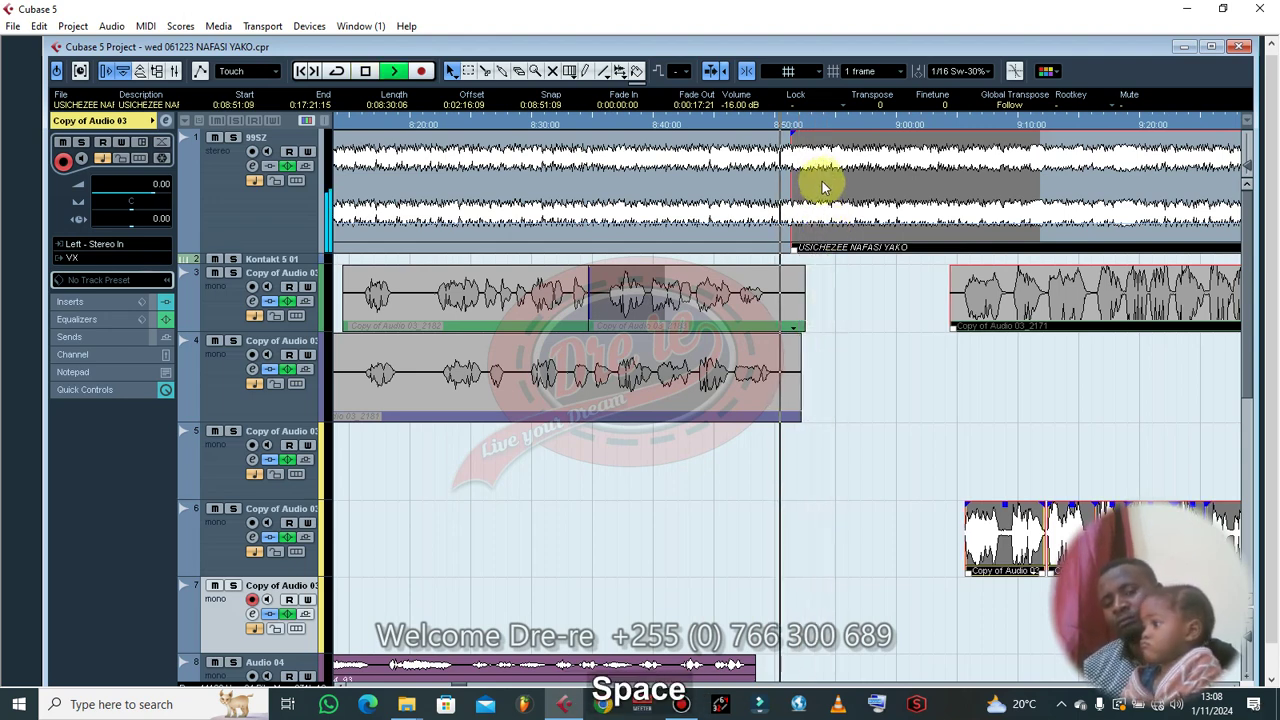
key("space")
key("ctrl+Left")
key("ctrl+Left")
key("space")
key("ctrl+Right")
key("g")
key("g")
key("g")
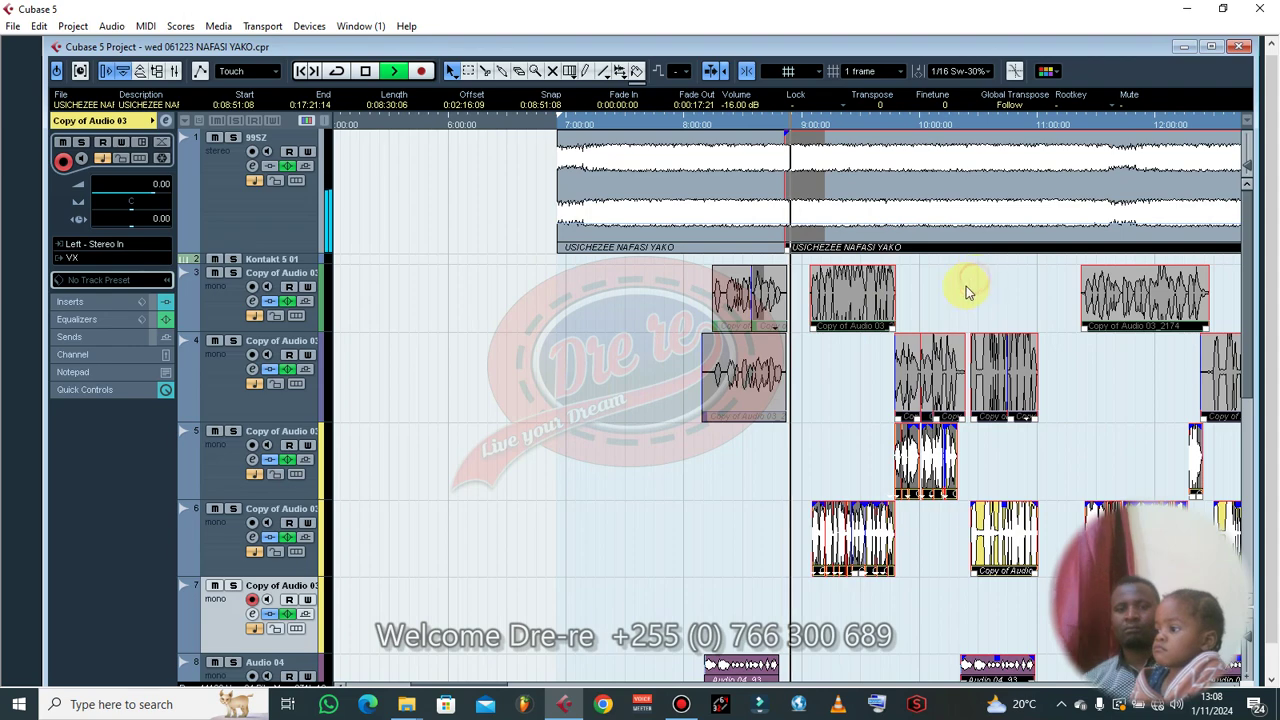
- Select all vocal and backing events from about 9:04 onward across the tracks below the instrumental
left_click(971, 288)
scroll(966, 286, "down", 4)
scroll(957, 290, "up", 3)
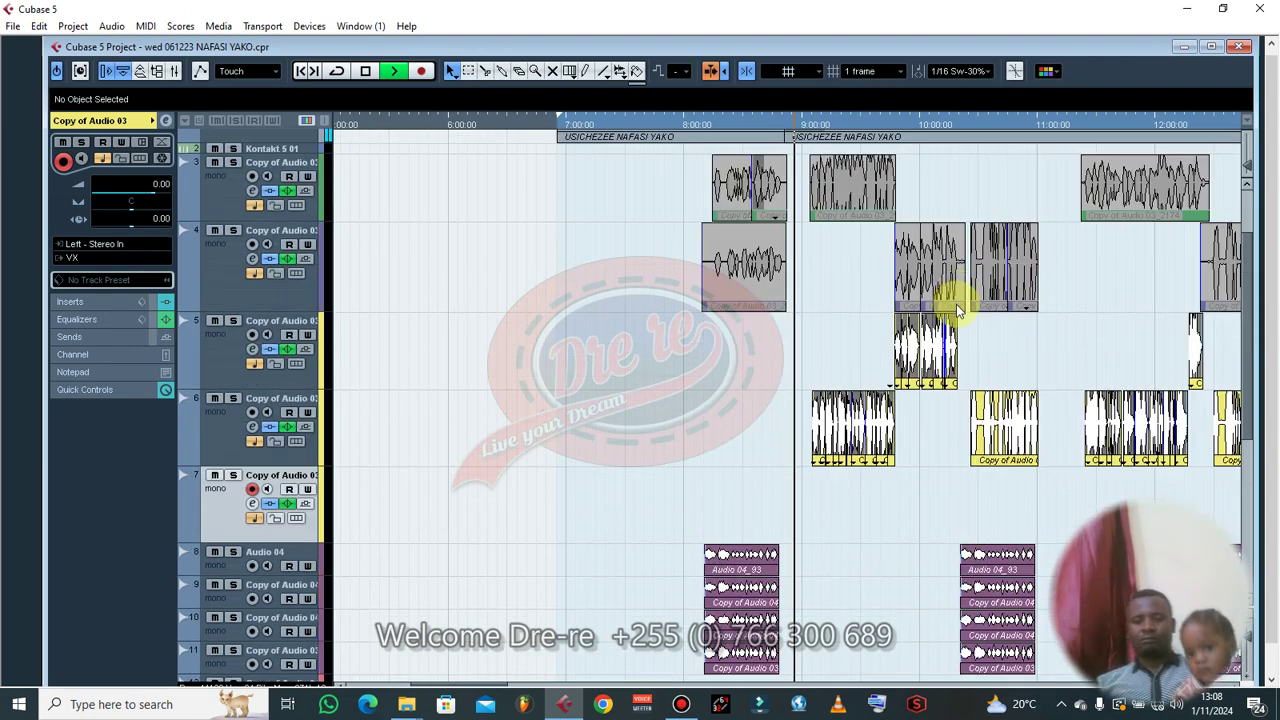
scroll(956, 304, "up", 2)
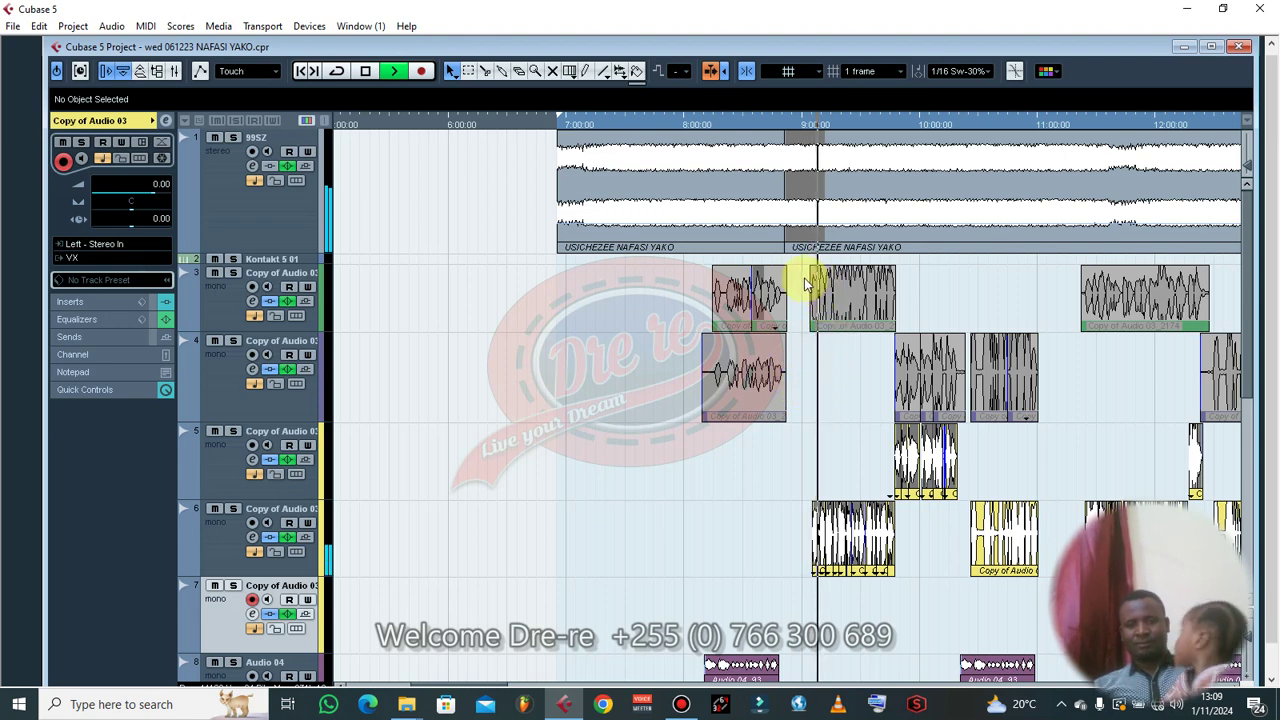
key("g")
key("g")
key("g")
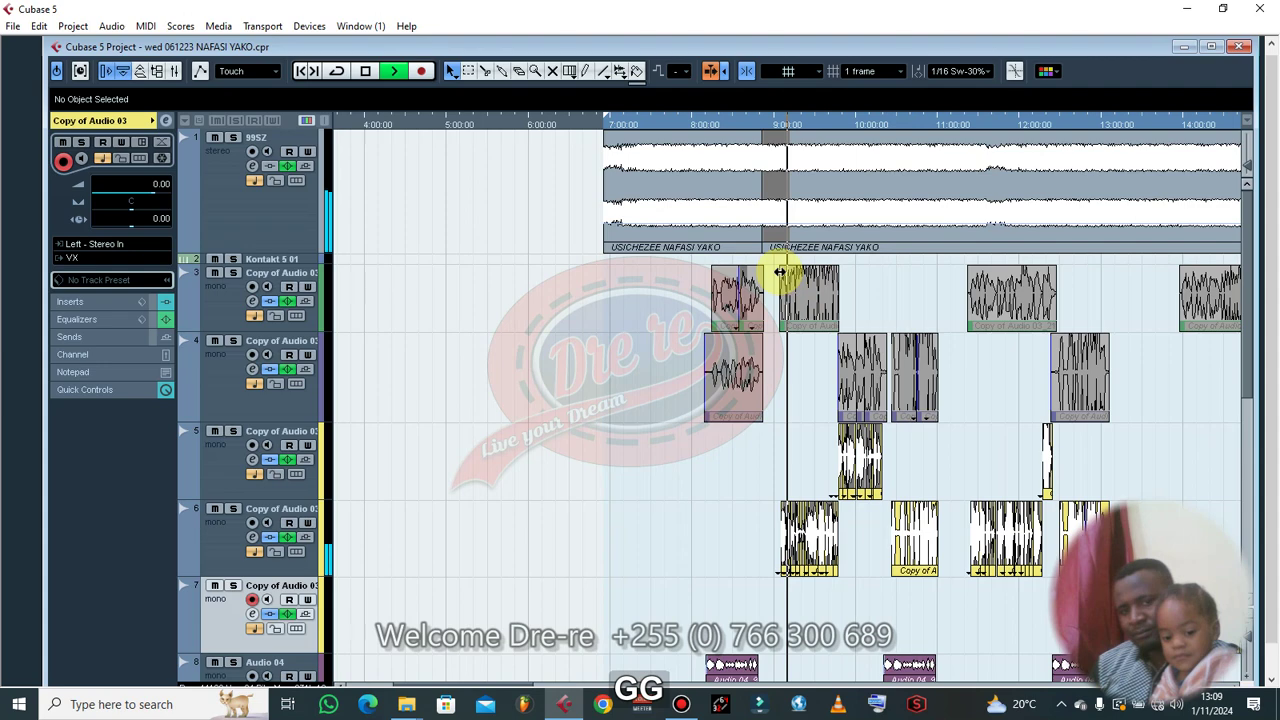
key("g")
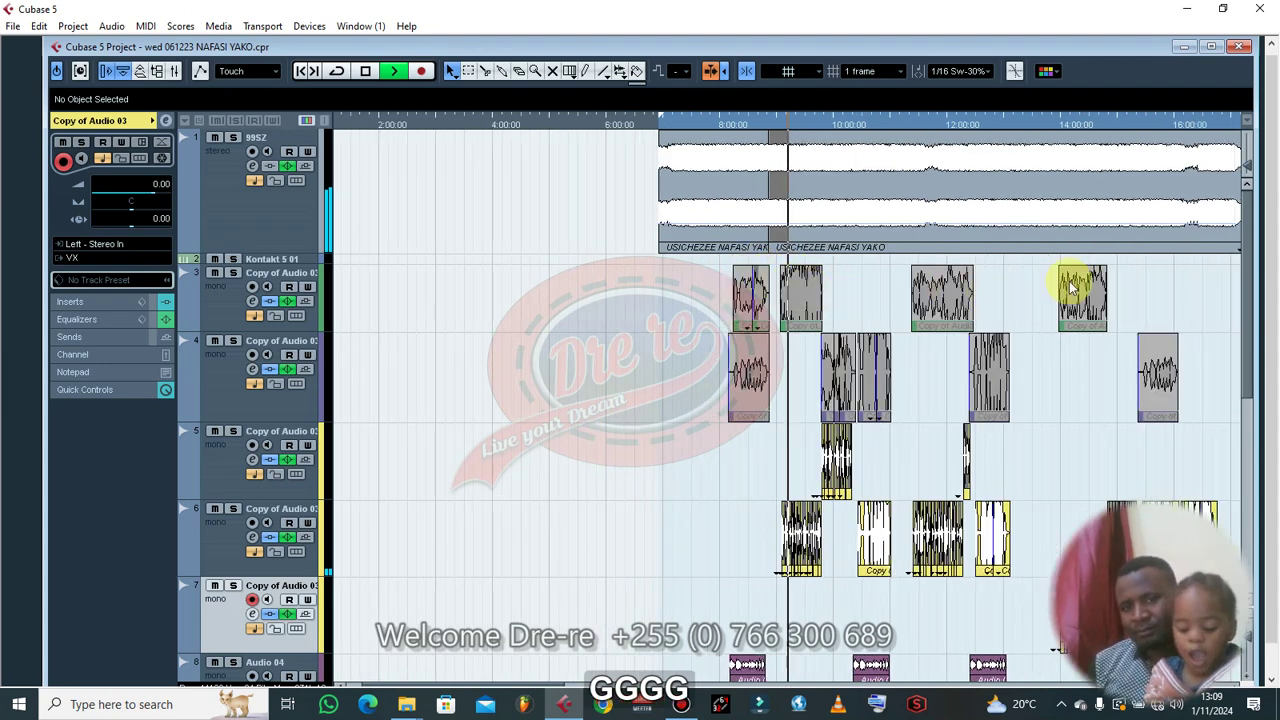
key("g")
left_click_drag(1148, 278, 766, 544)
scroll(820, 466, "up", 2)
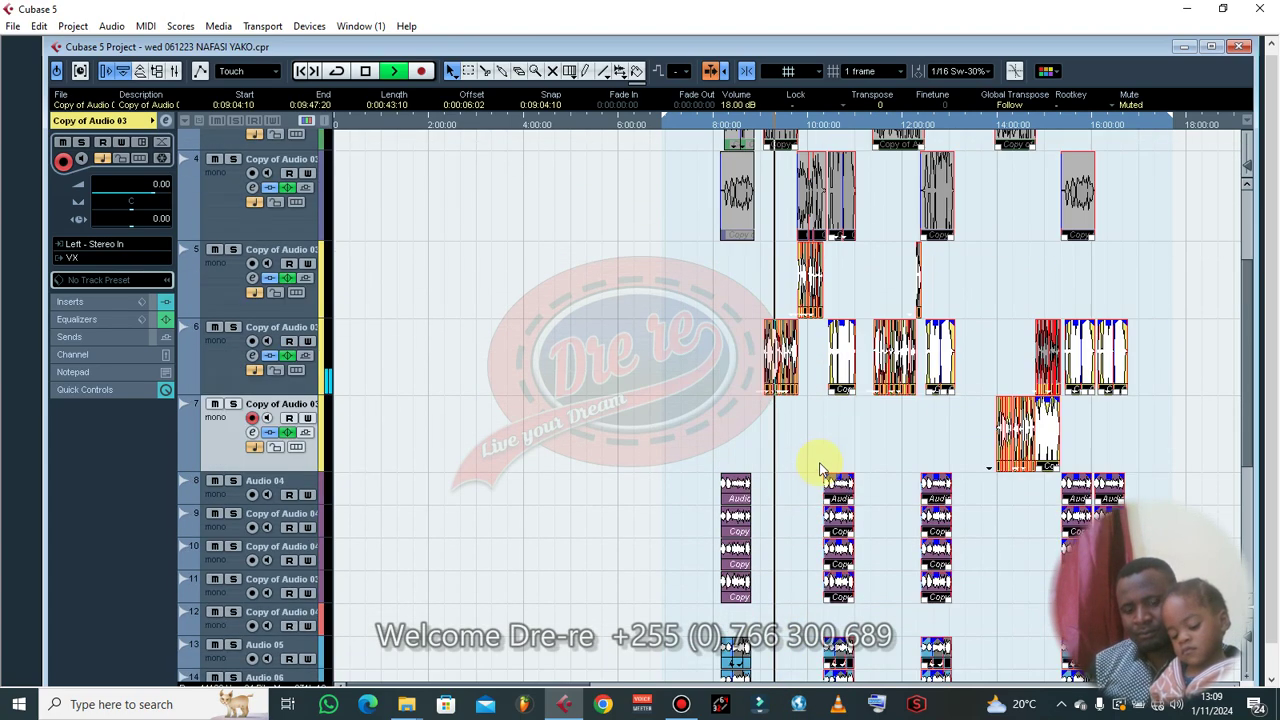
- Play from about 9:04 and shift the selected events later so Copy of Audio 03_2171 starts at 0:09:14:24
key("h")
key("h")
key("h")
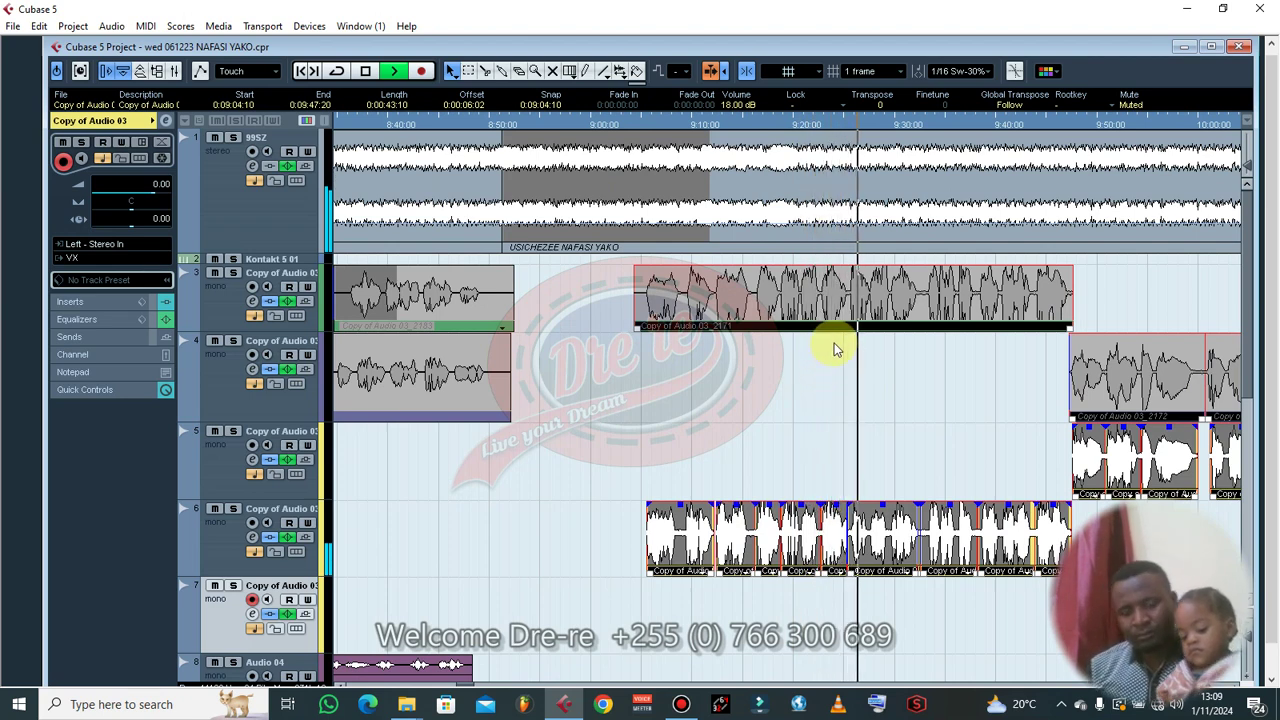
left_click(641, 127)
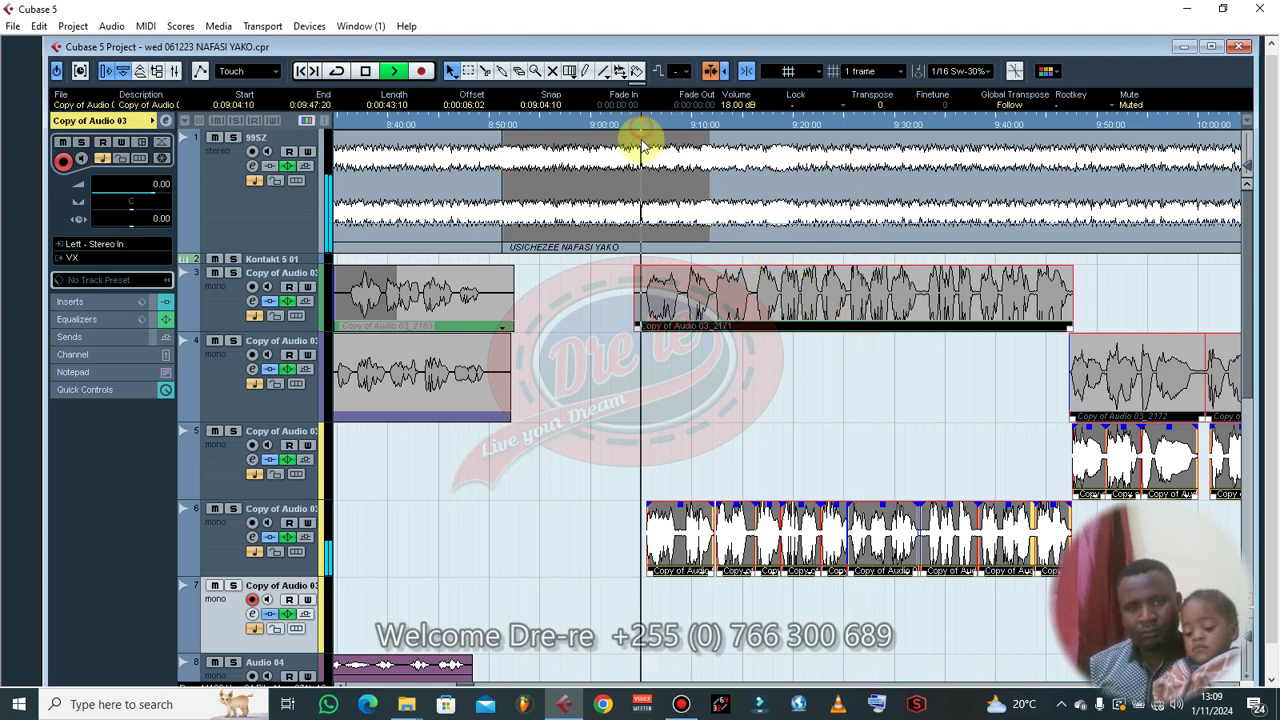
left_click_drag(682, 296, 757, 286)
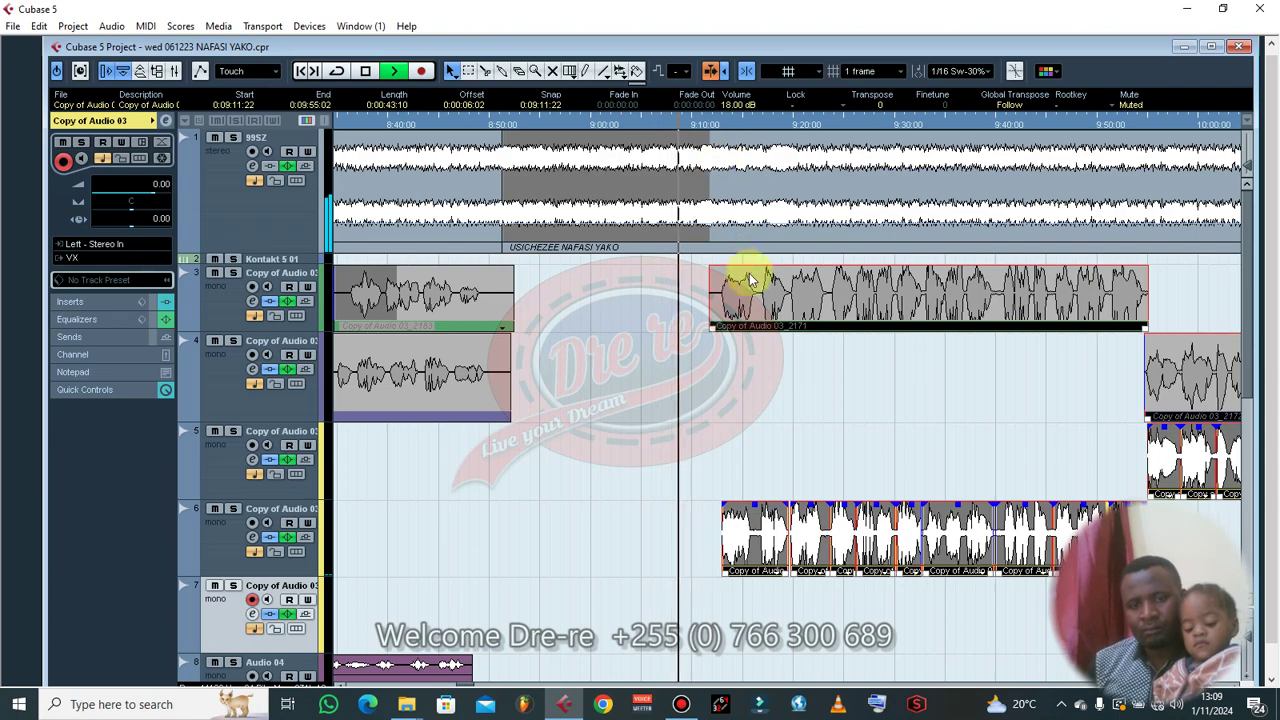
key("g")
key("g")
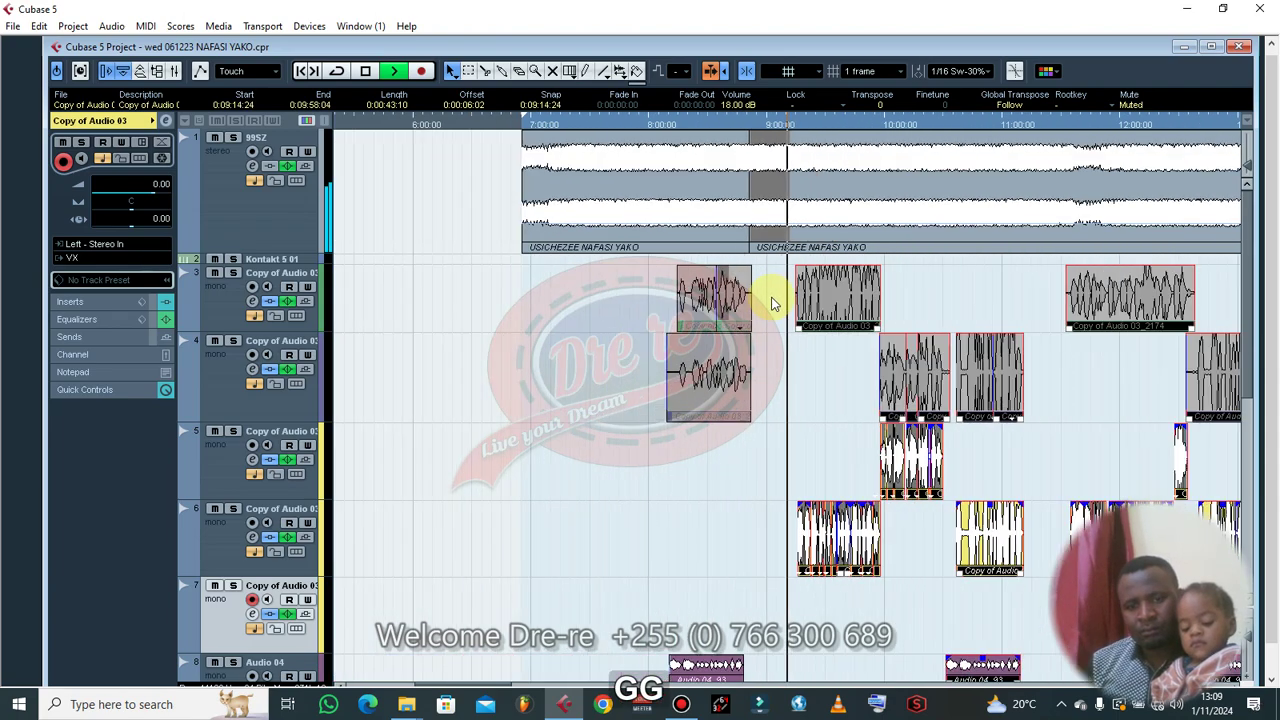
- Move the selected events further along so Copy of Audio 03_2171 starts at 0:09:20:25
key("h")
key("h")
key("h")
key("h")
key("h")
key("h")
key("h")
key("h")
key("h")
key("h")
left_click(840, 302)
key("g")
key("g")
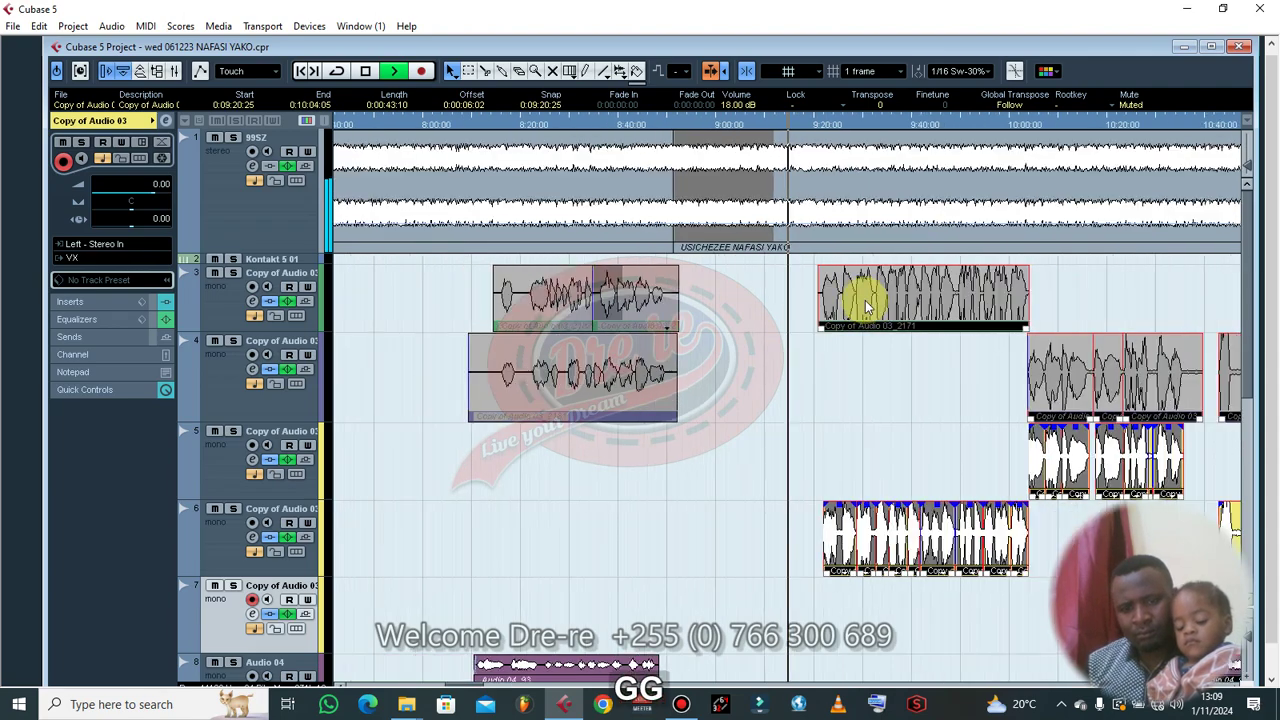
- Bring the selected events back earlier so Copy of Audio 03_2171 starts at 0:09:17:25
key("g")
key("g")
key("h")
key("h")
key("h")
scroll(855, 300, "down", 4)
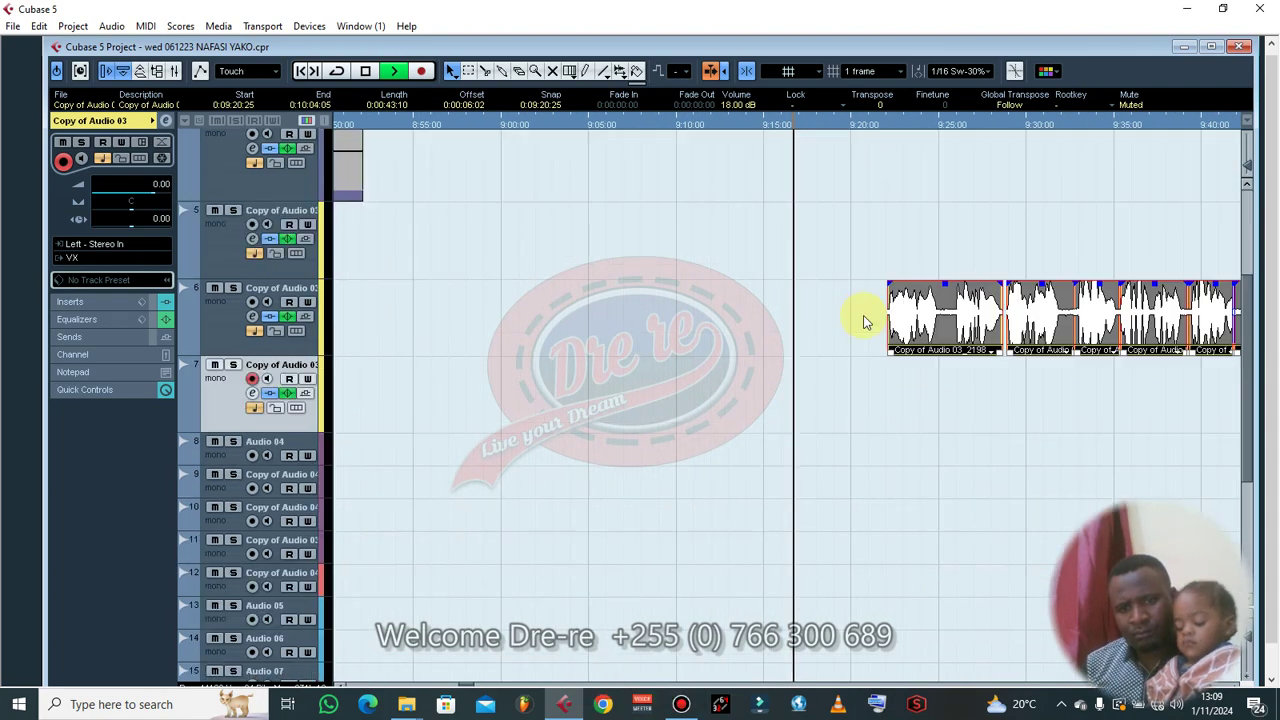
key("g")
key("g")
key("g")
scroll(856, 310, "up", 4)
key("h")
key("h")
key("h")
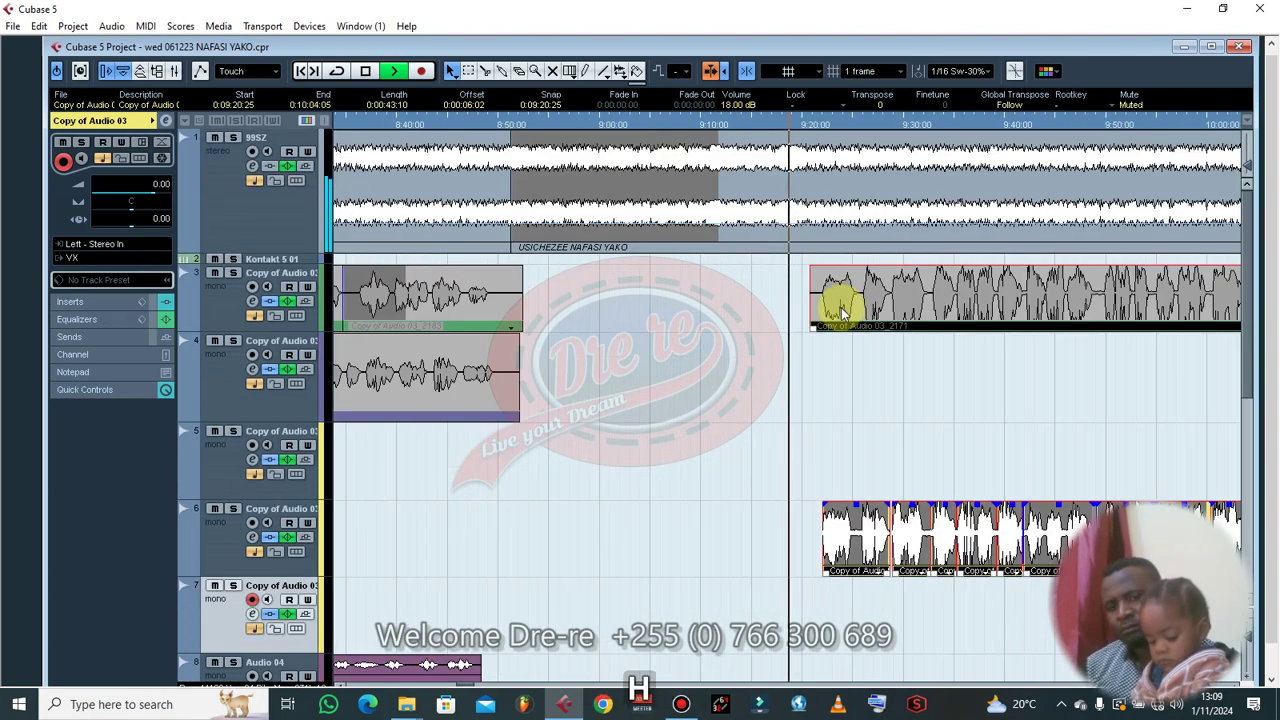
key("h")
left_click_drag(906, 303, 848, 310)
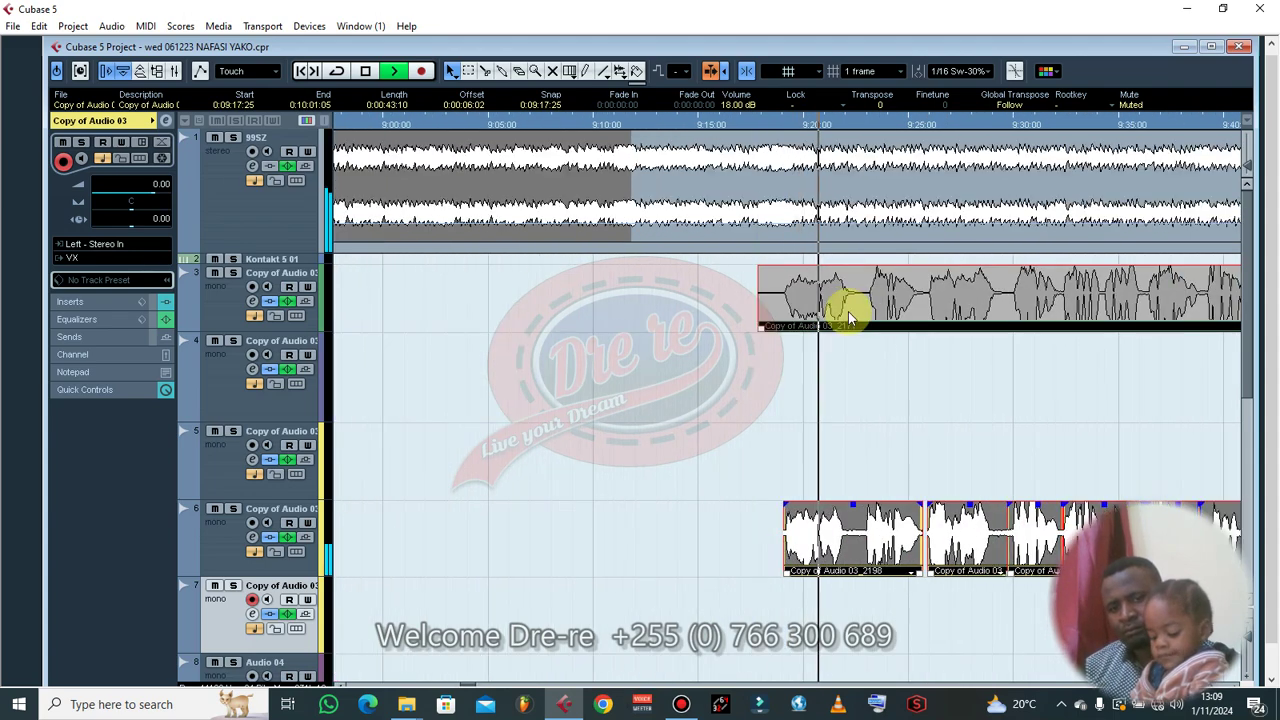
- Nudge the selected events frame by frame to a start of 0:09:18:00 while replaying the vocal entry from about 9:13
left_click(678, 126)
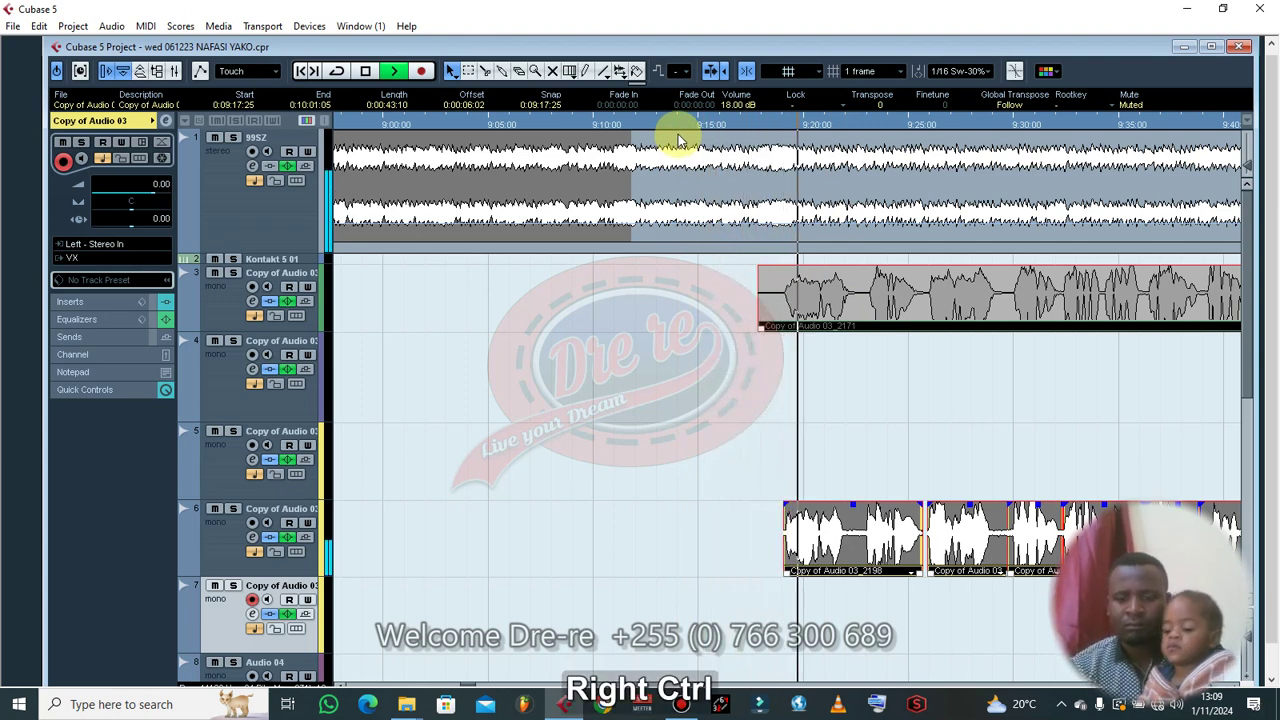
key("ctrl+Right")
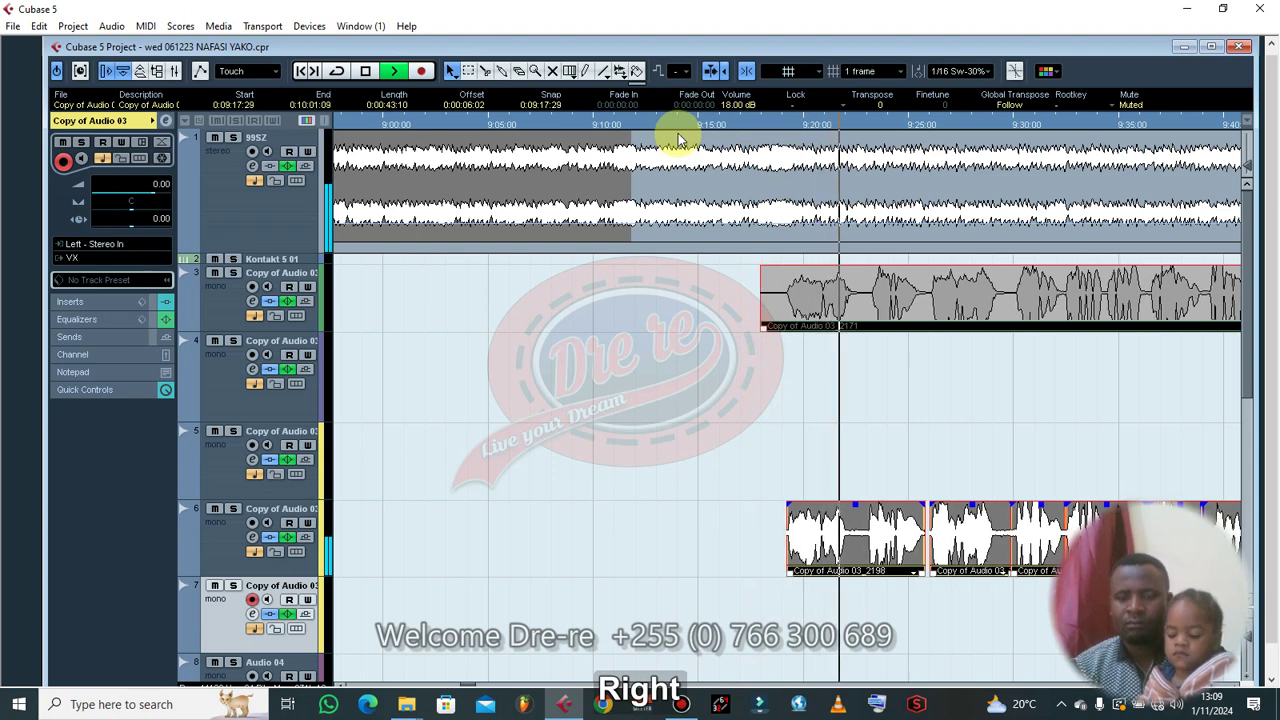
key("l")
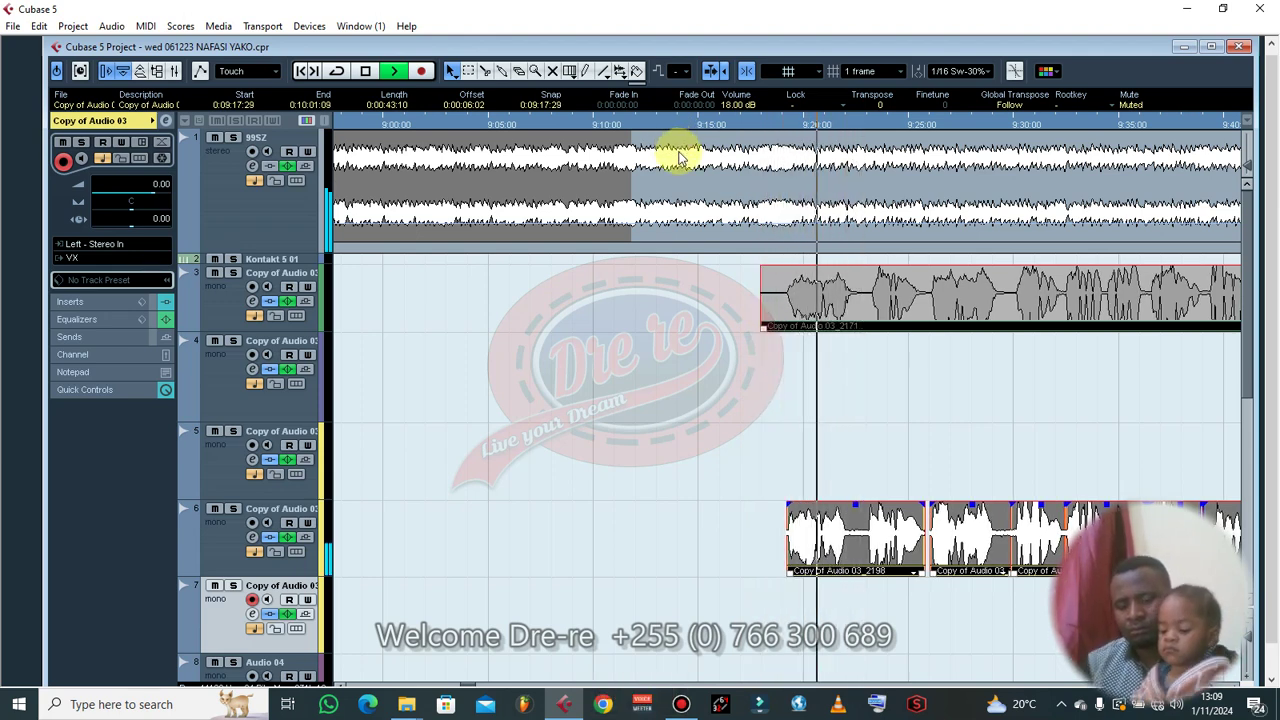
key("ctrl")
key("ctrl+Right")
key("space")
key("space")
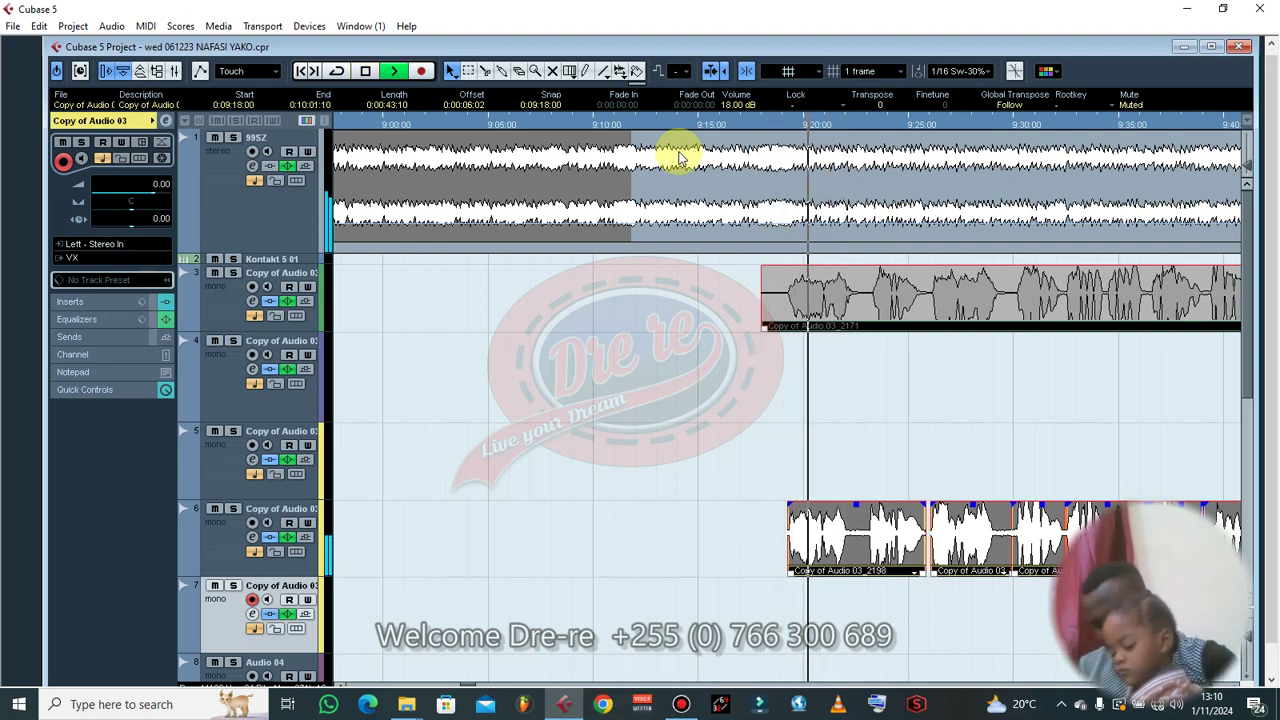
- Deselect the shifted events and review the whole arrangement across all tracks during playback
key("g")
key("h")
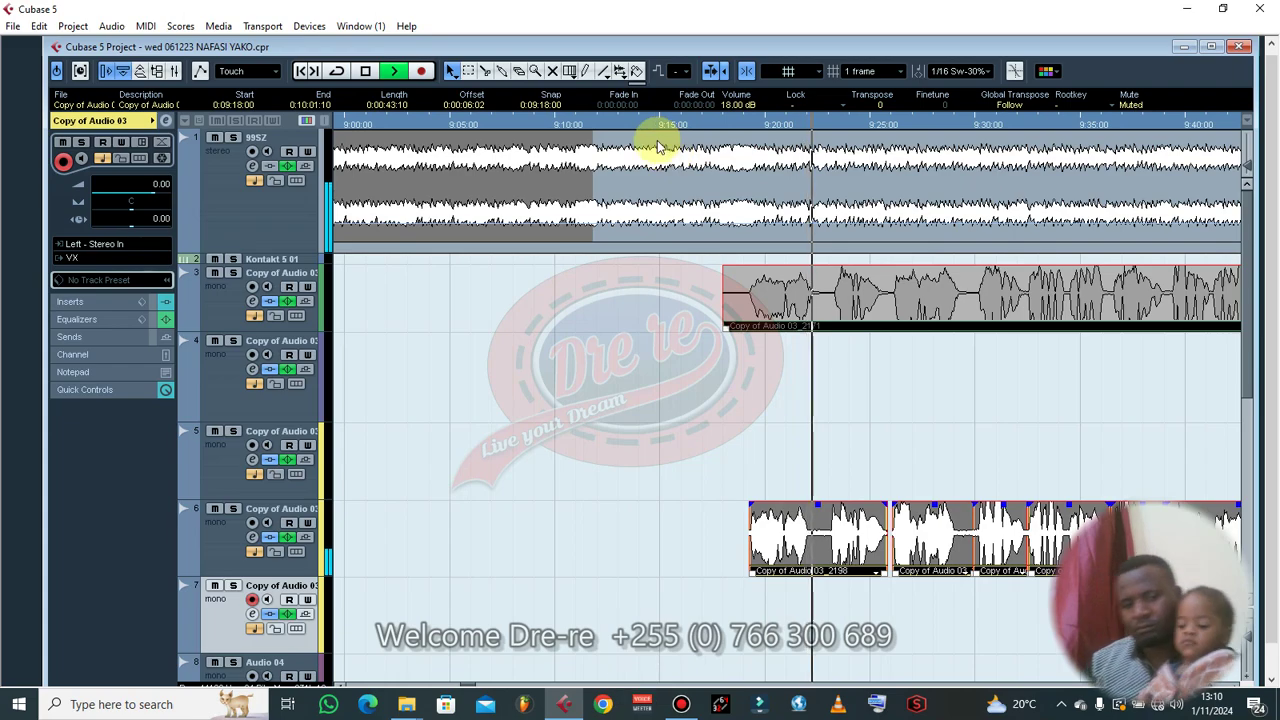
key("g")
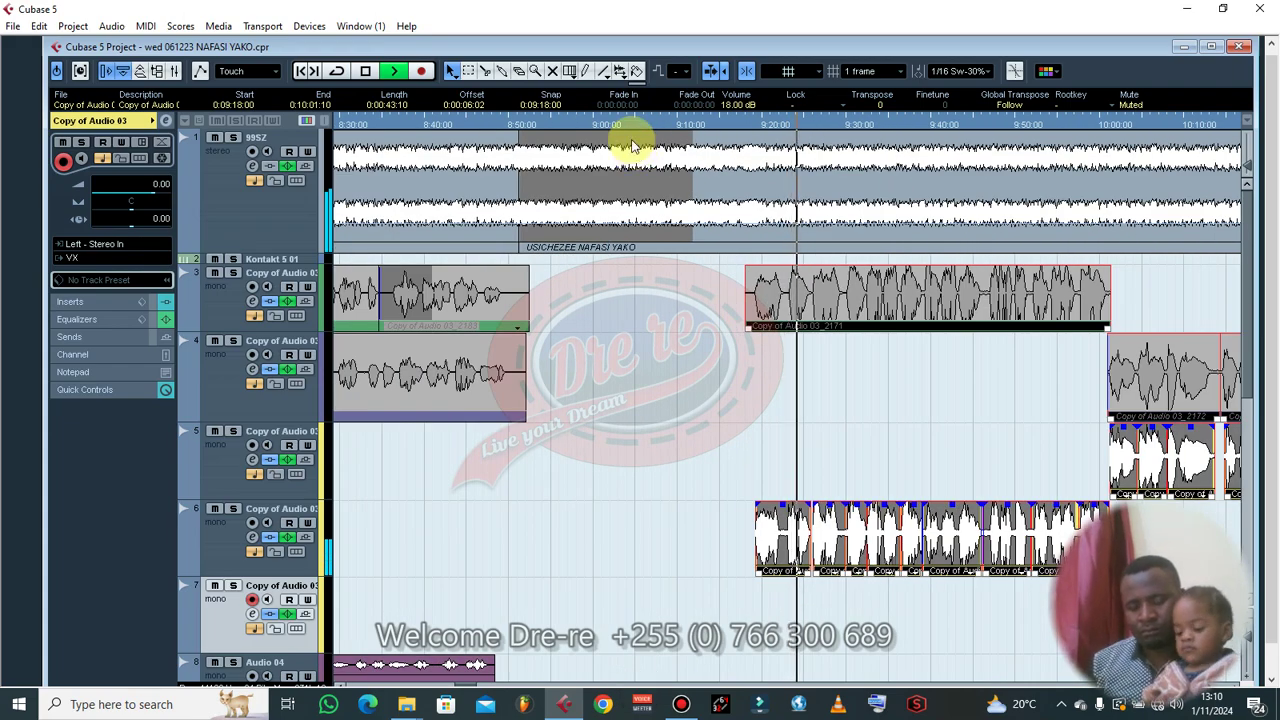
left_click(710, 393)
key("g")
key("g")
key("g")
key("g")
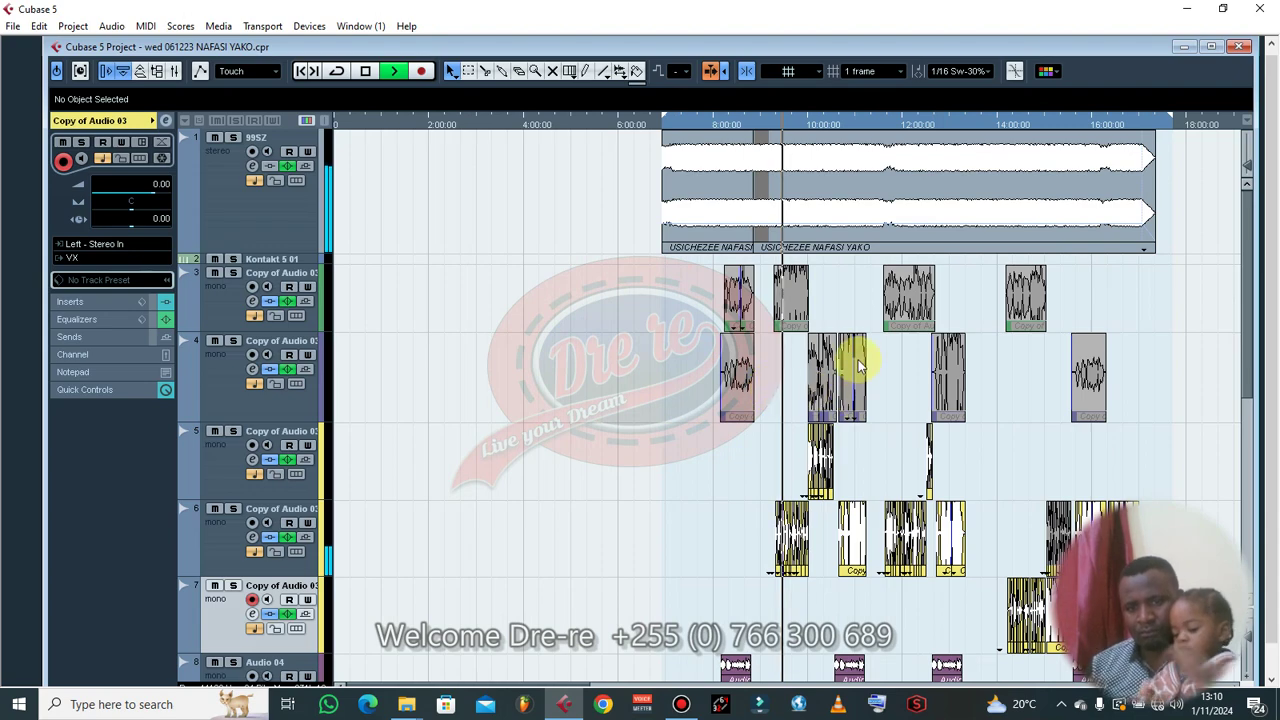
scroll(858, 366, "down", 5)
scroll(856, 368, "up", 3)
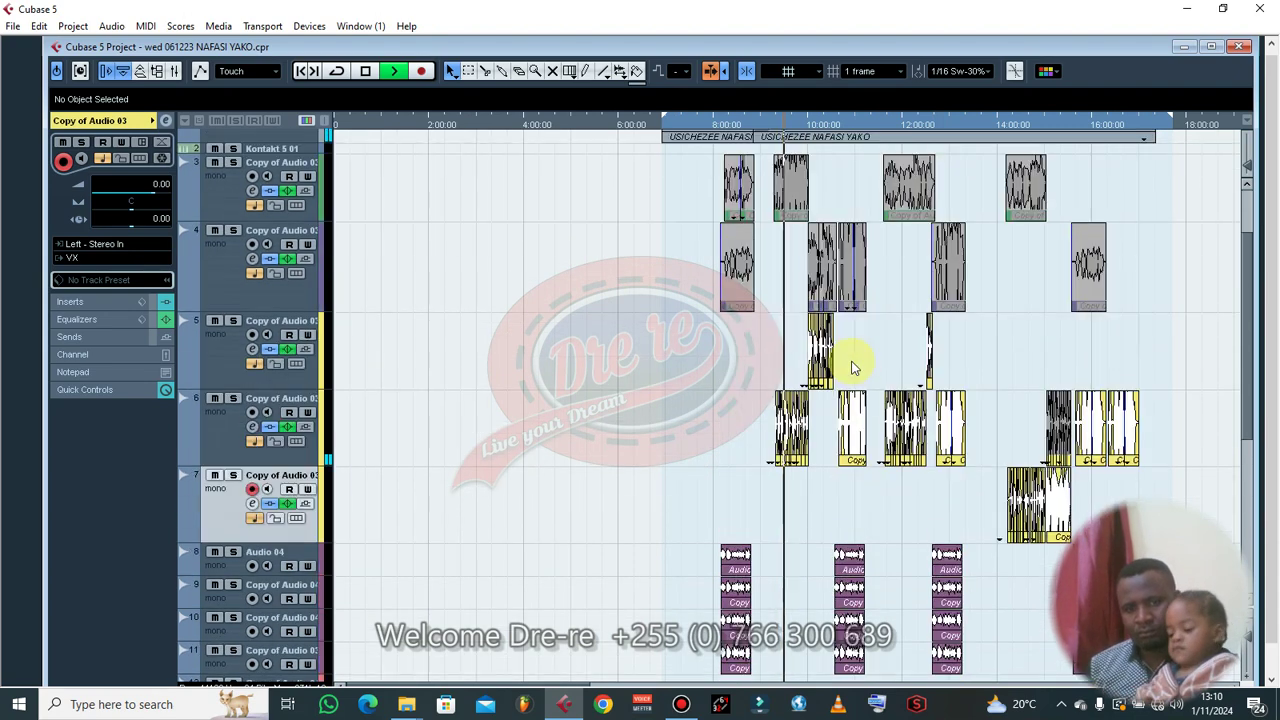
scroll(847, 370, "up", 1)
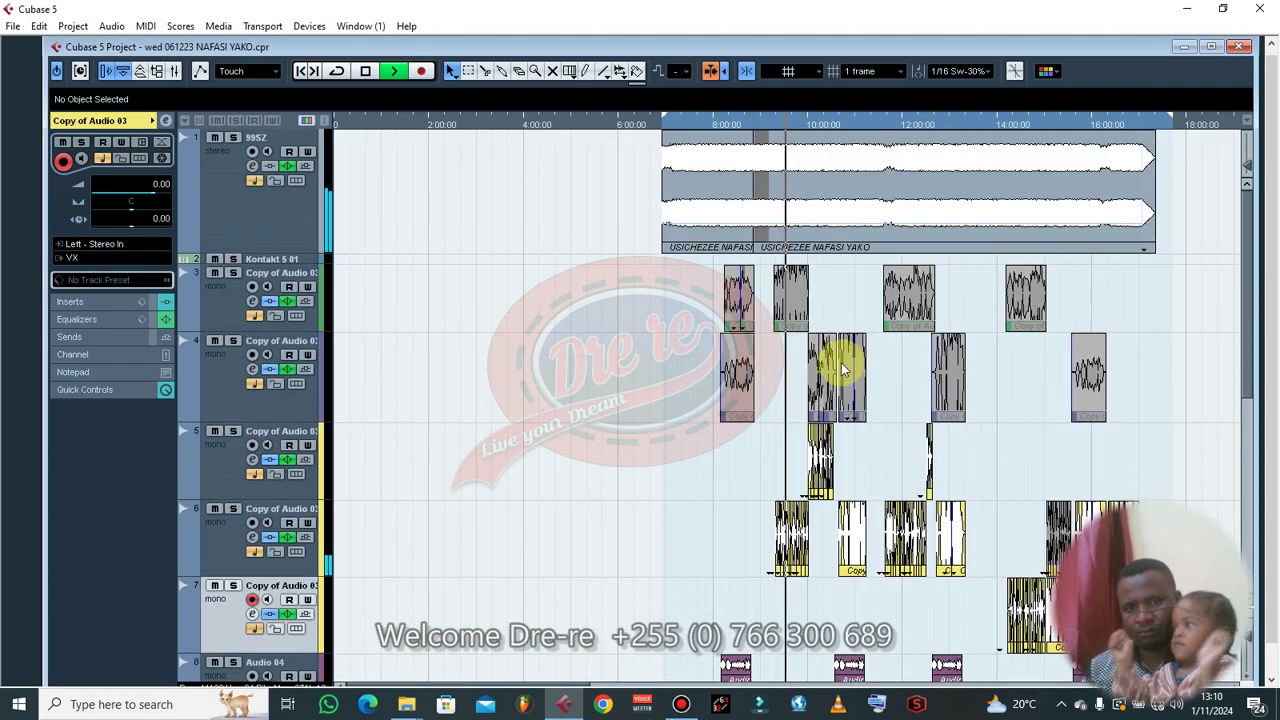
- Audition the opening of the instrumental from several positions between about 6:55 and 7:25
left_click(697, 124)
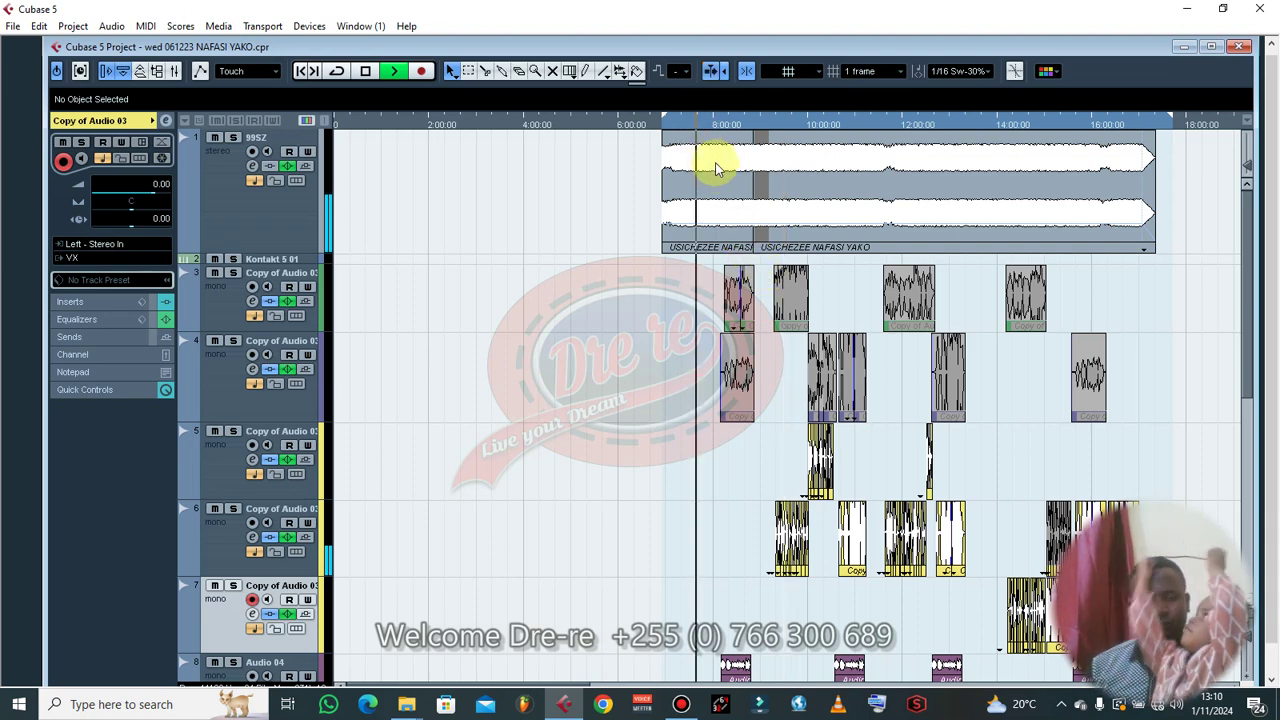
scroll(732, 192, "down", 3)
scroll(710, 190, "up", 3)
left_click(671, 126)
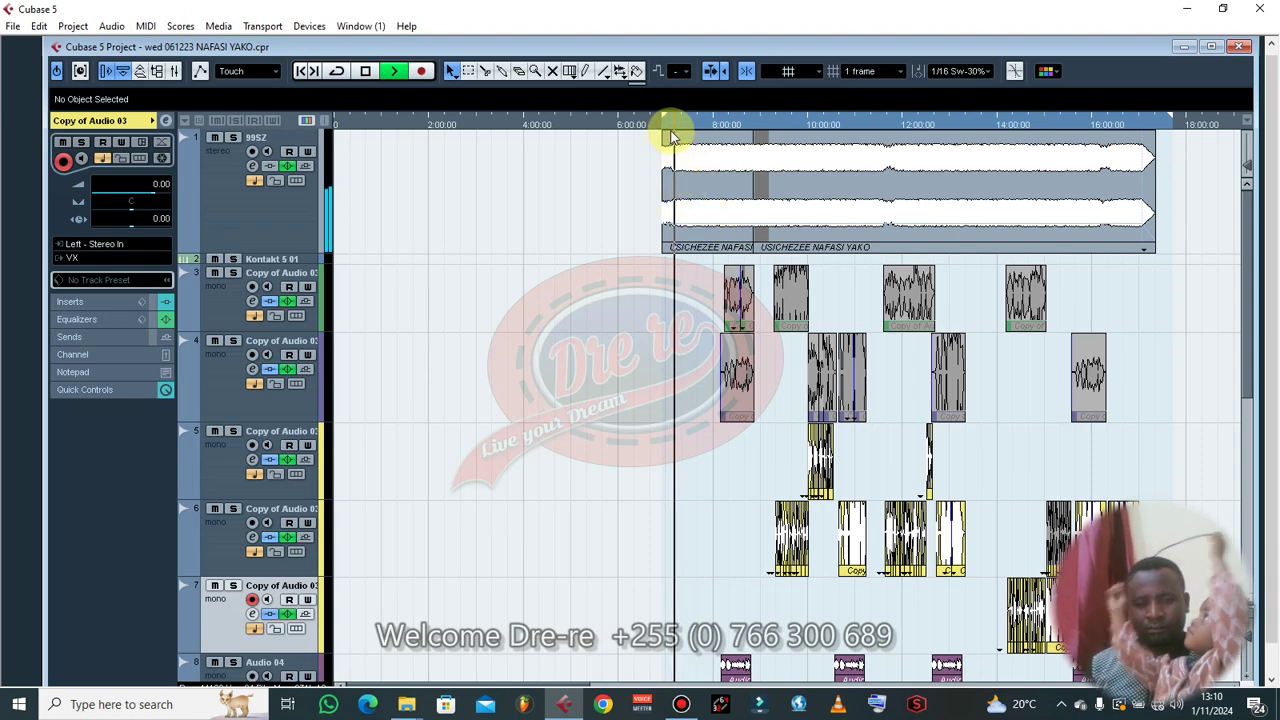
key("h")
key("h")
key("h")
key("h")
left_click(744, 134)
left_click(744, 126)
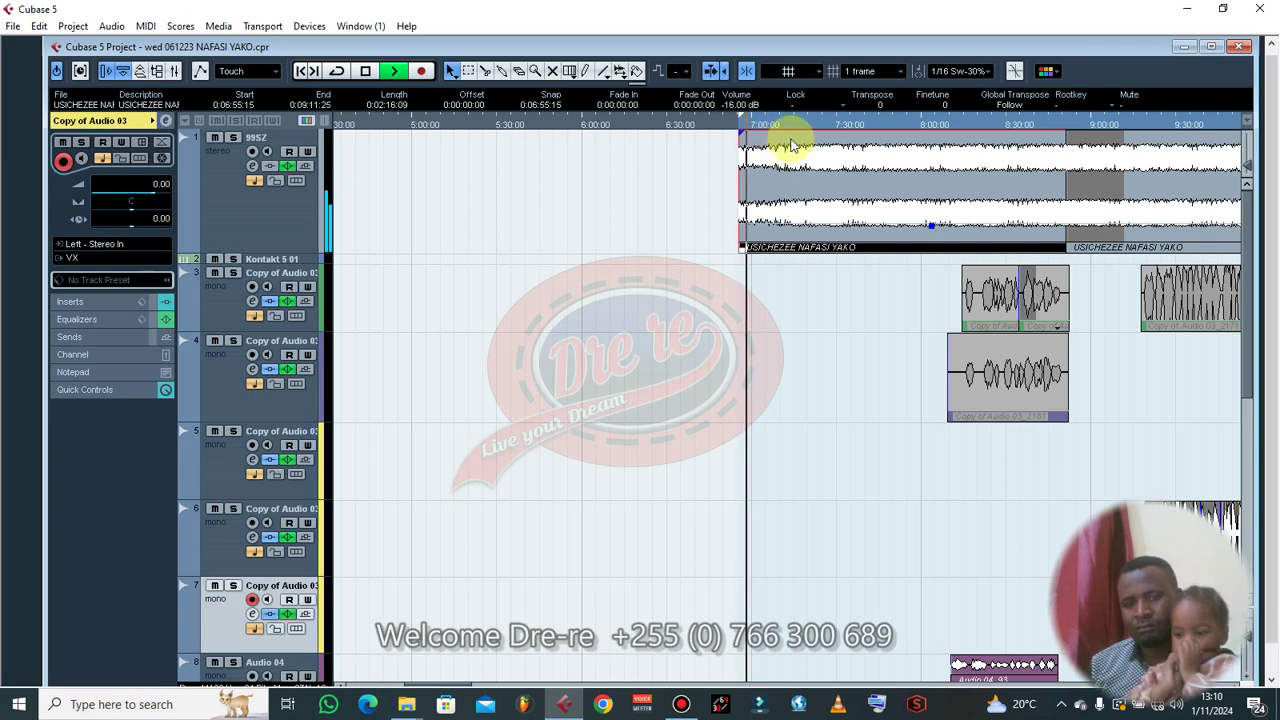
left_click(787, 129)
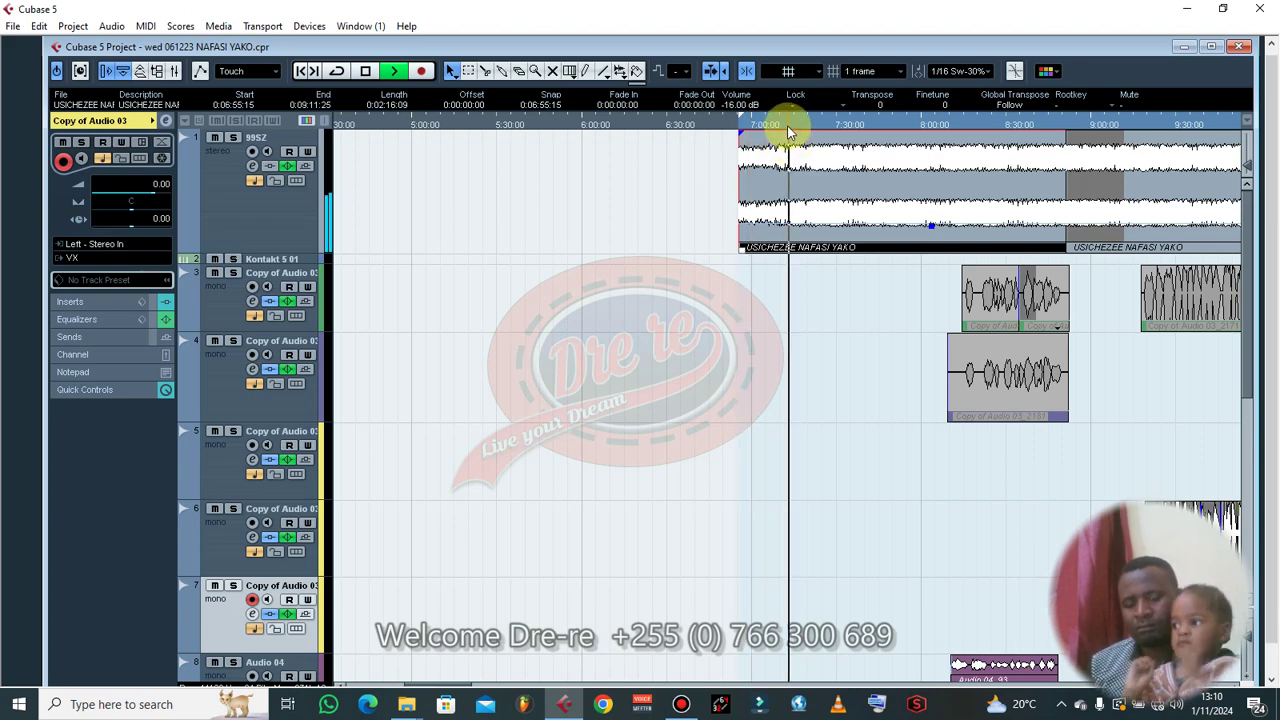
key("g")
left_click_drag(787, 124, 799, 128)
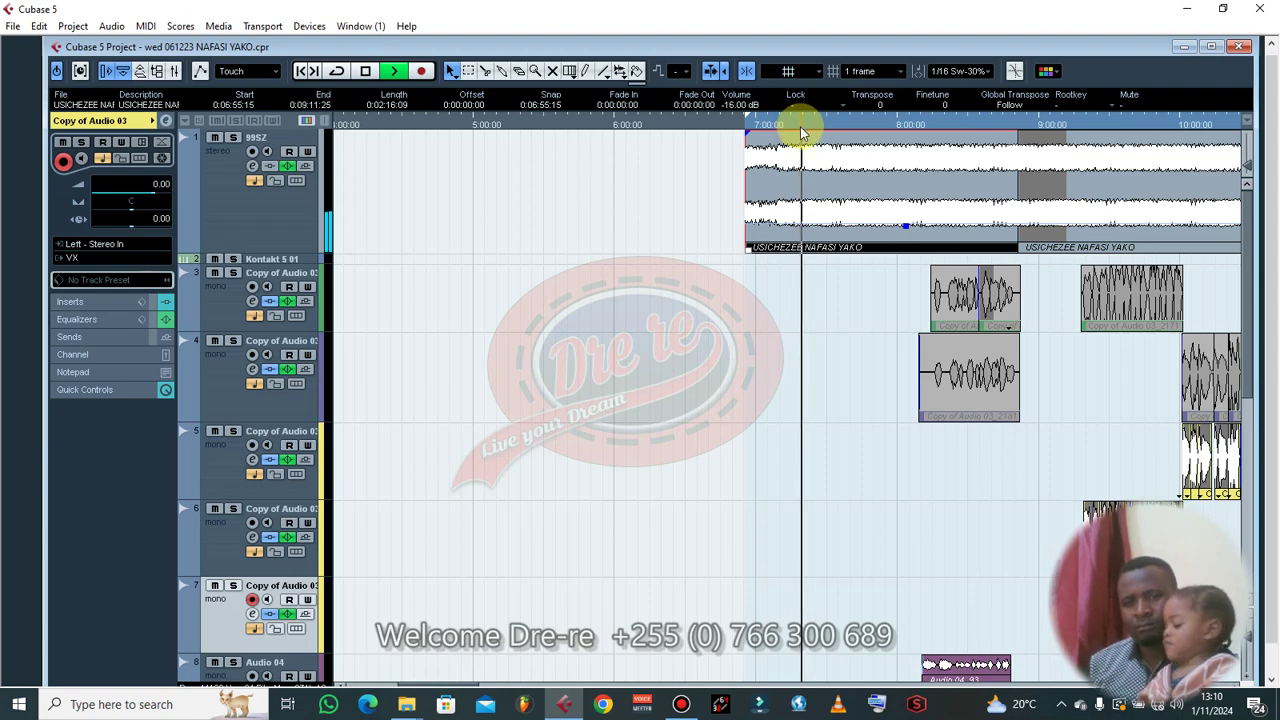
- Select all vocal and backing events across the tracks below the instrumental
key("g")
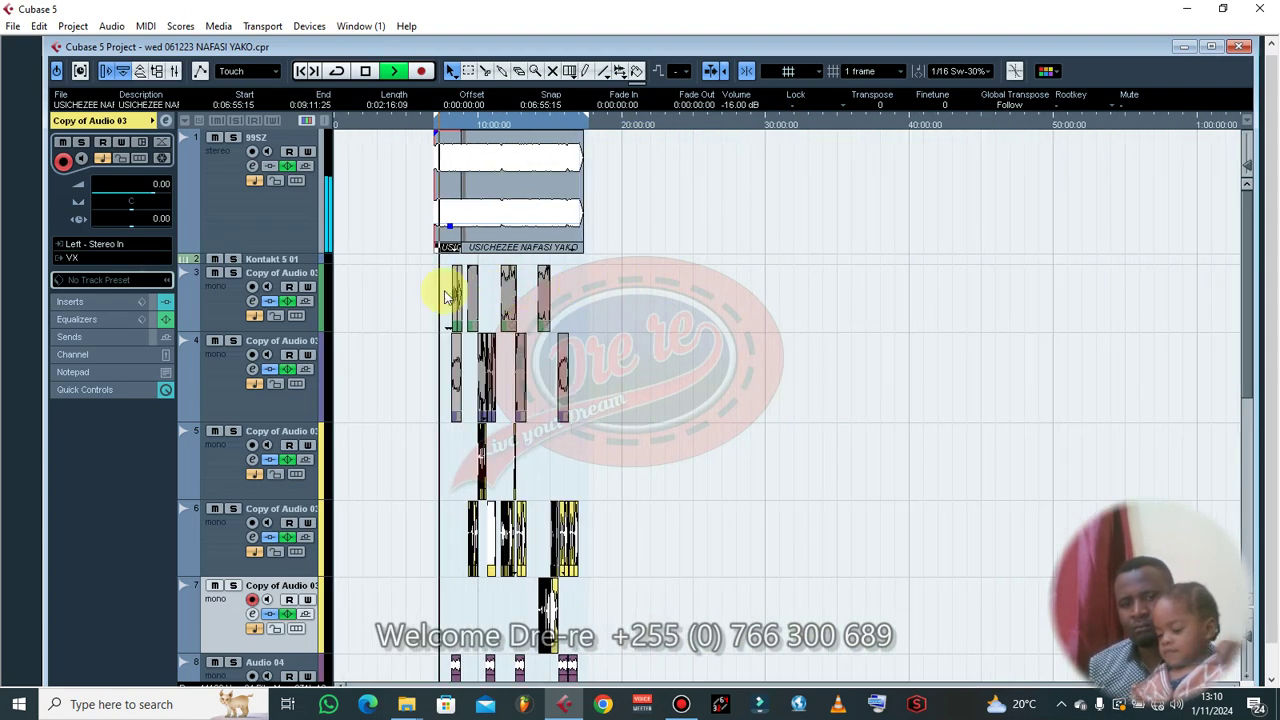
left_click(412, 291)
mouse_move(698, 677)
left_mouse_down()
mouse_move(700, 694)
mouse_move(704, 660)
left_mouse_up()
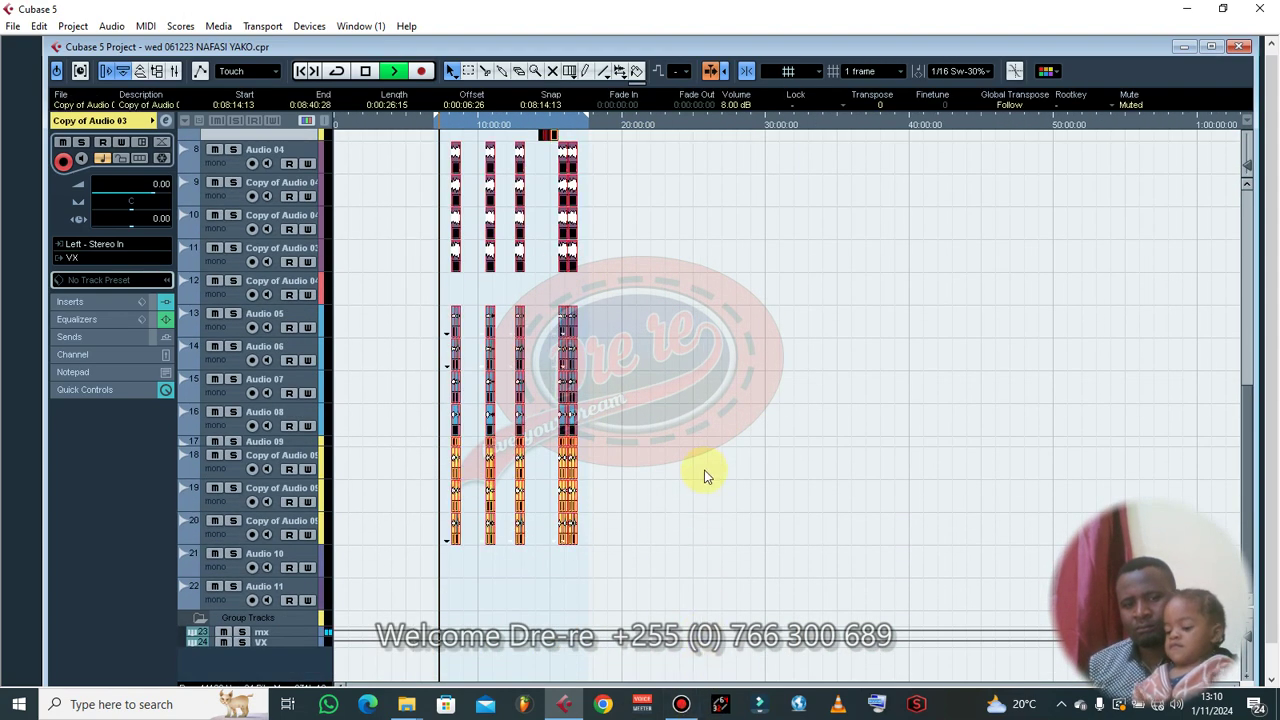
- Add the second instrumental event to the selection and move everything earlier so that event starts at 0:08:13:12
scroll(648, 420, "up", 3)
key("h")
key("h")
key("h")
key("h")
key("h")
key("h")
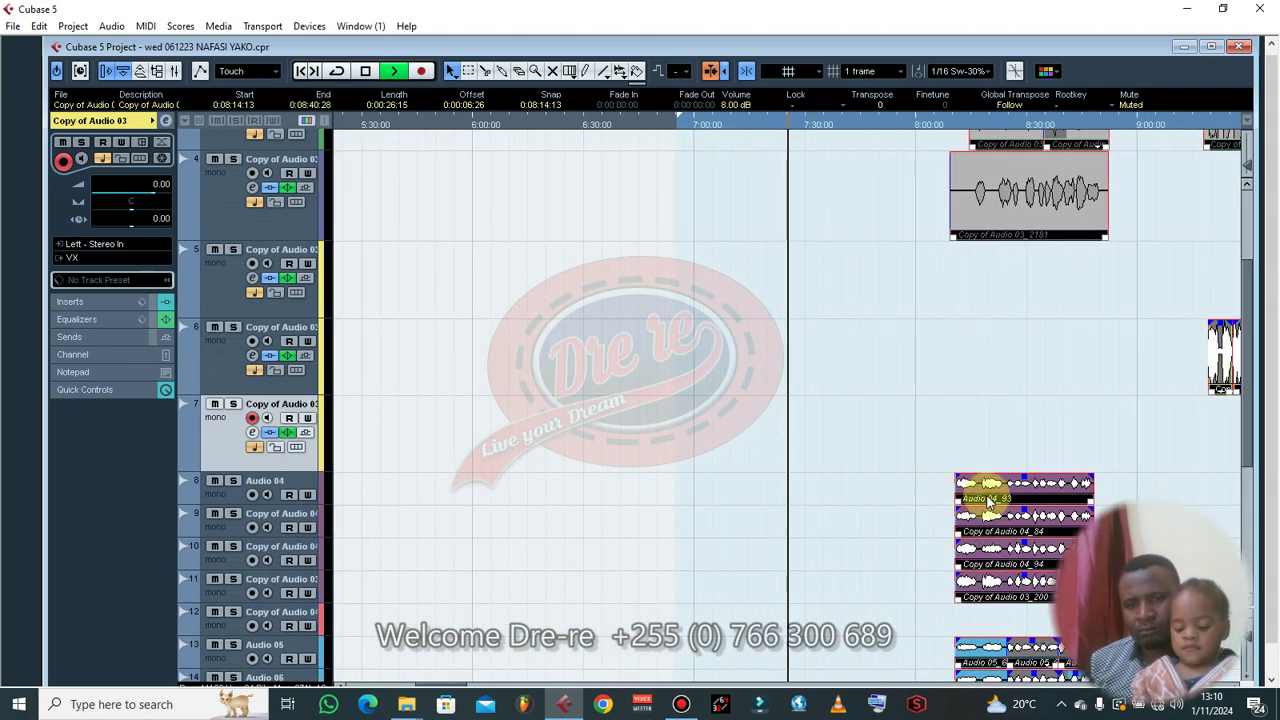
left_click_drag(992, 508, 829, 423)
key("ctrl+z")
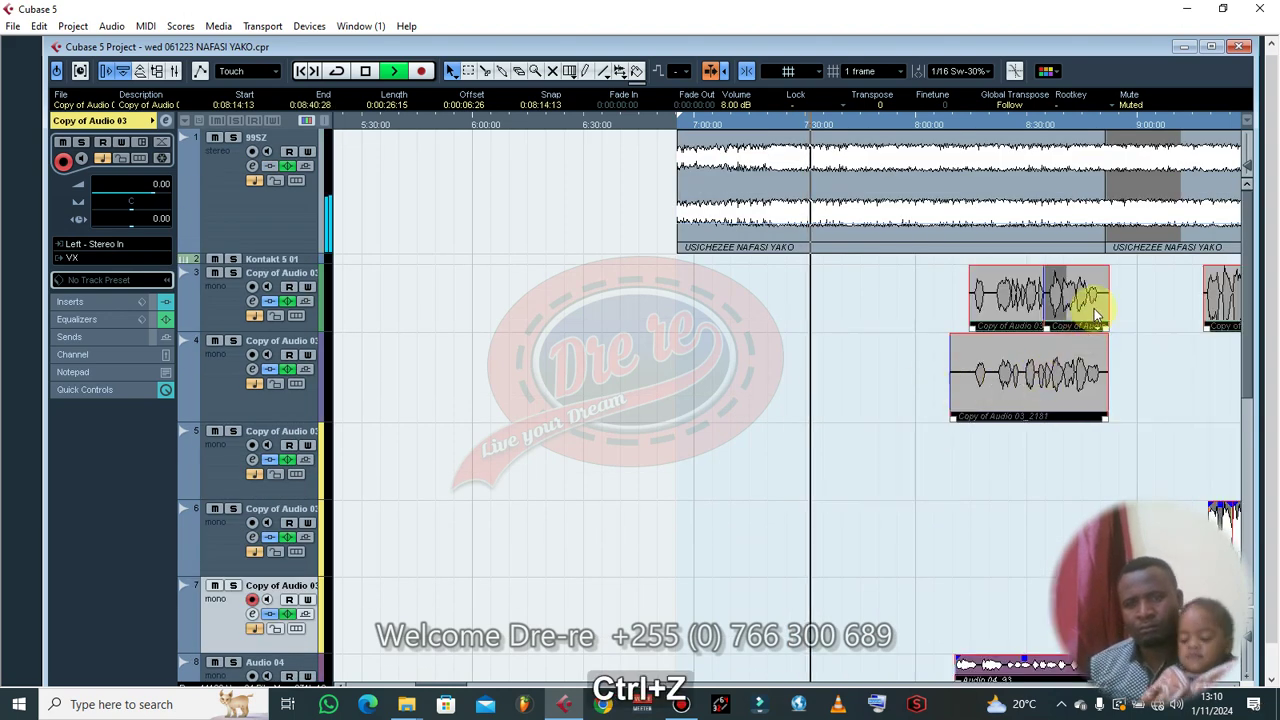
left_click(1137, 230, "ctrl")
left_click_drag(1150, 230, 1010, 238)
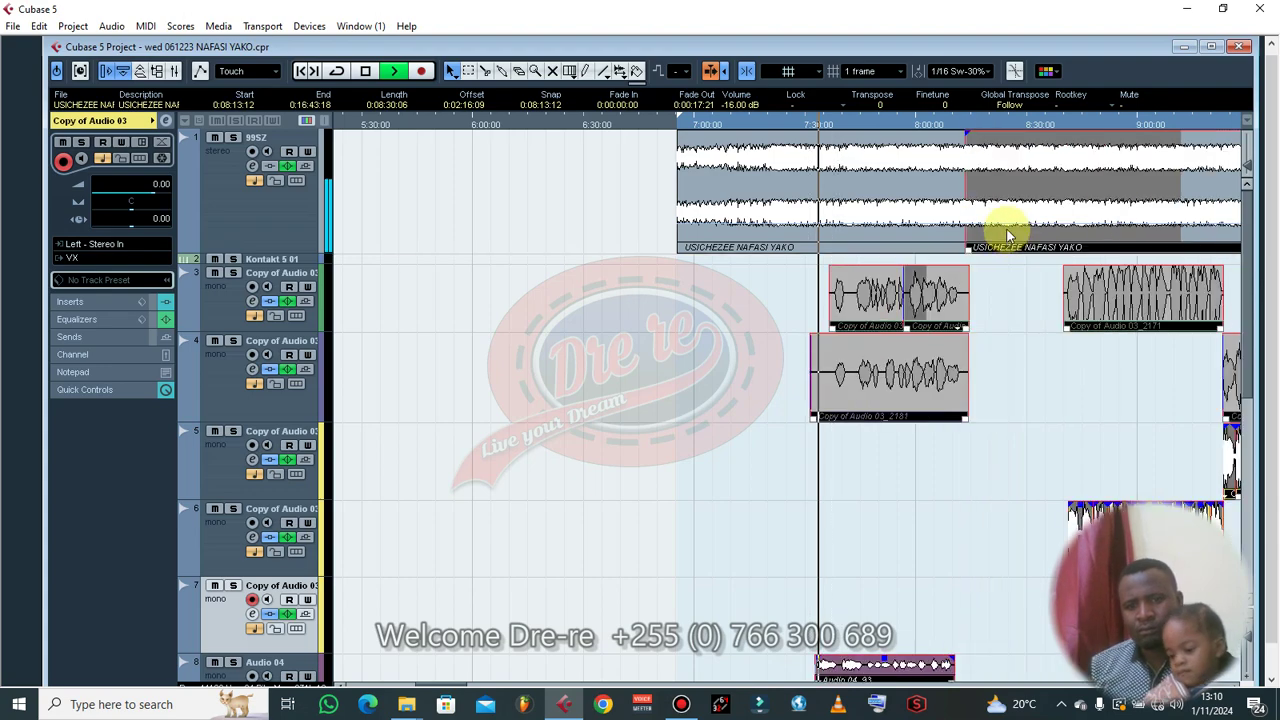
- Replay from about 7:17 and move the selection earlier so the second instrumental event starts at 0:08:03:19
left_click(759, 122)
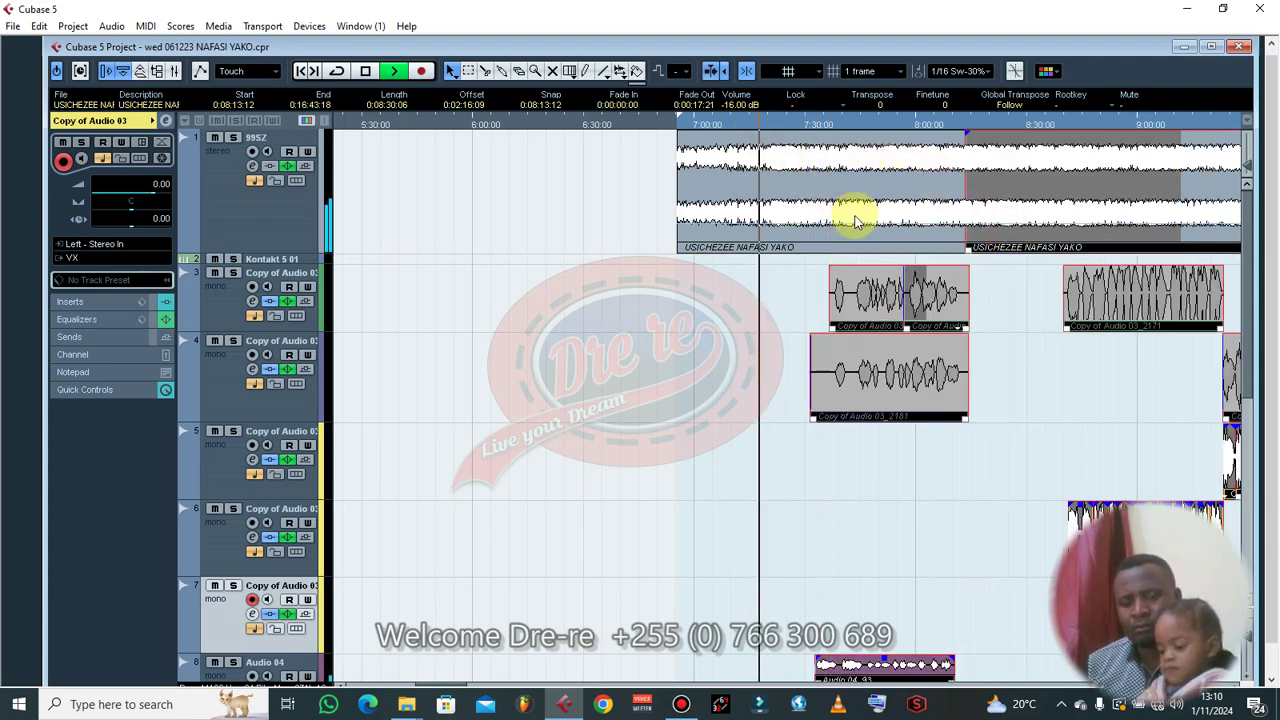
key("h")
key("h")
key("h")
key("h")
key("h")
key("h")
scroll(952, 311, "down", 4)
scroll(940, 305, "up", 4)
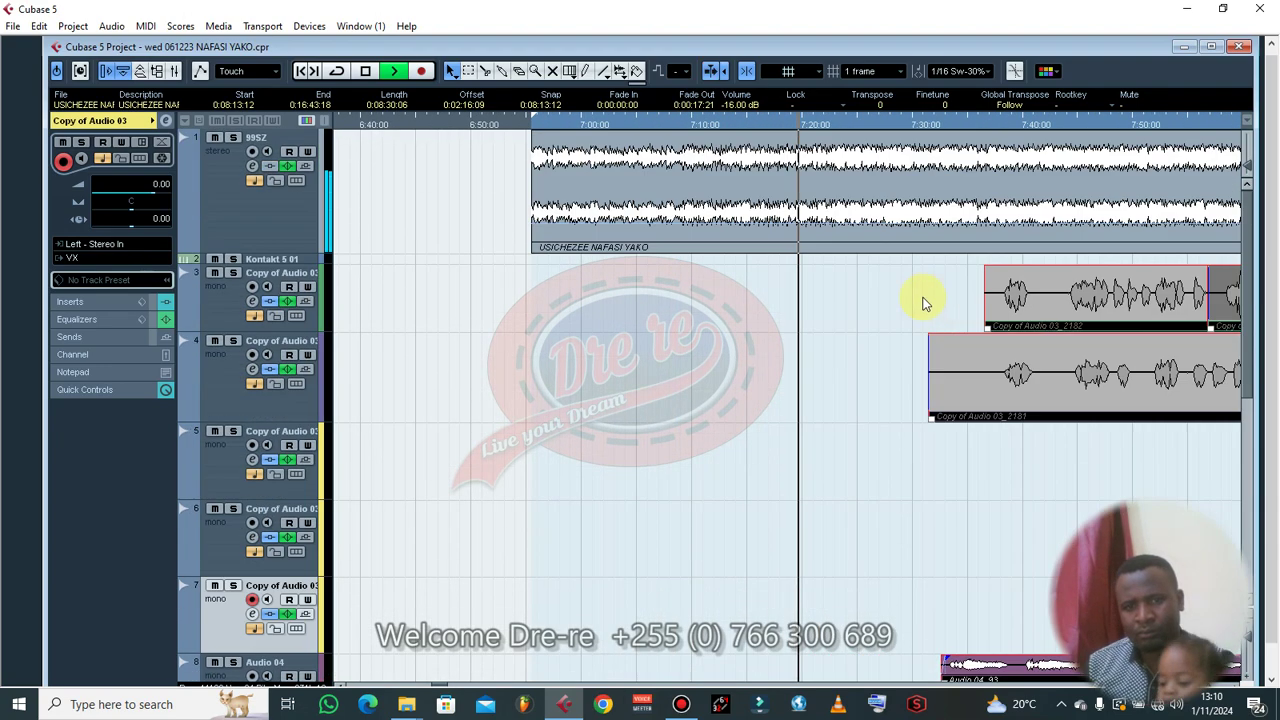
scroll(851, 266, "down", 5)
left_click_drag(1005, 370, 884, 346)
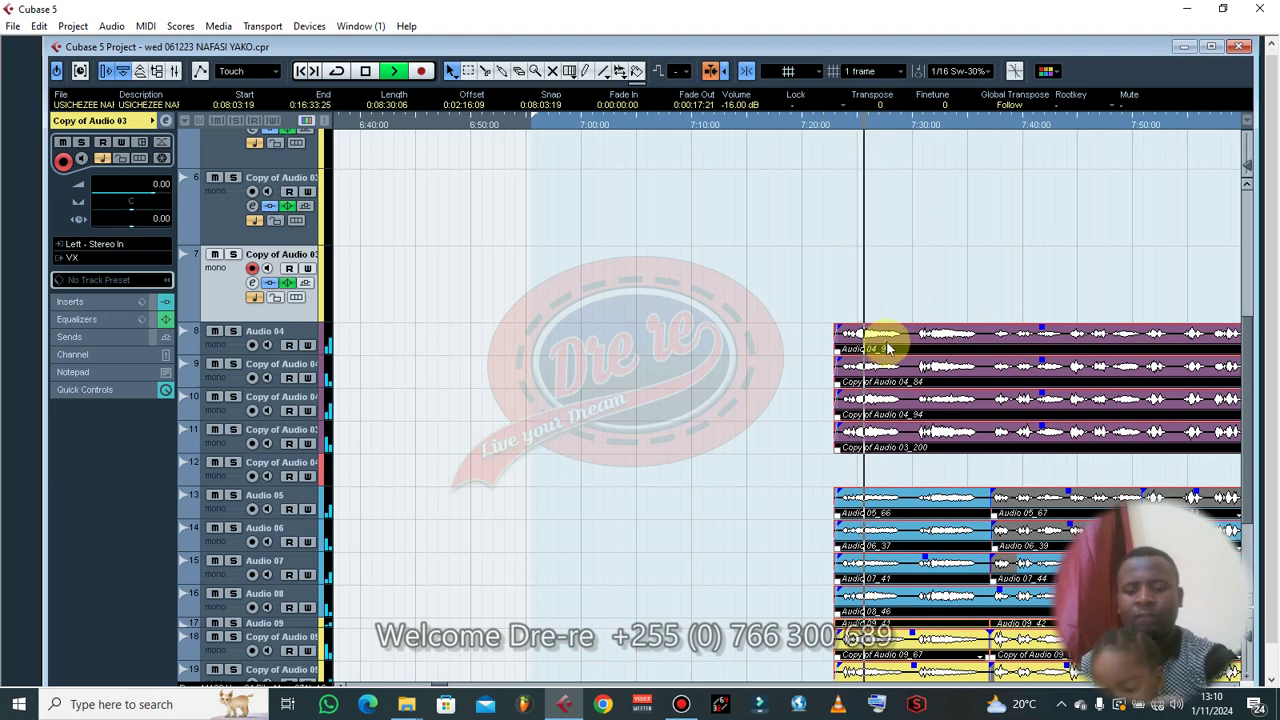
- Nudge the selection frame by frame during playback until the second instrumental event starts at 0:08:03:08
key("ctrl+Left")
key("ctrl+Left")
key("ctrl+Left")
key("ctrl+Left")
key("ctrl+Left")
key("ctrl+Left")
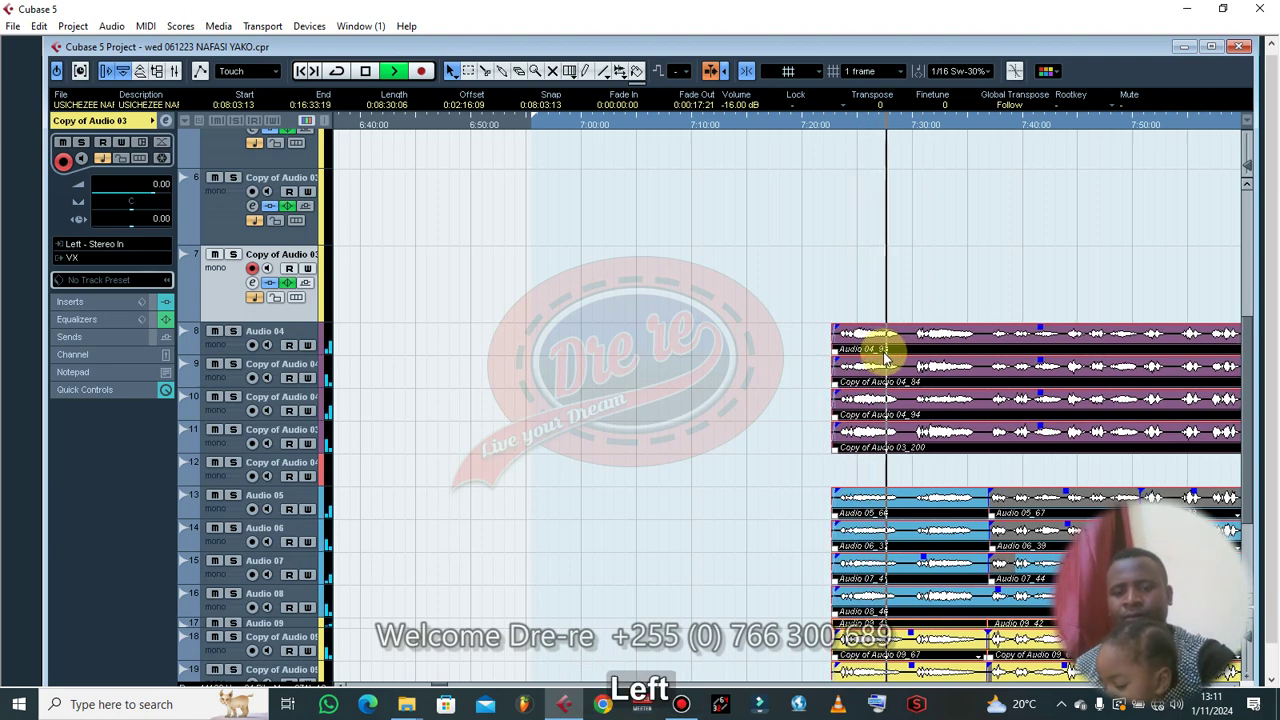
key("ctrl+Left")
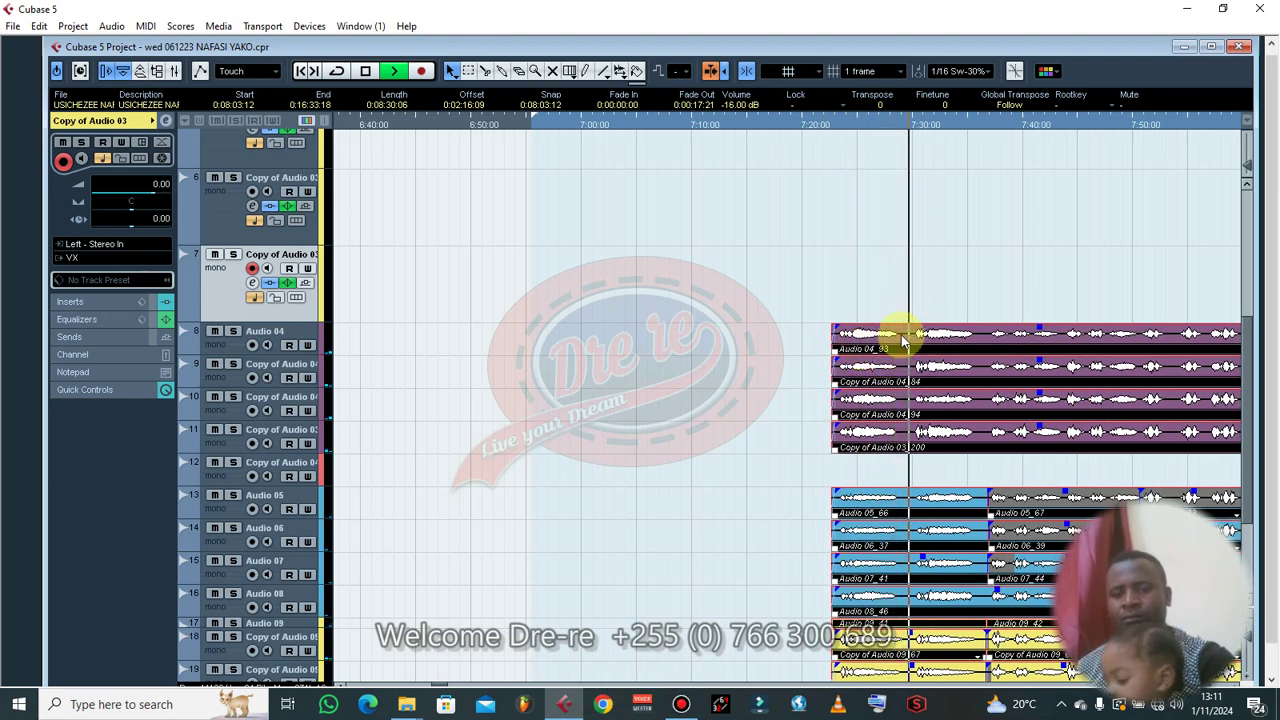
key("ctrl+Left")
key("ctrl+Left")
key("ctrl+Left")
key("ctrl+Left")
key("ctrl+Left")
key("ctrl+Left")
key("ctrl+Left")
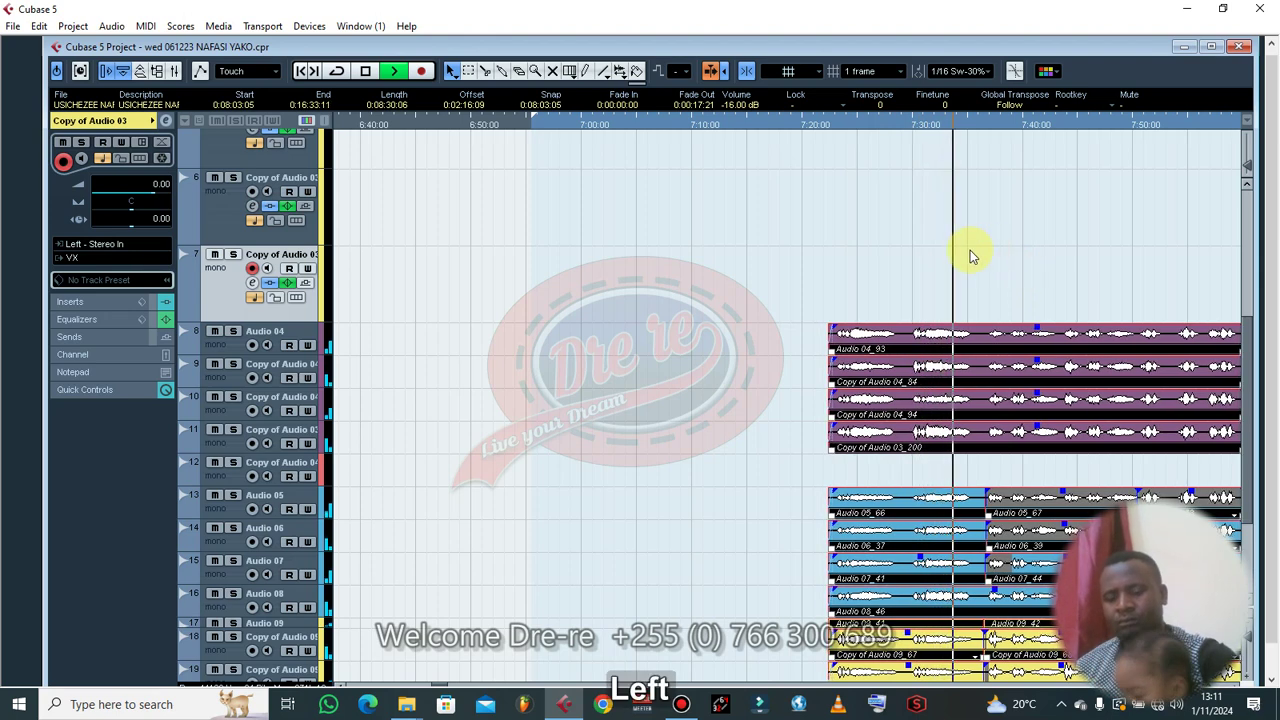
key("ctrl+Right")
key("ctrl+Right")
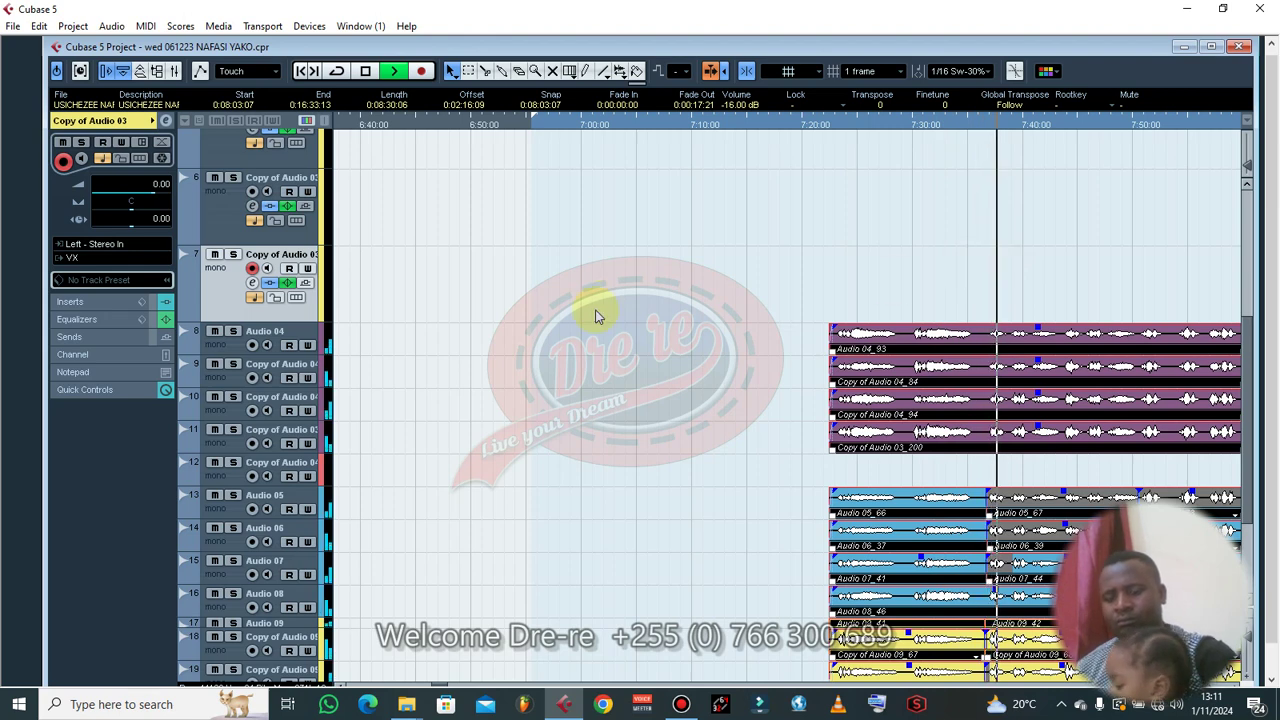
key("ctrl+Right")
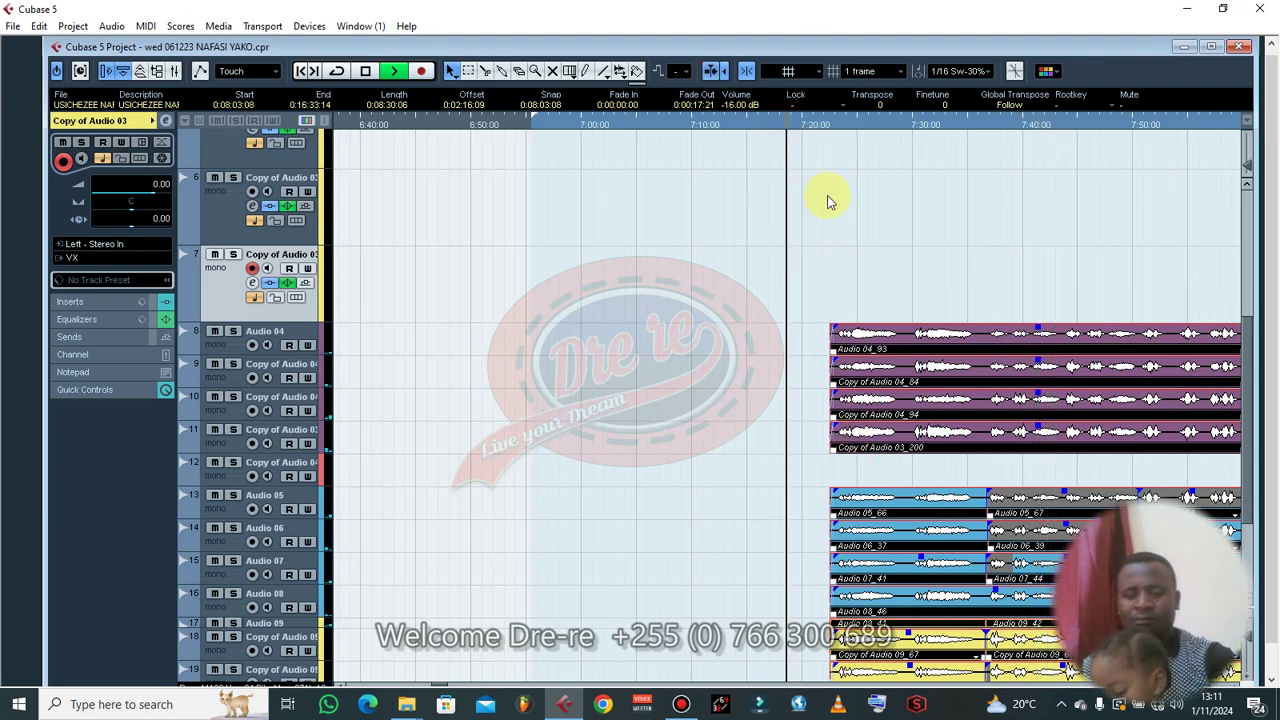
- Try the selection one frame later at 0:08:03:09 during playback and return it to a start of 0:08:03:08
scroll(826, 198, "up", 3)
key("g")
key("g")
key("g")
key("g")
key("g")
key("g")
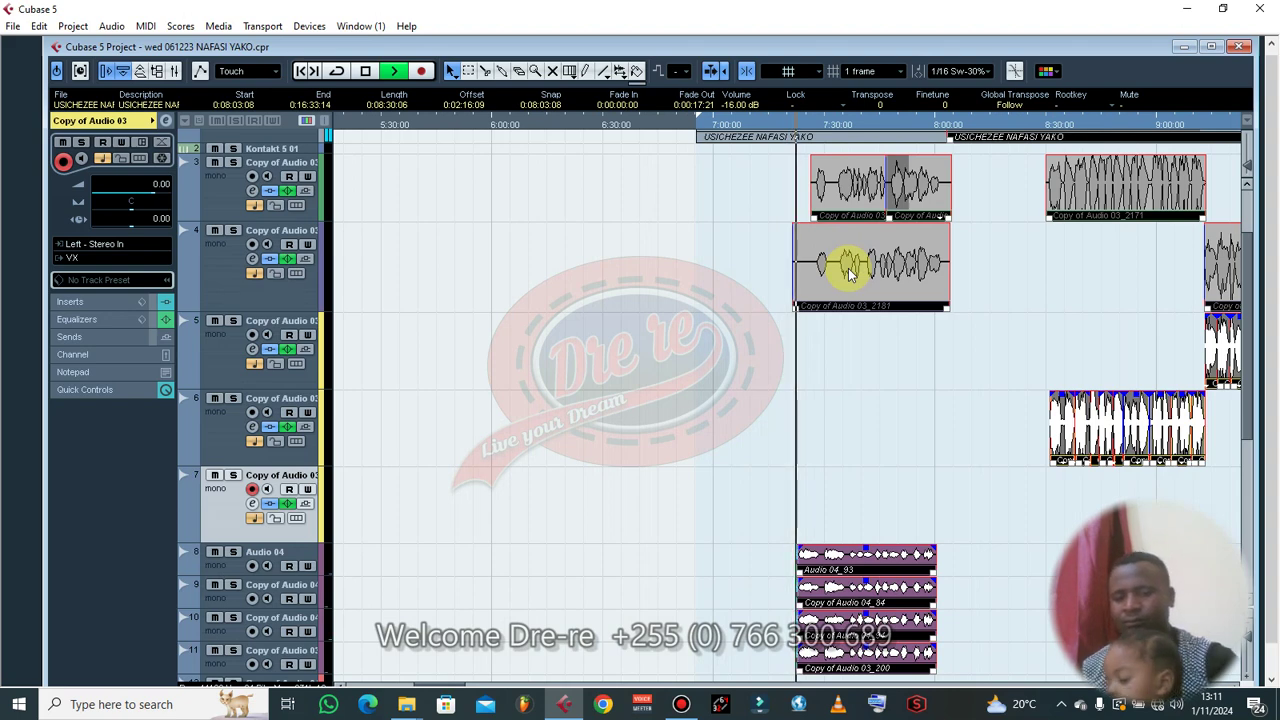
key("ctrl+Right")
key("Right")
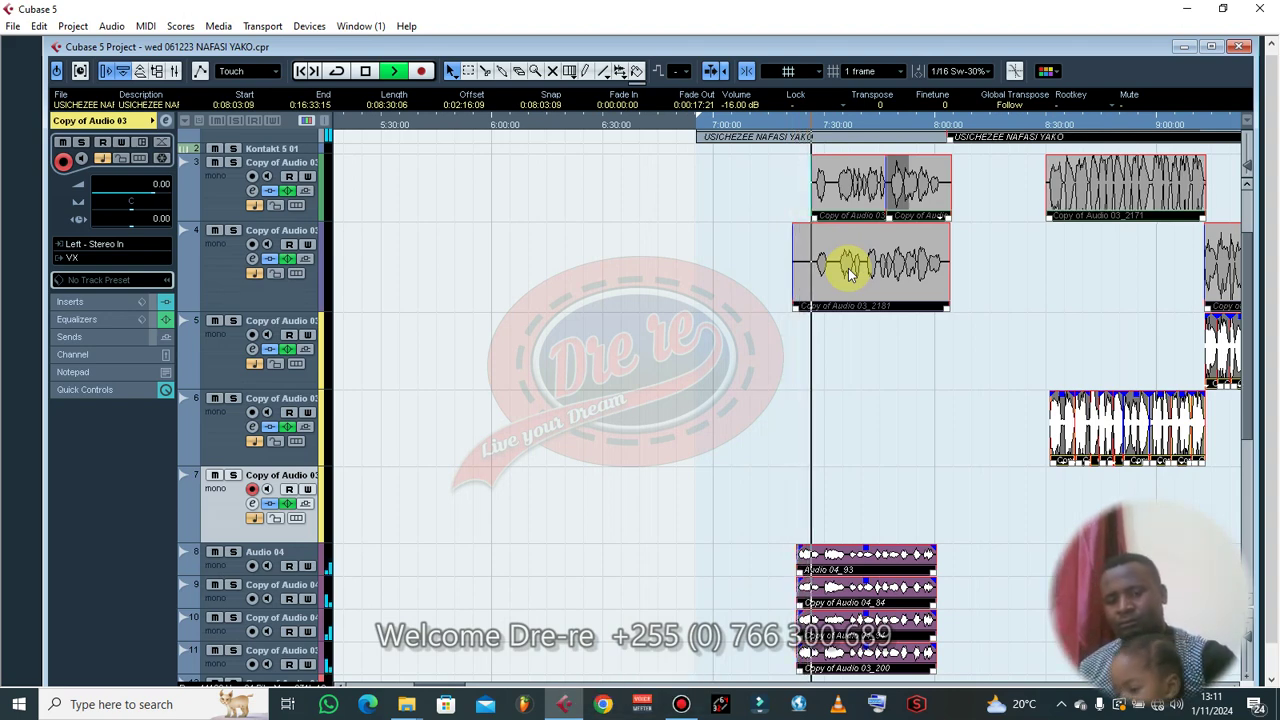
key("g")
key("g")
key("g")
key("g")
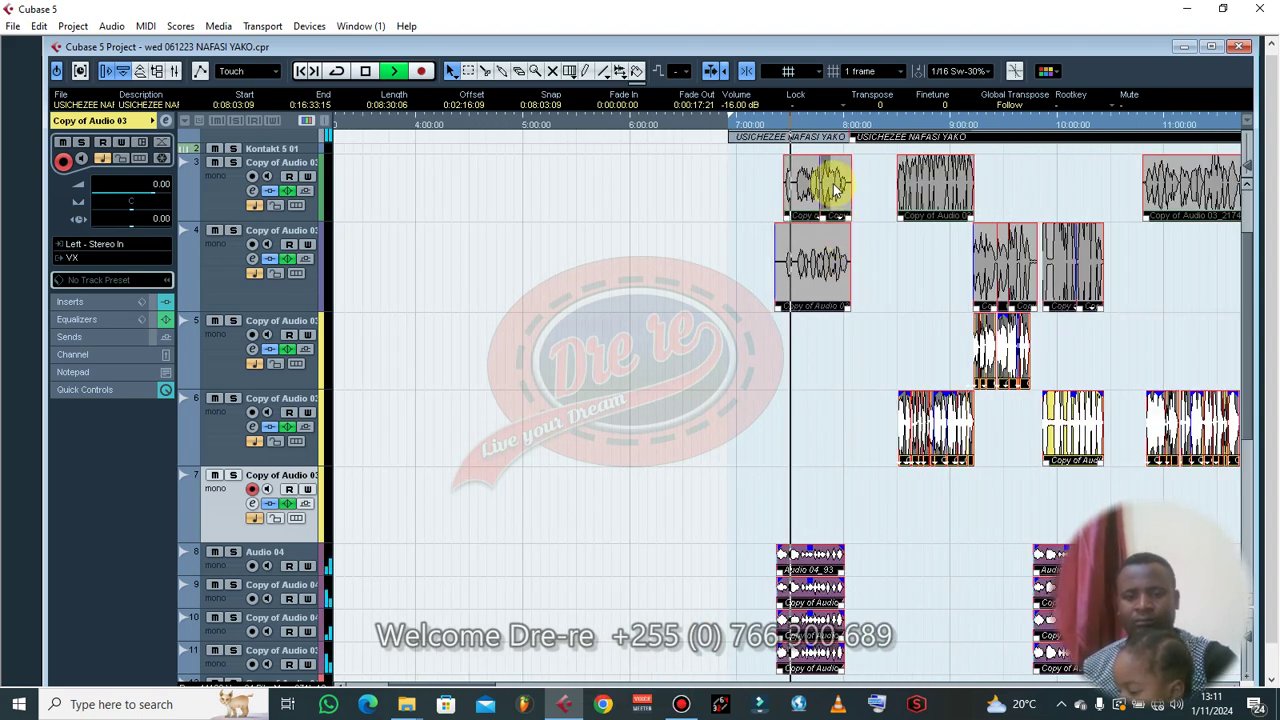
key("Left")
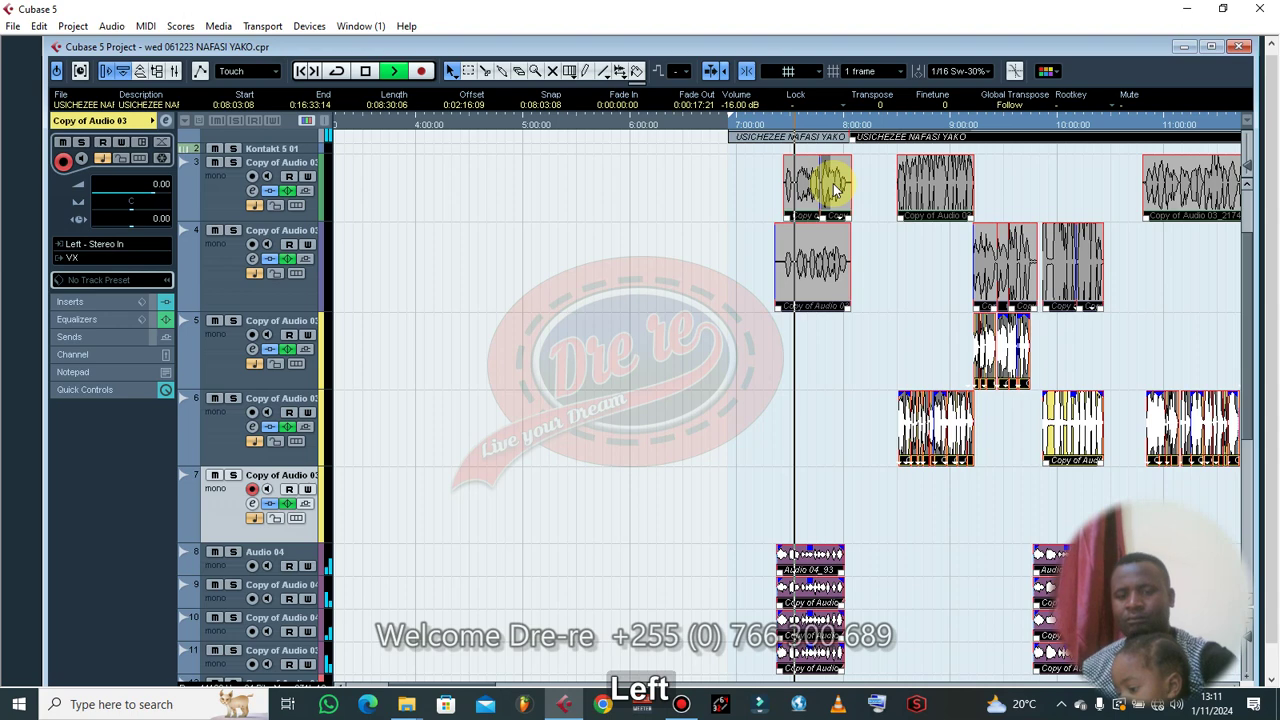
- Review the arrangement across all tracks while playback runs through the instrumental splice near 8:00
scroll(850, 200, "up", 2)
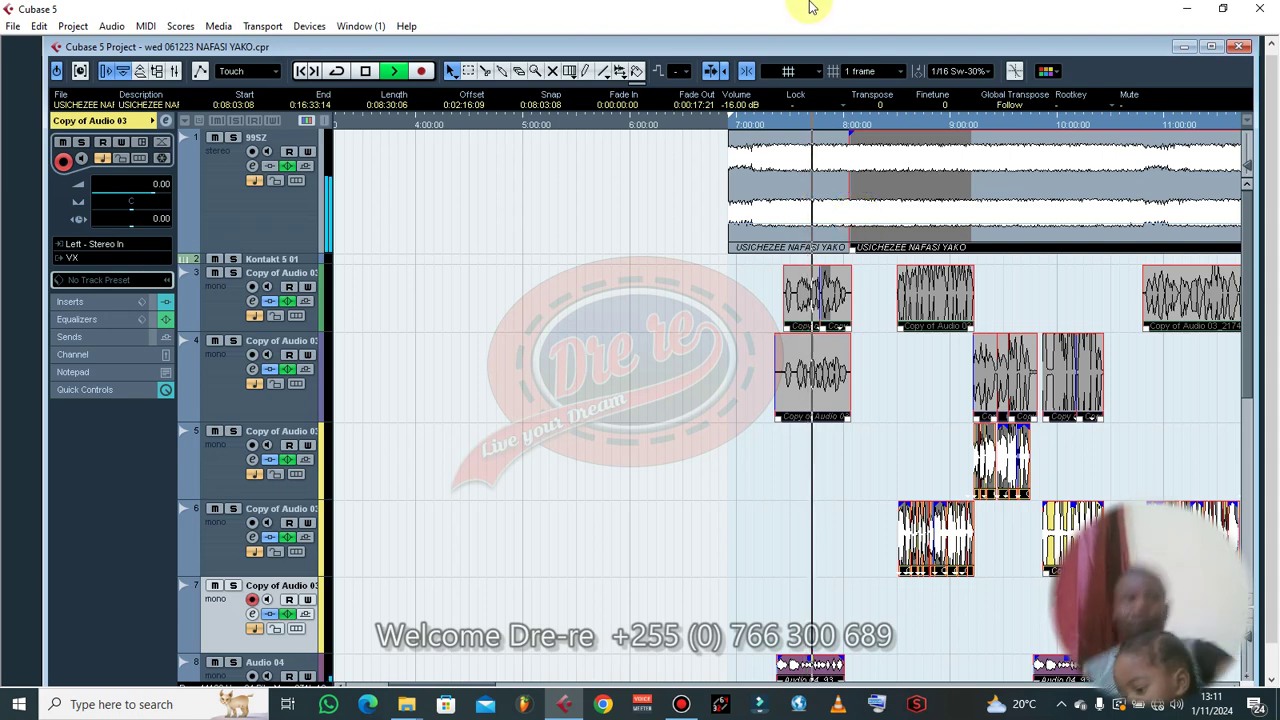
key("g")
key("g")
key("g")
key("g")
key("g")
key("g")
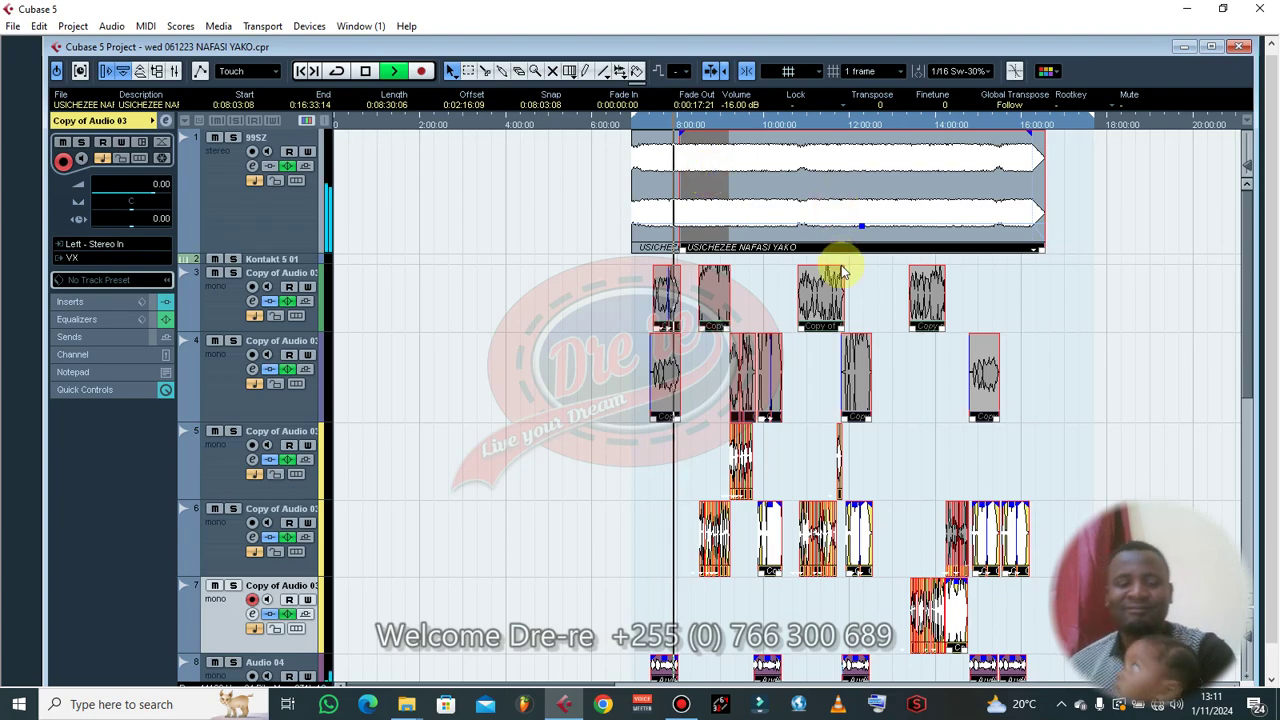
scroll(823, 286, "down", 3)
key("h")
key("h")
key("h")
key("h")
key("h")
key("h")
key("h")
key("h")
key("h")
key("h")
key("h")
key("h")
key("h")
key("h")
key("h")
key("g")
key("g")
key("g")
key("g")
key("g")
key("g")
key("g")
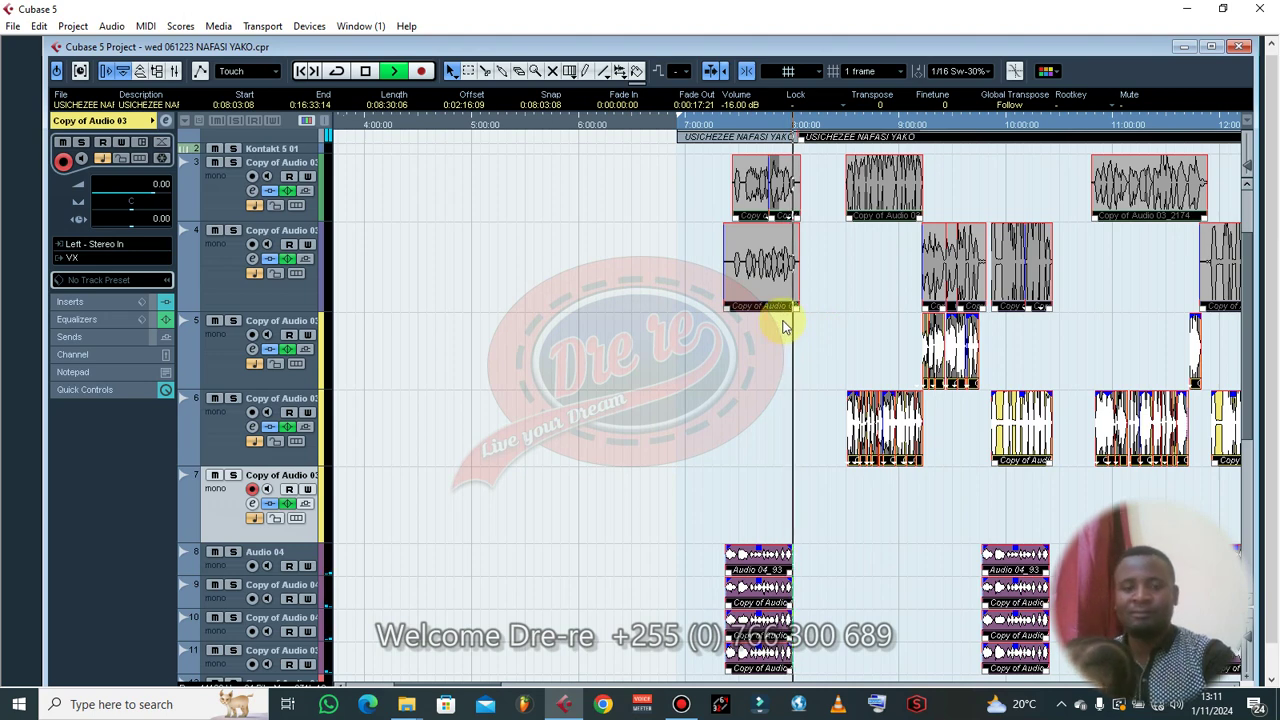
scroll(781, 317, "up", 3)
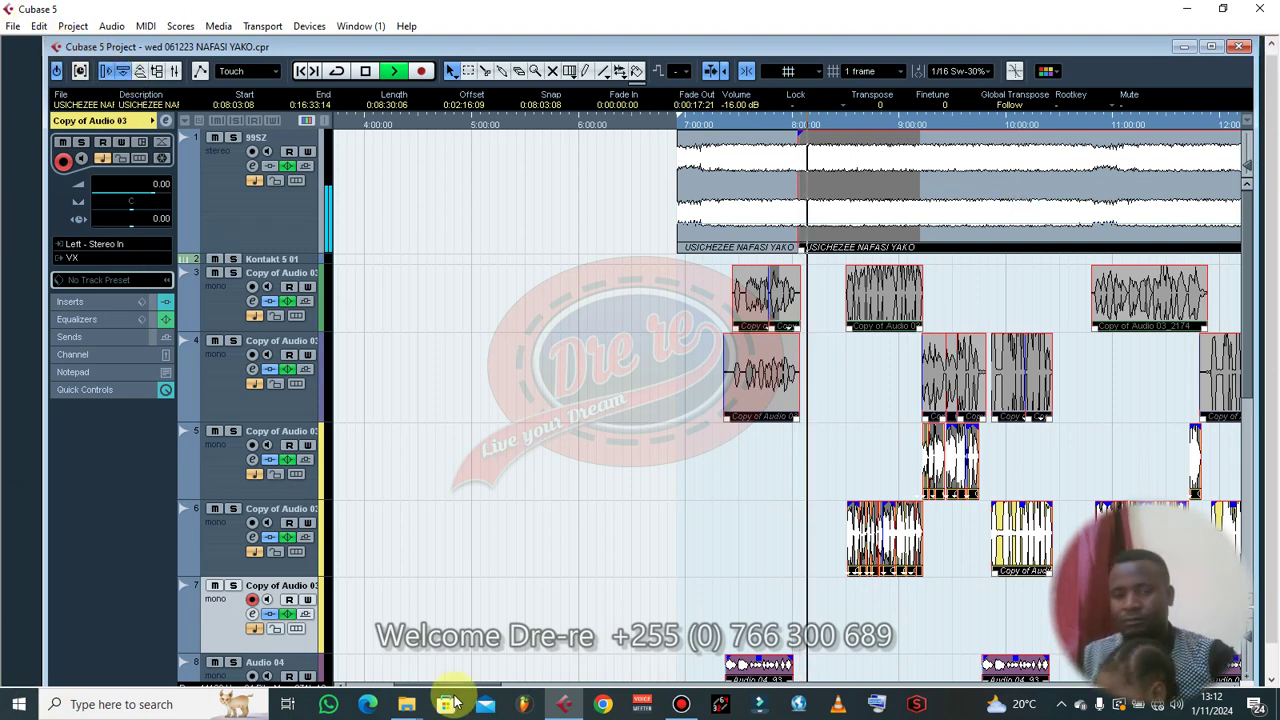
key("g")
key("g")
key("g")
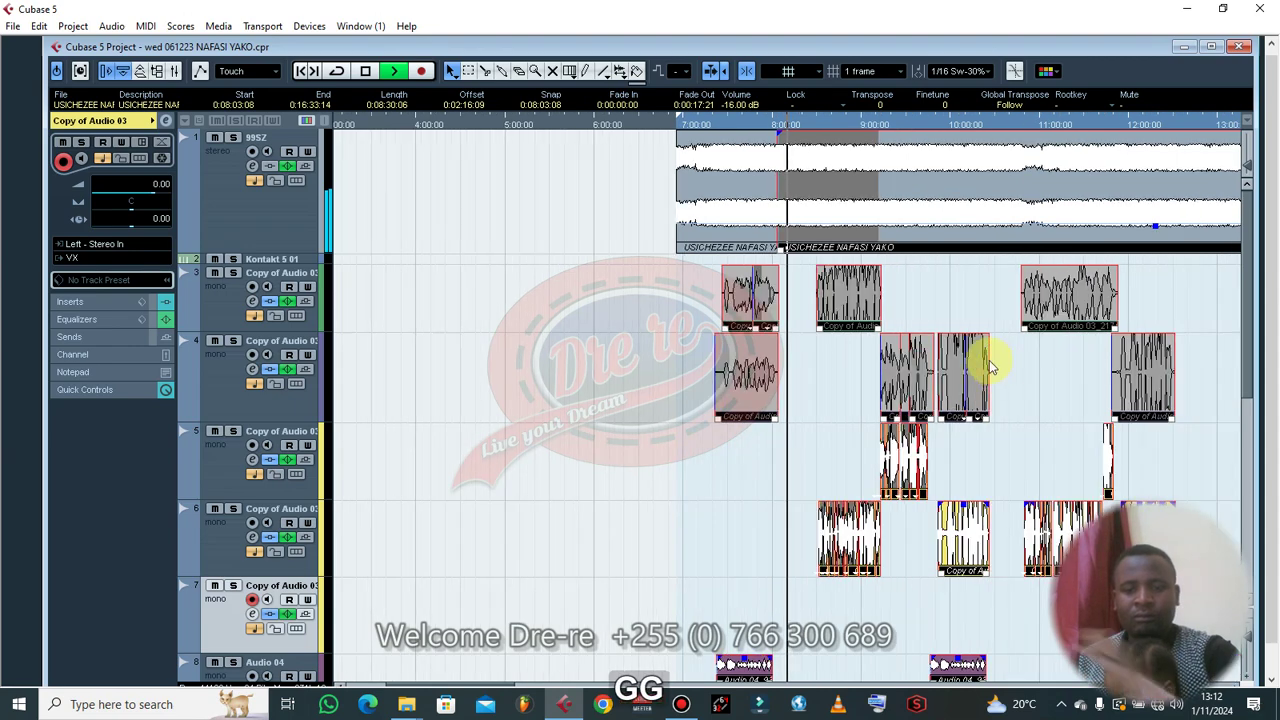
- Audition the shifted vocals against the instrumental from several positions between about 8:30 and 9:40
scroll(986, 357, "down", 5)
left_click(850, 120)
scroll(866, 192, "up", 3)
left_click(835, 125)
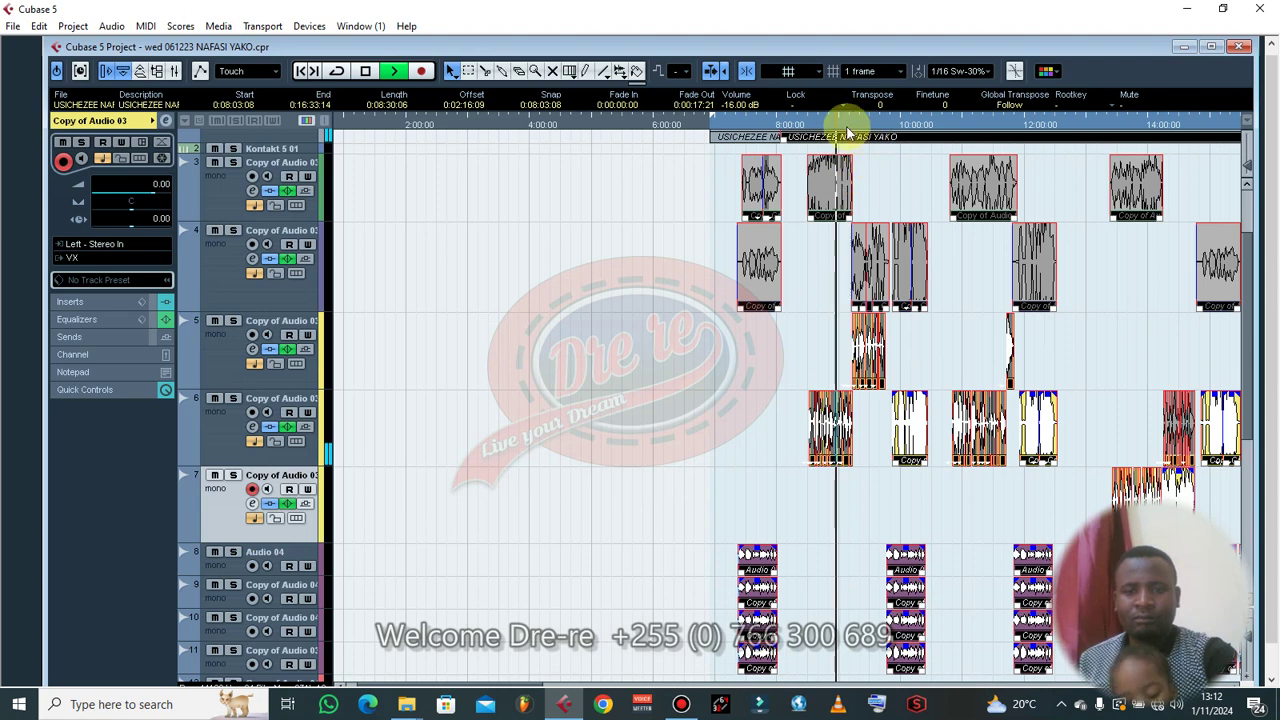
left_click(821, 125)
left_click_drag(857, 128, 873, 137)
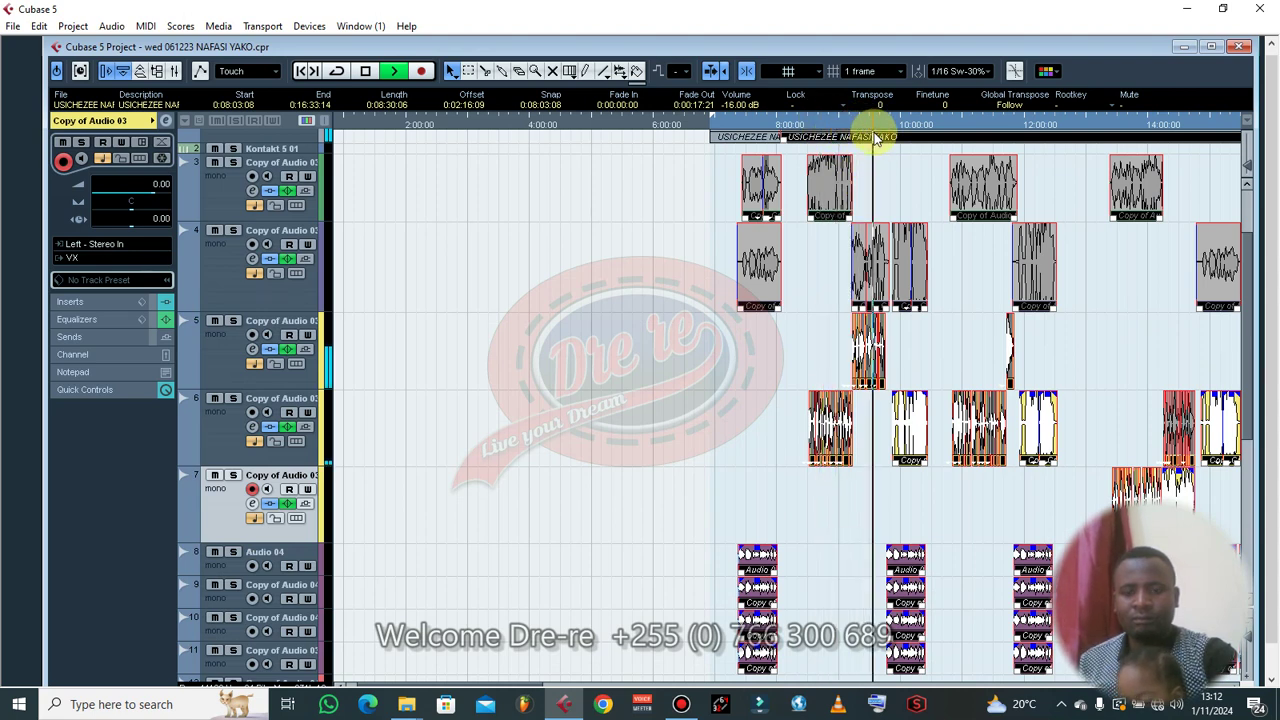
left_click_drag(885, 134, 897, 143)
key("ctrl+z")
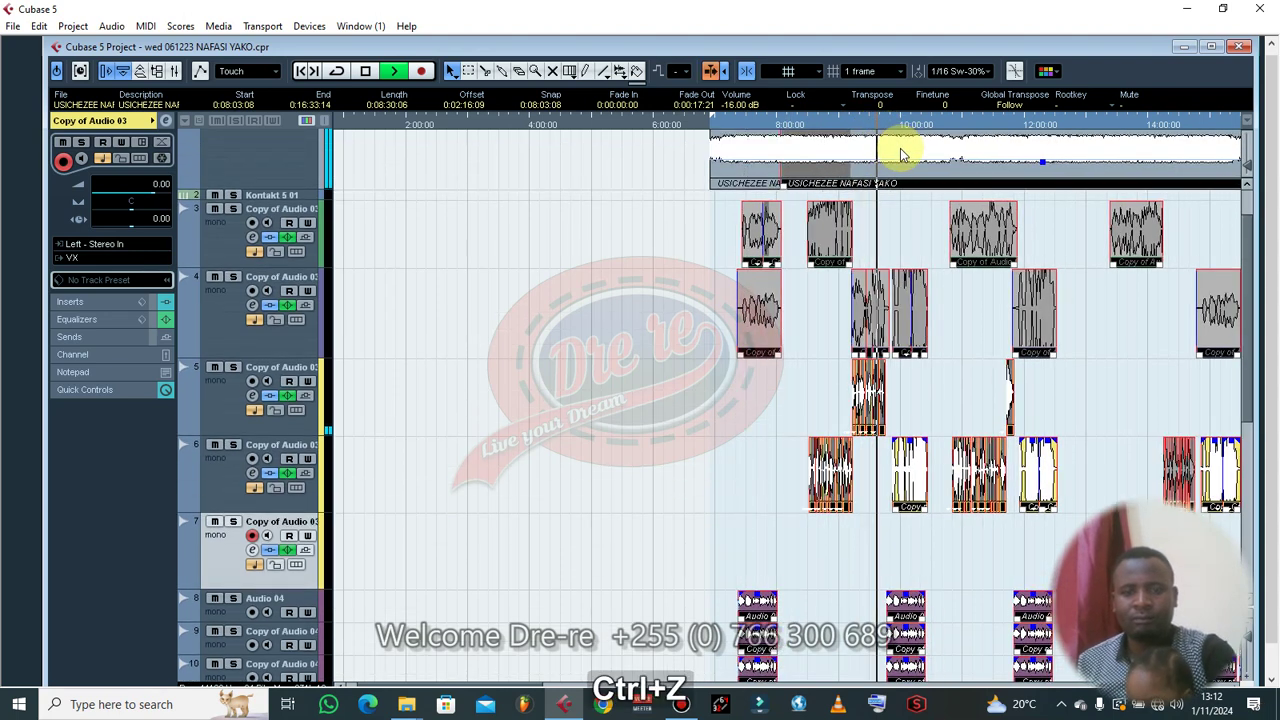
- Replay from just before 8:00 and check the instrumental splice at close range
left_click(777, 126)
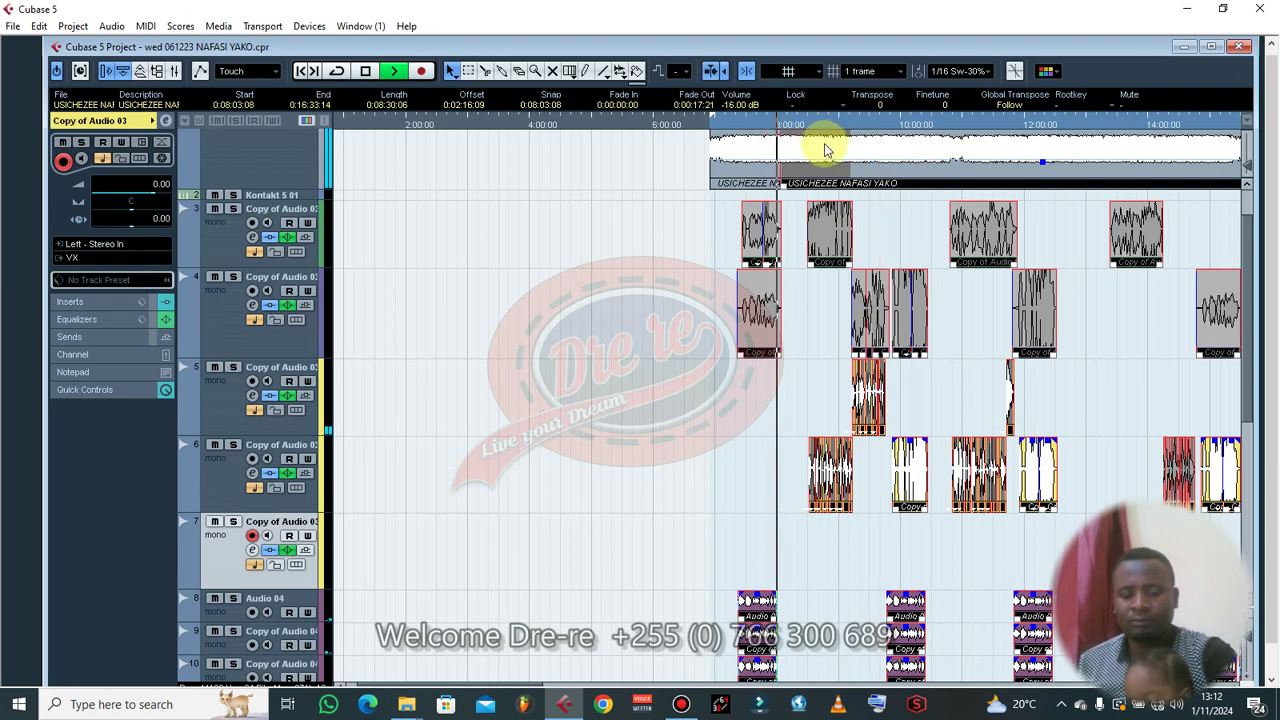
key("g")
key("h")
key("h")
key("h")
key("h")
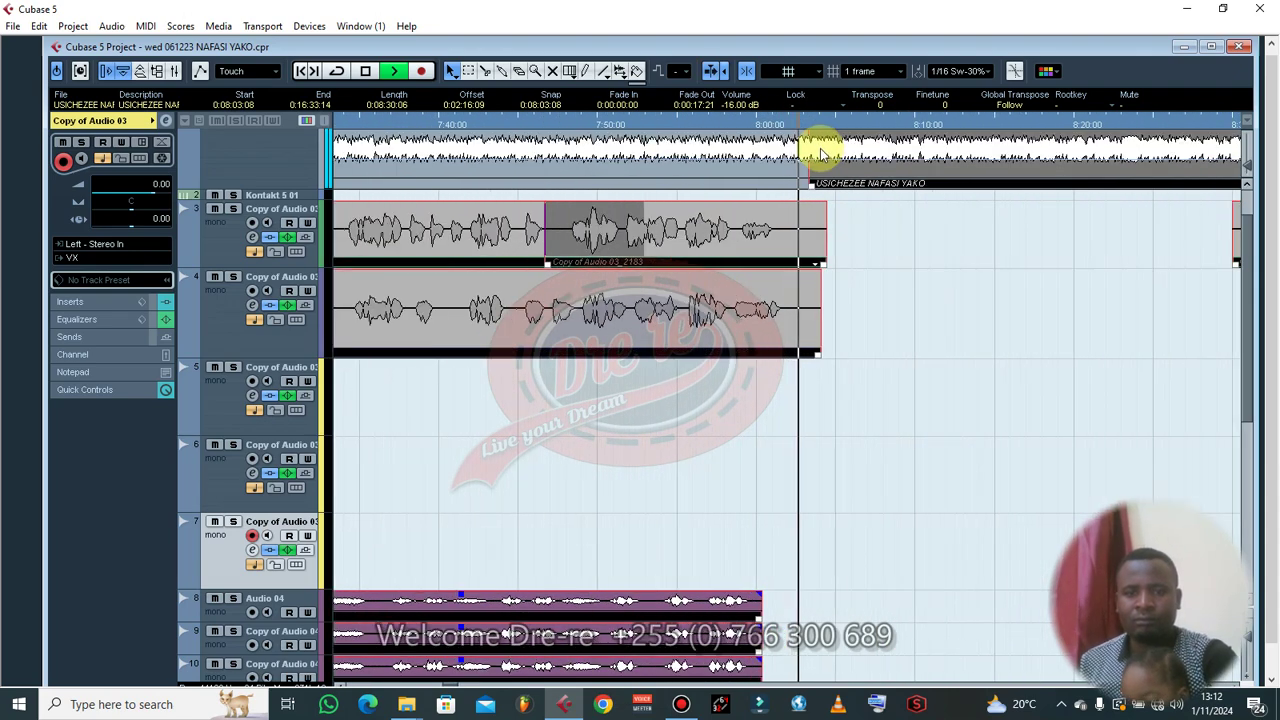
key("g")
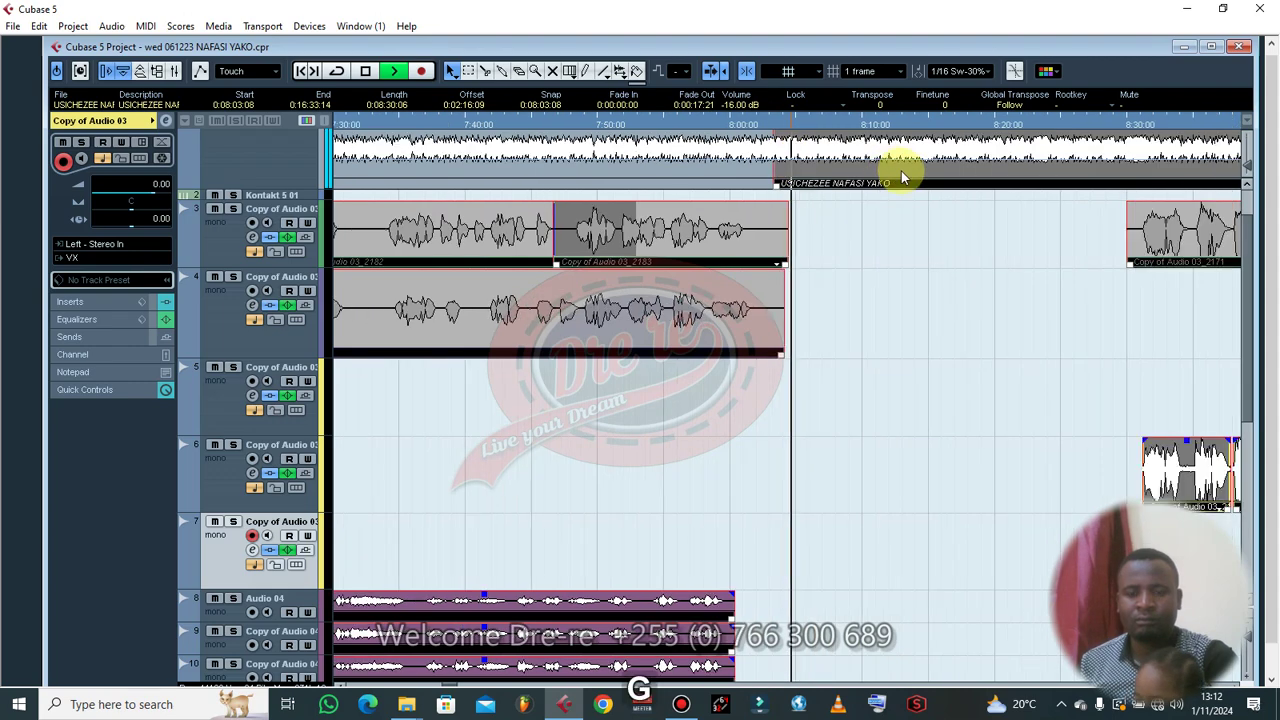
- Audition the vocal and backing section around 10:00 to 10:25 and examine where its events end
key("g")
key("g")
key("g")
key("g")
key("g")
key("g")
left_click(903, 125)
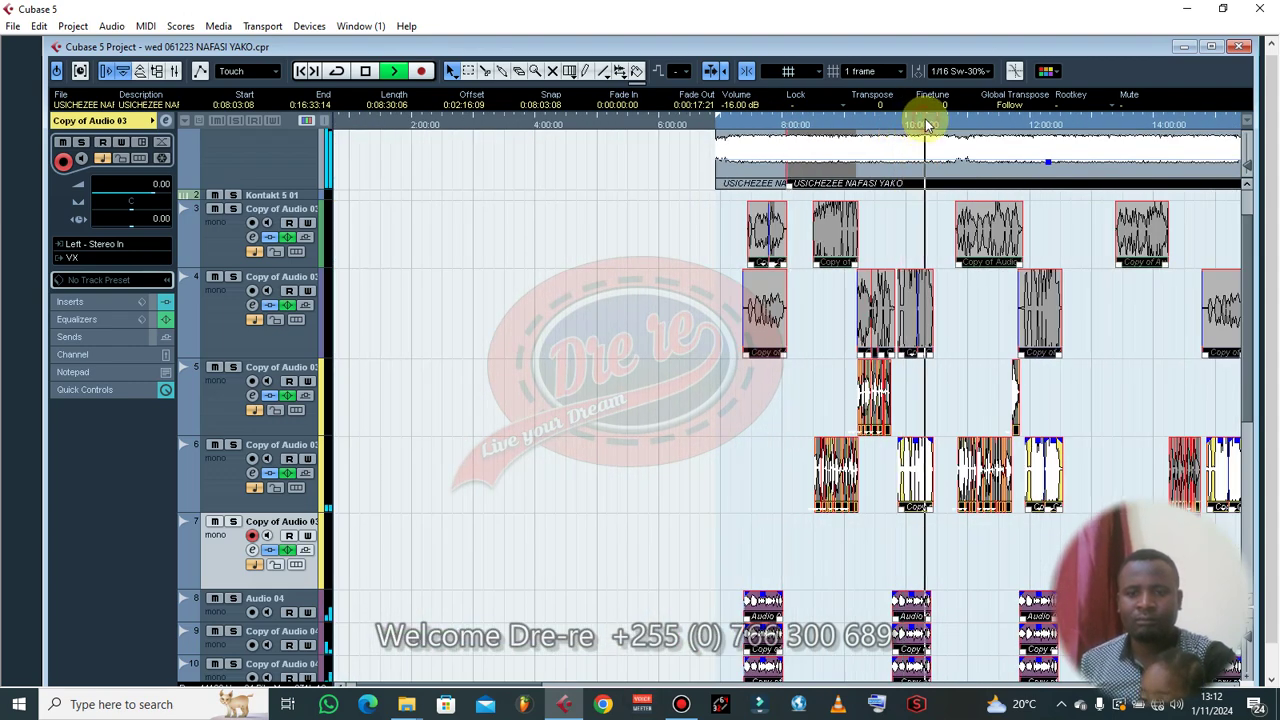
key("h")
key("h")
key("h")
key("h")
key("h")
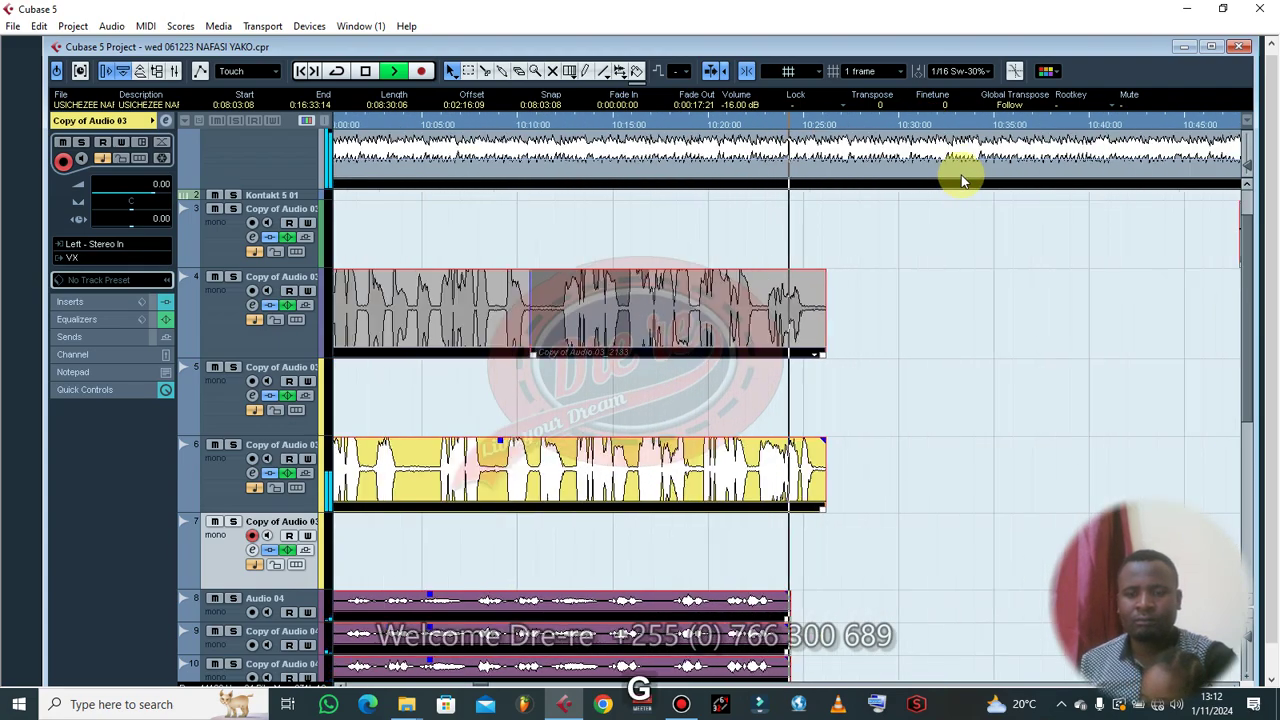
key("g")
key("g")
key("g")
key("g")
key("g")
key("g")
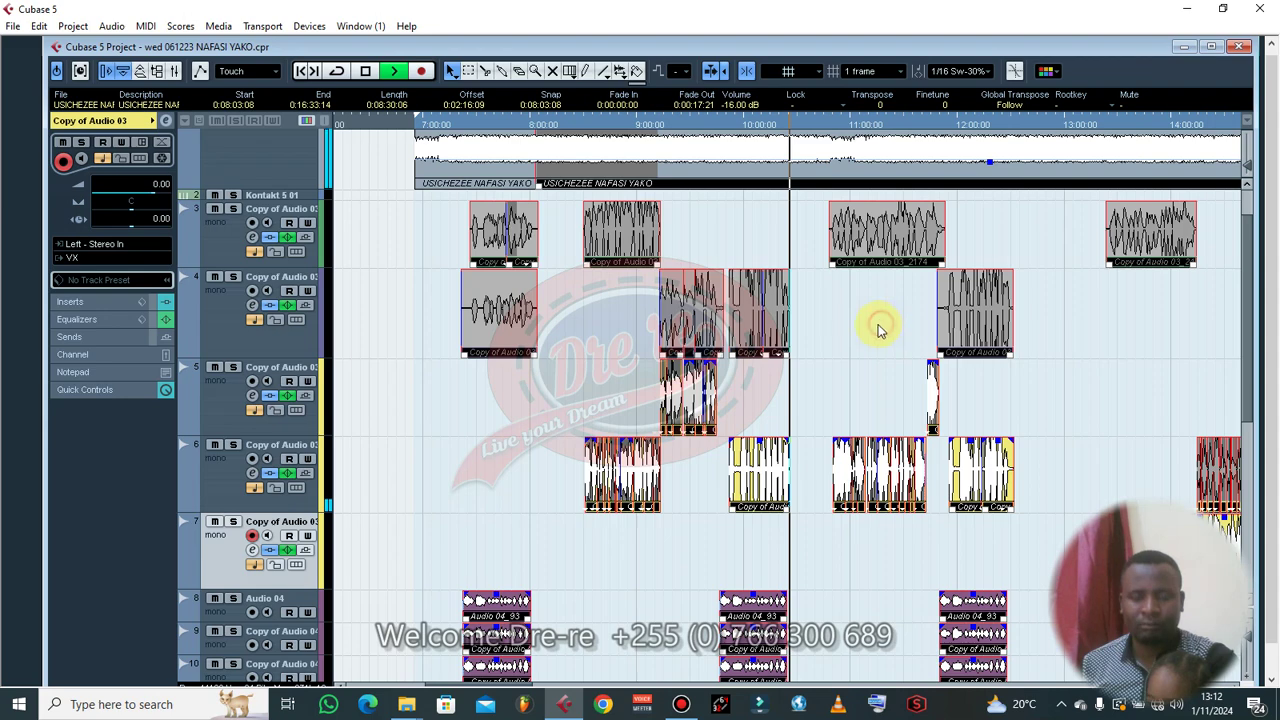
- Deselect the realigned events across all tracks
left_click(880, 326)
scroll(880, 322, "down", 3)
scroll(876, 314, "up", 4)
key("g")
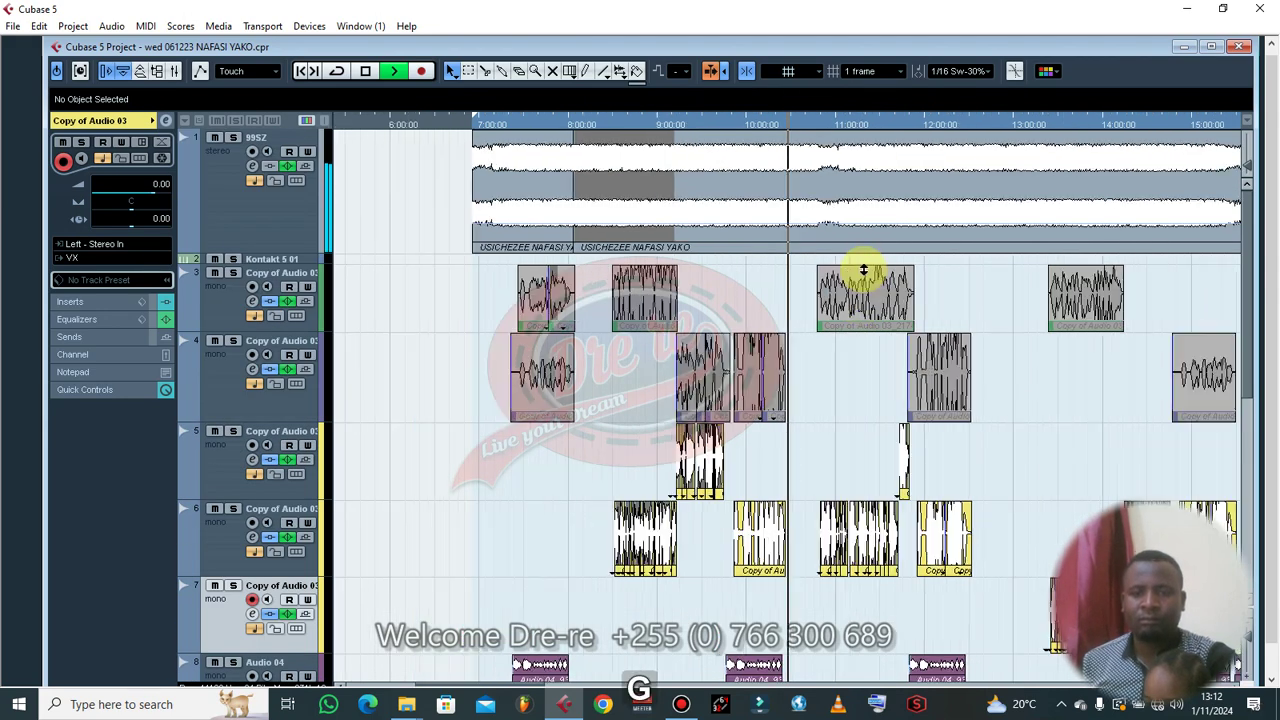
- Split the instrumental event on track 1 at 8:17:27 with the Split tool, auditioning around 8:15 to find the cut
left_click(645, 157)
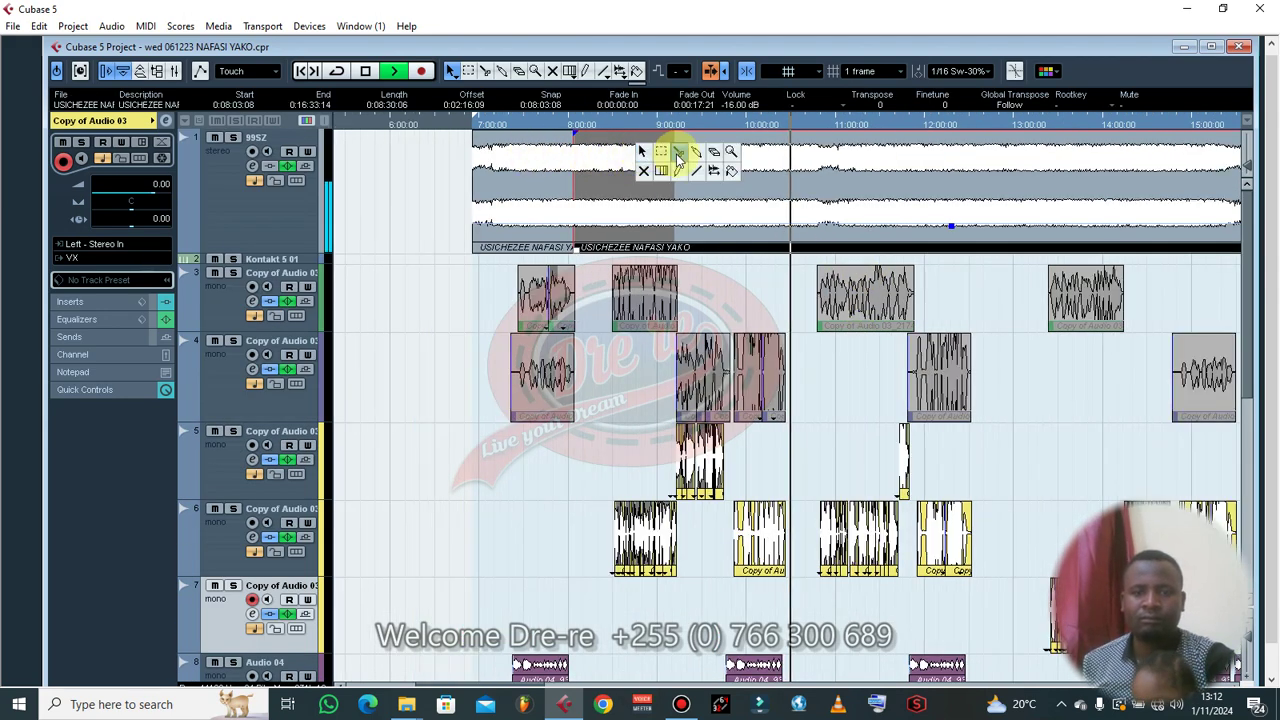
key("3")
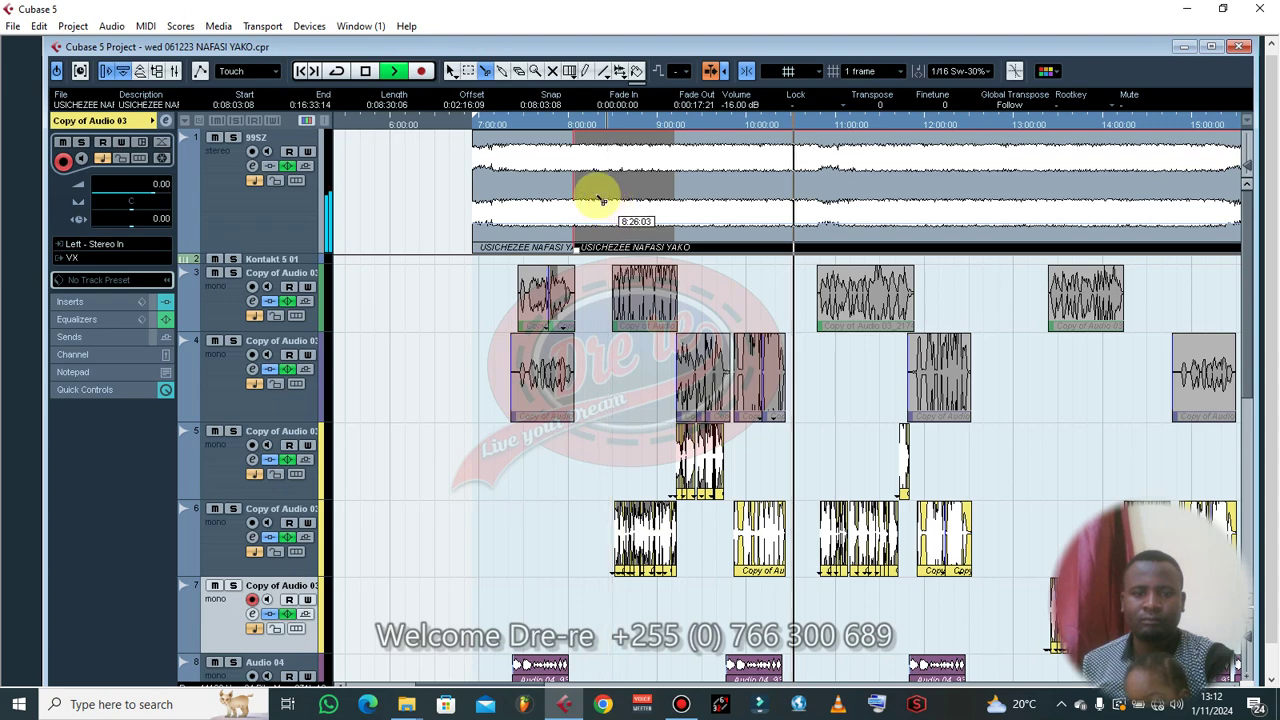
left_click(598, 125)
key("h")
key("h")
key("h")
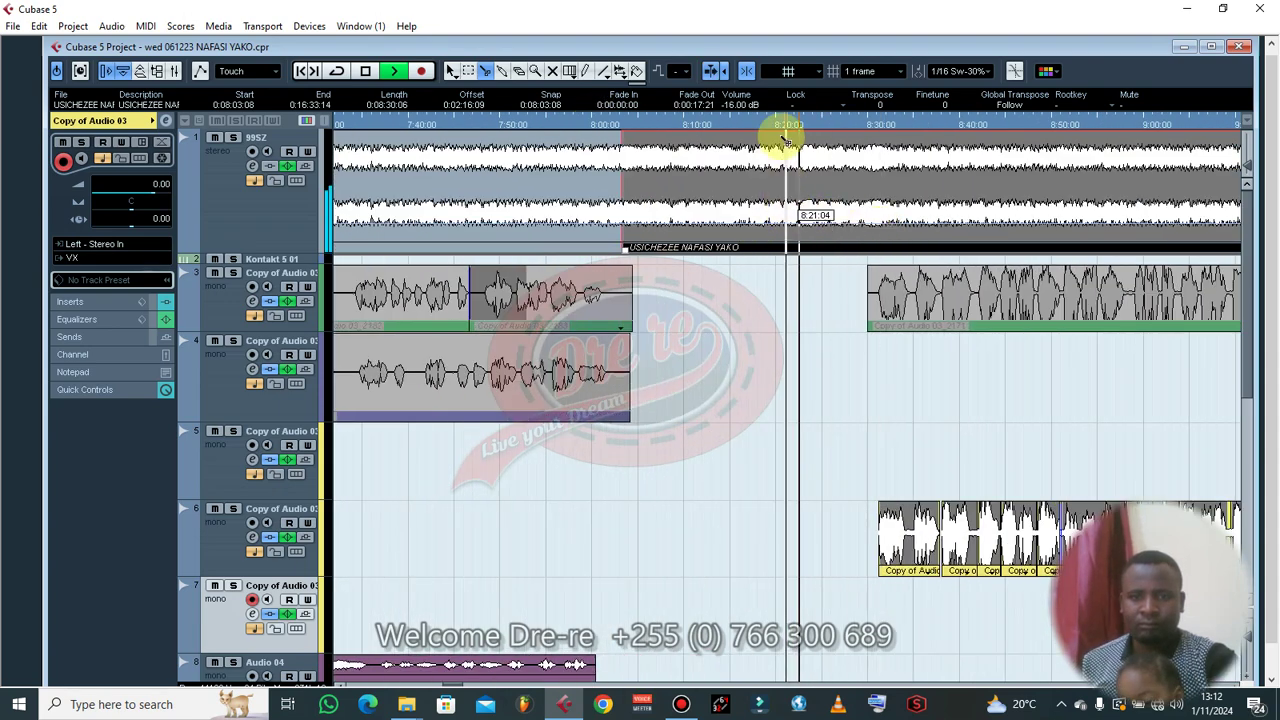
left_click(750, 119)
key("h")
key("h")
key("h")
key("h")
key("h")
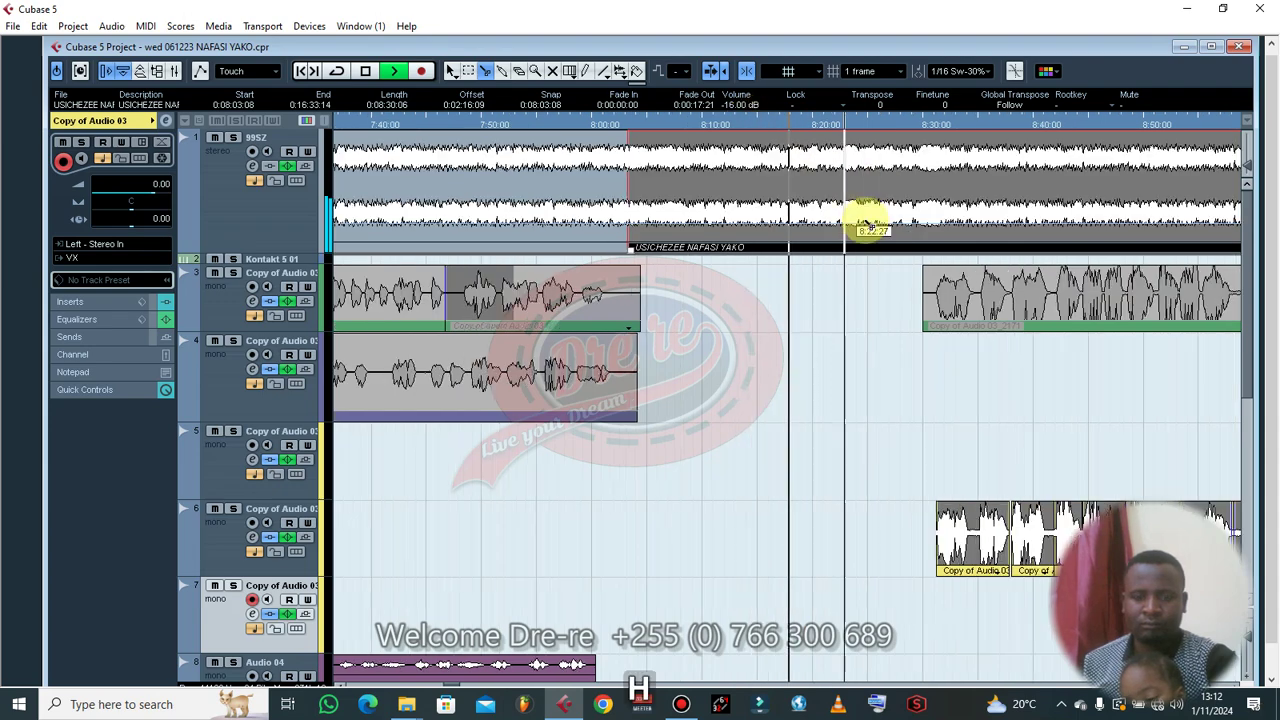
key("space")
key("space")
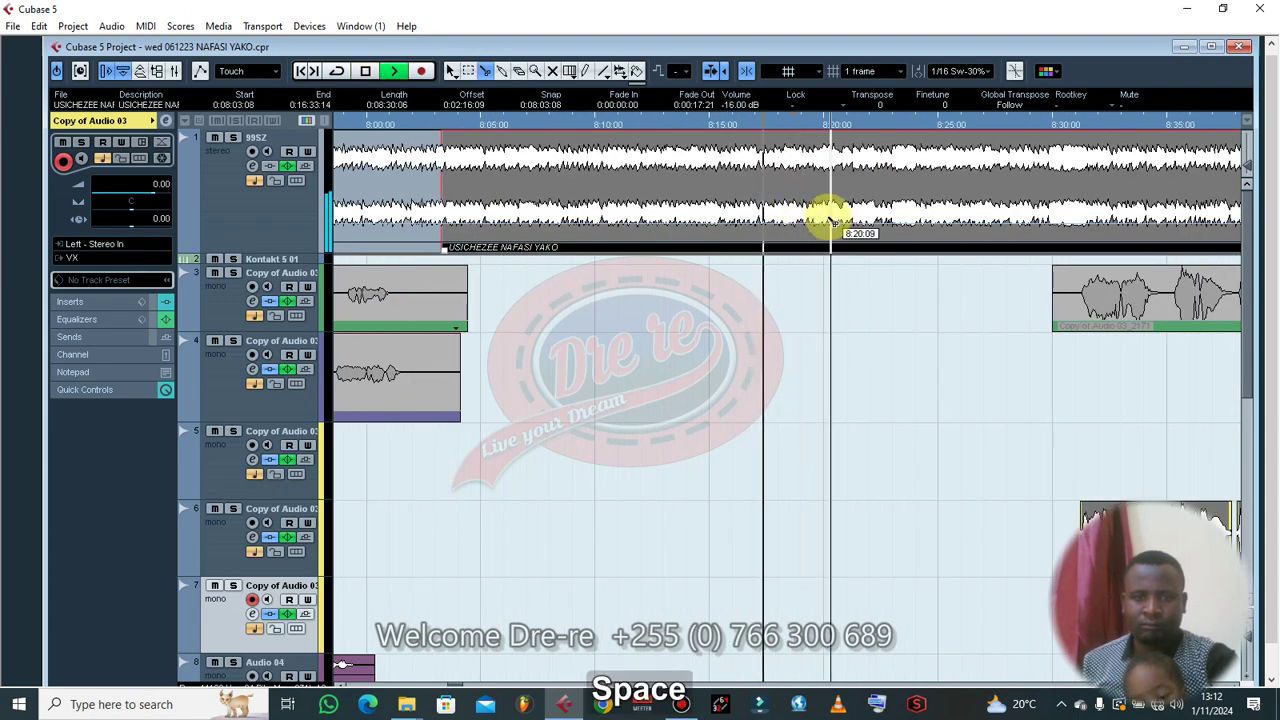
left_click(776, 213)
right_click(788, 215)
left_click(789, 216)
- Split the instrumental again at 8:32:00 and select the isolated slice between the two cuts
right_click(856, 211)
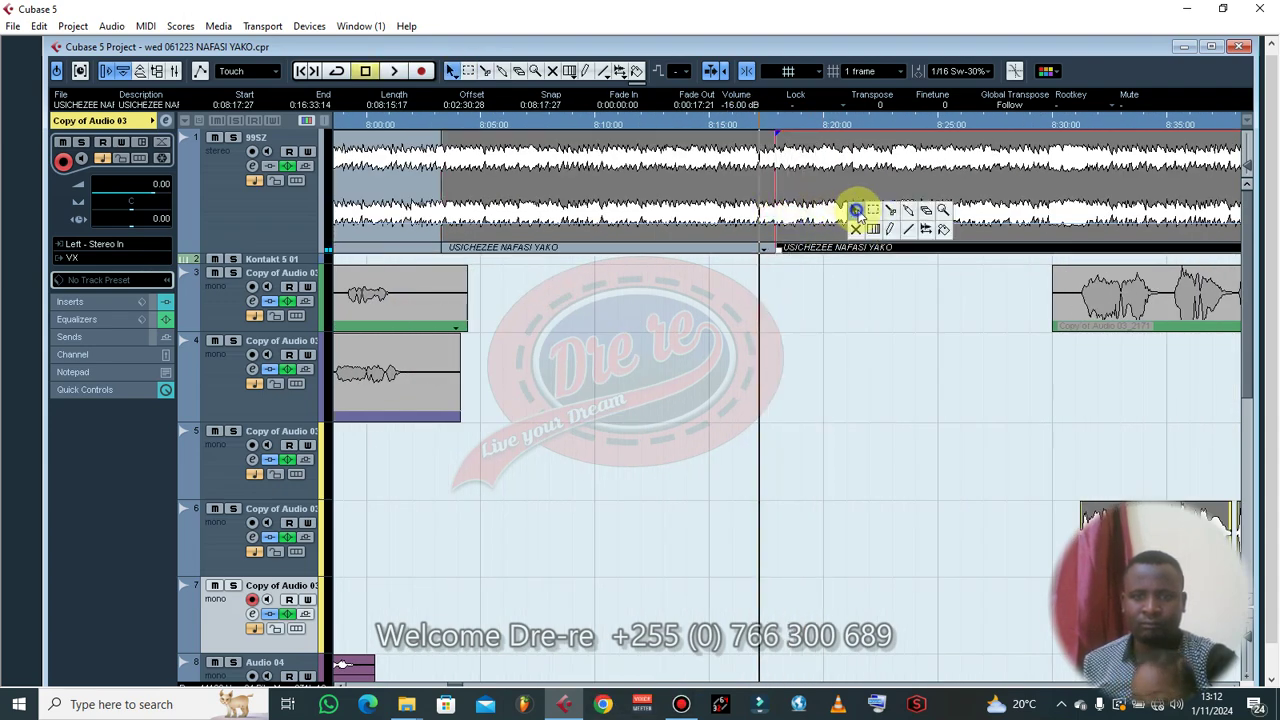
left_click(903, 214)
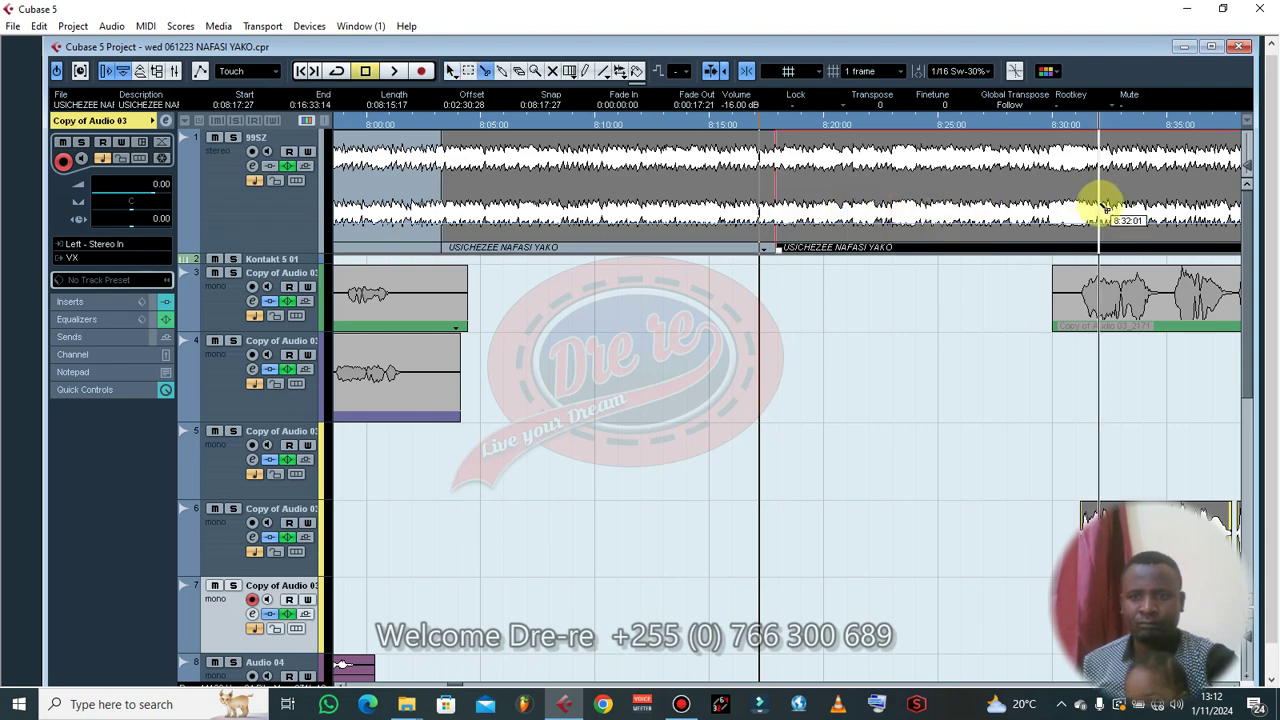
left_click(1100, 210)
right_click(1101, 211)
left_click(1102, 212)
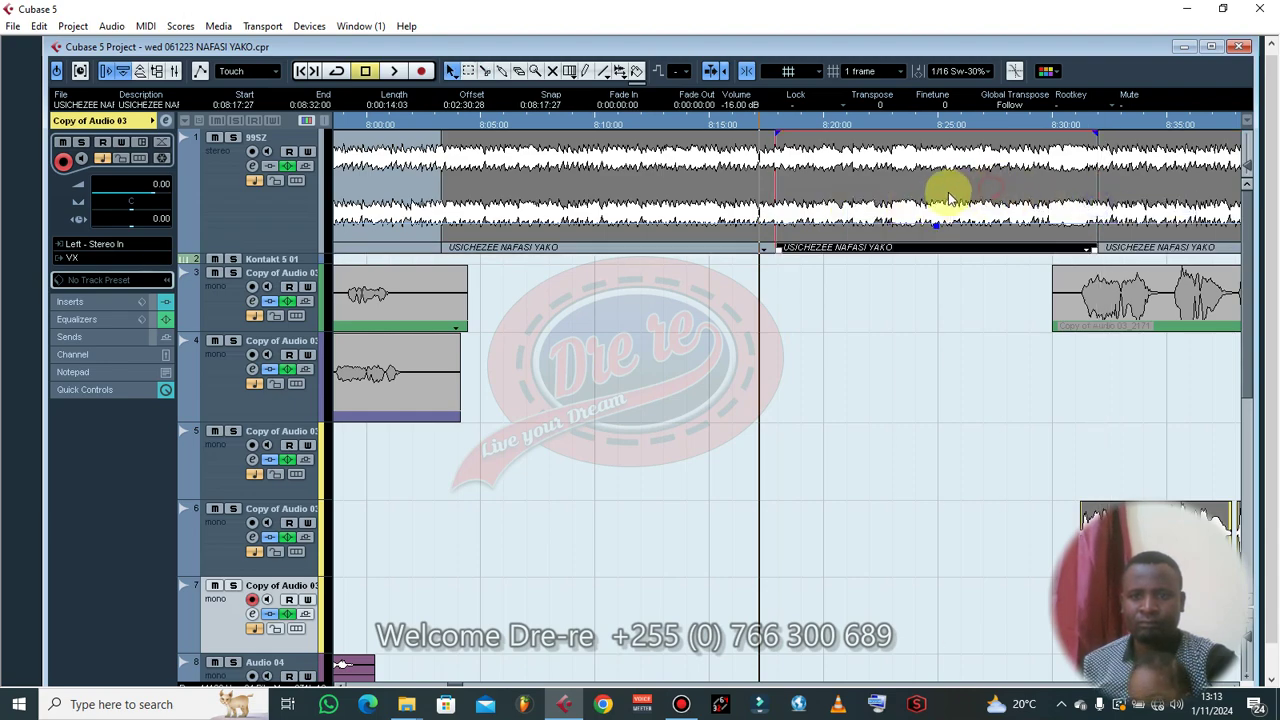
- Copy the isolated instrumental slice on track 1 to start at 10:19:08 and play from there
key("g")
key("g")
key("g")
key("g")
key("g")
key("g")
key("g")
key("g")
key("g")
key("g")
key("g")
key("g")
key("g")
key("g")
key("g")
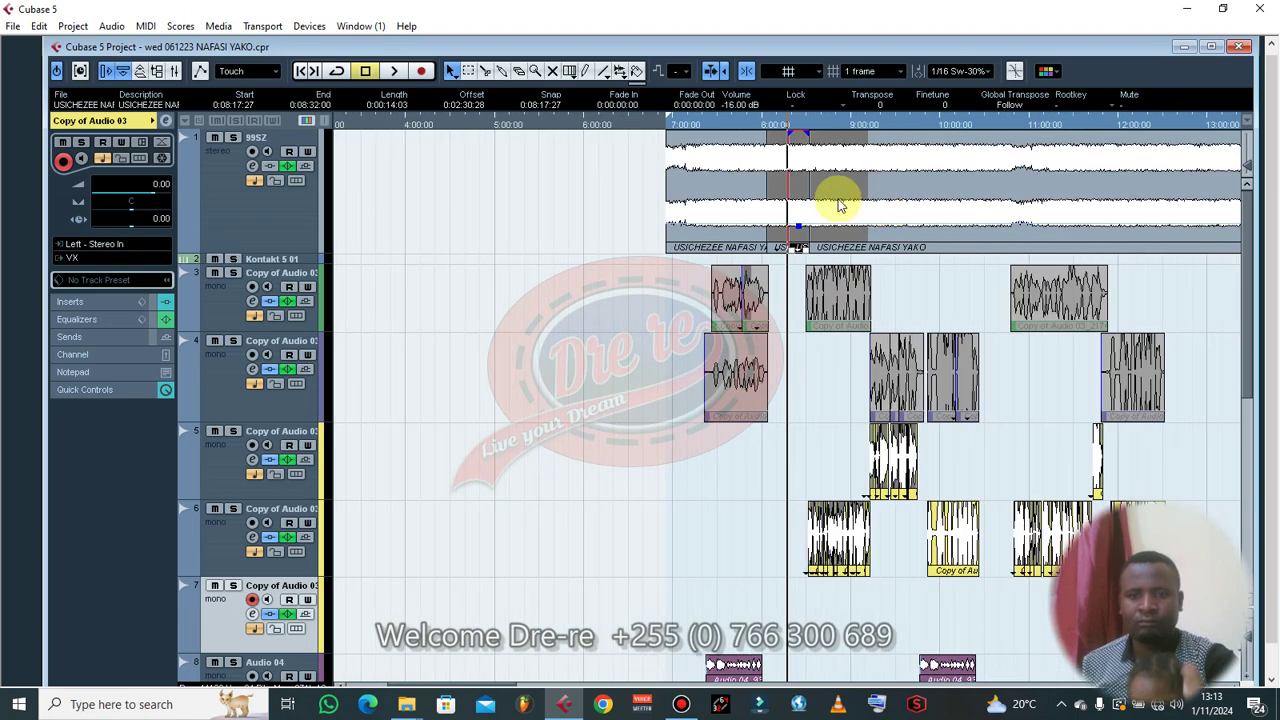
left_click_drag(833, 212, 984, 208)
key("alt")
key("space")
- Move the copied instrumental slice to start at 10:25:18, near the end of the vocal and backing events
key("h")
key("h")
key("h")
key("h")
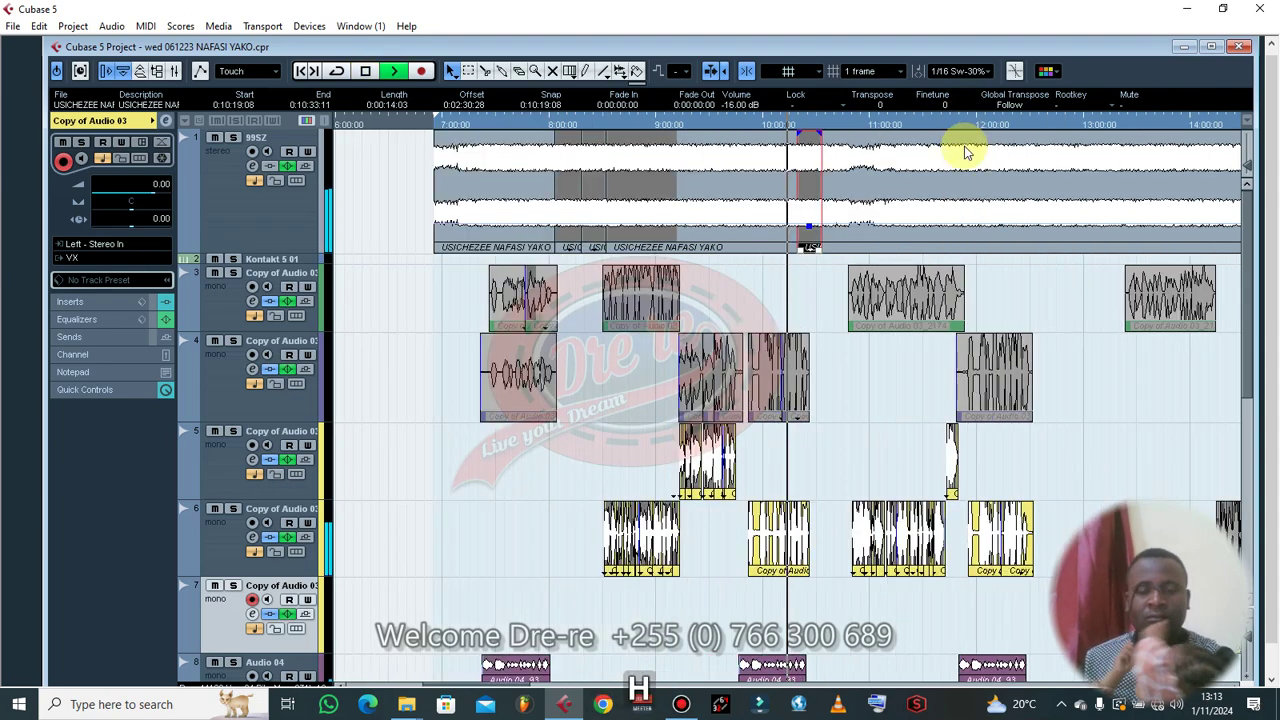
left_click_drag(884, 208, 935, 196)
scroll(913, 188, "down", 2)
key("g")
key("g")
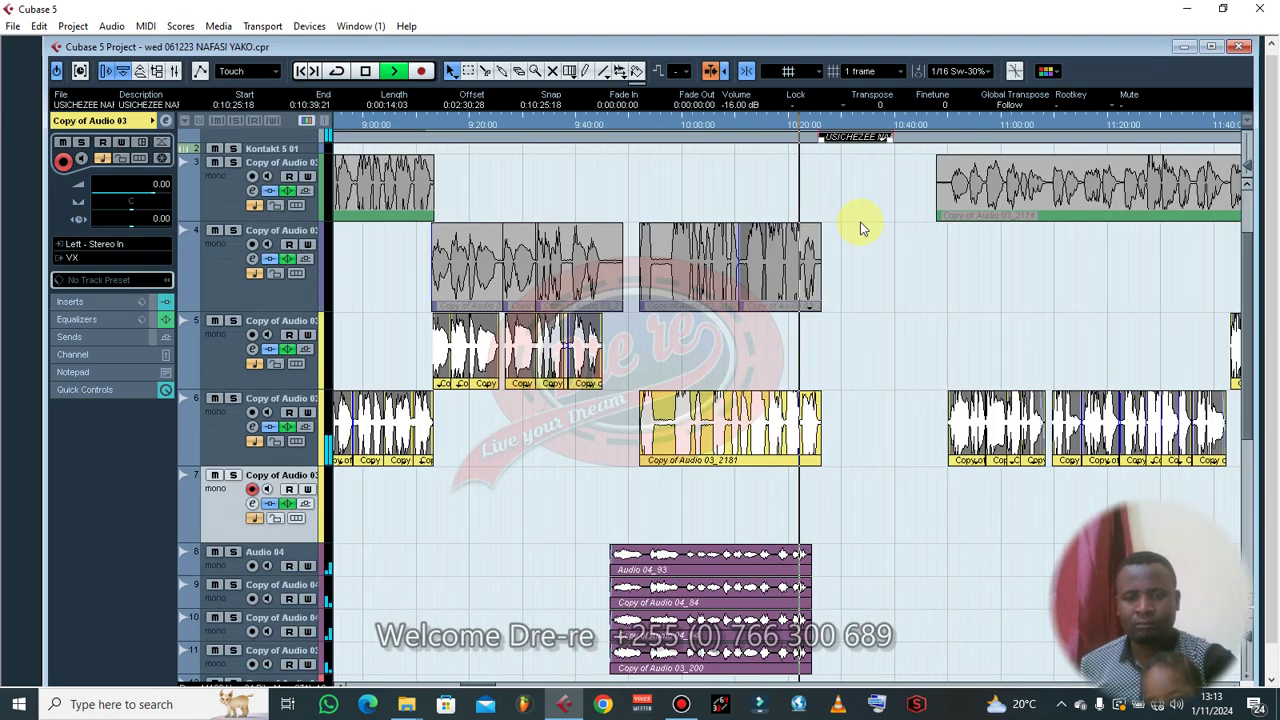
scroll(860, 222, "up", 2)
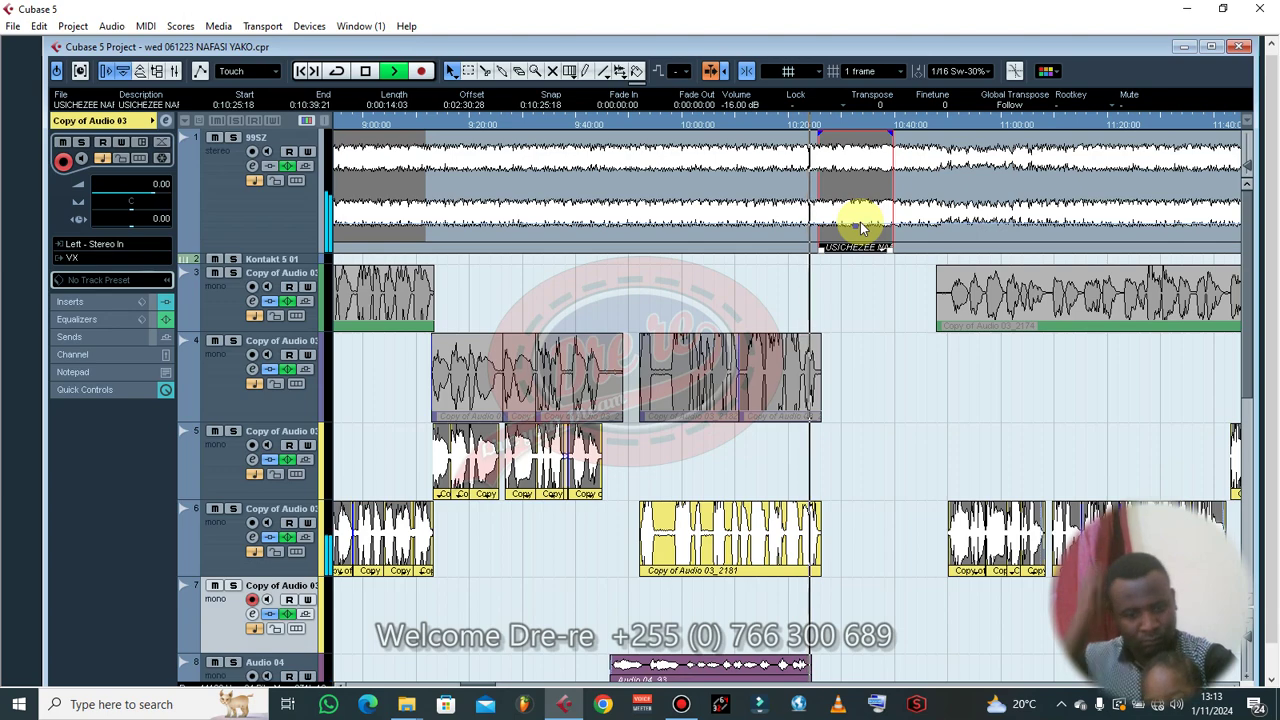
- Shift the copied slice beyond the vocal's end and settle its start at 10:28:00 while replaying from about 10:24
key("h")
key("h")
key("h")
key("h")
key("h")
key("h")
key("h")
key("h")
key("h")
key("h")
key("h")
left_click_drag(856, 212, 1006, 206)
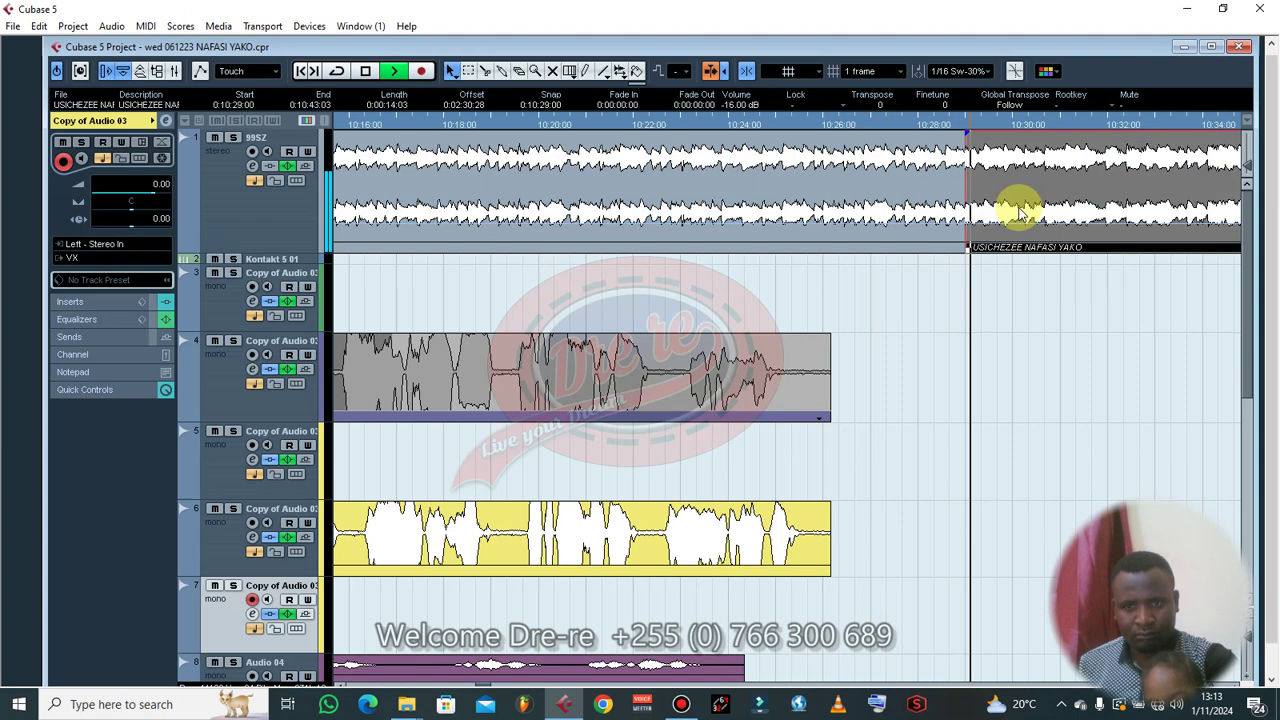
left_click(724, 126)
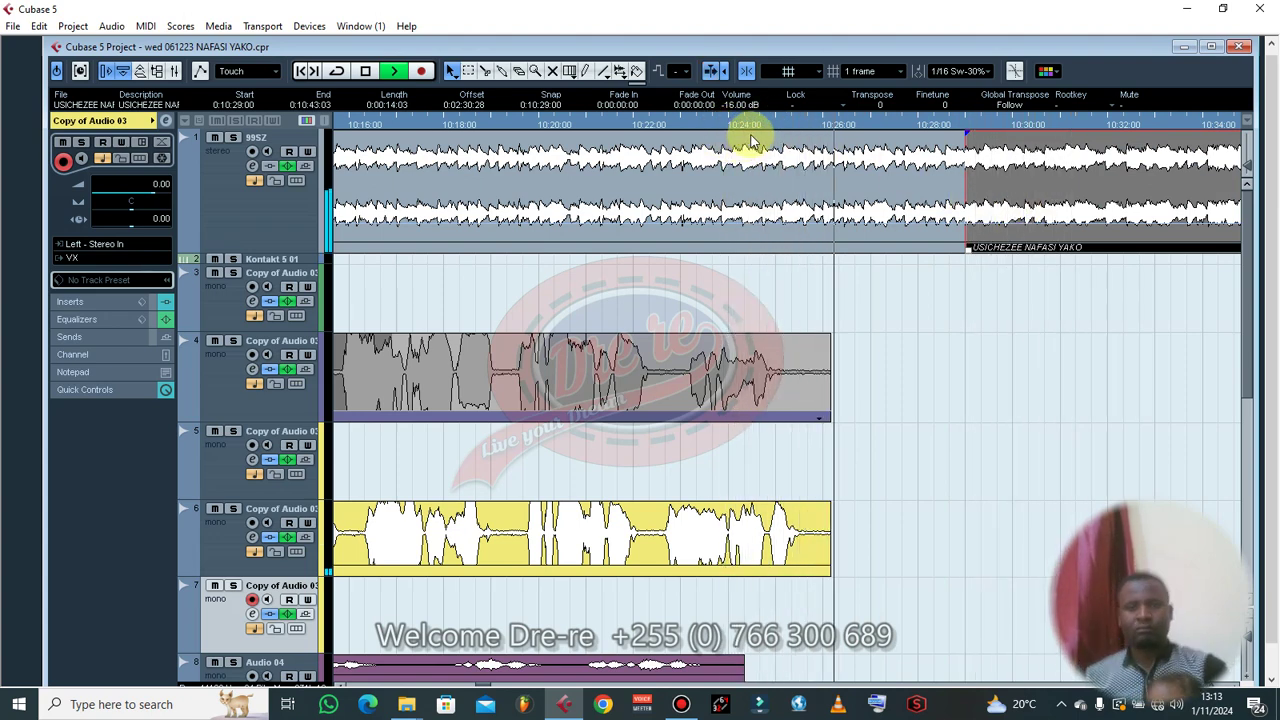
left_click_drag(1014, 180, 970, 172)
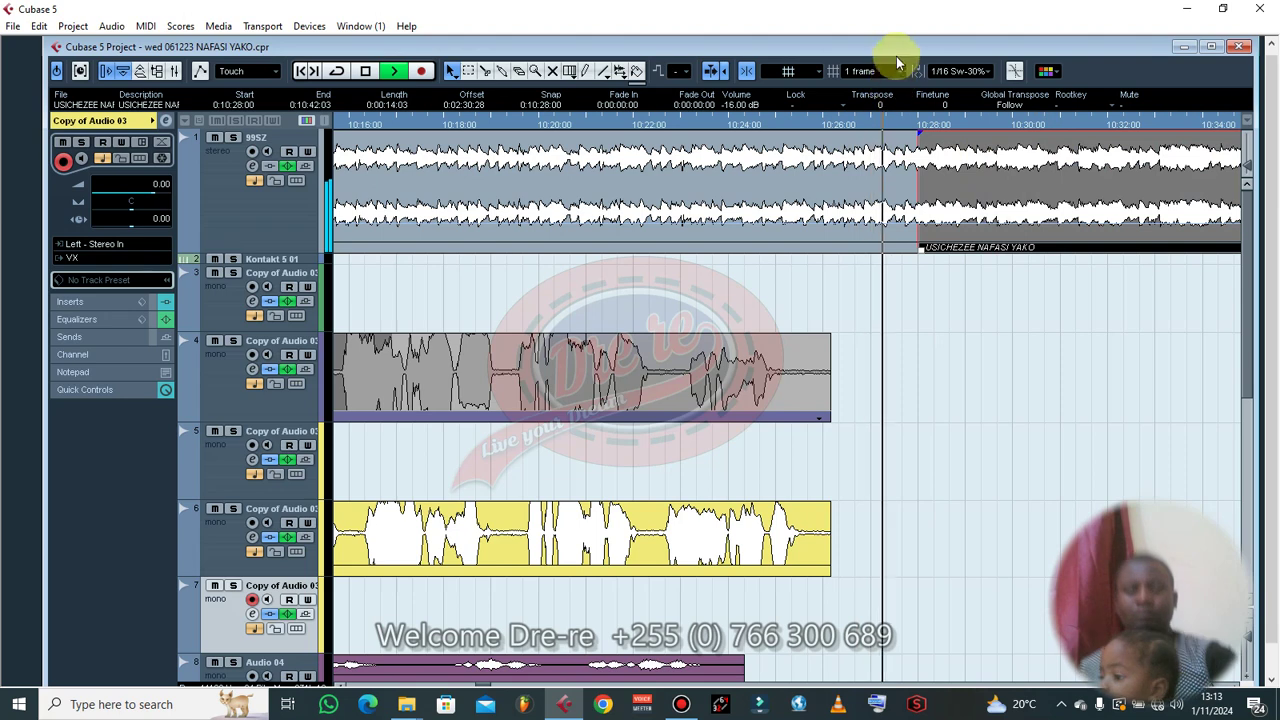
- Nudge the copied slice frame by frame to start at 10:28:05, replaying the splice after each change
key("ctrl")
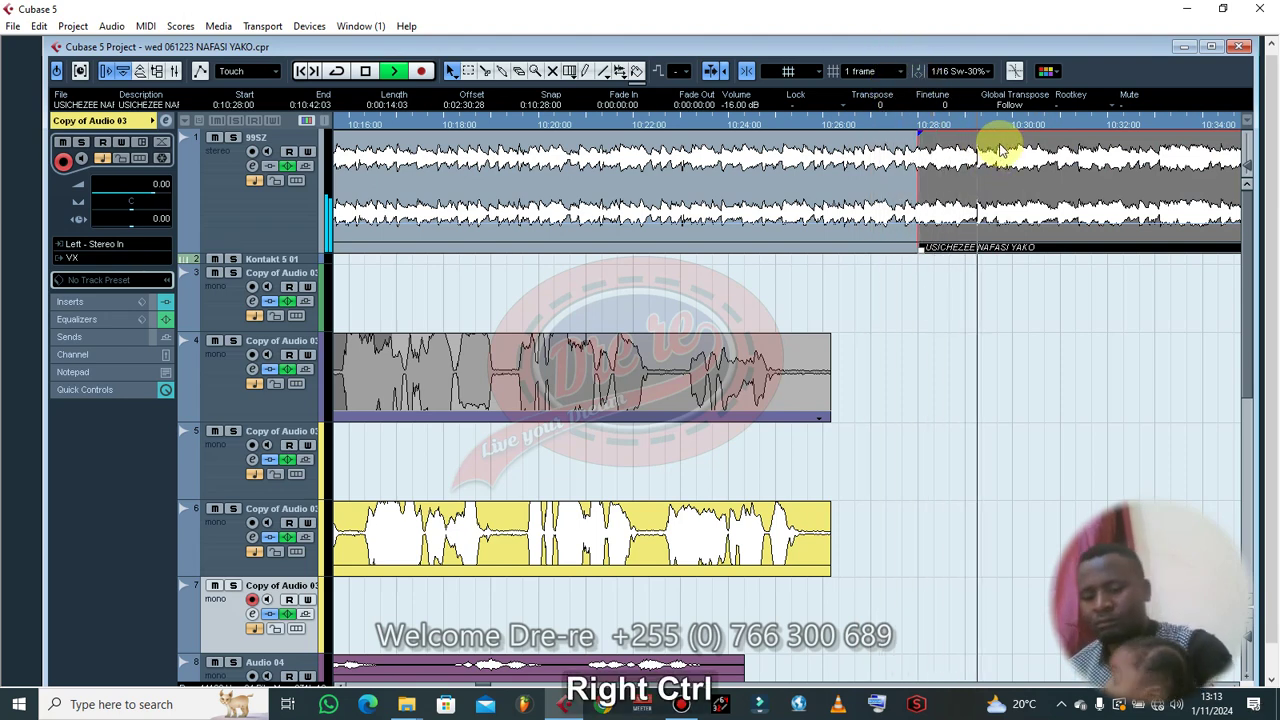
key("space")
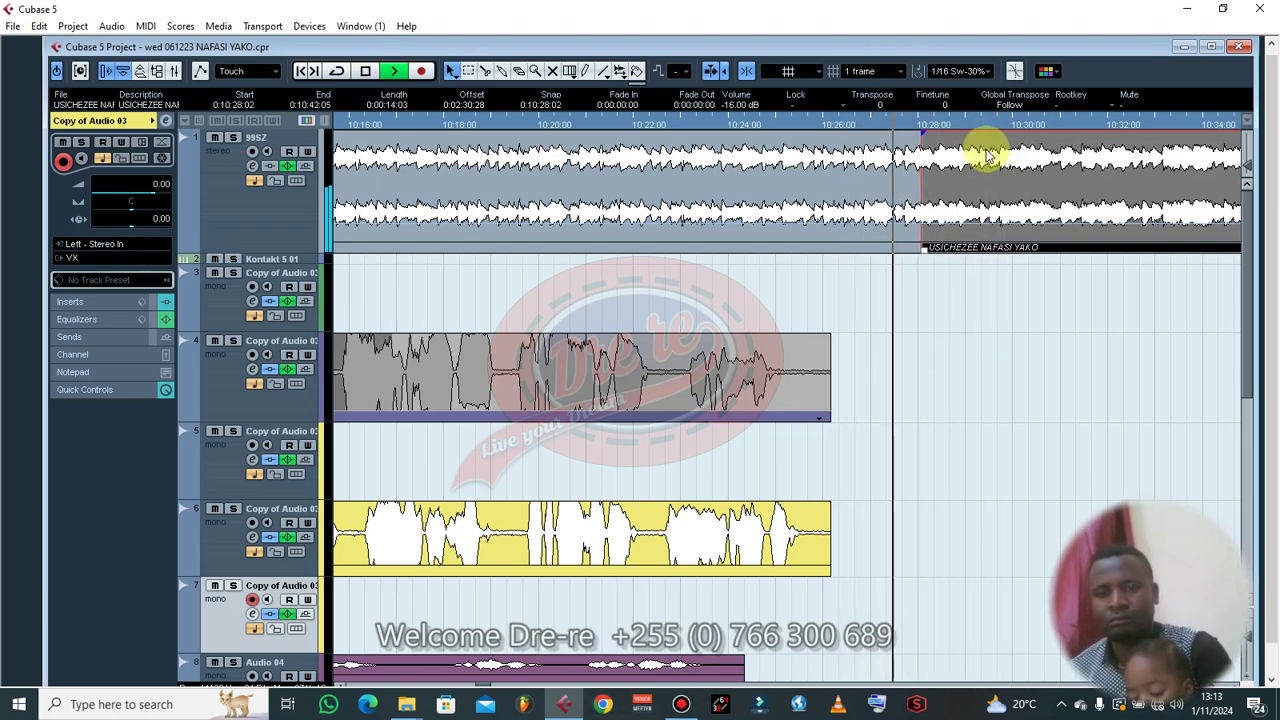
key("space")
key("space")
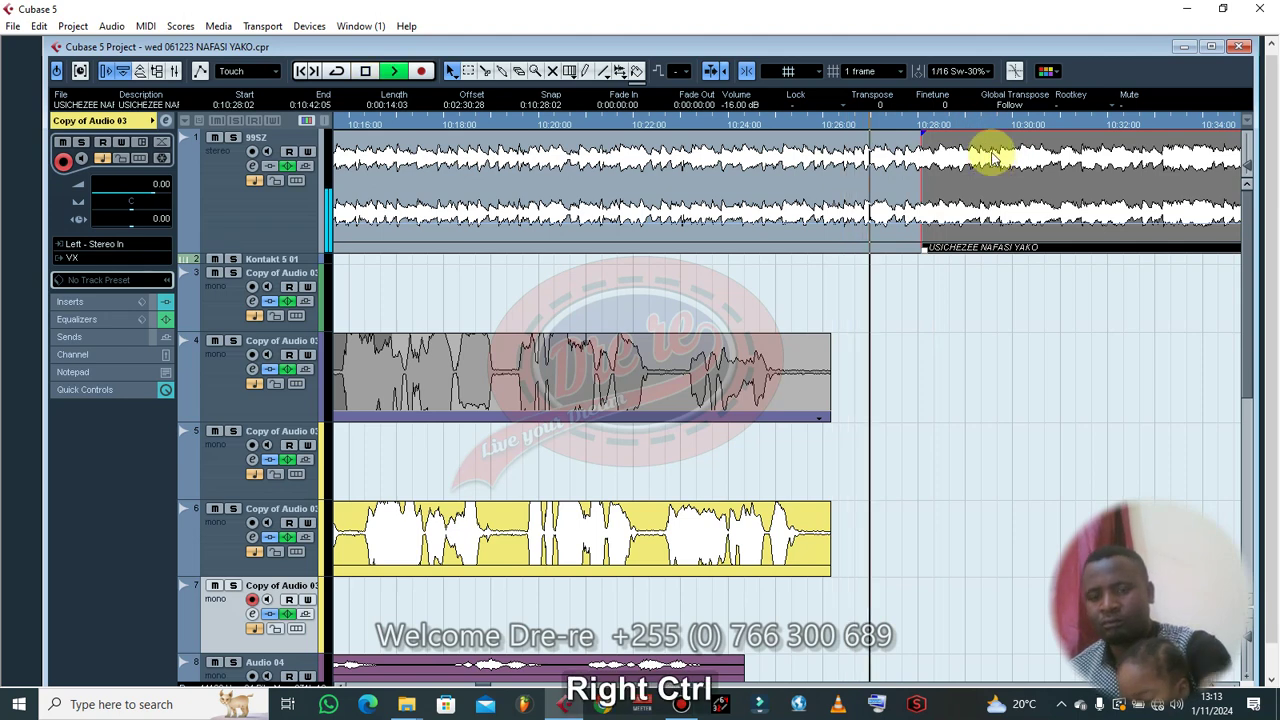
key("ctrl+Right")
key("space")
key("space")
key("ctrl+Left")
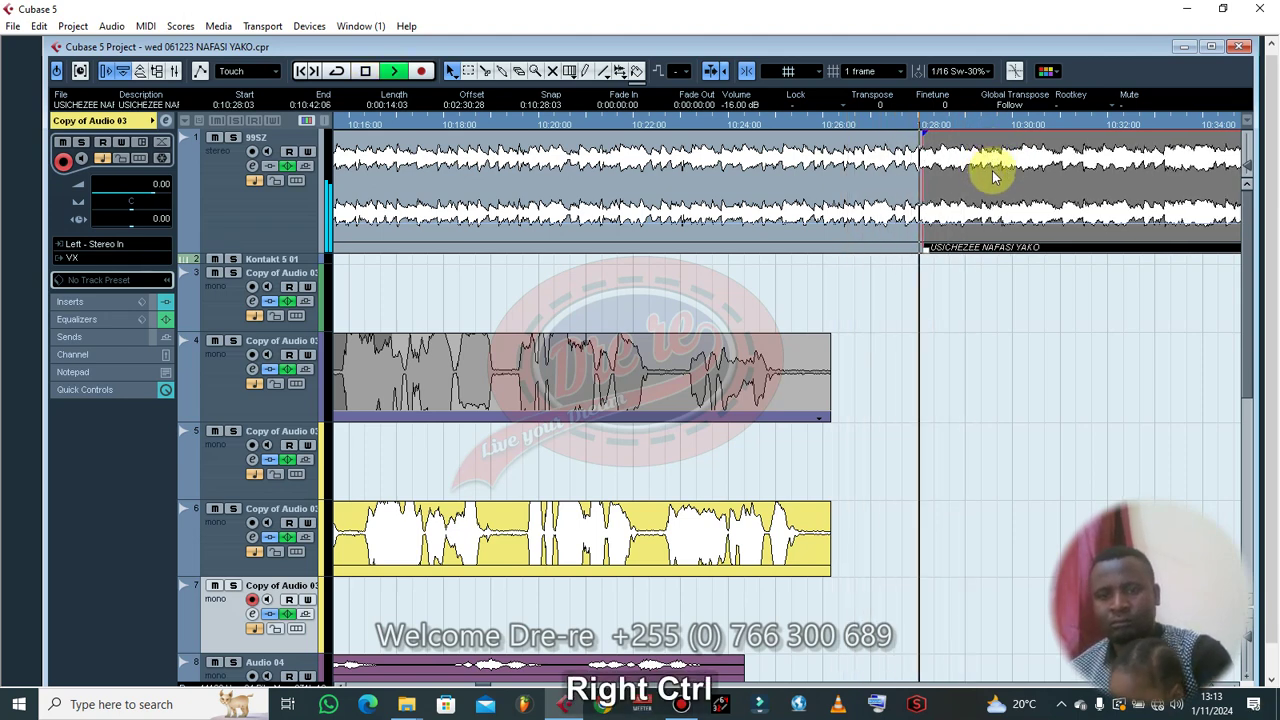
key("space")
key("space")
key("ctrl+Right")
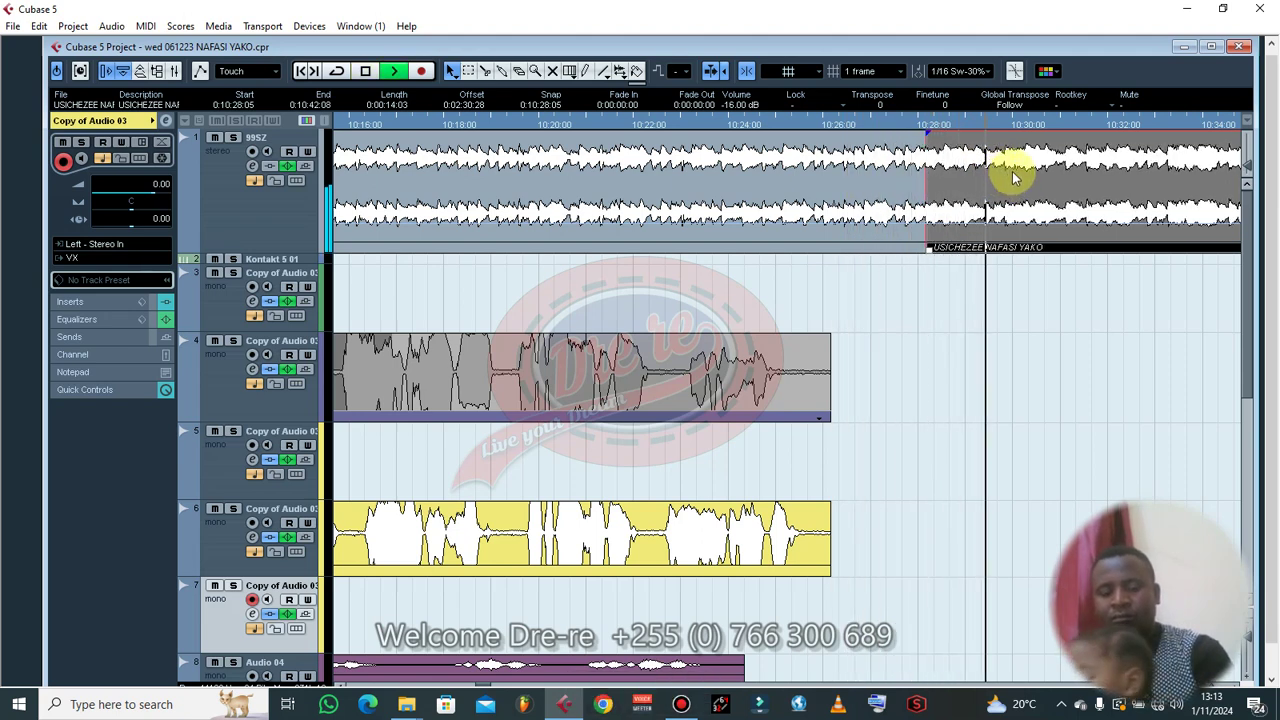
- Try the slice one frame earlier at 10:28:04, replay the splice, and return its start to 10:28:05
key("space")
key("space")
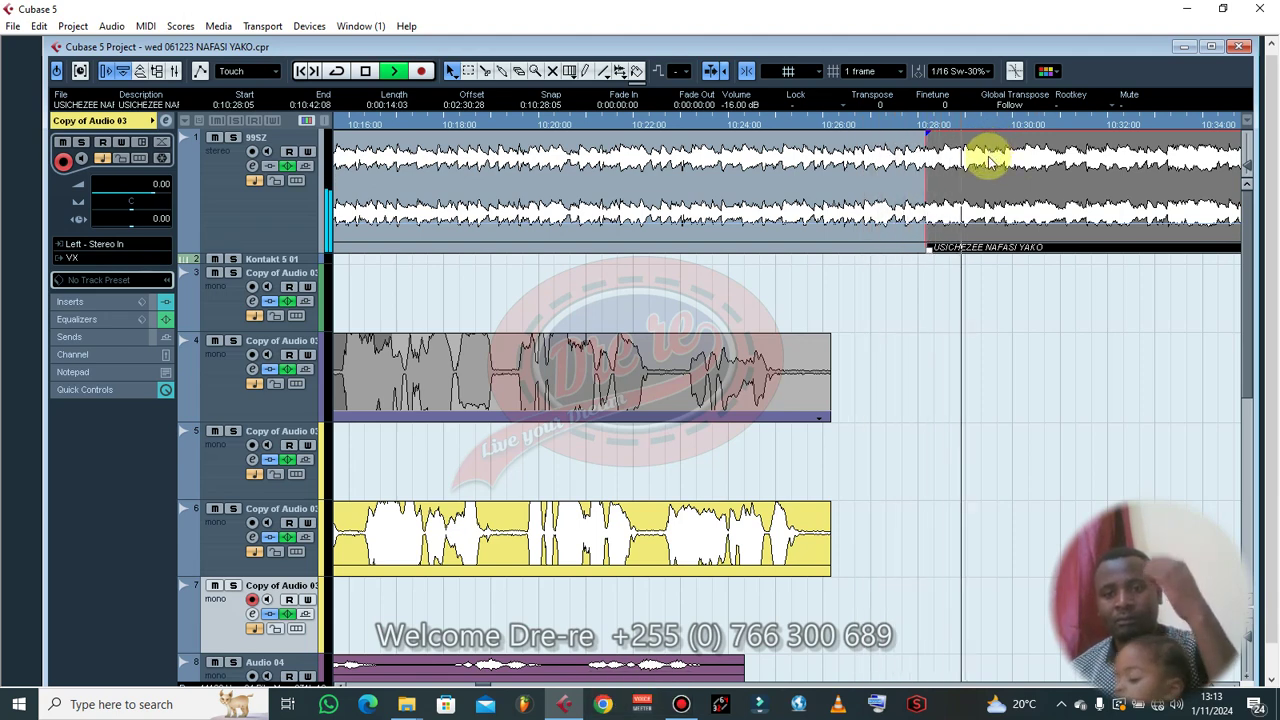
key("space")
key("space")
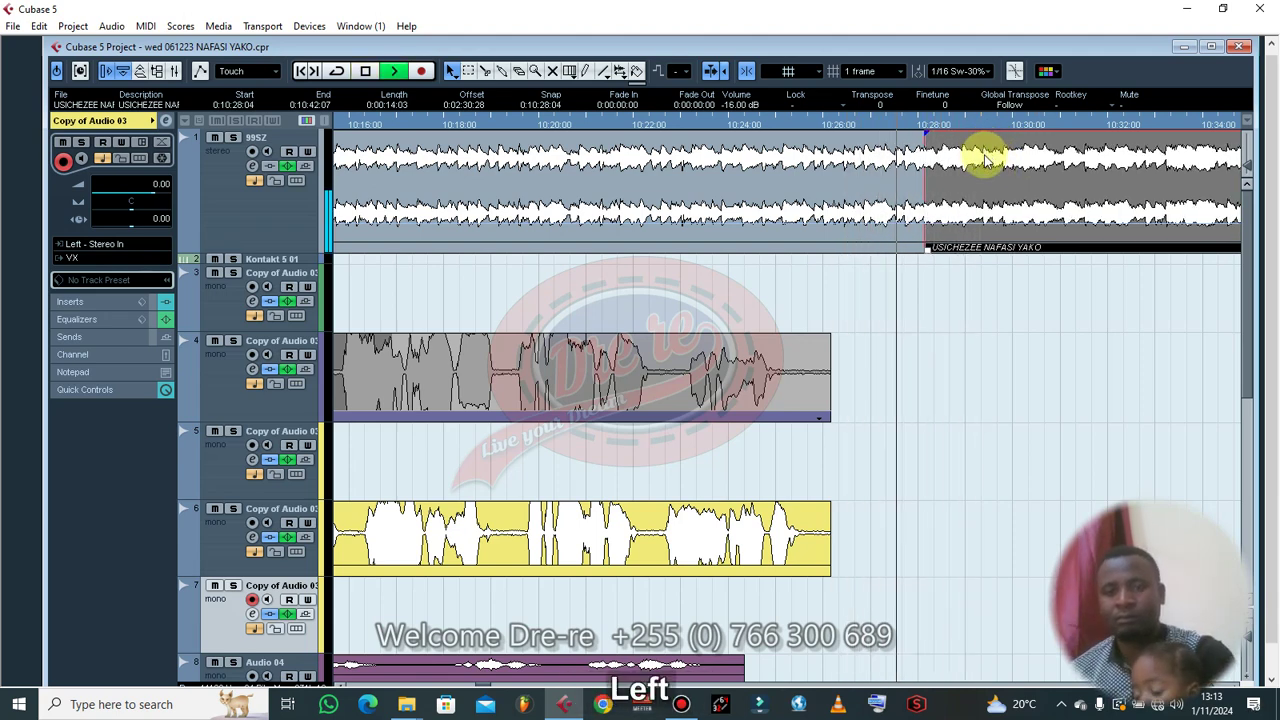
key("Right")
key("space")
- Select all vocal and backing events that follow the inserted slice, from about 10:47 onward across tracks 3 to 20
key("g")
key("g")
key("g")
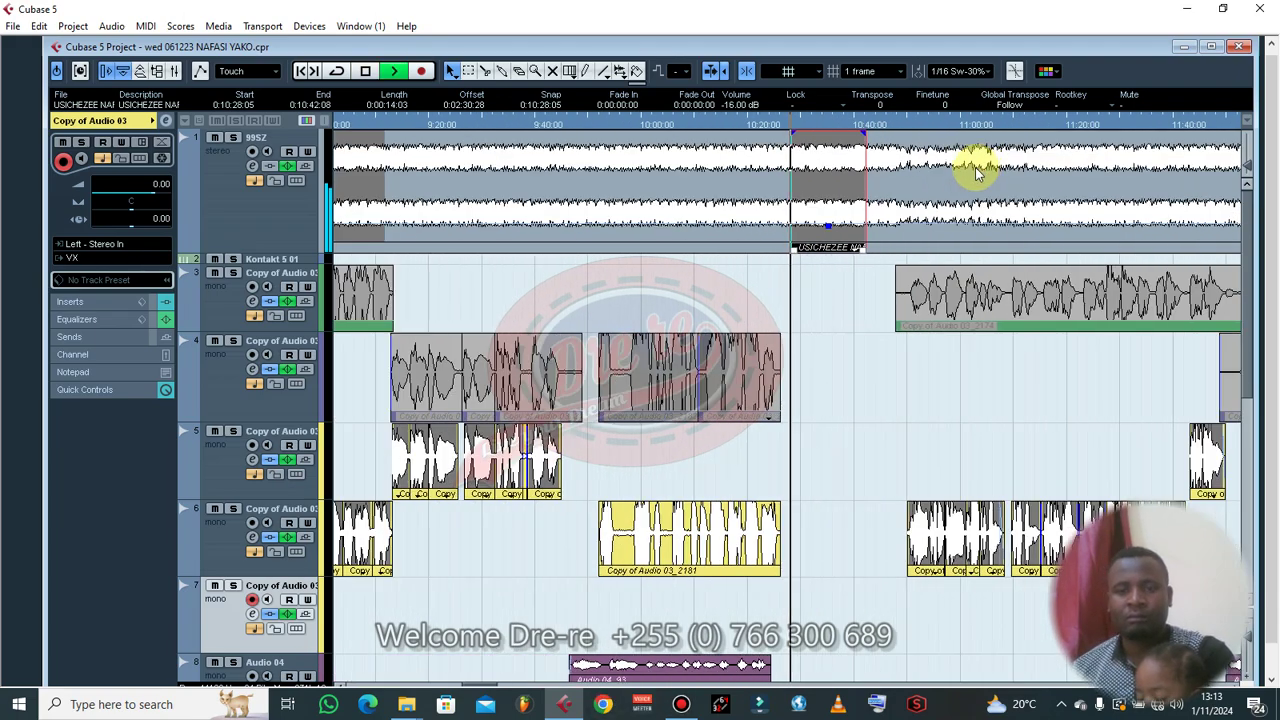
key("g")
scroll(905, 212, "down", 3)
key("g")
key("g")
key("g")
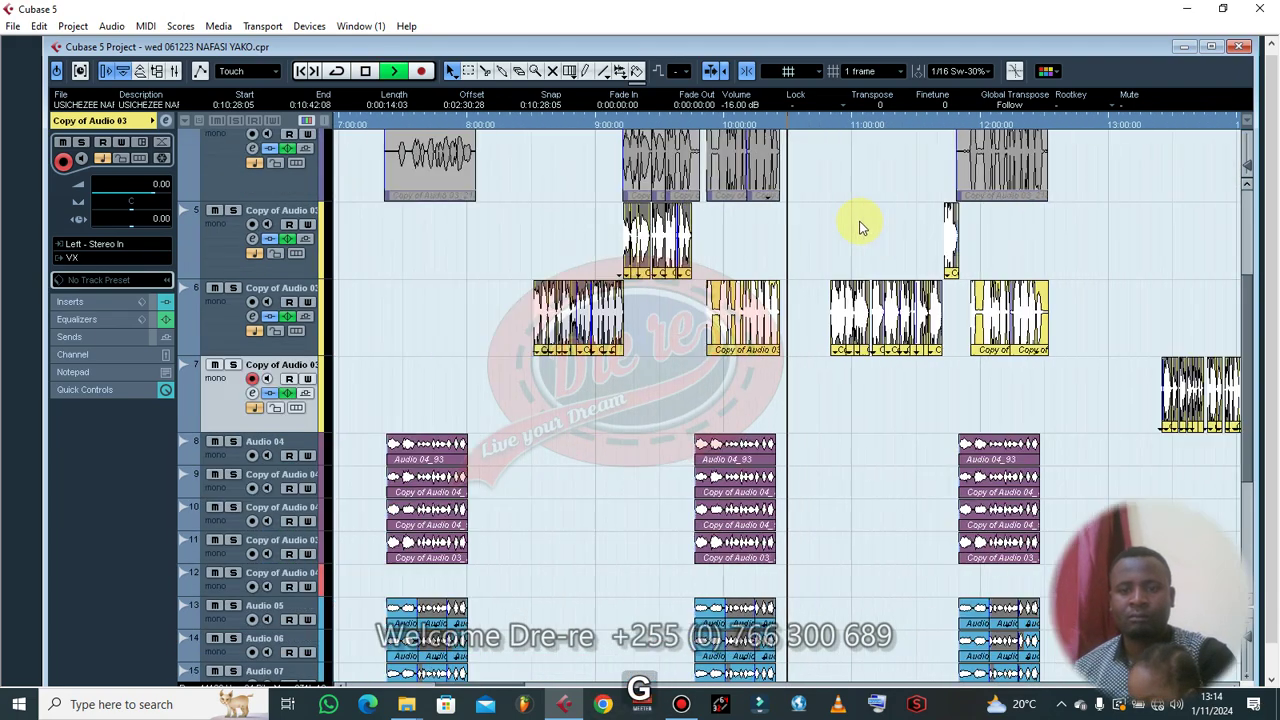
scroll(837, 223, "up", 2)
left_click_drag(798, 170, 1125, 600)
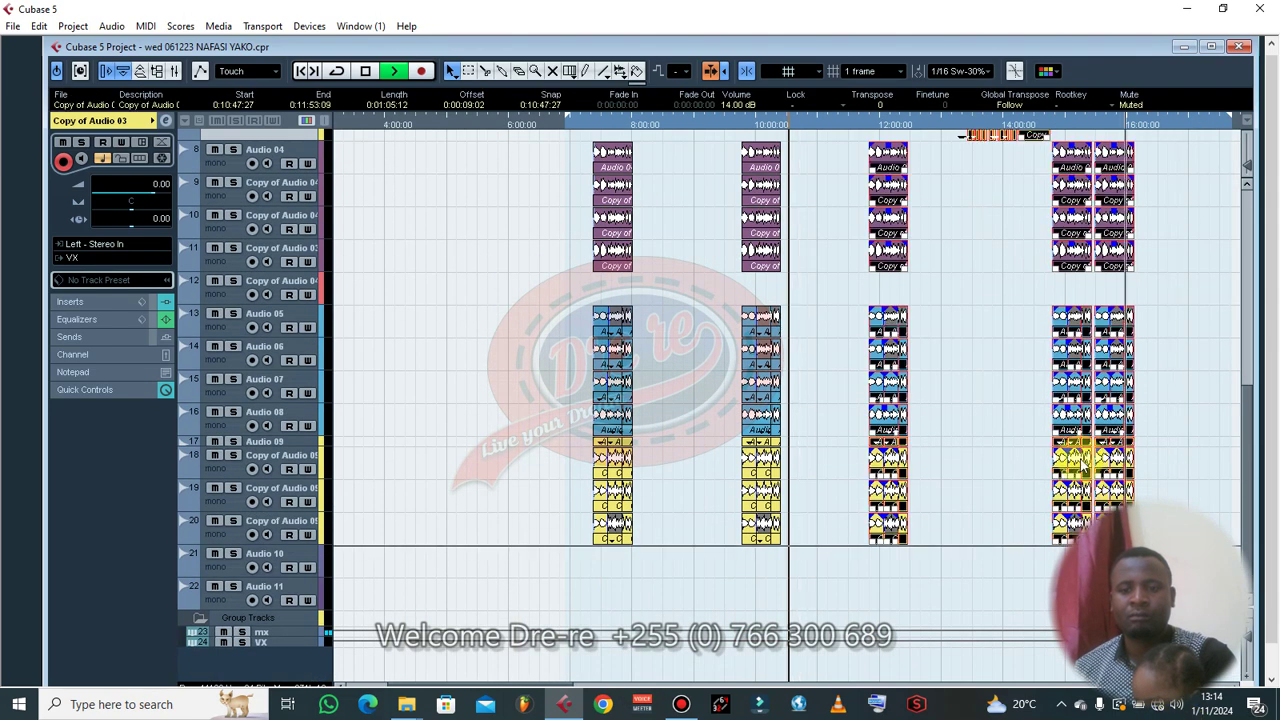
- Move the selected vocal and backing events earlier together so the first one starts at 10:39:08
scroll(1050, 430, "up", 5)
key("h")
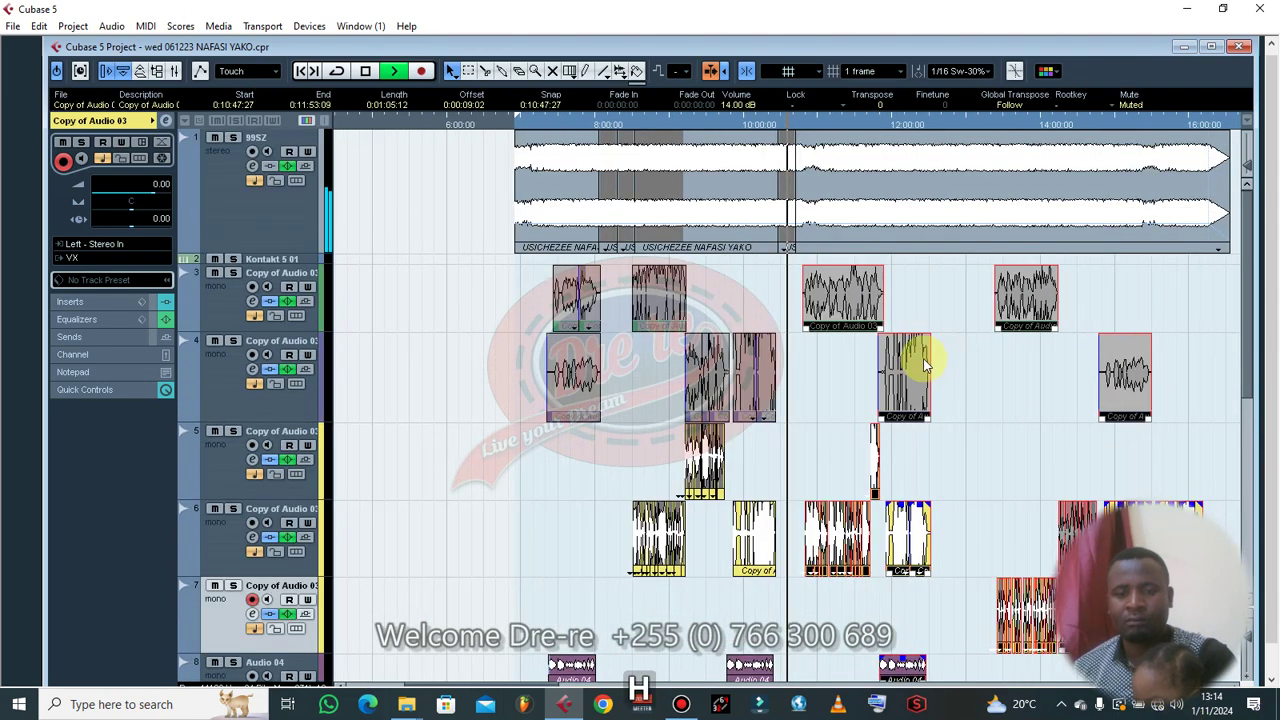
key("h")
key("h")
key("h")
key("h")
left_click_drag(1013, 301, 934, 300)
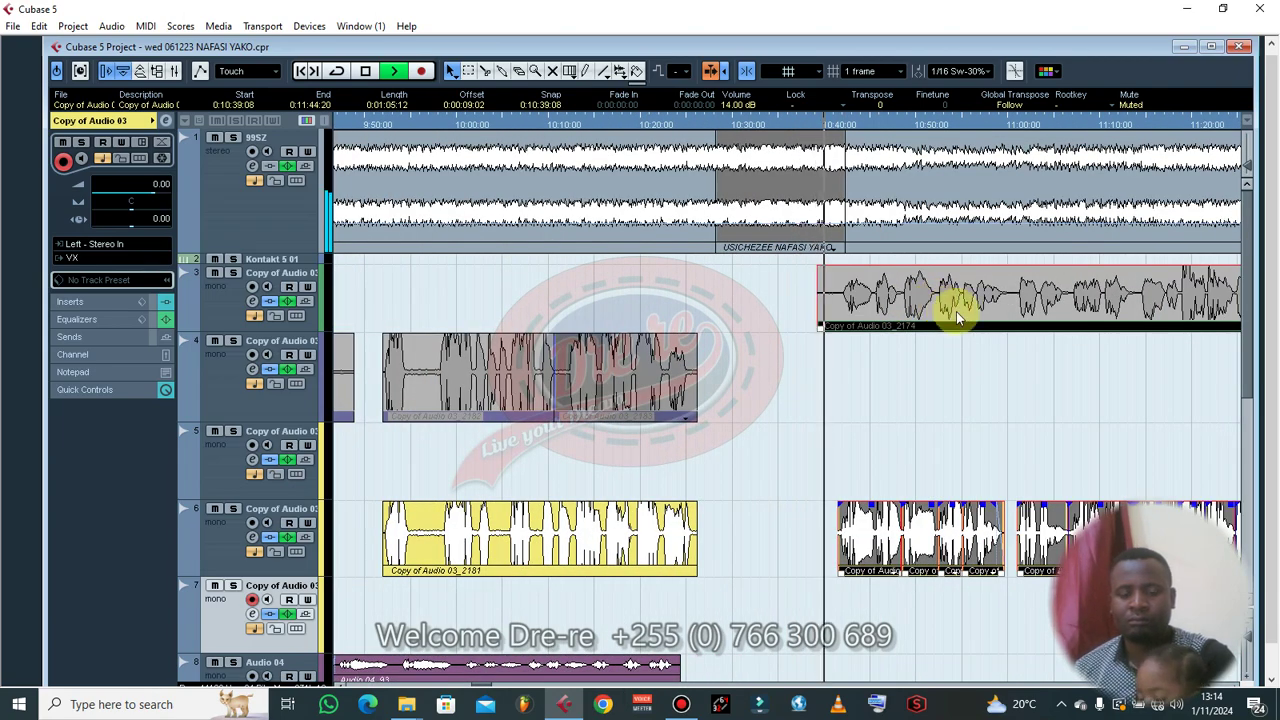
- Try nudging the selected events one and two frames later during playback, and return the first one to 10:39:08
key("h")
key("h")
key("h")
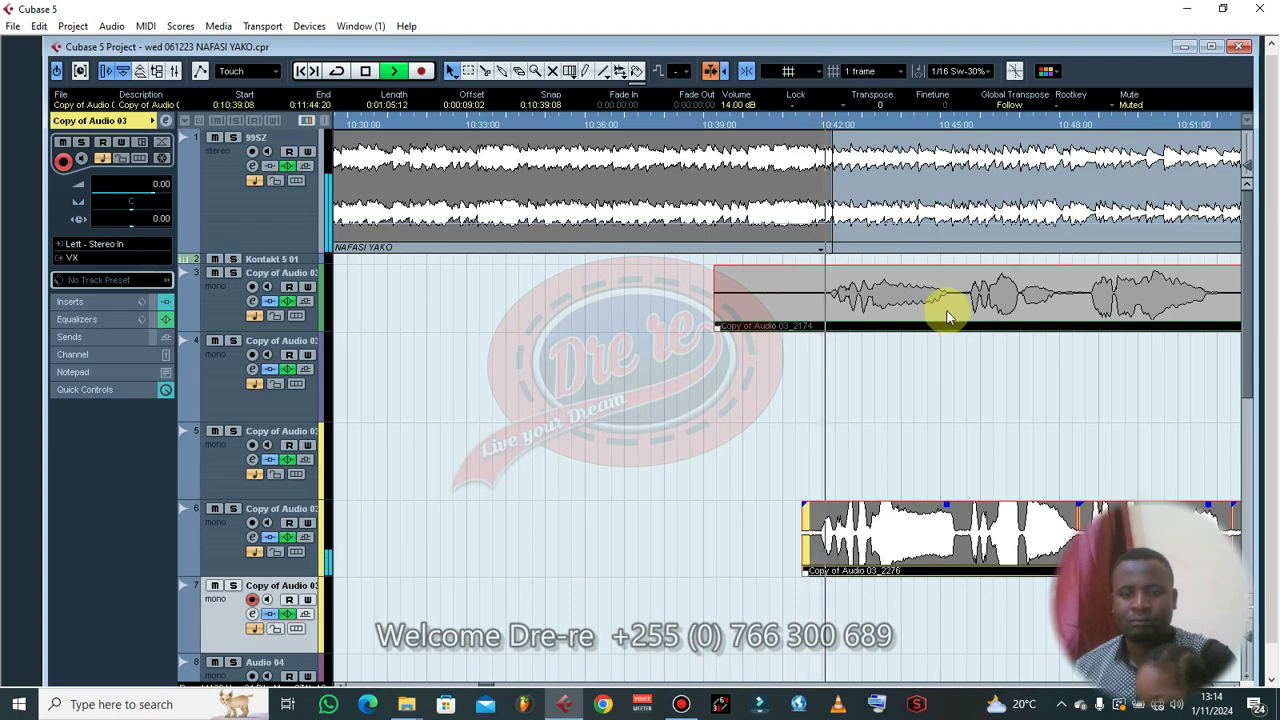
left_click(746, 124)
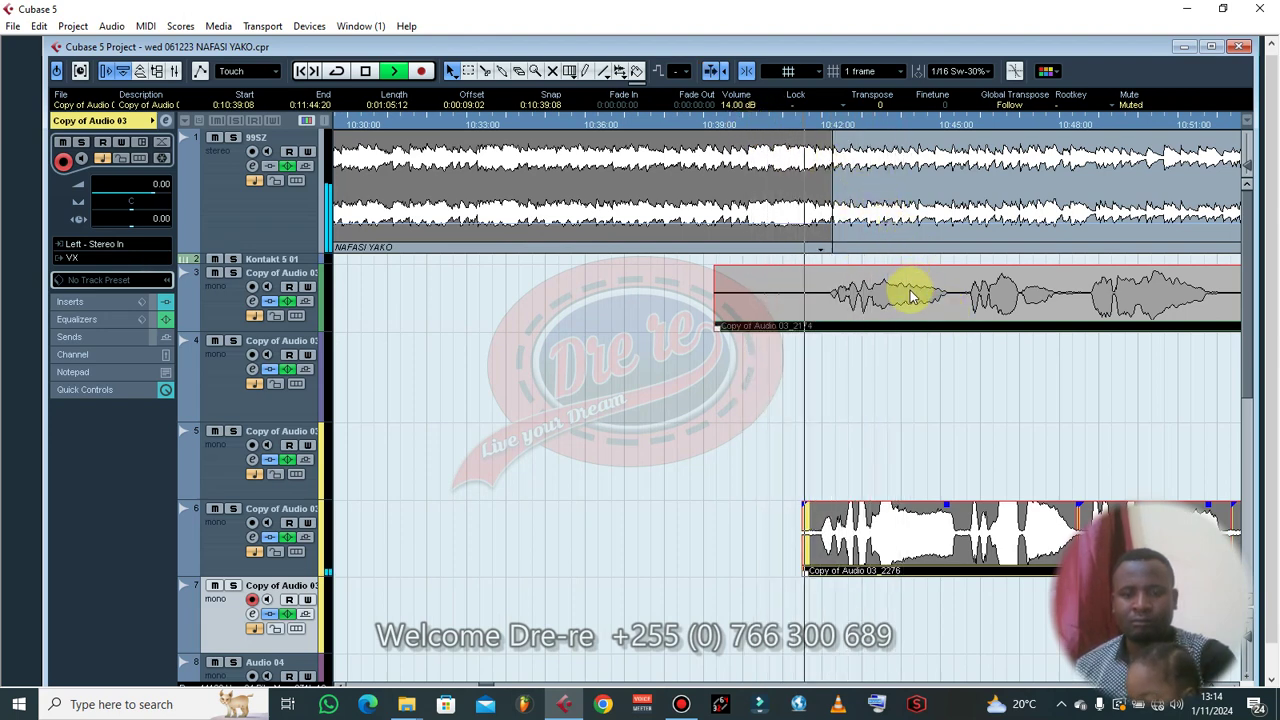
key("ctrl+Right")
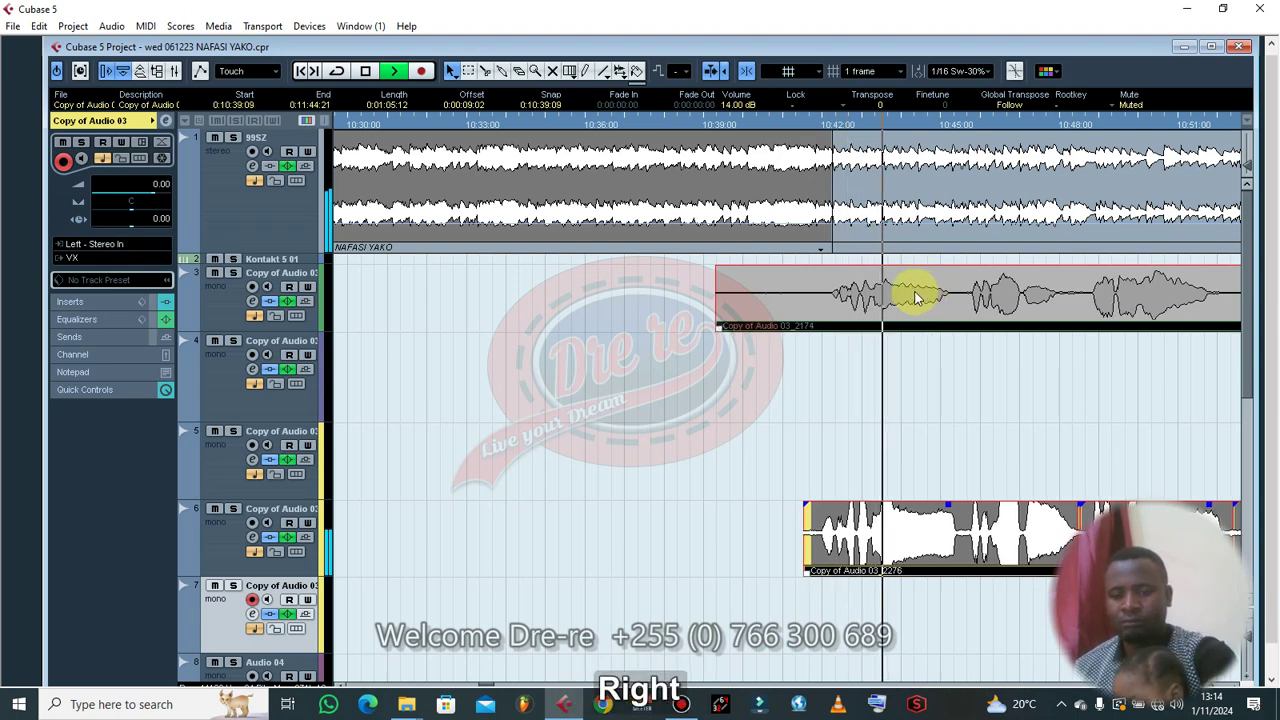
key("ctrl+Right")
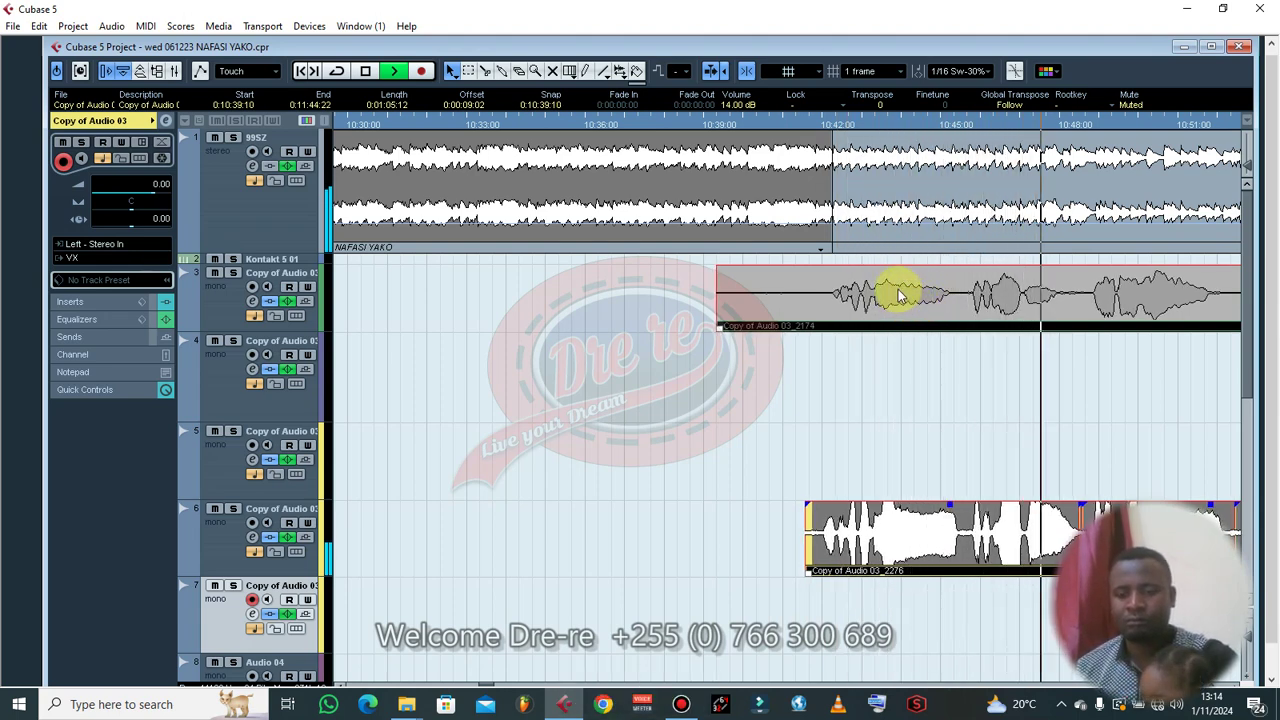
key("ctrl+Left")
key("ctrl+Left")
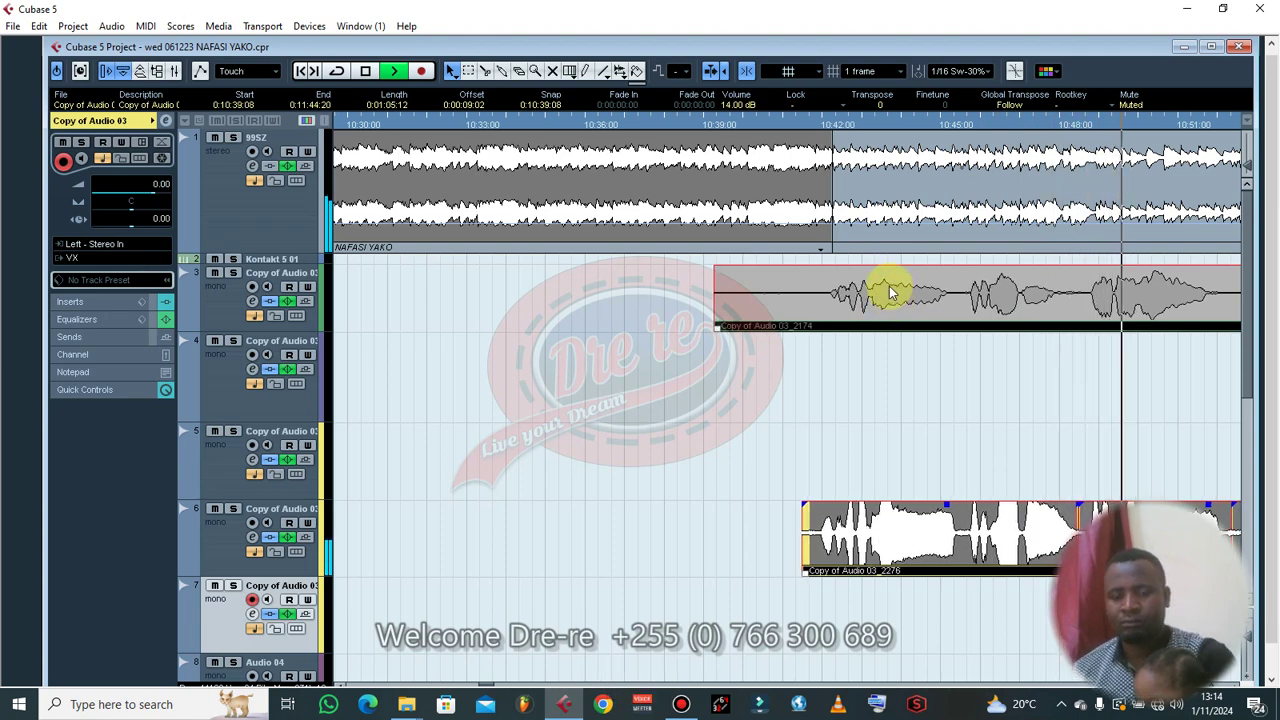
key("space")
key("space")
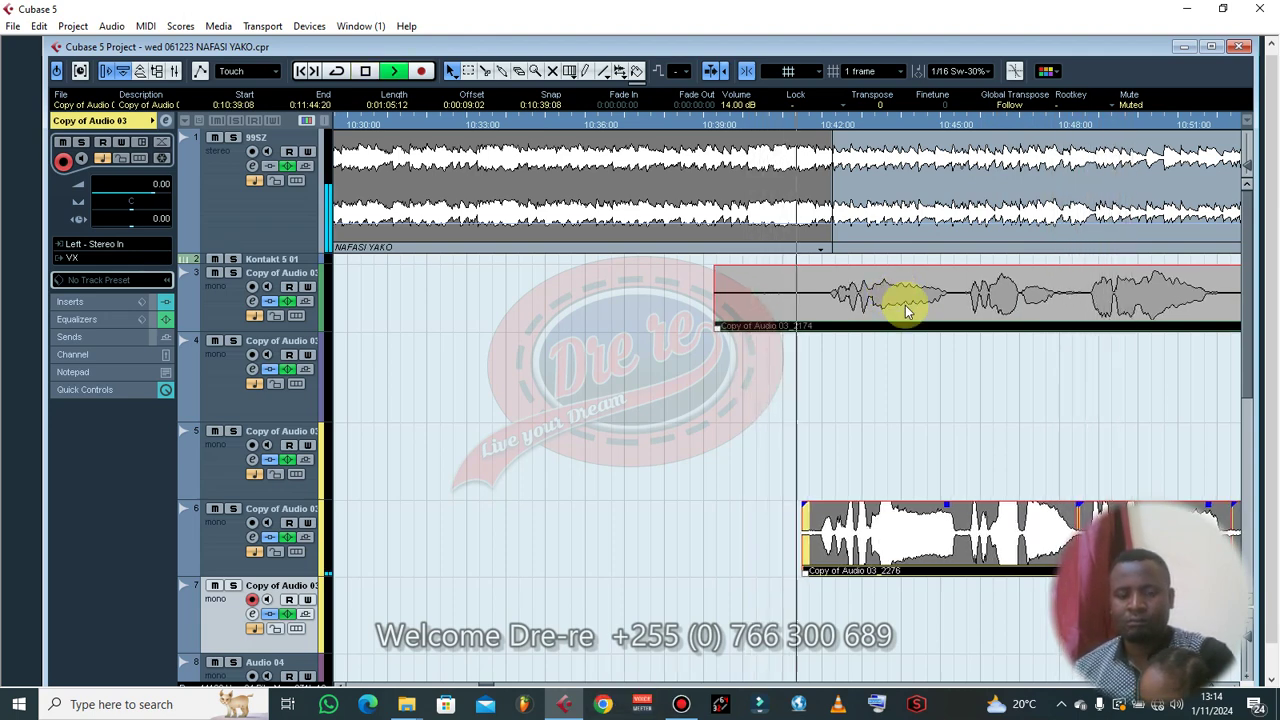
- Move the selected vocal and backing events later so the first one starts at 10:39:15, comparing it with one frame earlier
left_click_drag(912, 309, 922, 309)
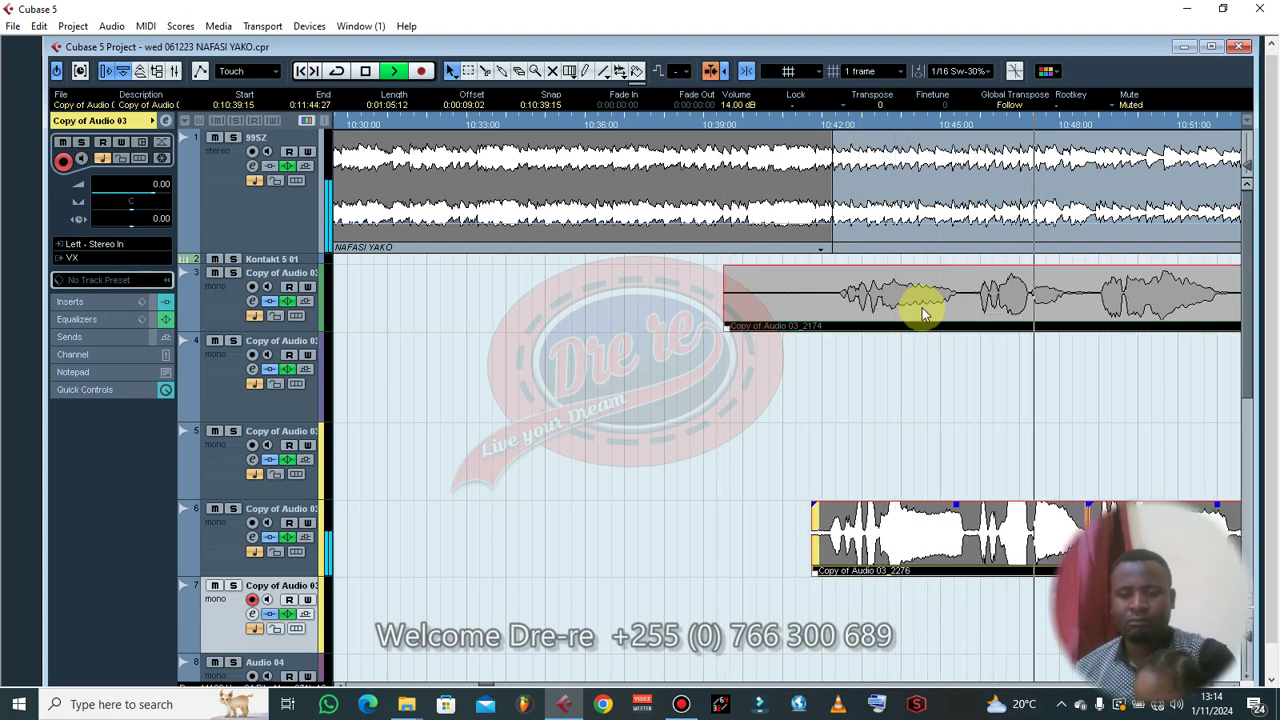
key("ctrl+Left")
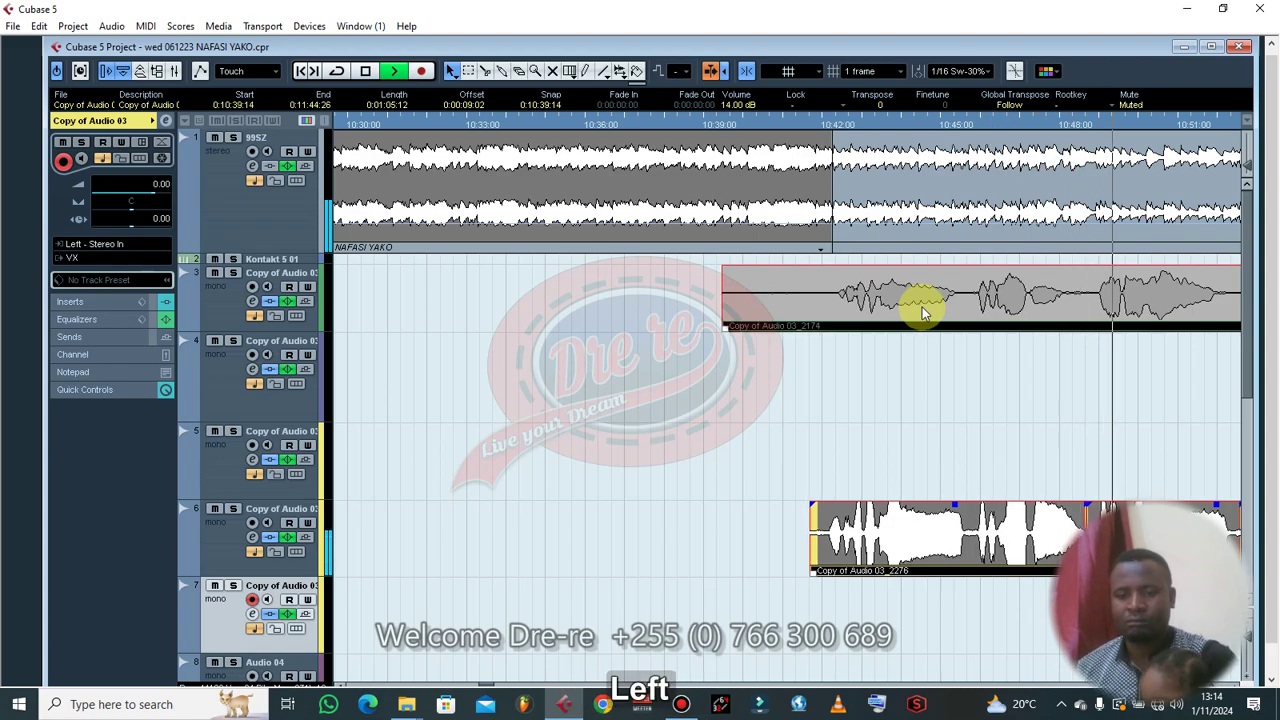
scroll(922, 307, "down", 5)
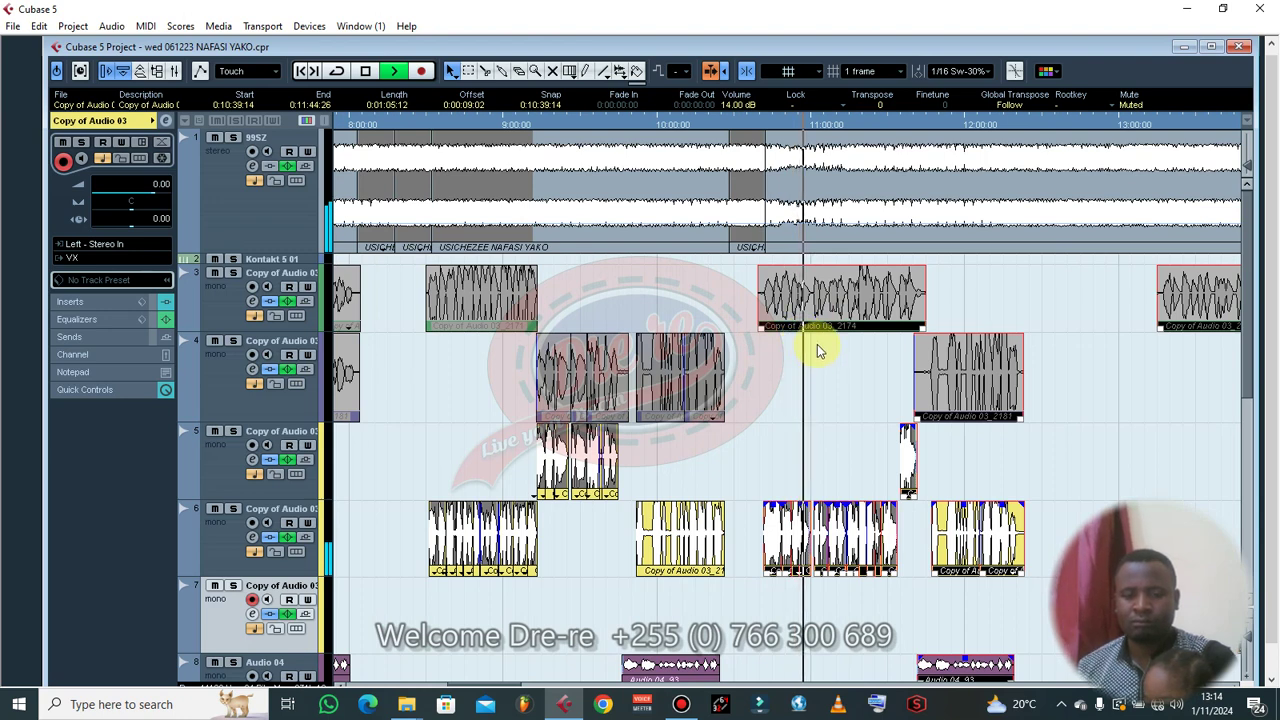
key("ctrl+Right")
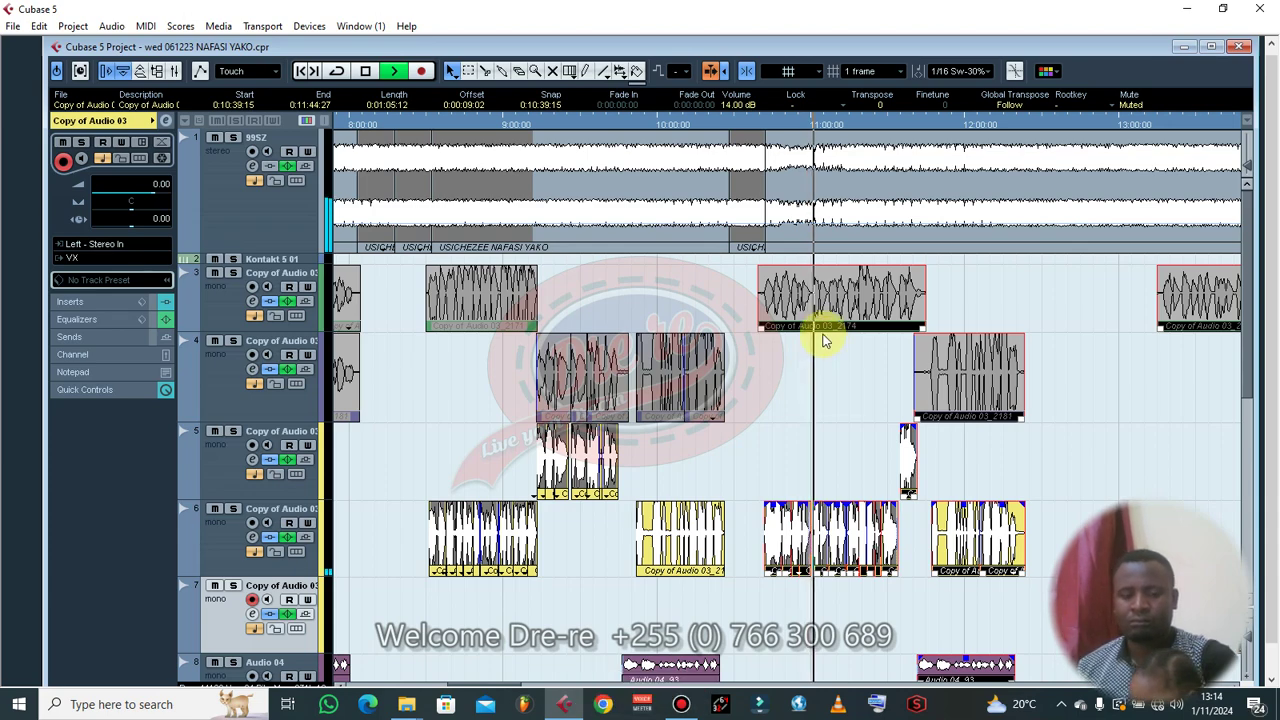
- Nudge the selected vocal and backing events later frame by frame during playback until the first one starts at 10:40:27
scroll(822, 340, "up", 6)
key("ctrl+Right")
key("ctrl+Right")
key("ctrl+Right")
key("ctrl+Right")
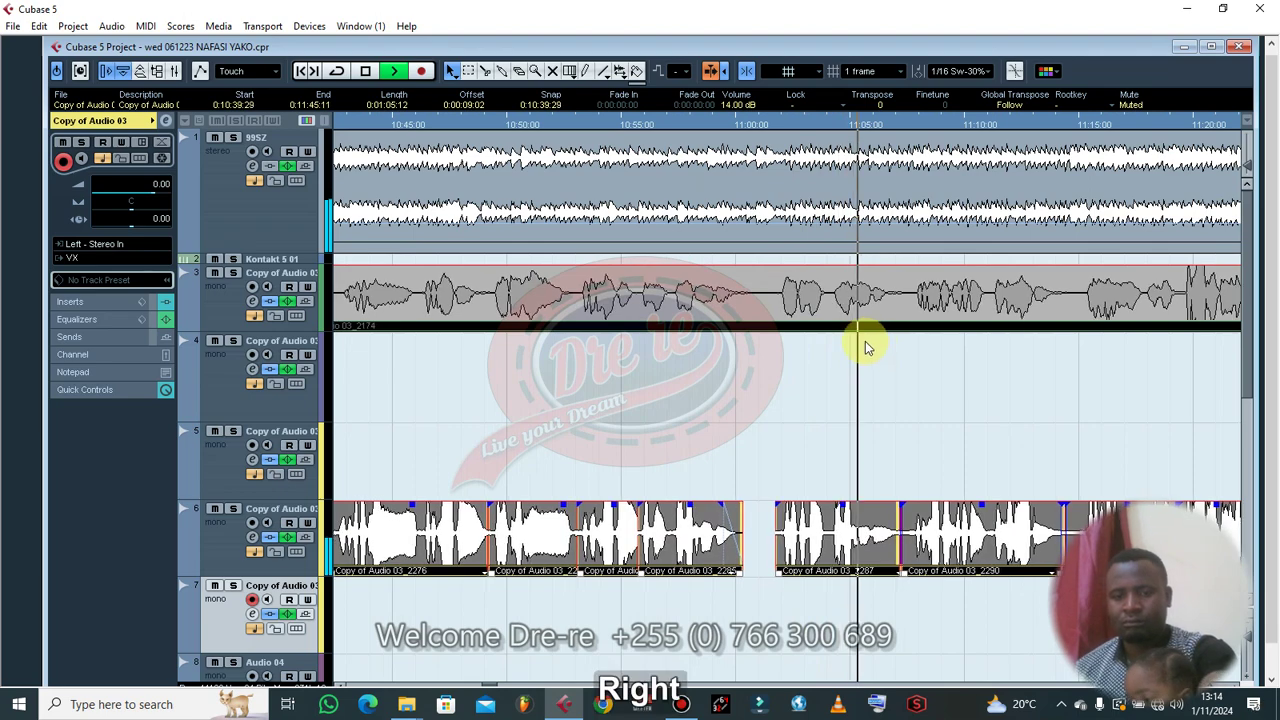
key("ctrl+Right")
key("ctrl+Right")
key("ctrl+Right")
key("ctrl+Right")
key("ctrl+Right")
key("ctrl+Right")
key("ctrl+Right")
key("ctrl+Right")
key("ctrl+Right")
key("ctrl+Right")
key("ctrl+Right")
key("ctrl+Right")
key("ctrl+Right")
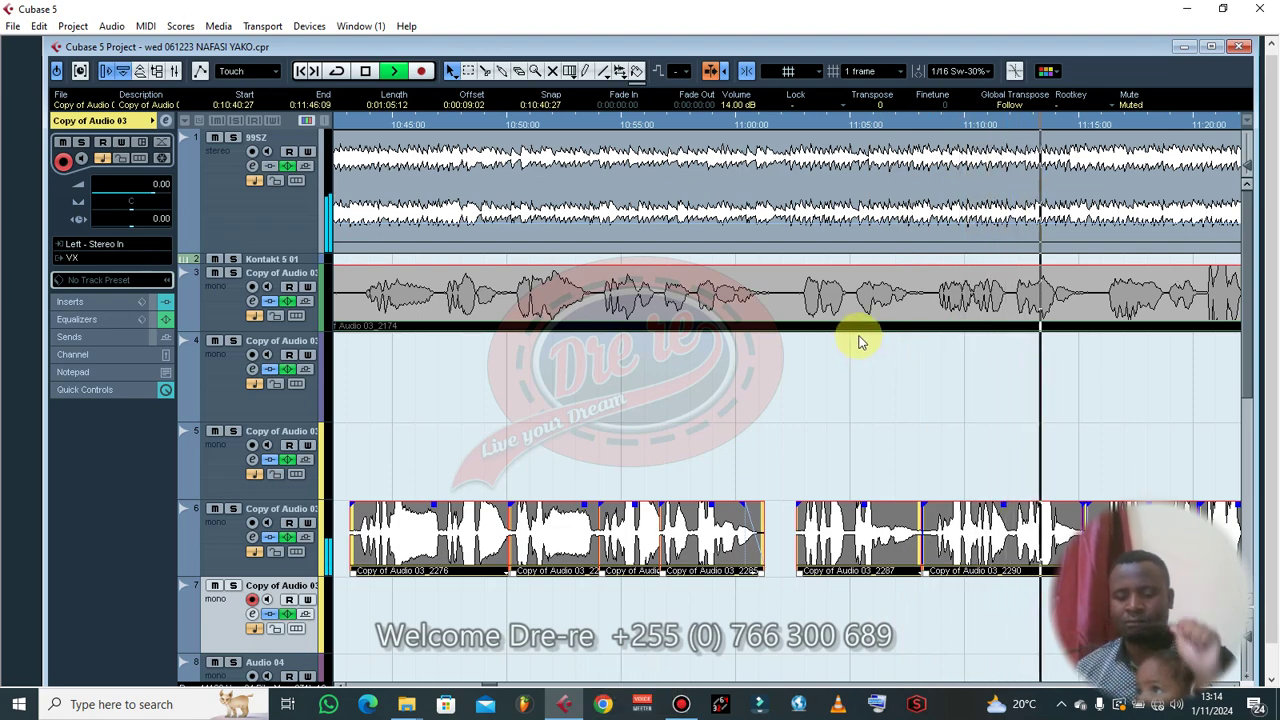
- Play on through the shifted section and examine how the vocal and backing events line up across the song
key("g")
key("g")
key("g")
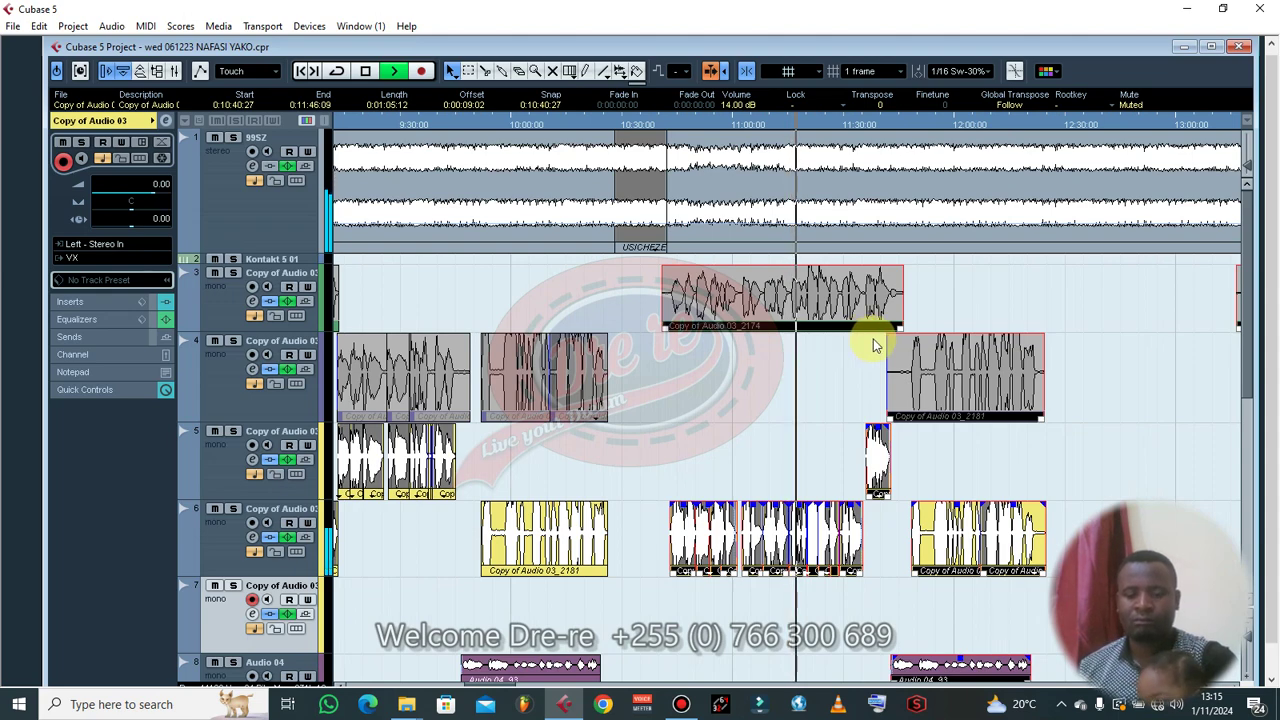
key("g")
key("g")
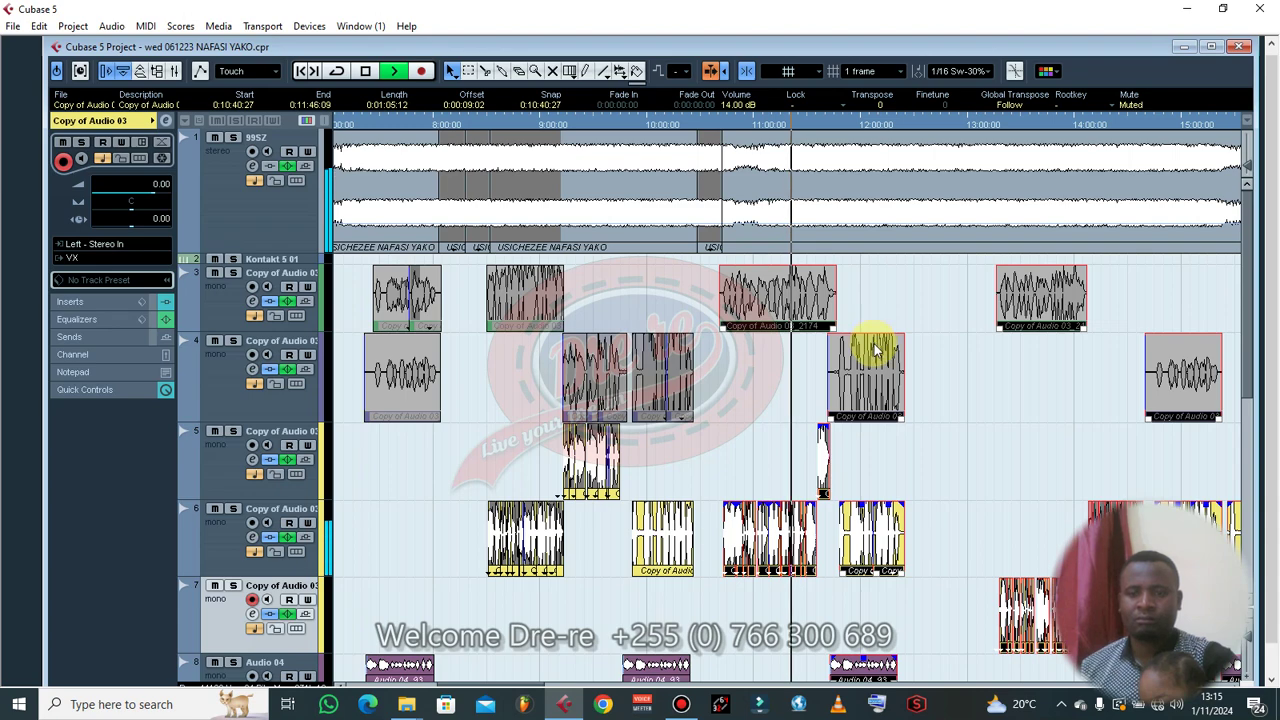
key("g")
key("g")
key("g")
key("g")
key("g")
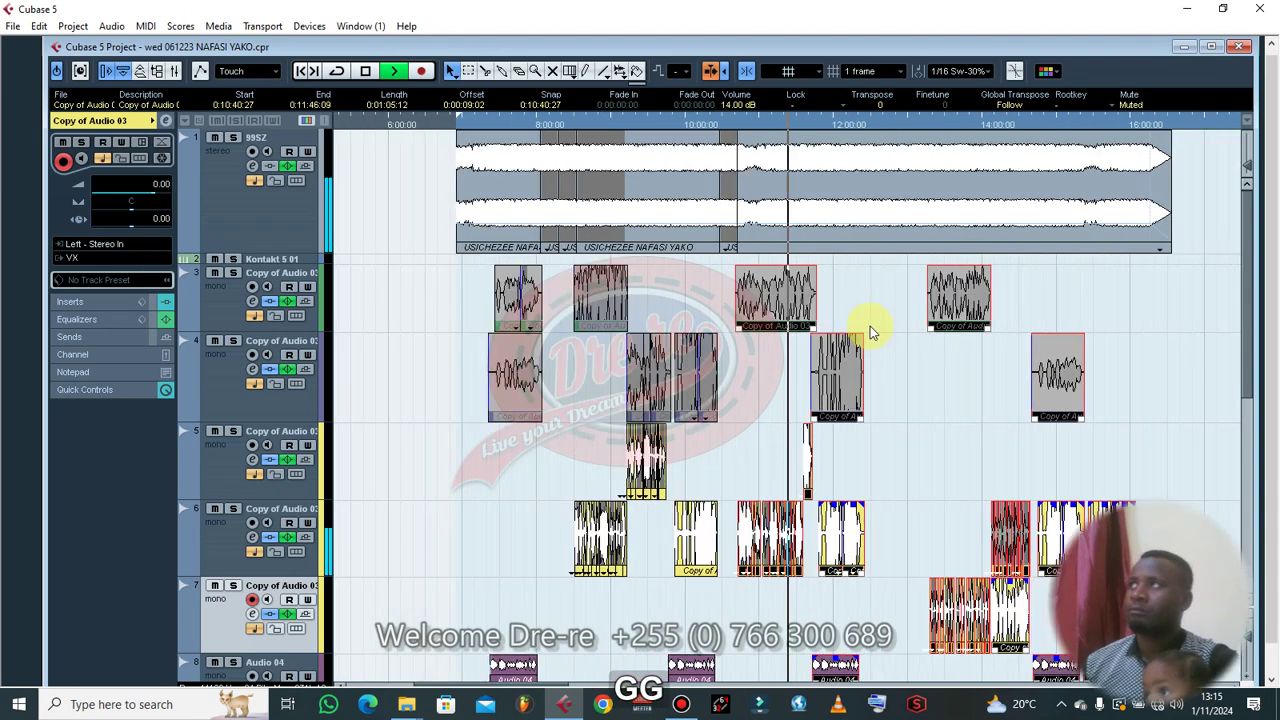
key("g")
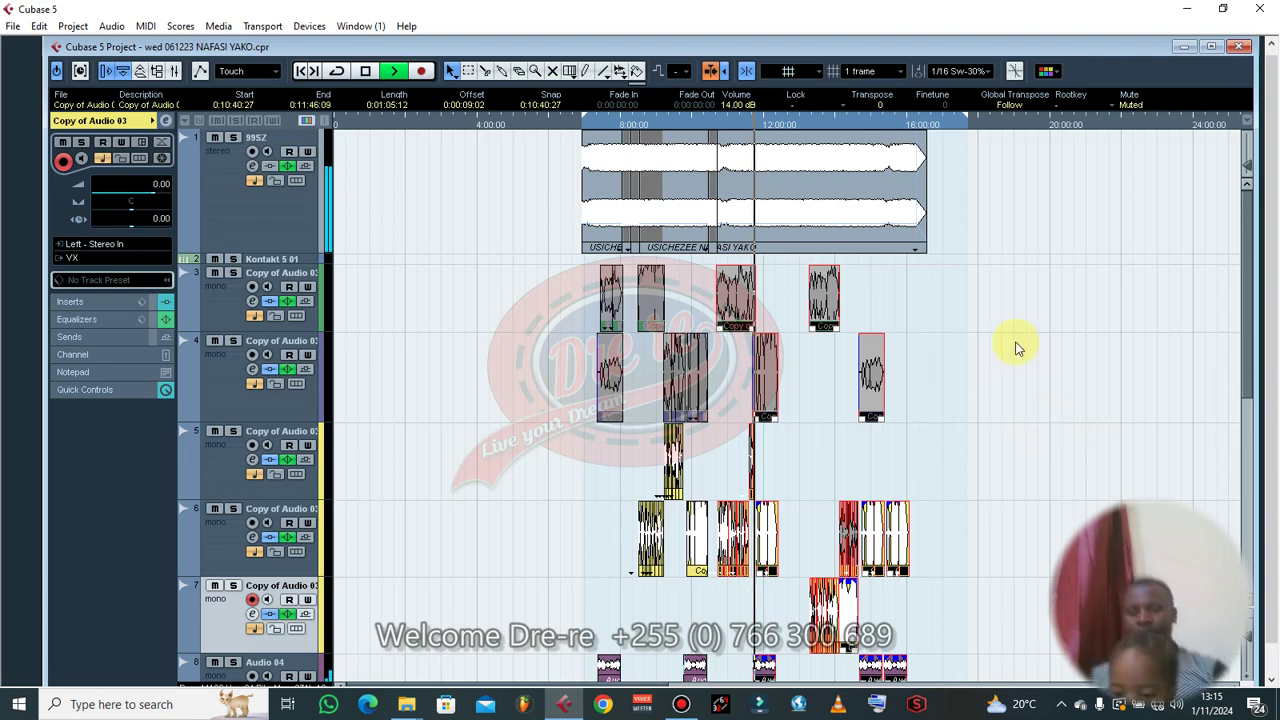
scroll(1110, 343, "down", 2)
key("h")
key("h")
key("h")
key("h")
key("h")
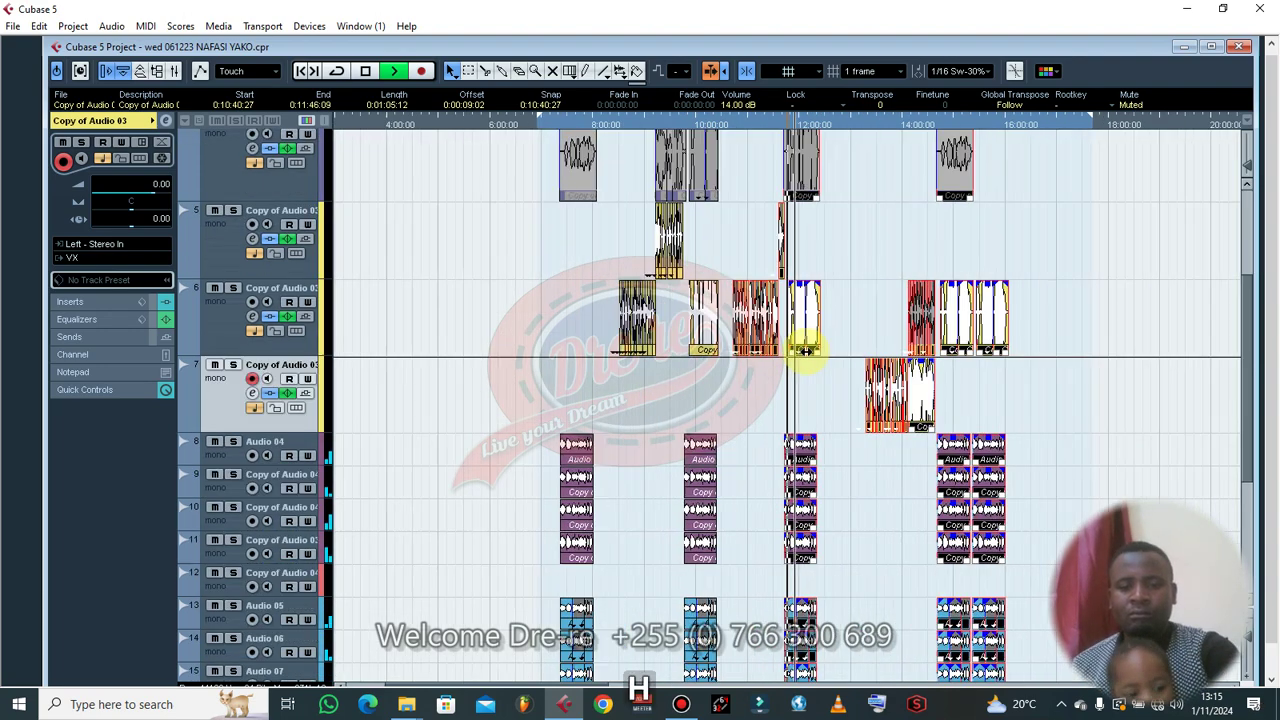
- Replay the vocal entry from about 10:36 and nudge the selected events later so the first one starts at 10:41:09
left_click_drag(678, 126, 690, 133)
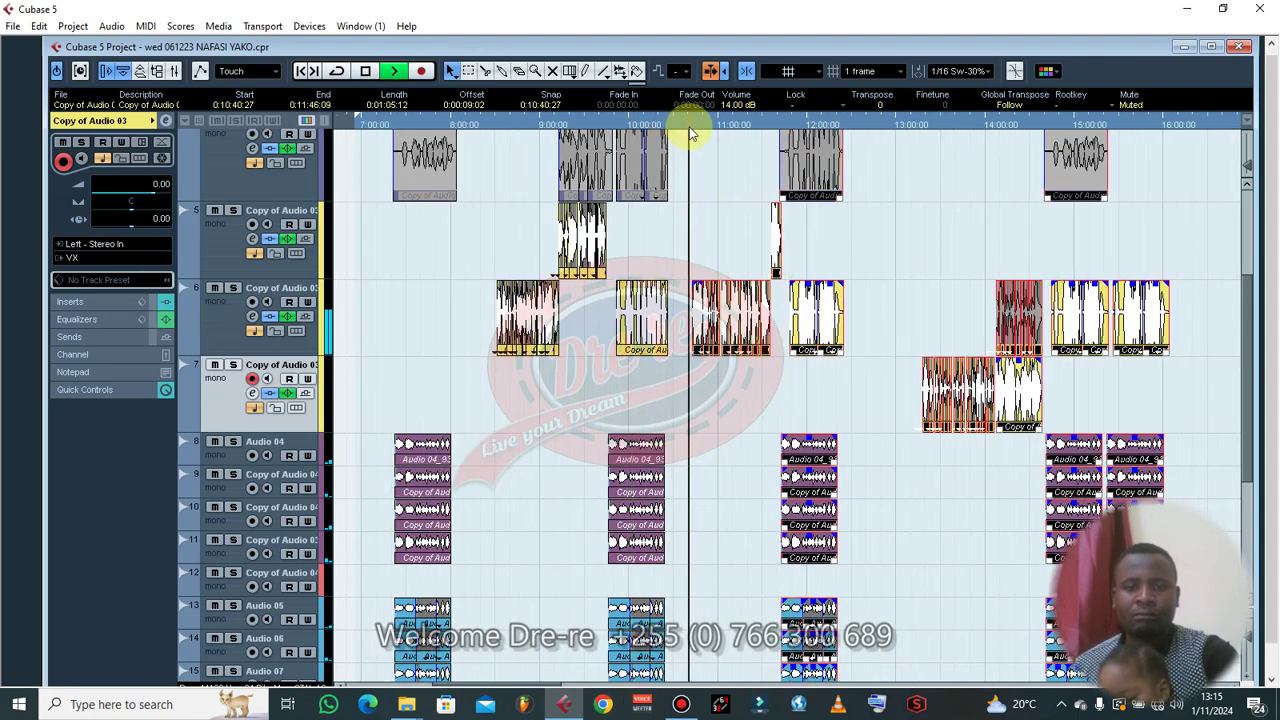
key("h")
key("h")
key("h")
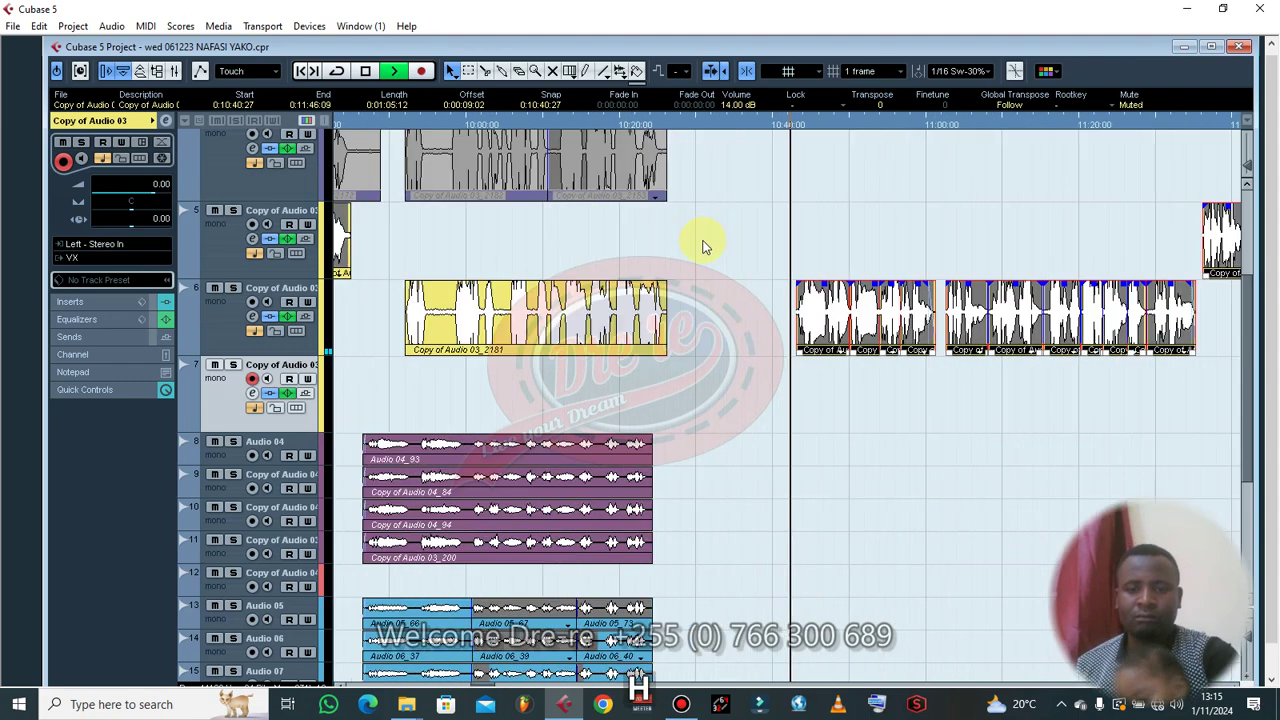
left_click(757, 127)
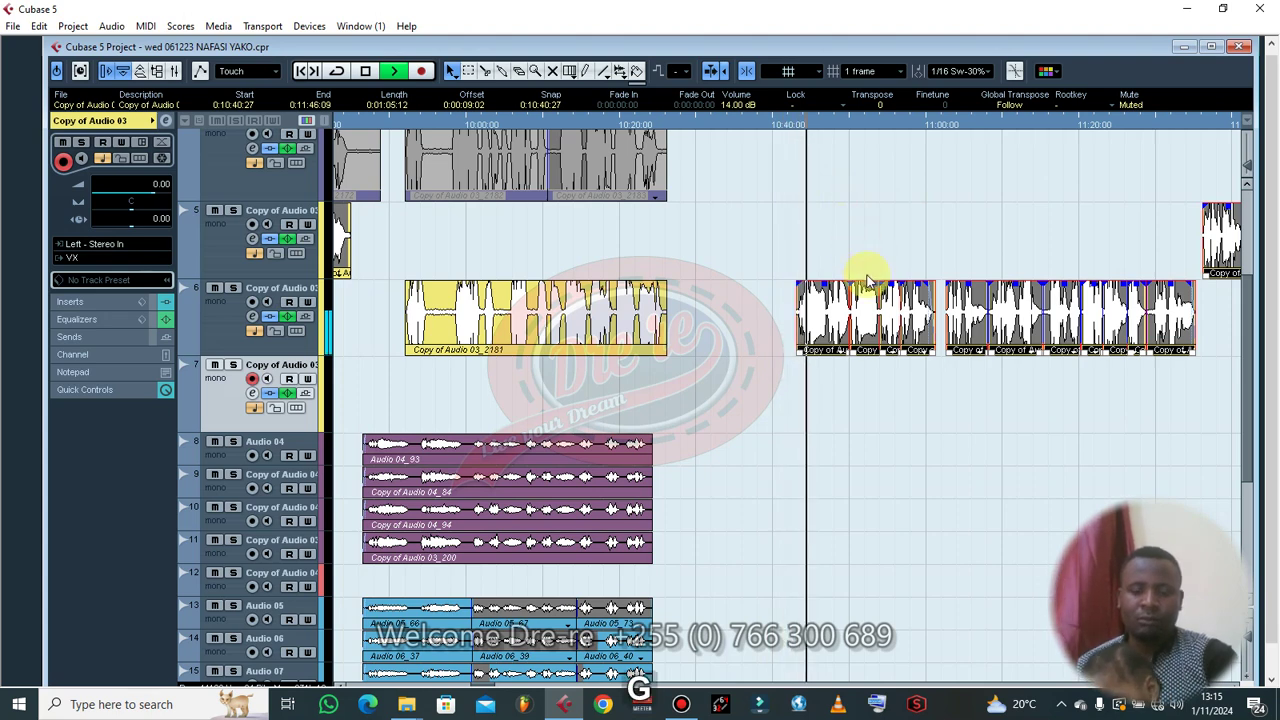
key("g")
key("Right")
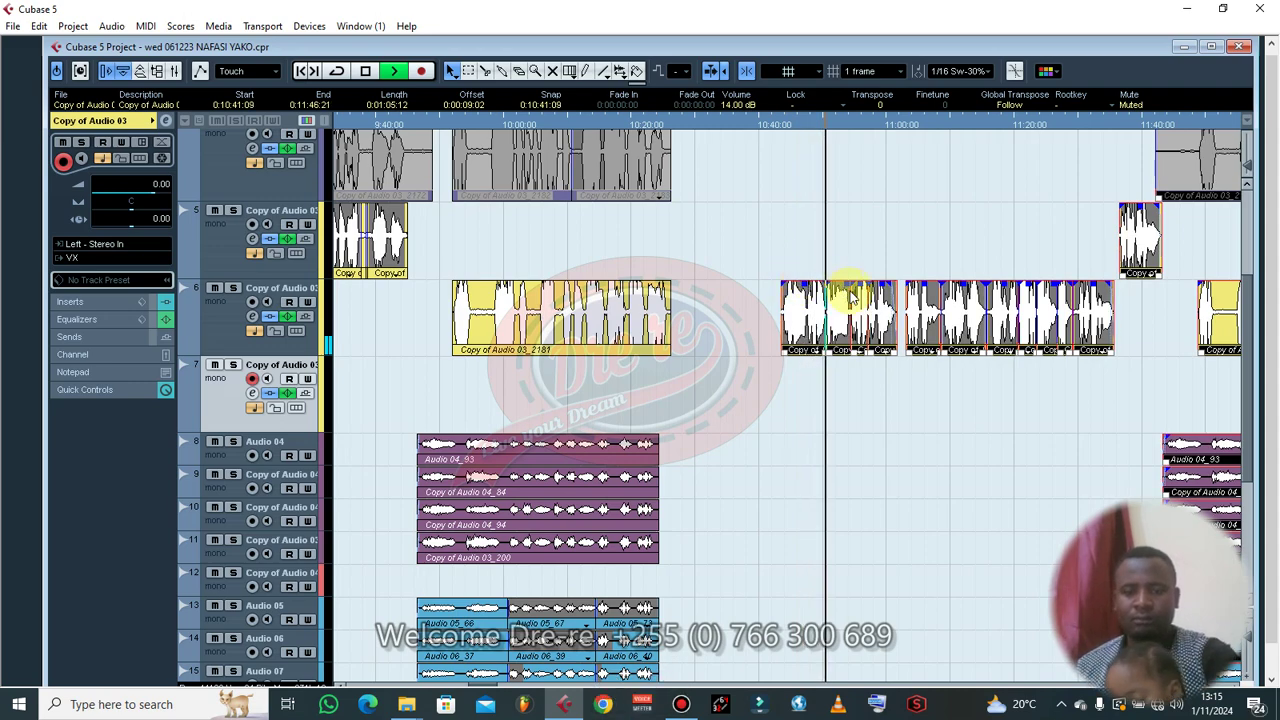
- Play the song from about 11:38 and check the timing where the backing vocals enter
key("g")
key("g")
key("g")
key("g")
key("g")
key("g")
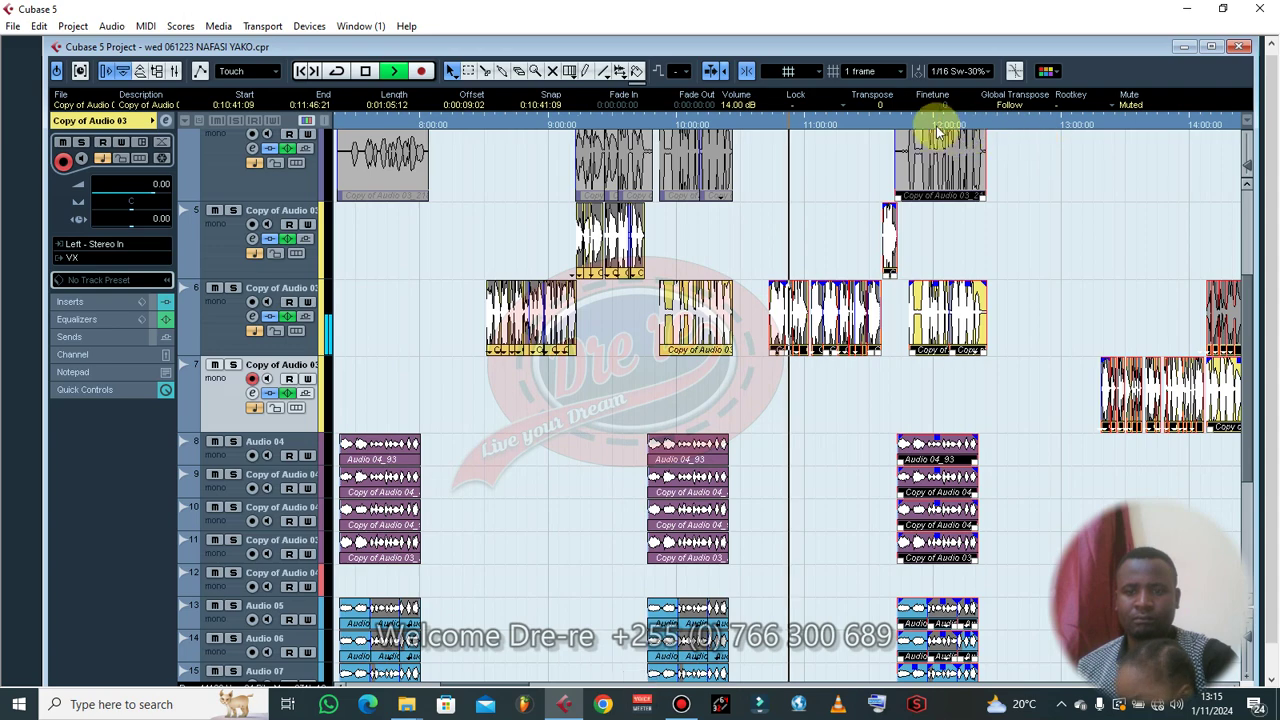
key("h")
key("h")
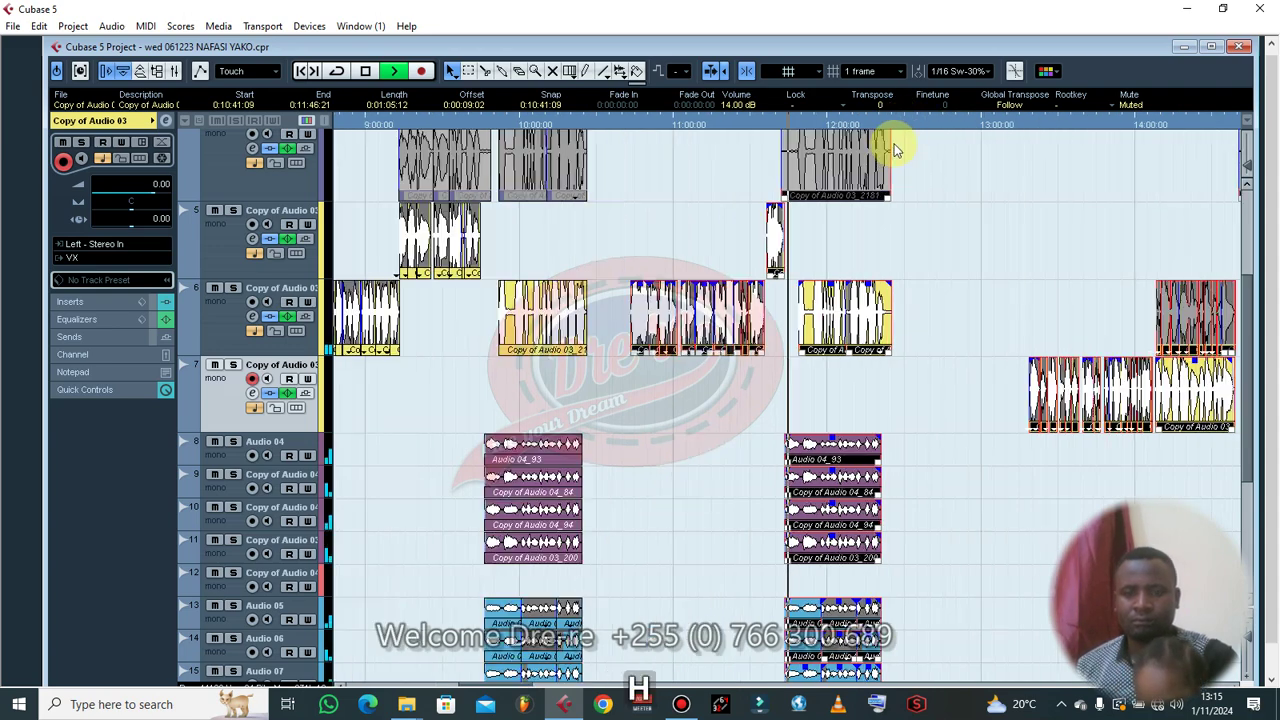
key("h")
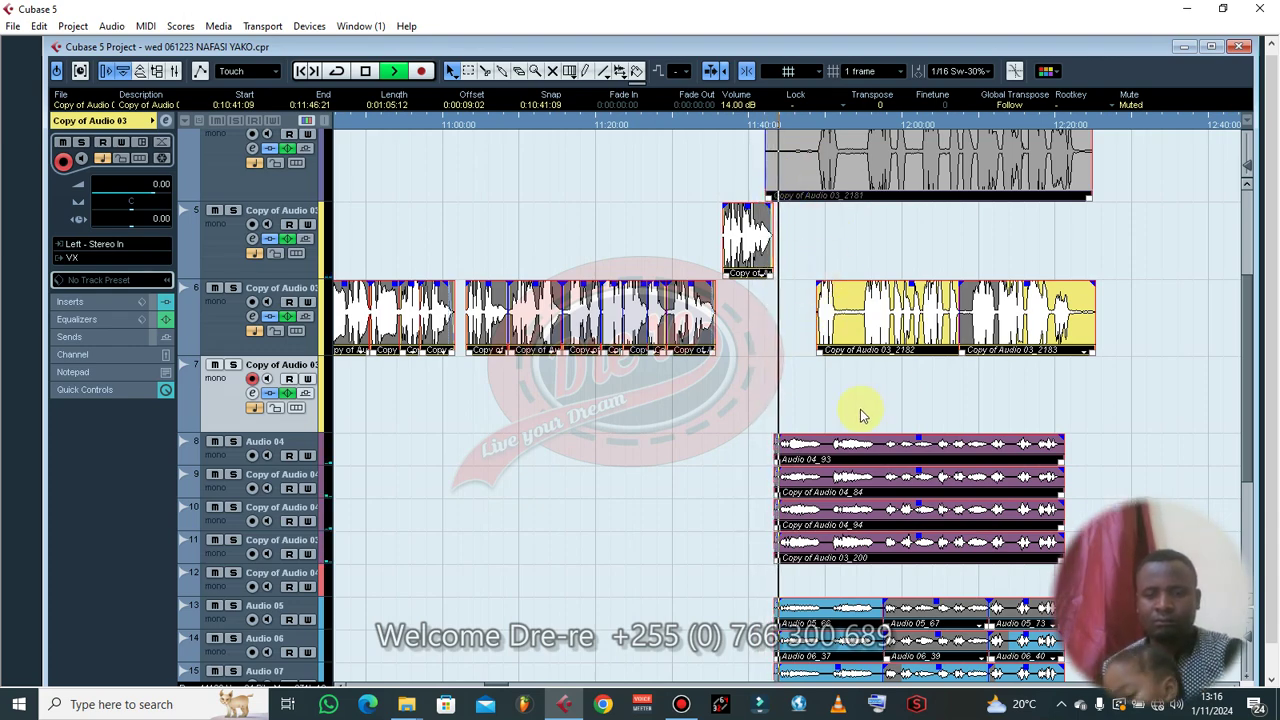
- Reselect all vocal and backing events from about 10:41 onward across the vocal tracks
key("Left")
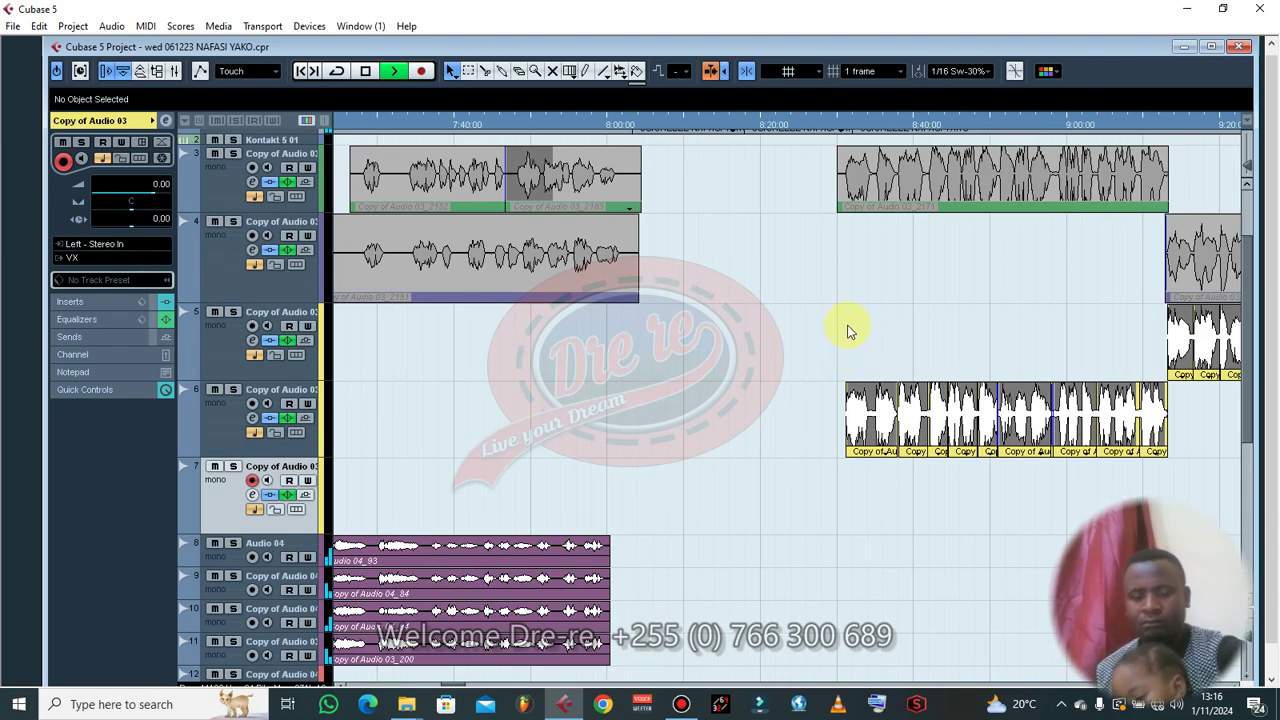
scroll(862, 325, "down", 6)
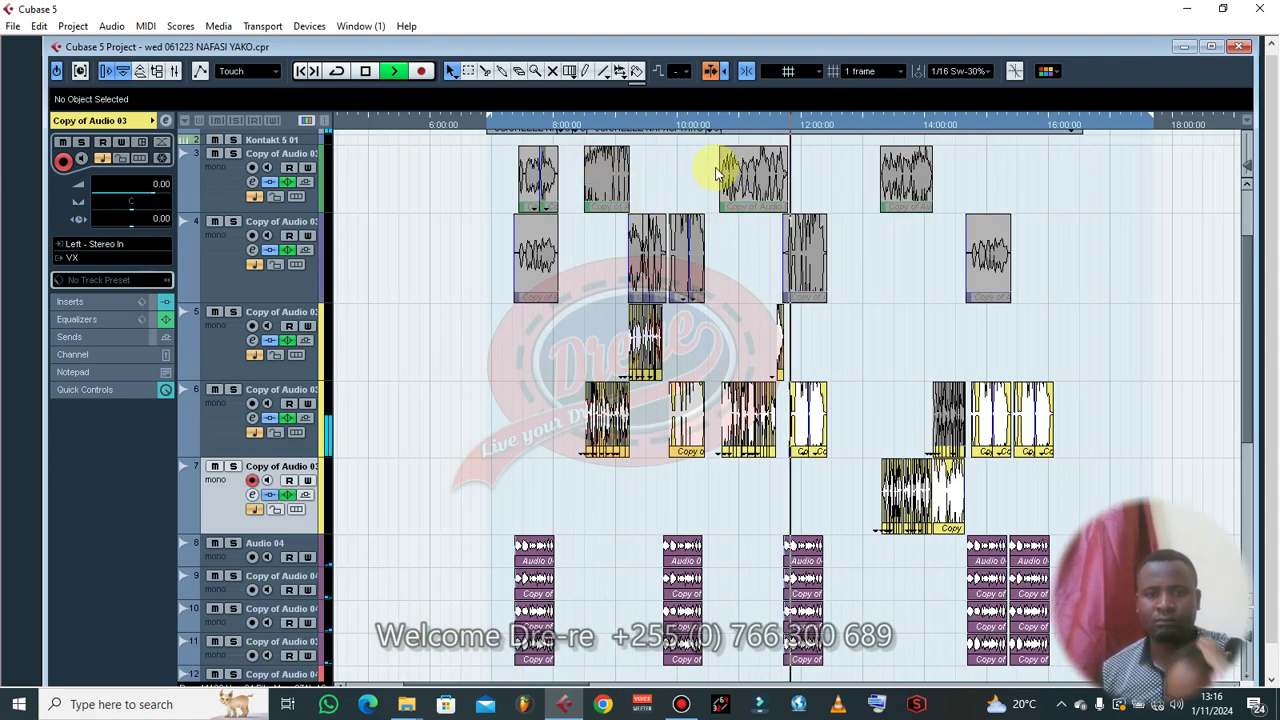
scroll(809, 340, "down", 5)
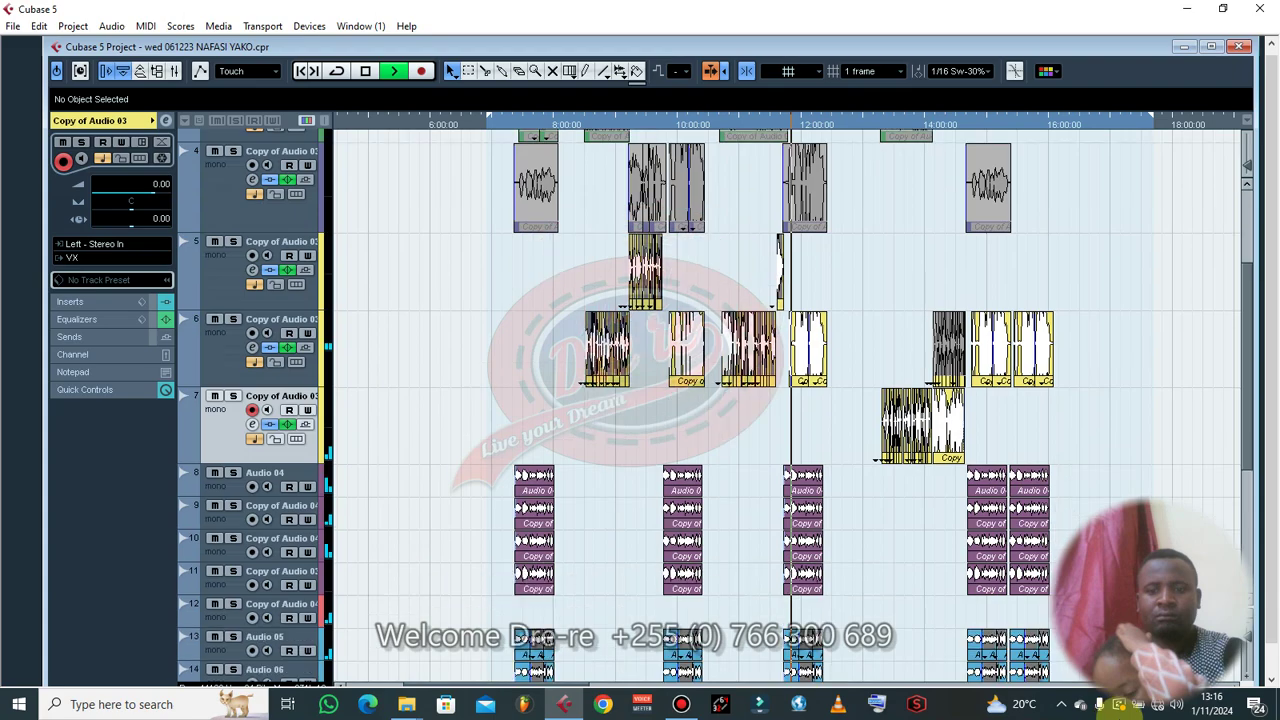
left_click_drag(1119, 634, 1119, 634)
scroll(920, 414, "up", 5)
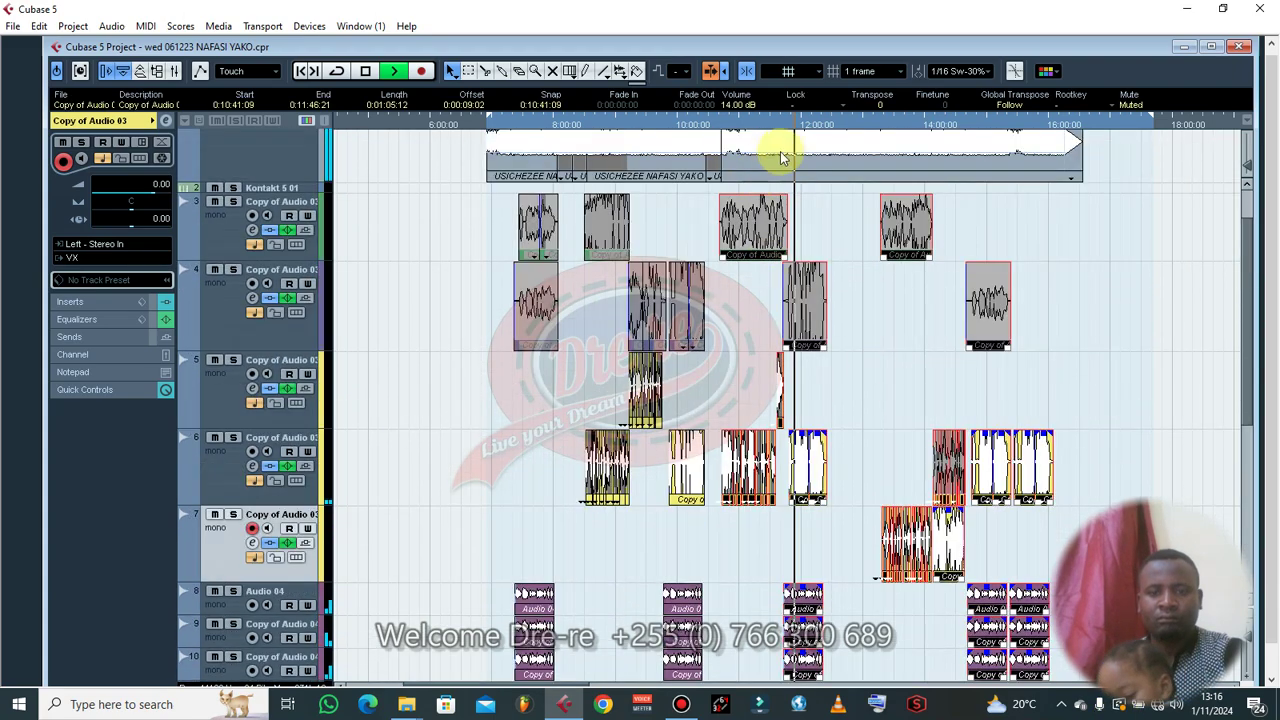
- Nudge the selected events earlier during the backing vocals' entry so the first one starts at 10:41:04
key("h")
key("h")
key("h")
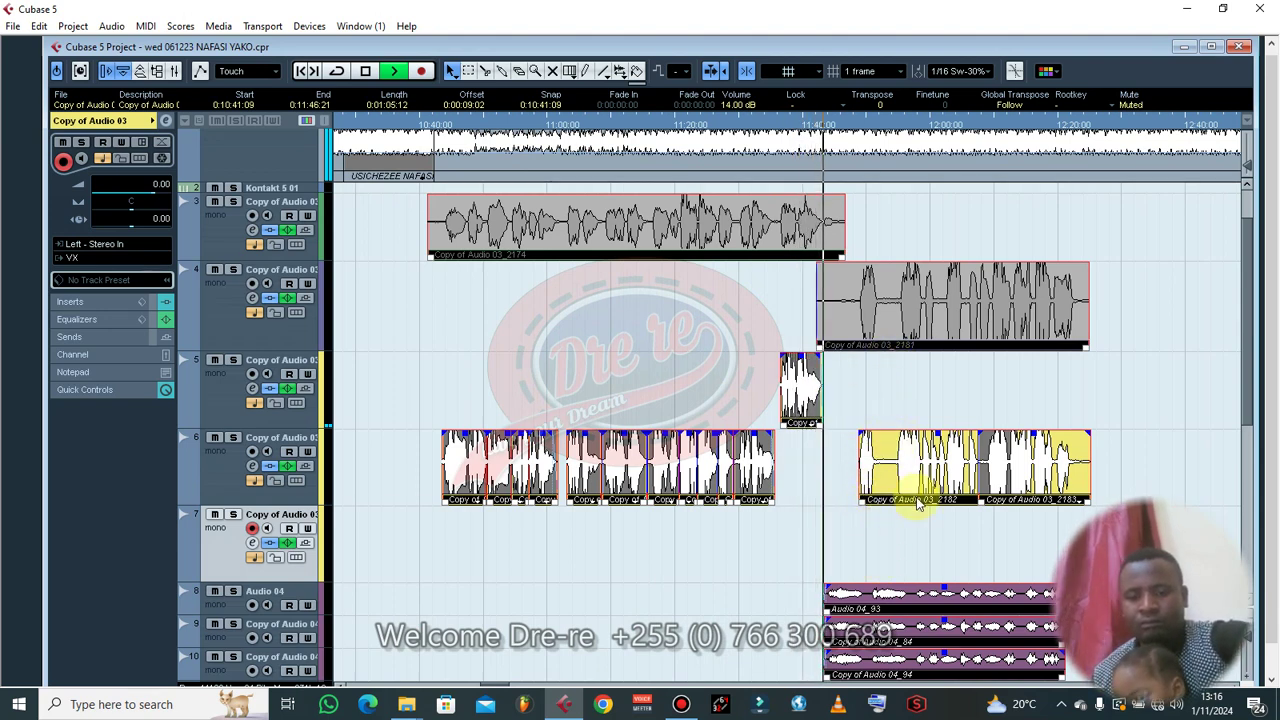
key("ctrl+Left")
key("ctrl+Left")
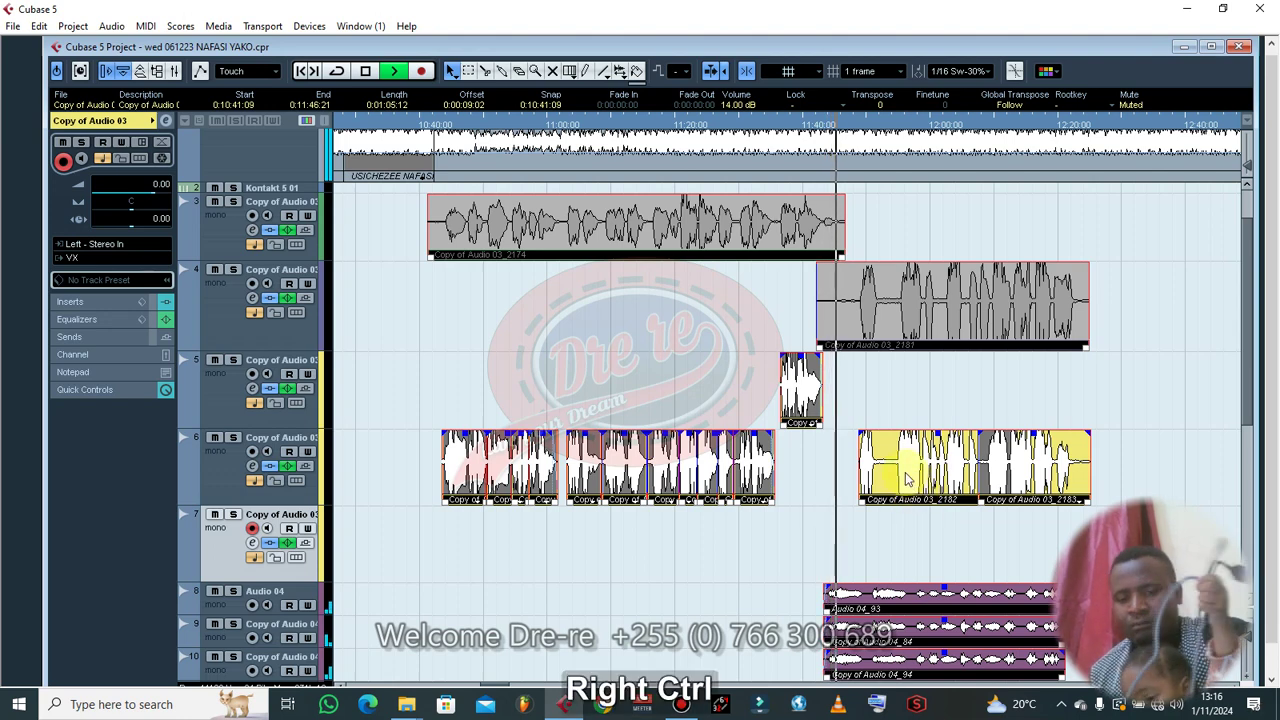
key("ctrl+Left")
key("ctrl+Left")
key("ctrl+Left")
key("ctrl+Left")
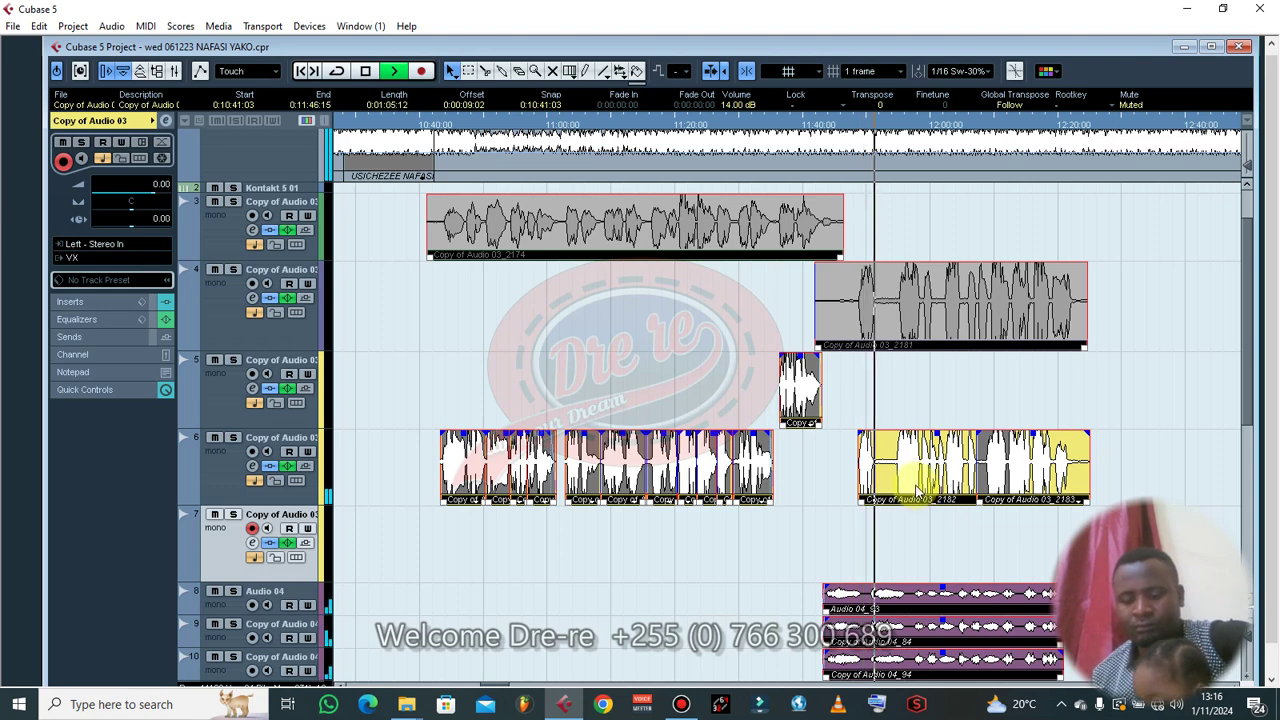
key("ctrl+Right")
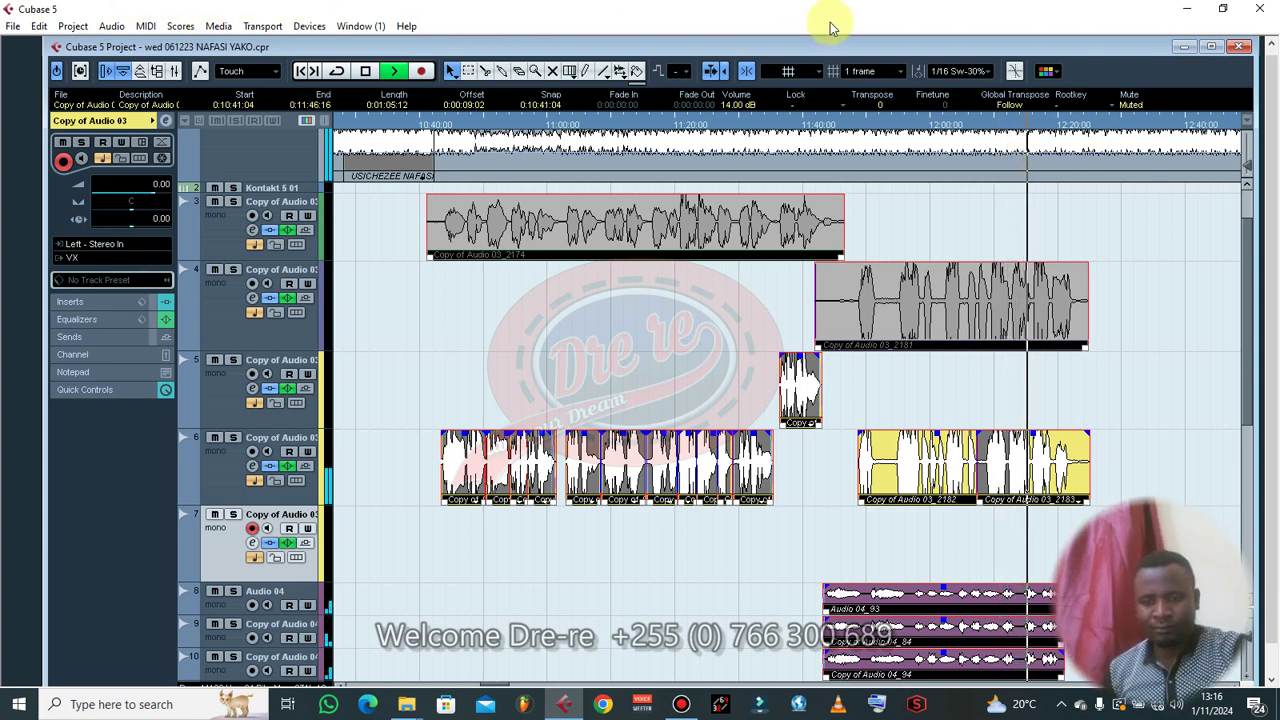
- Try the selected events one frame later at 10:41:05 during playback, and return the first one to 10:41:04
key("g")
key("g")
key("g")
key("g")
key("g")
key("g")
key("g")
key("g")
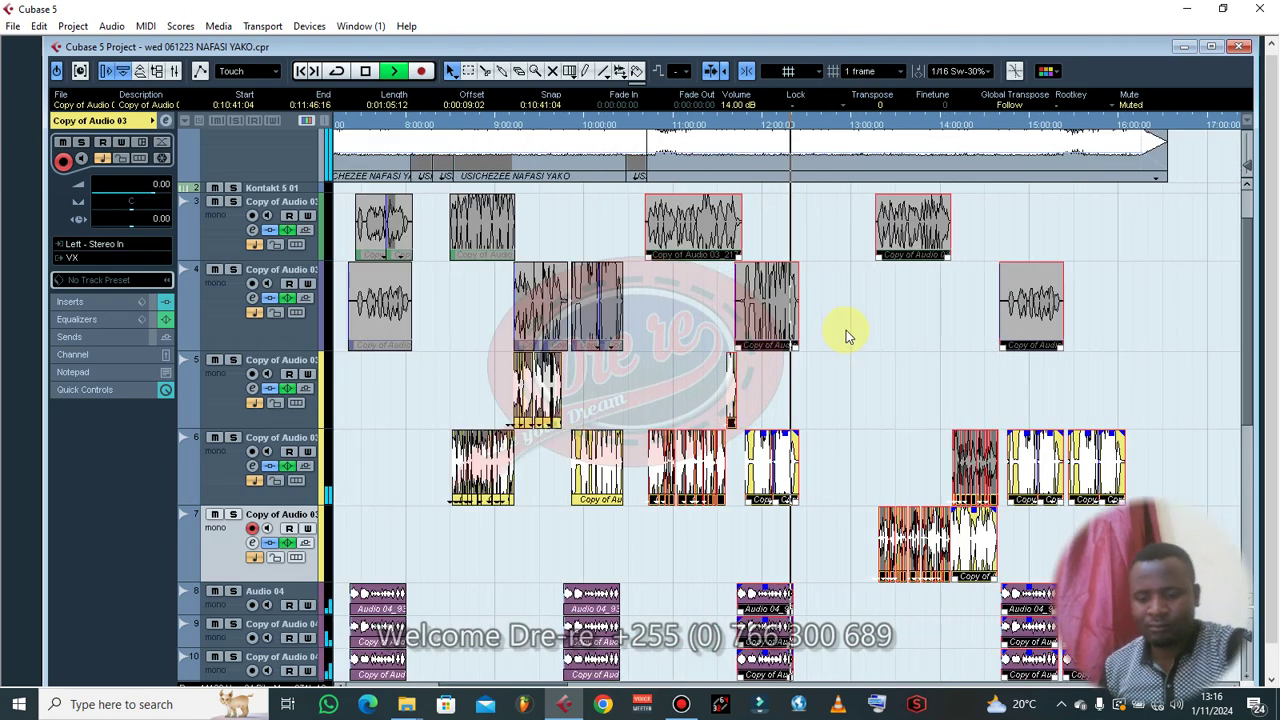
key("ctrl+Right")
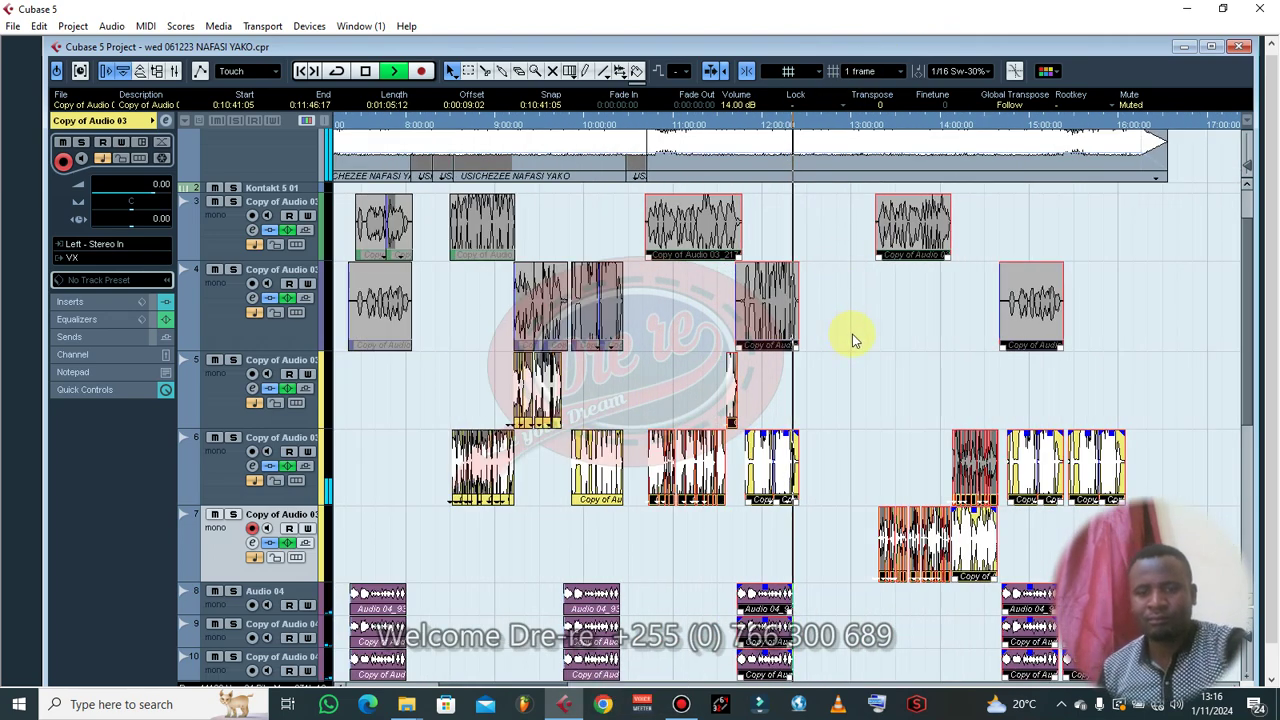
key("ctrl+Left")
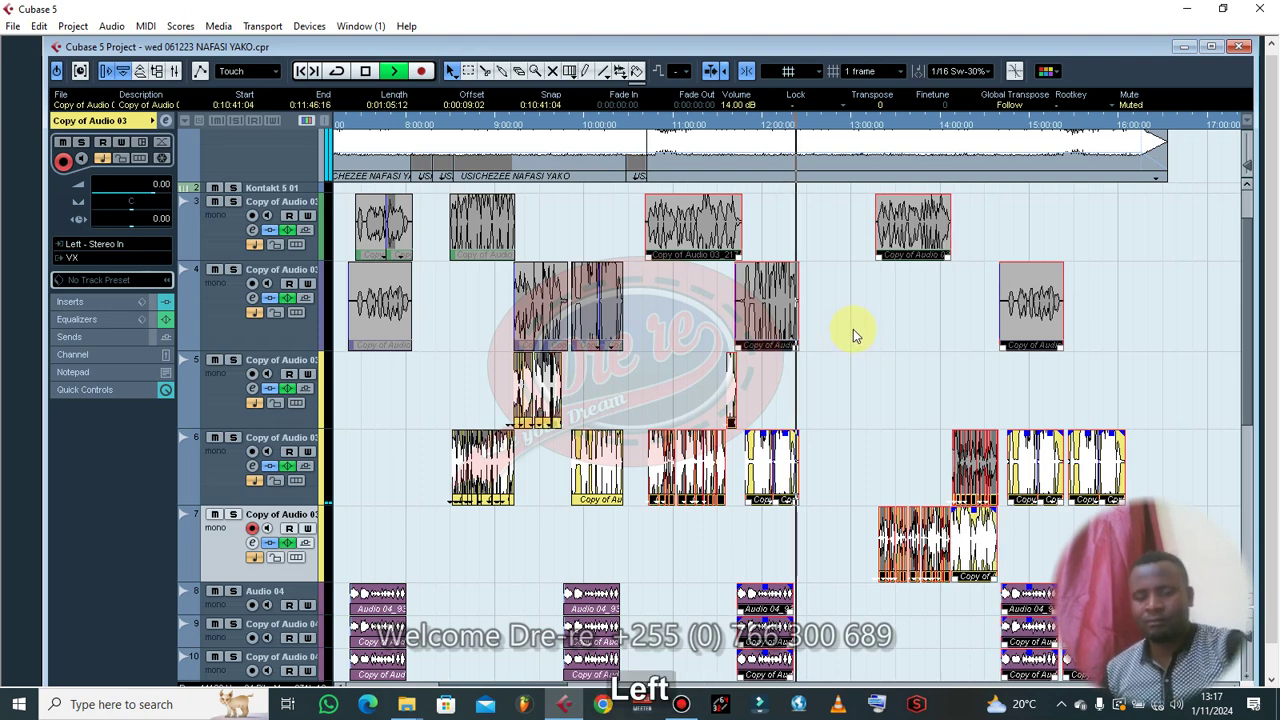
- Replay the backing entry from about 11:37, try the 10:41:05 start again, and move the selected events back to 10:41:04
left_click(743, 128)
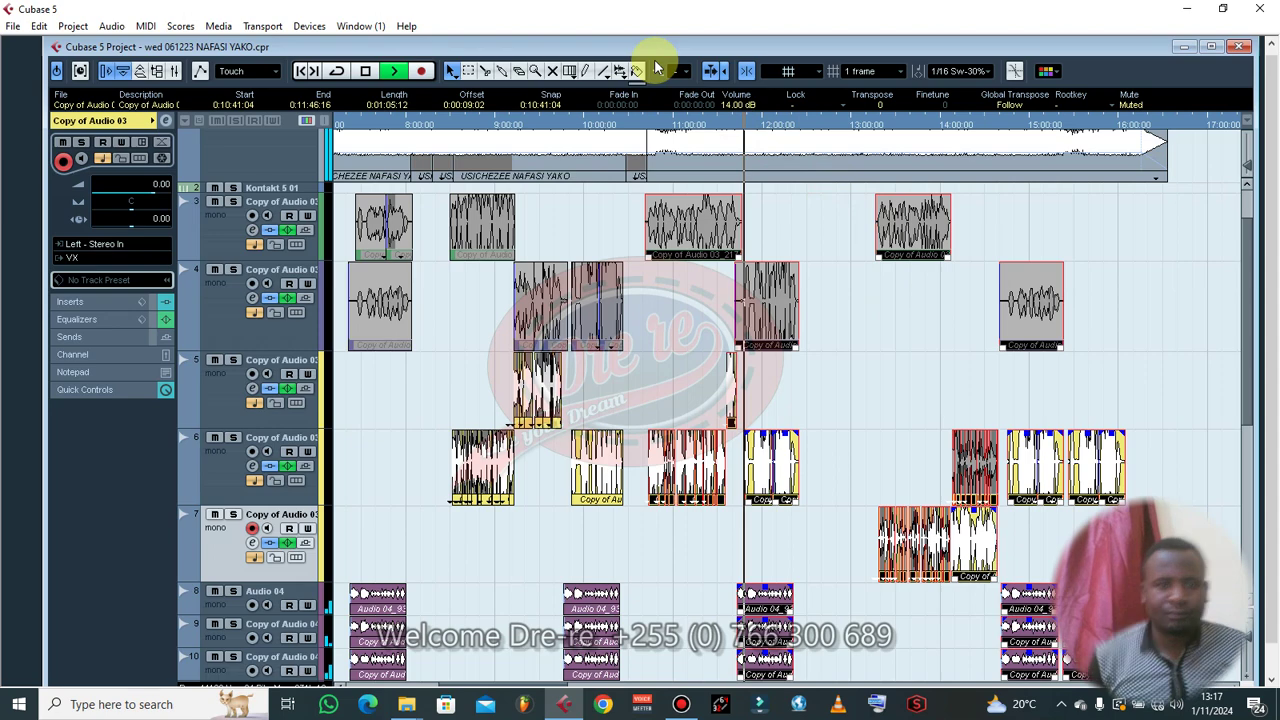
key("g")
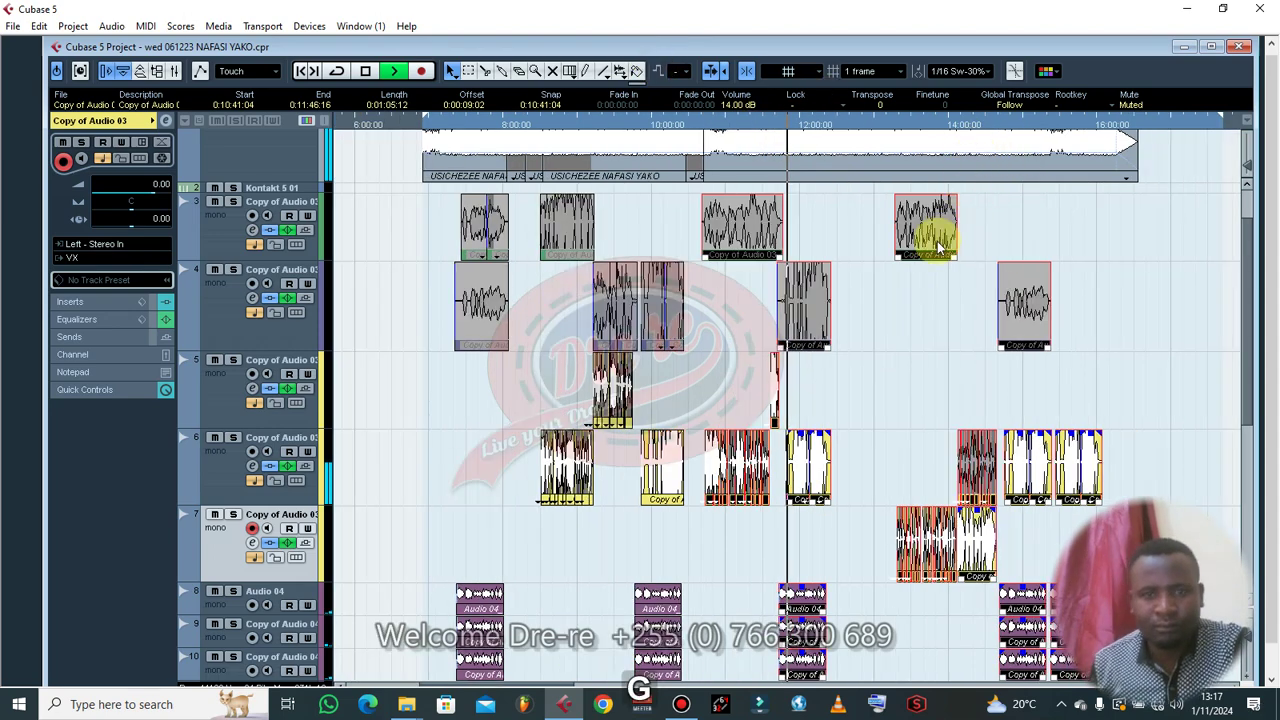
key("g")
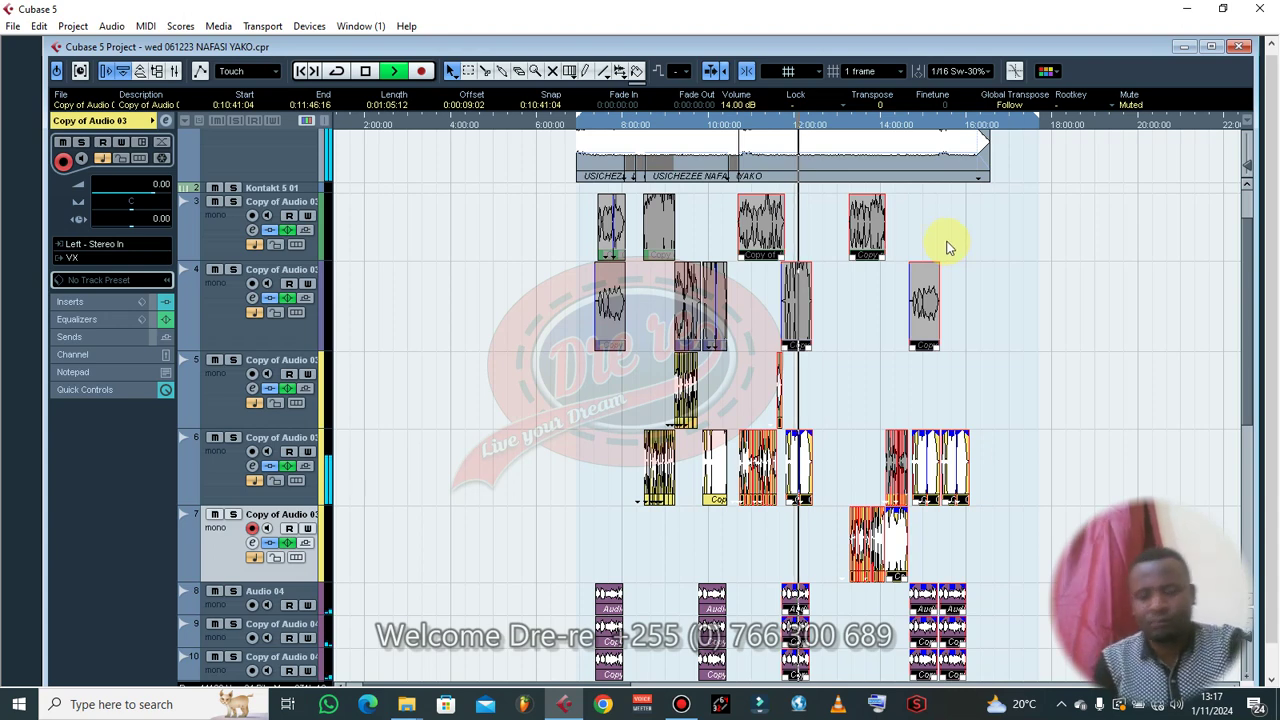
key("ctrl")
key("Right")
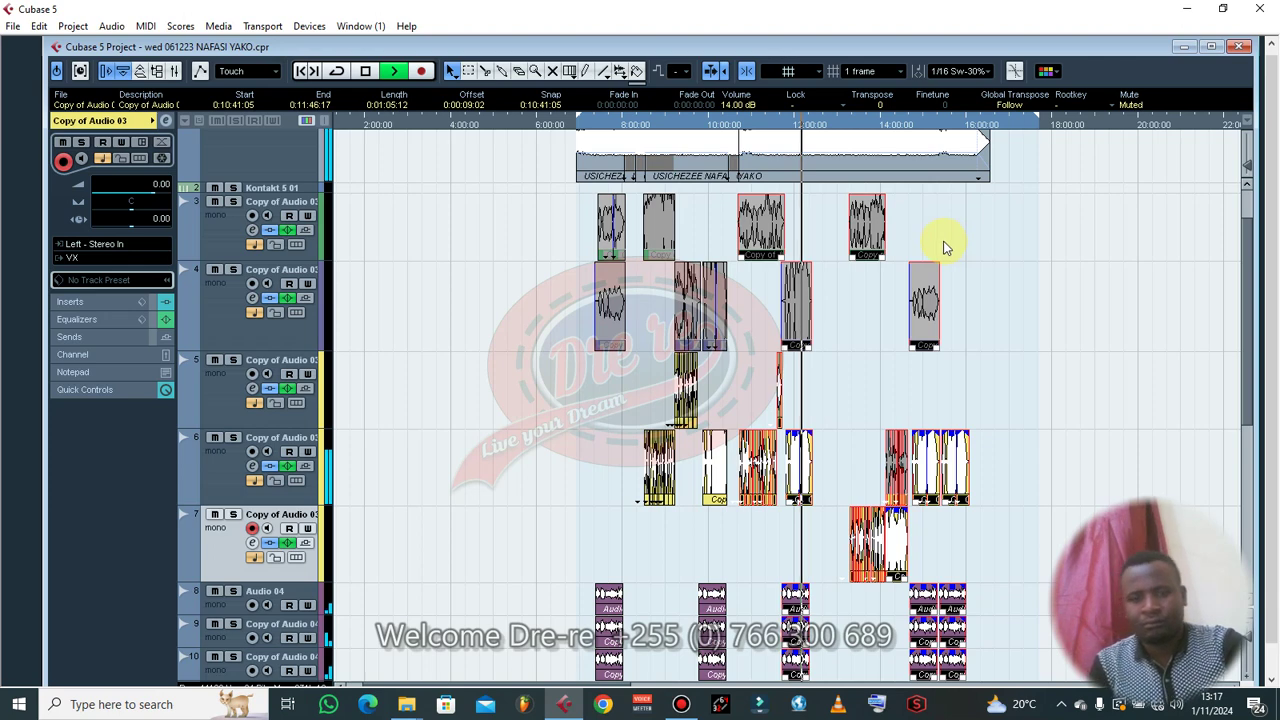
key("ctrl")
key("Left")
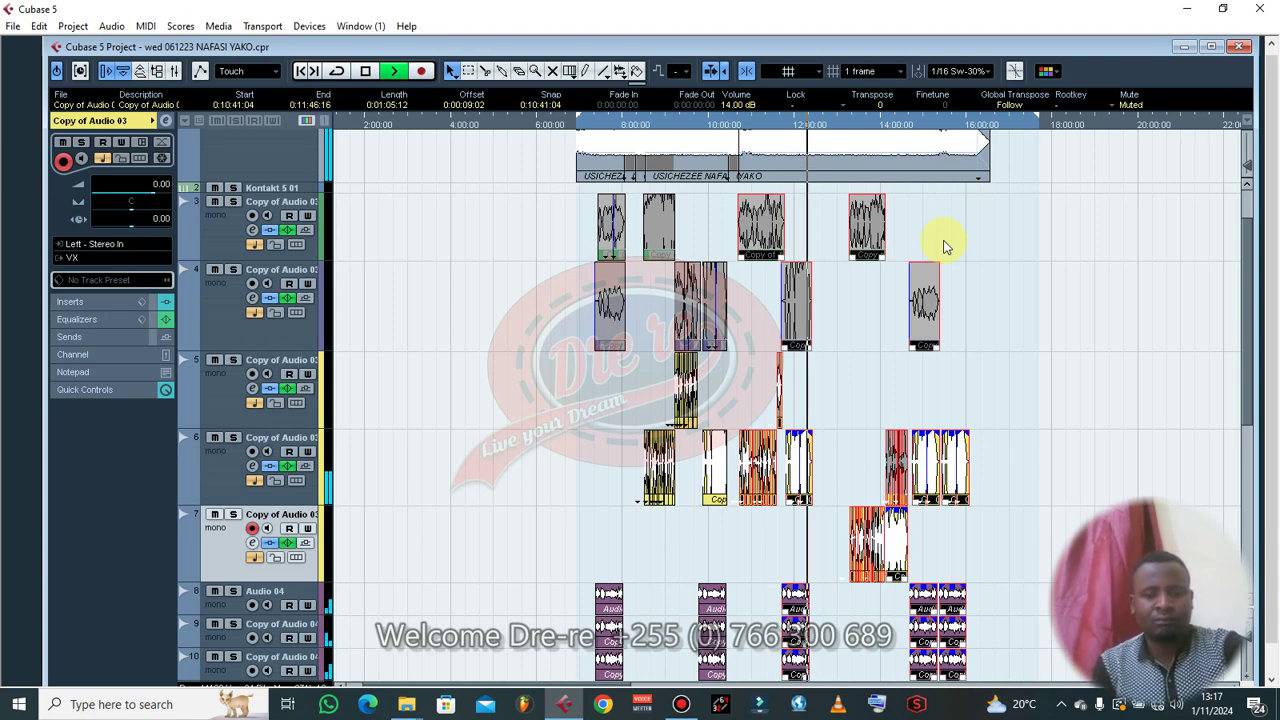
key("g")
key("g")
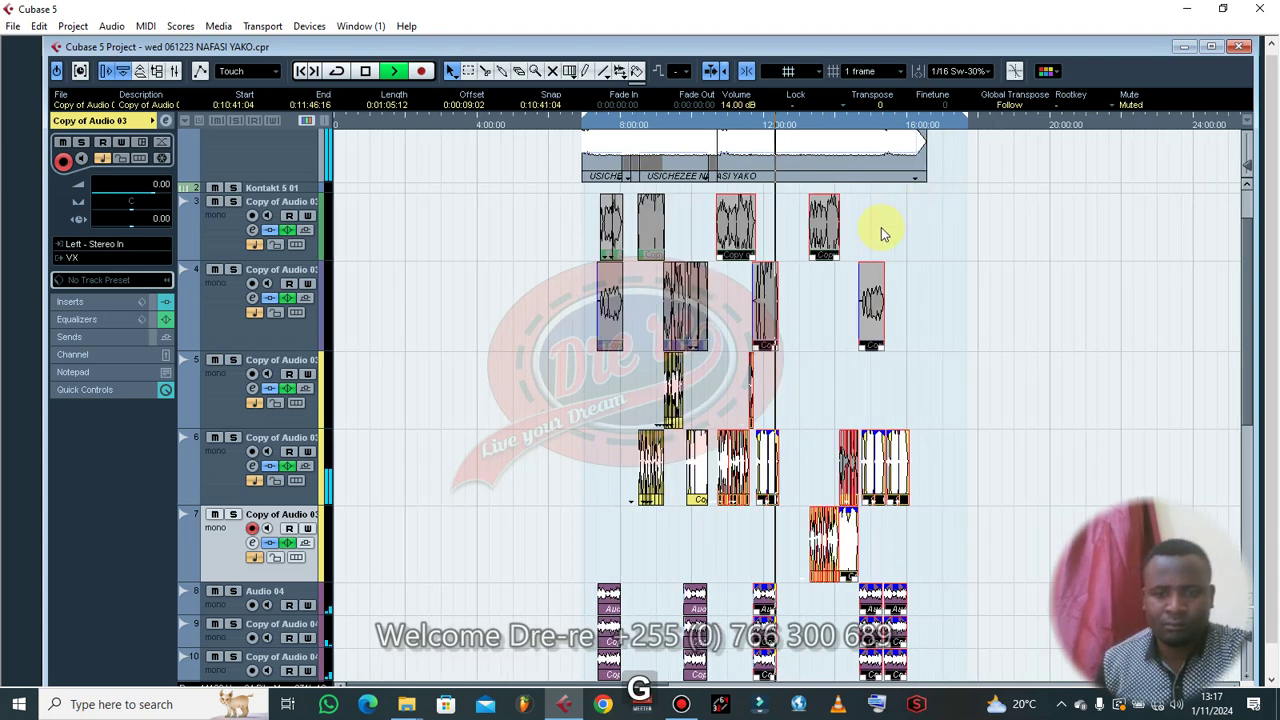
- Select all vocal and backing events from 13:16:19 onward across the vocal and backing tracks
mouse_move(729, 200)
left_mouse_down()
mouse_move(857, 681)
mouse_move(909, 704)
mouse_move(905, 690)
left_mouse_up()
scroll(885, 530, "up", 5)
scroll(876, 455, "down", 5)
key("h")
key("h")
key("h")
key("h")
key("h")
key("h")
key("h")
key("h")
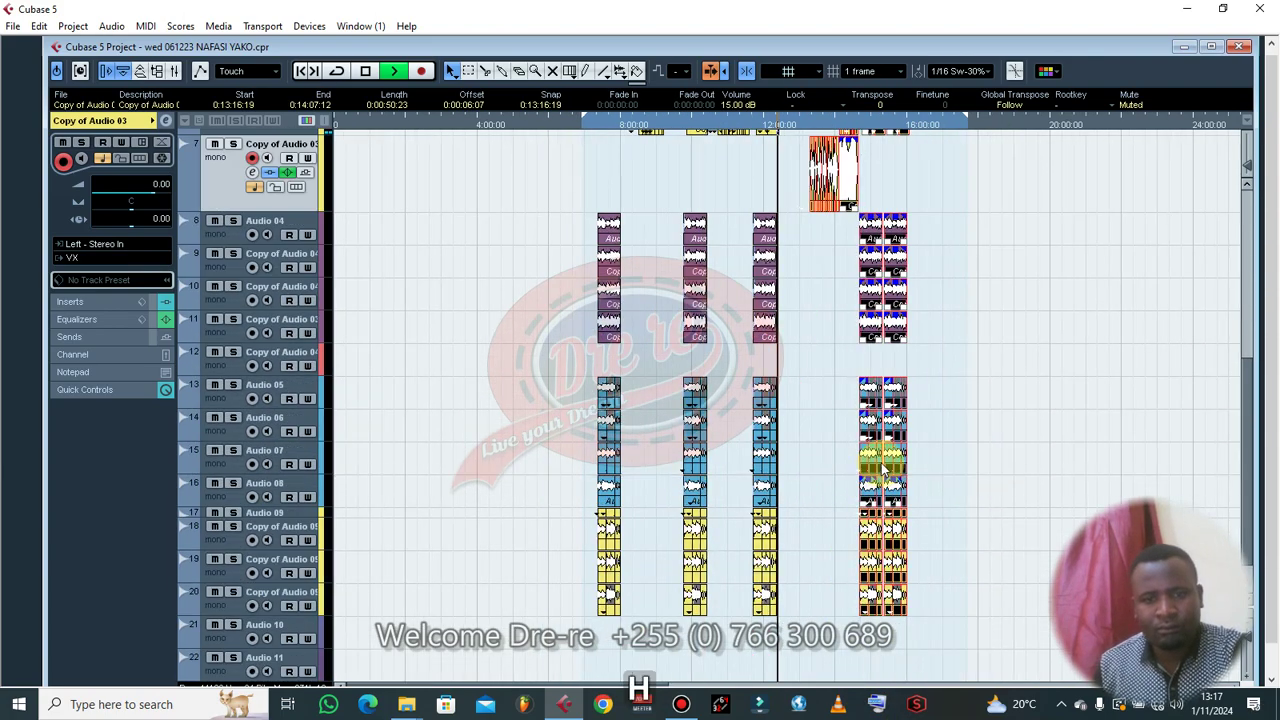
- Audition the last sections of the arrangement by playing passages from about 13:19 through 15:50
scroll(881, 309, "up", 5)
left_click(866, 124)
left_click(900, 124)
left_click(964, 124)
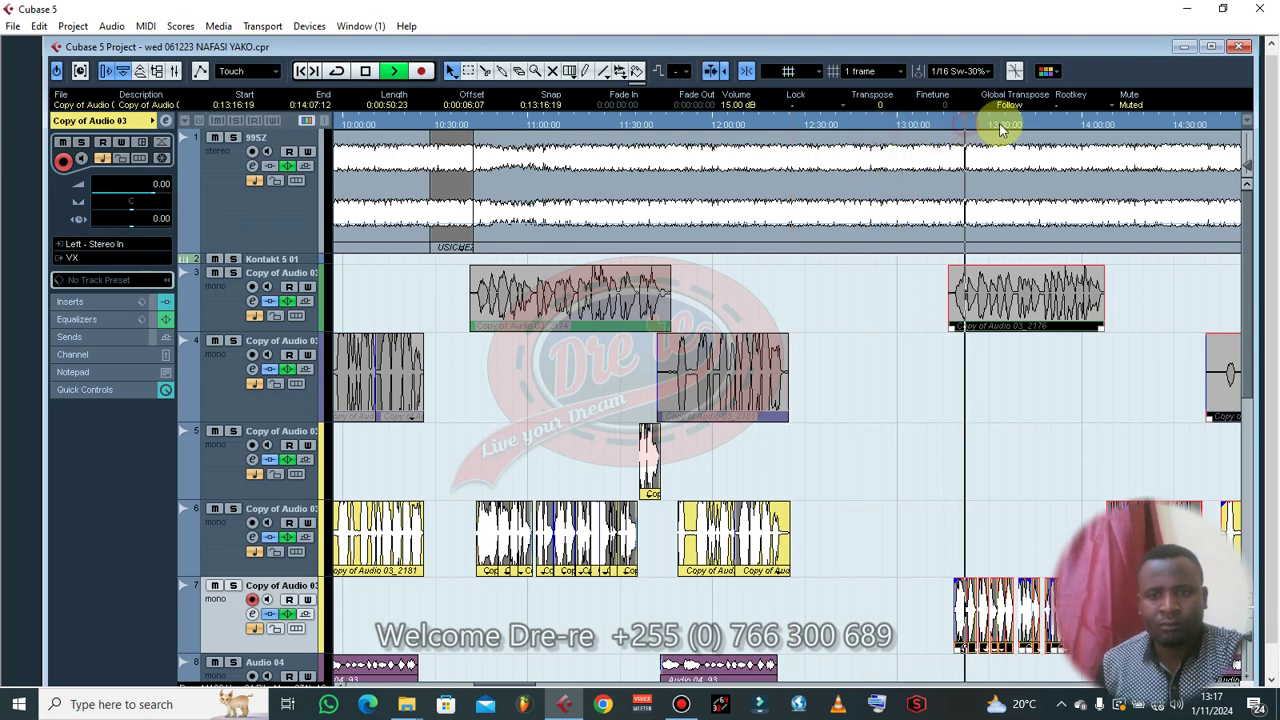
left_click(1117, 124)
key("g")
key("g")
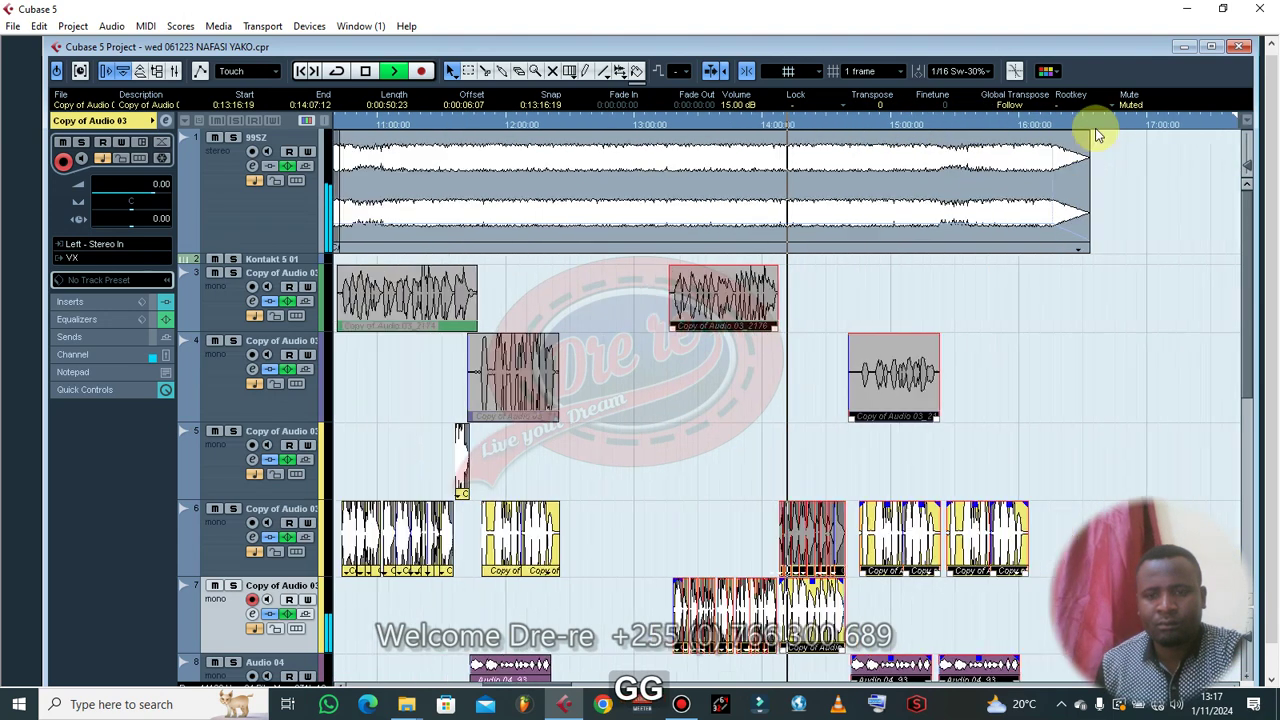
left_click(868, 123)
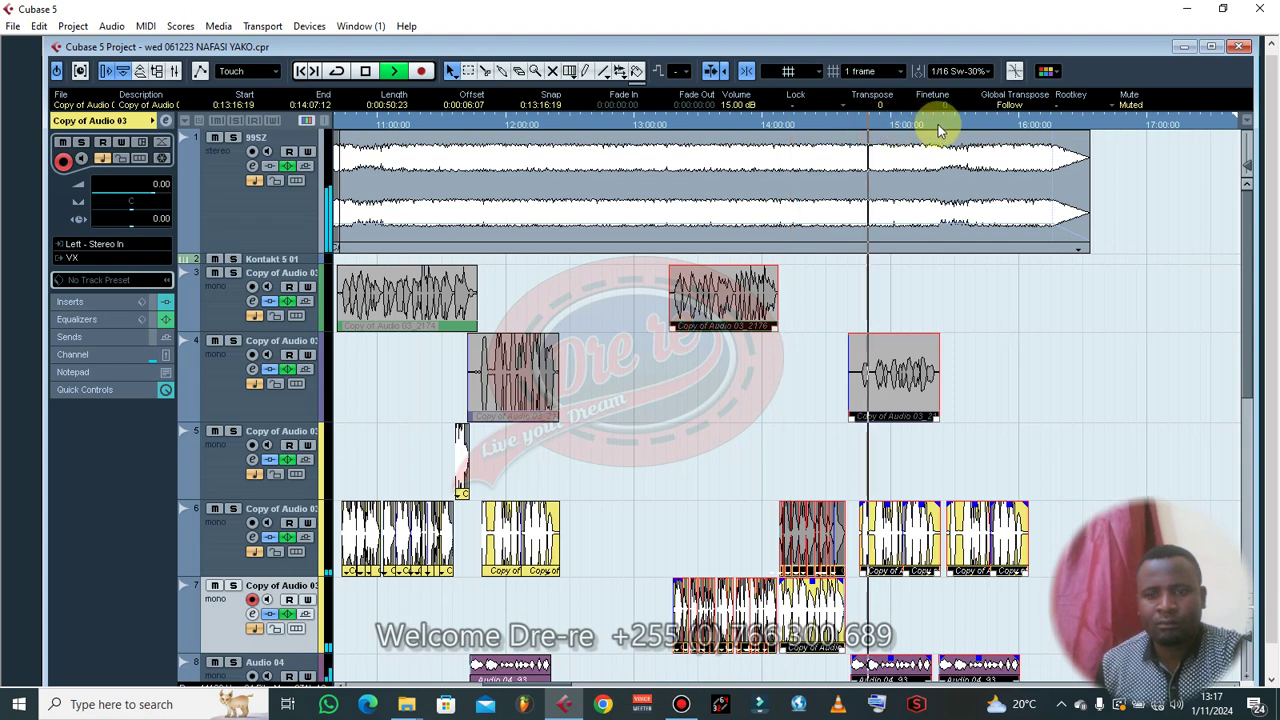
left_click(1002, 125)
- Solo the 99SZ instrumental track and replay it from successively earlier points between about 14:52 and 14:16
left_click(232, 137)
left_click(879, 125)
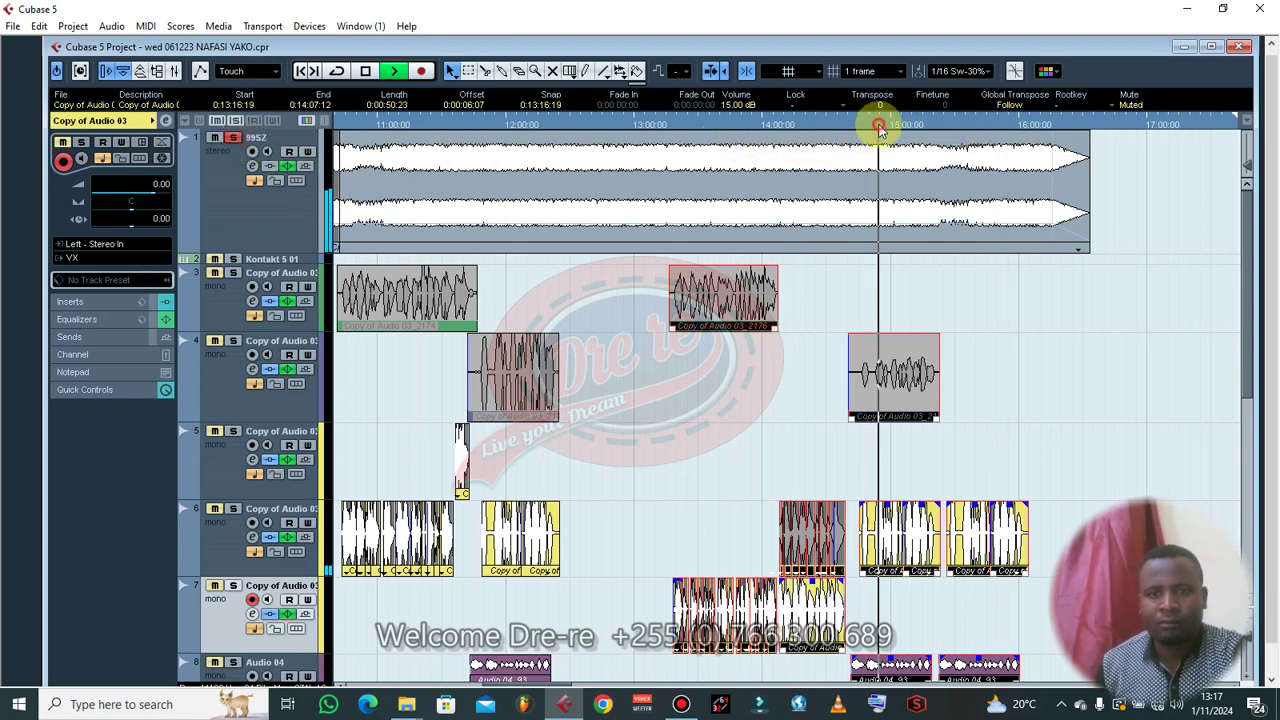
left_click(857, 125)
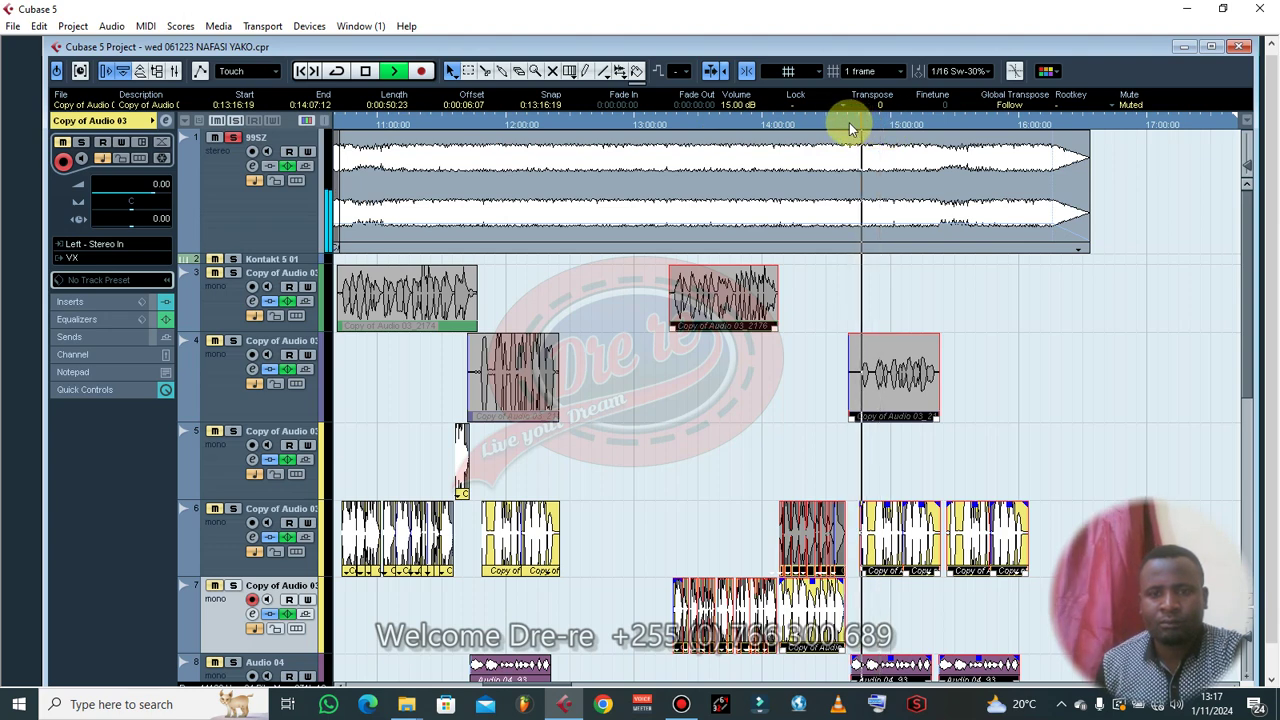
left_click(831, 125)
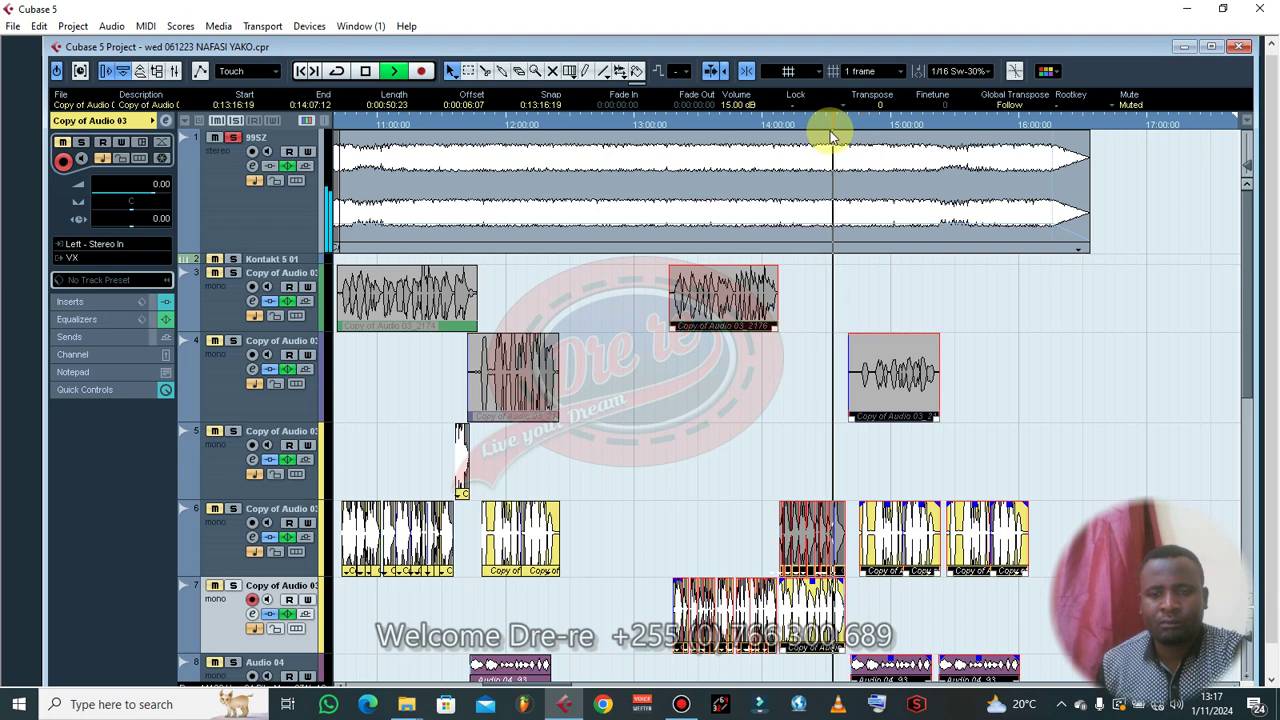
left_click(801, 125)
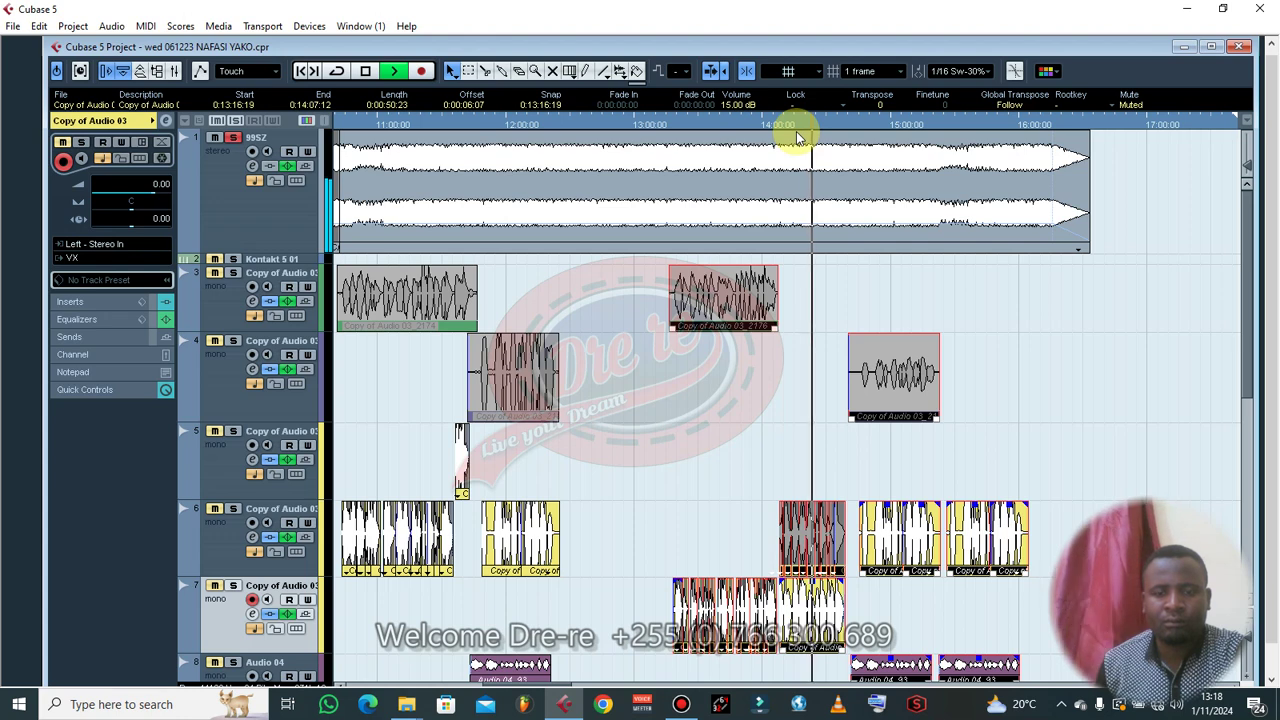
- Split the instrumental event on track 99SZ at 14:27:04 and select the part after the cut
right_click(830, 172)
left_click(870, 176)
left_click(1137, 240)
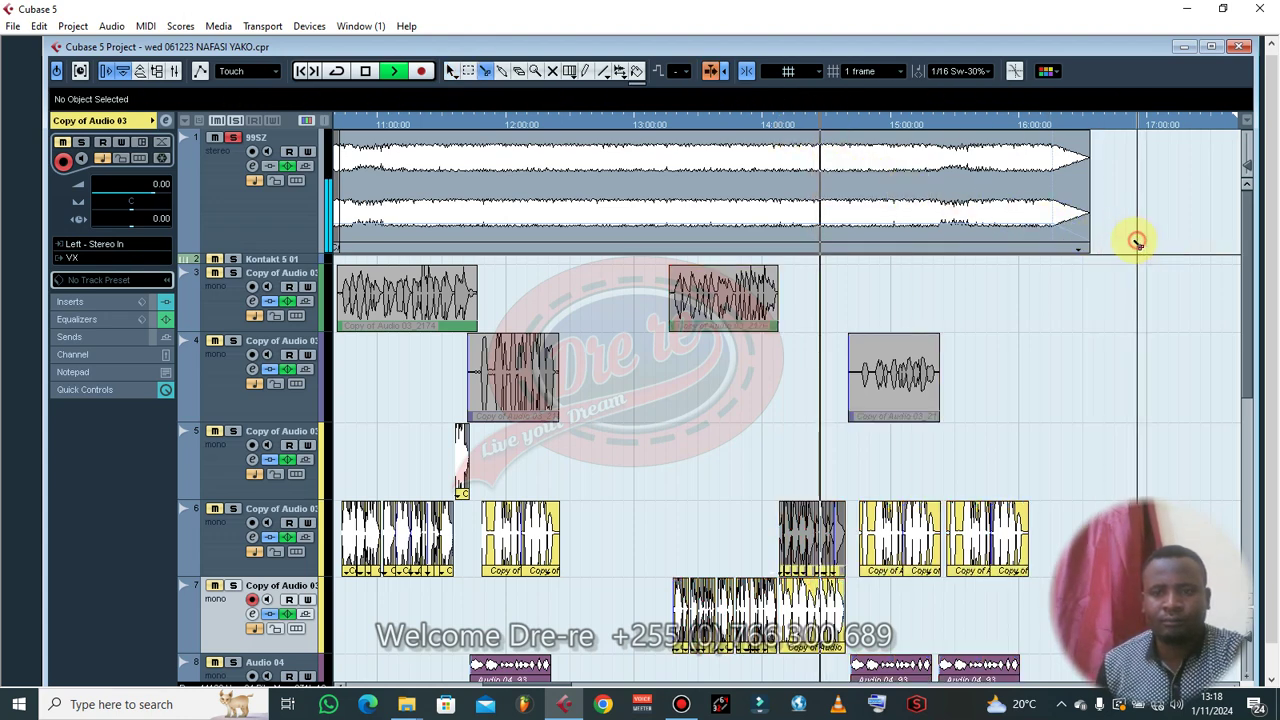
key("h")
key("h")
key("h")
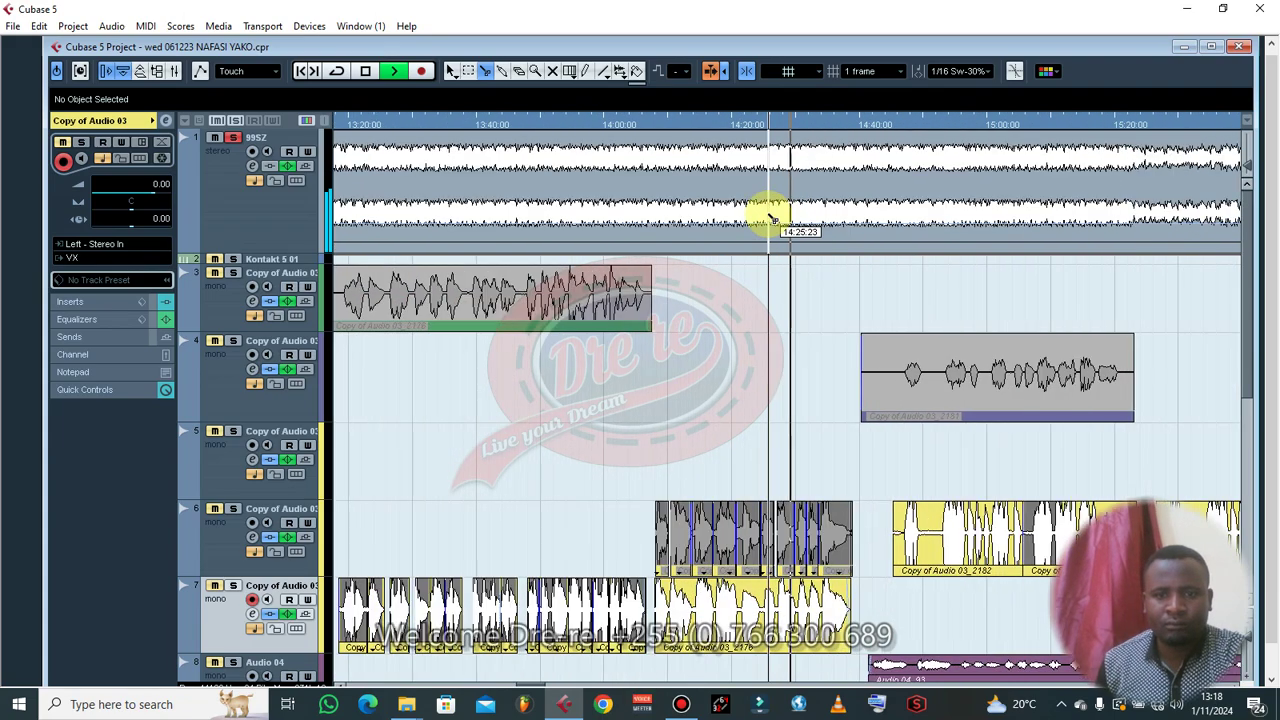
key("g")
key("g")
key("g")
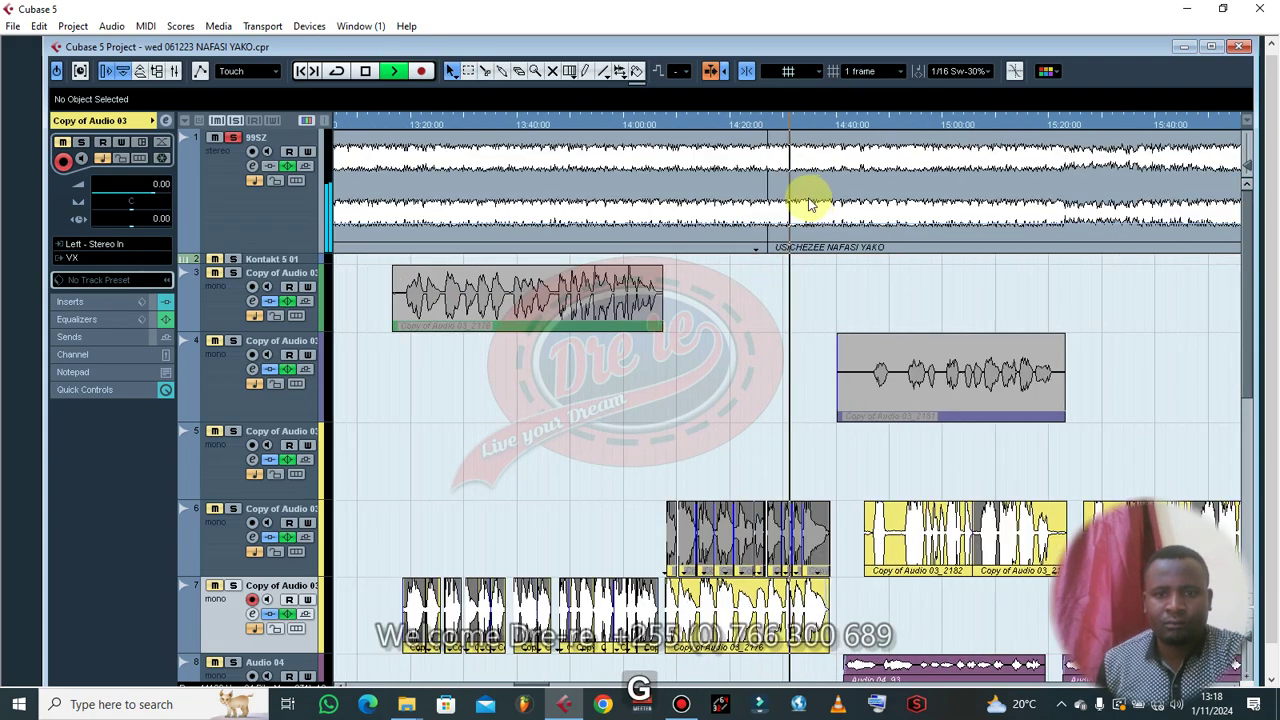
left_click(805, 204)
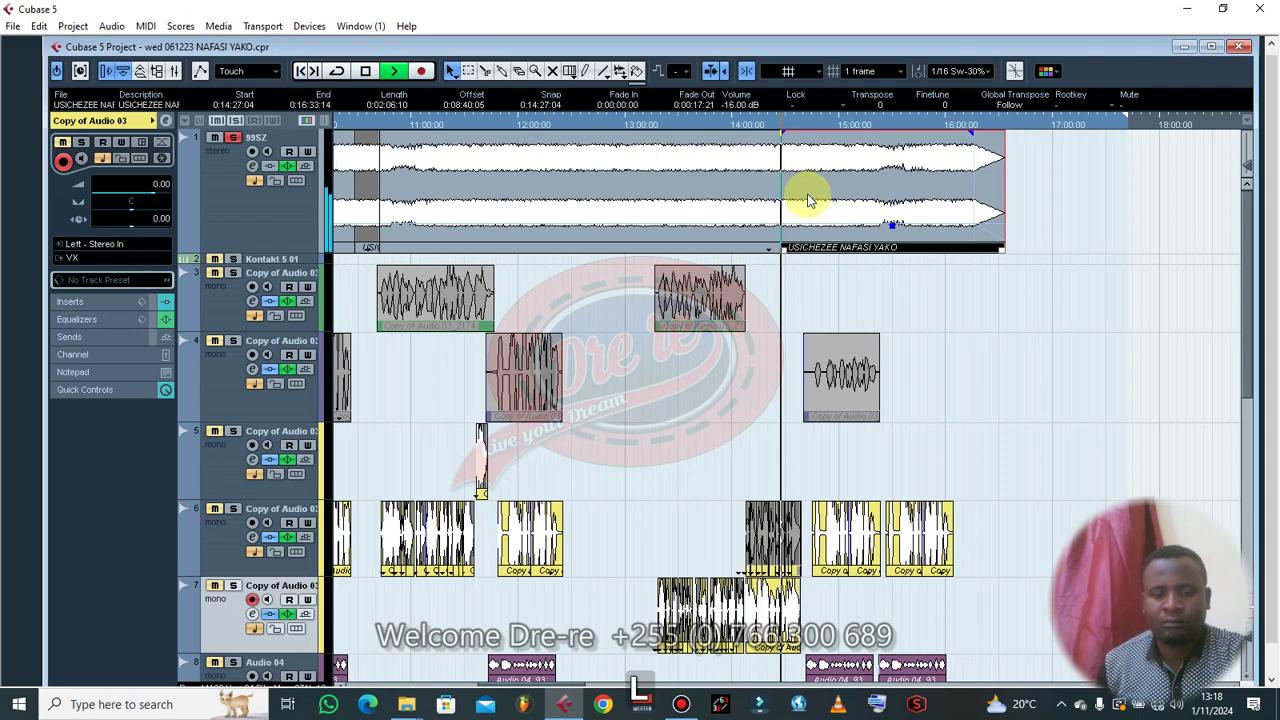
- Place a copy of the instrumental slice that starts at 14:27:04 earlier on the same track, starting at 12:21:25
key("g")
key("g")
scroll(786, 214, "down", 2)
scroll(835, 155, "up", 2)
left_click_drag(810, 182, 694, 178)
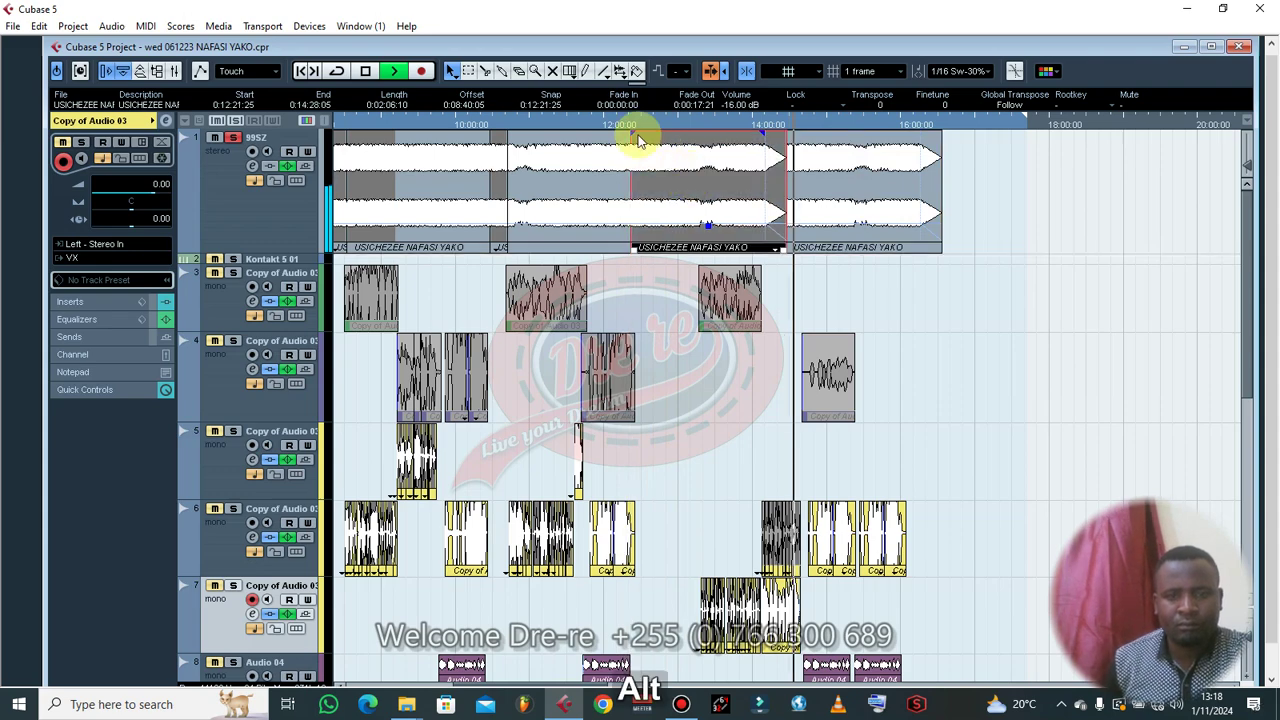
- Play from just before the copied instrumental slice and move the slice to start at 12:24:16
left_click(628, 126)
key("h")
key("h")
key("h")
key("h")
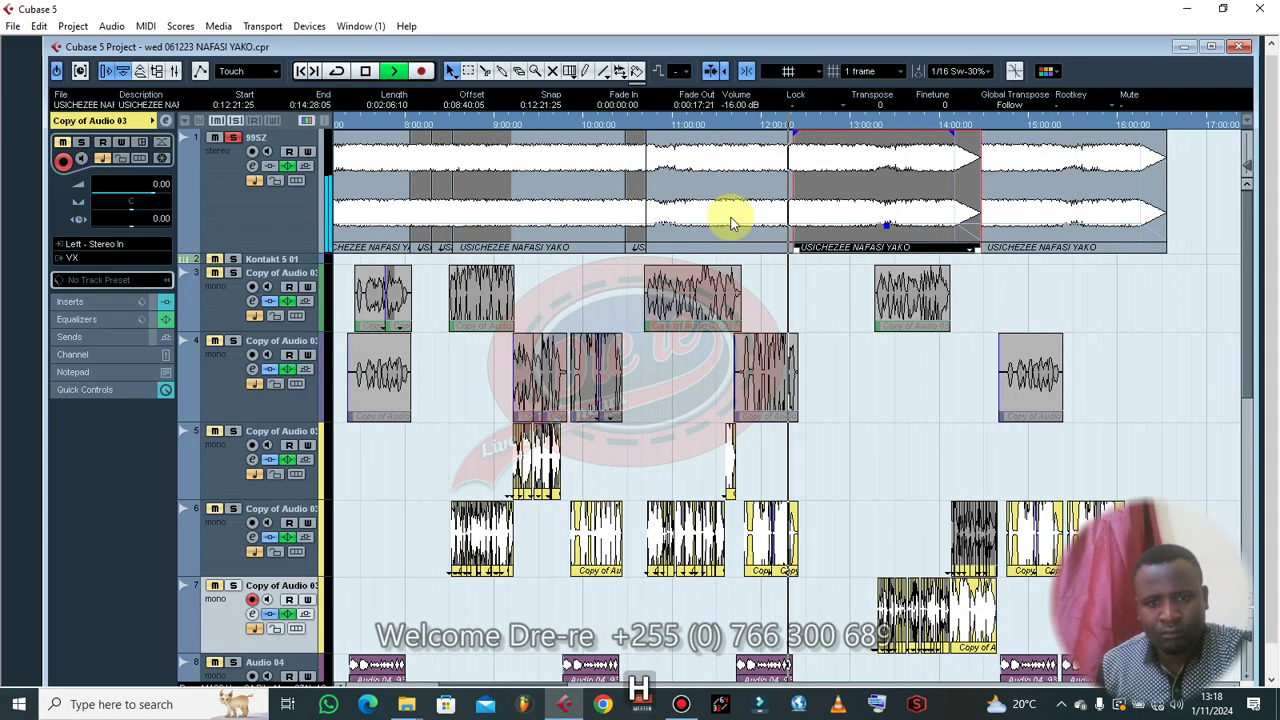
key("h")
key("h")
key("h")
key("h")
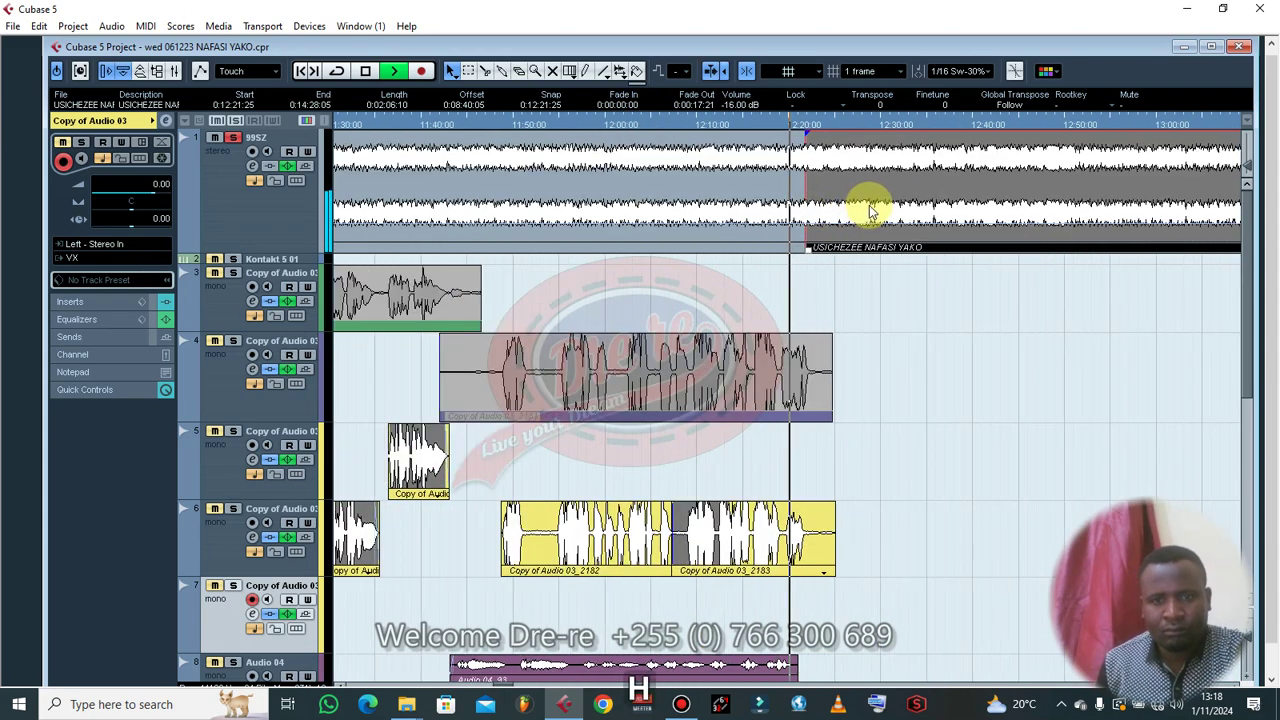
left_click_drag(912, 211, 968, 210)
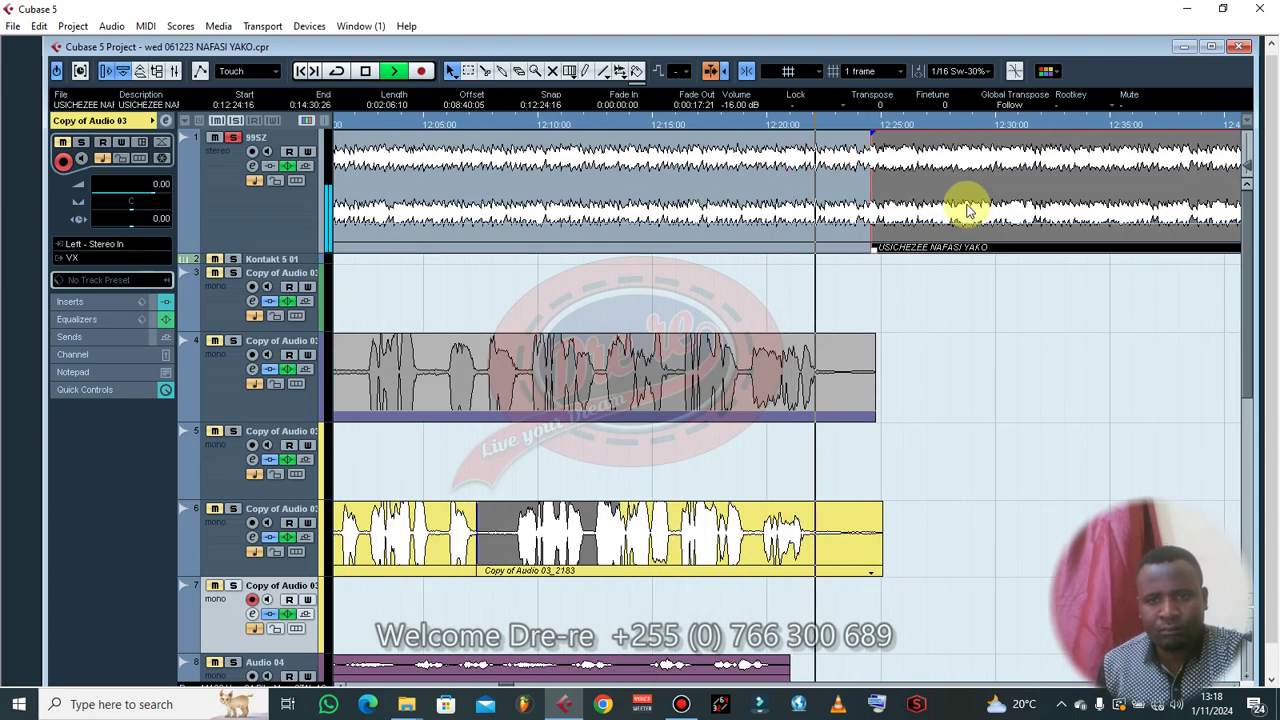
- Move the copied instrumental slice earlier to 12:24:01 and replay the join
key("h")
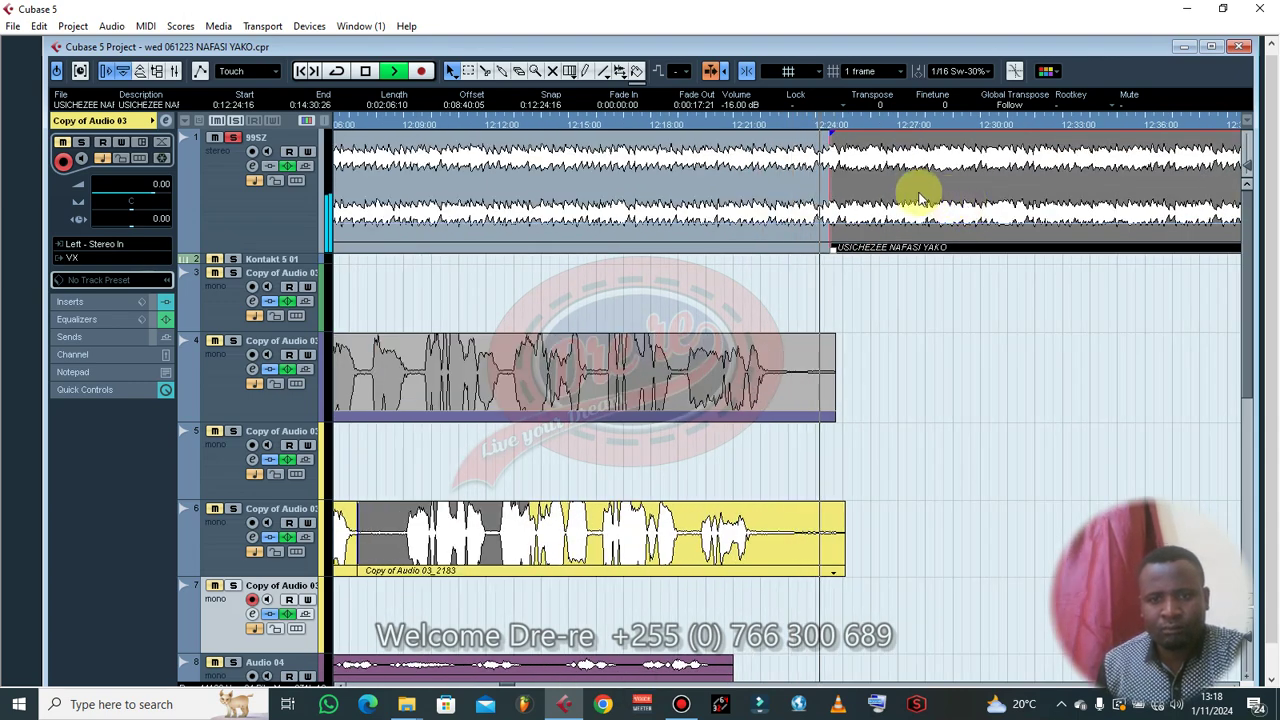
left_click_drag(903, 206, 900, 209)
left_click(806, 126)
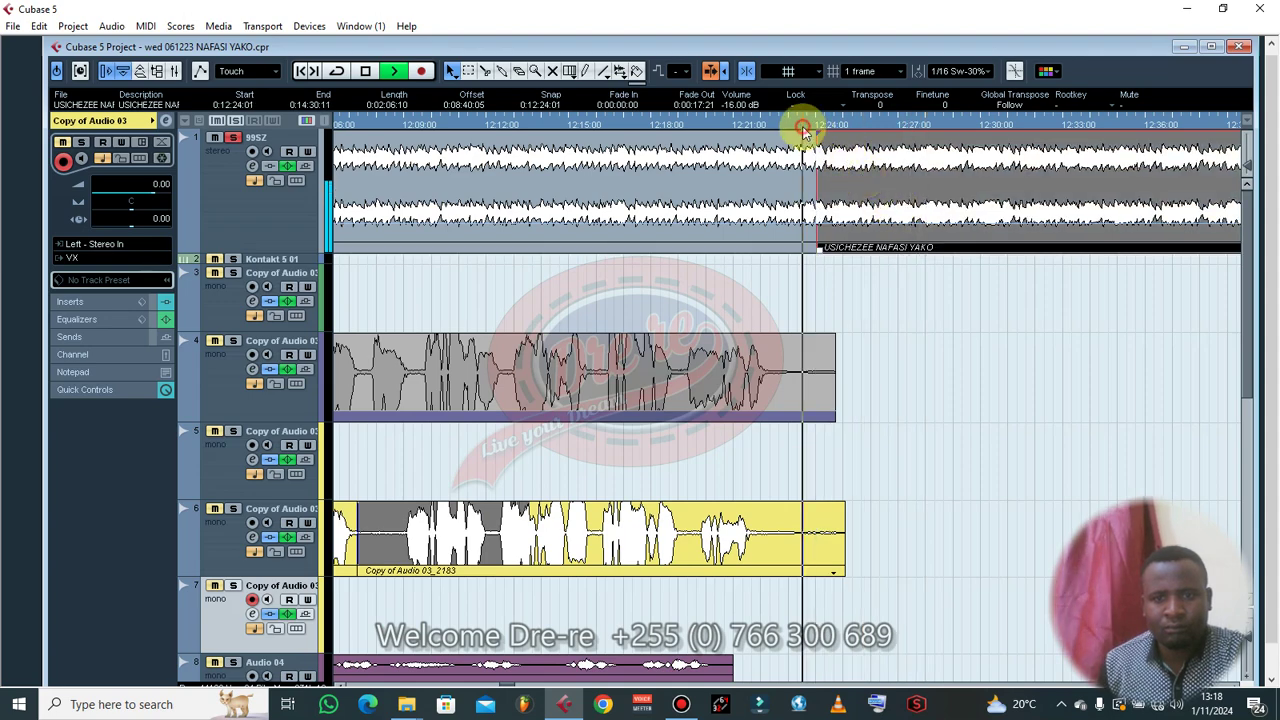
key("h")
key("h")
key("h")
key("space")
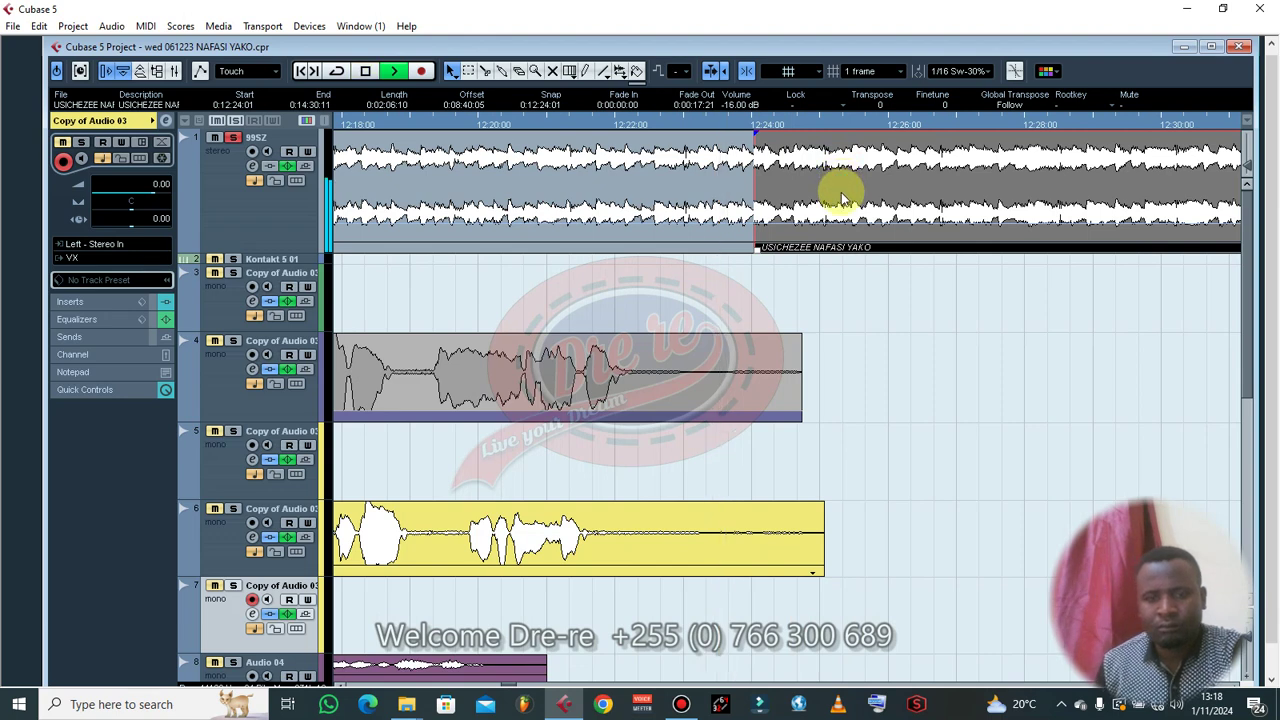
- Nudge the copied instrumental slice five frames earlier to 12:23:26 and play the join
key("space")
key("space")
key("space")
key("ctrl+Left")
key("ctrl+Left")
key("ctrl+Left")
key("ctrl+Left")
key("ctrl+Left")
key("space")
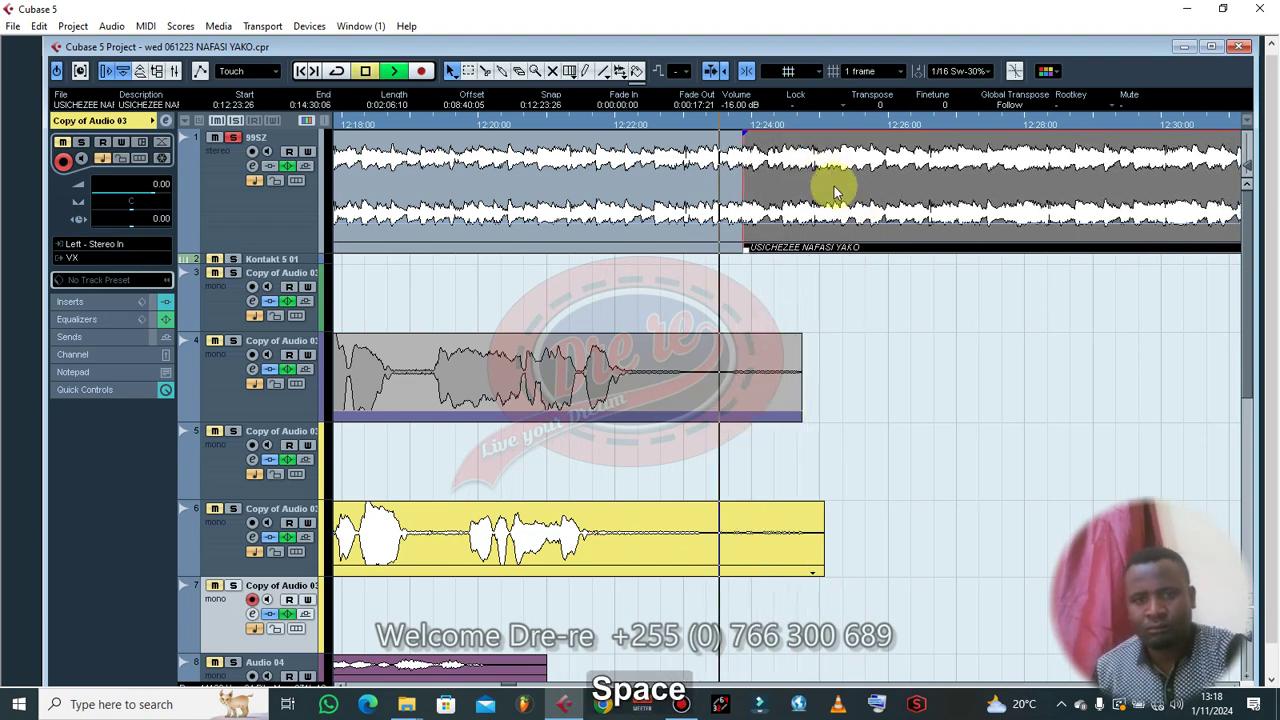
- Replay the join from about one second before it and nudge the copied slice one frame earlier to 12:23:25
key("space")
key("space")
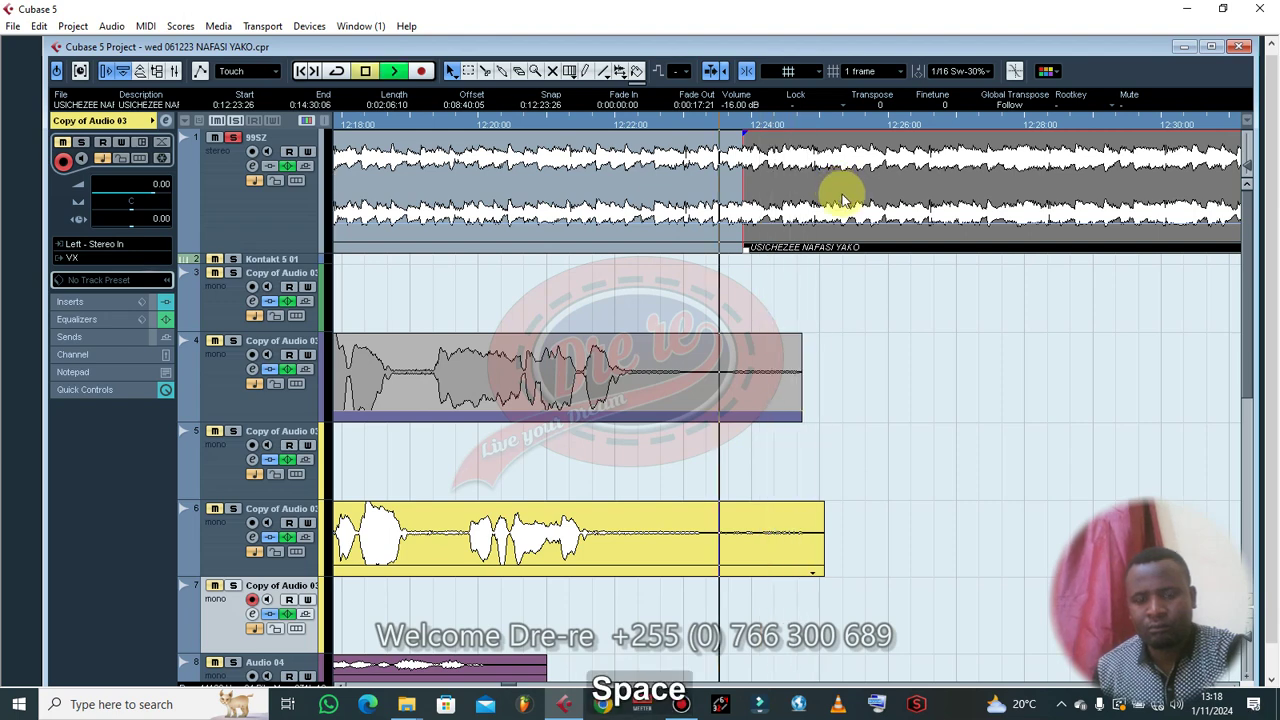
left_click(675, 128)
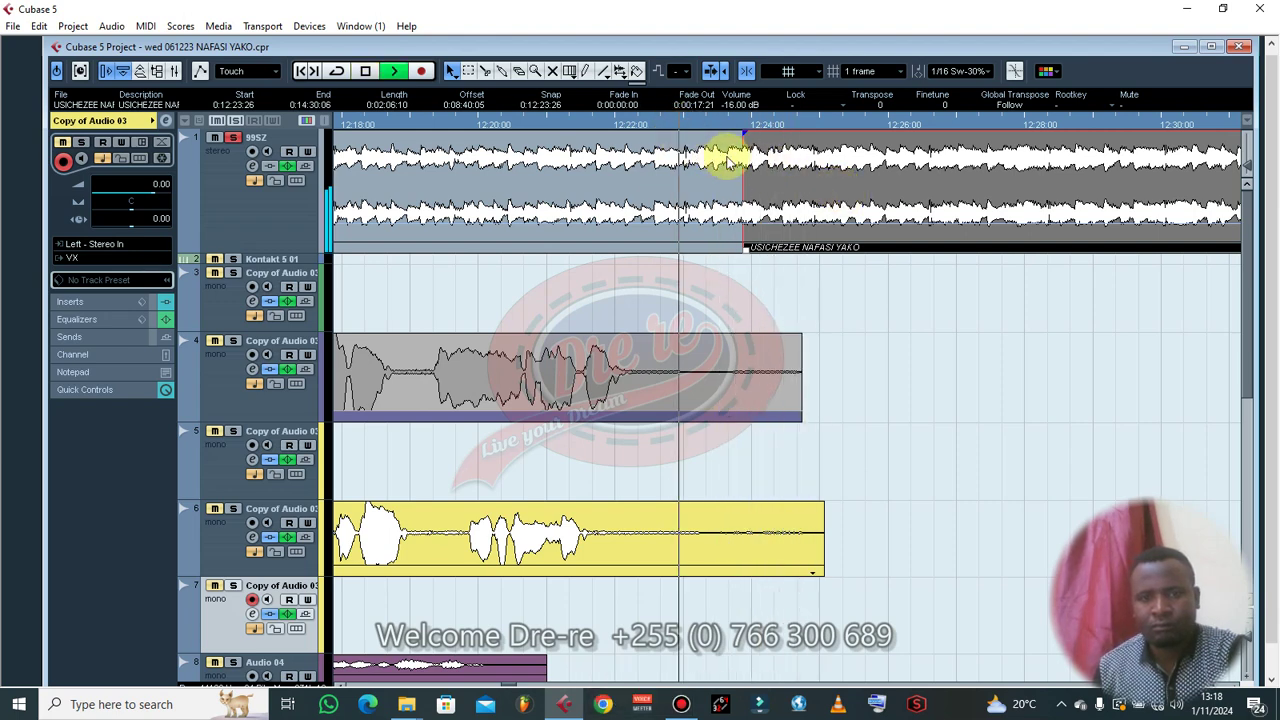
key("space")
key("space")
key("ctrl")
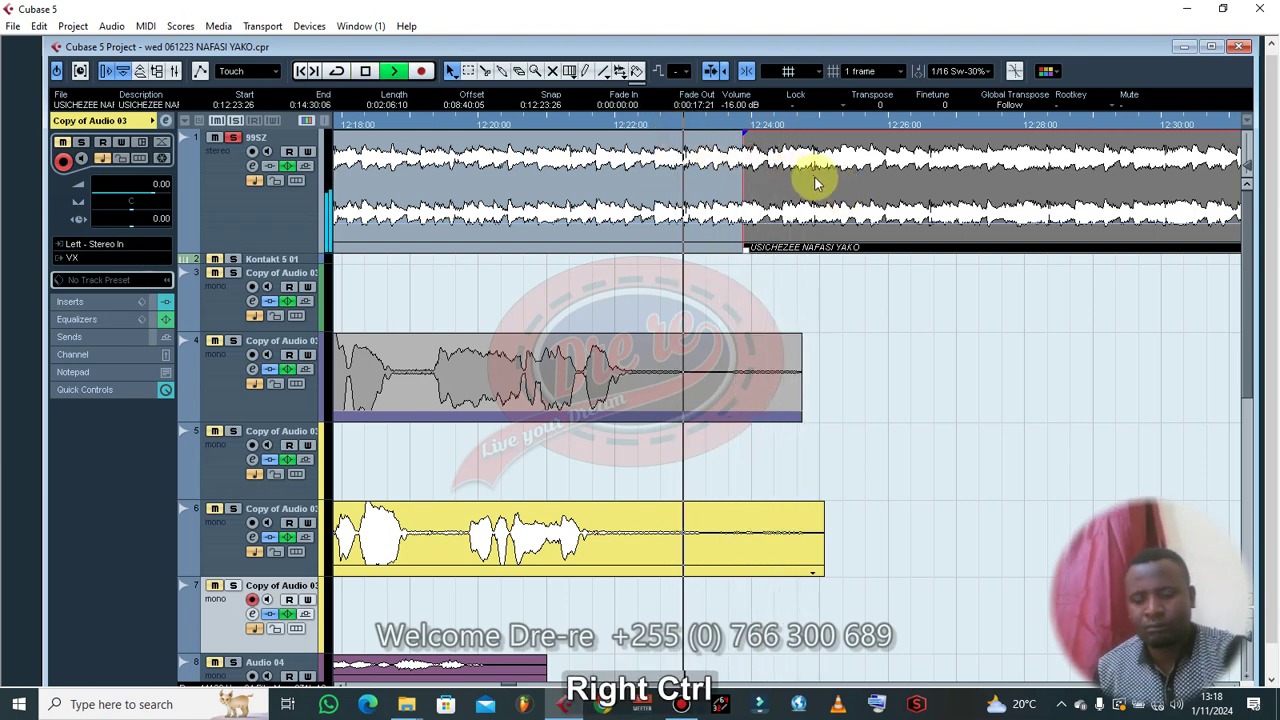
key("space")
key("space")
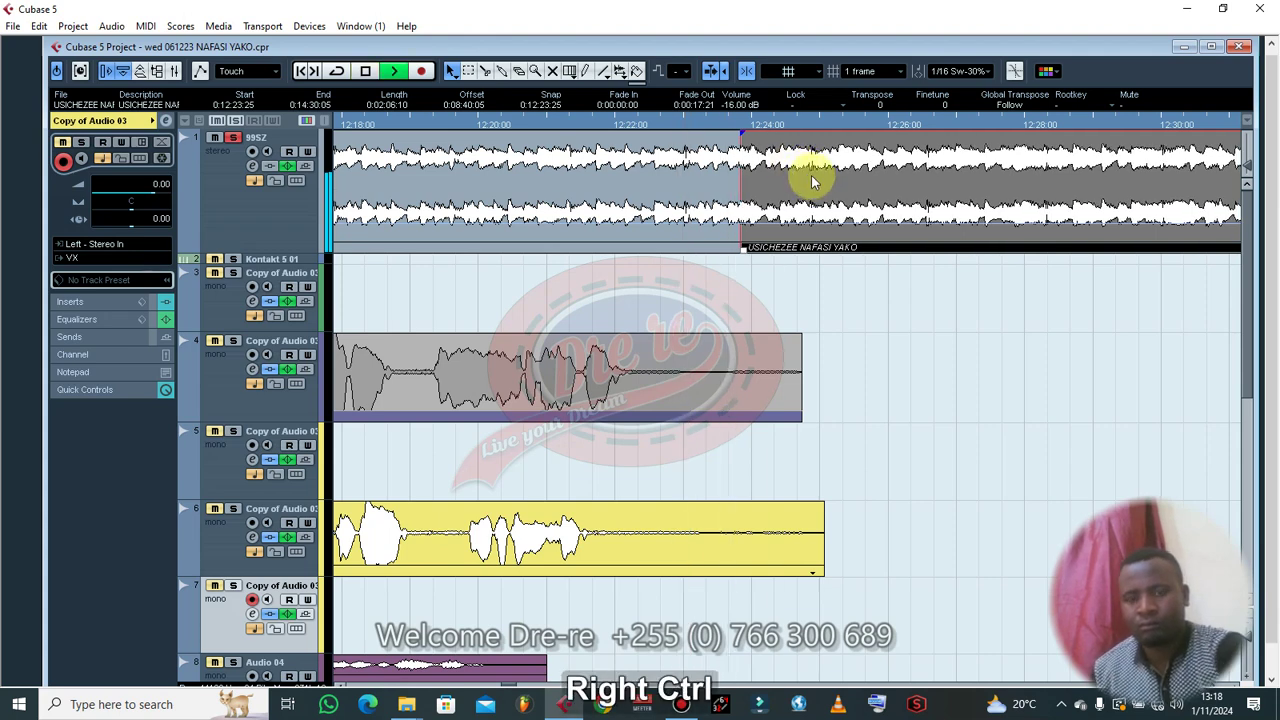
- Keep nudging the copied slice earlier while replaying the join until it starts at 12:23:21
key("ctrl+Left")
key("space")
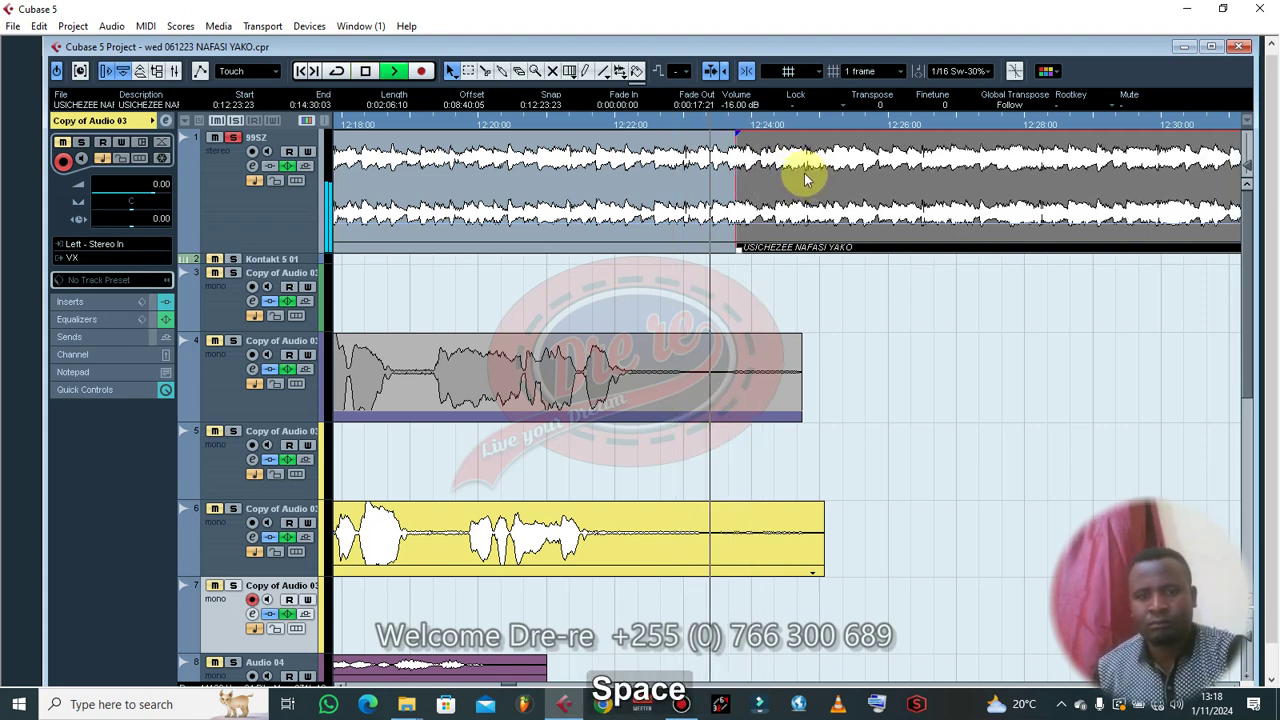
key("space")
key("space")
key("ctrl+Left")
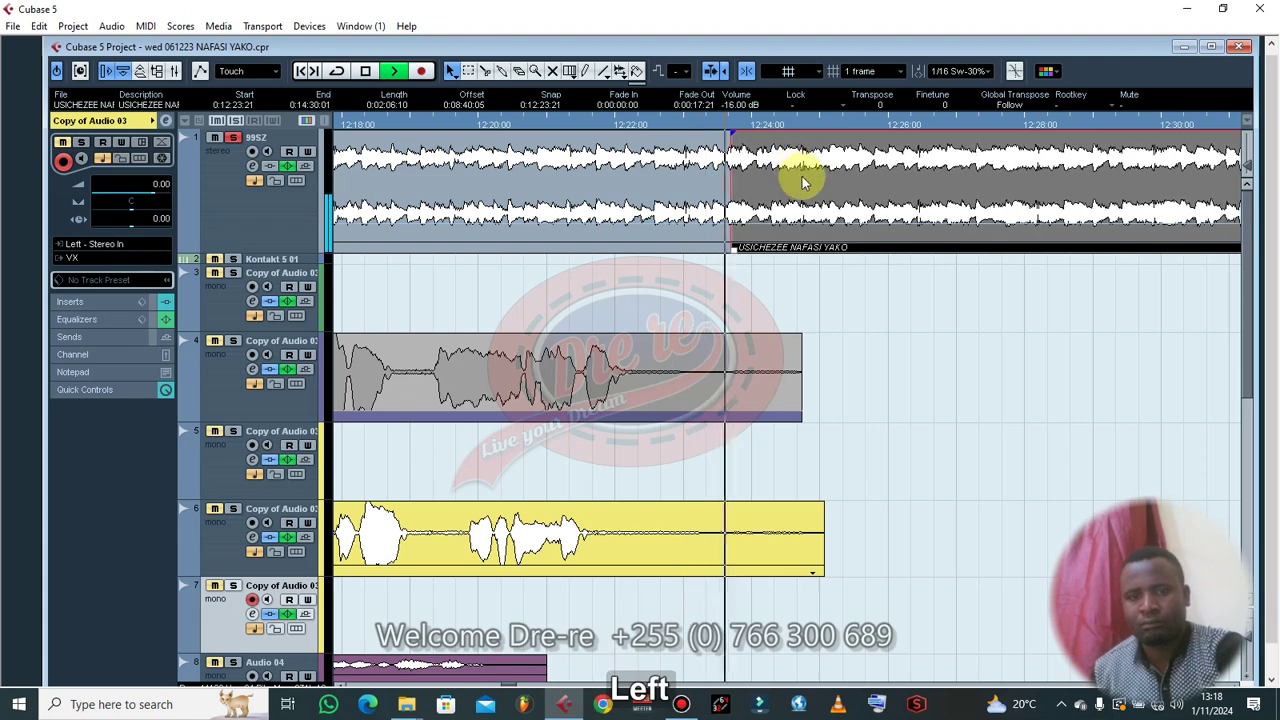
key("space")
key("space")
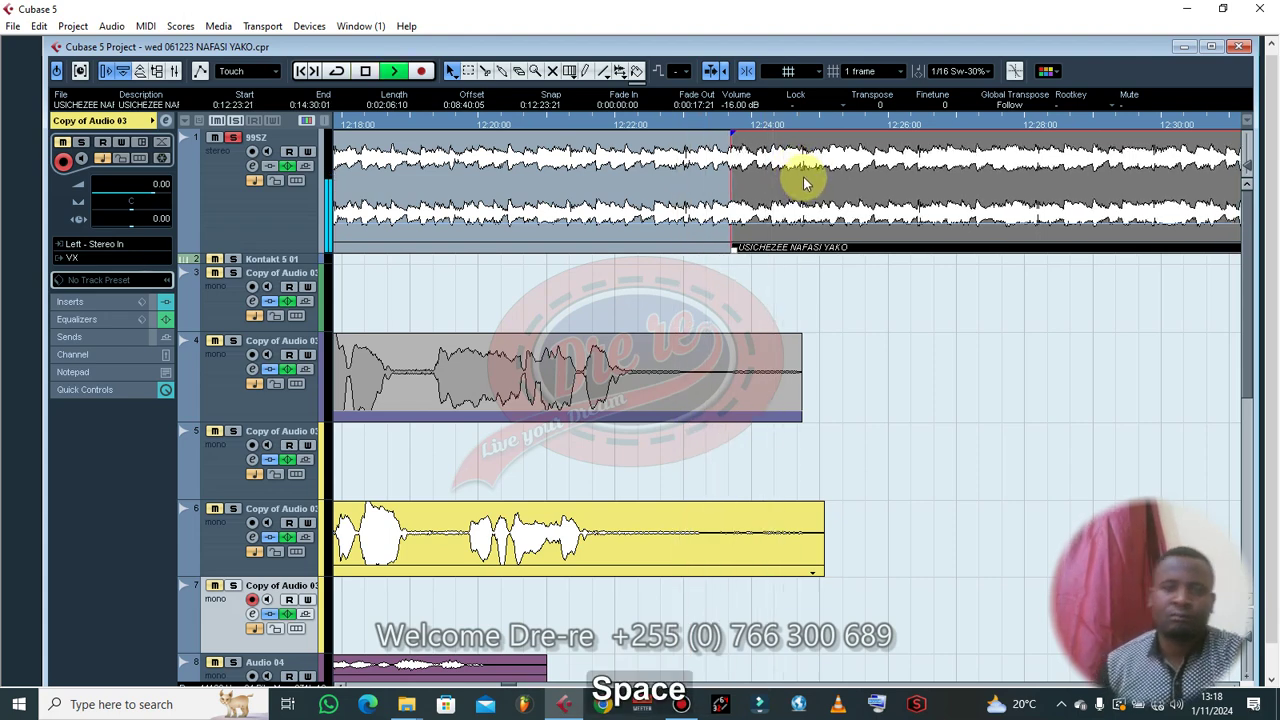
key("space")
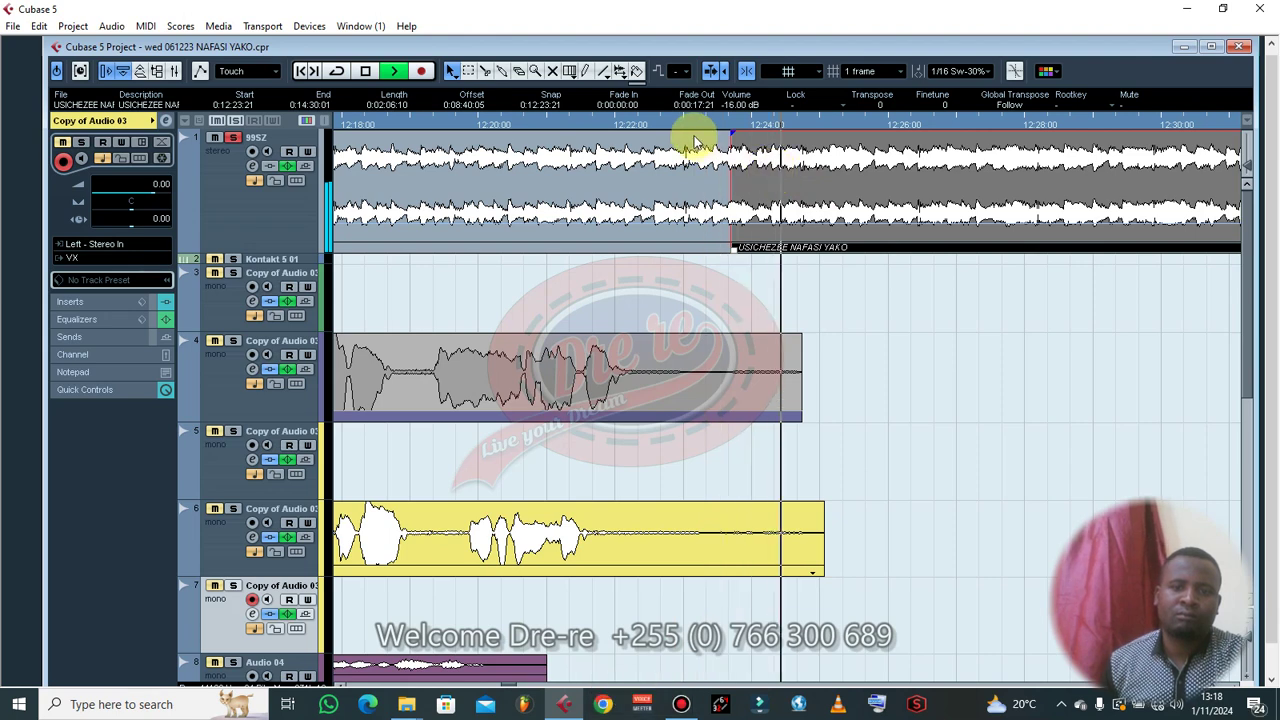
- Try the copied slice one frame later at 12:23:22 during playback and return it to 12:23:21
key("space")
key("space")
key("ctrl+Right")
key("space")
key("space")
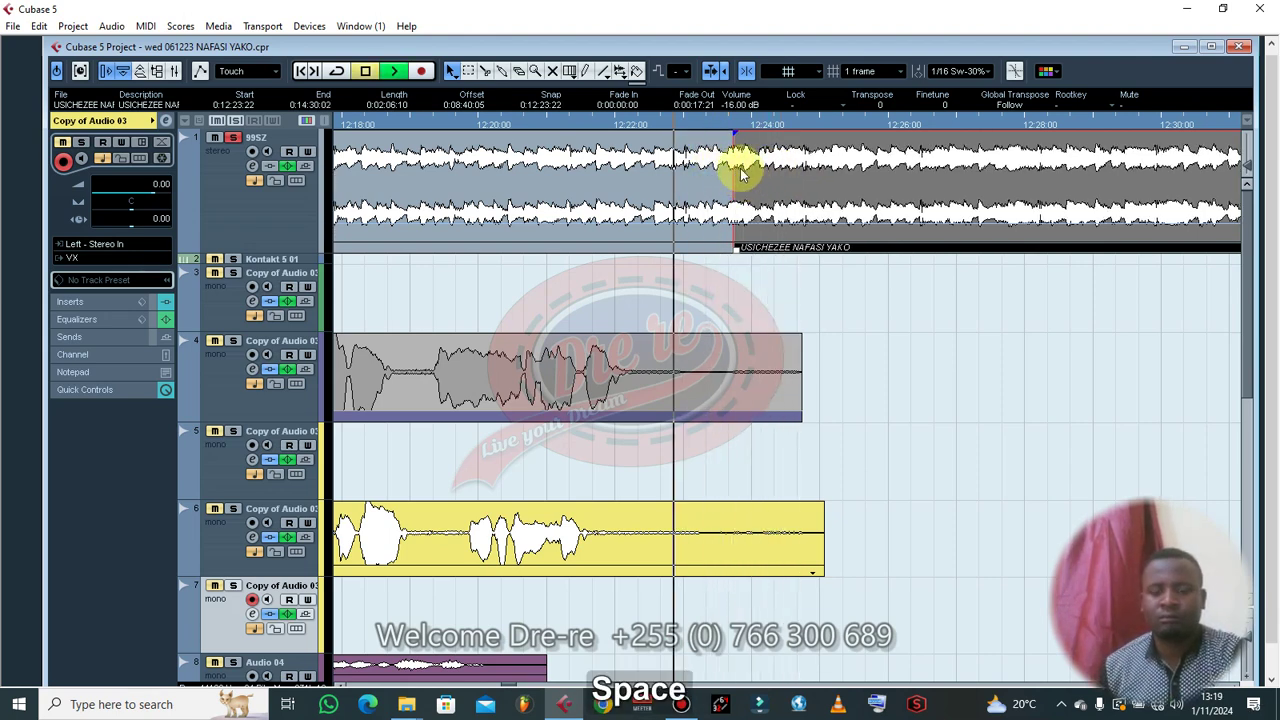
key("ctrl+Left")
- Split the copied instrumental slice at 13:20:20 on track 99SZ
key("g")
key("g")
key("g")
key("g")
key("g")
key("g")
key("g")
key("g")
key("g")
key("g")
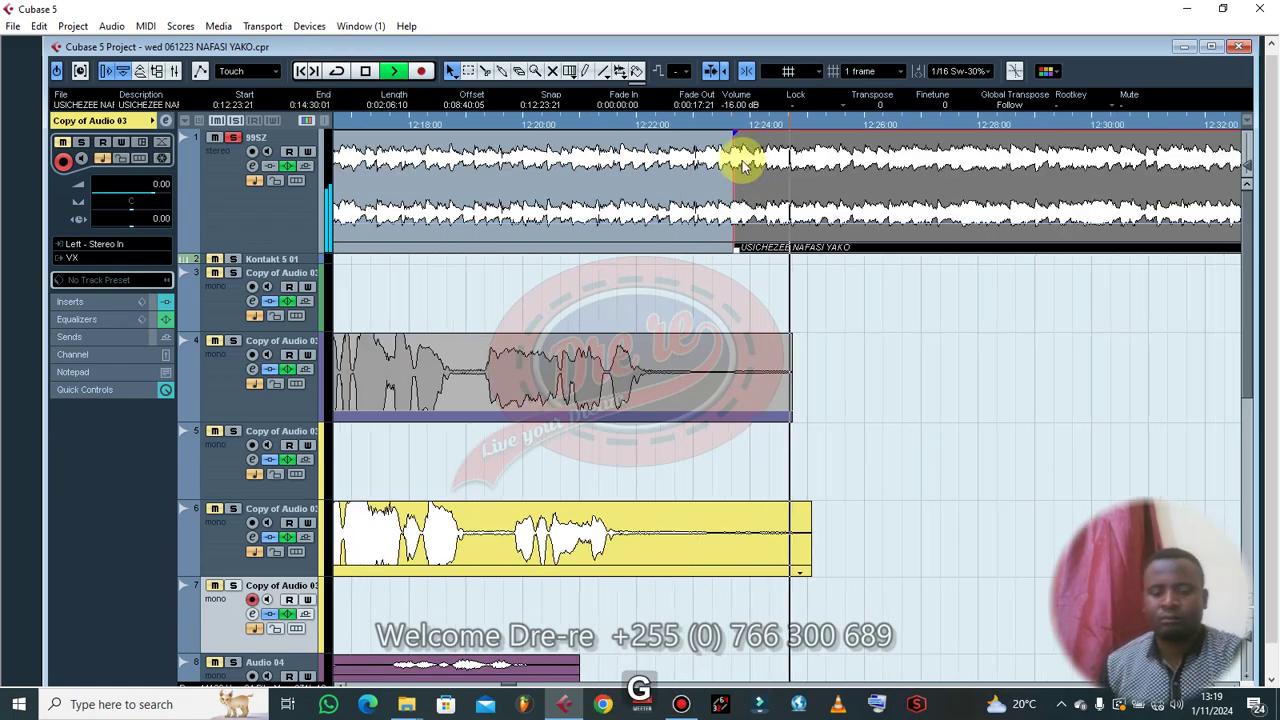
scroll(783, 232, "down", 2)
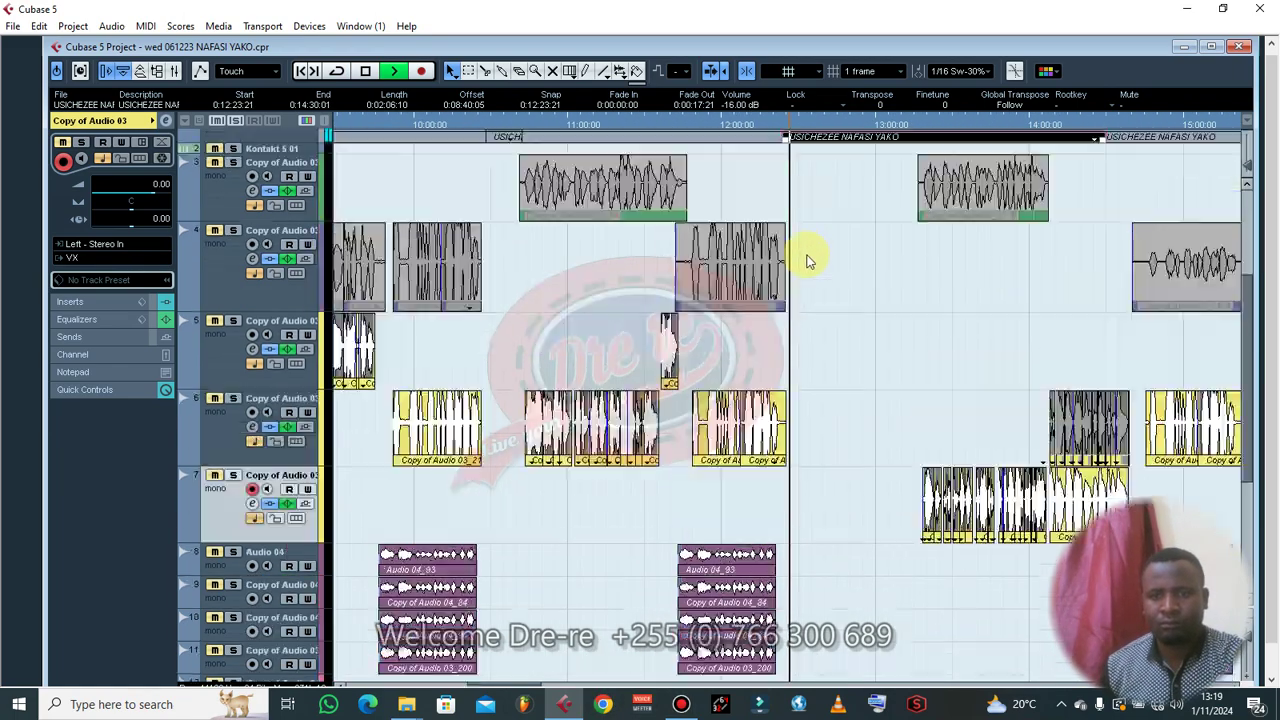
scroll(810, 262, "up", 3)
key("g")
key("g")
key("g")
key("g")
right_click(895, 231)
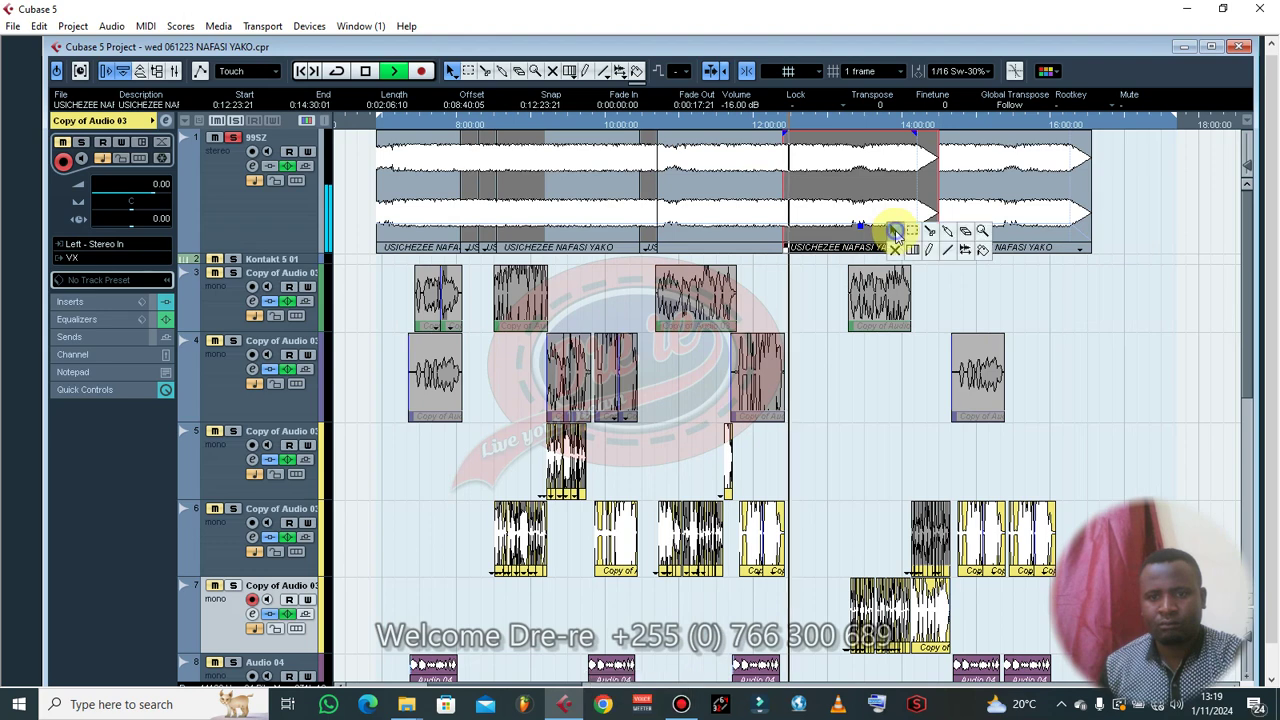
left_click(930, 233)
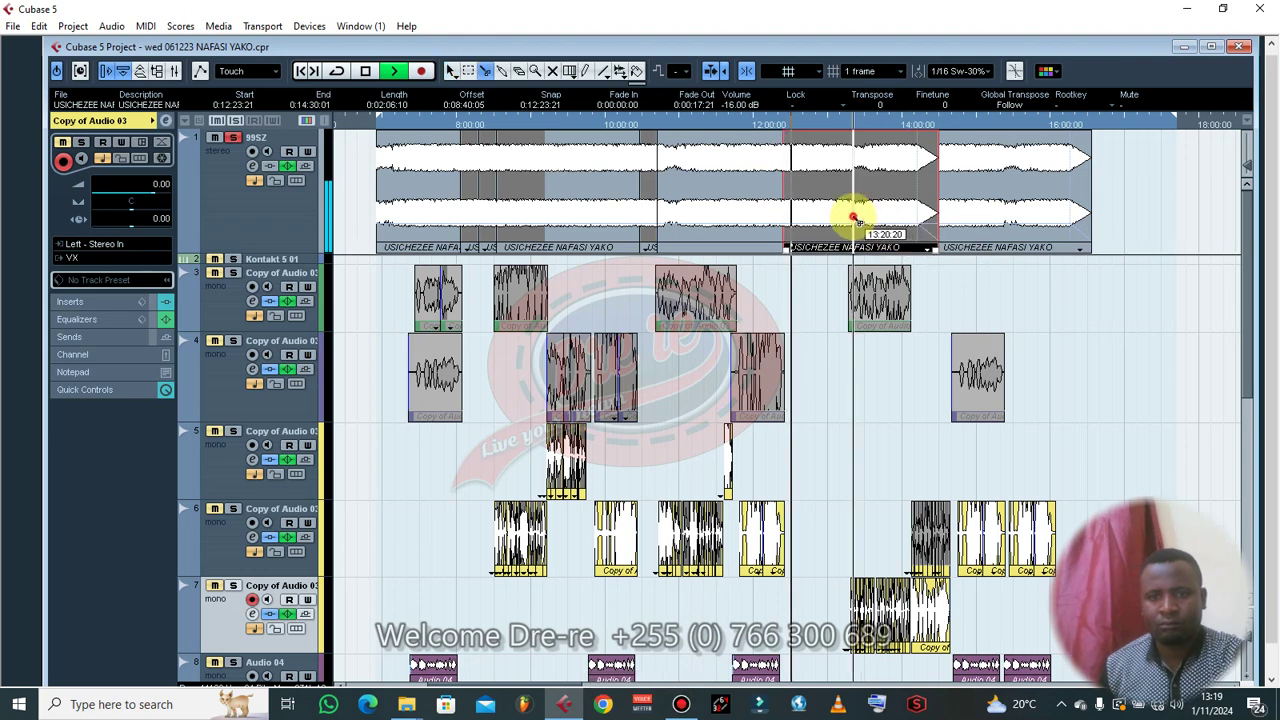
left_click(853, 218)
- Delete the part of the copied slice after the 13:20:20 cut and clear the selection
key("1")
key("BackSpace")
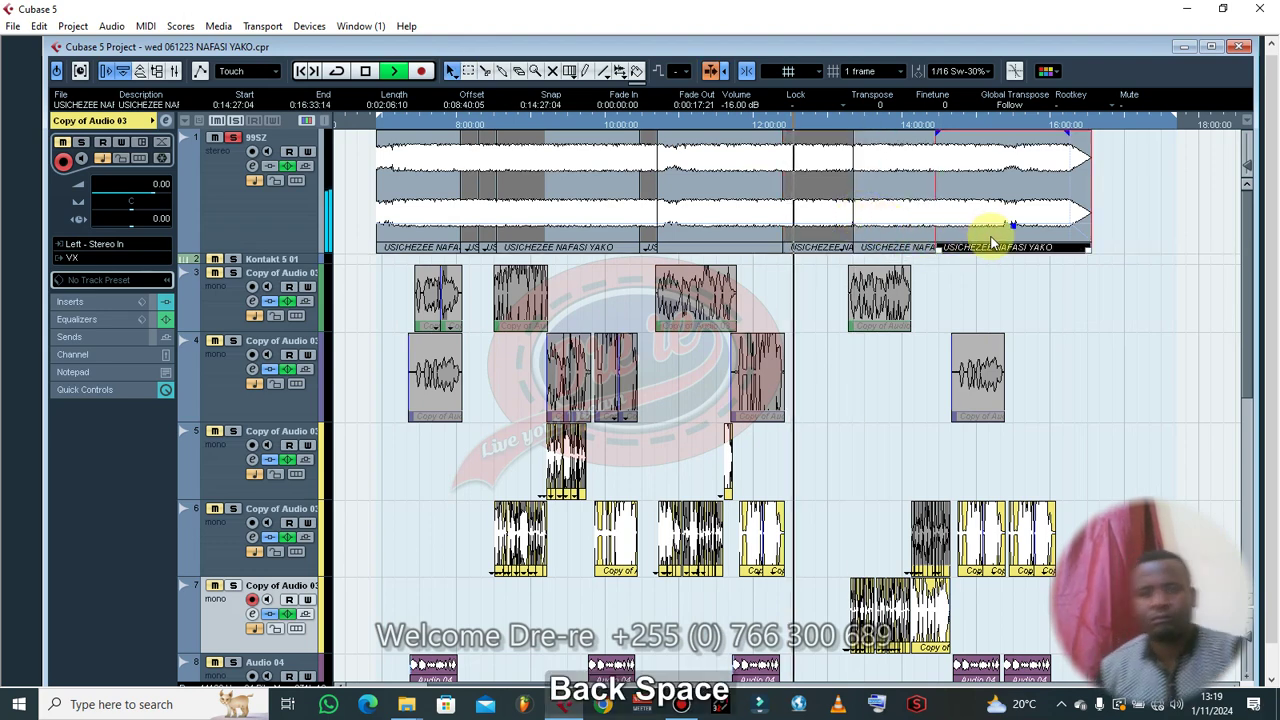
left_click(1153, 207)
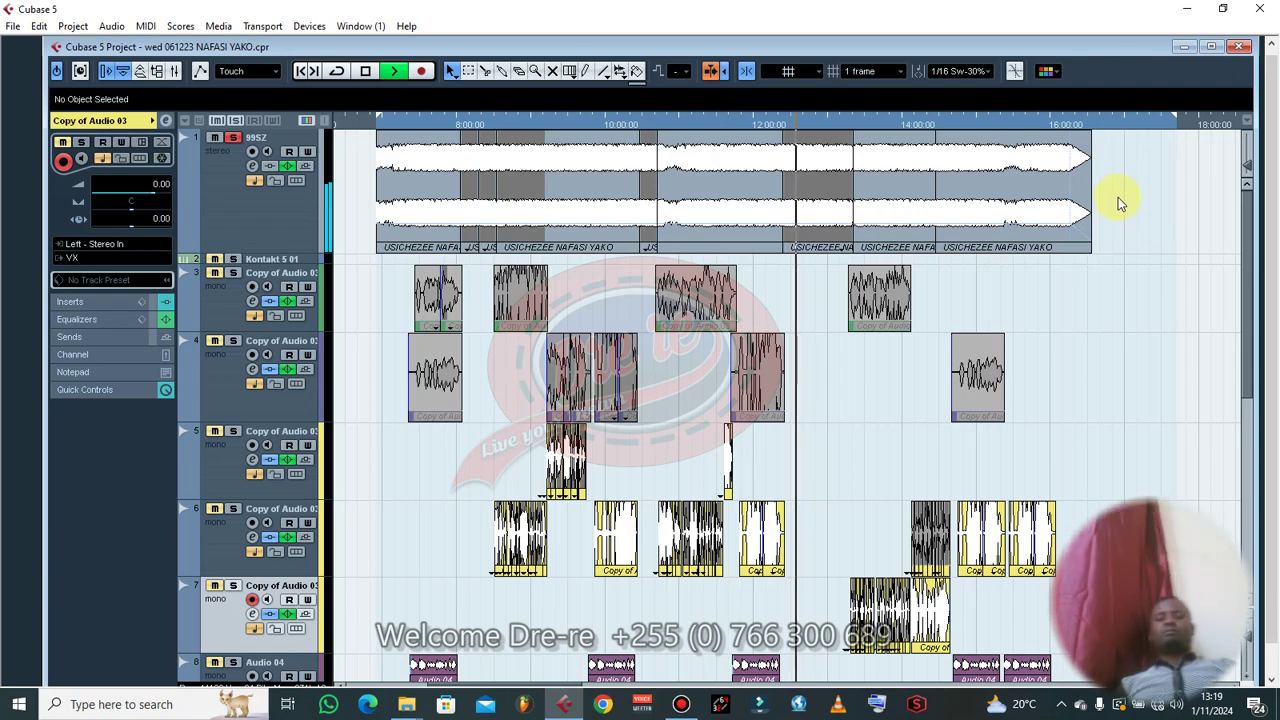
- Select all vocal and backing events from the late track 3 event onward and move them earlier so that event starts at 13:01:00
left_click_drag(996, 486, 1056, 682)
scroll(1084, 415, "up", 5)
scroll(1084, 421, "up", 3)
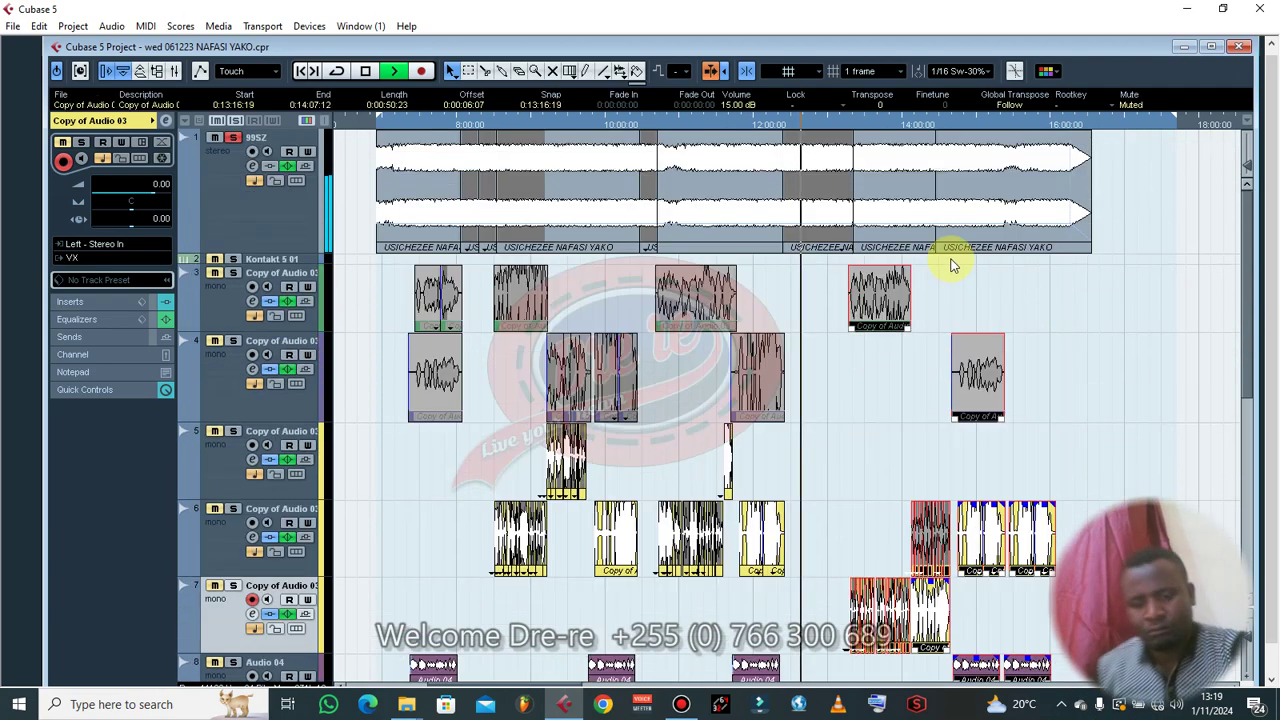
key("h")
key("h")
key("h")
left_click_drag(1005, 318, 935, 292)
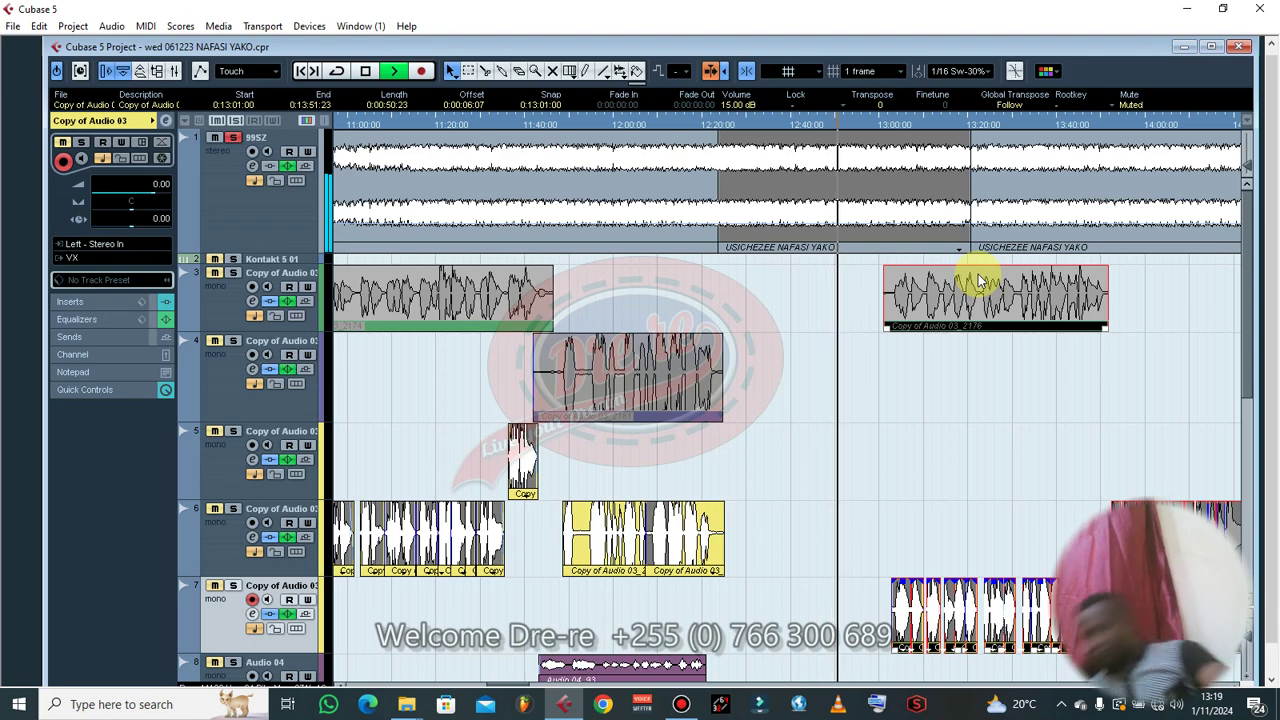
- Move the selected vocal and backing events earlier until the track 3 event starts at 12:49:14, replaying from just before the vocals
scroll(977, 255, "down", 1)
key("h")
key("h")
key("h")
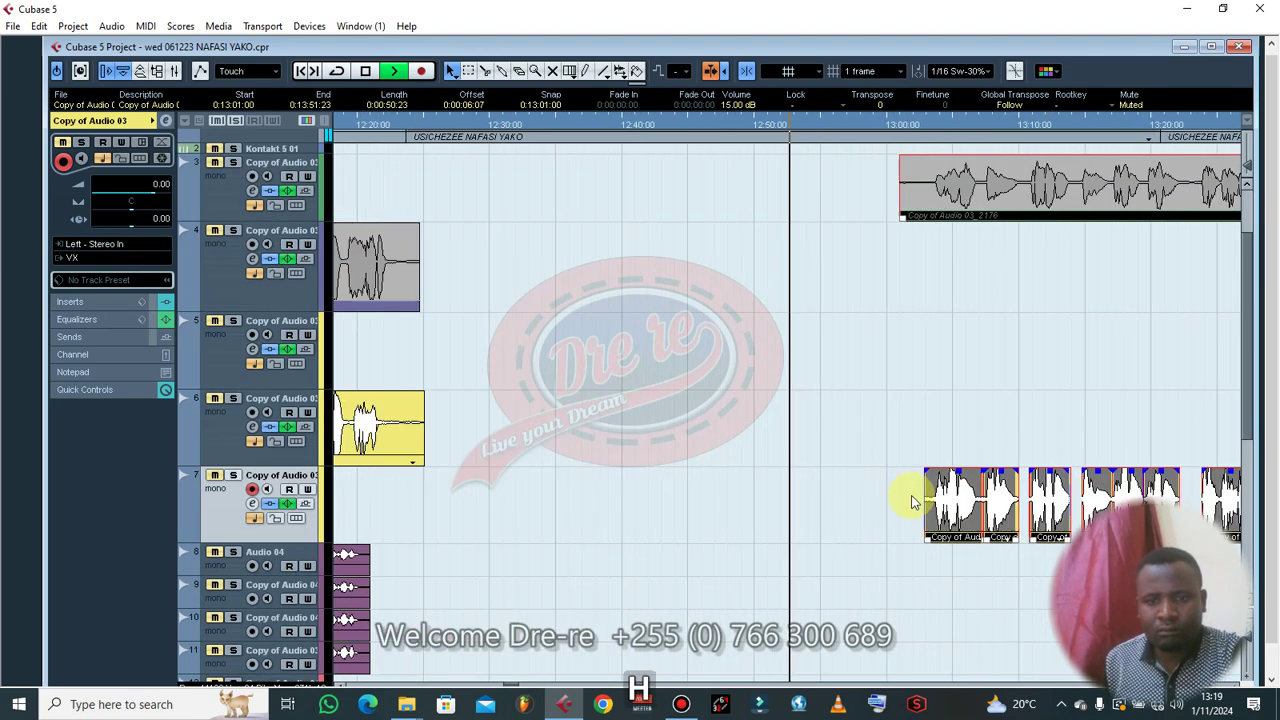
left_click_drag(958, 506, 816, 510)
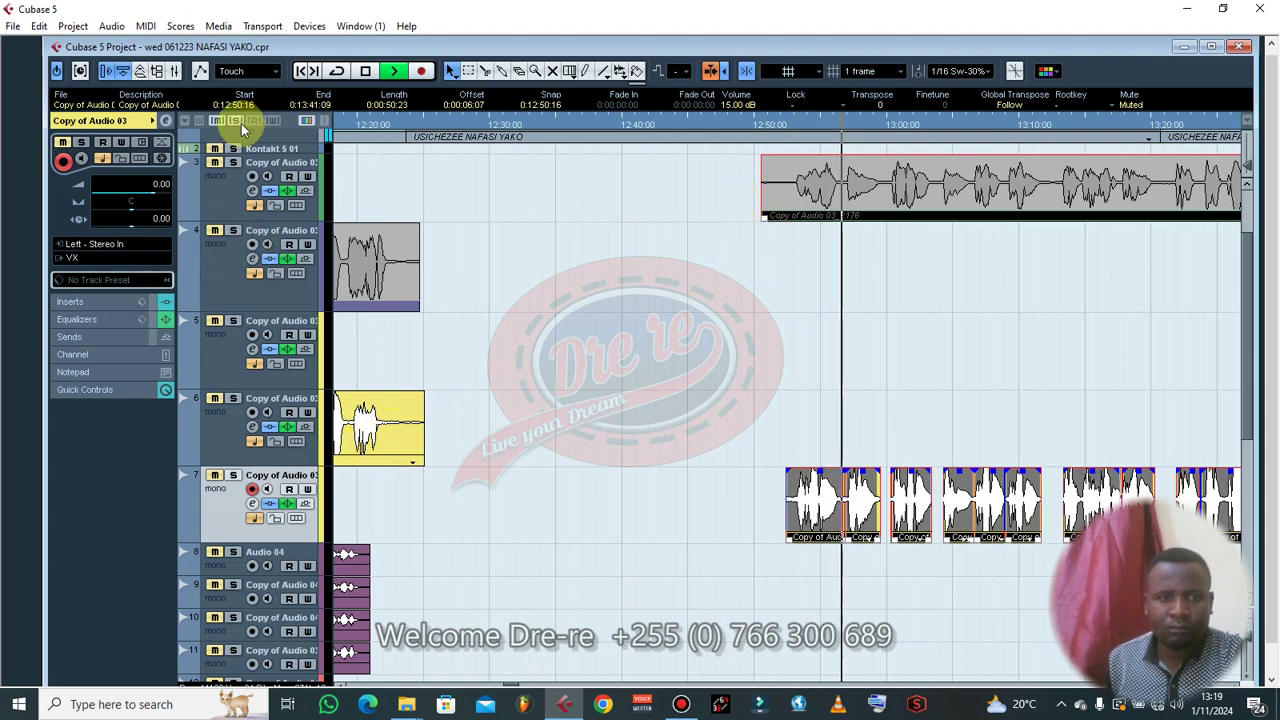
left_click(728, 125)
key("h")
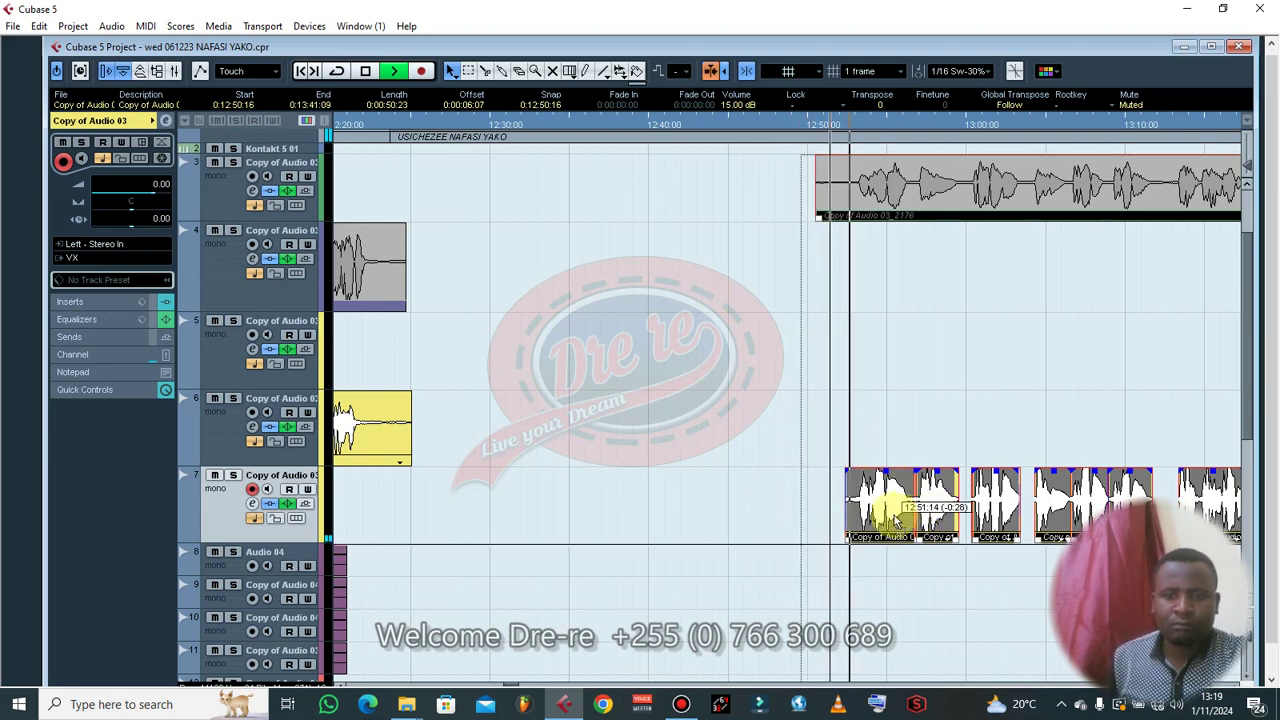
left_click_drag(894, 514, 878, 516)
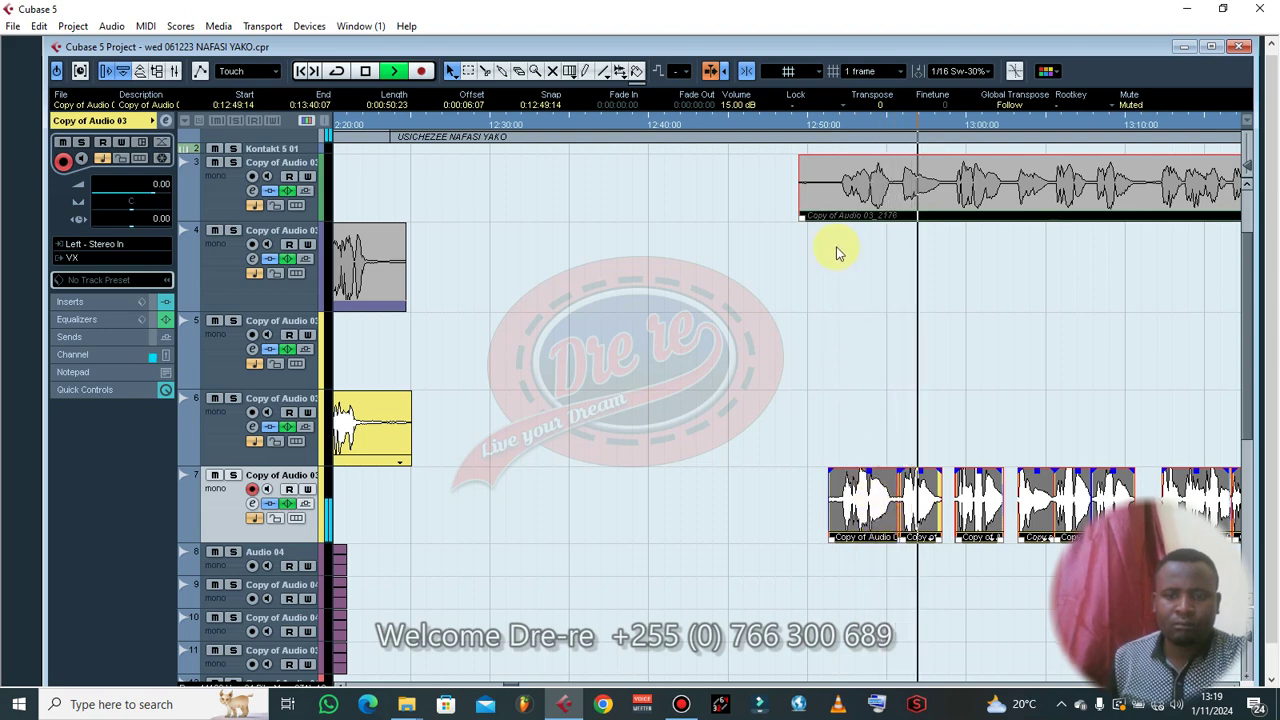
- Nudge the selected vocal and backing events three frames later to 12:49:17 and replay from their start
key("Right")
key("Right")
key("Right")
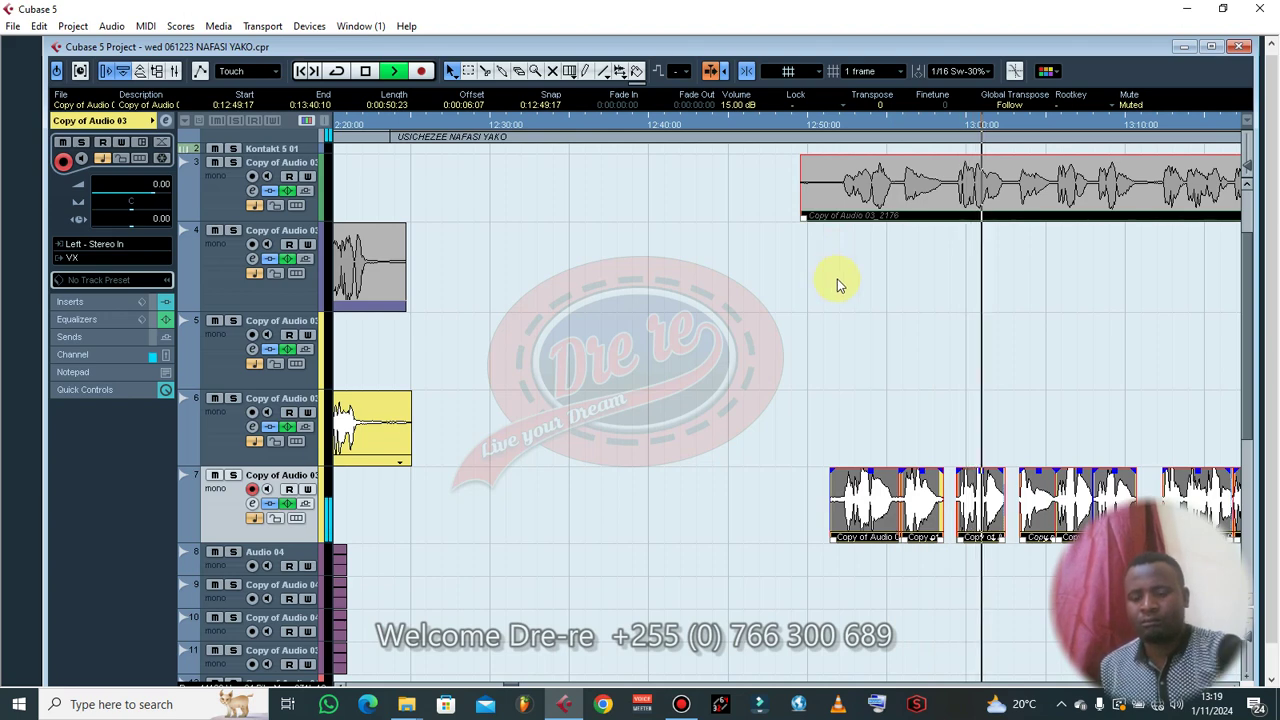
key("g")
key("g")
key("g")
key("g")
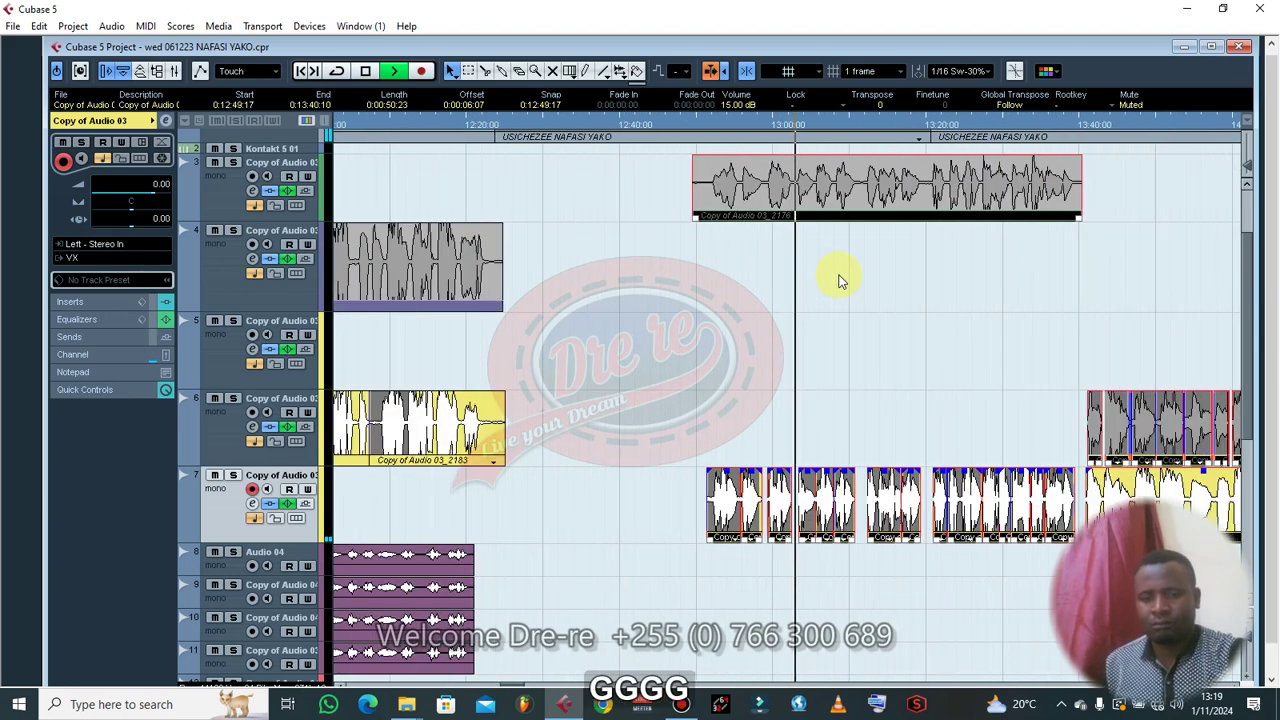
left_click(699, 126)
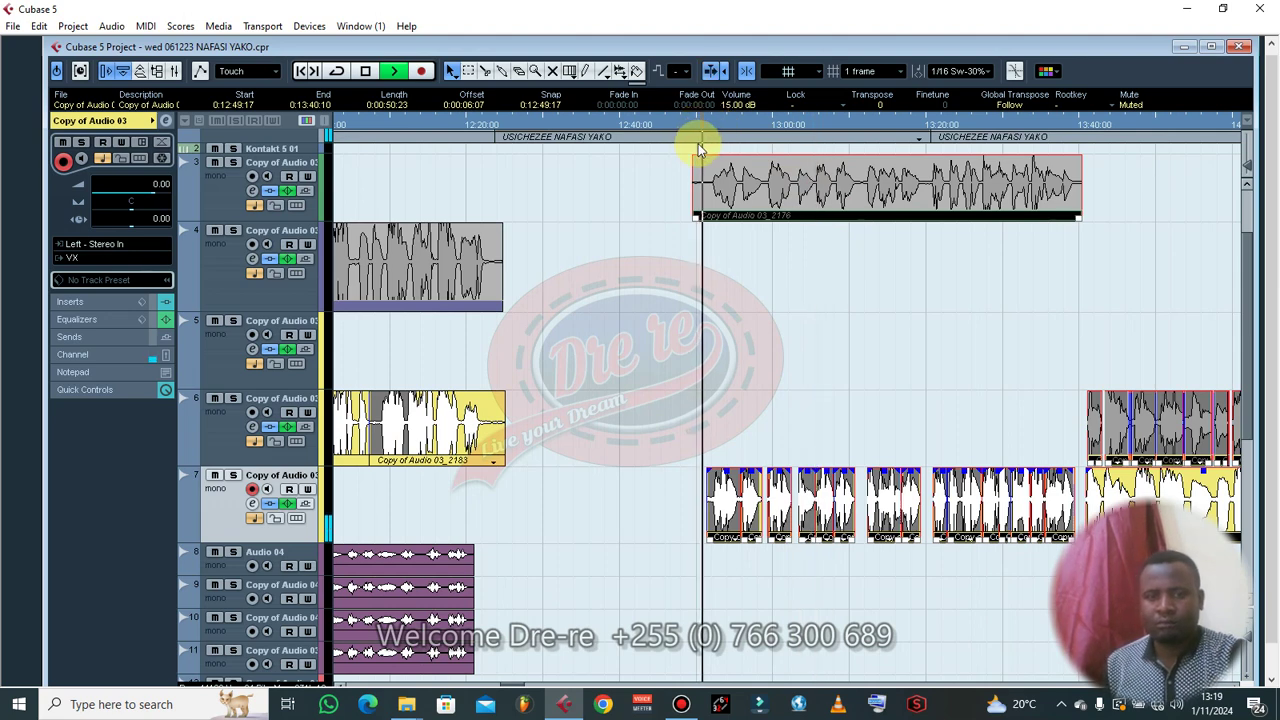
- Keep nudging the selected vocal and backing events later during playback until the track 3 event starts at 12:49:21
key("h")
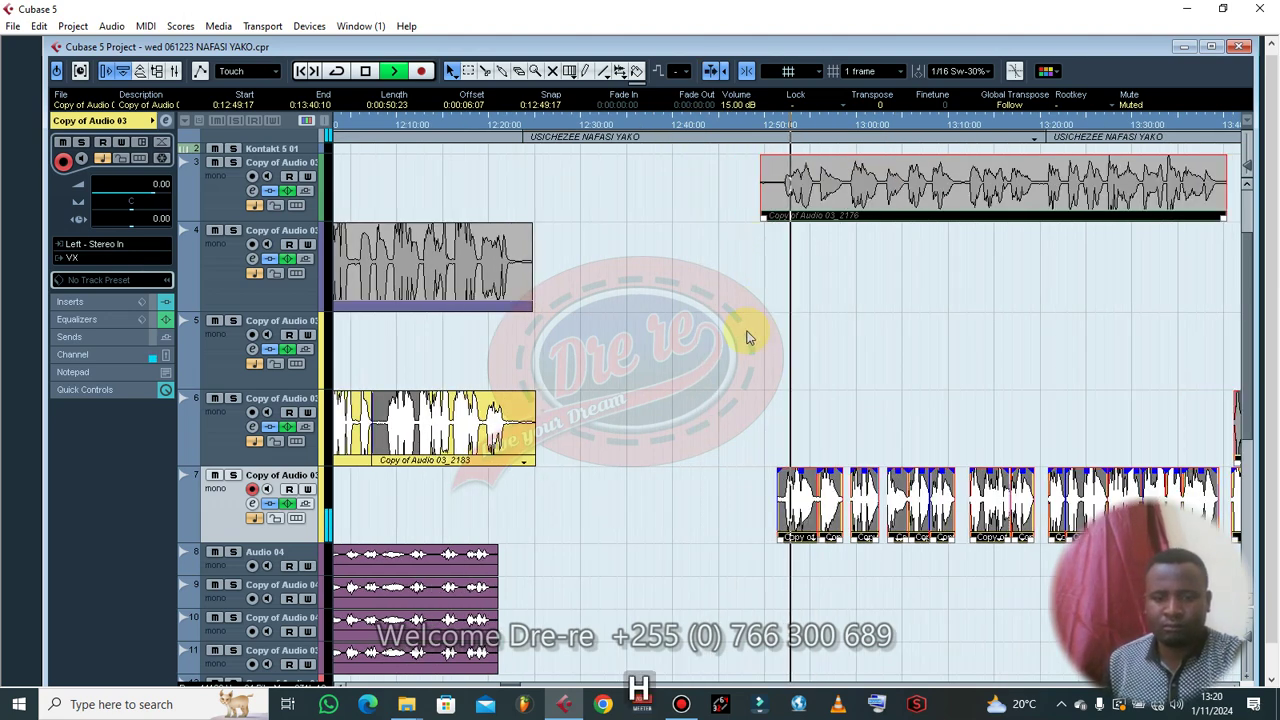
key("h")
key("space")
key("space")
key("ctrl+Right")
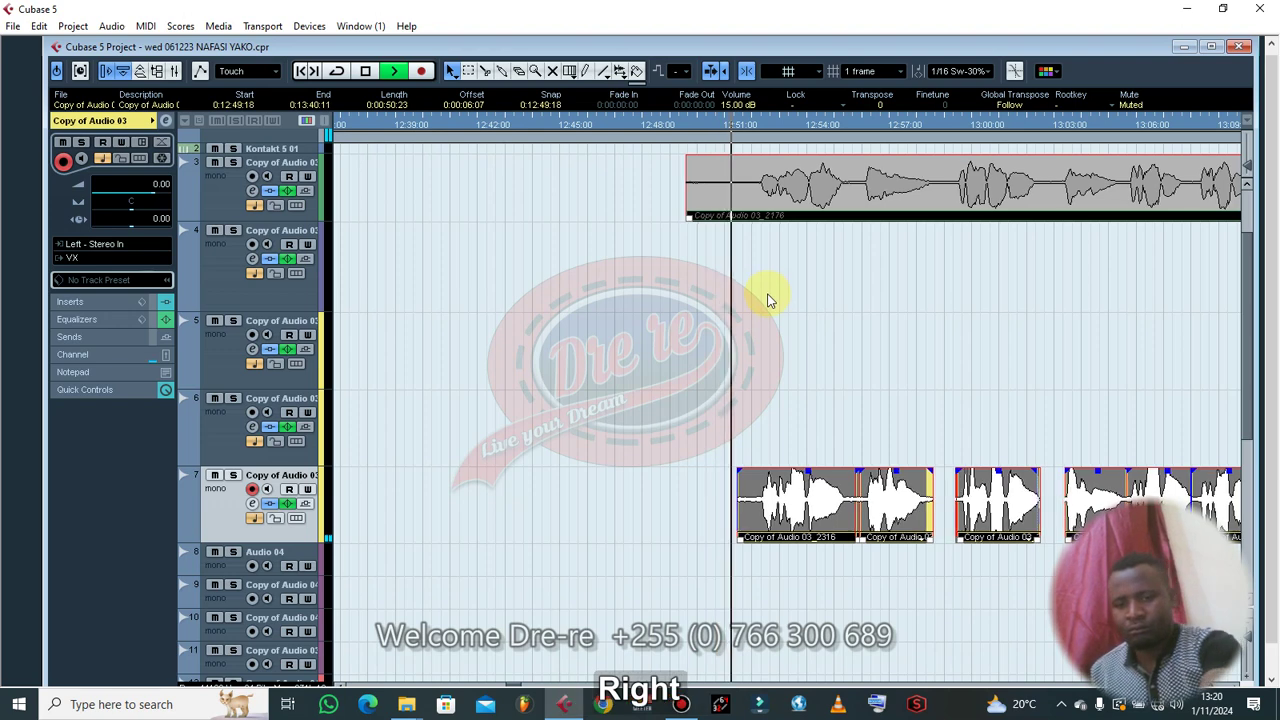
key("space")
key("h")
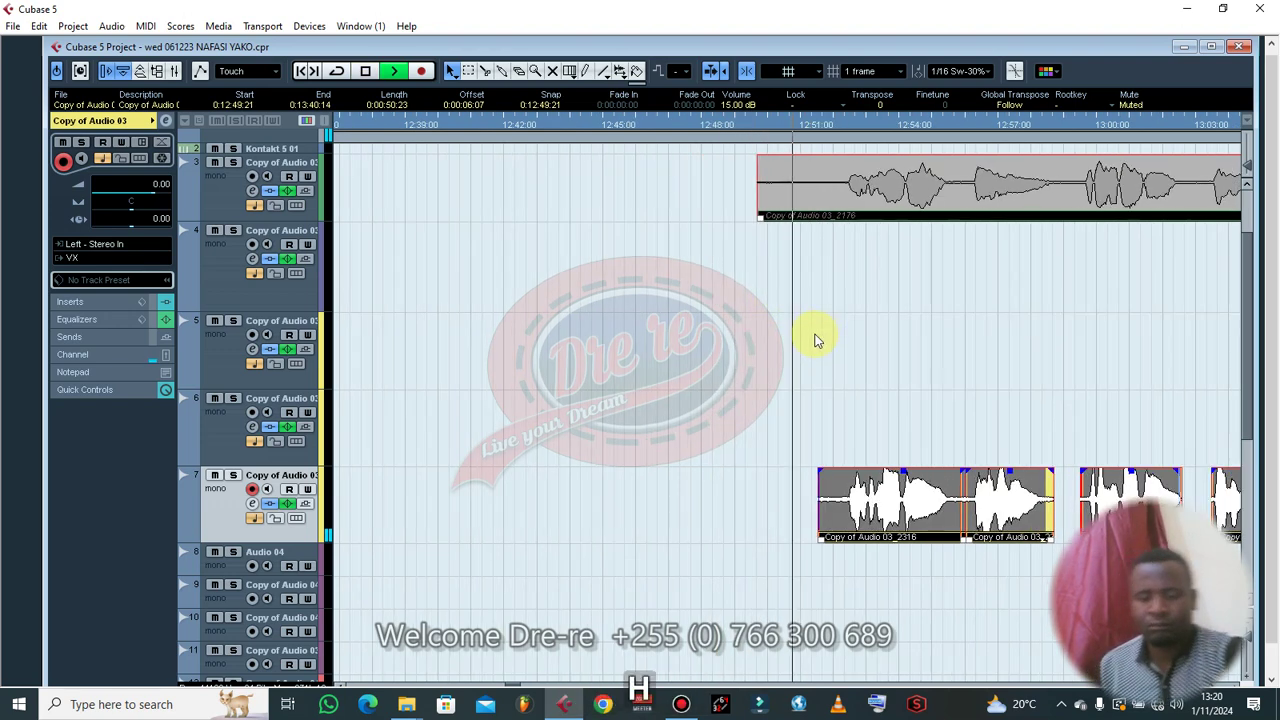
- Move the selected vocal and backing events back to 12:49:03 and nudge them two frames later to 12:49:05 while listening
key("h")
key("h")
left_click_drag(968, 505, 921, 499)
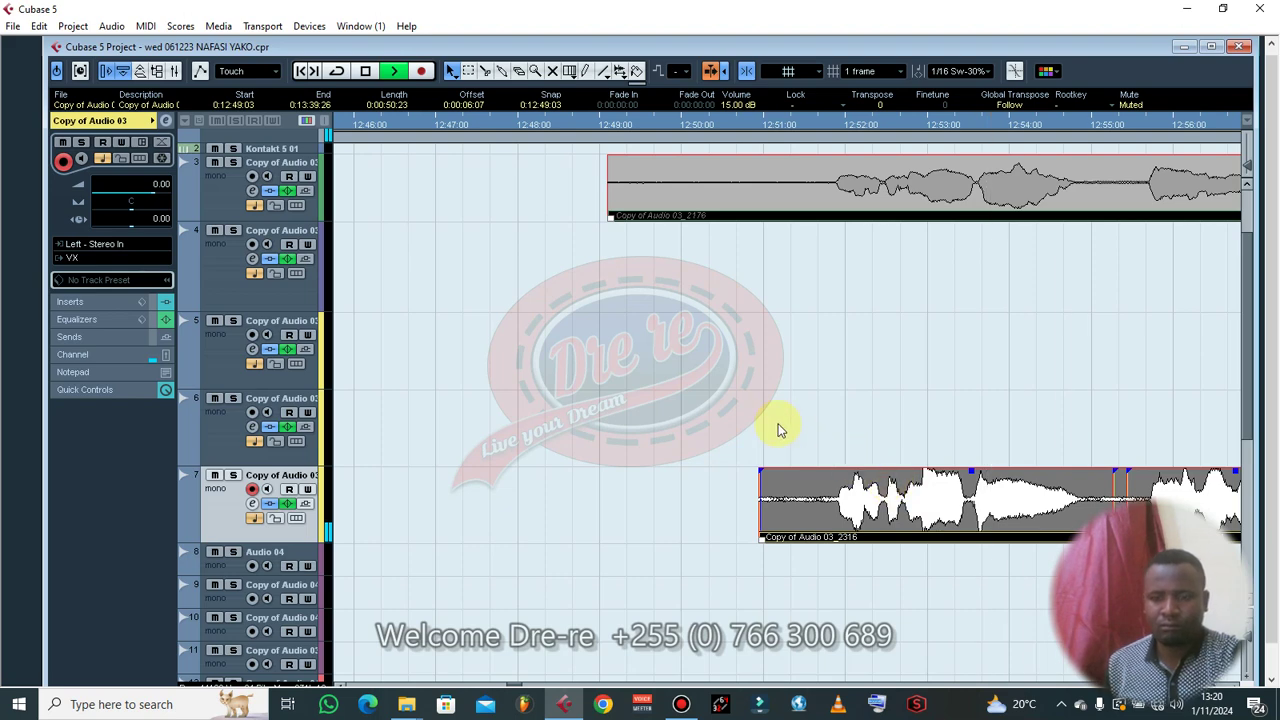
key("g")
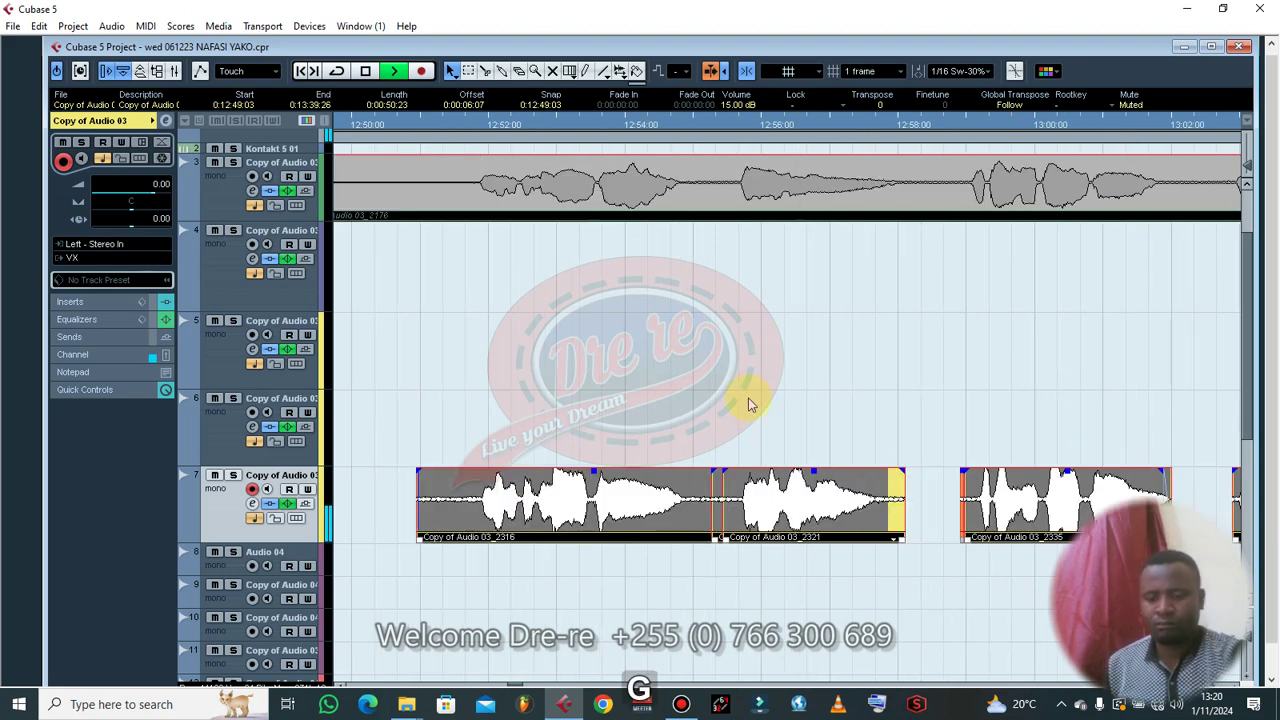
key("ctrl+Right")
key("g")
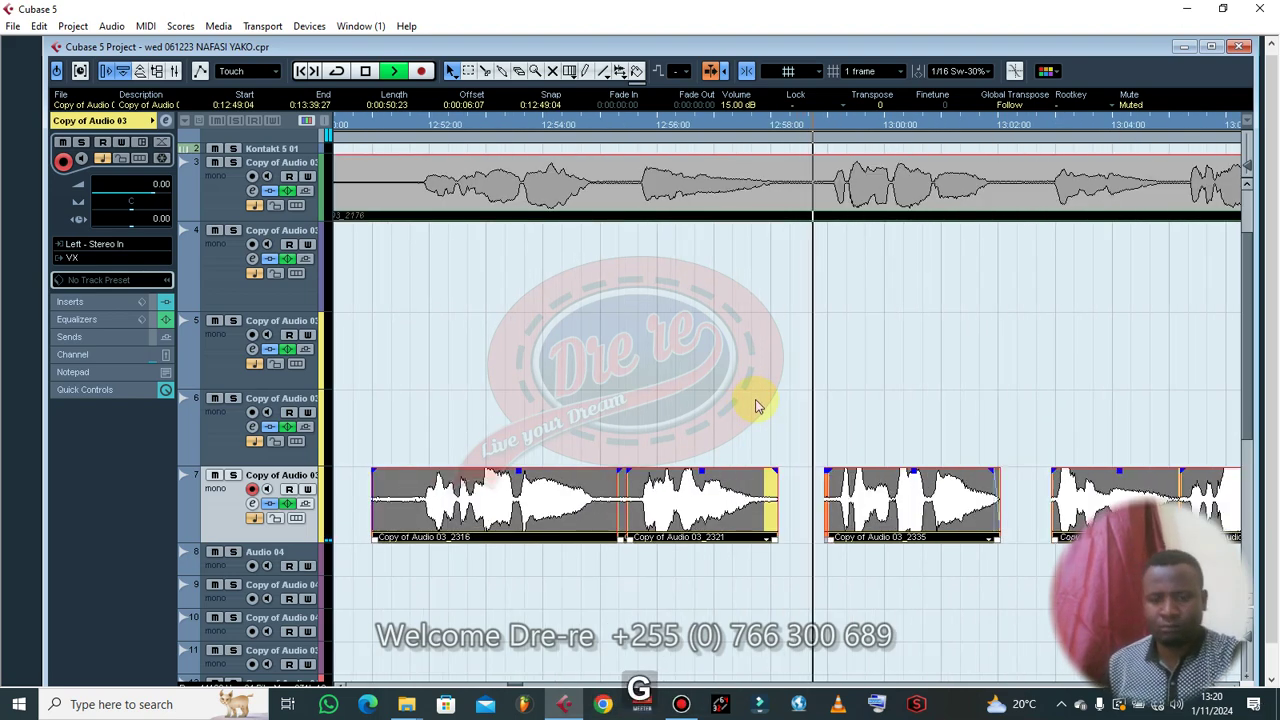
key("g")
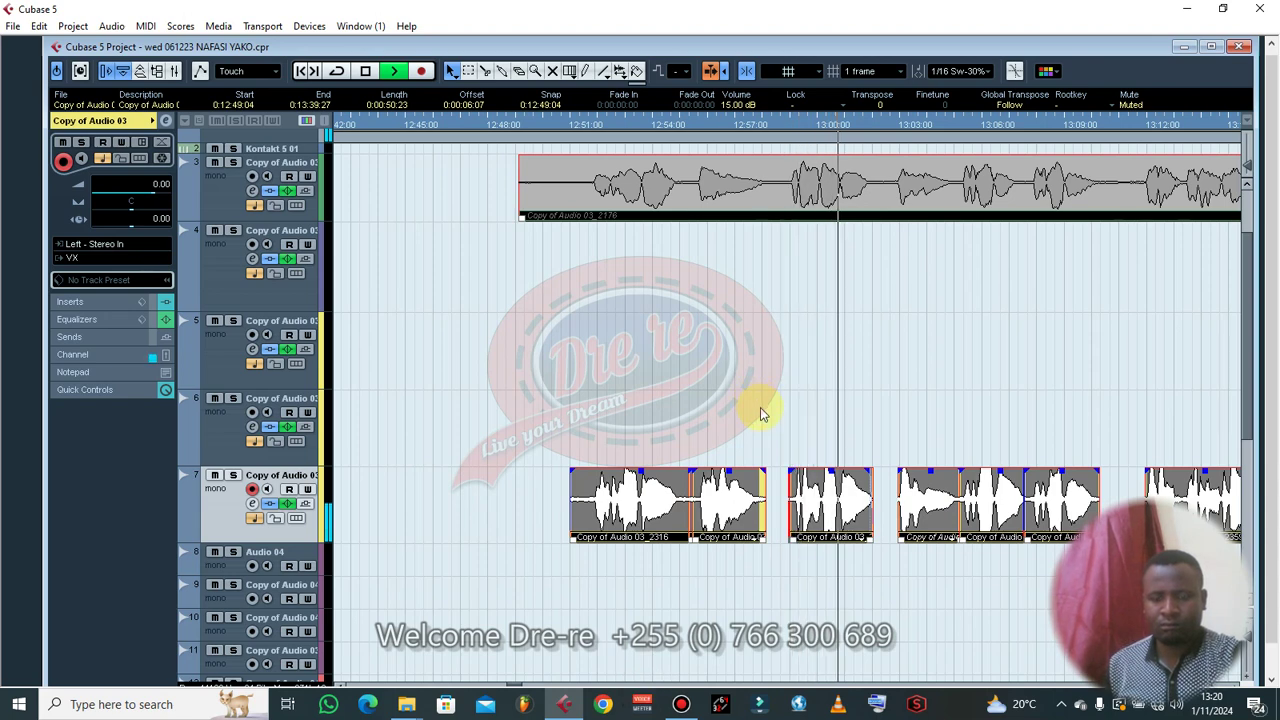
key("ctrl+Right")
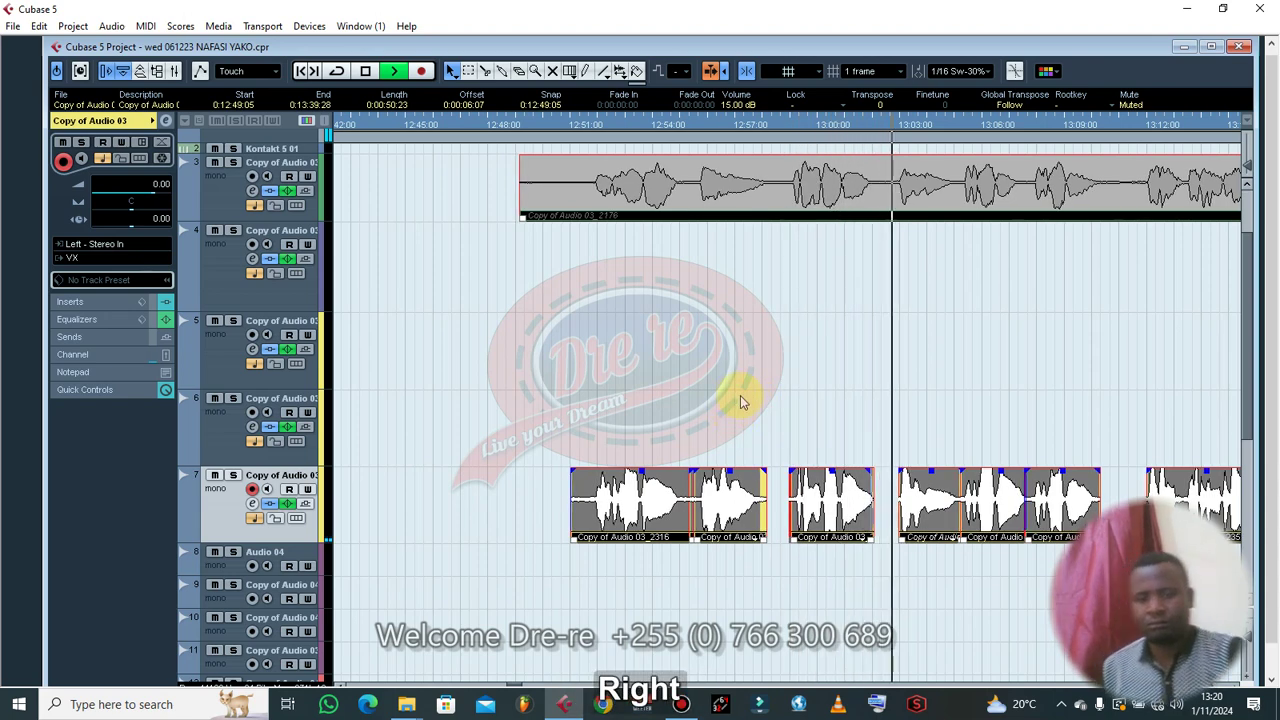
- Check the timing of the shifted vocals against the instrumental during playback, clear the selection and review the whole arrangement
key("g")
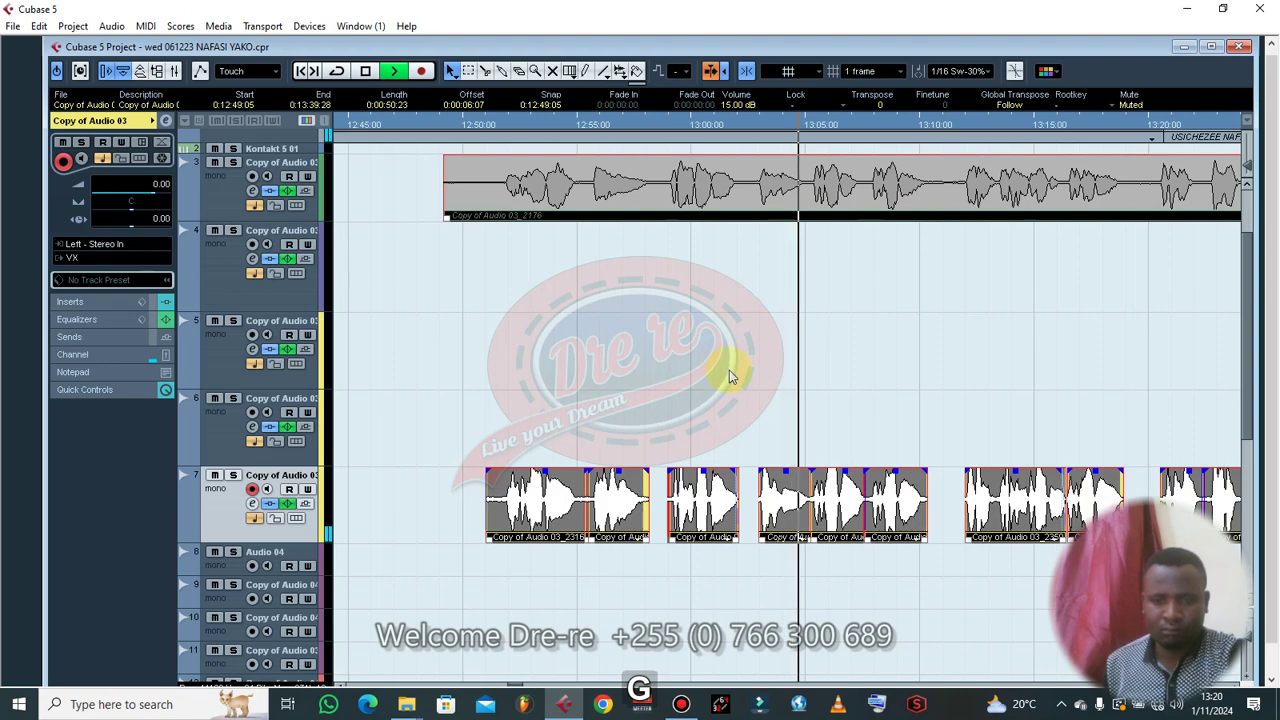
key("g")
key("g")
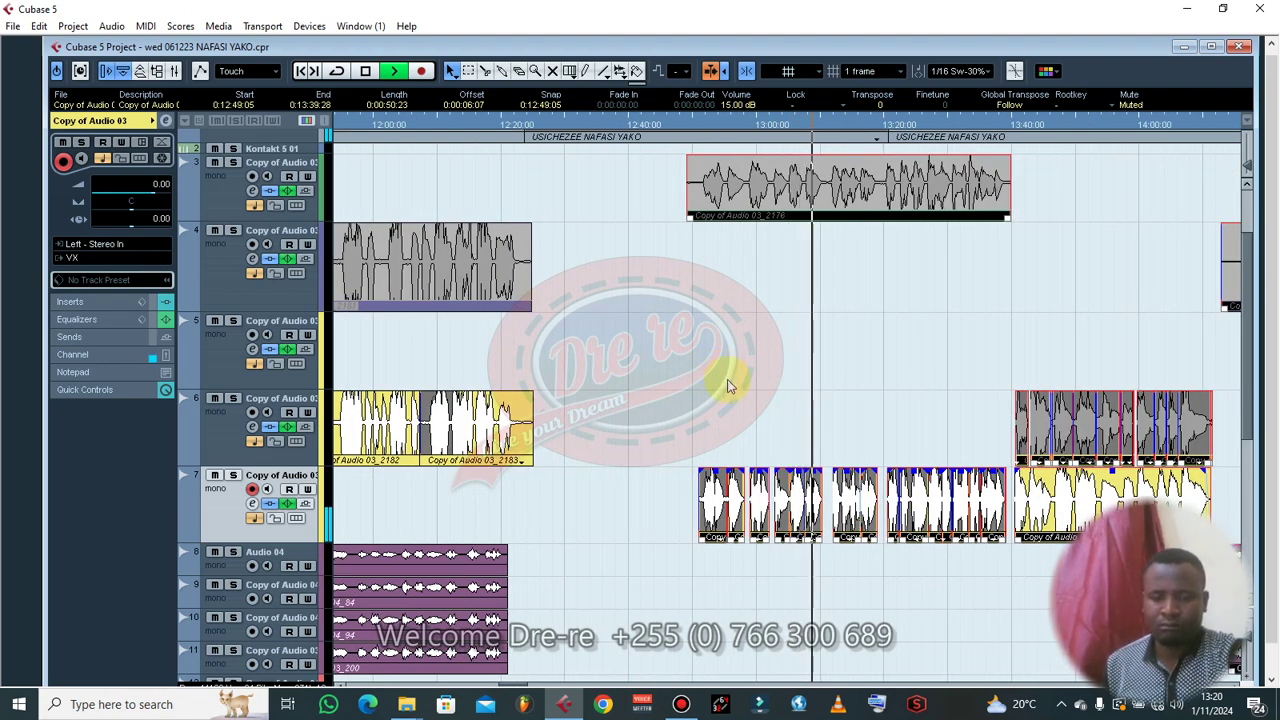
key("g")
key("g")
key("g")
key("g")
key("g")
key("g")
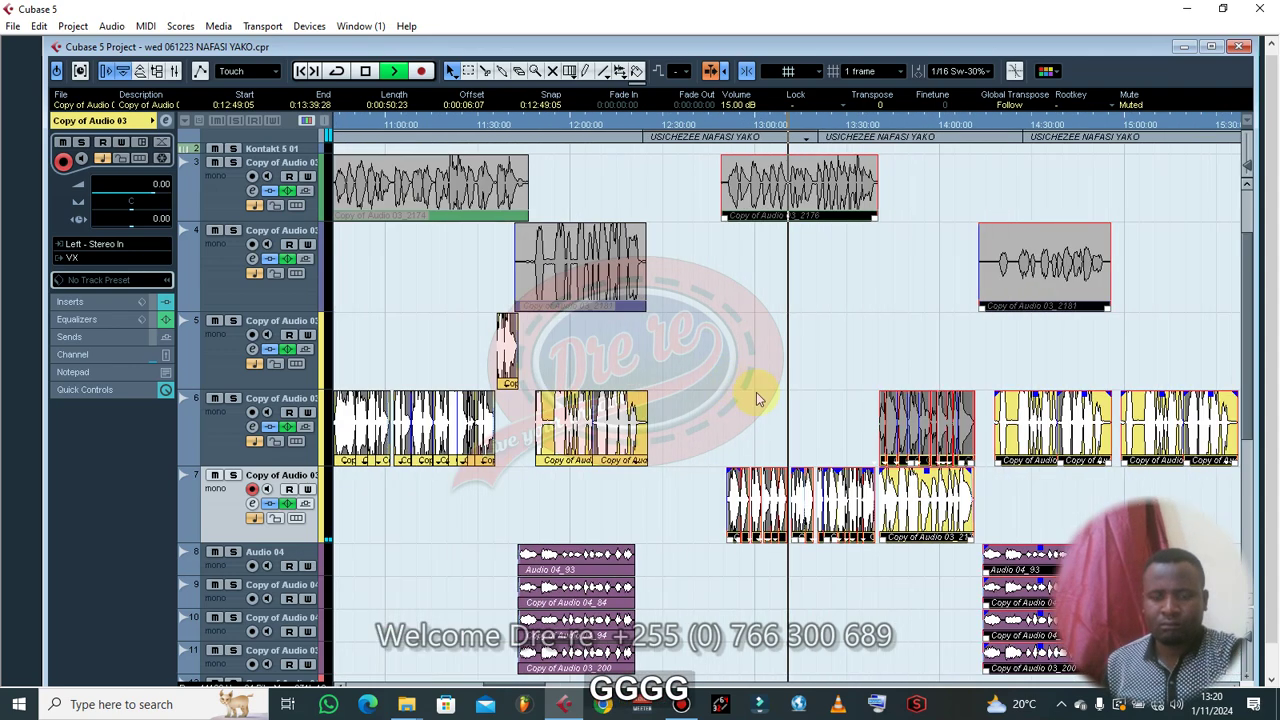
key("g")
key("g")
key("g")
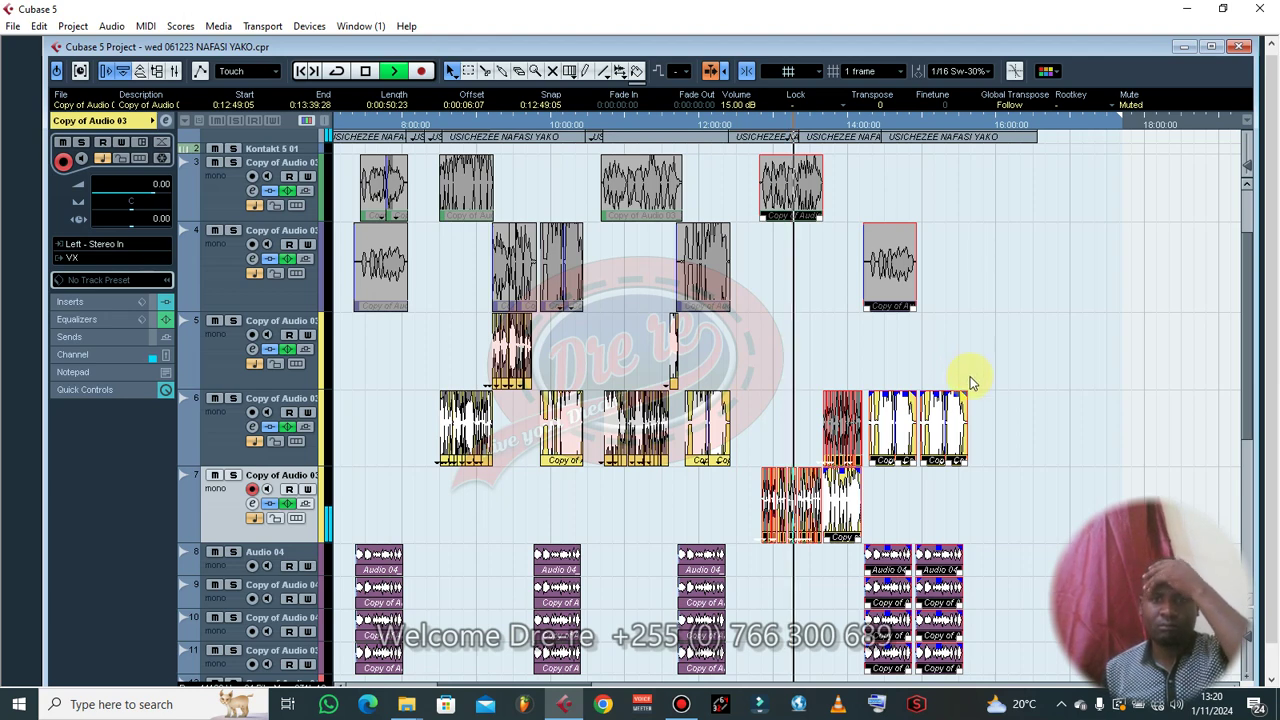
left_click(972, 382)
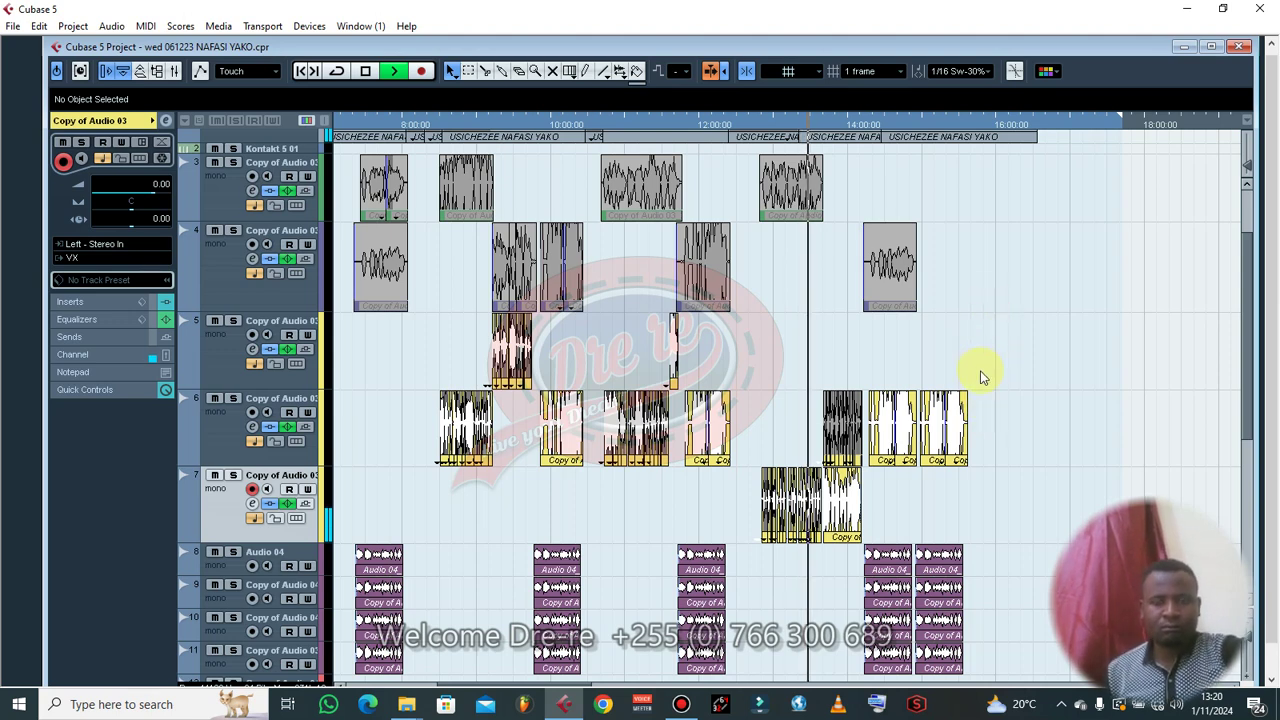
scroll(925, 352, "up", 2)
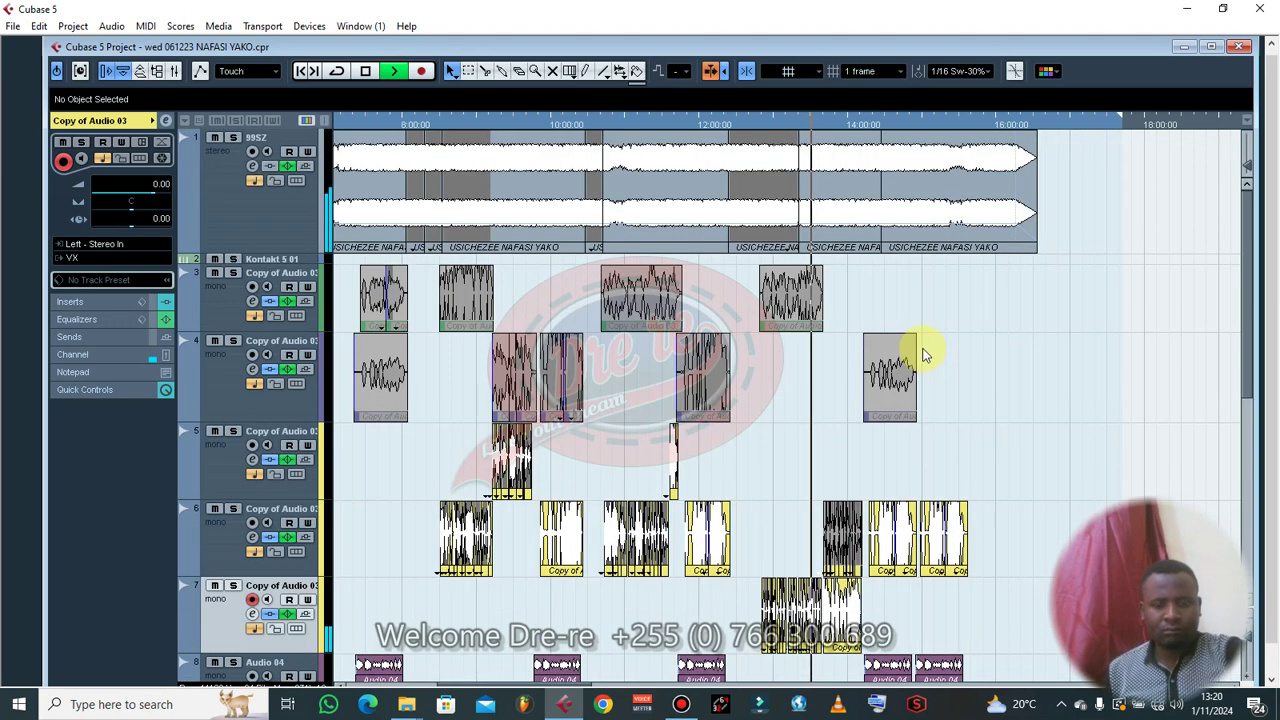
key("g")
key("g")
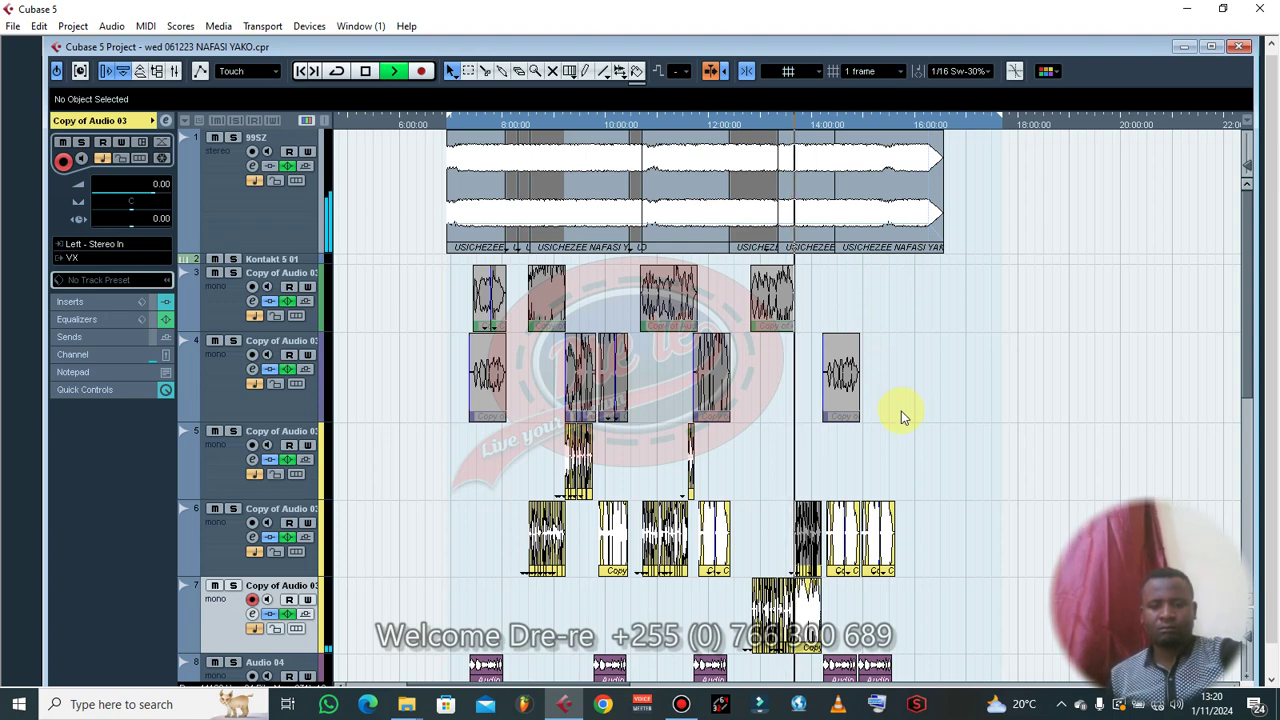
- Lower the volume of the track 7 vocal event starting at 13:40:14 to 17.00 dB and deselect it
left_click(800, 590)
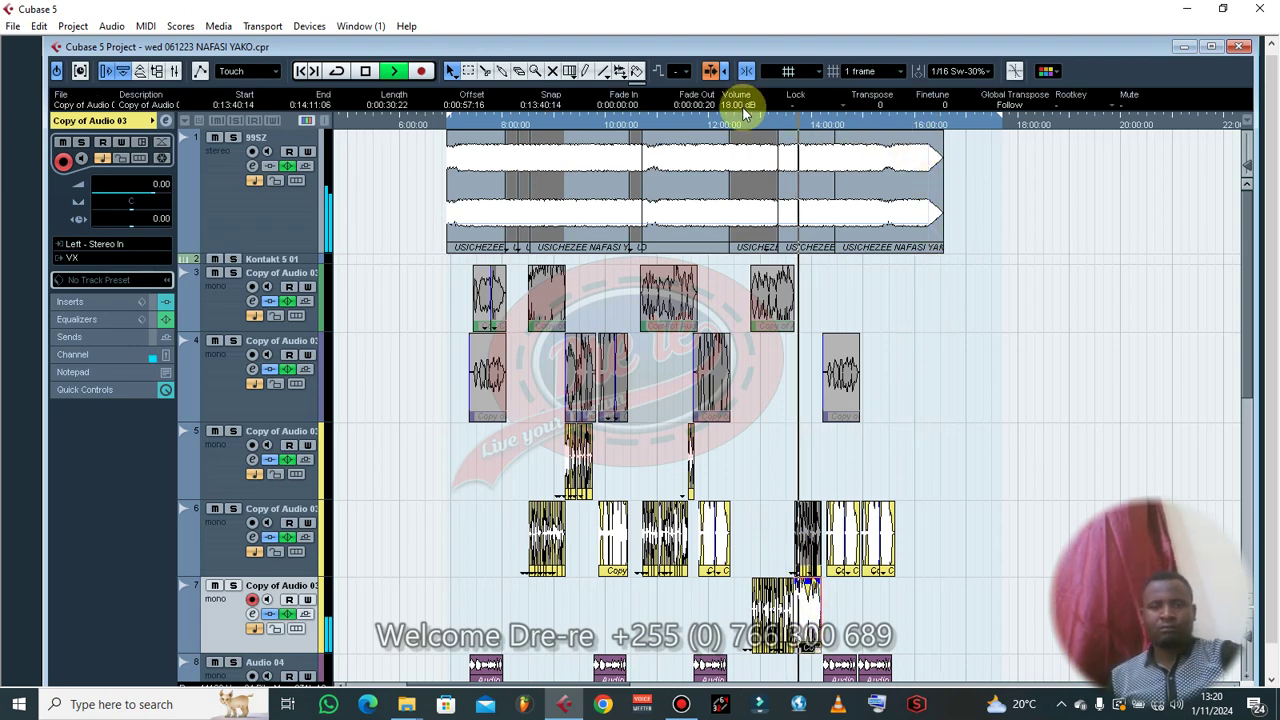
left_click(1095, 330)
scroll(1093, 331, "down", 5)
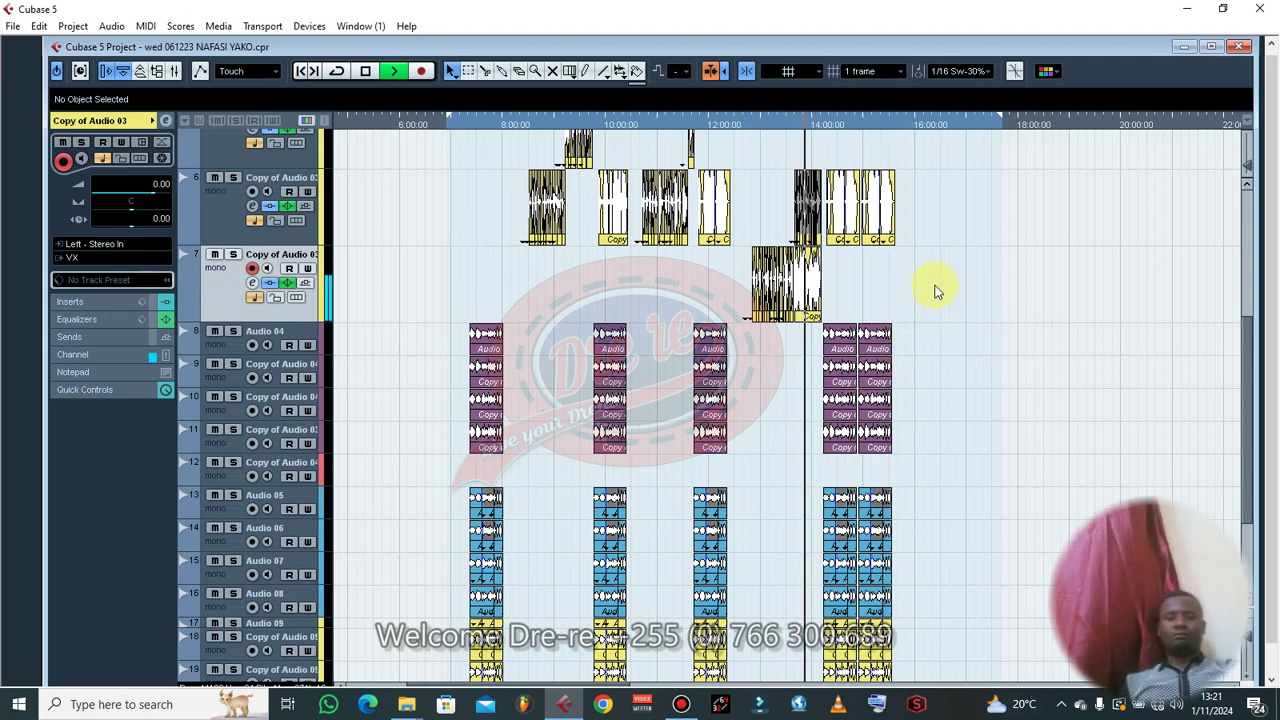
scroll(932, 280, "up", 2)
scroll(930, 270, "up", 2)
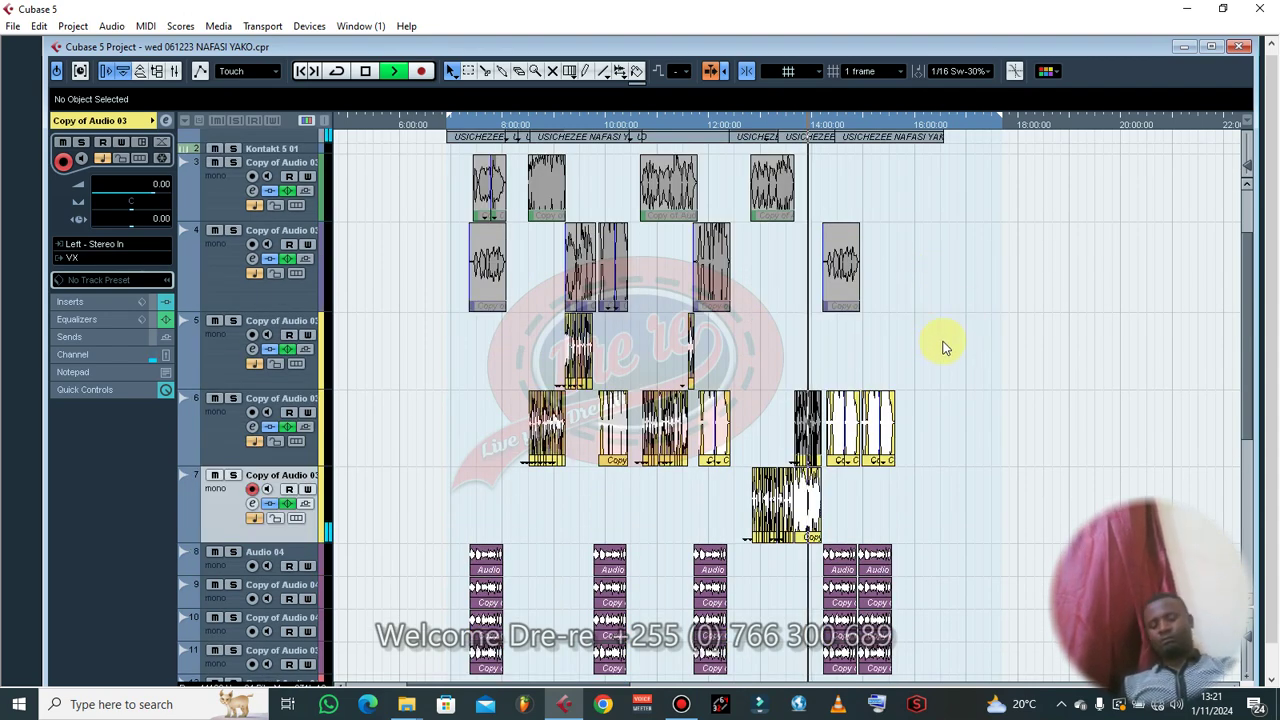
left_click(813, 512)
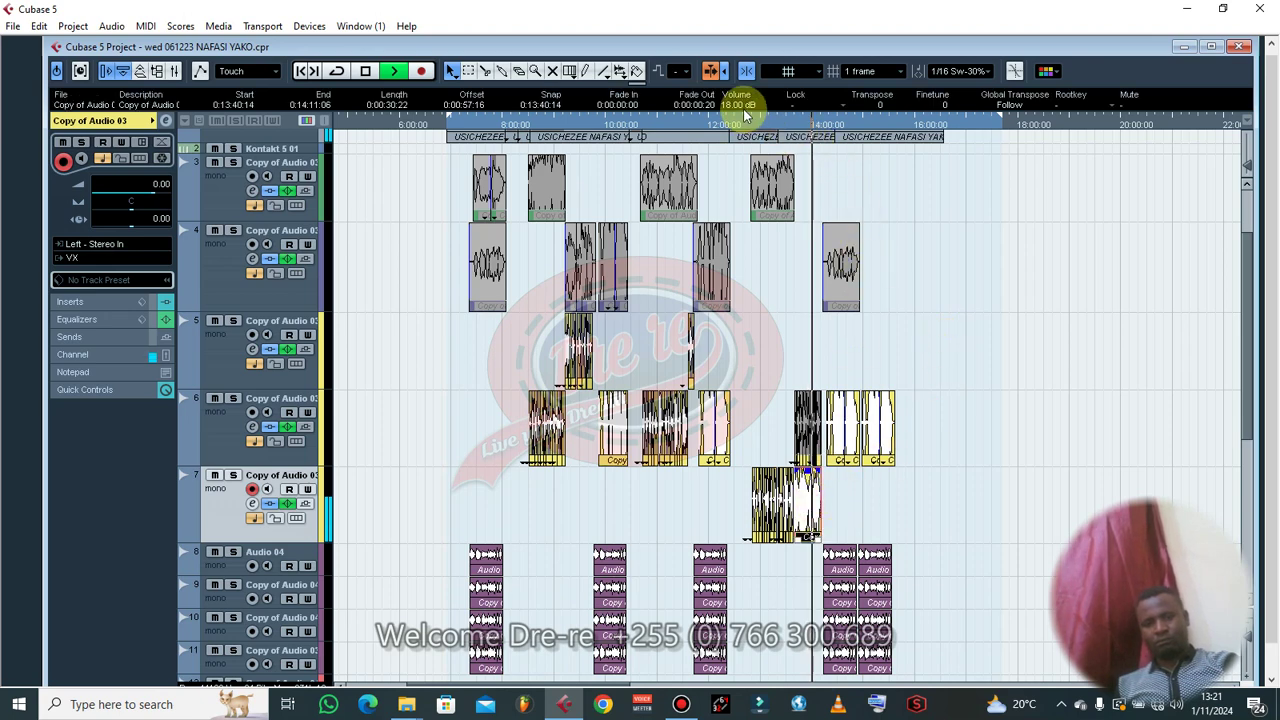
scroll(743, 108, "down", 1)
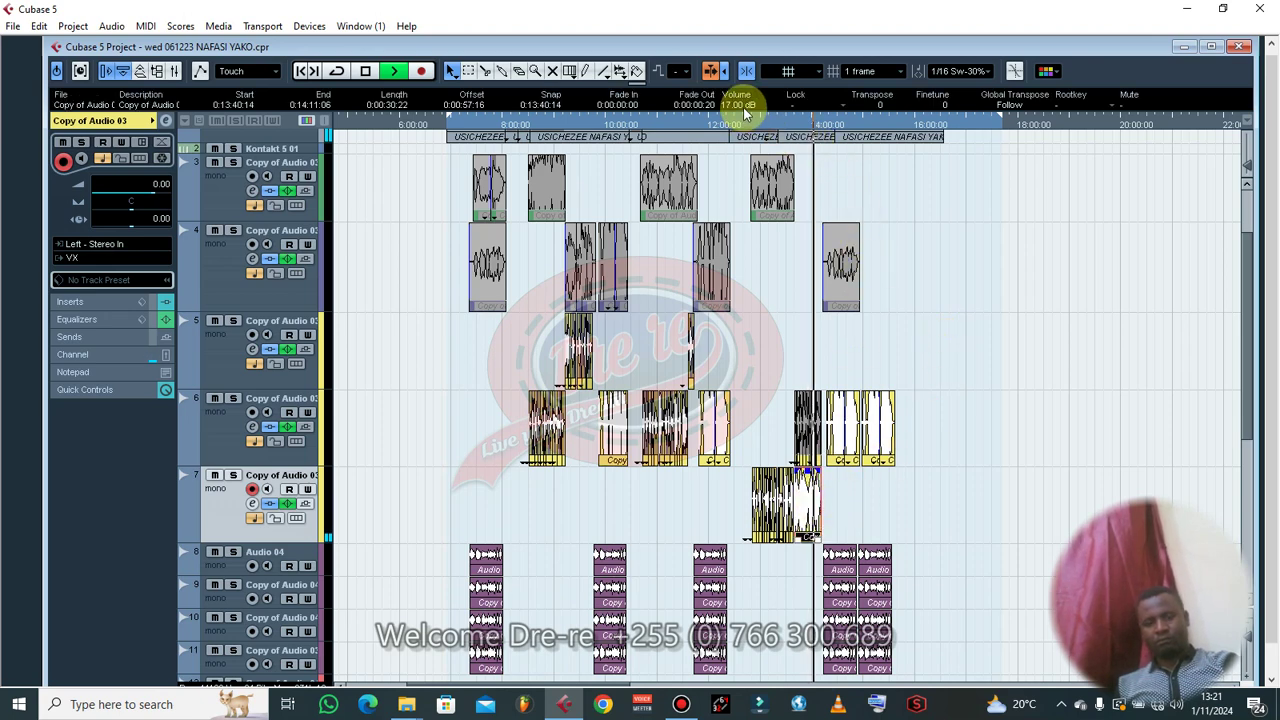
left_click(952, 347)
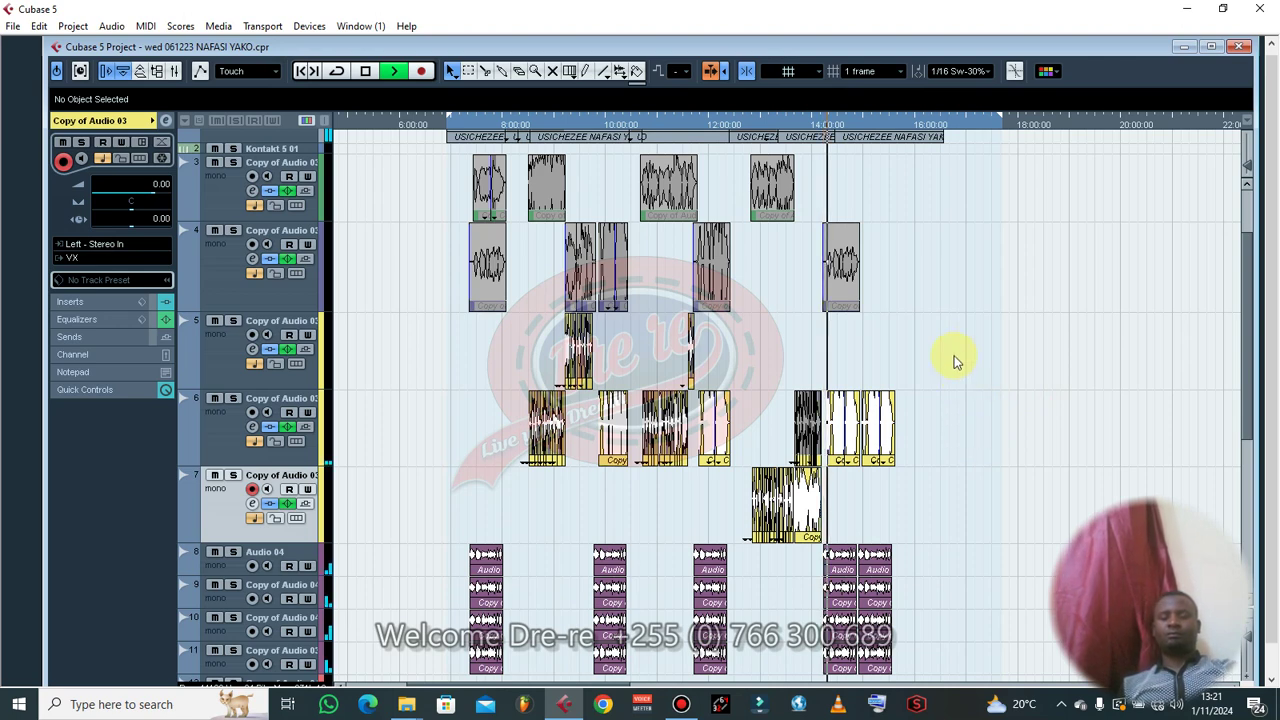
- Delete the last repeated block of vocal and backing events on track 6 and the backing tracks below
scroll(960, 380, "up", 2)
scroll(930, 370, "down", 4)
left_click_drag(866, 267, 1037, 590)
scroll(990, 440, "up", 3)
key("BackSpace")
scroll(970, 390, "up", 3)
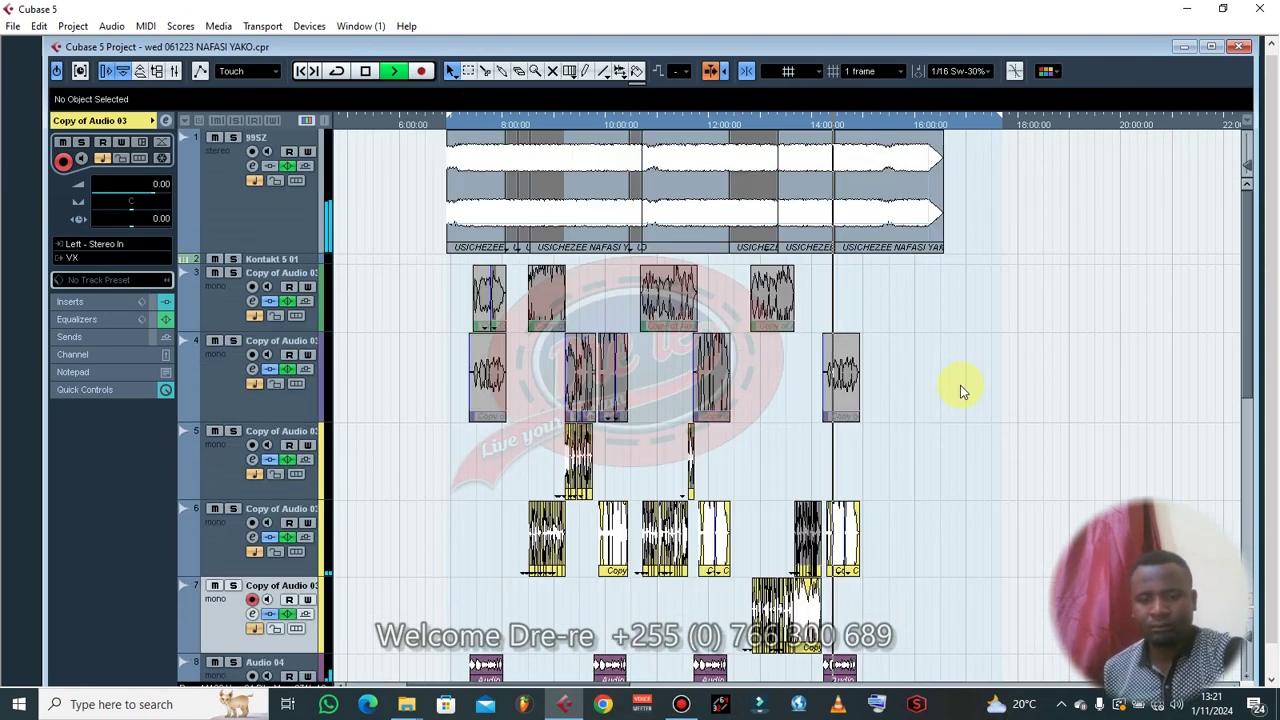
- Try splitting the last instrumental event on track 99SZ at 15:23:07
key("h")
key("h")
key("h")
key("h")
key("h")
key("h")
key("h")
left_click(909, 234)
key("3")
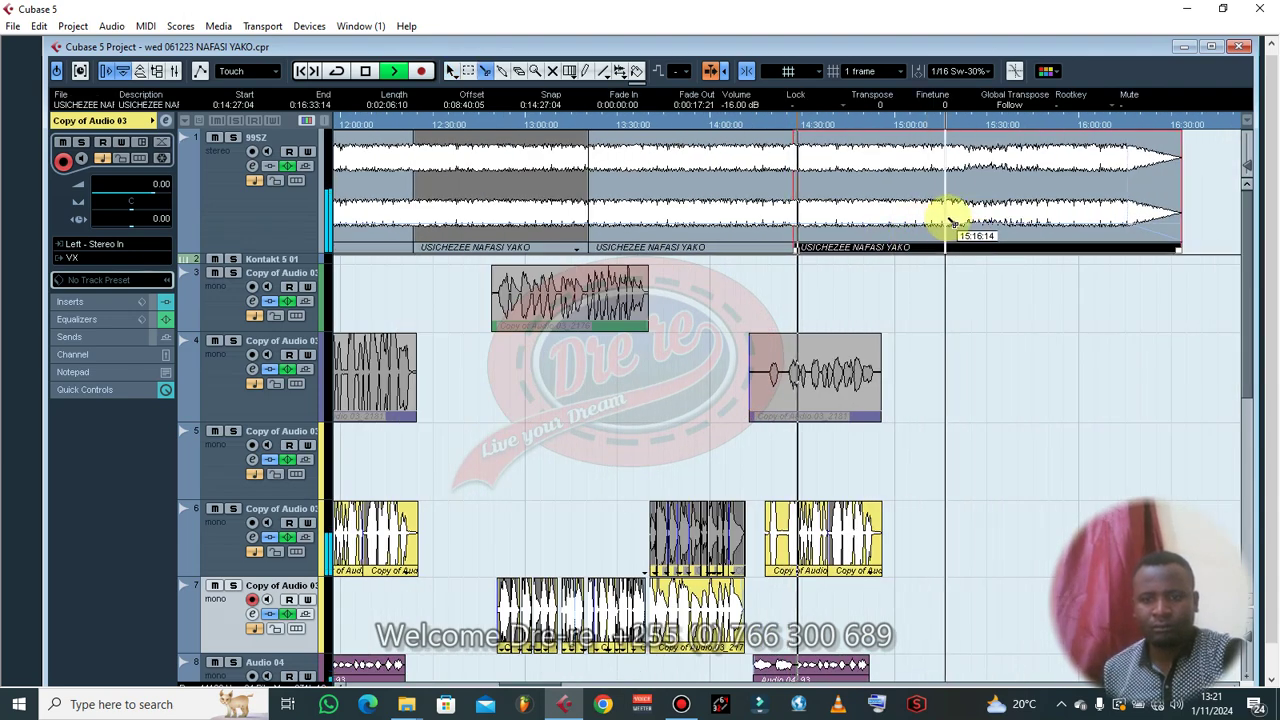
left_click(968, 222)
- Undo the split of the last instrumental event on track 99SZ
key("1")
right_click(1012, 223)
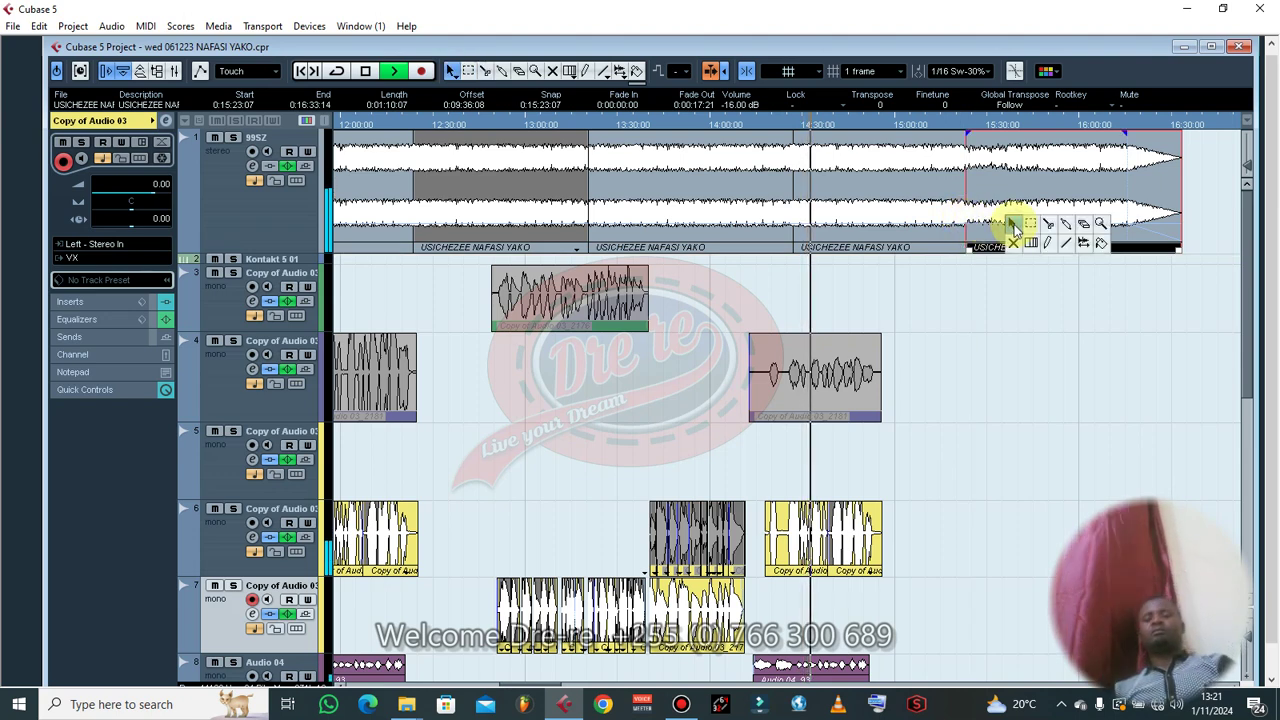
left_click(1049, 231)
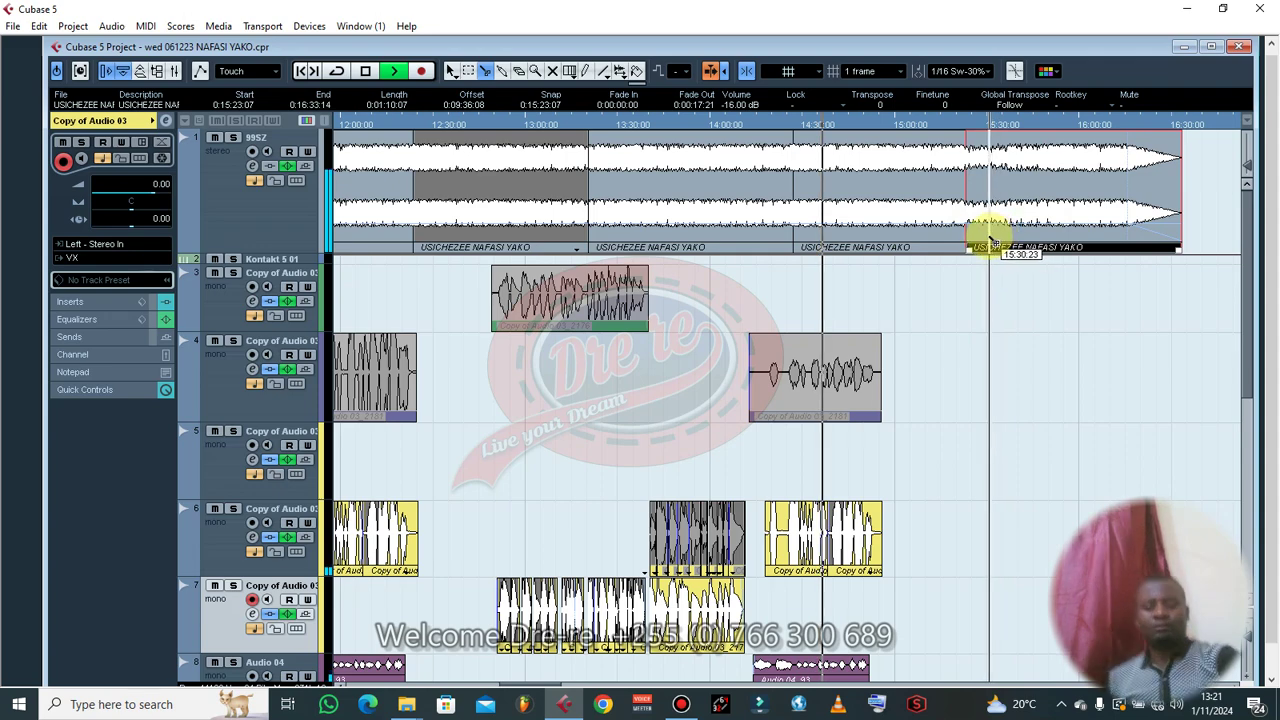
key("ctrl+z")
scroll(945, 248, "down", 4)
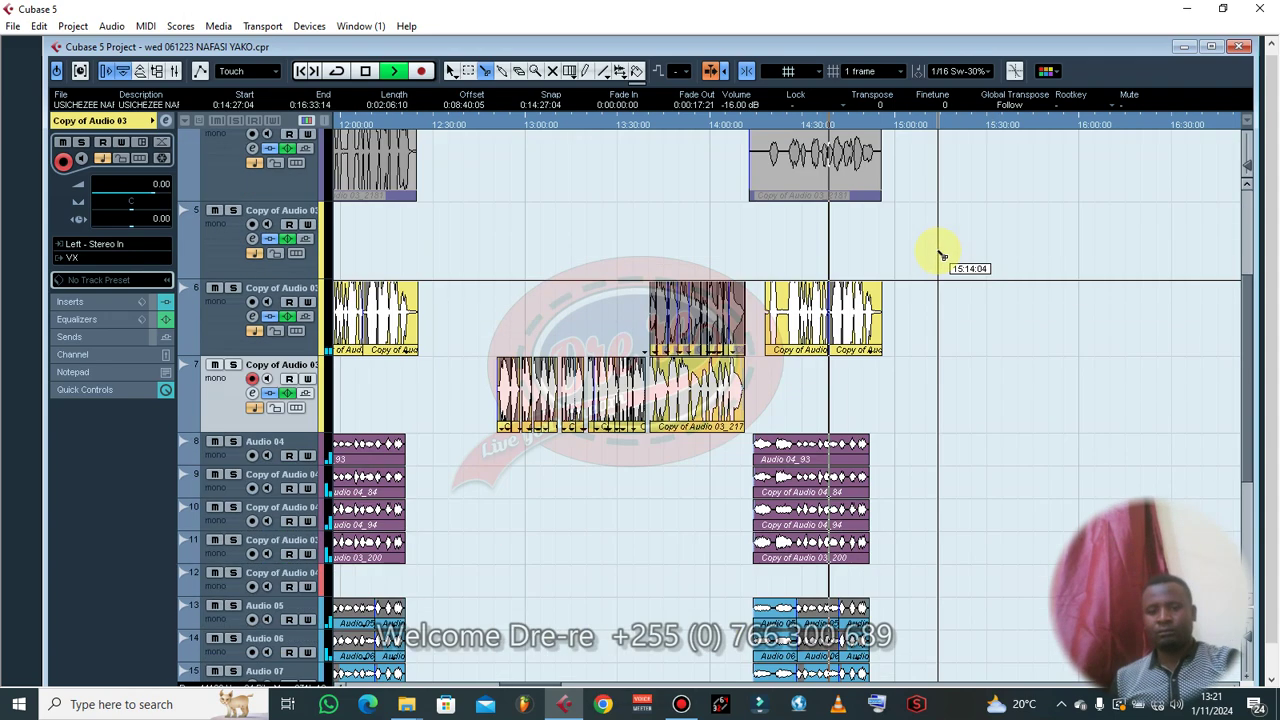
- Split the last instrumental event on track 99SZ at about 14:51:15 and delete the part after the cut
scroll(930, 265, "up", 2)
scroll(925, 258, "up", 2)
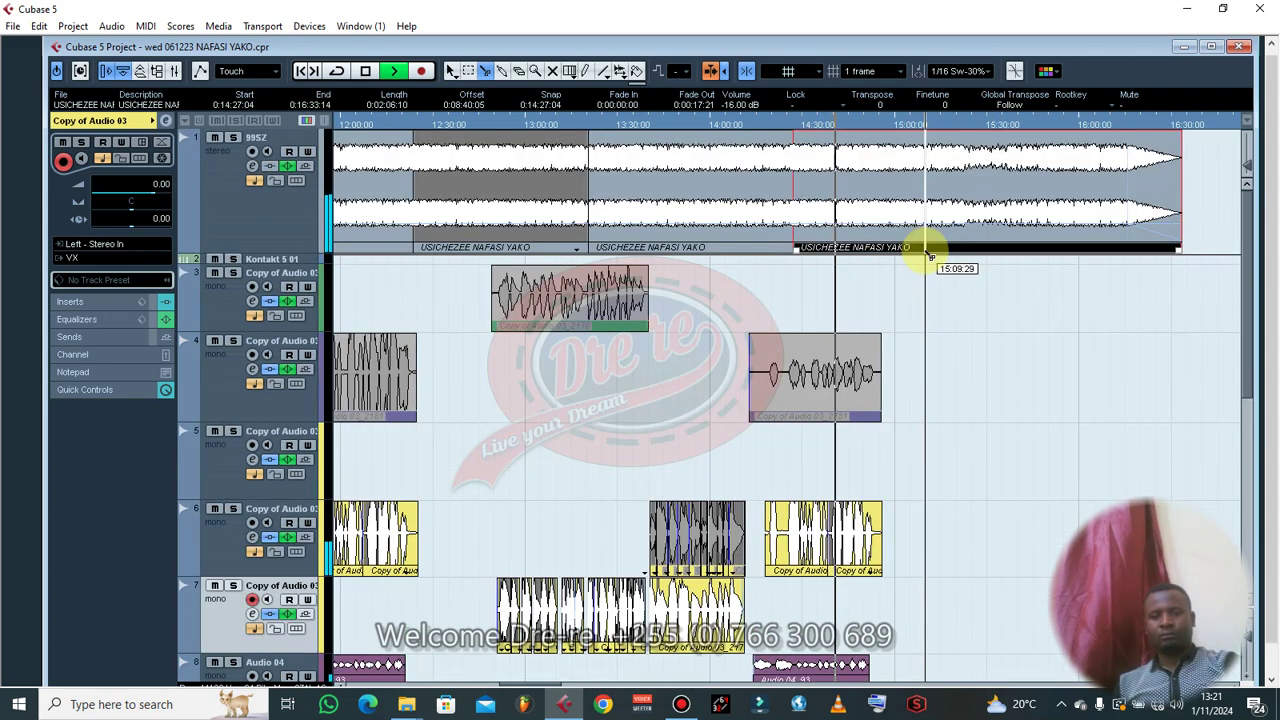
scroll(880, 225, "down", 2)
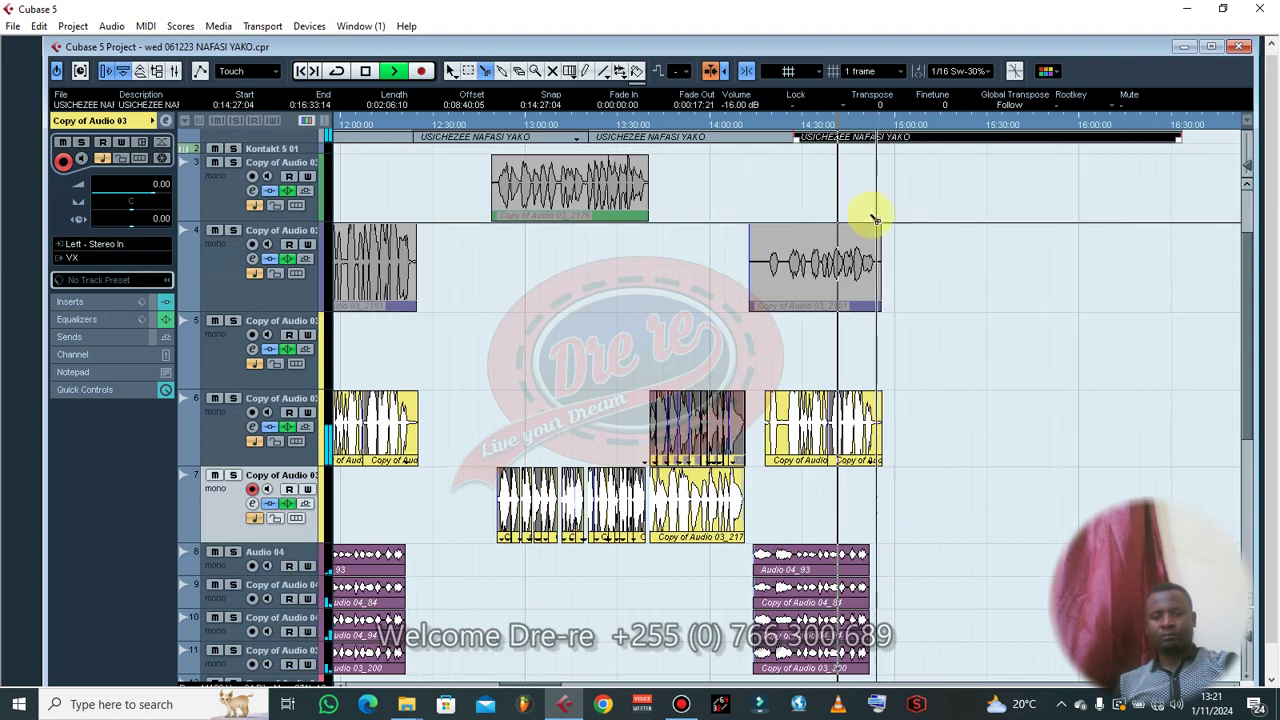
left_click(871, 148)
scroll(955, 225, "up", 2)
key("BackSpace")
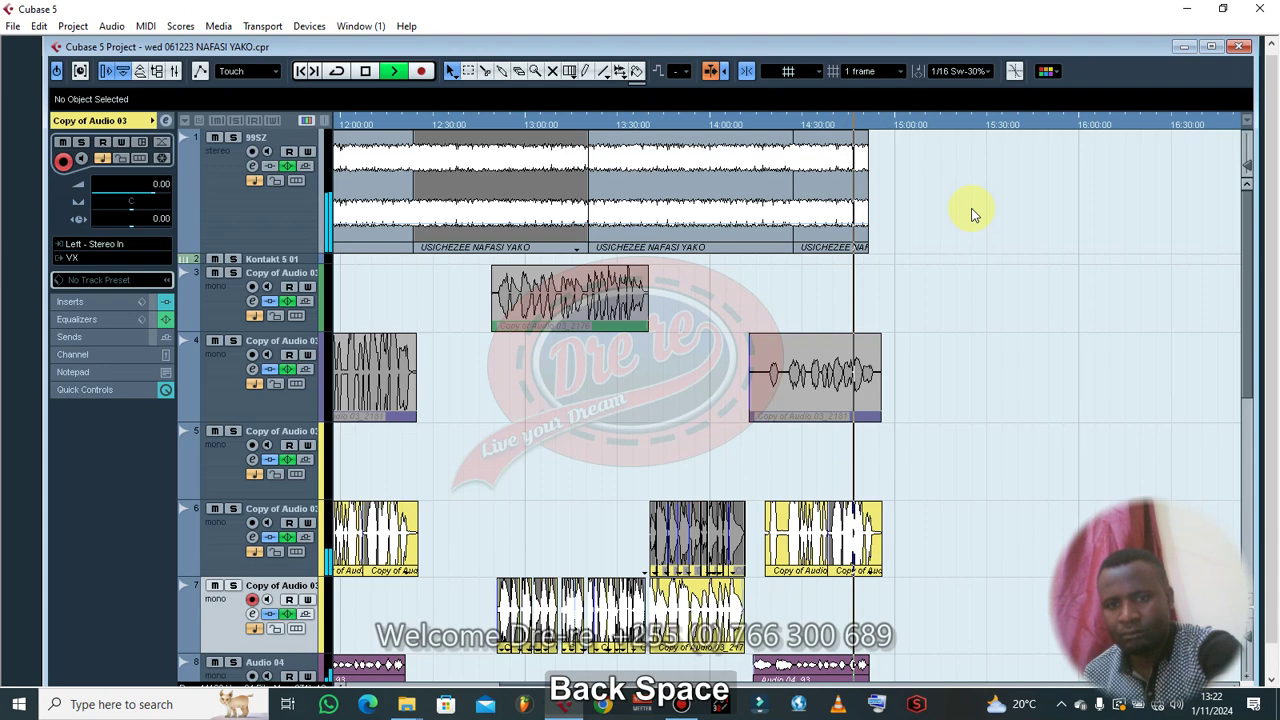
- Add a 25-frame fade-out to the last instrumental event on track 99SZ and replay its ending
key("h")
key("h")
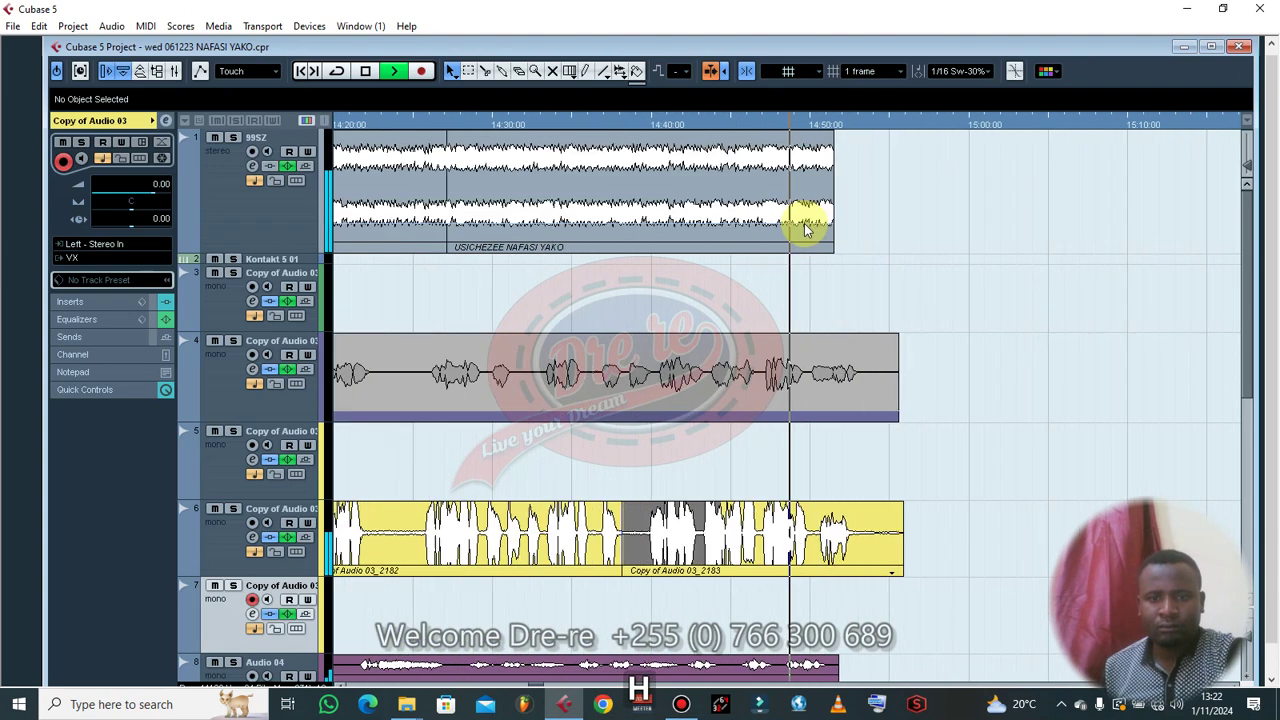
left_click(822, 230)
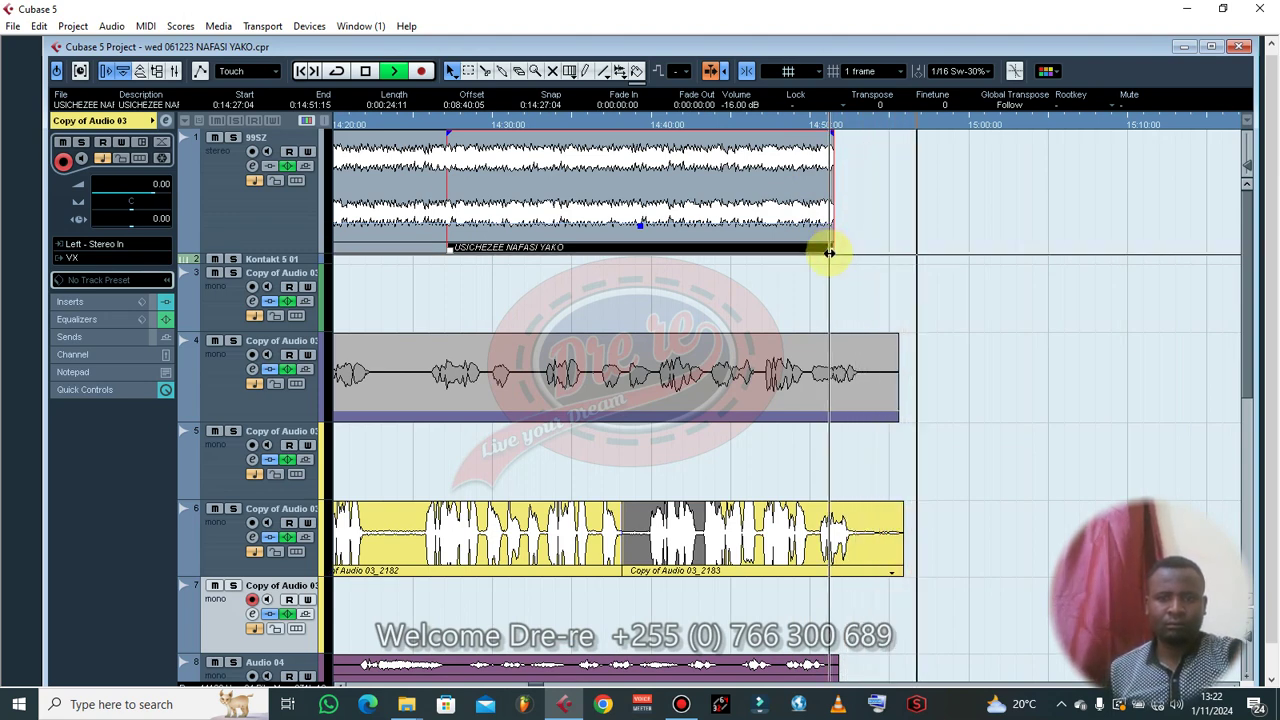
left_click_drag(824, 134, 817, 134)
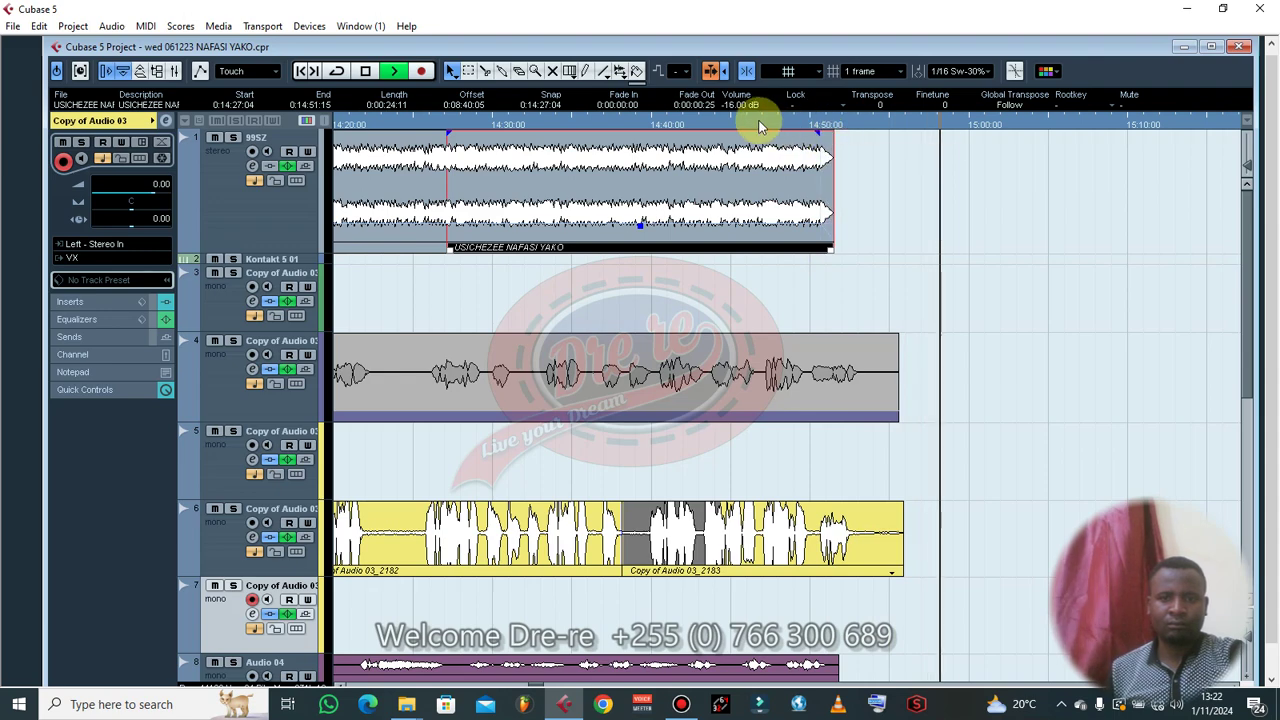
left_click(757, 122)
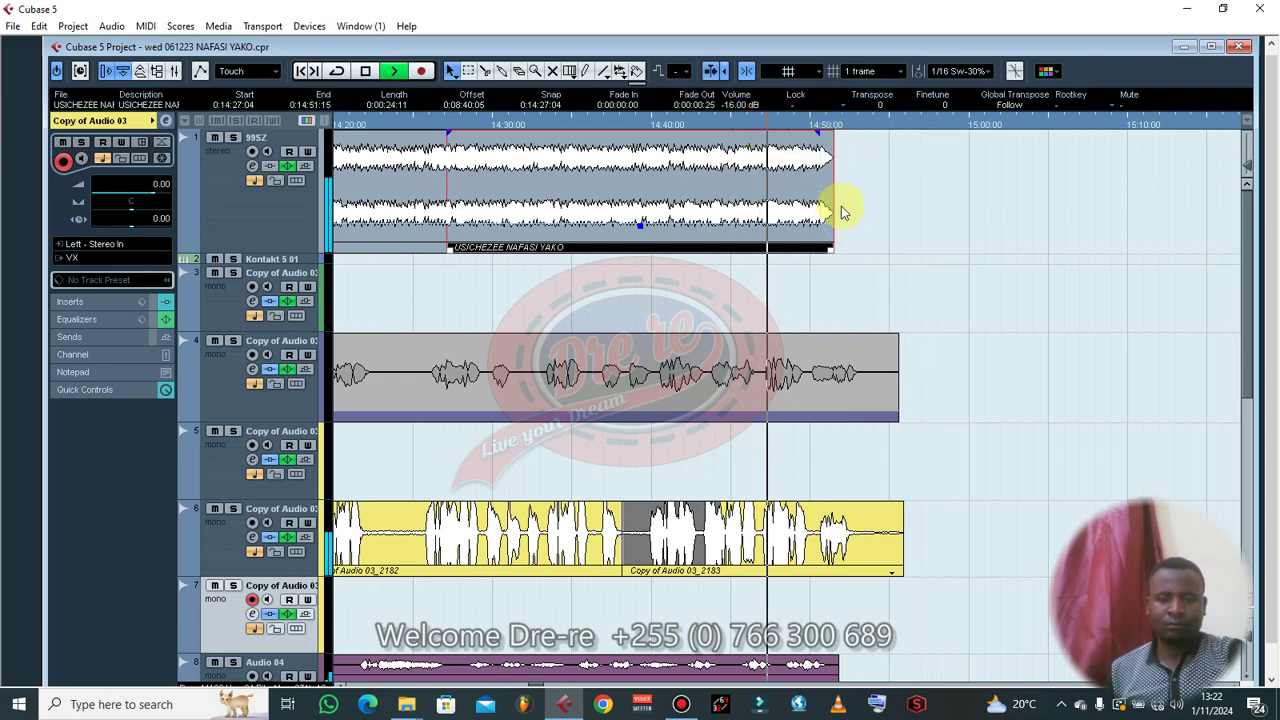
- Shorten the last vocal event on track 6 to end at 14:52:20 and give it a 13-frame fade-out
scroll(890, 275, "down", 5)
left_click(866, 232)
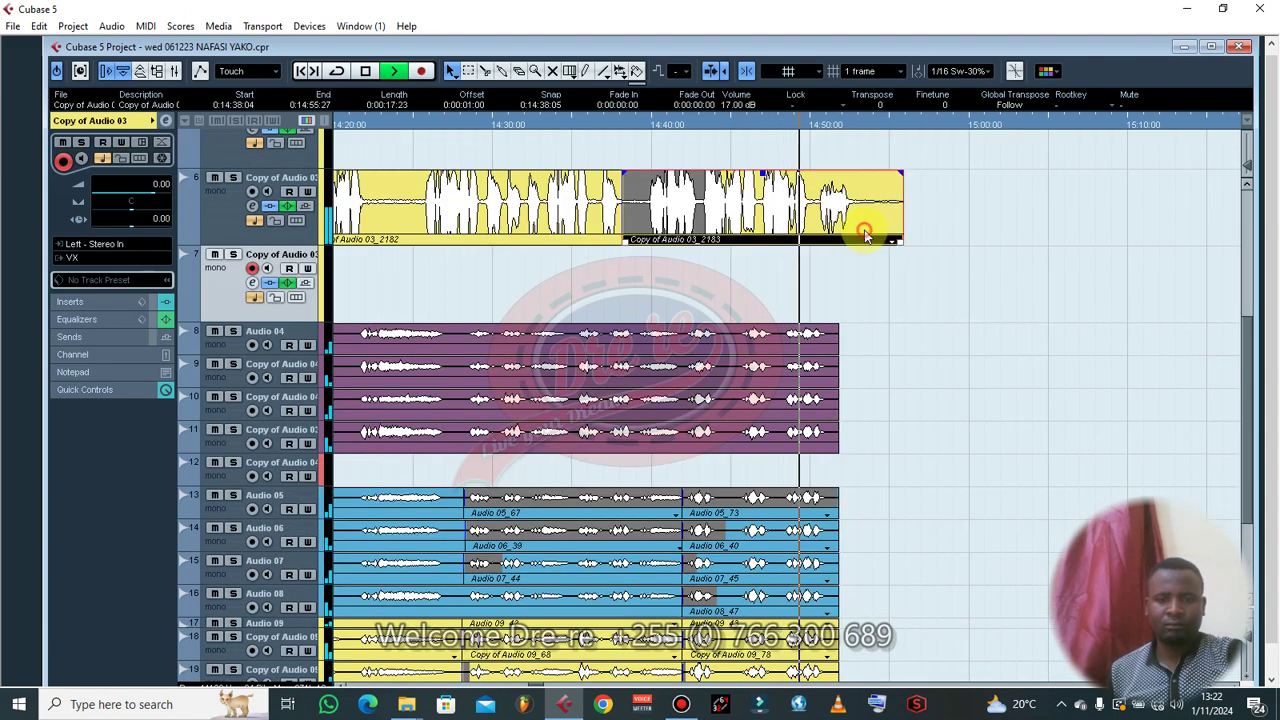
left_click_drag(902, 245, 853, 240)
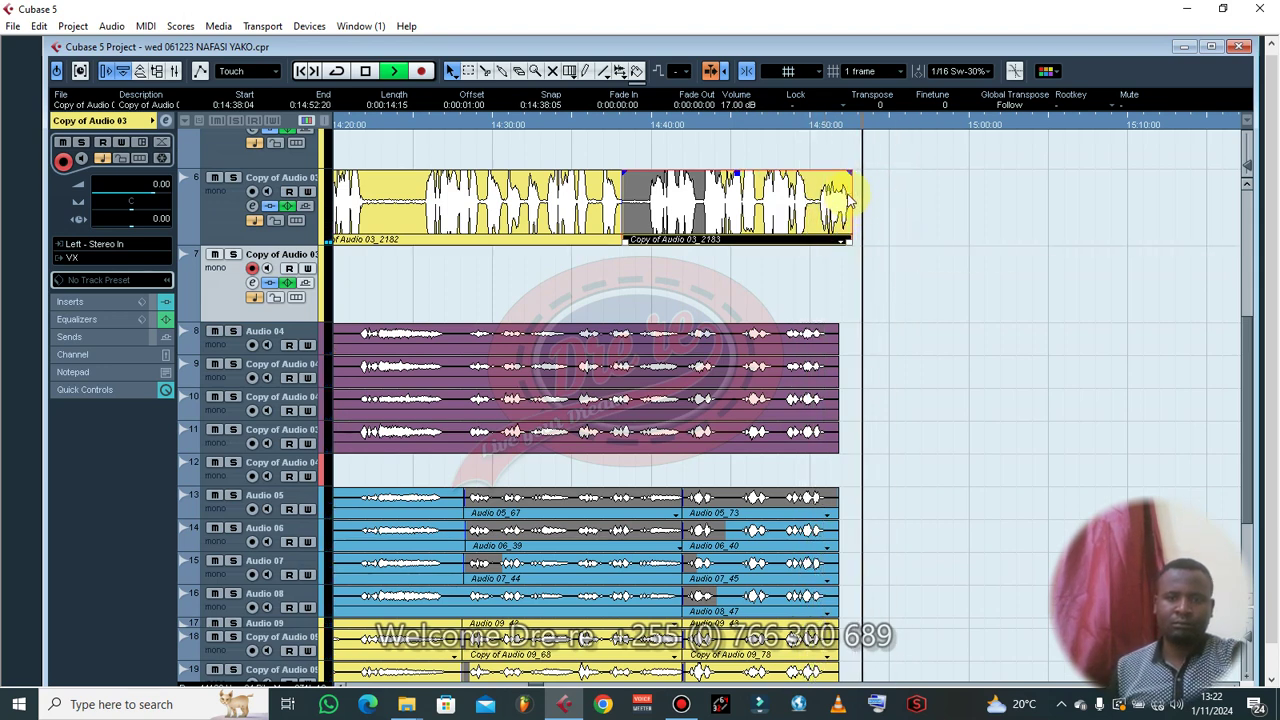
left_click_drag(852, 174, 836, 157)
left_click(782, 121)
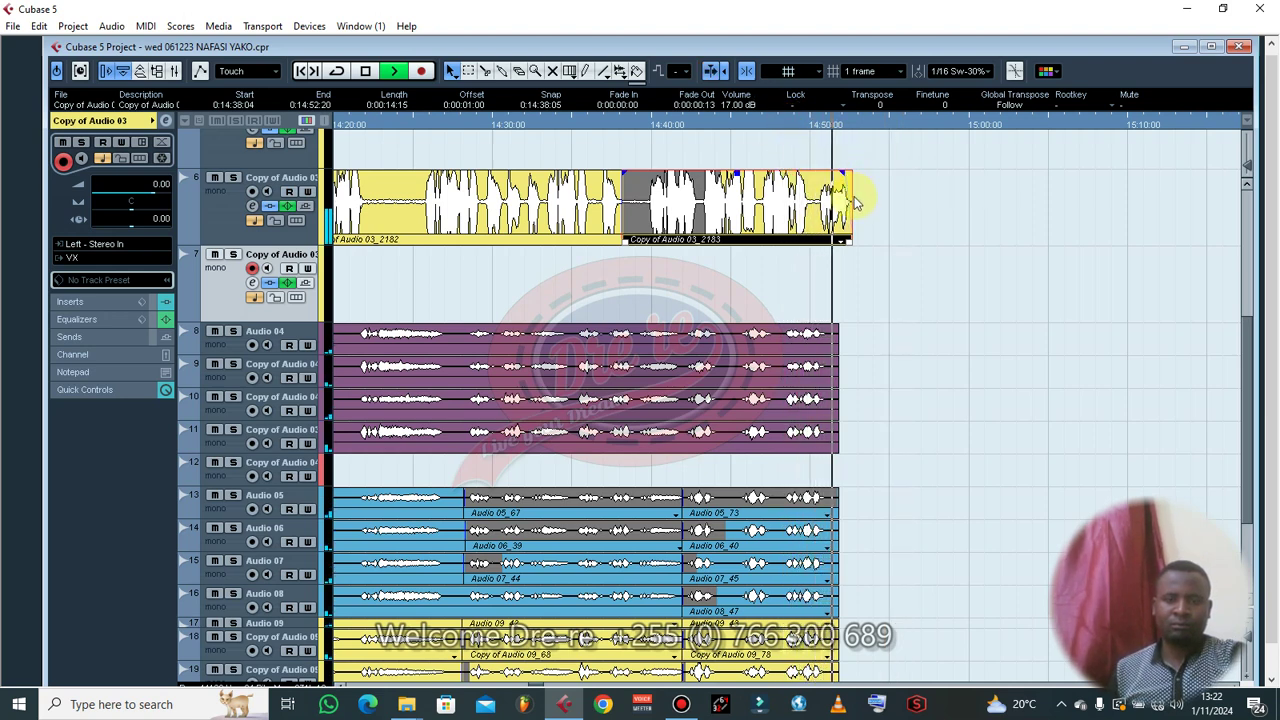
- Select the final backing events on tracks 8 to 20 and trim their ends together to 14:51:00
left_click(820, 298)
scroll(820, 298, "down", 3)
left_click_drag(873, 708, 868, 660)
left_click_drag(838, 338, 822, 334)
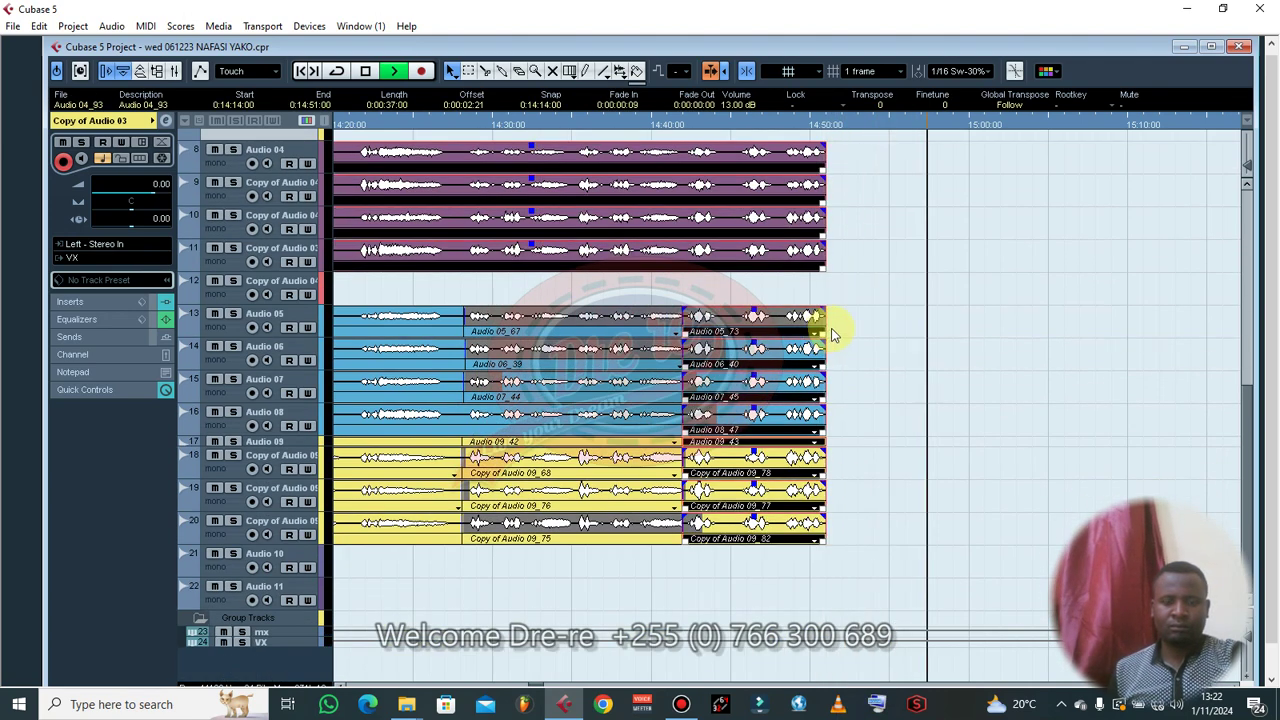
- Play back the song's ending to check how the trimmed and faded events finish together
key("space")
scroll(889, 338, "up", 3)
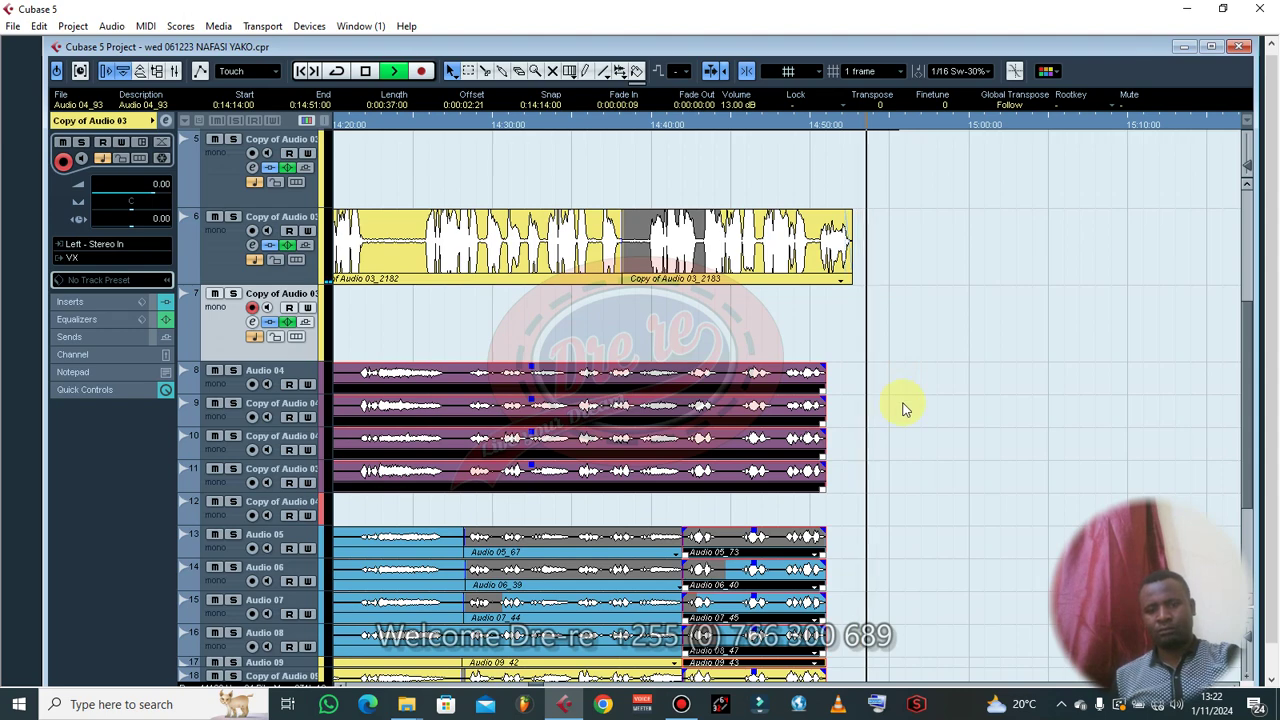
scroll(903, 400, "up", 2)
key("g")
key("g")
key("g")
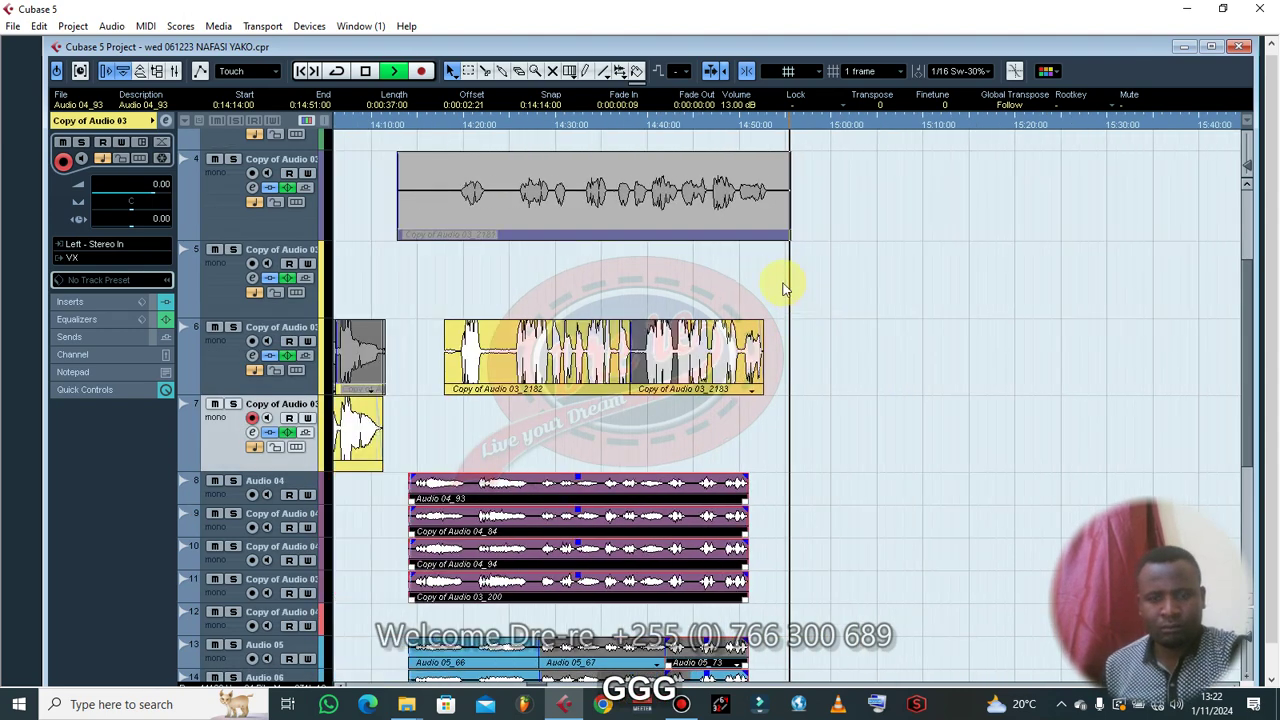
scroll(781, 220, "up", 2)
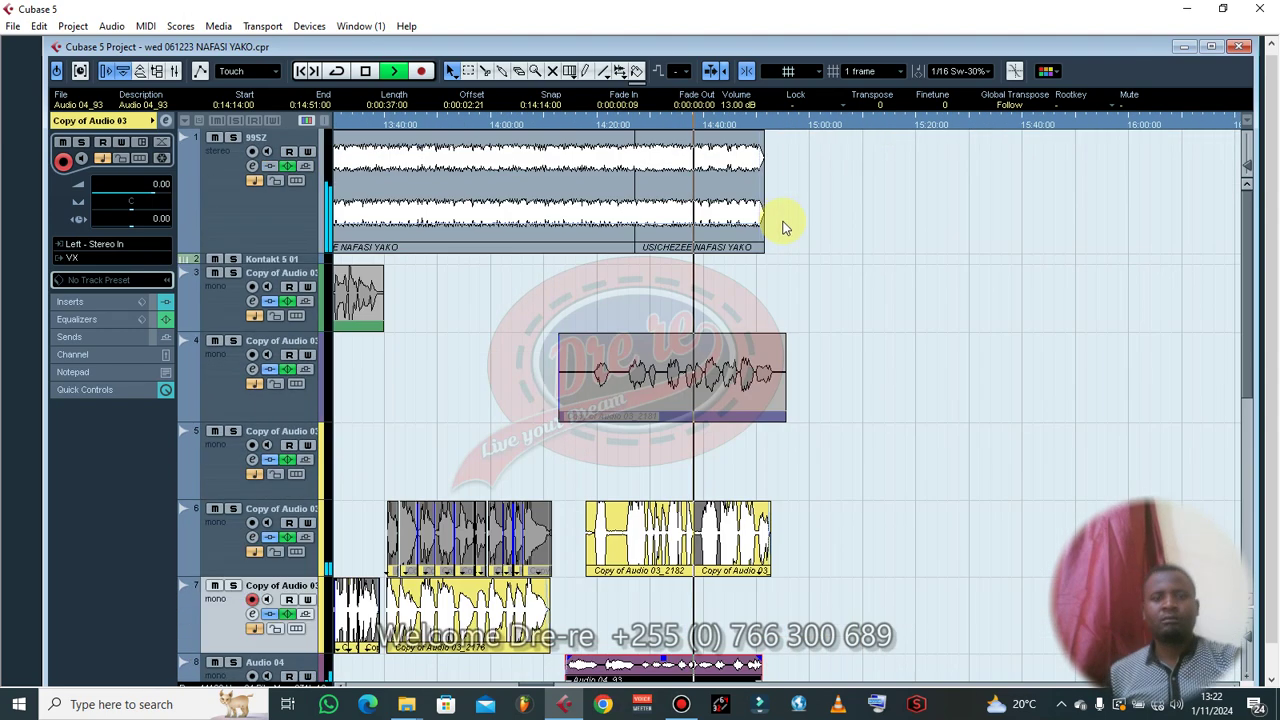
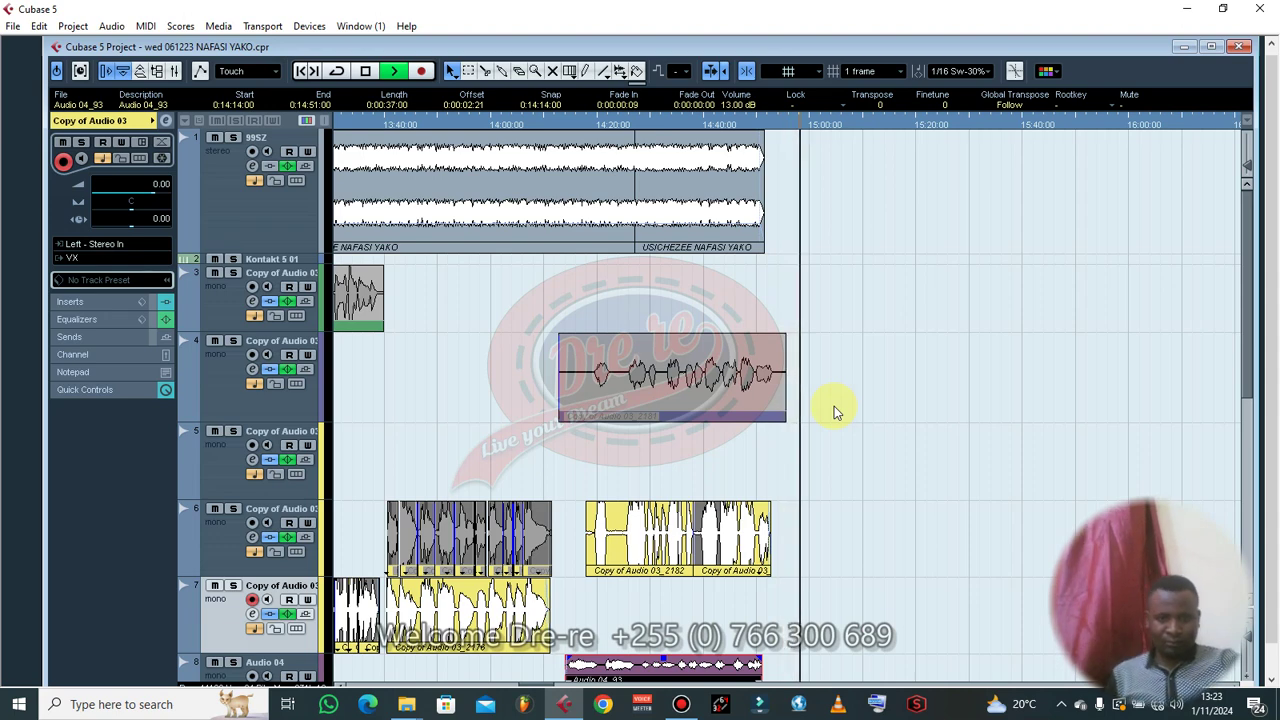
key("space")
key("g")
key("g")
key("g")
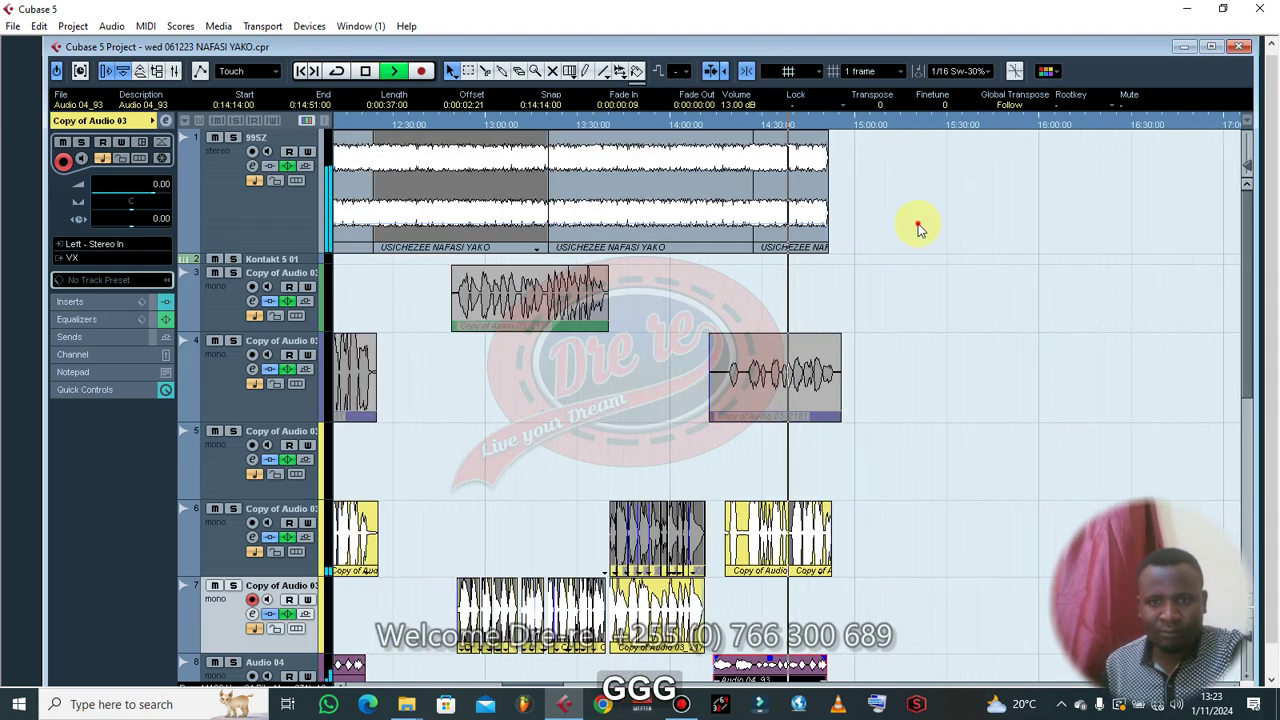
key("g")
key("g")
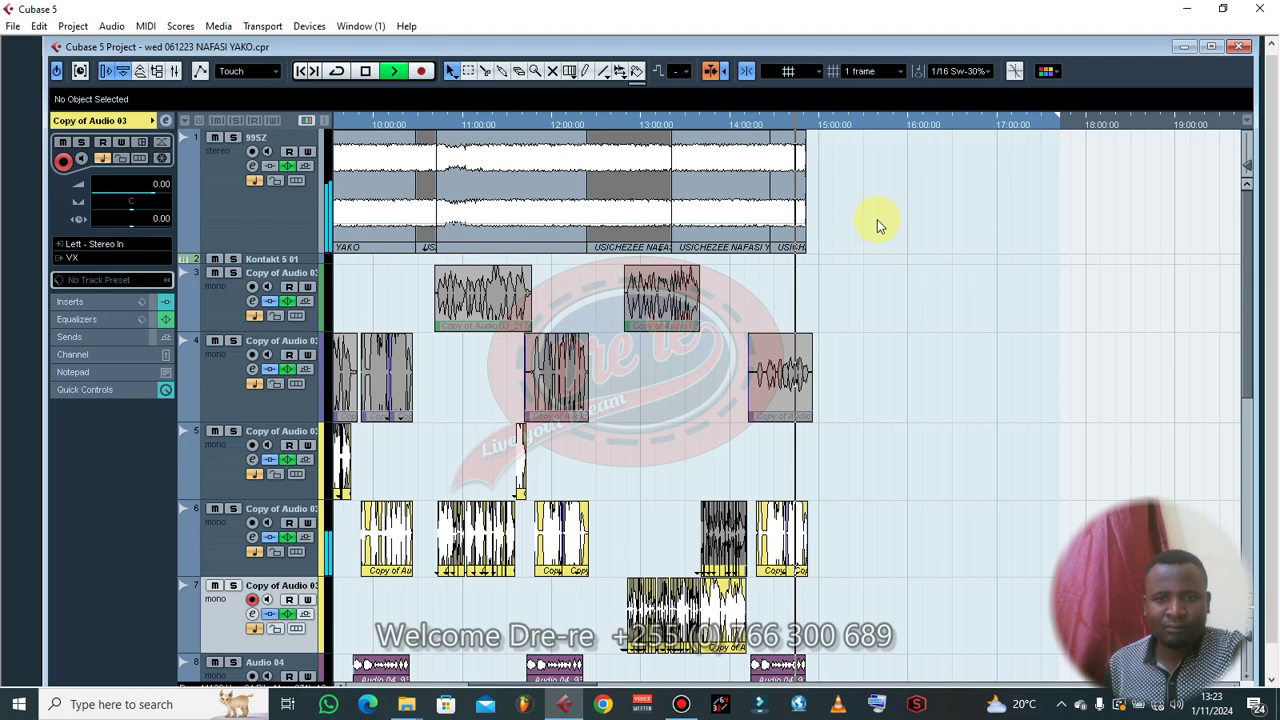
- Select all events, set the locators around them and move the playback position to the start of the song
key("g")
key("g")
key("g")
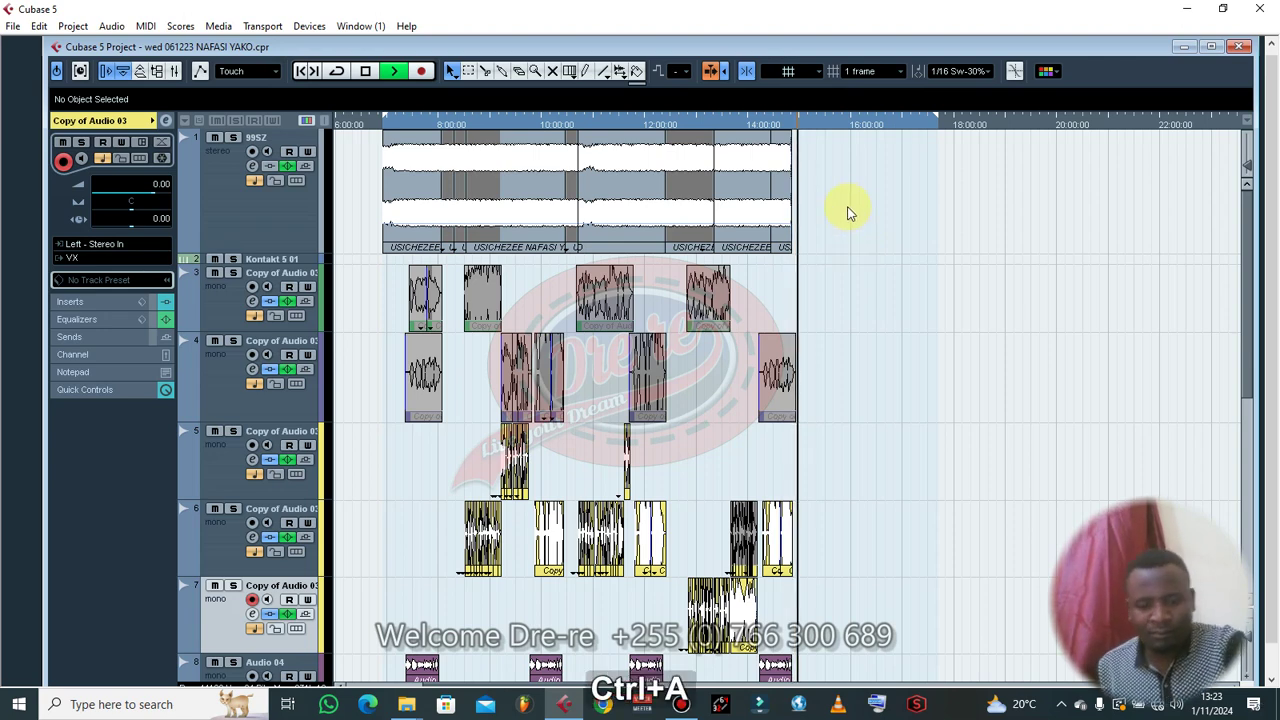
key("ctrl+a")
key("p")
key("l")
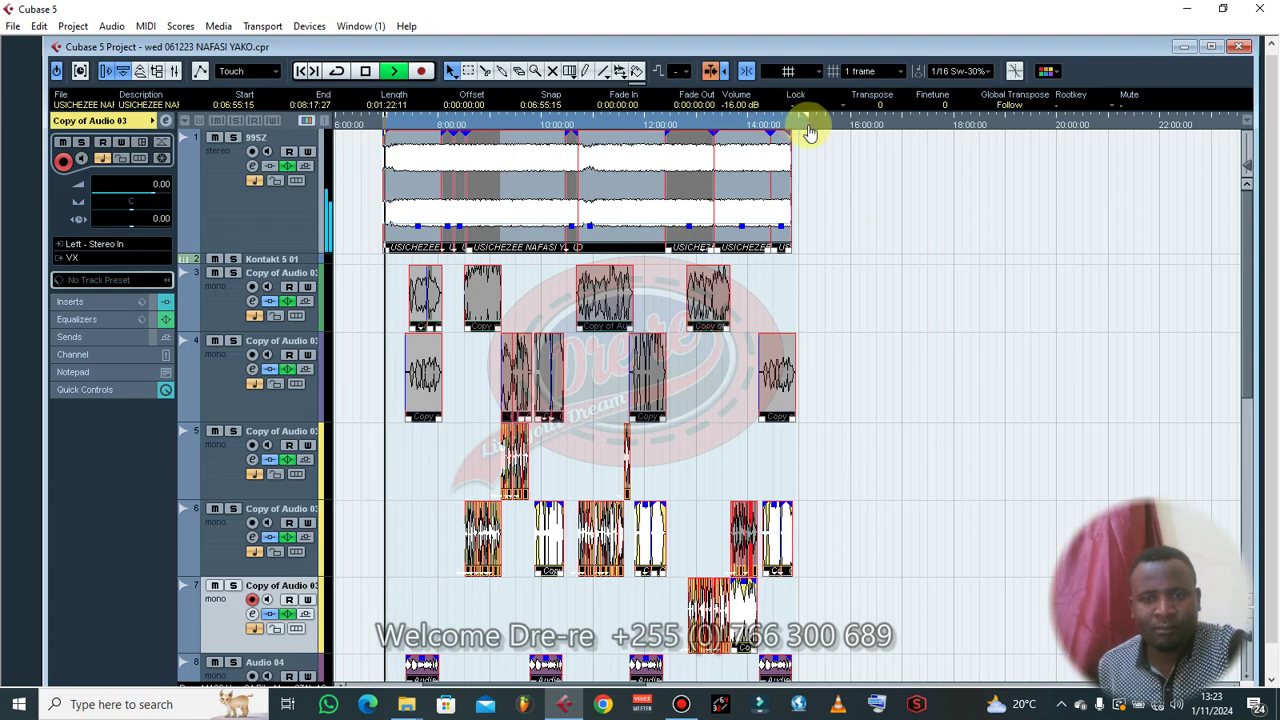
key("h")
key("h")
key("g")
key("g")
key("g")
key("g")
key("g")
key("g")
key("g")
key("g")
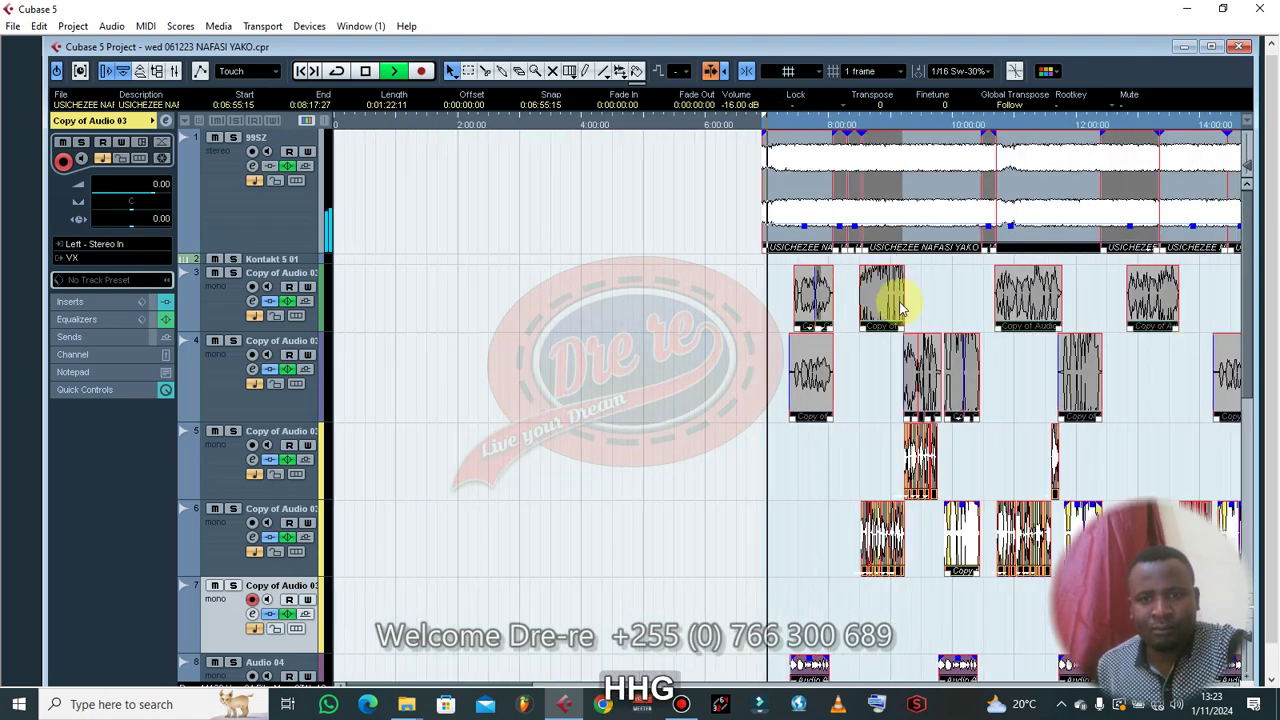
scroll(710, 287, "down", 2)
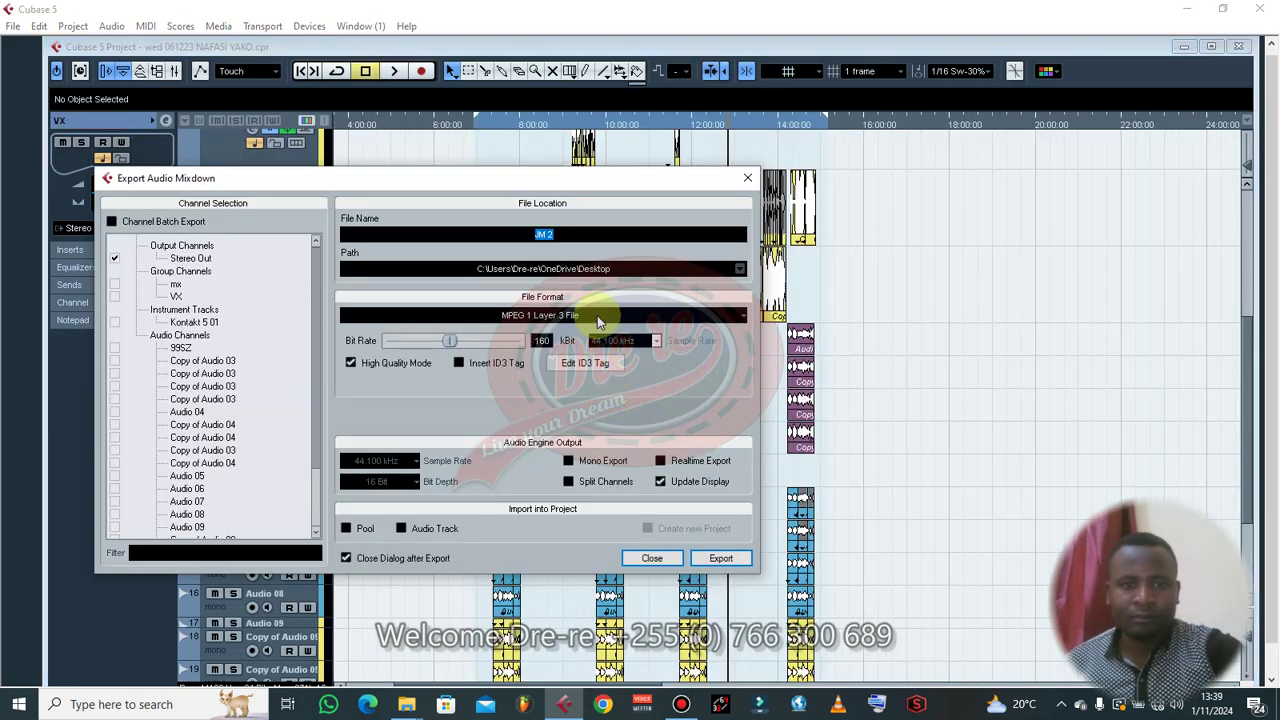
- Name the audio mixdown NAFASI YAKO and export it as an MPEG 1 Layer 3 file to the Desktop
key("Caps_Lock")
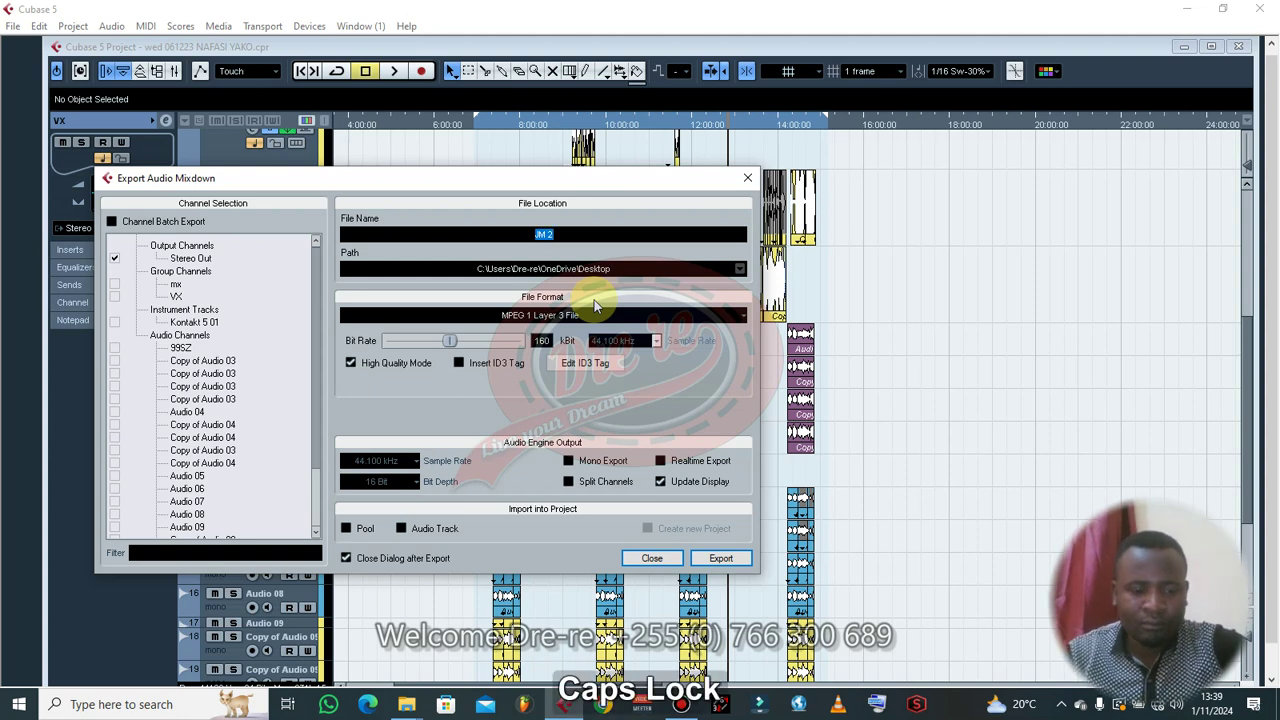
type("NAFASI YAKO")
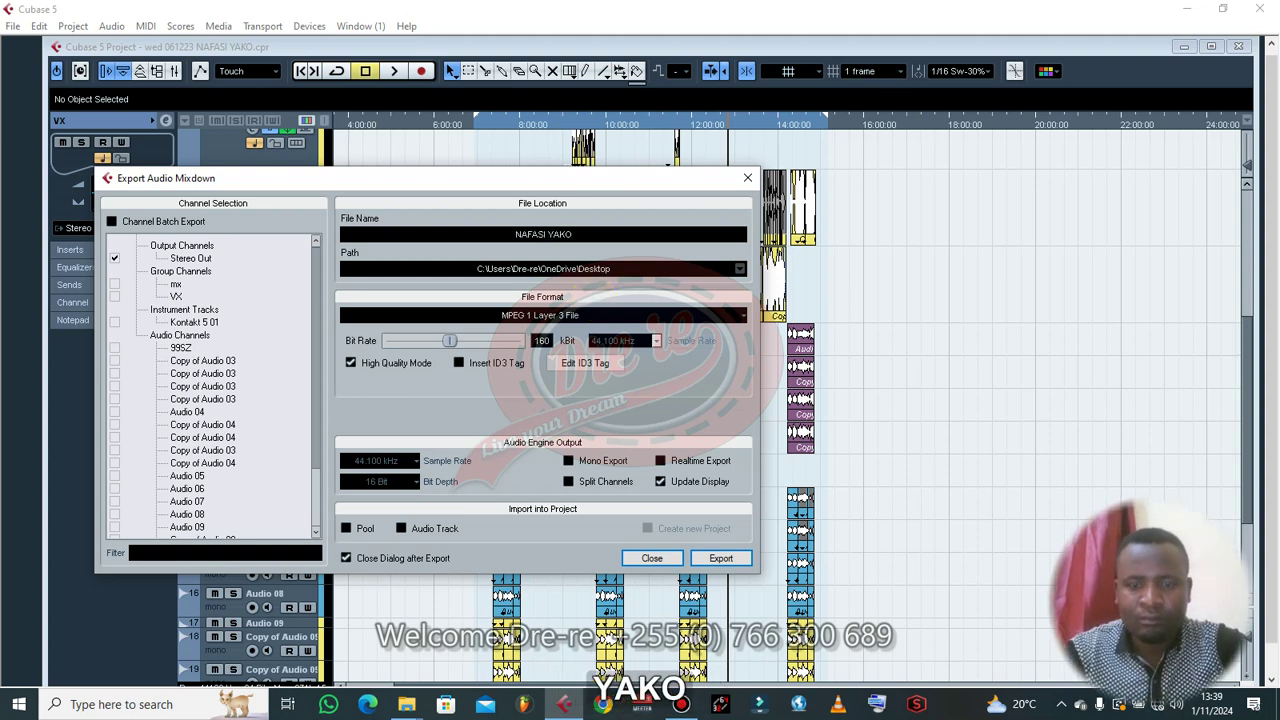
key("Return")
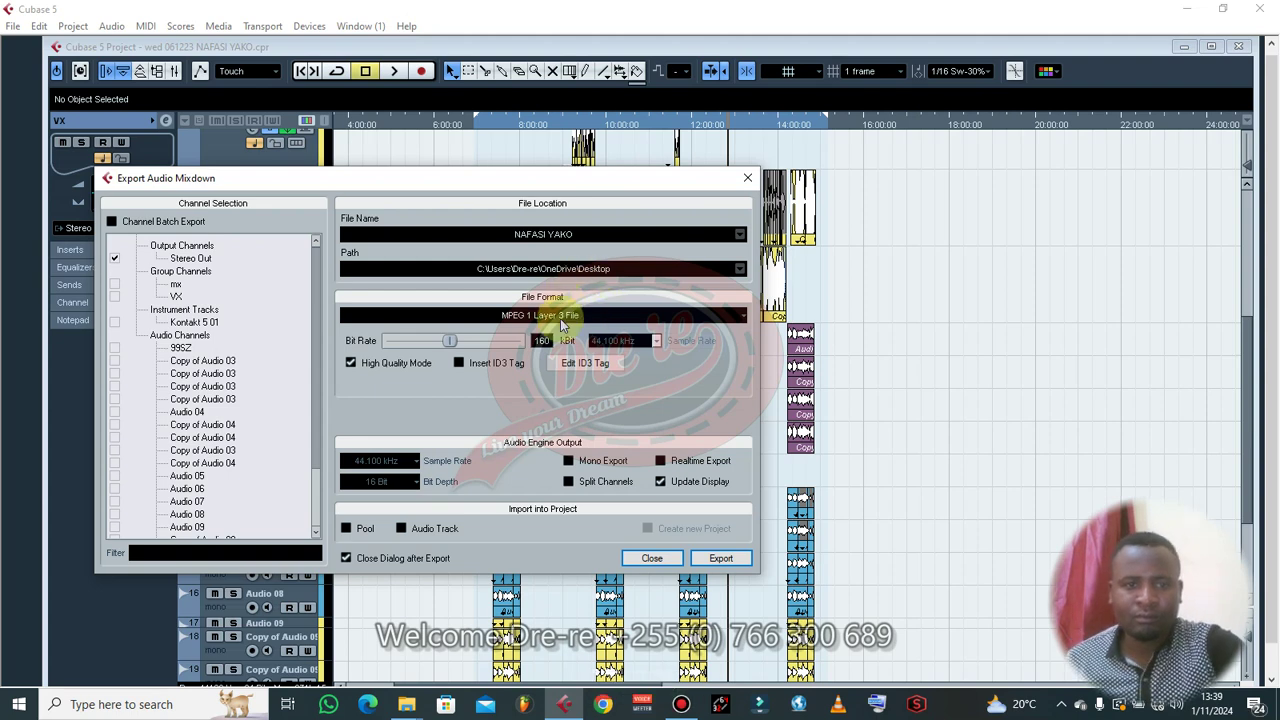
left_click(725, 563)
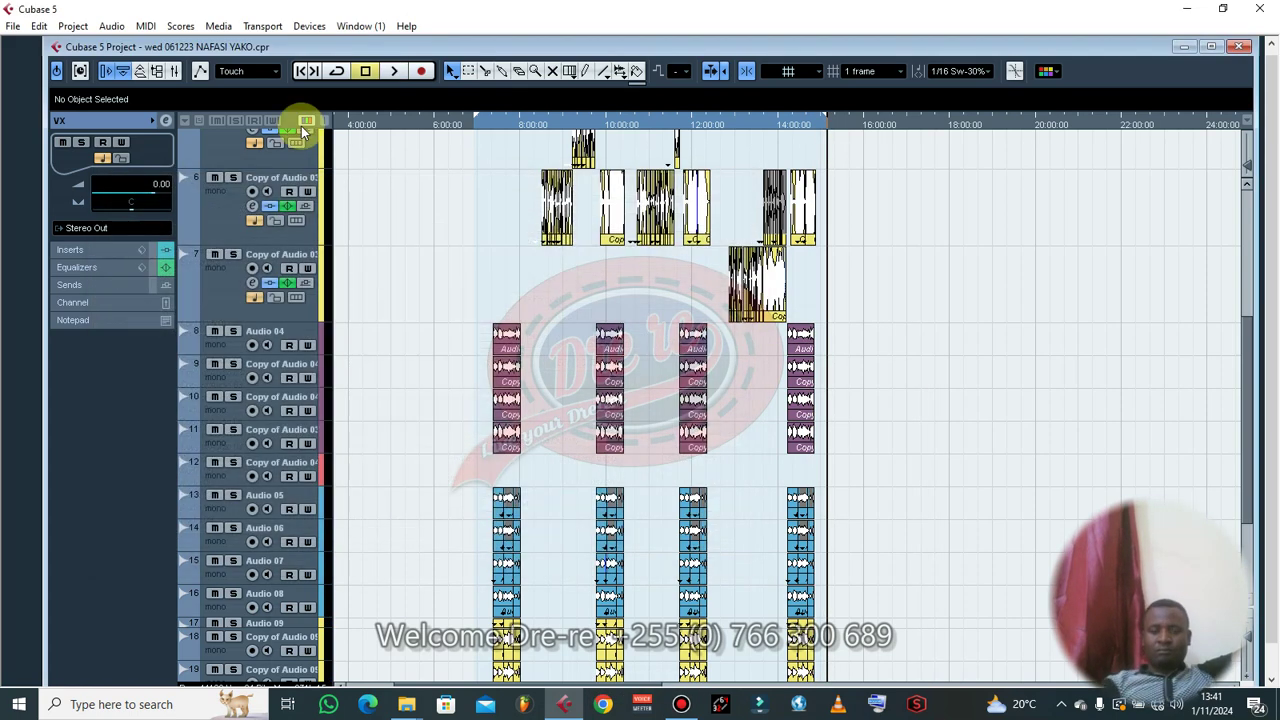
- Close Cubase, saving the changes to the project
left_click(1262, 10)
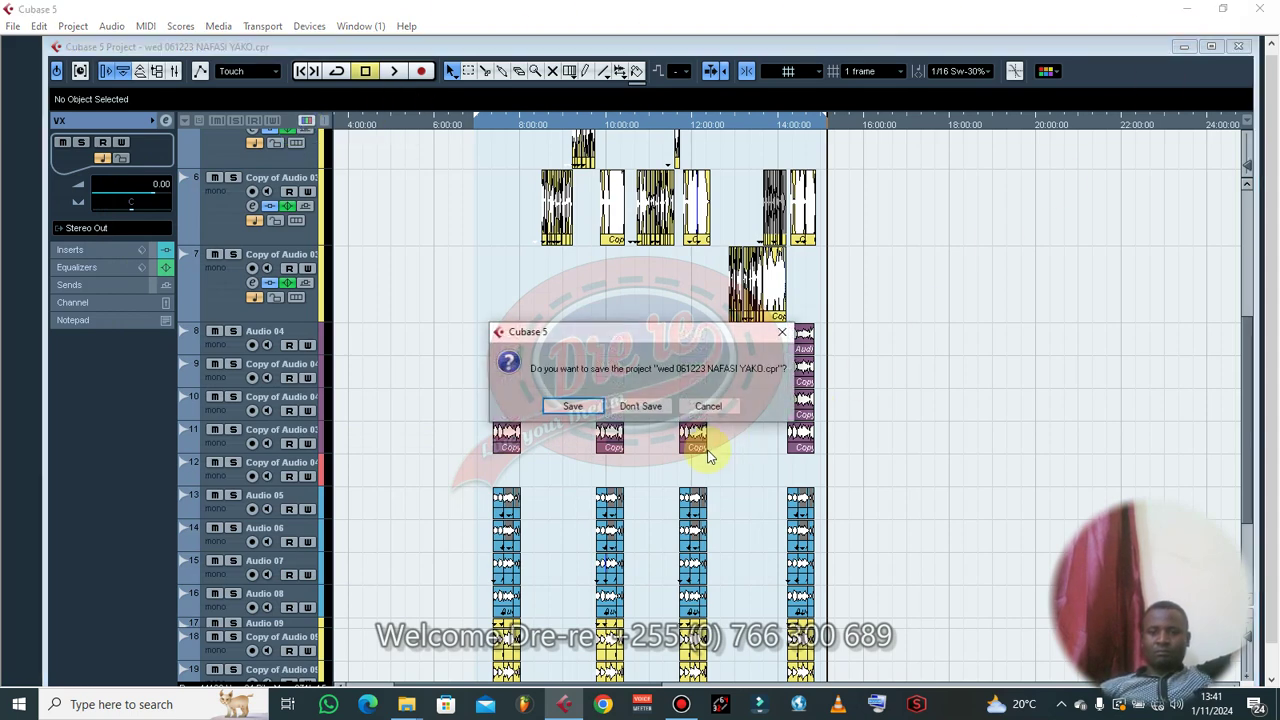
left_click(573, 407)
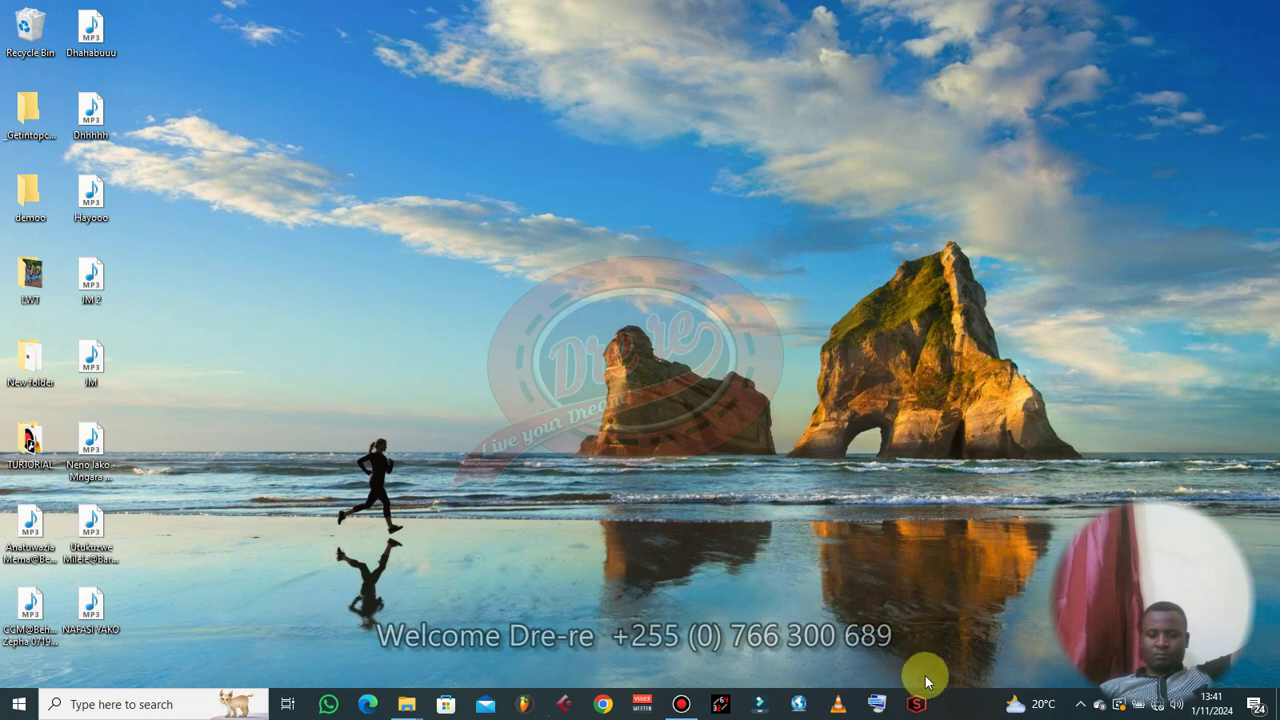
- Uninstall SOUND FORGE Pro 12.1 through Programs and Features and minimise the window
left_click(72, 704)
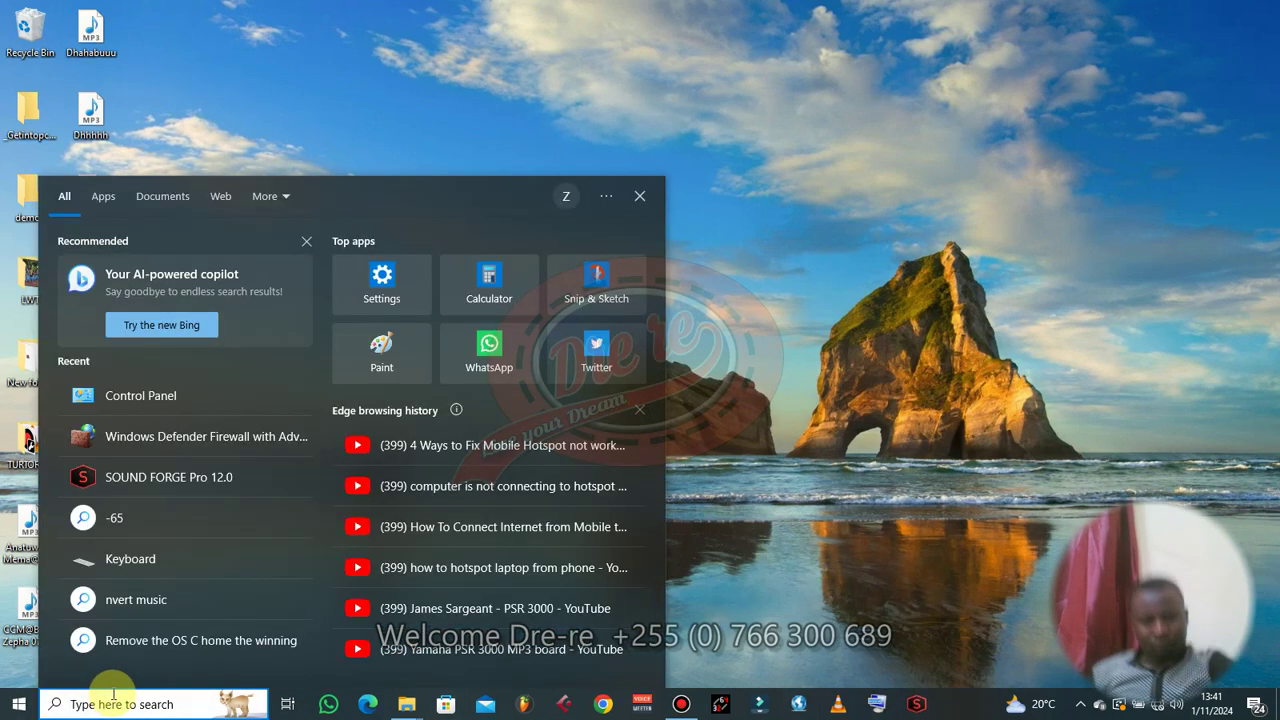
type("S")
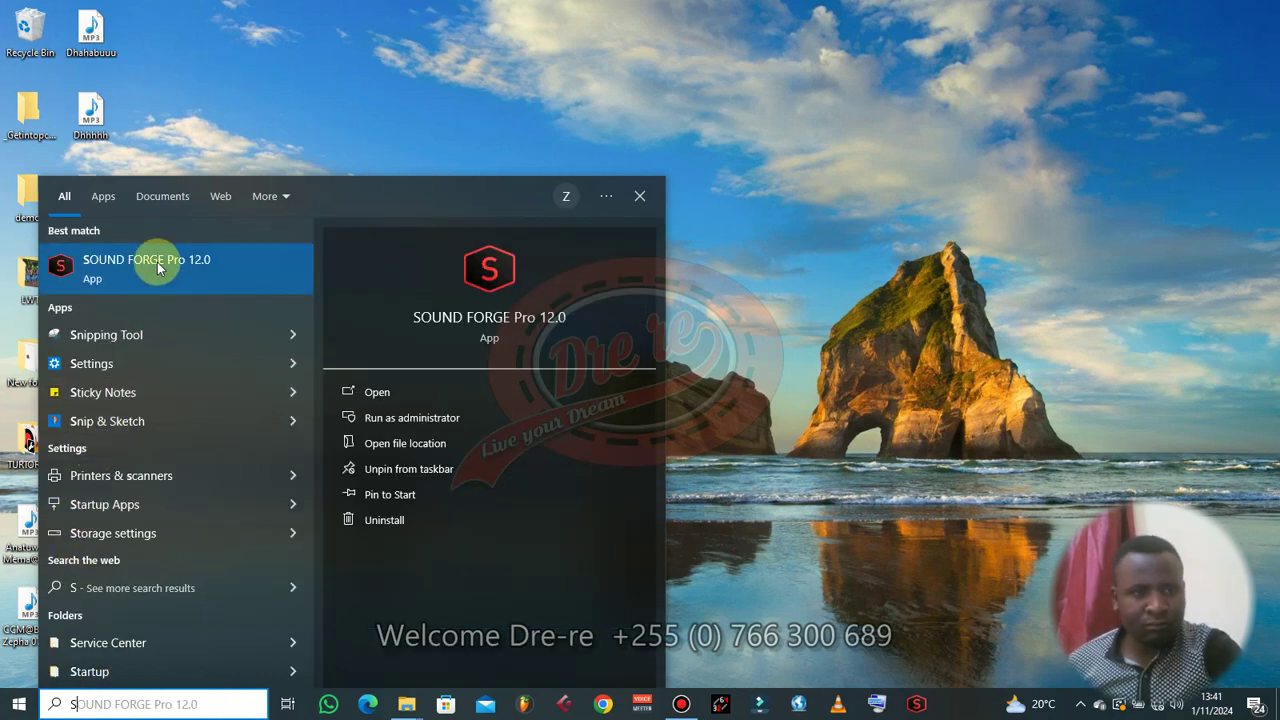
right_click(158, 262)
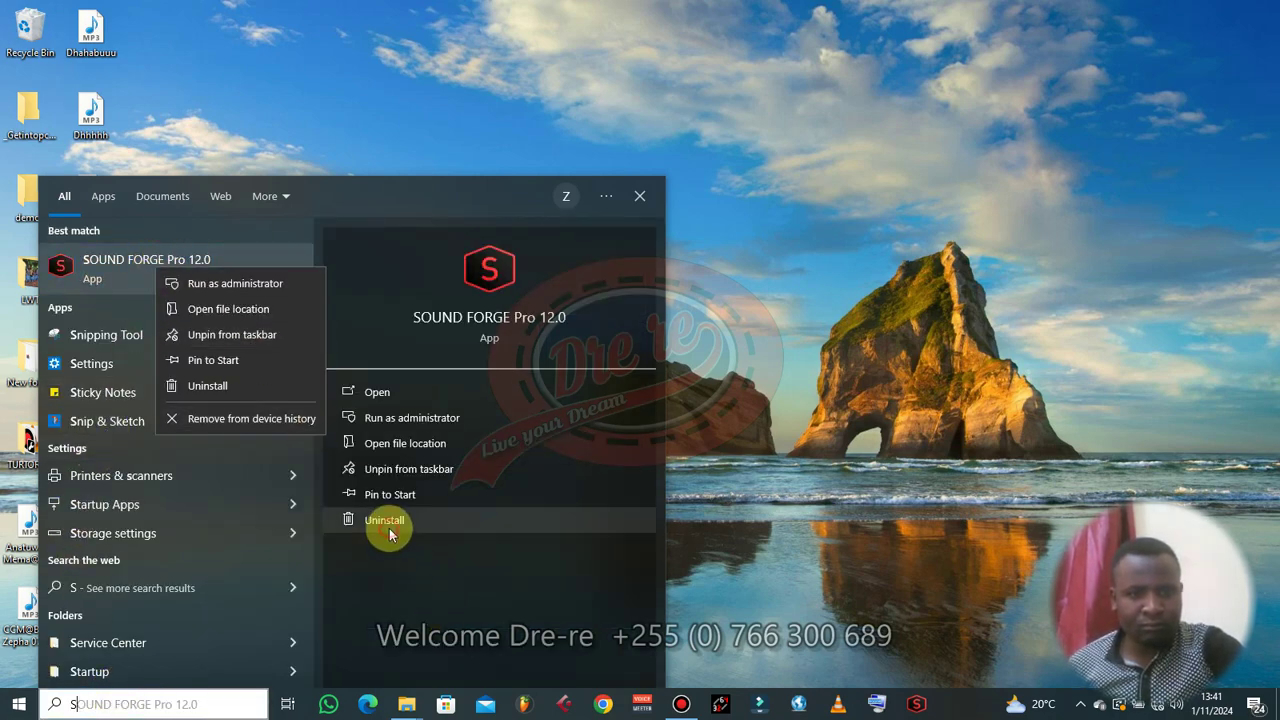
left_click(389, 525)
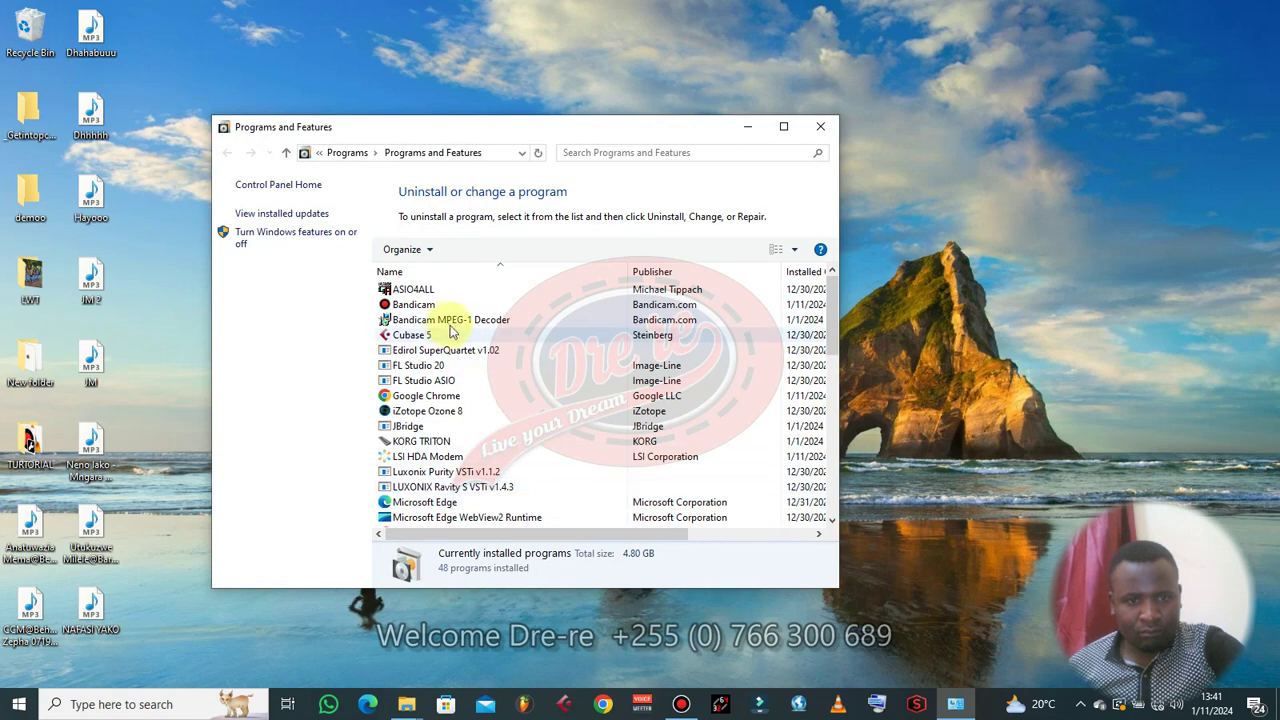
scroll(450, 420, "down", 10)
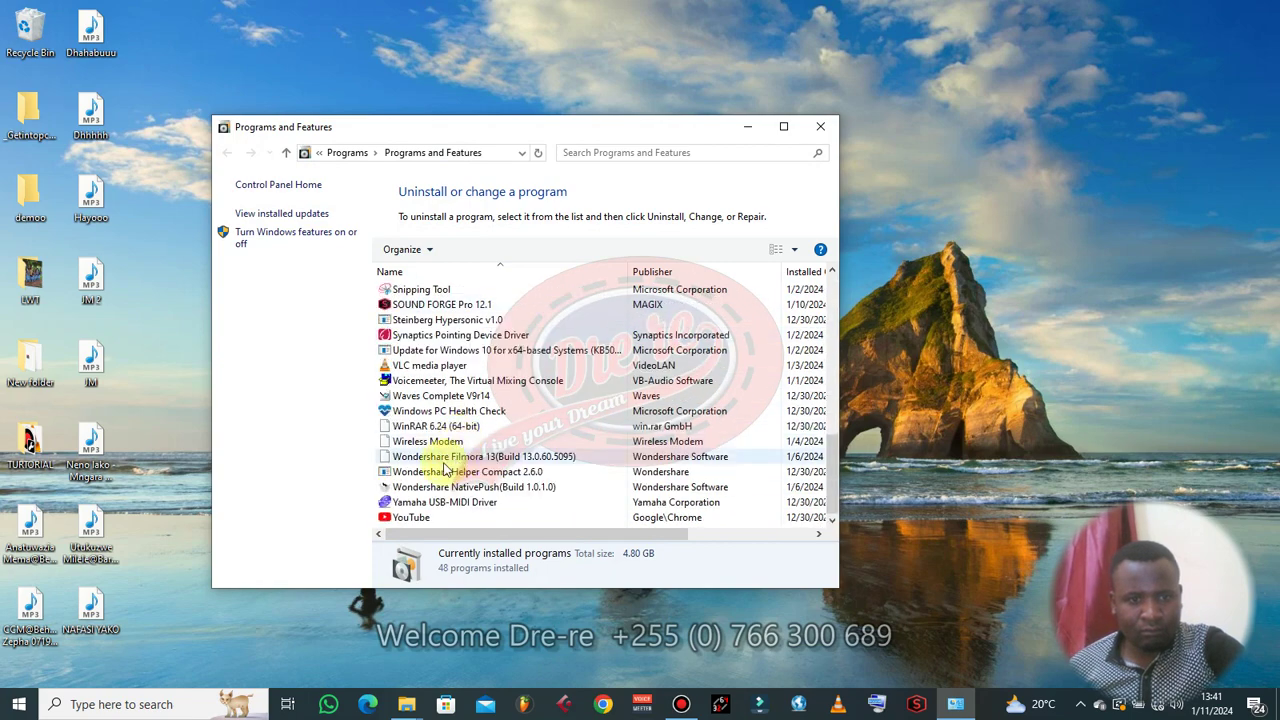
double_click(418, 306)
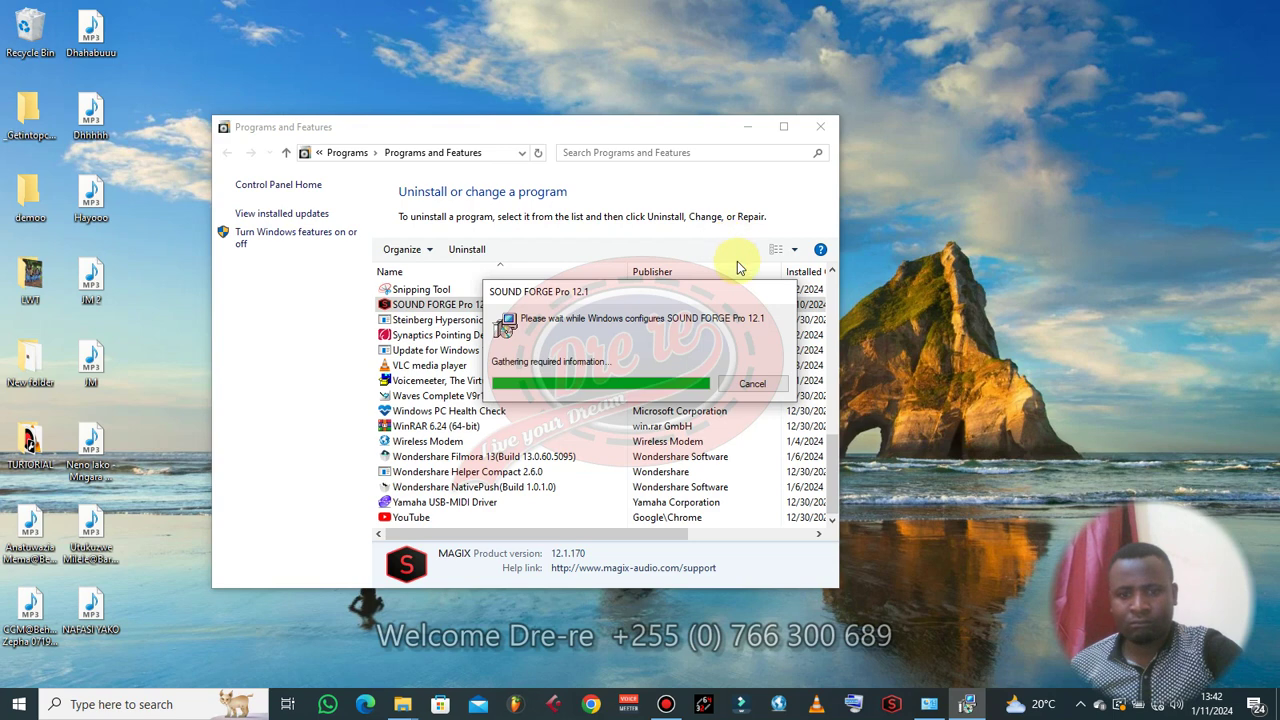
left_click(1083, 705)
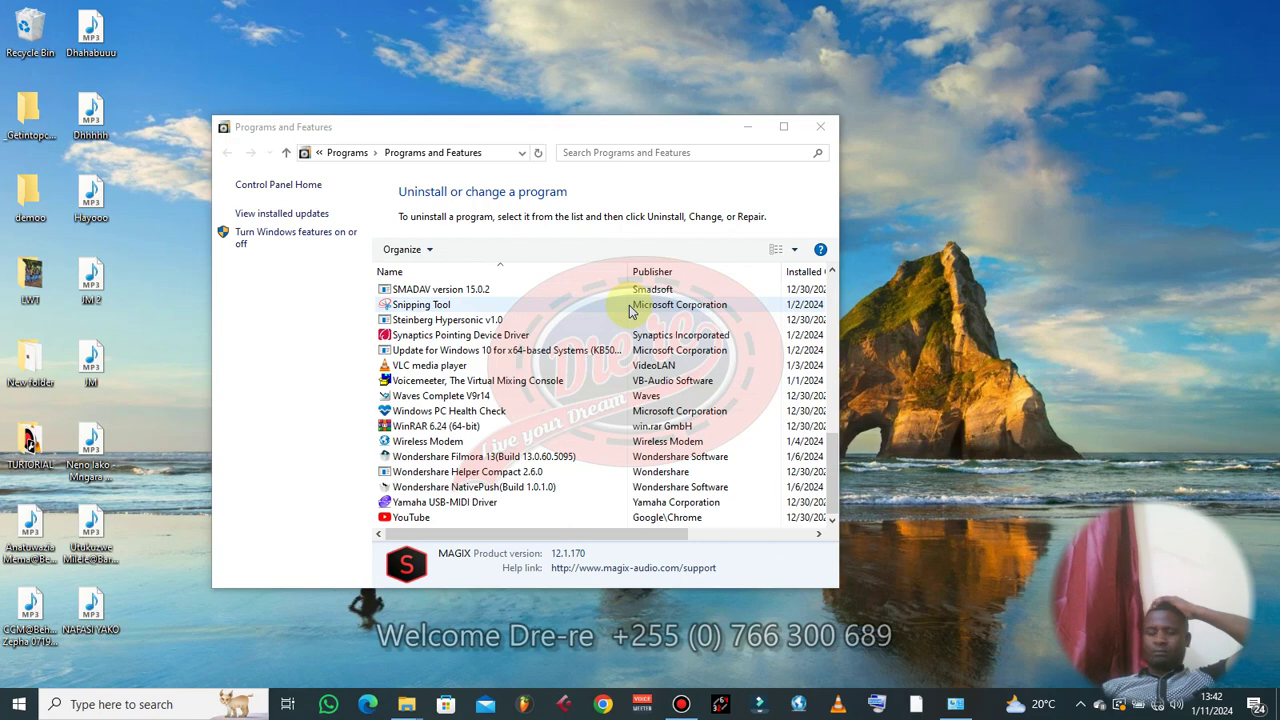
left_click(733, 130)
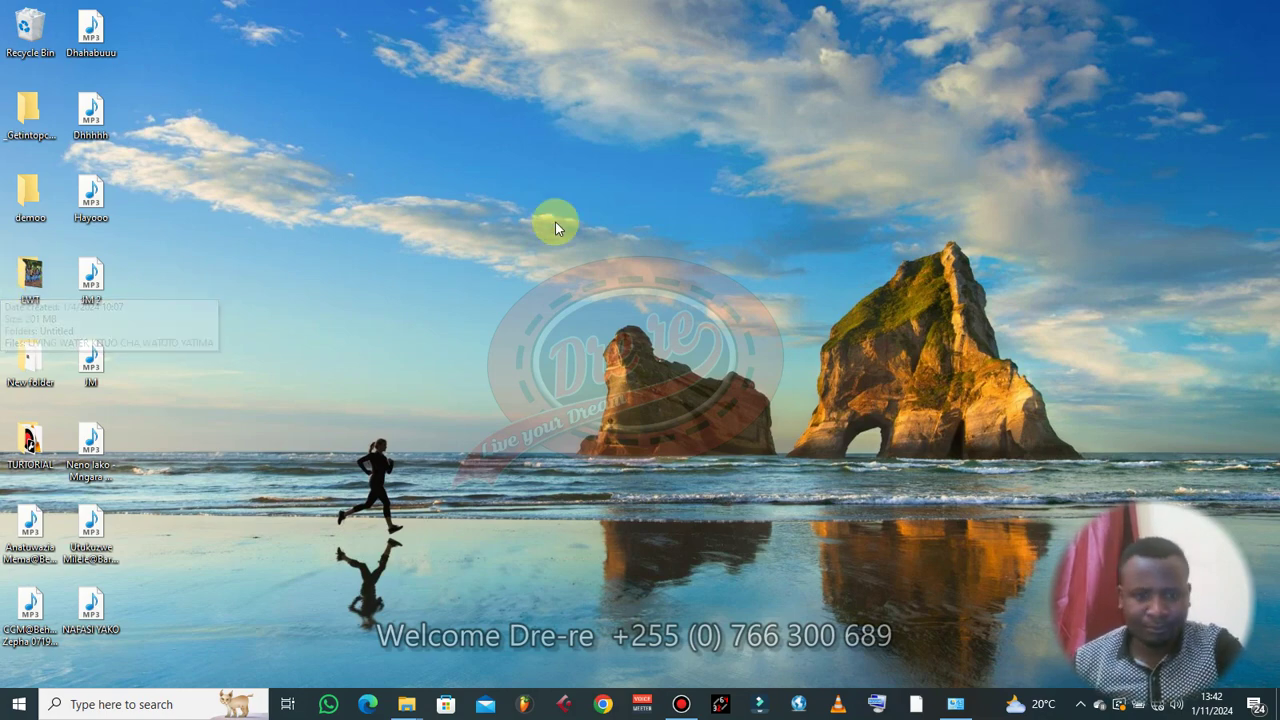
- Open the Dre-re Setup folder on Local Disk (F:) in File Explorer
mouse_move(407, 704)
left_click(430, 662)
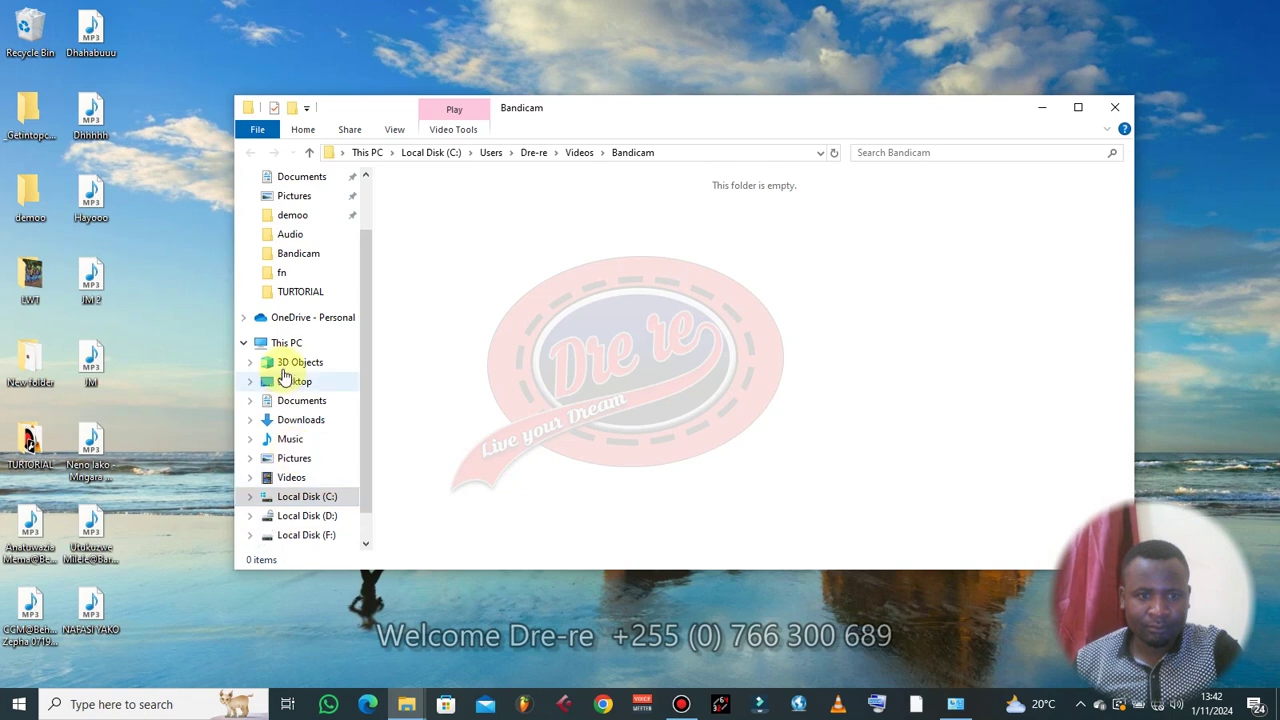
left_click(280, 342)
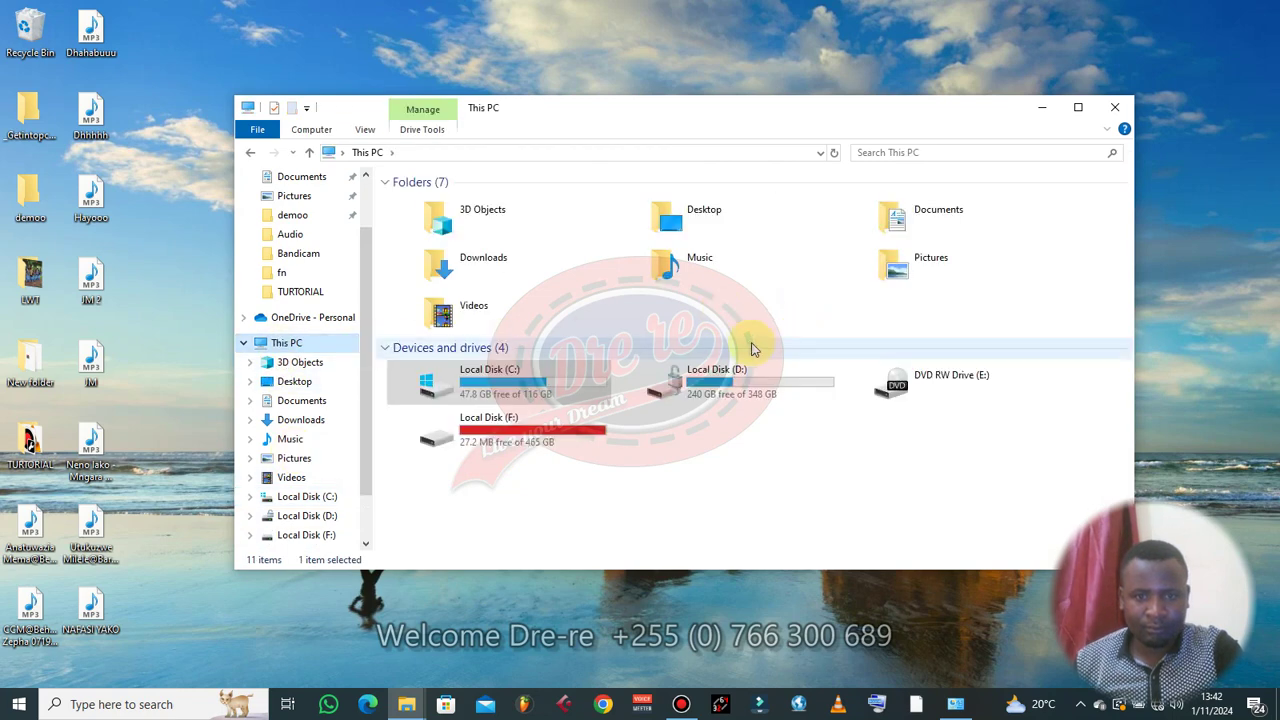
double_click(572, 428)
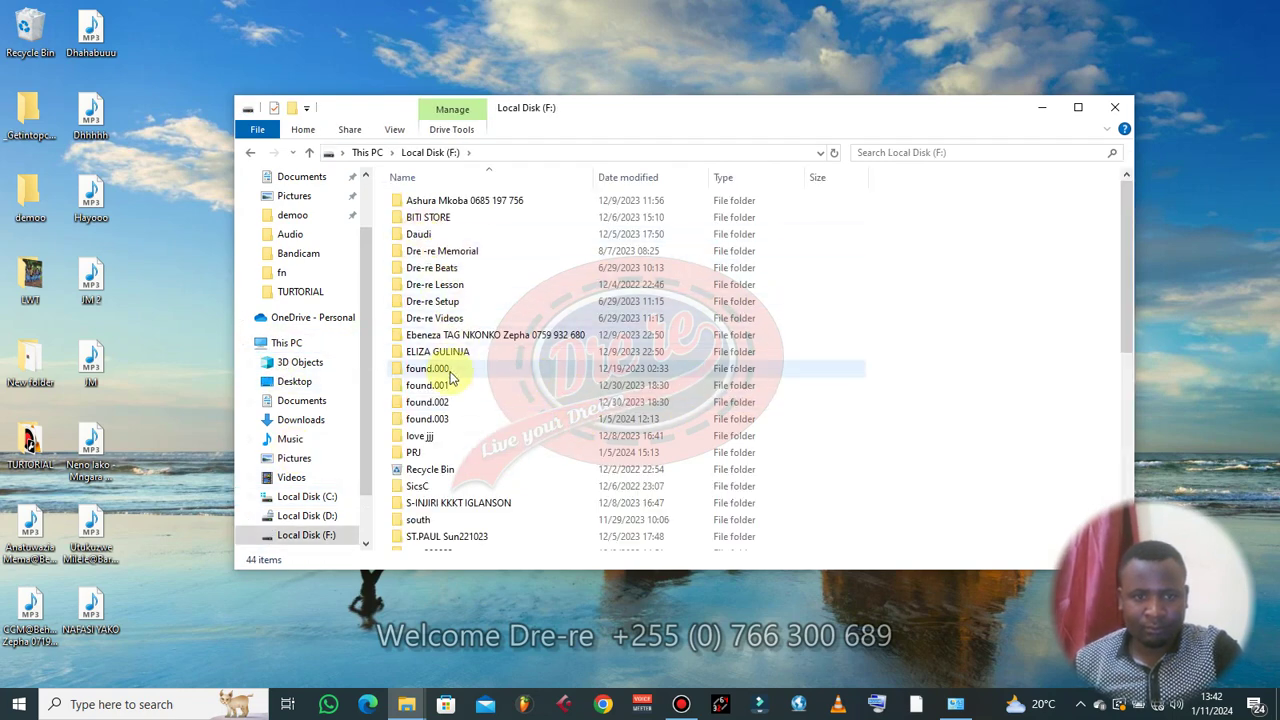
scroll(463, 420, "down", 1)
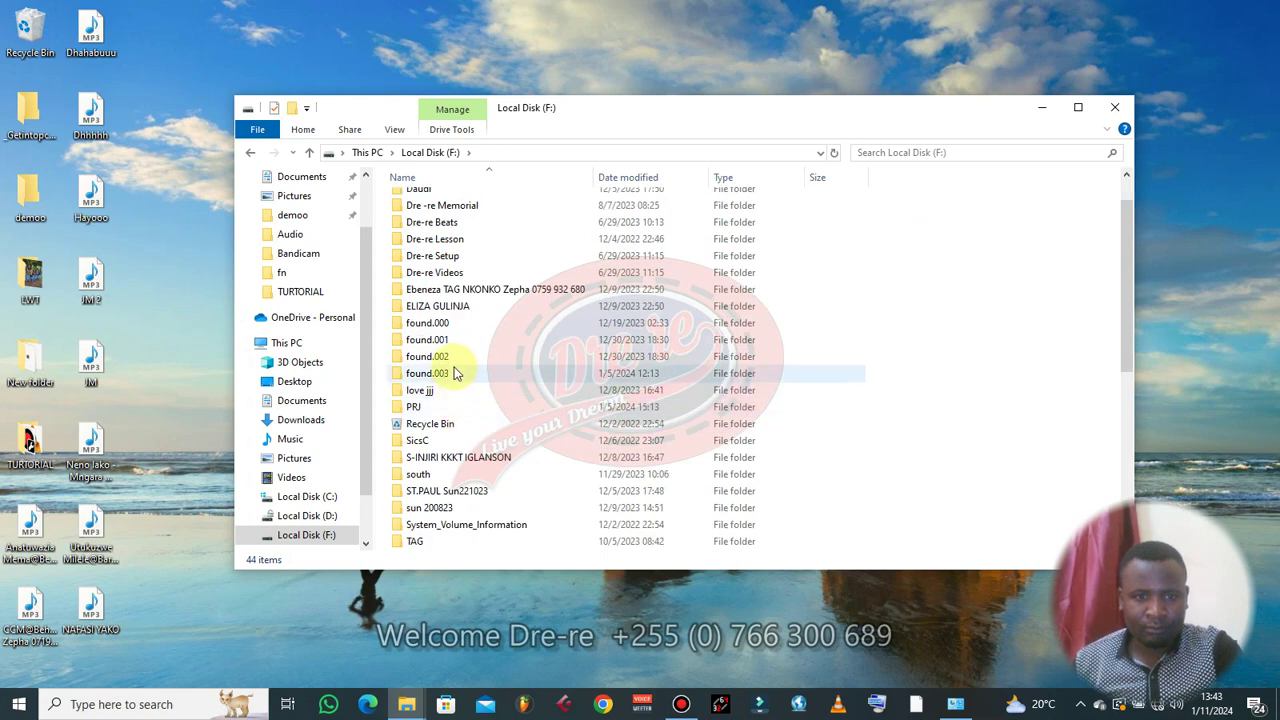
scroll(457, 500, "down", 2)
scroll(450, 535, "down", 1)
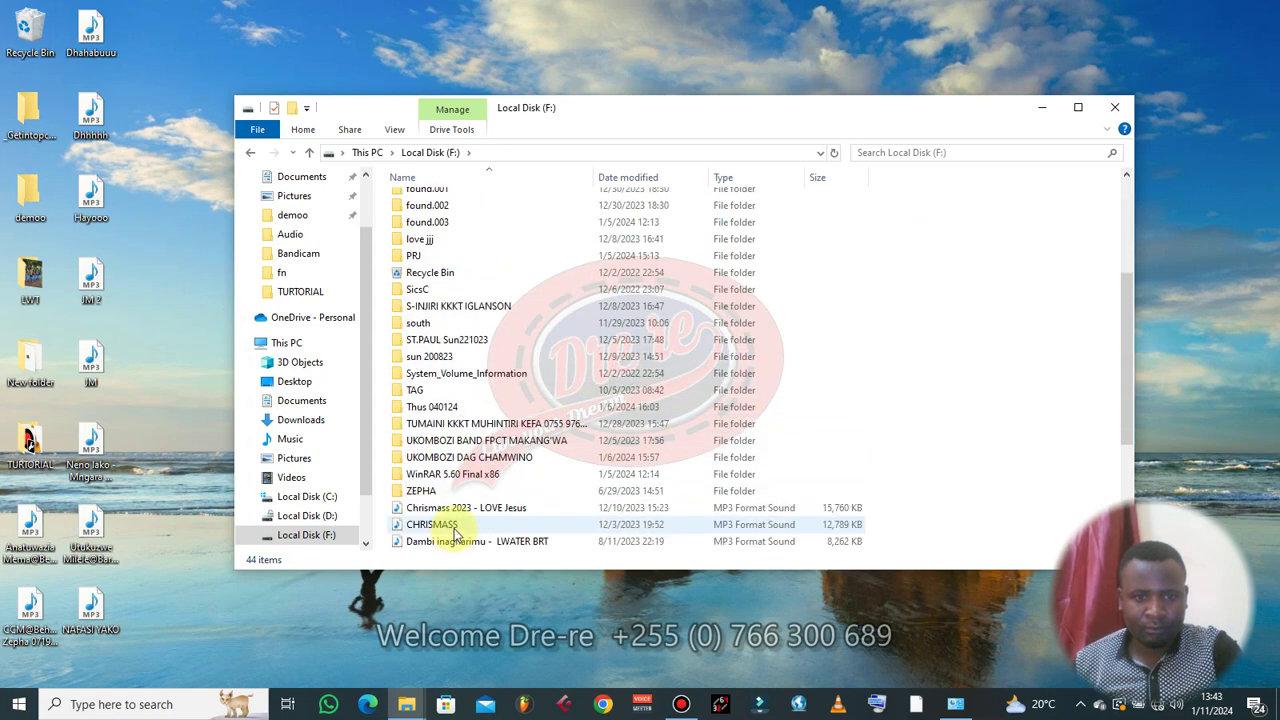
scroll(474, 306, "up", 4)
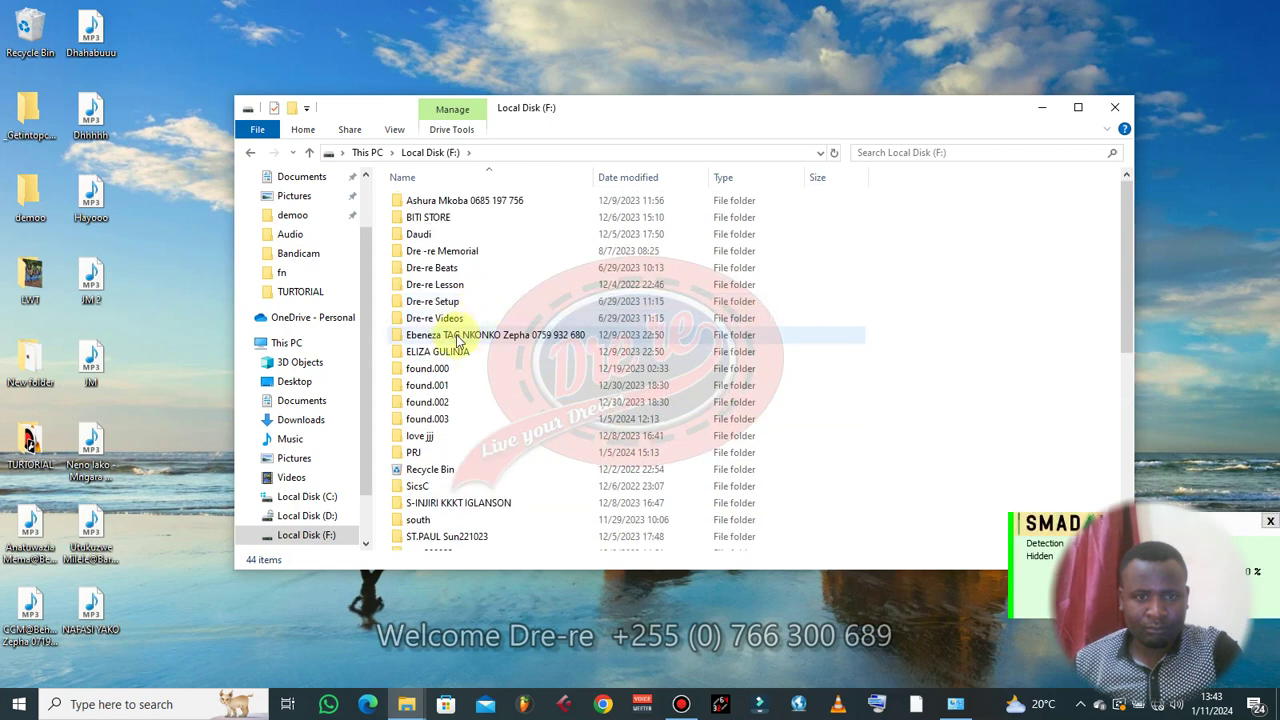
left_click(449, 306)
double_click(449, 310)
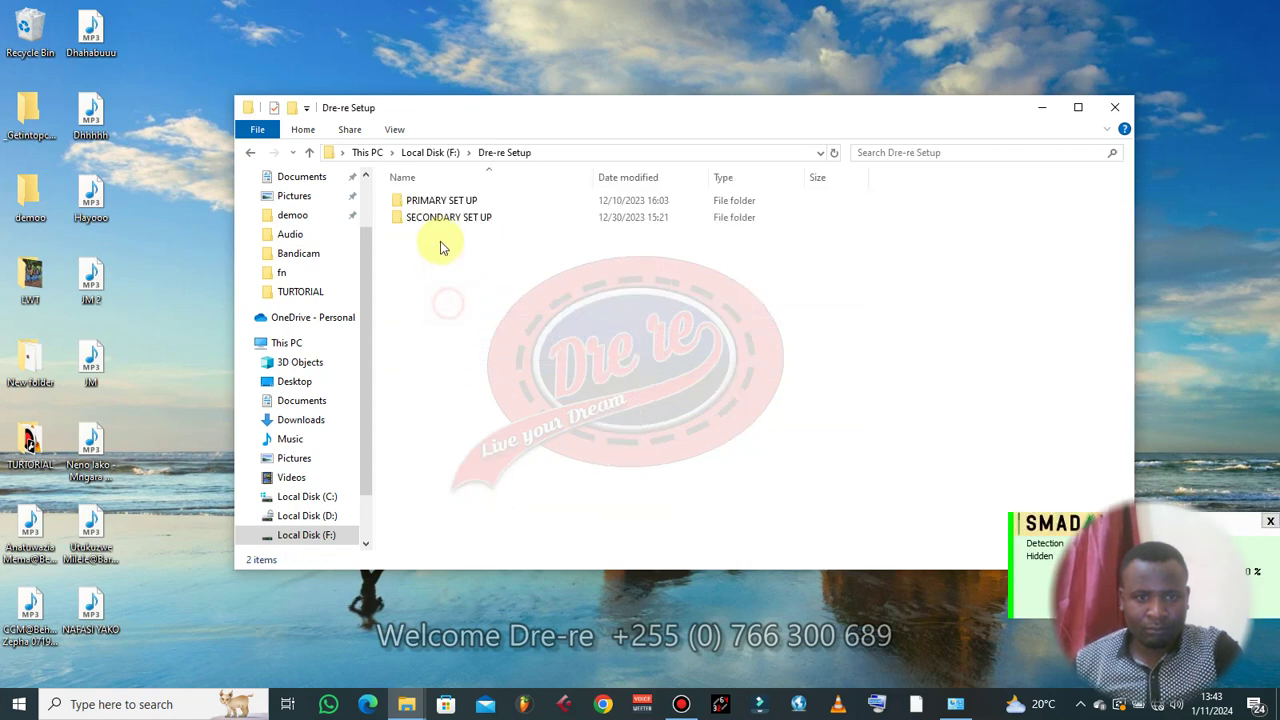
- Go through PRIMARY SET UP and the MAGIX SOUND FORGE Pro 12.1.0.170 folders to open the x86 folder
left_click(436, 206)
double_click(436, 206)
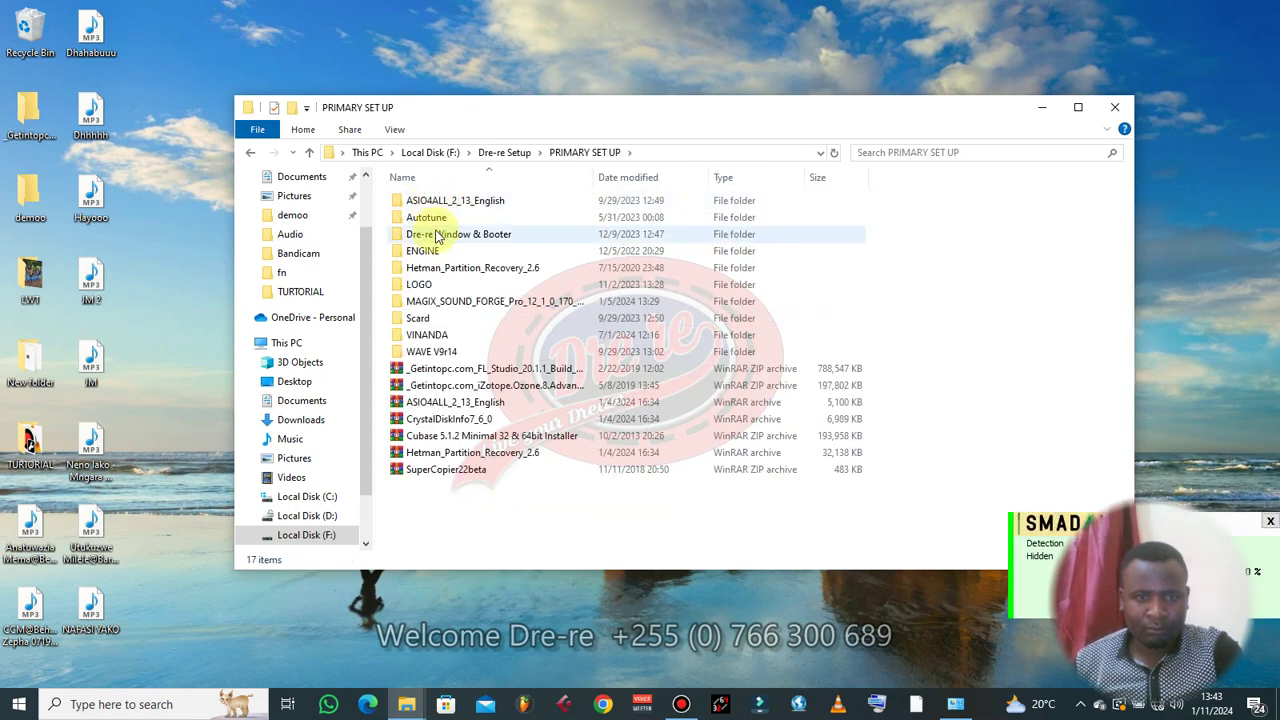
double_click(445, 301)
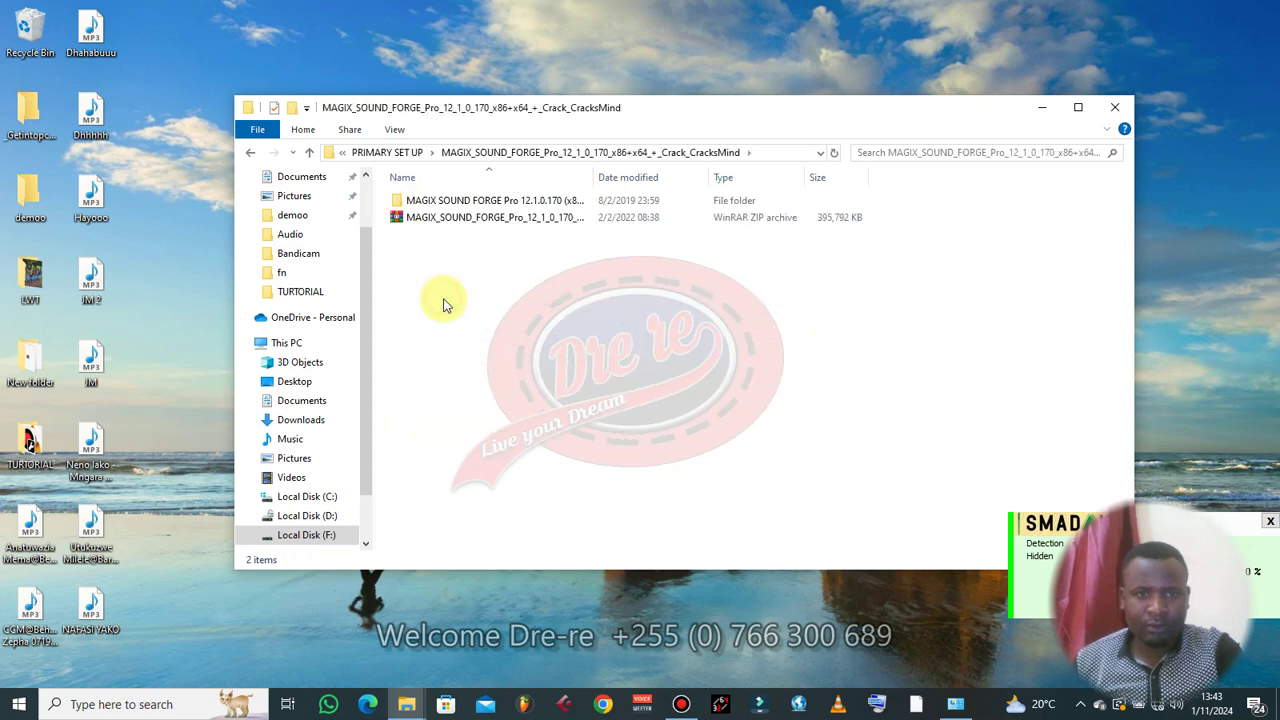
double_click(445, 201)
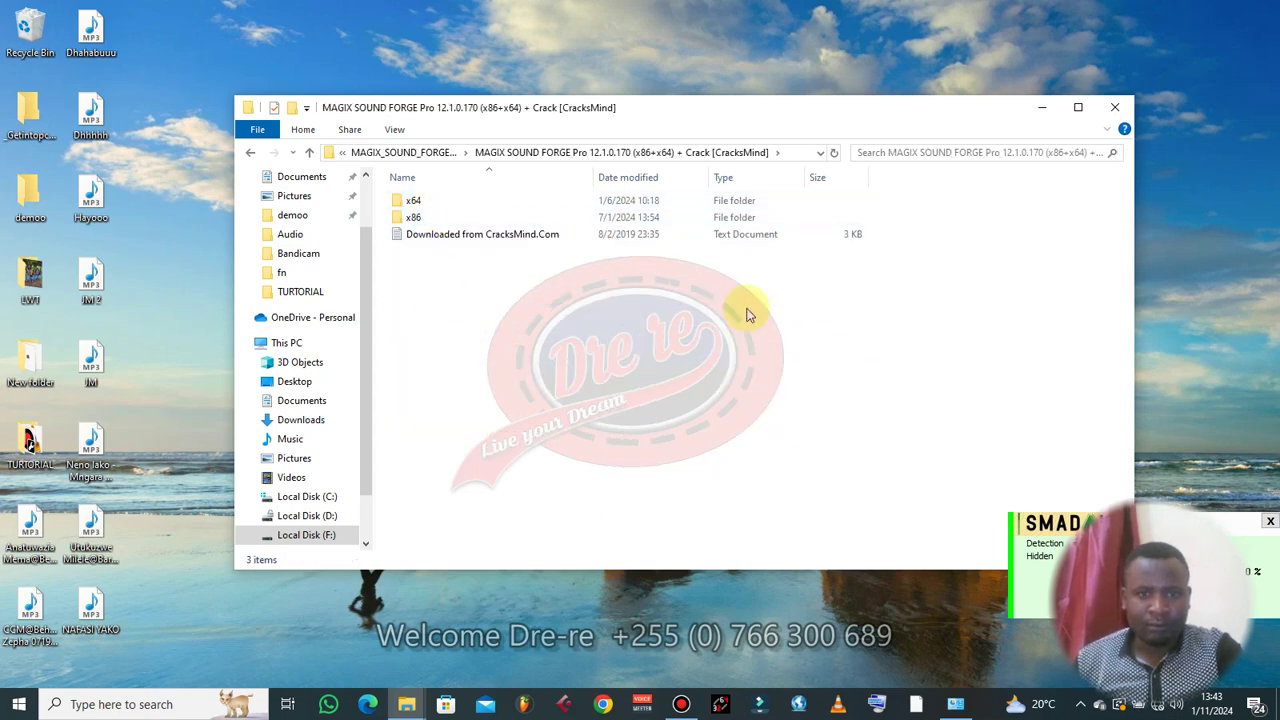
left_click(415, 217)
double_click(415, 217)
- Check the nested Crack folders inside x86 and delete the Crack folder
double_click(421, 201)
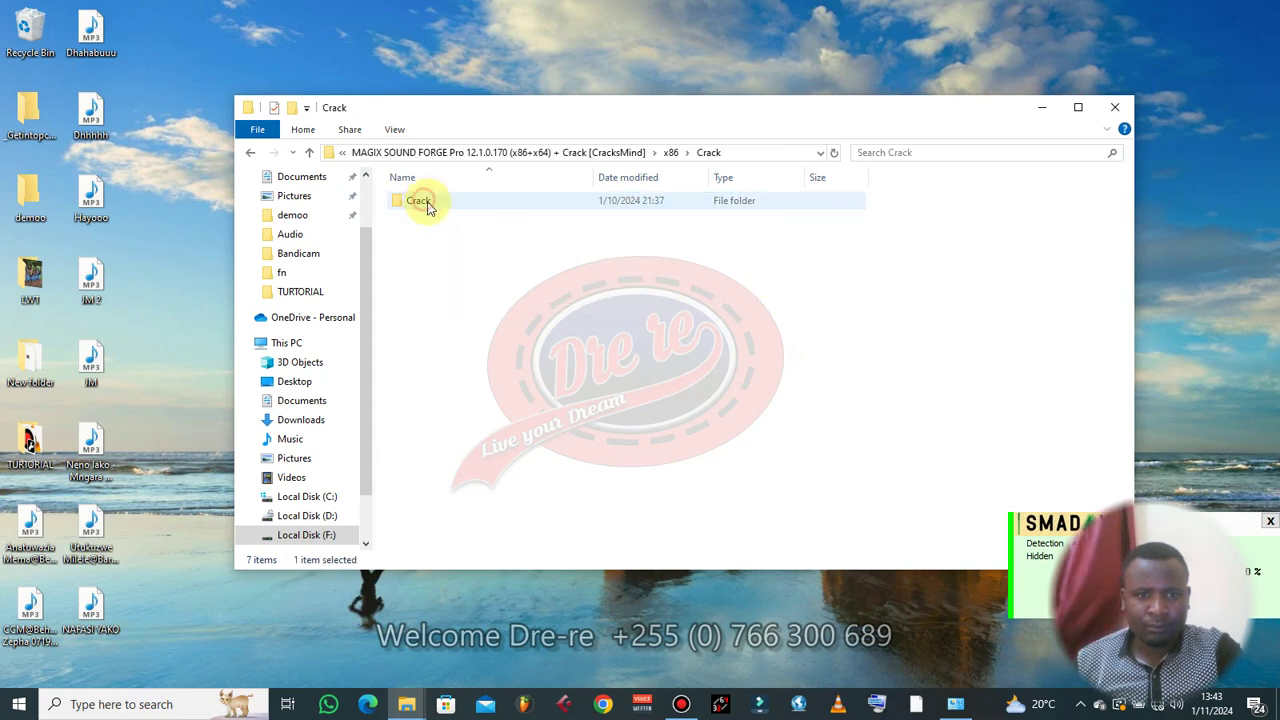
double_click(421, 204)
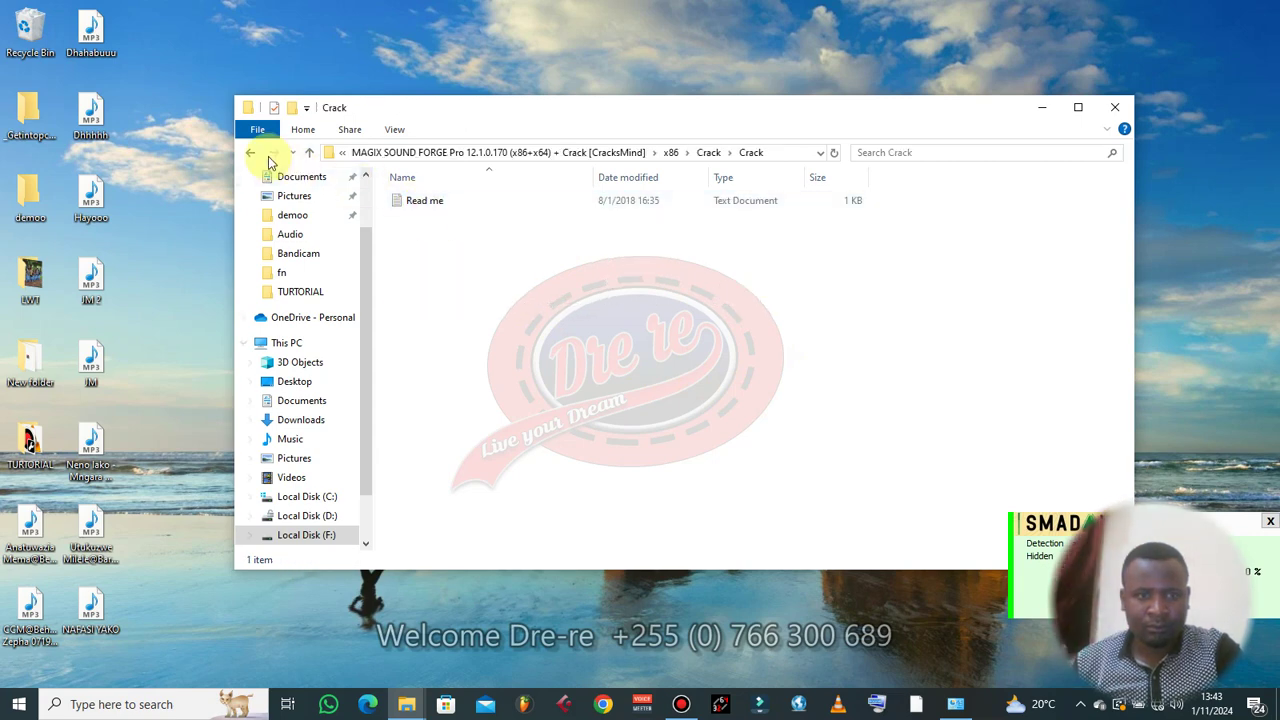
double_click(256, 150)
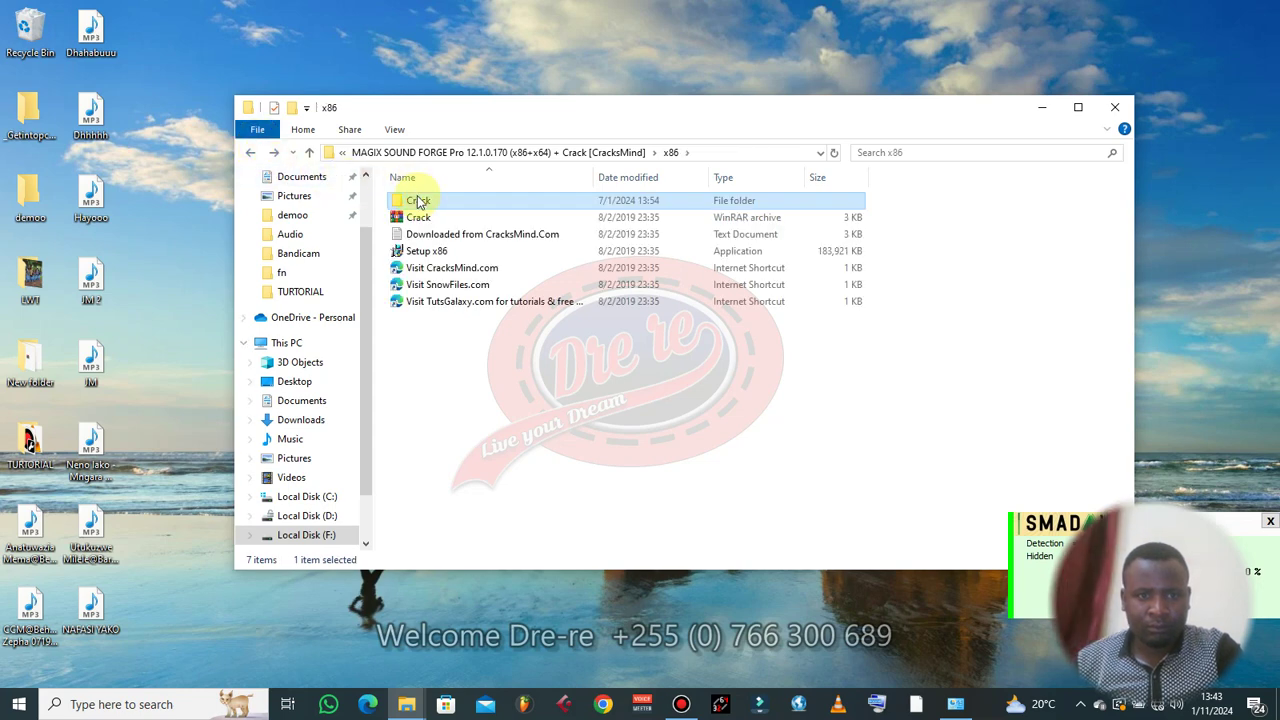
right_click(418, 201)
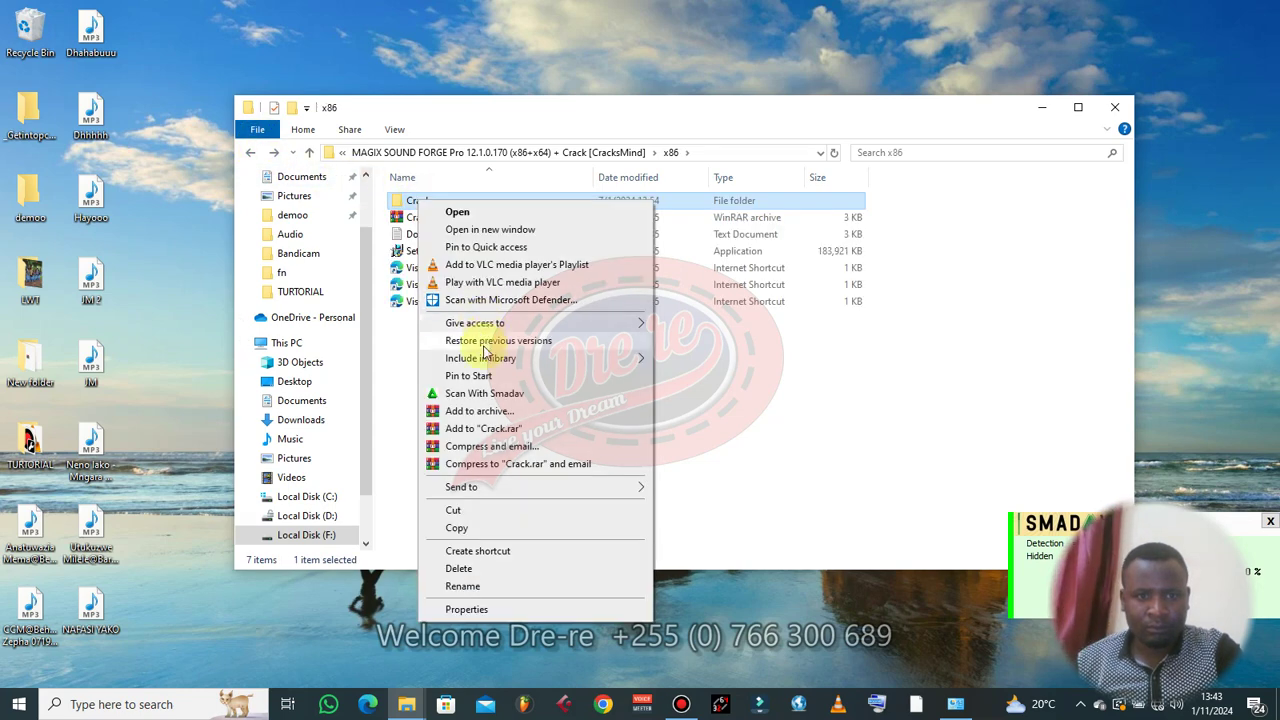
left_click(461, 569)
key("Delete")
- Extract the Crack archive into the x86 folder and check the files in the extracted folder
left_click(416, 205)
right_click(418, 205)
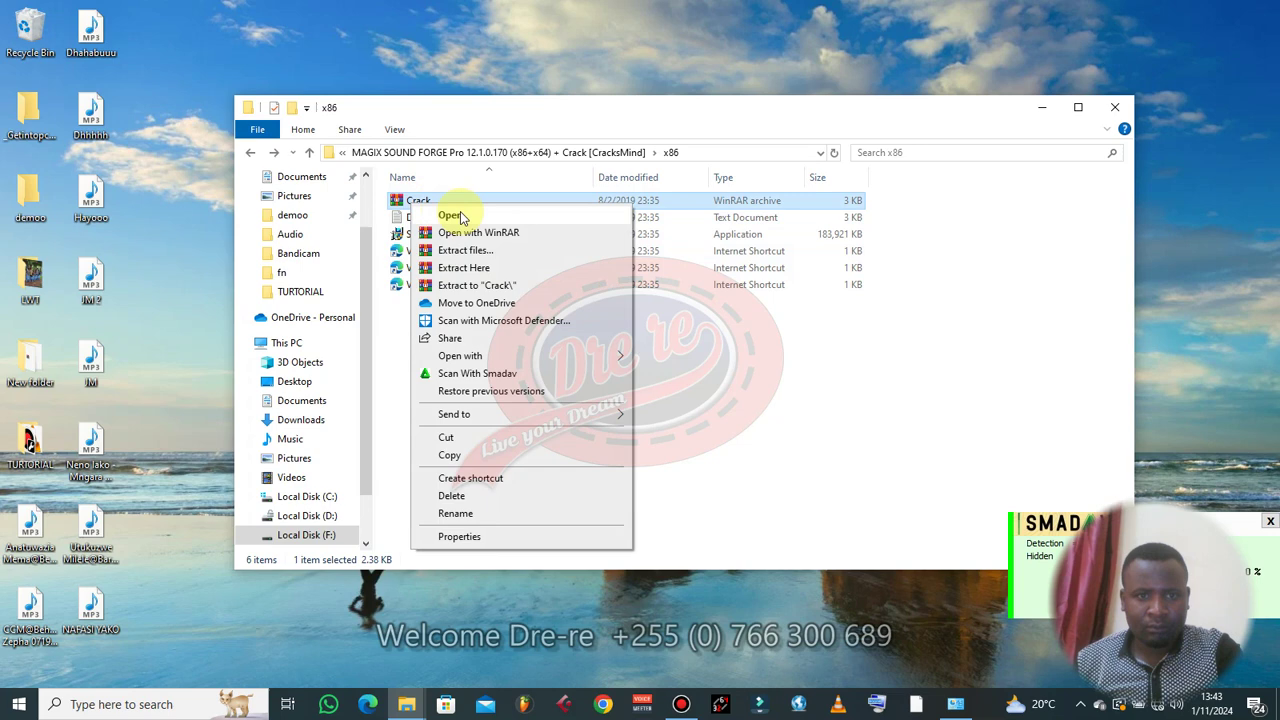
left_click(462, 267)
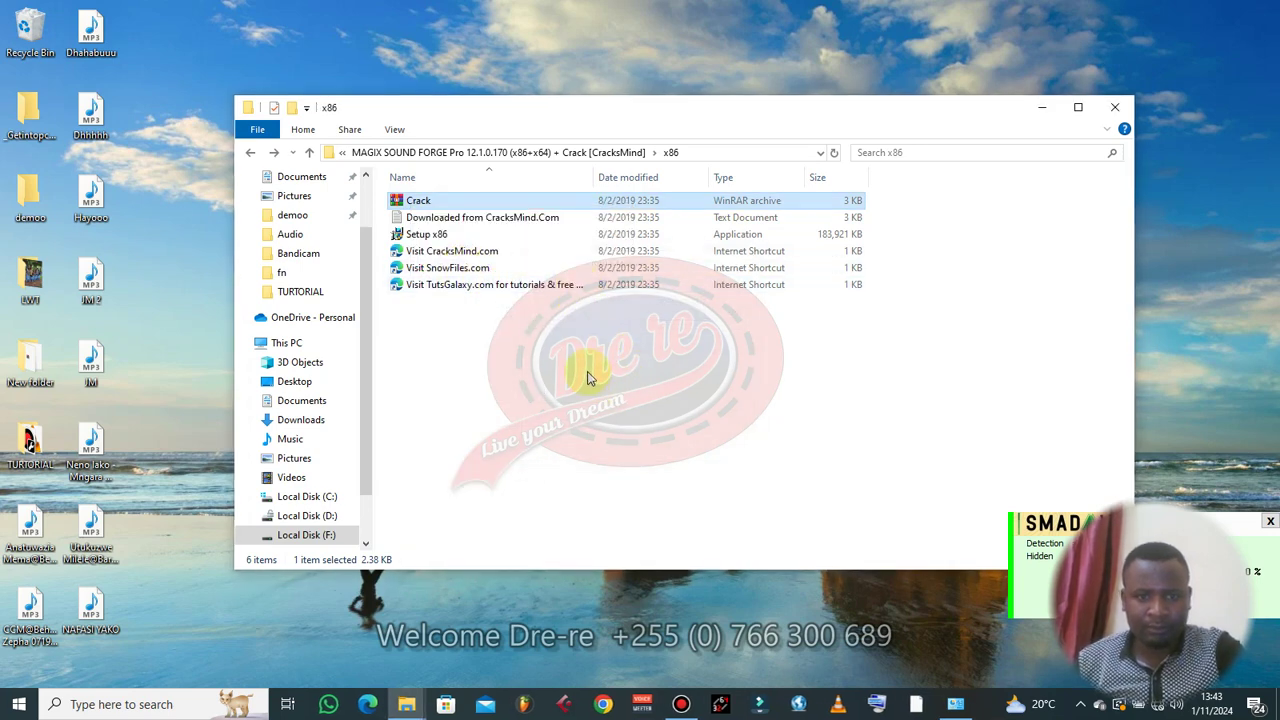
double_click(420, 201)
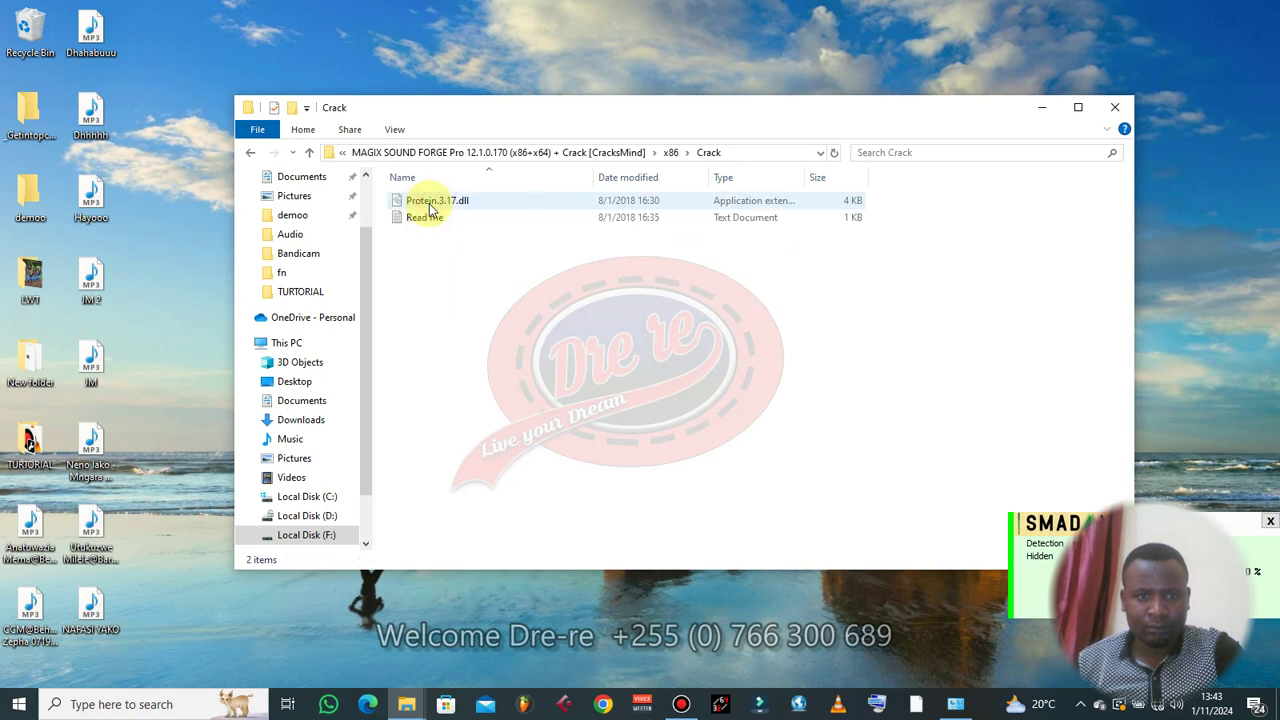
left_click(251, 154)
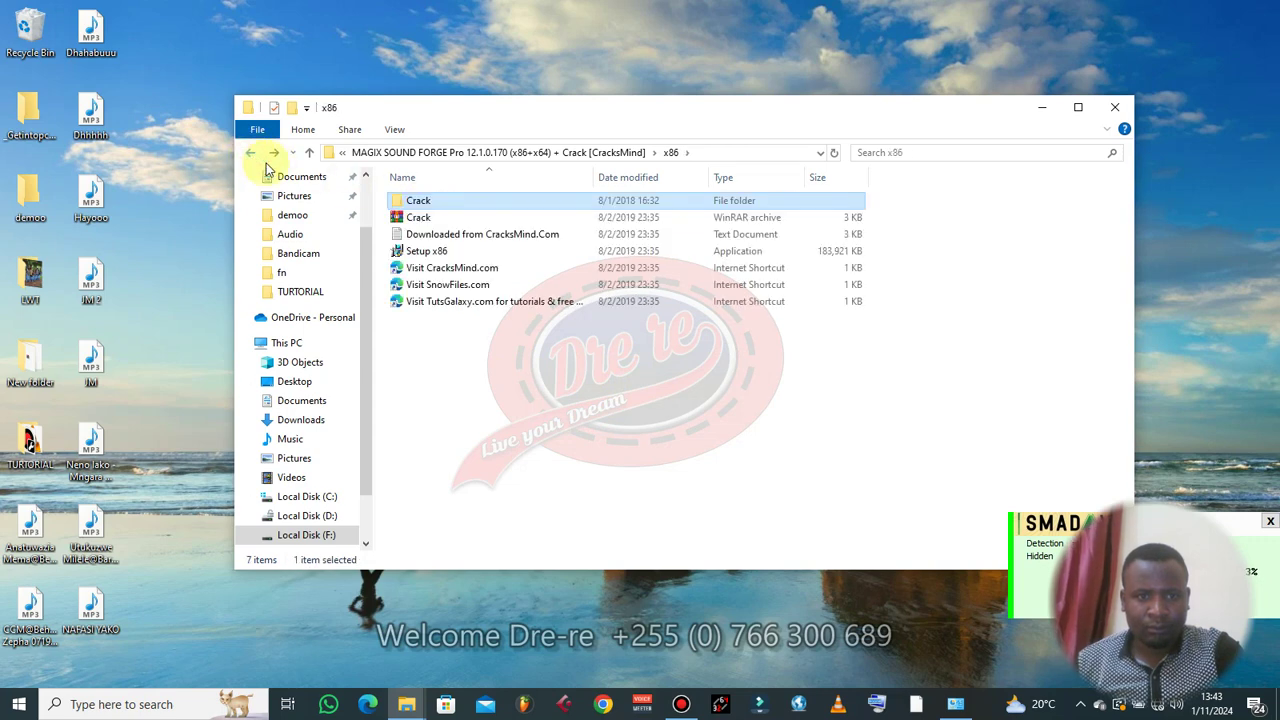
- Try twice to install SOUND FORGE Pro 12.1 with Setup x86, searching Windows for SOU between the attempts
left_click(430, 251)
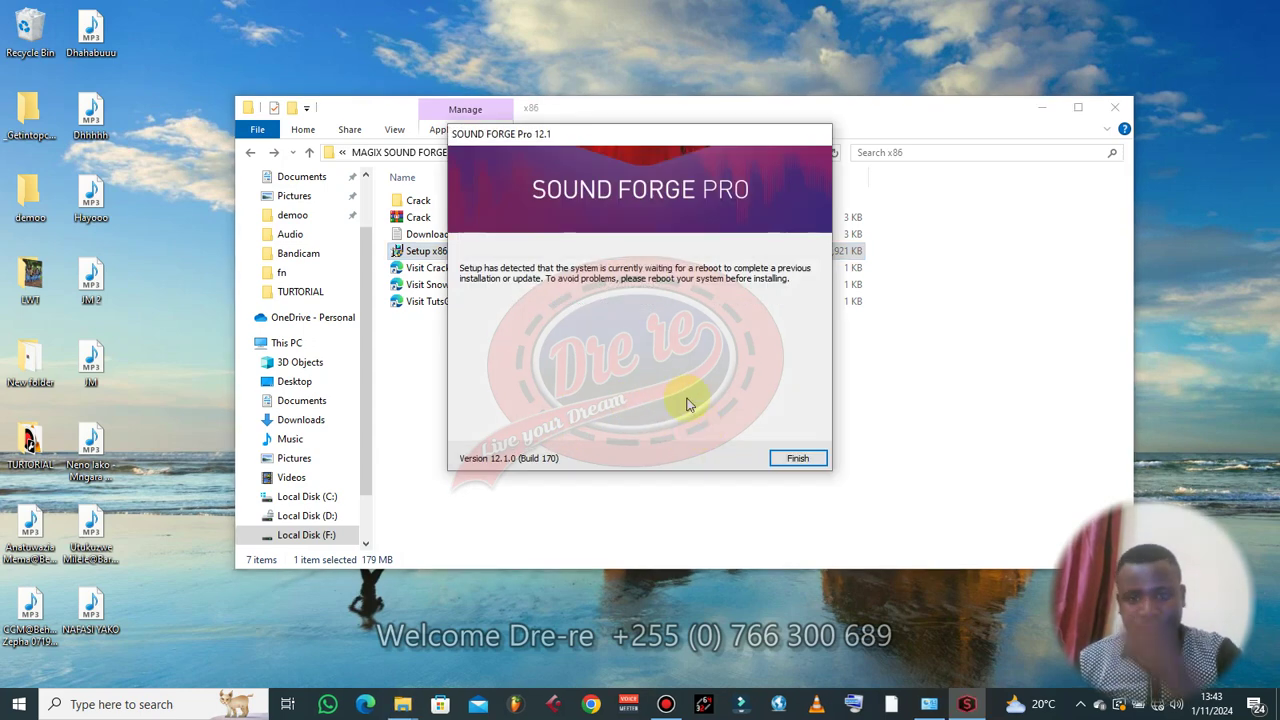
left_click(797, 458)
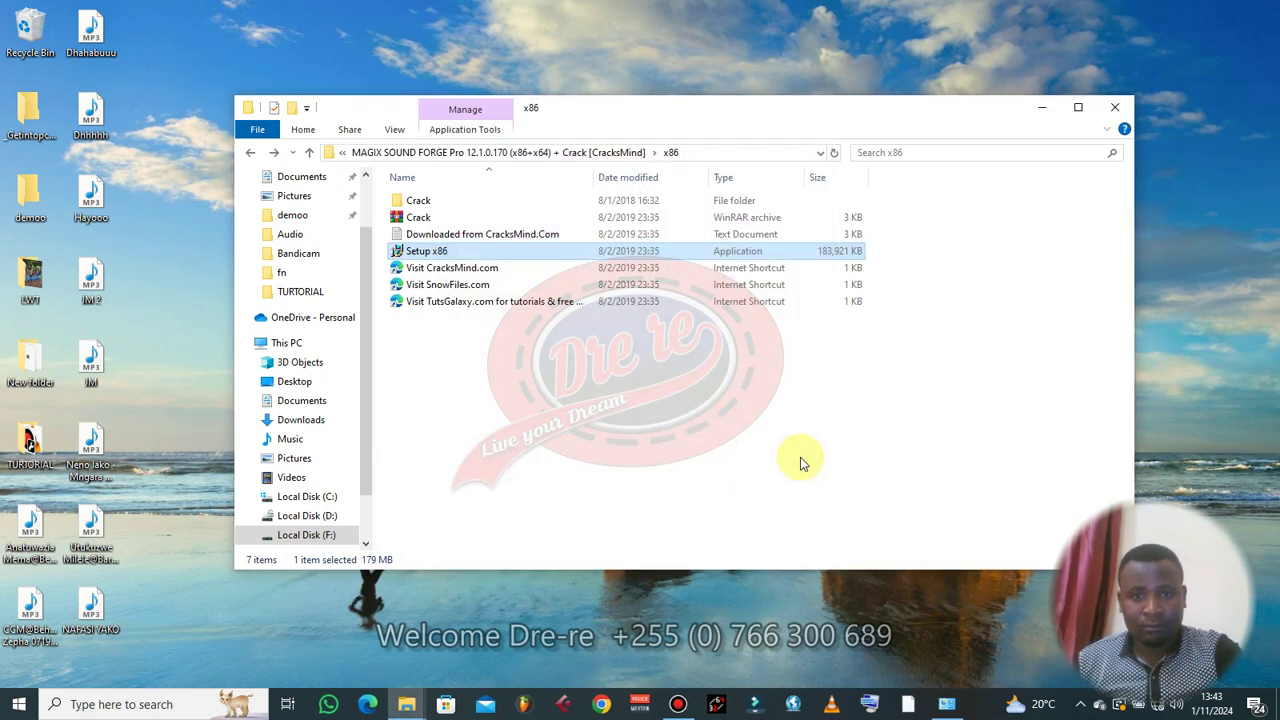
left_click(130, 700)
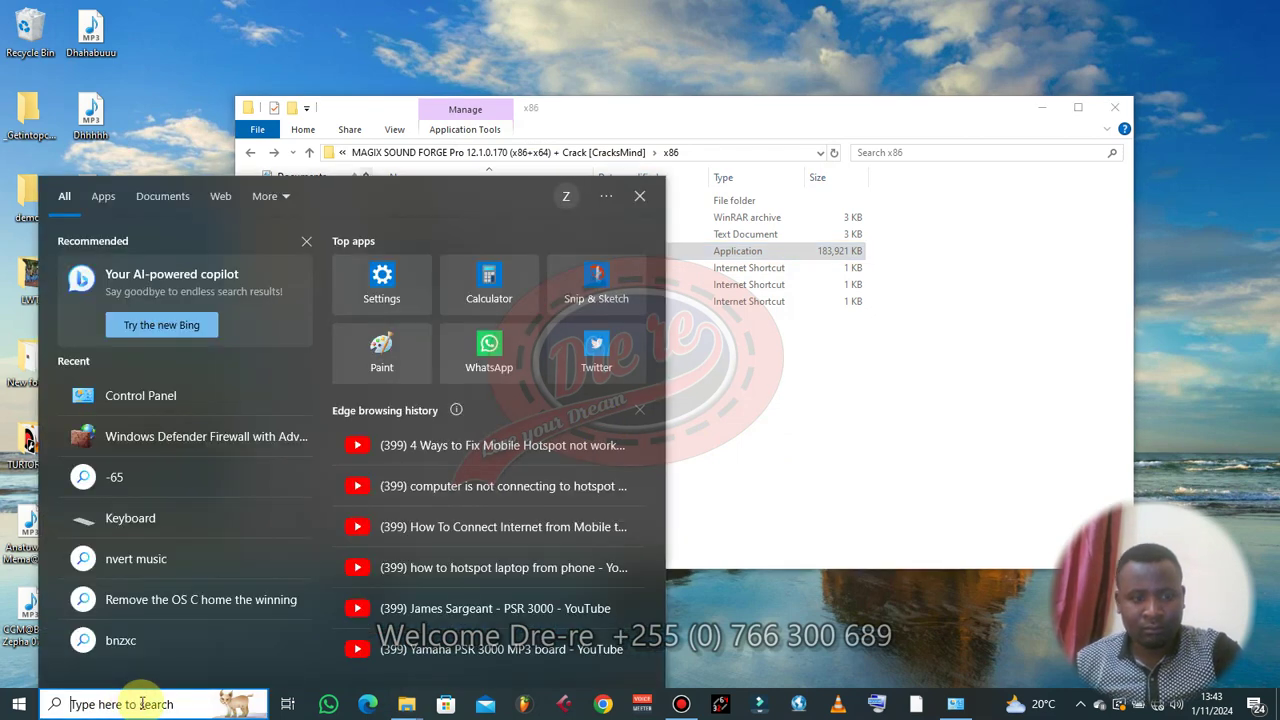
type("SOU")
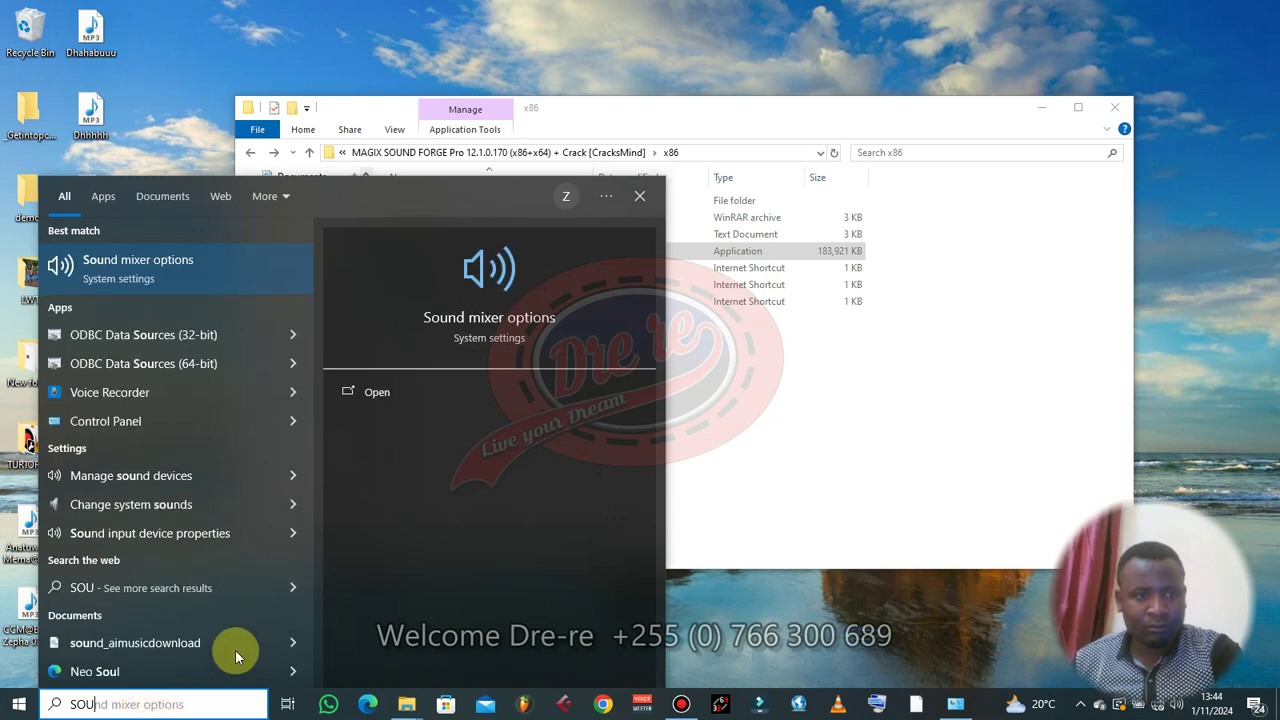
left_click(639, 197)
double_click(430, 252)
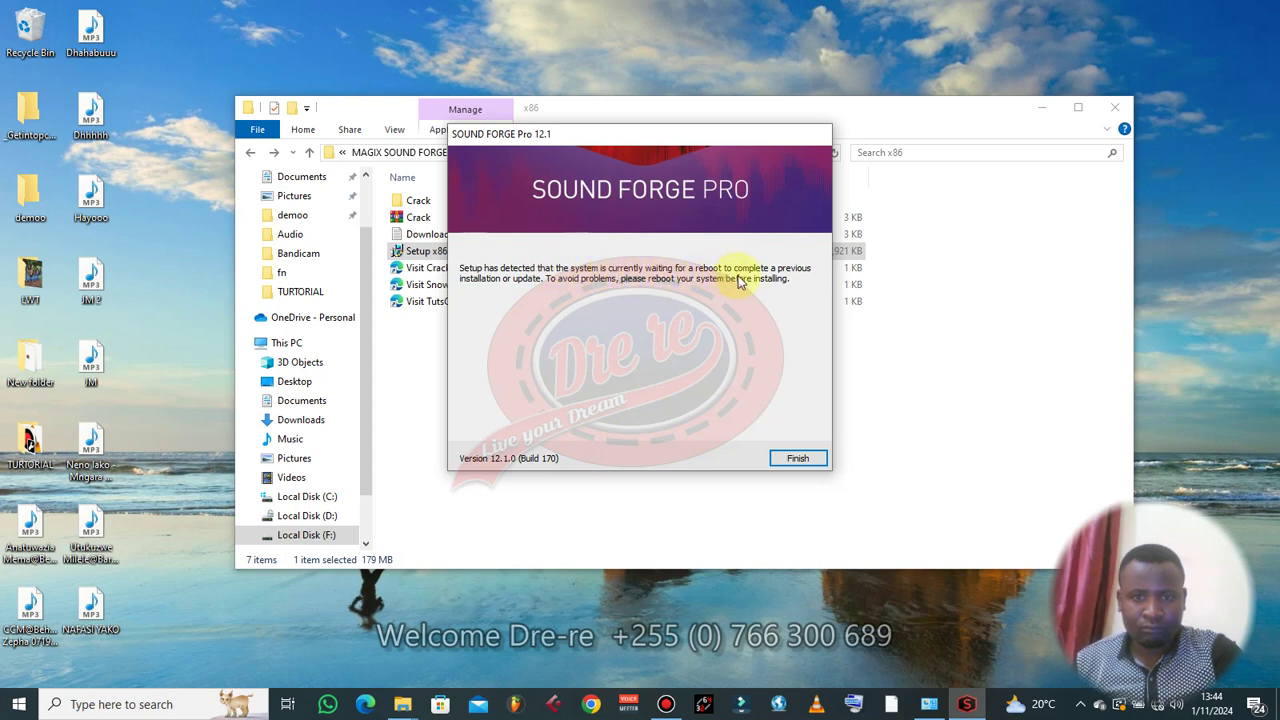
left_click(797, 458)
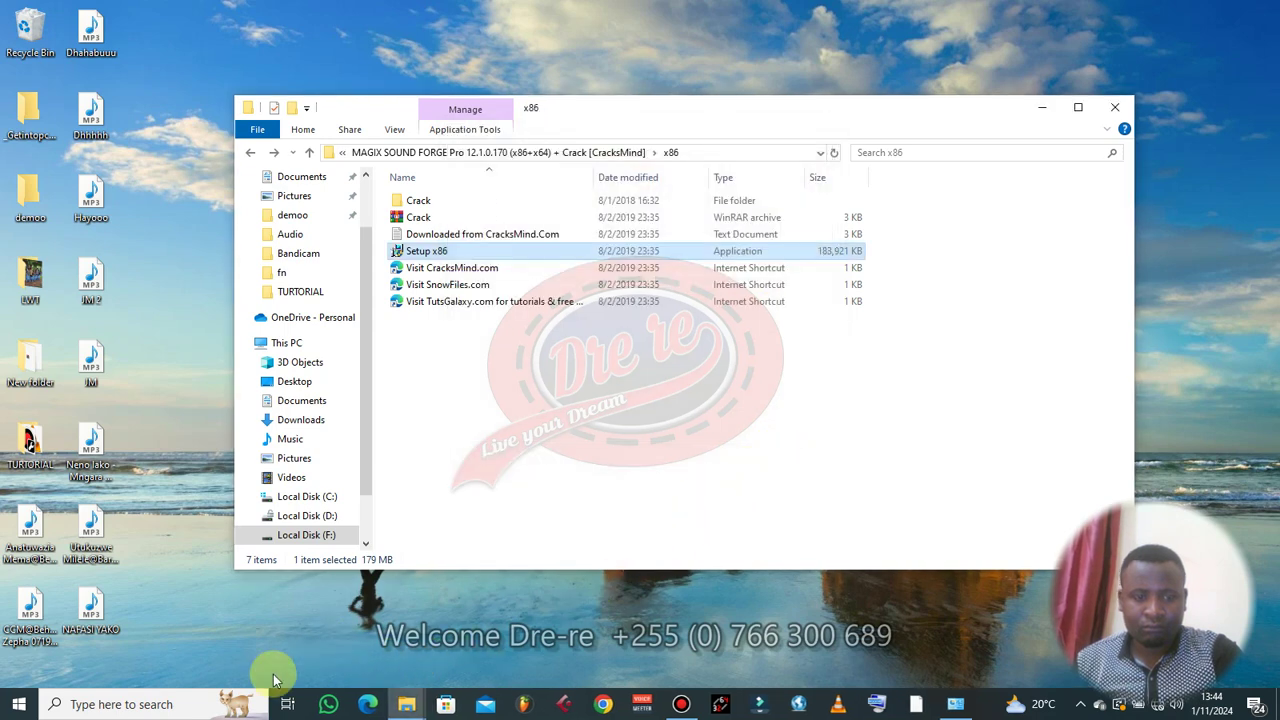
- Check the contents of the extracted Crack folder and delete the folder from x86
left_click(271, 154)
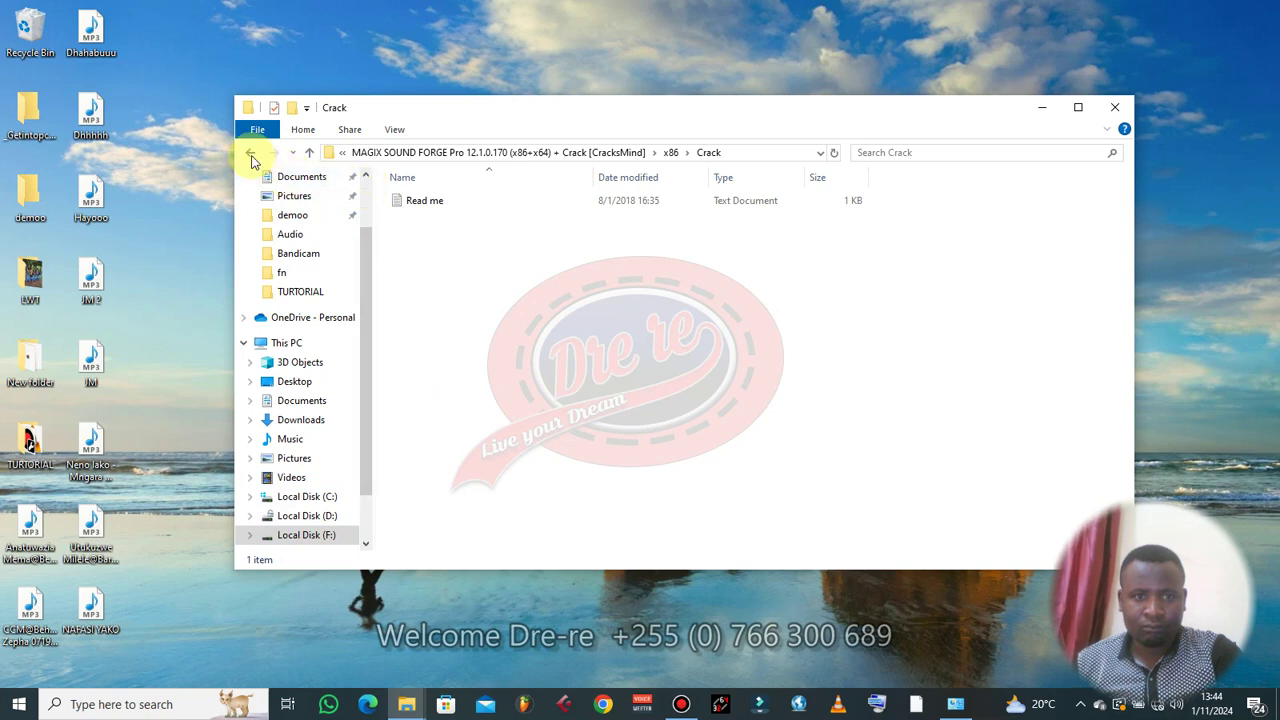
left_click(260, 158)
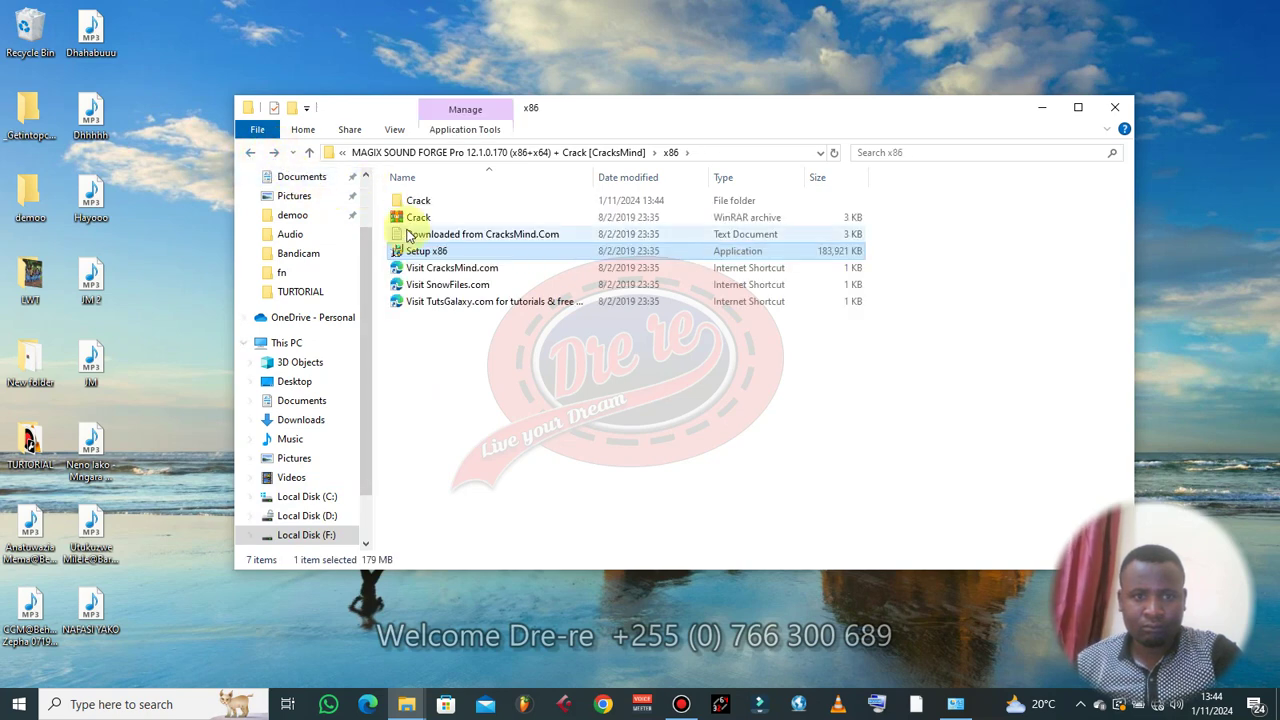
double_click(414, 200)
left_click(422, 203)
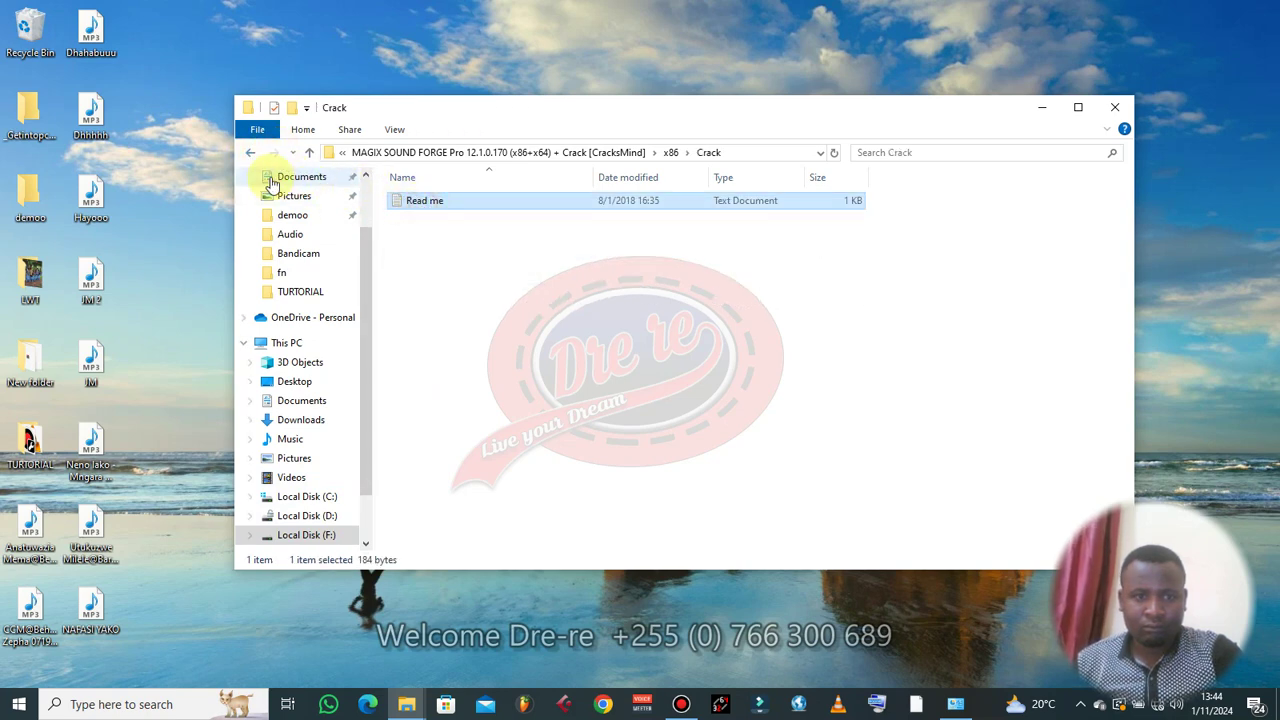
left_click(250, 153)
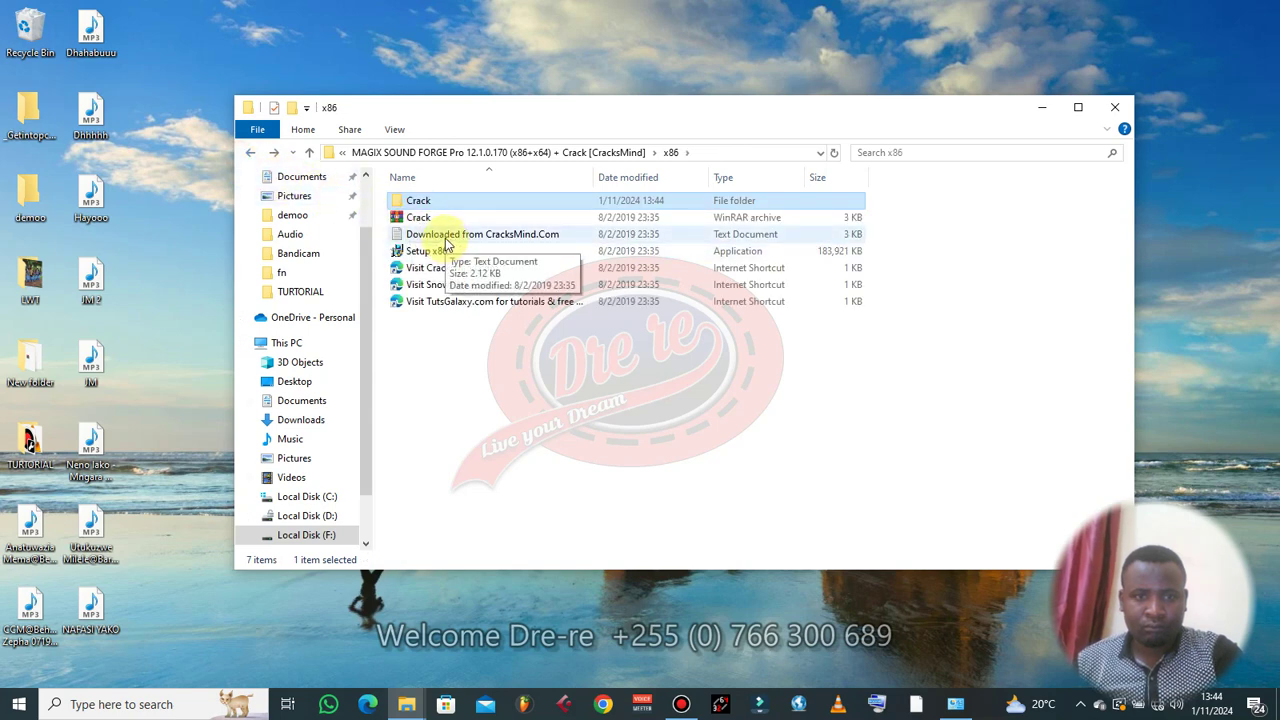
right_click(417, 202)
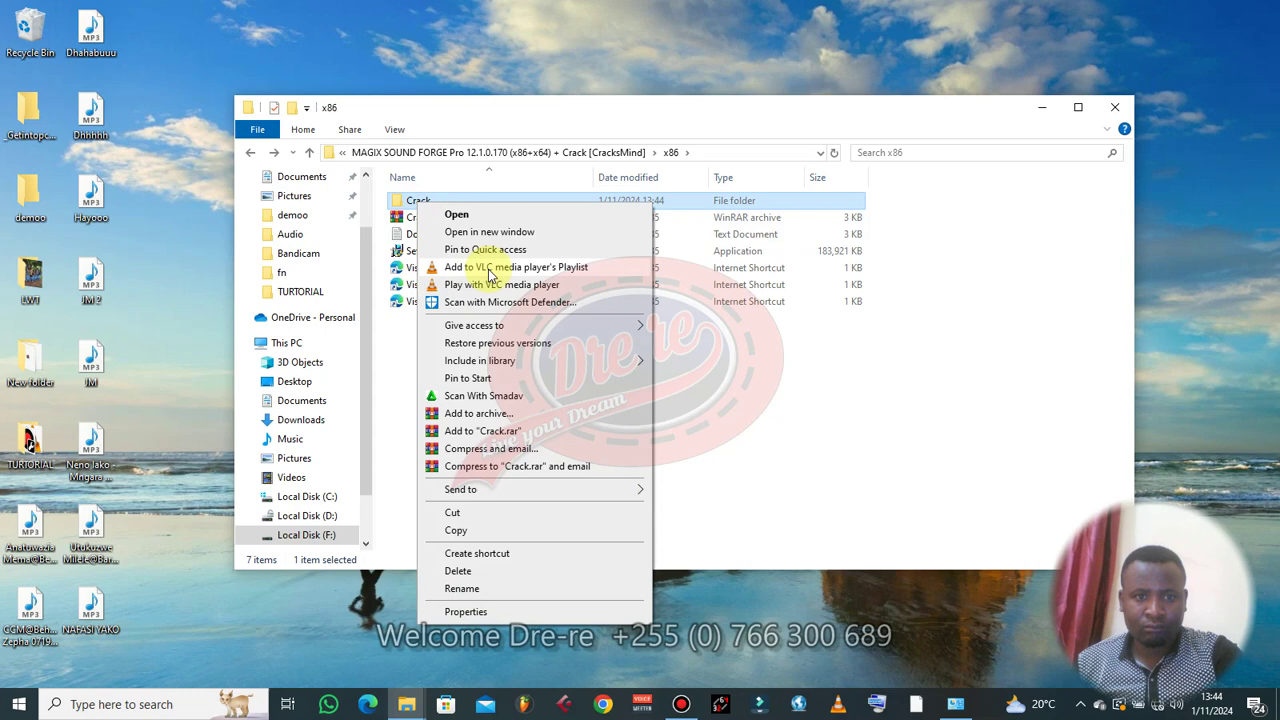
left_click(458, 570)
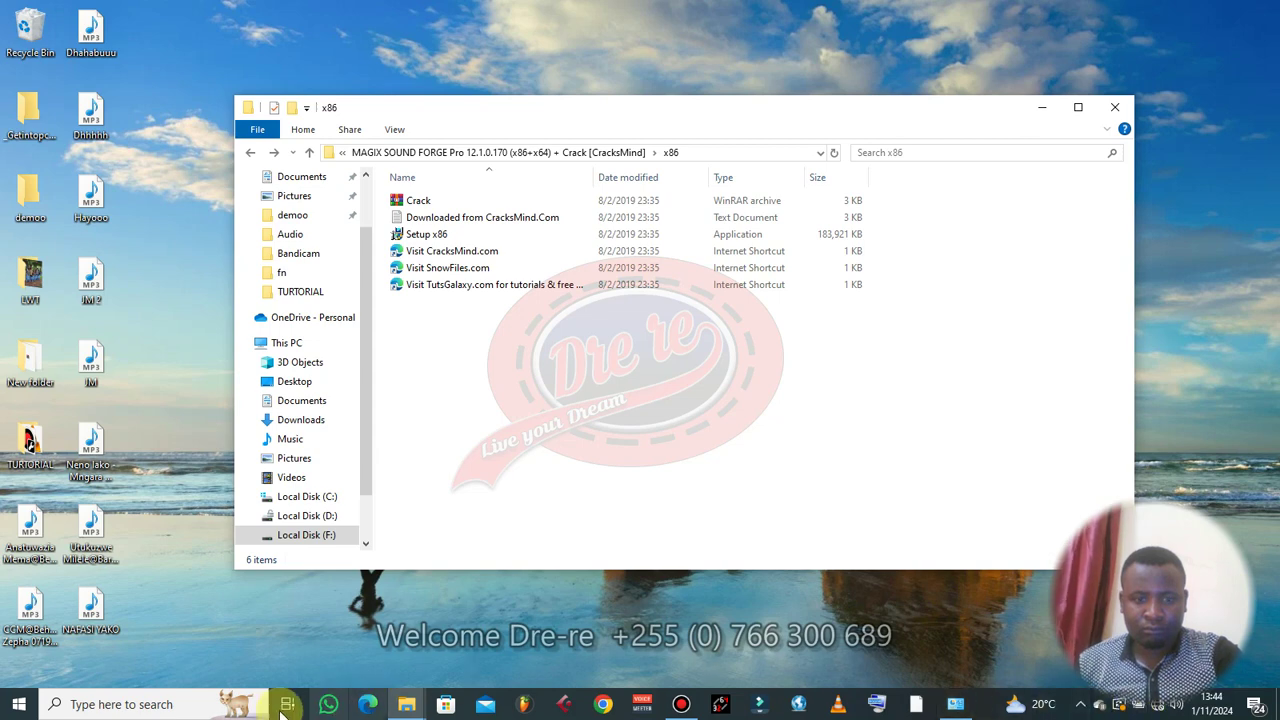
- Search Windows for the SMADAV app and open its uninstall entry in Programs and Features
left_click(124, 704)
type("S")
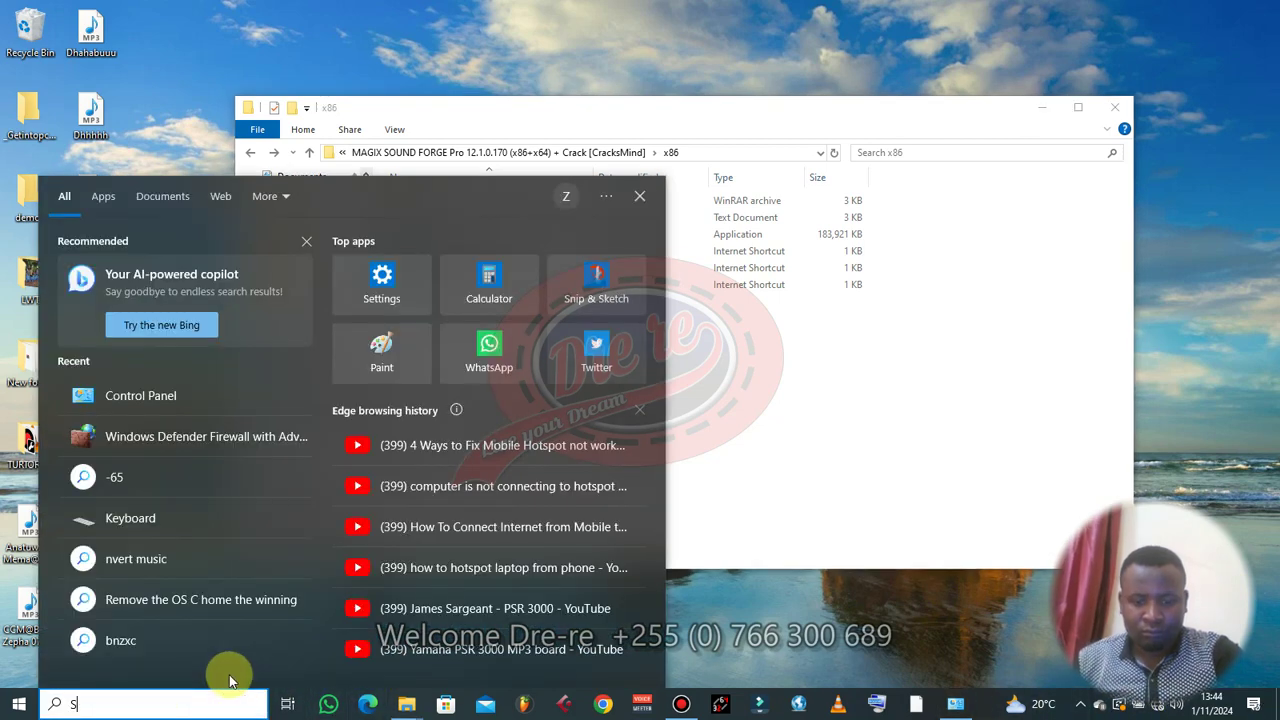
type("MAR")
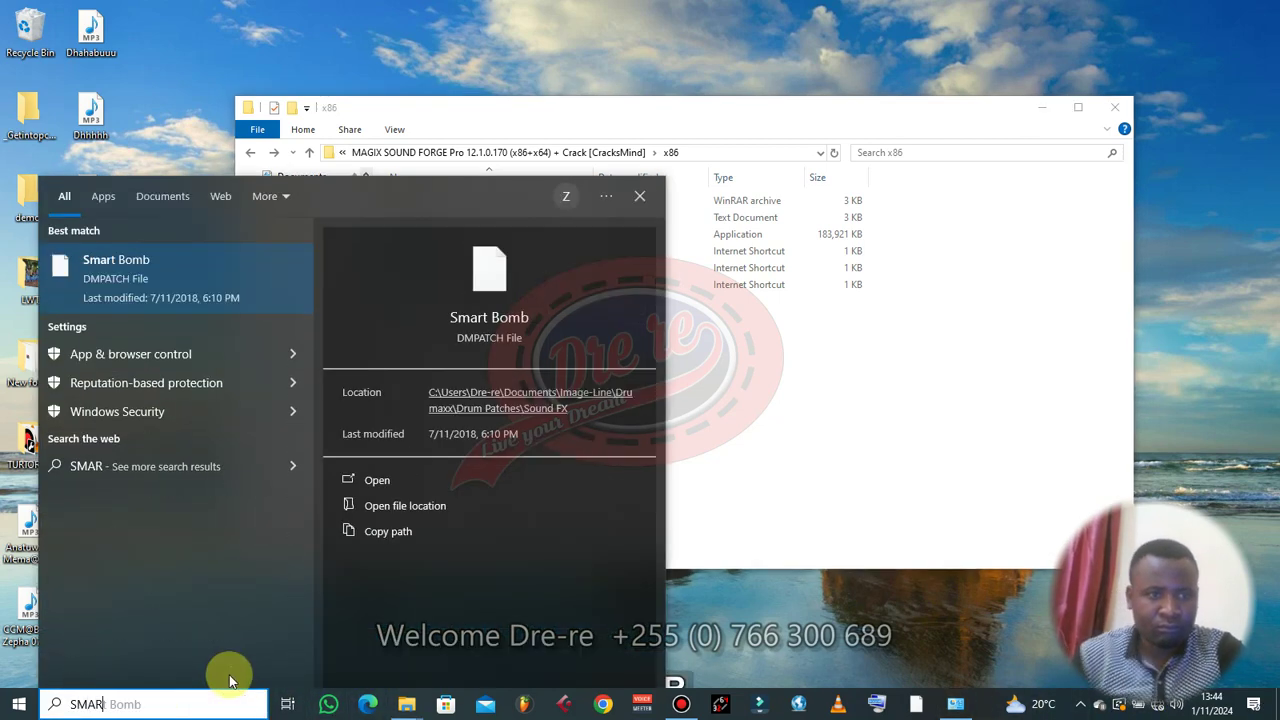
key("BackSpace")
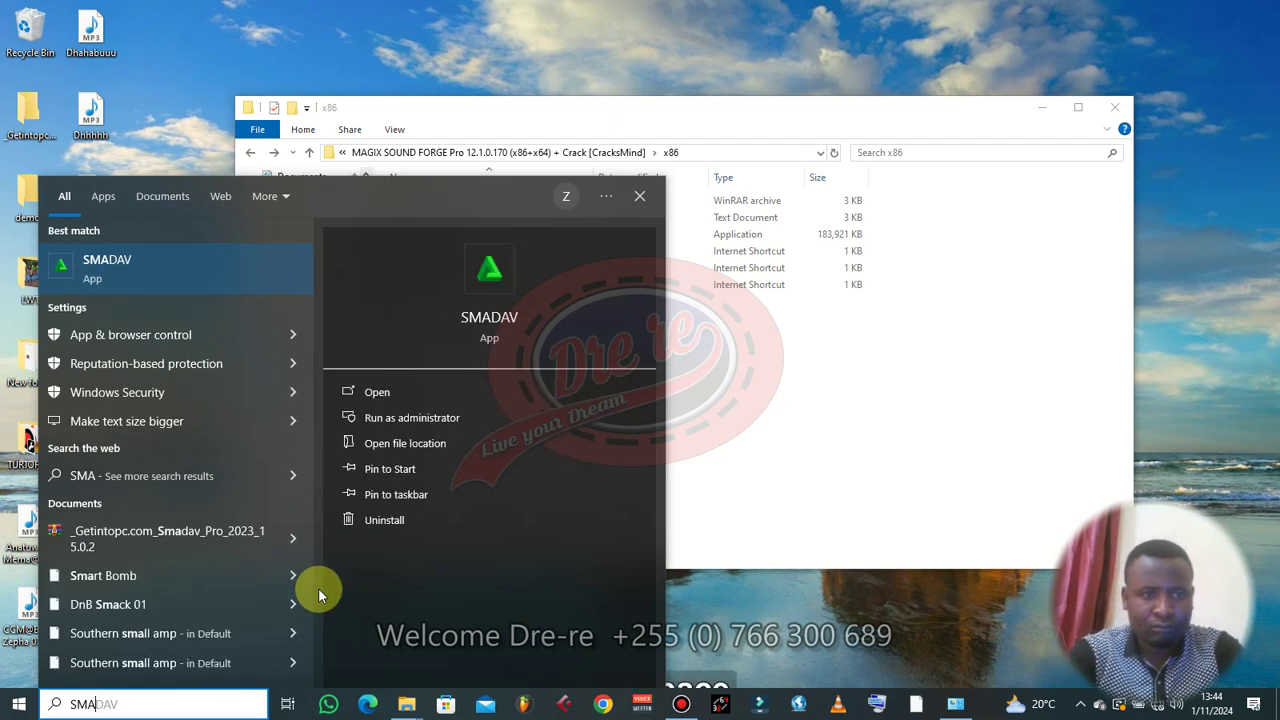
left_click(383, 520)
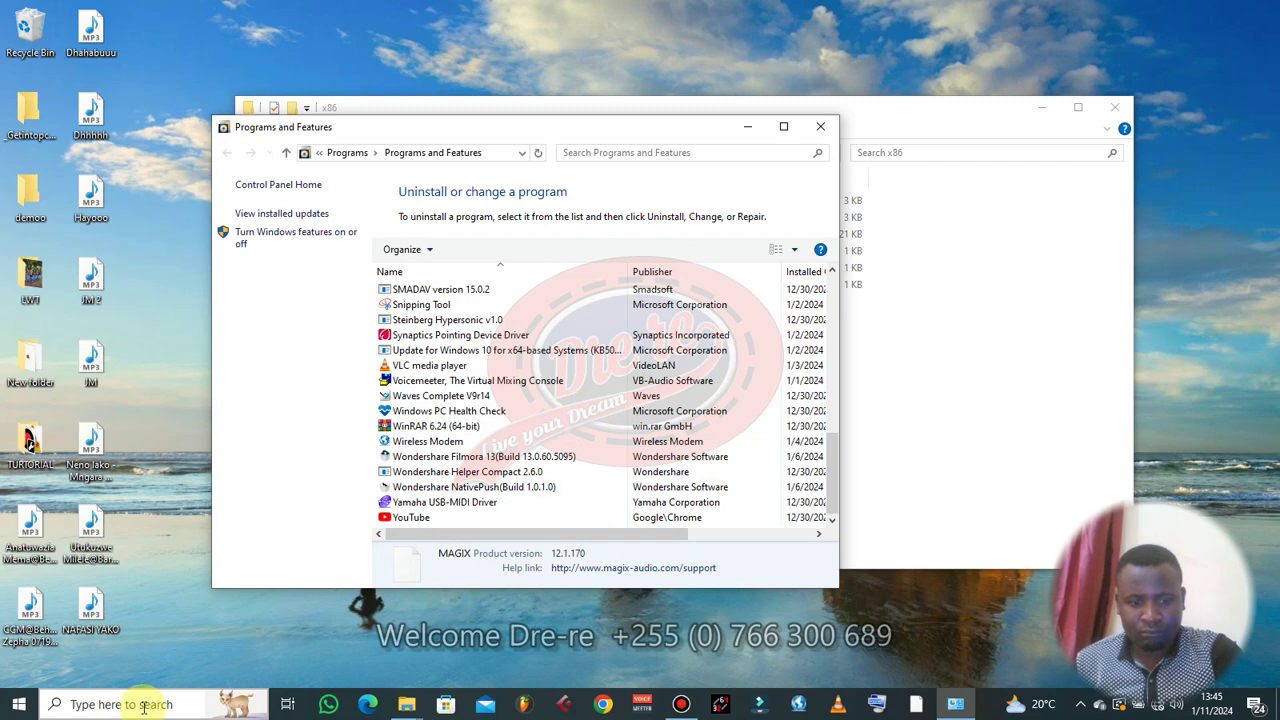
- Uninstall SMADAV version 15.0.2, confirm the removal and close the installed programs list
key("s")
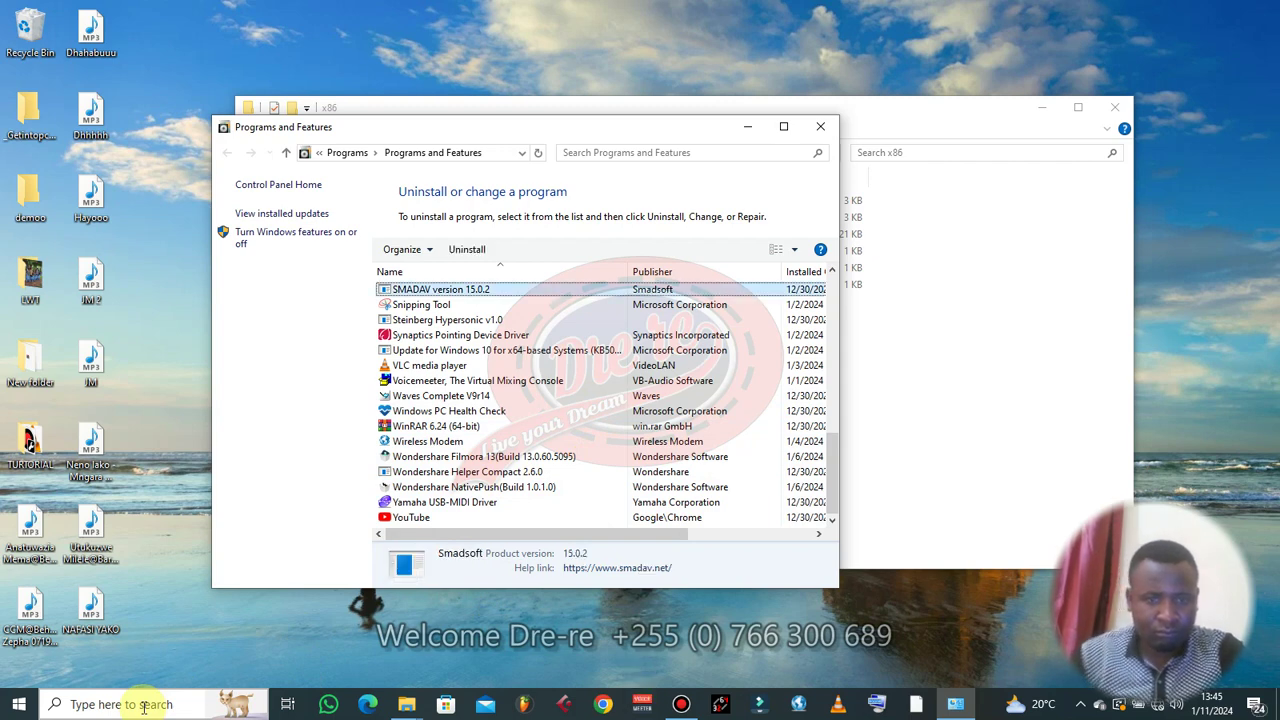
left_click(143, 706)
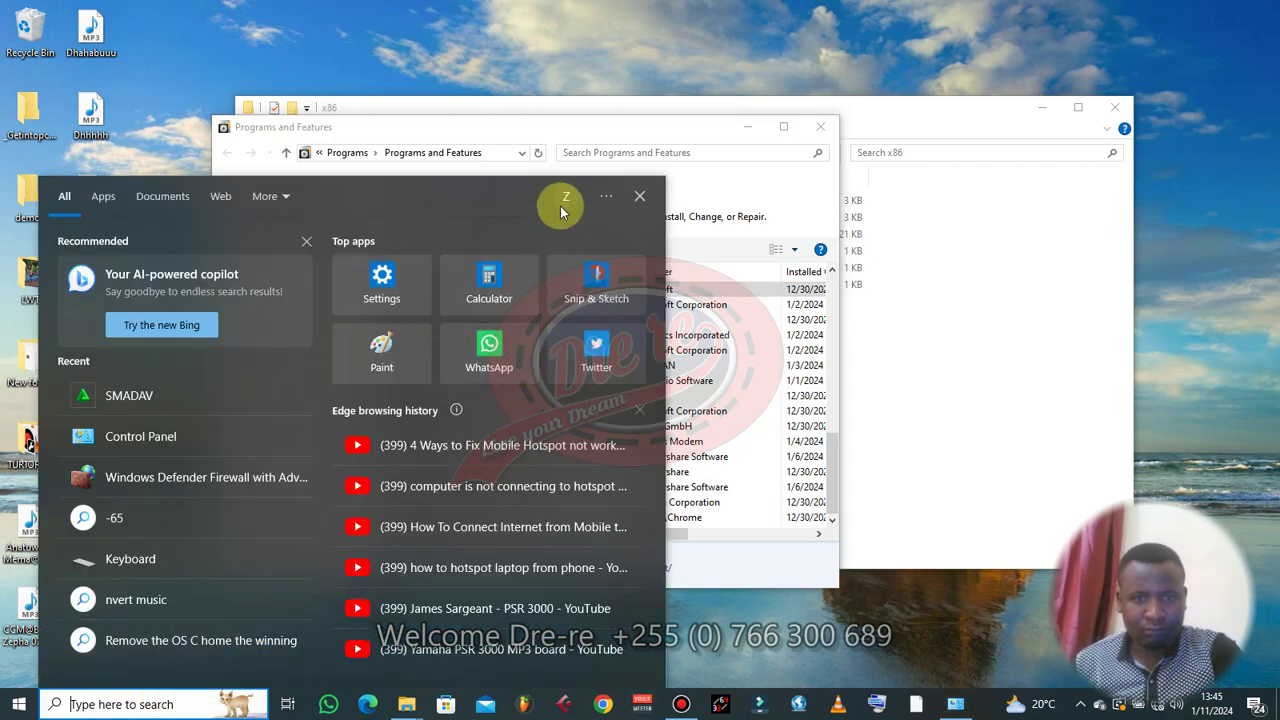
left_click(549, 144)
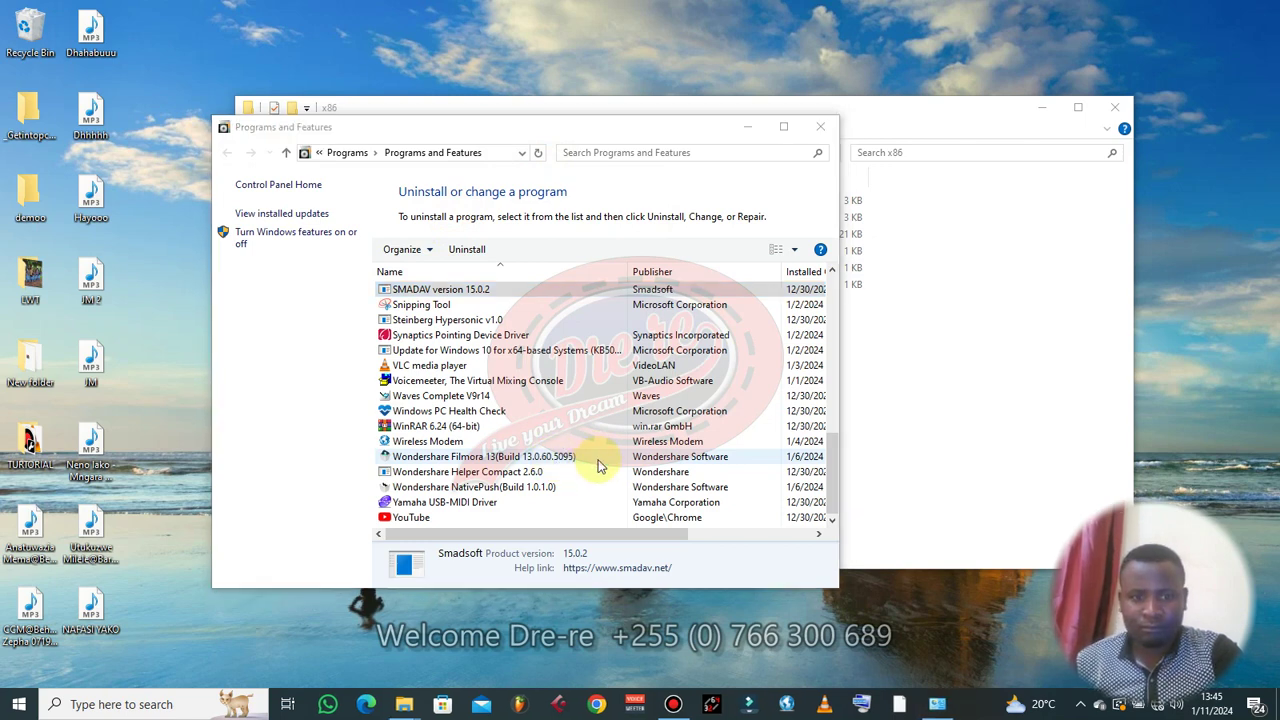
left_click(694, 409)
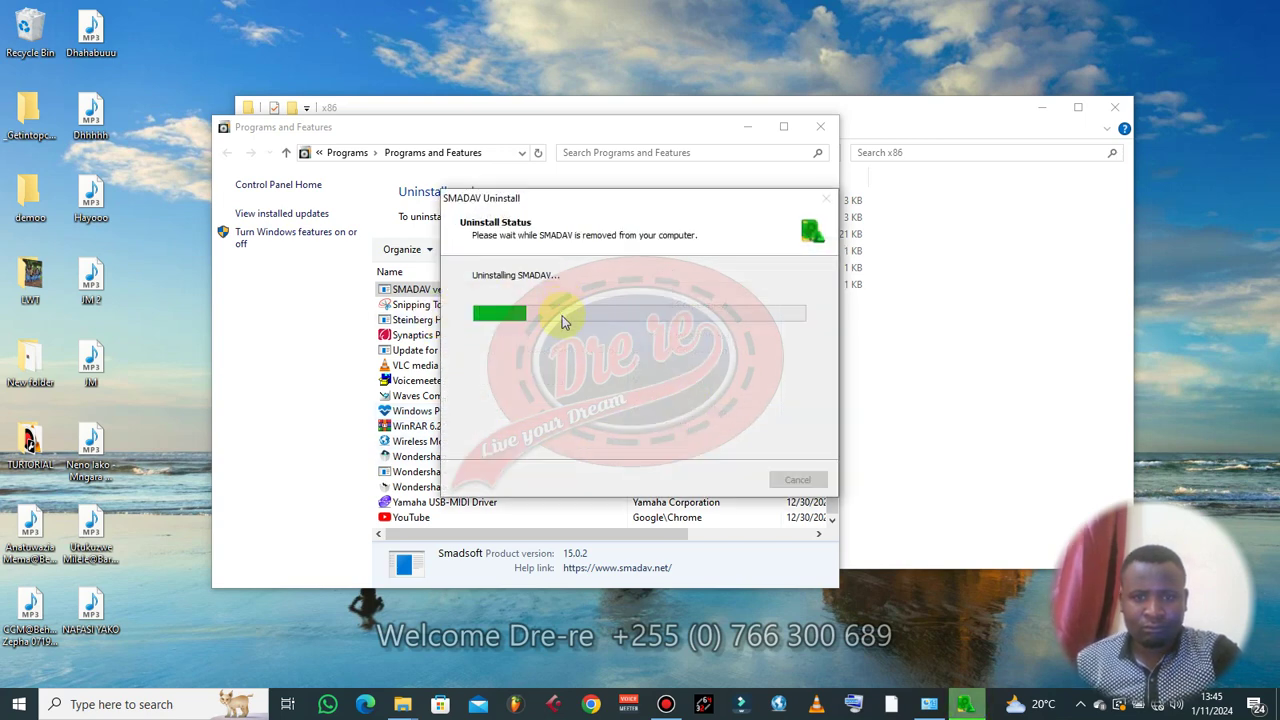
left_click(761, 413)
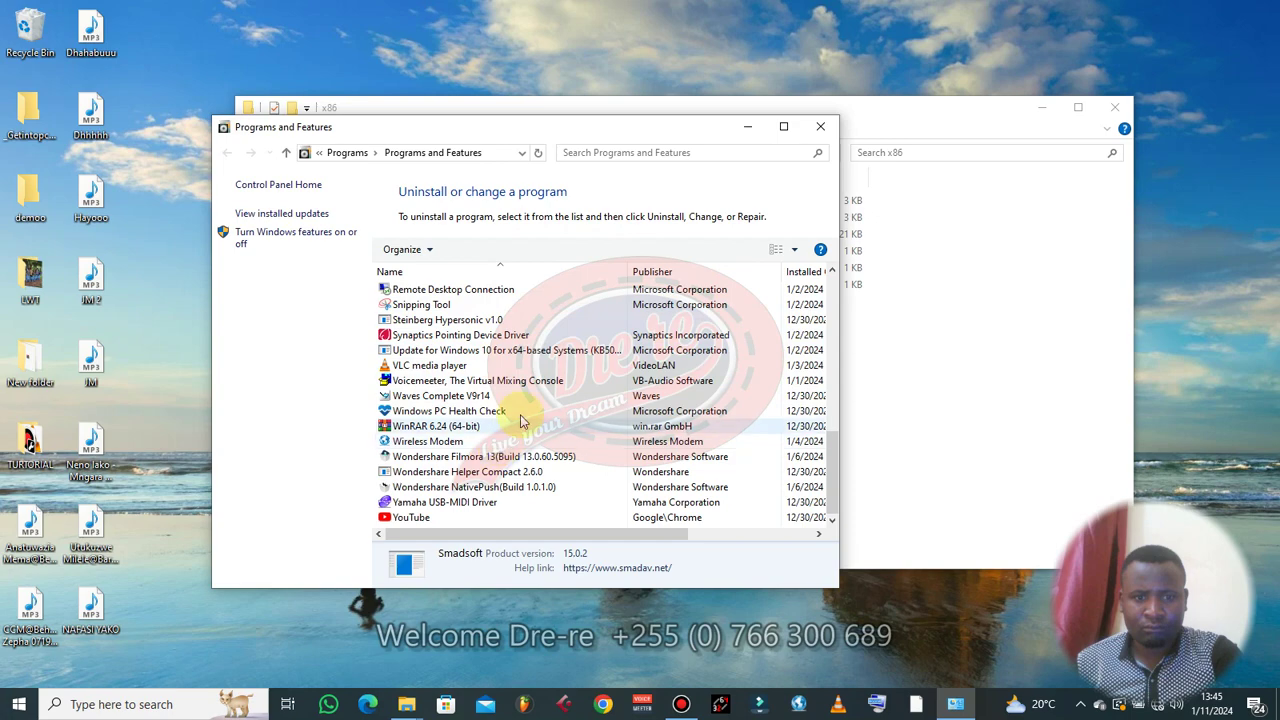
left_click(820, 126)
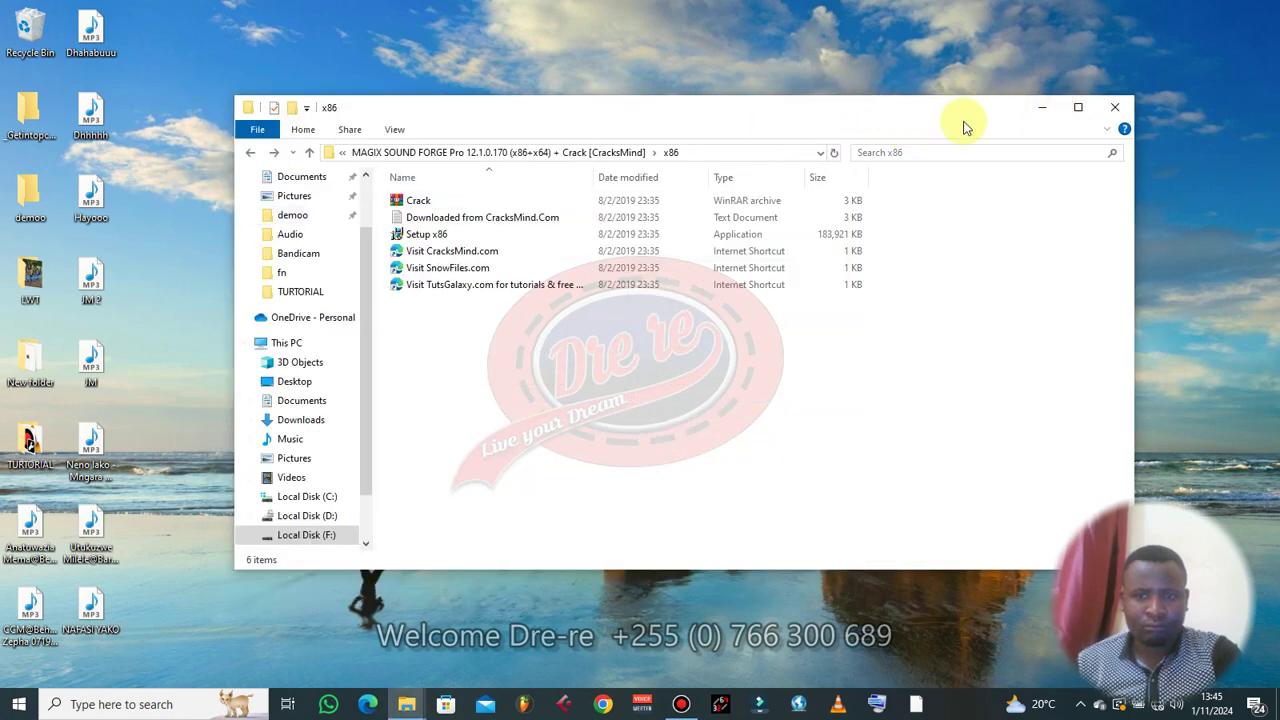
- Minimize the x86 folder window and open the Windows power options to restart the computer
left_click(1057, 106)
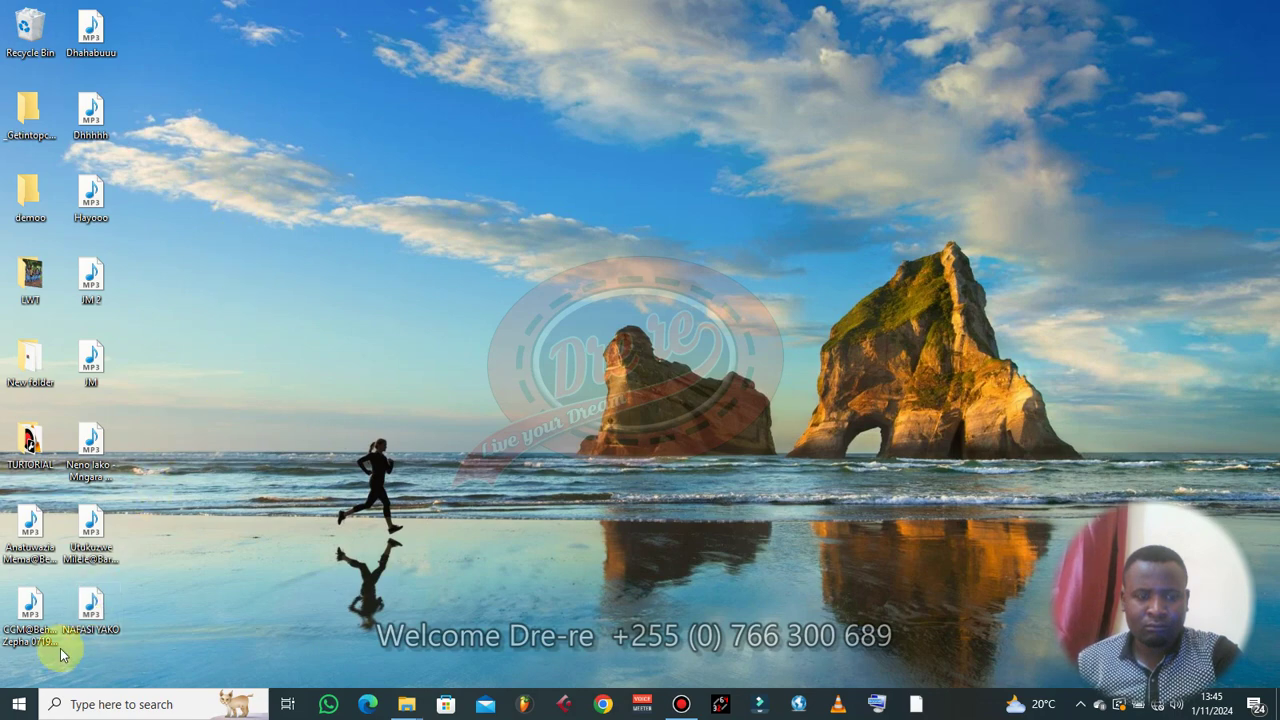
left_click(17, 706)
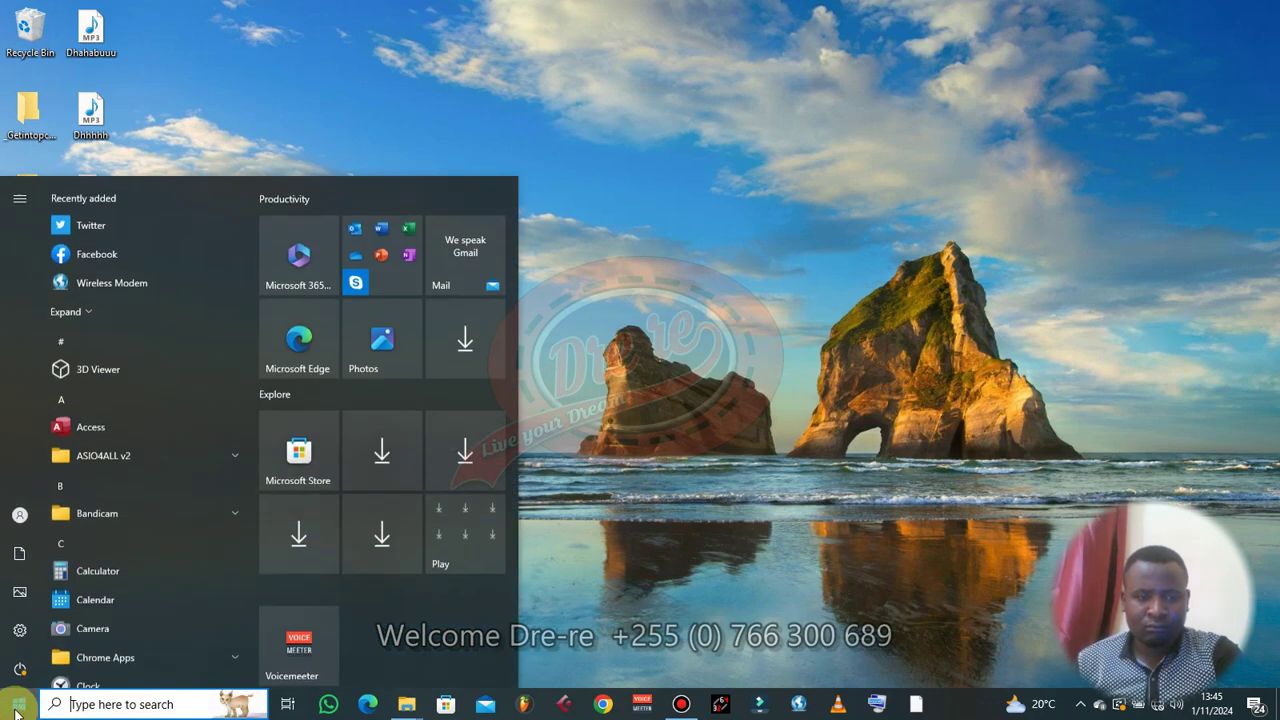
left_click(21, 672)
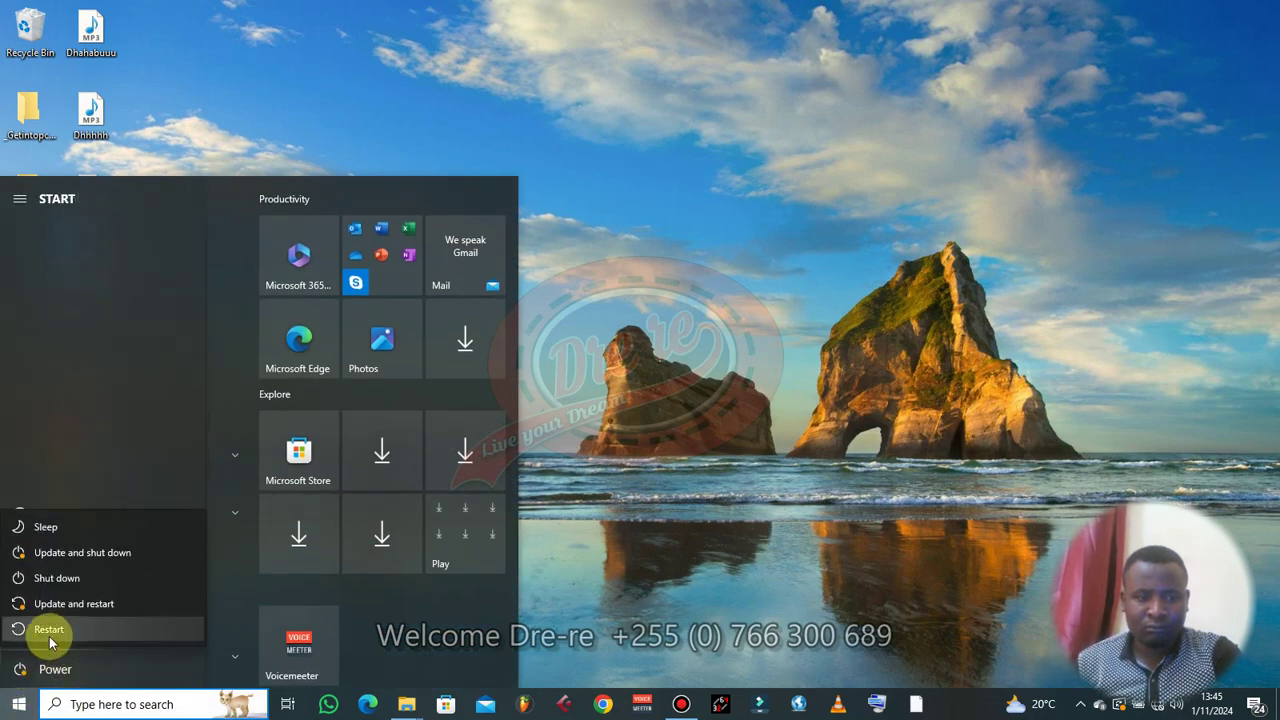